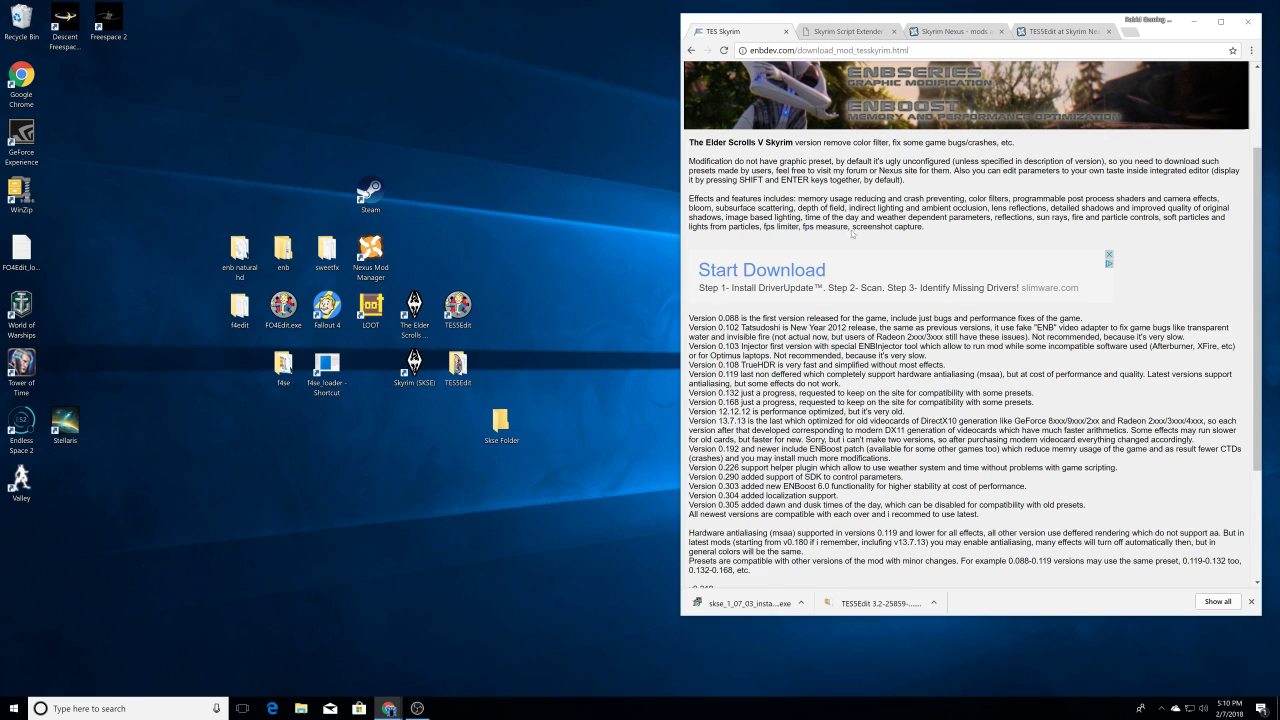
Step: Open the v0.319 entry in the ENBSeries version list for Skyrim and download its zip file
scroll(885, 410, down, 3)
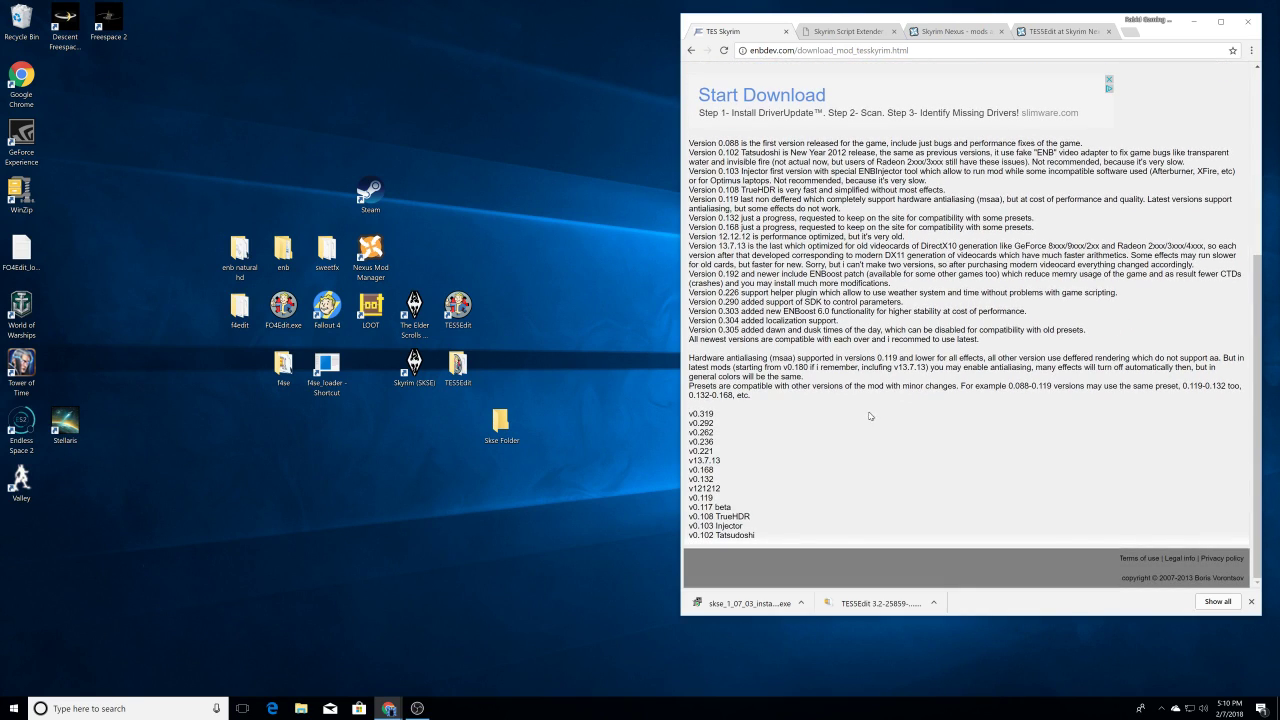
click(701, 418)
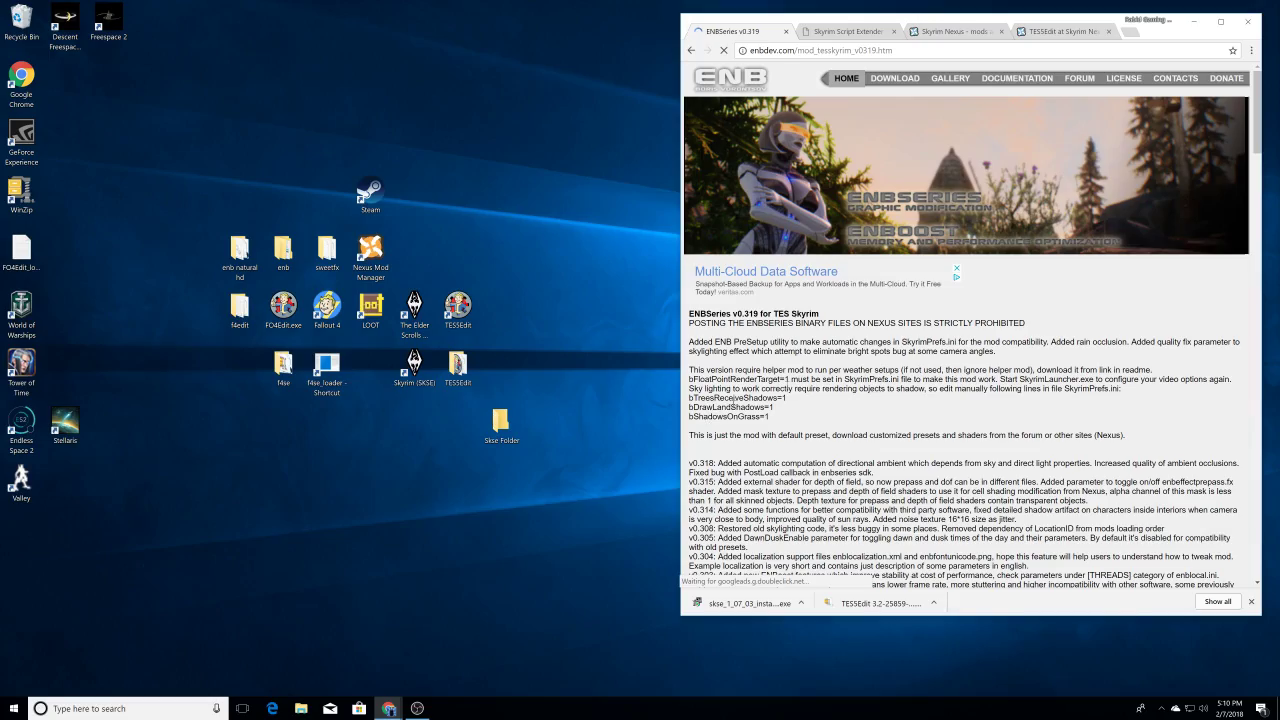
scroll(873, 366, down, 5)
scroll(872, 366, down, 15)
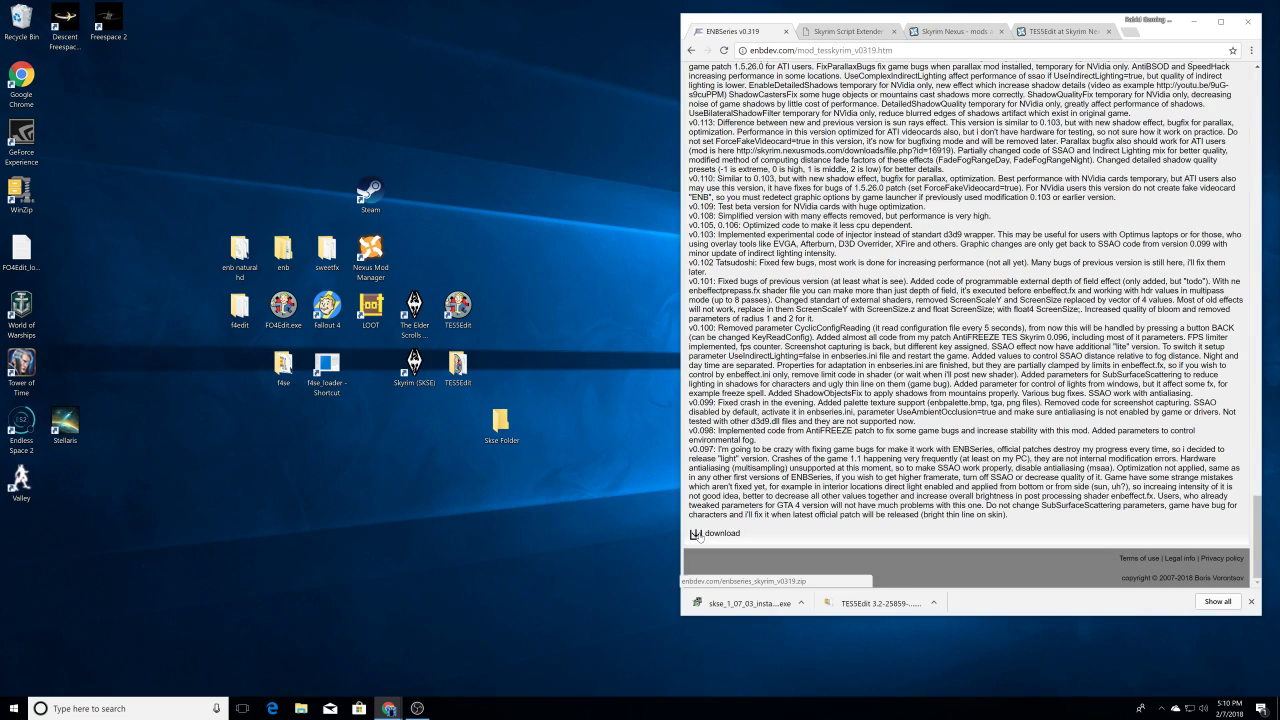
click(697, 535)
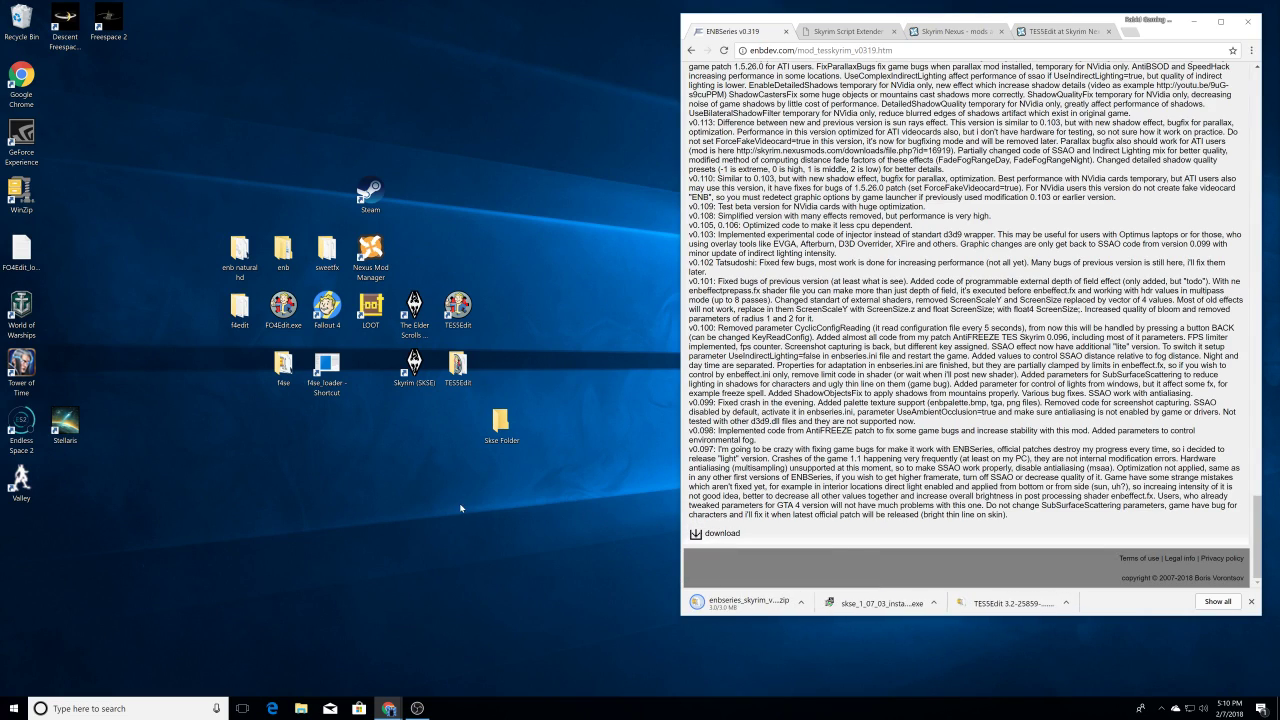
Step: Move the TES5Edit and Skse Folder folders next to the other modding icons and create a desktop folder named Enb Dev
drag(495, 430, 495, 335)
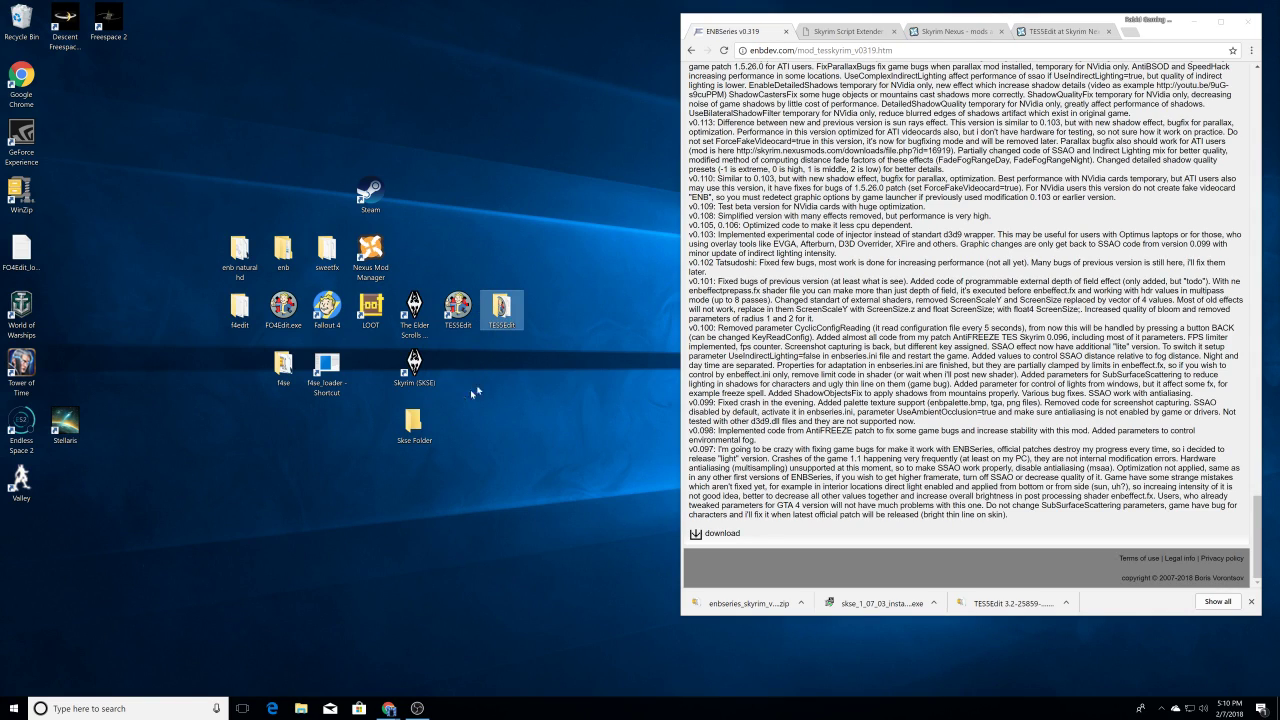
drag(414, 425, 457, 368)
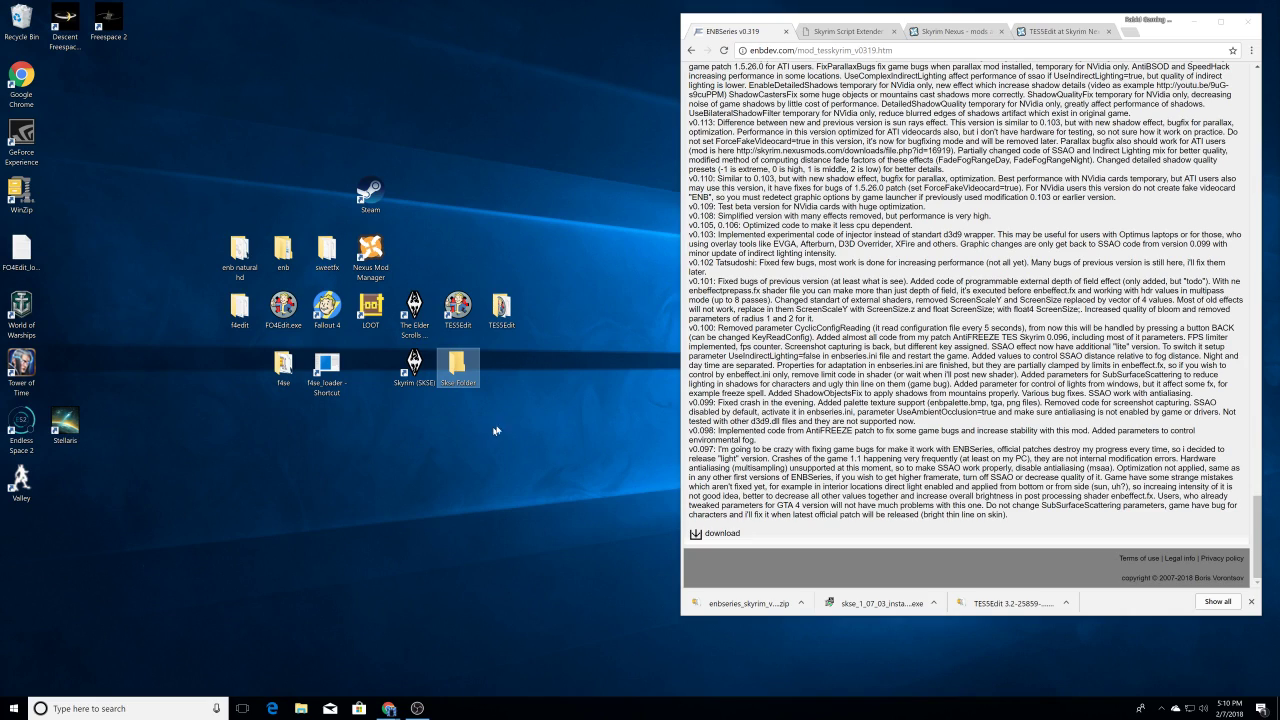
right_click(466, 474)
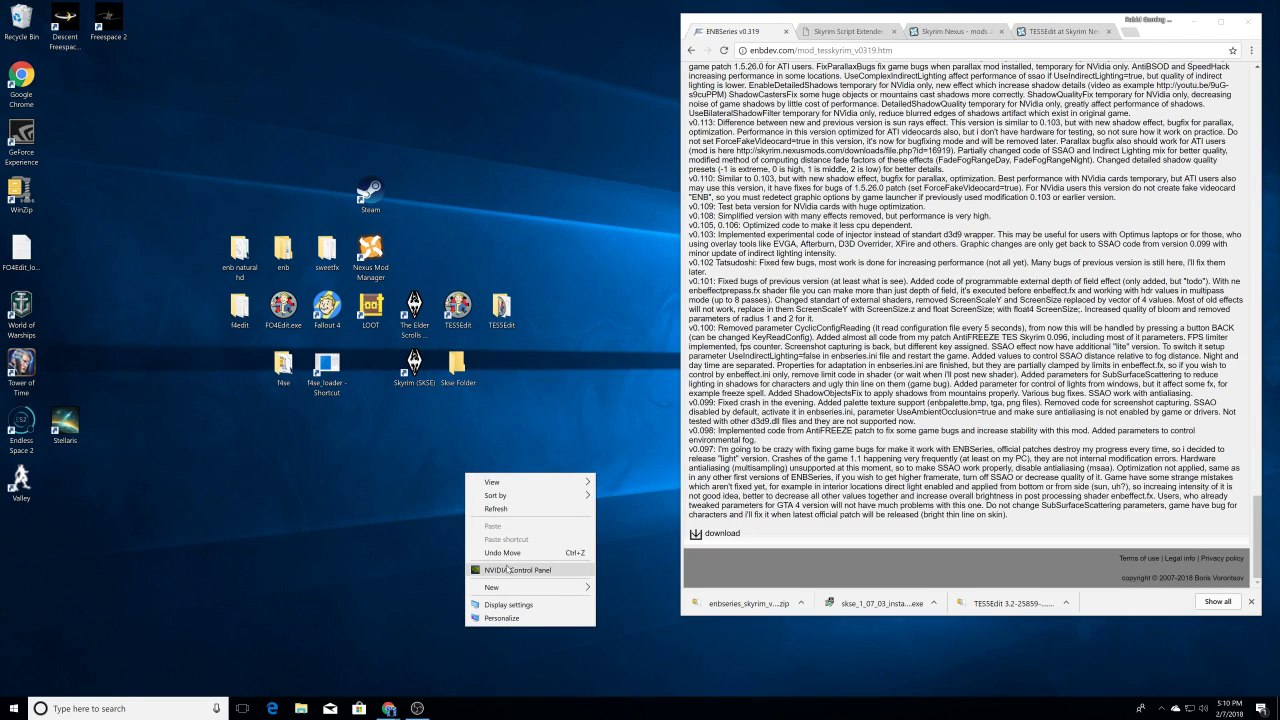
mouse_move(519, 592)
click(610, 594)
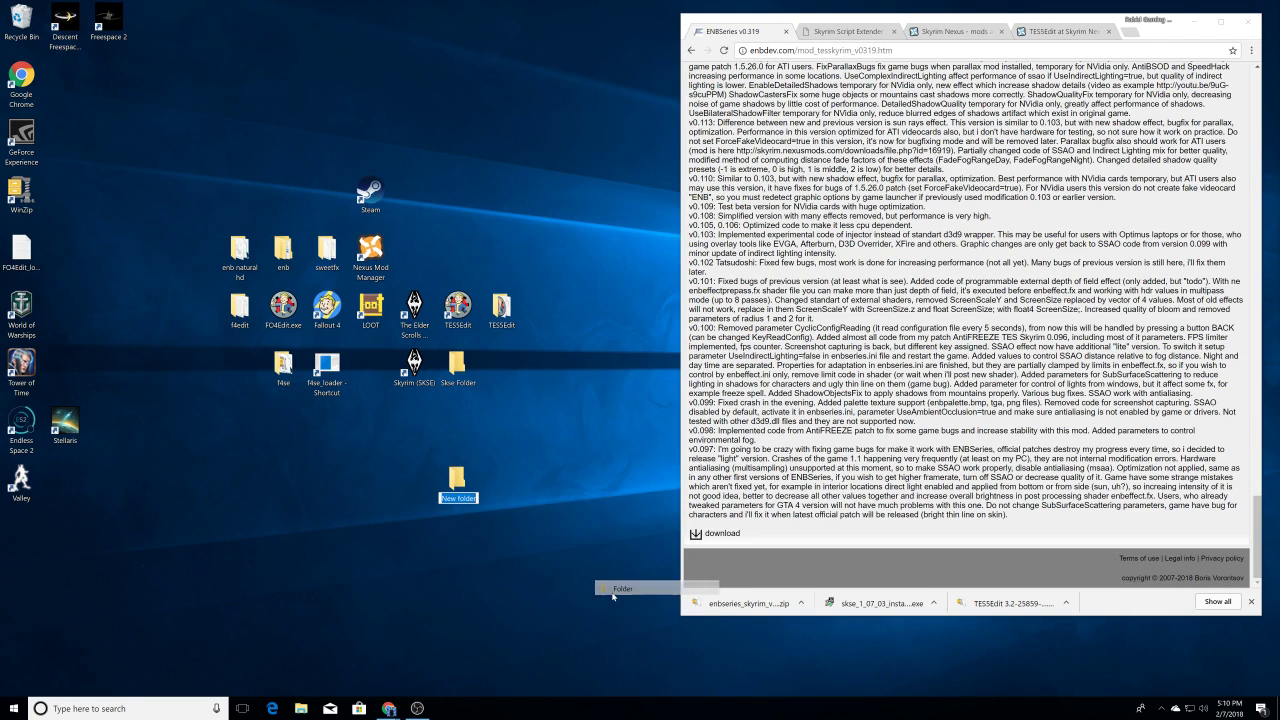
key(BackSpace)
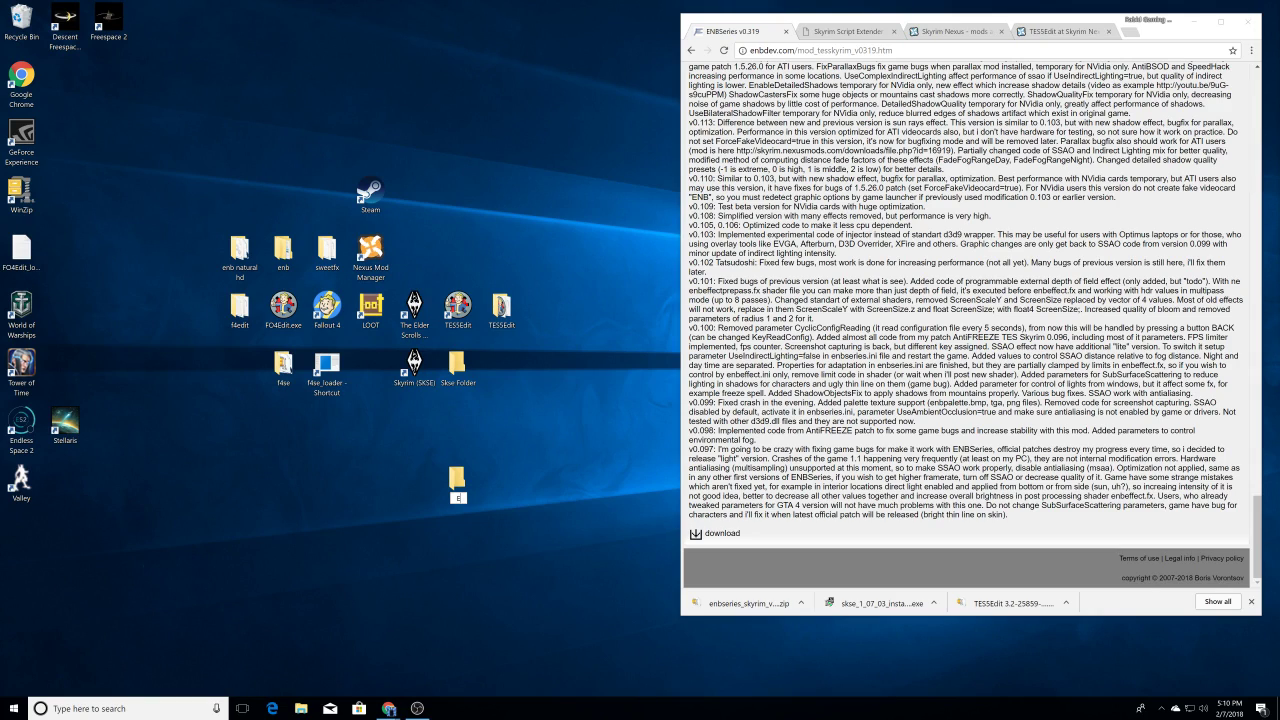
text(Enb DE)
key(BackSpace)
text(ev)
key(Return)
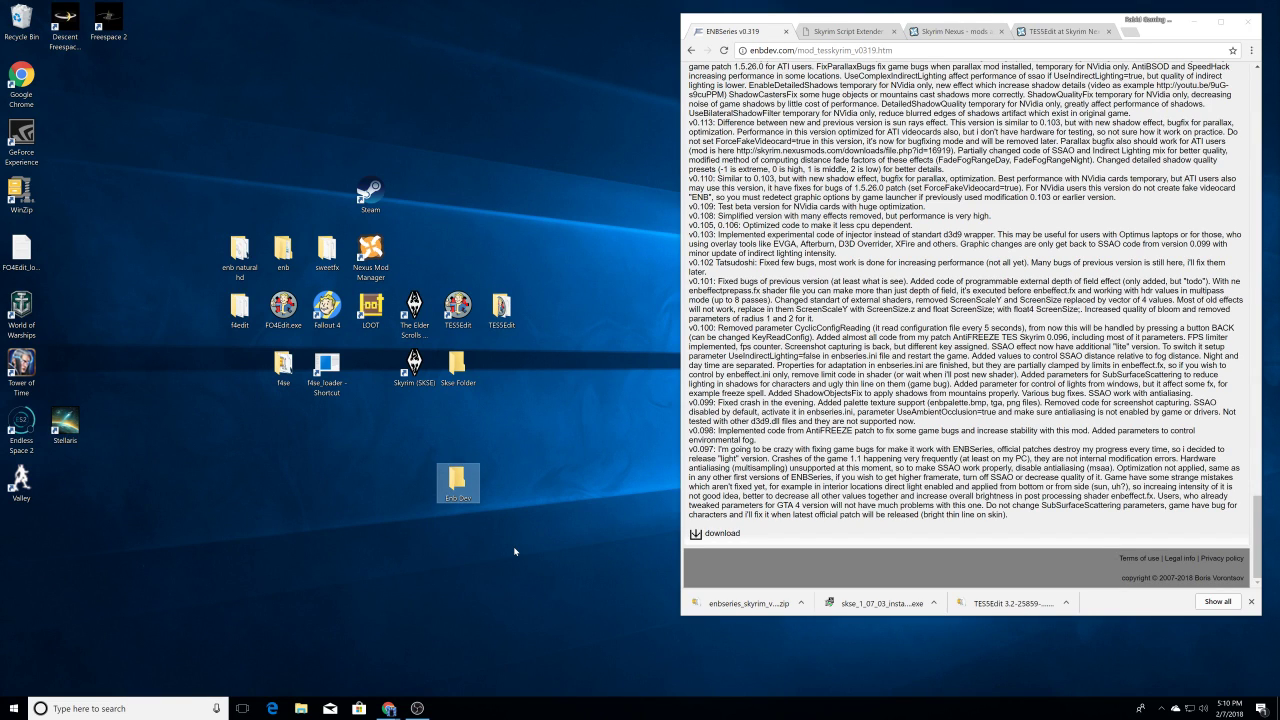
Step: Put the downloaded enbseries_skyrim_v0319.zip into the Enb Dev folder and unzip it there with WinZip
scroll(686, 566, up, 1)
drag(745, 603, 457, 481)
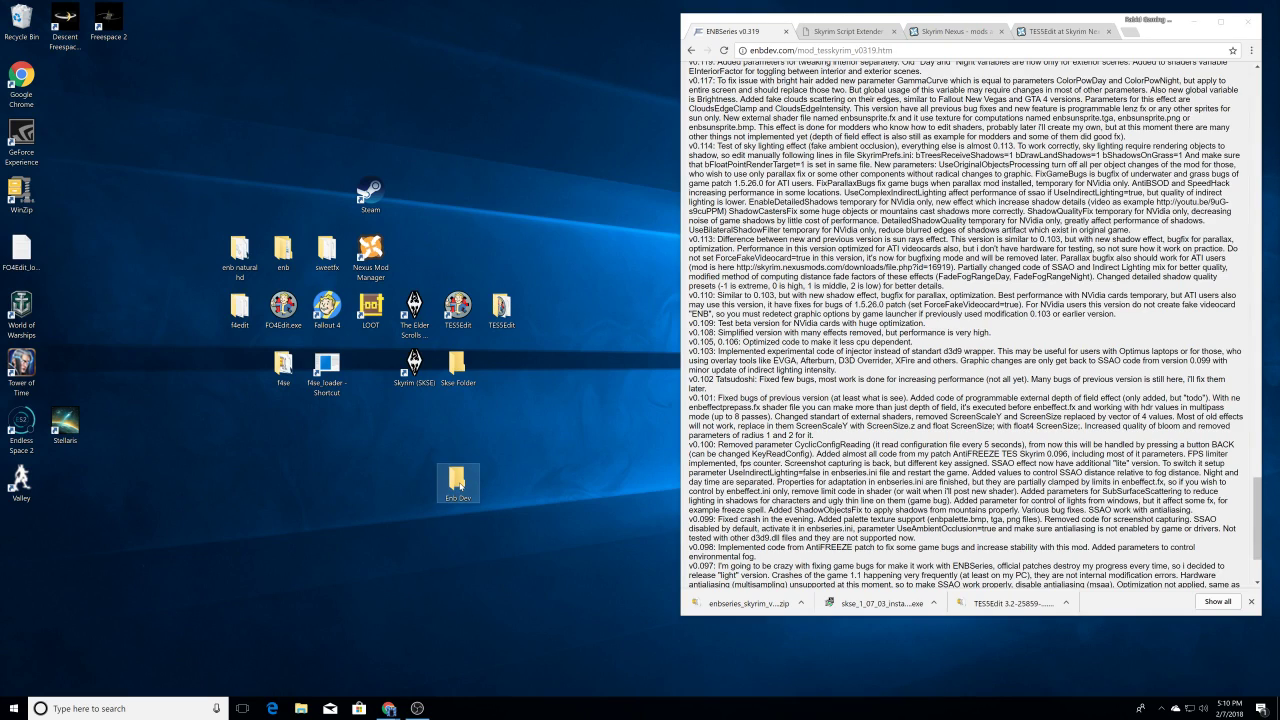
double_click(457, 481)
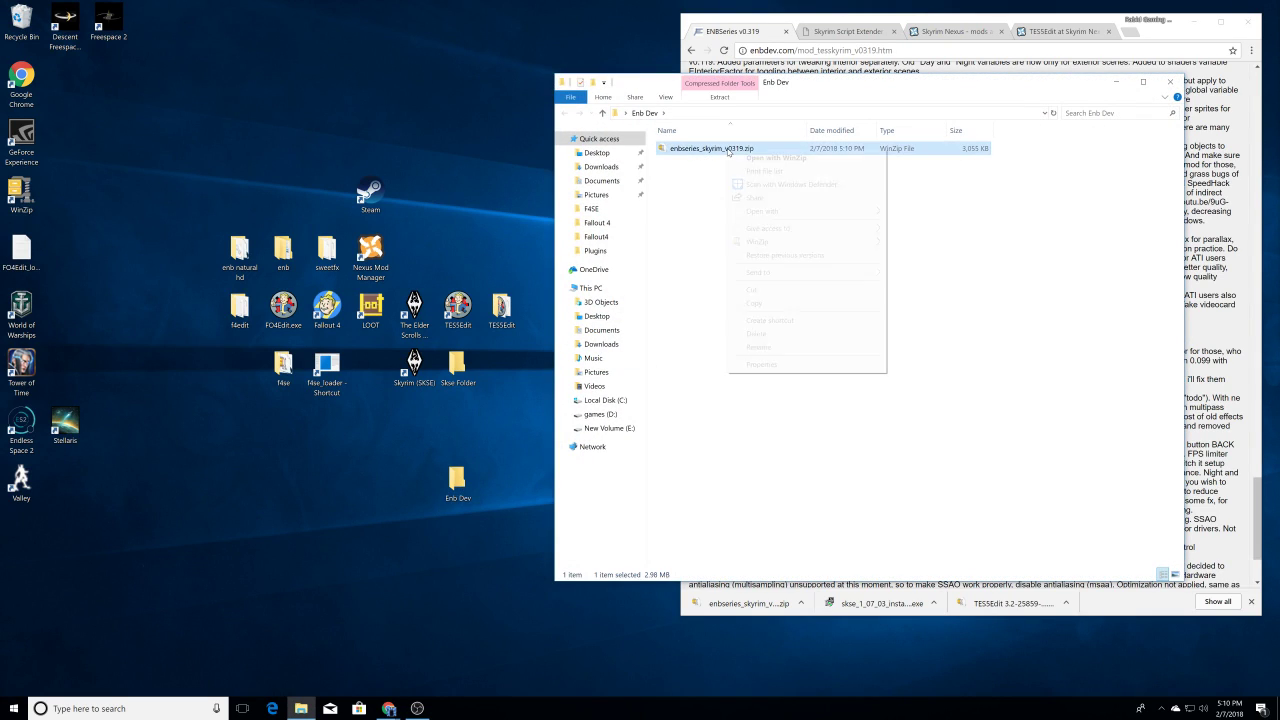
right_click(733, 152)
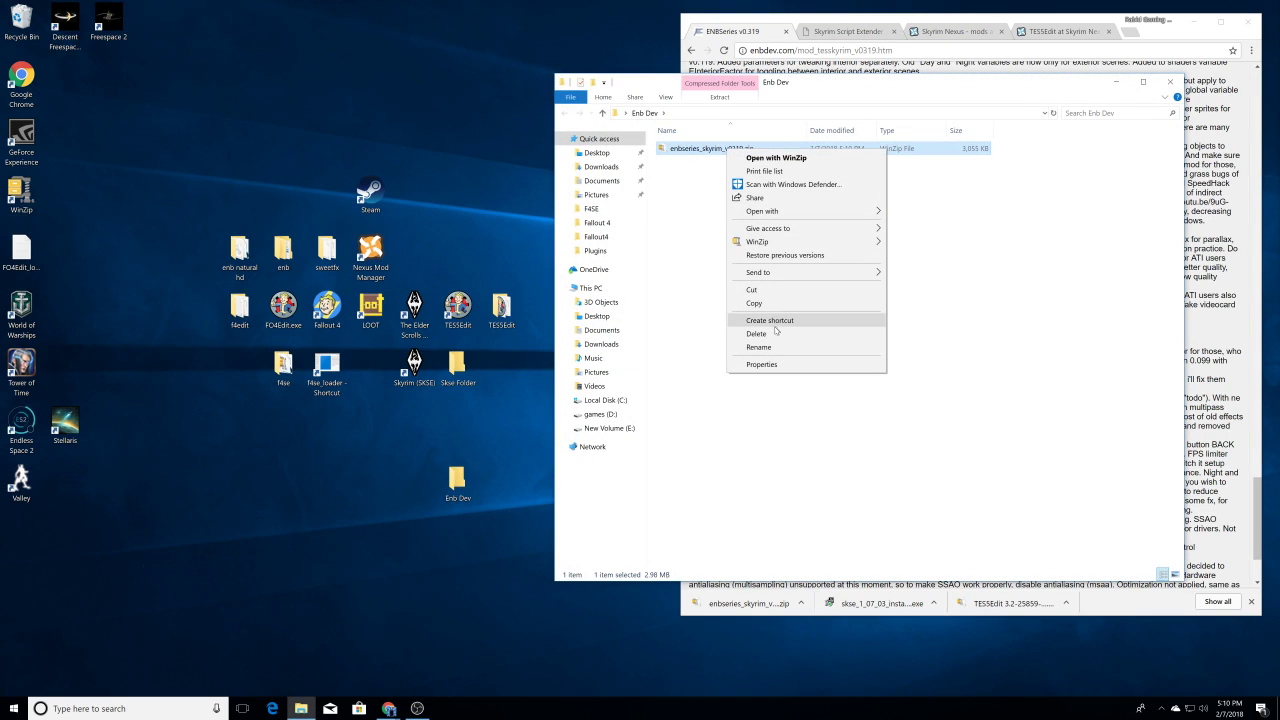
mouse_move(843, 242)
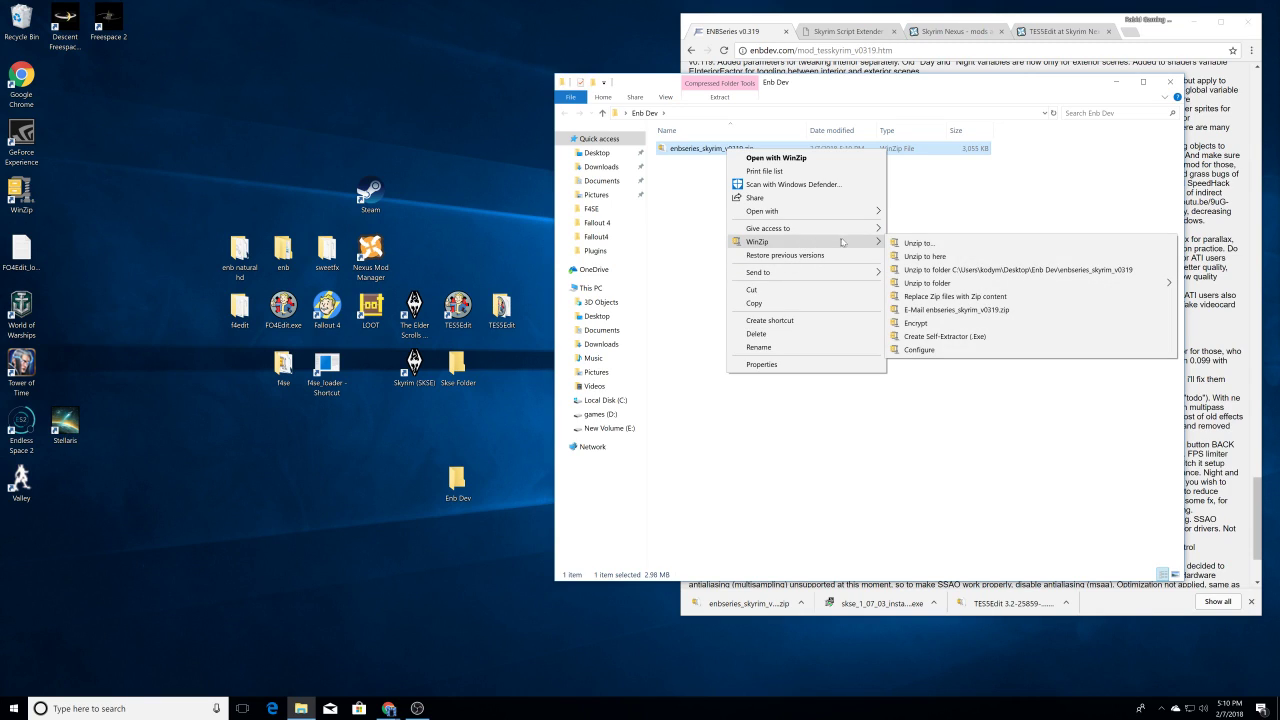
click(919, 258)
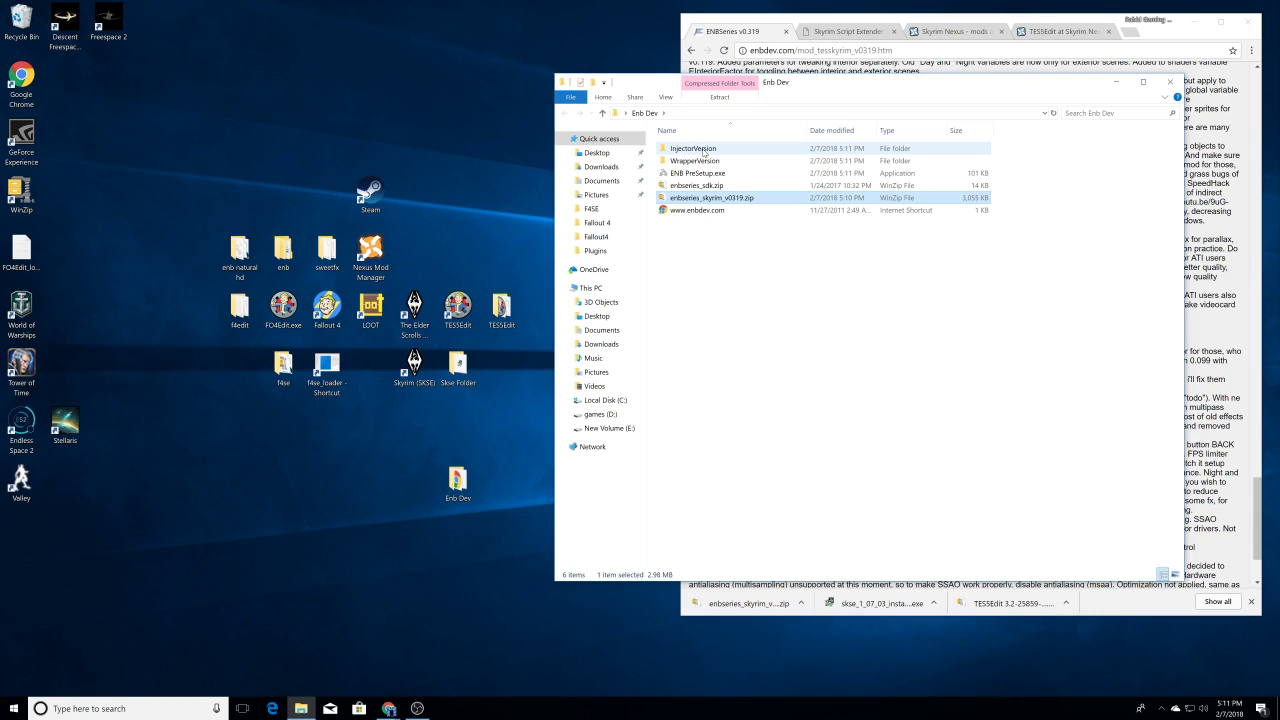
Step: Inspect the contents of the extracted InjectorVersion and WrapperVersion folders
double_click(704, 150)
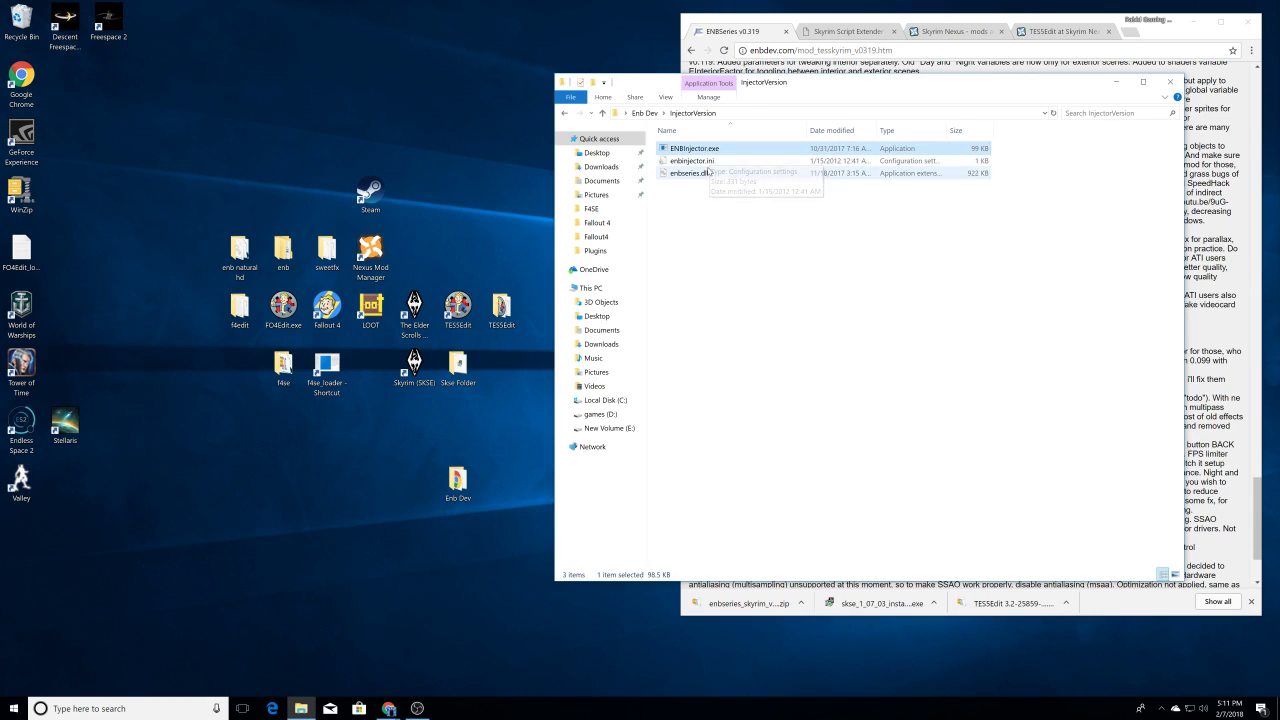
click(721, 205)
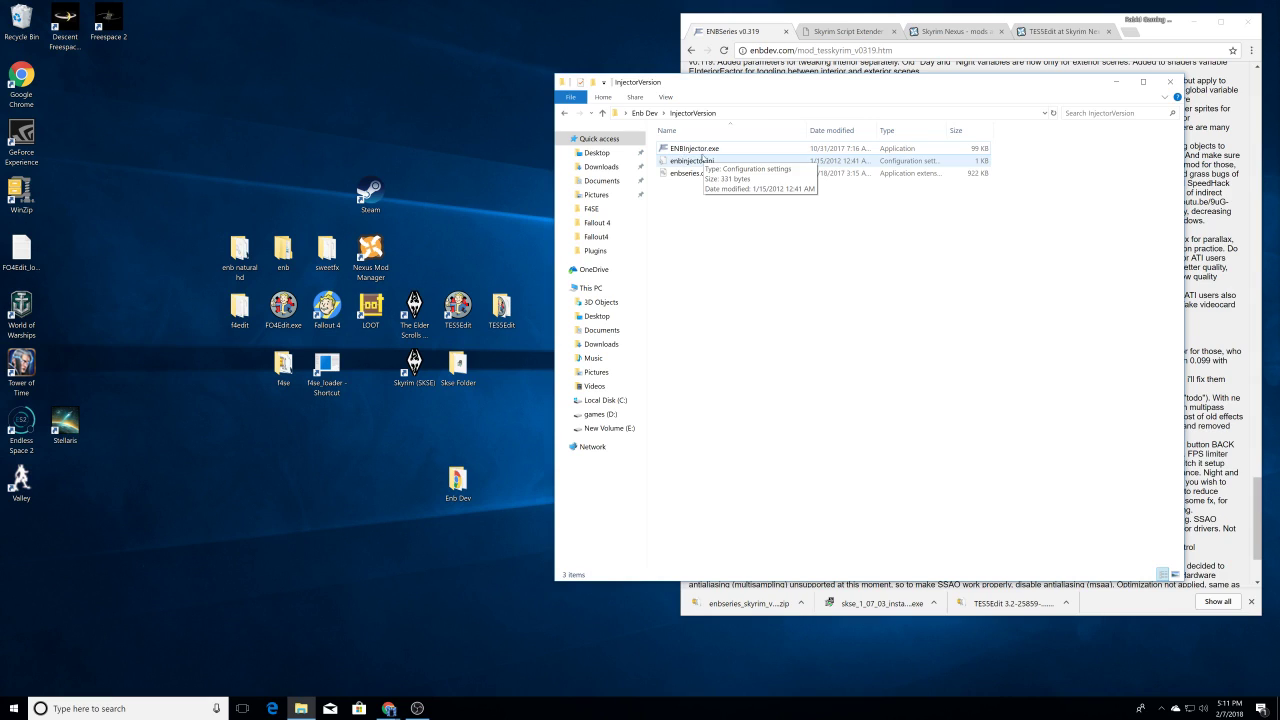
click(566, 118)
double_click(703, 158)
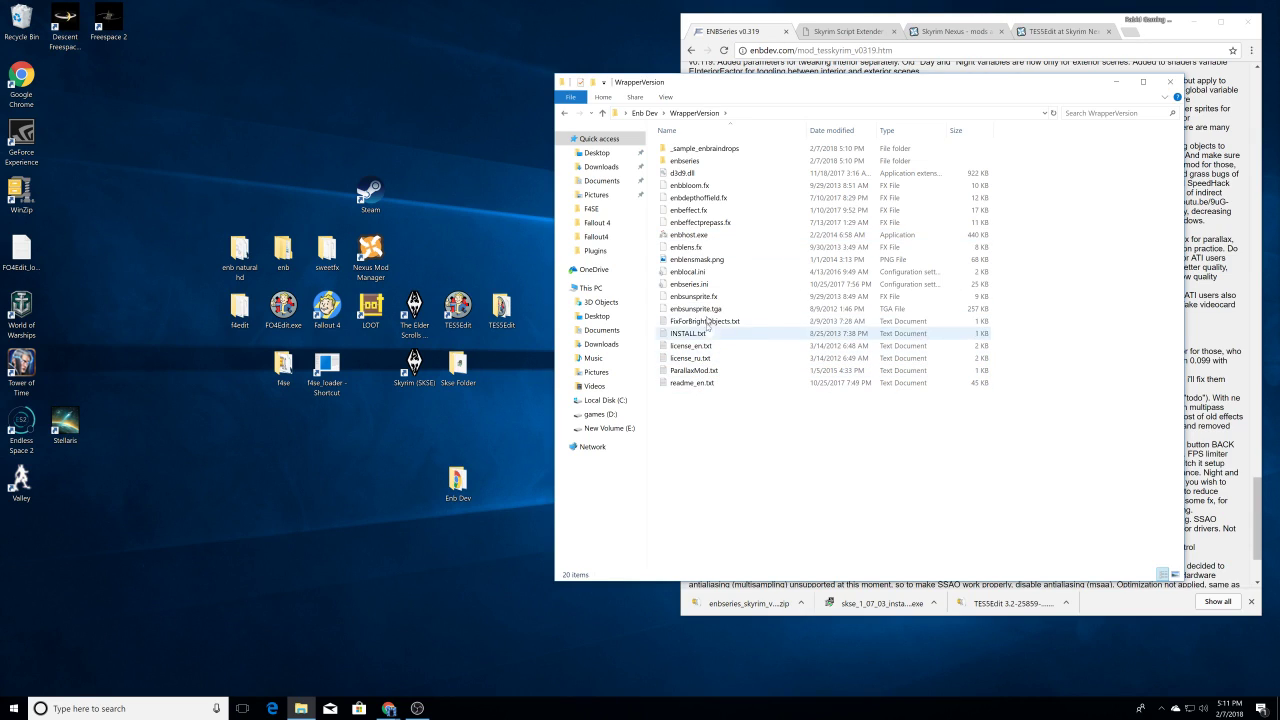
click(566, 113)
Step: Run ENB PreSetup.exe from the Enb Dev folder, apply its setting to the game configuration, and quit the tool
double_click(700, 173)
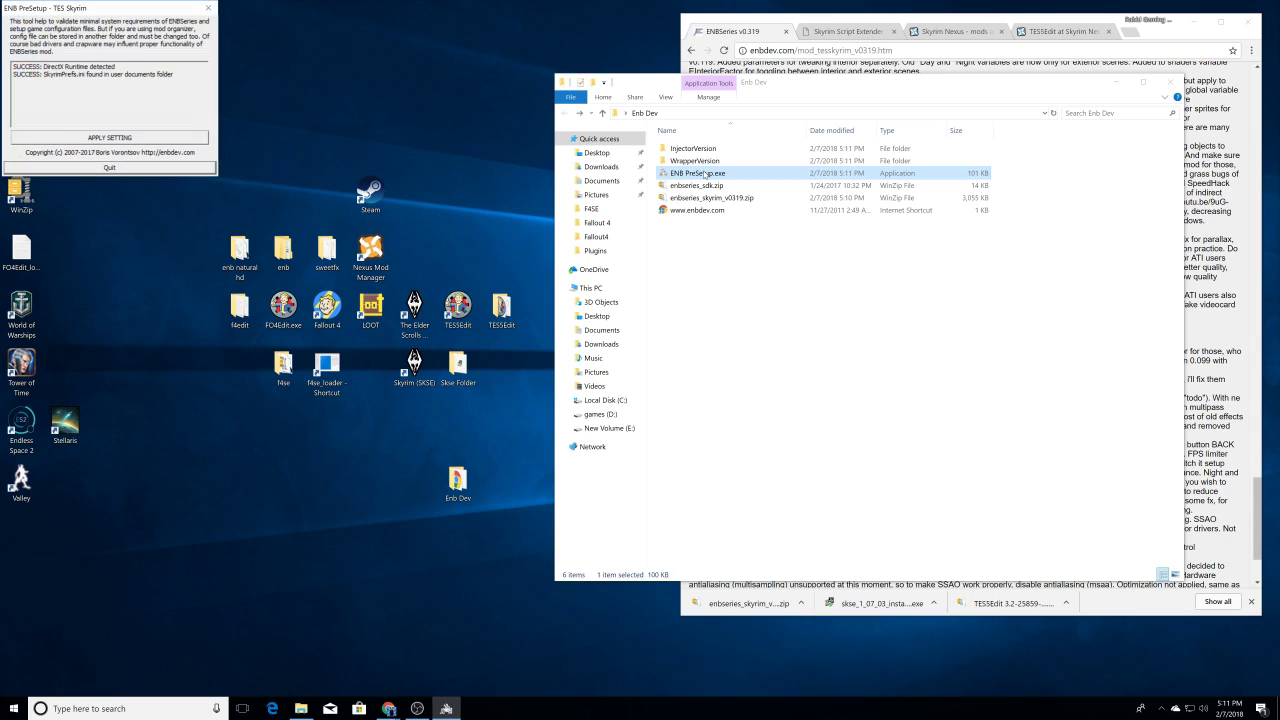
drag(130, 9, 814, 215)
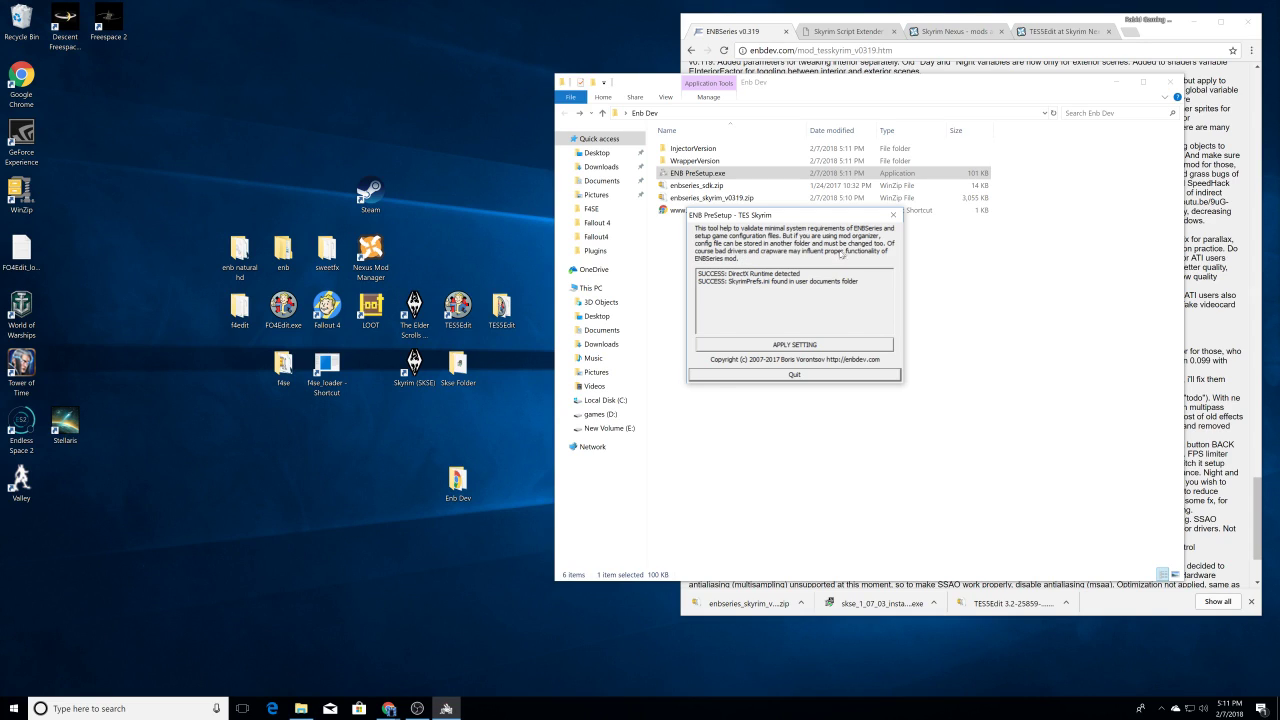
click(796, 344)
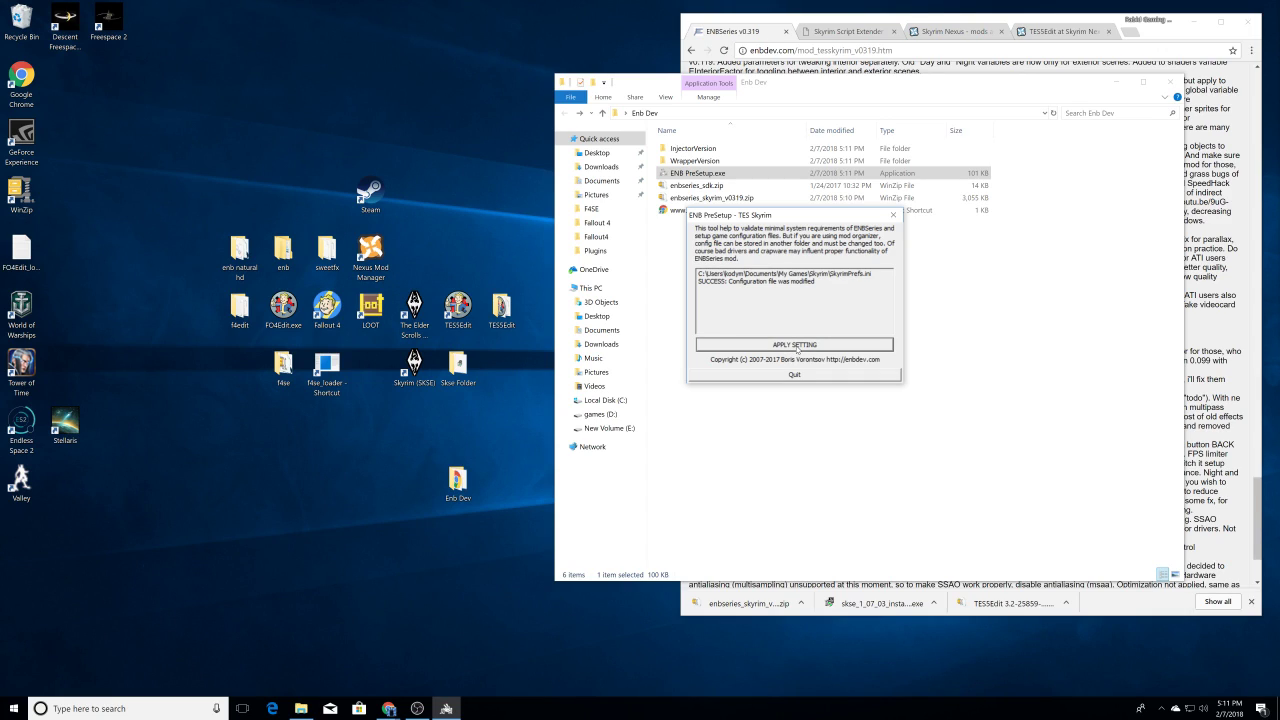
click(797, 345)
click(787, 375)
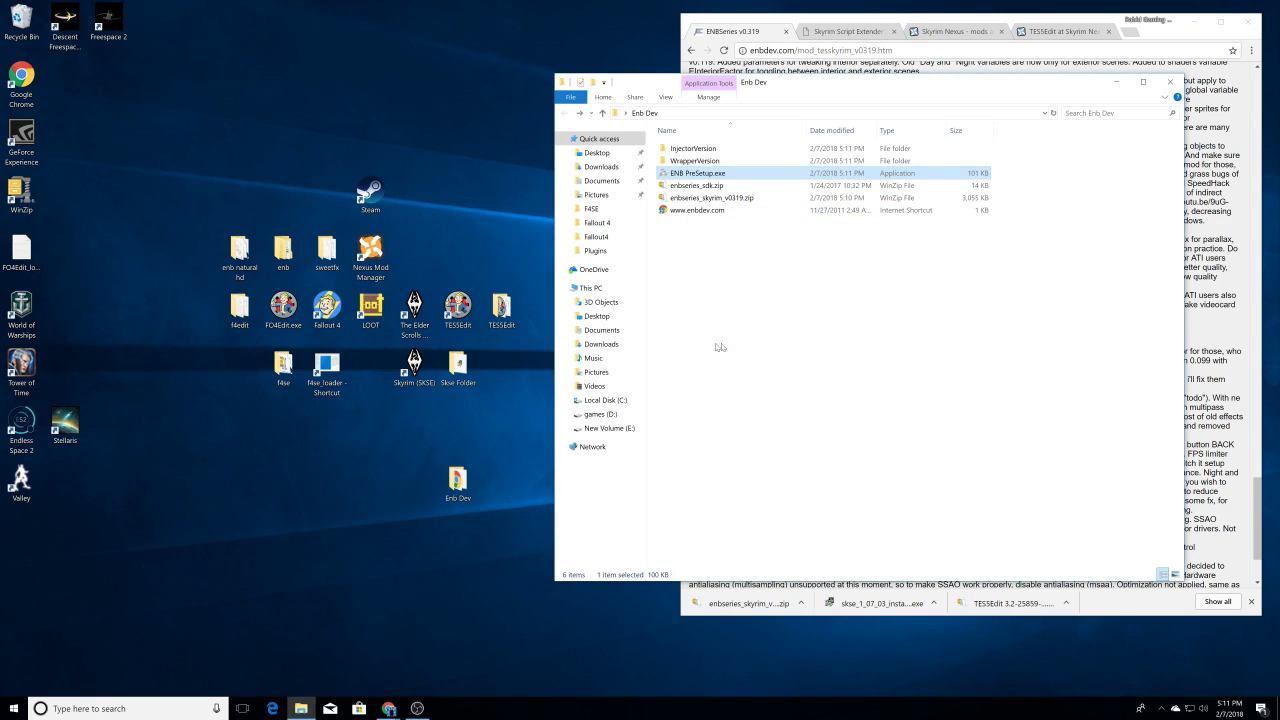
Step: Copy all files and folders inside the WrapperVersion folder
click(710, 163)
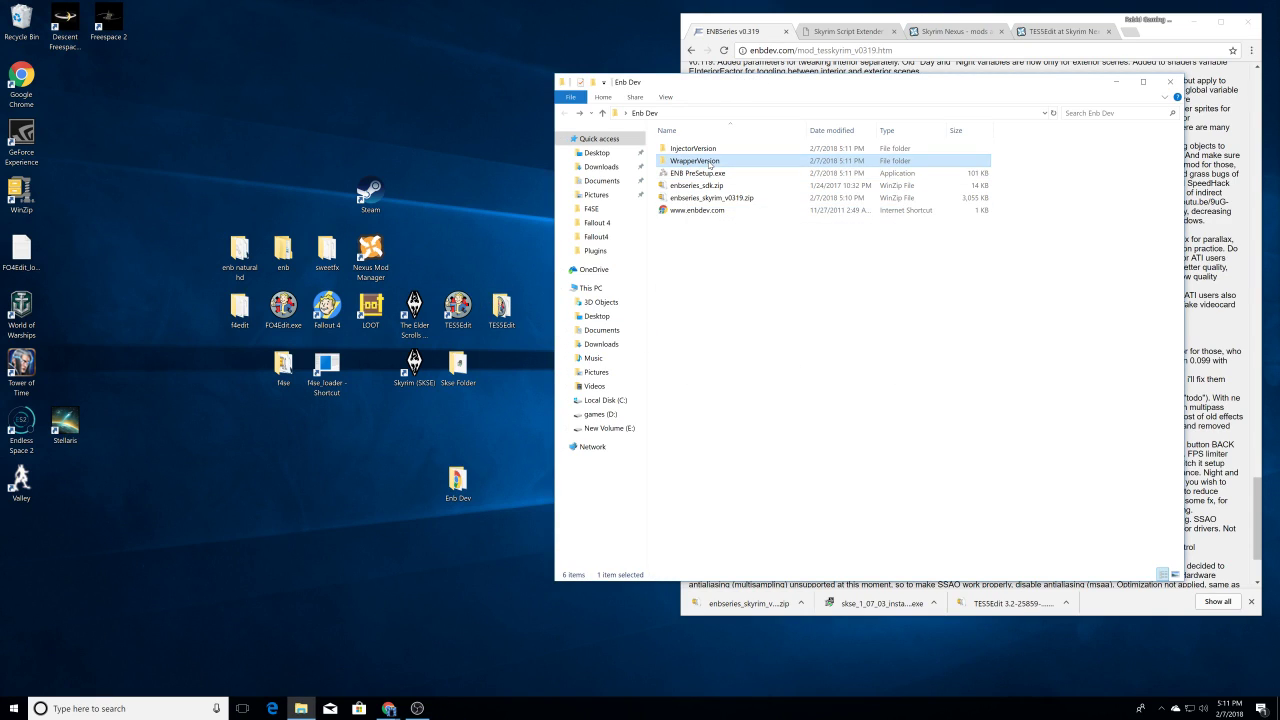
double_click(710, 163)
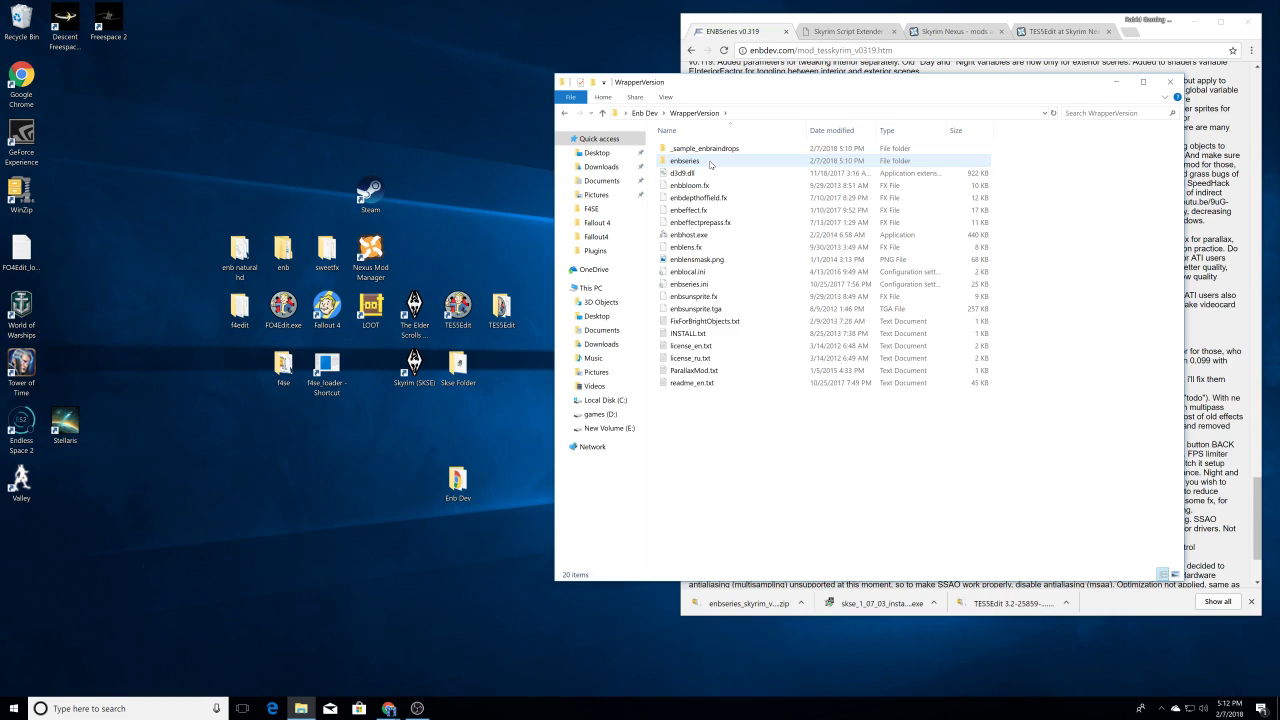
drag(700, 404, 715, 140)
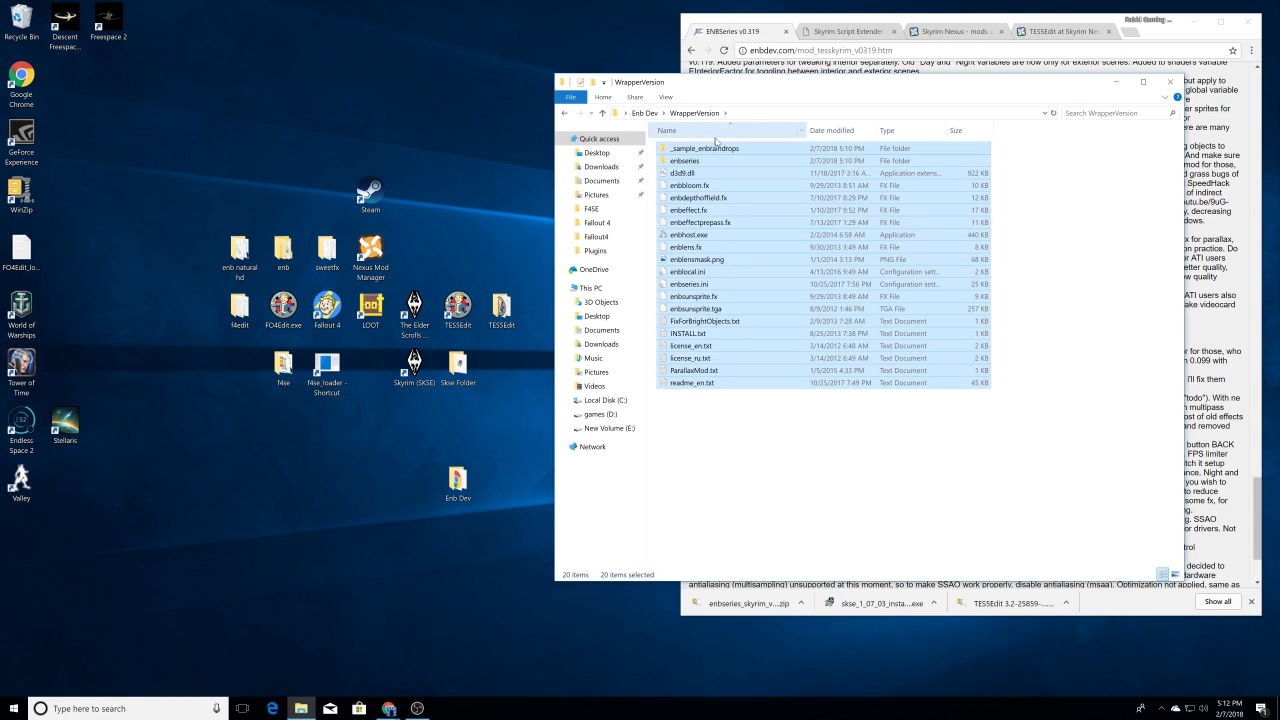
right_click(757, 153)
click(794, 271)
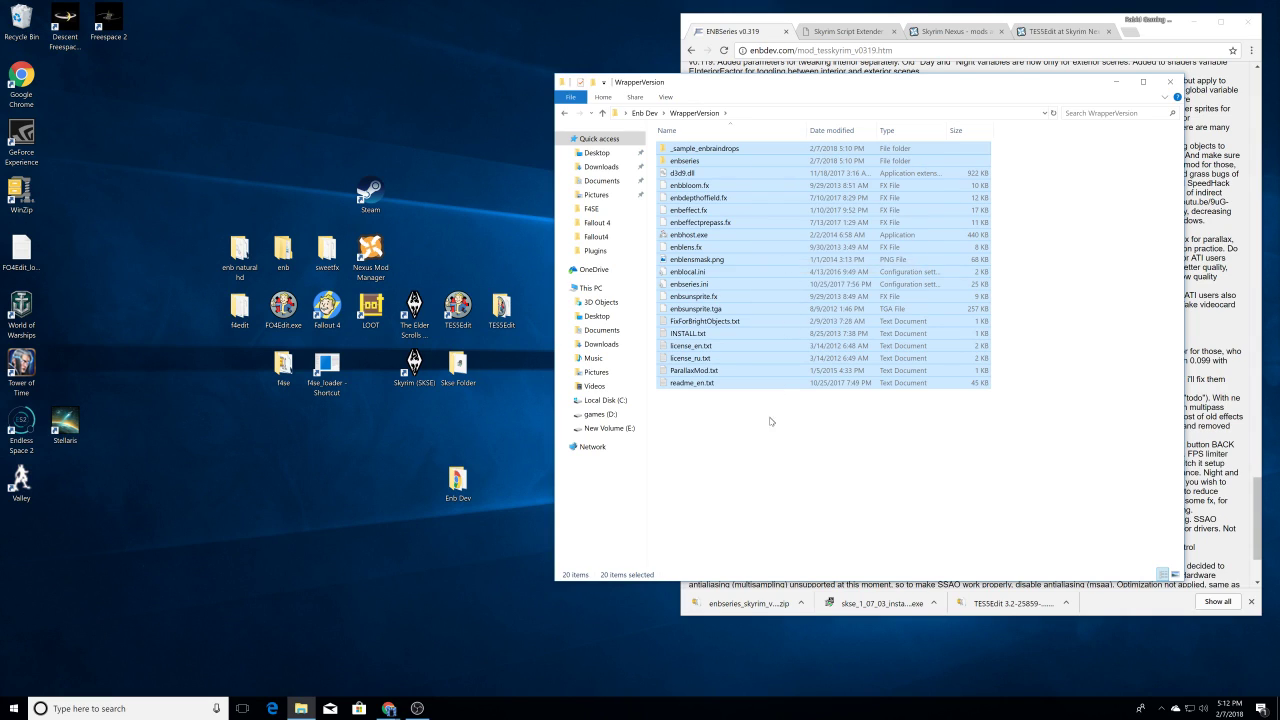
click(708, 452)
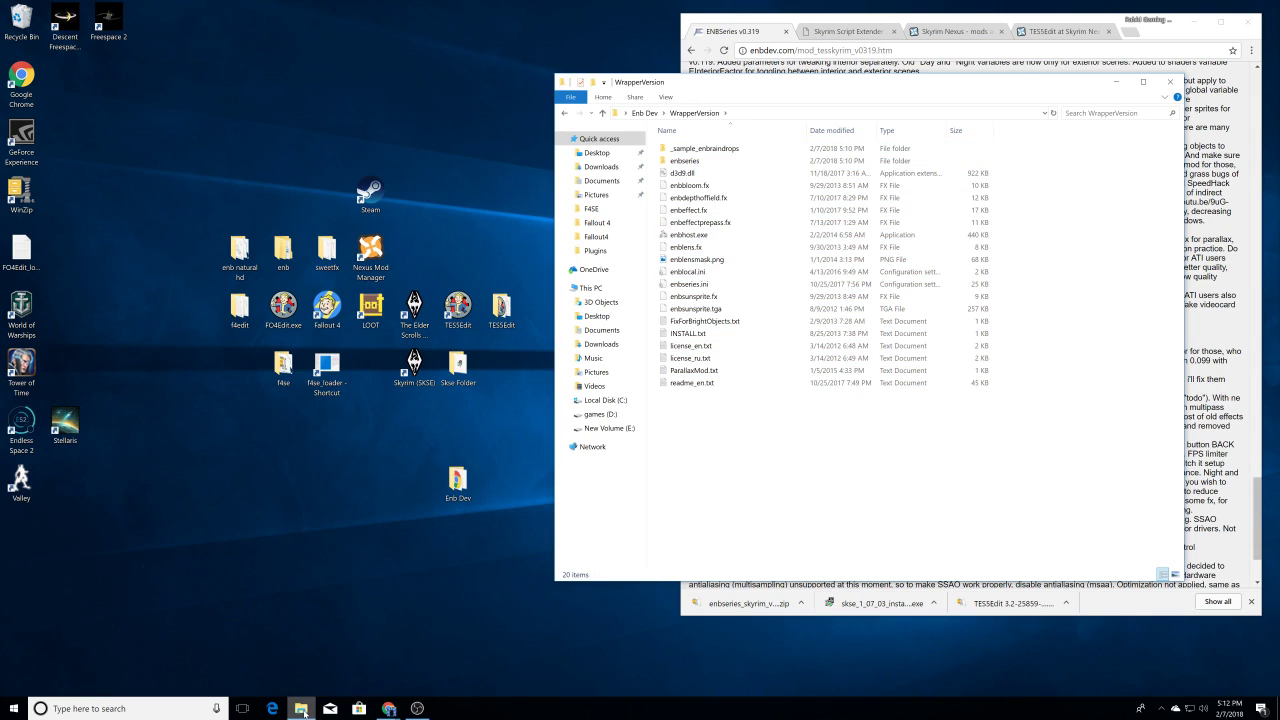
Step: Open the game folder D:\Steam\steamapps\common\Skyrim in a second File Explorer window
right_click(307, 710)
click(318, 645)
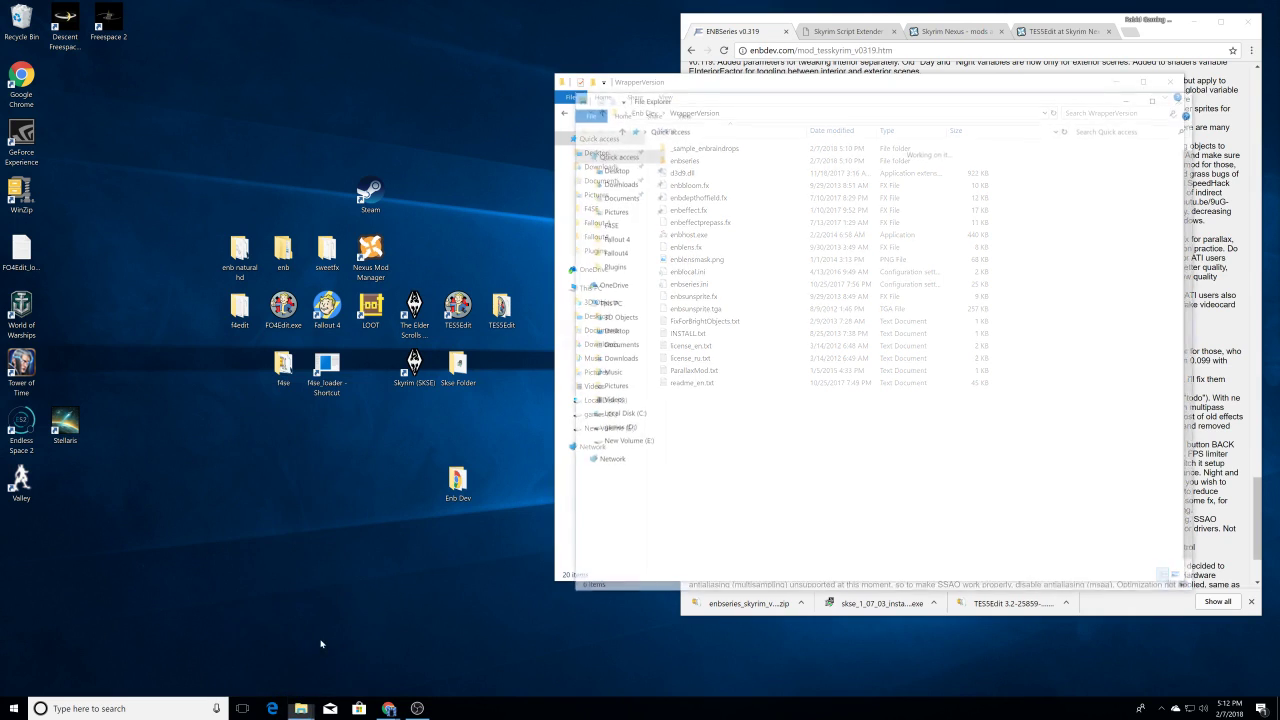
drag(869, 97, 589, 119)
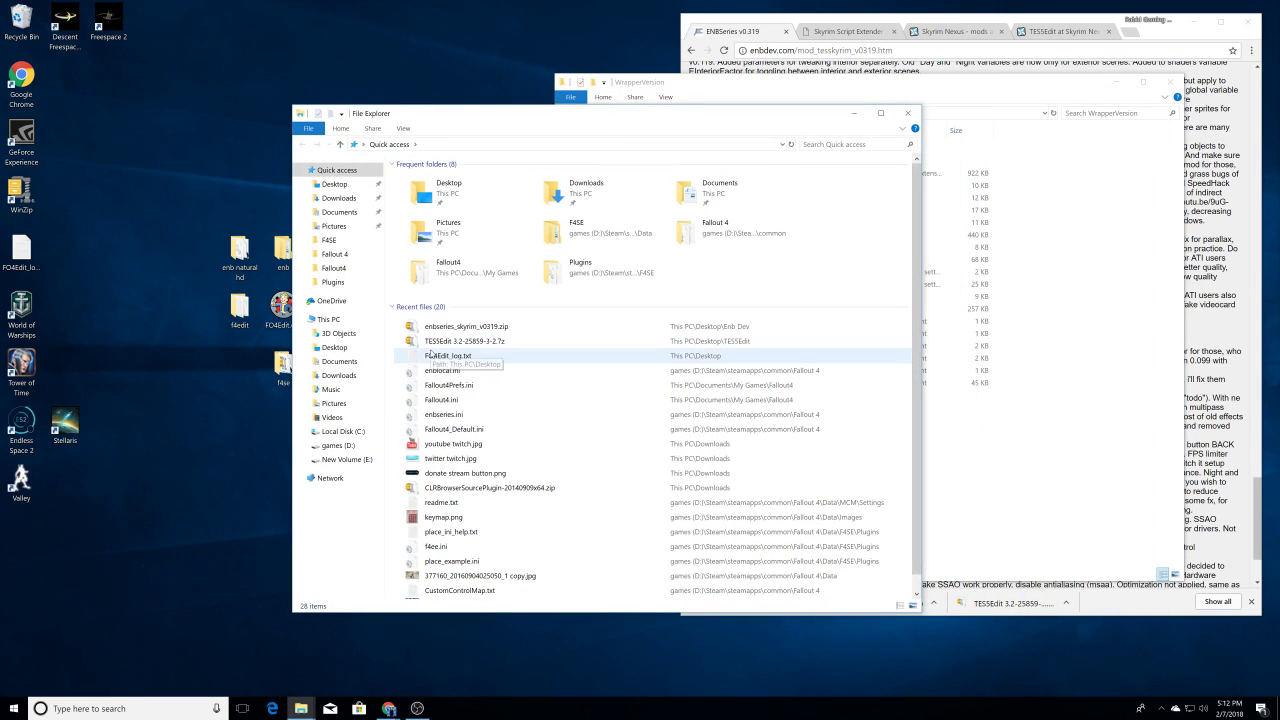
click(336, 446)
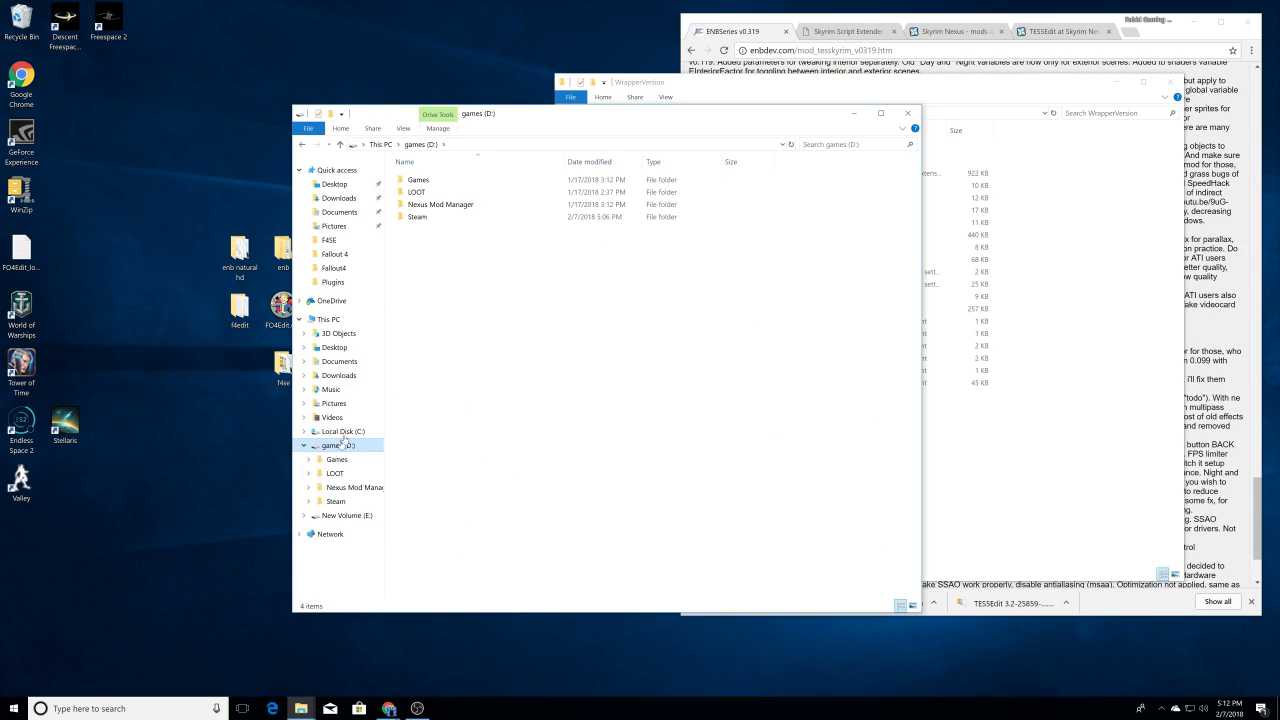
double_click(429, 218)
double_click(431, 402)
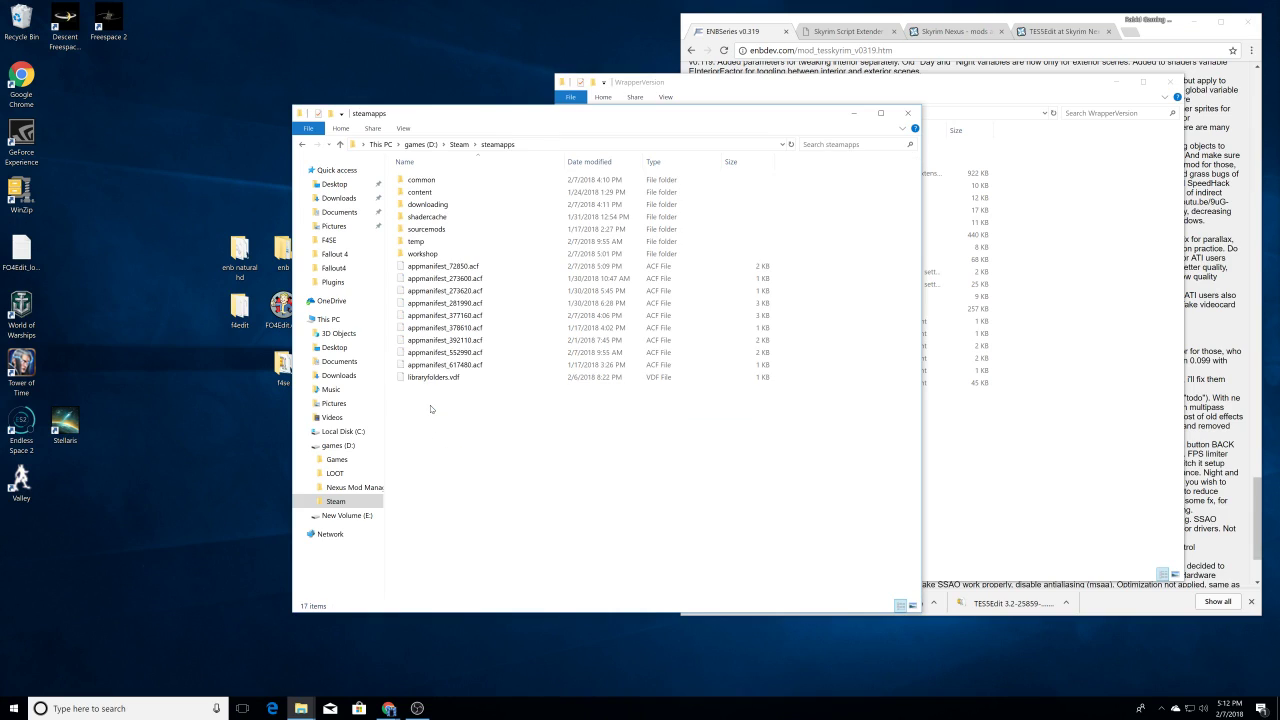
double_click(432, 184)
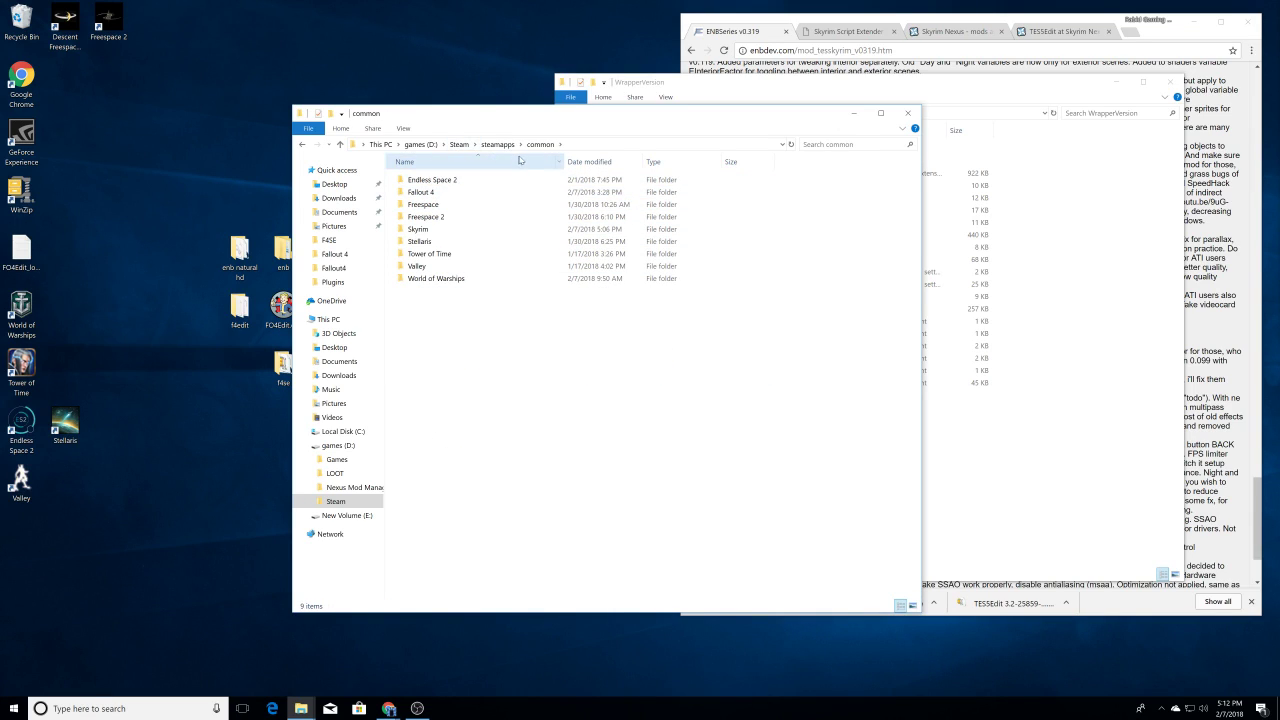
double_click(420, 230)
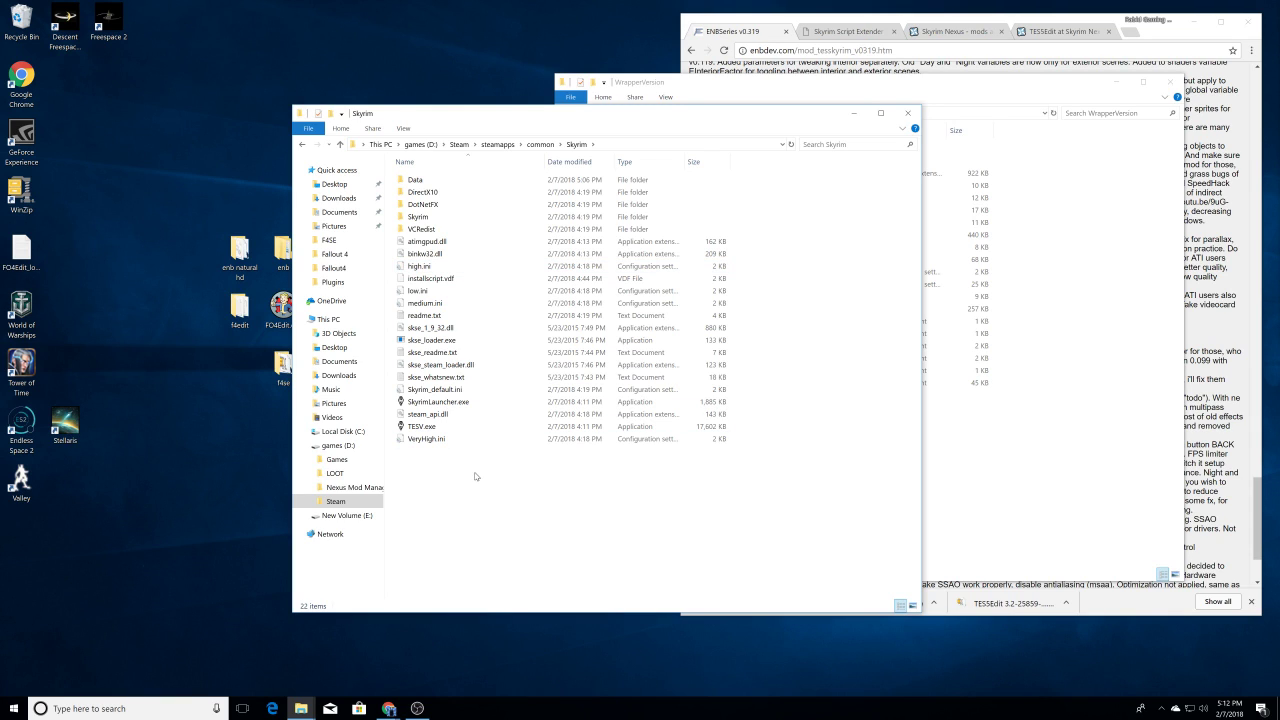
Step: Paste the copied WrapperVersion files and folders into the Skyrim game folder
drag(748, 119, 482, 132)
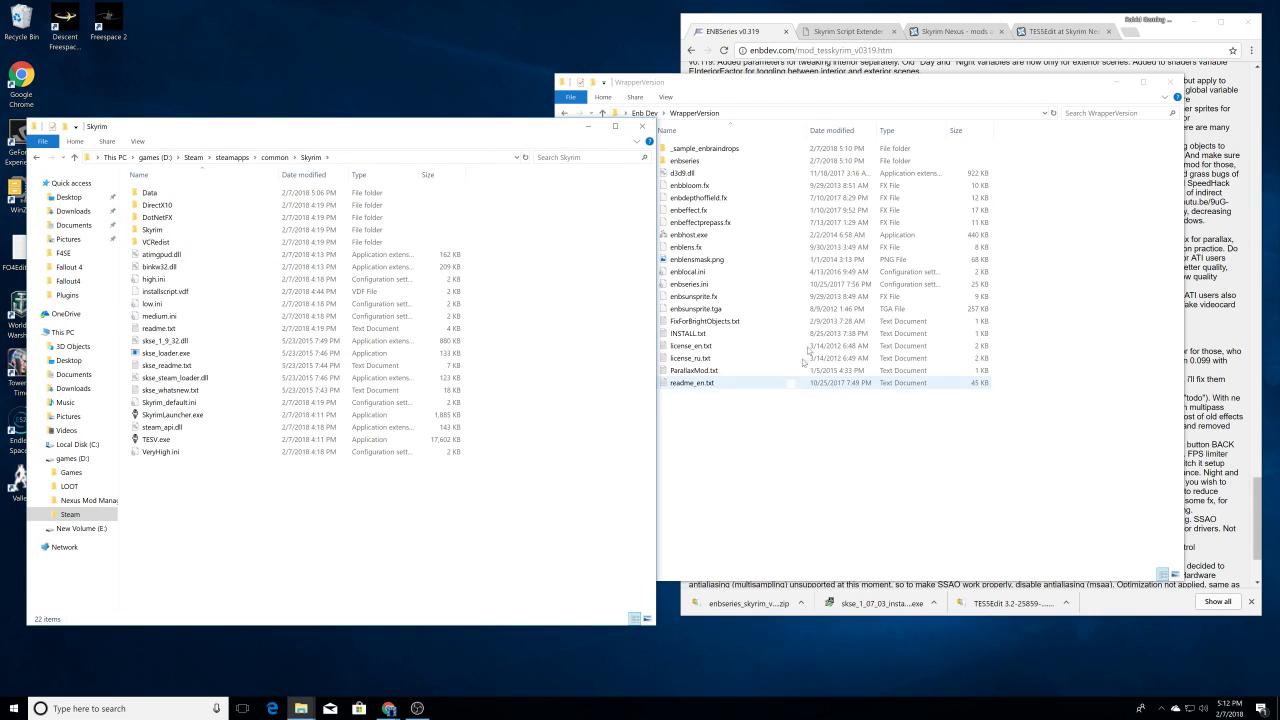
right_click(182, 497)
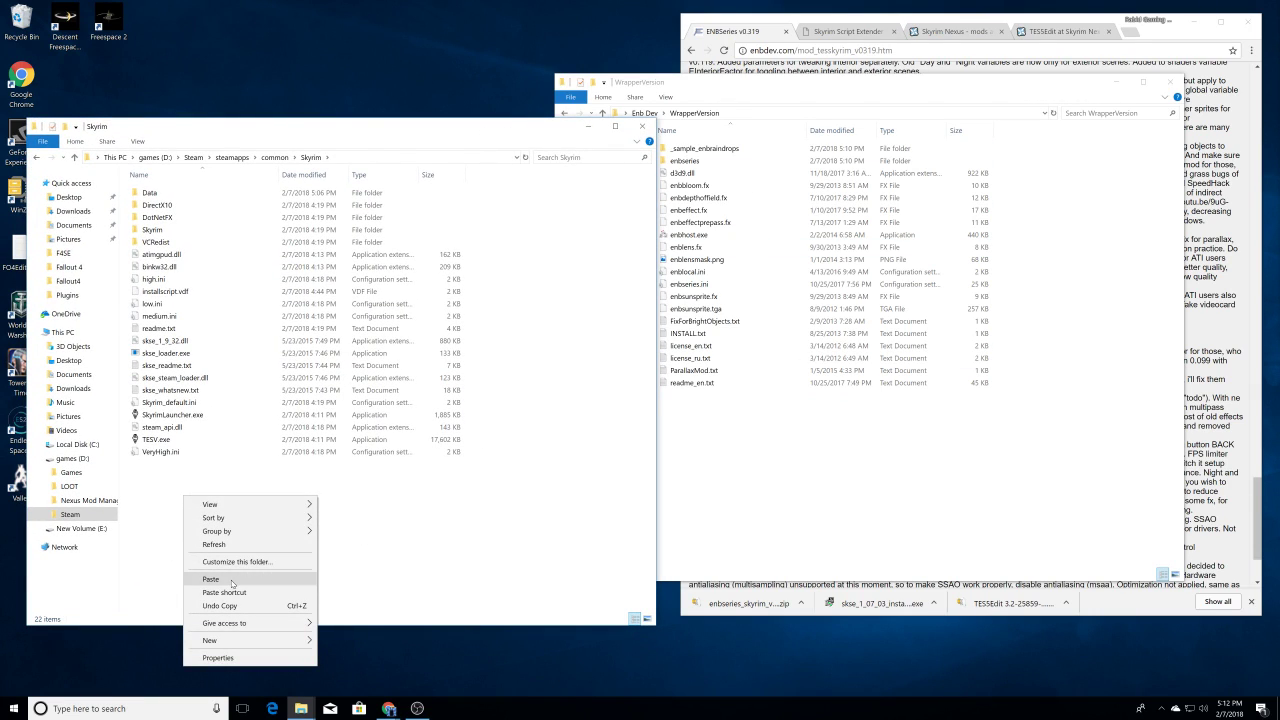
click(211, 579)
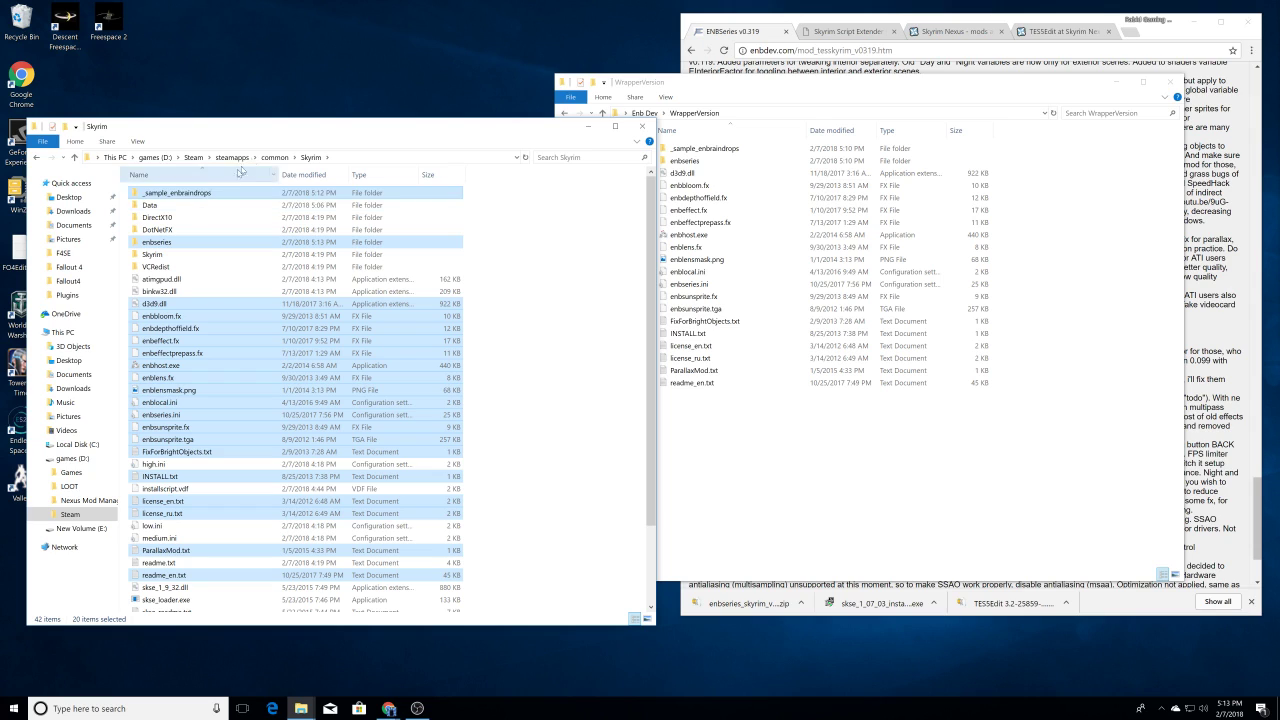
drag(423, 131, 693, 96)
click(808, 345)
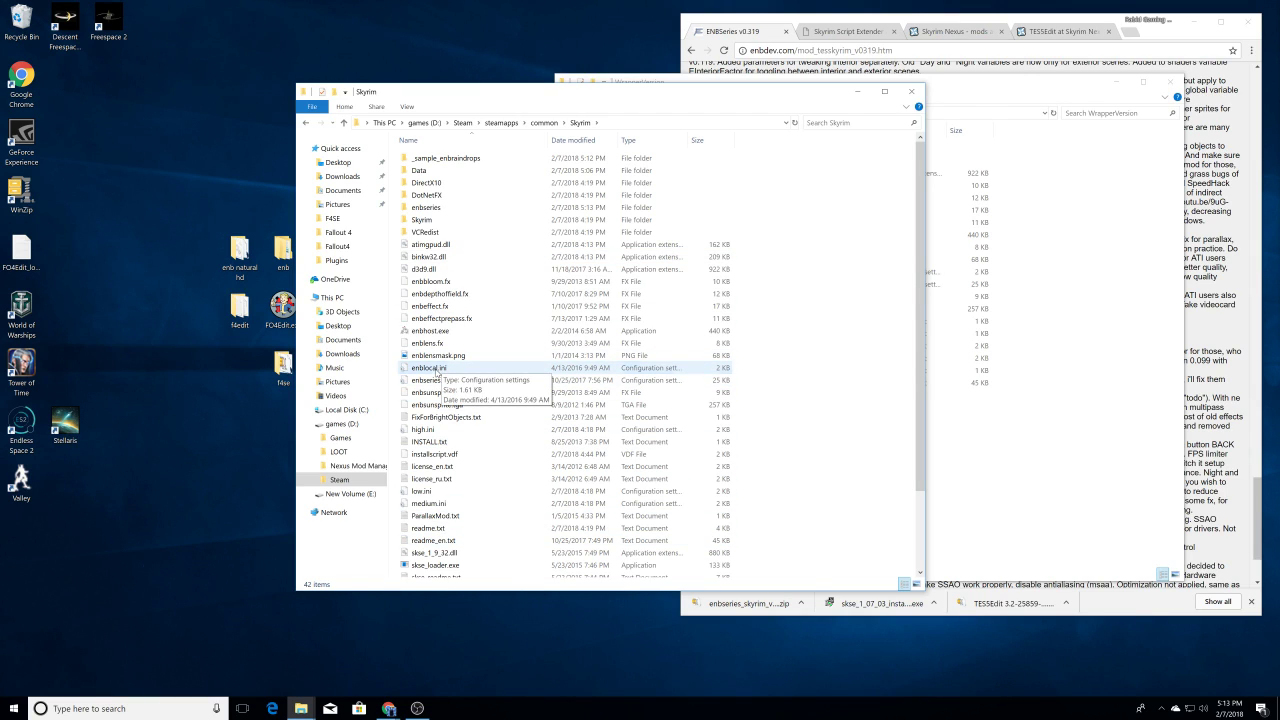
Step: Open enblocal.ini from the Skyrim folder and set FPSLimit to 61.0 in the LIMITER section
double_click(436, 368)
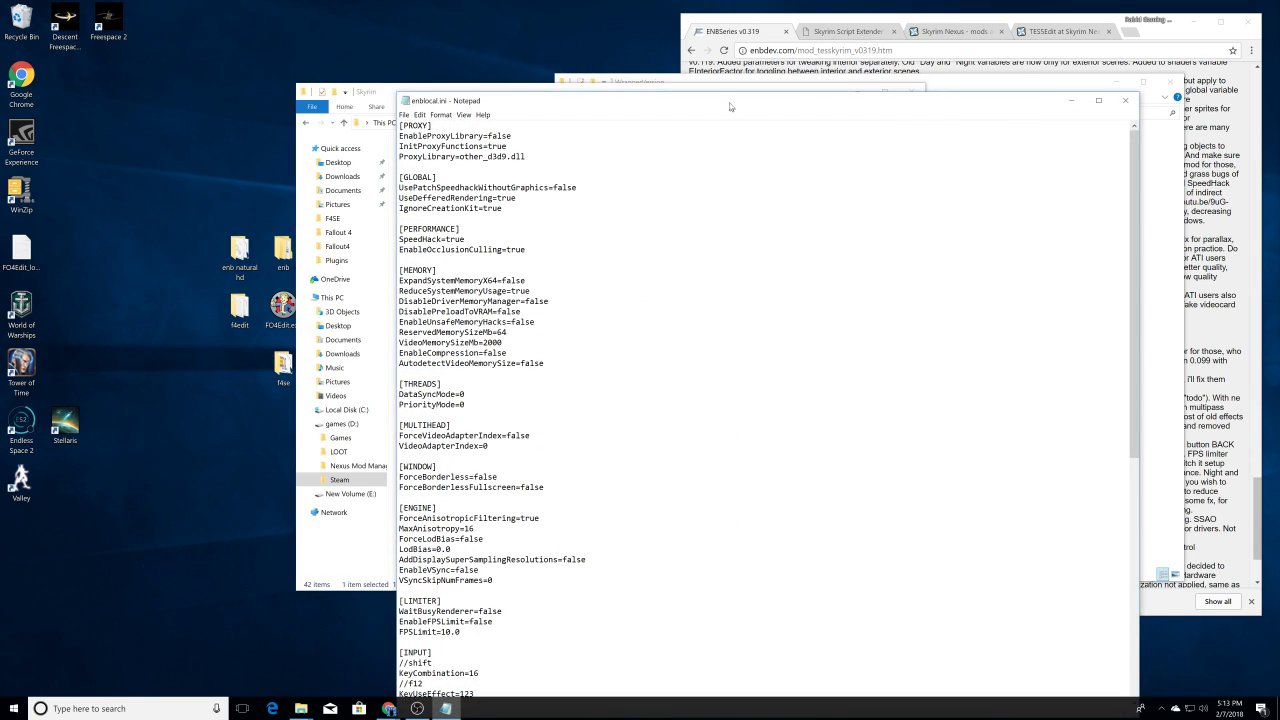
drag(722, 107, 760, 43)
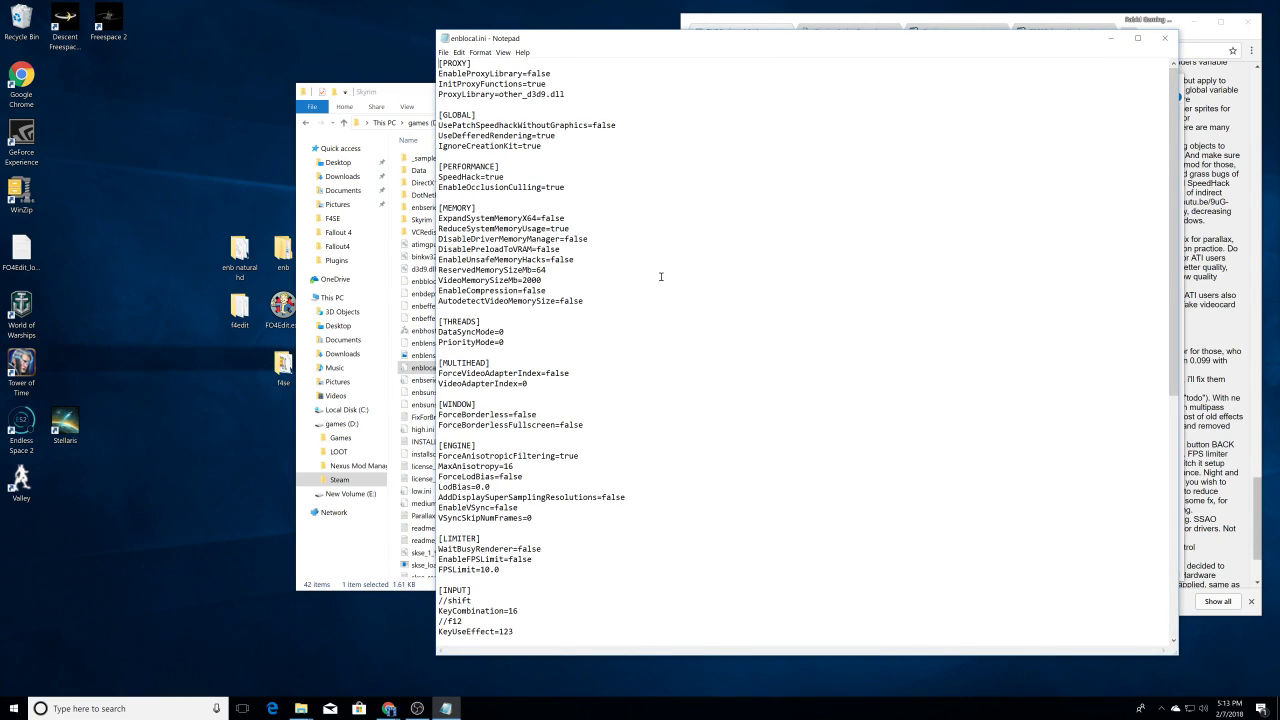
scroll(663, 313, down, 1)
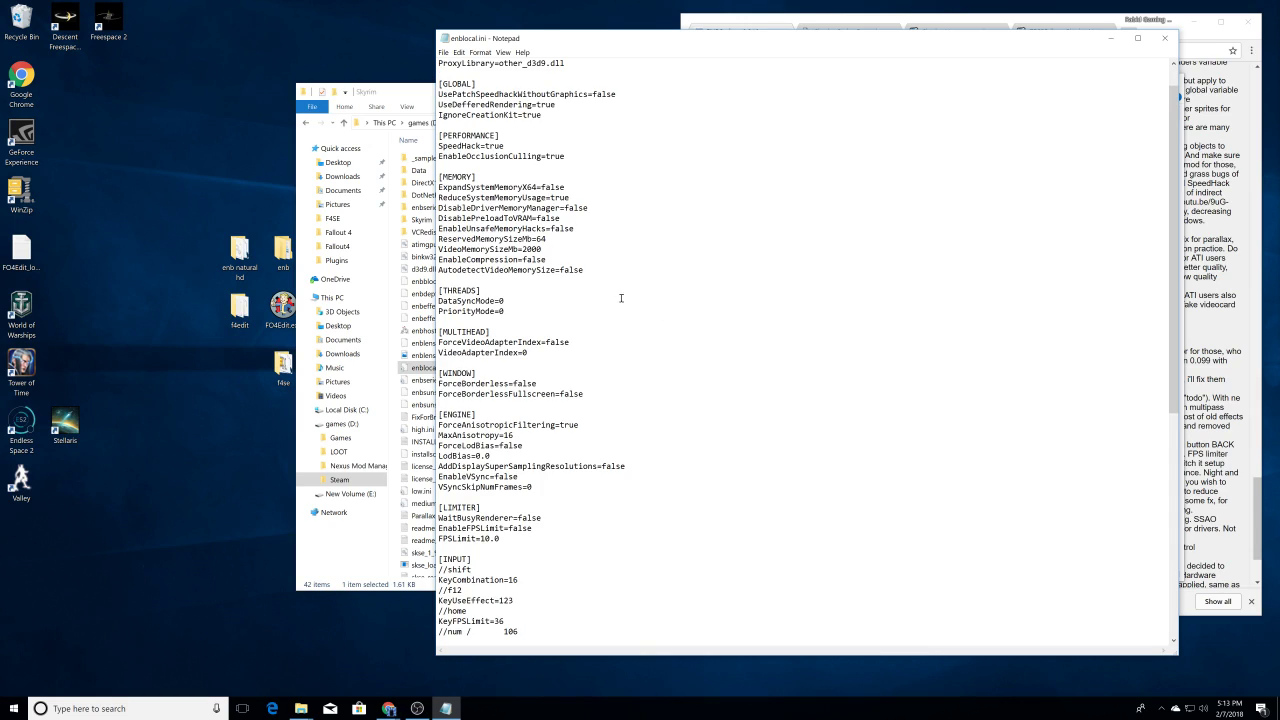
scroll(611, 307, up, 1)
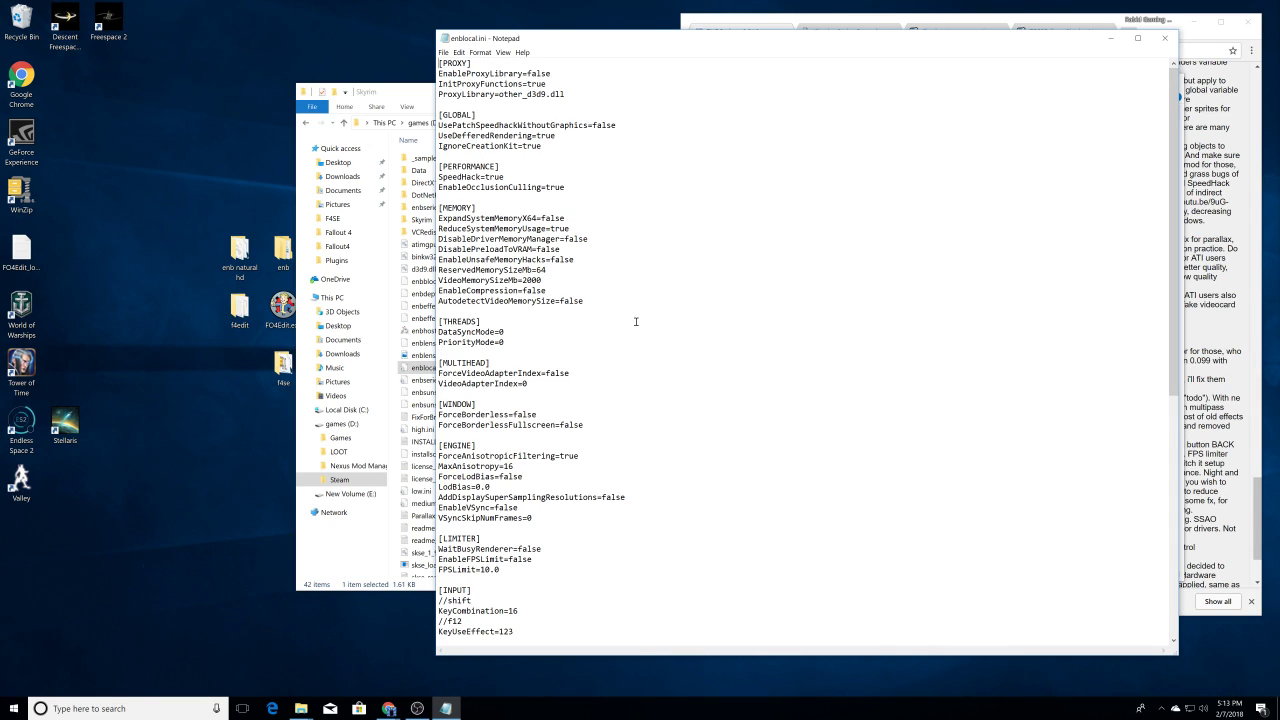
scroll(635, 321, down, 5)
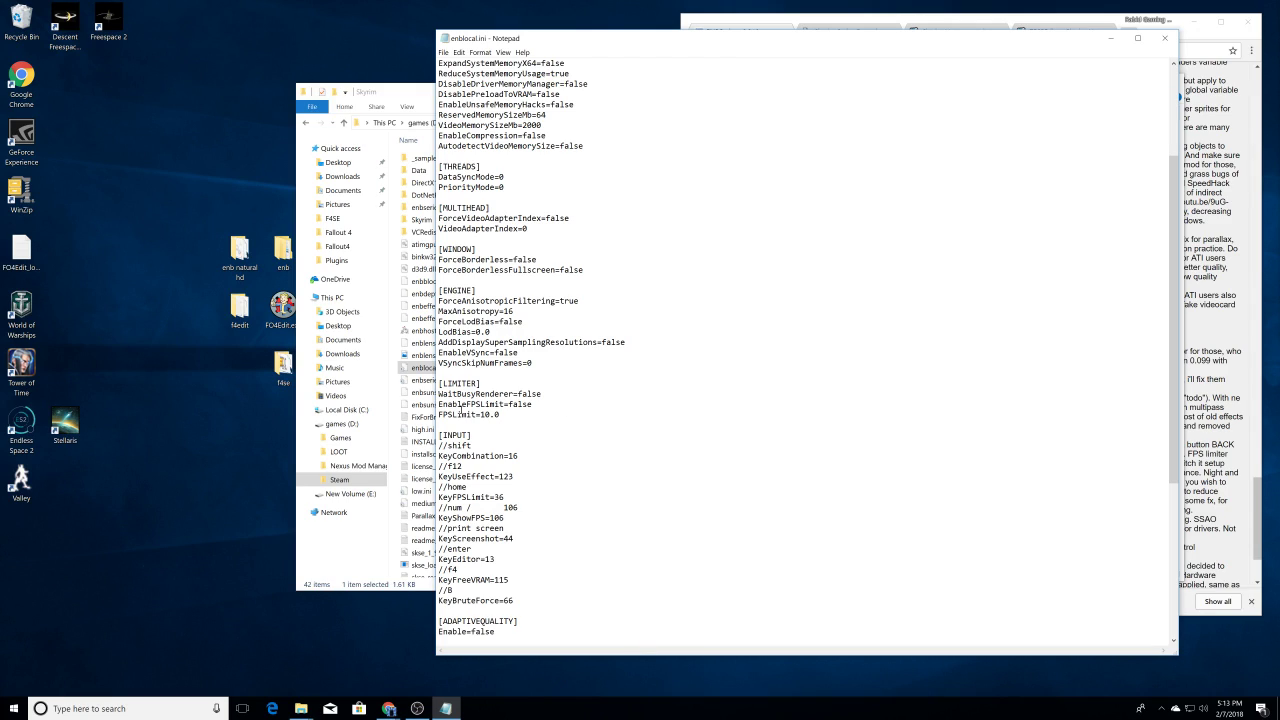
click(490, 414)
key(BackSpace)
key(BackSpace)
text(61)
Step: Set EnableFPSLimit to true in the LIMITER section of enblocal.ini
click(596, 410)
key(BackSpace)
key(BackSpace)
key(BackSpace)
key(BackSpace)
key(BackSpace)
text(true)
Step: Set ReservedMemorySizeMb to 254 in the MEMORY section, and close enblocal.ini without saving
scroll(572, 258, up, 3)
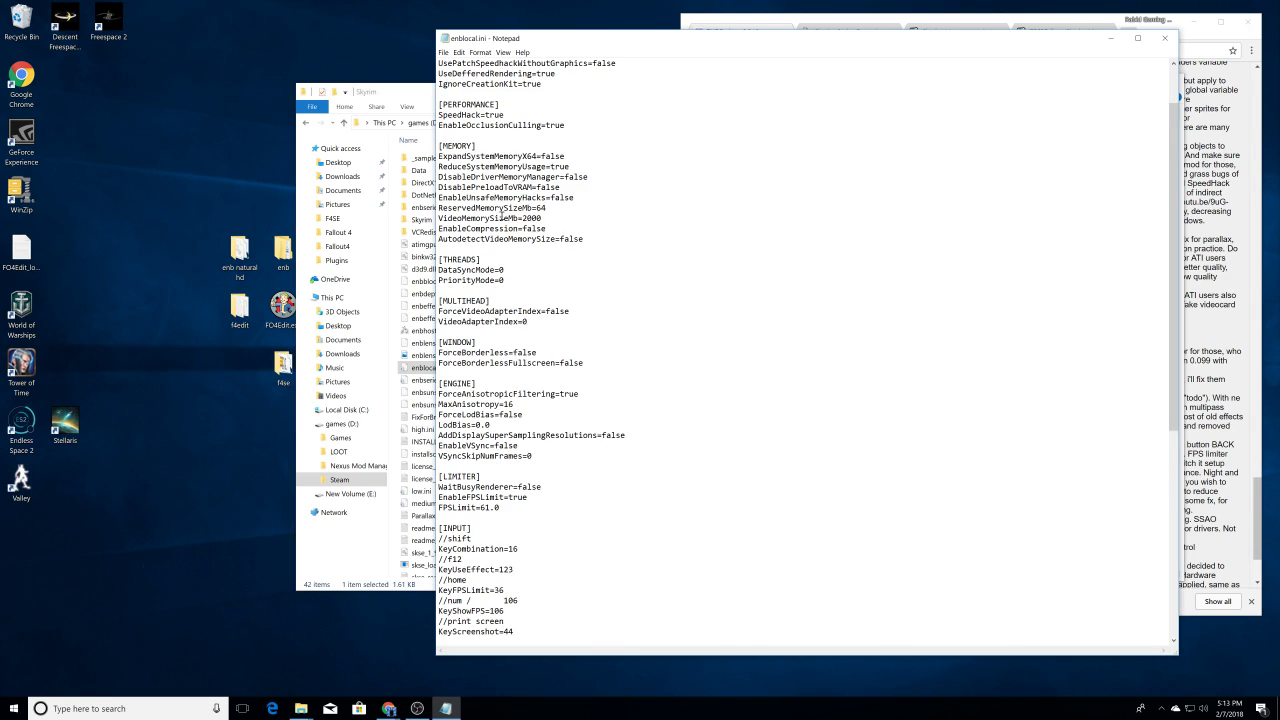
click(553, 210)
key(BackSpace)
key(BackSpace)
text(254)
key(Down)
click(1164, 38)
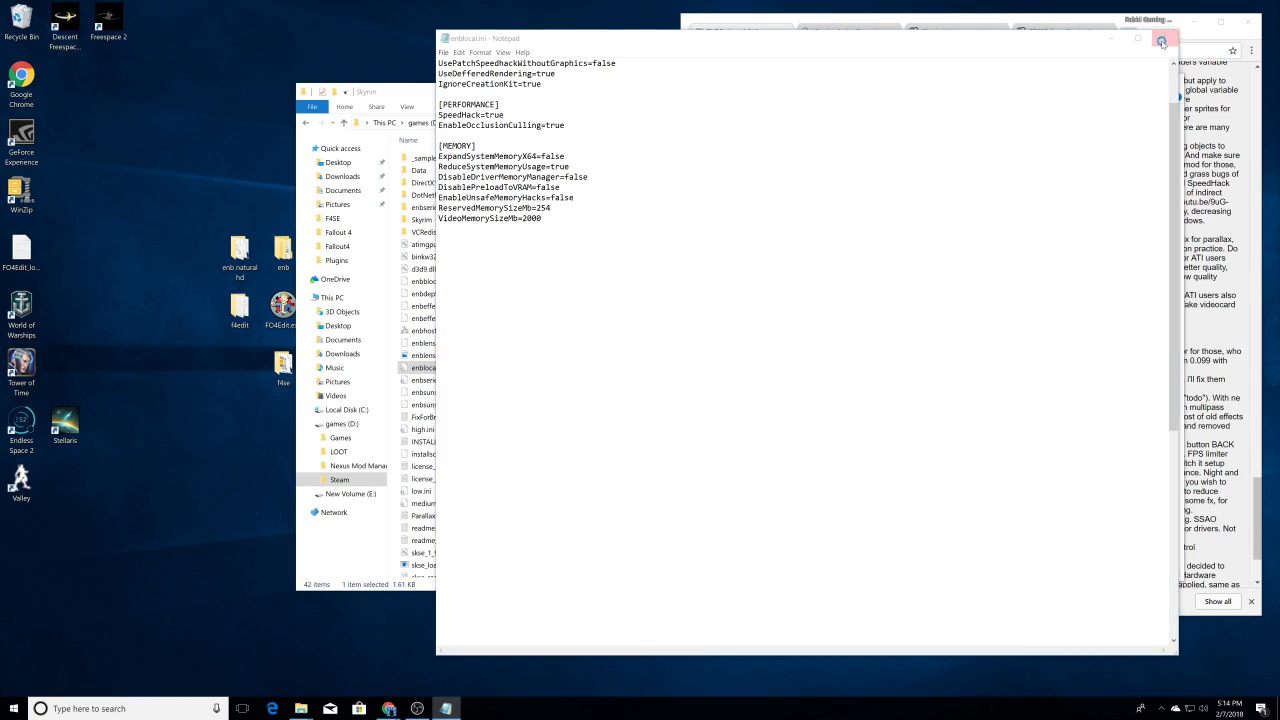
click(684, 368)
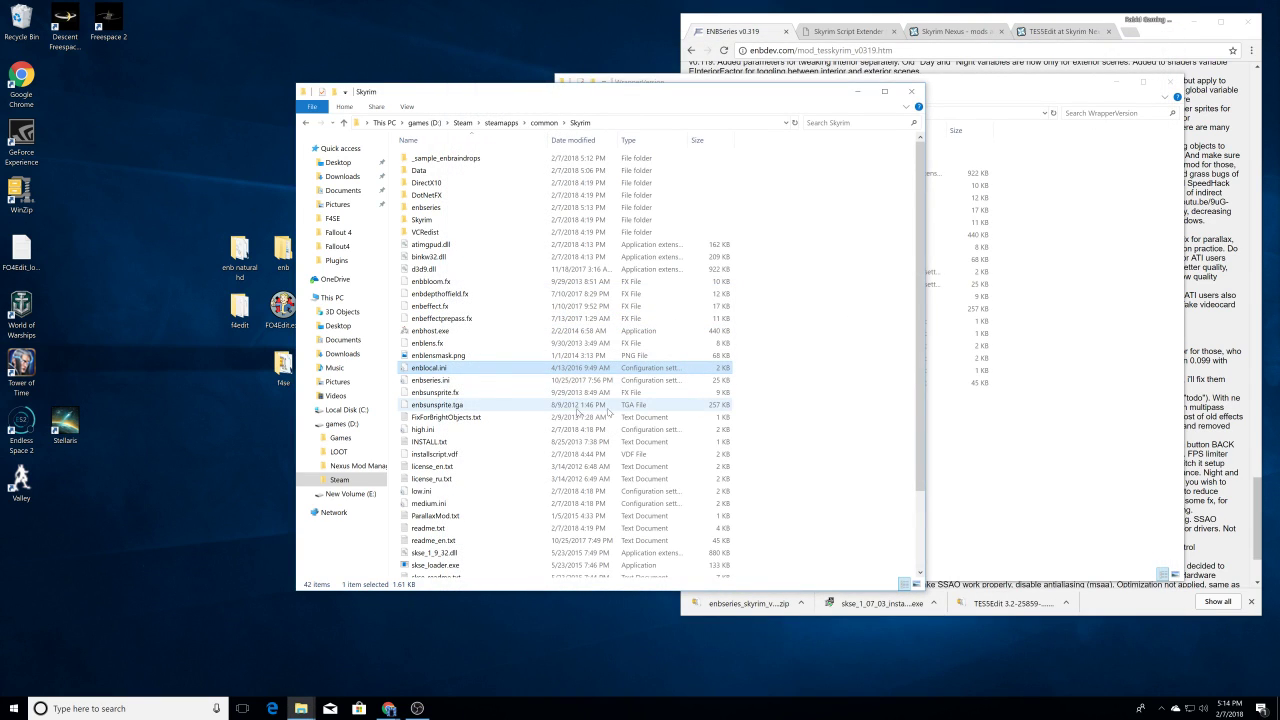
Step: Reopen enblocal.ini and set ReservedMemorySizeMb to 264 in the MEMORY section
double_click(430, 368)
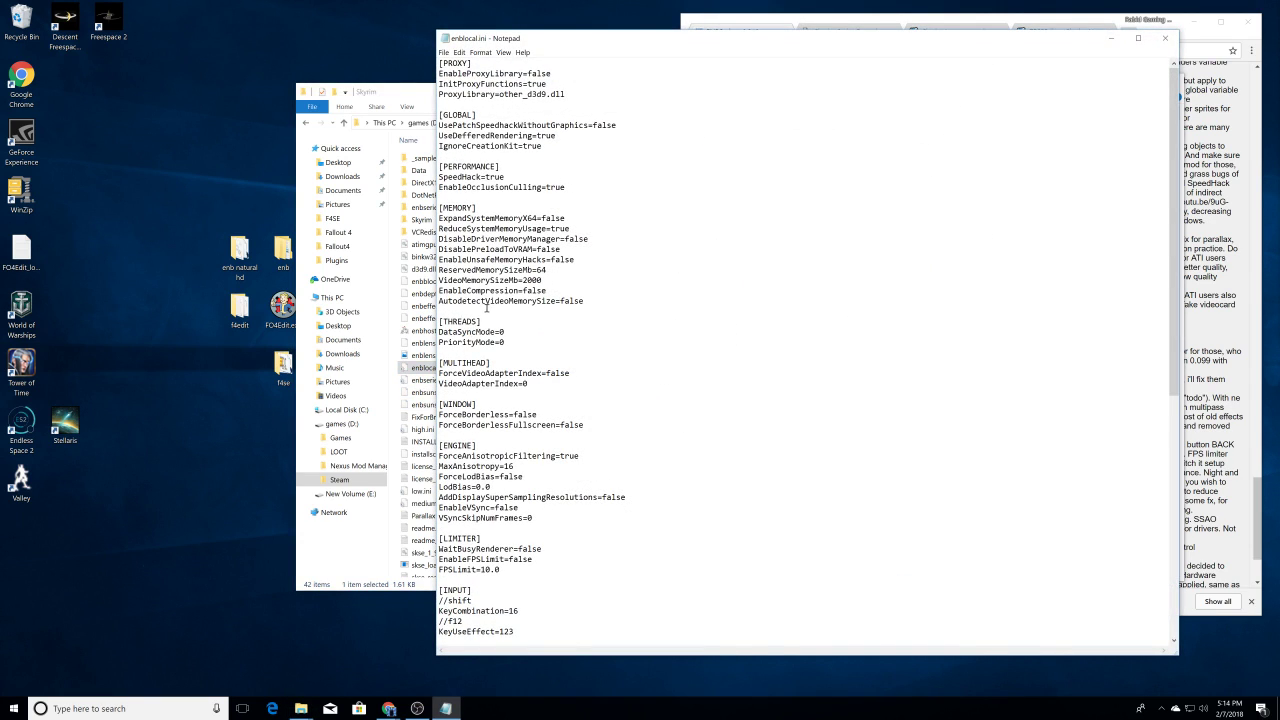
click(548, 269)
text(2)
Step: Check the installed RAM and device specifications on the About page of Windows Settings, and close Settings
click(14, 711)
click(14, 655)
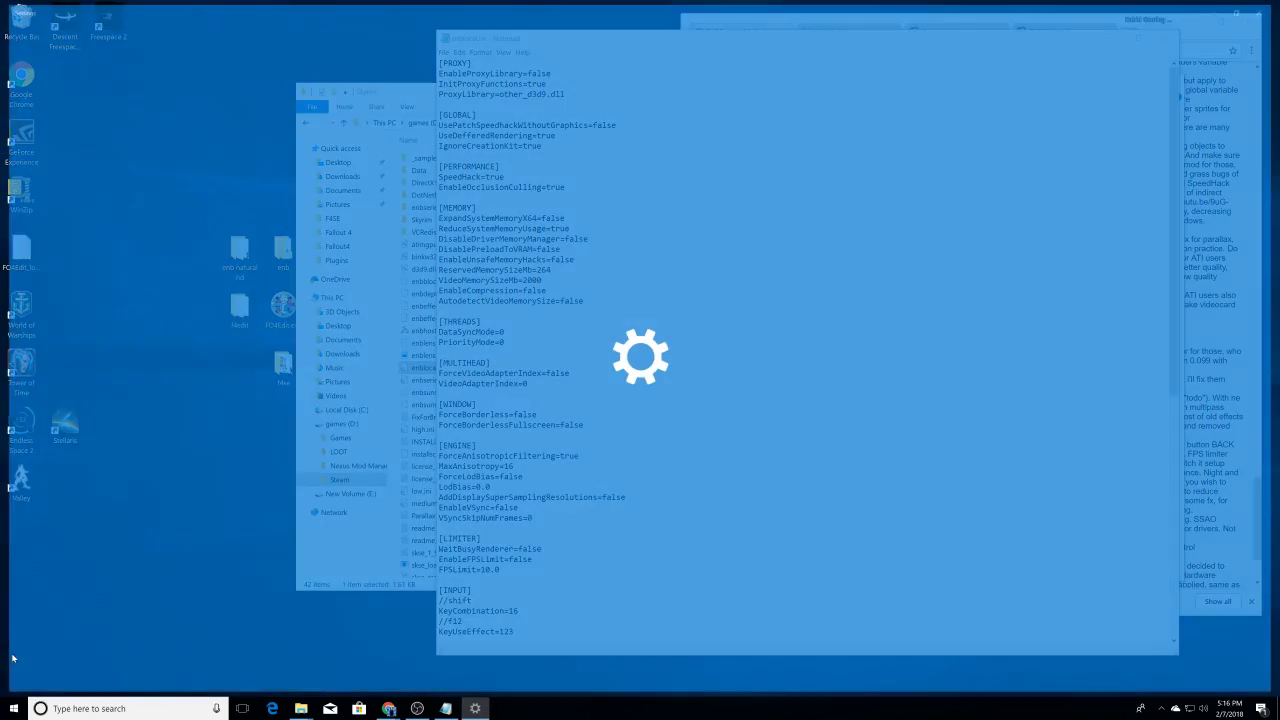
click(425, 177)
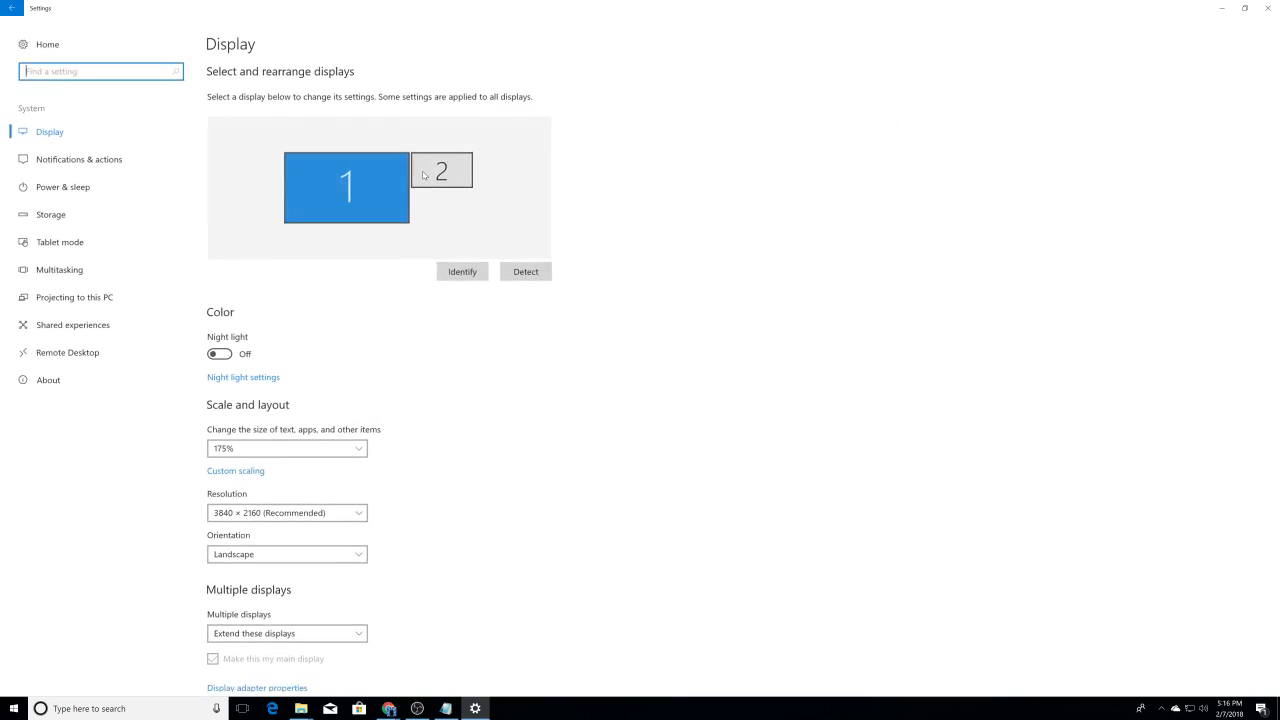
click(50, 381)
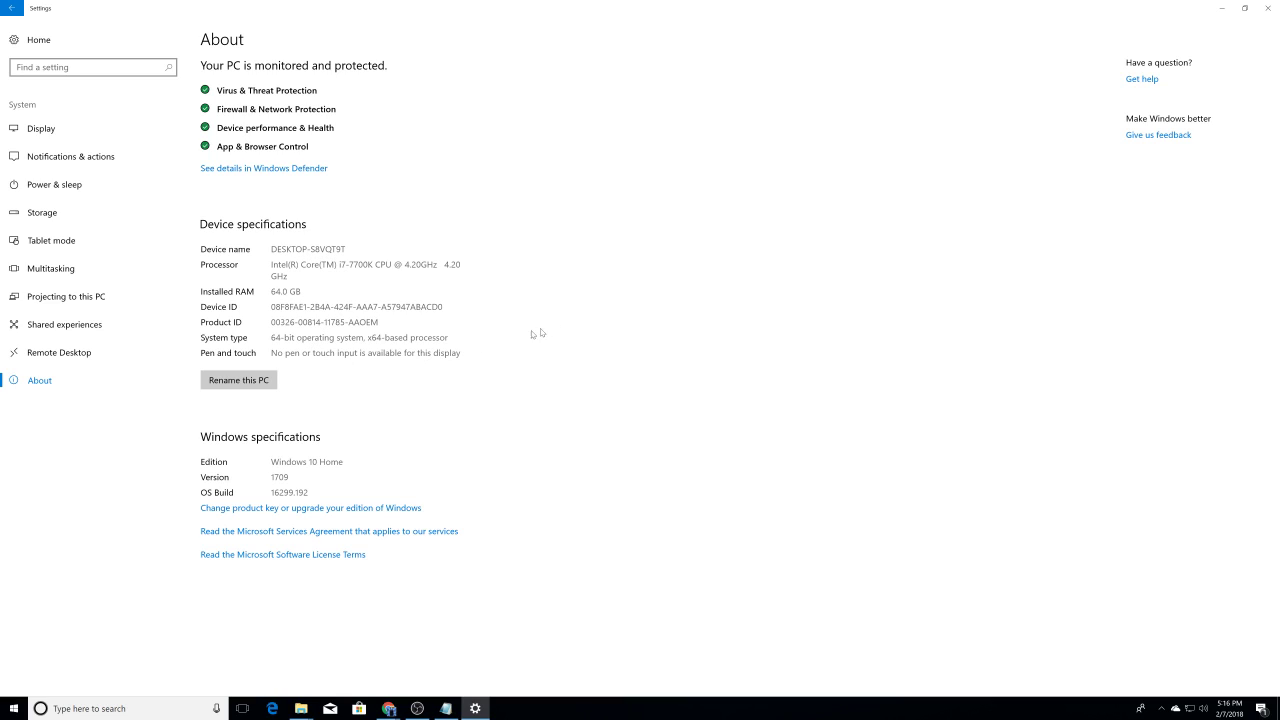
click(1265, 9)
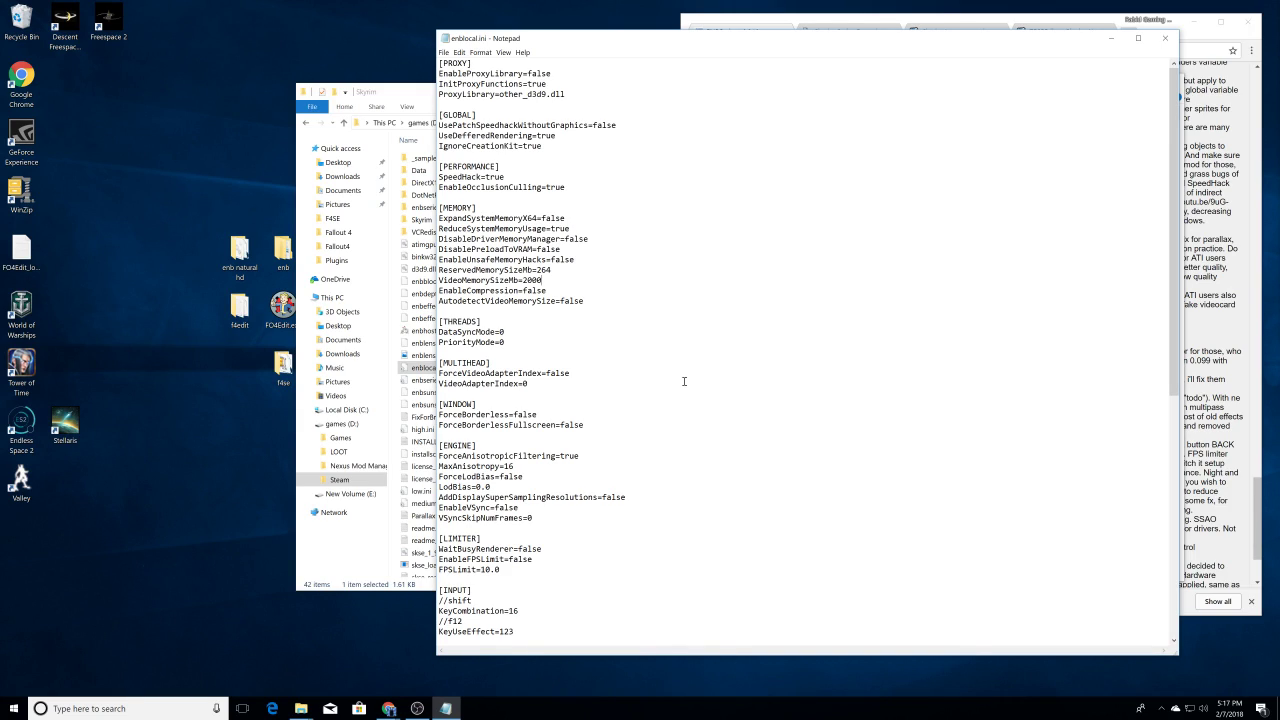
Step: Set VideoMemorySizeMb to 62000 in the MEMORY section of enblocal.ini
key(BackSpace)
key(BackSpace)
key(BackSpace)
key(BackSpace)
text(69000)
key(BackSpace)
key(BackSpace)
key(BackSpace)
key(BackSpace)
text(2000)
Step: Look over the remaining sections of enblocal.ini, save the file, and close it
scroll(662, 365, down, 14)
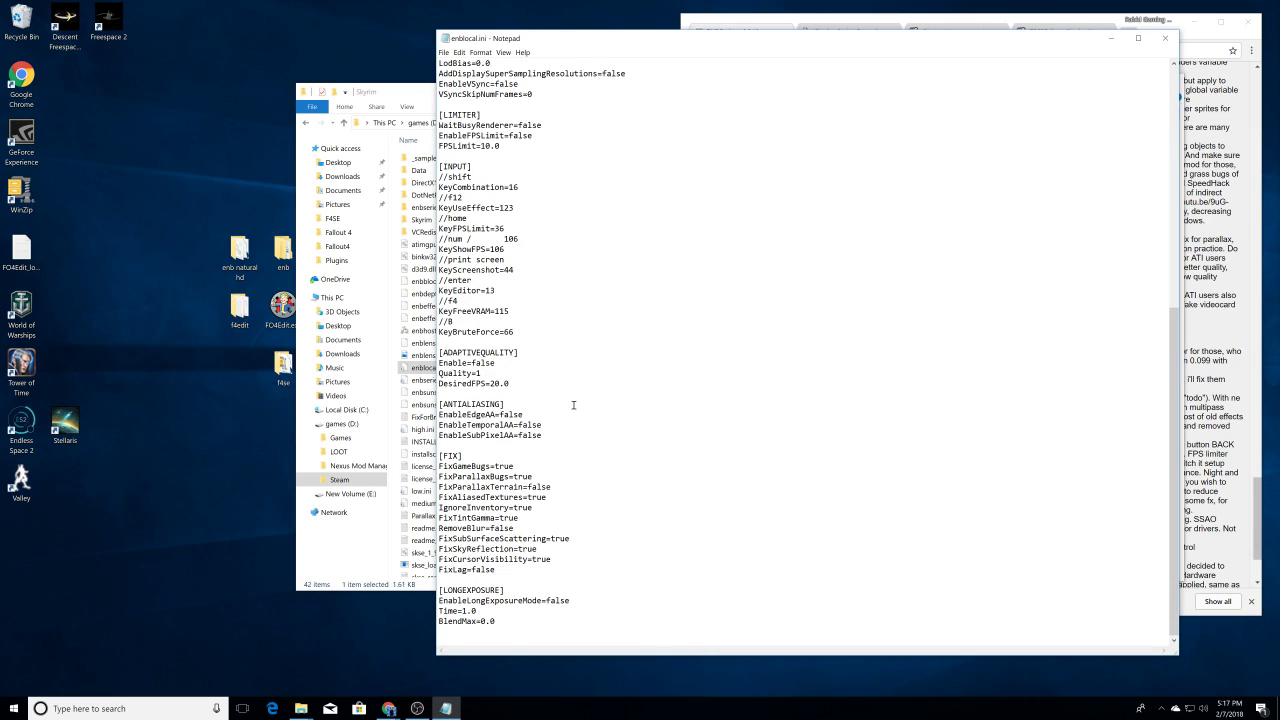
scroll(575, 400, up, 14)
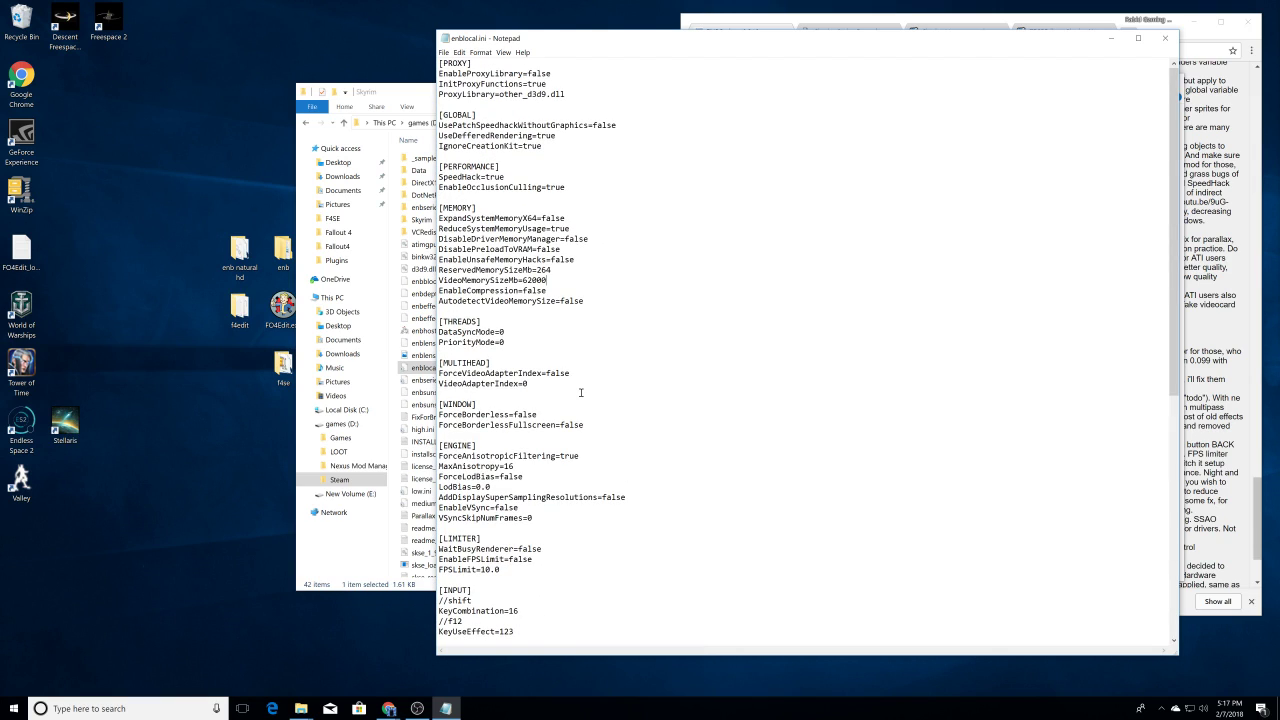
click(444, 52)
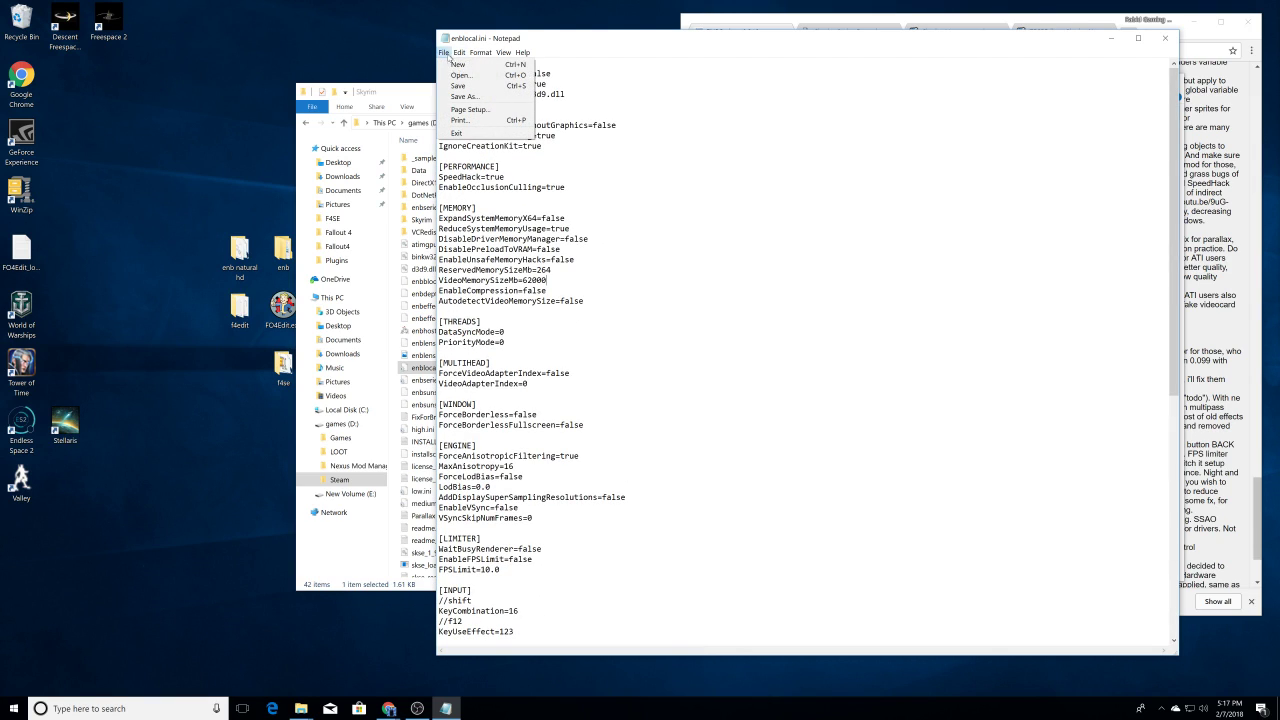
click(458, 87)
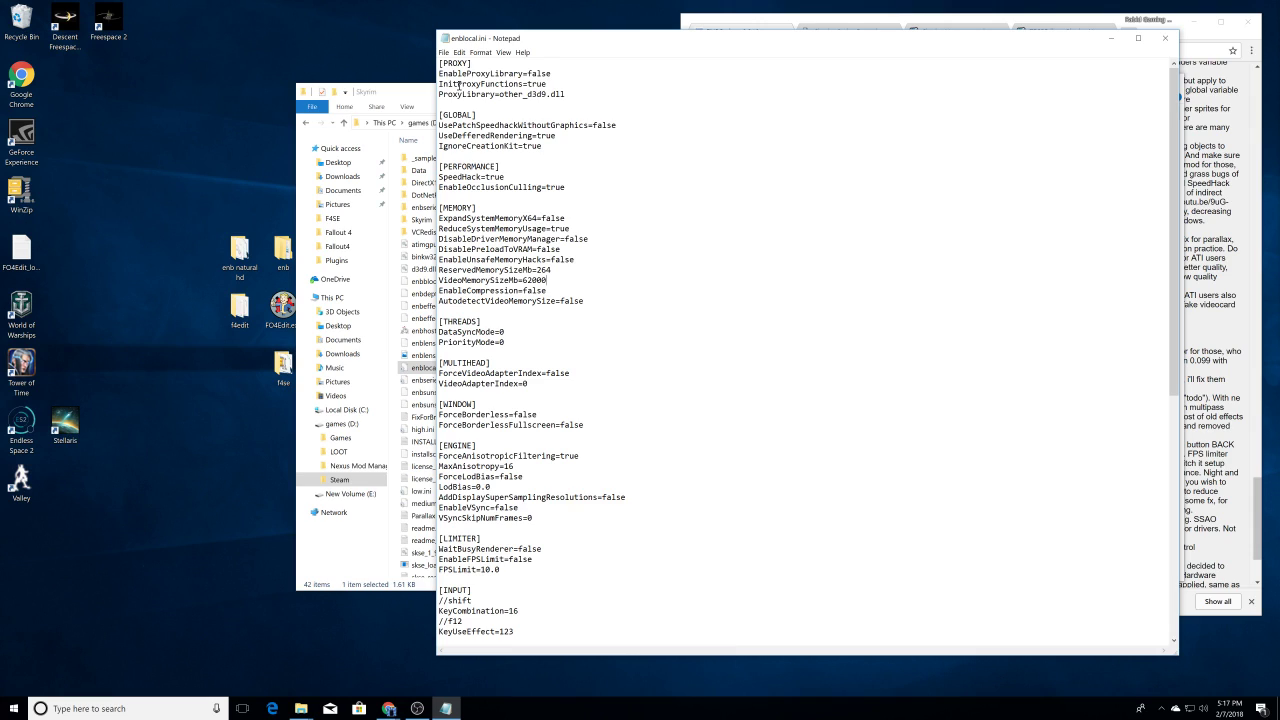
click(1165, 38)
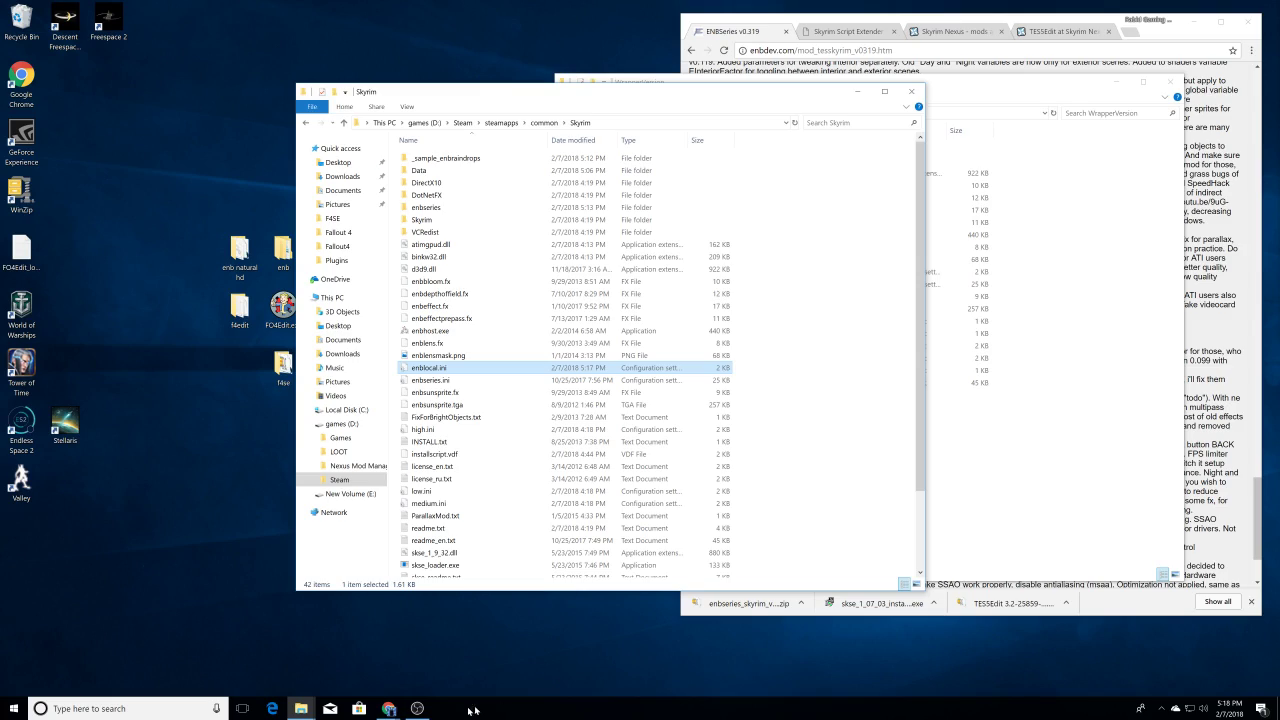
Step: Switch to Chrome, search Google for gtx970 in a new tab, and open the GeForce GTX 970 product page
click(389, 708)
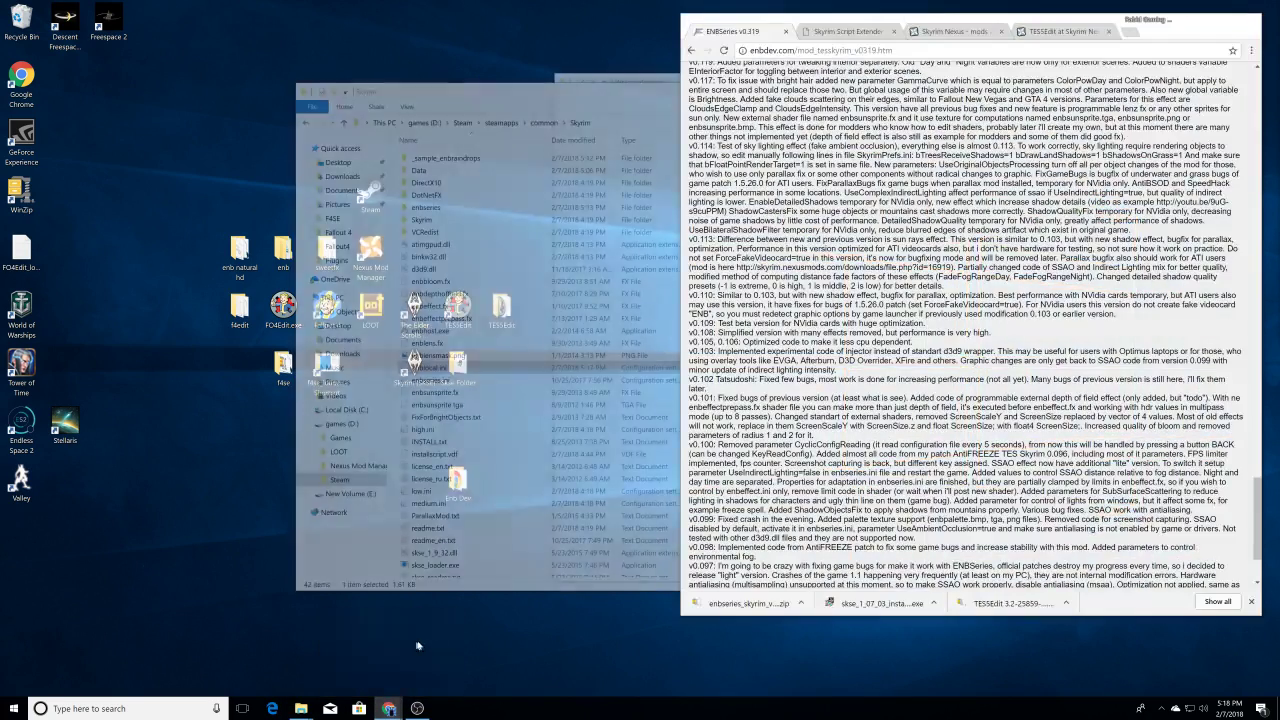
click(420, 652)
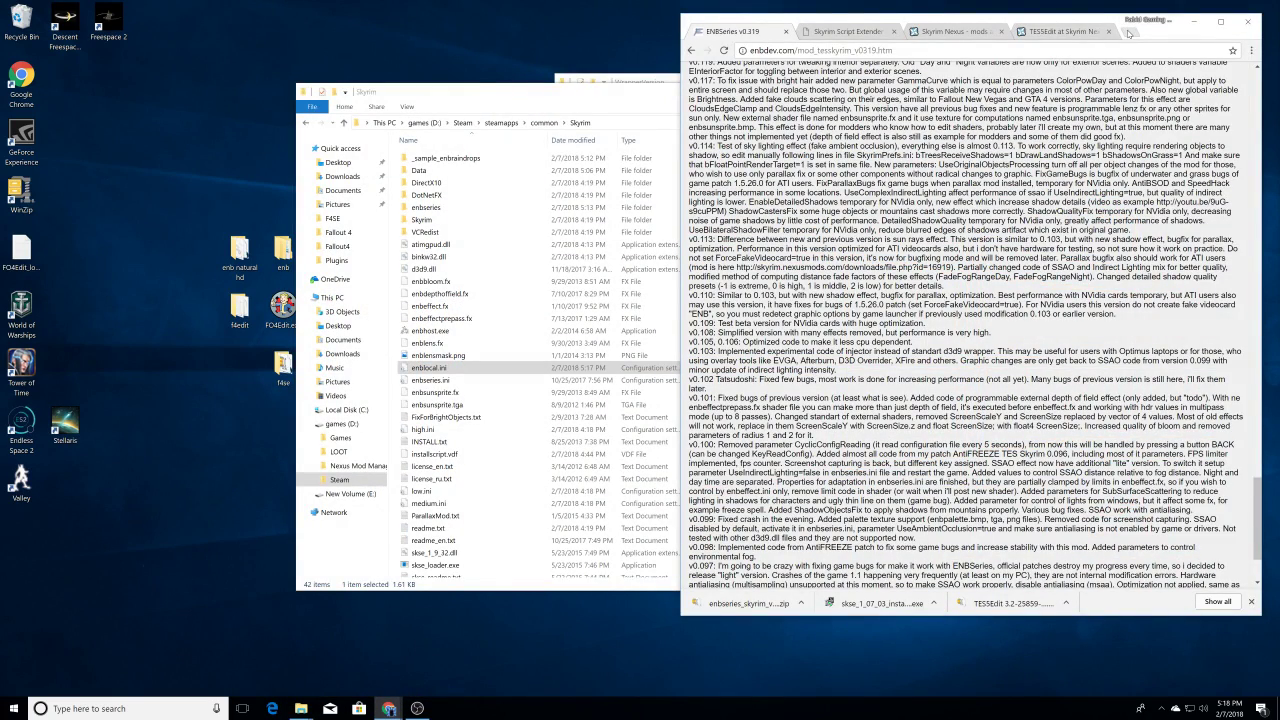
click(1128, 32)
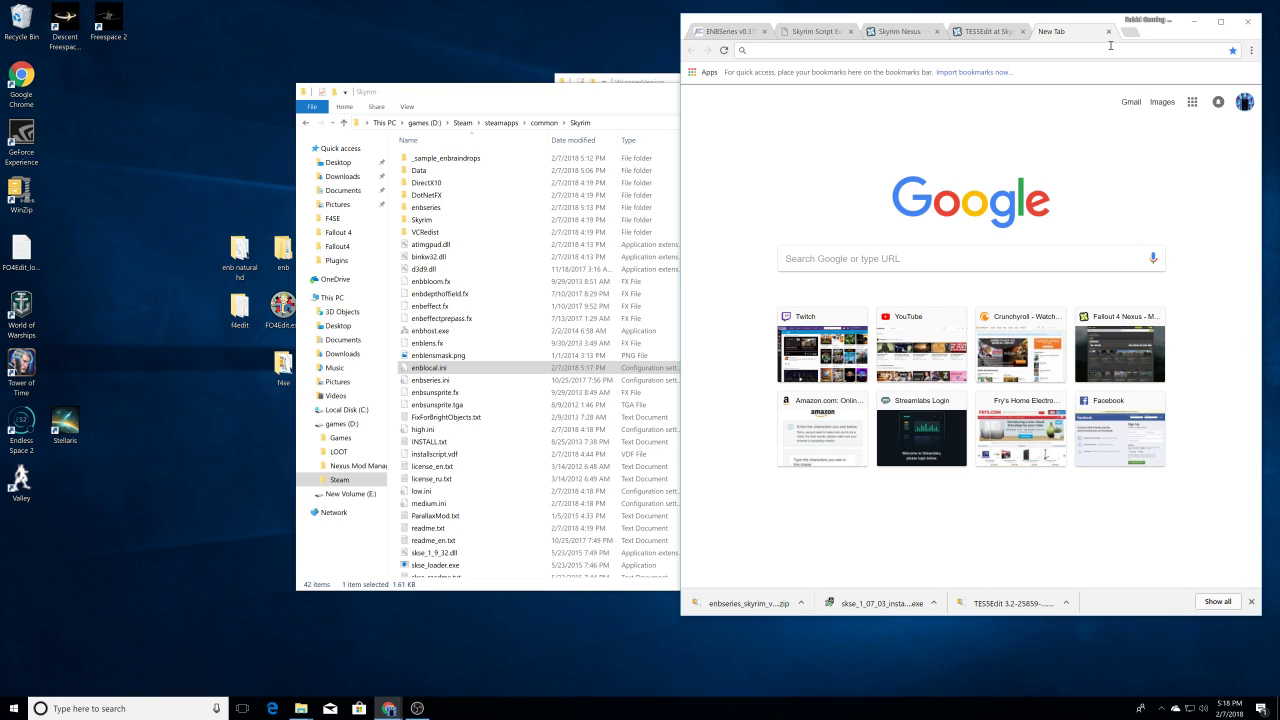
text(gt)
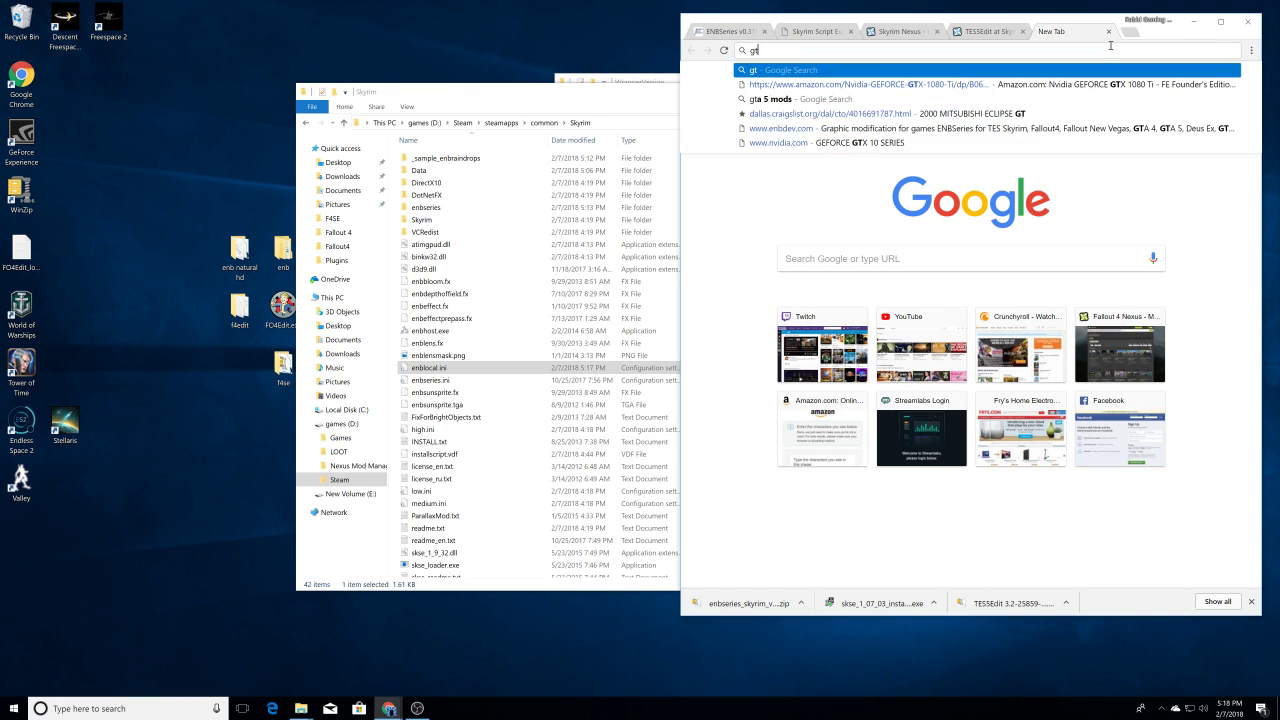
text(x970)
key(Return)
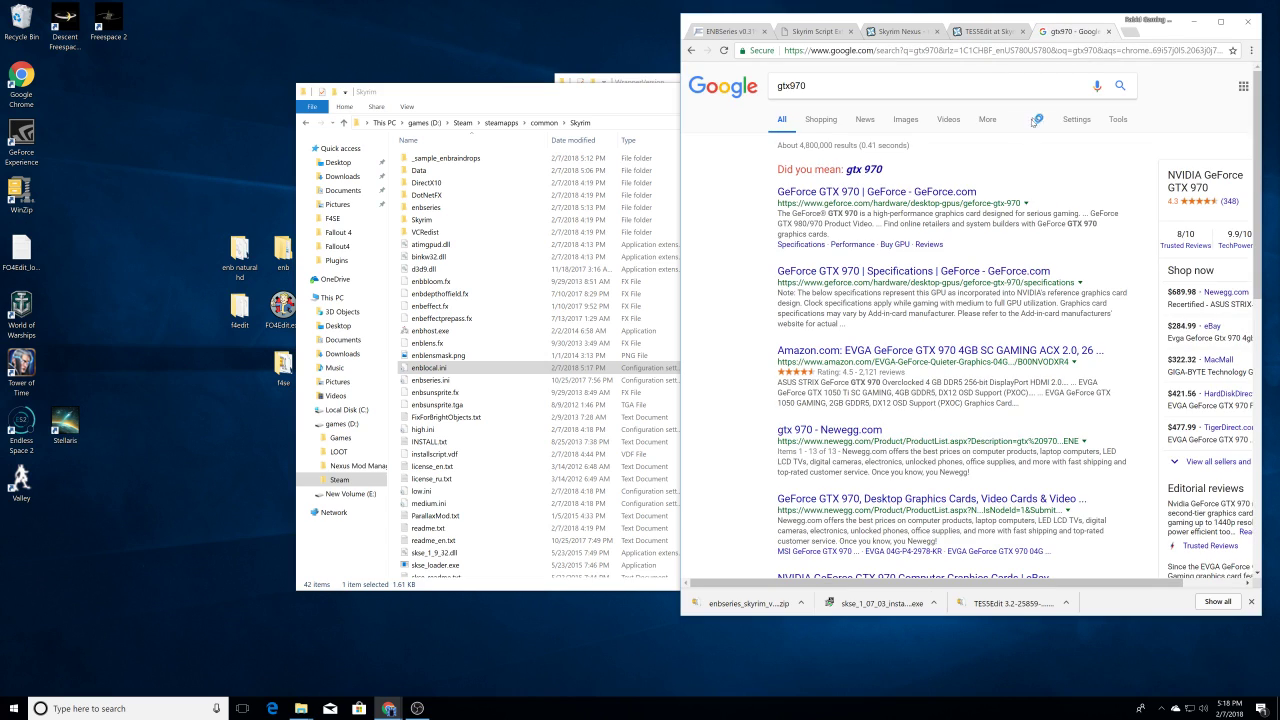
click(876, 172)
click(878, 170)
Step: Examine the memory specs on the GeForce GTX 970 Specifications page, and close that tab
scroll(1000, 260, down, 5)
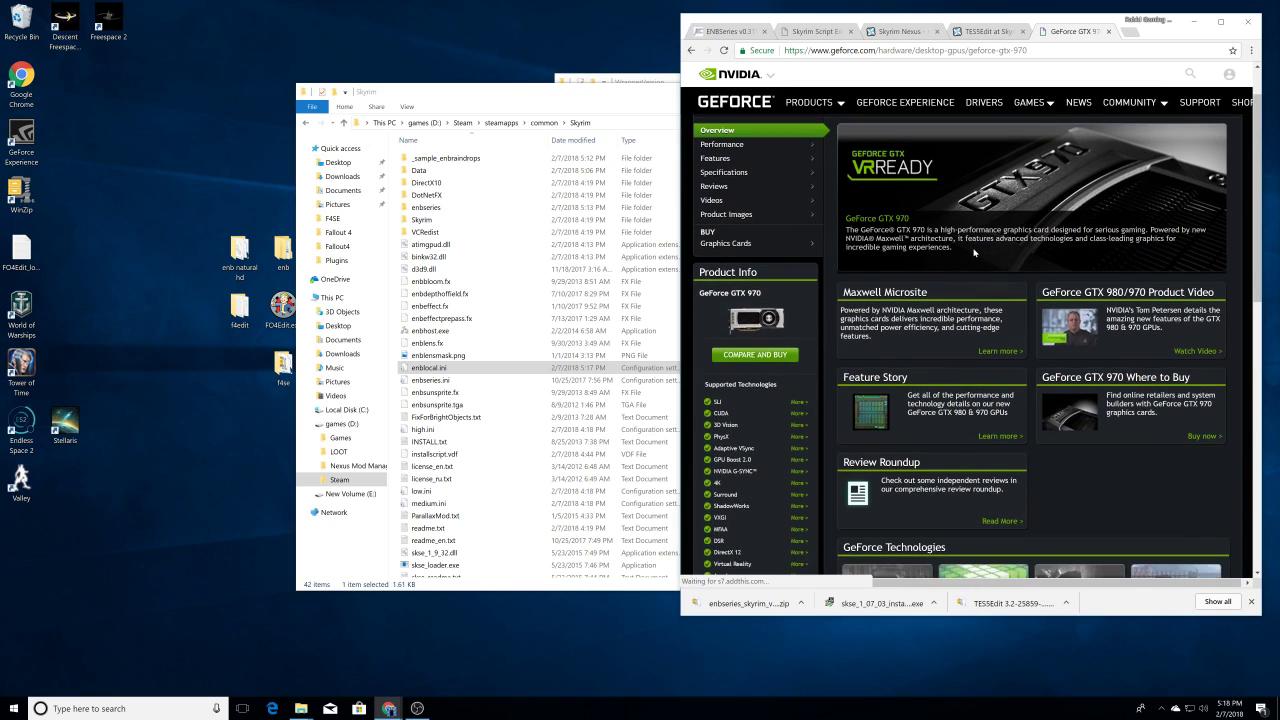
scroll(1028, 289, up, 5)
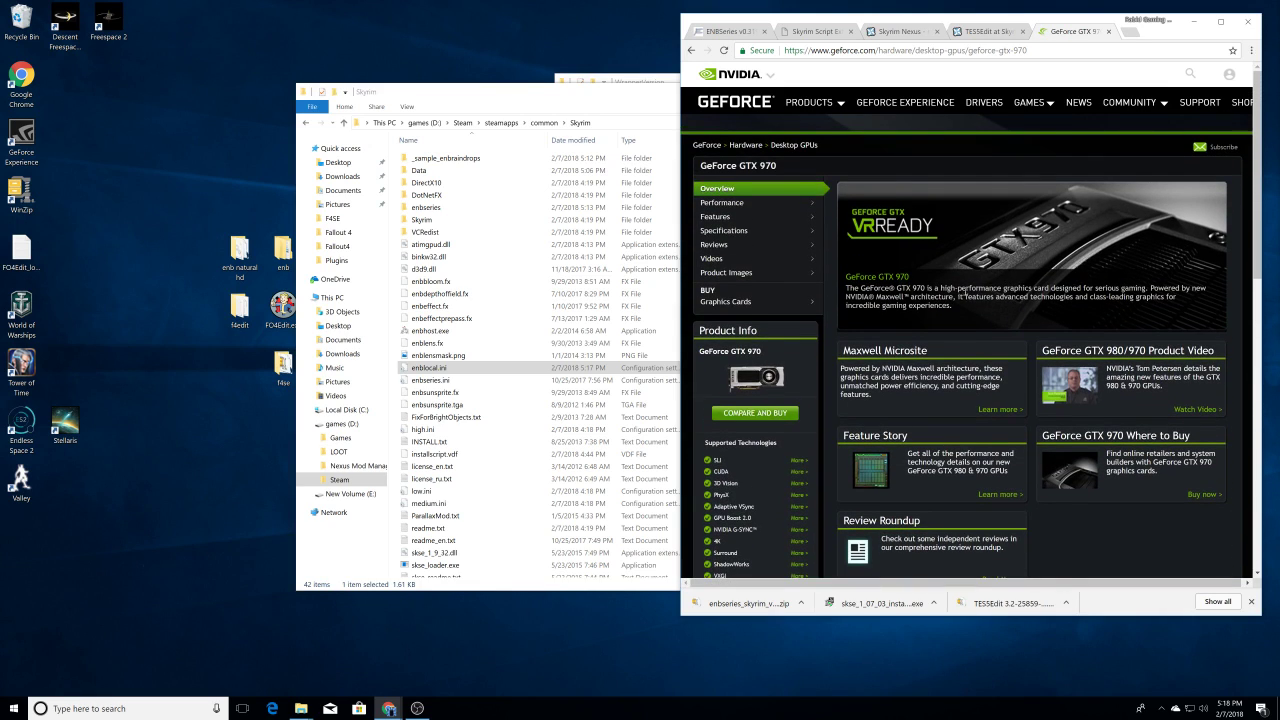
click(757, 231)
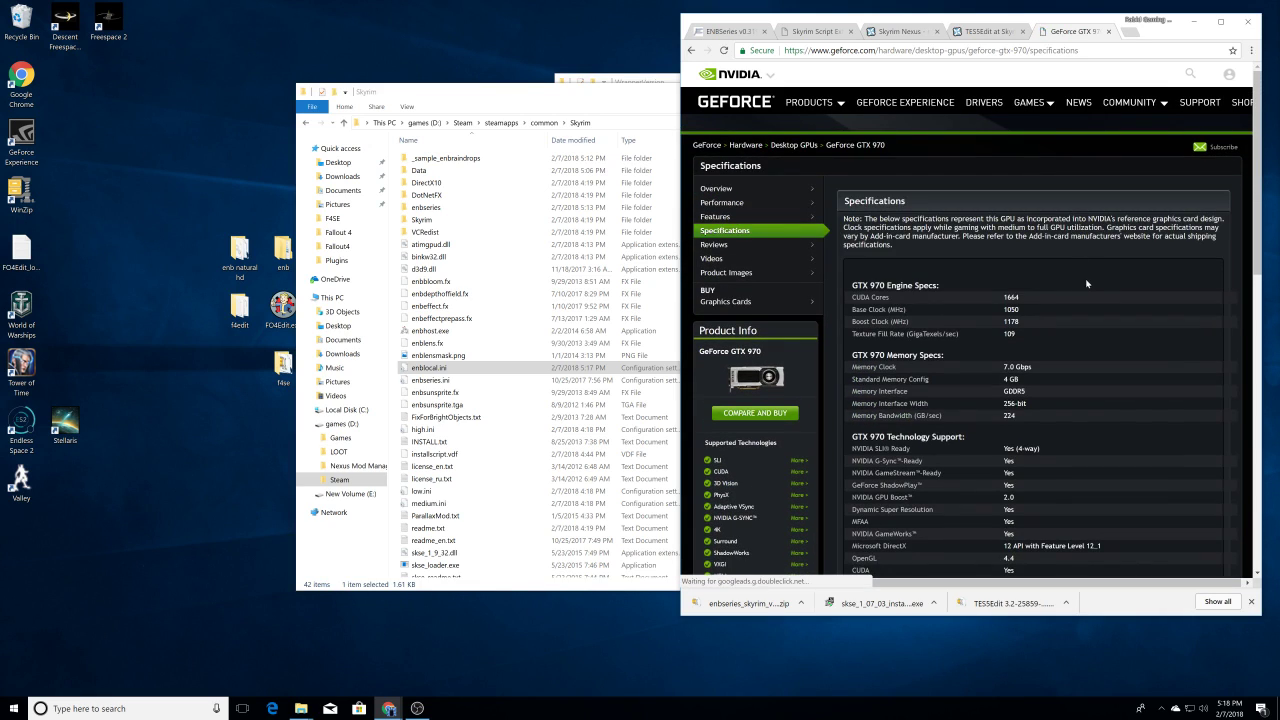
scroll(1064, 311, down, 1)
scroll(1064, 311, down, 1)
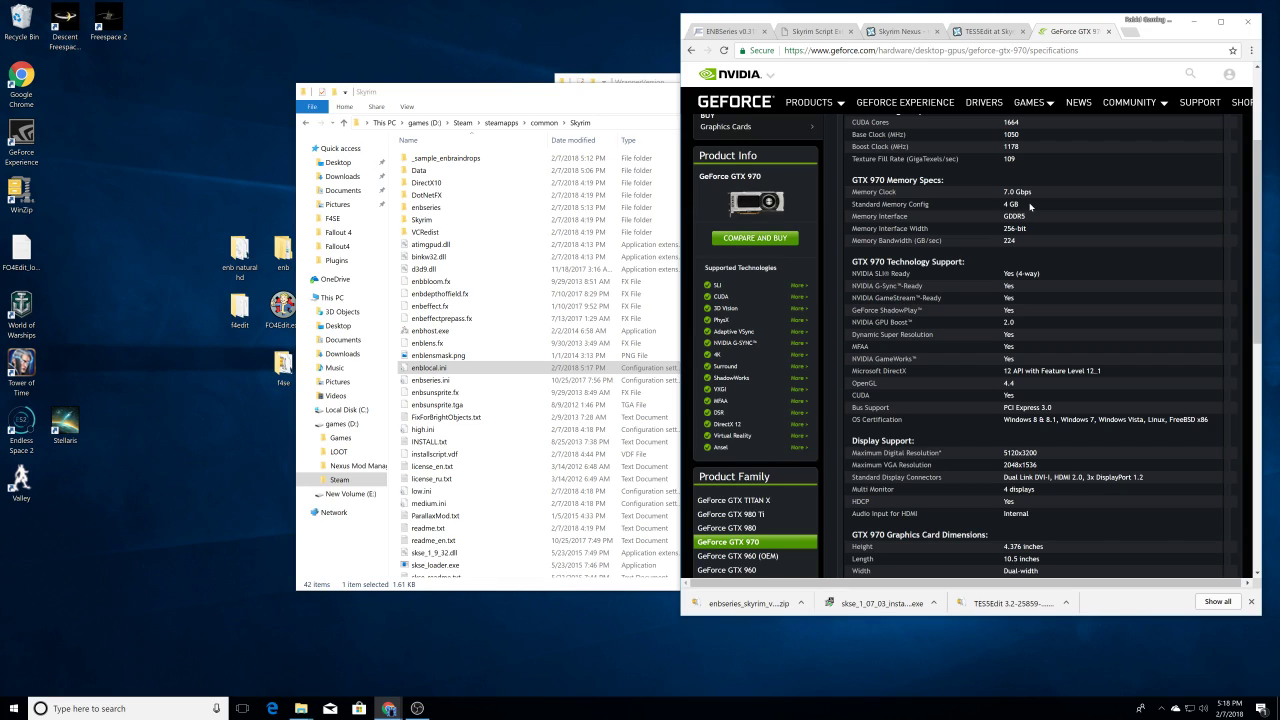
click(1108, 32)
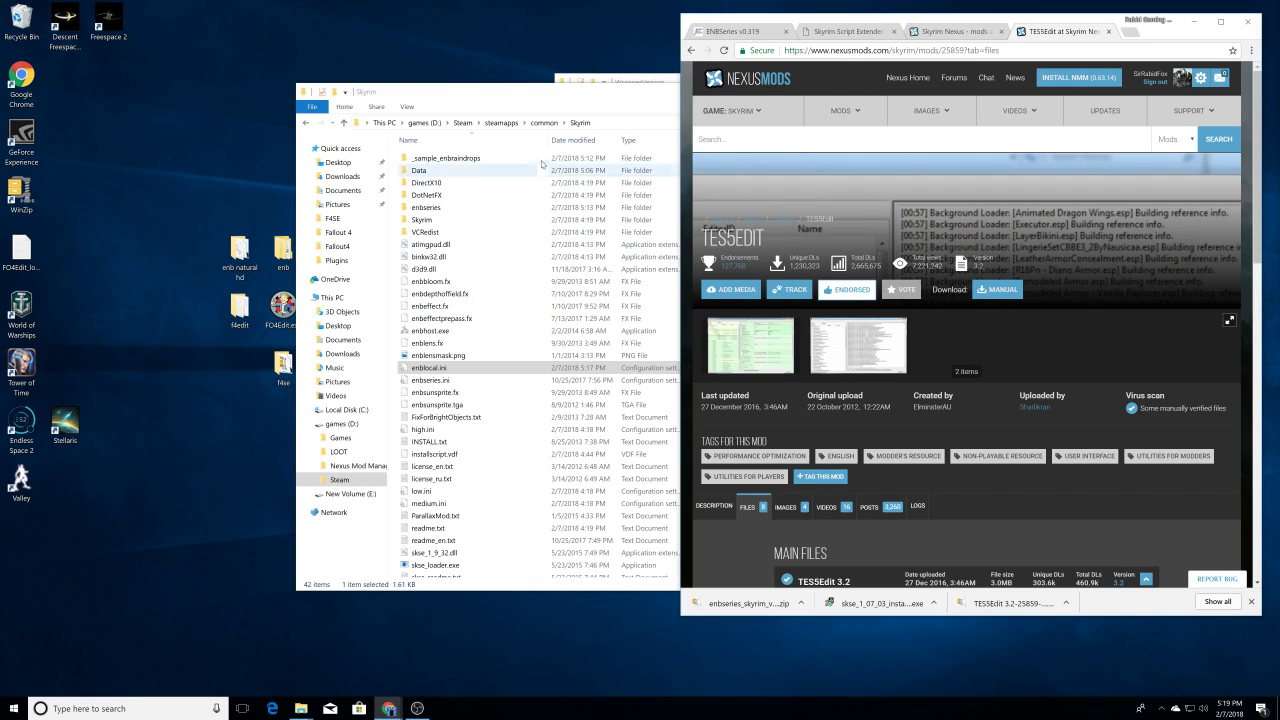
Step: Open Skyrim_default.ini from the Skyrim game folder, read its settings, and close it
click(571, 106)
scroll(594, 320, down, 4)
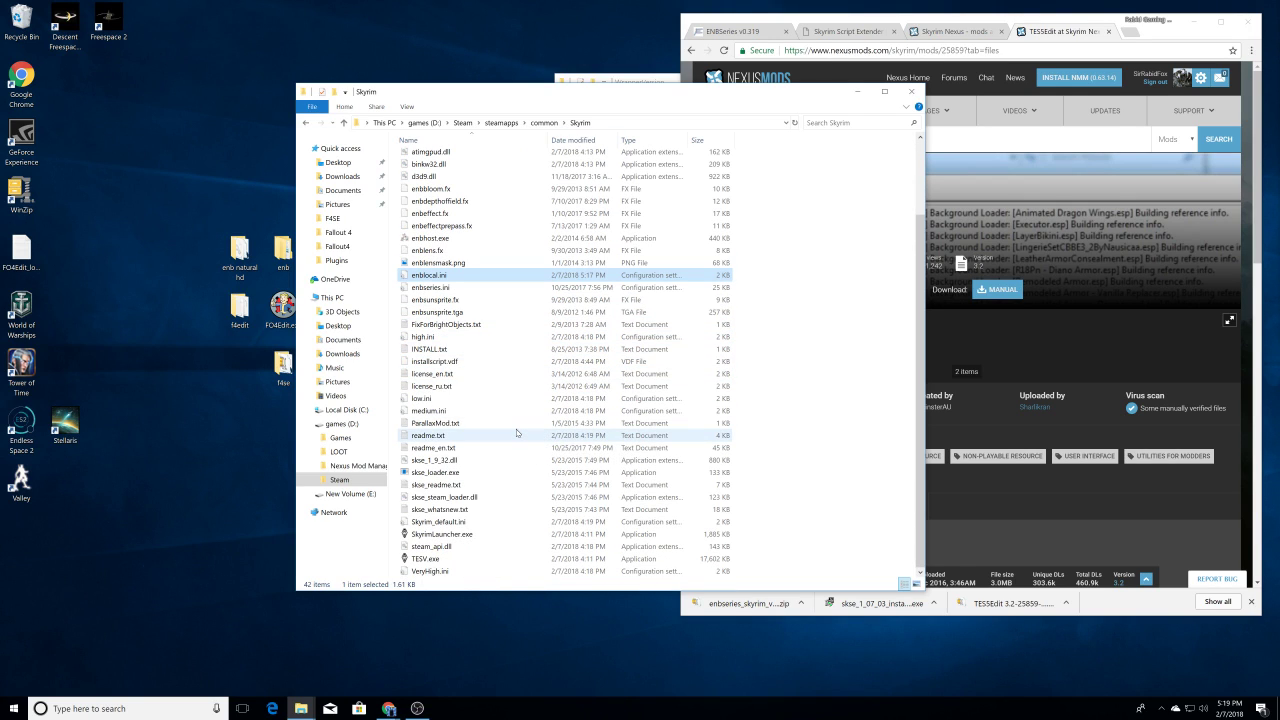
click(455, 522)
double_click(455, 522)
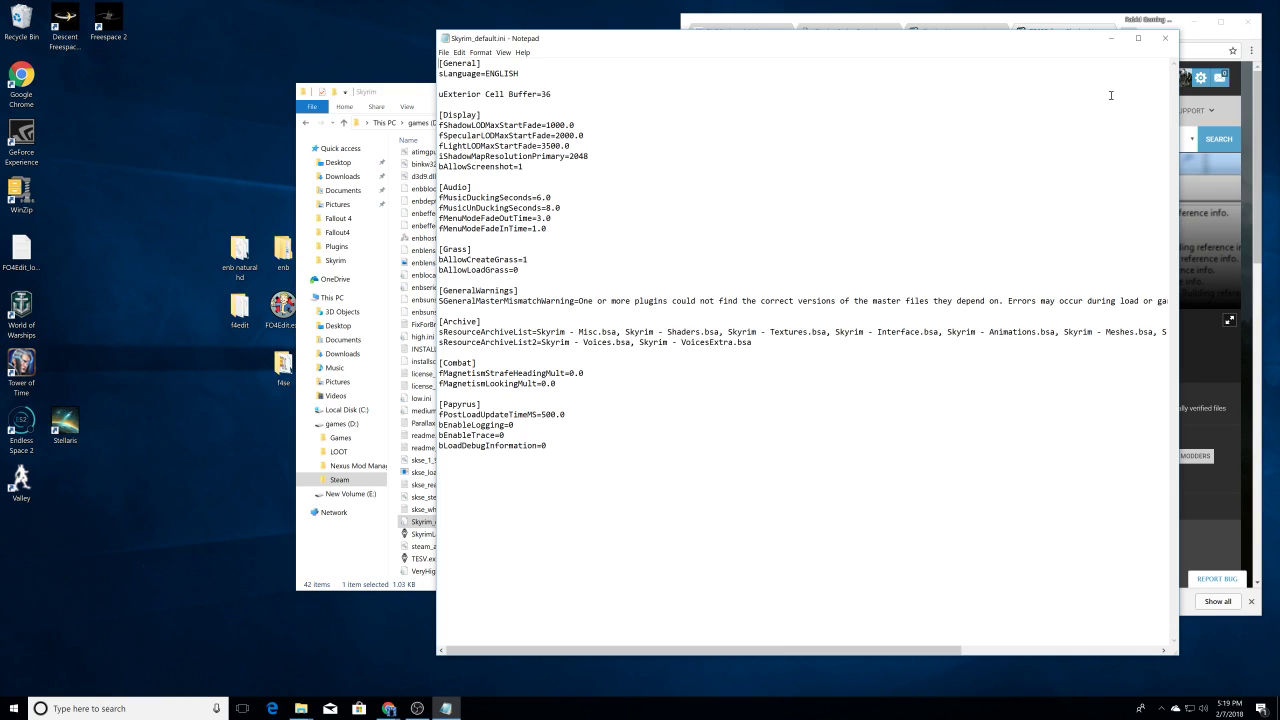
click(1165, 38)
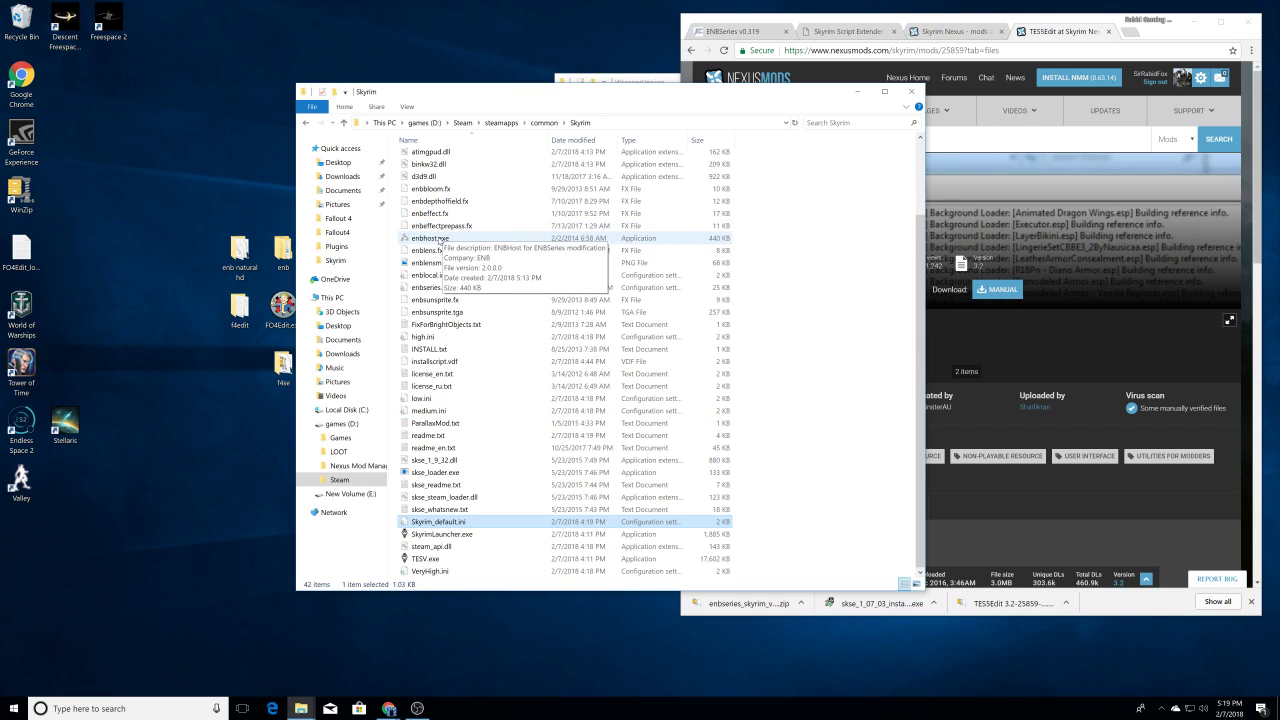
Step: In enblocal.ini from the Skyrim folder, set EnableFPSLimit to true and FPSLimit to 61.0, and save the file while closing it
scroll(443, 238, up, 1)
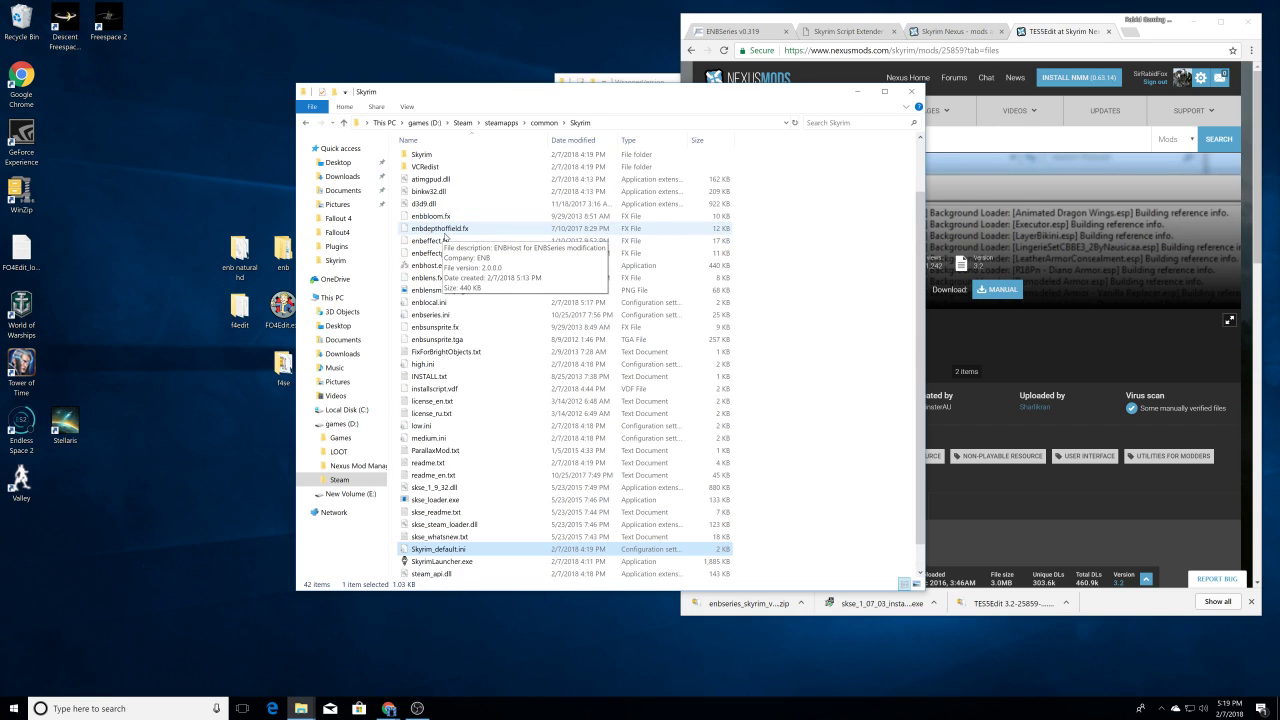
scroll(472, 420, down, 1)
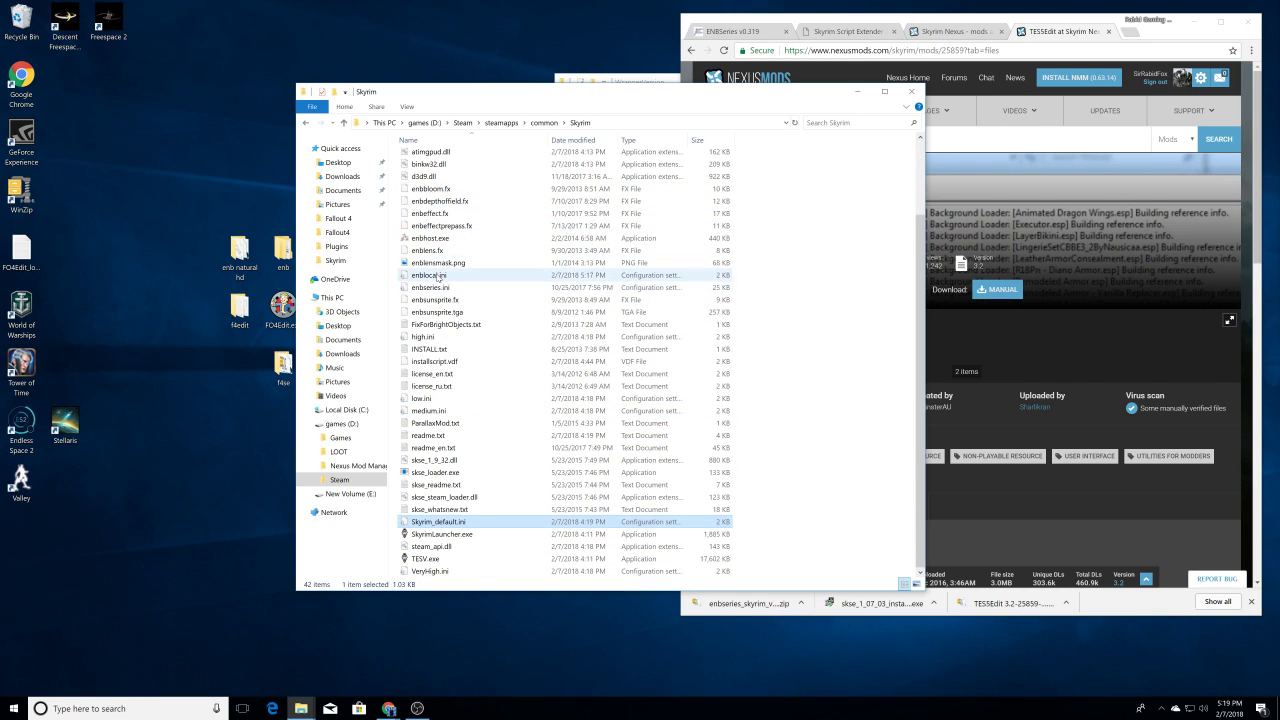
double_click(437, 277)
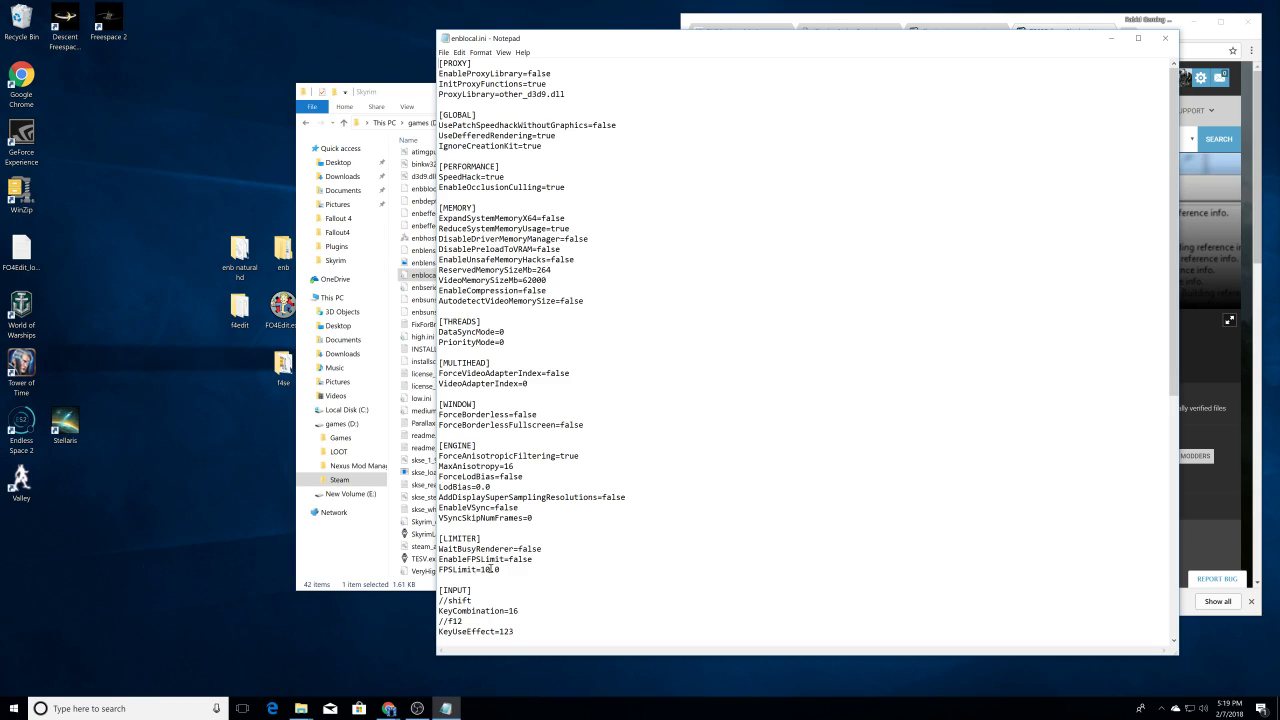
click(487, 569)
key(BackSpace)
text(6)
click(533, 559)
click(489, 569)
key(Delete)
text(1)
key(BackSpace)
key(BackSpace)
key(BackSpace)
text(t)
click(1165, 38)
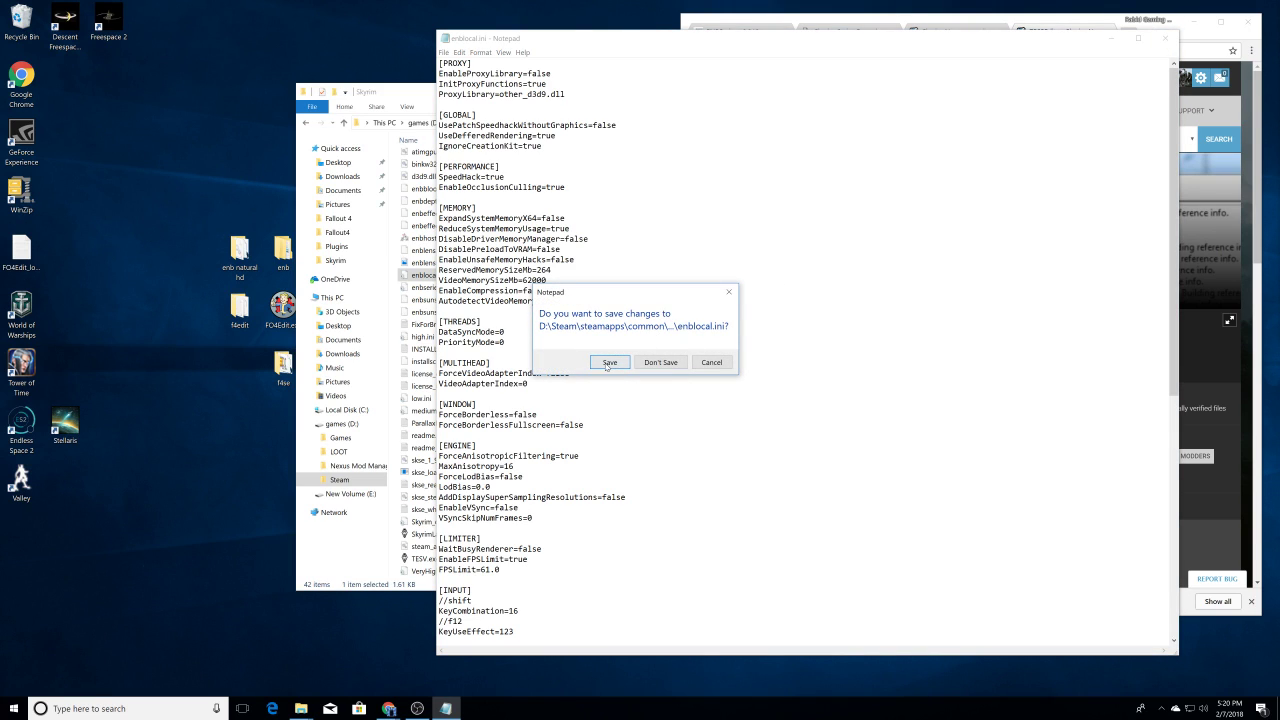
click(609, 362)
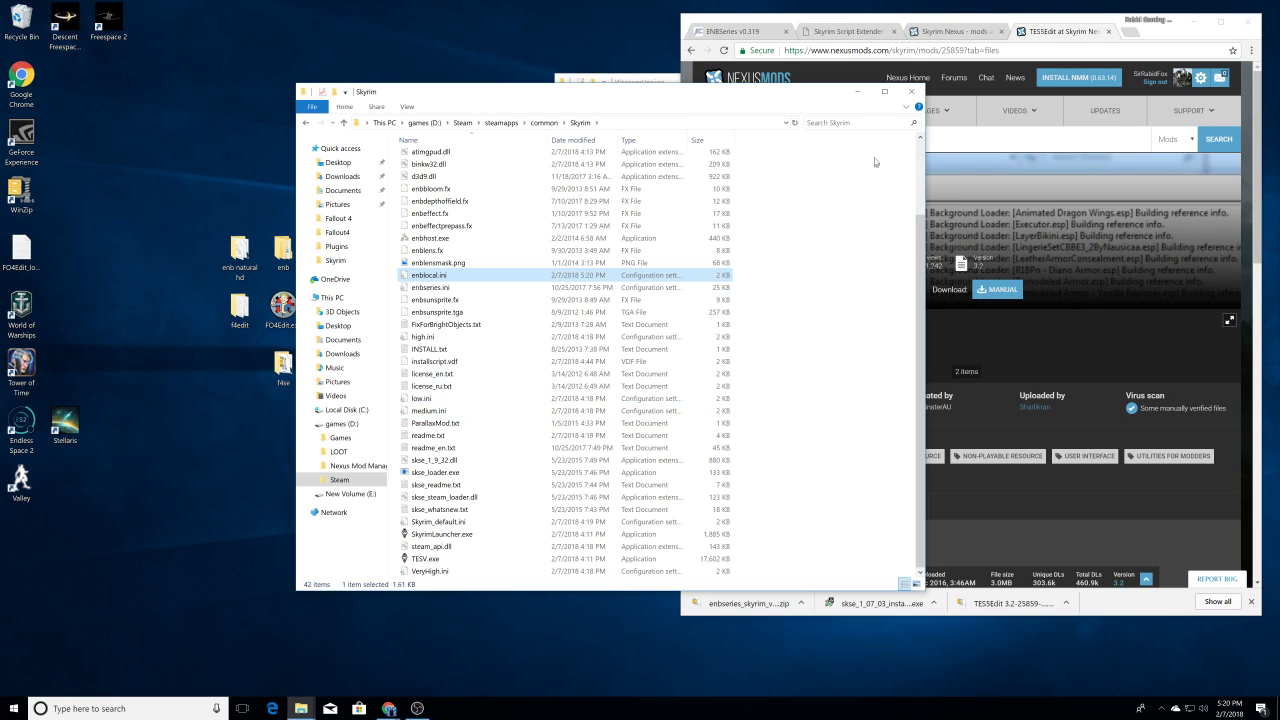
Step: Minimize the Skyrim folder window, check the contents of the desktop's Skse Folder, and close it
click(859, 91)
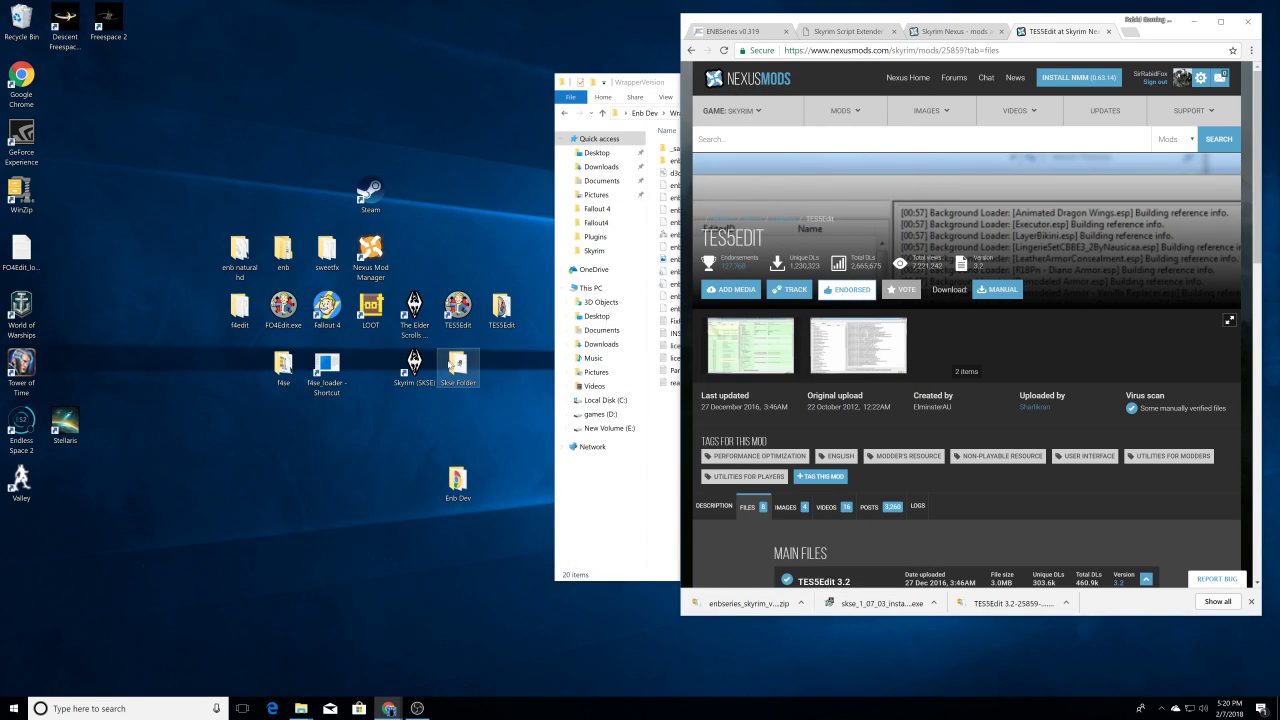
double_click(466, 370)
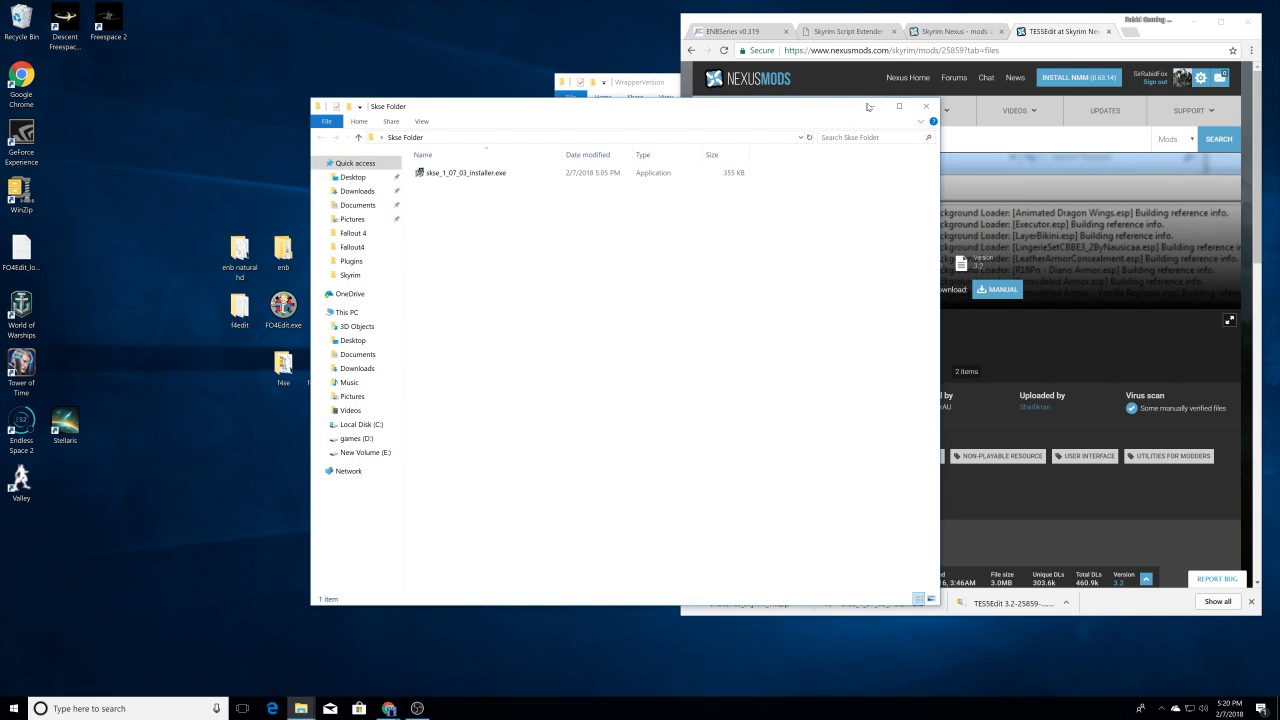
click(926, 106)
Step: Place the Enb Dev folder beside Skse Folder on the desktop, and check its WrapperVersion files before closing the window
drag(462, 488, 500, 378)
double_click(500, 375)
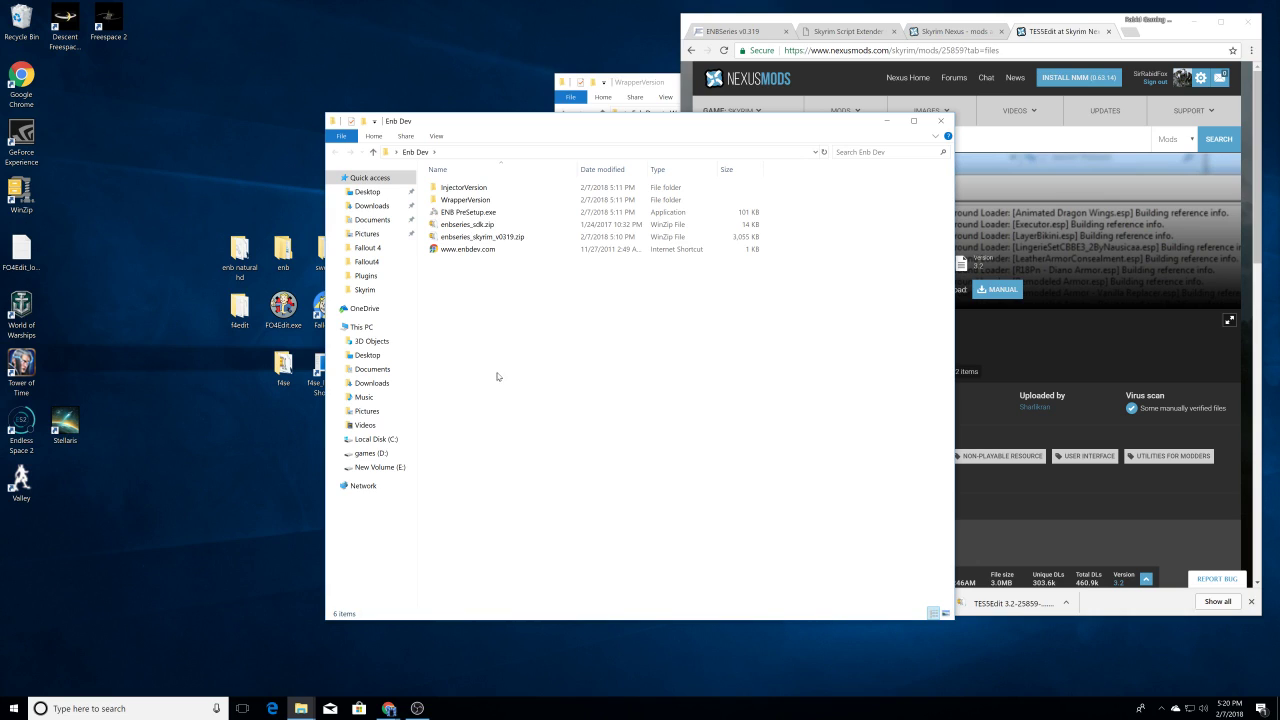
click(497, 201)
double_click(497, 200)
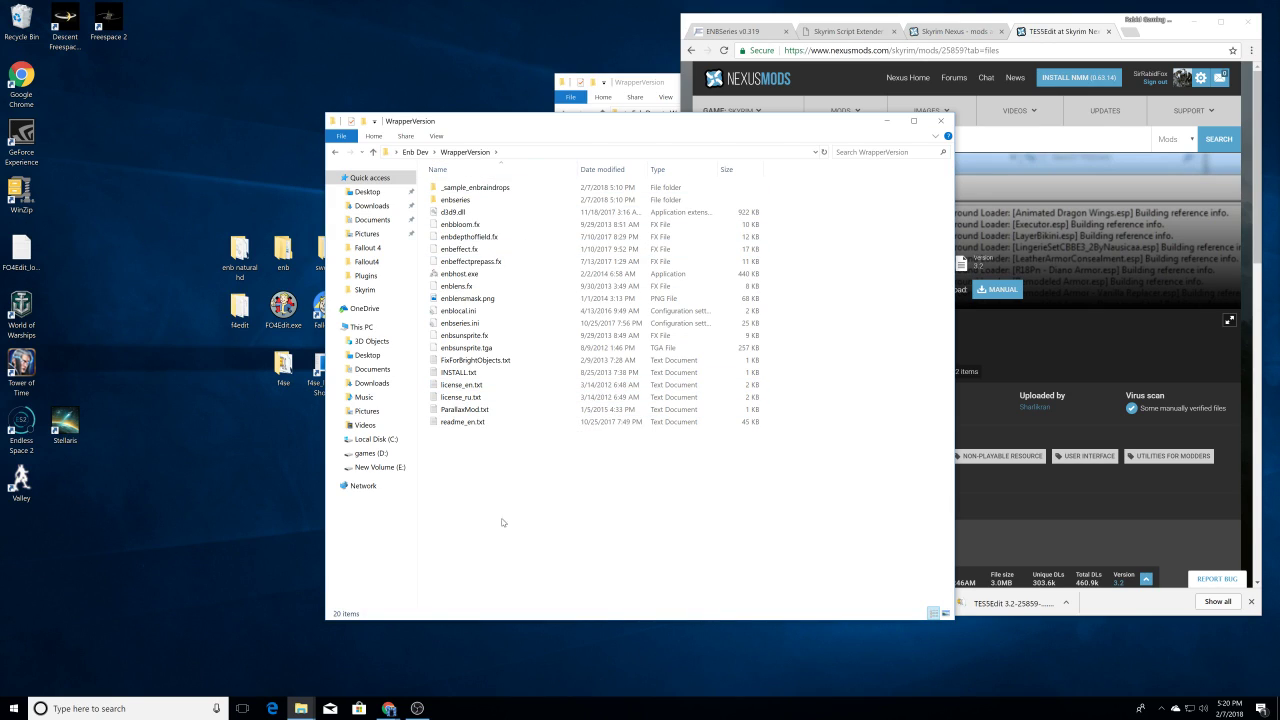
click(939, 121)
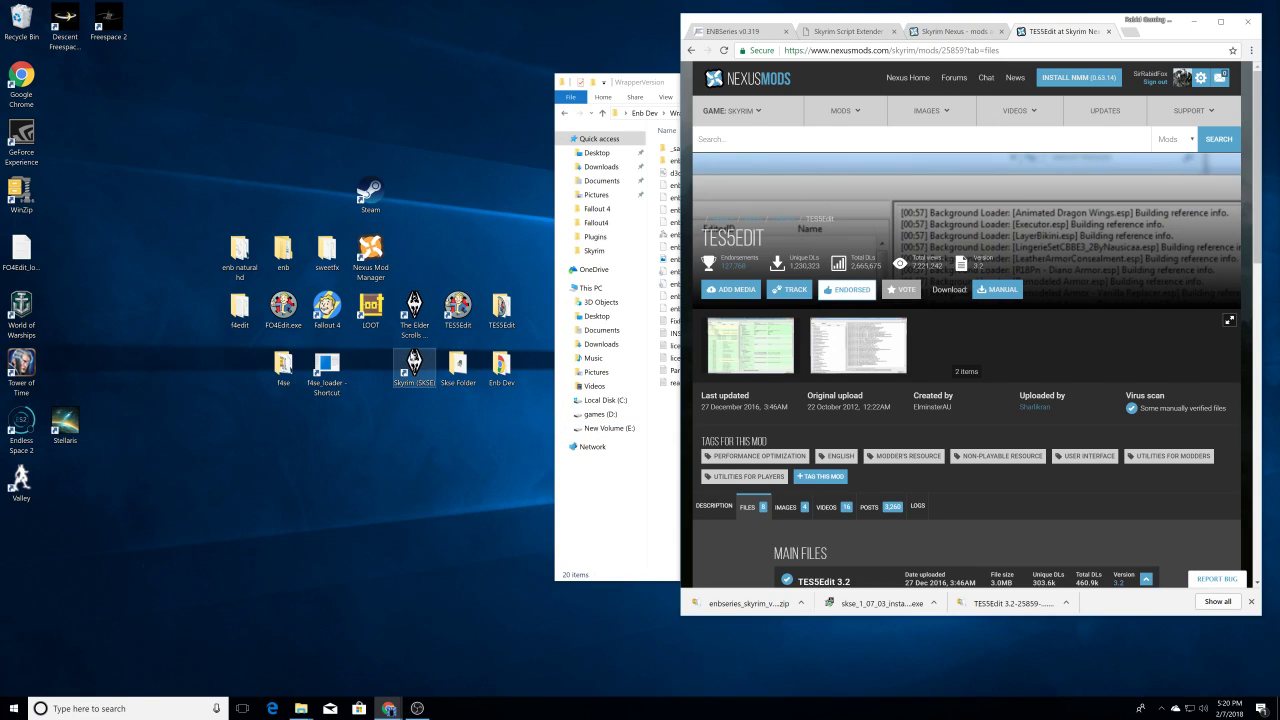
Step: Launch the game from the Skyrim (SKSE) desktop shortcut, and quit to the desktop from its main menu
click(416, 372)
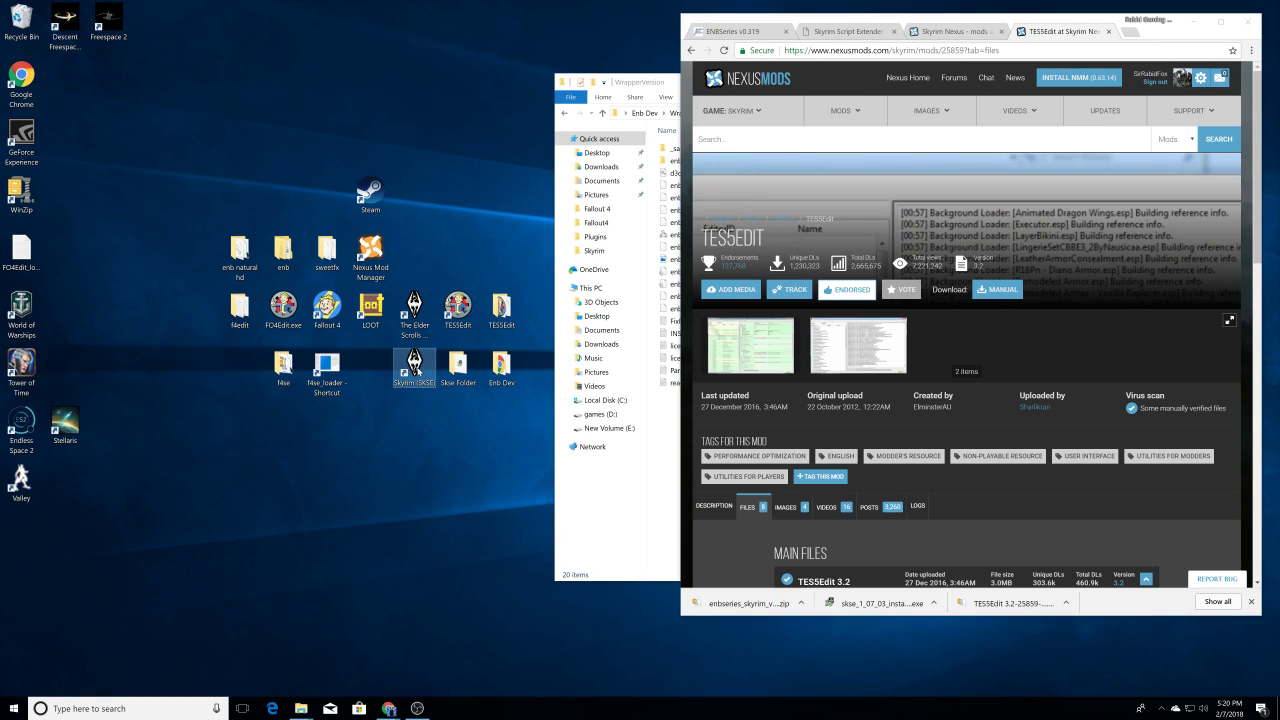
double_click(416, 372)
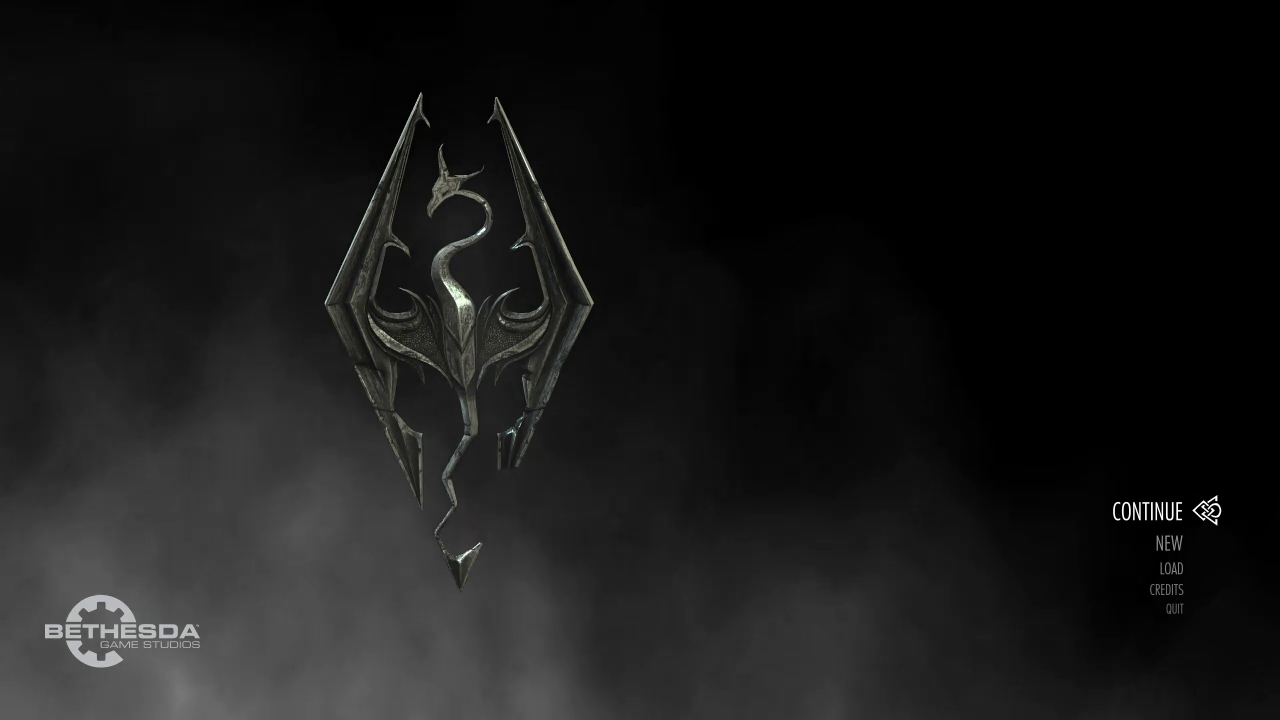
key(Down)
key(Down)
key(Down)
key(Down)
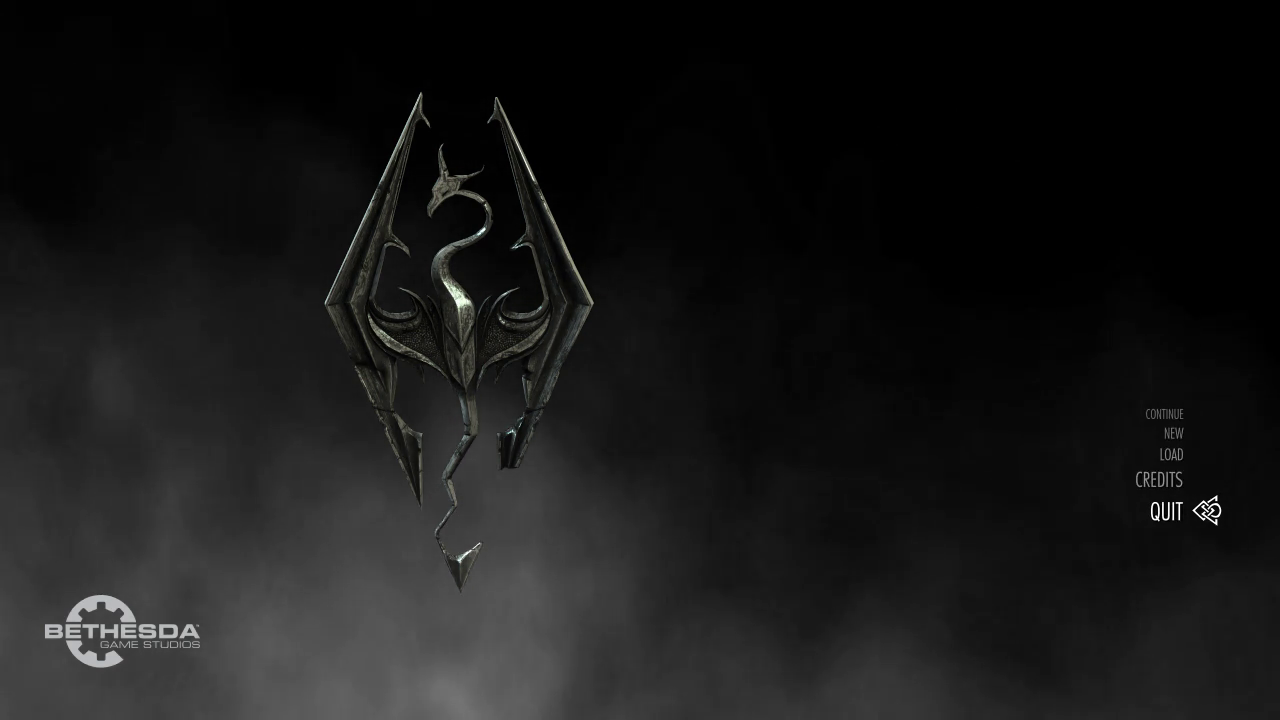
key(Return)
key(Return)
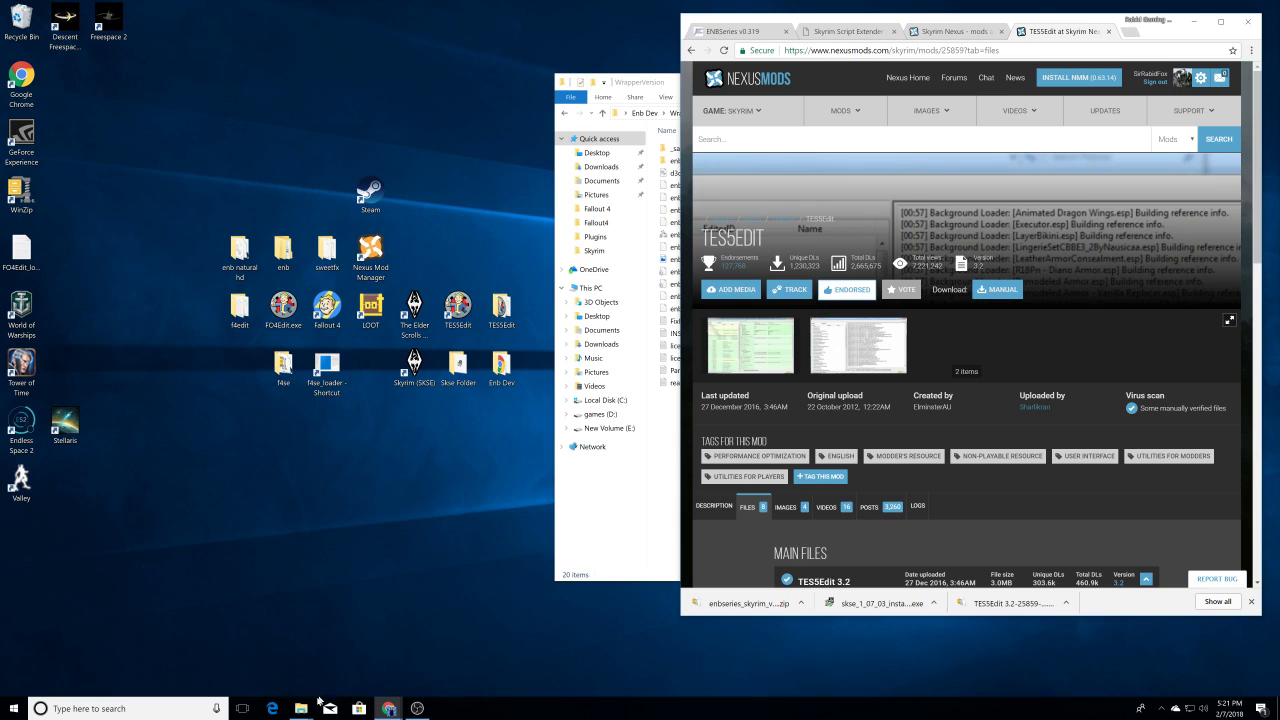
Step: Examine the game's Data folder and its scripts, Interface and Strings subfolders, and return to the main Skyrim folder
mouse_move(307, 710)
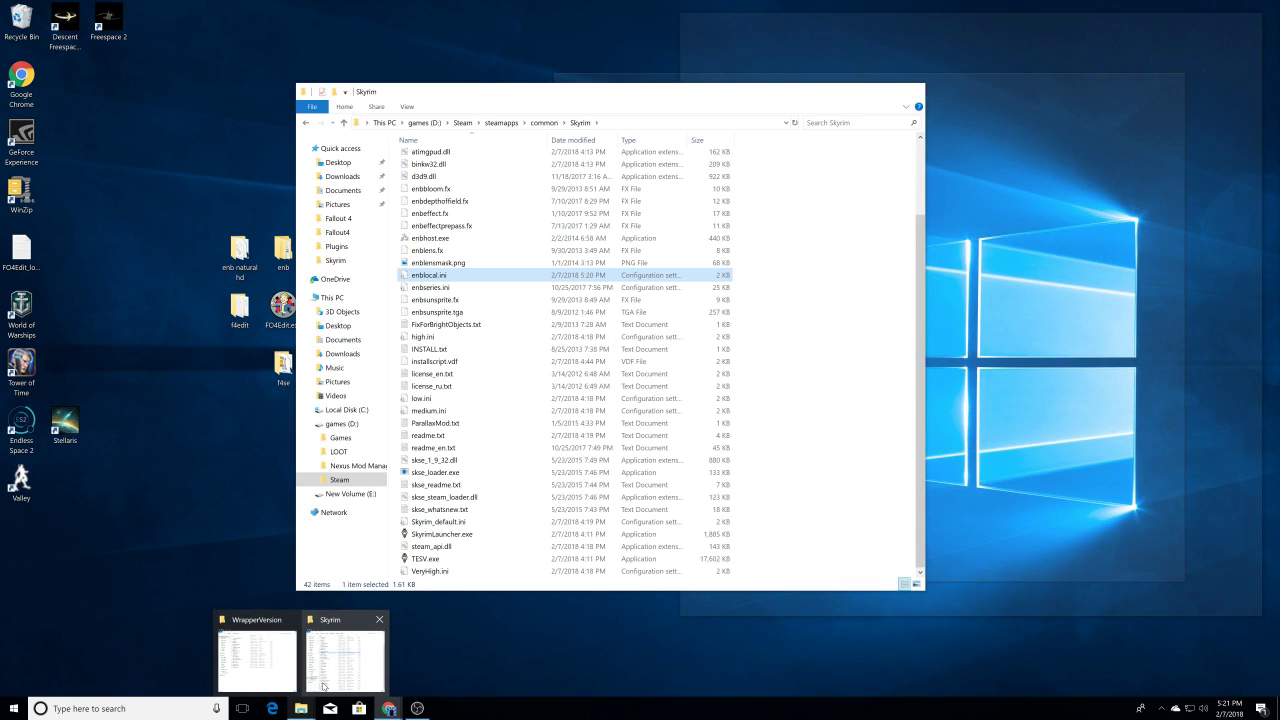
click(350, 652)
scroll(500, 435, up, 3)
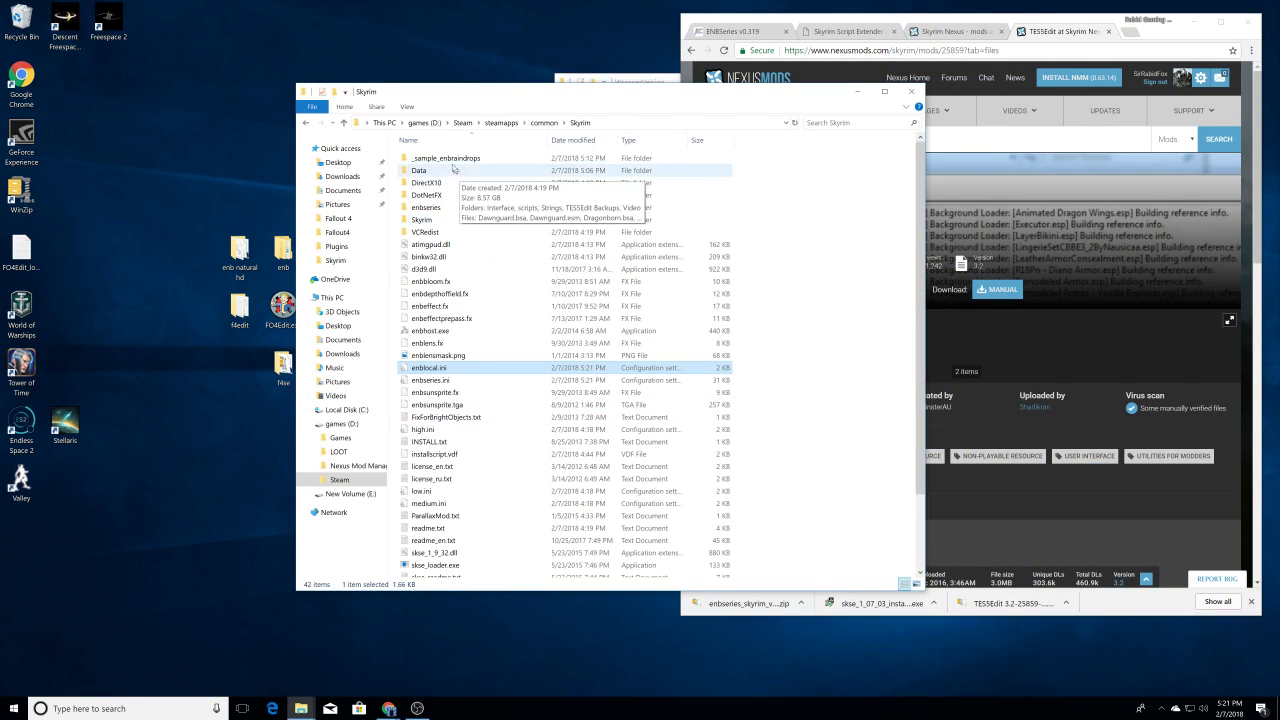
double_click(441, 172)
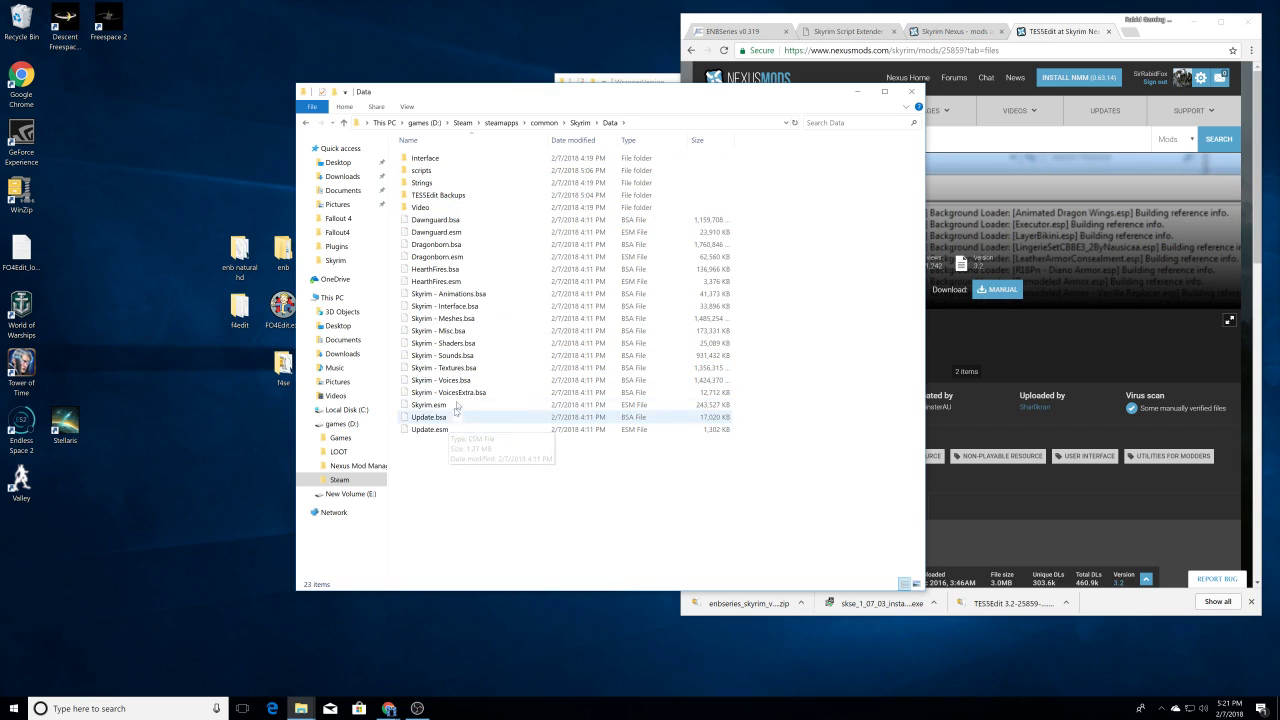
double_click(438, 172)
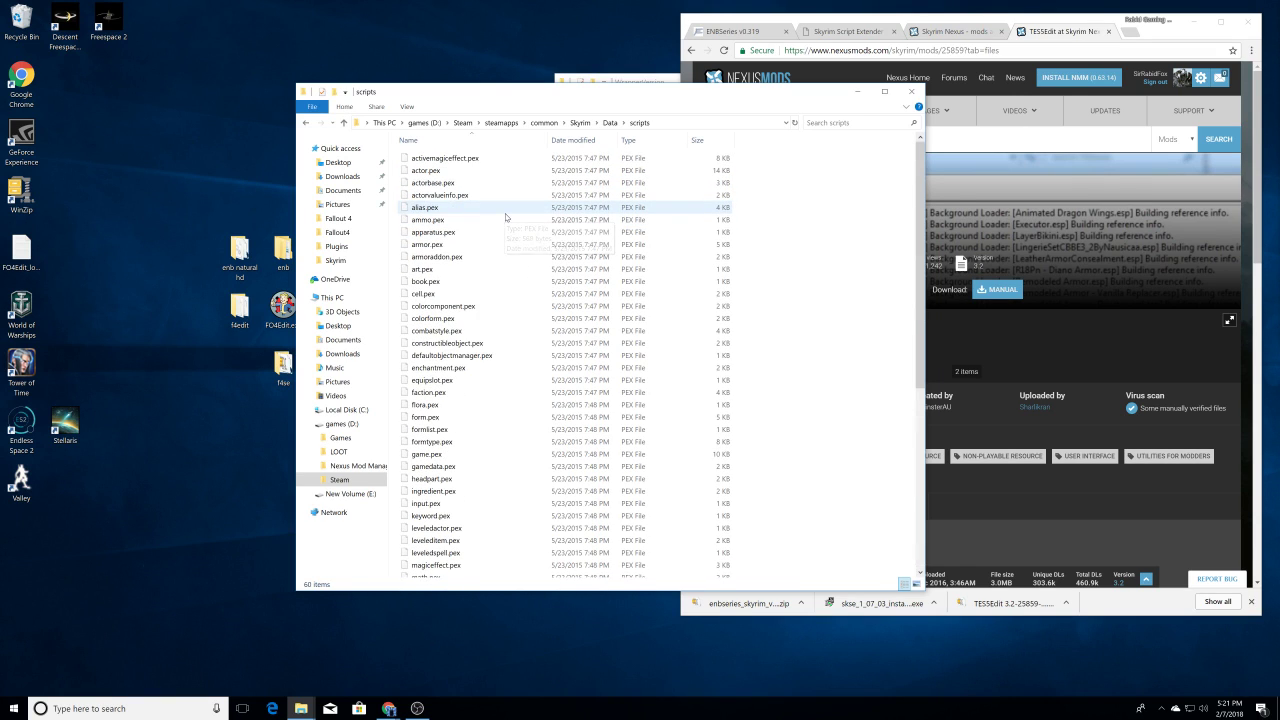
click(309, 122)
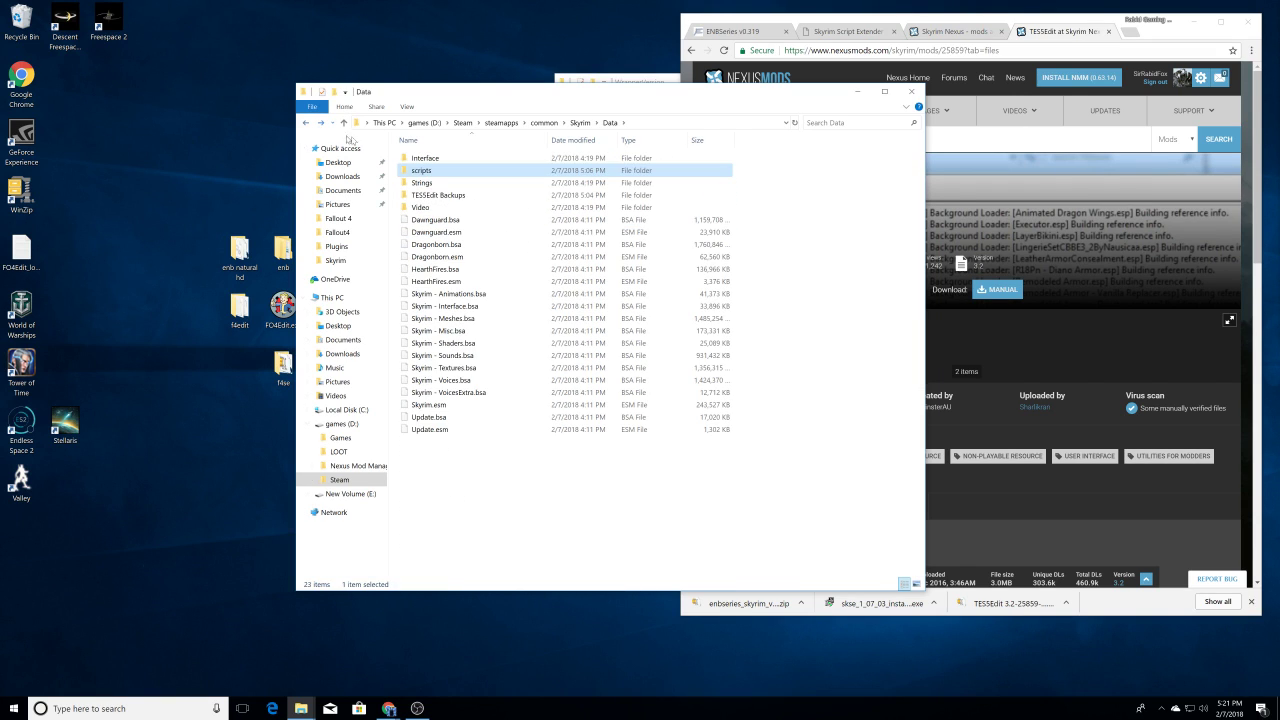
double_click(438, 160)
click(306, 123)
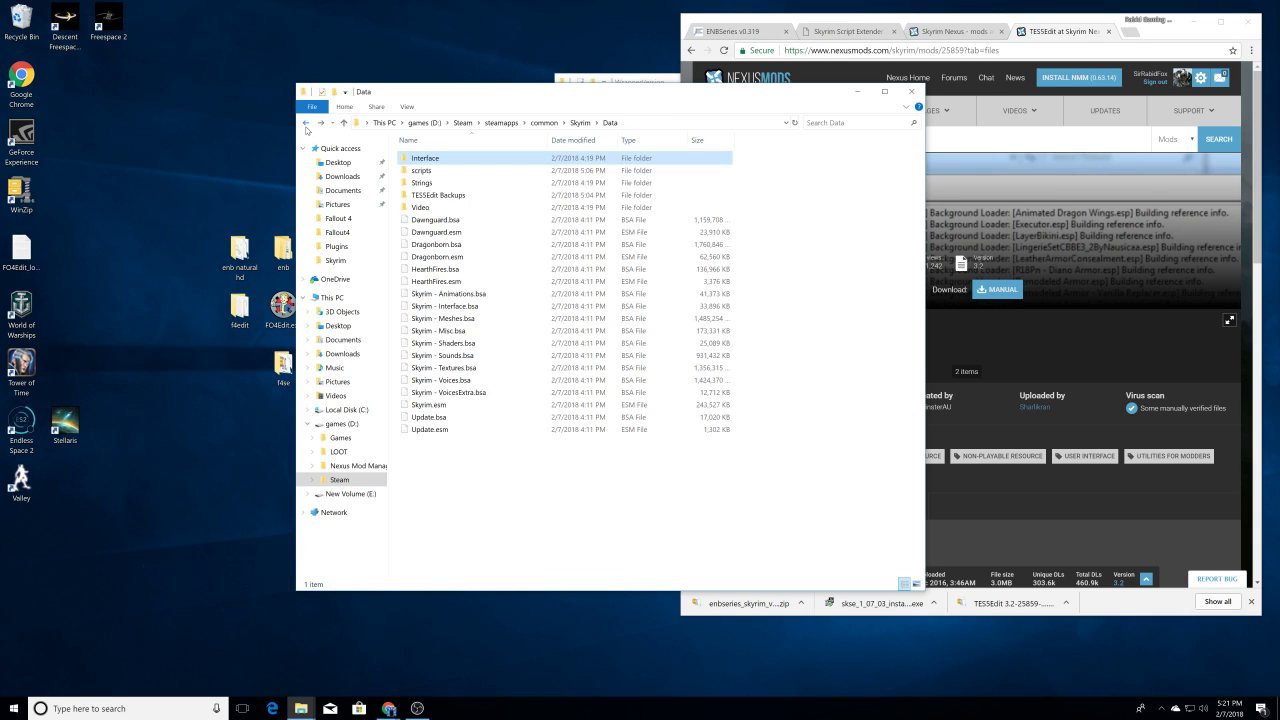
double_click(466, 185)
click(306, 123)
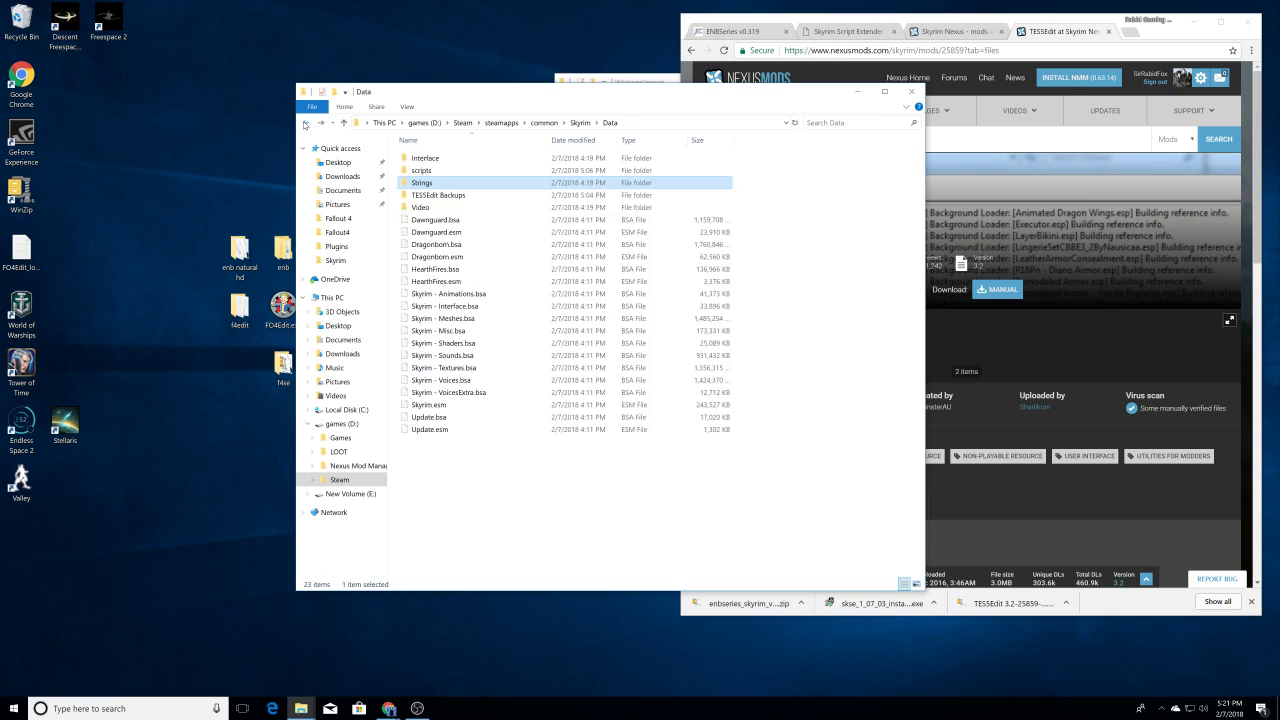
click(306, 124)
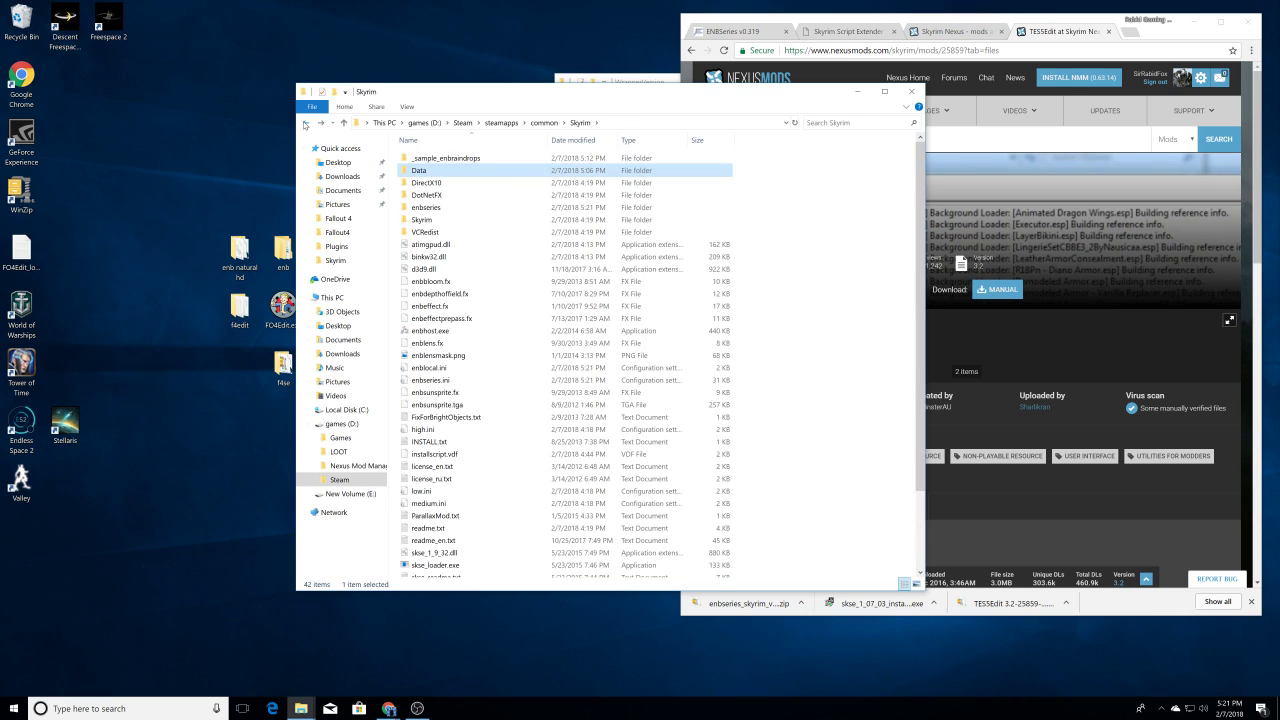
Step: Read through the settings in SkyrimPrefs.ini from the Skyrim subfolder, close it, and return to the game folder
double_click(435, 220)
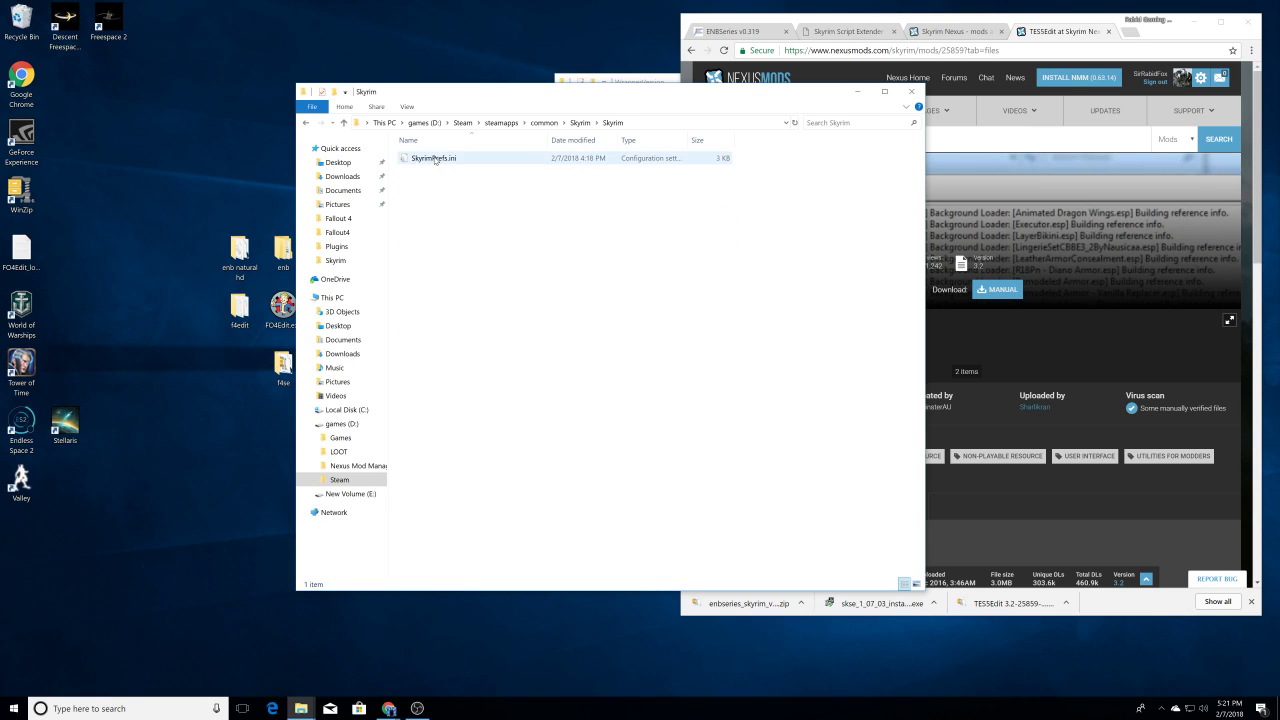
double_click(437, 160)
scroll(760, 182, down, 15)
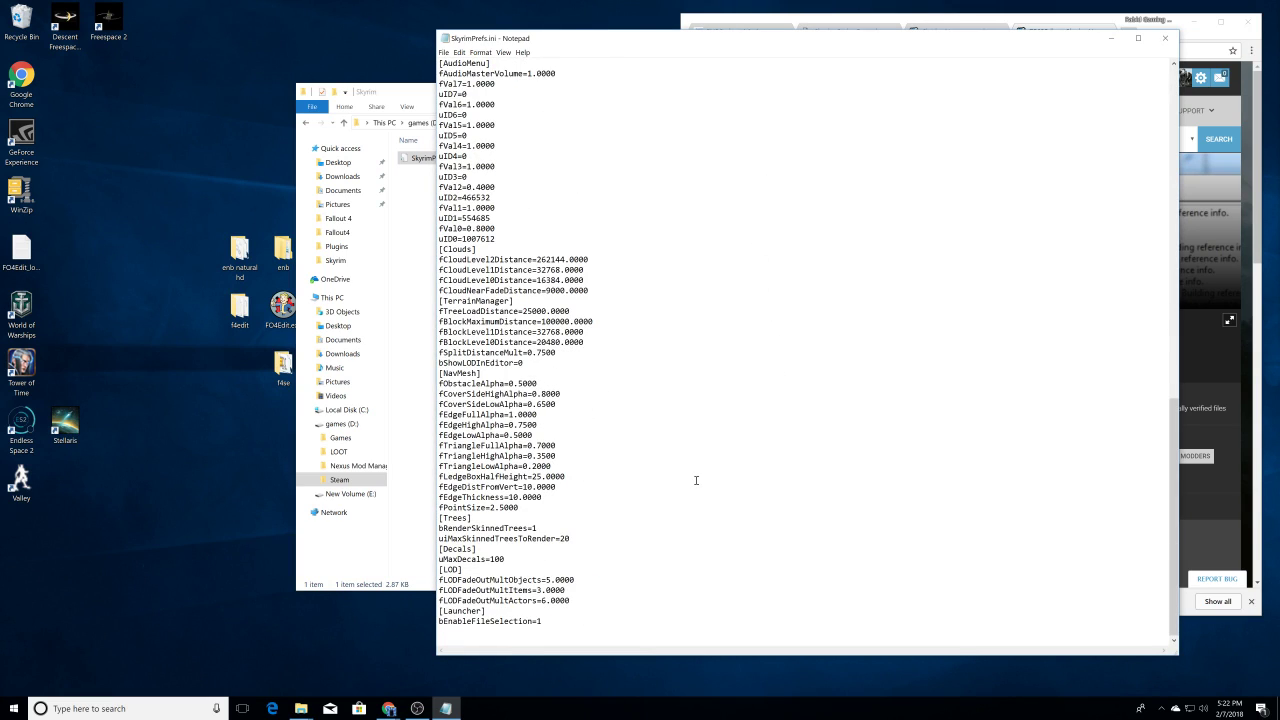
scroll(637, 614, up, 7)
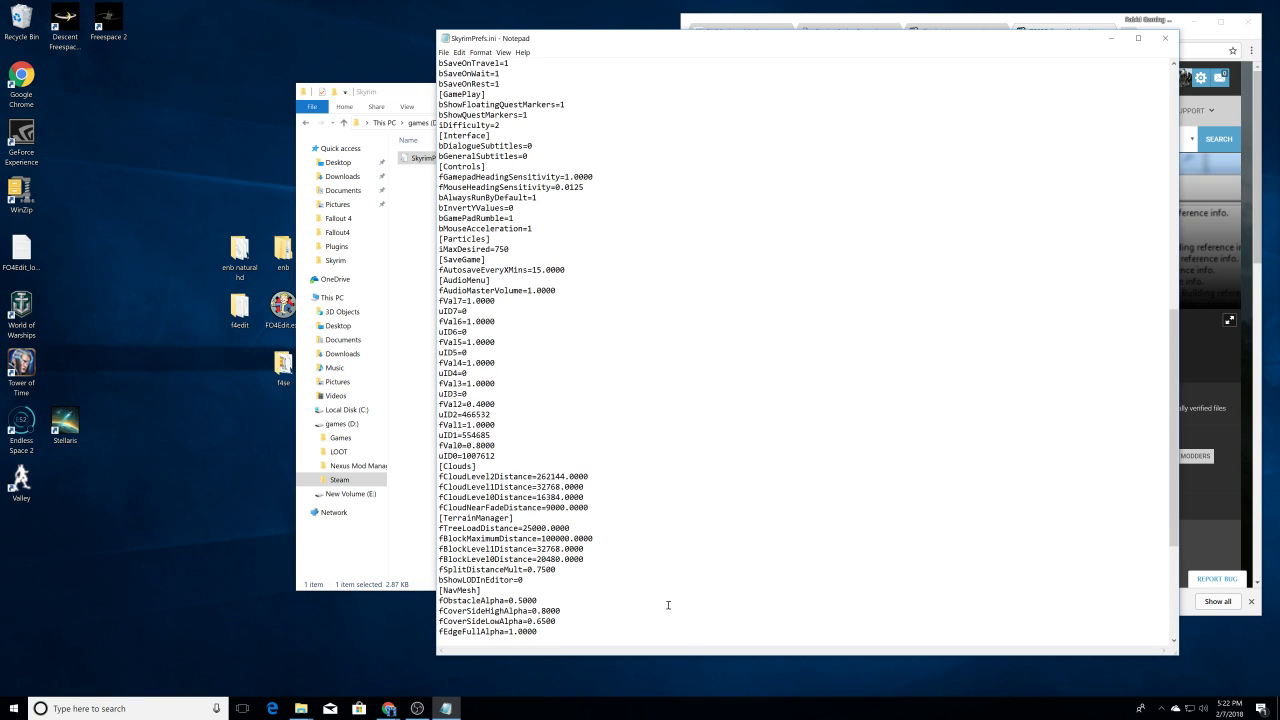
scroll(668, 605, up, 6)
scroll(668, 605, up, 6)
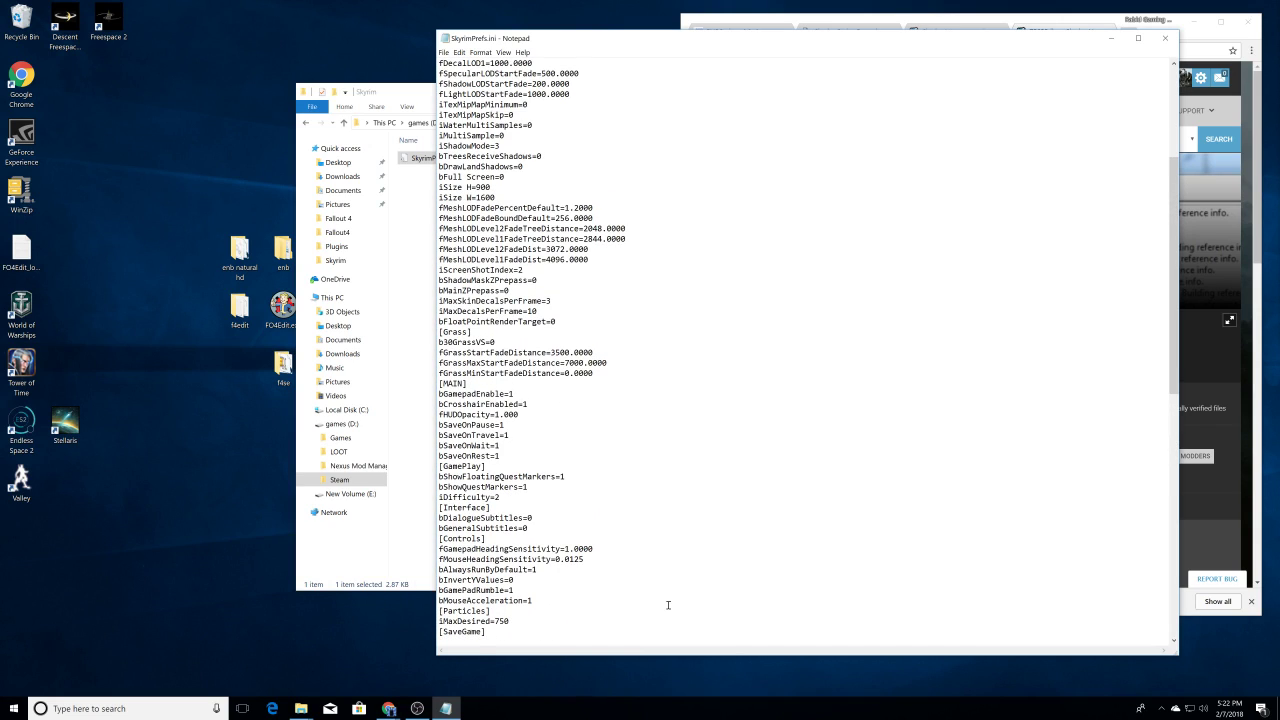
scroll(668, 605, up, 4)
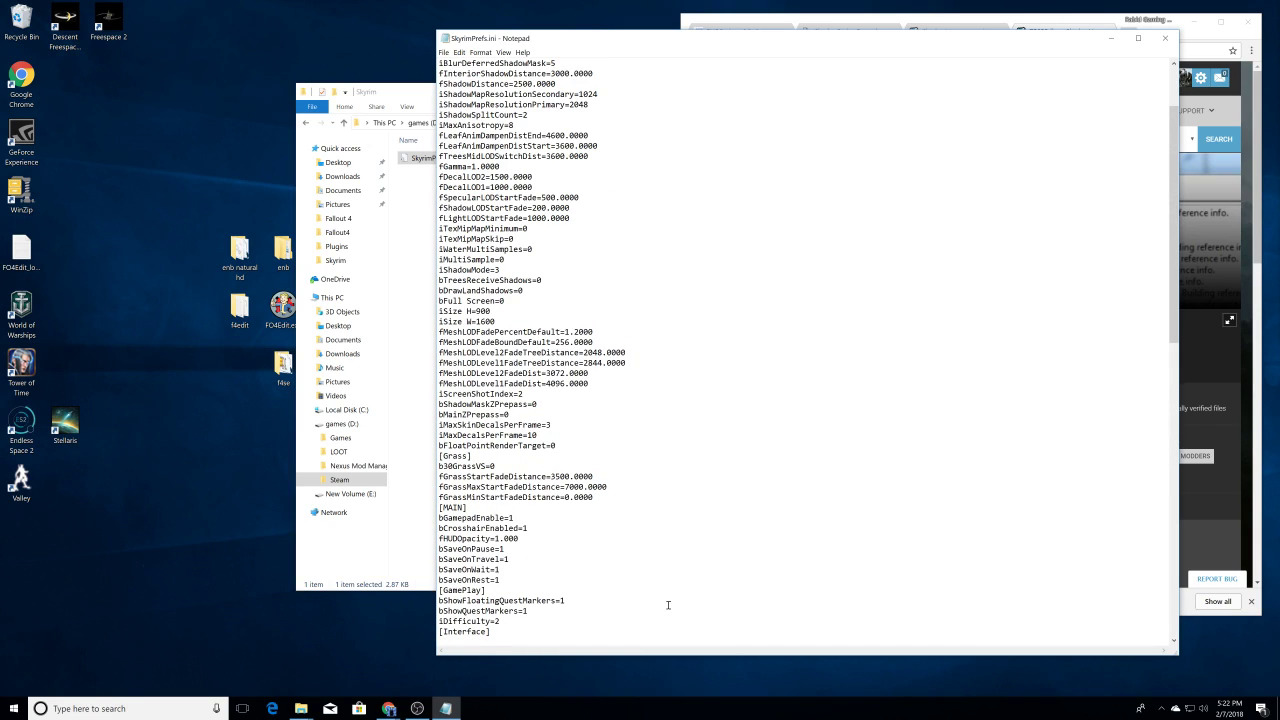
scroll(668, 605, down, 5)
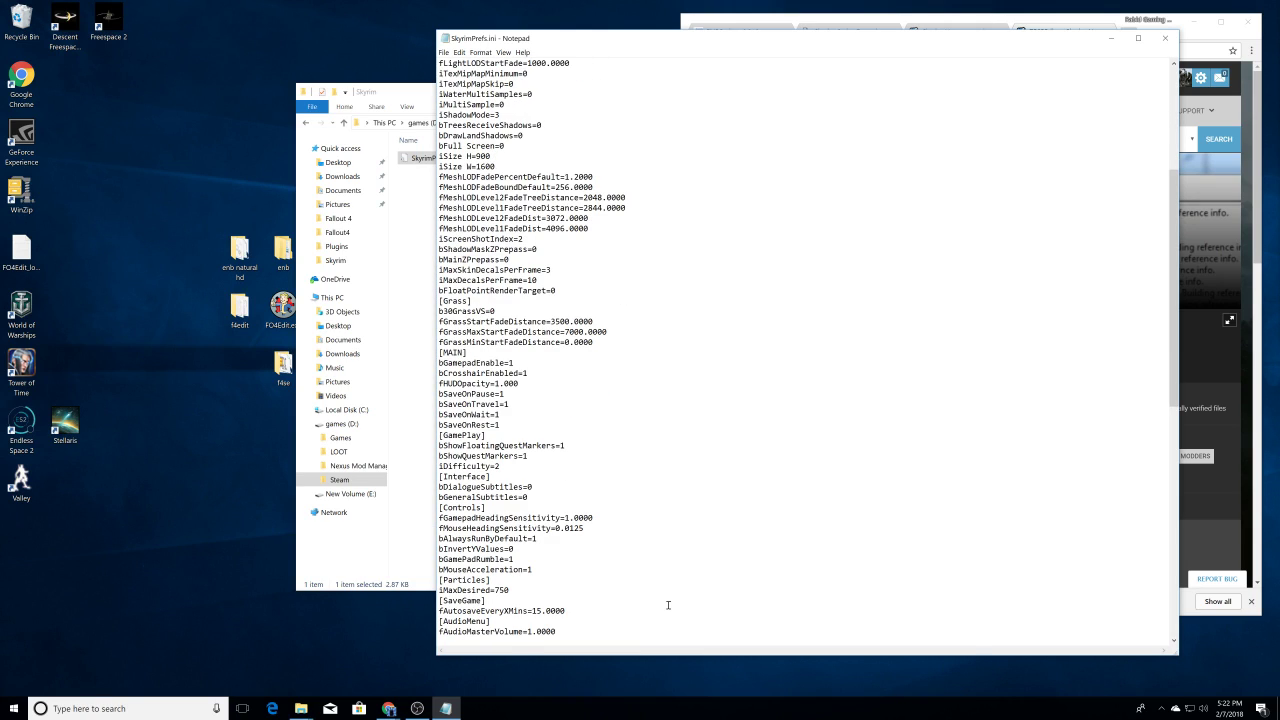
scroll(668, 605, up, 8)
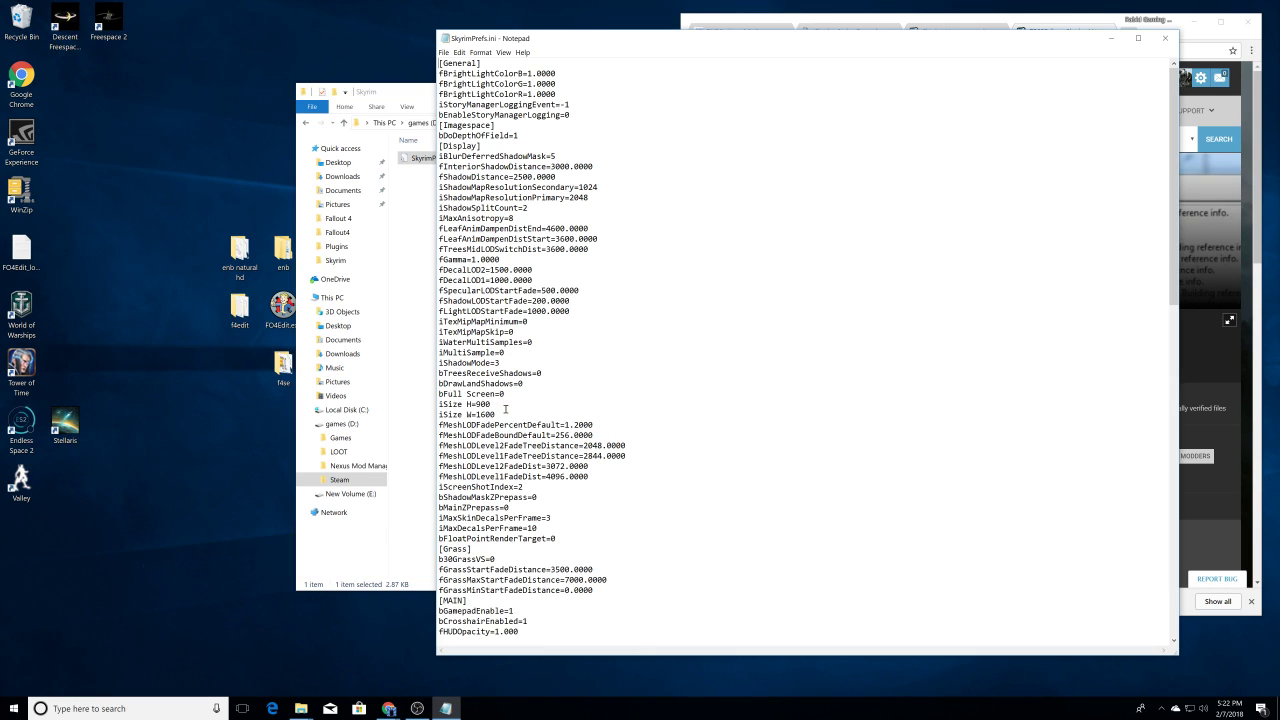
click(1164, 38)
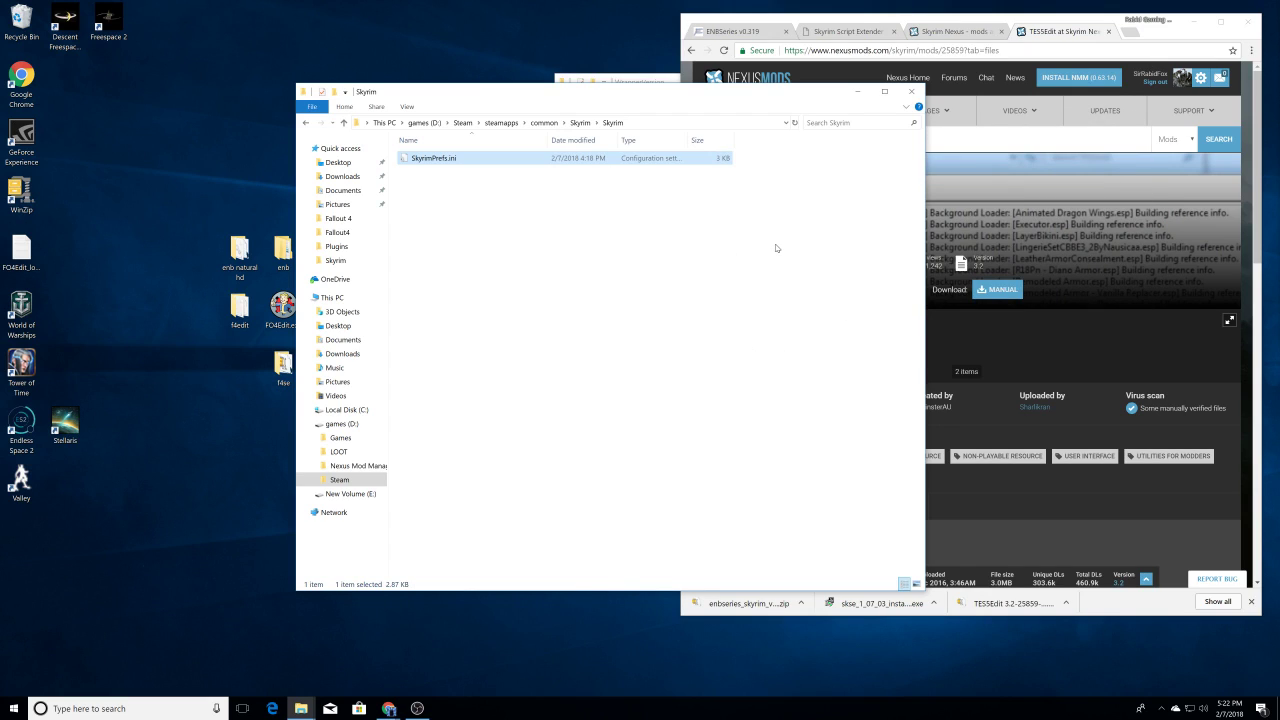
click(306, 123)
Step: Open readme.txt in the game folder and read its system requirements, performance tuning and general information sections
scroll(485, 294, down, 3)
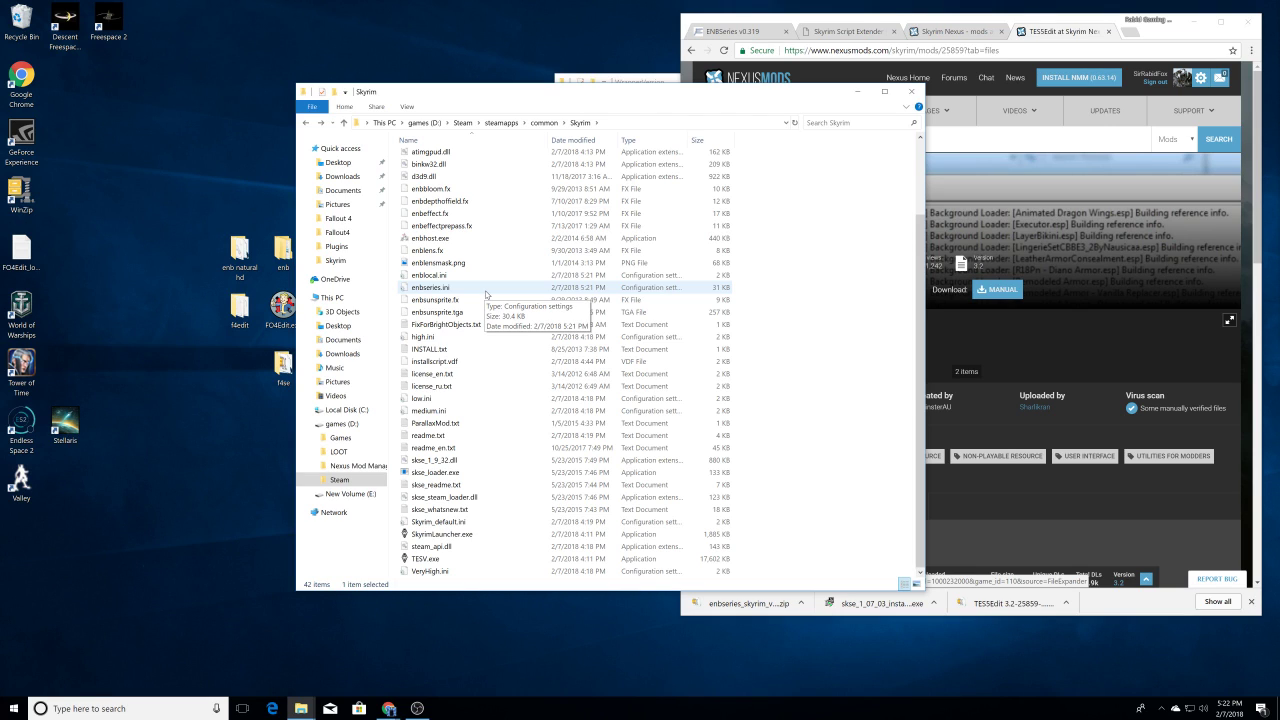
double_click(436, 435)
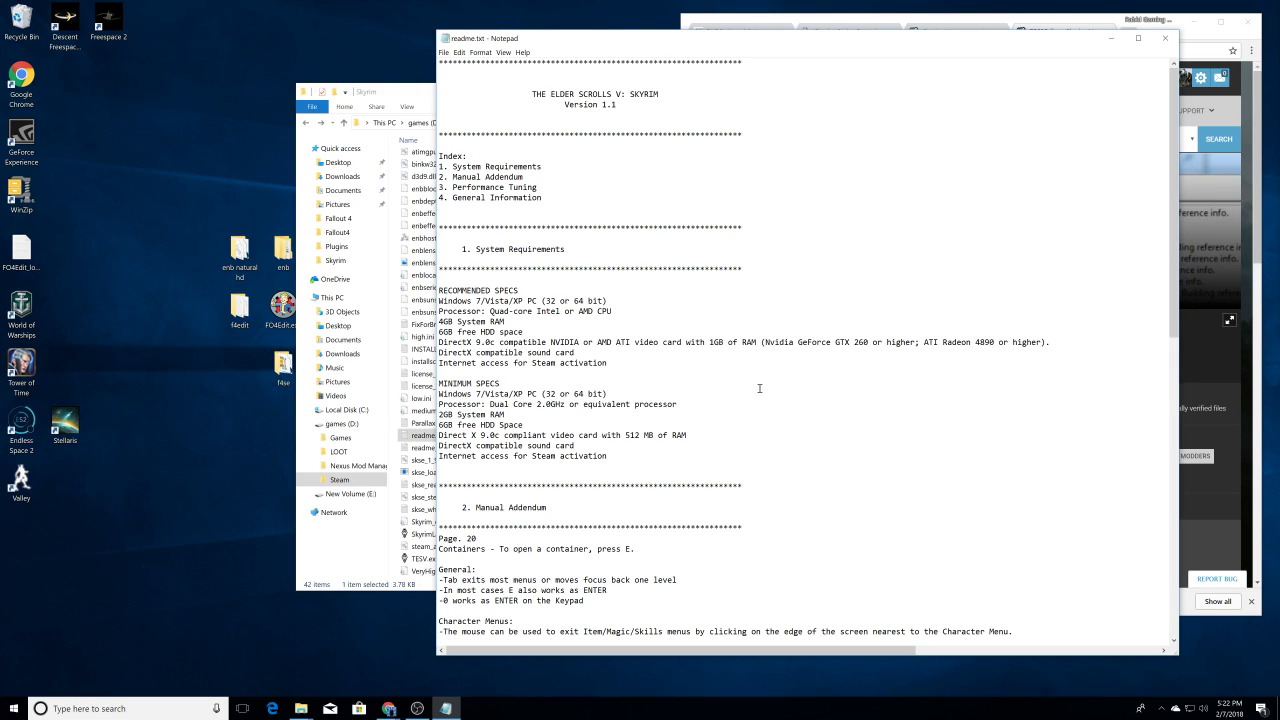
scroll(733, 329, down, 15)
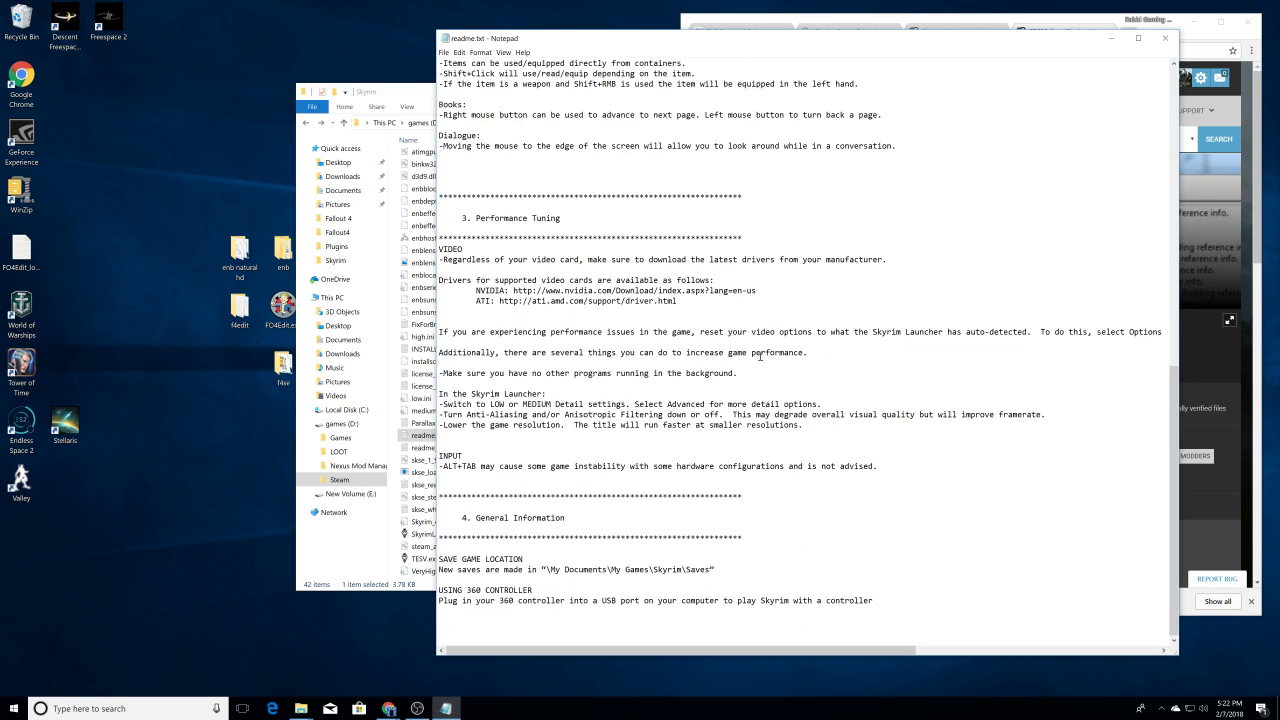
scroll(822, 435, down, 1)
scroll(827, 485, up, 6)
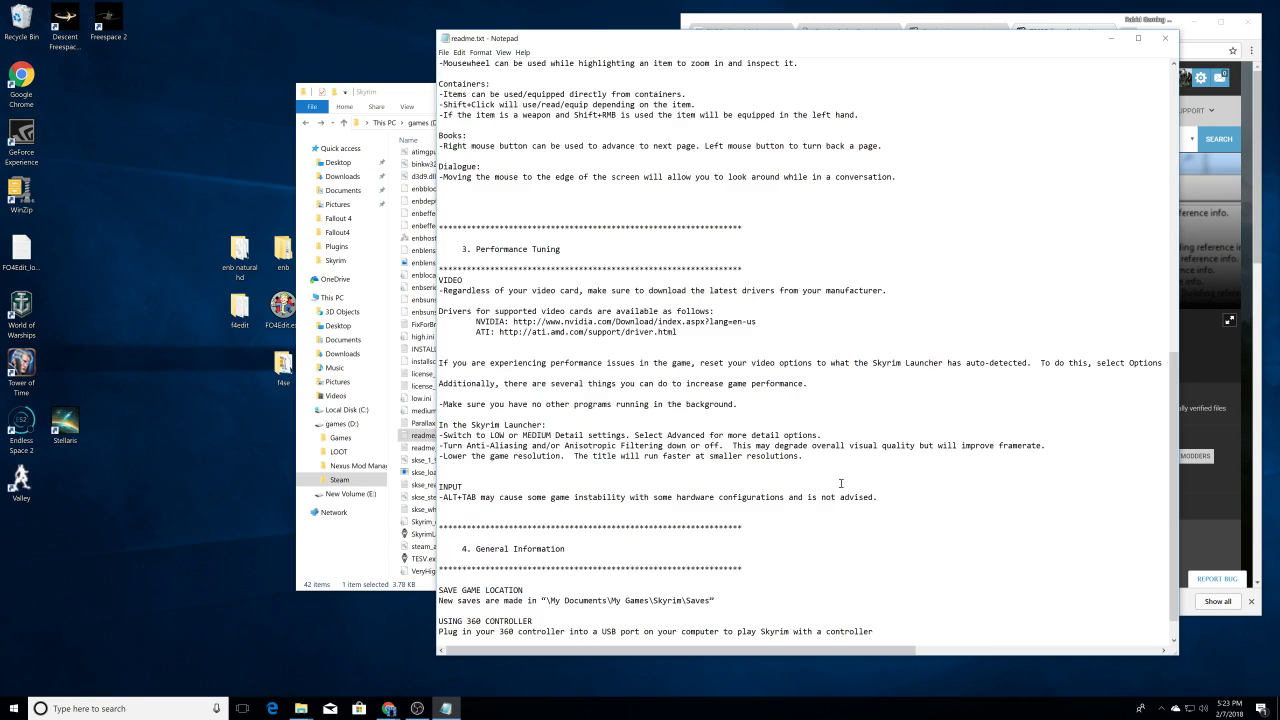
scroll(841, 483, up, 15)
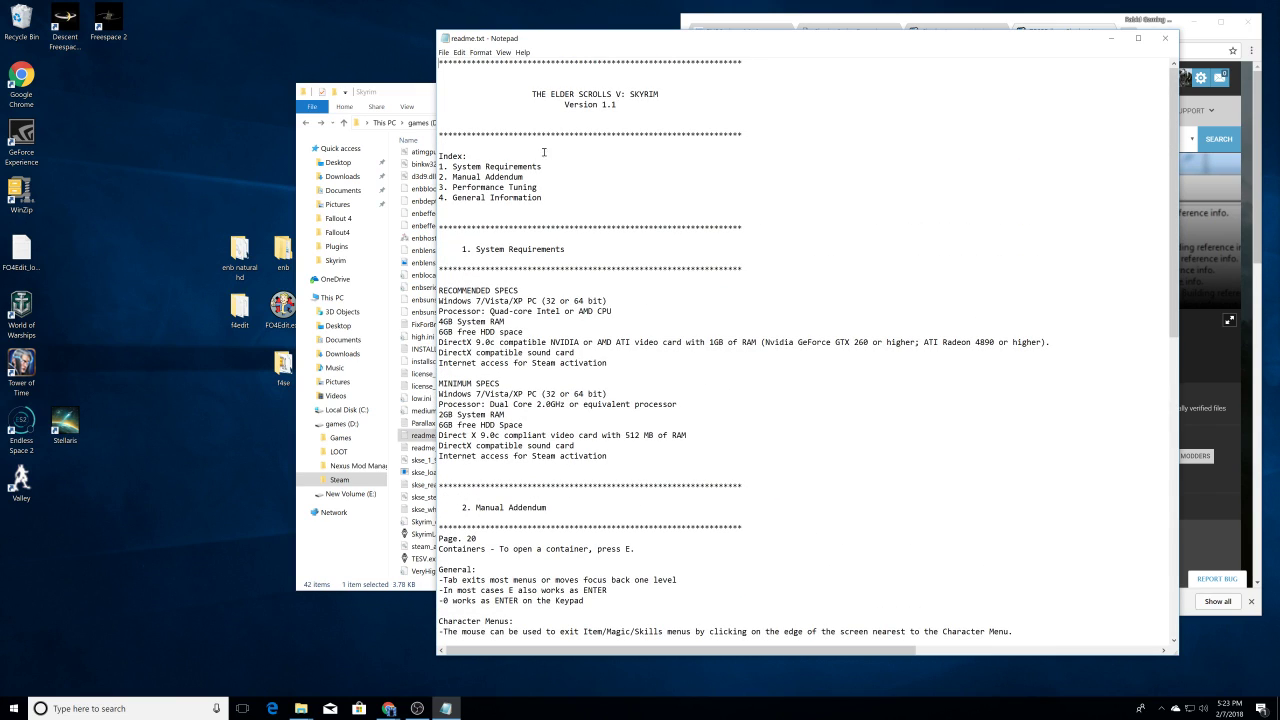
Step: Read through readme.txt from system requirements to the save game location under general information, and close it
scroll(844, 415, down, 6)
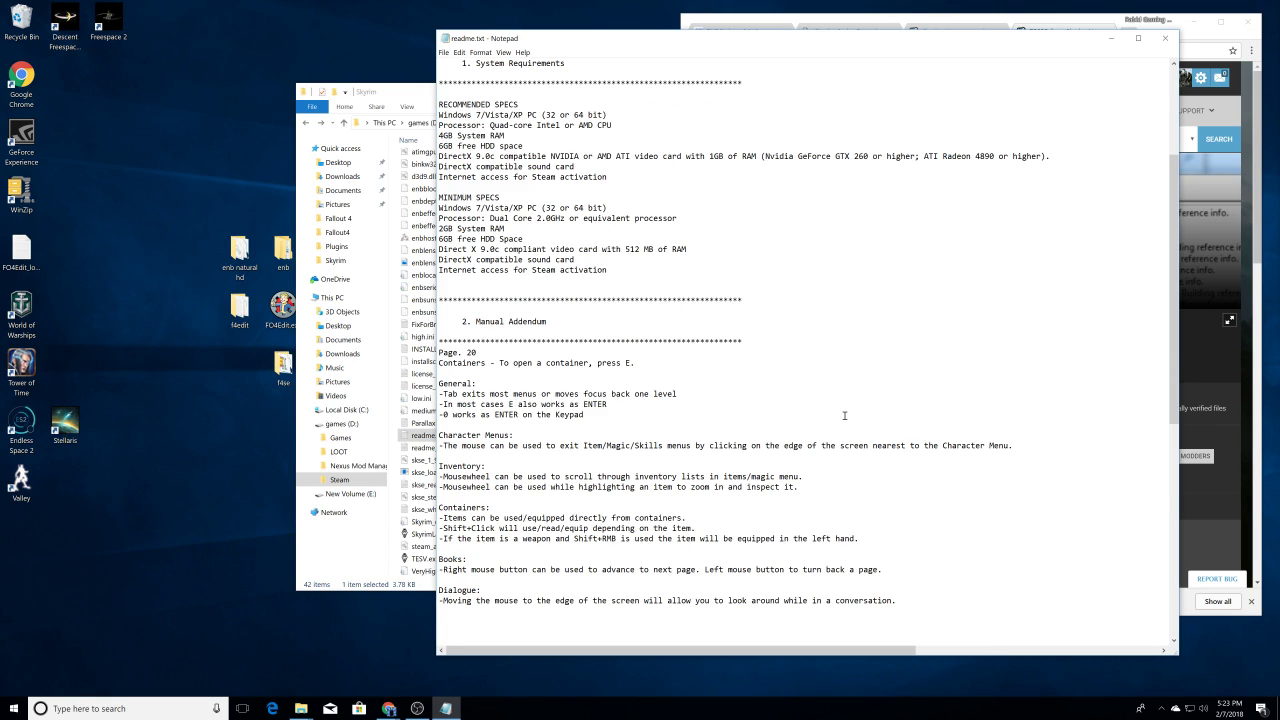
scroll(844, 415, down, 5)
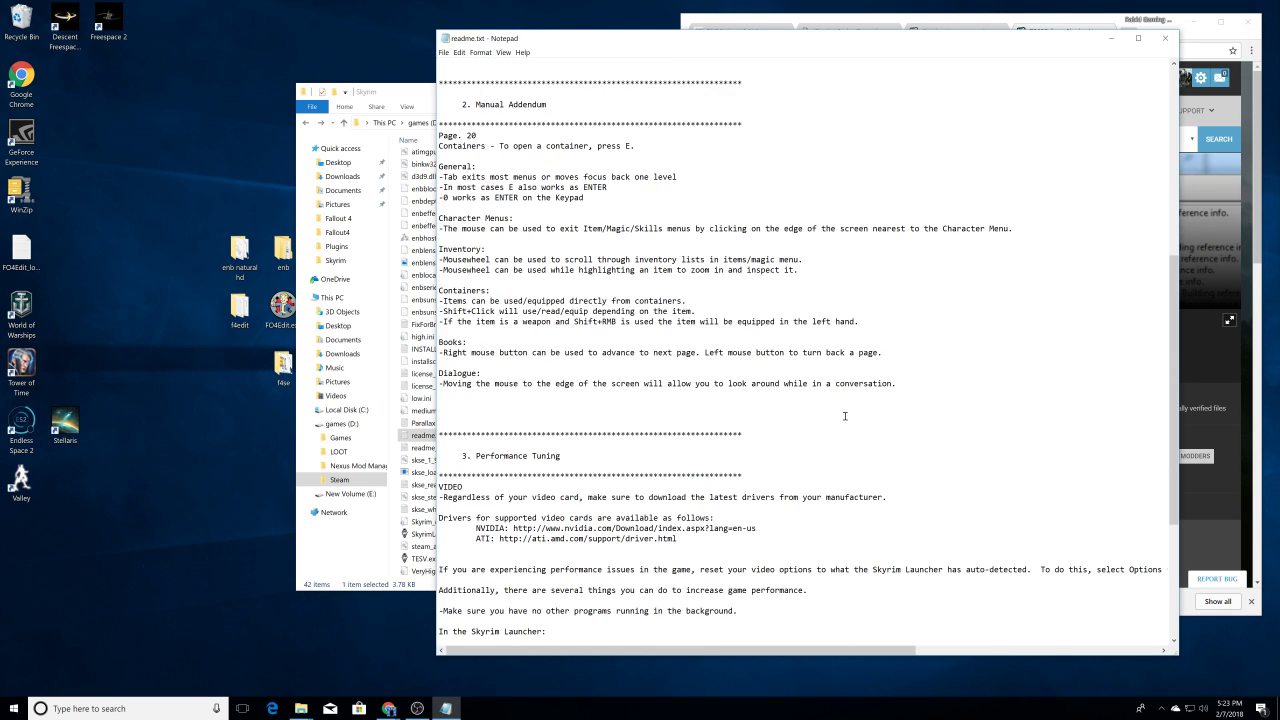
scroll(845, 416, down, 6)
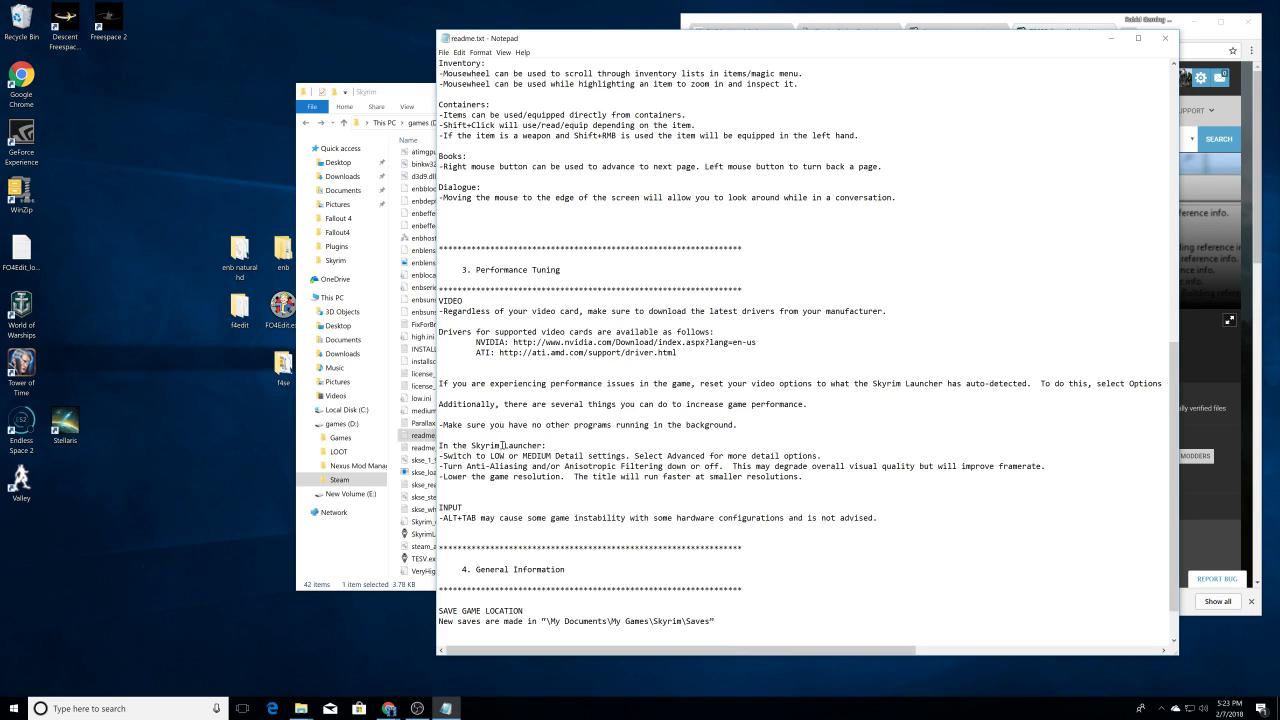
scroll(941, 492, up, 15)
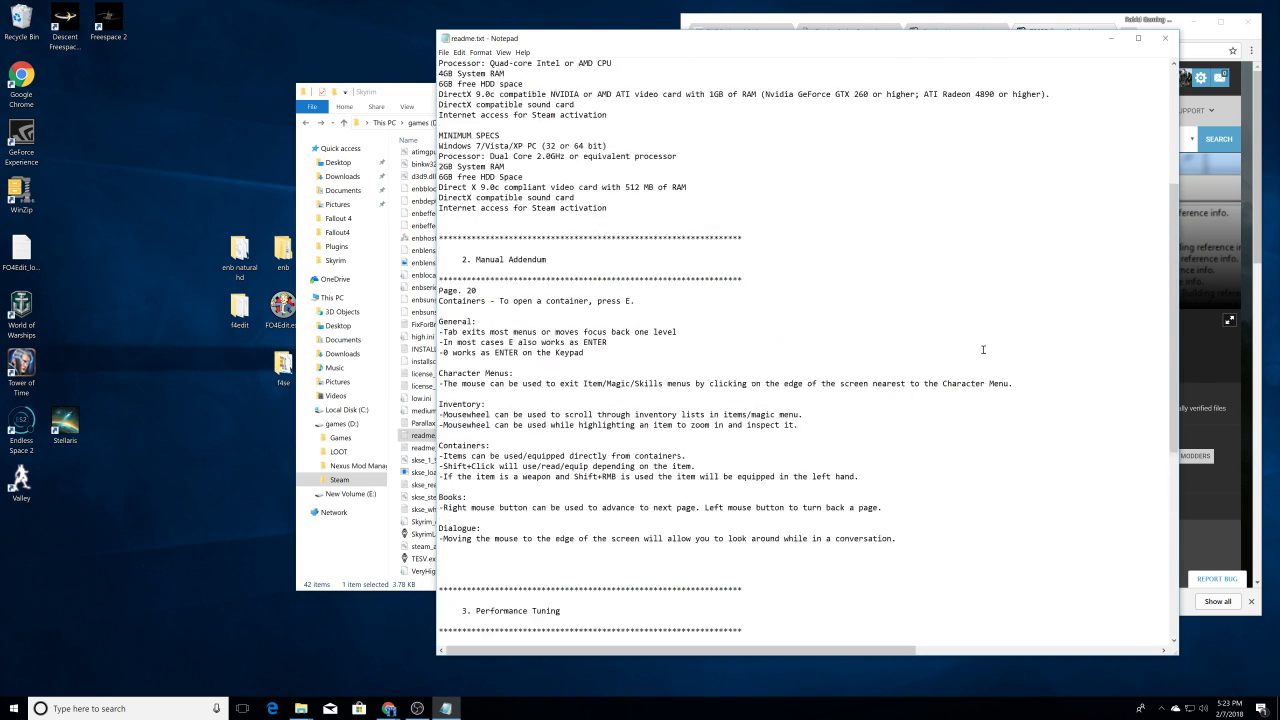
click(1160, 40)
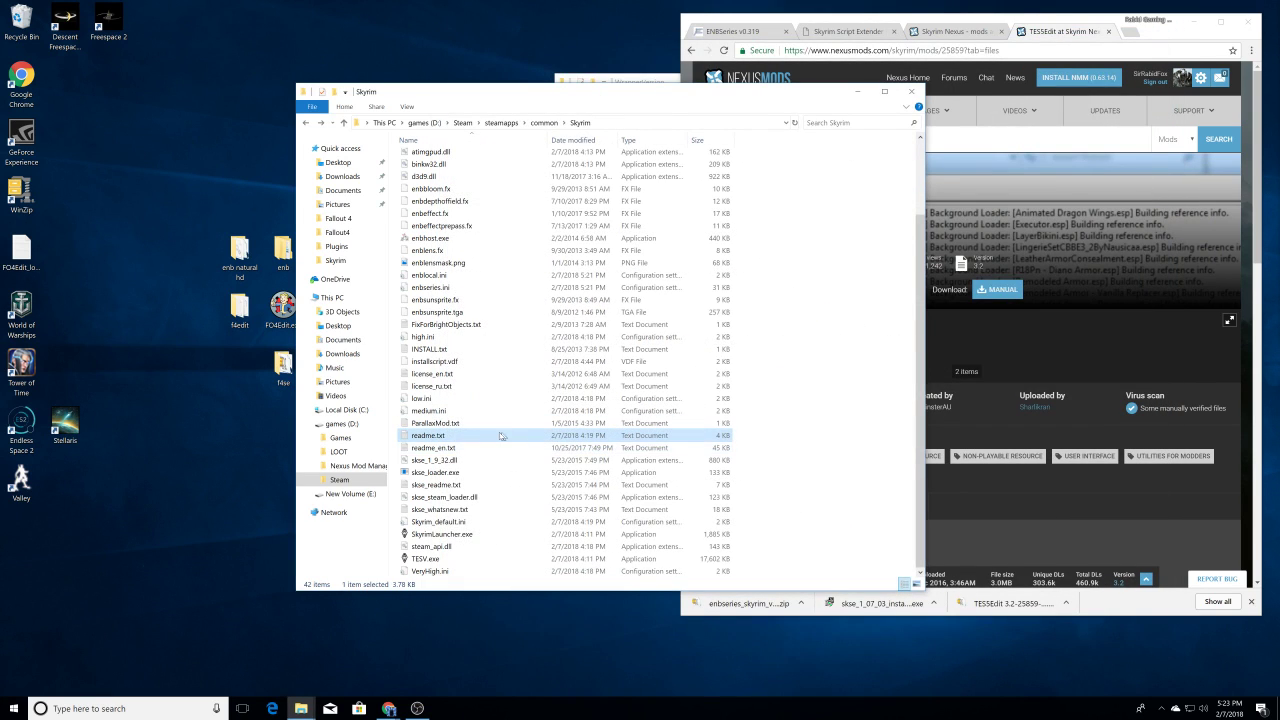
Step: Open readme_en.txt in the game folder and read the ENBSeries v0.319 notes, SkyrimPrefs.ini warning and change log
double_click(434, 448)
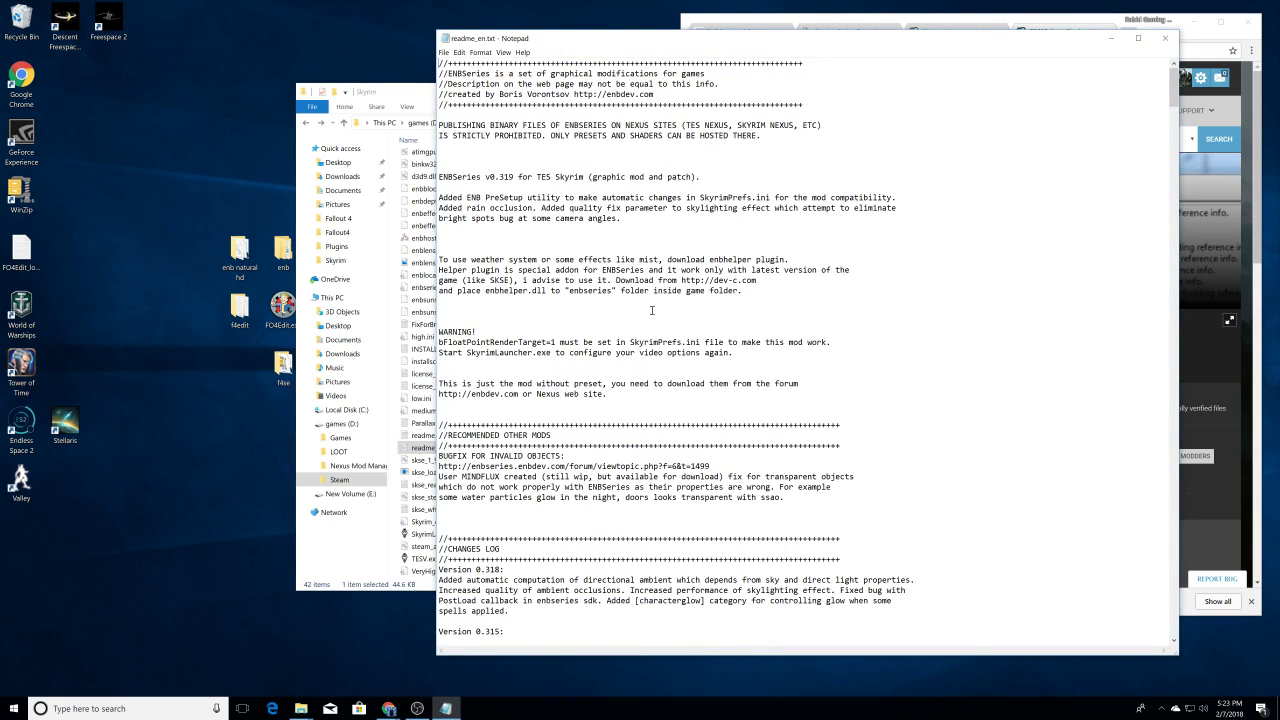
scroll(751, 301, down, 3)
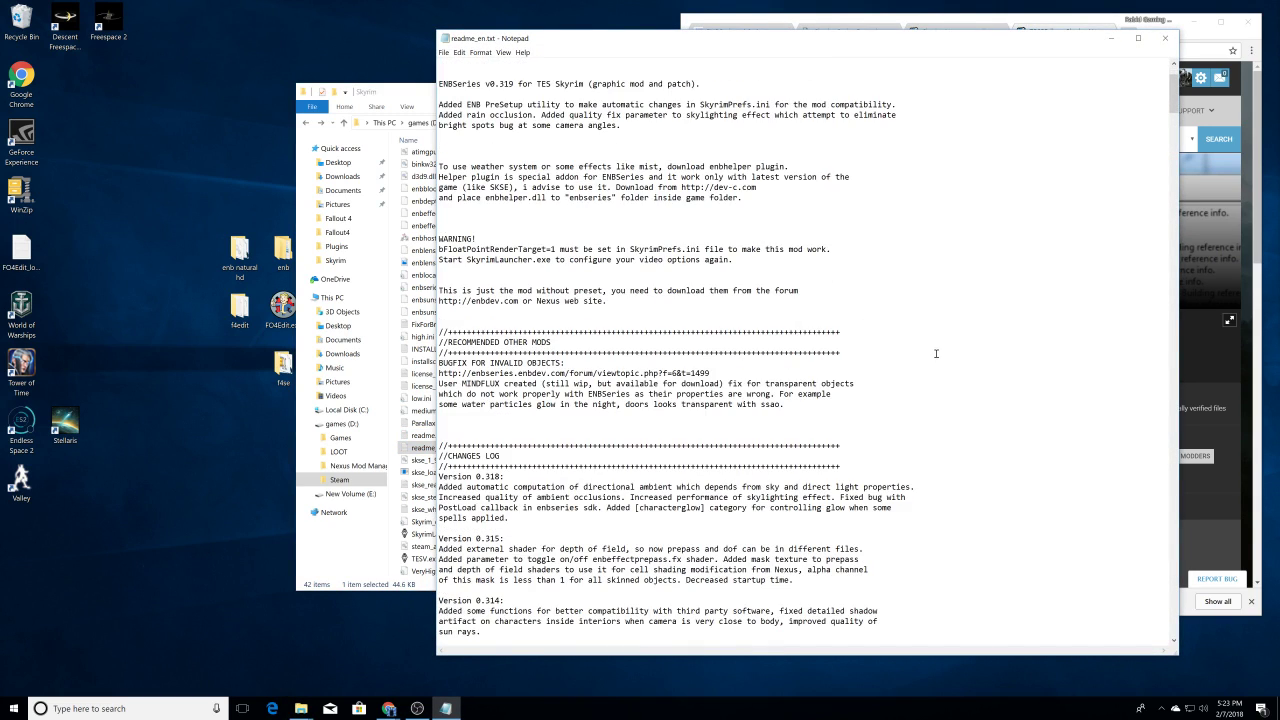
scroll(936, 353, down, 2)
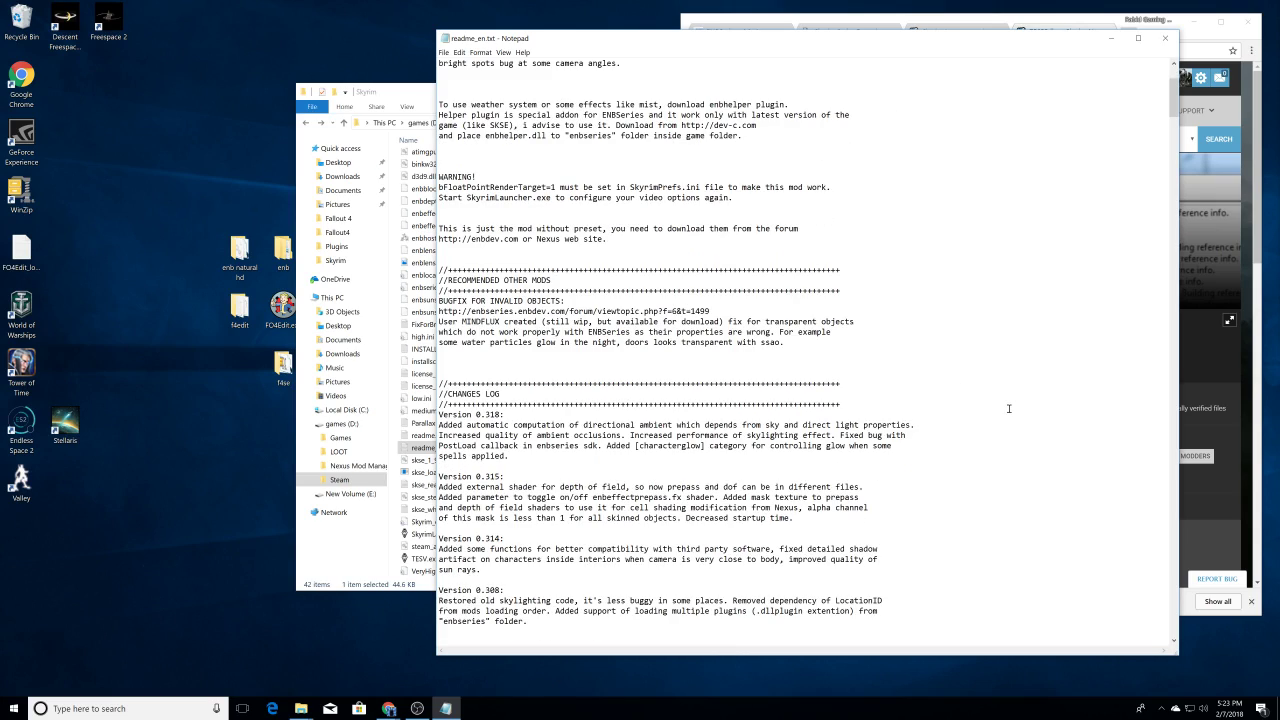
scroll(1008, 408, down, 1)
scroll(1008, 408, down, 10)
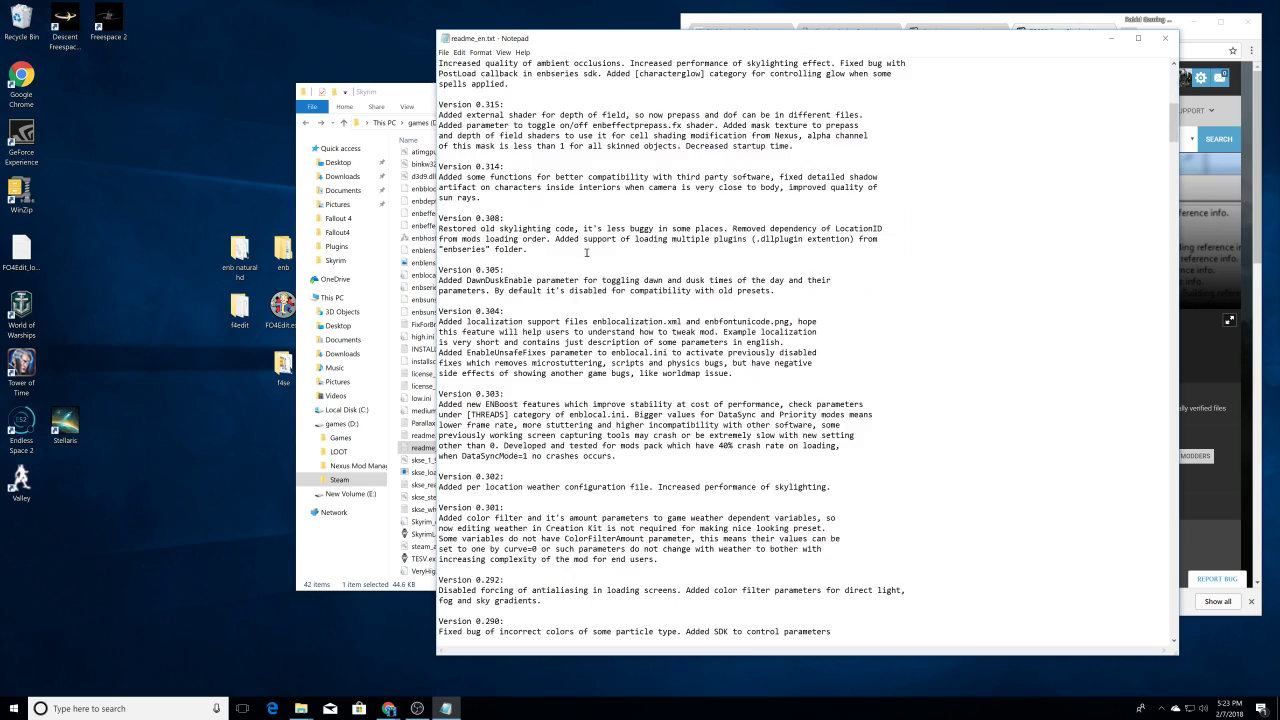
scroll(680, 385, down, 8)
scroll(680, 385, down, 20)
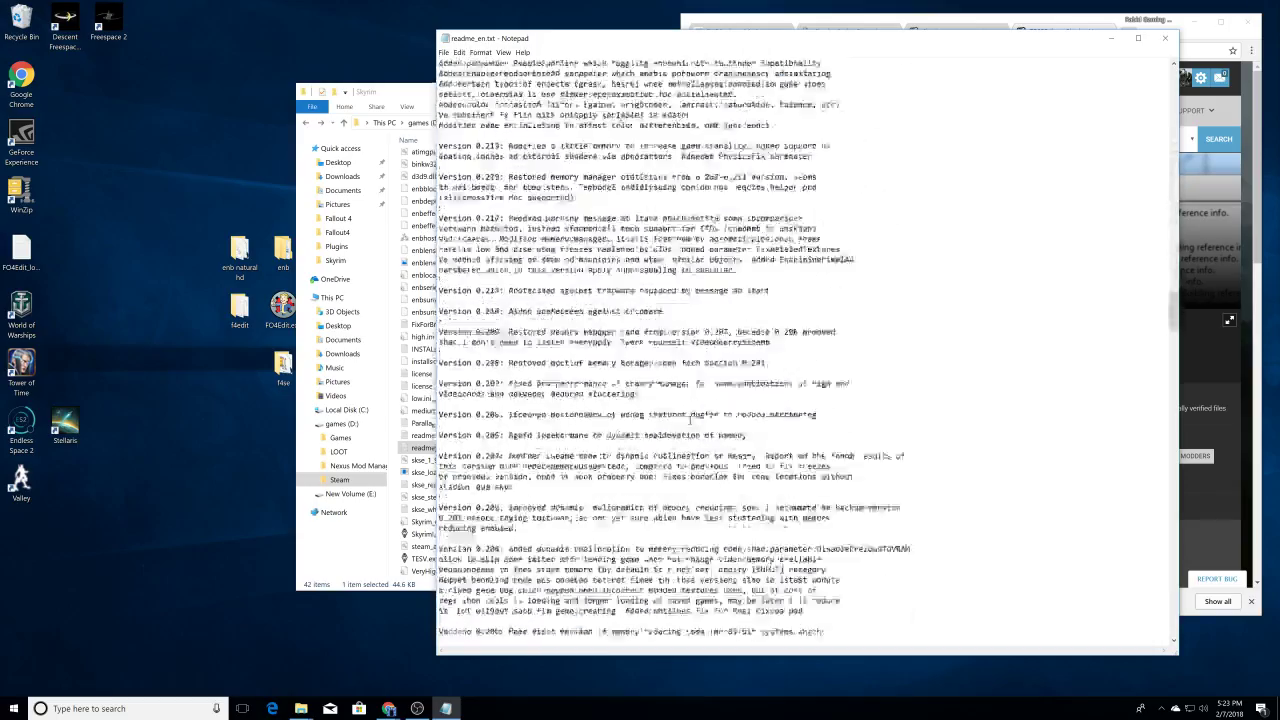
Step: Read the install, problems and hacks sections at the end of readme_en.txt, and return to its introductory notes
scroll(690, 421, down, 15)
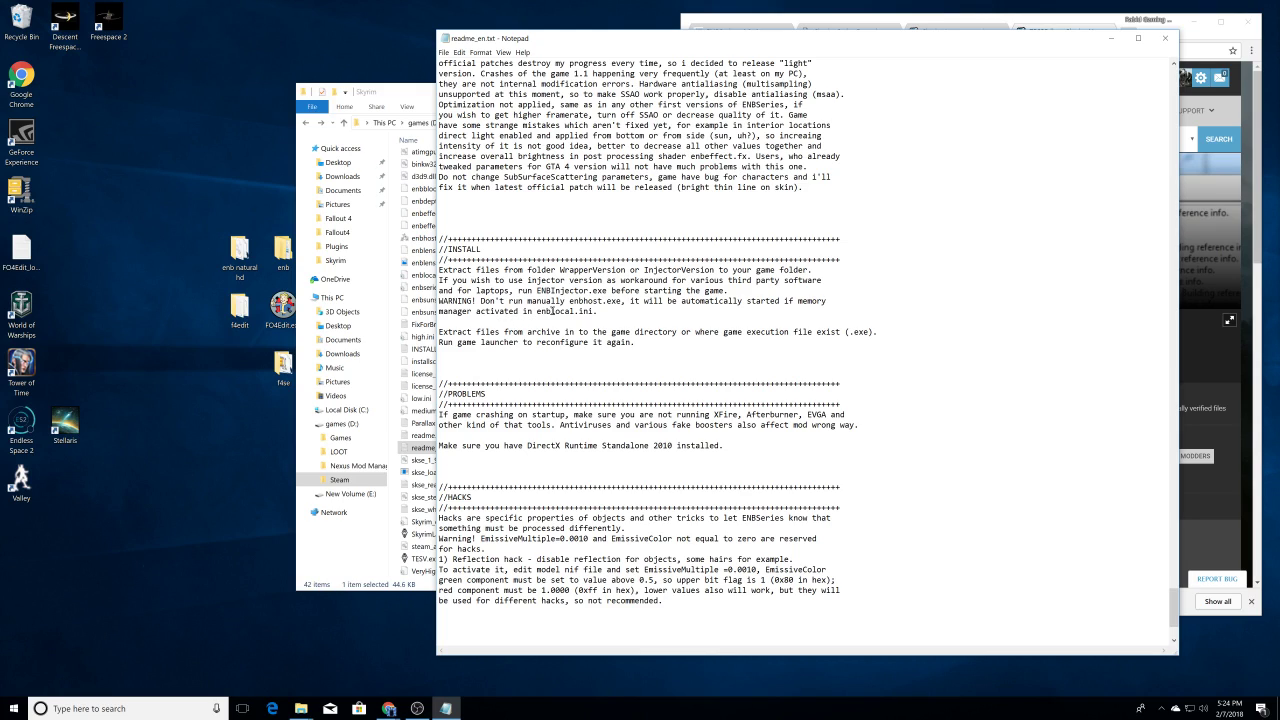
scroll(1038, 320, down, 3)
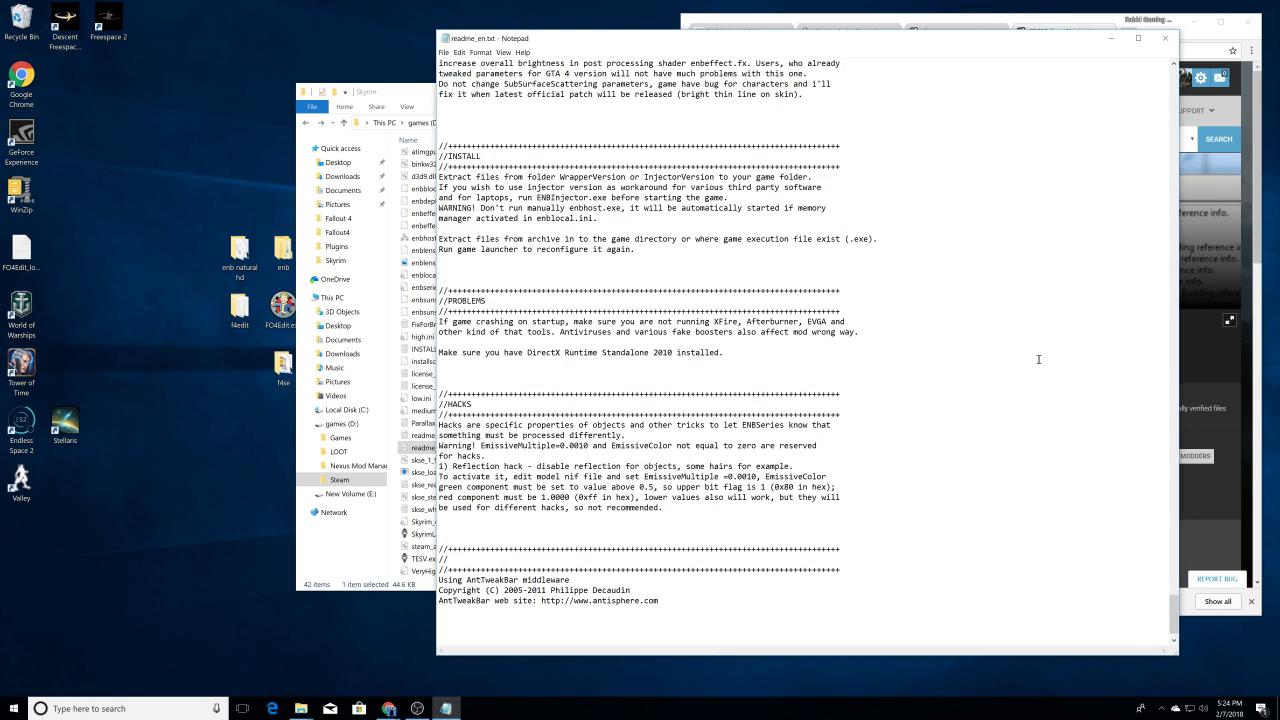
scroll(996, 349, down, 1)
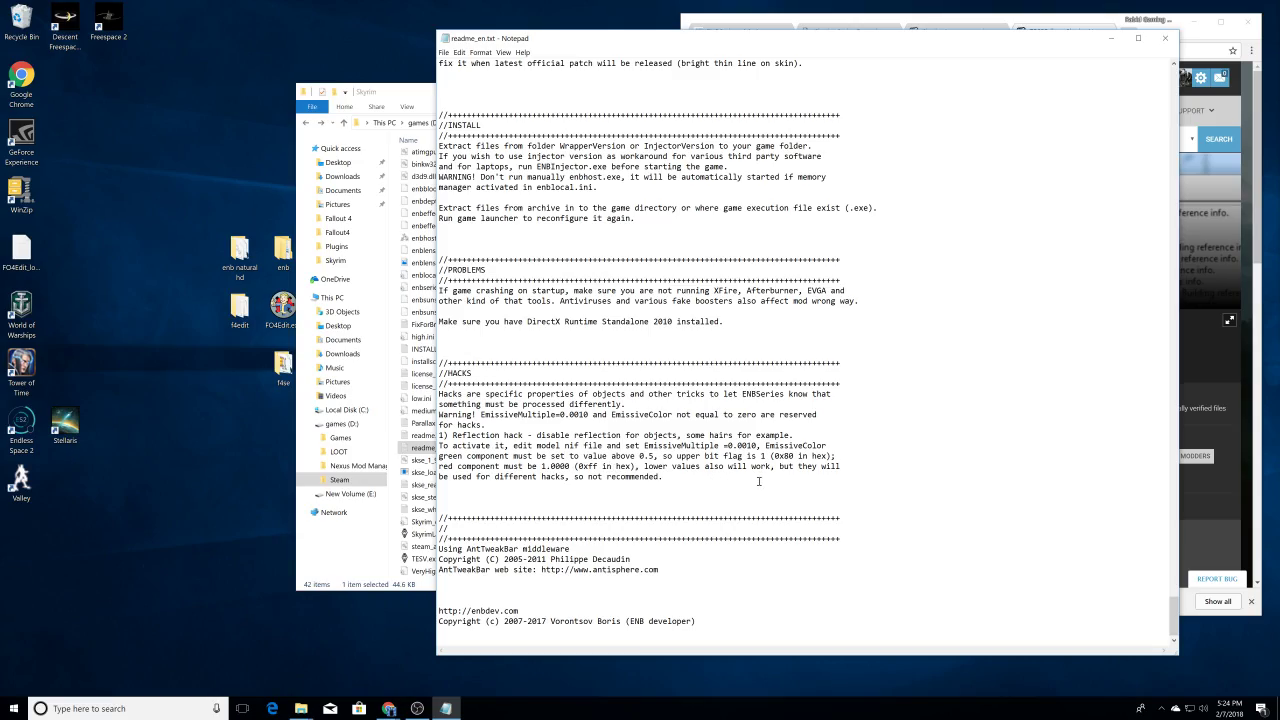
scroll(759, 481, up, 20)
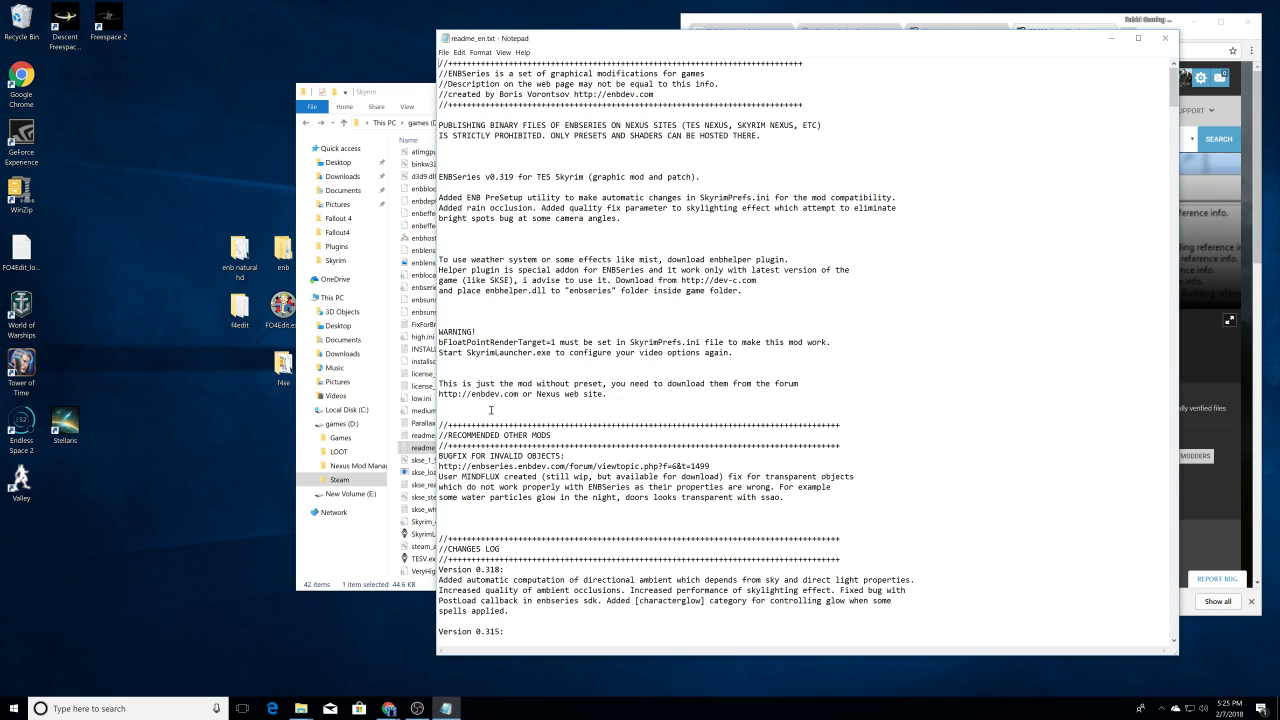
scroll(592, 394, down, 1)
scroll(580, 394, up, 1)
Step: Open SkyrimPrefs.ini from the game folder's Skyrim subfolder and place its window below the readme's bFloatPointRenderTarget warning
click(386, 97)
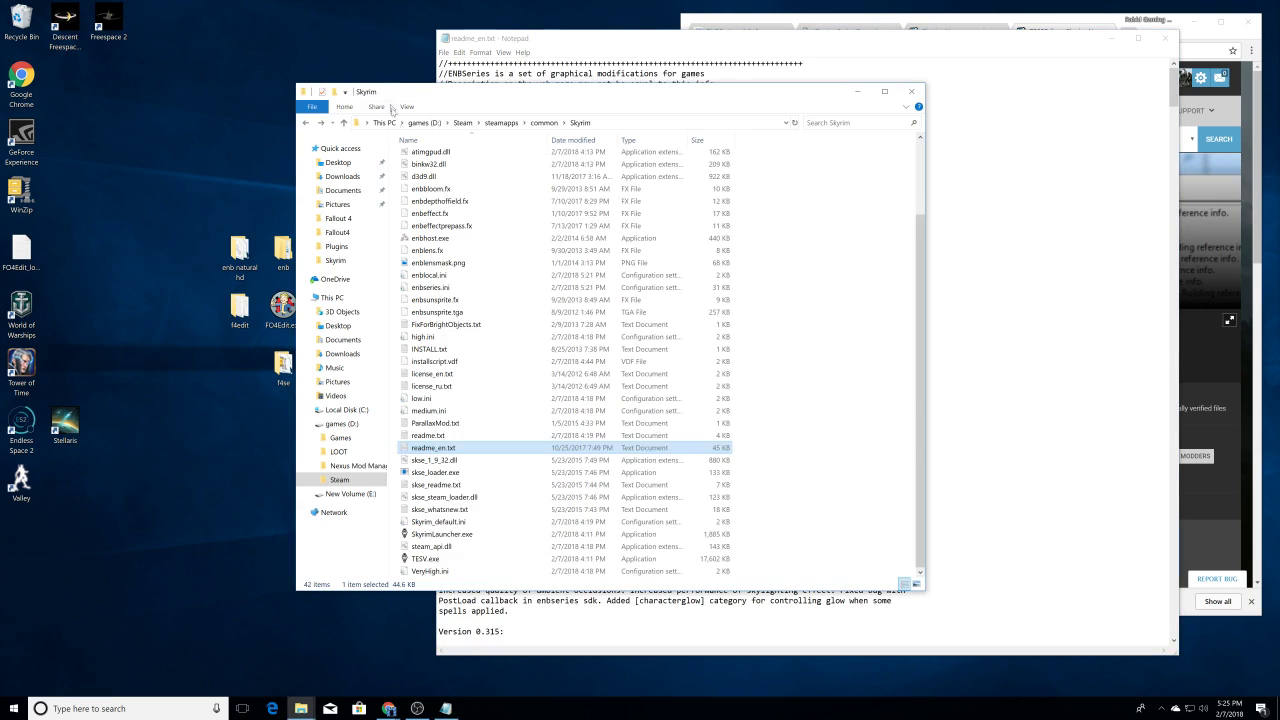
double_click(425, 219)
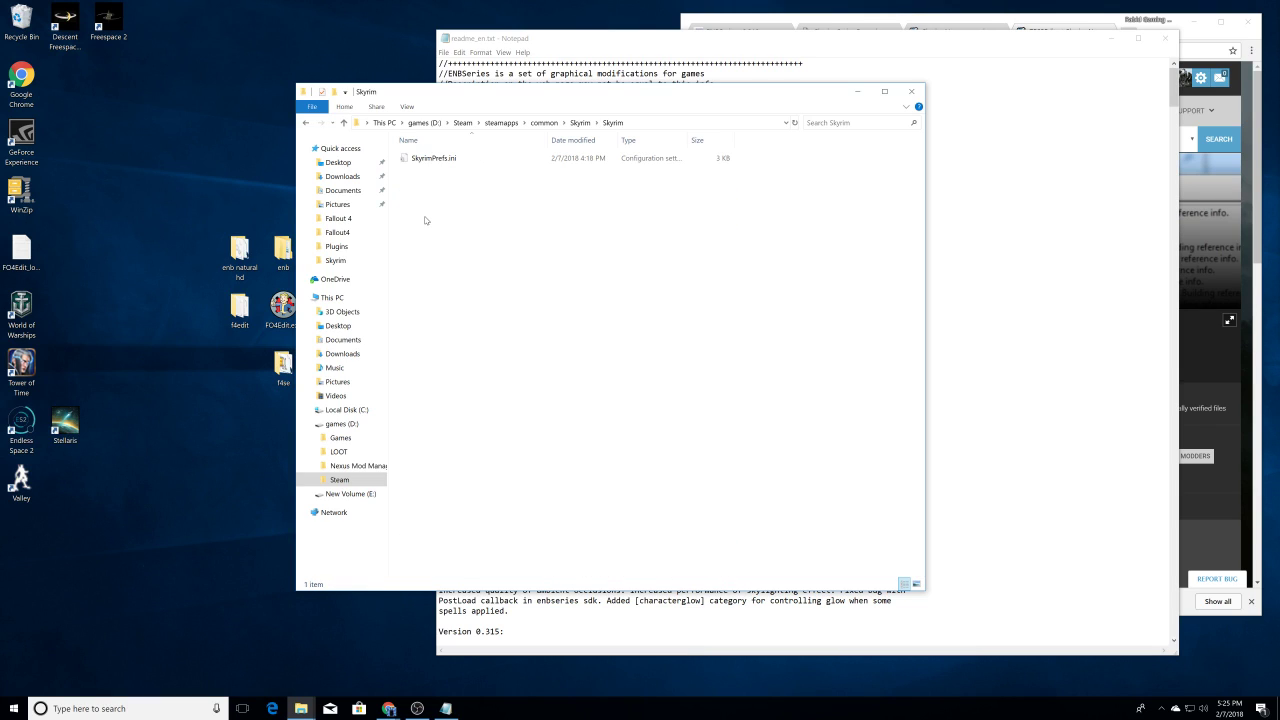
double_click(432, 158)
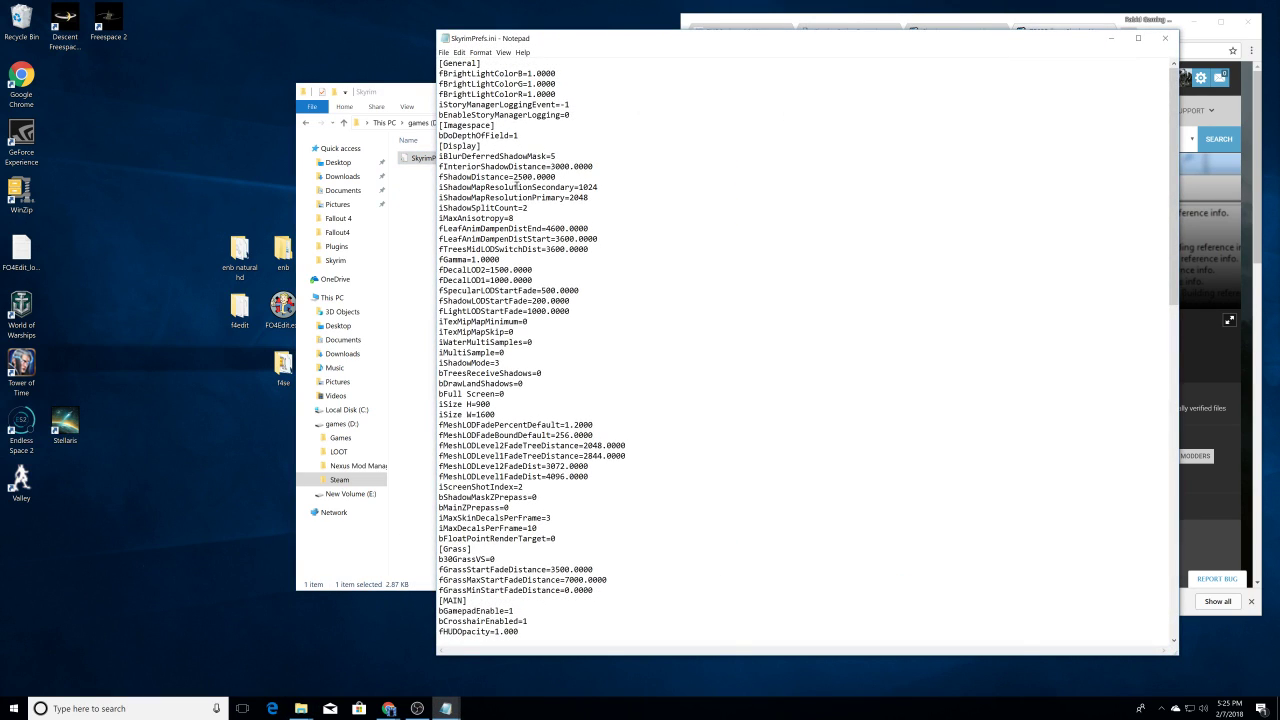
drag(618, 38, 601, 267)
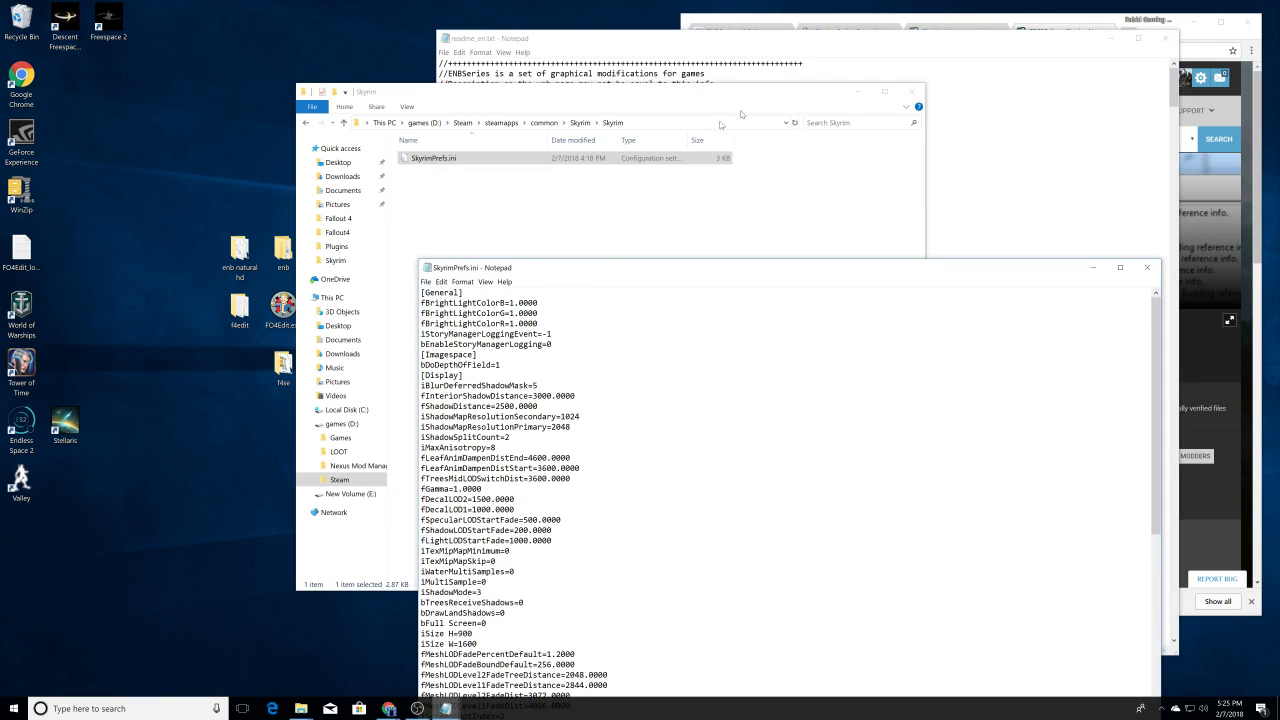
click(865, 59)
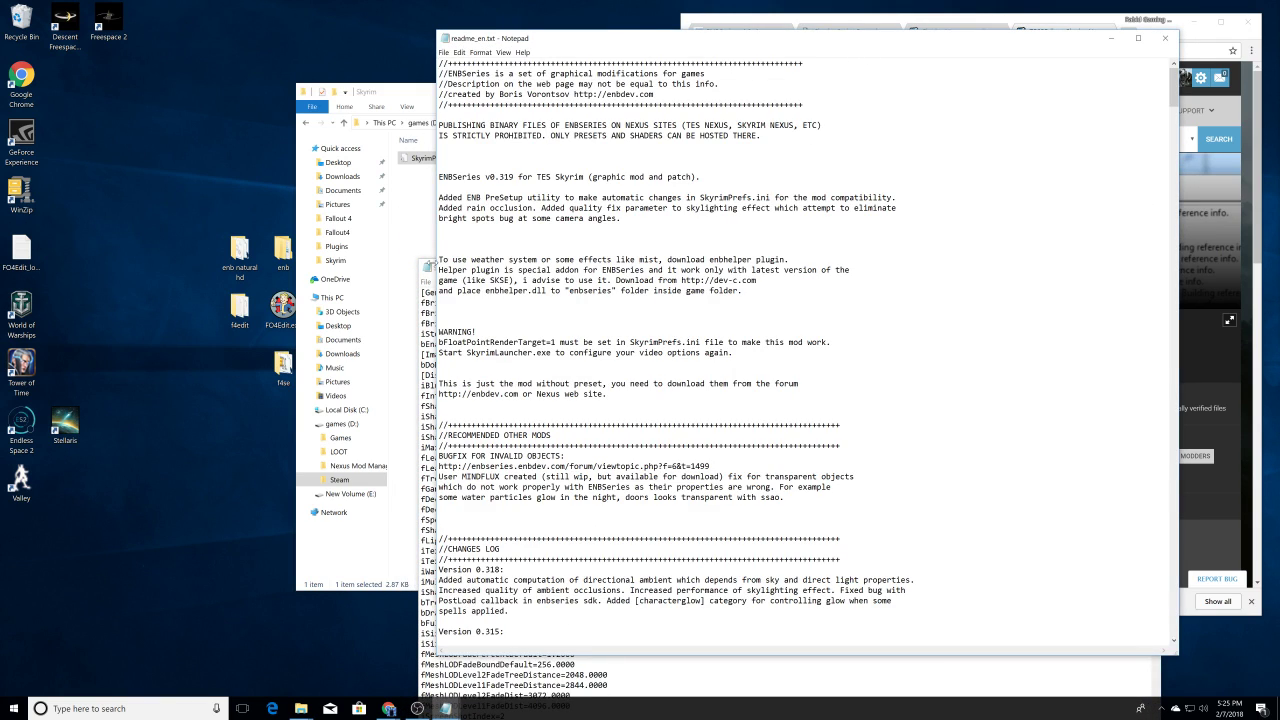
click(427, 268)
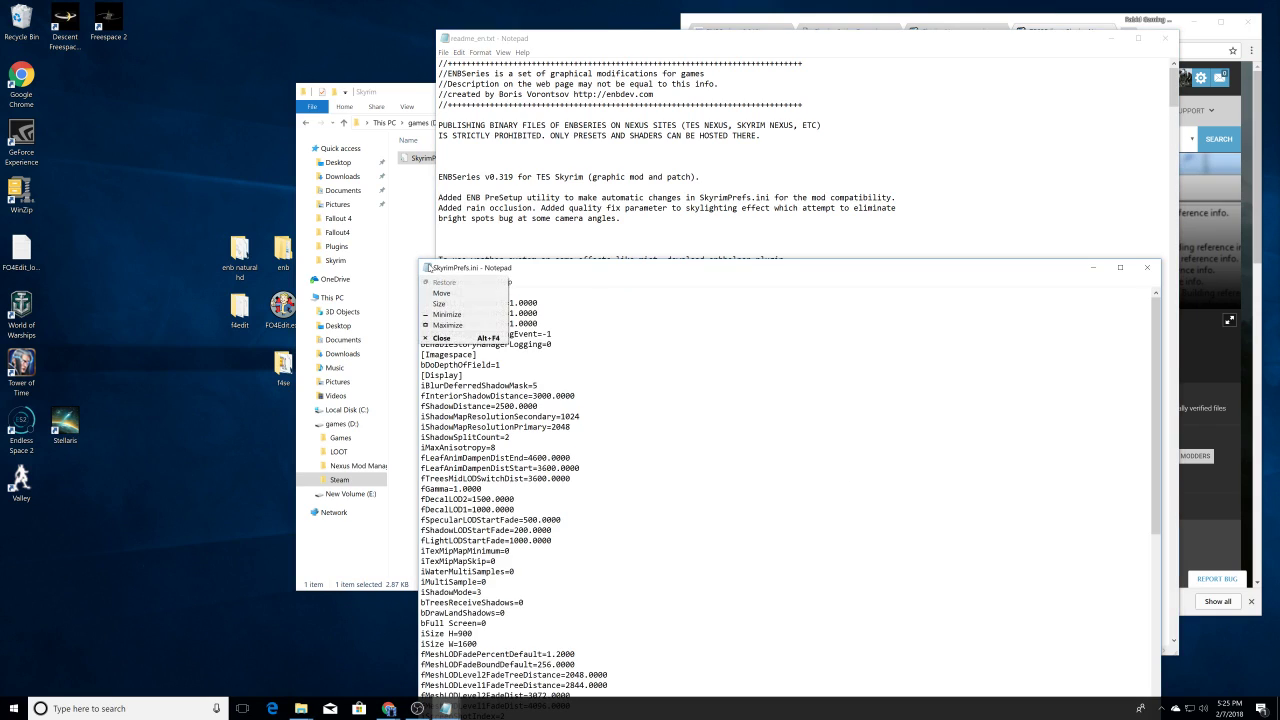
click(595, 268)
drag(619, 272, 594, 371)
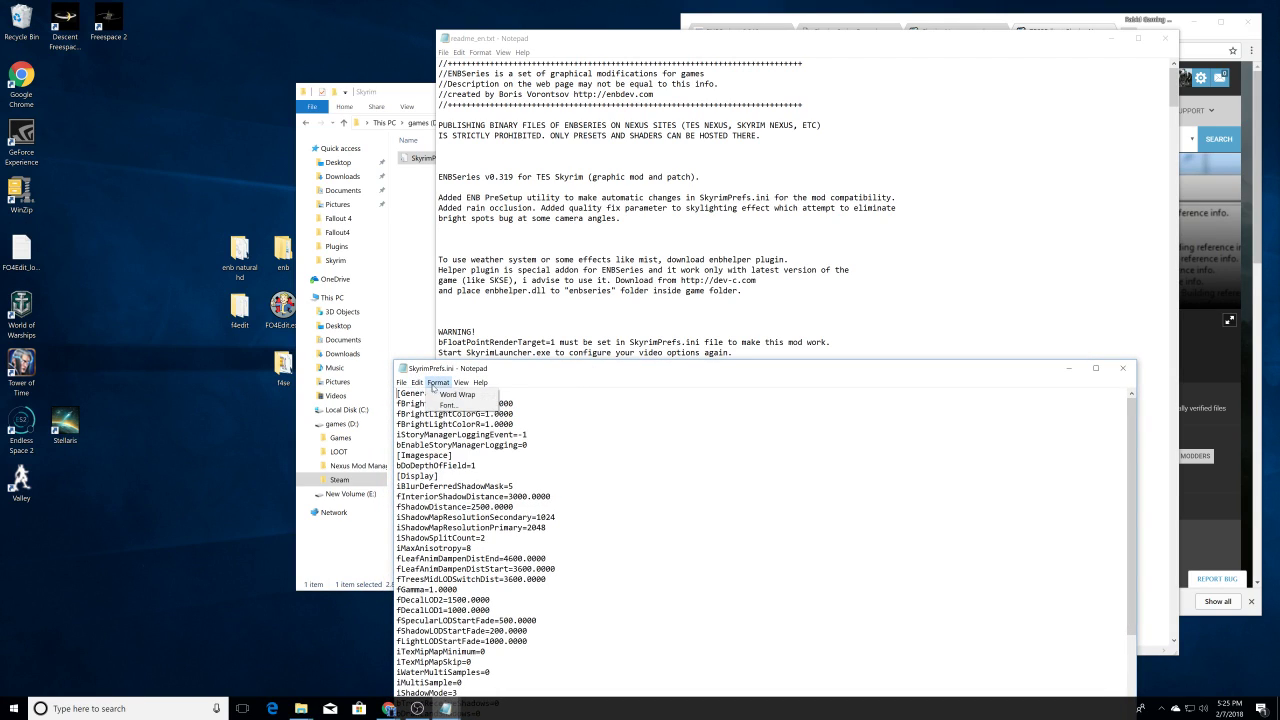
Step: Search SkyrimPrefs.ini for "bfloat" to locate the bFloatPointRenderTarget line, moving the search dialog and file window for a clear view
click(418, 383)
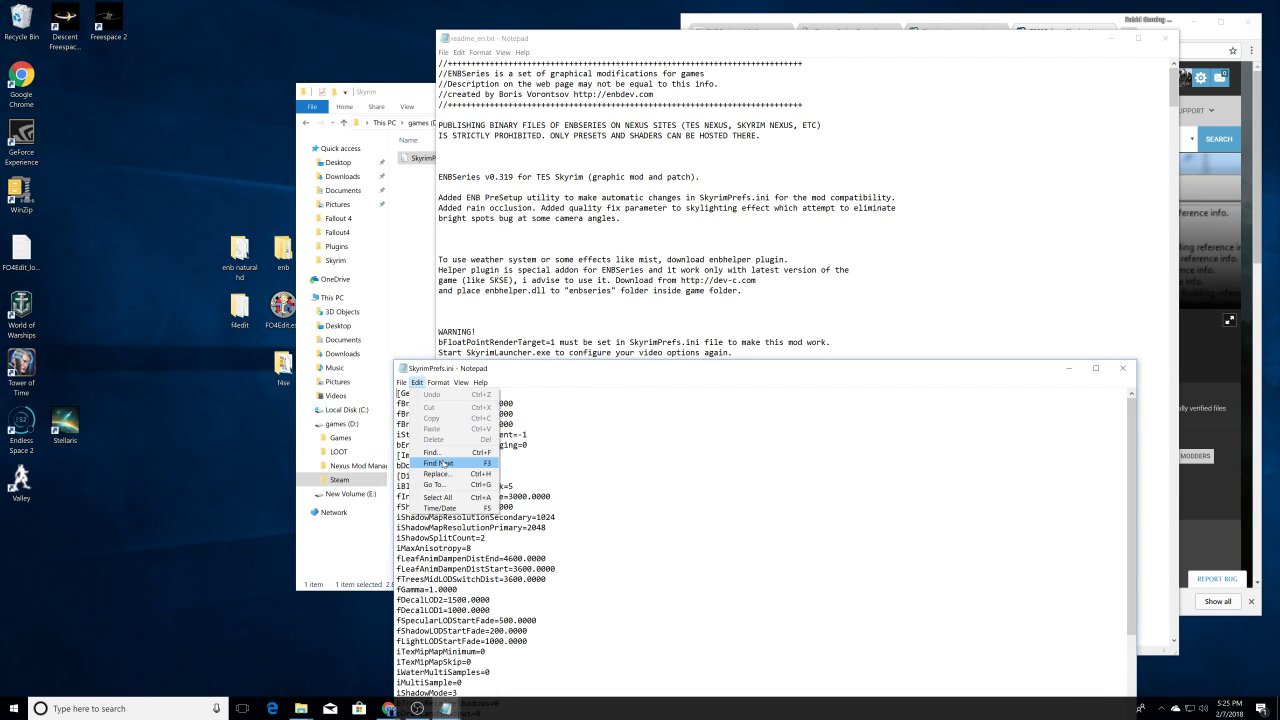
click(432, 452)
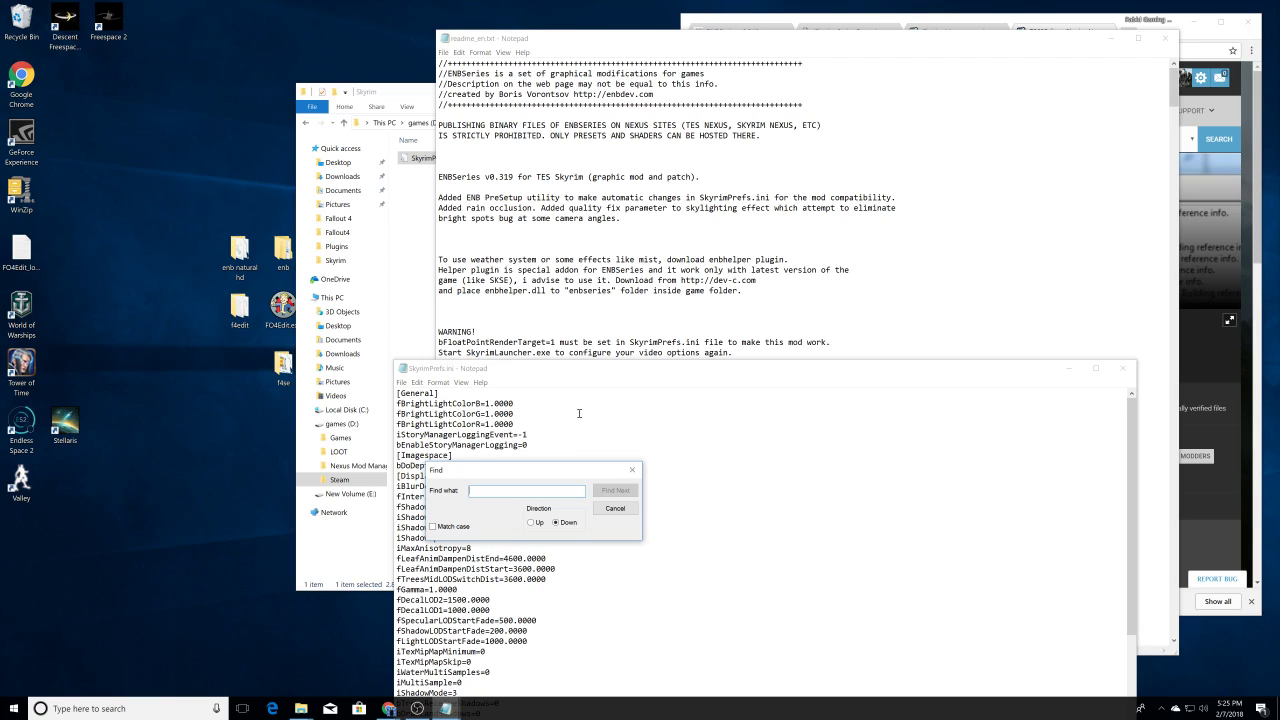
text(bfloat)
click(614, 493)
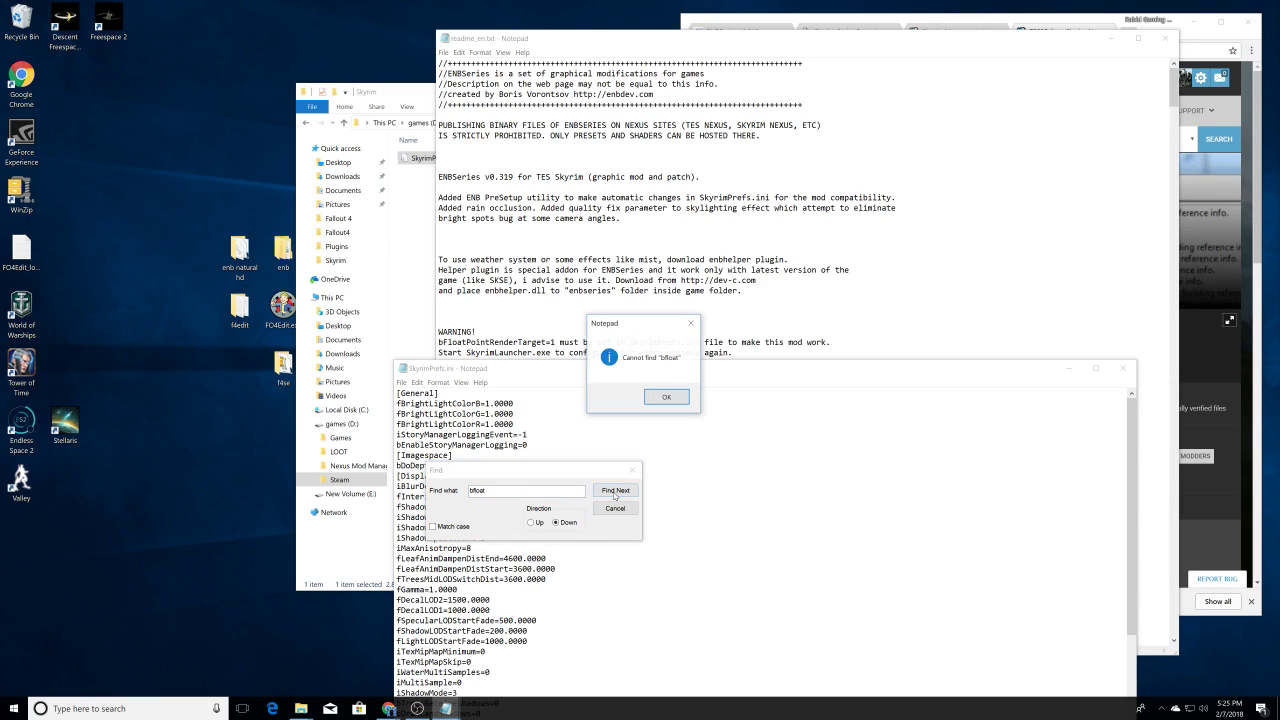
click(665, 397)
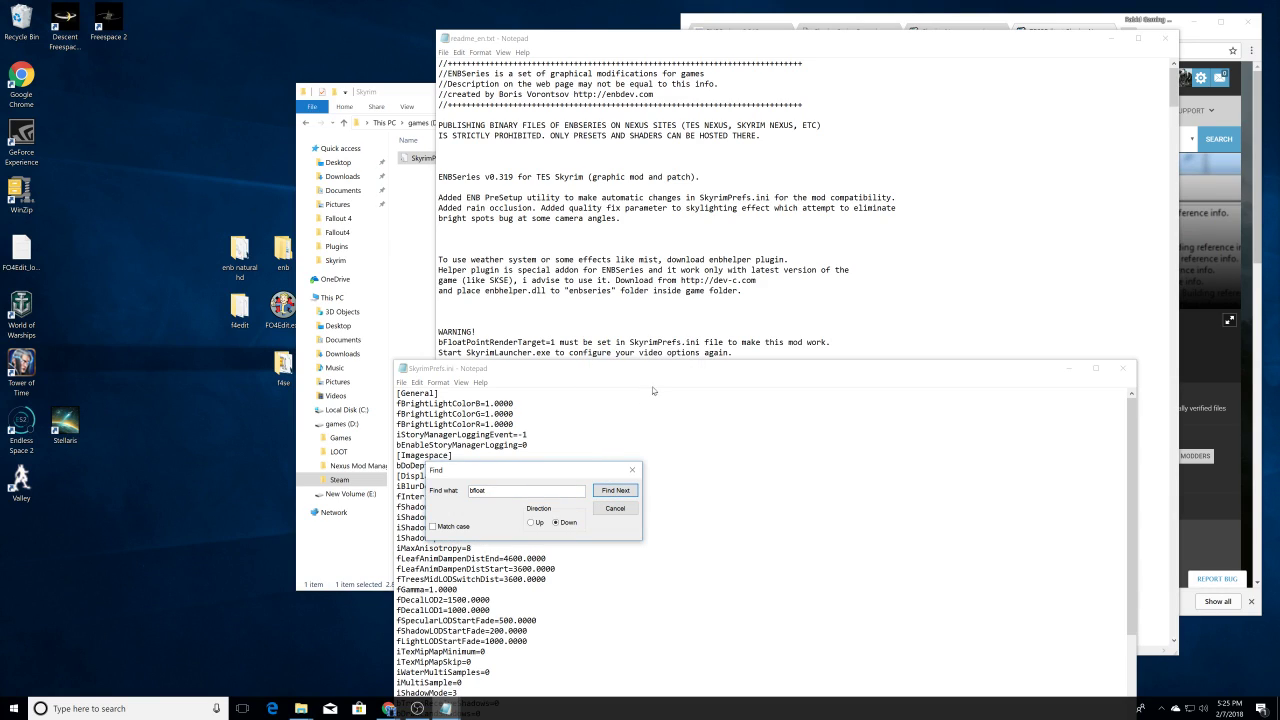
click(664, 376)
drag(714, 376, 753, 362)
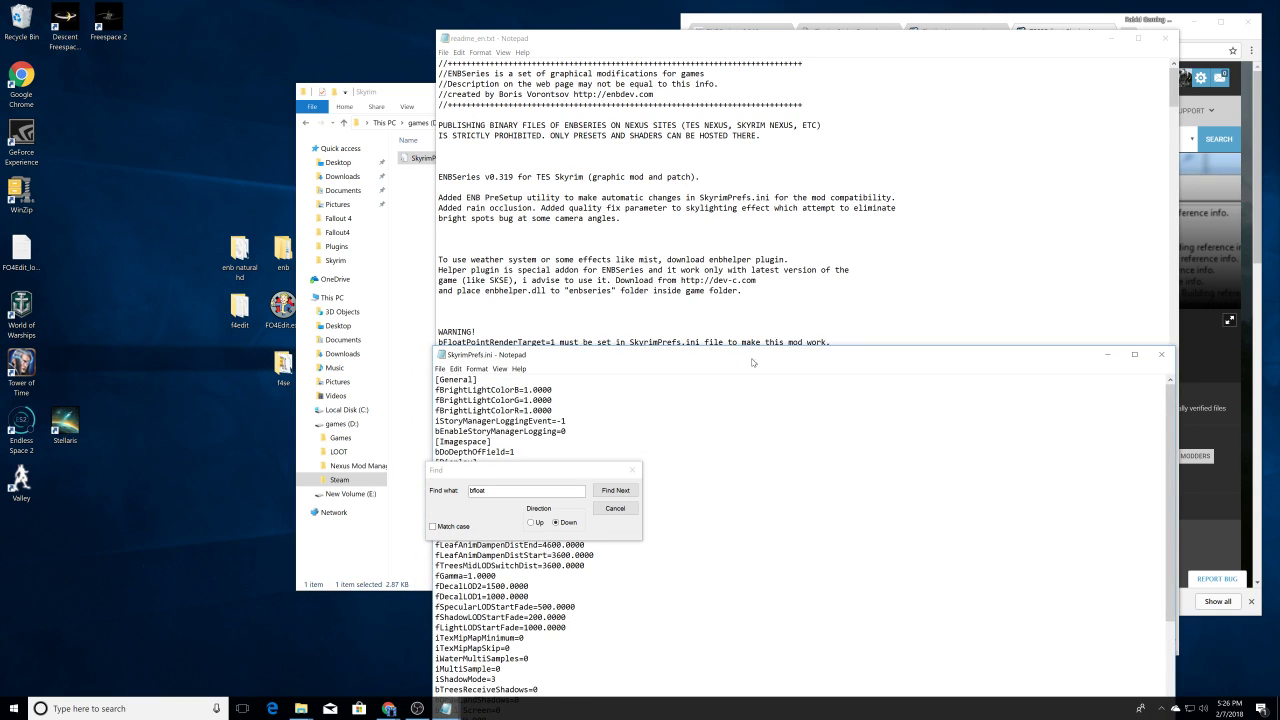
drag(516, 471, 697, 354)
key(Return)
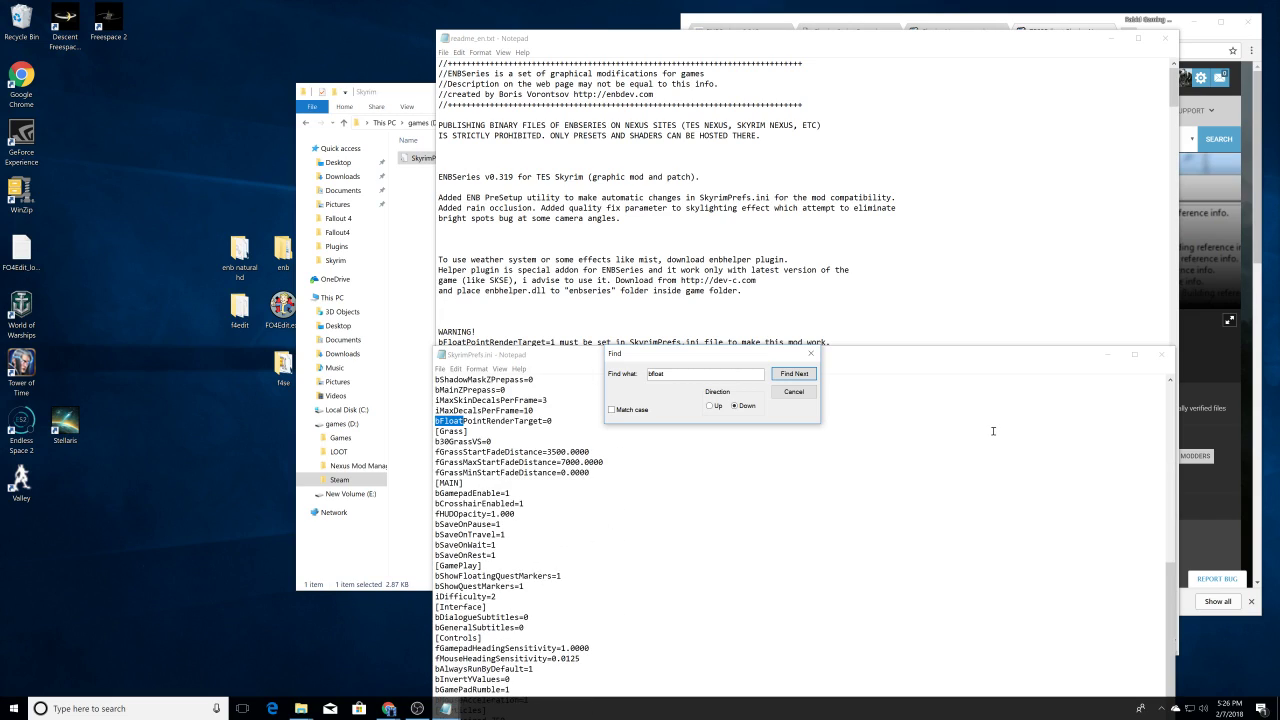
Step: Set bFloatPointRenderTarget to 1 in SkyrimPrefs.ini, close the search, and save and close the file
click(555, 422)
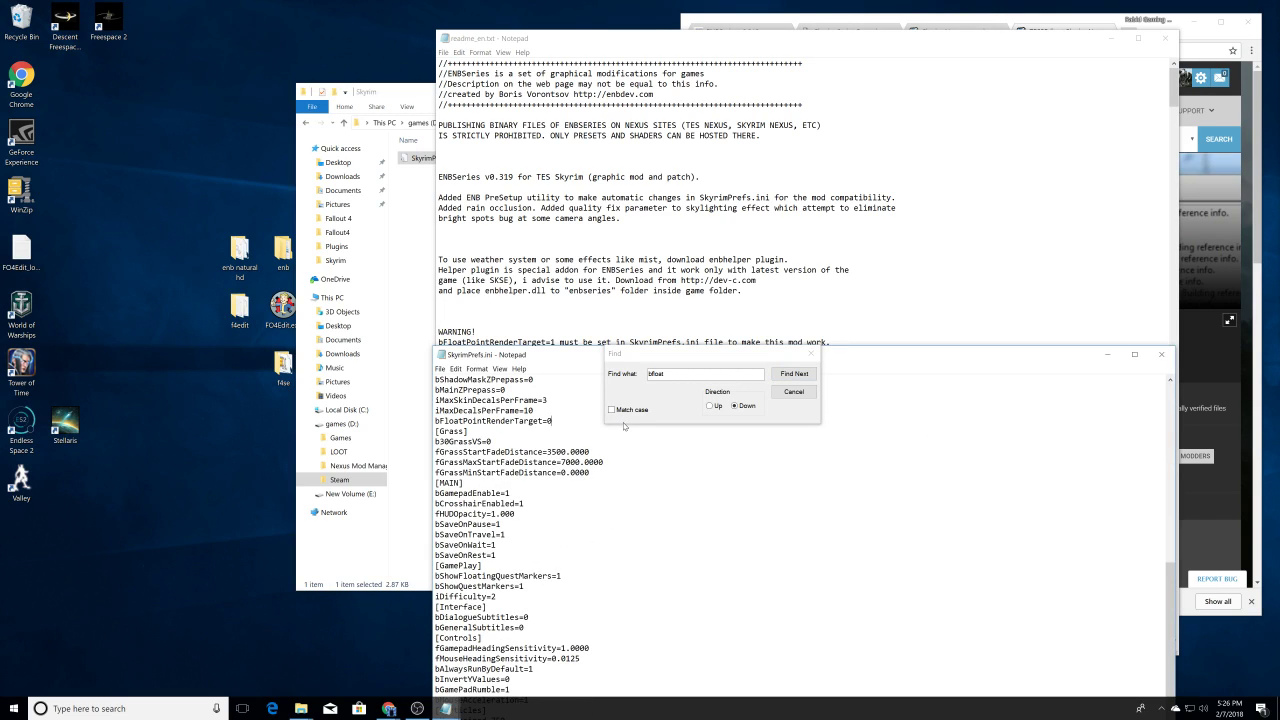
text(1)
click(810, 353)
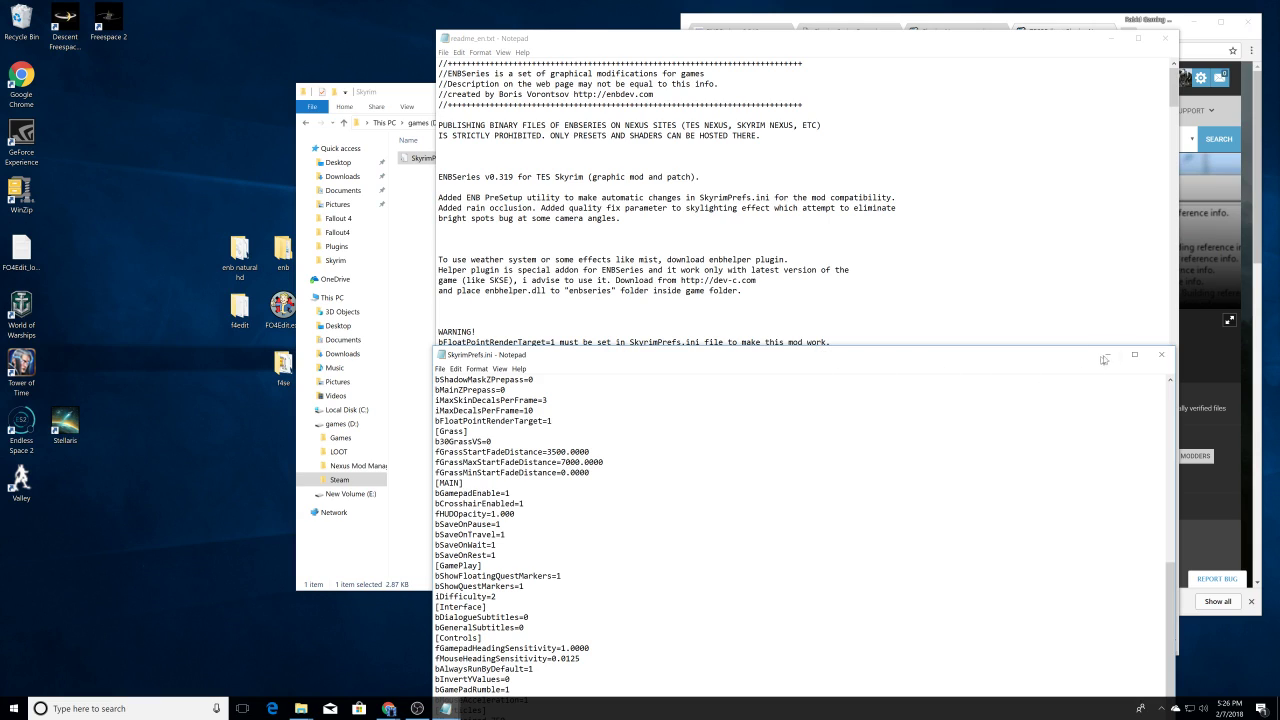
click(1160, 356)
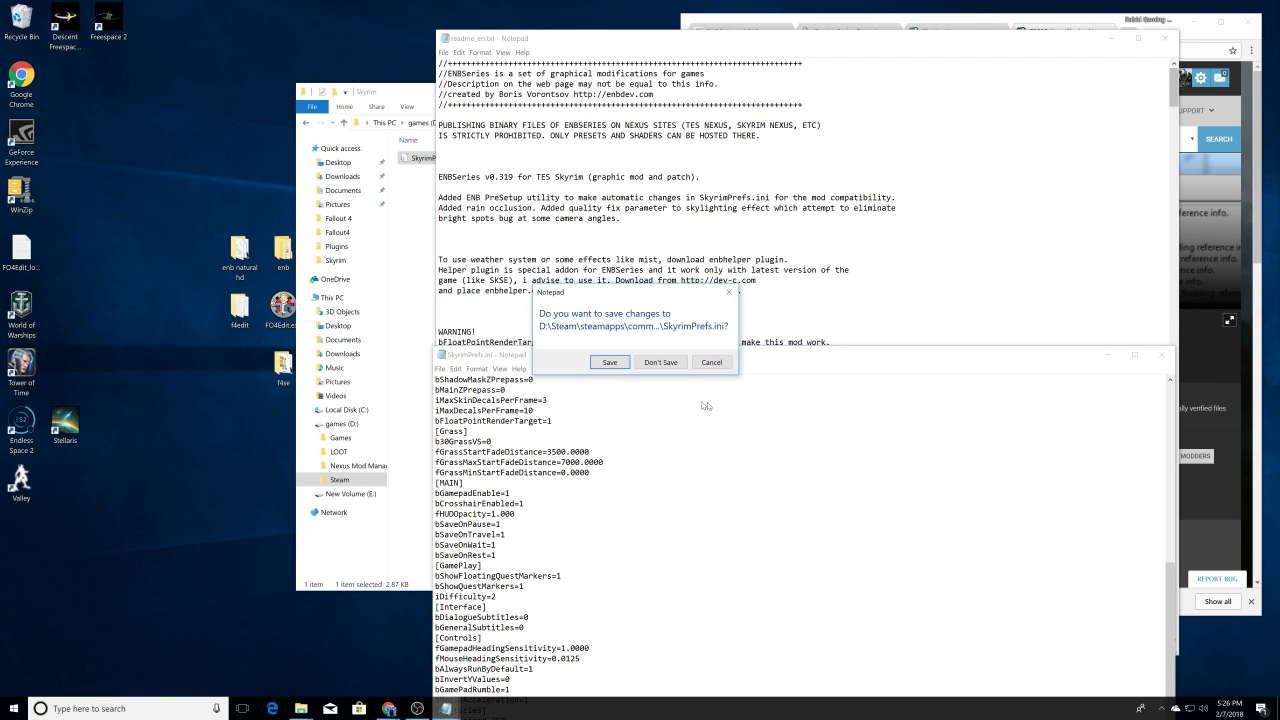
click(608, 362)
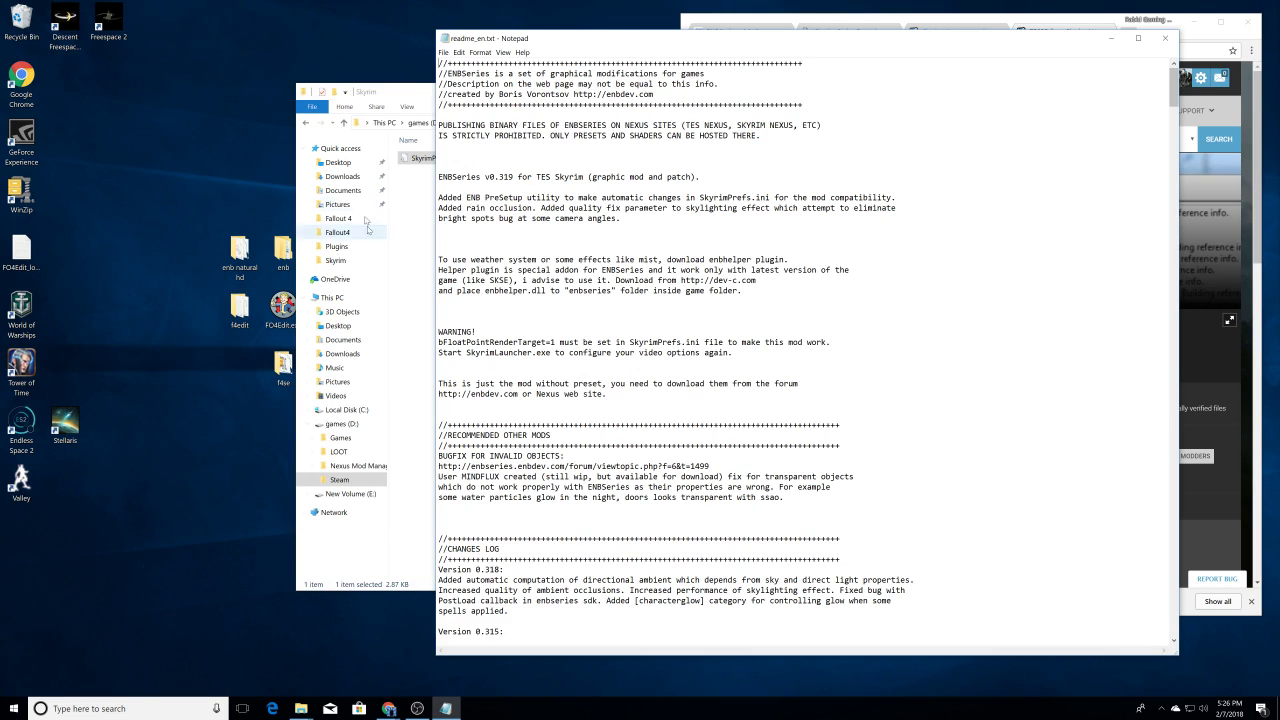
Step: Open the other SkyrimPrefs.ini, located in the Documents\My Games\Skyrim folder
click(384, 128)
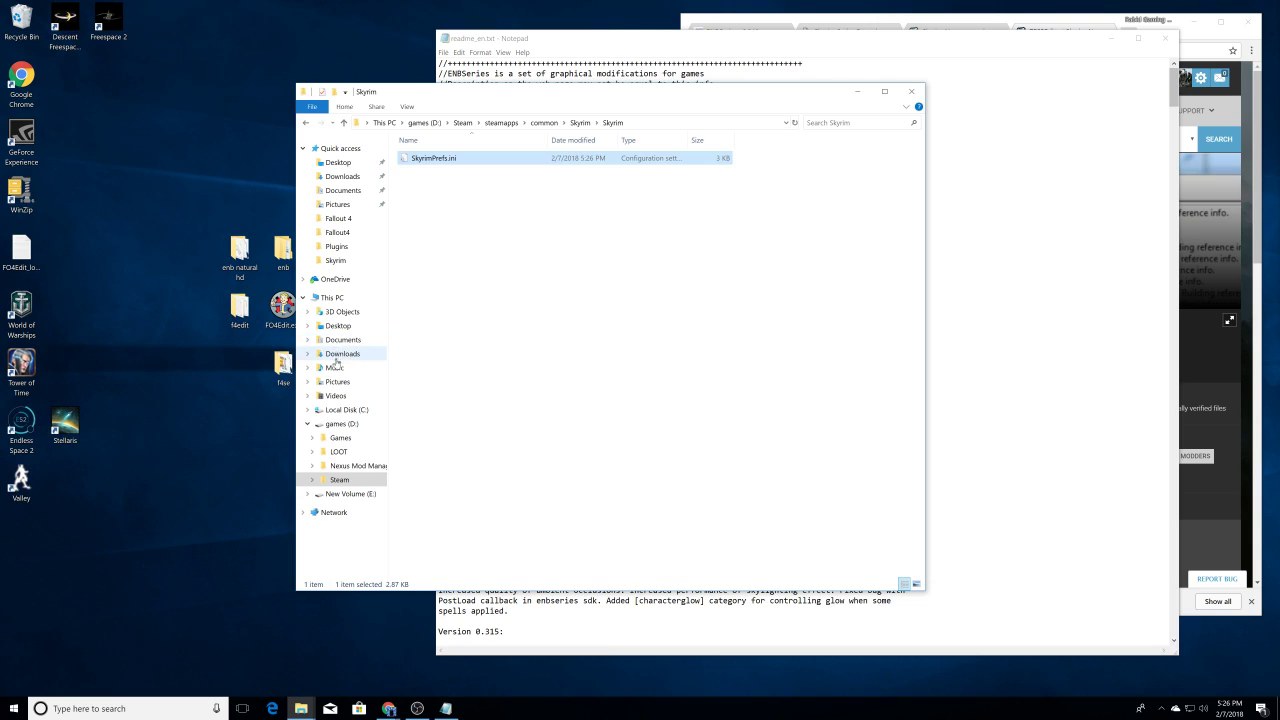
click(341, 340)
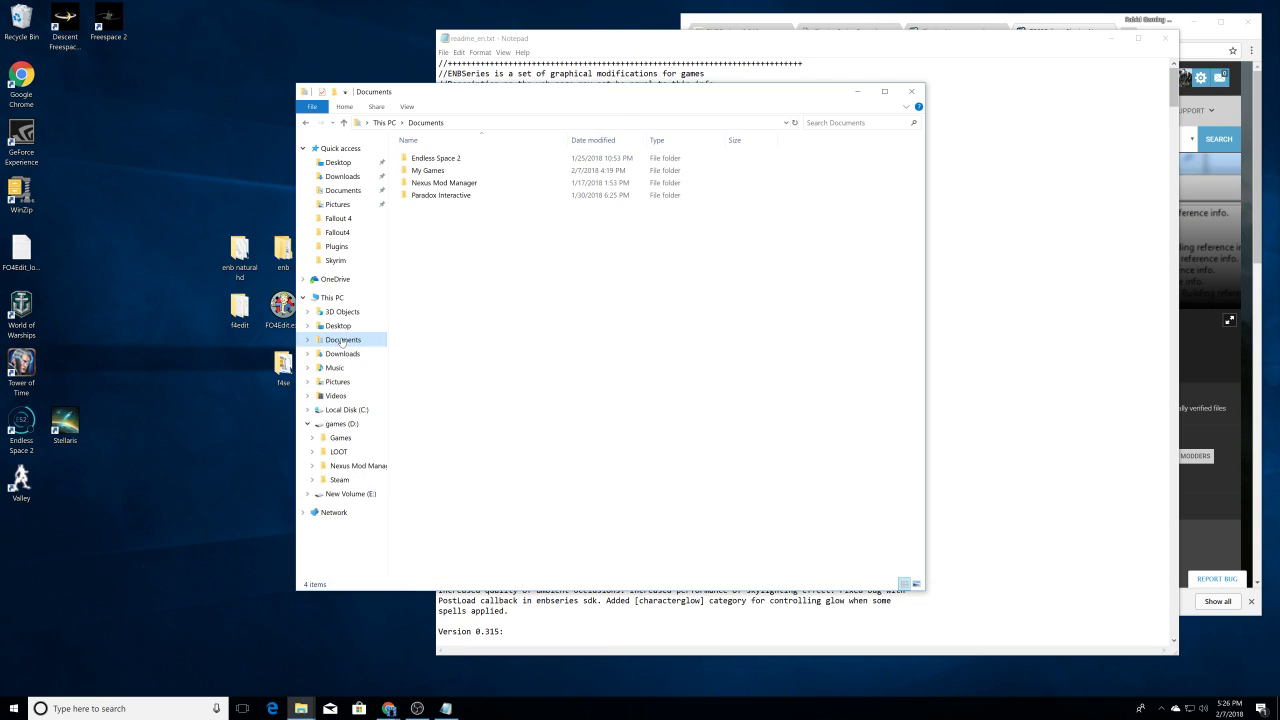
double_click(433, 170)
double_click(433, 172)
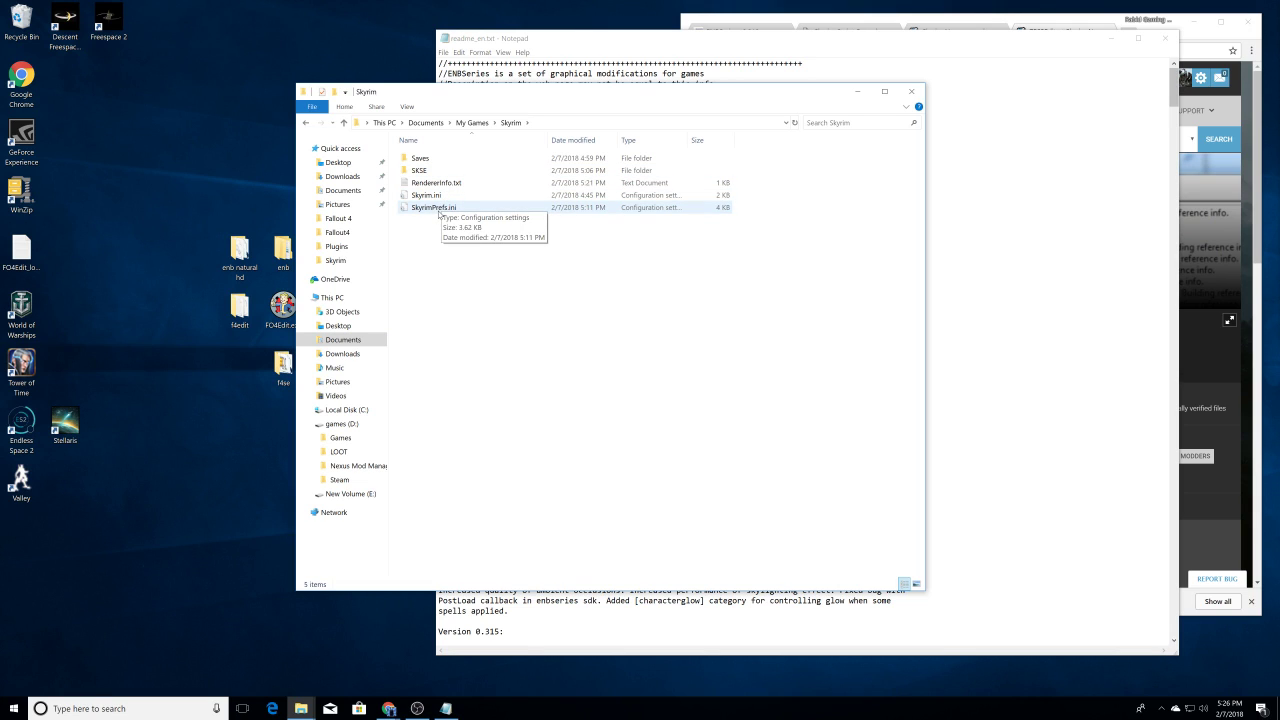
double_click(436, 207)
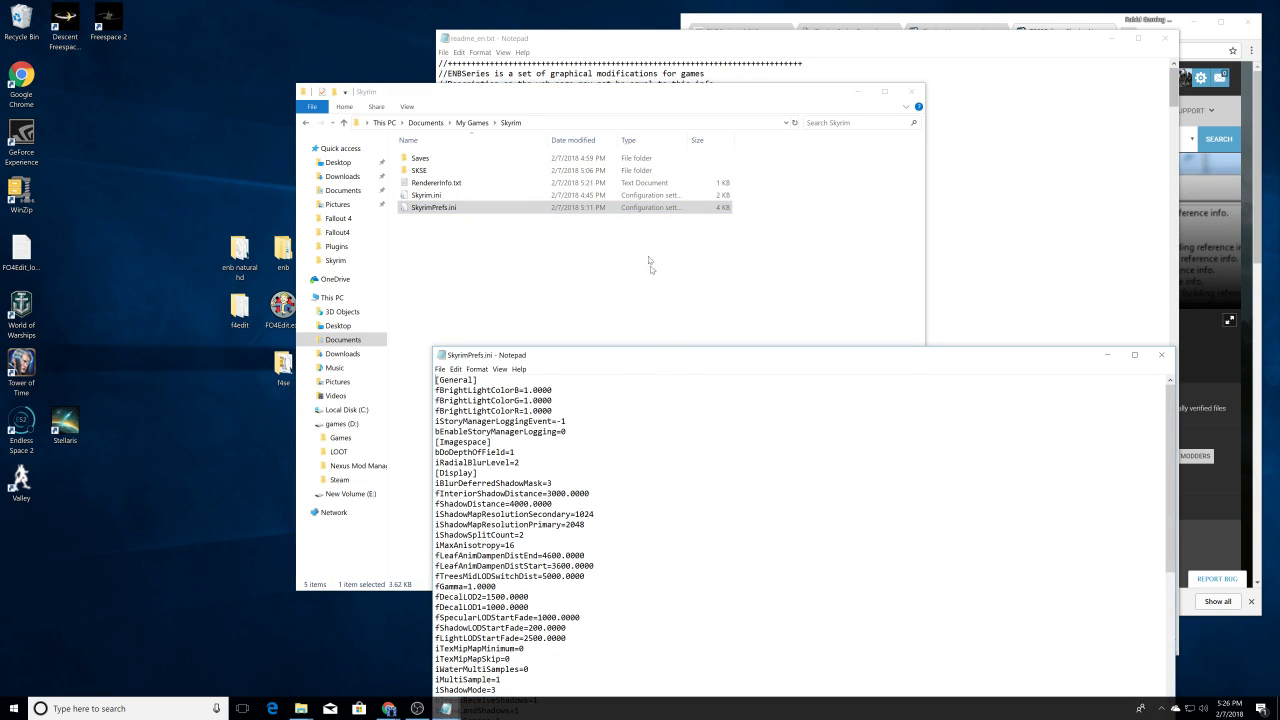
Step: Search the Documents copy of SkyrimPrefs.ini for "bfloat" to check the bFloatPointRenderTarget value, and close the file
drag(719, 358, 665, 135)
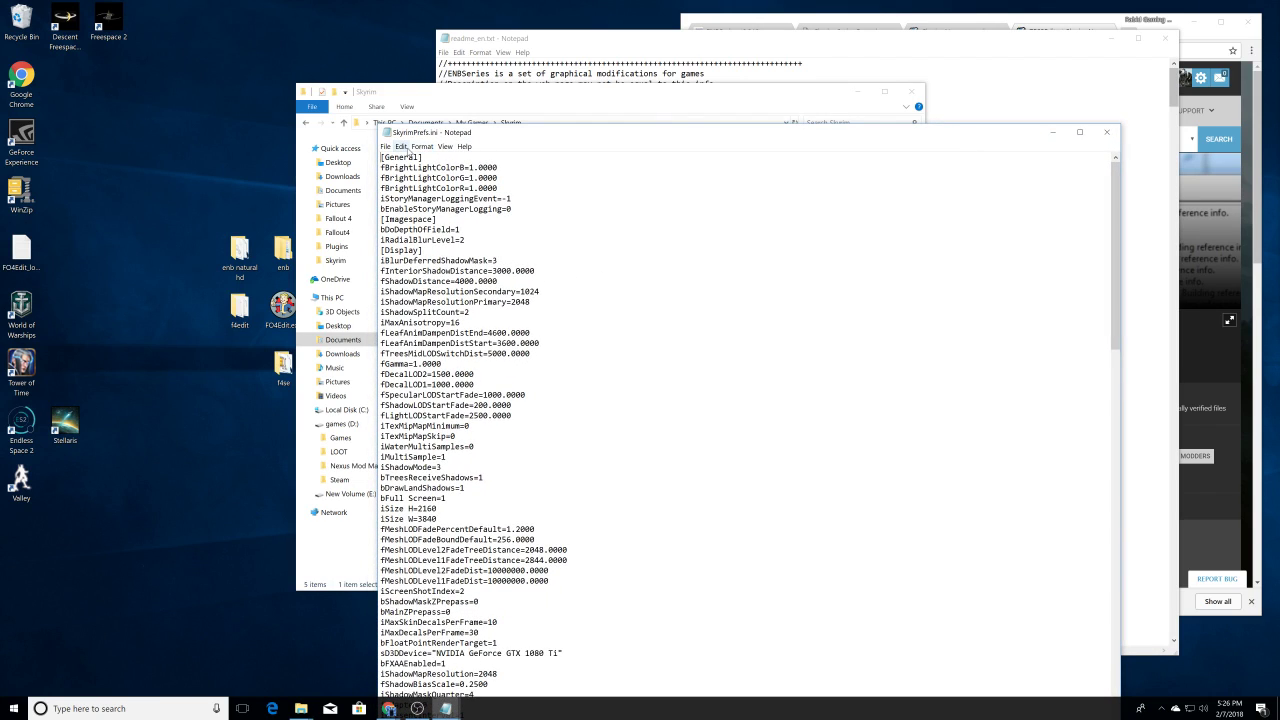
click(400, 146)
click(418, 216)
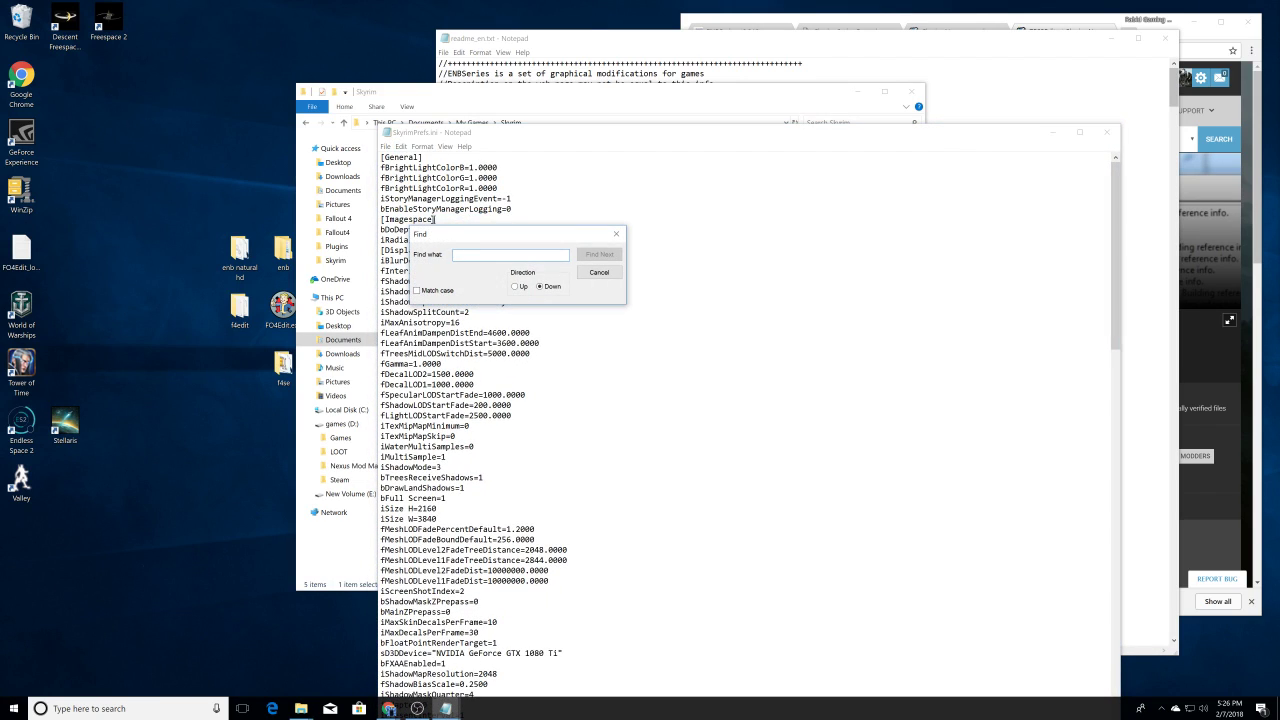
text(bfloat)
click(584, 254)
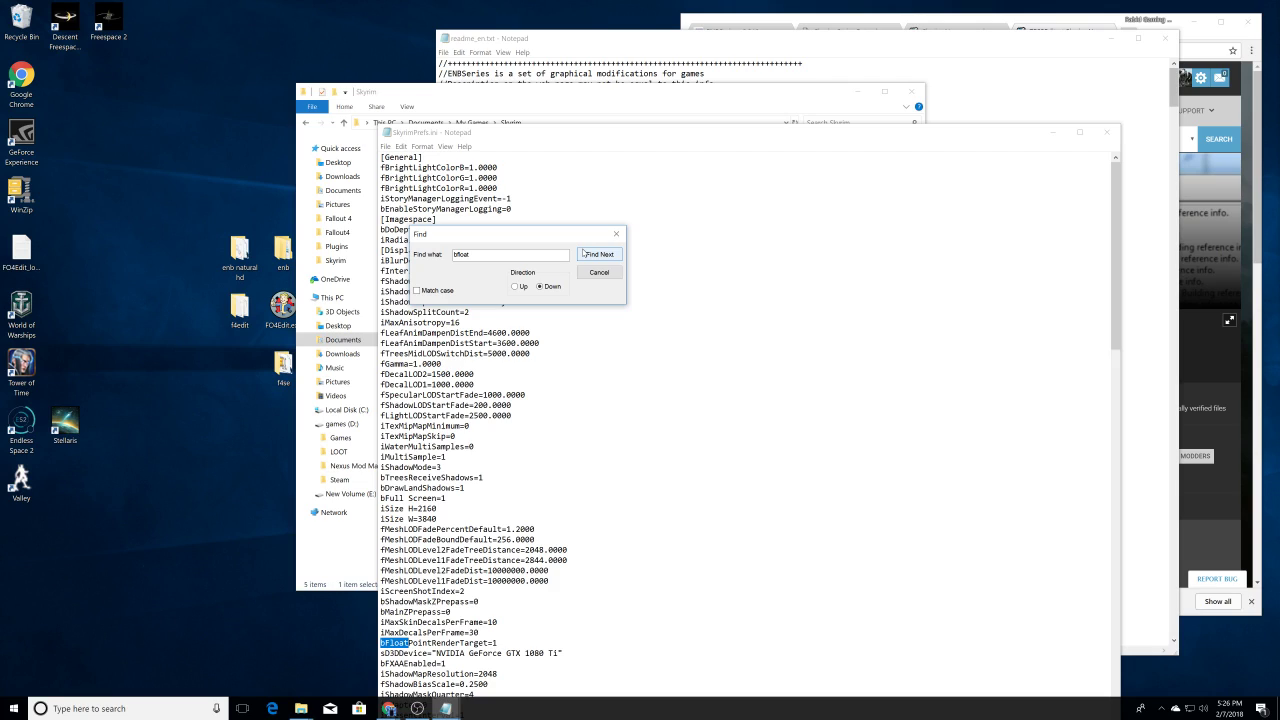
click(616, 234)
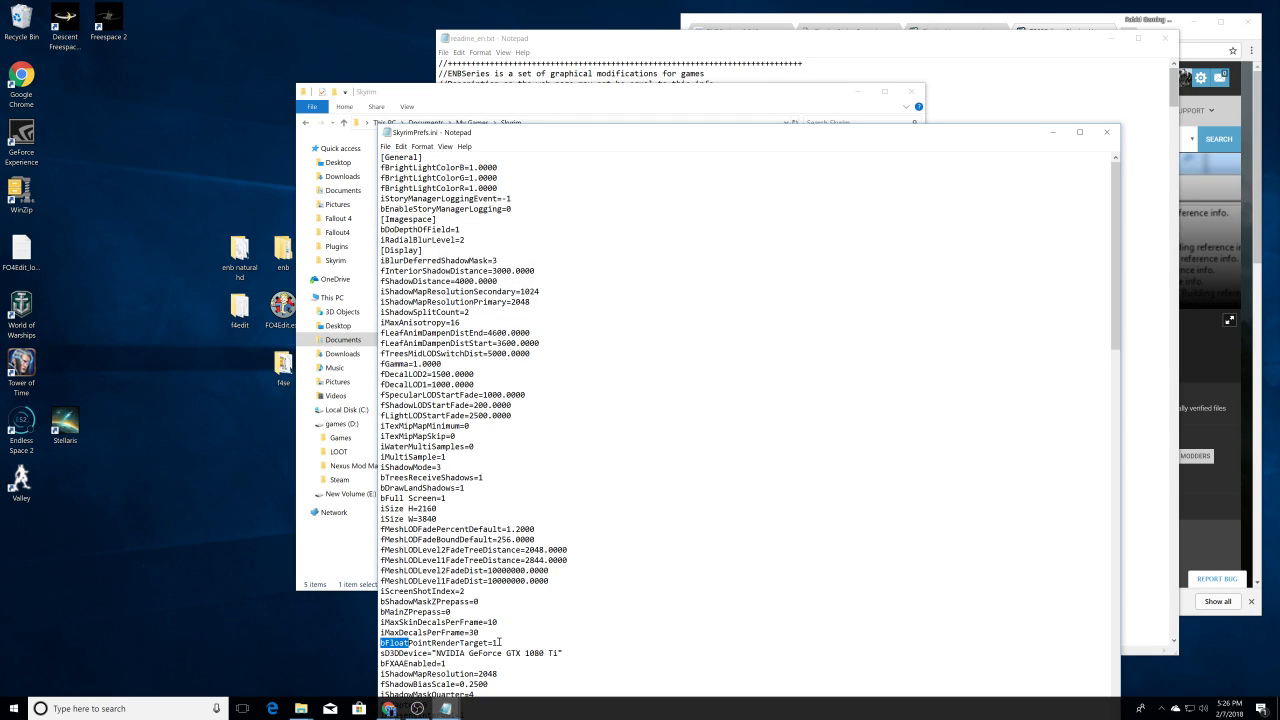
click(1106, 132)
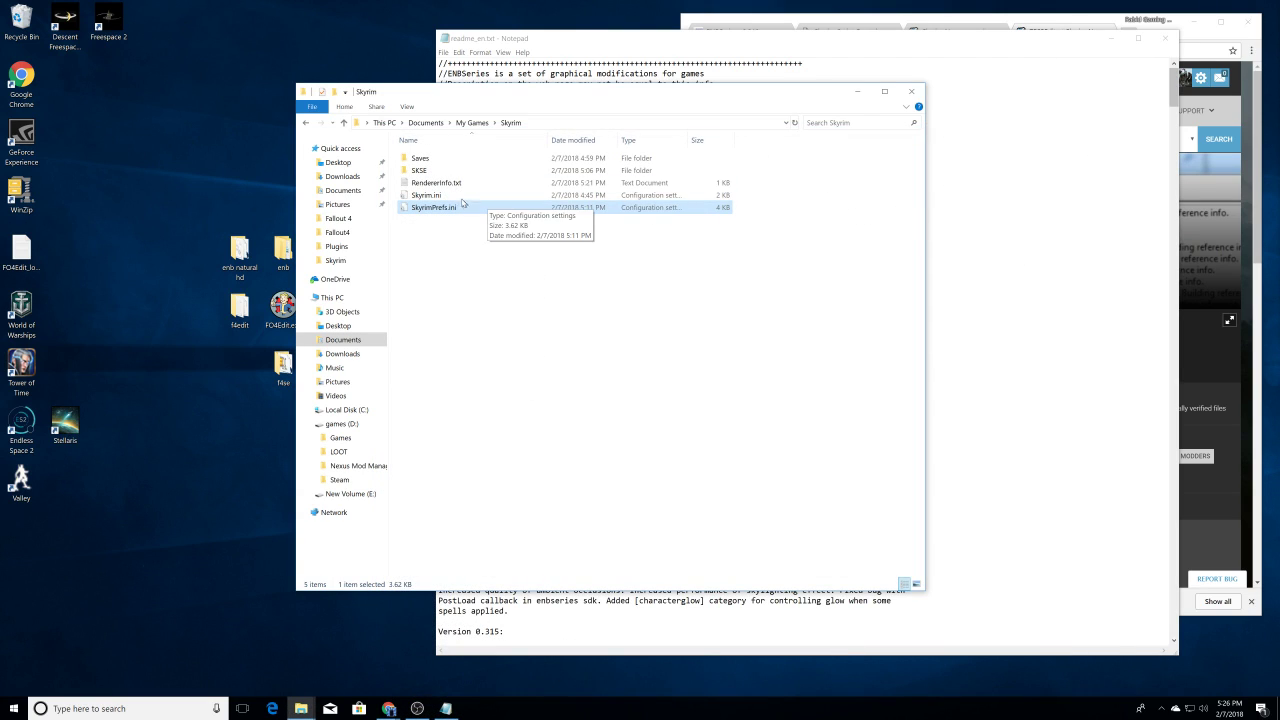
Step: View Skyrim.ini from the same folder, and close it along with the Documents Skyrim folder window and the ENBSeries readme
double_click(438, 195)
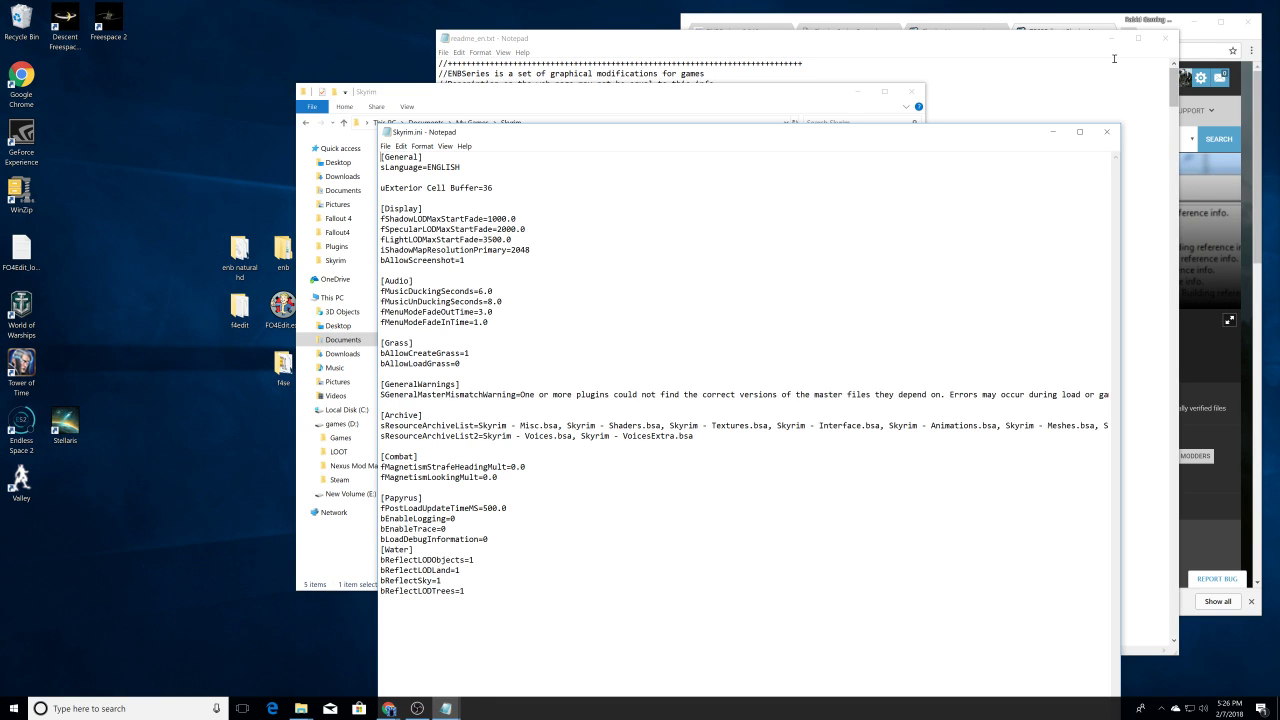
click(1106, 132)
click(914, 91)
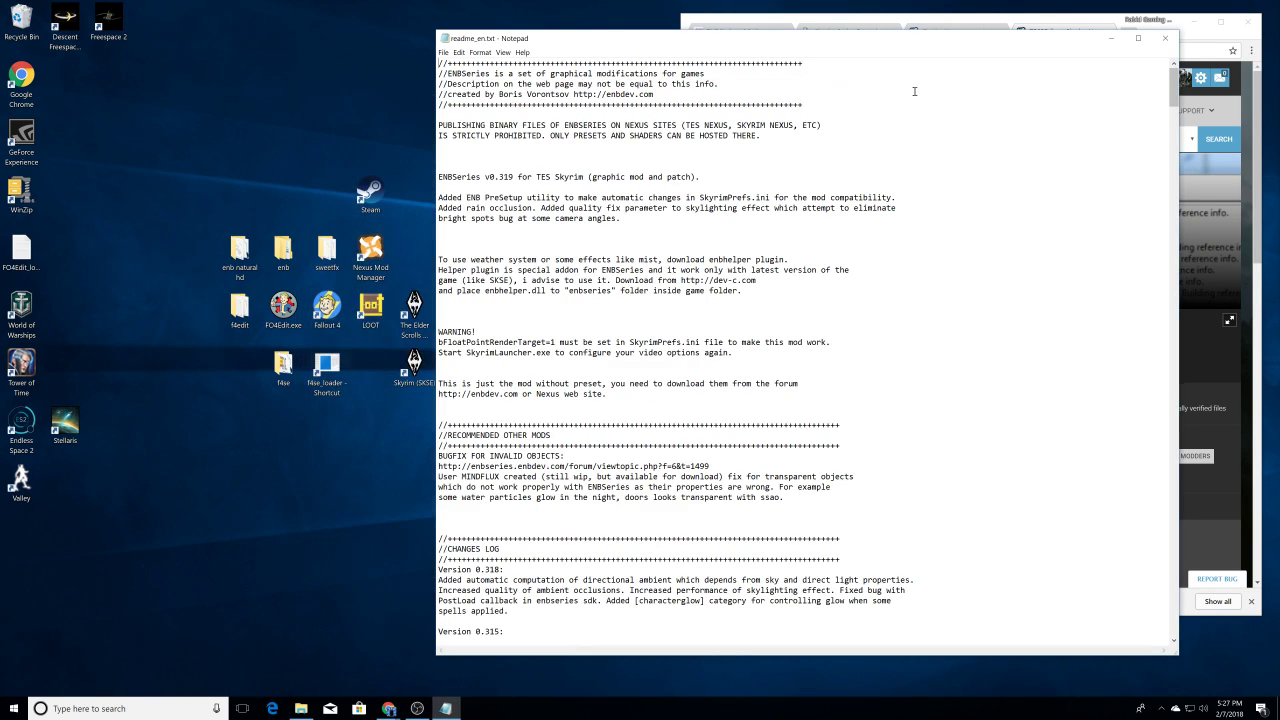
click(1165, 38)
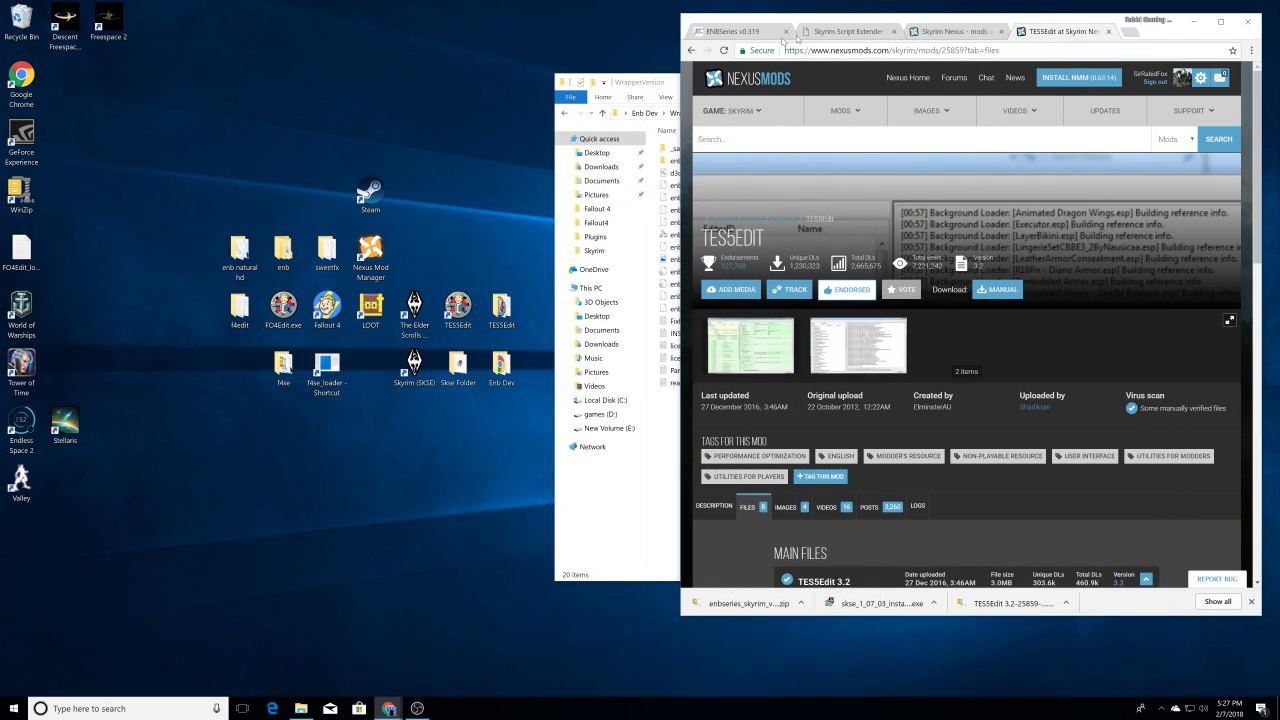
Step: Search Google for "skyrim archive invalidation" in a new Chrome tab
click(1131, 31)
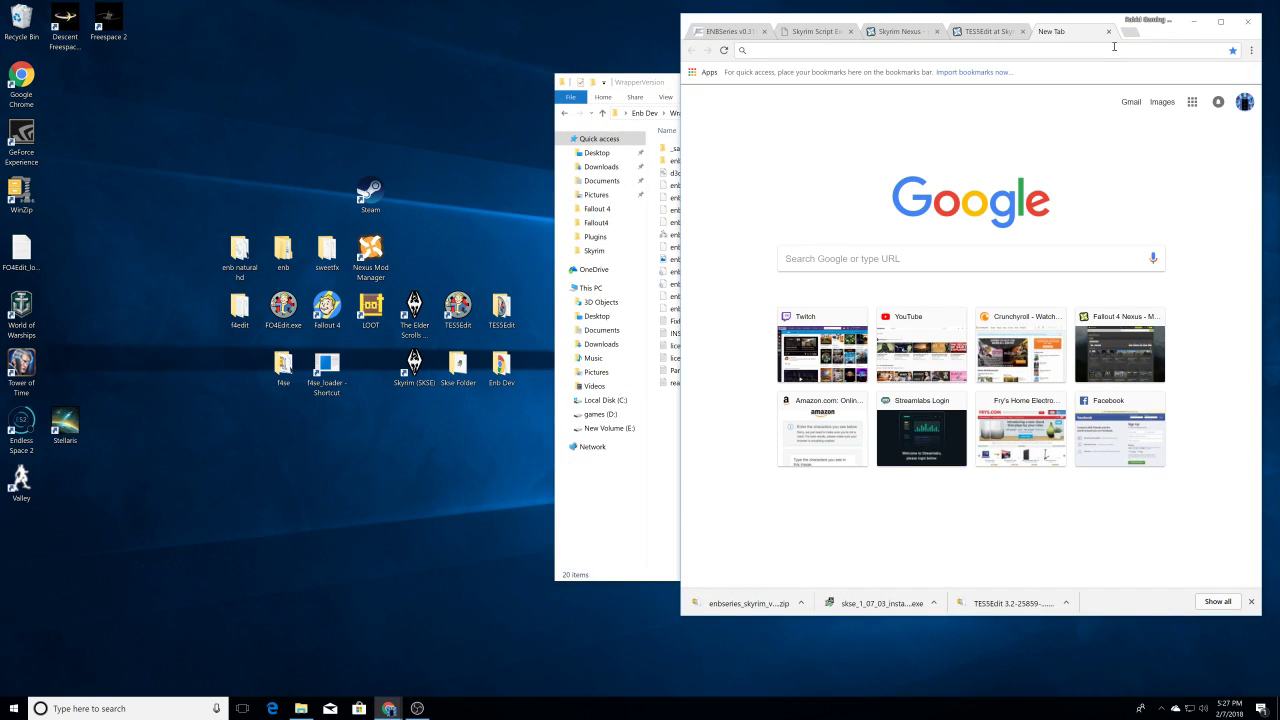
text(skyrim)
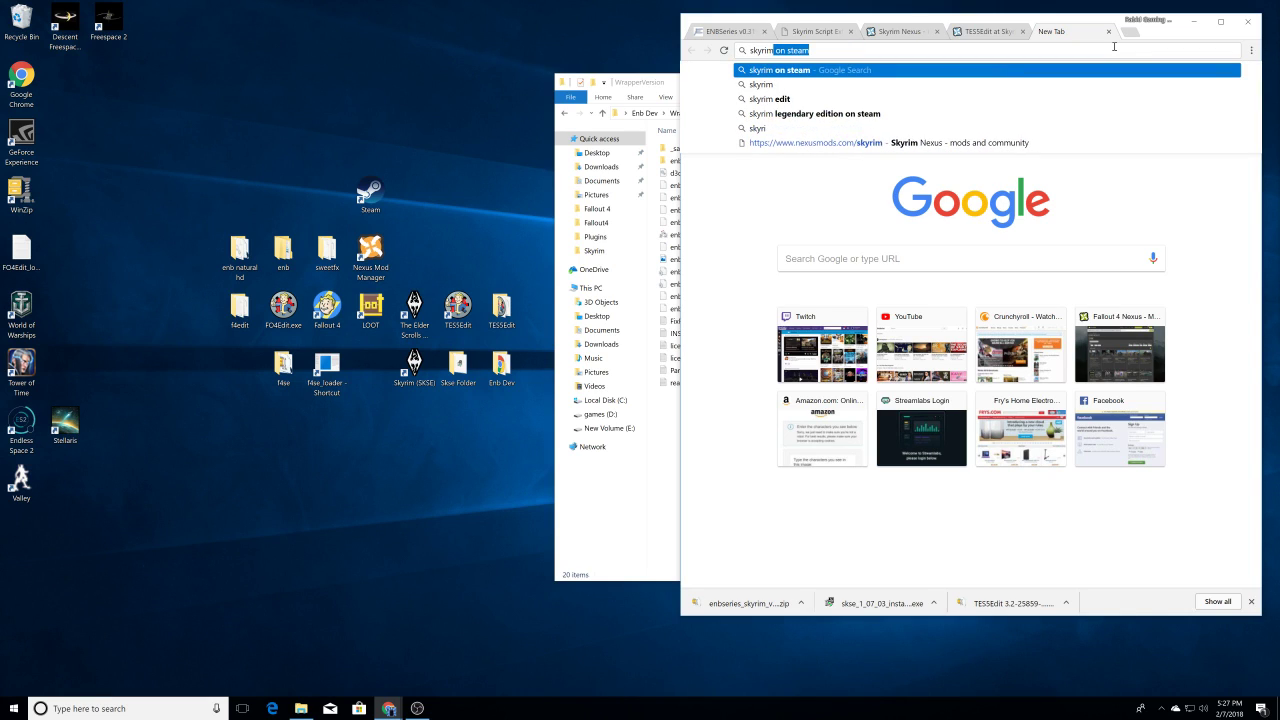
text( ar)
text(ch)
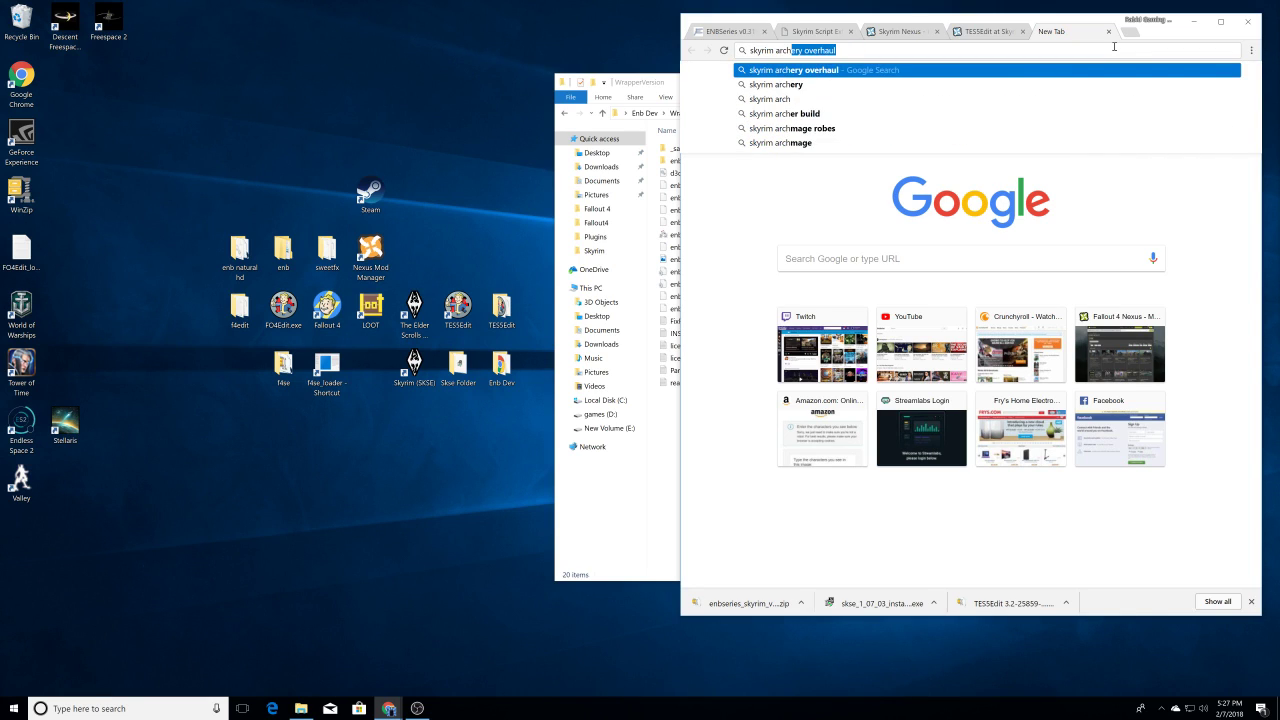
text(ive inval)
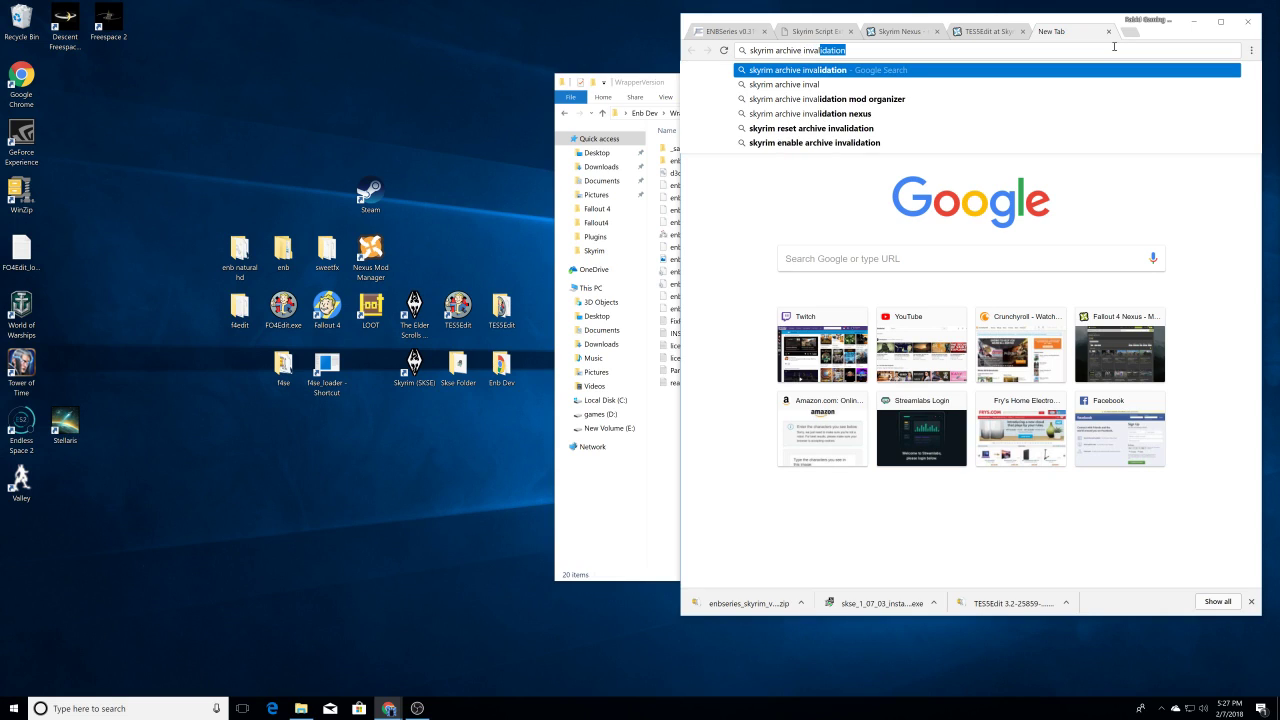
key(Return)
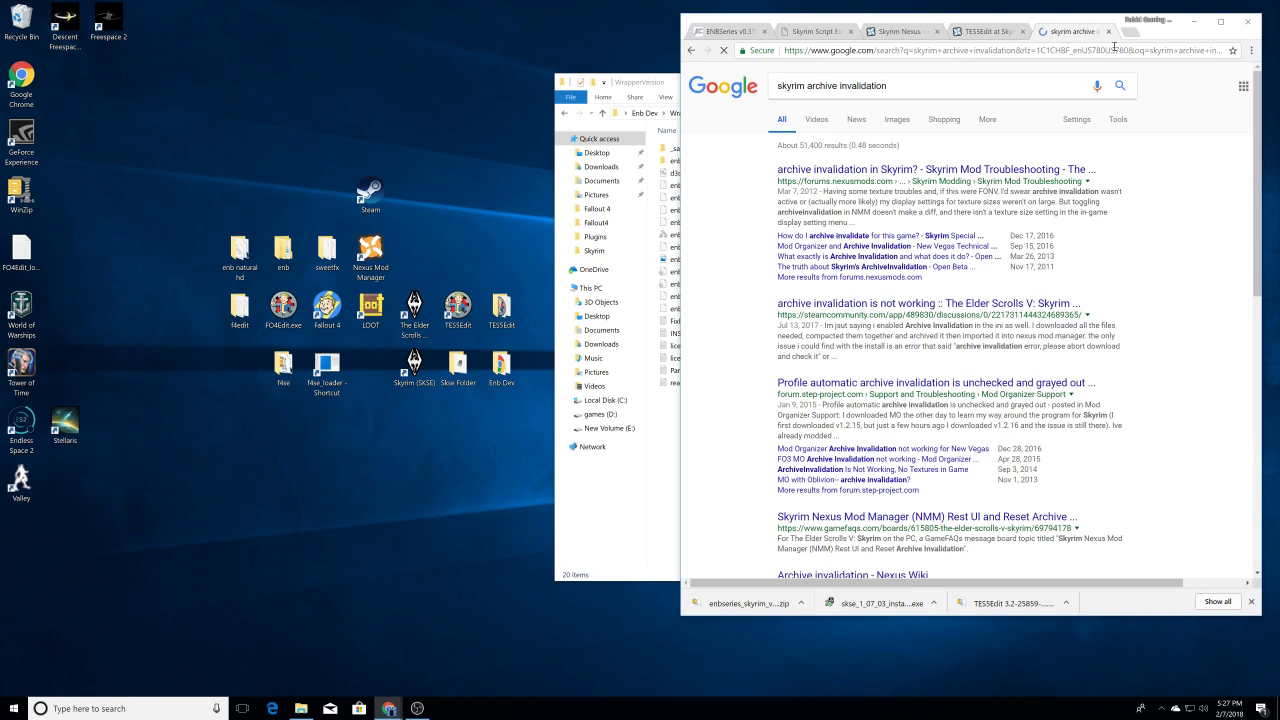
Step: Open the Nexus Forums thread "archive invalidation in Skyrim?" and read its replies about resetting archive invalidation
click(975, 170)
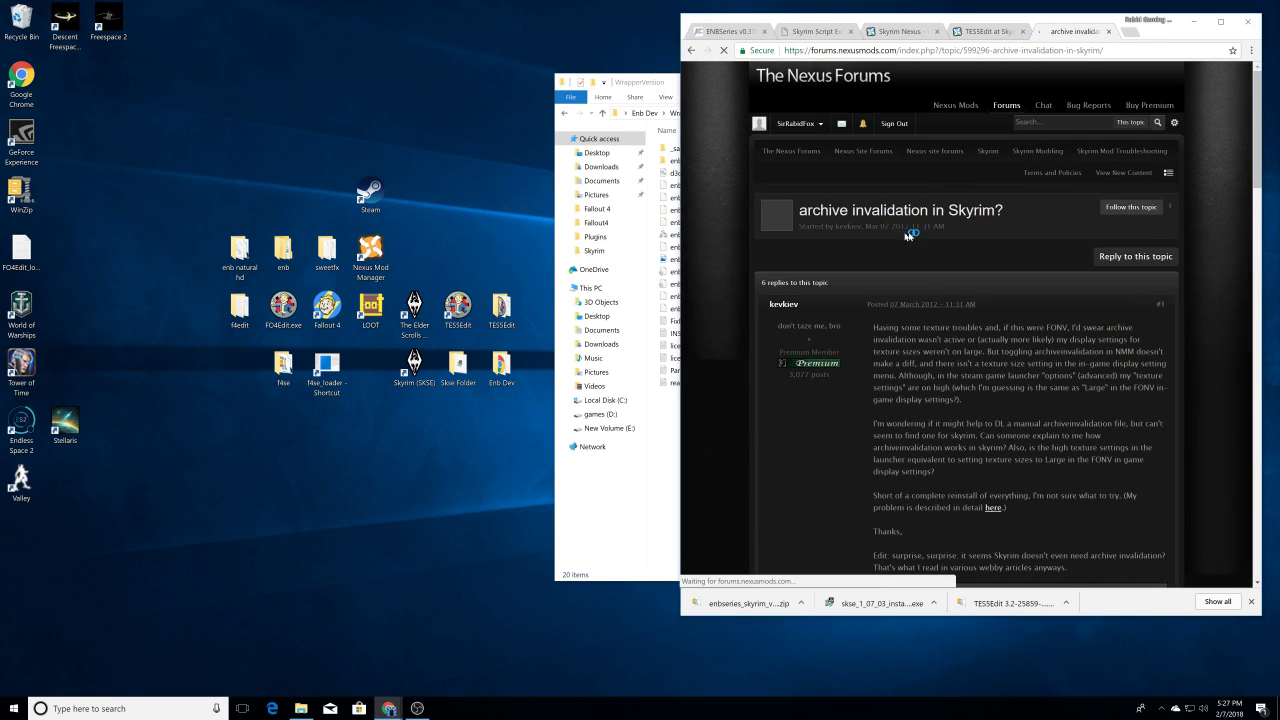
scroll(1018, 410, down, 2)
scroll(1020, 408, down, 3)
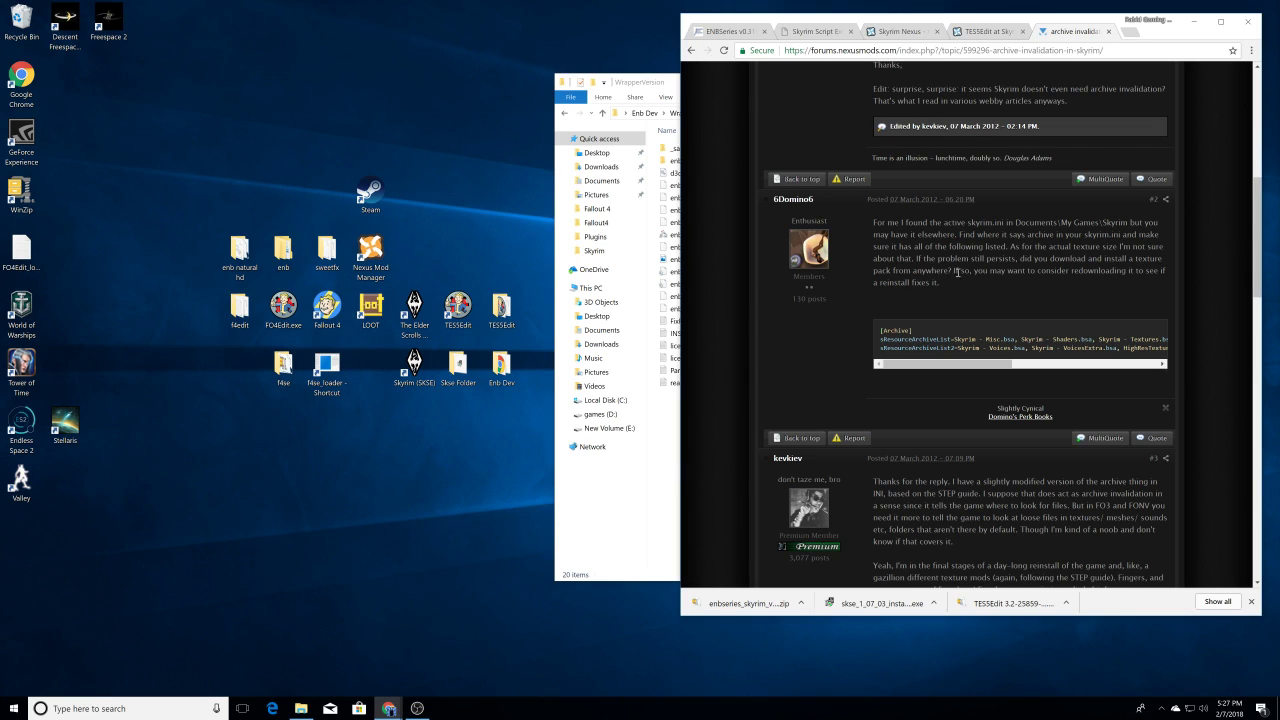
scroll(815, 335, down, 6)
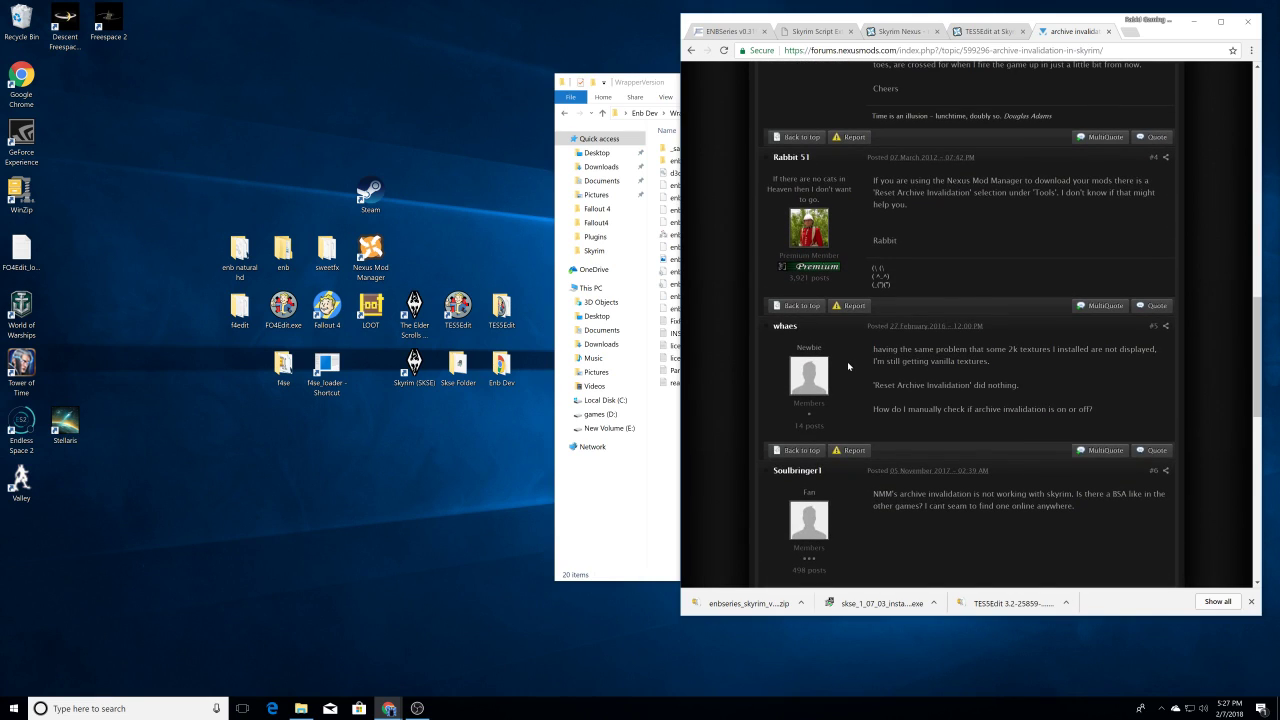
scroll(847, 361, down, 2)
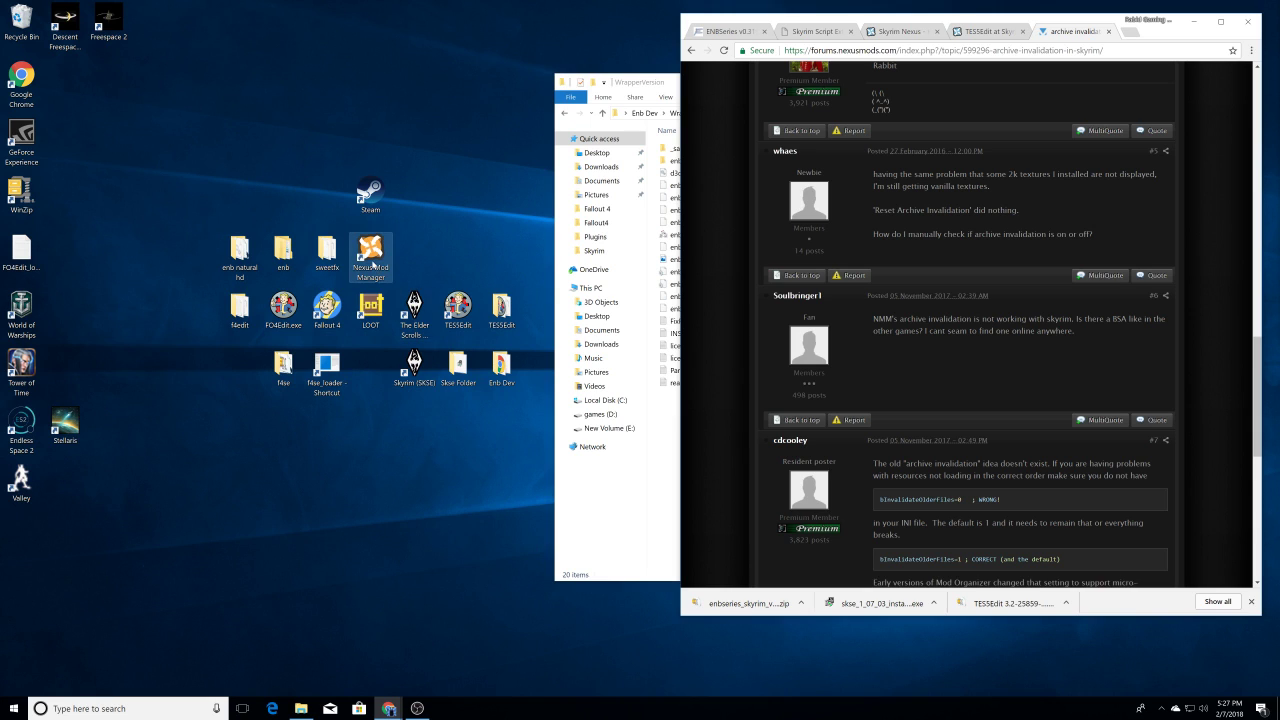
Step: Launch Nexus Mod Manager, rescan the installed games, confirm the Fallout 4 and Skyrim locations, and stop the search
double_click(371, 258)
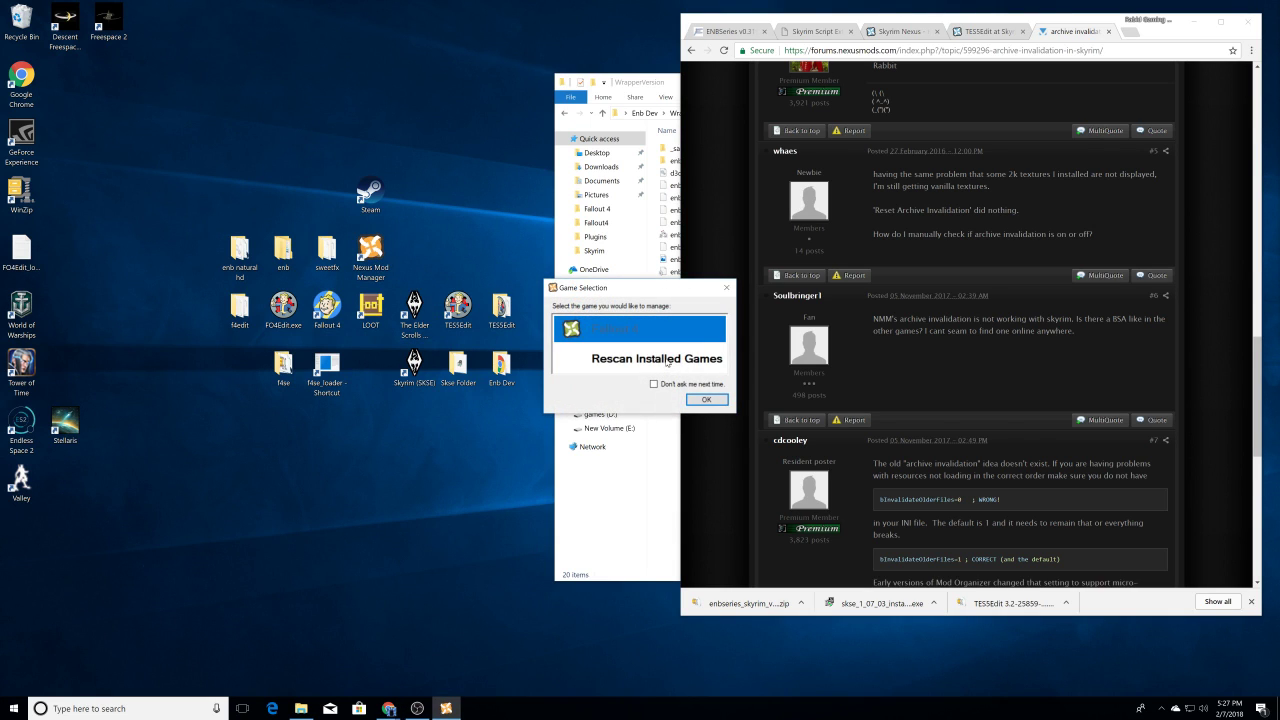
click(705, 398)
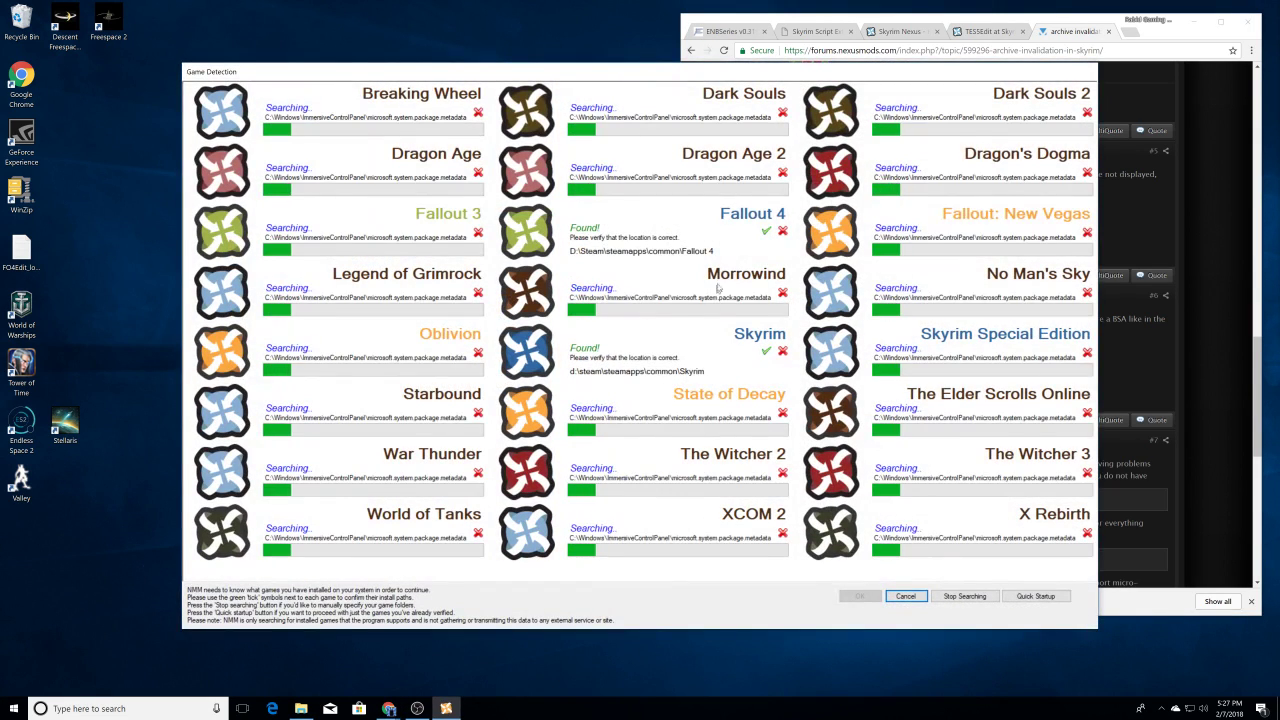
click(766, 231)
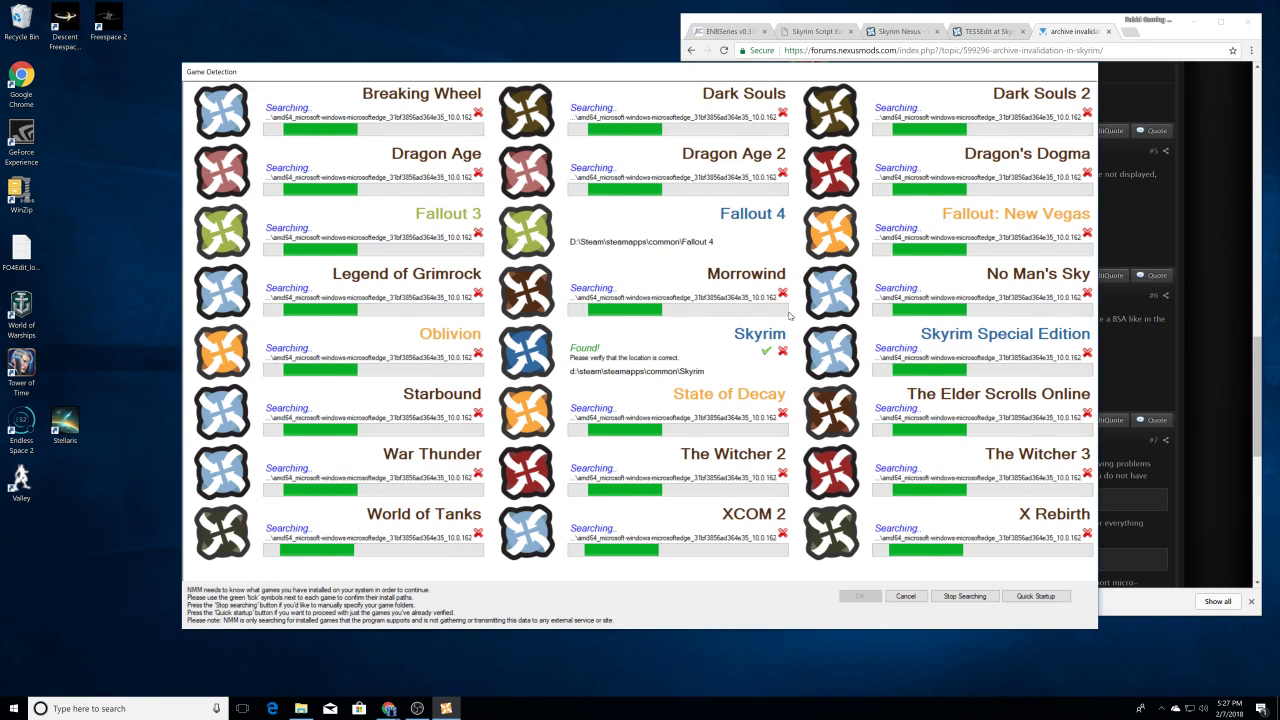
click(764, 350)
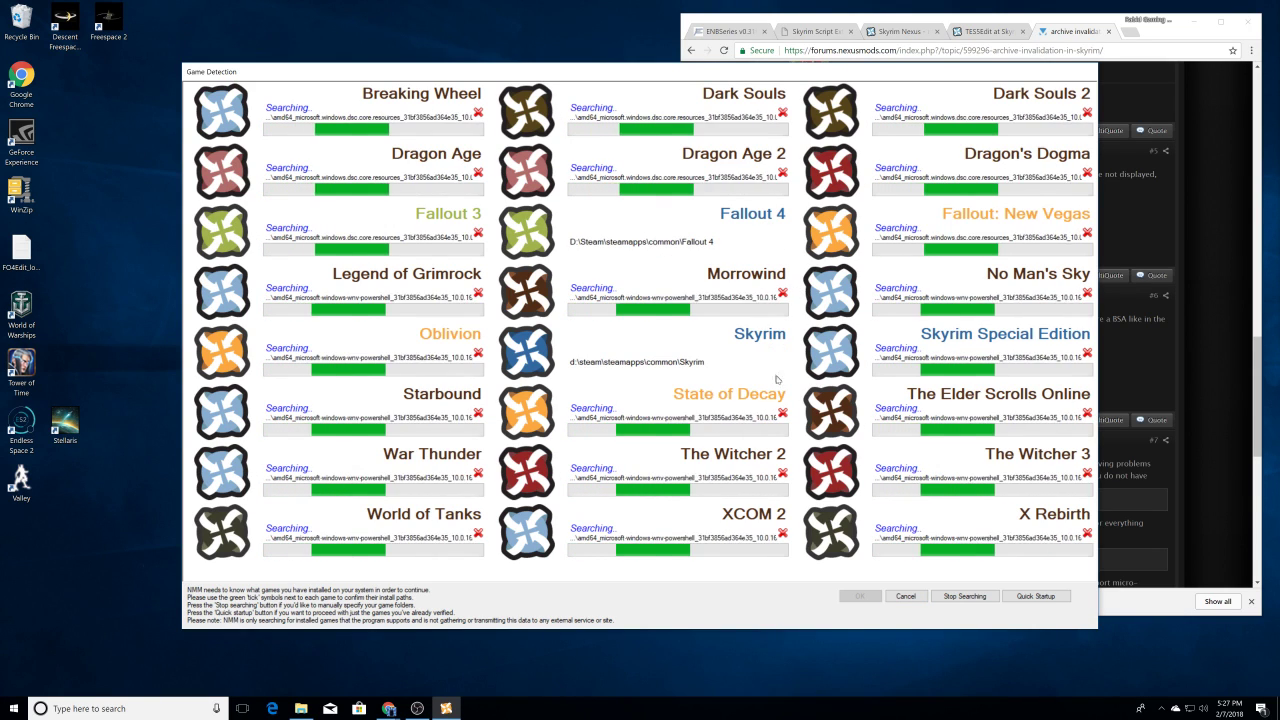
click(946, 600)
click(858, 597)
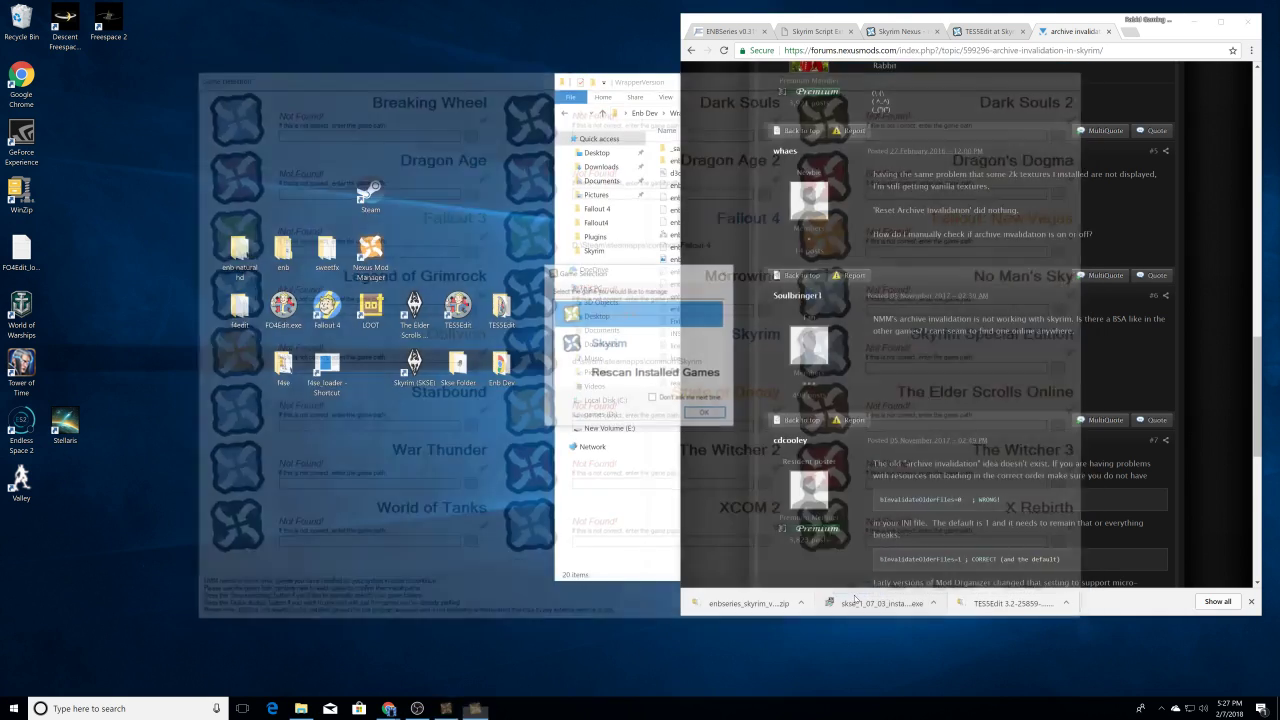
Step: Choose Skyrim as the managed game, finish its setup with the default mod folders, and accept the Nexus mod categories
click(600, 343)
click(706, 414)
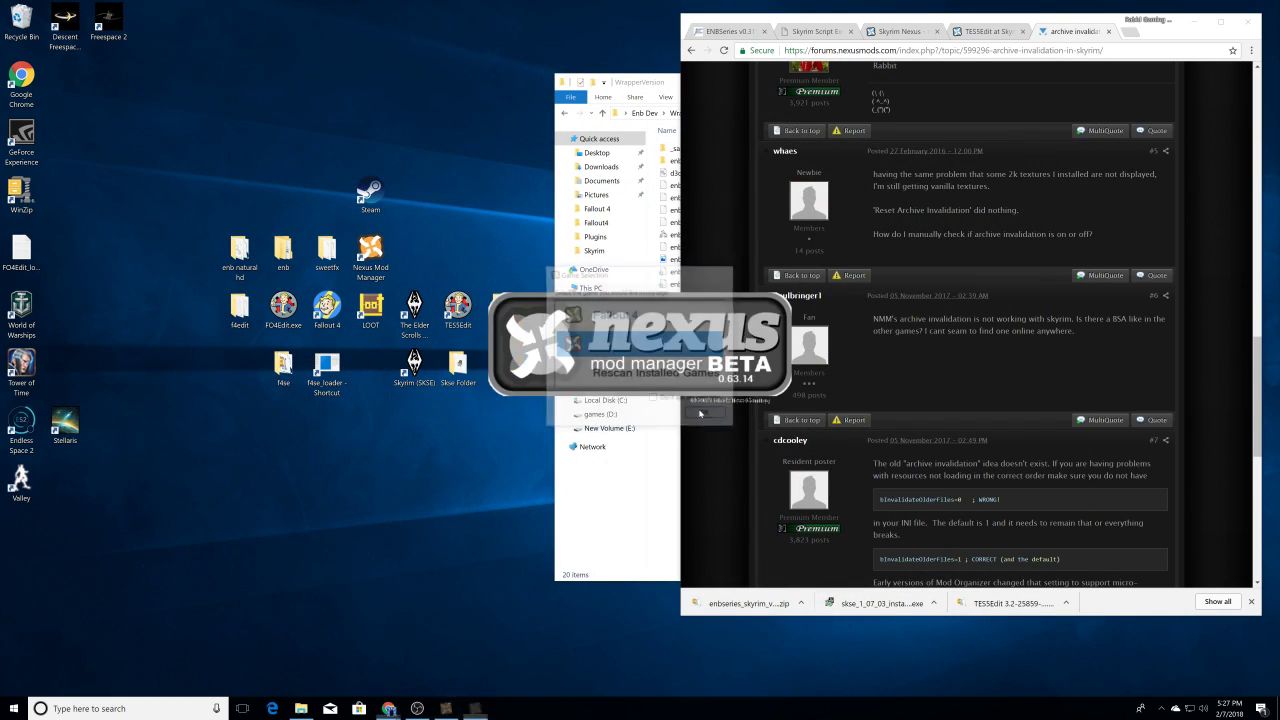
click(732, 416)
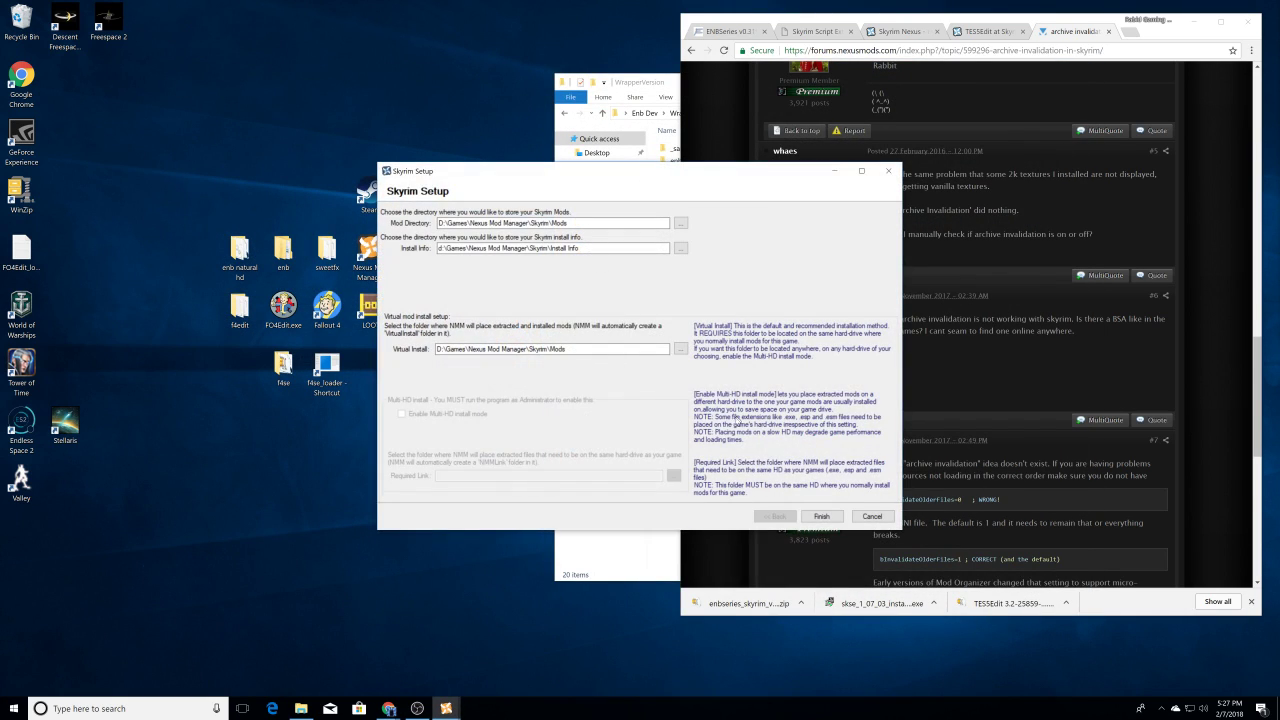
click(818, 515)
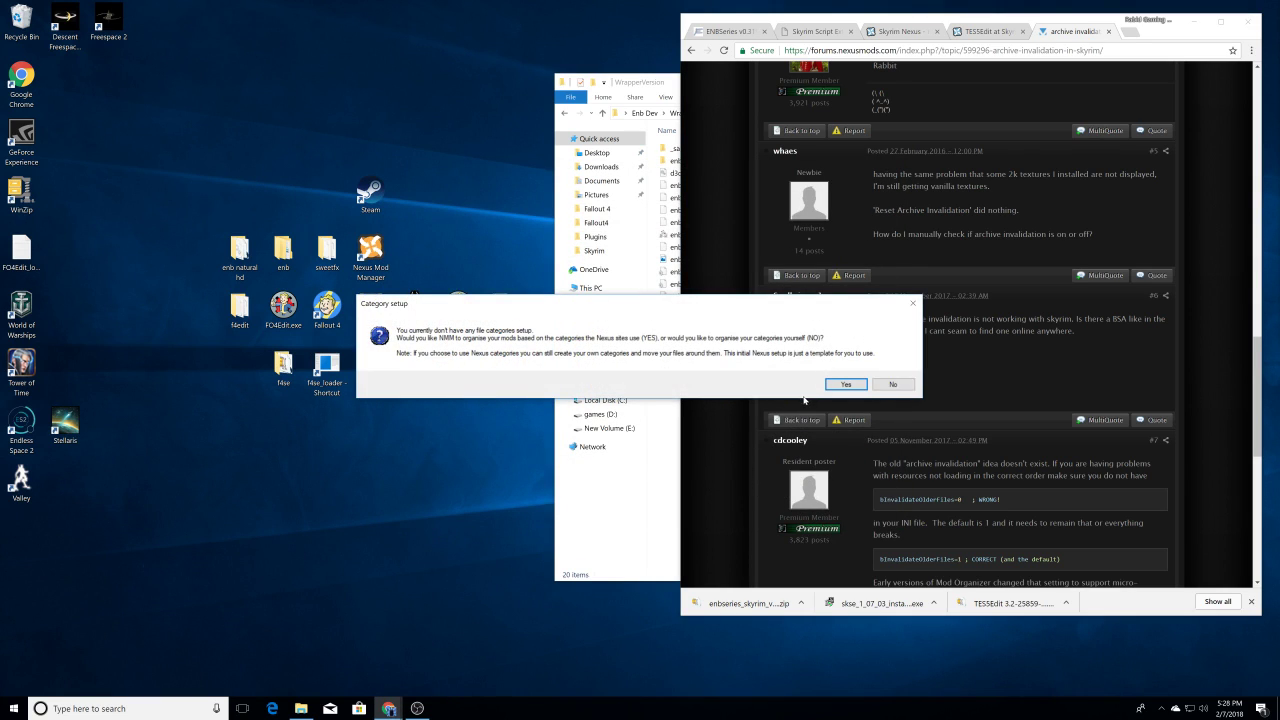
click(846, 385)
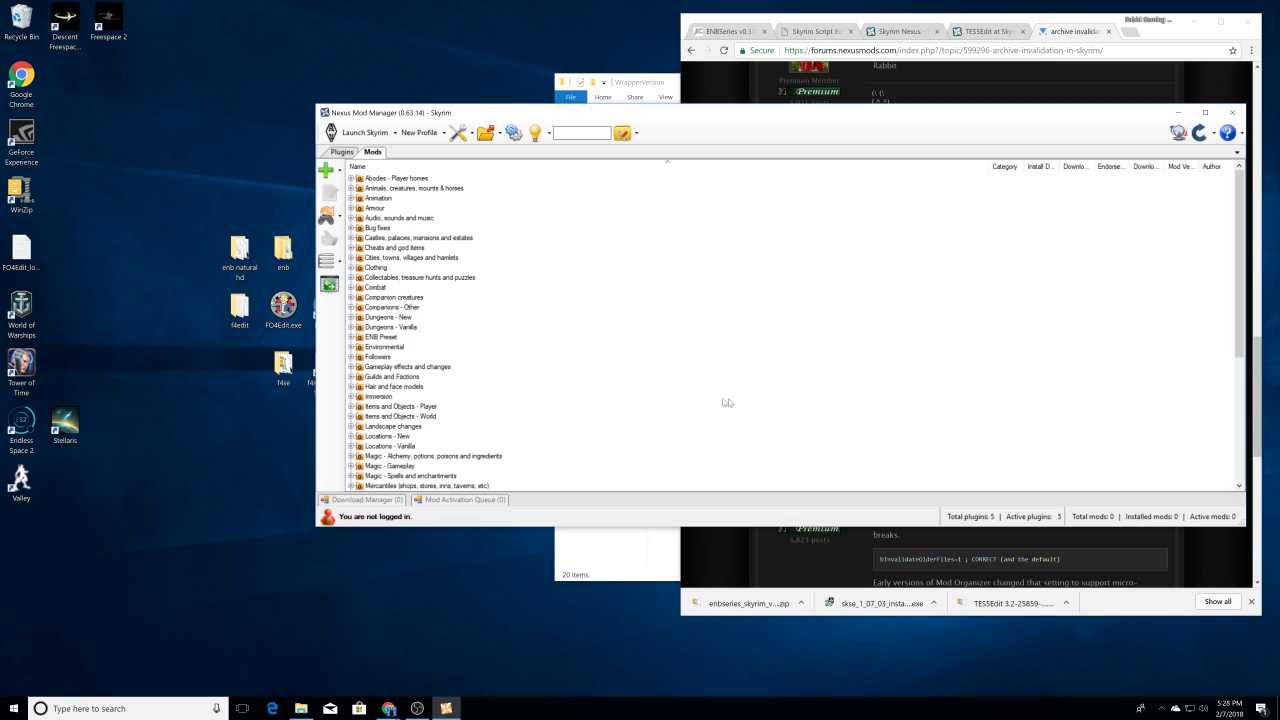
Step: Look through Skyrim's mod categories and its plugin load order in Nexus Mod Manager
scroll(486, 346, down, 10)
scroll(500, 317, up, 15)
click(341, 151)
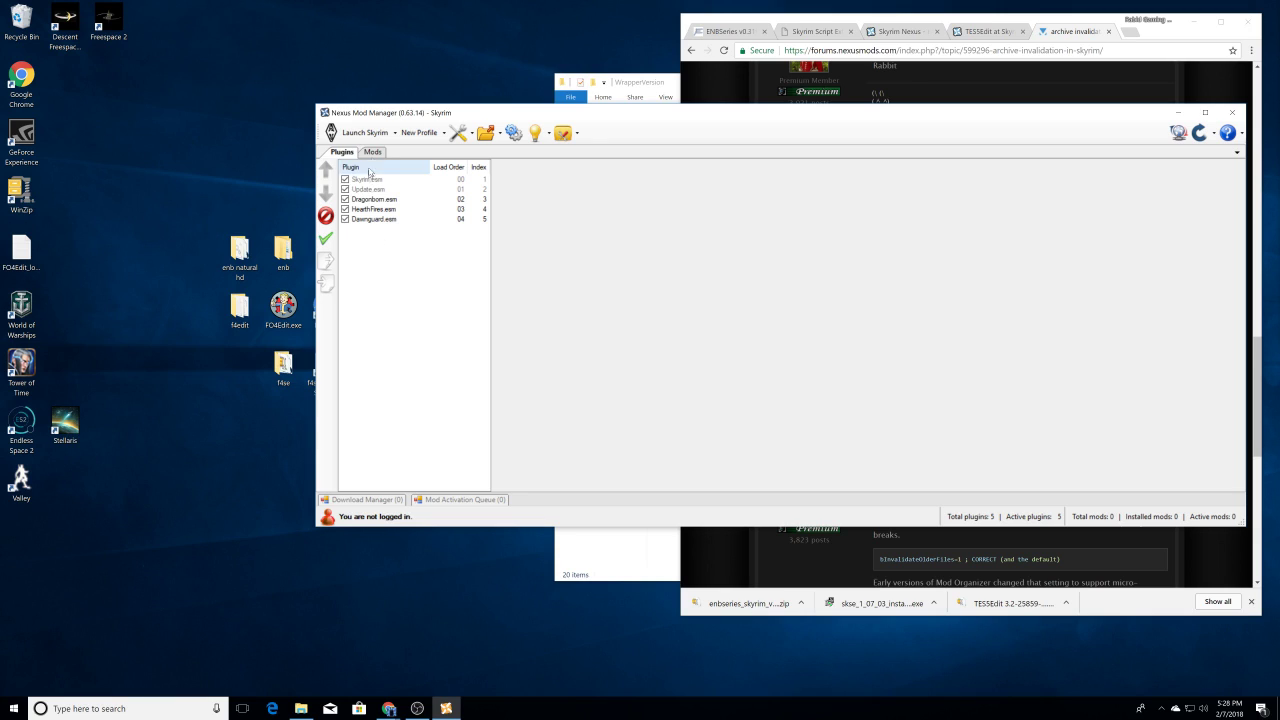
click(372, 152)
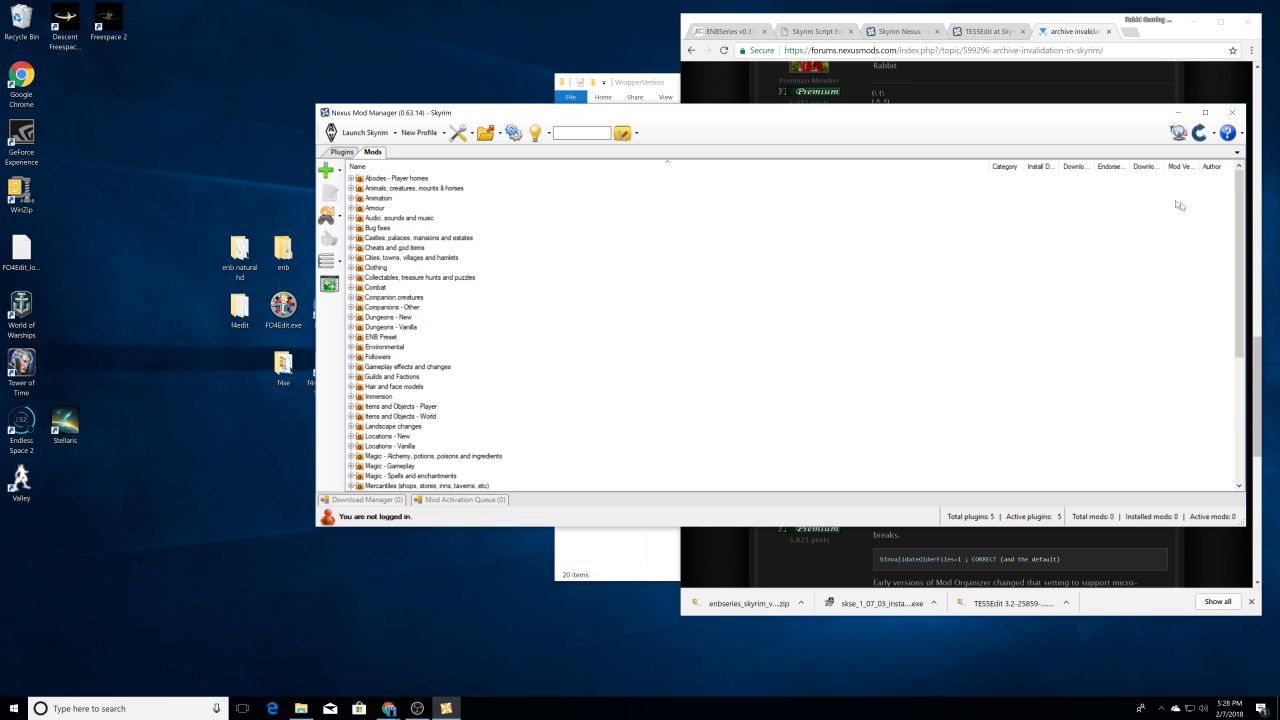
Step: Shrink and move the Nexus Mod Manager window beside the browser, and reset archive invalidation for Skyrim
drag(1246, 204, 811, 204)
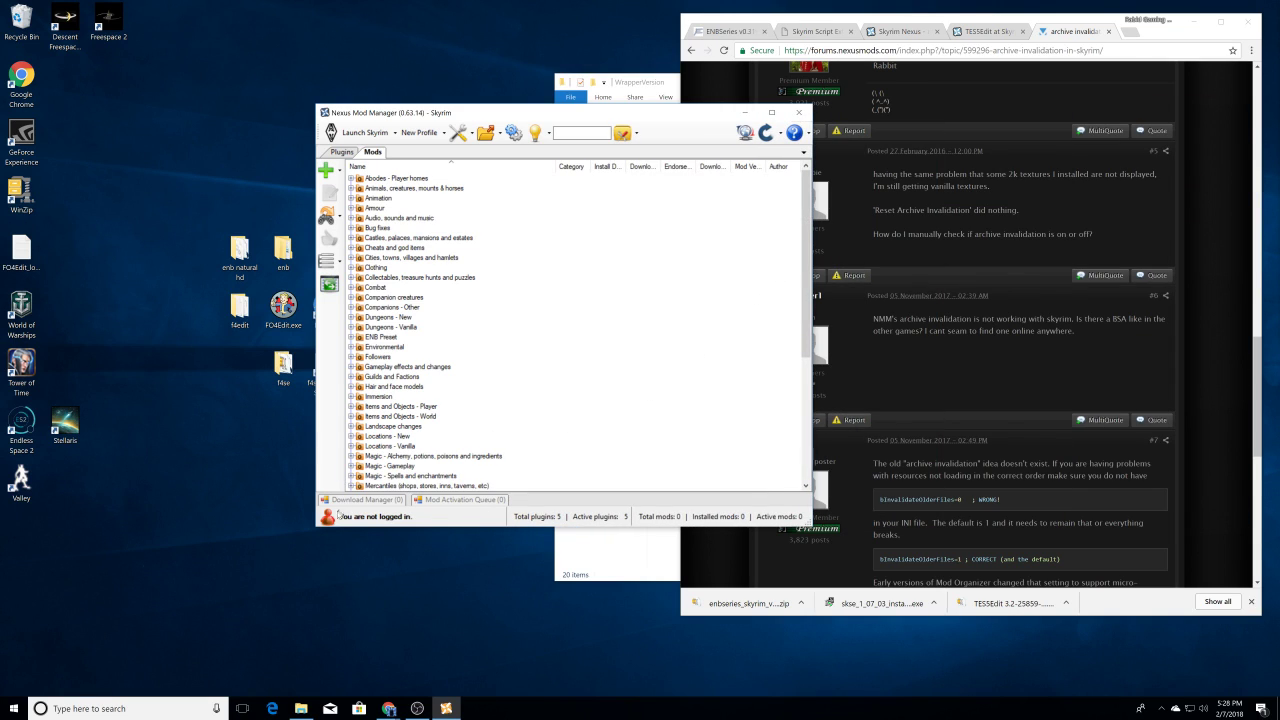
drag(666, 118, 530, 134)
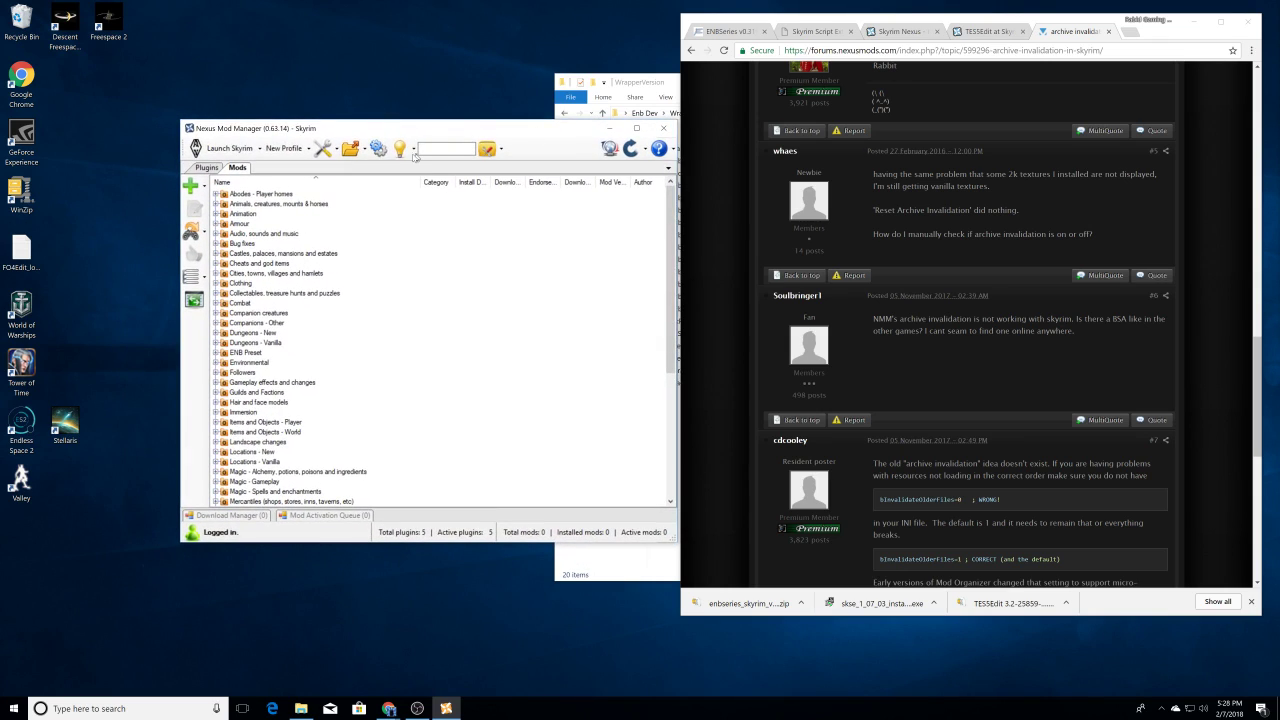
click(337, 150)
click(337, 150)
click(337, 150)
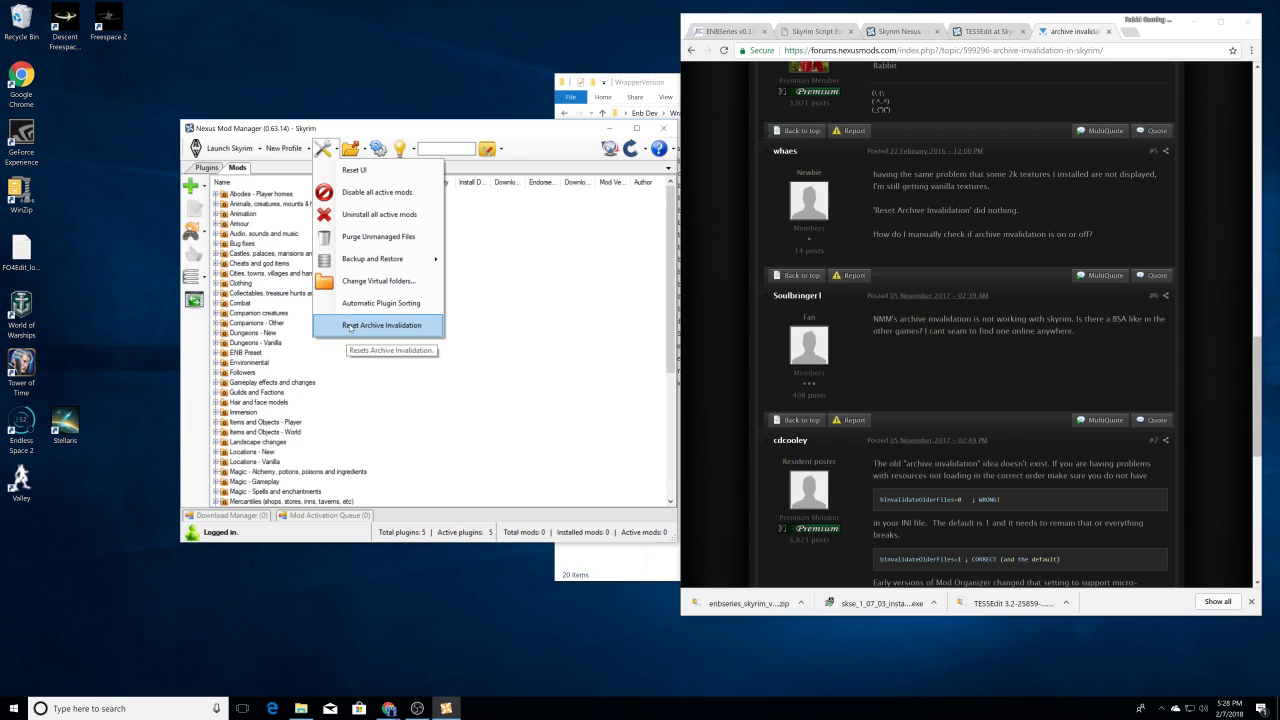
click(350, 327)
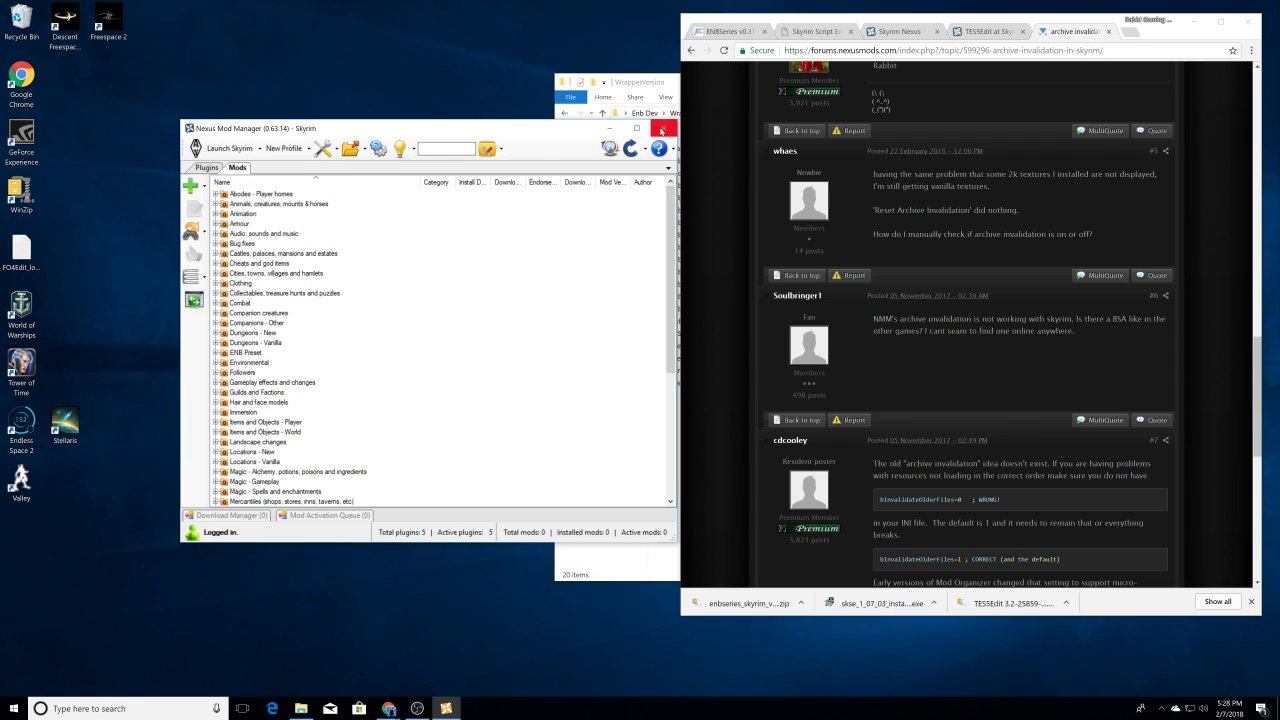
Step: Minimize Nexus Mod Manager and read the forum thread's last reply about the bInvalidateOlderFiles setting
click(609, 128)
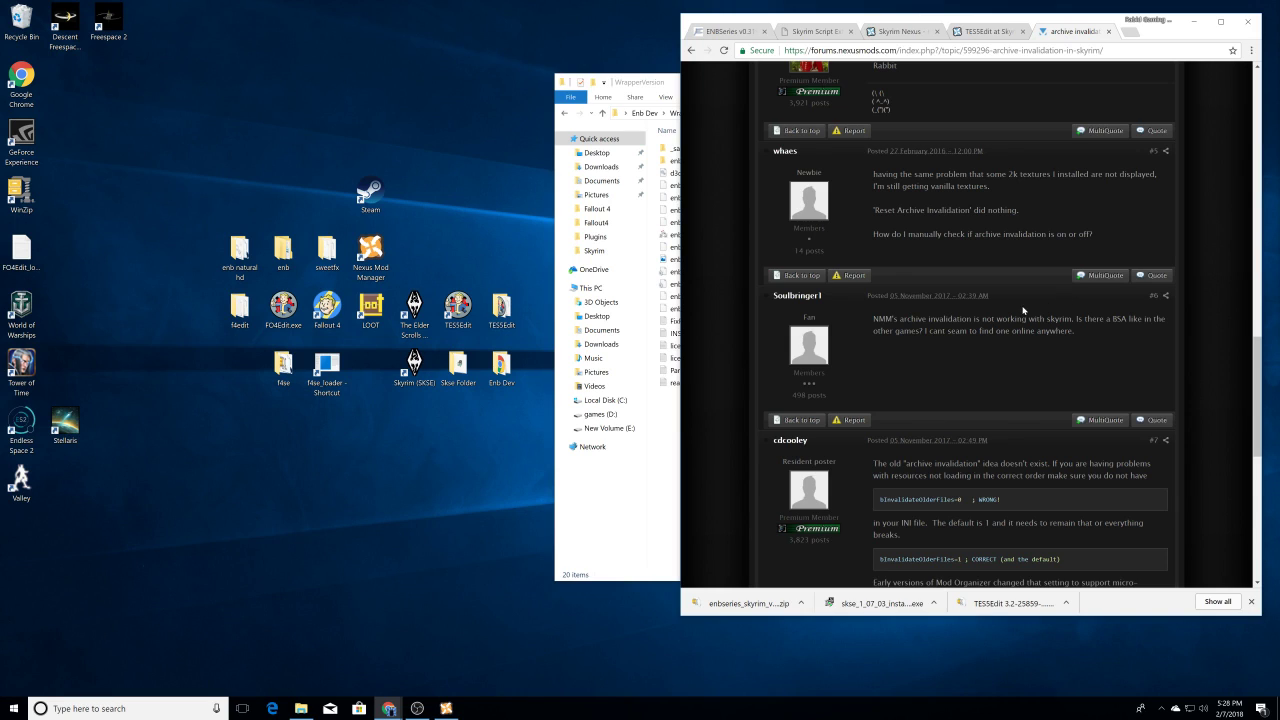
scroll(1012, 302, down, 1)
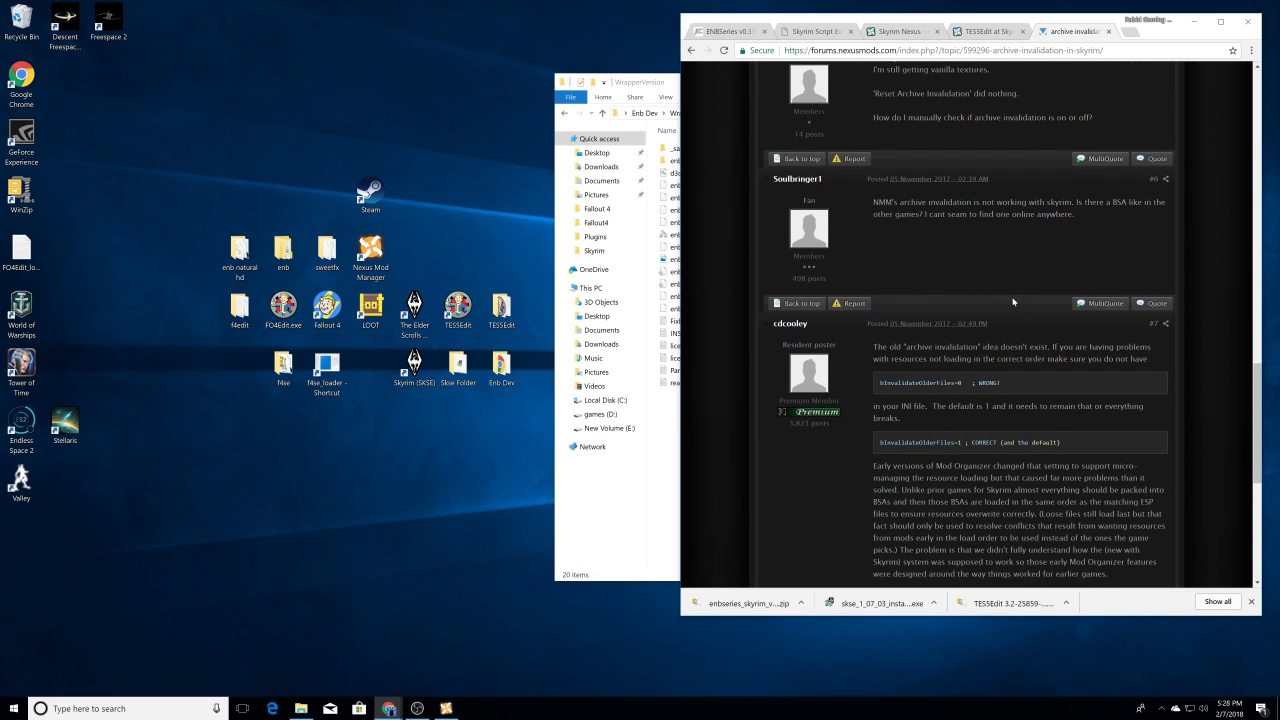
scroll(1000, 320, down, 1)
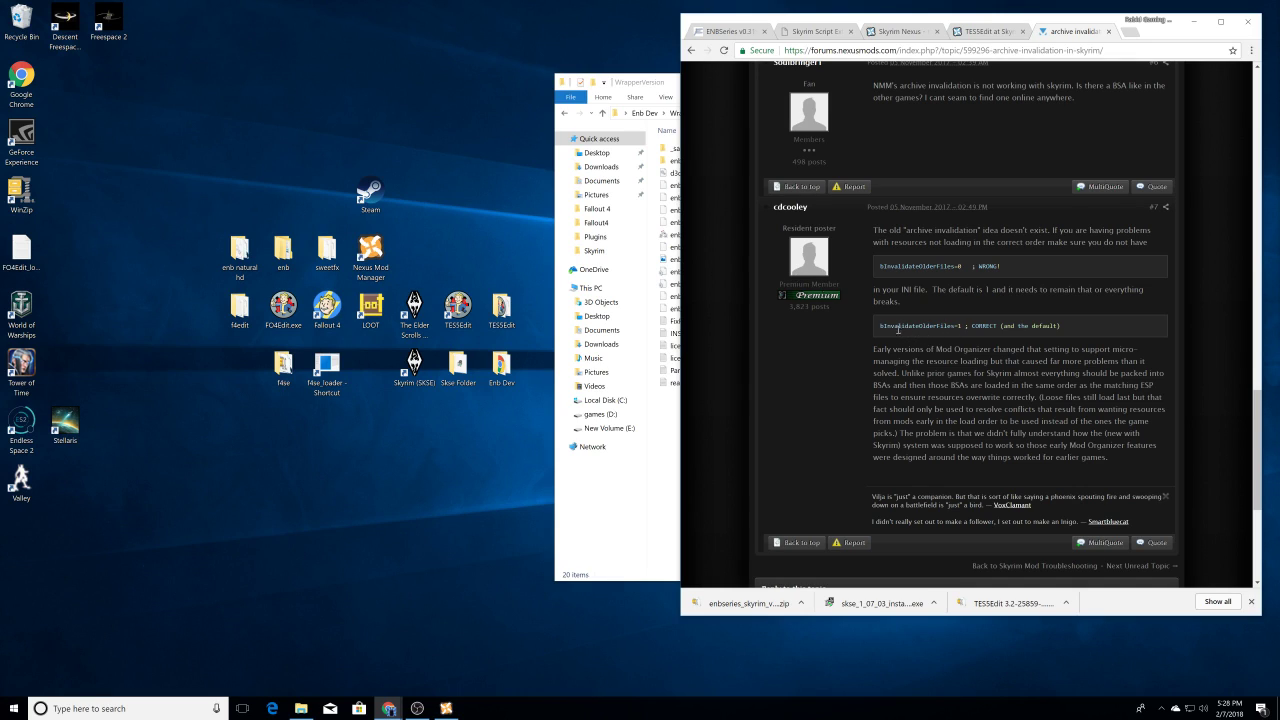
Step: Copy the setting bInvalidateOlderFiles=1 from the thread's last forum reply
right_click(958, 326)
click(924, 349)
scroll(874, 350, down, 1)
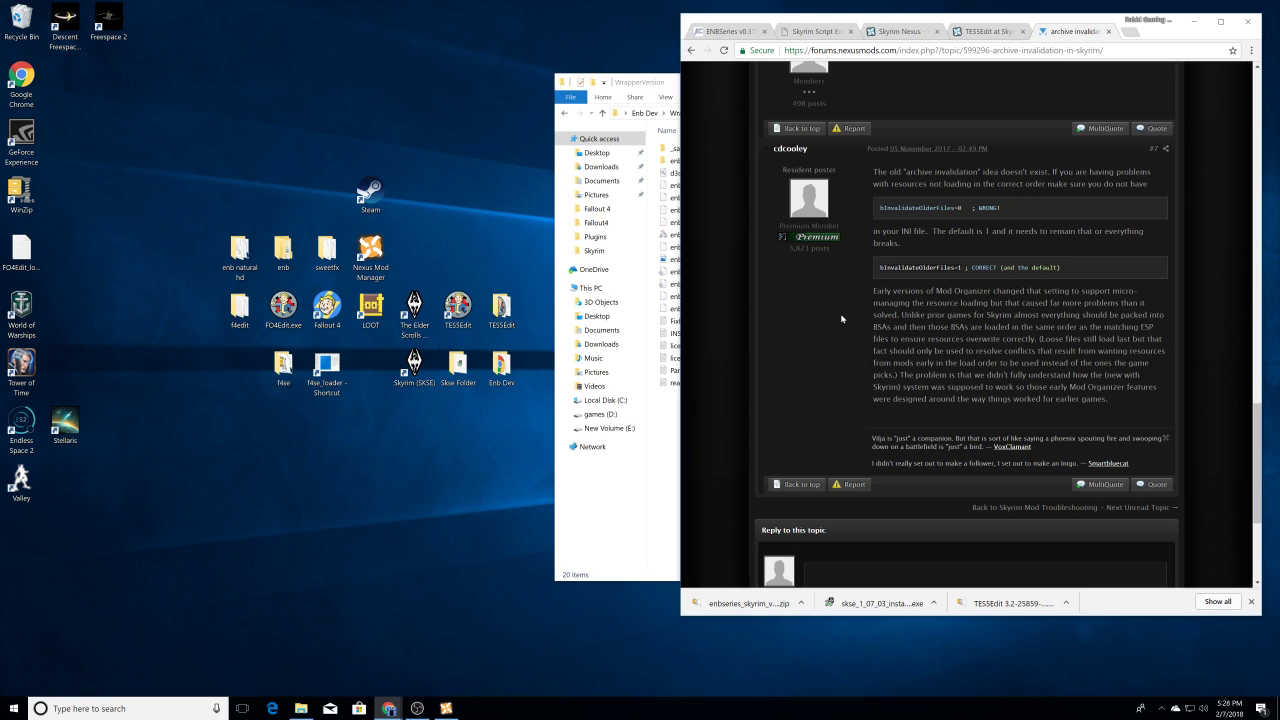
scroll(830, 307, down, 1)
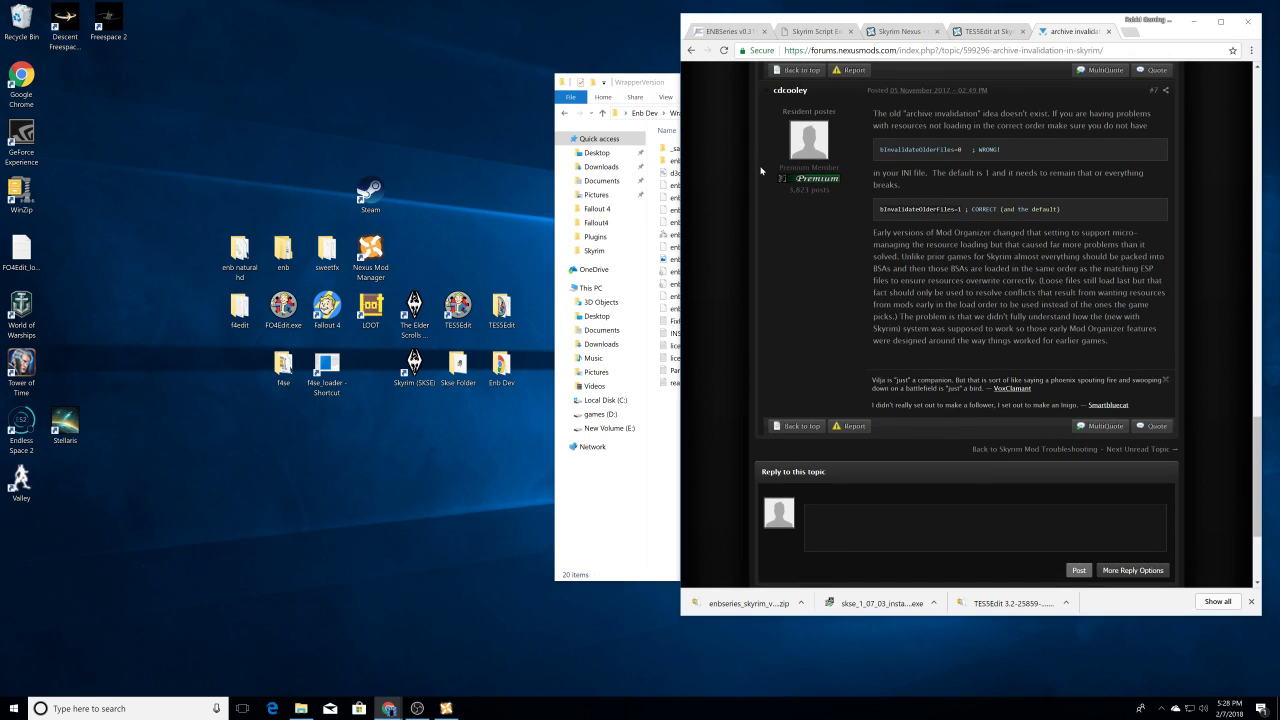
Step: Close the WrapperVersion folder window, open the Skyrim game folder under steamapps\common, and move its window away from the forum post
click(673, 90)
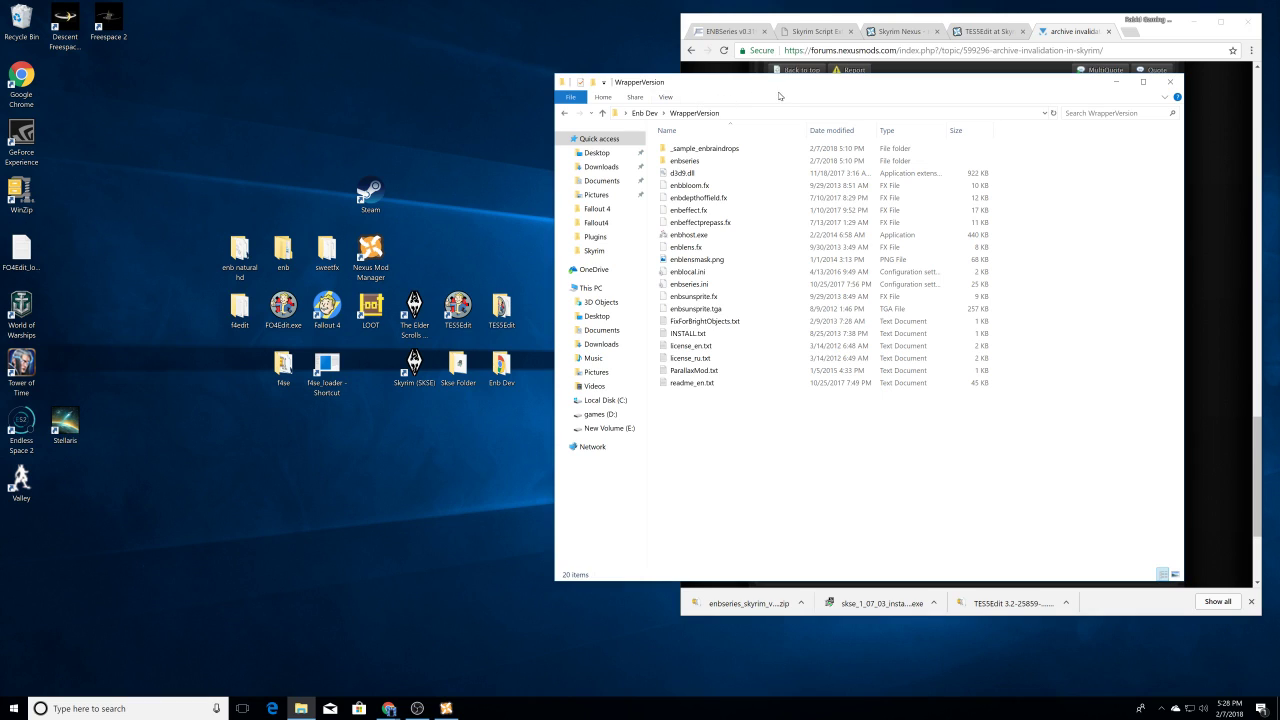
click(1173, 83)
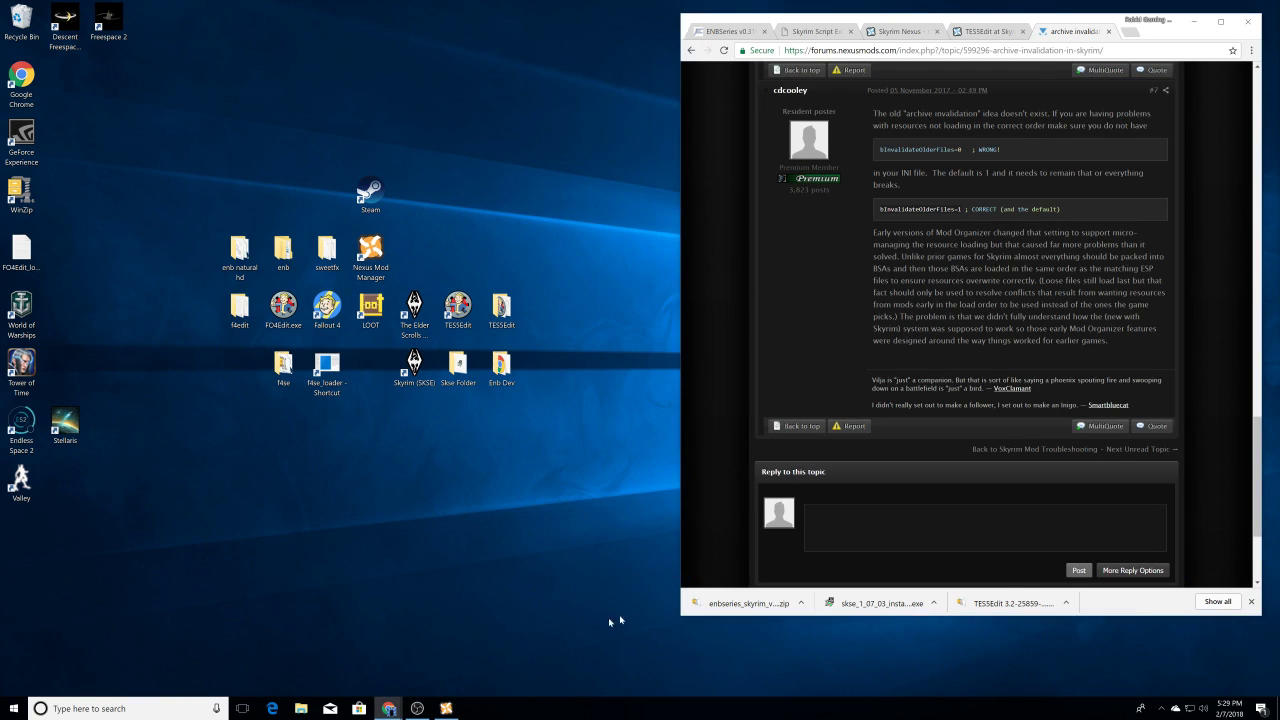
click(301, 708)
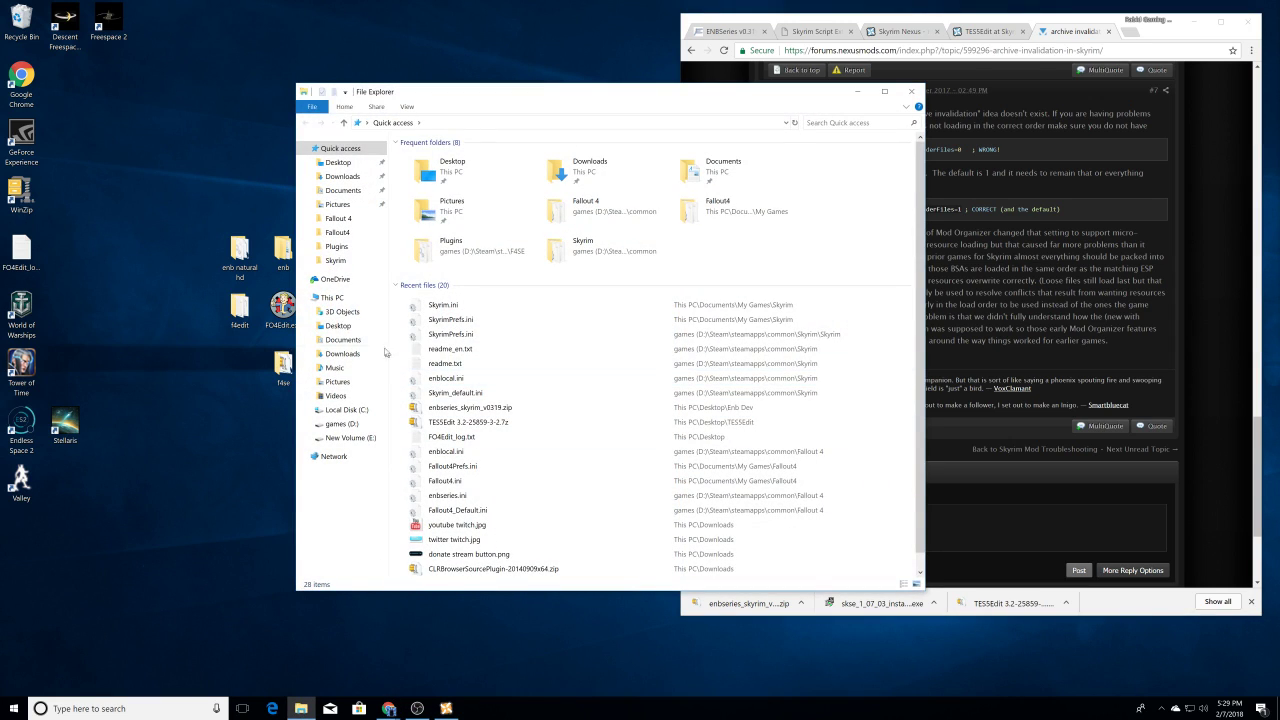
click(383, 261)
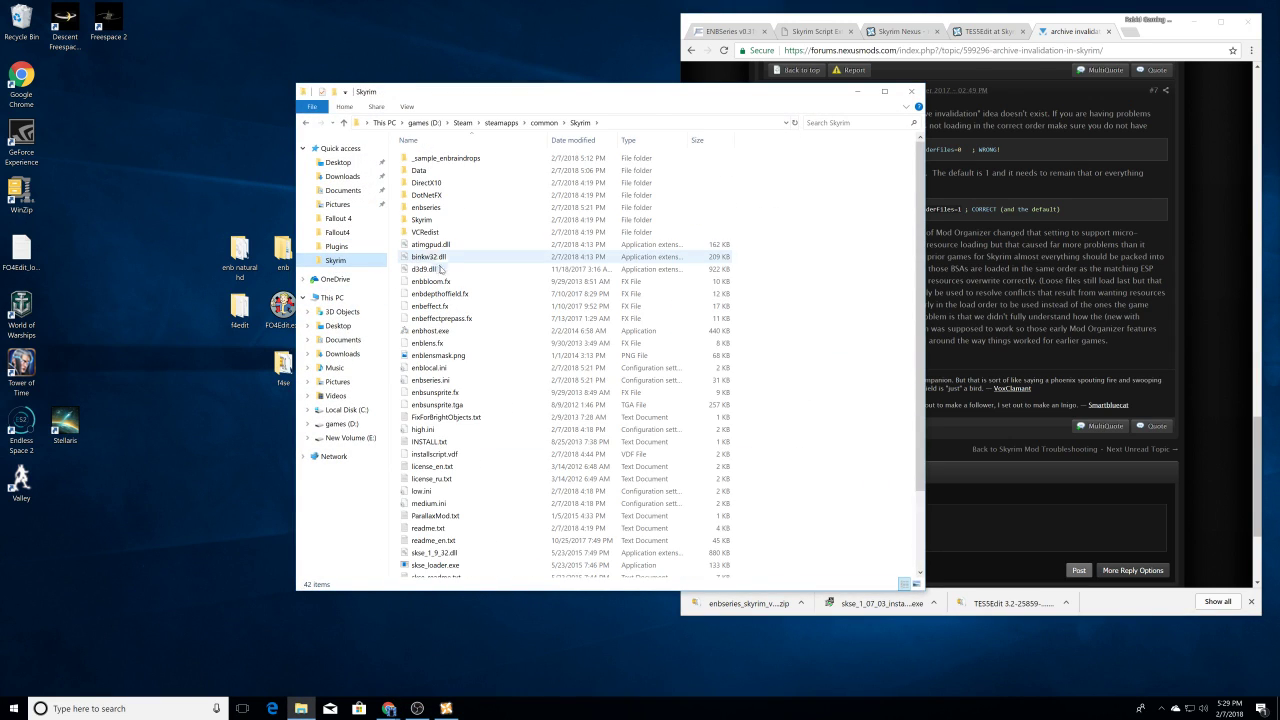
drag(695, 96, 556, 109)
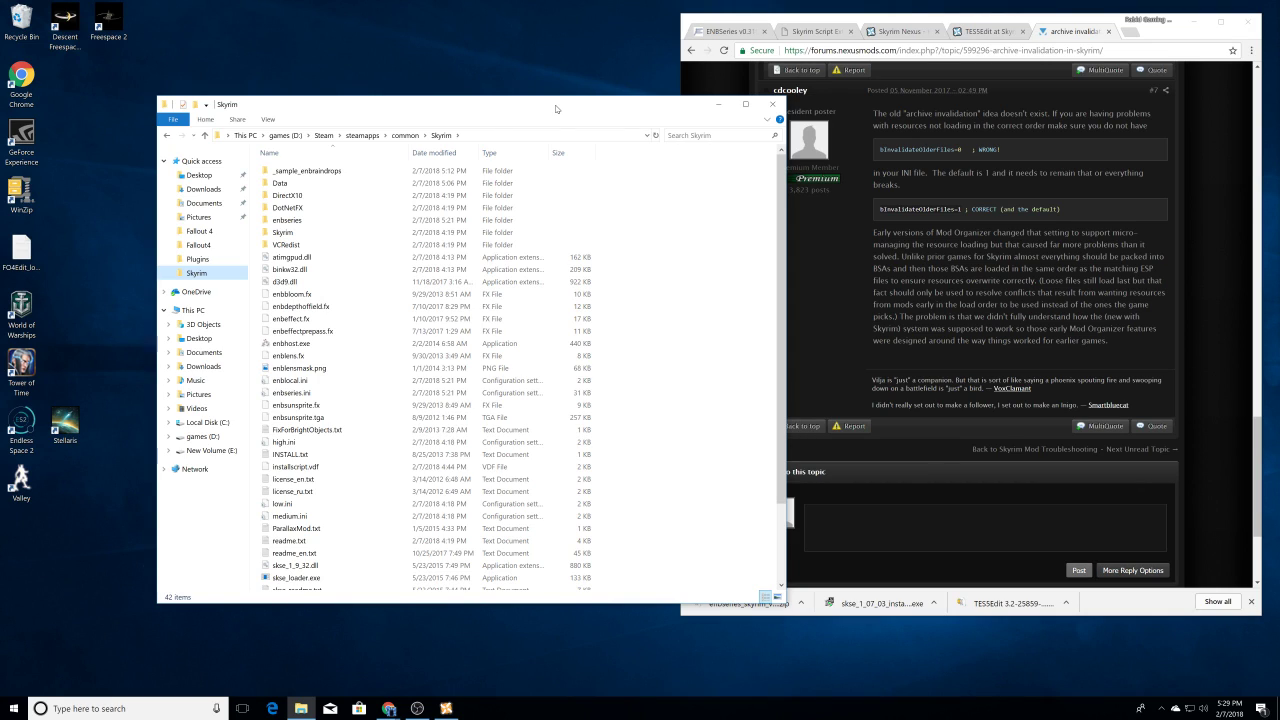
Step: Search Skyrim_default.ini in the game folder for "binva" and close the file
scroll(340, 400, down, 3)
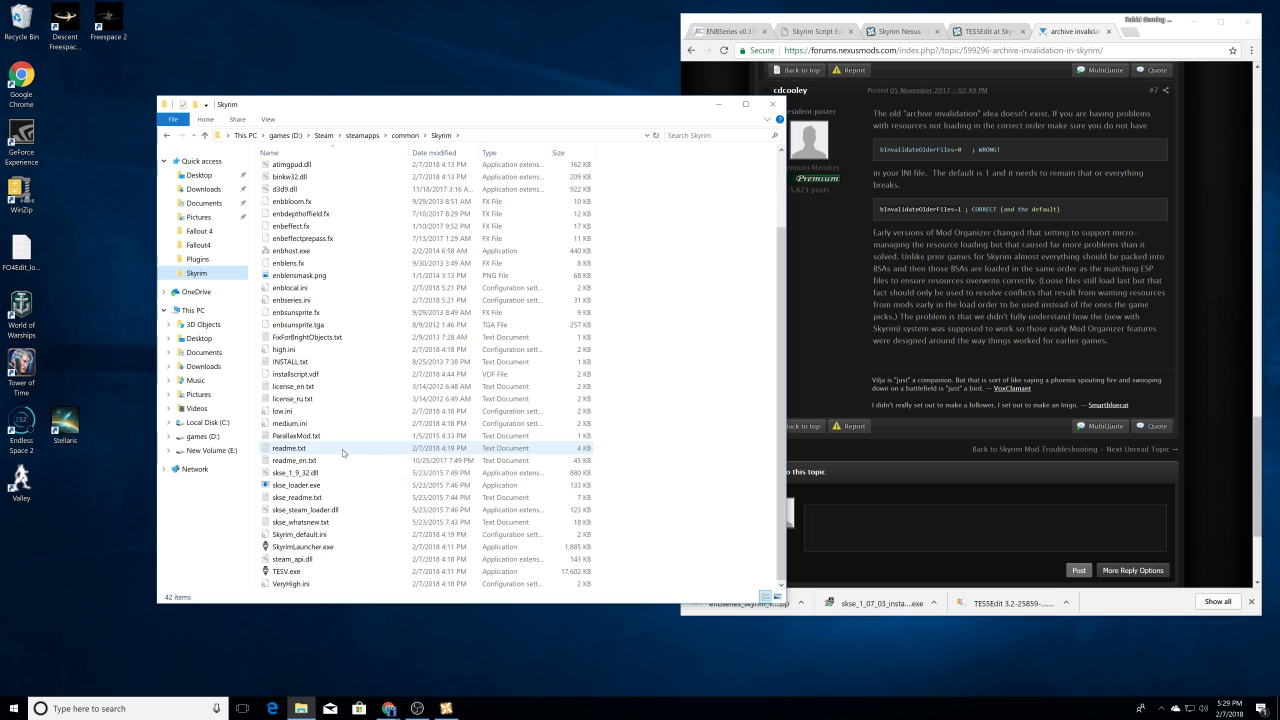
double_click(294, 538)
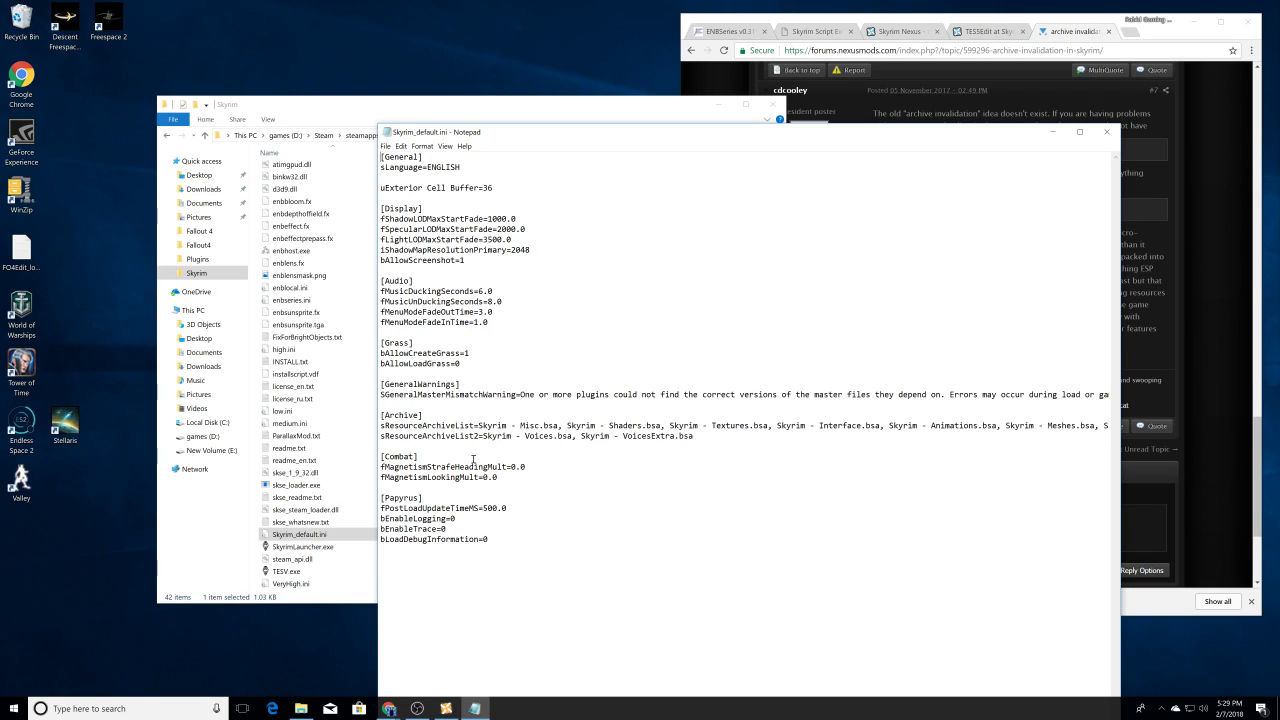
click(401, 146)
click(424, 214)
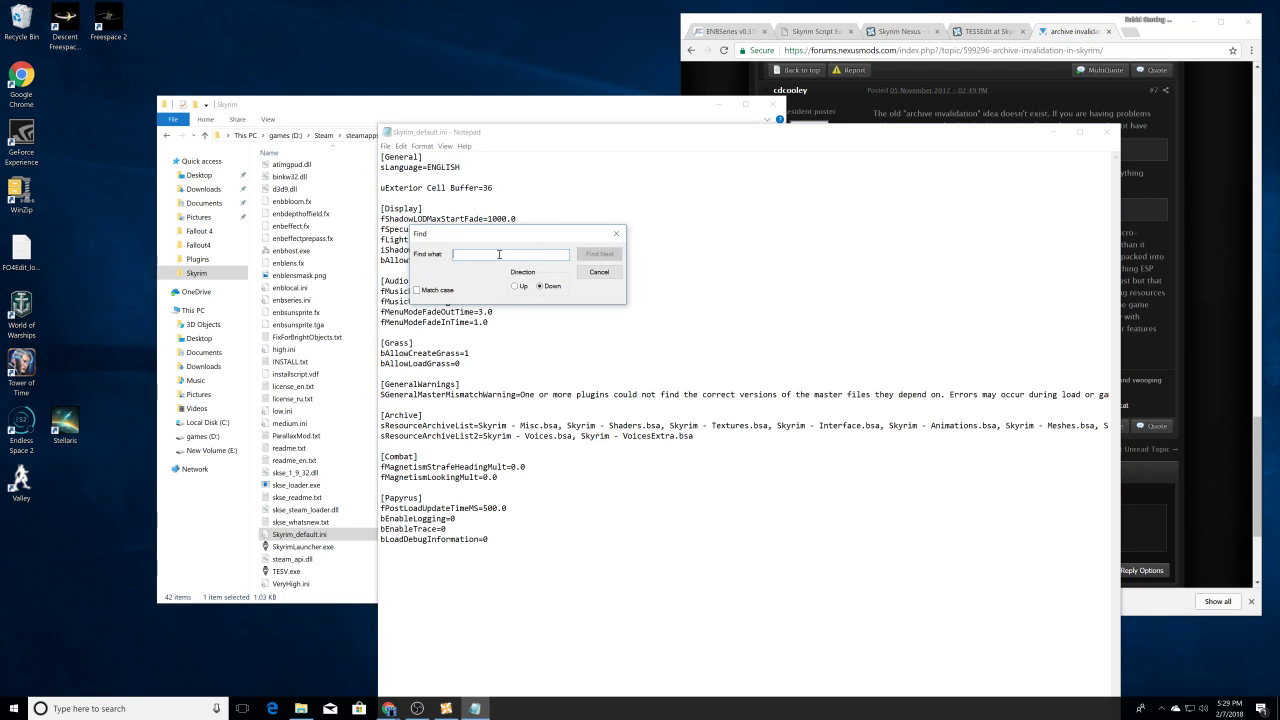
text(binva)
click(599, 254)
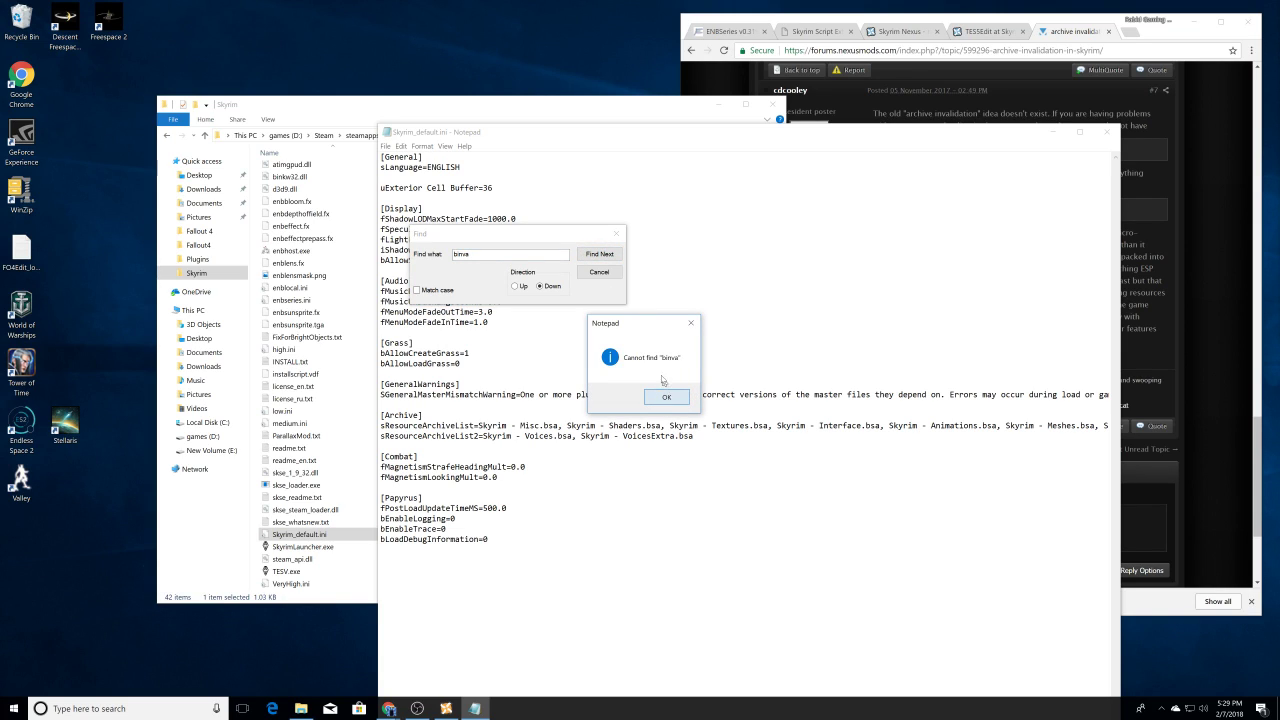
click(690, 323)
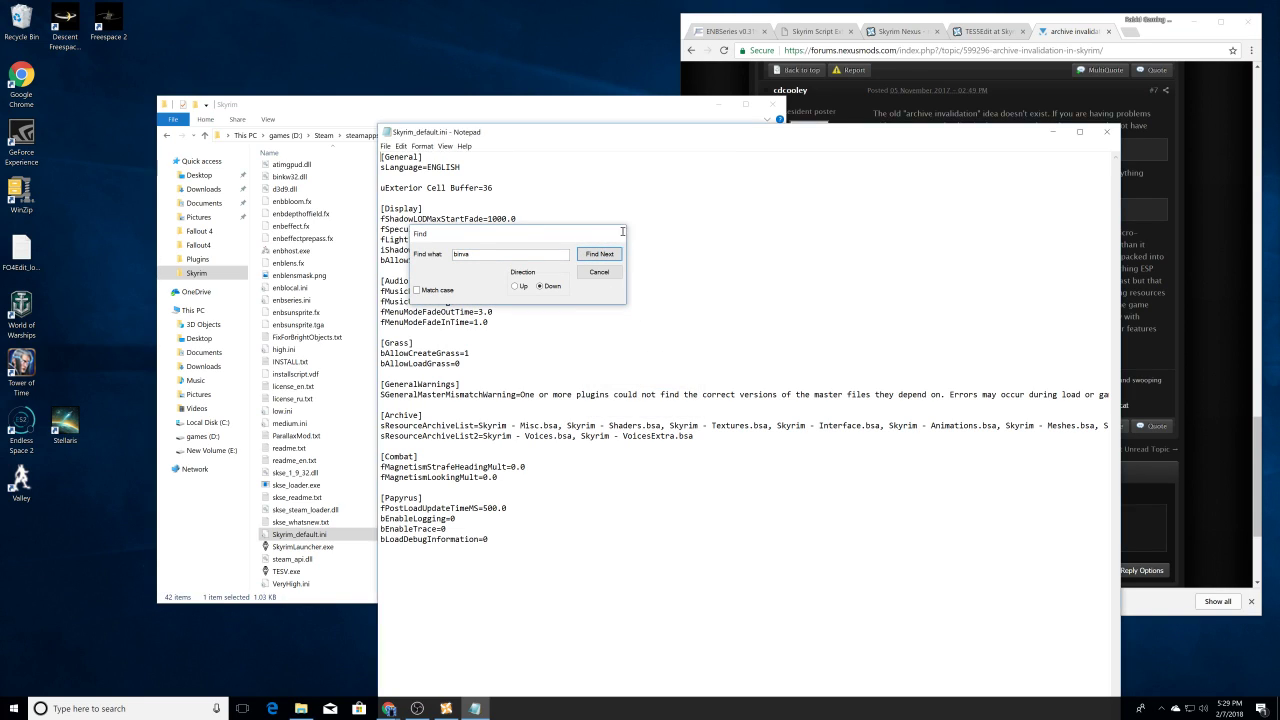
click(616, 233)
click(1107, 131)
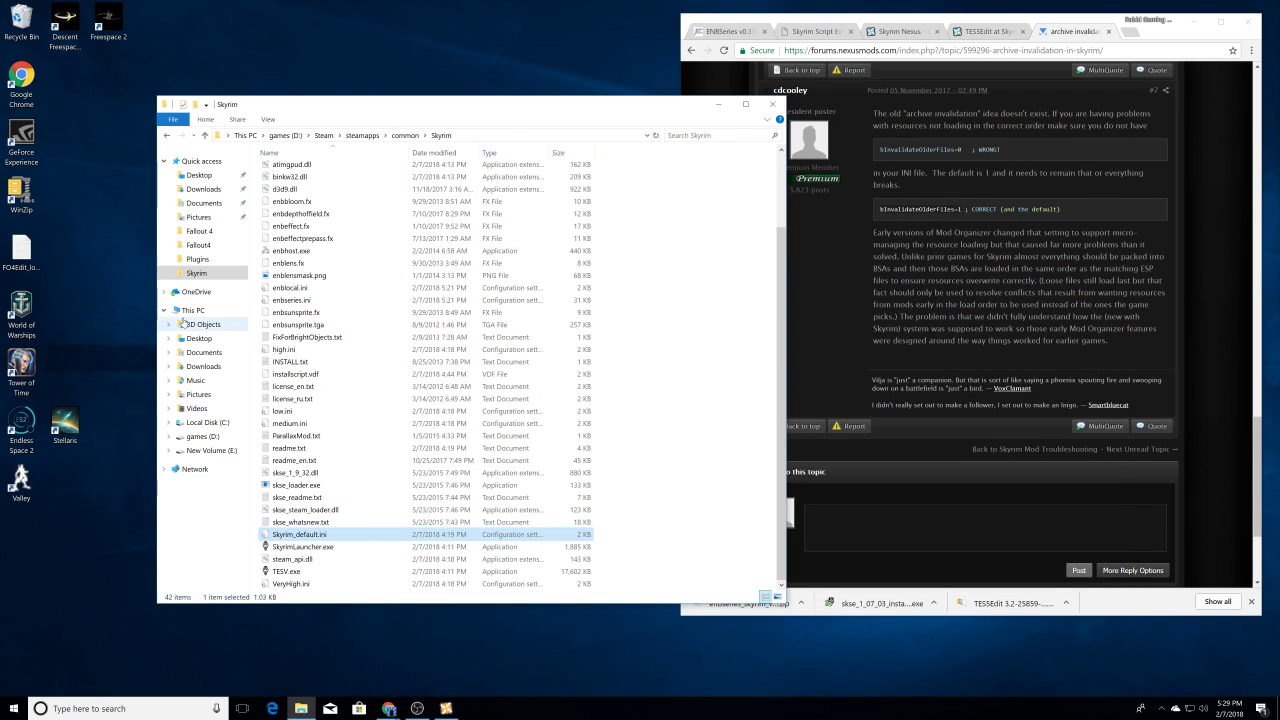
Step: Search Skyrim.ini in Documents\My Games\Skyrim for "binva" and close the file
click(204, 352)
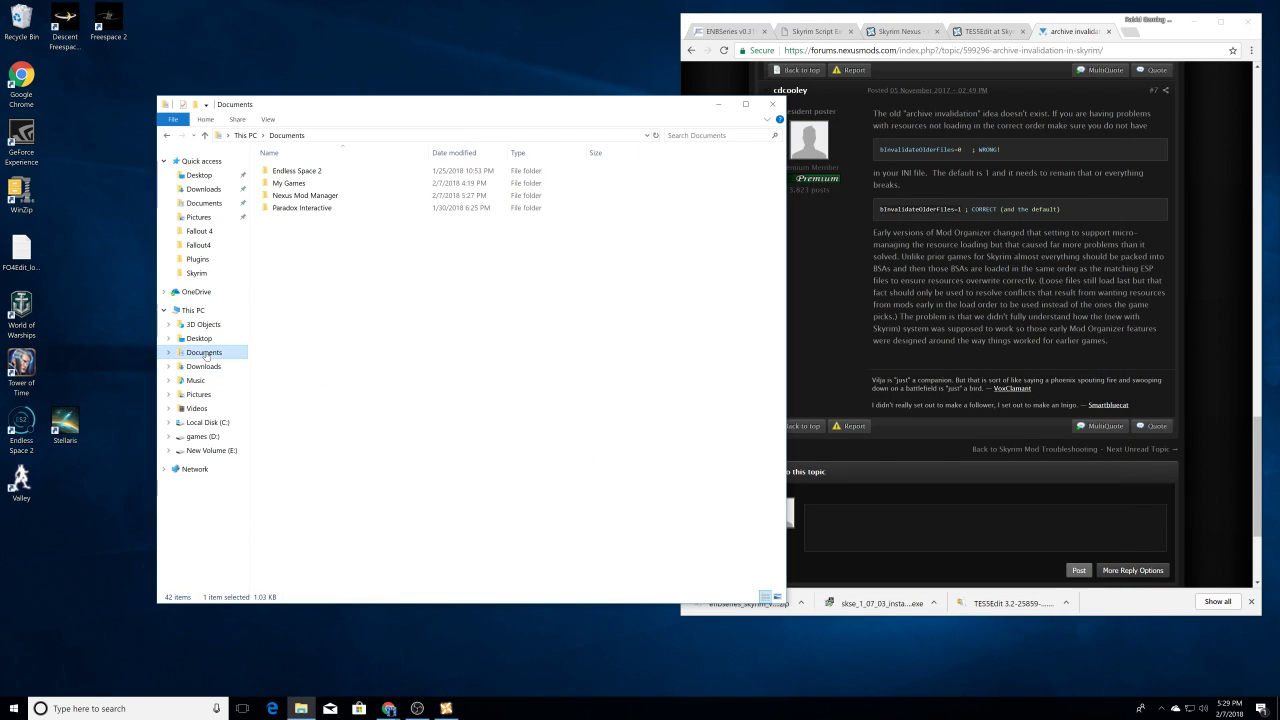
double_click(301, 184)
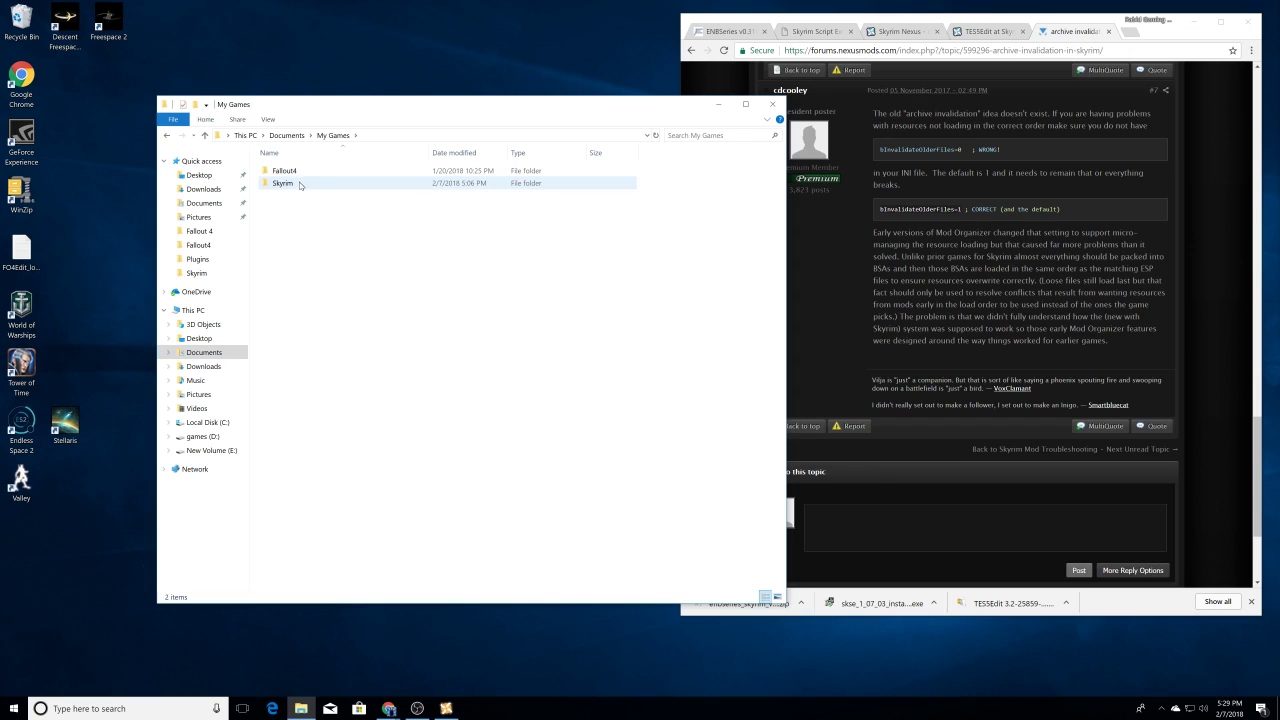
double_click(301, 184)
double_click(292, 208)
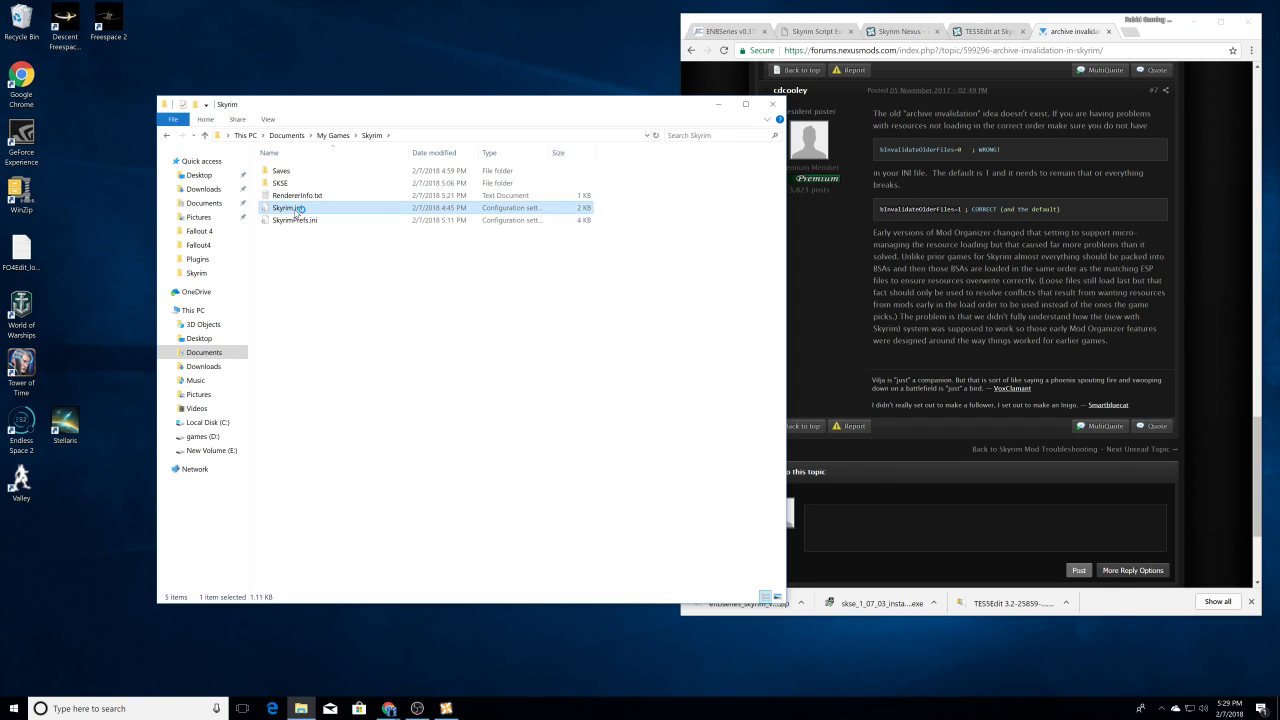
click(398, 146)
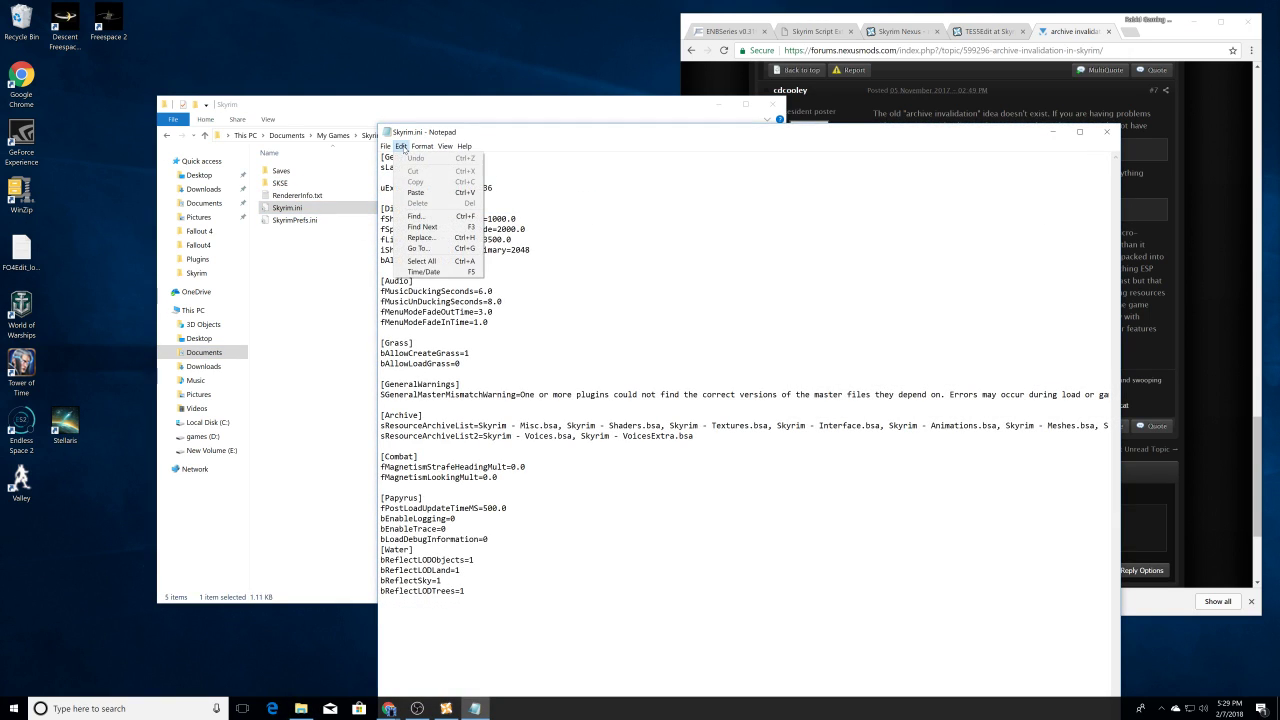
click(413, 216)
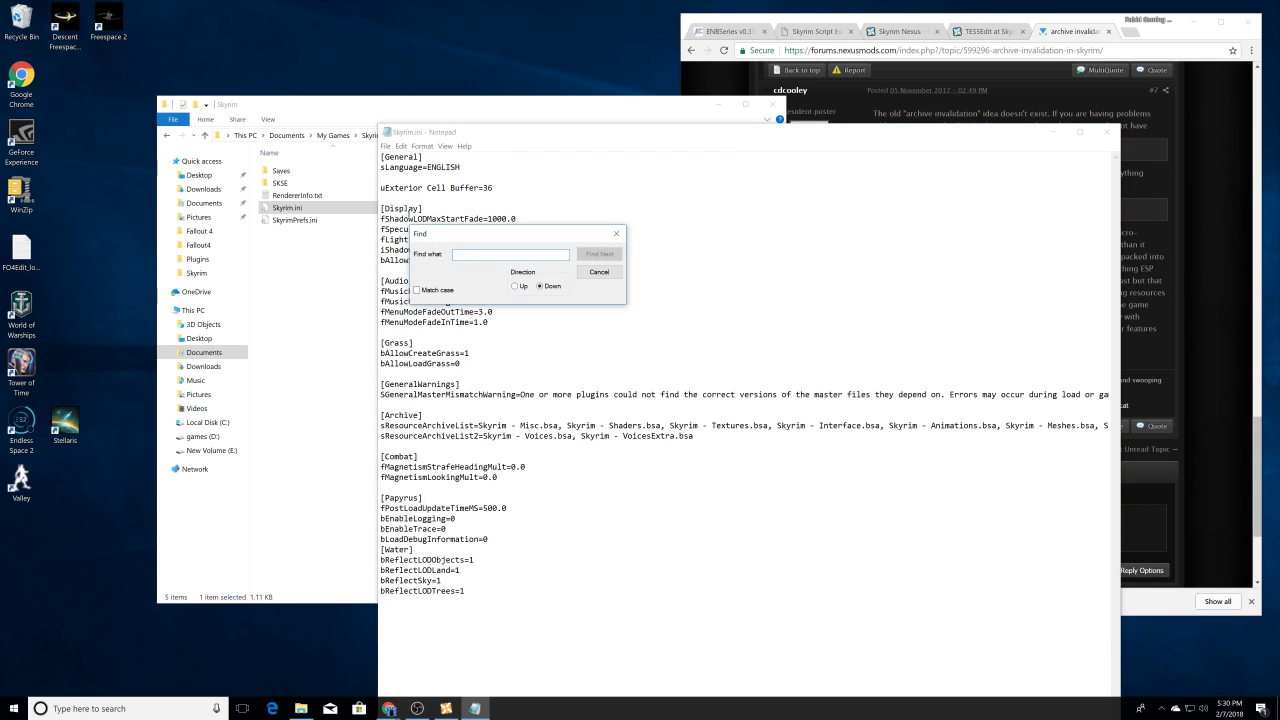
text(bl)
click(599, 254)
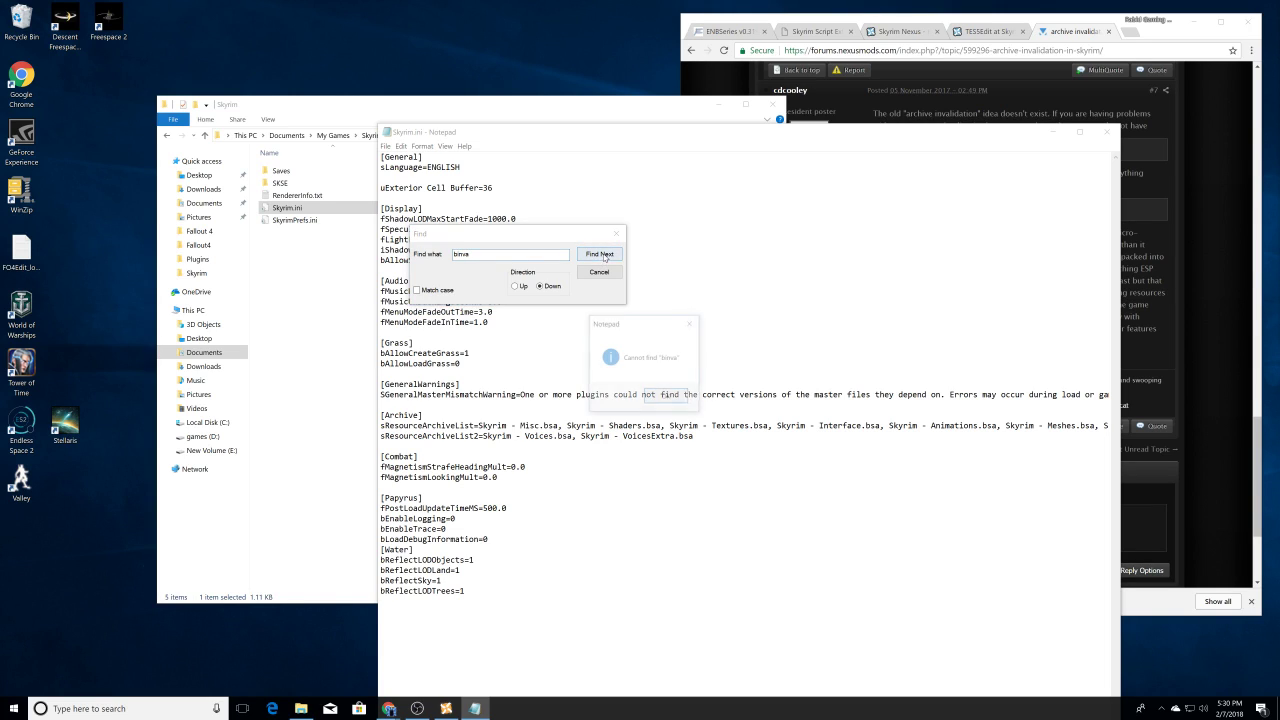
click(666, 394)
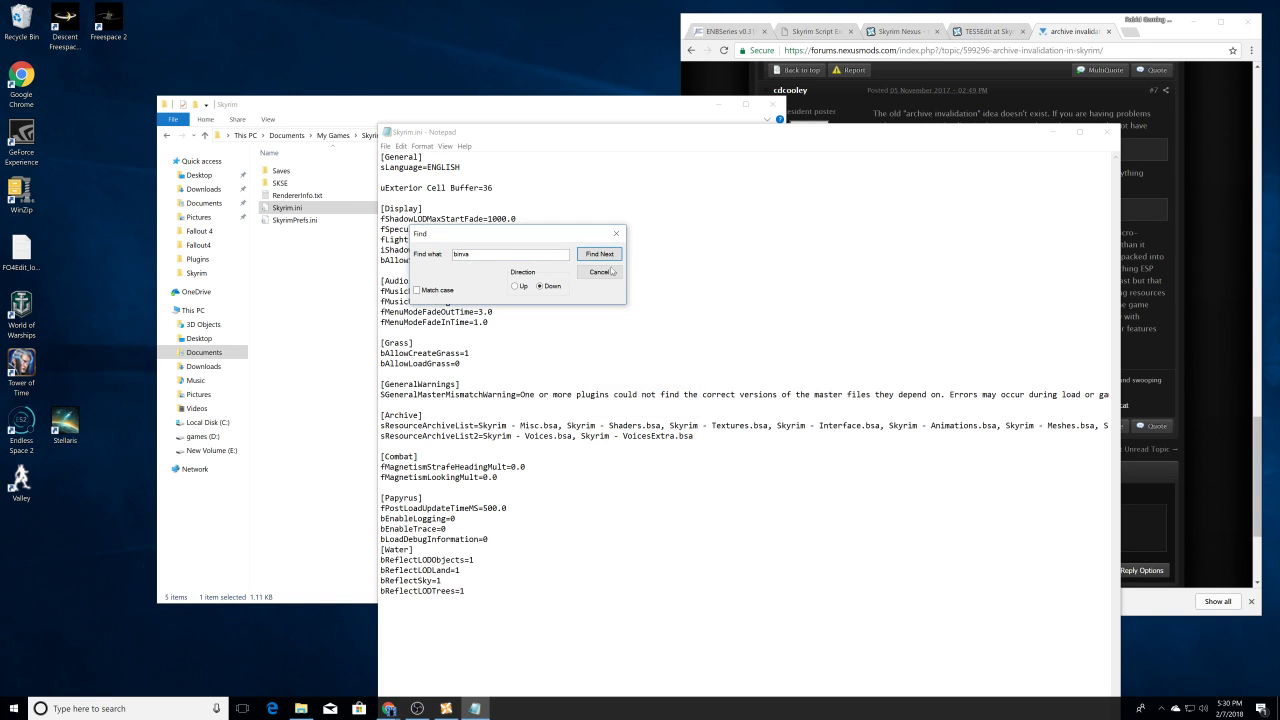
click(616, 233)
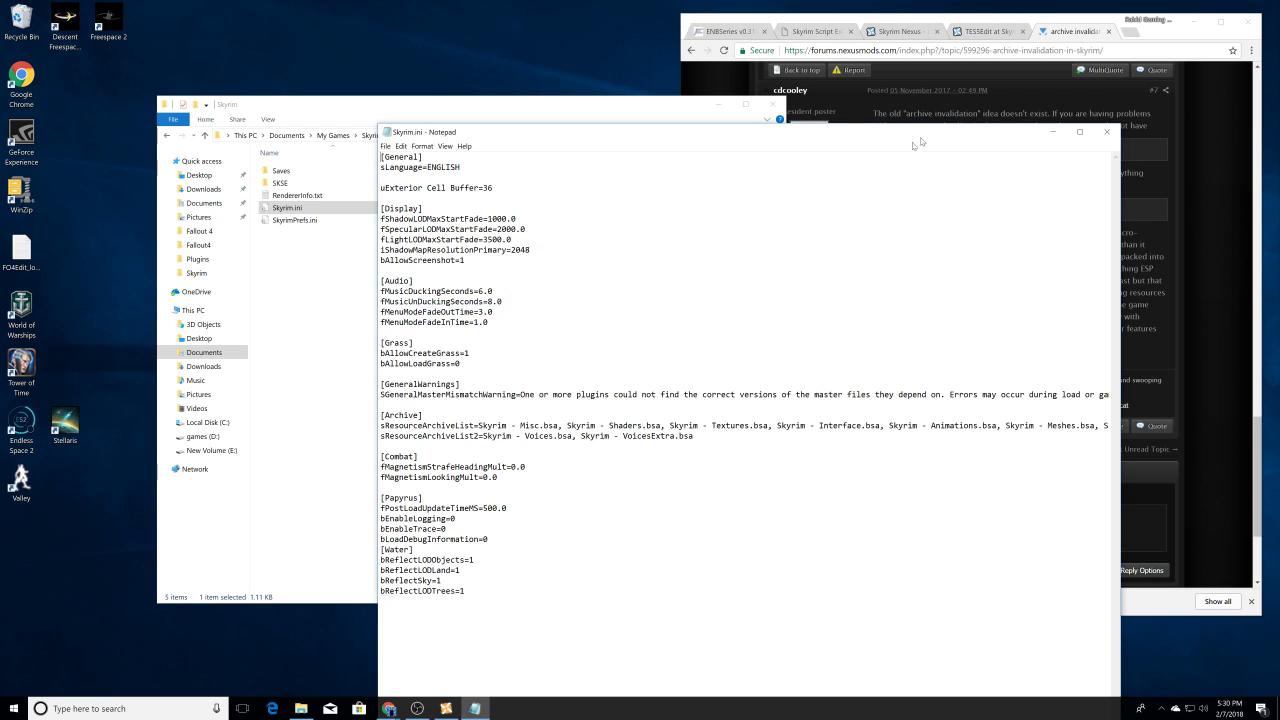
click(1106, 131)
Step: Search SkyrimPrefs.ini in the same My Games\Skyrim folder for "binva" and close the file
double_click(323, 221)
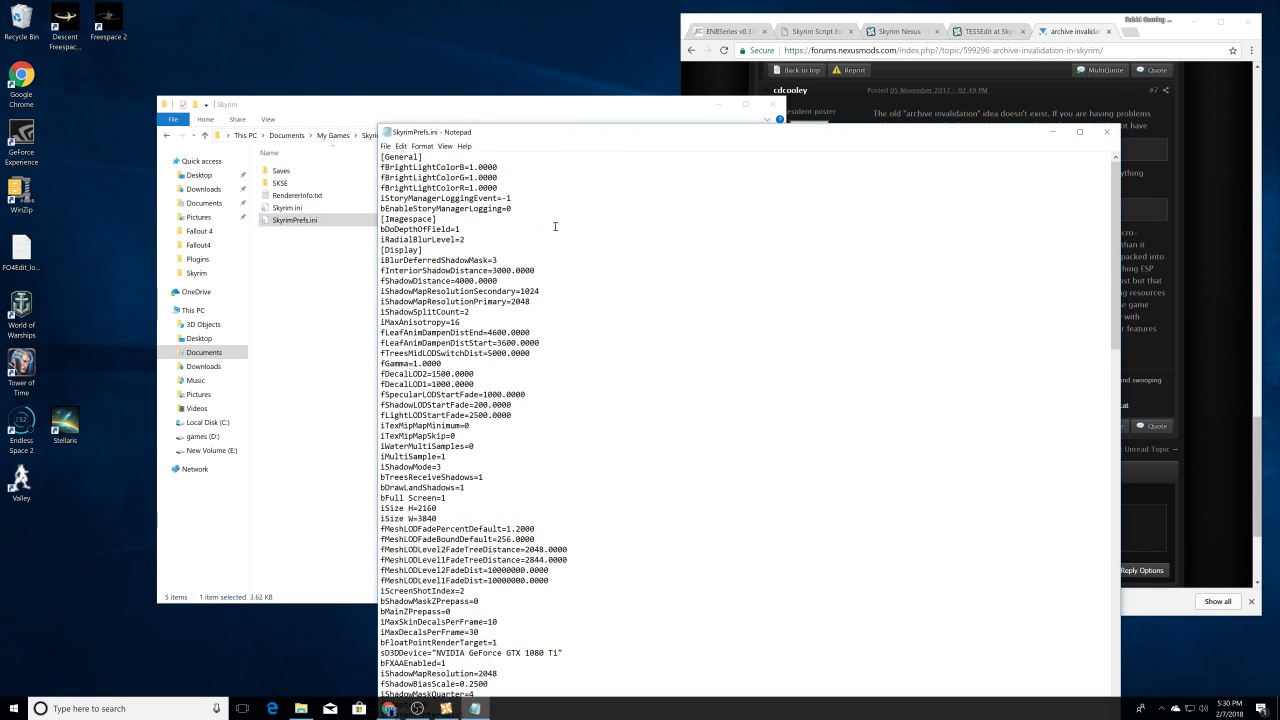
click(401, 146)
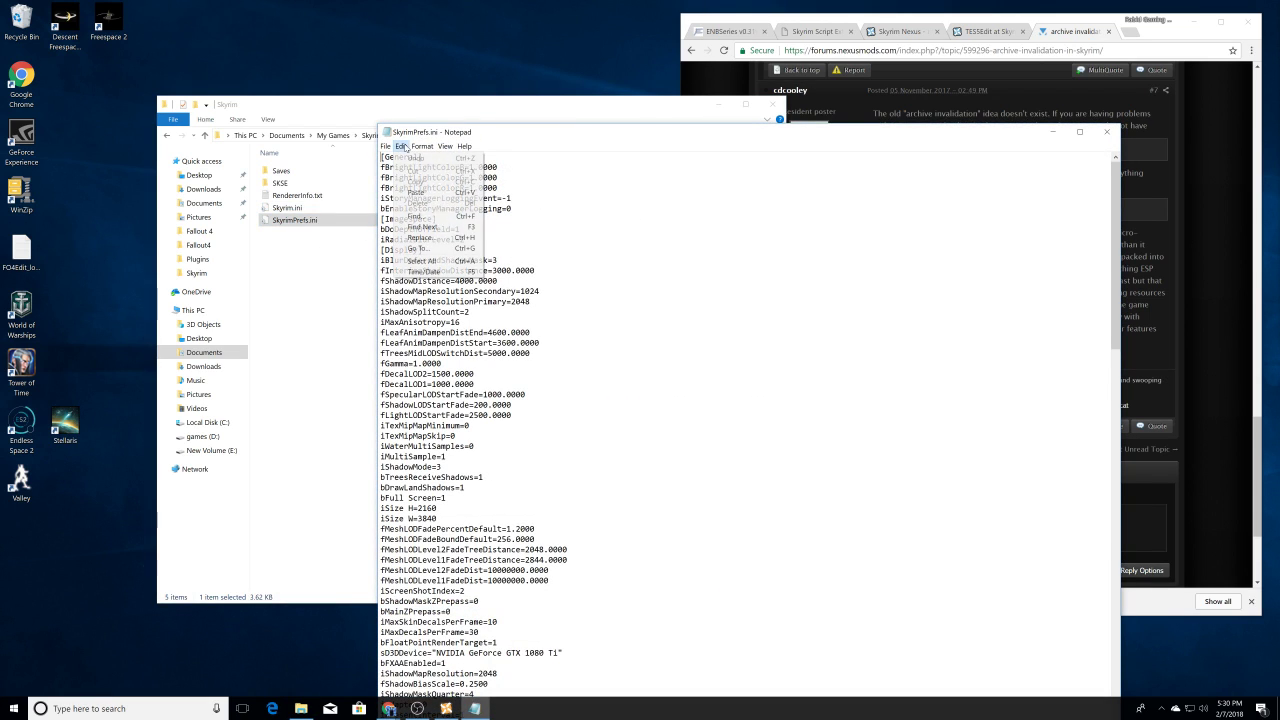
click(422, 216)
text(binva)
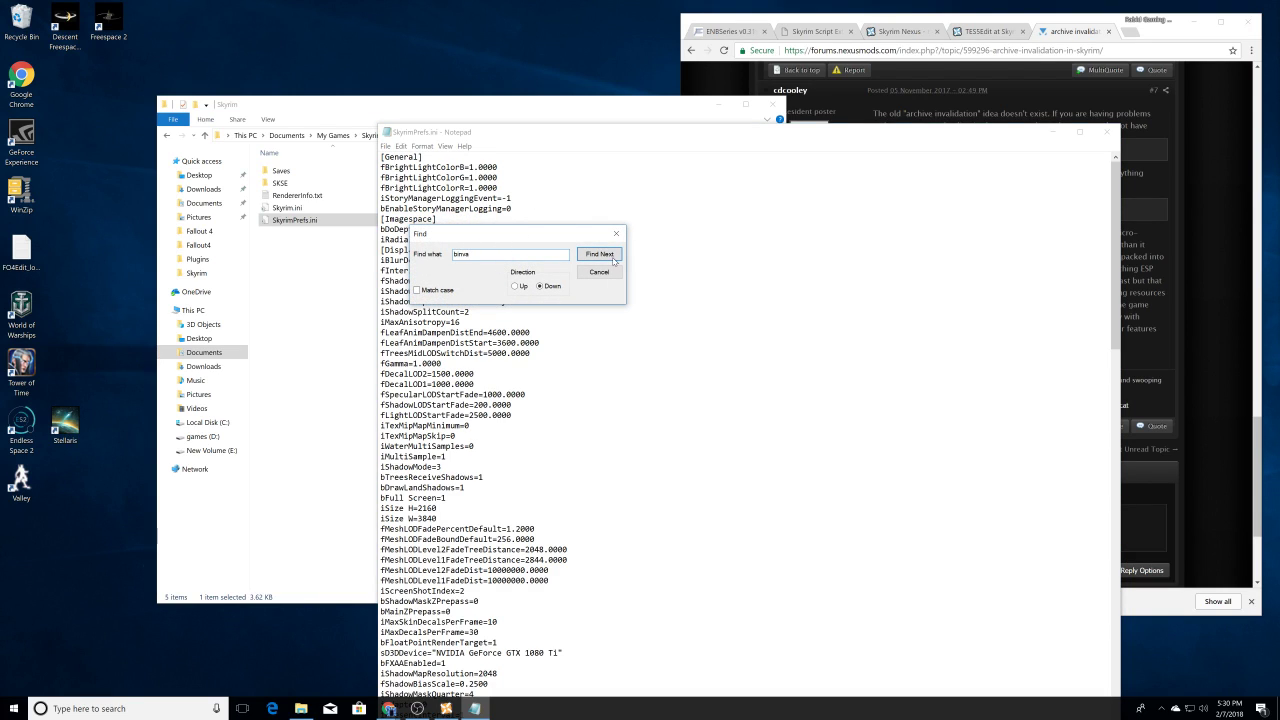
click(613, 258)
click(664, 396)
click(616, 234)
click(1106, 134)
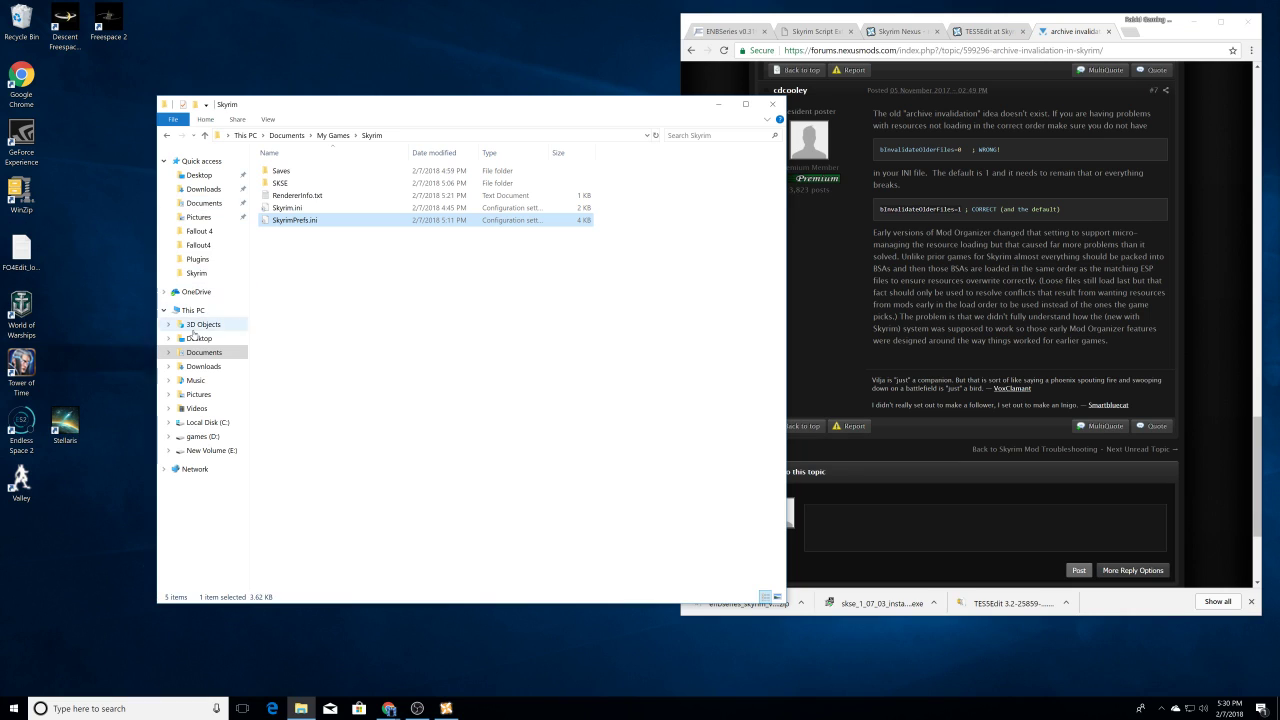
Step: Add bInvalidateOlderFiles=1 plus a blank line at the end of the [Archive] section of the game folder's Skyrim_default.ini, then save and close it
click(196, 273)
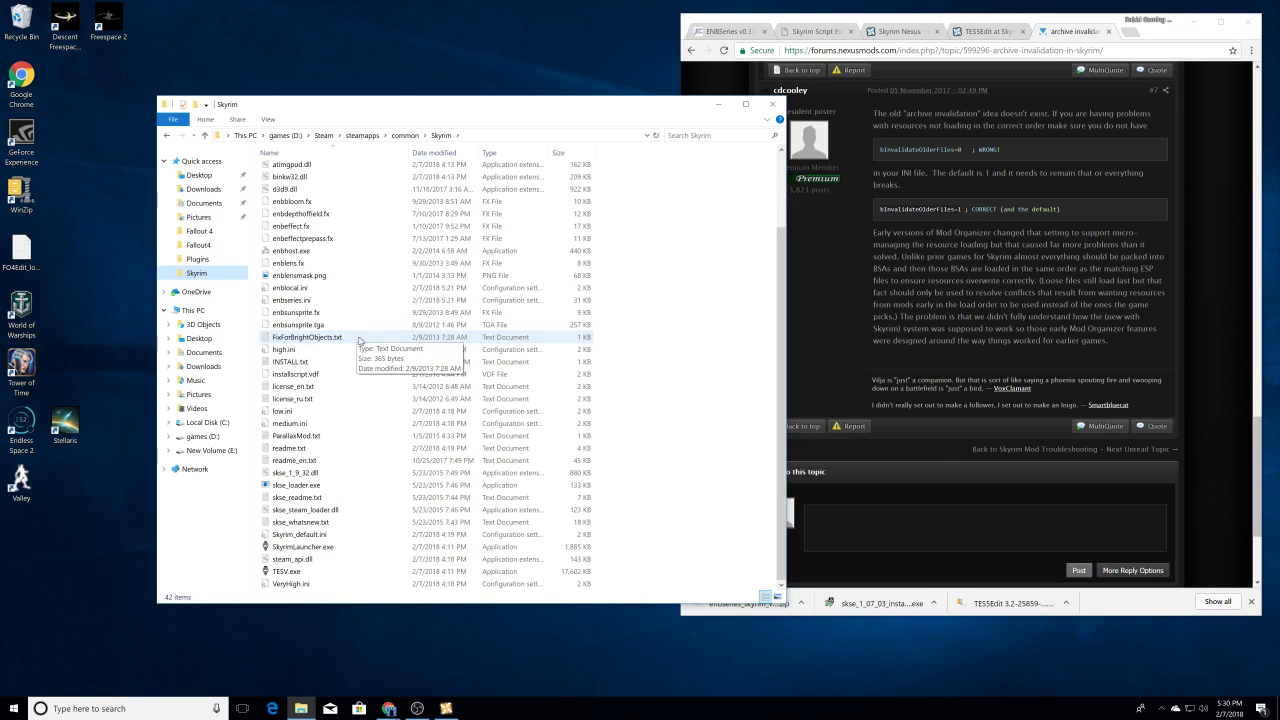
double_click(300, 535)
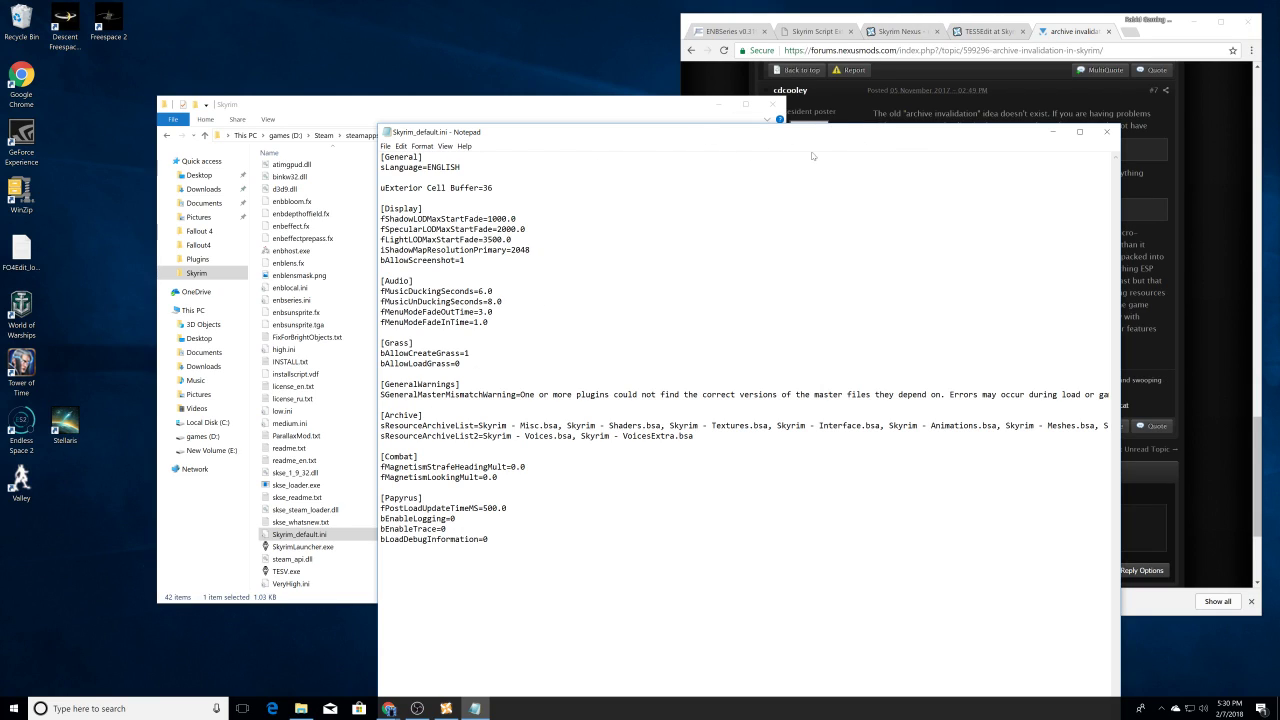
right_click(383, 447)
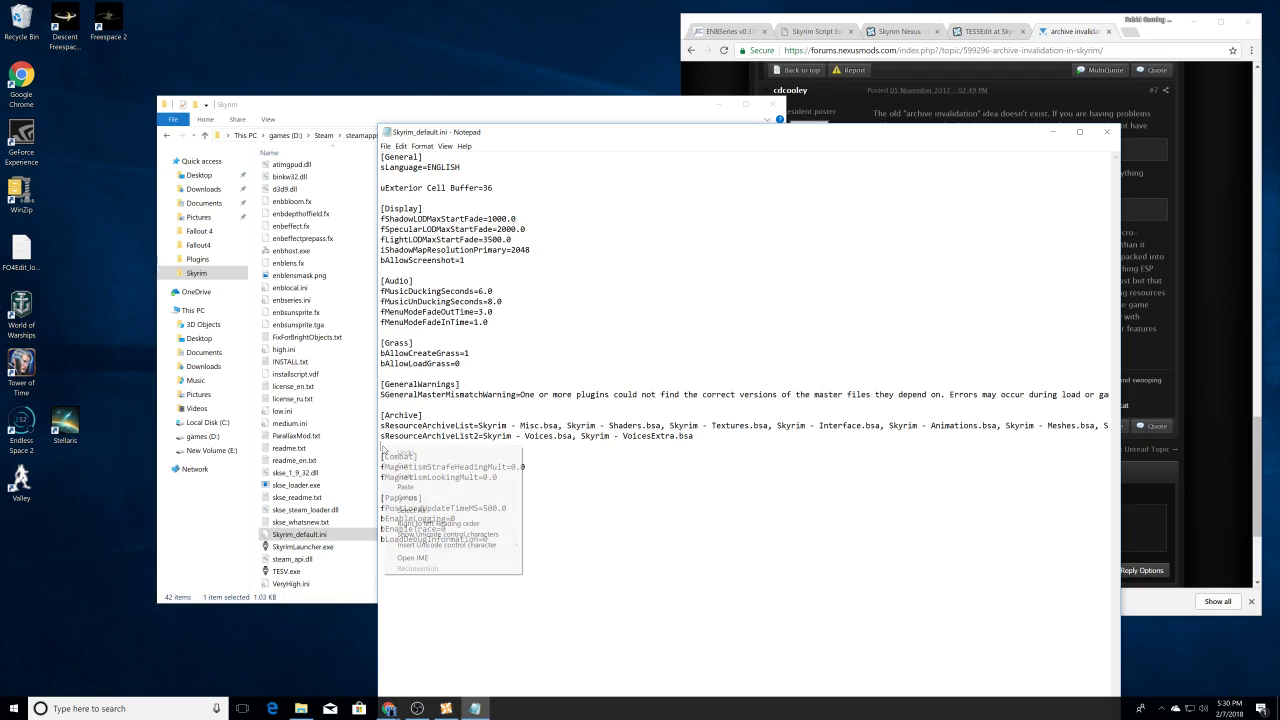
click(406, 487)
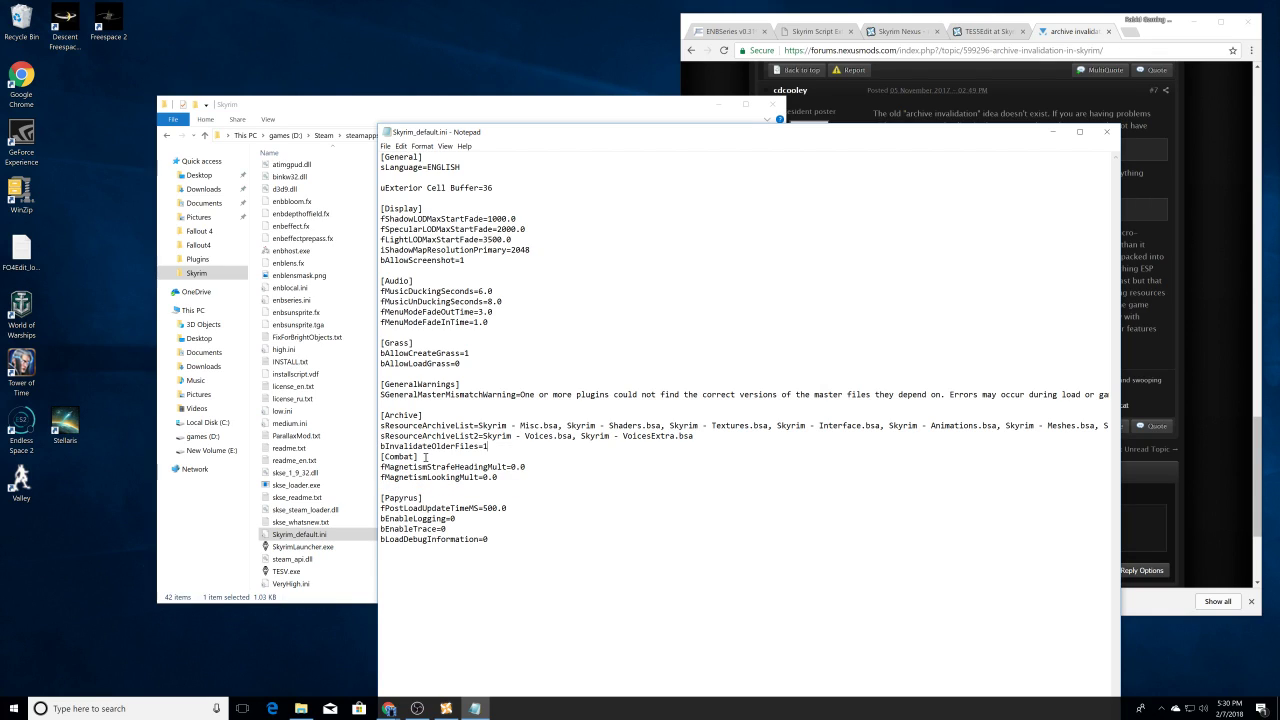
key(Return)
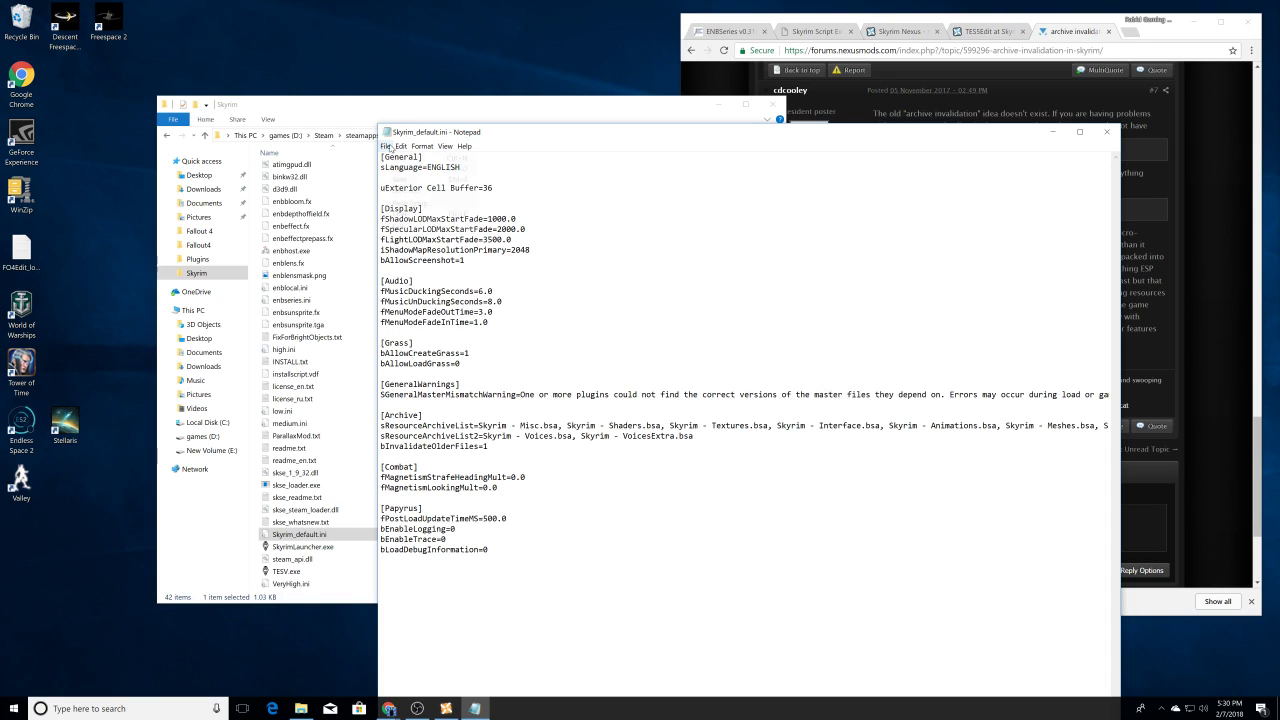
click(385, 146)
click(400, 179)
click(1106, 131)
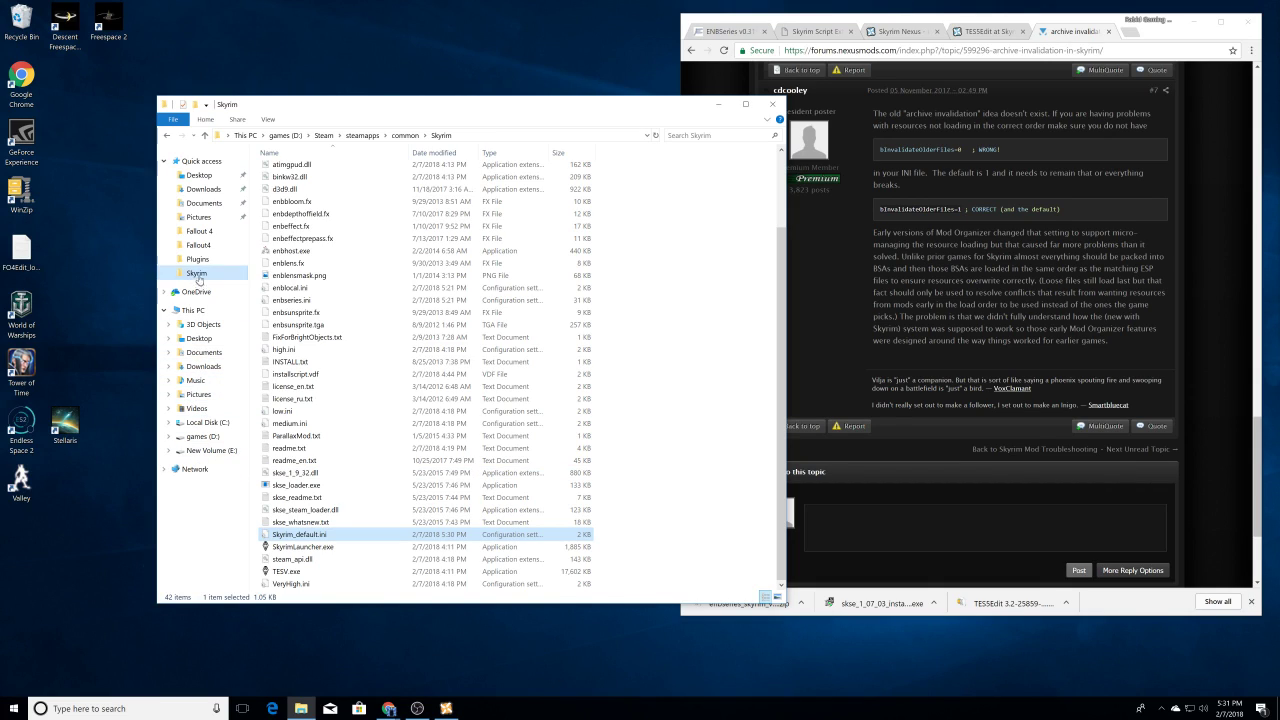
Step: Add bInvalidateOlderFiles=1 plus a blank line at the end of the [Archive] section of Skyrim.ini in Documents\My Games\Skyrim
click(203, 204)
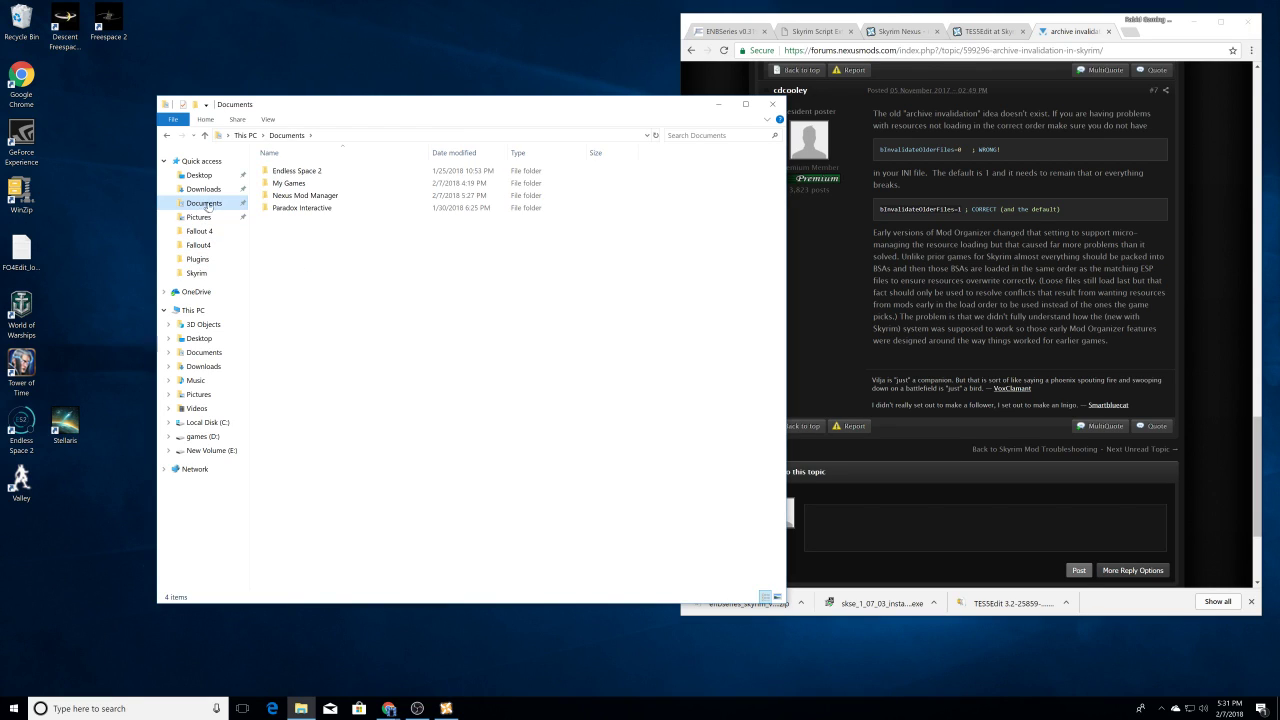
double_click(319, 189)
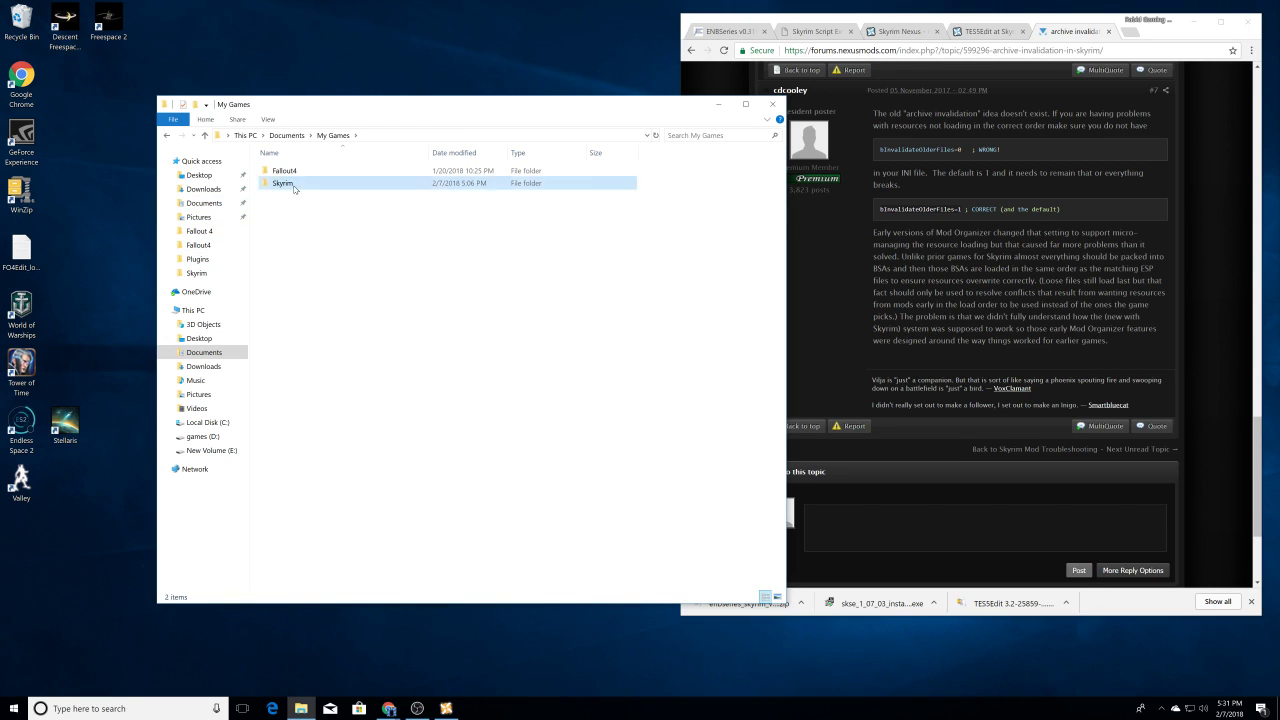
double_click(285, 184)
double_click(288, 208)
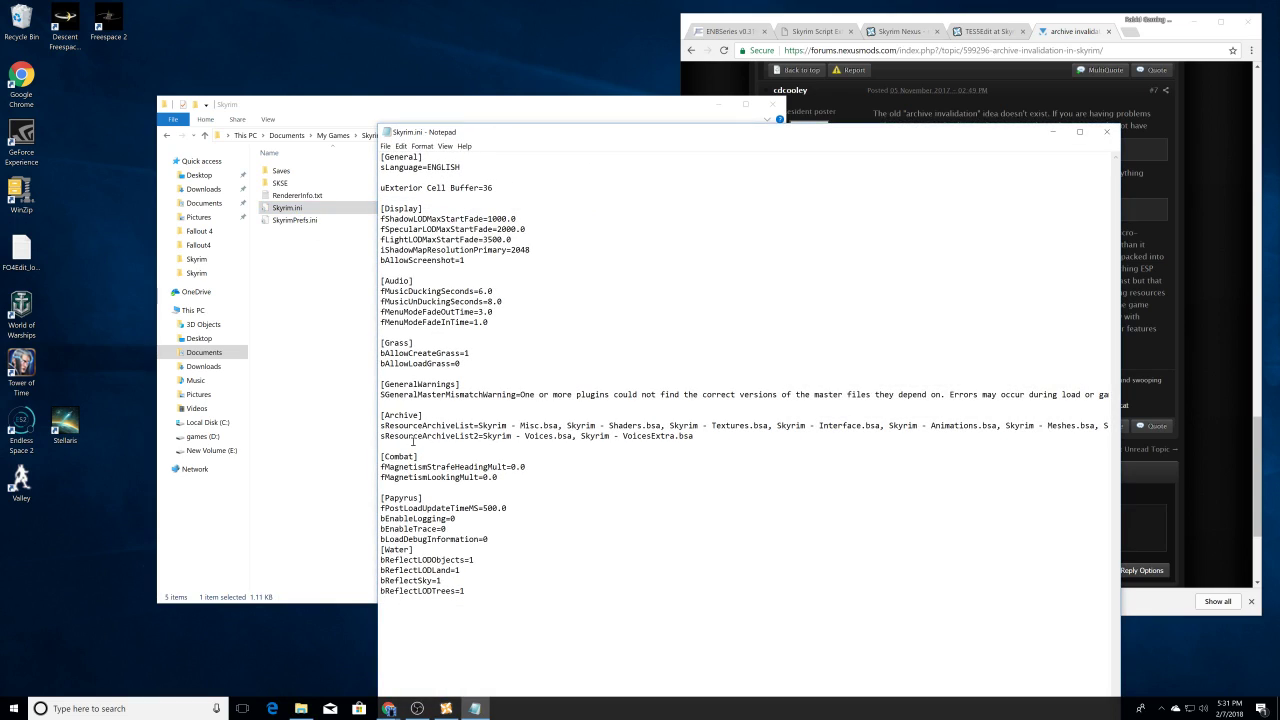
right_click(386, 441)
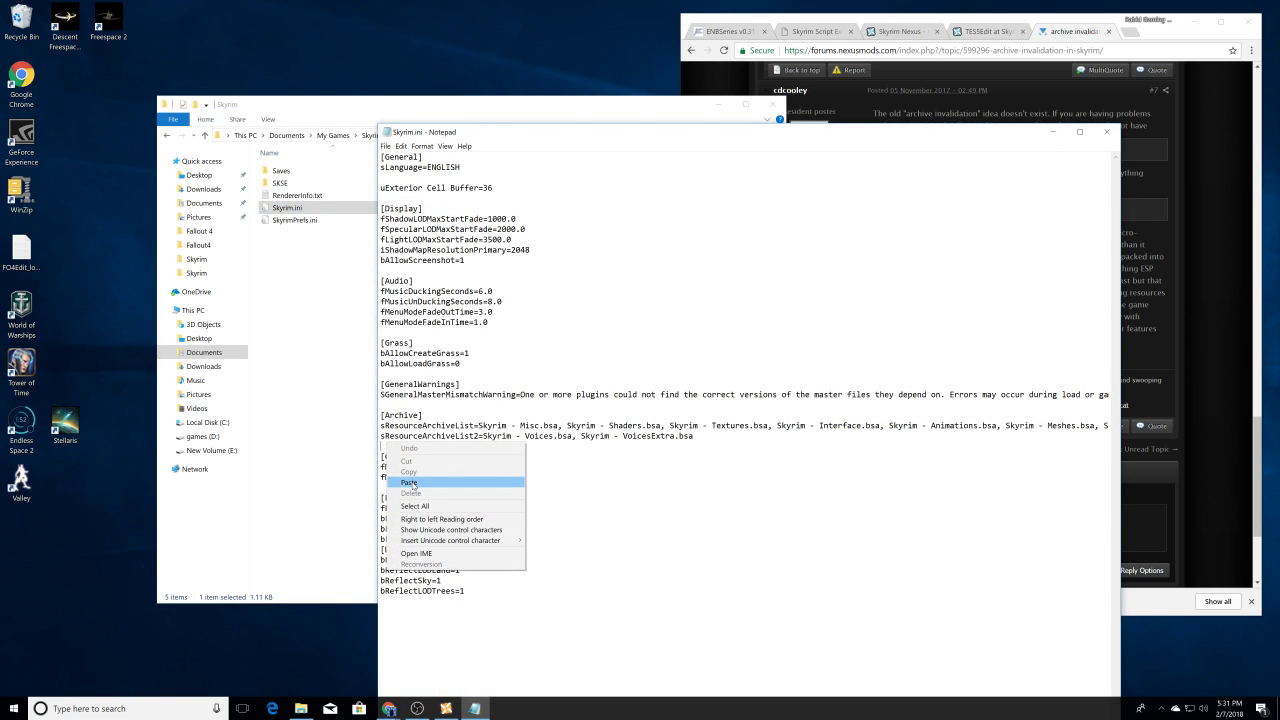
click(416, 468)
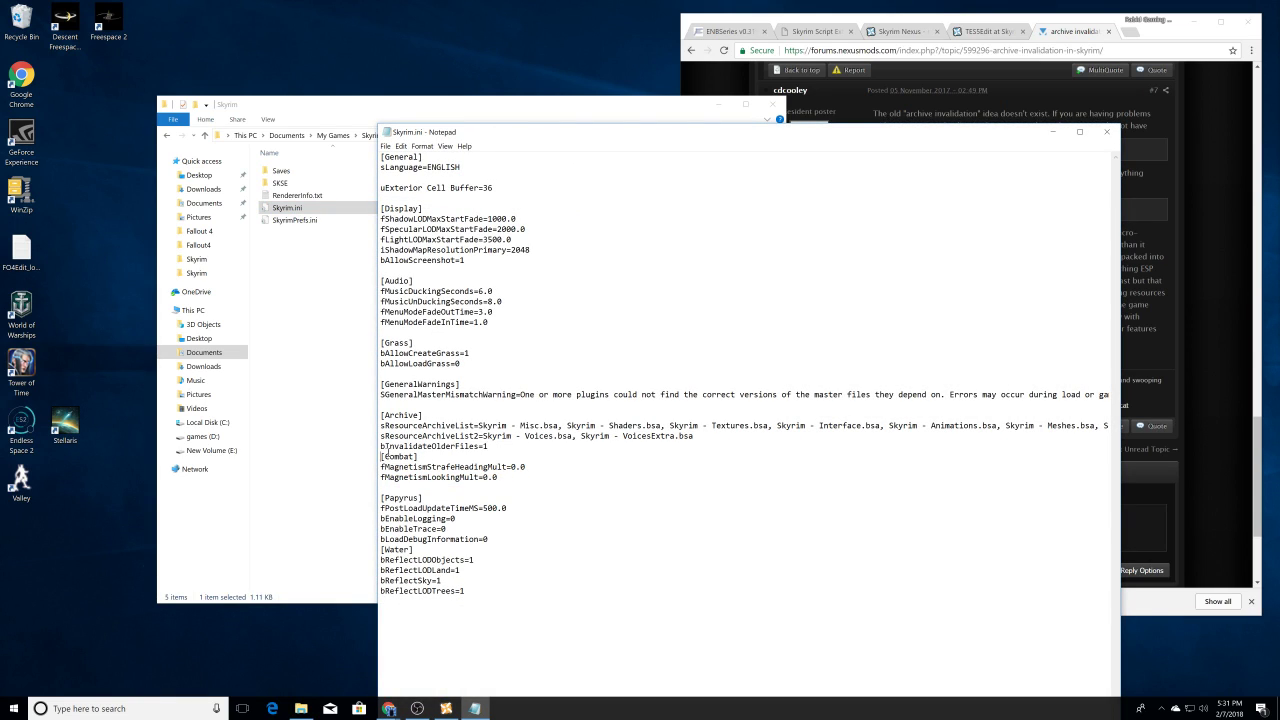
key(Return)
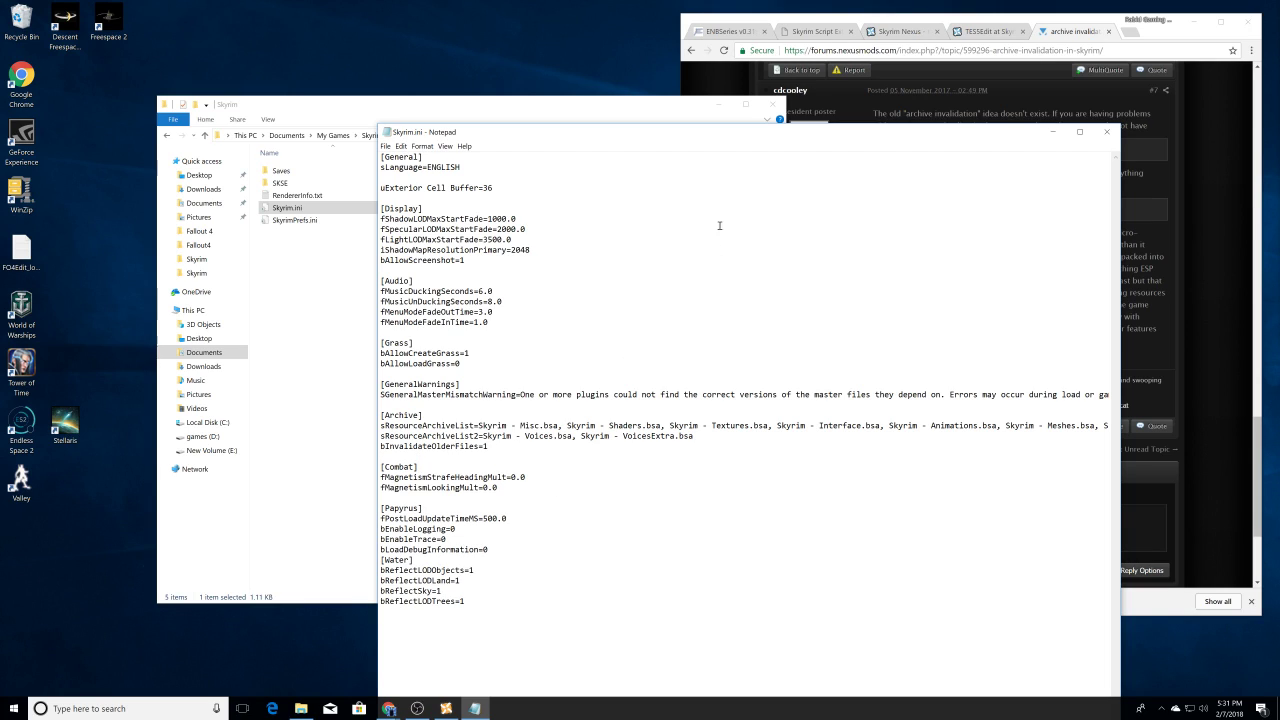
Step: Save and close Skyrim.ini, and close the folder window
click(385, 146)
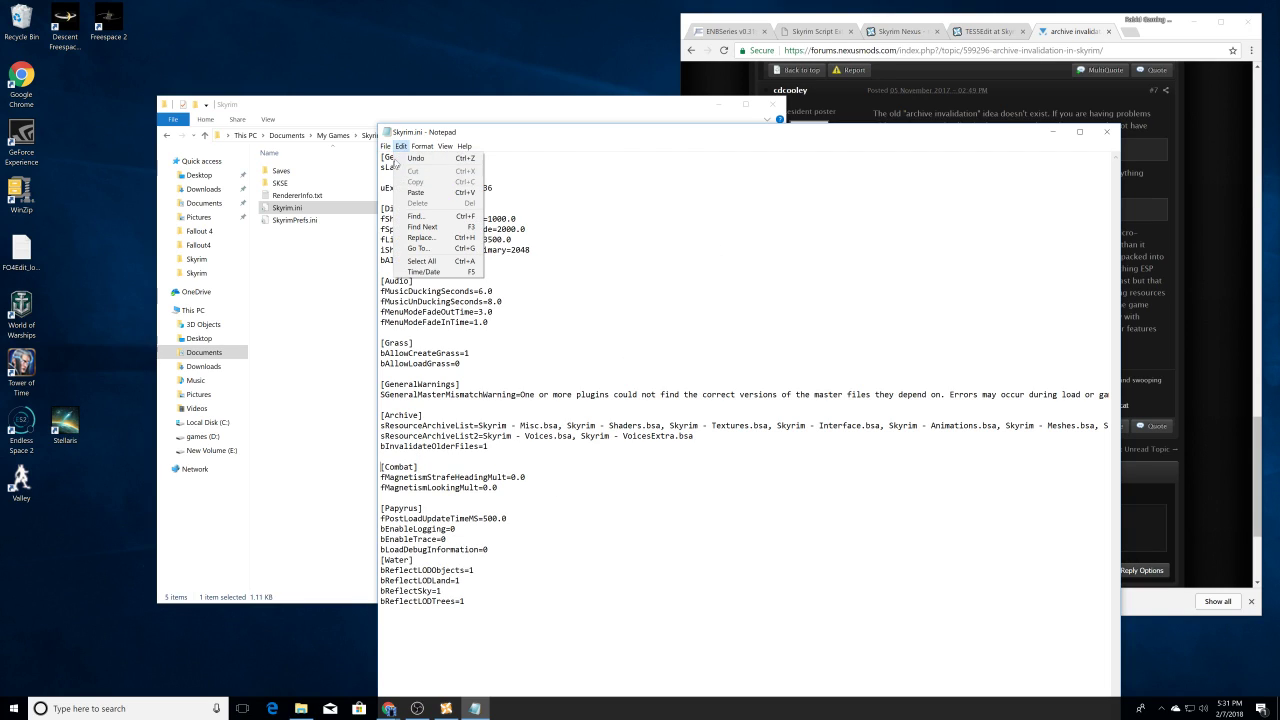
click(402, 179)
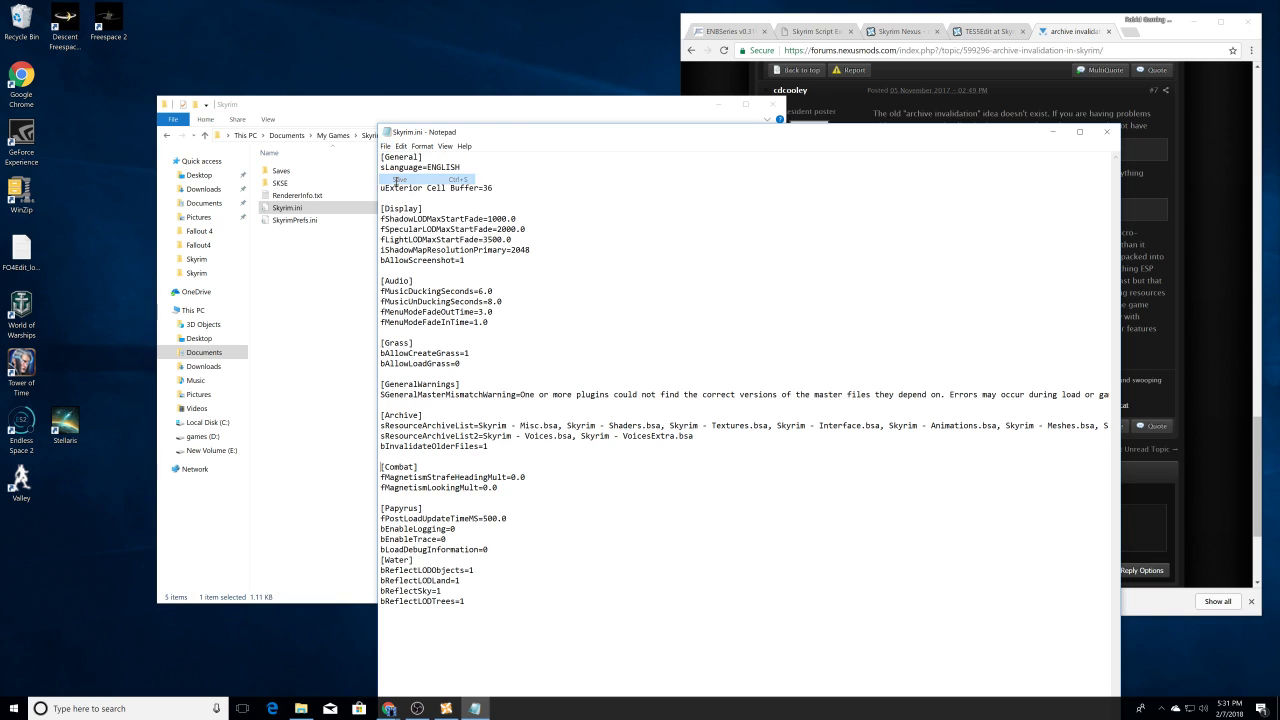
click(1106, 131)
click(771, 106)
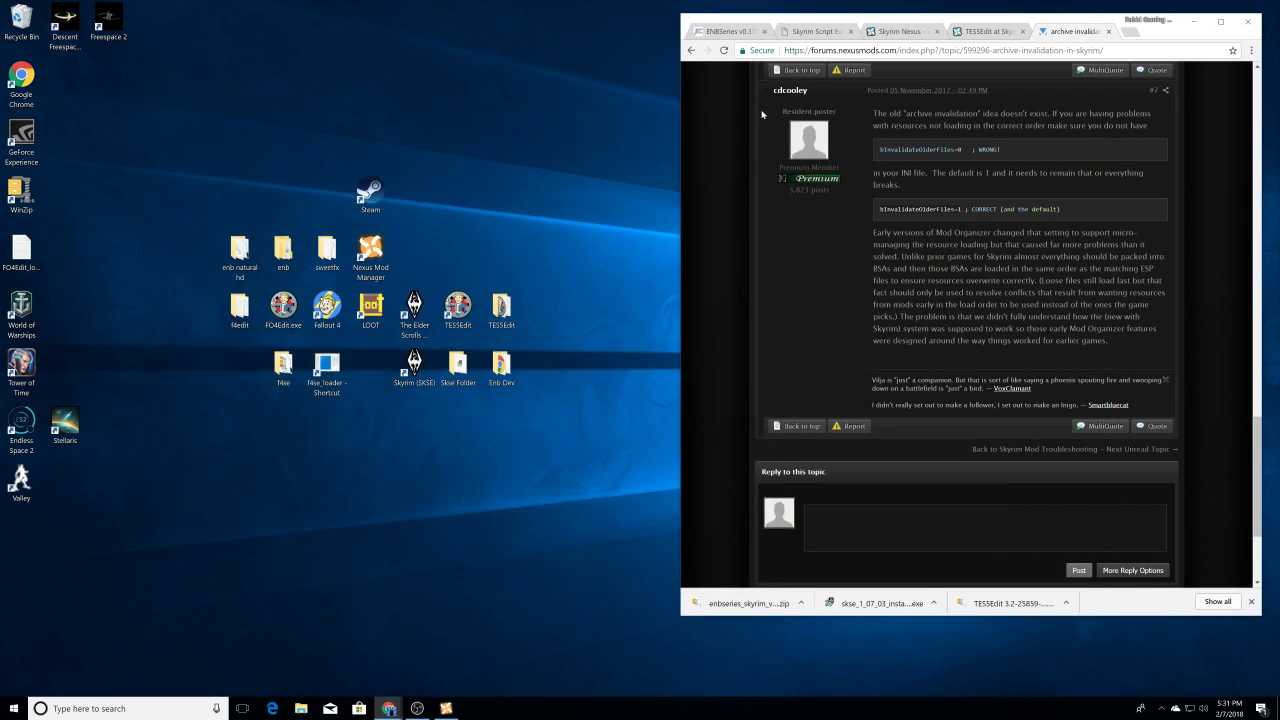
Step: Close the archive invalidation forum page and return to the Skyrim Nexus search results
scroll(830, 271, down, 2)
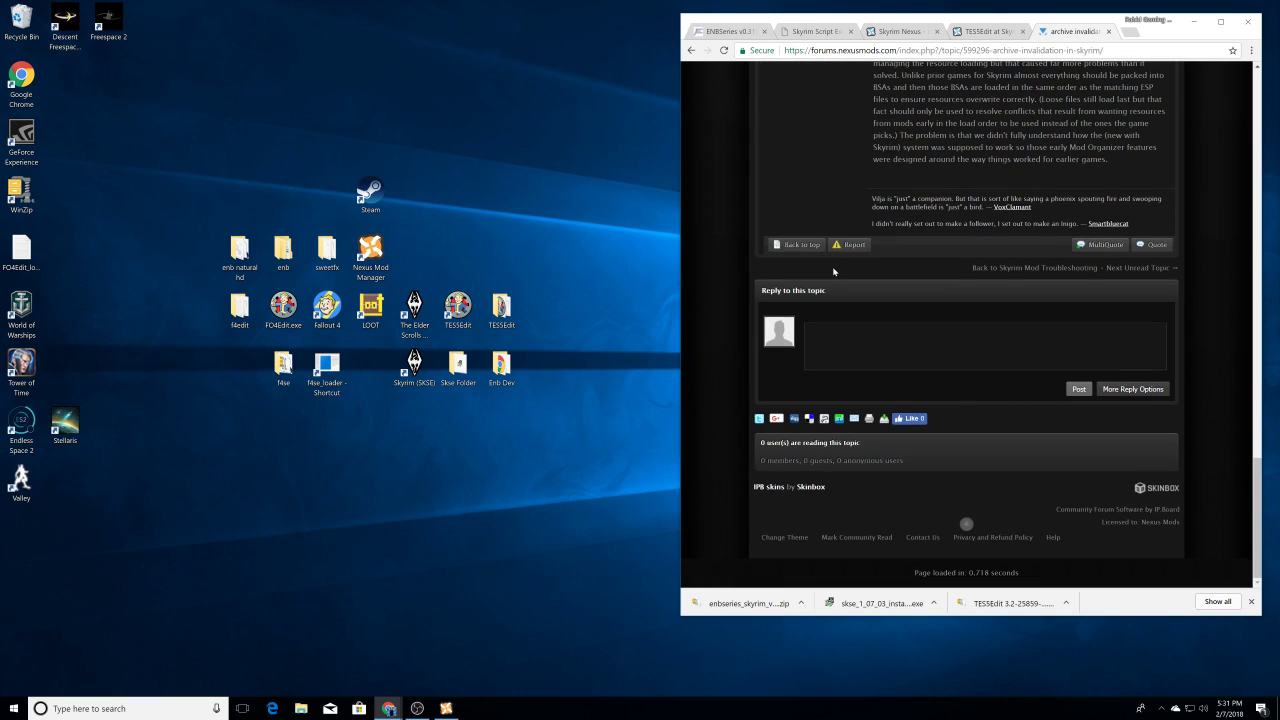
scroll(835, 266, up, 10)
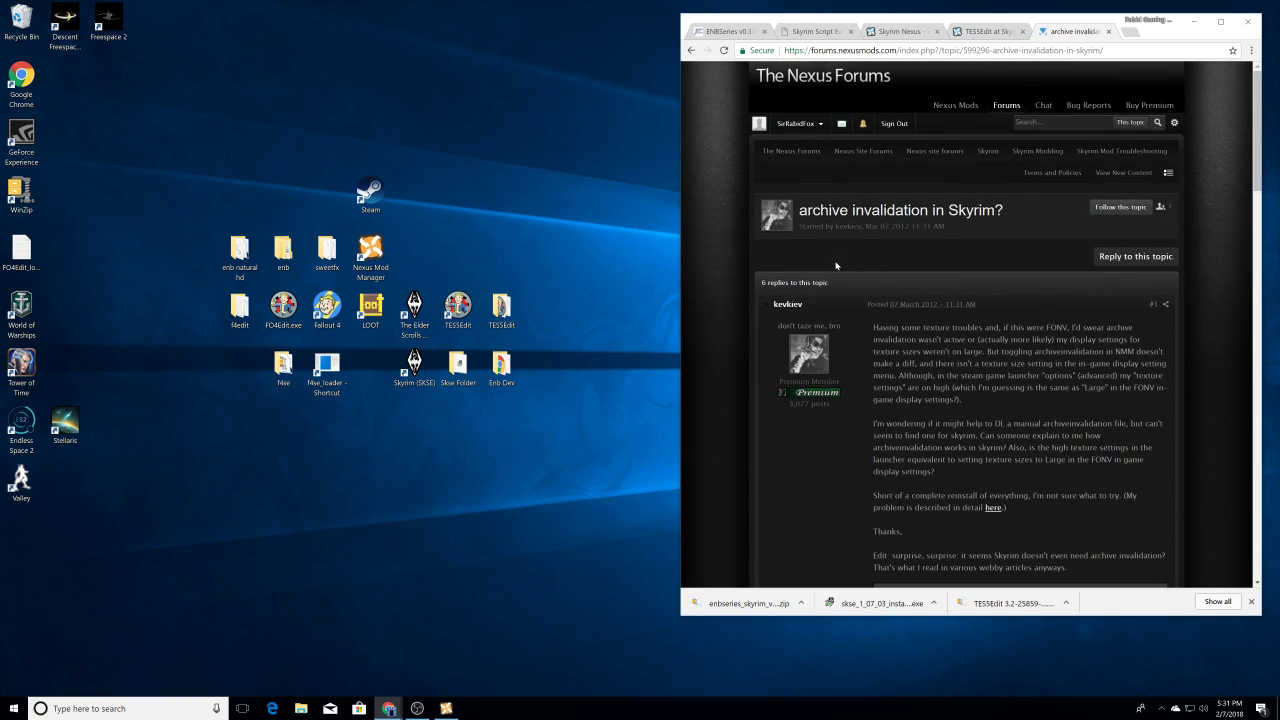
click(1108, 31)
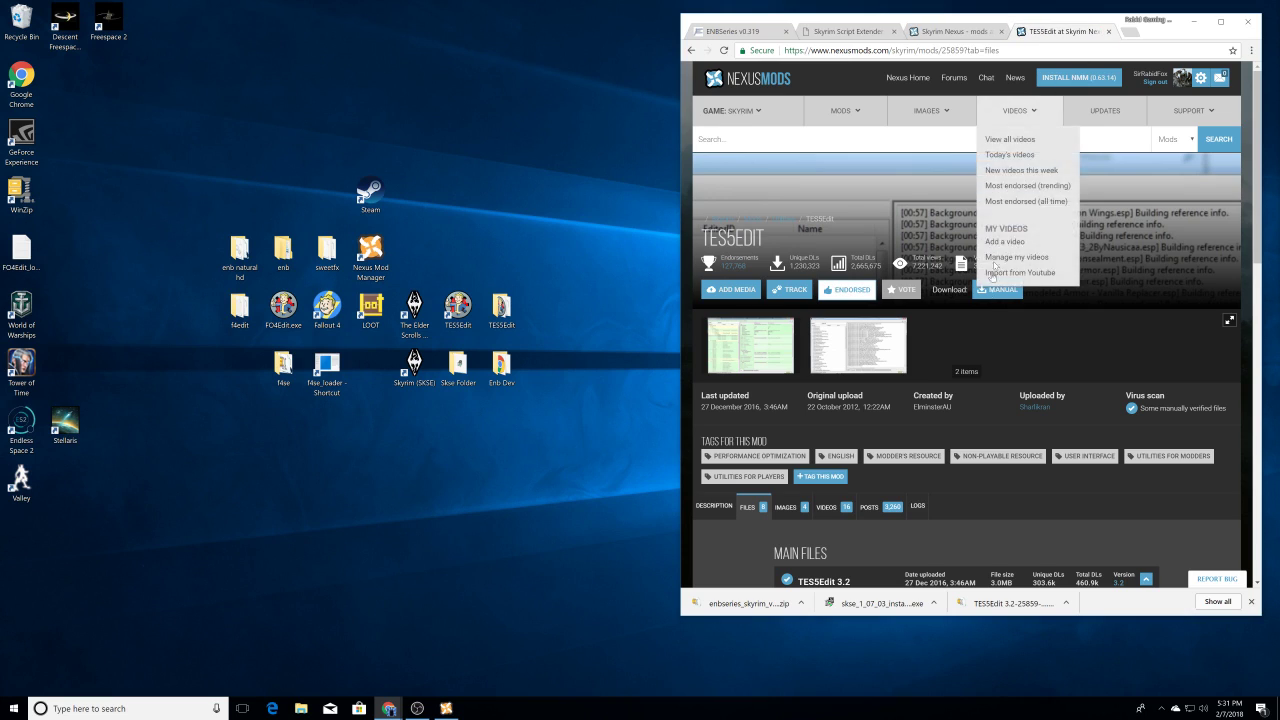
click(852, 33)
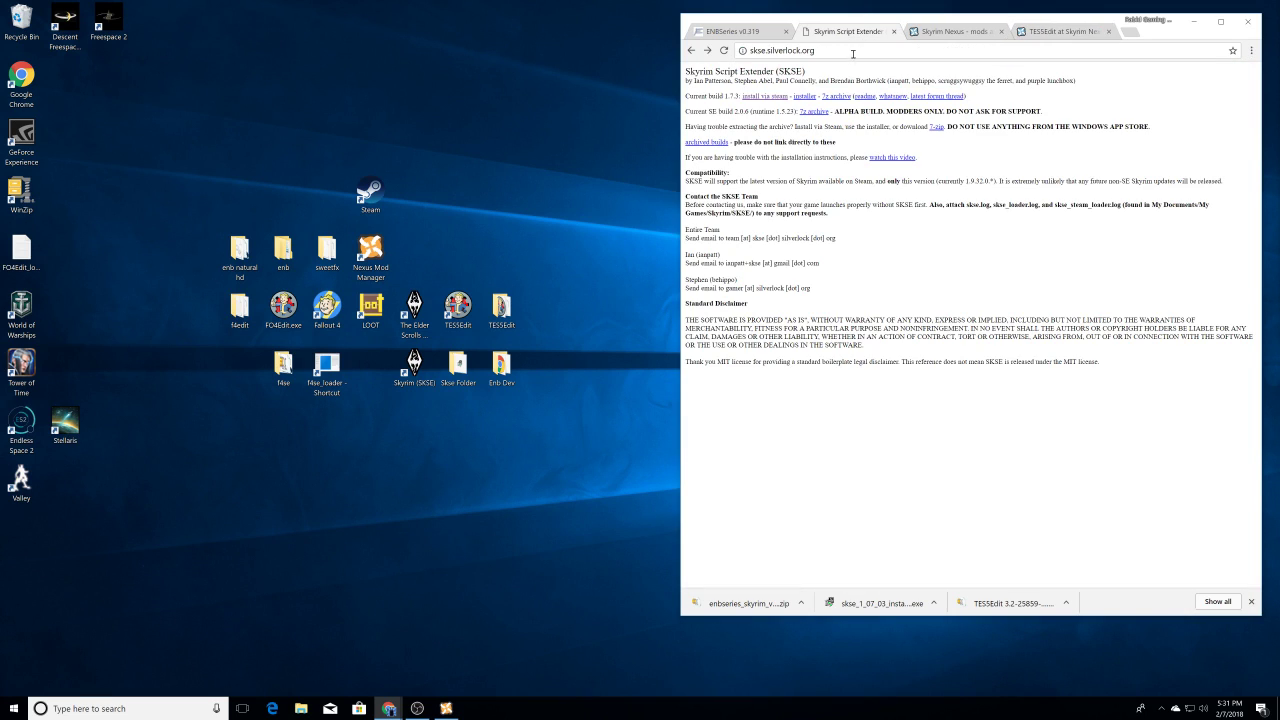
click(964, 36)
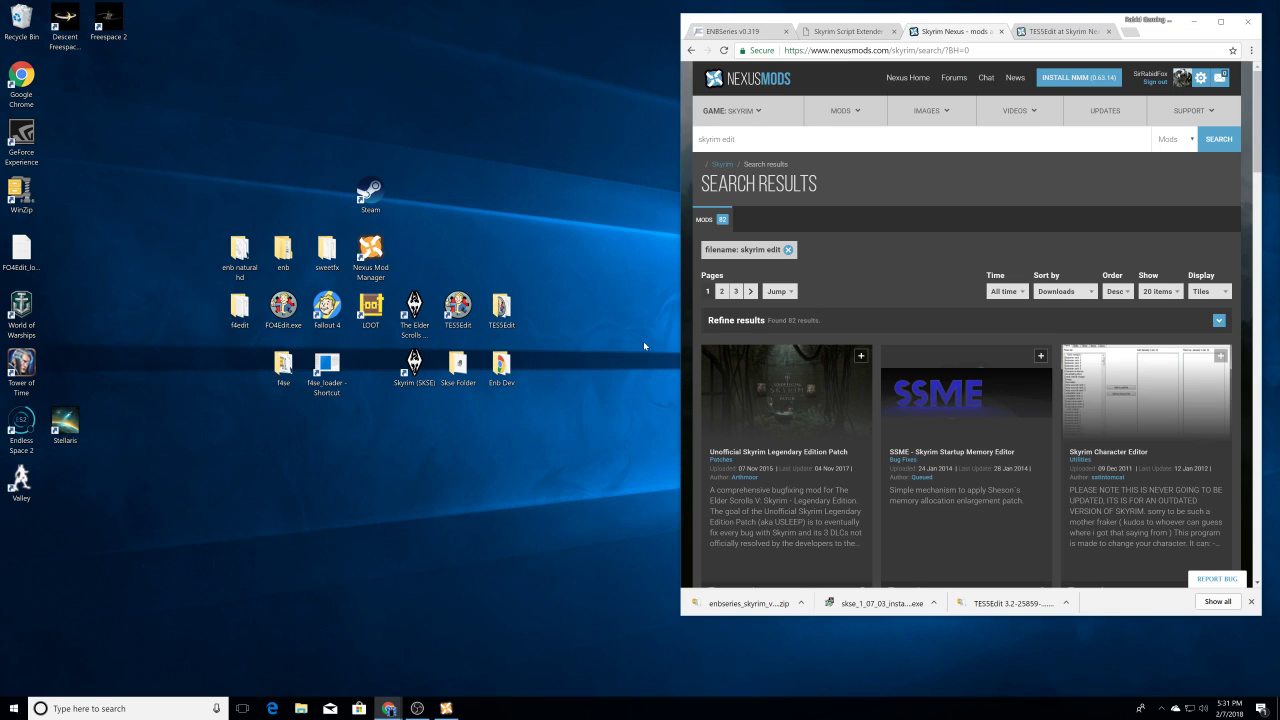
Step: Launch Skyrim through its SKSE desktop shortcut to test startup, then quit to the desktop from the main menu
double_click(414, 367)
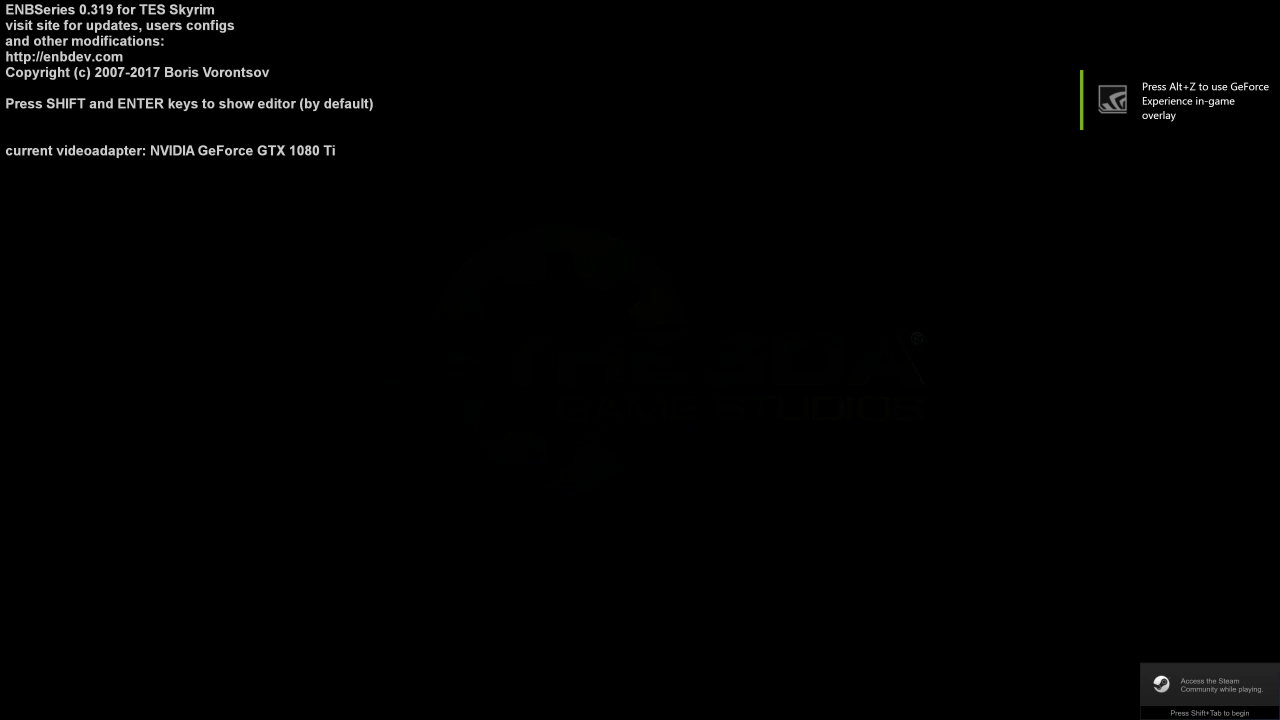
key(Down)
key(Down)
key(Down)
key(Down)
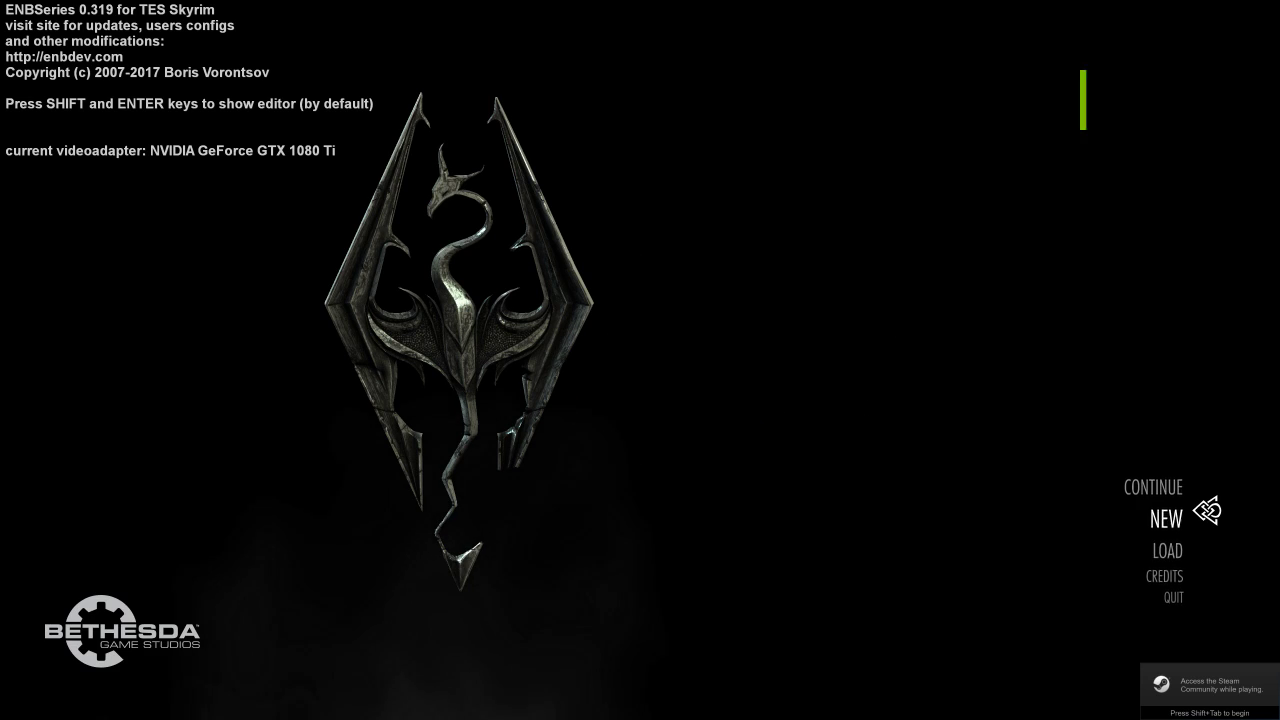
key(Return)
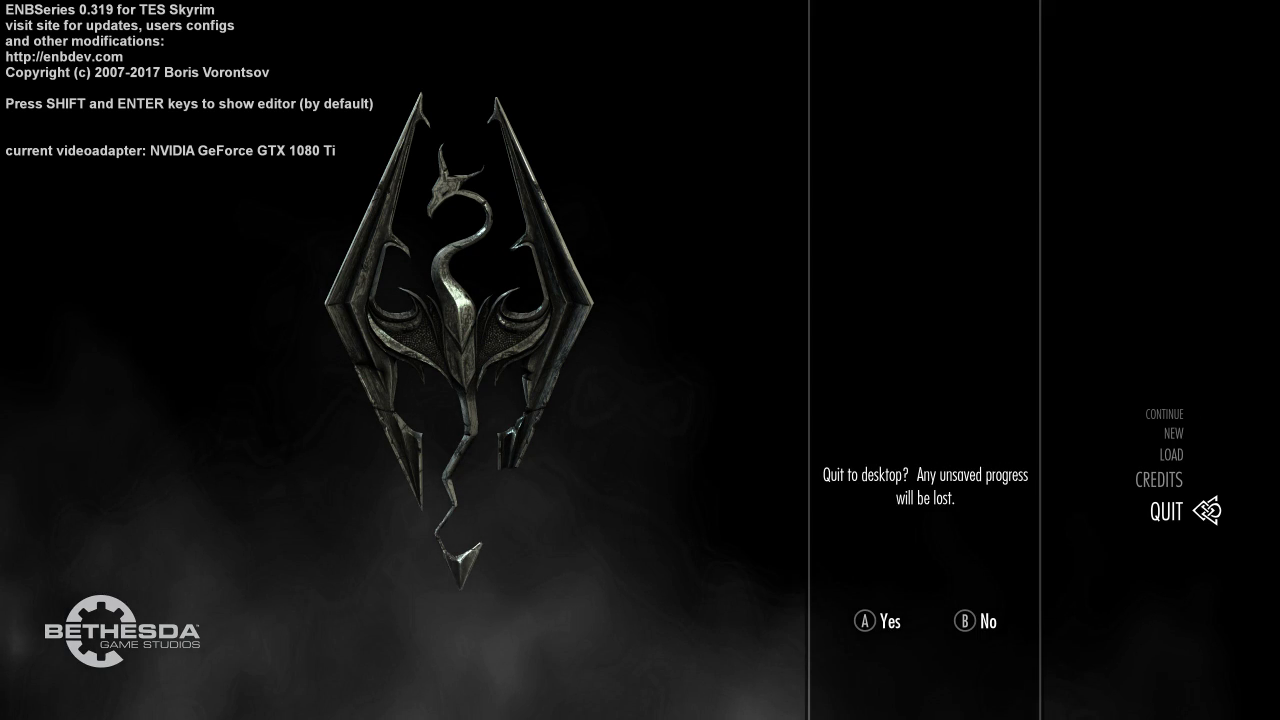
key(Return)
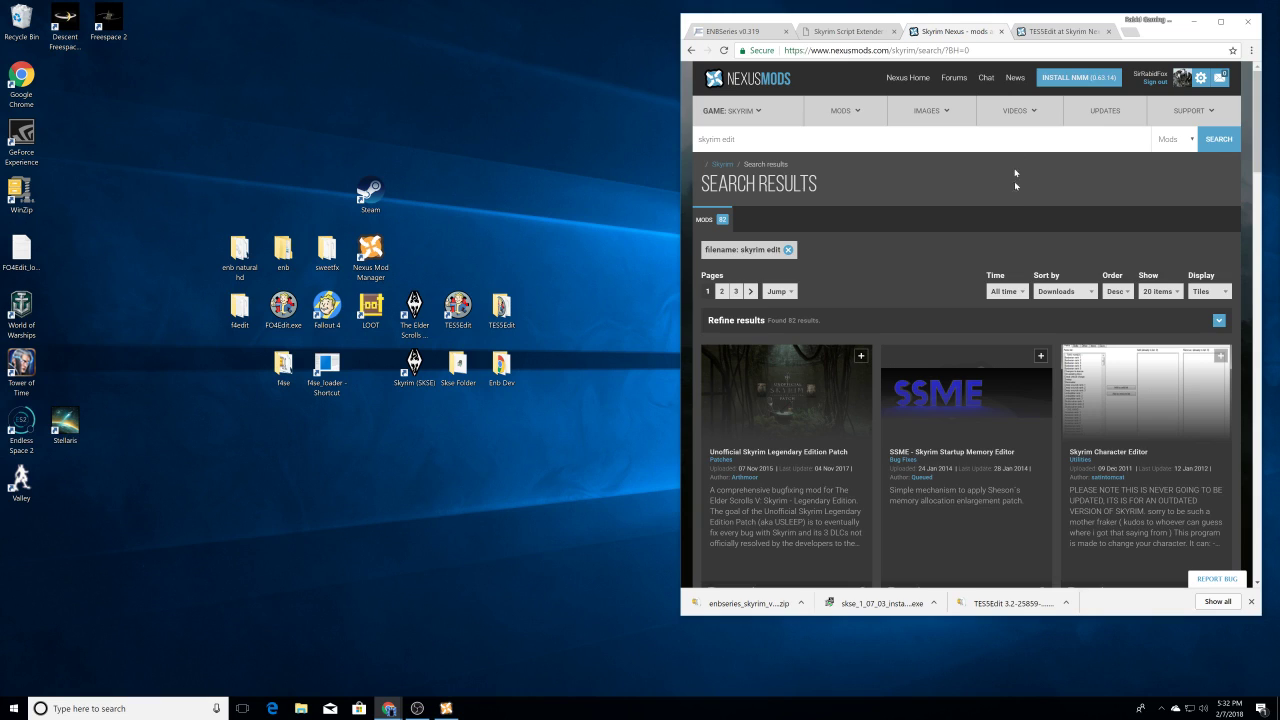
Step: Close the ENBSeries and Skyrim Script Extender pages and maximize the browser window
scroll(969, 263, down, 1)
scroll(969, 274, up, 1)
drag(1090, 22, 666, 42)
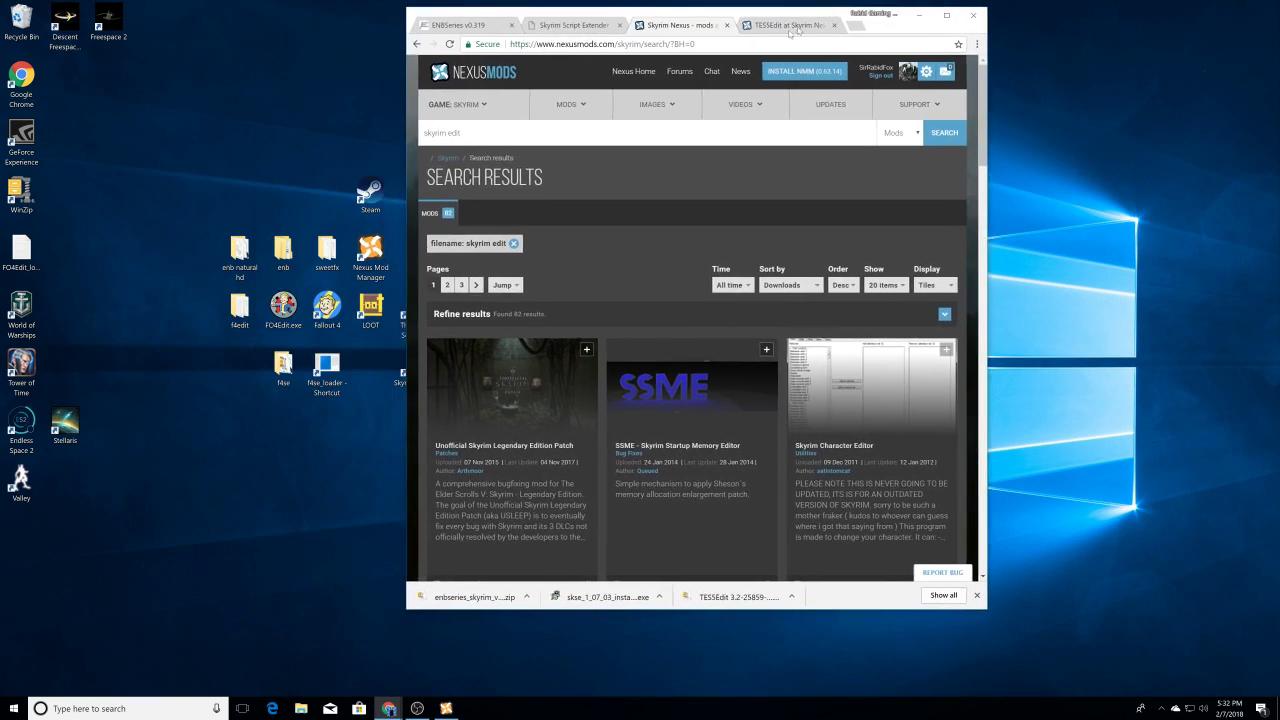
click(511, 25)
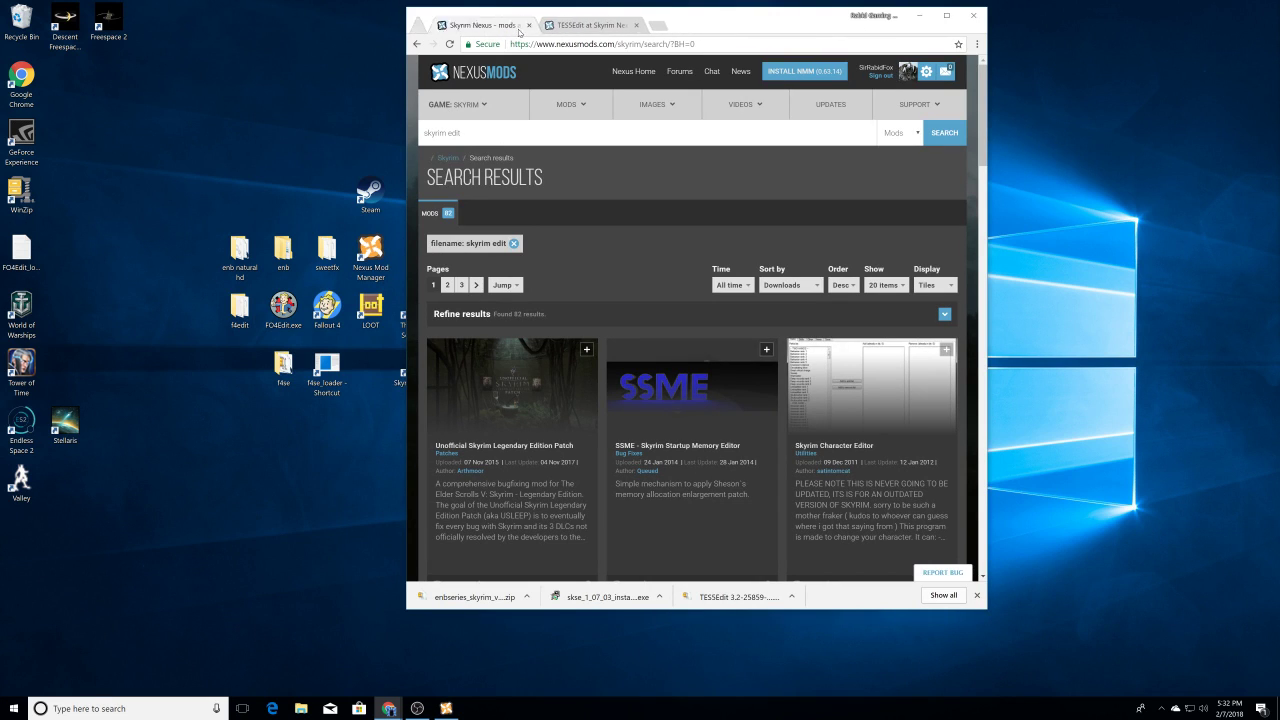
click(941, 18)
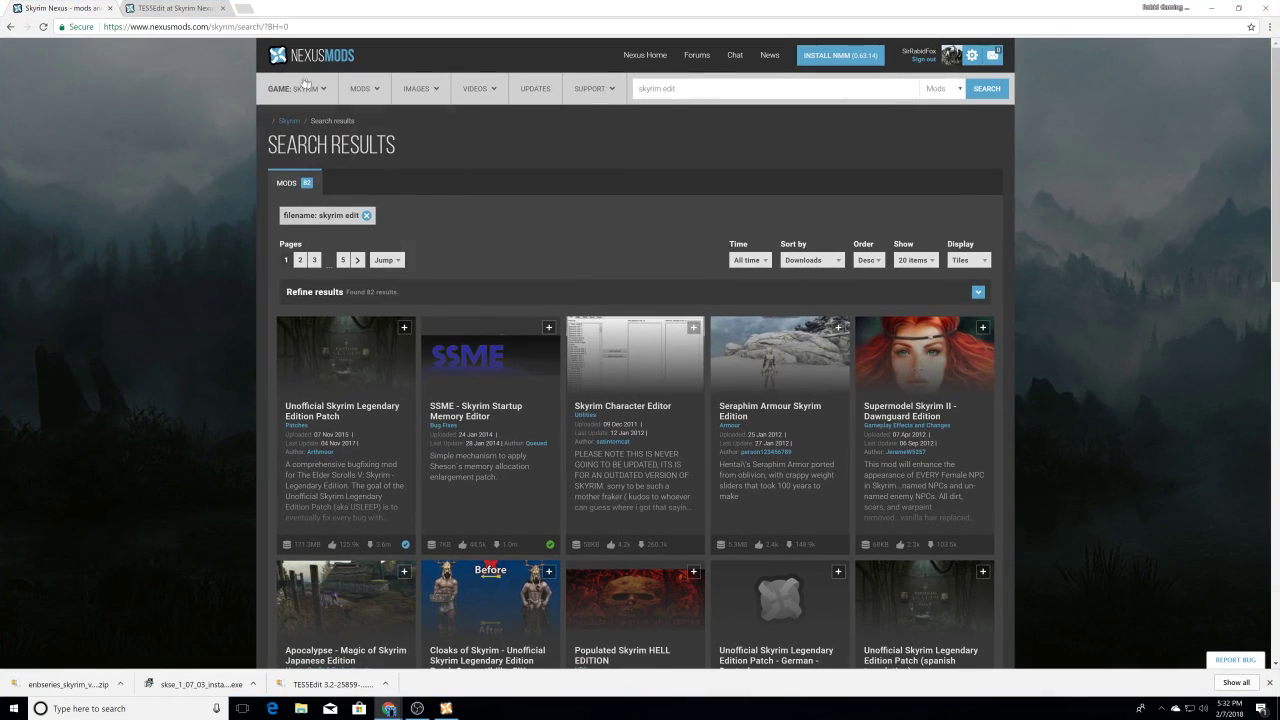
Step: Go to the Skyrim Nexus home page and open the full list of all Skyrim mods
mouse_move(364, 89)
mouse_move(296, 89)
click(300, 200)
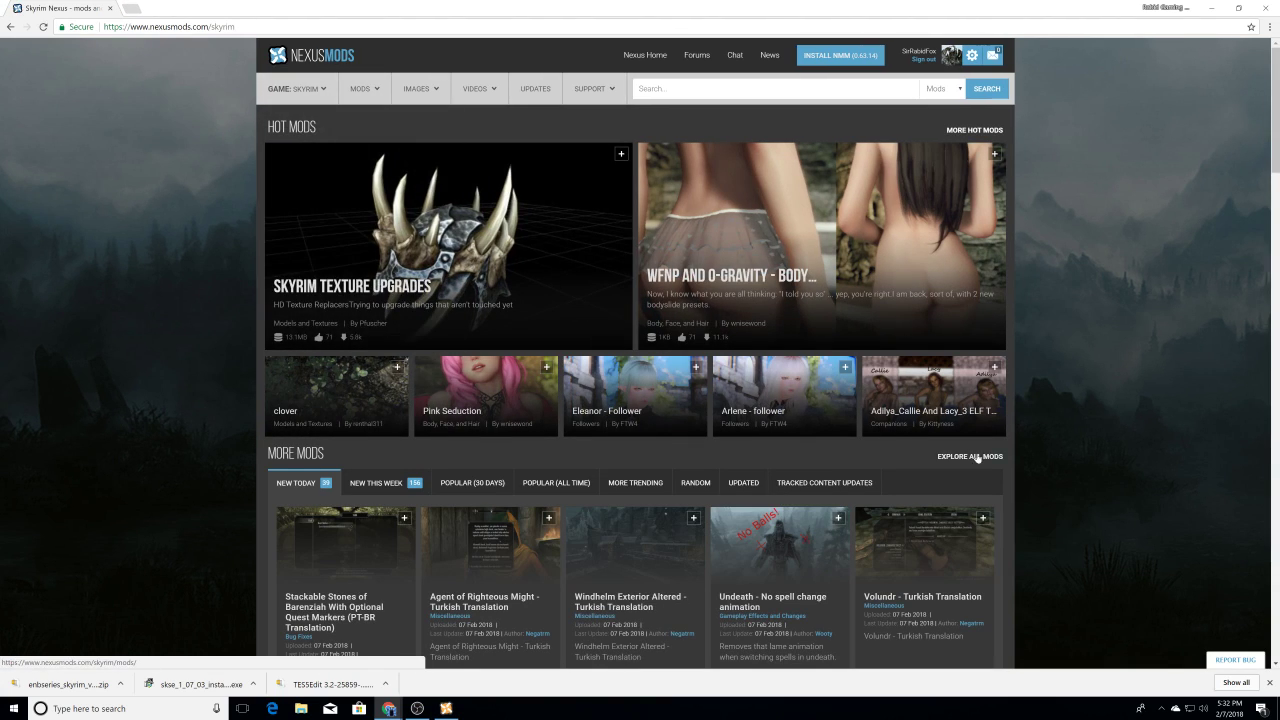
scroll(975, 455, down, 3)
scroll(965, 456, up, 3)
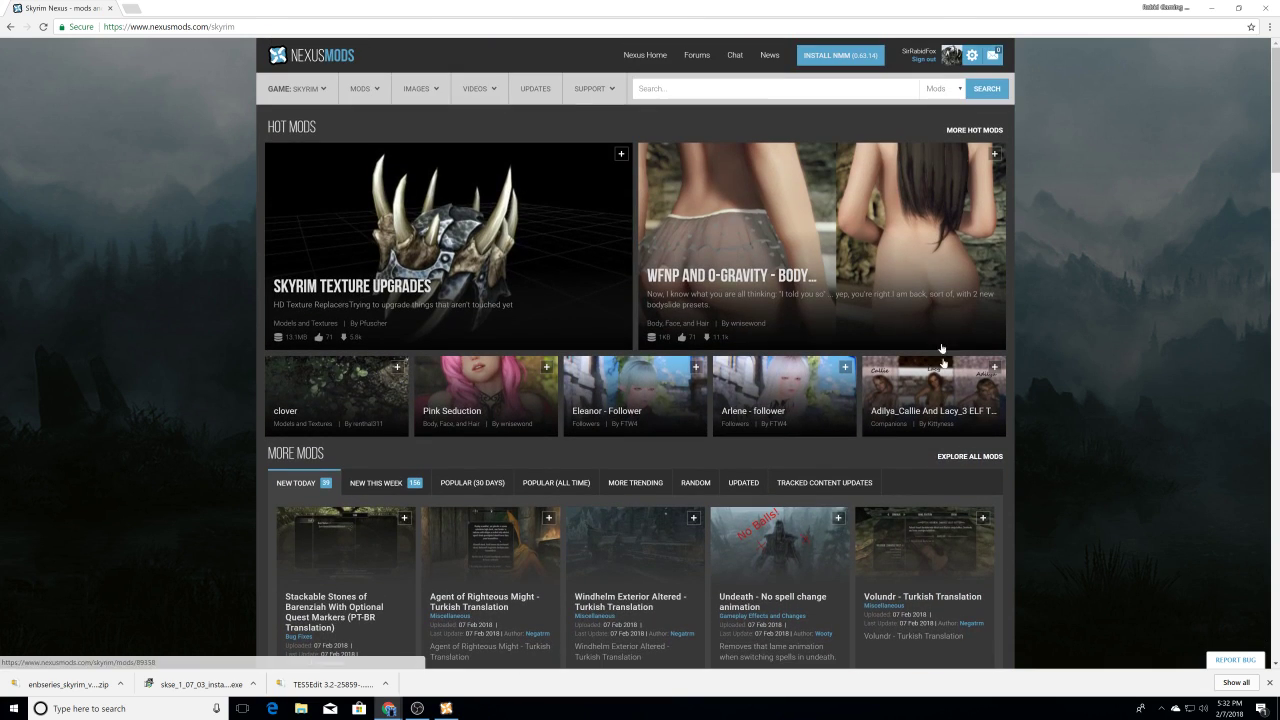
click(988, 458)
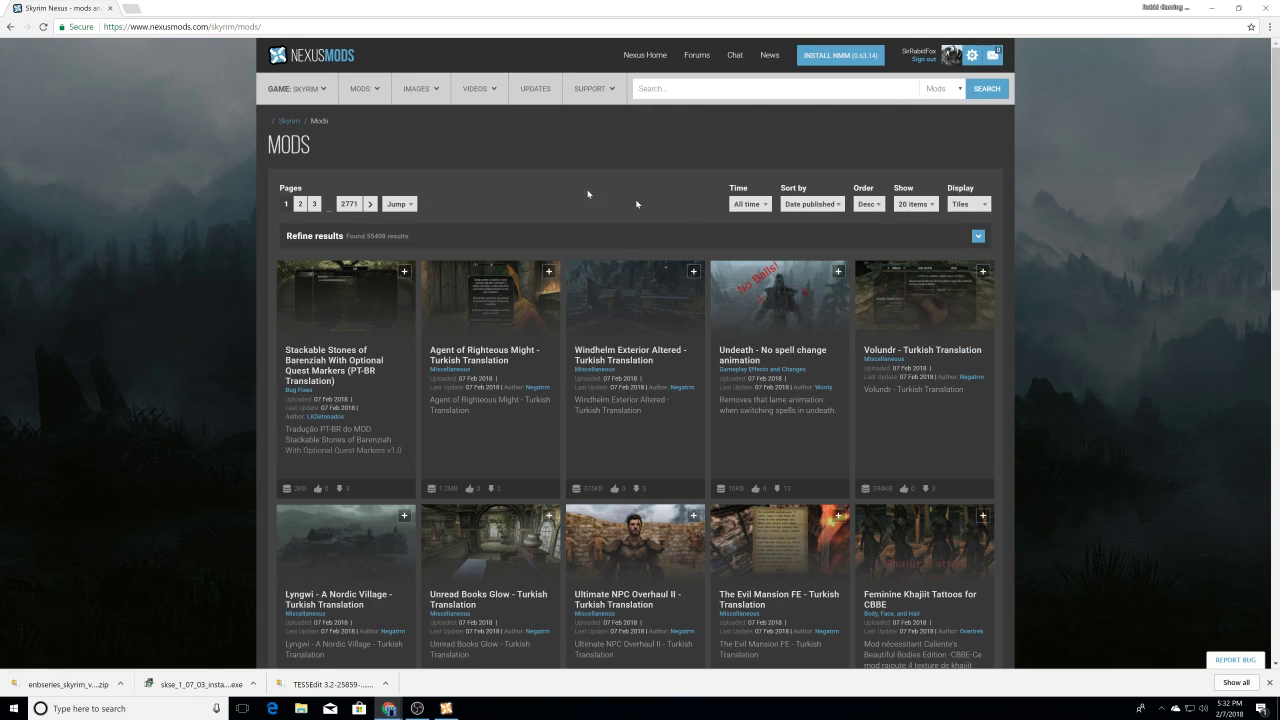
Step: Set the default sorting option to By endorsements under Search Preferences in the Nexus account preferences
click(971, 55)
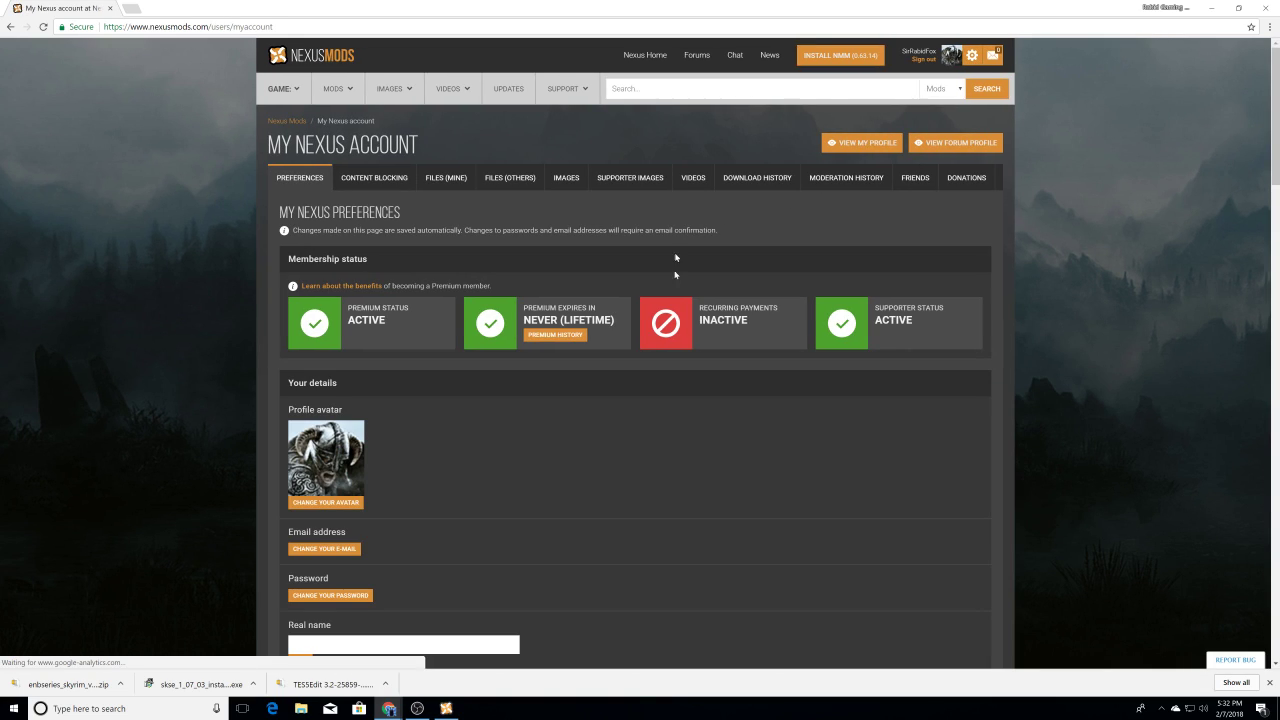
scroll(700, 370, down, 5)
scroll(715, 381, down, 4)
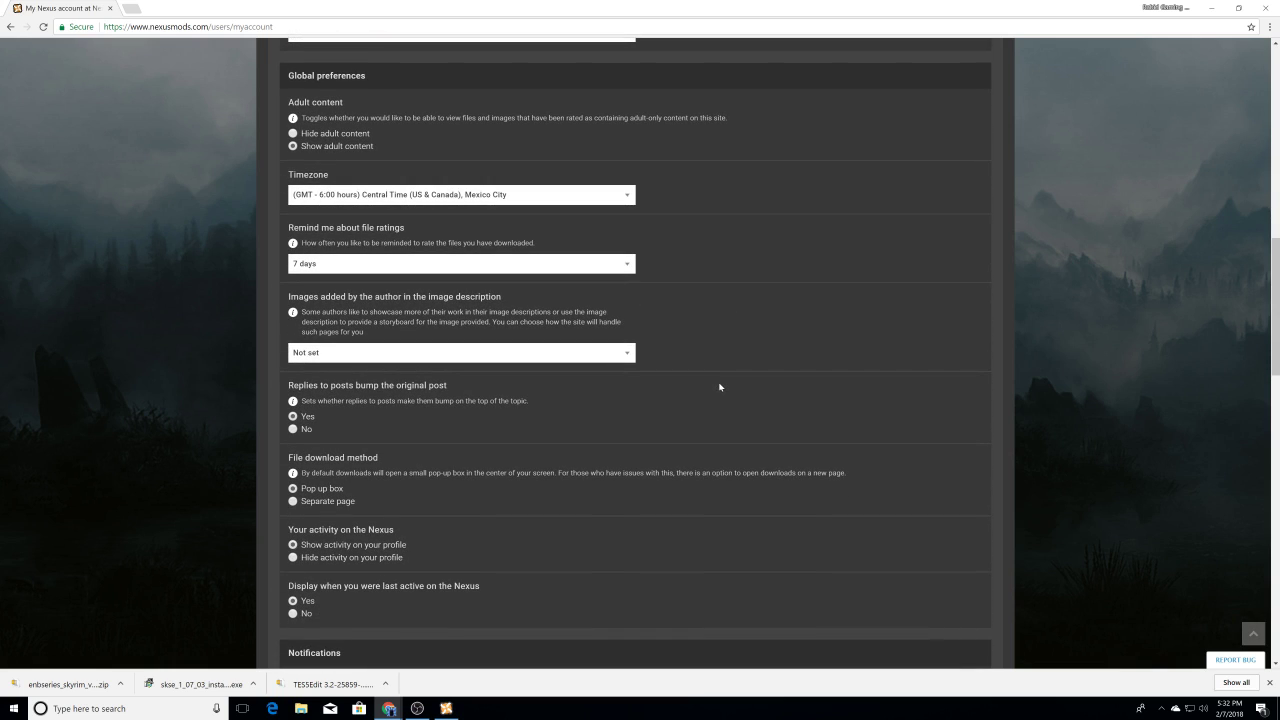
scroll(720, 387, down, 1)
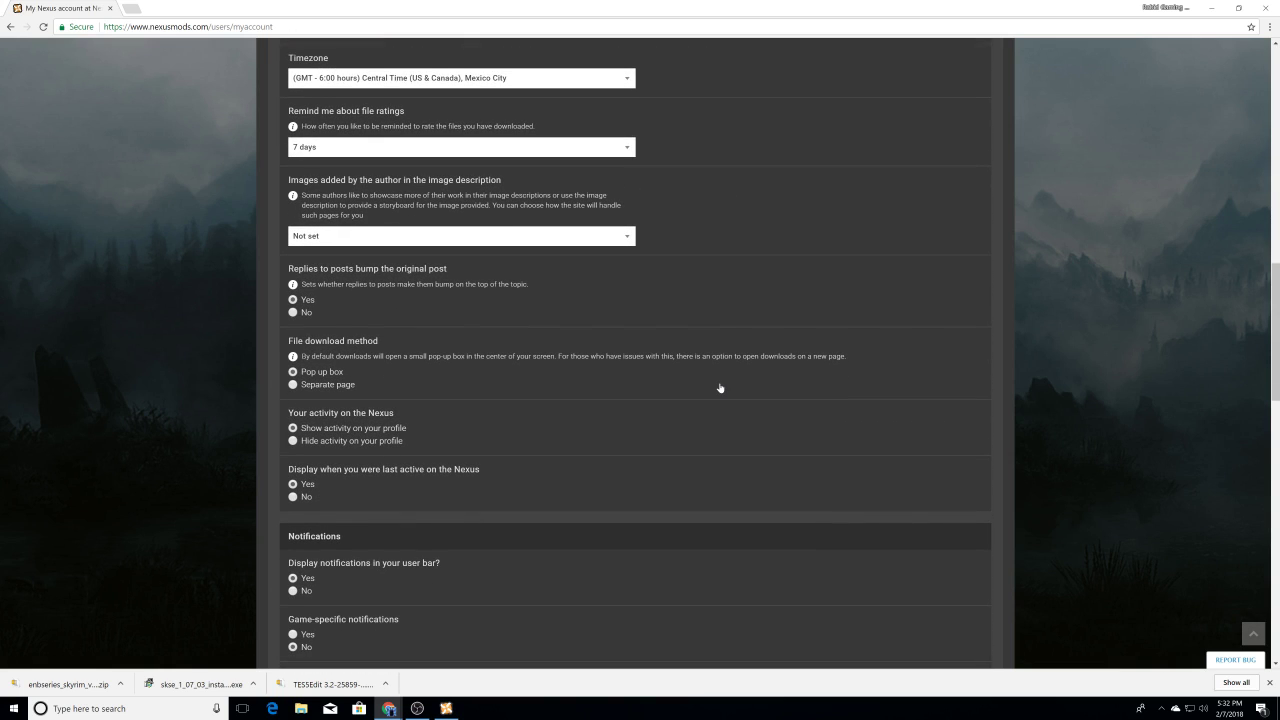
scroll(724, 388, down, 1)
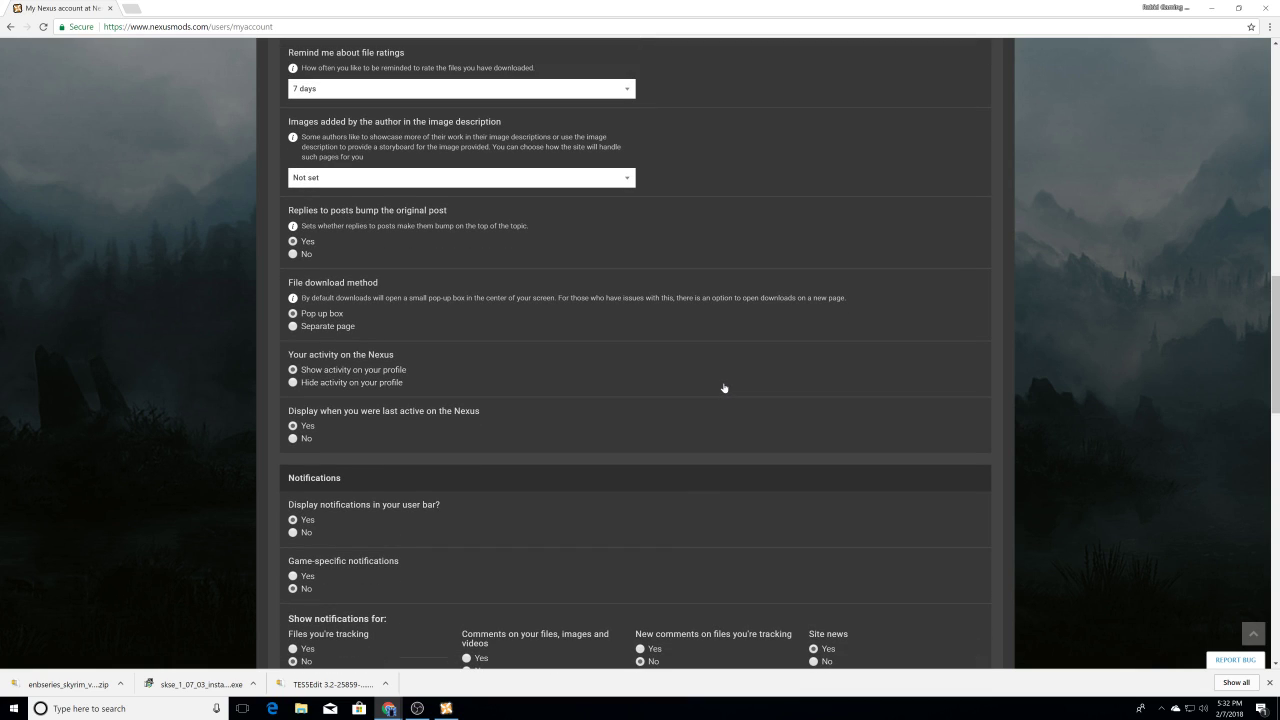
scroll(490, 350, down, 1)
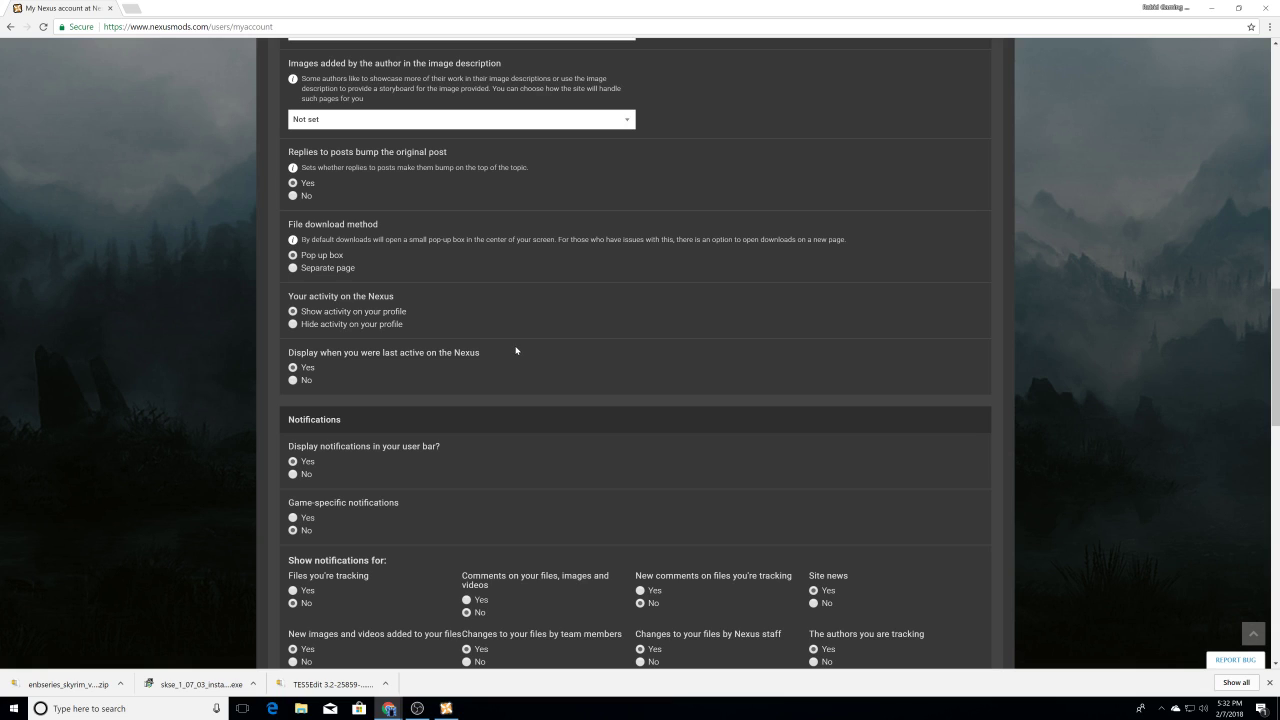
scroll(516, 350, down, 3)
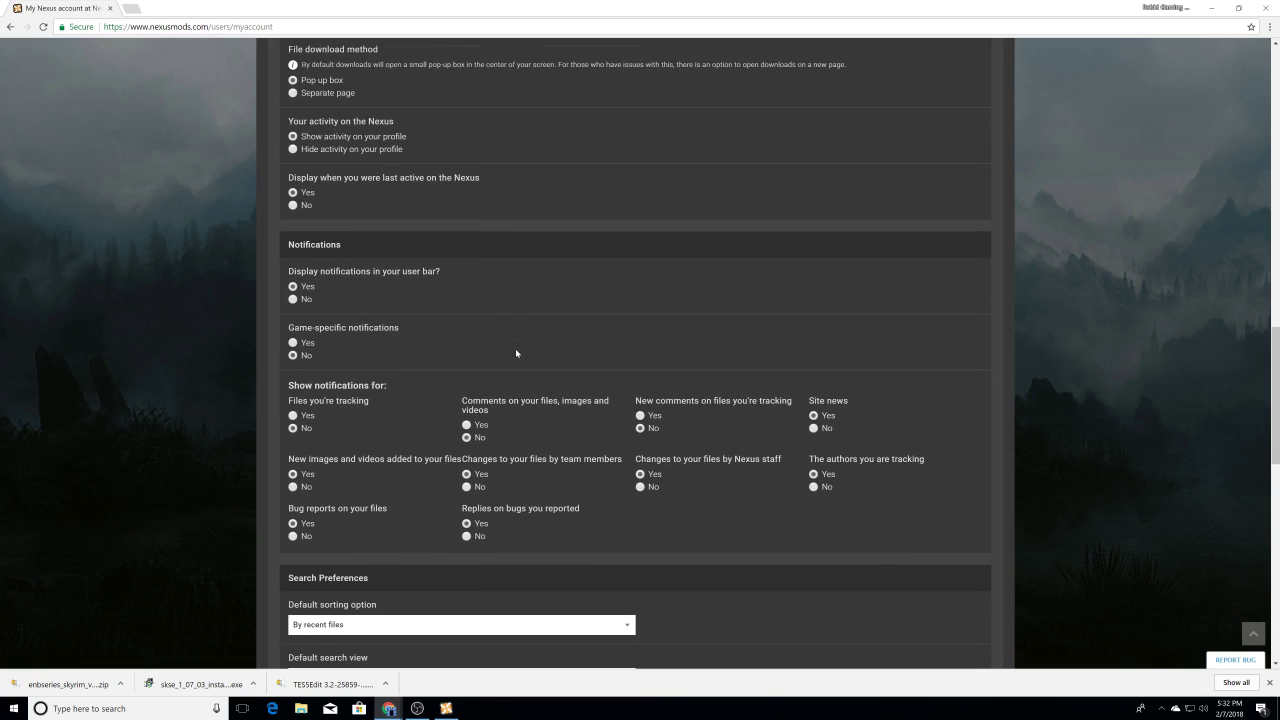
scroll(516, 353, down, 2)
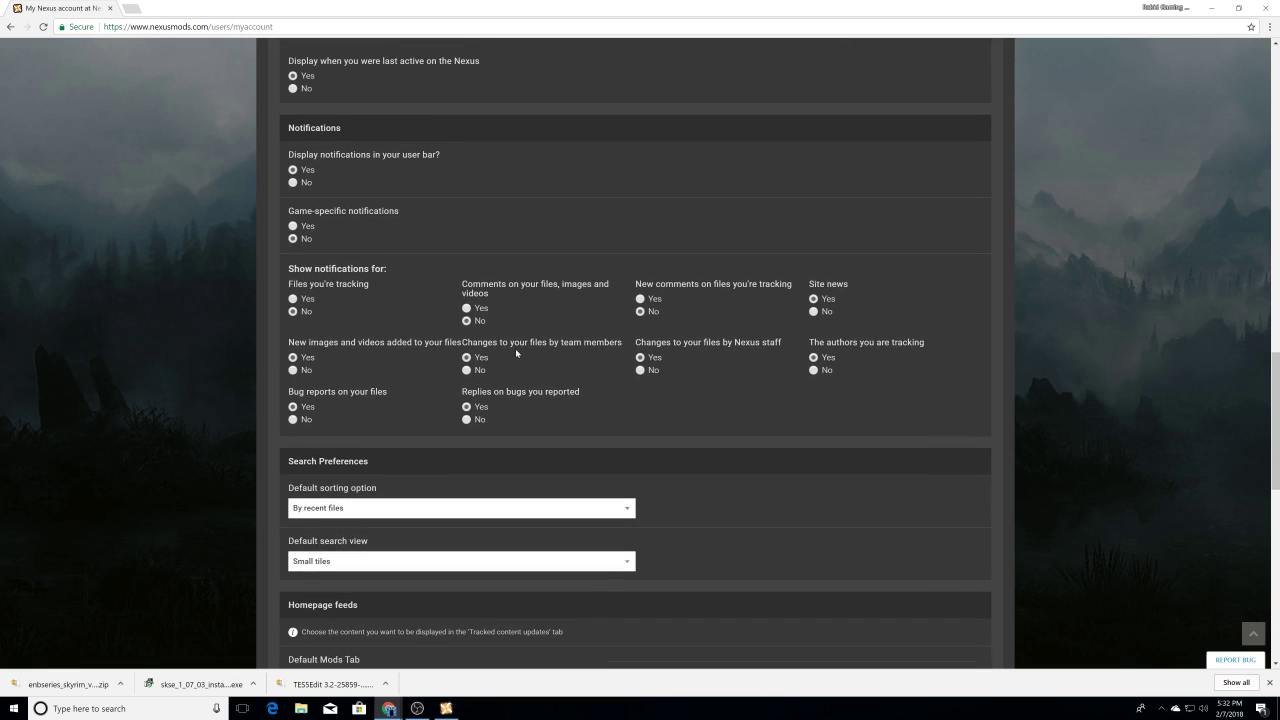
scroll(610, 380, down, 2)
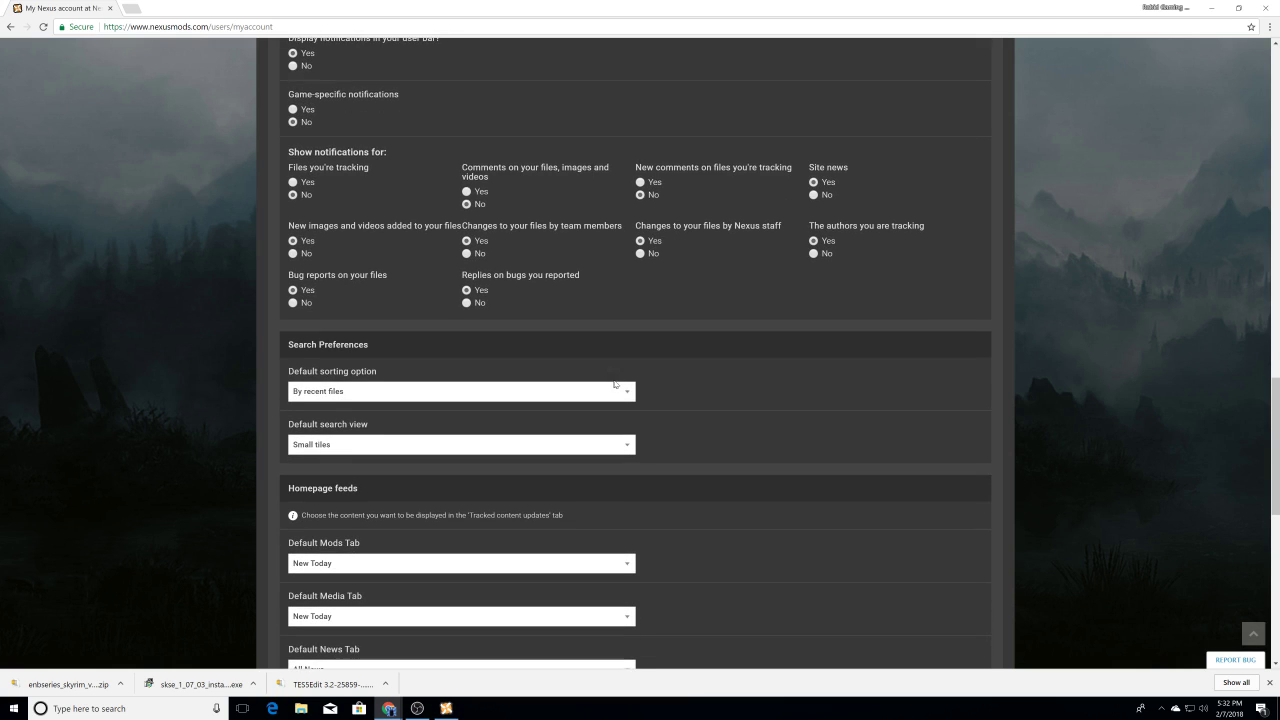
scroll(660, 385, down, 3)
click(563, 216)
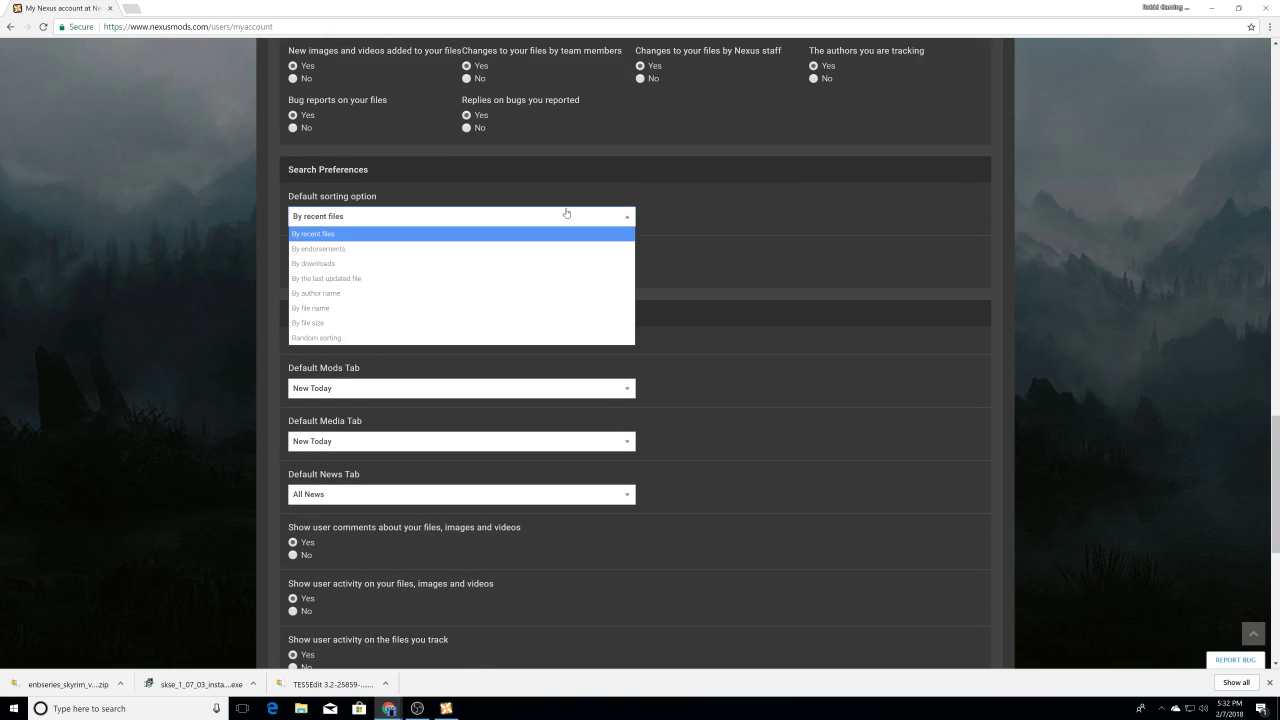
click(358, 254)
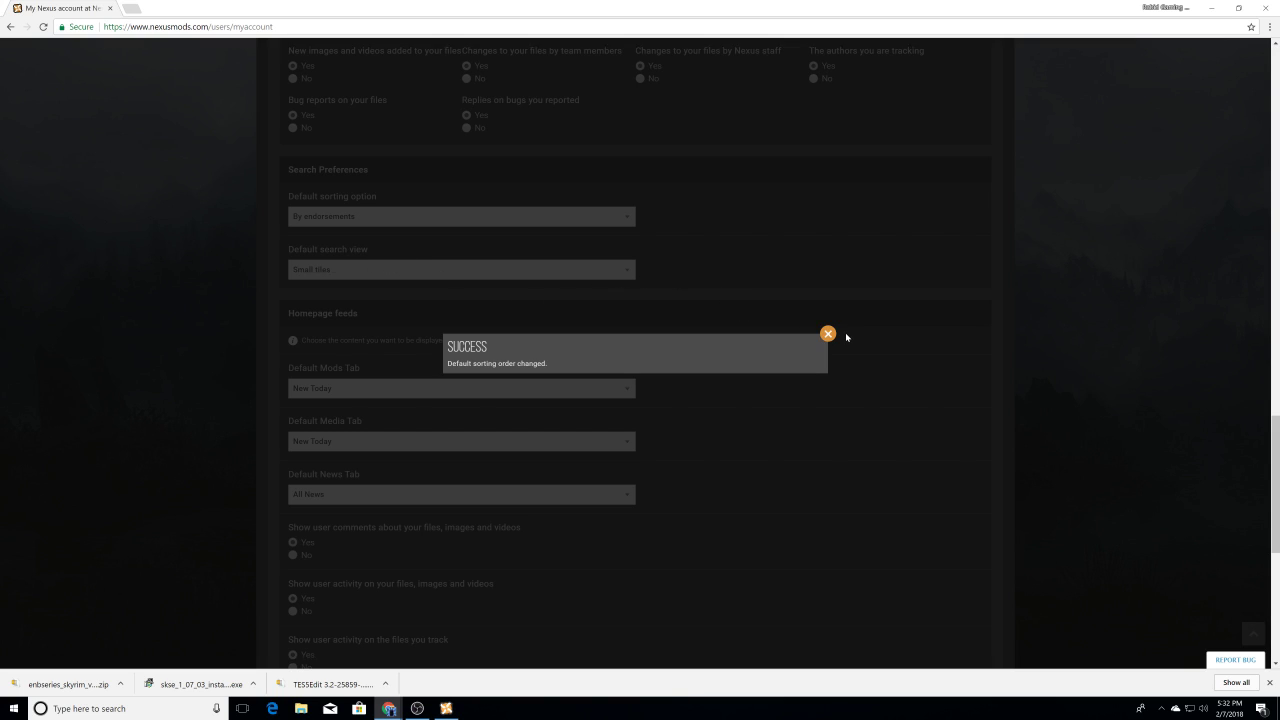
click(827, 334)
scroll(719, 489, up, 10)
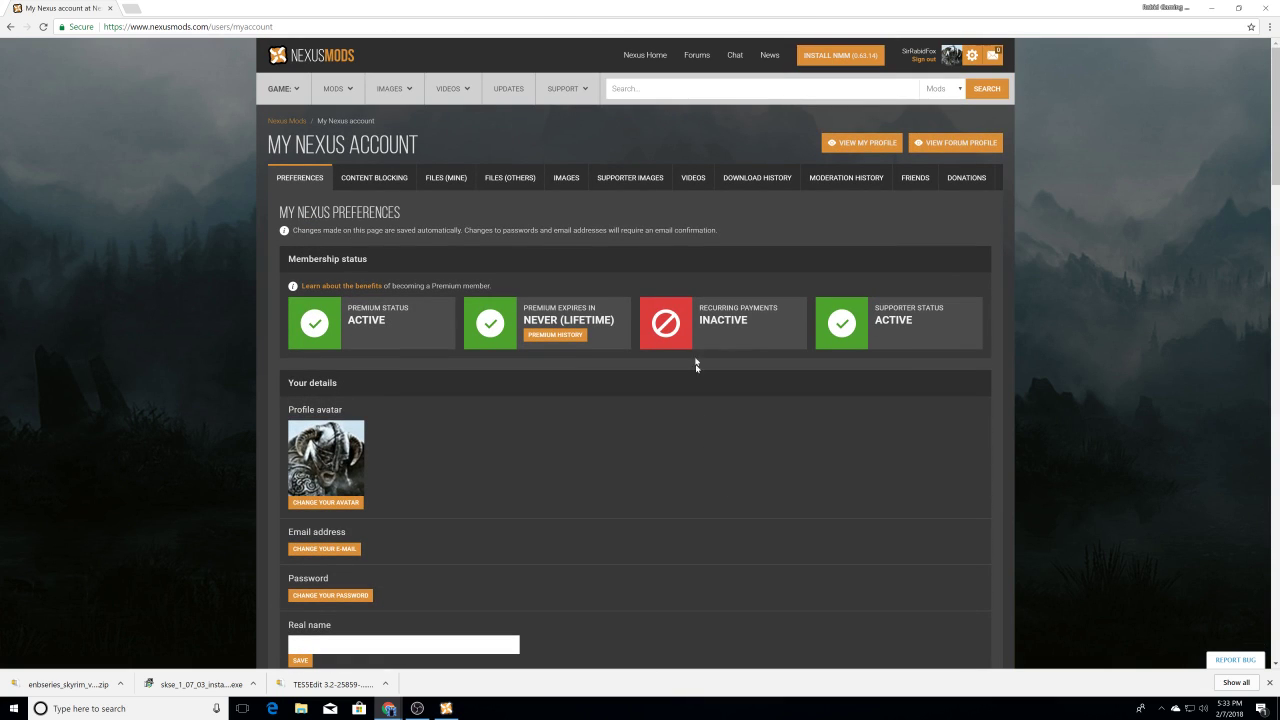
Step: Return to the Skyrim Nexus home page from the favourite games and open the full list of all mods
mouse_move(282, 88)
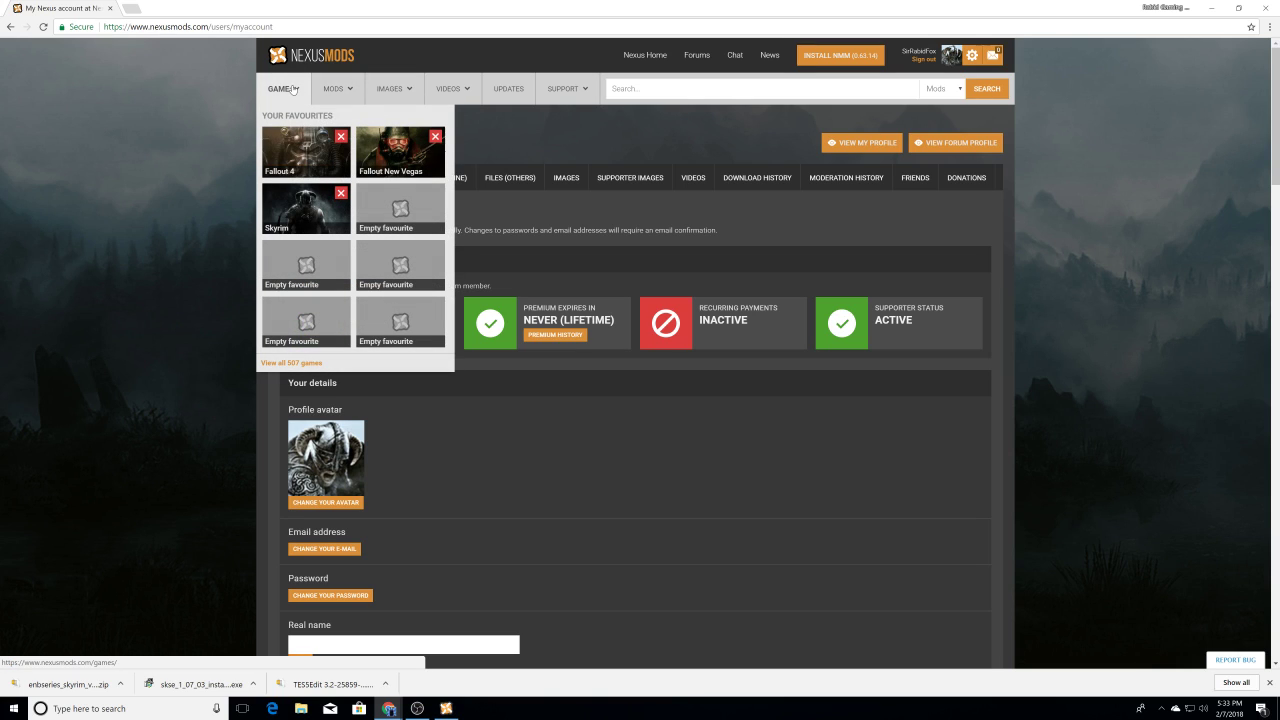
click(289, 215)
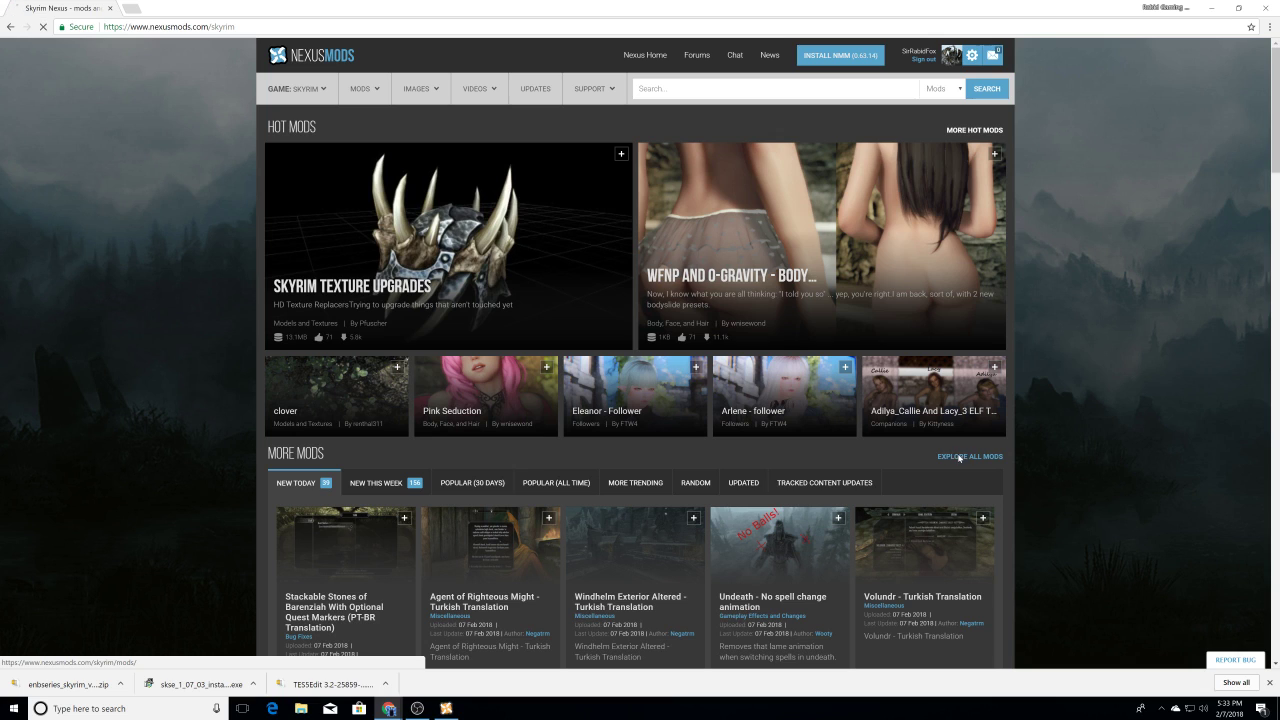
click(952, 456)
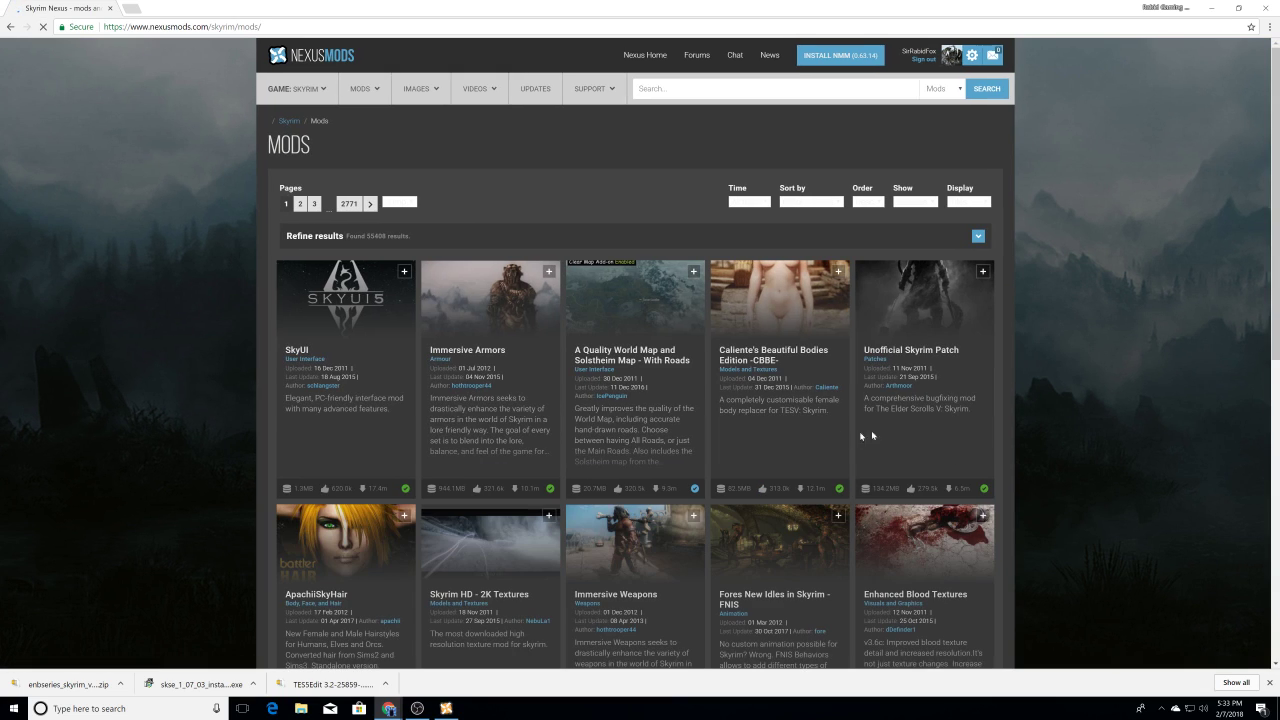
Step: Open the mod pages of Caliente's Beautiful Bodies Edition -CBBE- and RaceMenu in new tabs from the mod list
scroll(550, 200, down, 1)
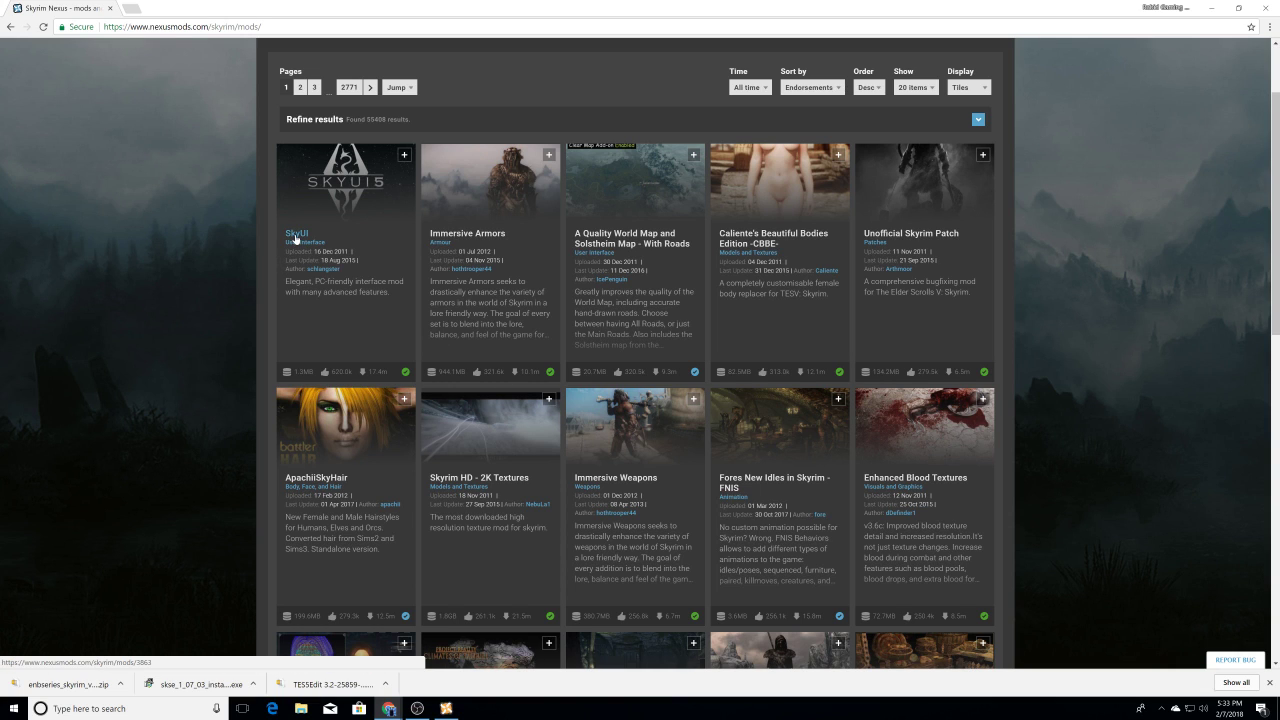
scroll(470, 252, down, 2)
scroll(584, 280, up, 1)
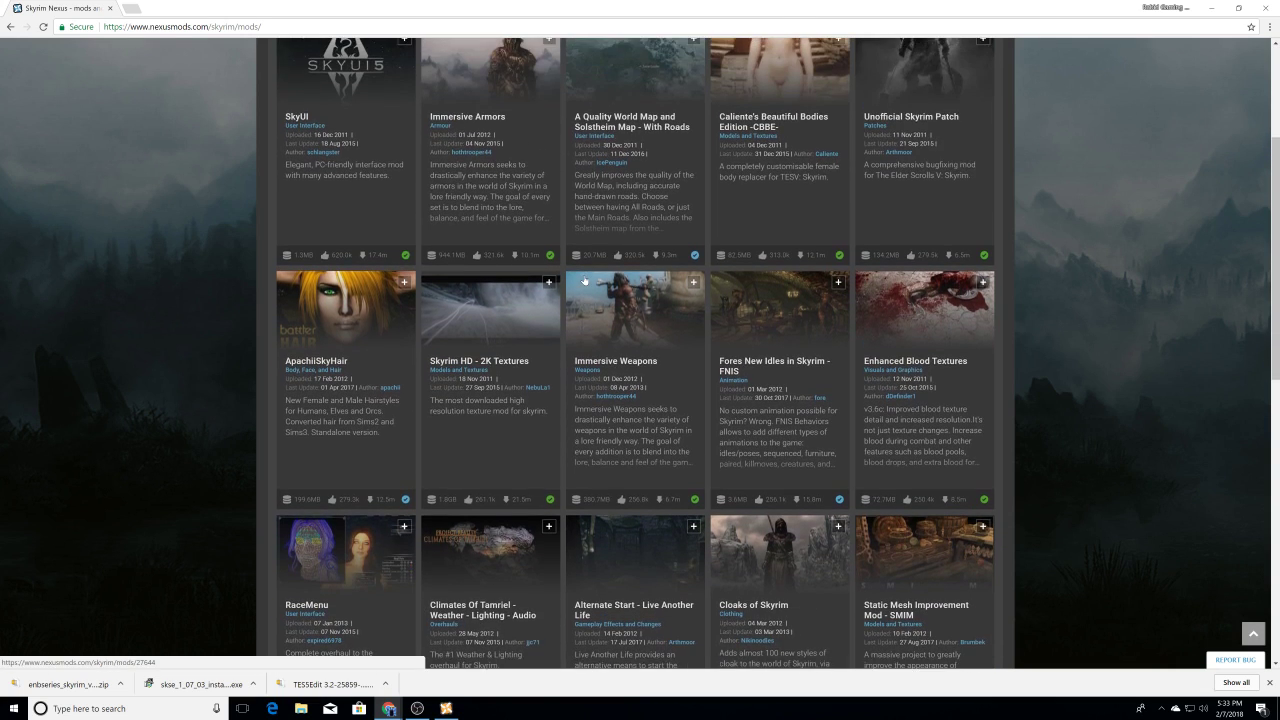
scroll(584, 280, down, 1)
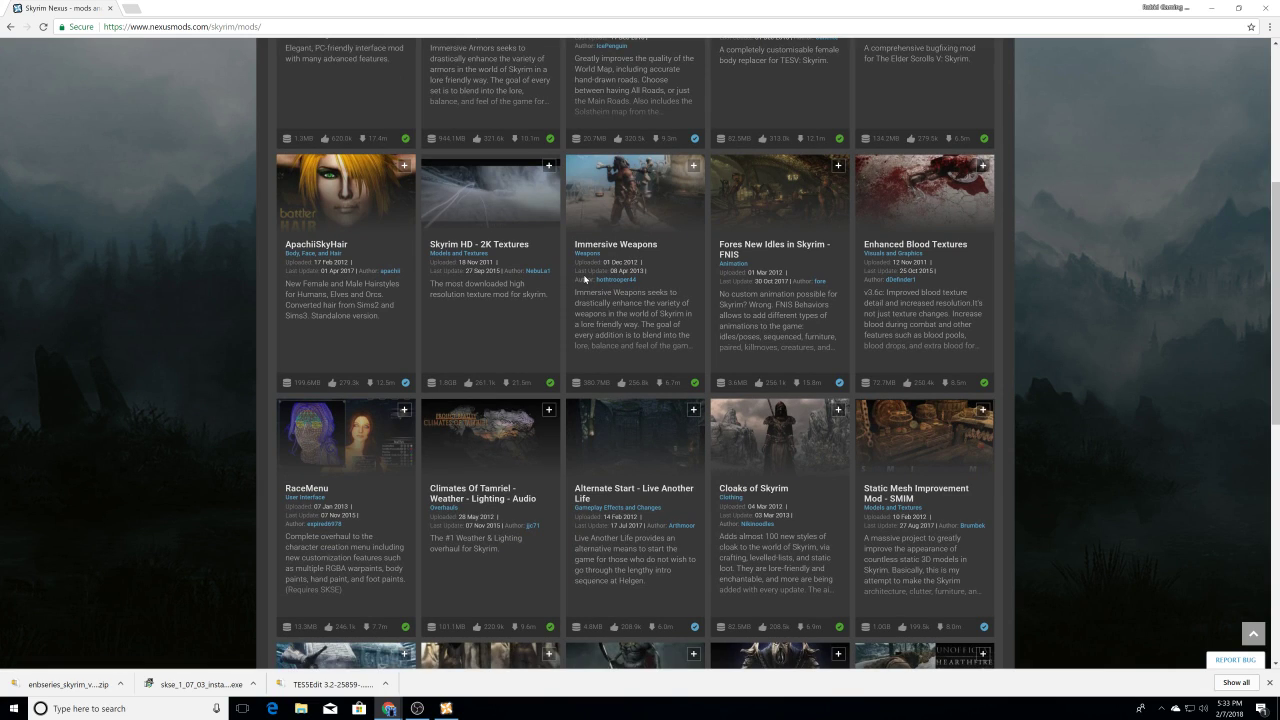
scroll(632, 310, up, 2)
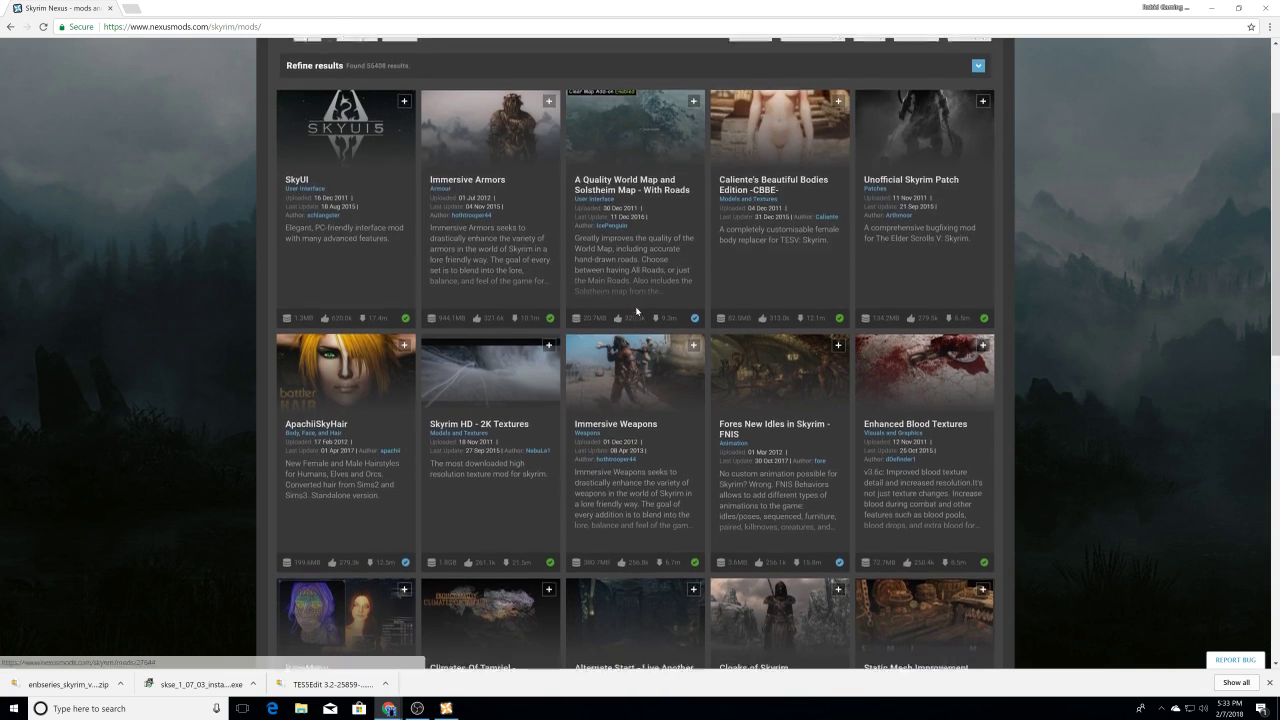
right_click(730, 241)
click(750, 262)
scroll(749, 264, down, 1)
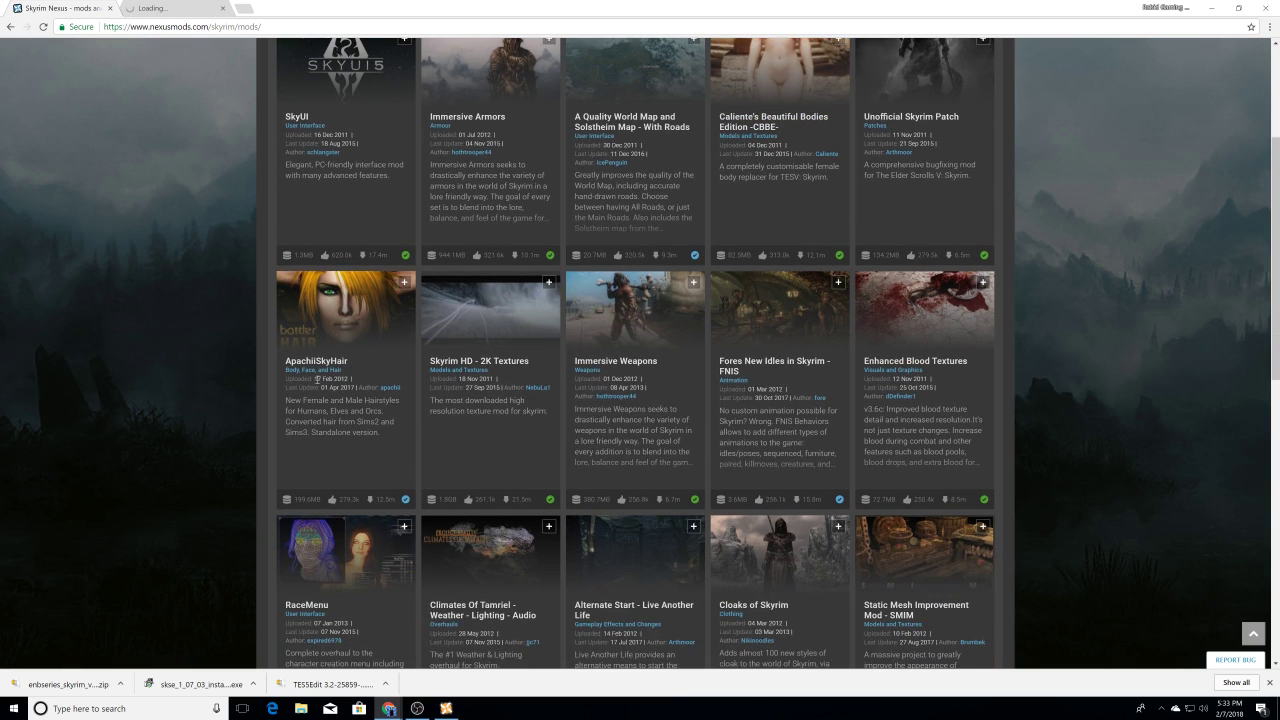
scroll(300, 549, up, 1)
scroll(366, 521, down, 1)
scroll(365, 521, down, 1)
right_click(310, 489)
click(333, 498)
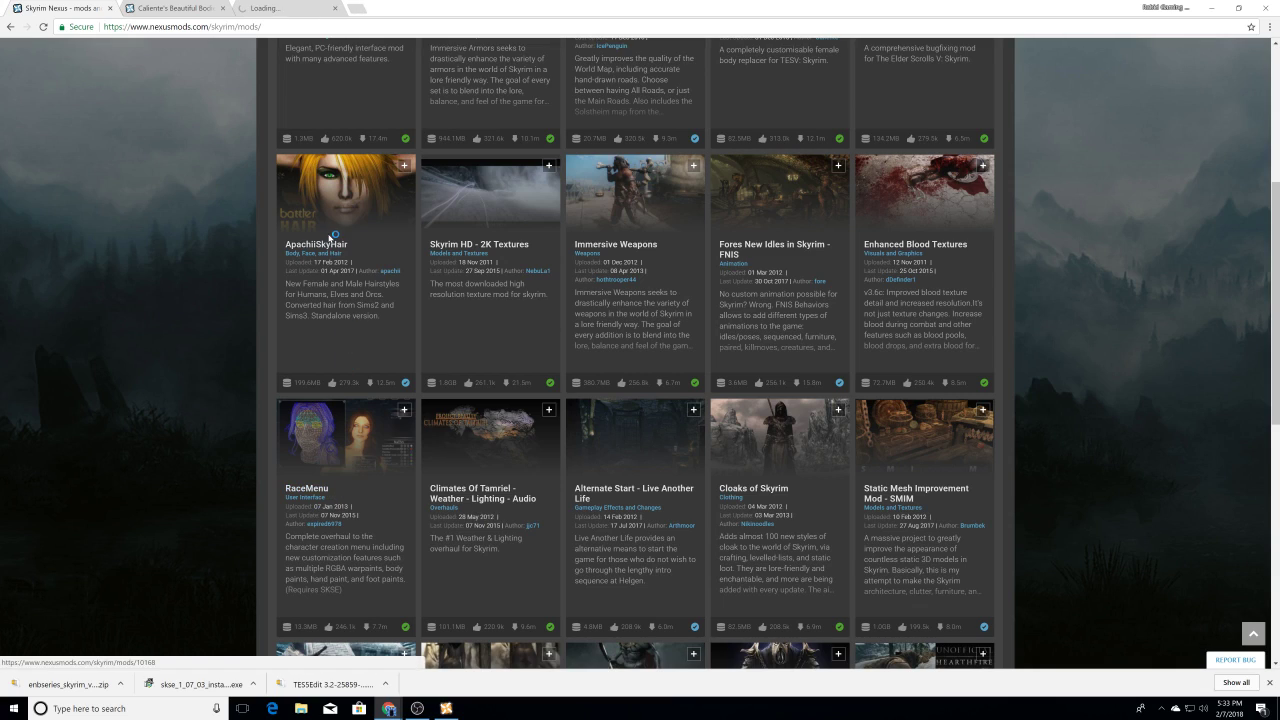
Step: Open the ApachiiSkyHair, Immersive Weapons and Alternate Start - Live Another Life pages in new tabs
right_click(327, 247)
click(362, 254)
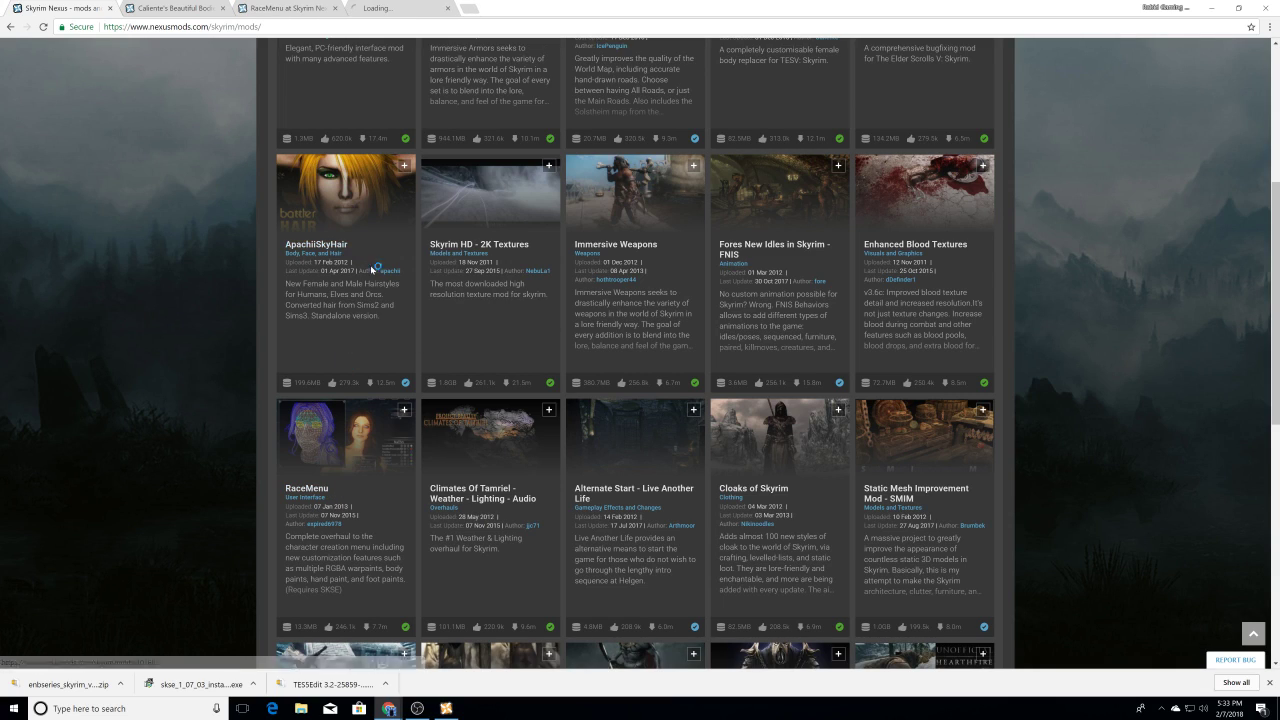
right_click(604, 247)
click(640, 253)
right_click(631, 495)
click(665, 501)
scroll(482, 374, up, 4)
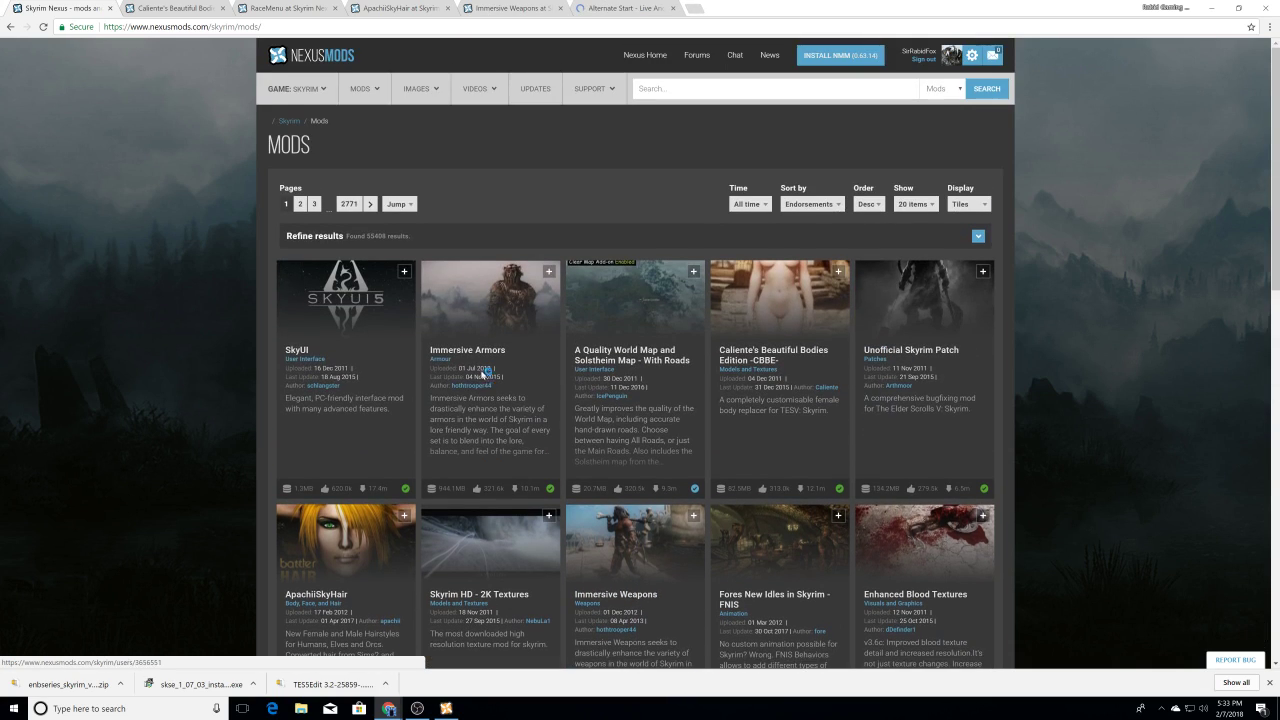
Step: View the description on the Caliente's Beautiful Bodies Edition page and return to the mod list
key(ctrl+Tab)
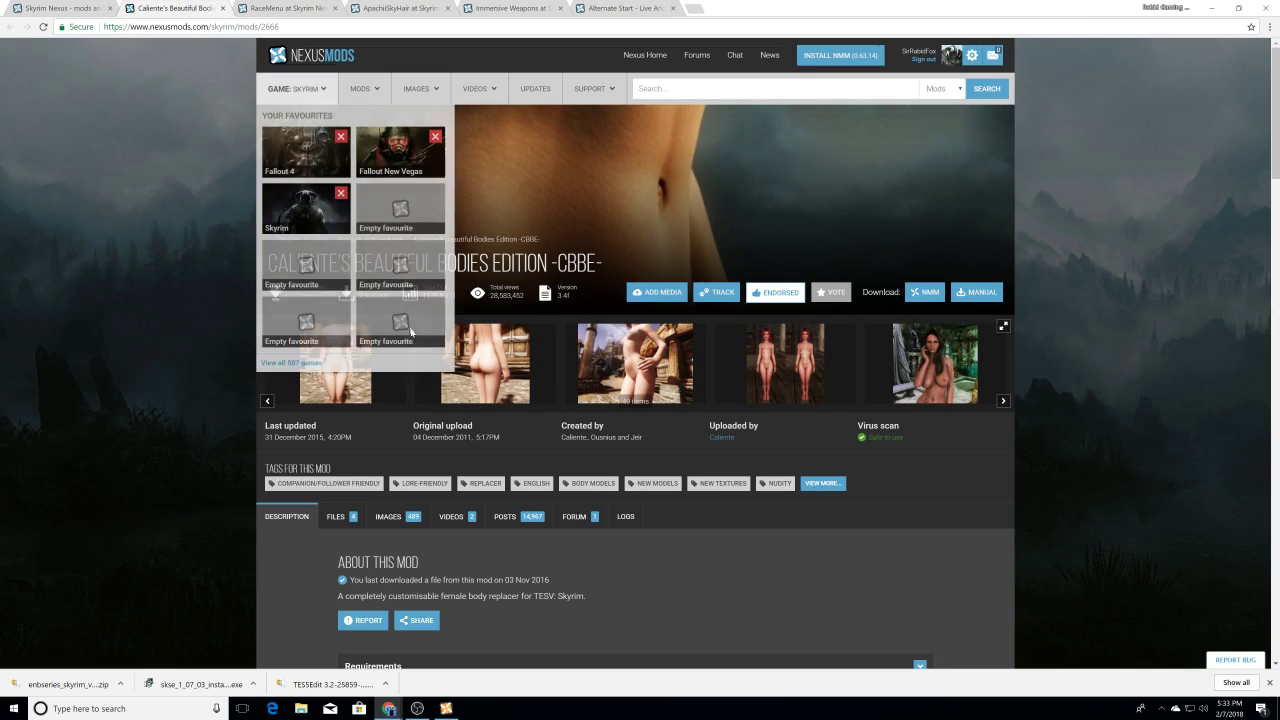
scroll(408, 325, down, 4)
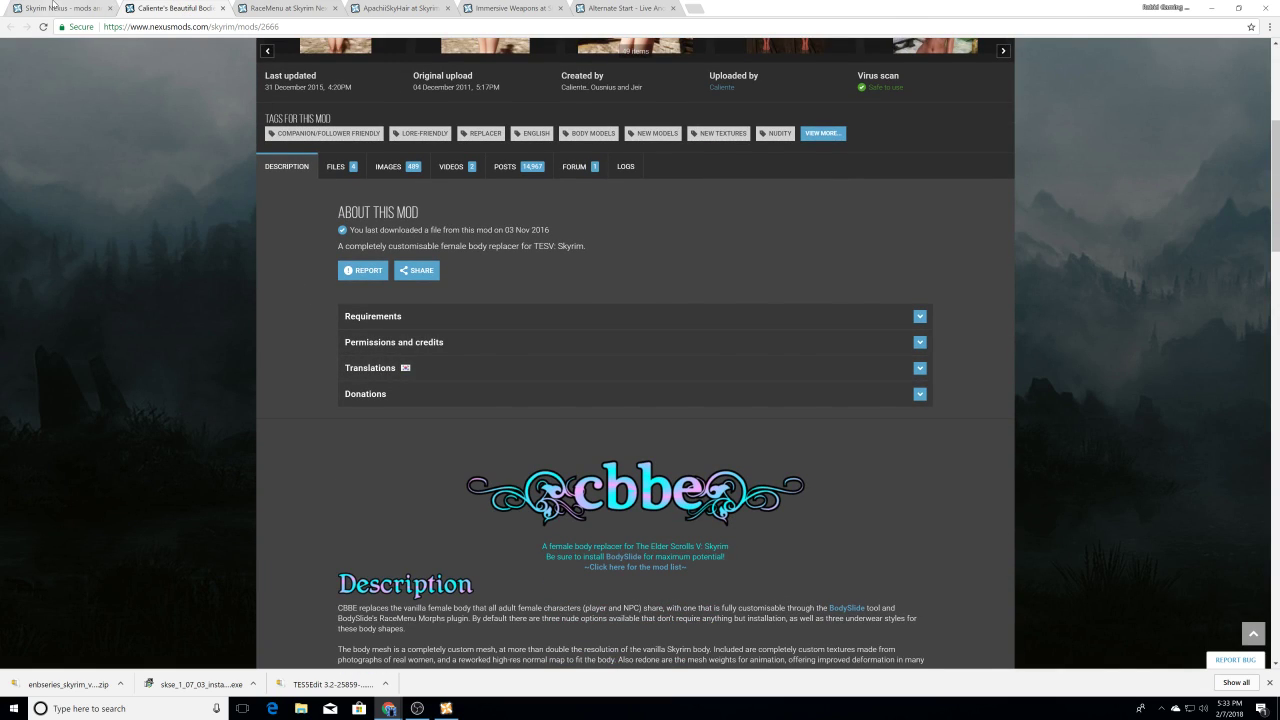
click(52, 8)
scroll(440, 346, down, 3)
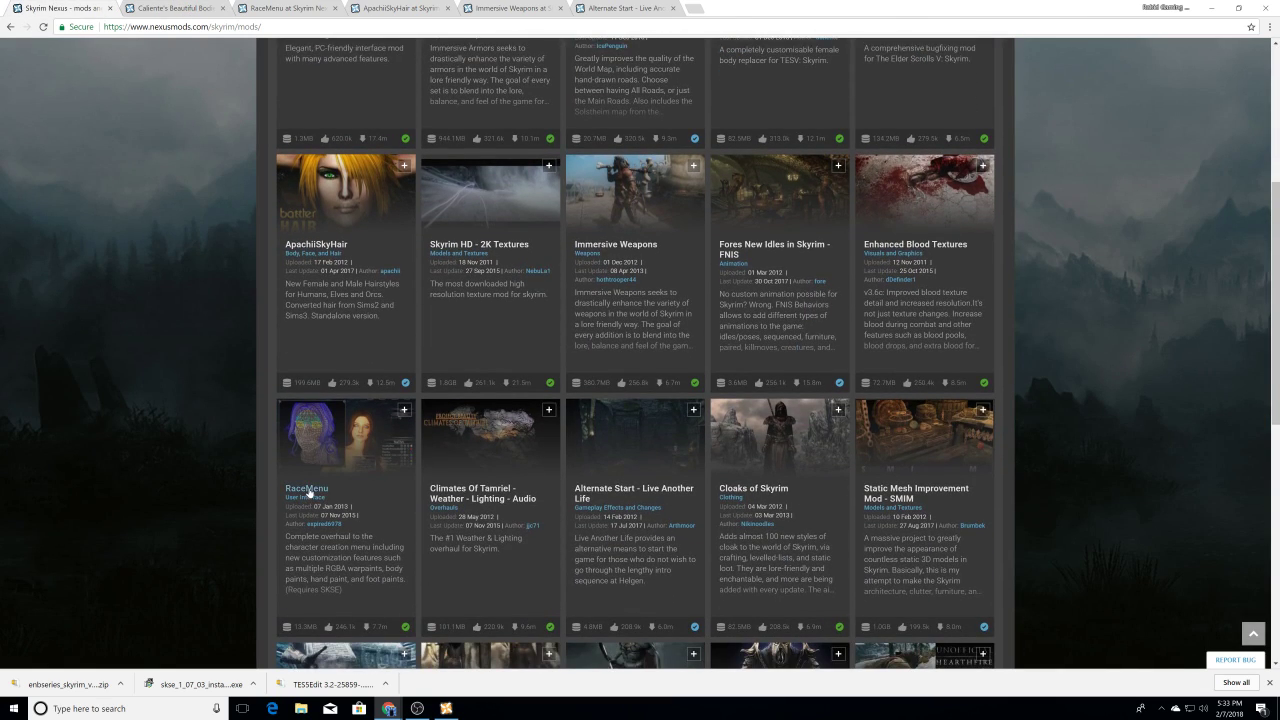
right_click(309, 492)
click(339, 499)
scroll(486, 516, down, 1)
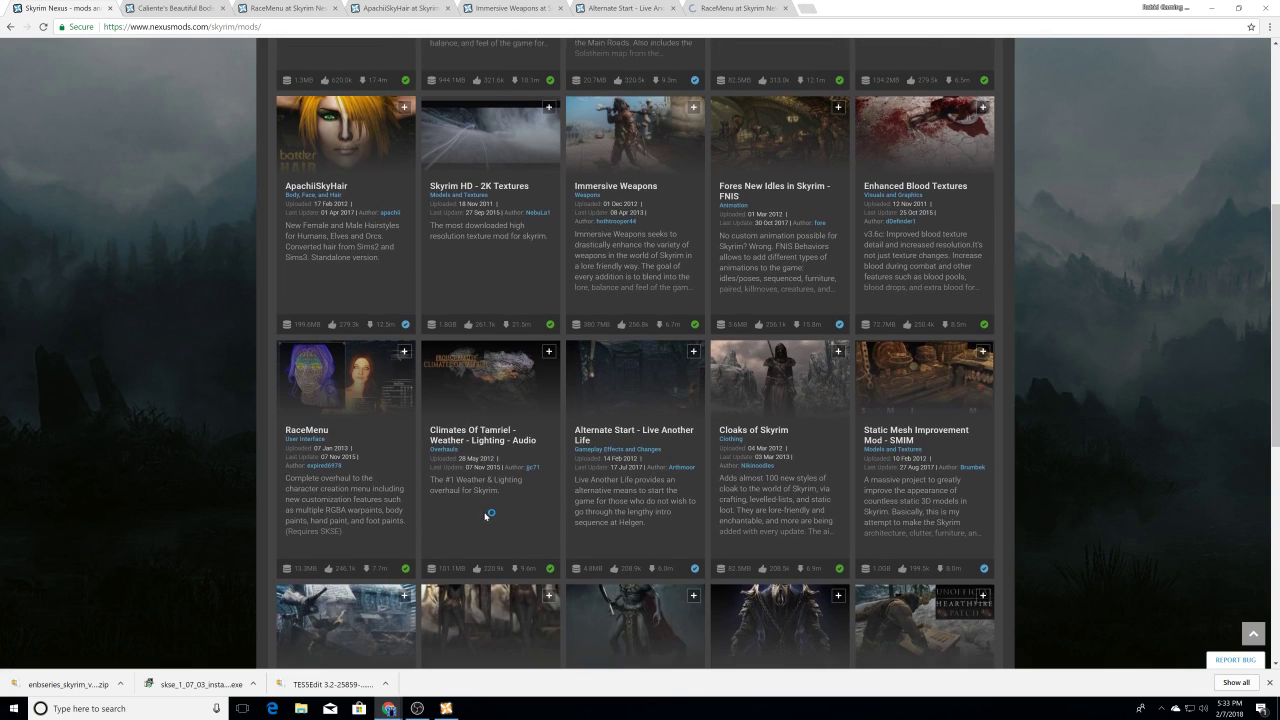
click(786, 8)
Step: Open the Unofficial Dawnguard, Dragonborn and Hearthfire Patch pages in new tabs
scroll(727, 345, down, 3)
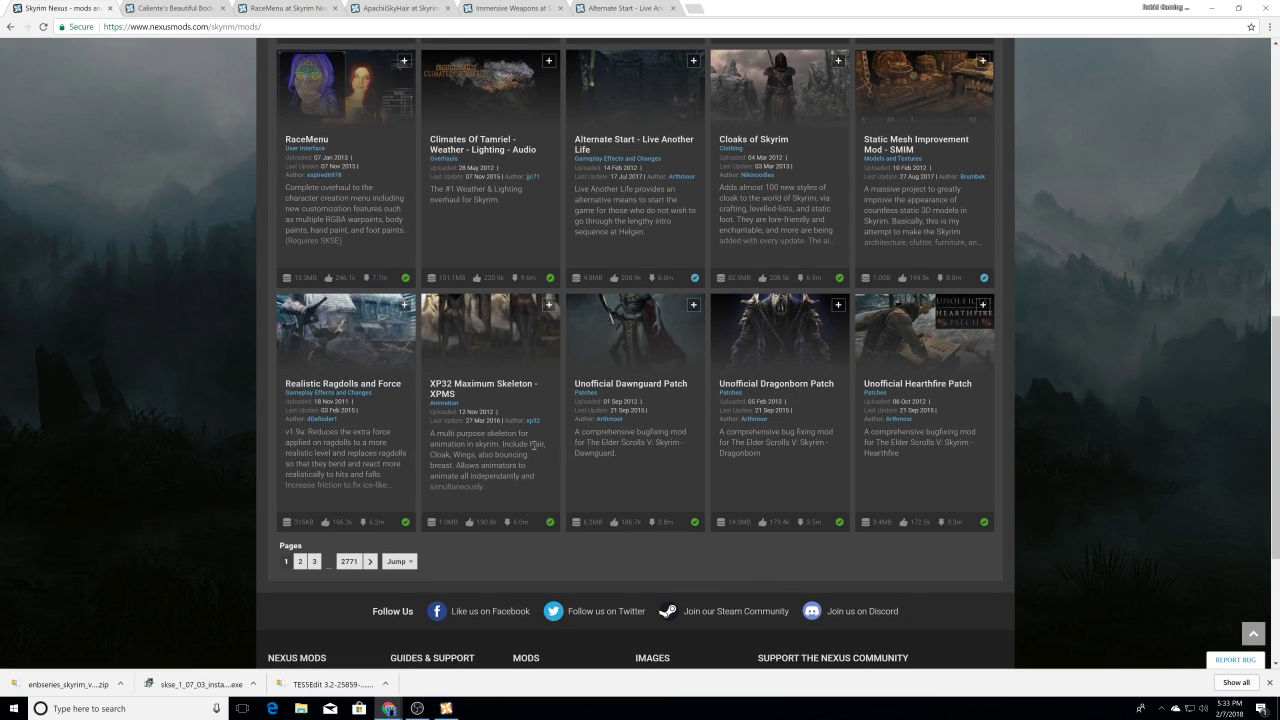
scroll(534, 444, up, 6)
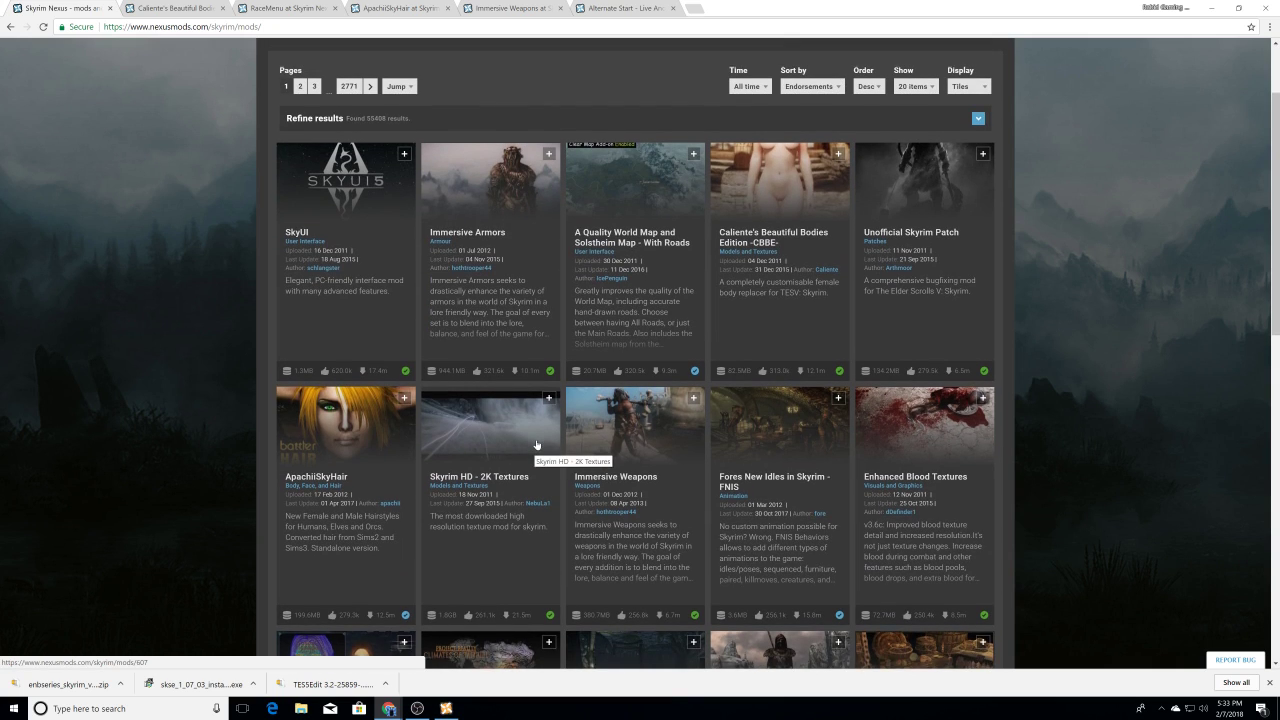
scroll(536, 439, down, 6)
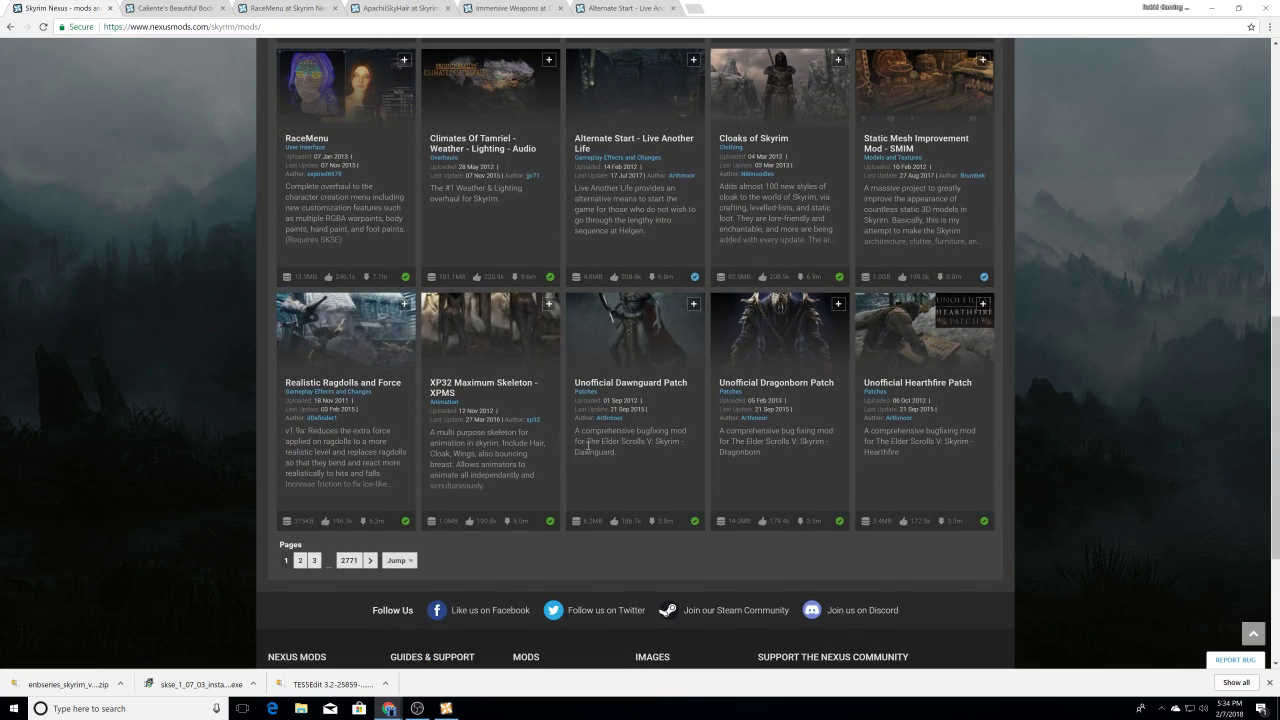
right_click(665, 386)
click(695, 395)
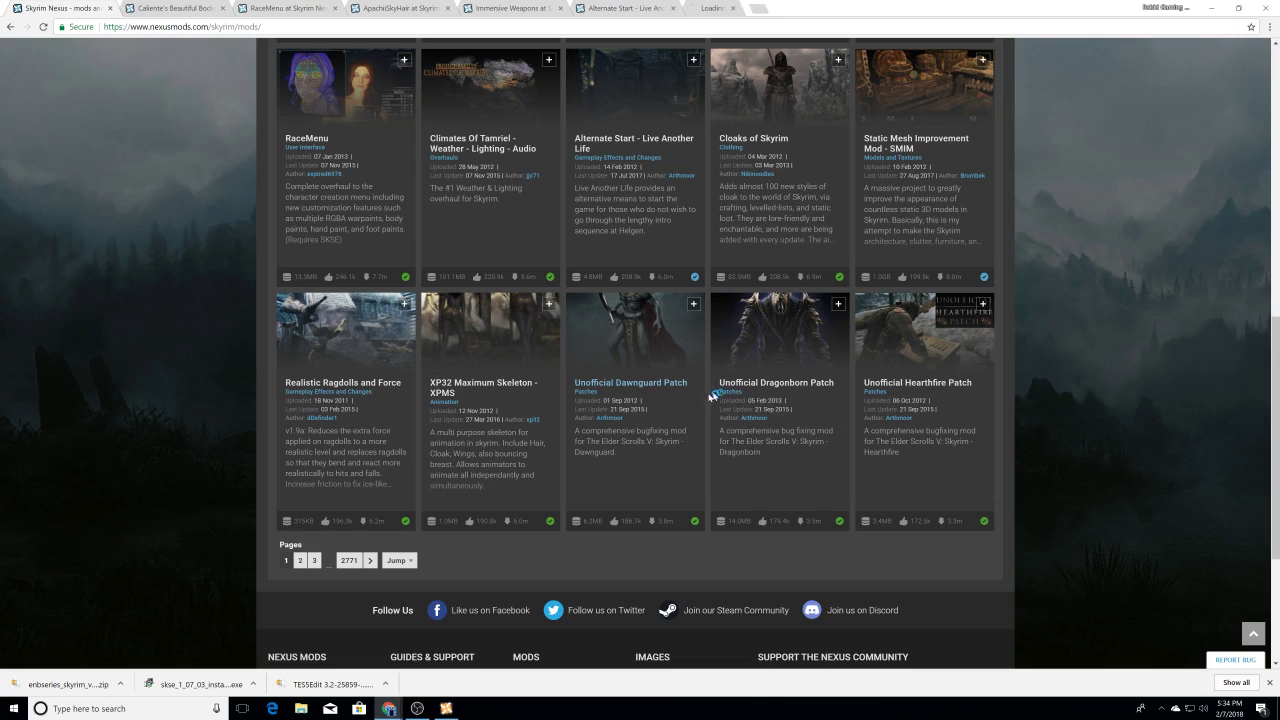
right_click(750, 380)
click(788, 387)
right_click(906, 383)
click(928, 387)
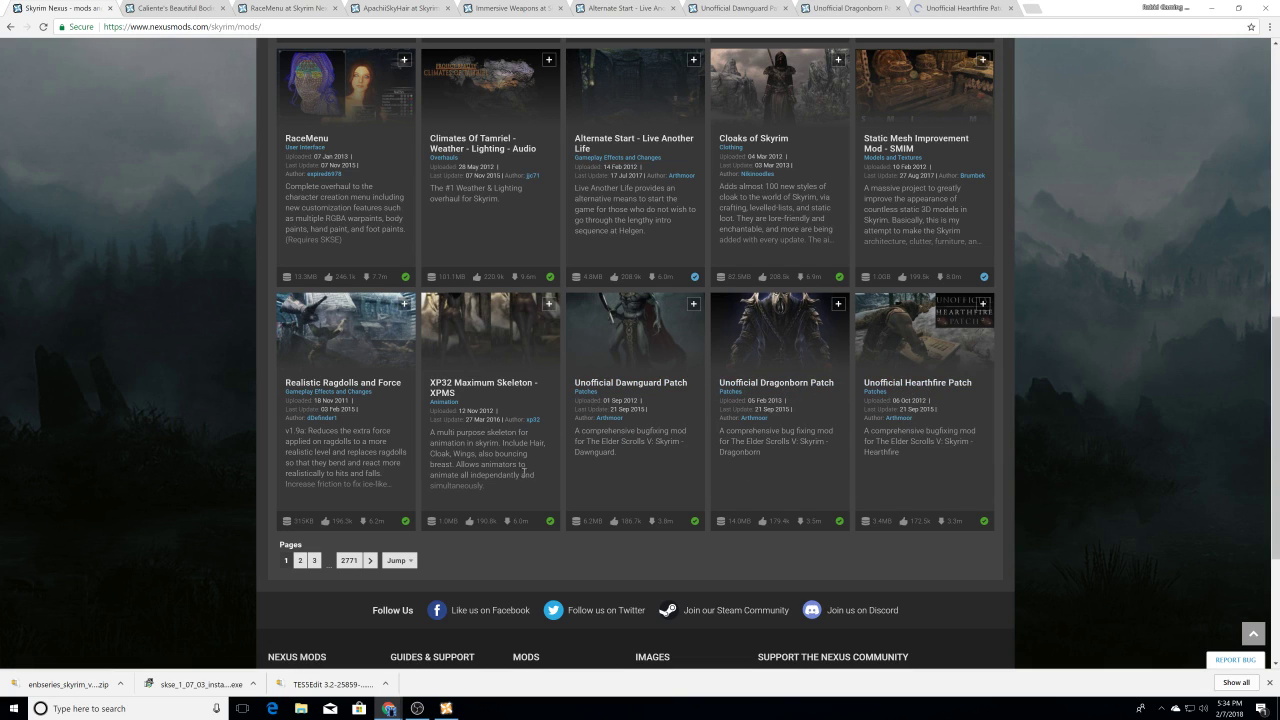
Step: Open the Unofficial Skyrim Patch, Immersive Armors and A Quality World Map and Solstheim Map pages in new tabs
scroll(463, 487, up, 8)
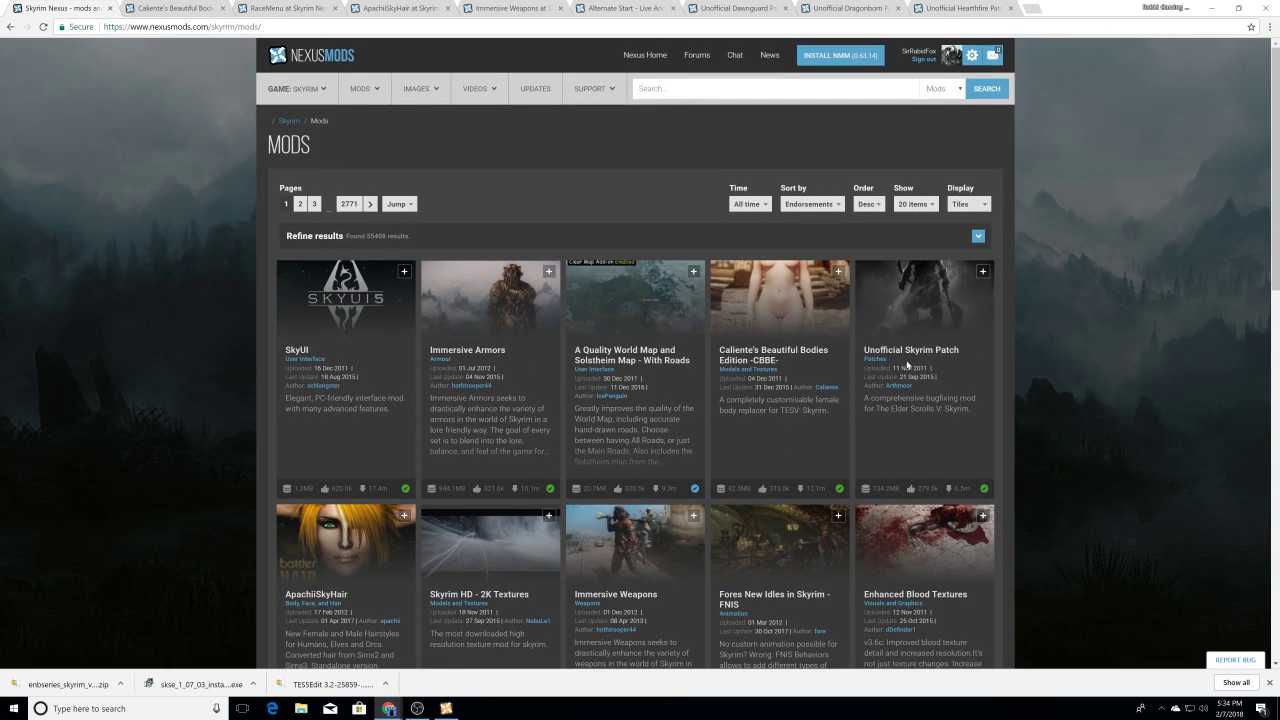
right_click(908, 353)
click(934, 361)
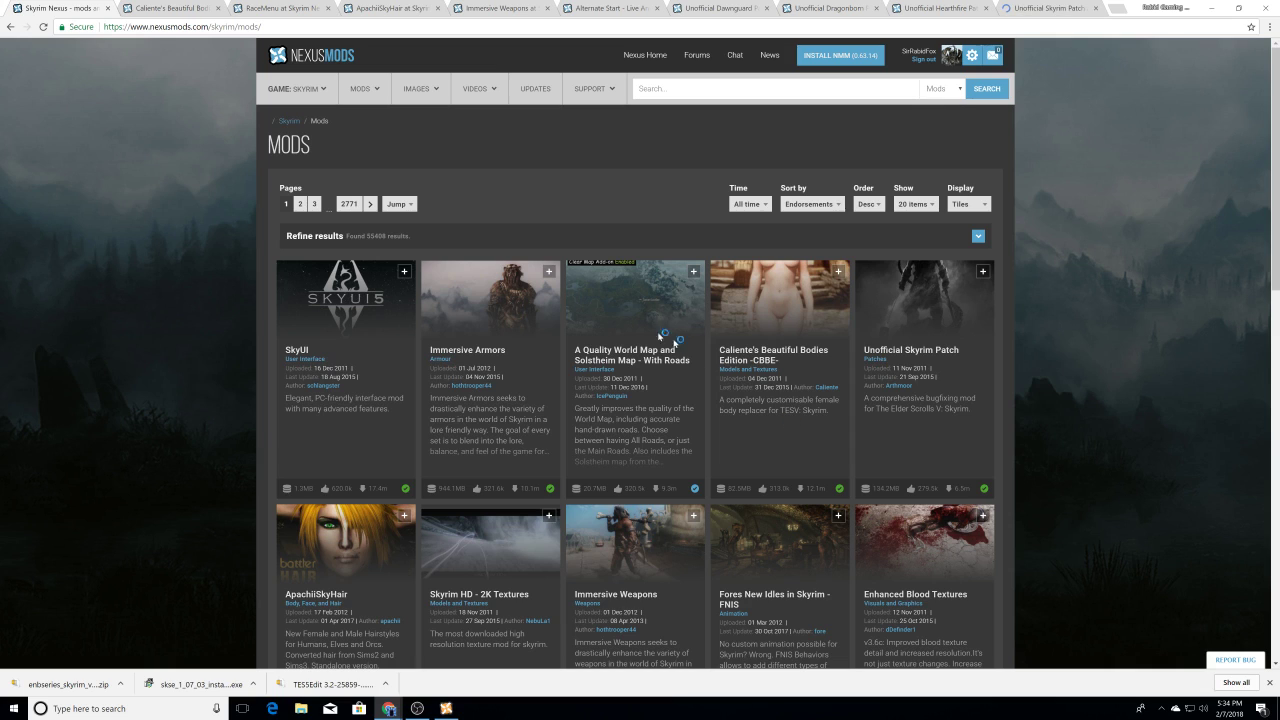
scroll(206, 292, down, 2)
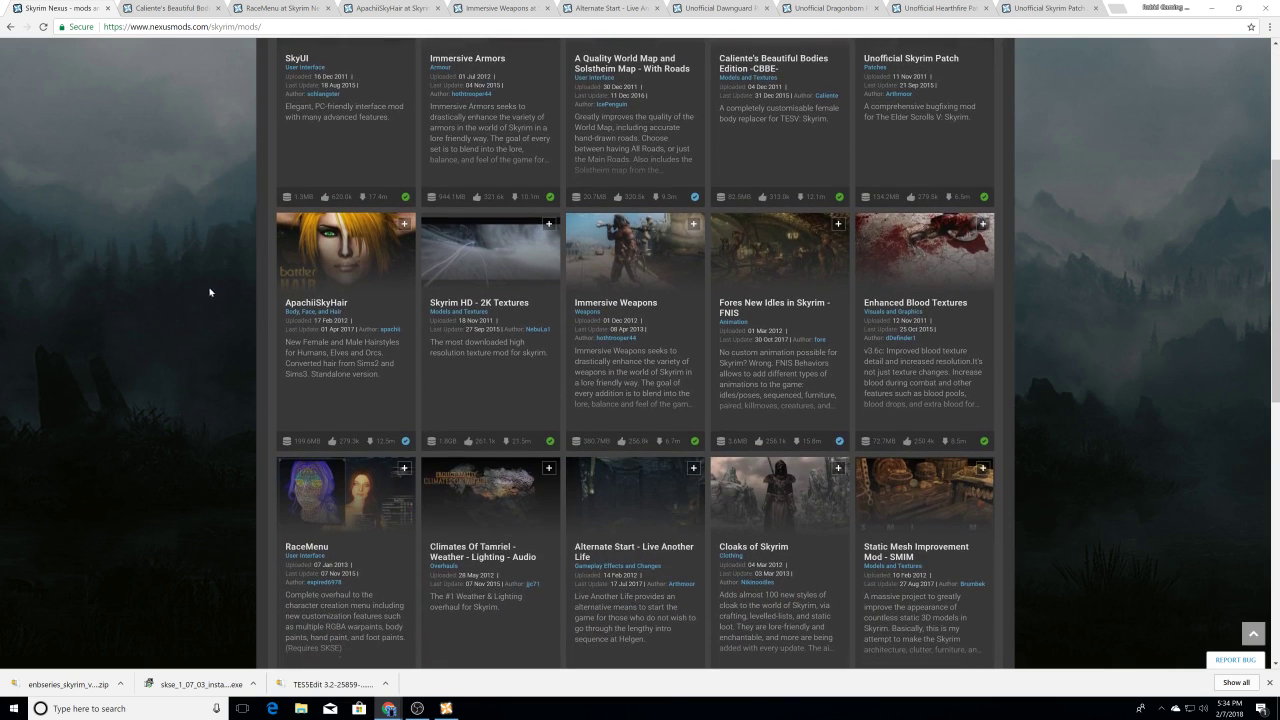
scroll(392, 188, up, 1)
right_click(485, 177)
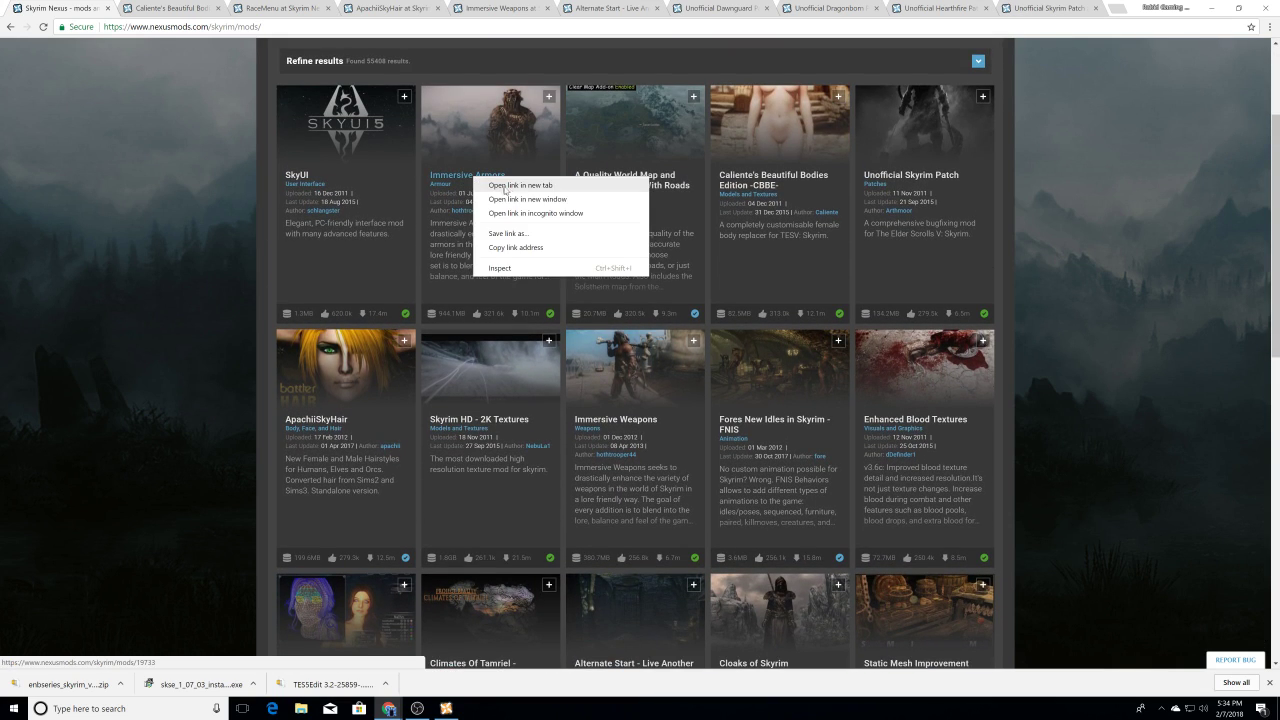
click(528, 190)
right_click(618, 180)
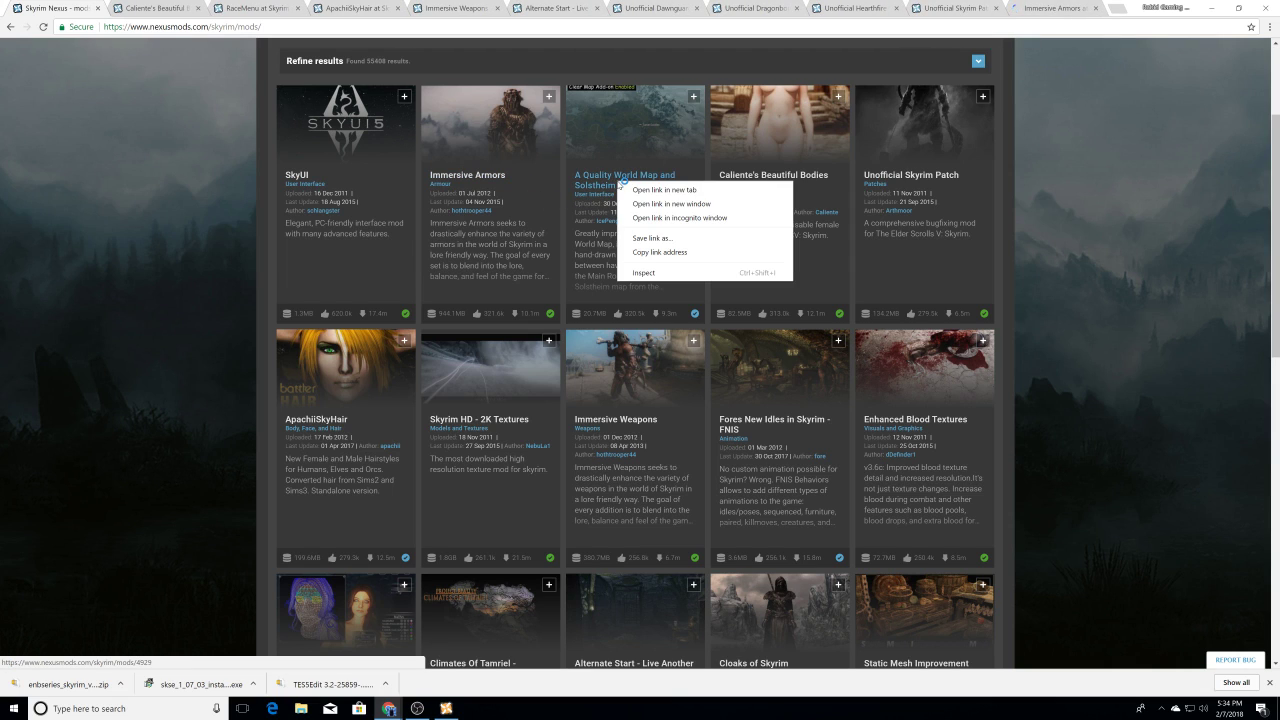
click(643, 191)
Step: Open the Skyrim HD - 2K Textures mod page in a new tab
scroll(510, 247, down, 3)
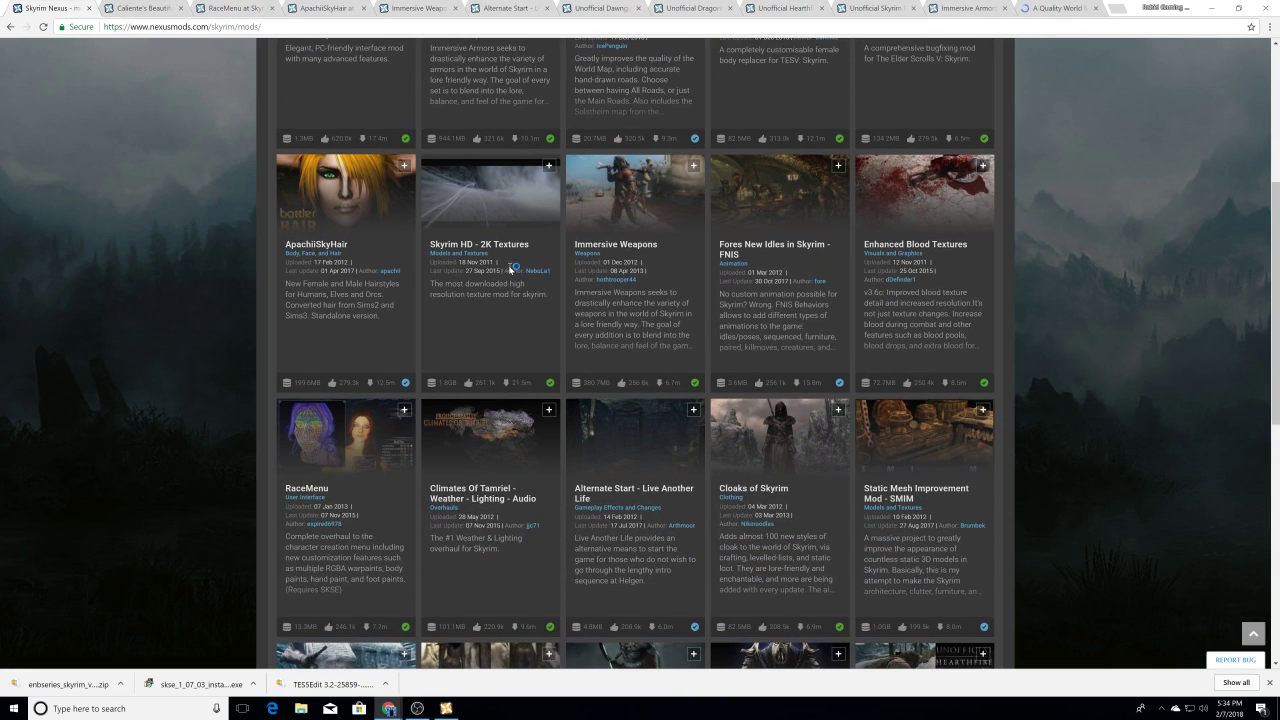
right_click(510, 247)
click(546, 256)
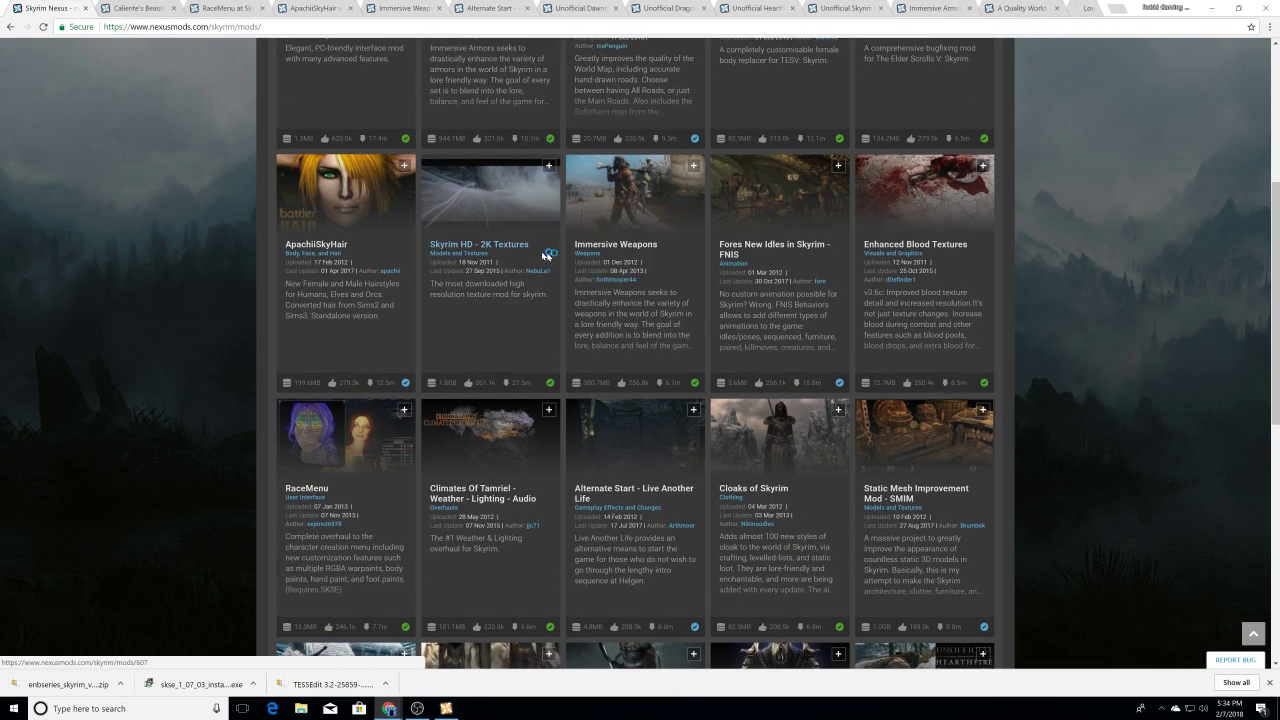
right_click(611, 251)
click(640, 258)
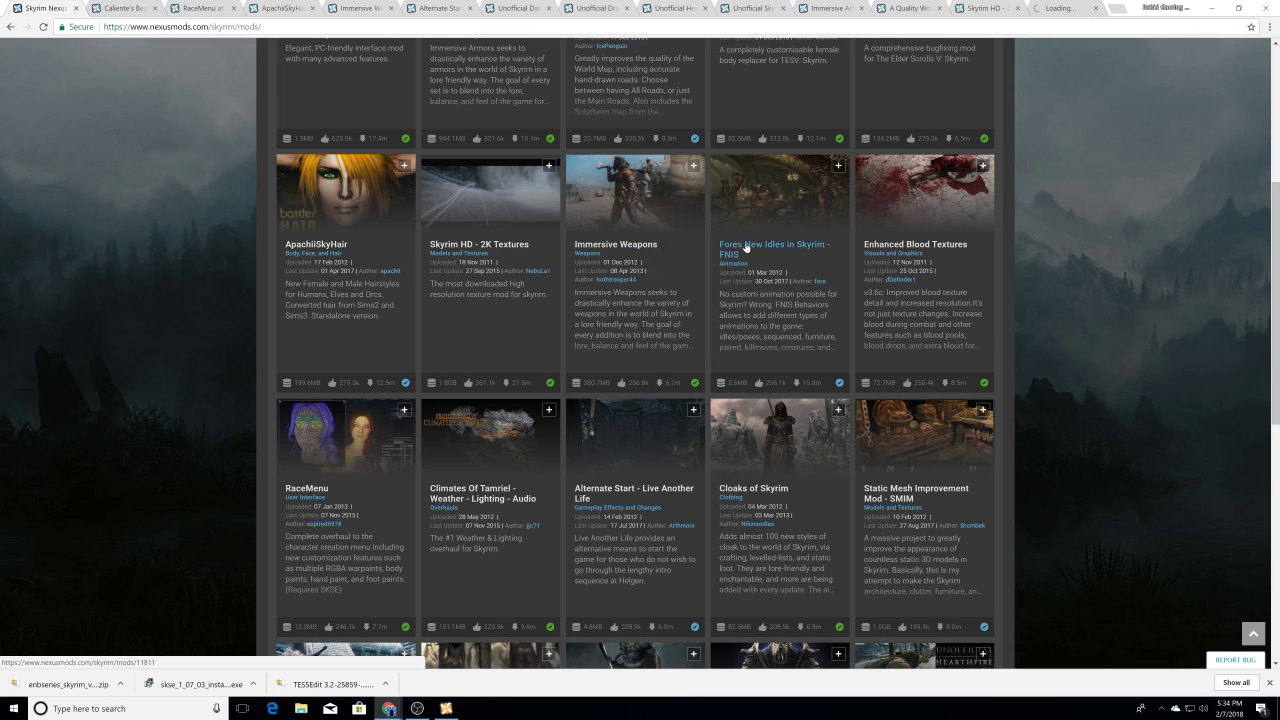
right_click(745, 247)
click(700, 276)
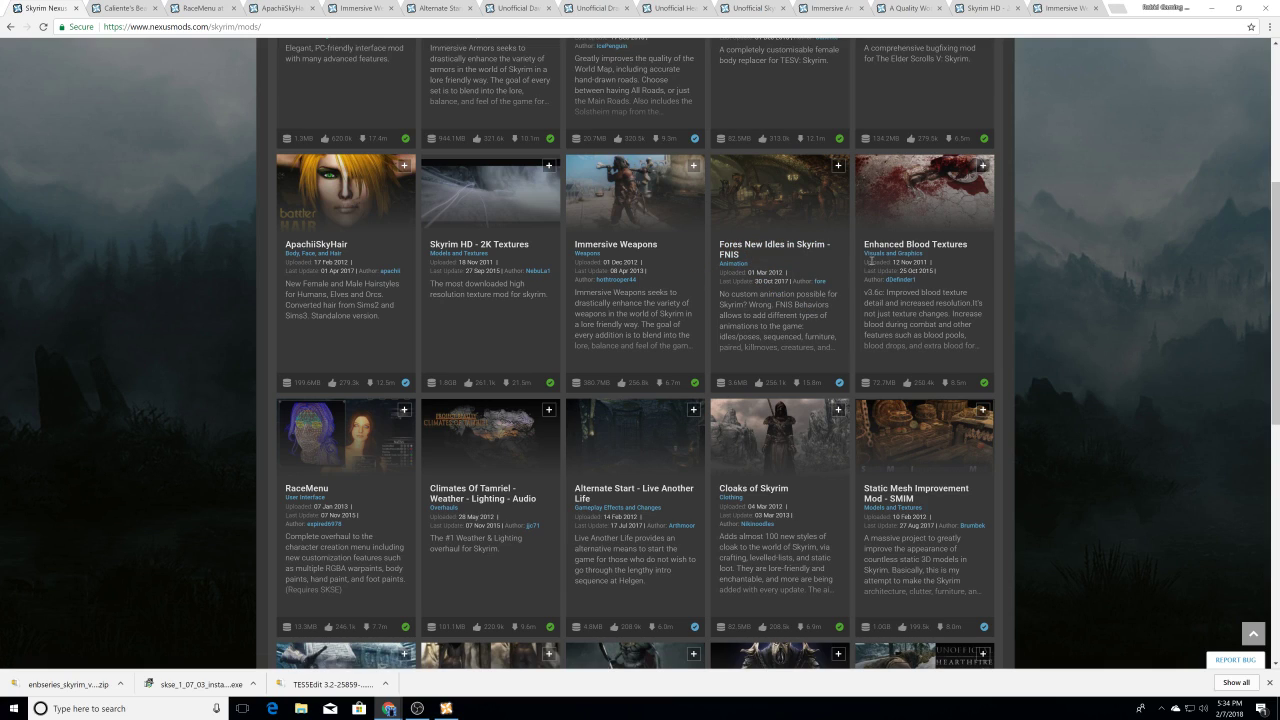
click(1098, 8)
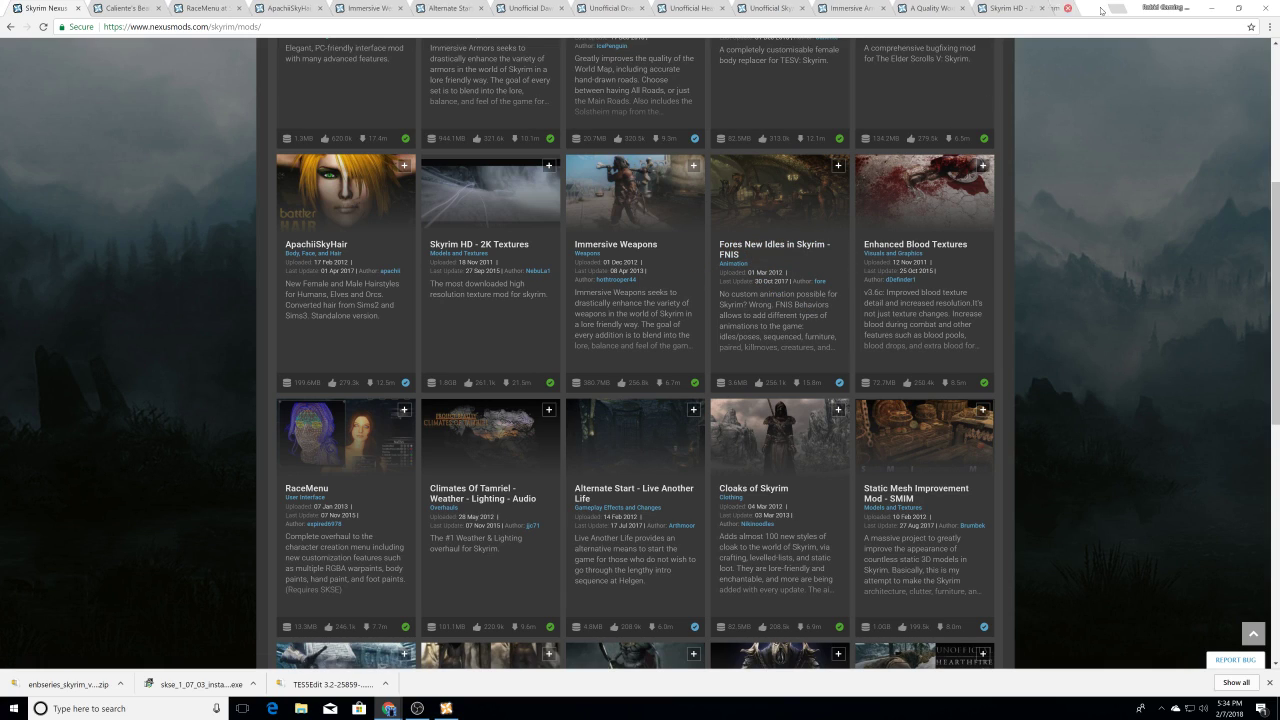
Step: Open the Fores New Idles in Skyrim - FNIS and Enhanced Blood Textures pages in new tabs
right_click(787, 245)
click(812, 251)
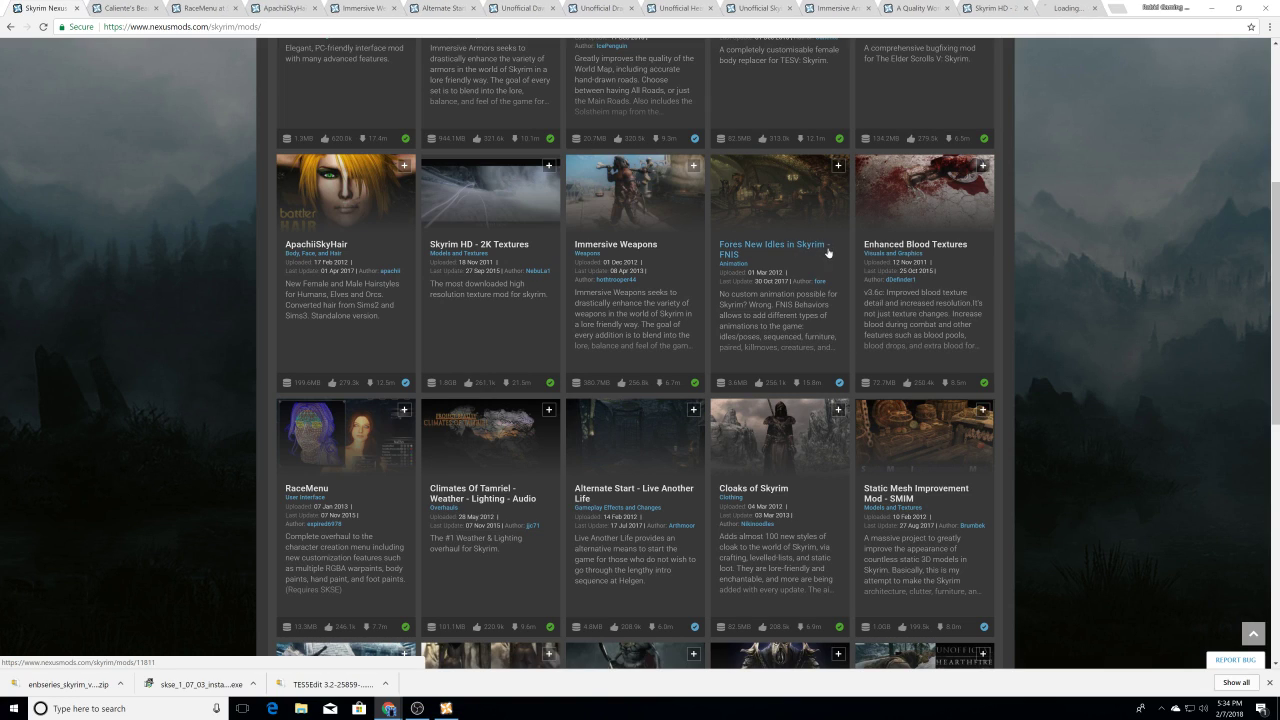
right_click(888, 246)
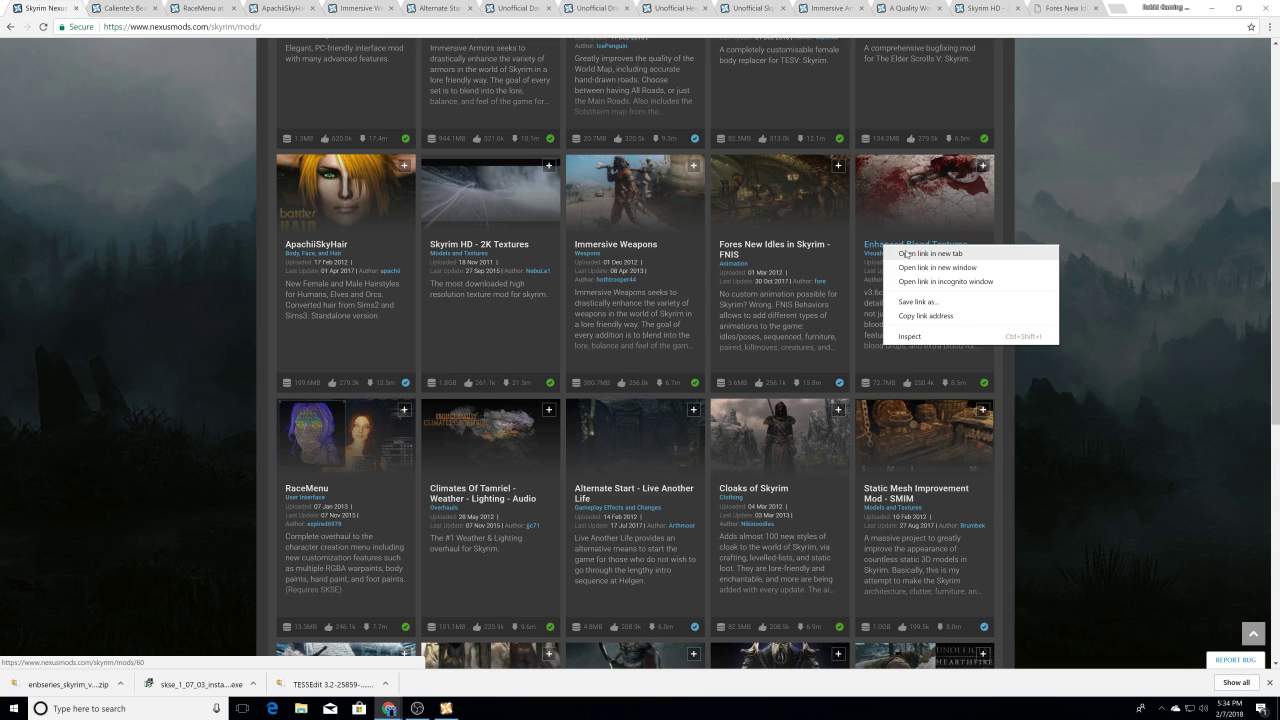
click(906, 254)
Step: Open the Cloaks of Skyrim and Static Mesh Improvement Mod - SMIM pages in new tabs
scroll(832, 320, down, 3)
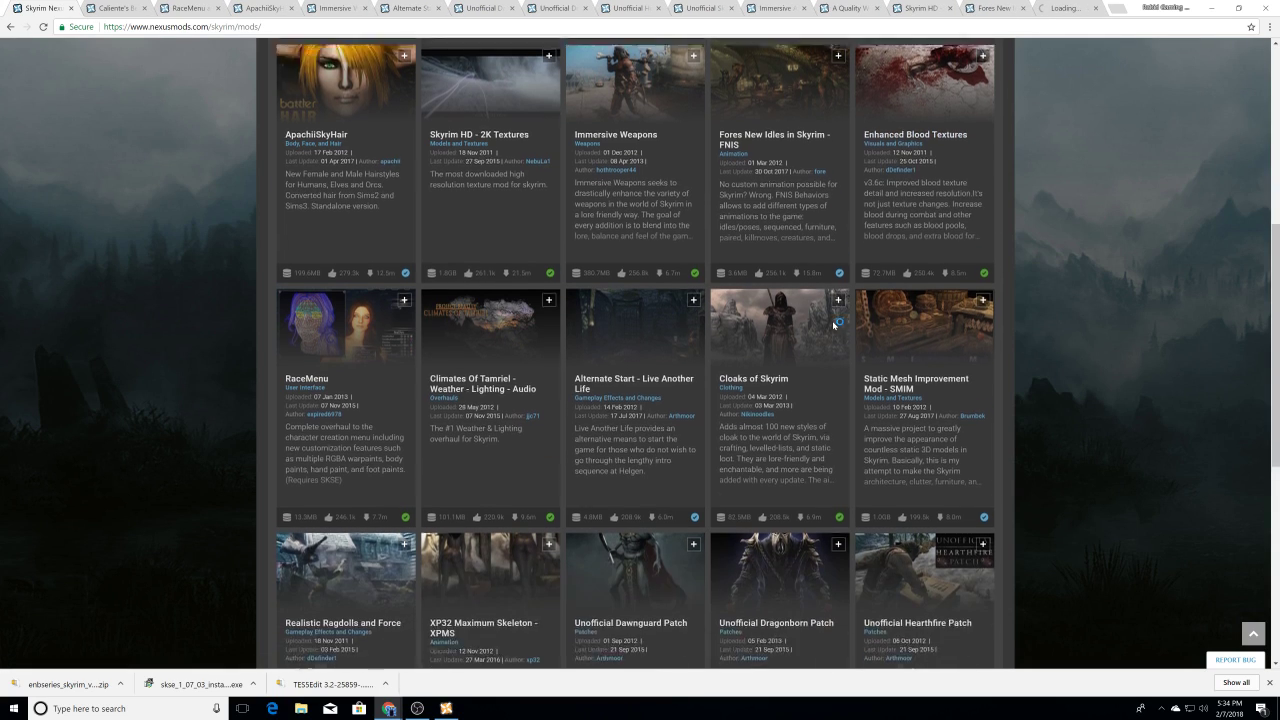
right_click(778, 318)
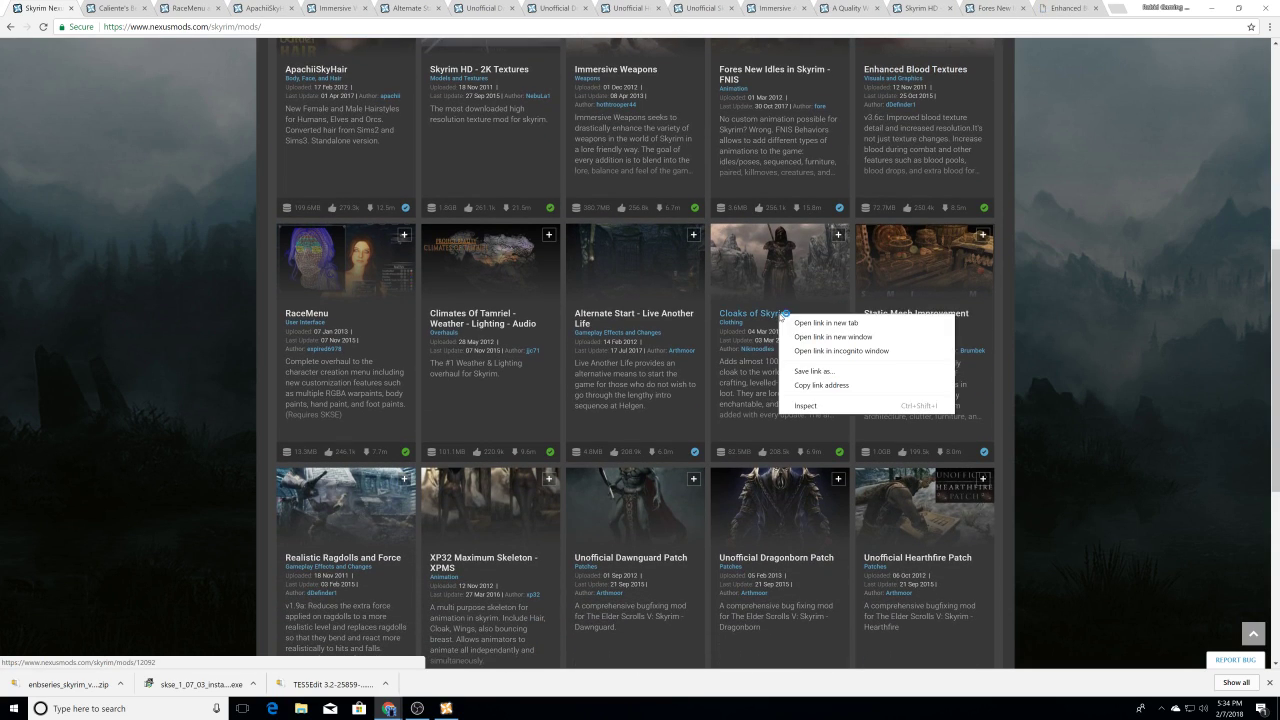
click(817, 324)
right_click(905, 316)
click(912, 323)
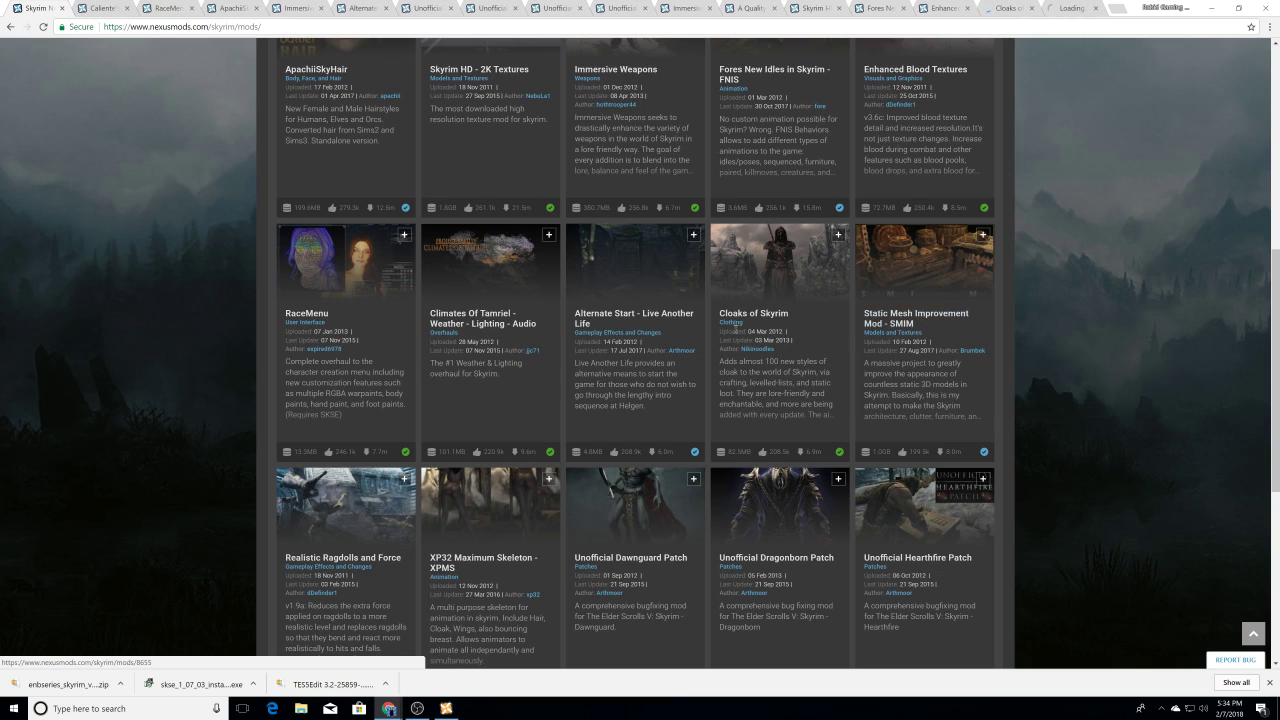
Step: Open the Climates Of Tamriel and XP32 Maximum Skeleton - XPMS mod pages in new tabs
scroll(700, 337, down, 2)
right_click(512, 207)
click(527, 215)
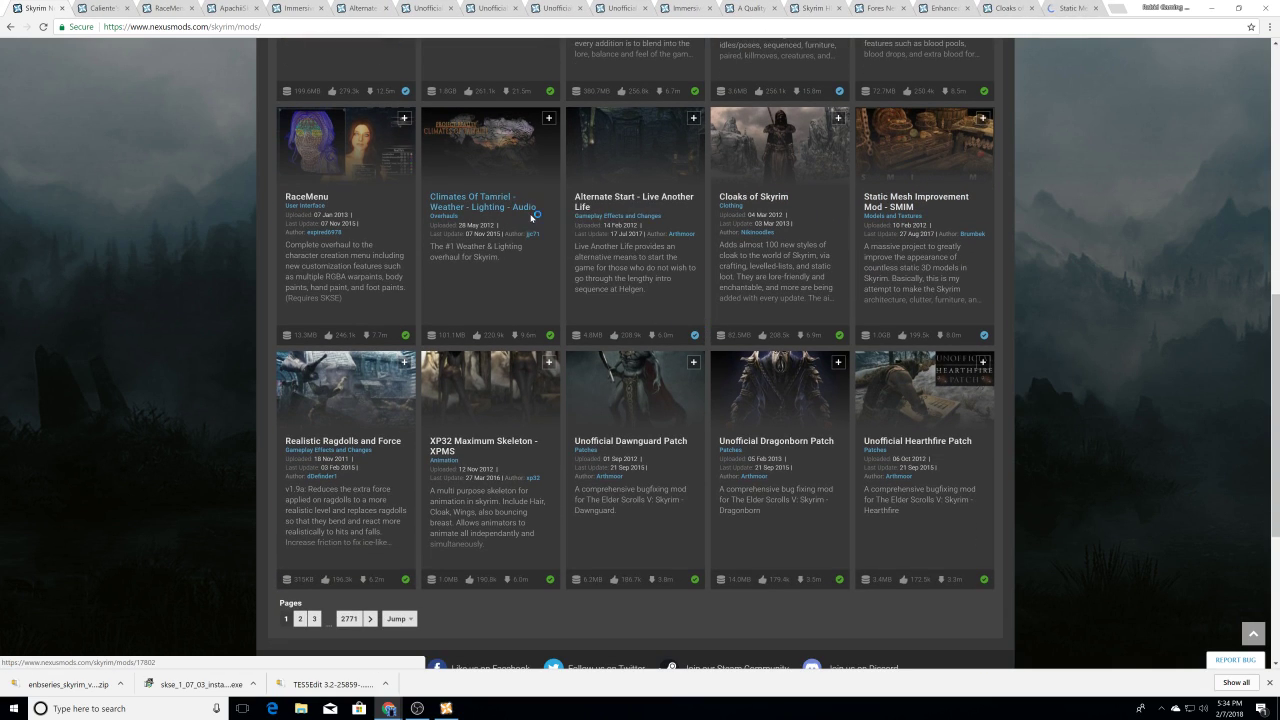
right_click(502, 440)
click(535, 450)
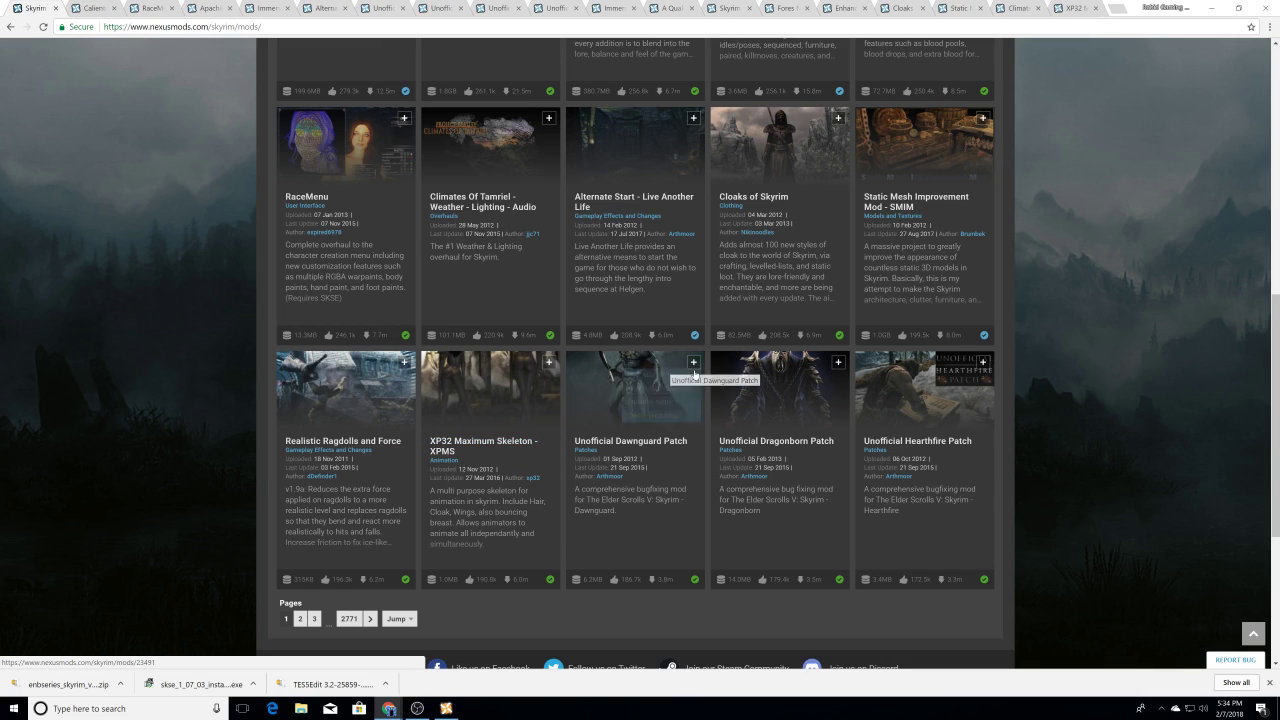
scroll(694, 362, up, 6)
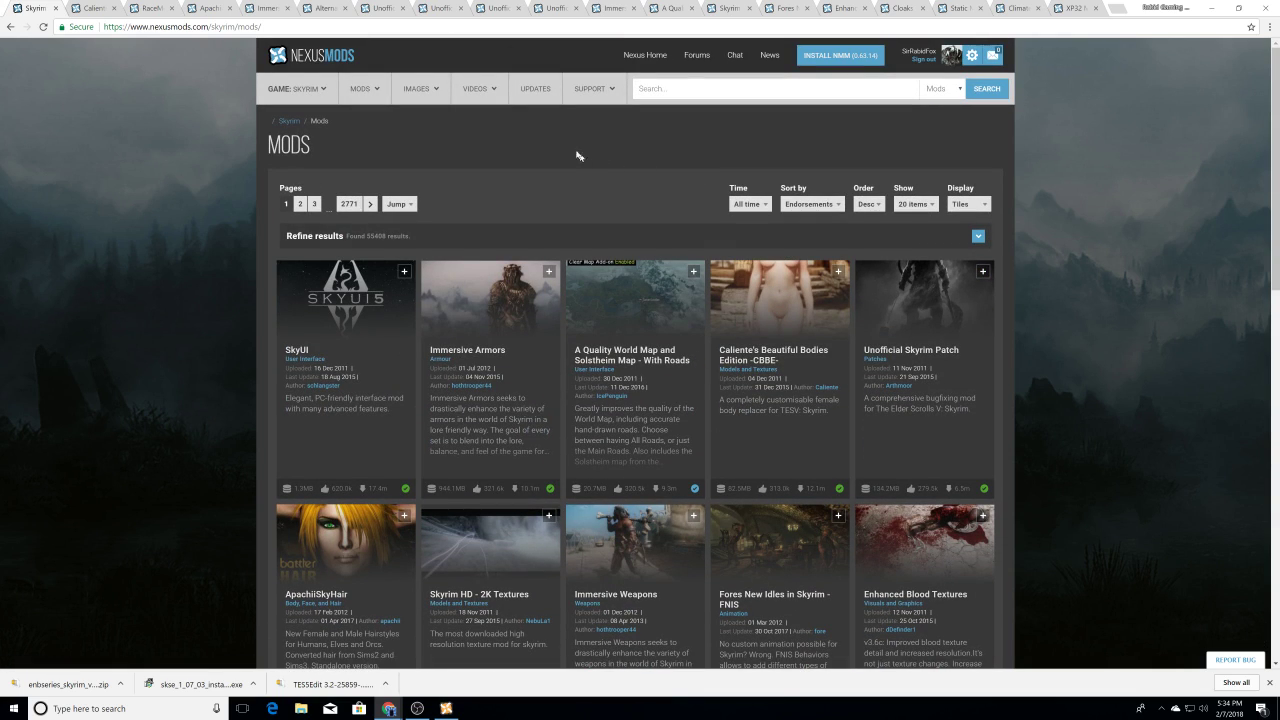
Step: Review the description, body options, installation notes and FAQ on the Caliente's Beautiful Bodies Edition page
click(94, 8)
scroll(500, 347, down, 4)
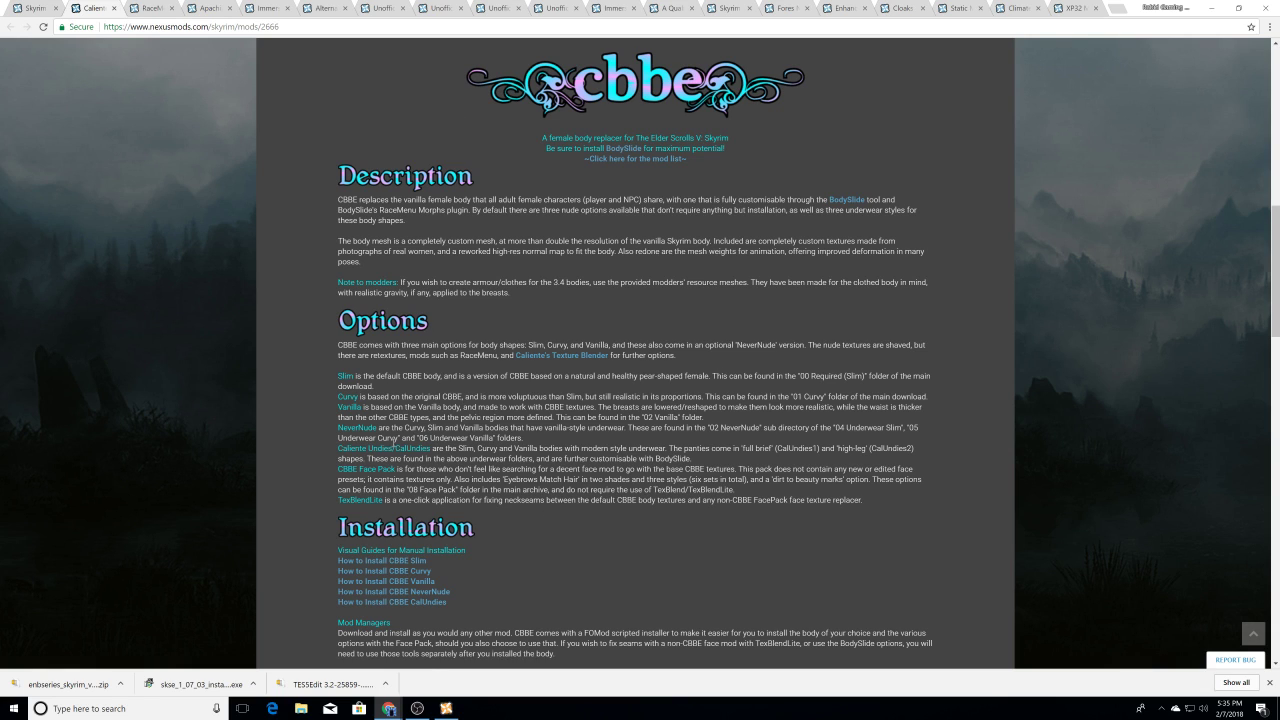
scroll(529, 559, down, 12)
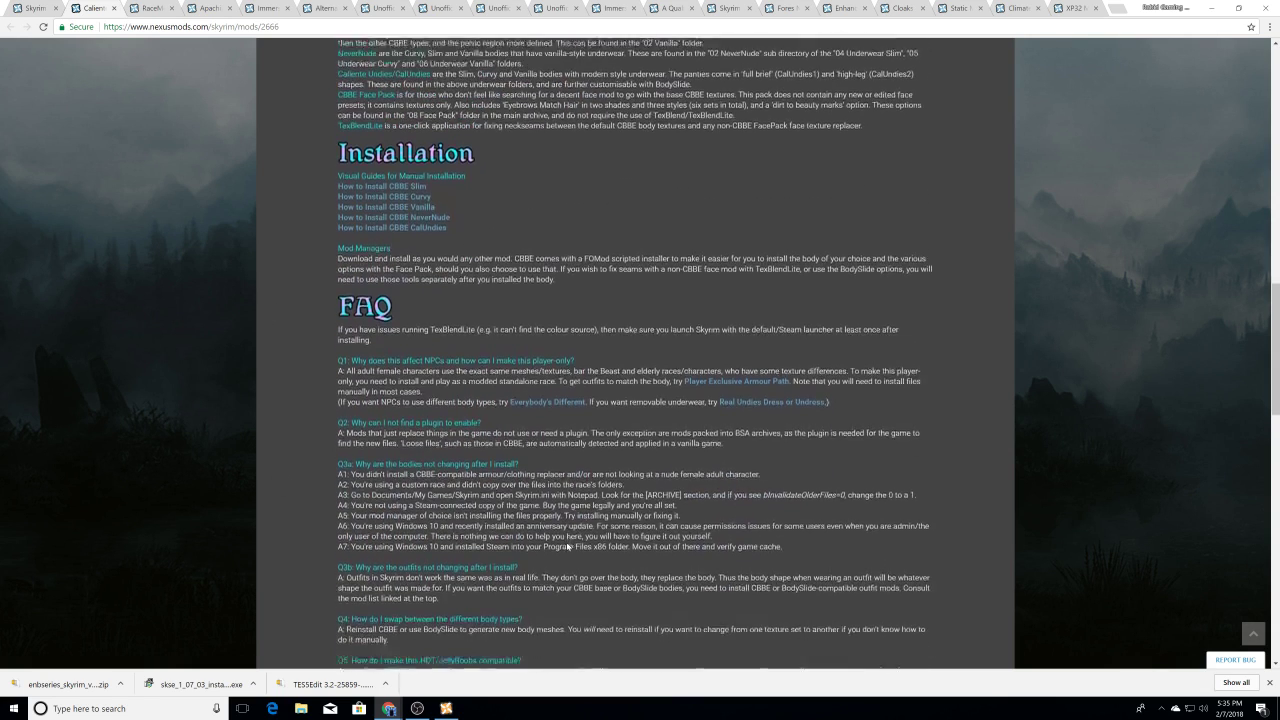
scroll(529, 559, up, 10)
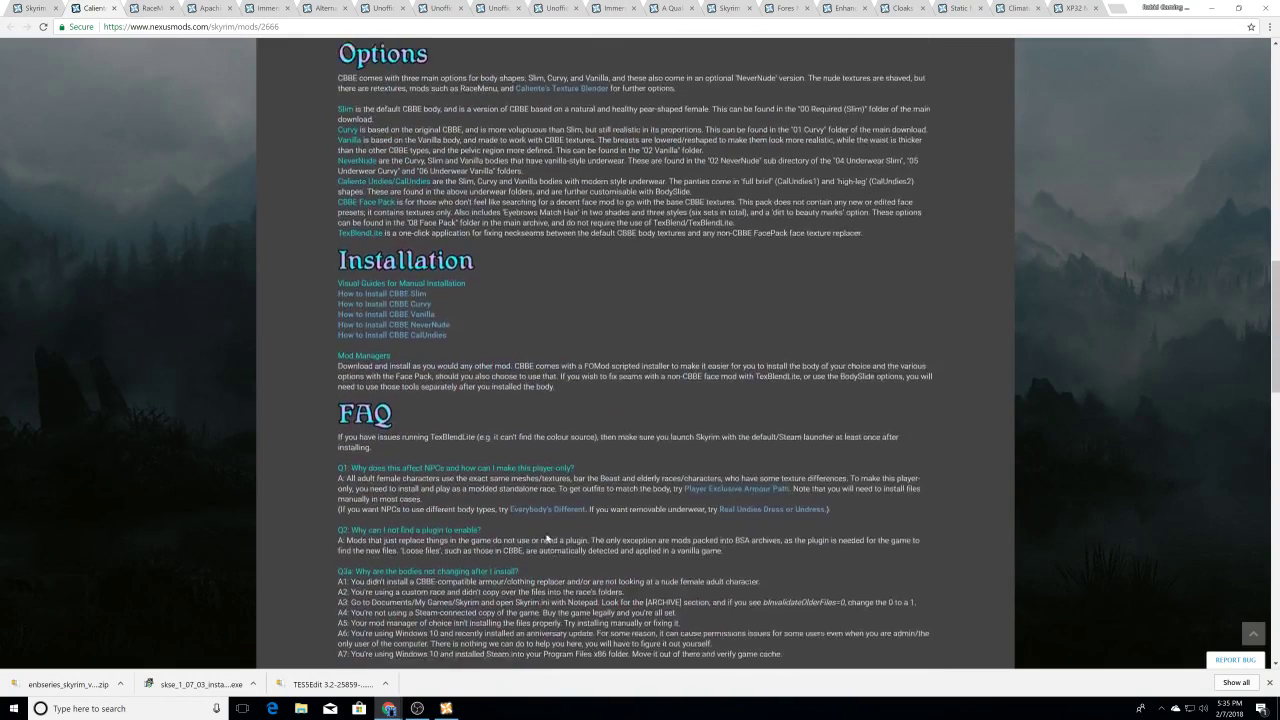
Step: Read the RaceMenu mod page's requirements, features and sculpt mode notes, ending at the High-Resolution Warpaint instructions
click(152, 8)
scroll(509, 304, down, 8)
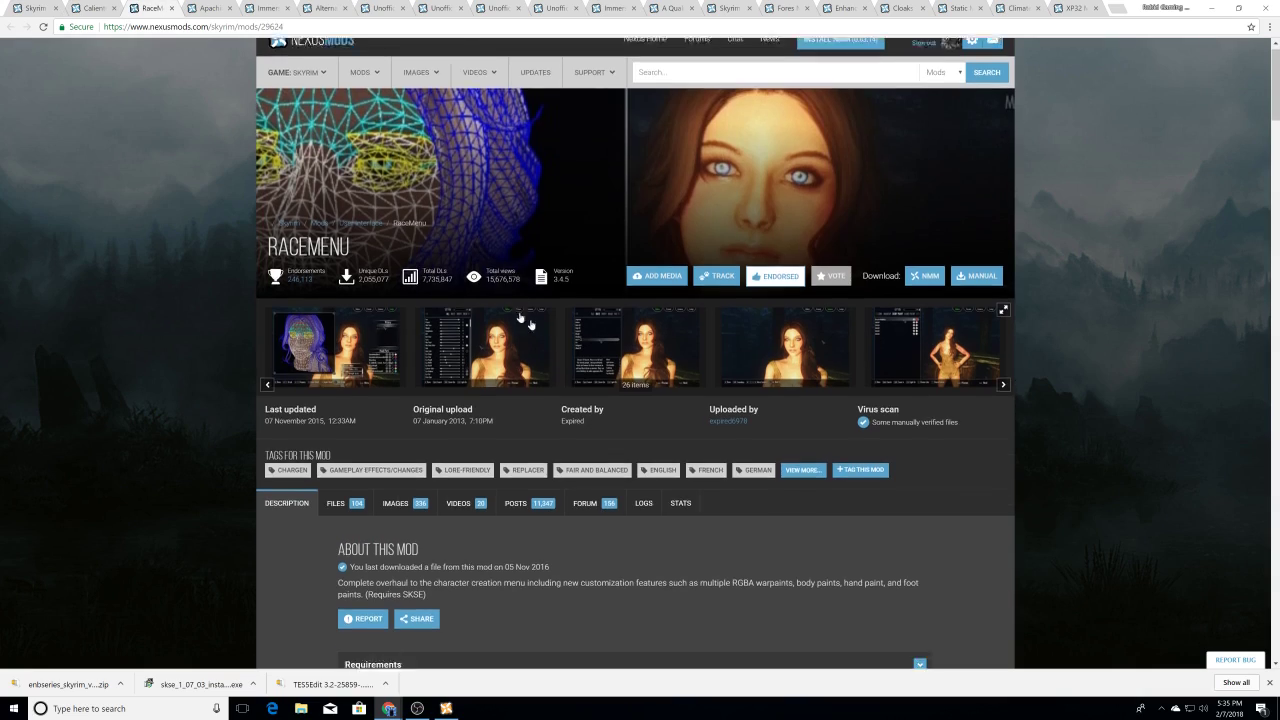
scroll(568, 356, up, 1)
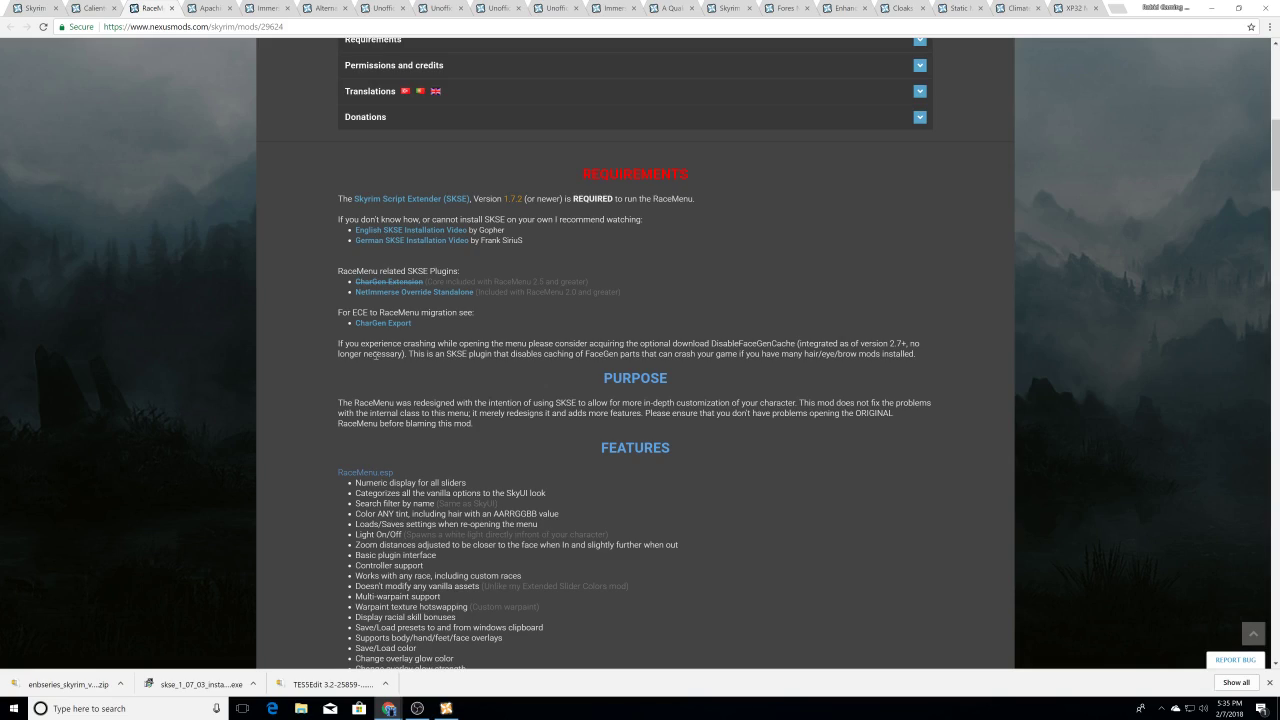
scroll(313, 361, down, 3)
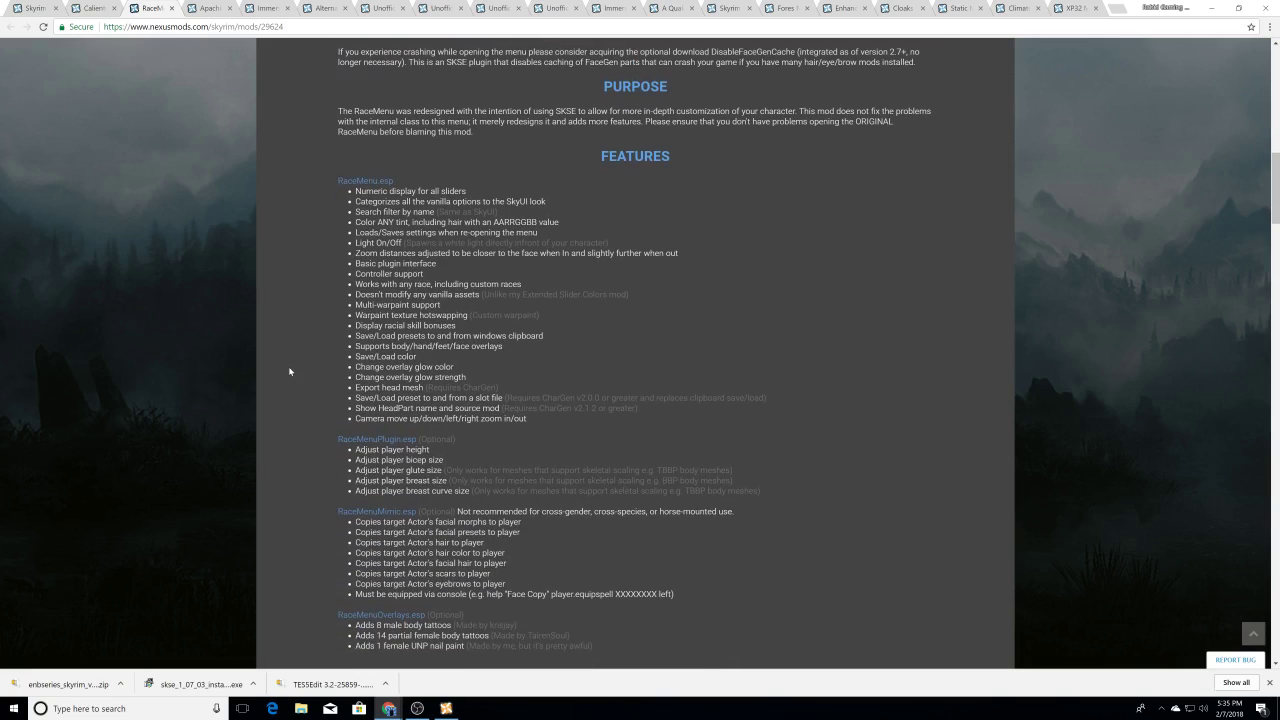
scroll(311, 388, down, 15)
scroll(311, 388, up, 3)
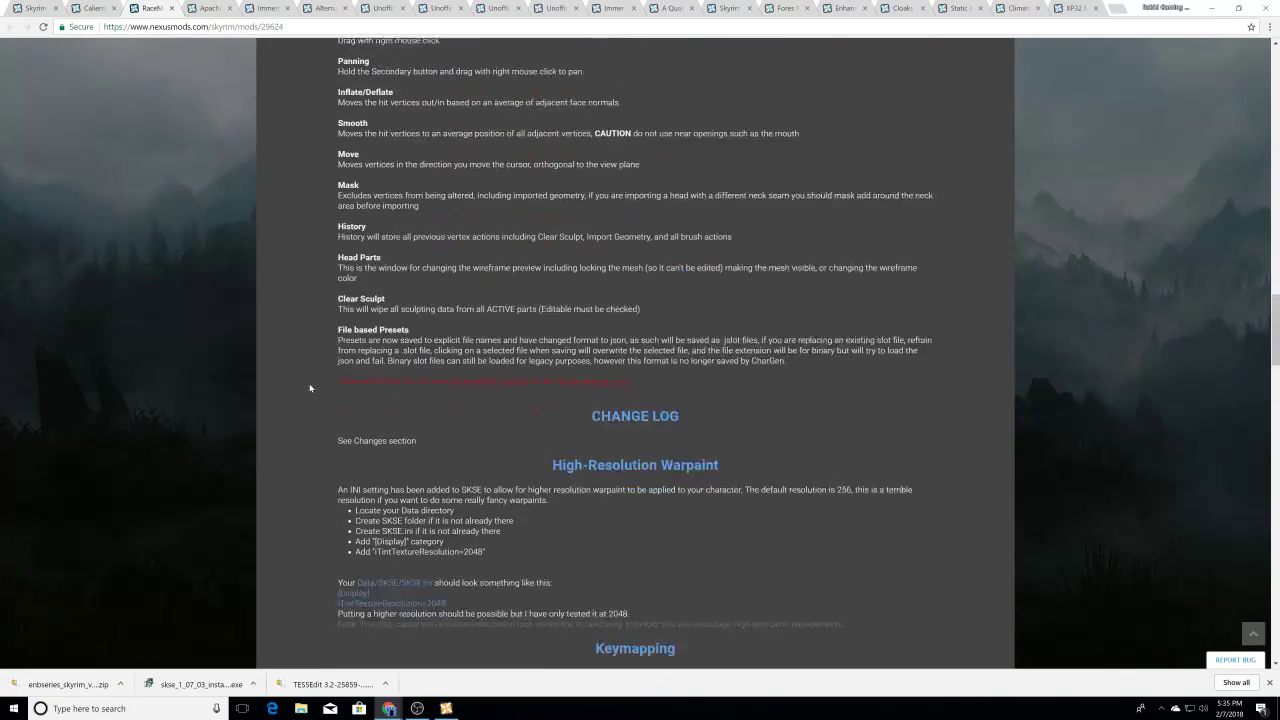
scroll(311, 388, up, 3)
scroll(311, 388, down, 4)
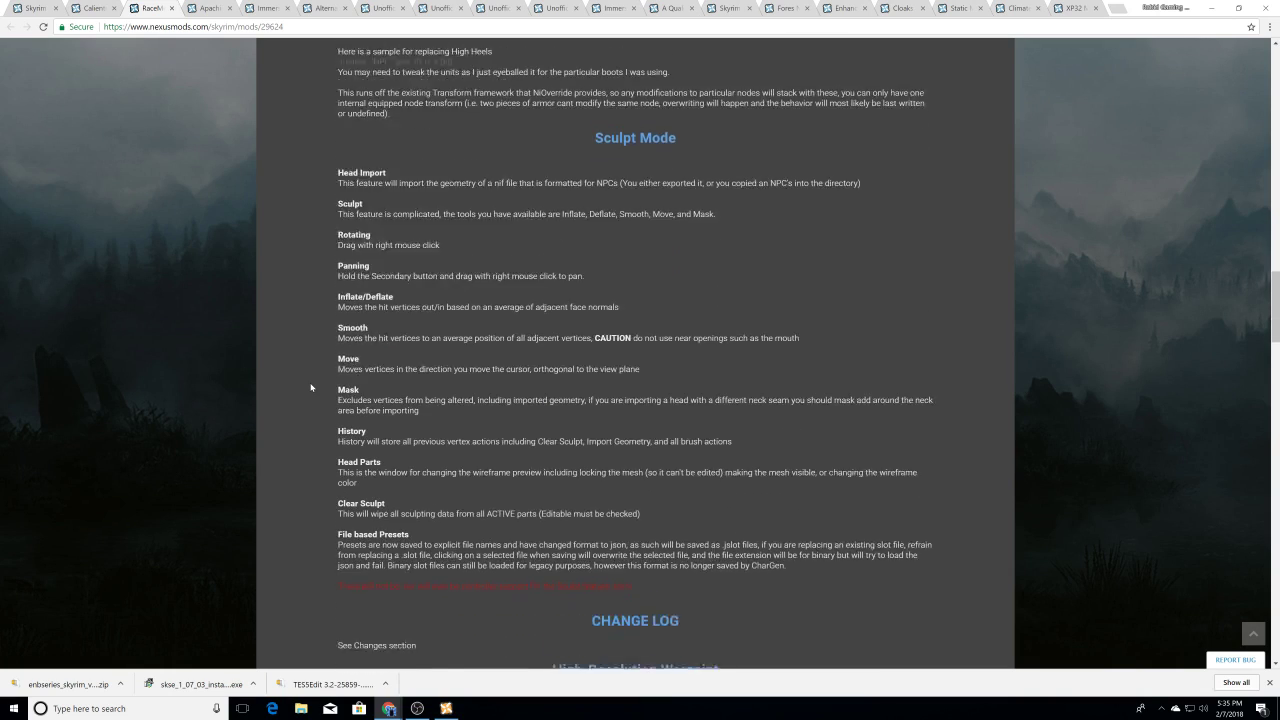
scroll(314, 386, down, 4)
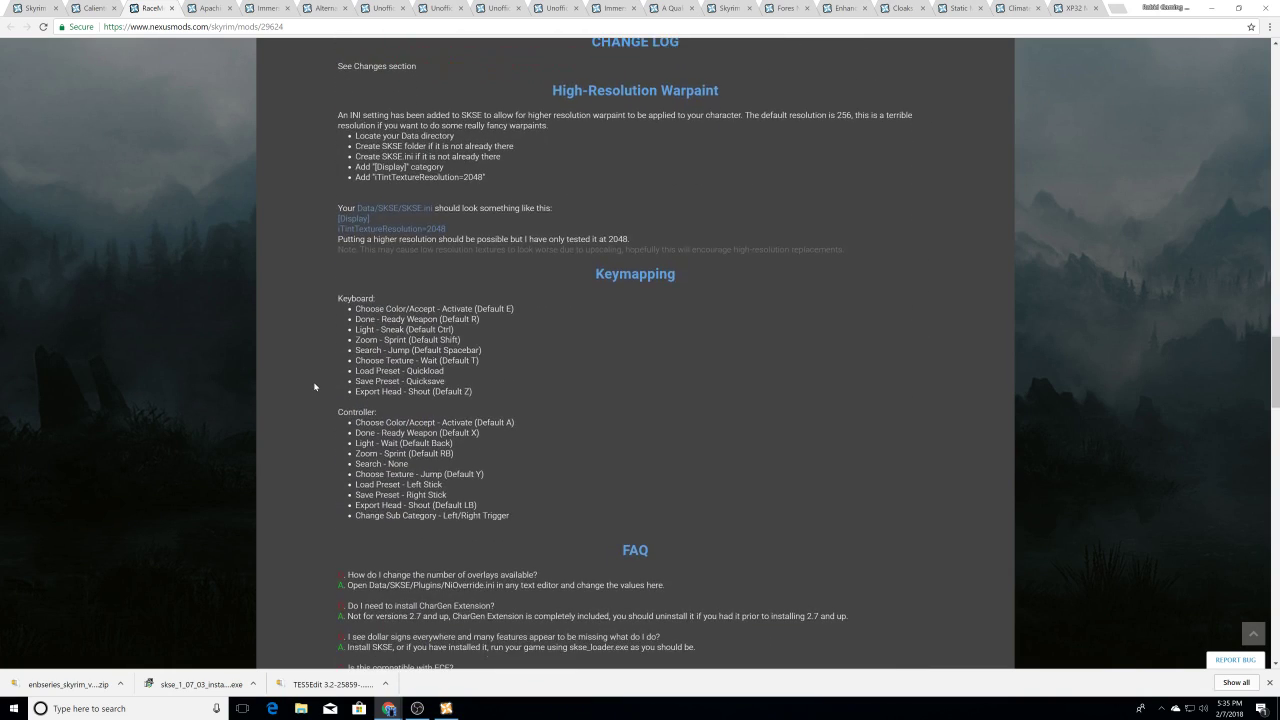
scroll(314, 386, down, 1)
scroll(314, 386, up, 2)
scroll(314, 386, up, 1)
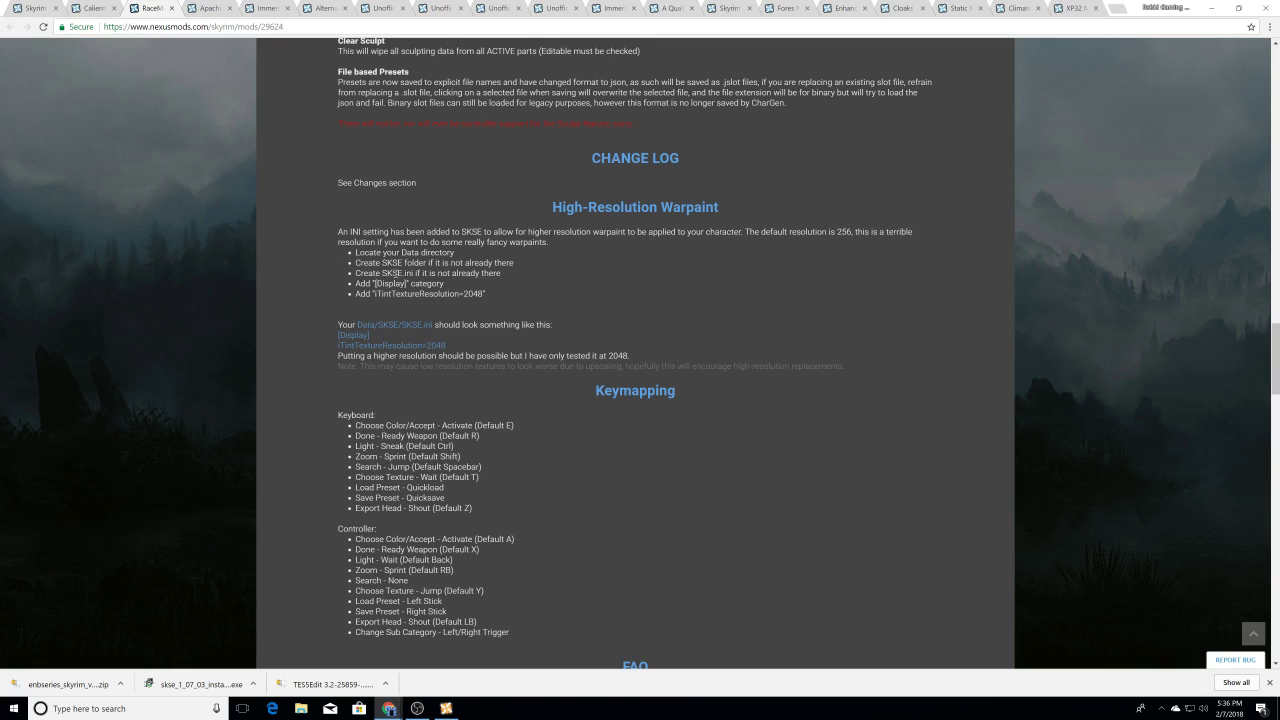
Step: Switch to File Explorer, open the Skyrim game folder under Steam\steamapps\common, and place it beside the warpaint instructions
click(272, 708)
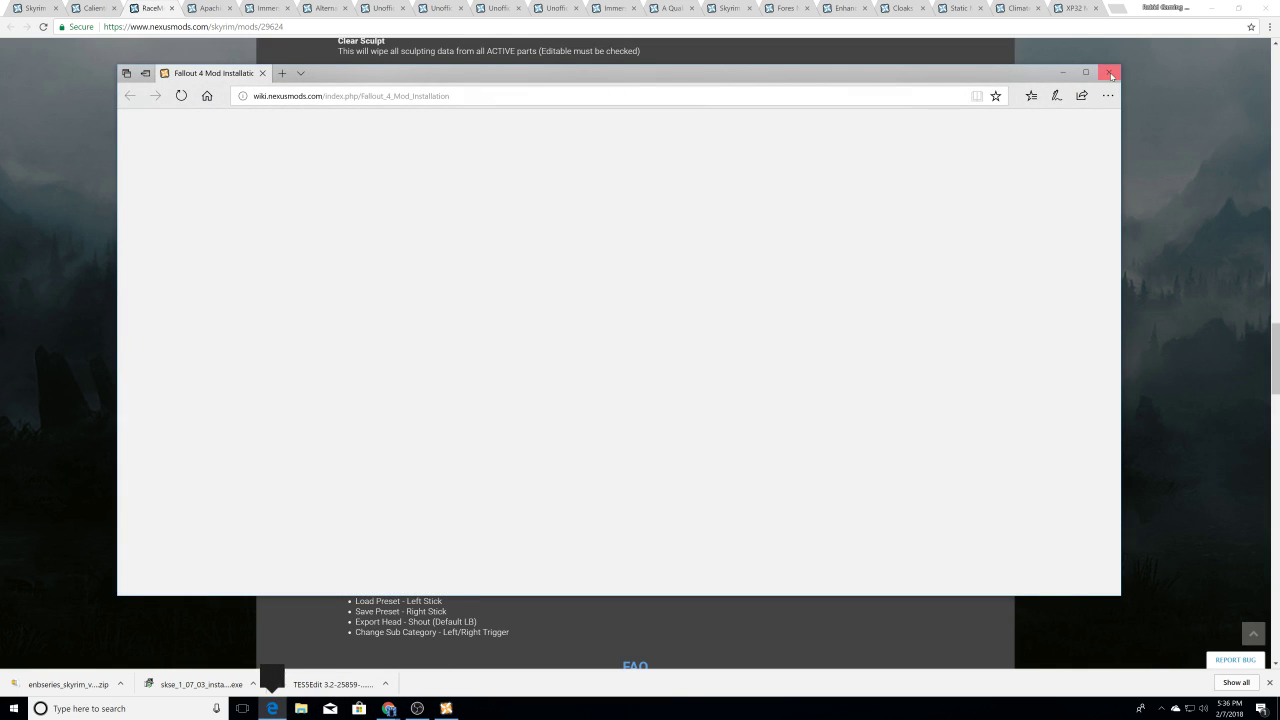
click(1108, 72)
click(301, 708)
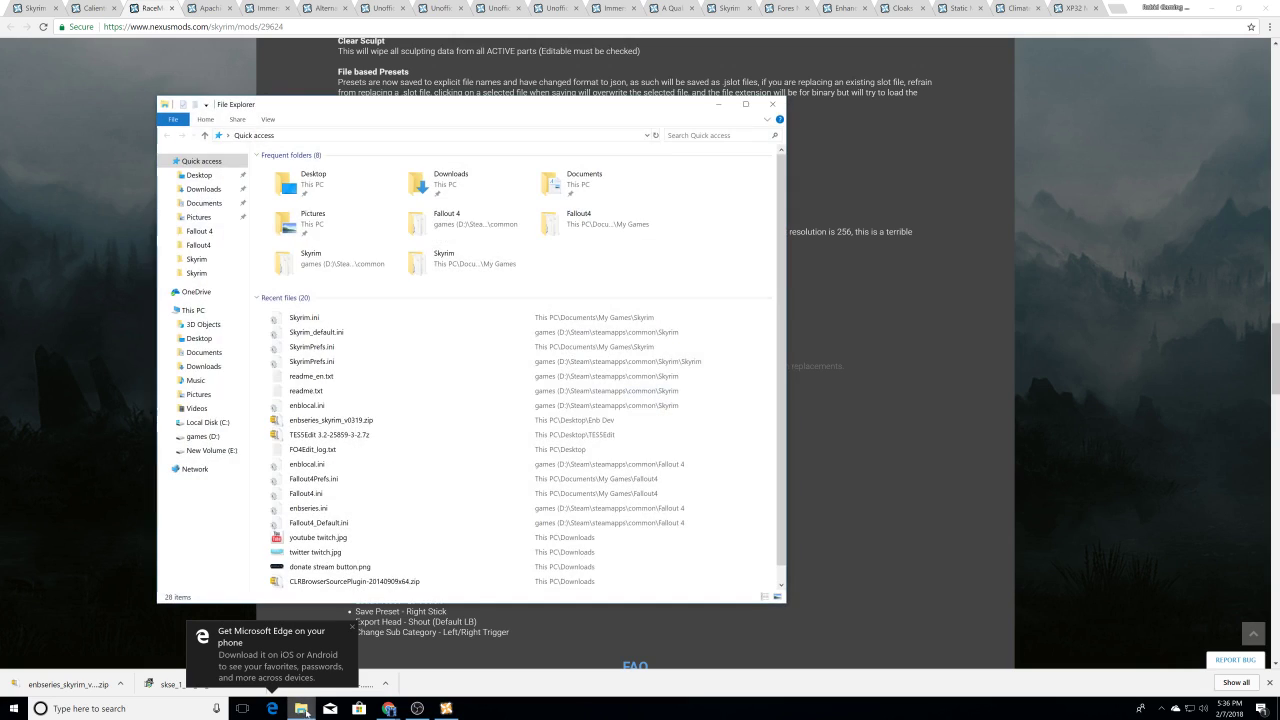
click(197, 273)
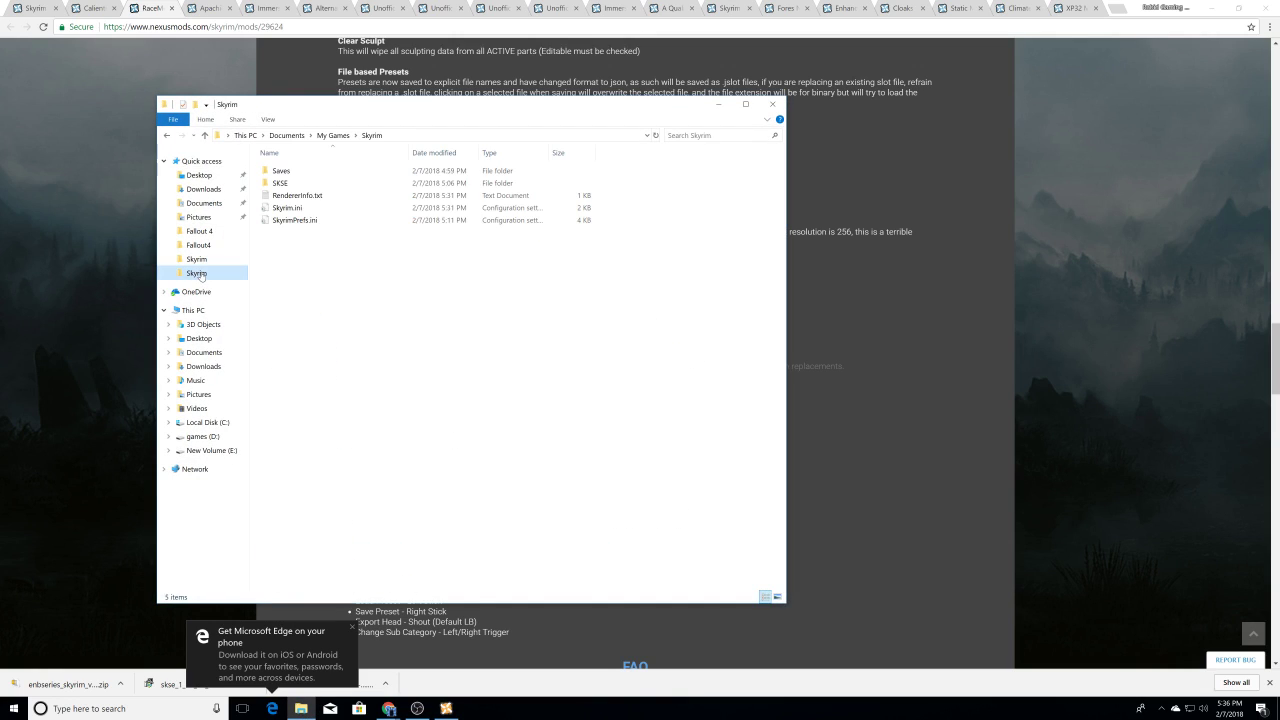
click(197, 259)
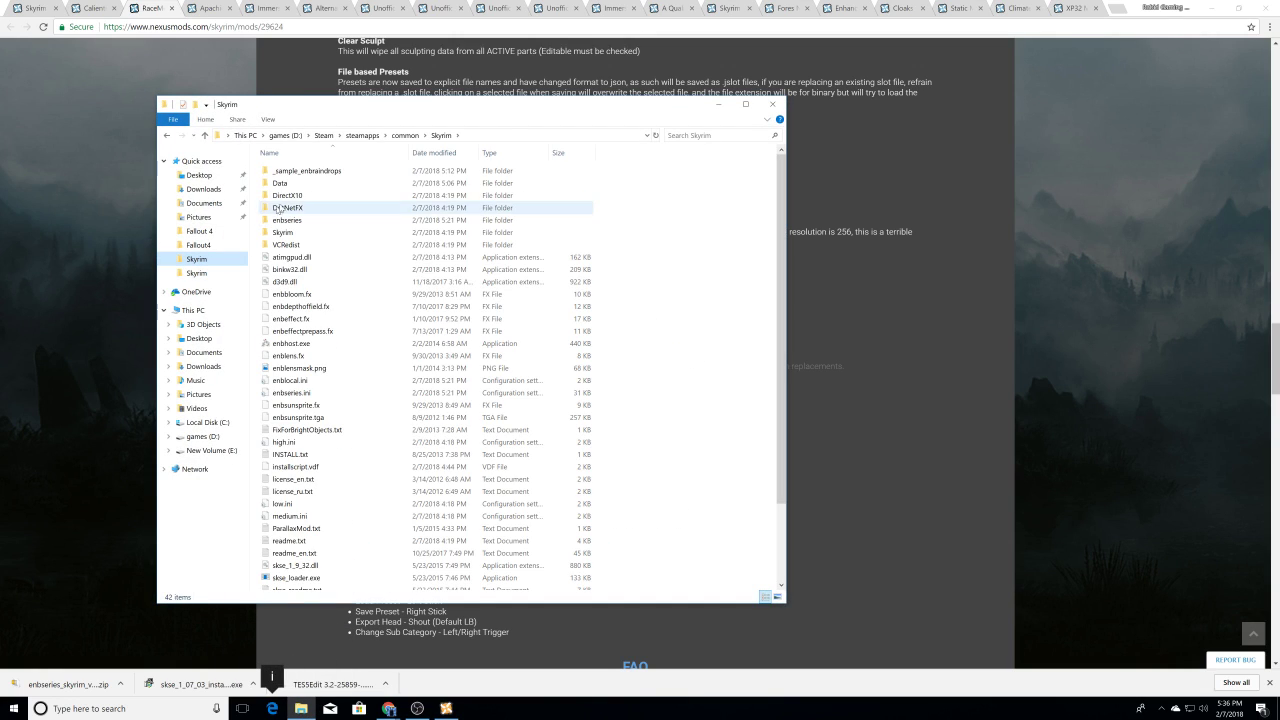
drag(415, 112, 785, 111)
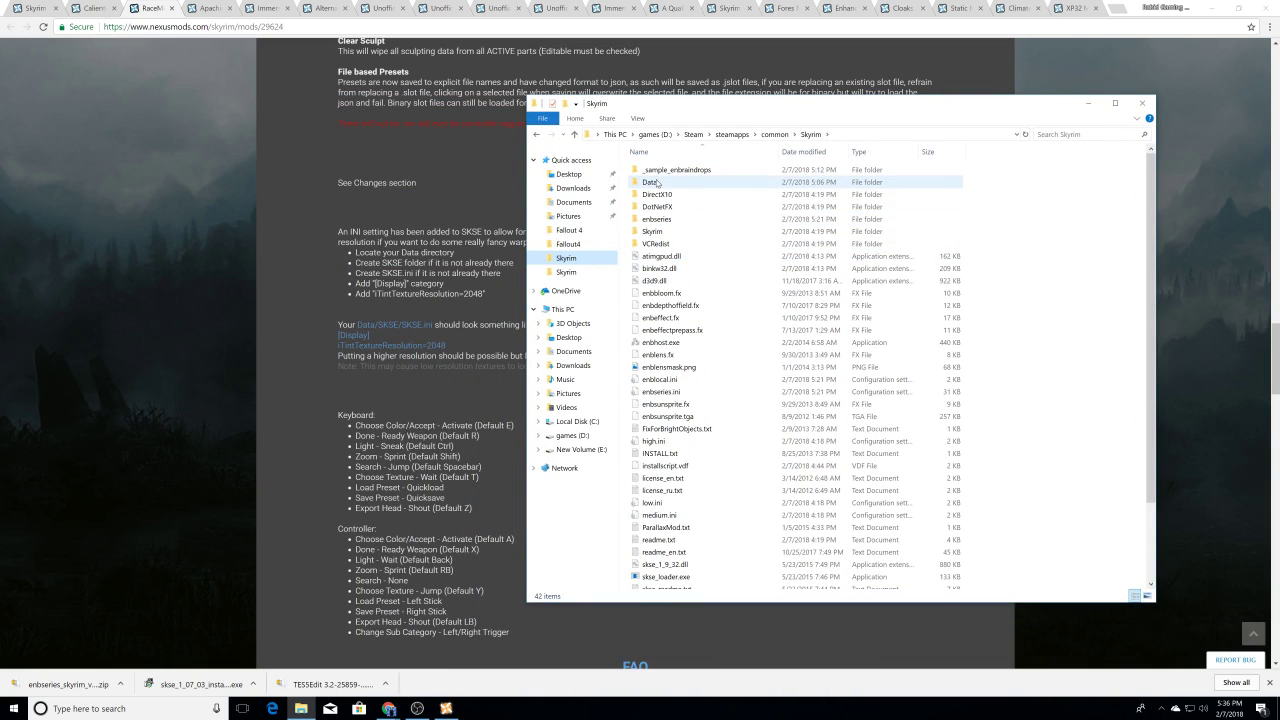
Step: Check the Skyrim game folder and its Data, Skyrim, DirectX10 and DotNetFX subfolders for an existing SKSE folder
double_click(653, 183)
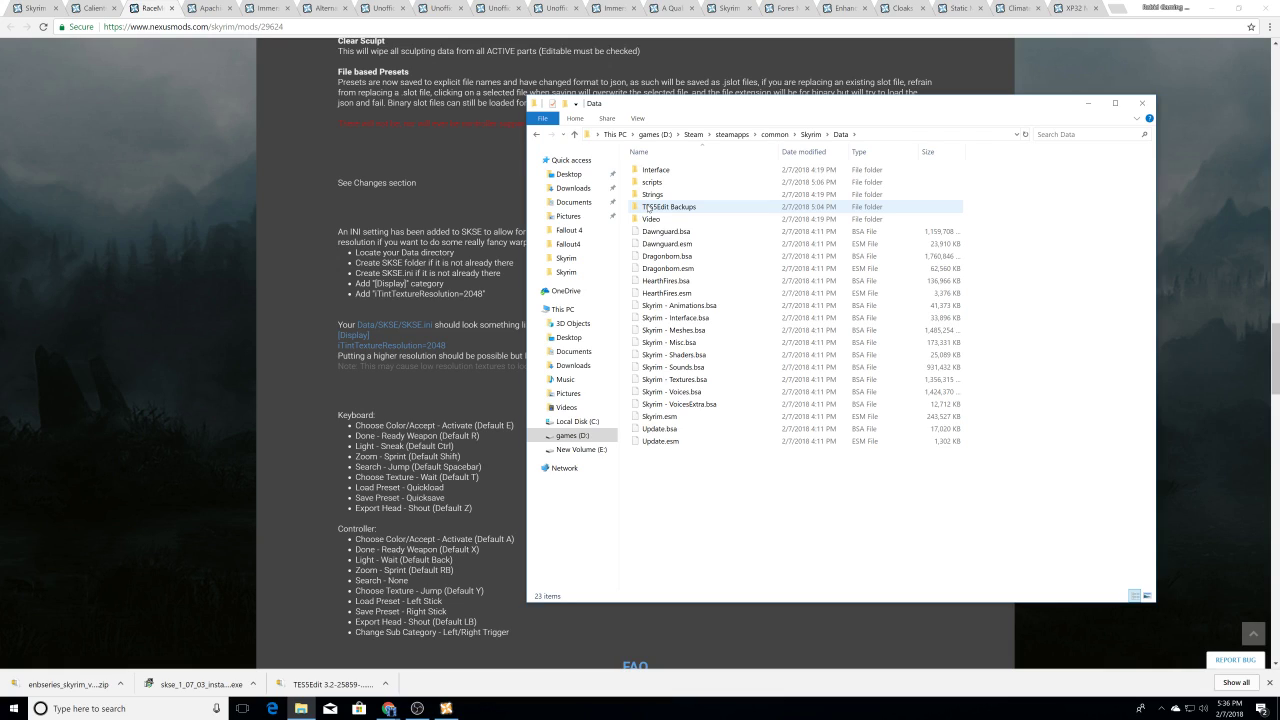
click(537, 135)
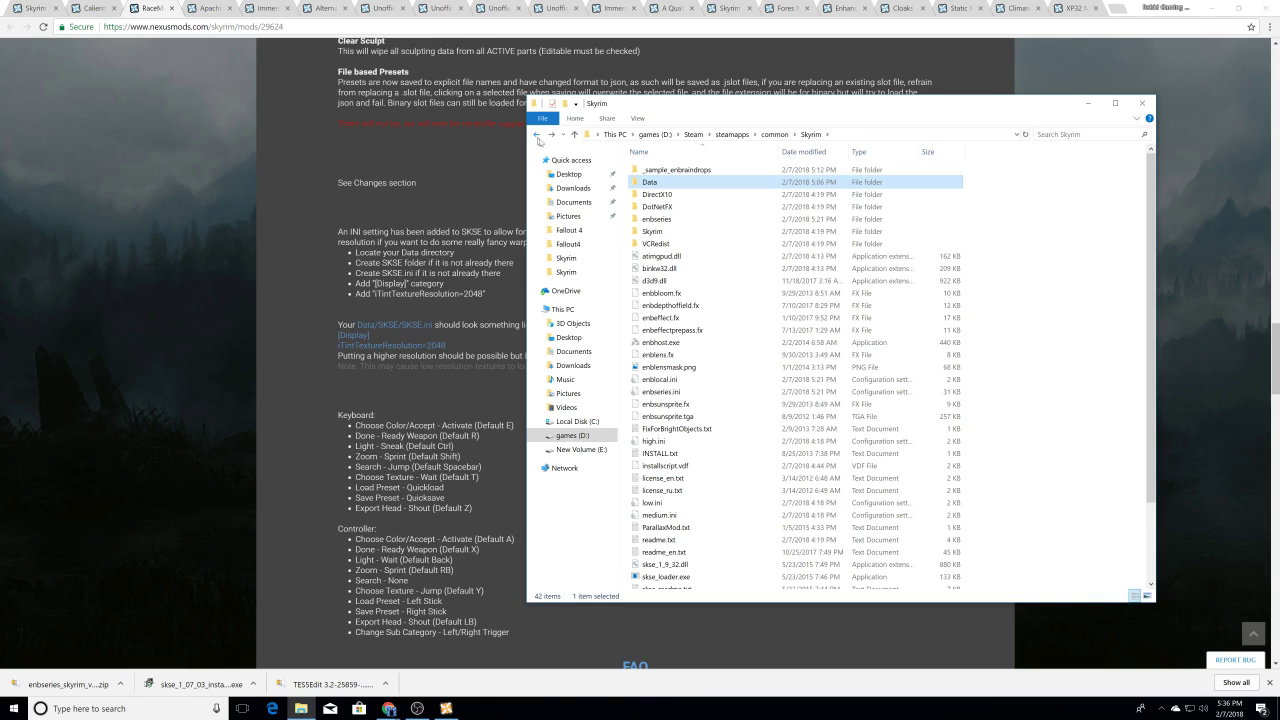
double_click(660, 231)
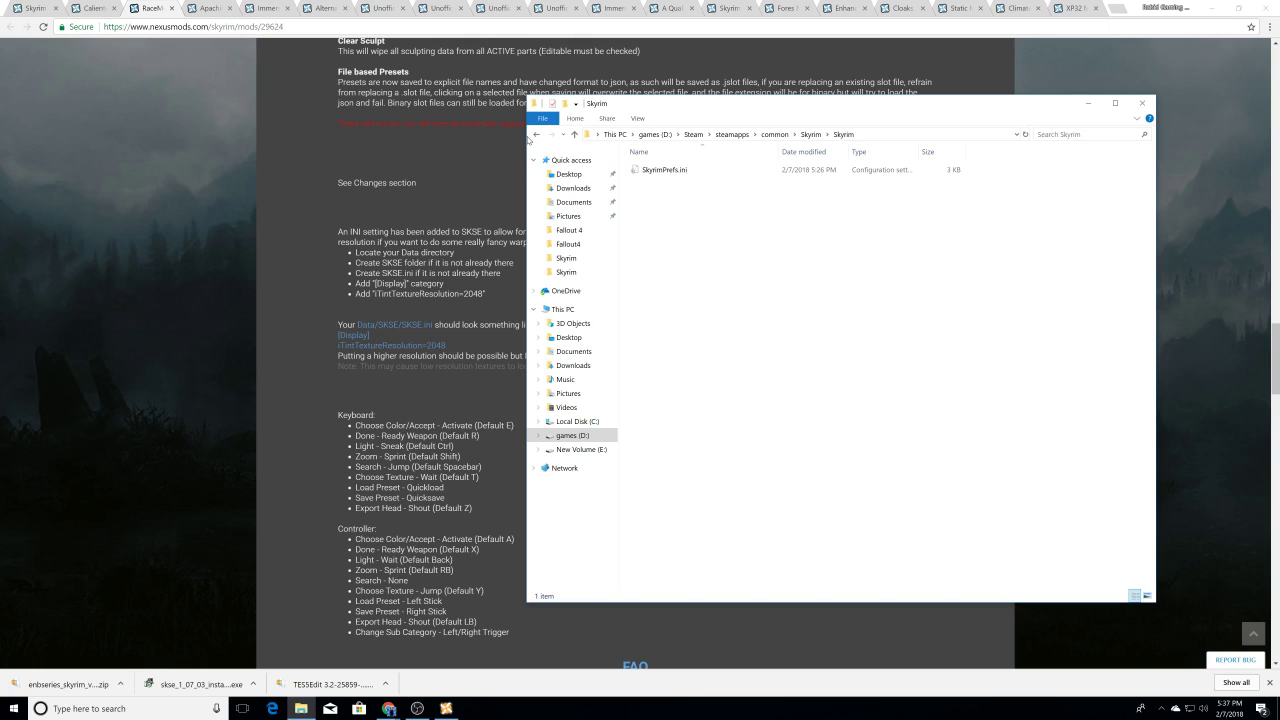
click(536, 134)
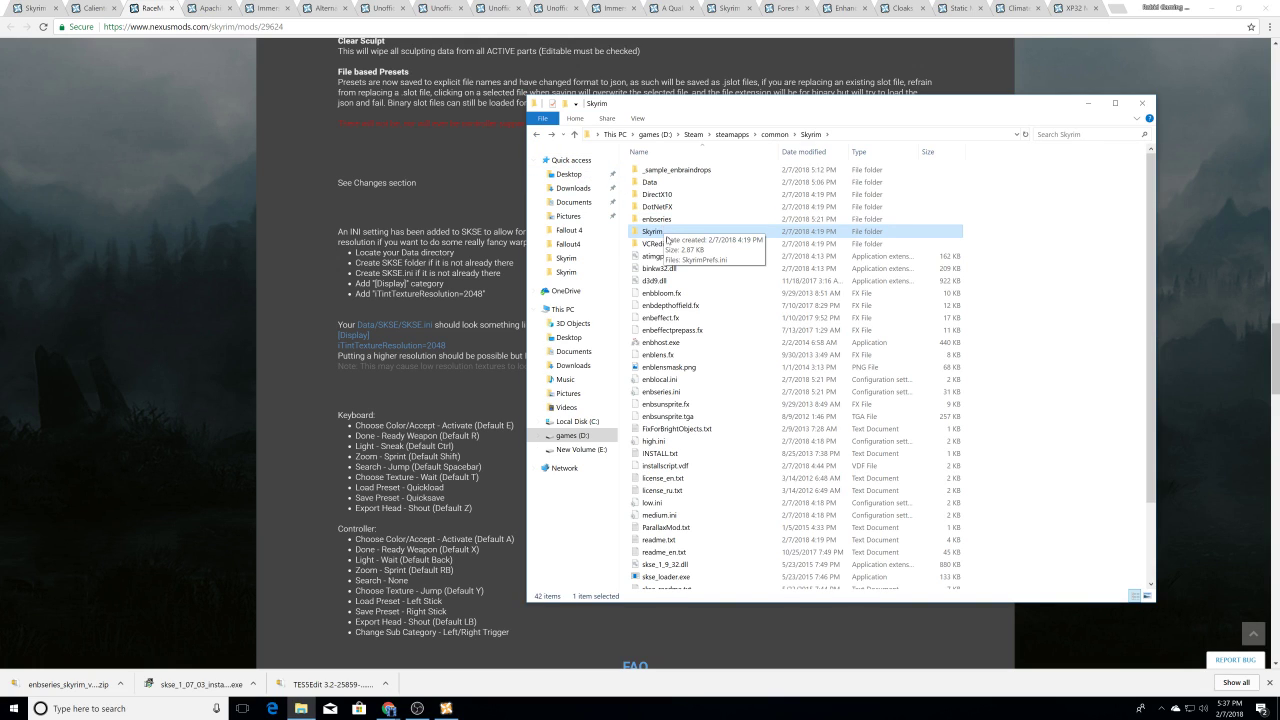
double_click(657, 194)
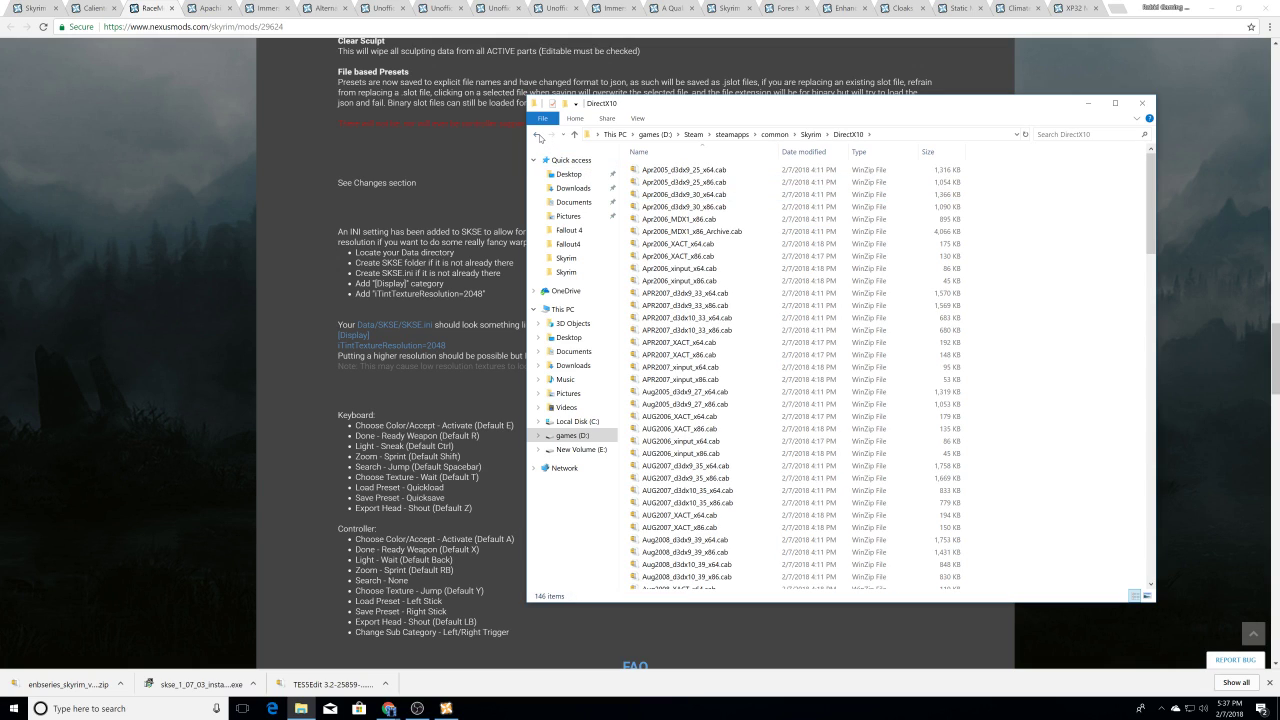
click(536, 134)
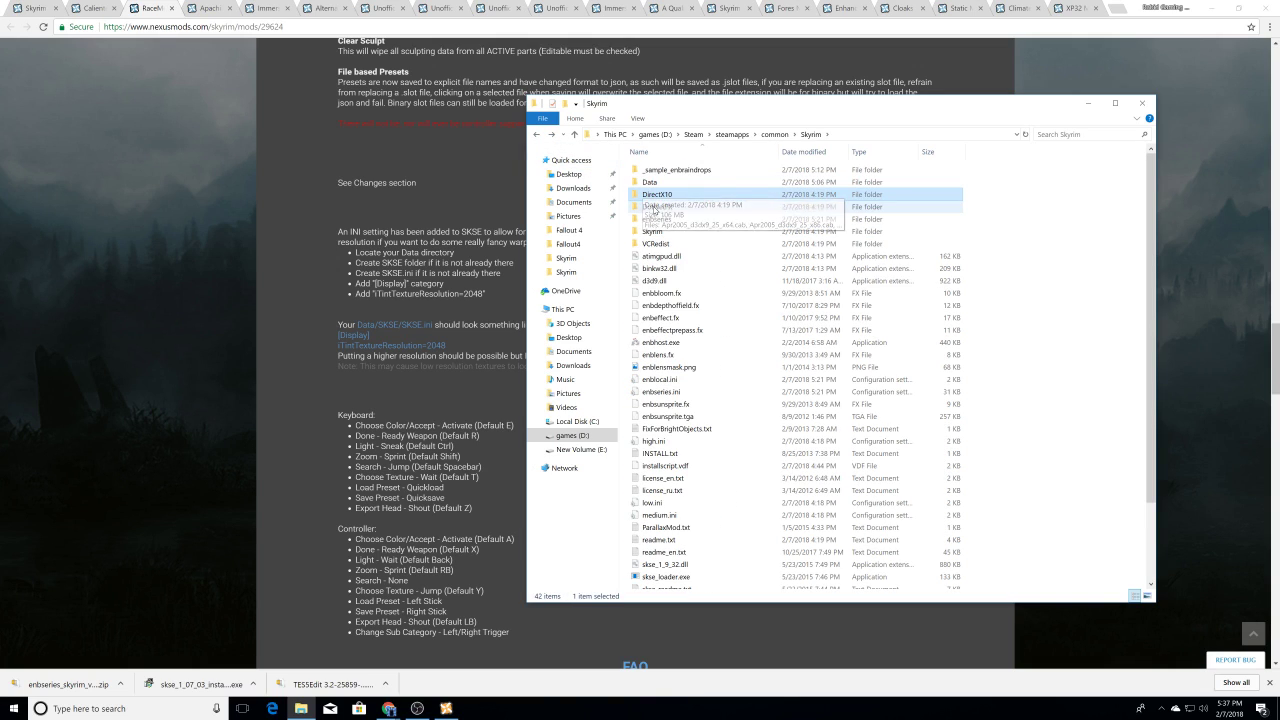
double_click(657, 206)
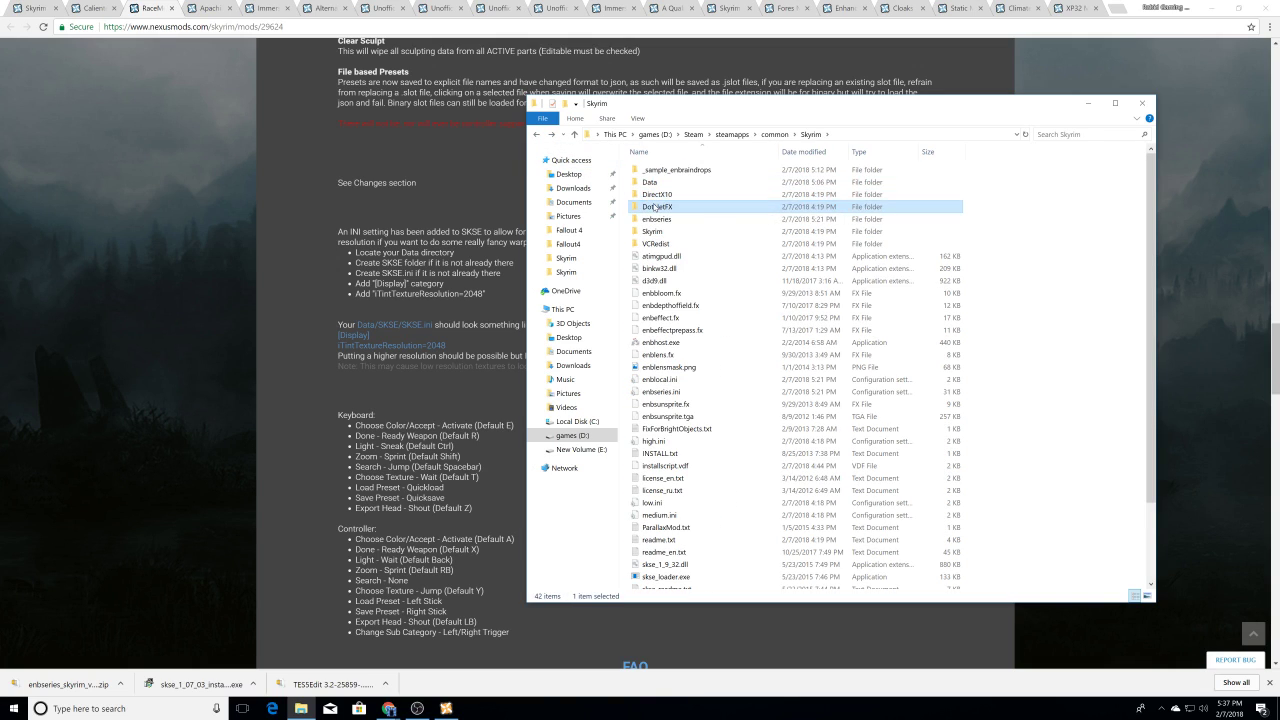
click(536, 134)
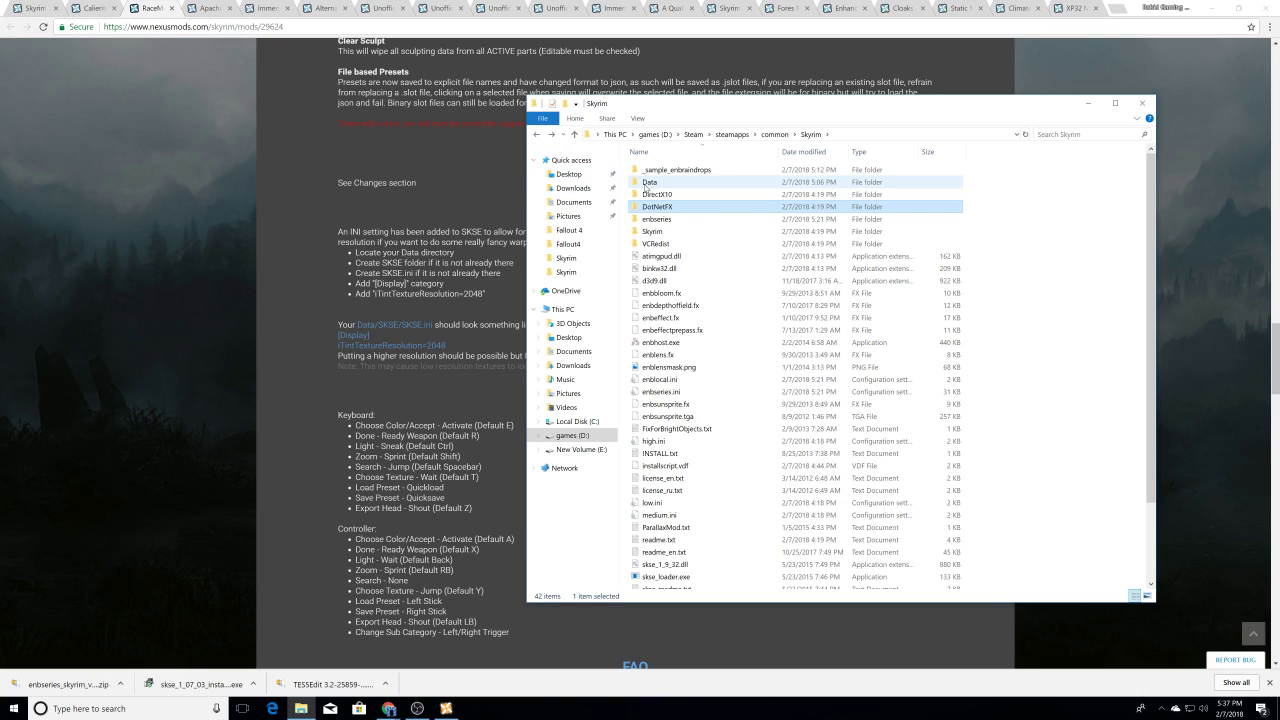
double_click(657, 184)
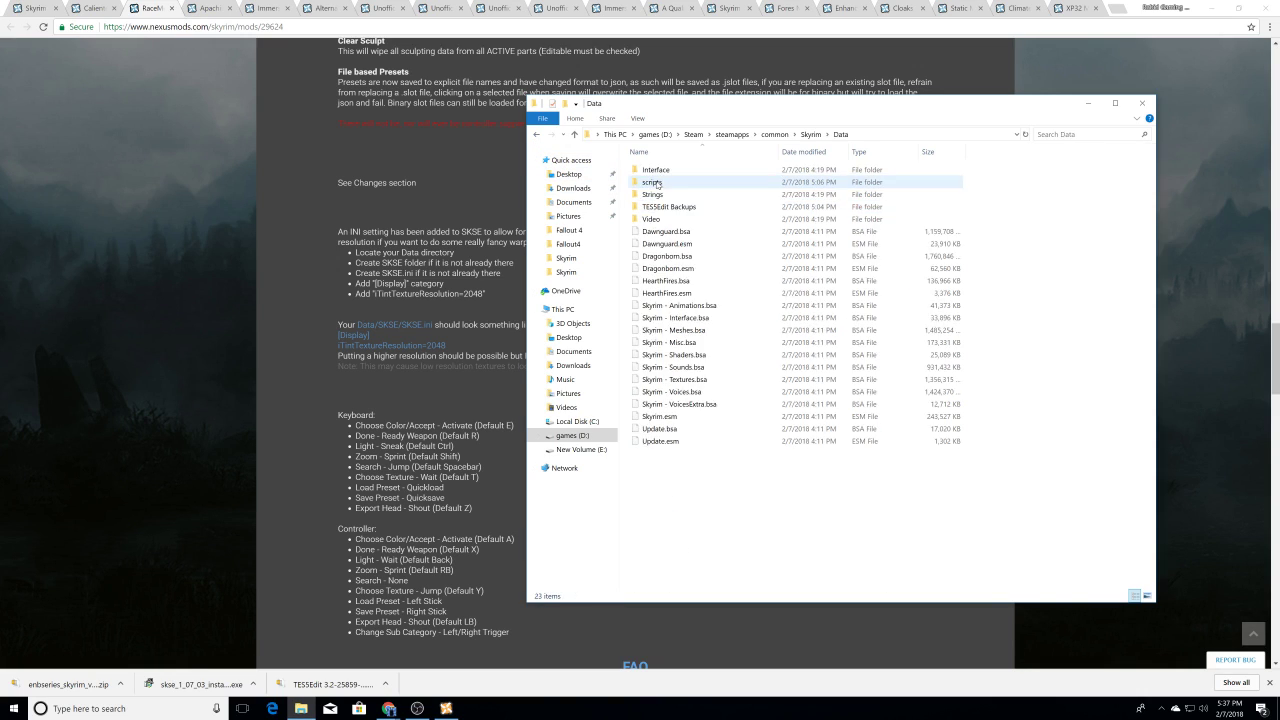
click(537, 135)
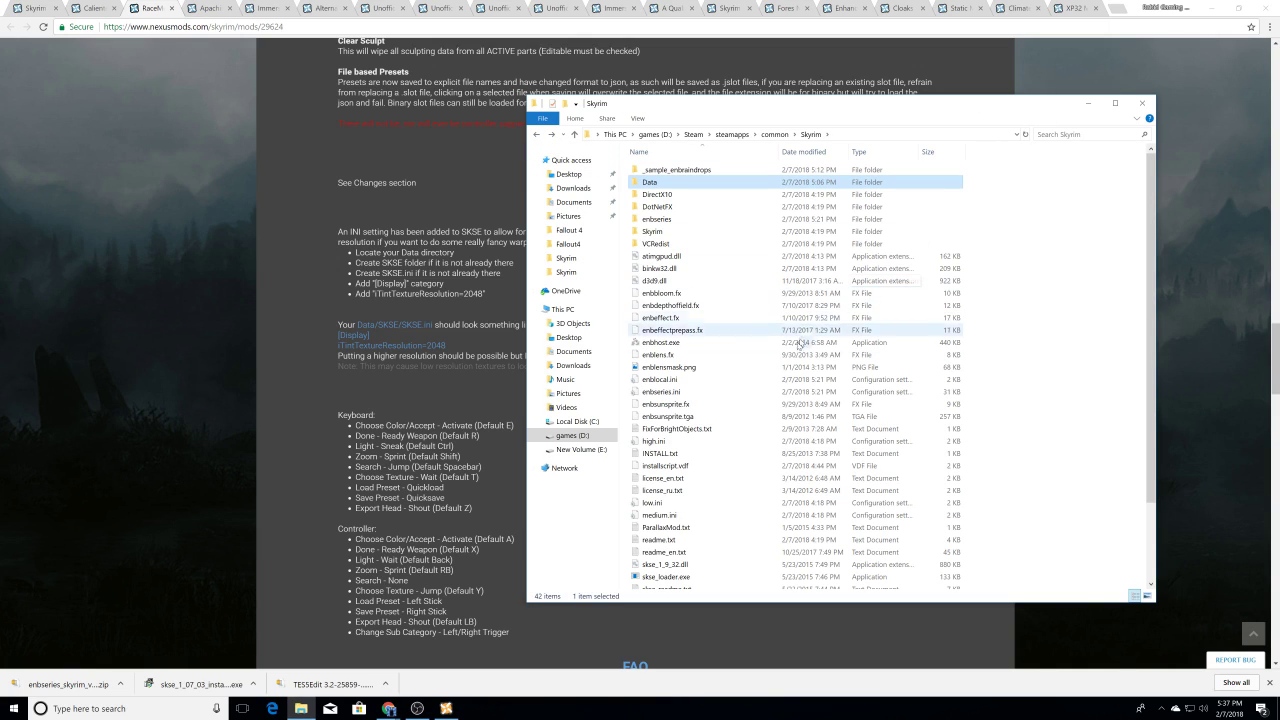
scroll(770, 417, down, 3)
scroll(770, 417, up, 3)
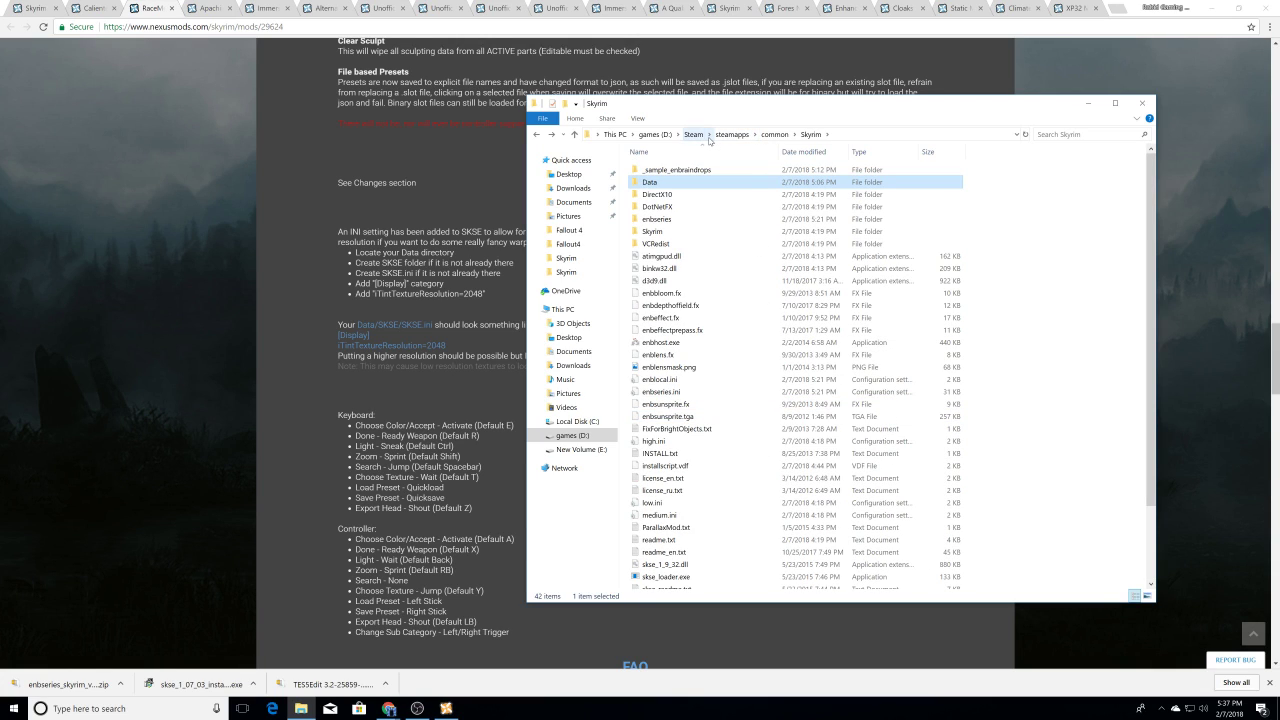
Step: Create a new folder named SKSE inside Skyrim's Data folder
mouse_move(713, 113)
mouse_down()
mouse_move(781, 112)
mouse_move(737, 111)
mouse_up()
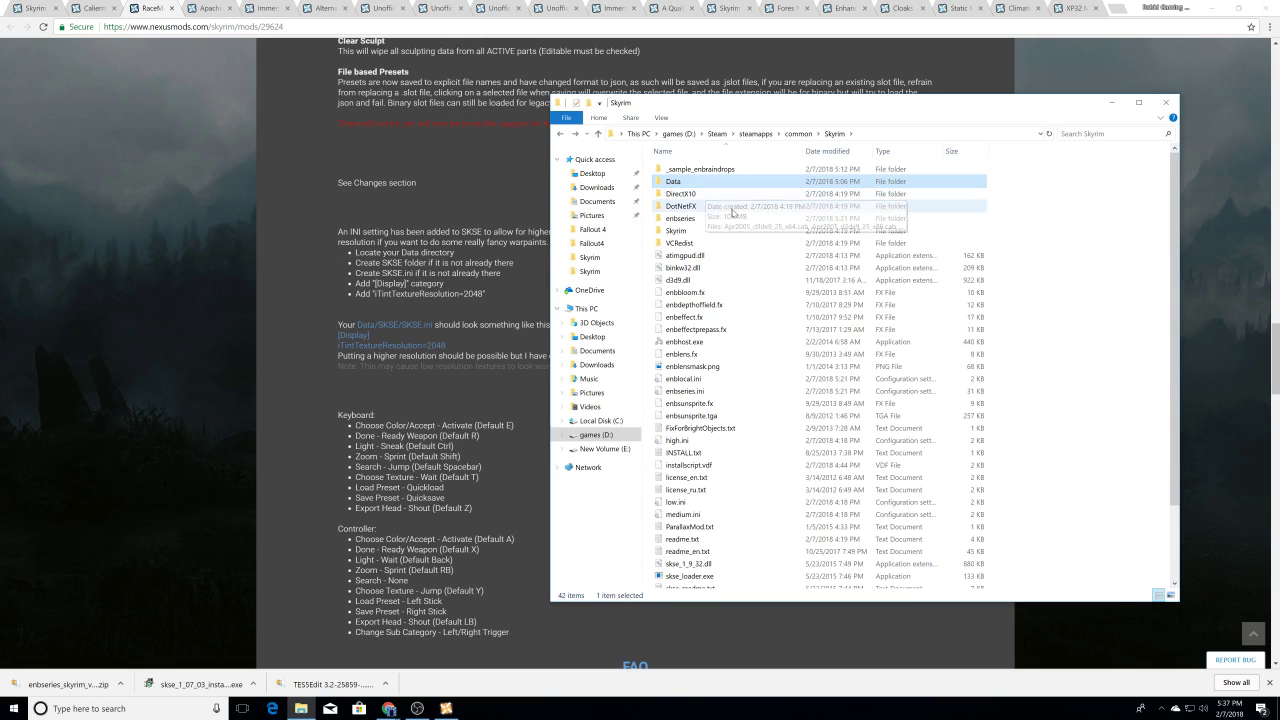
right_click(764, 264)
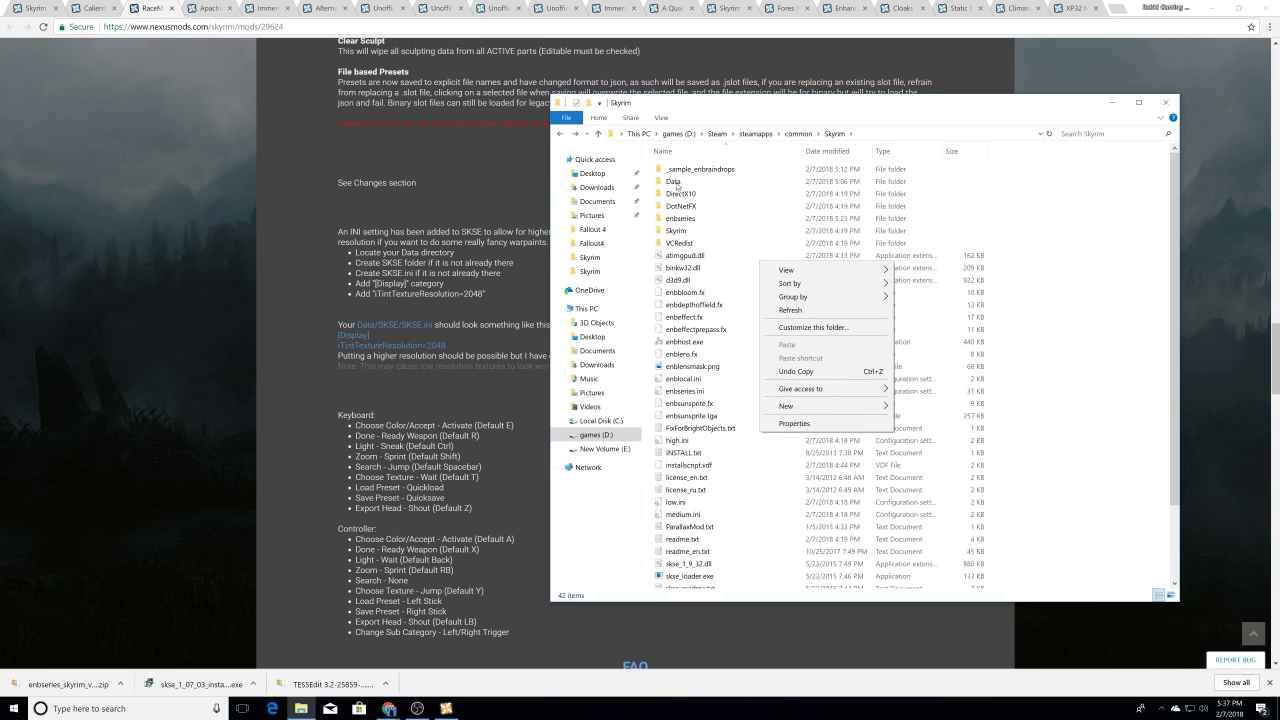
double_click(677, 185)
right_click(770, 224)
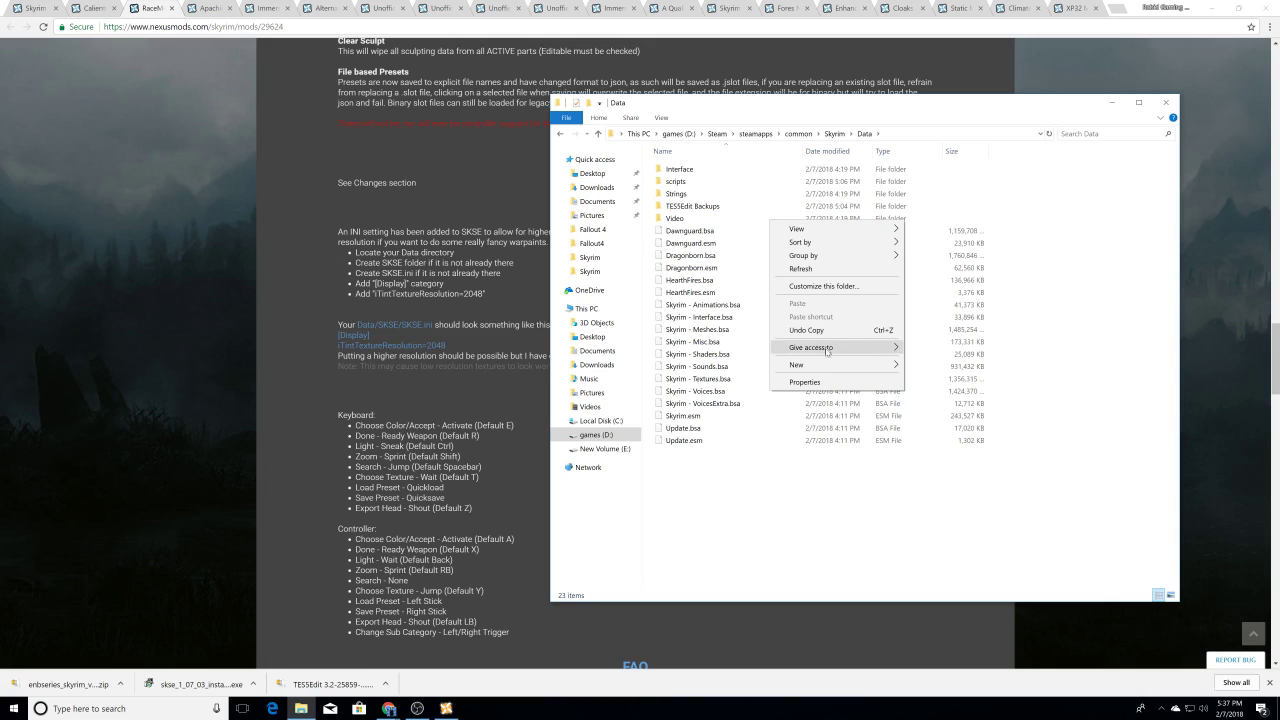
mouse_move(869, 366)
click(931, 365)
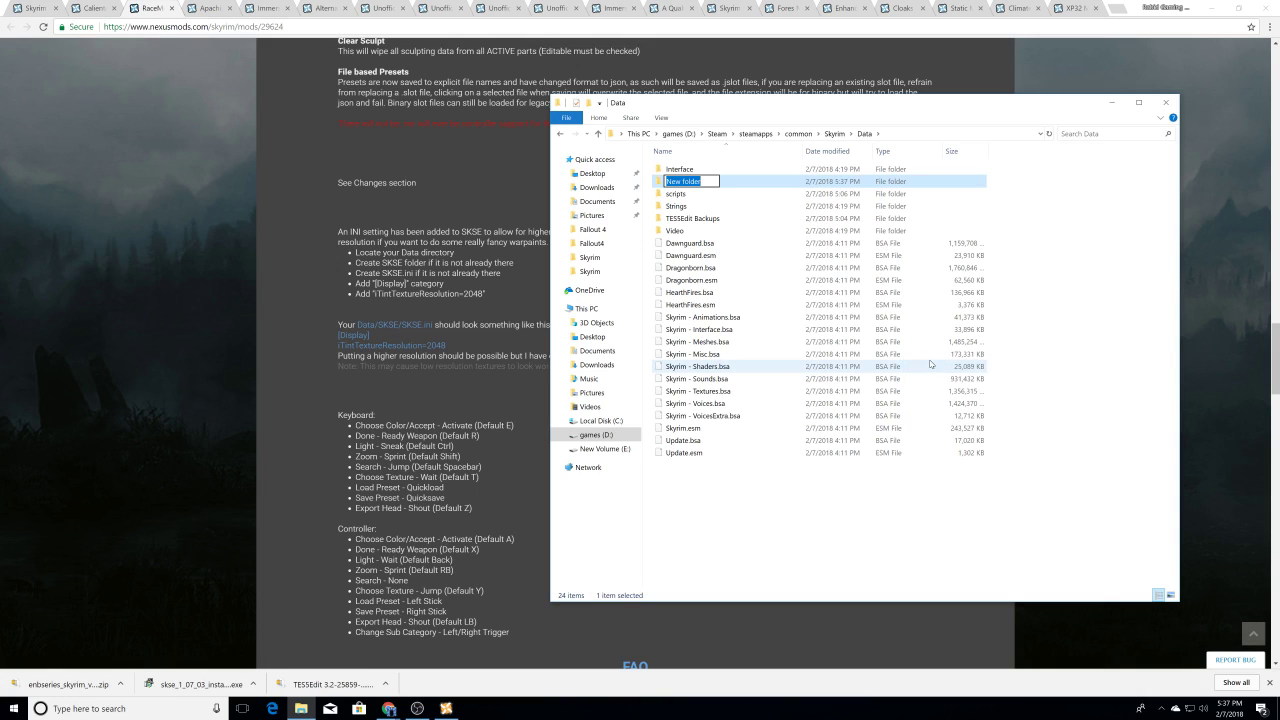
text(Skse)
key(BackSpace)
key(BackSpace)
key(BackSpace)
text(KSE)
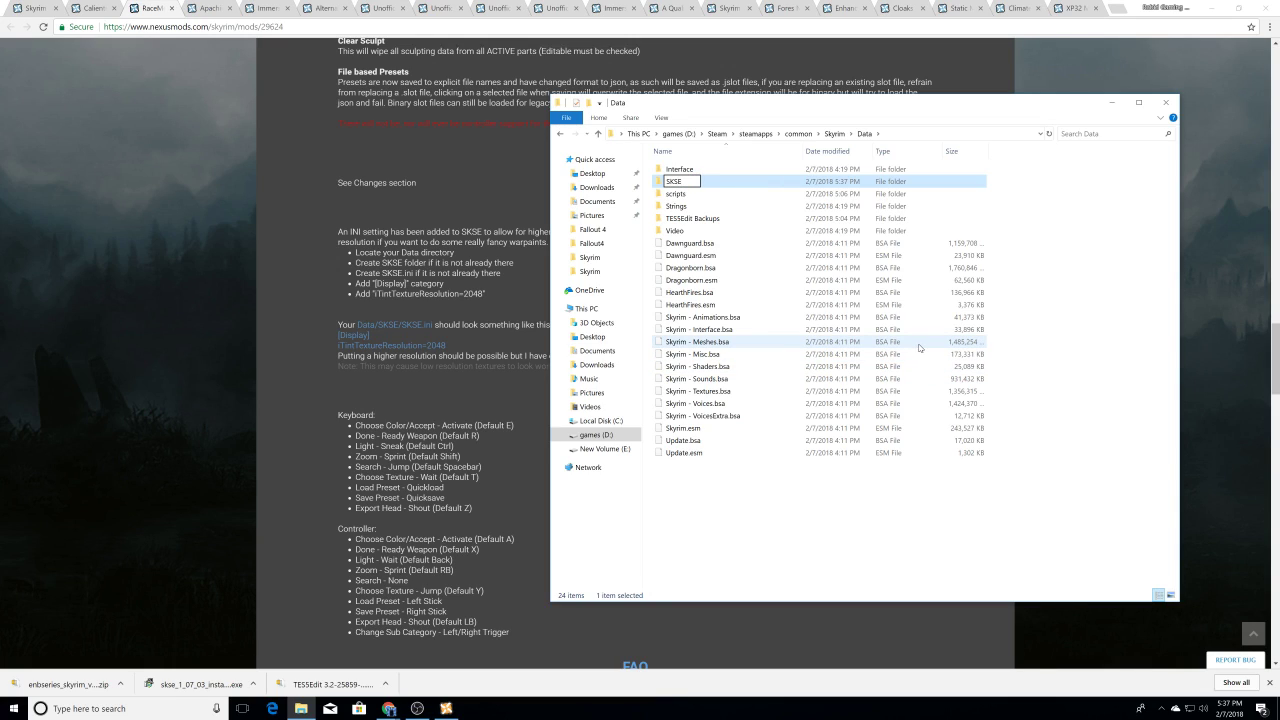
key(Return)
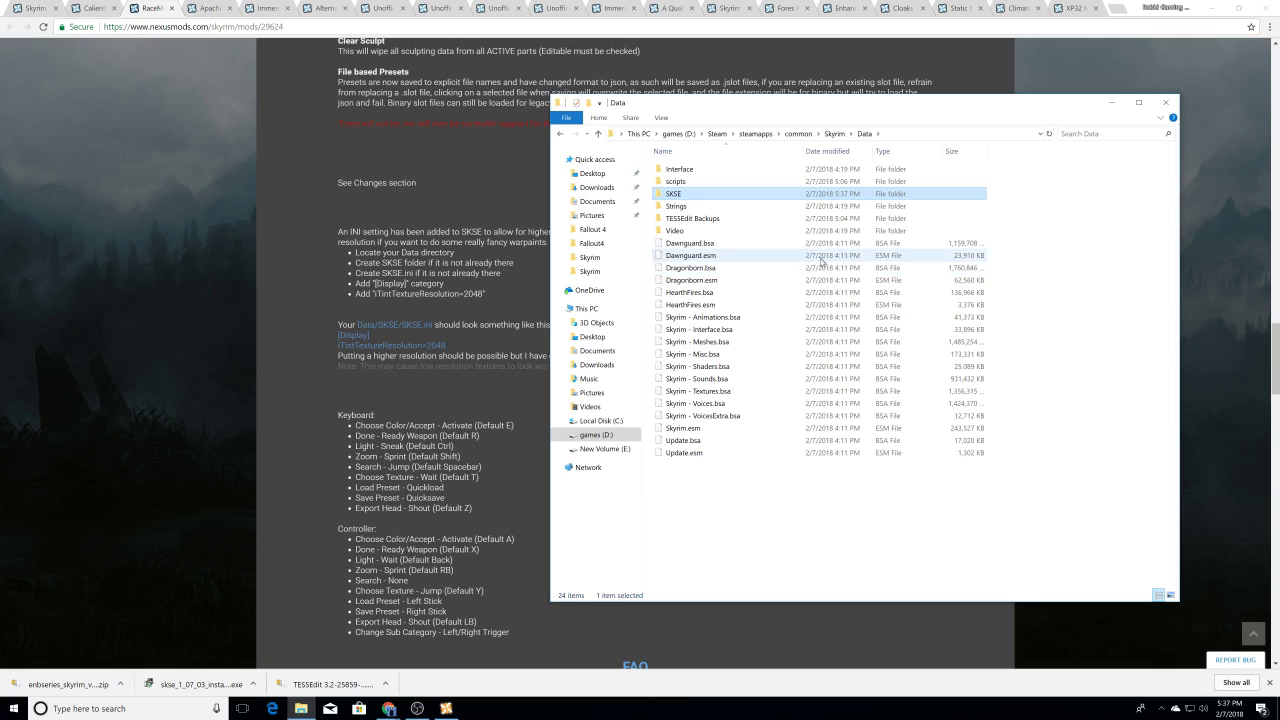
Step: Create a new text document inside the SKSE folder
double_click(702, 195)
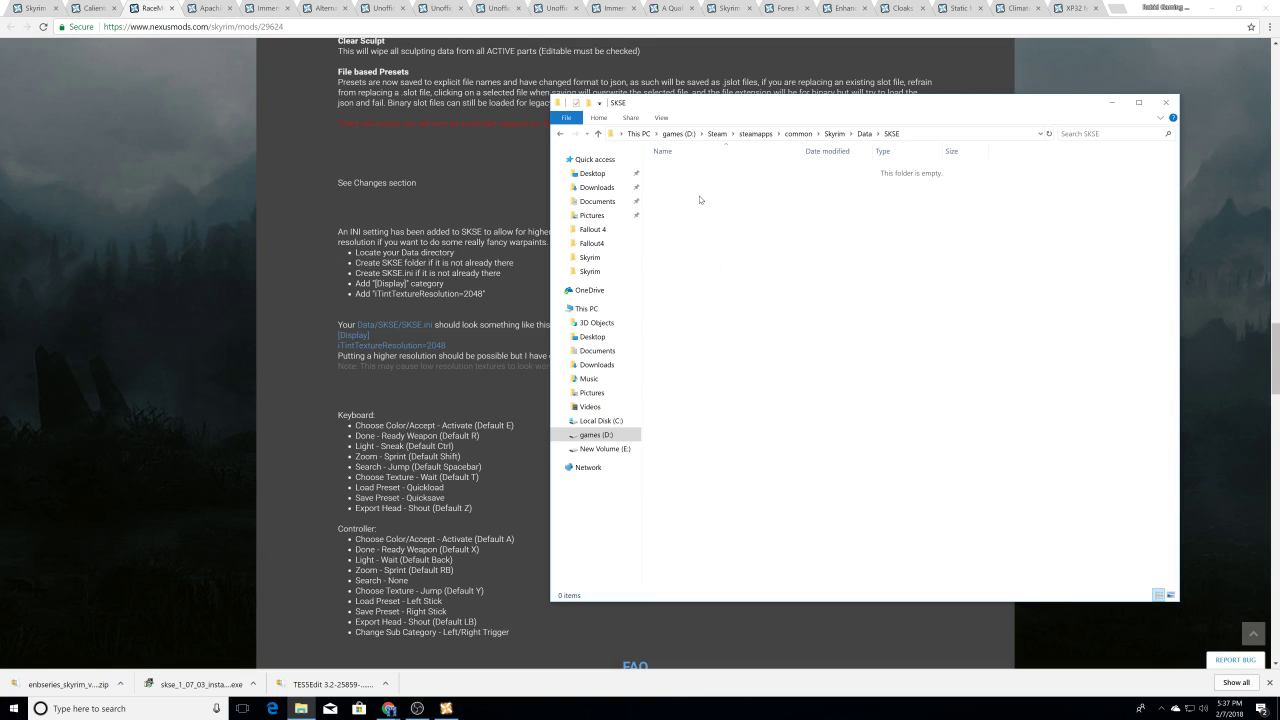
right_click(700, 200)
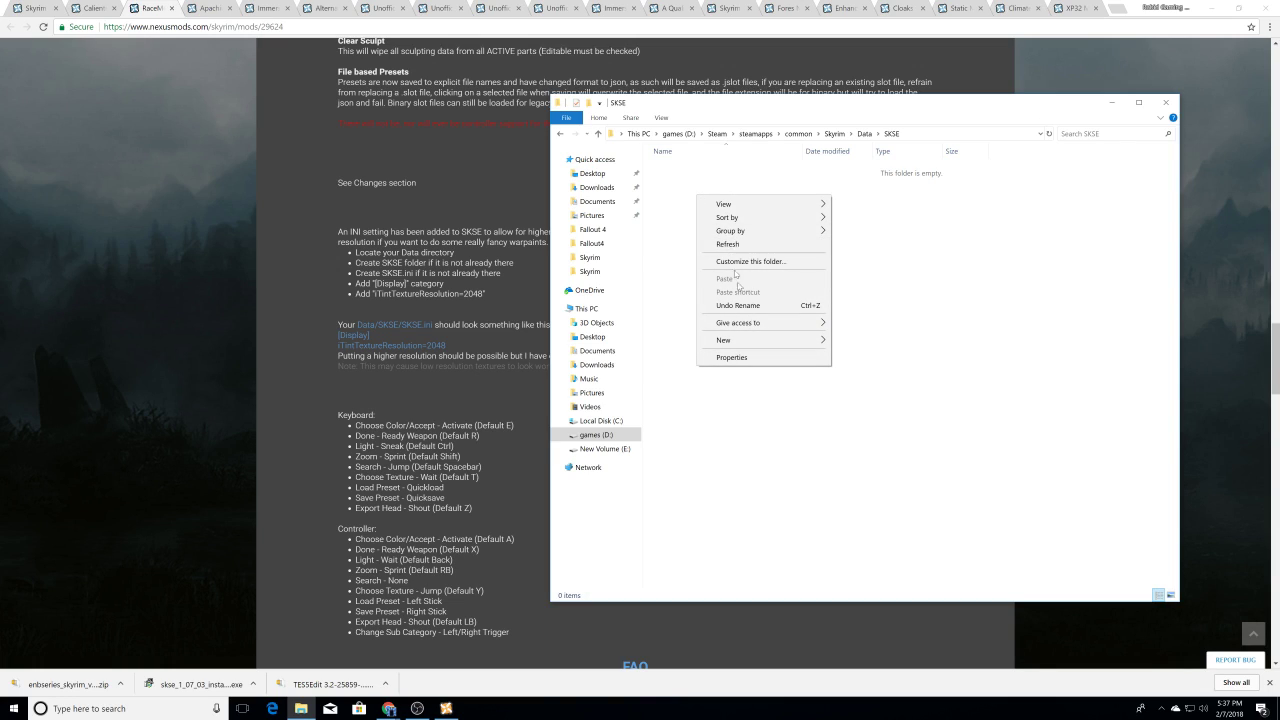
mouse_move(770, 346)
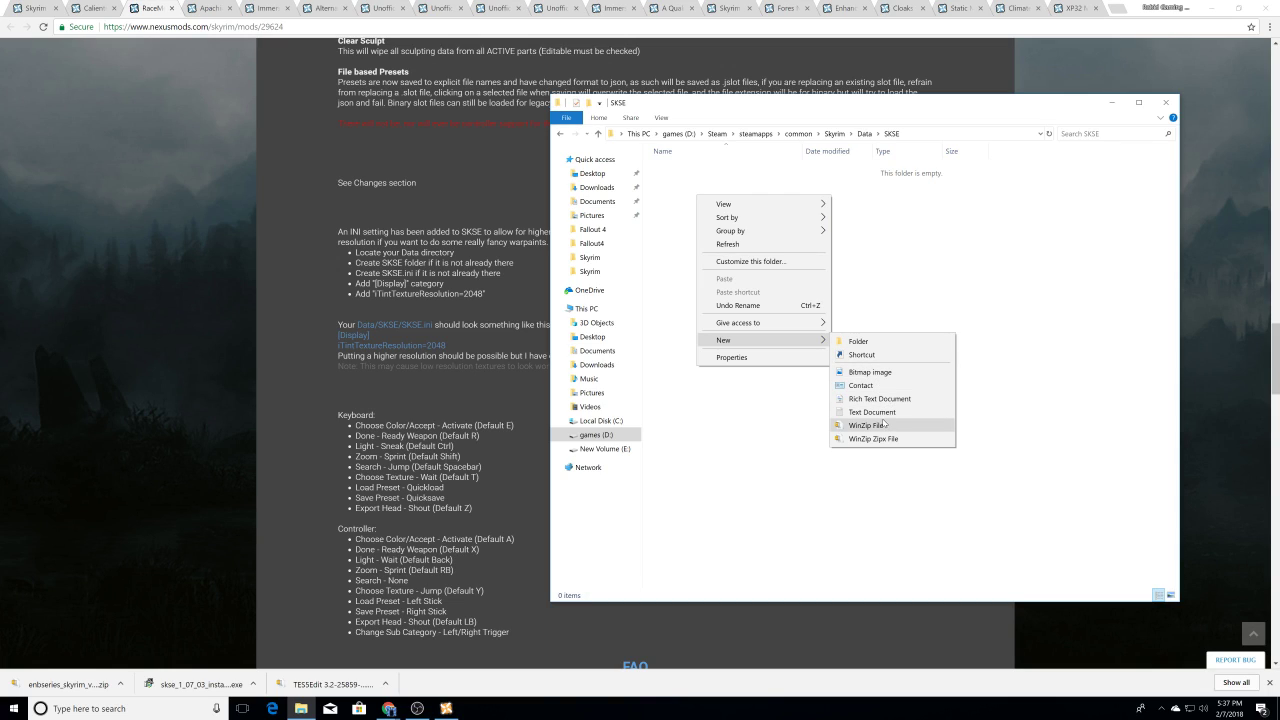
click(884, 412)
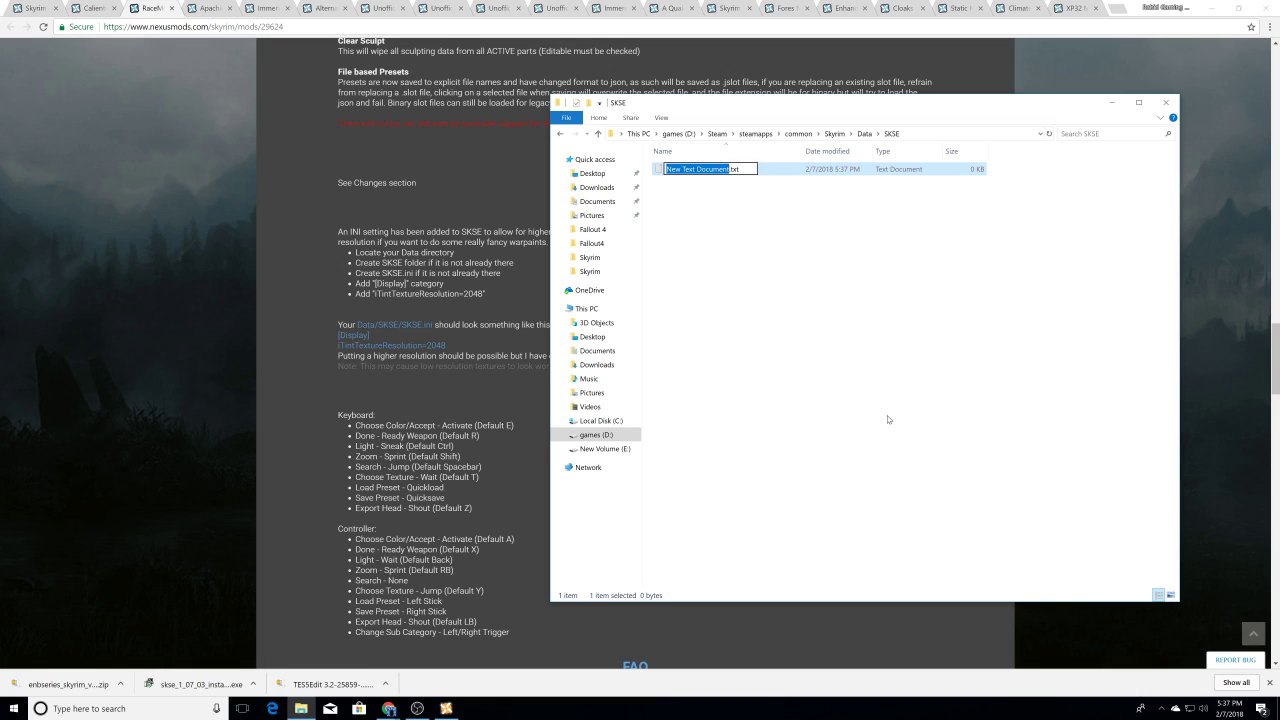
Step: Name the new text document SKSE.ini, replacing its txt extension, and accept the extension change
text(S)
text(ks)
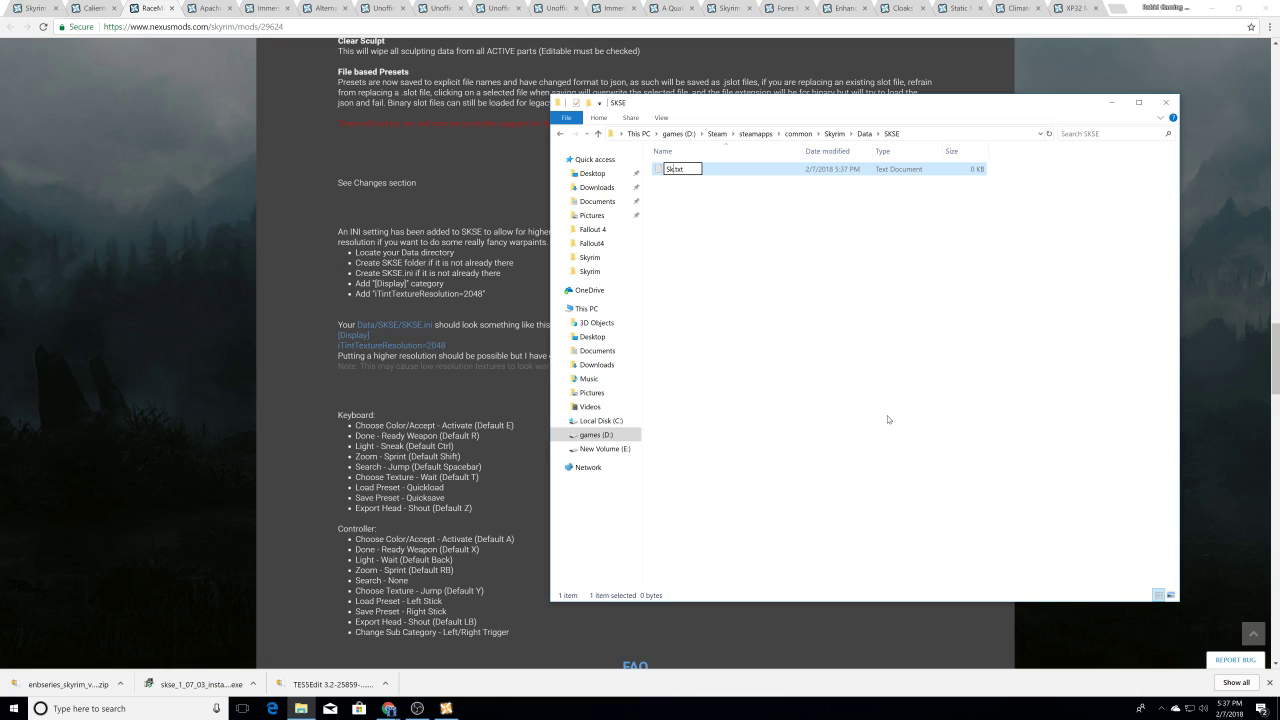
key(BackSpace)
key(BackSpace)
text(KSE)
key(BackSpace)
key(BackSpace)
key(BackSpace)
text(ini)
key(Return)
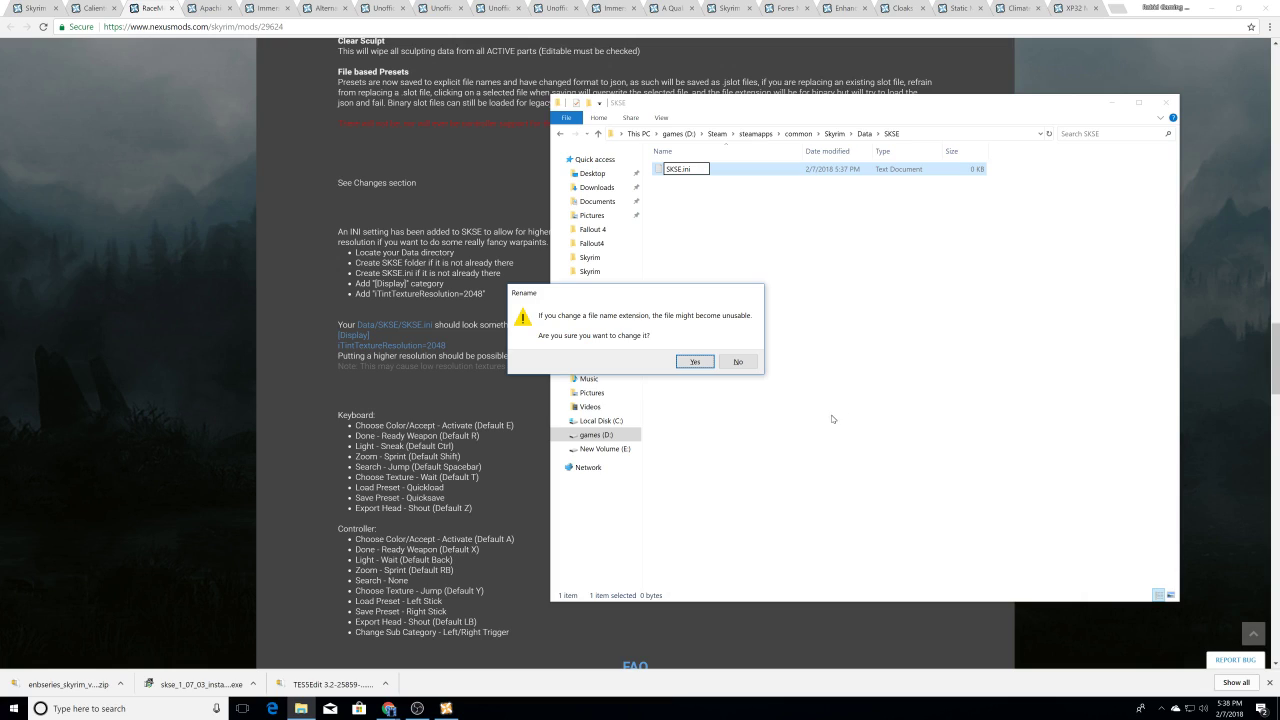
click(694, 362)
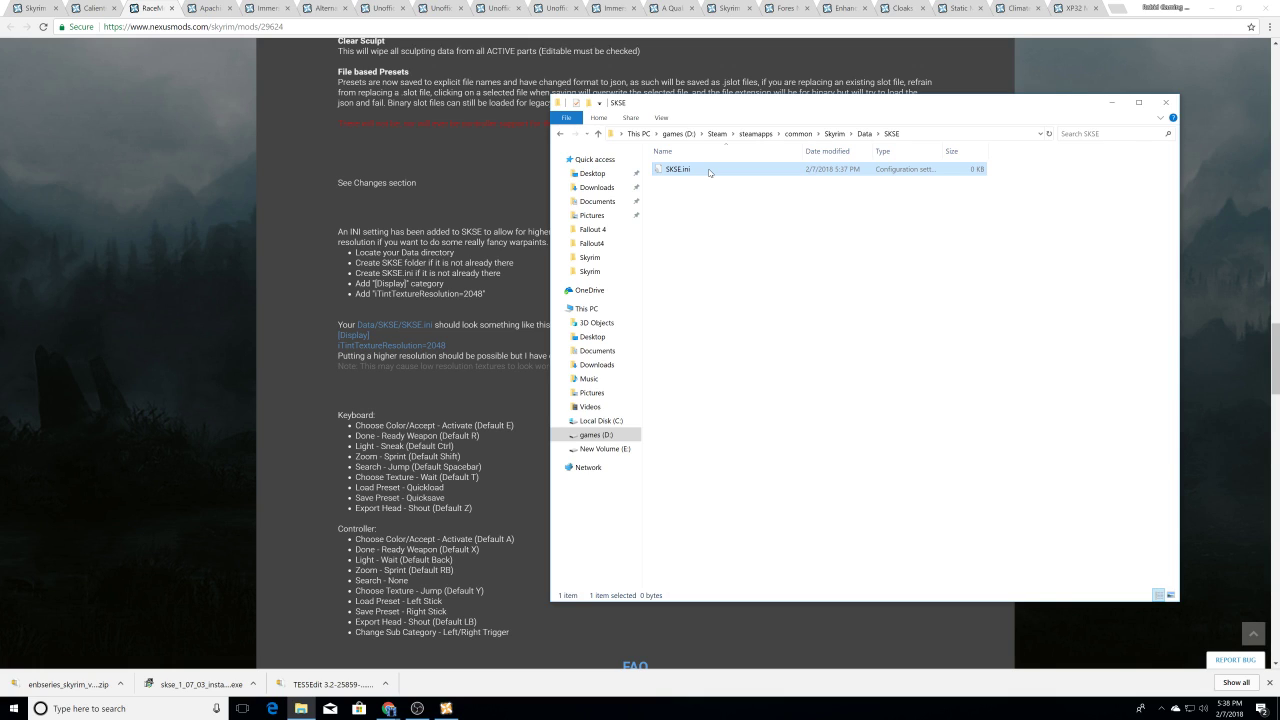
Step: Open SKSE.ini in Notepad, and copy the [Display] and iTintTextureResolution=2048 lines from the RaceMenu page's warpaint instructions
double_click(709, 171)
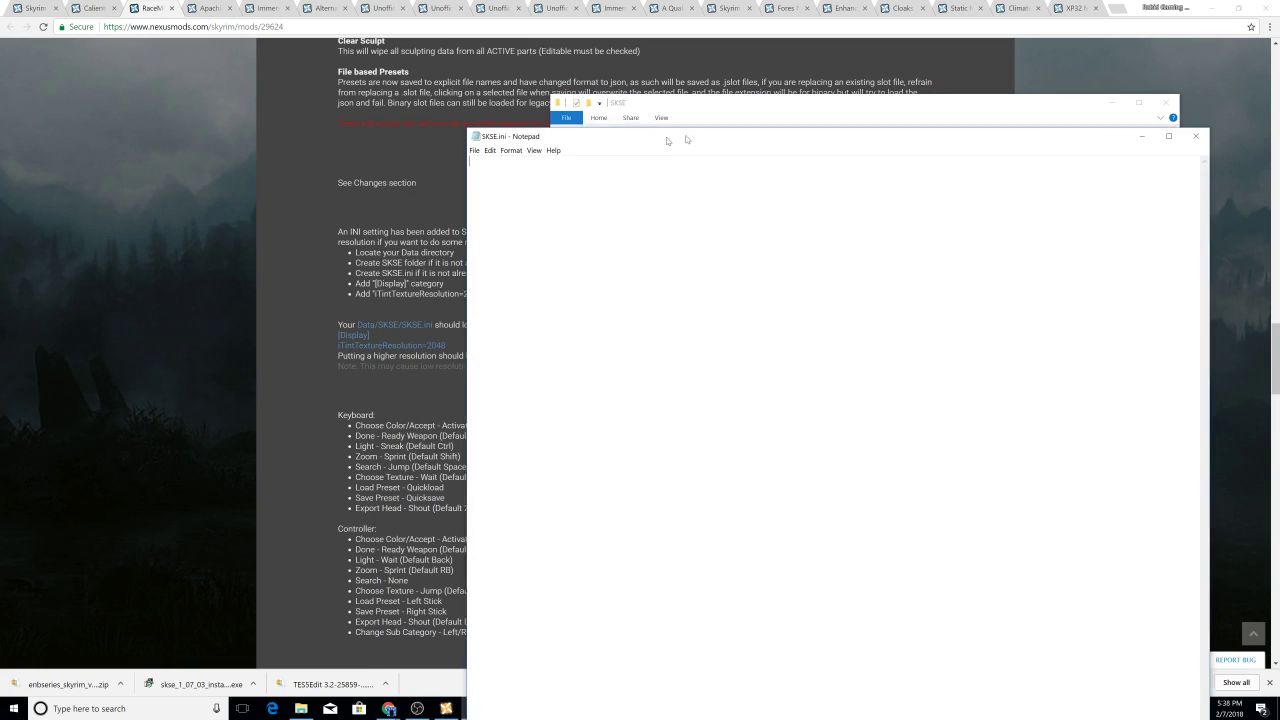
click(444, 347)
drag(444, 347, 337, 350)
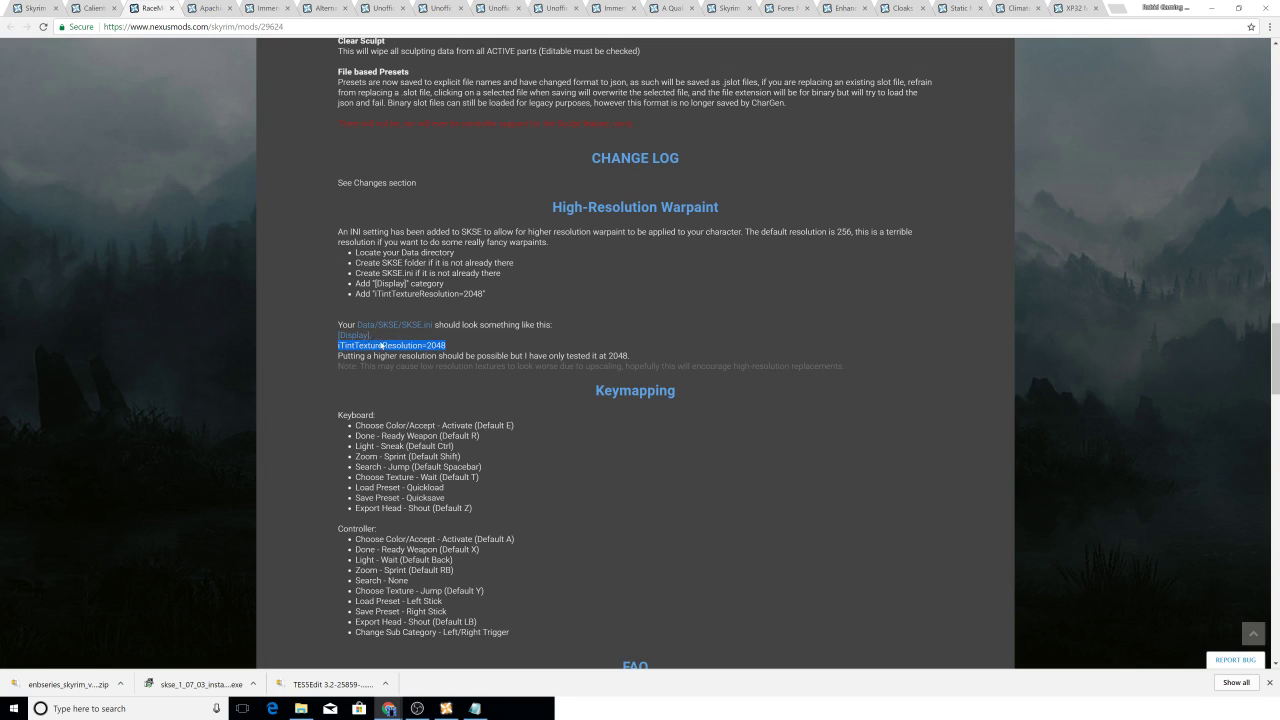
click(449, 340)
drag(460, 349, 335, 335)
key(ctrl+c)
right_click(337, 338)
click(355, 342)
scroll(355, 345, down, 1)
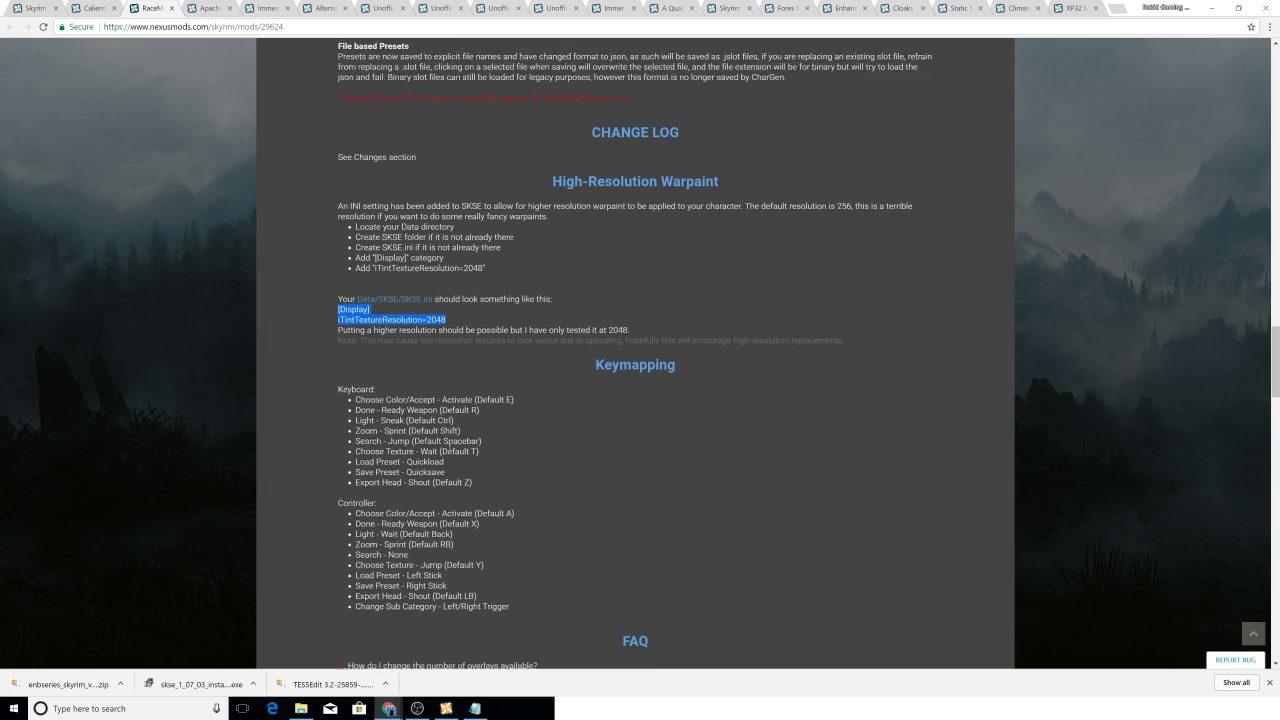
Step: Switch to Notepad and paste the copied [Display] and iTintTextureResolution=2048 lines into the empty SKSE.ini
click(476, 708)
right_click(651, 303)
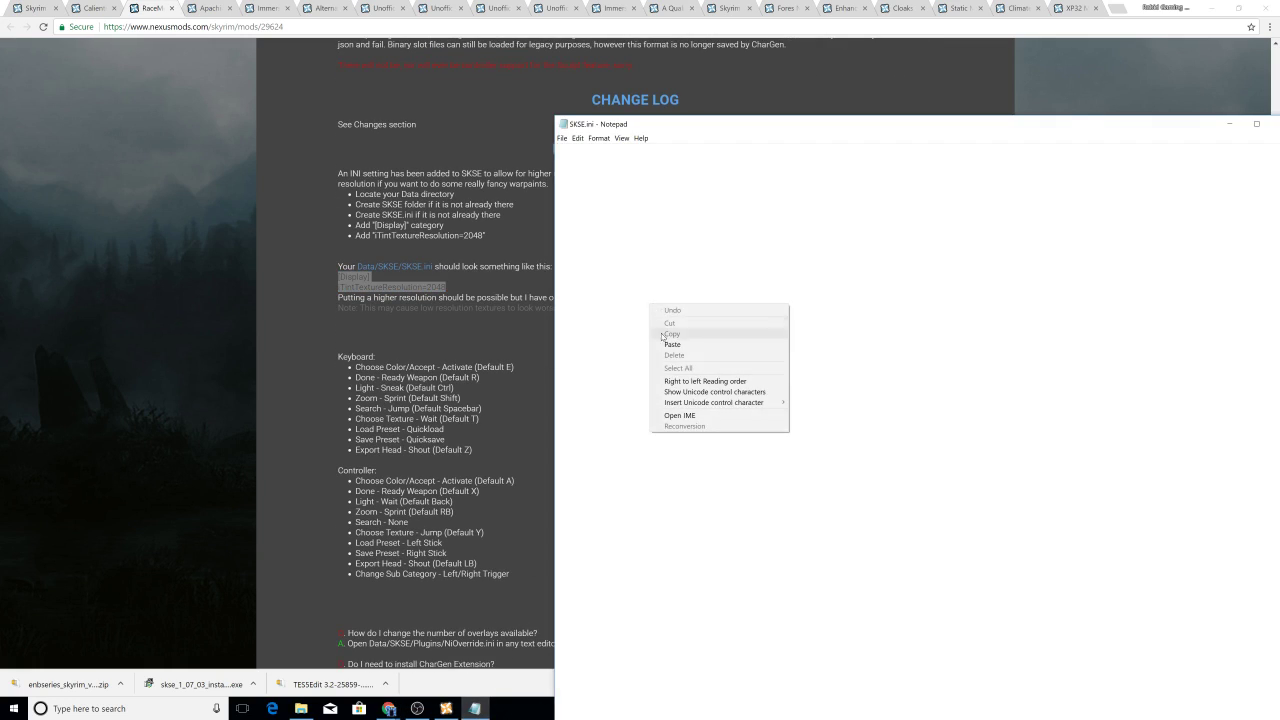
click(660, 343)
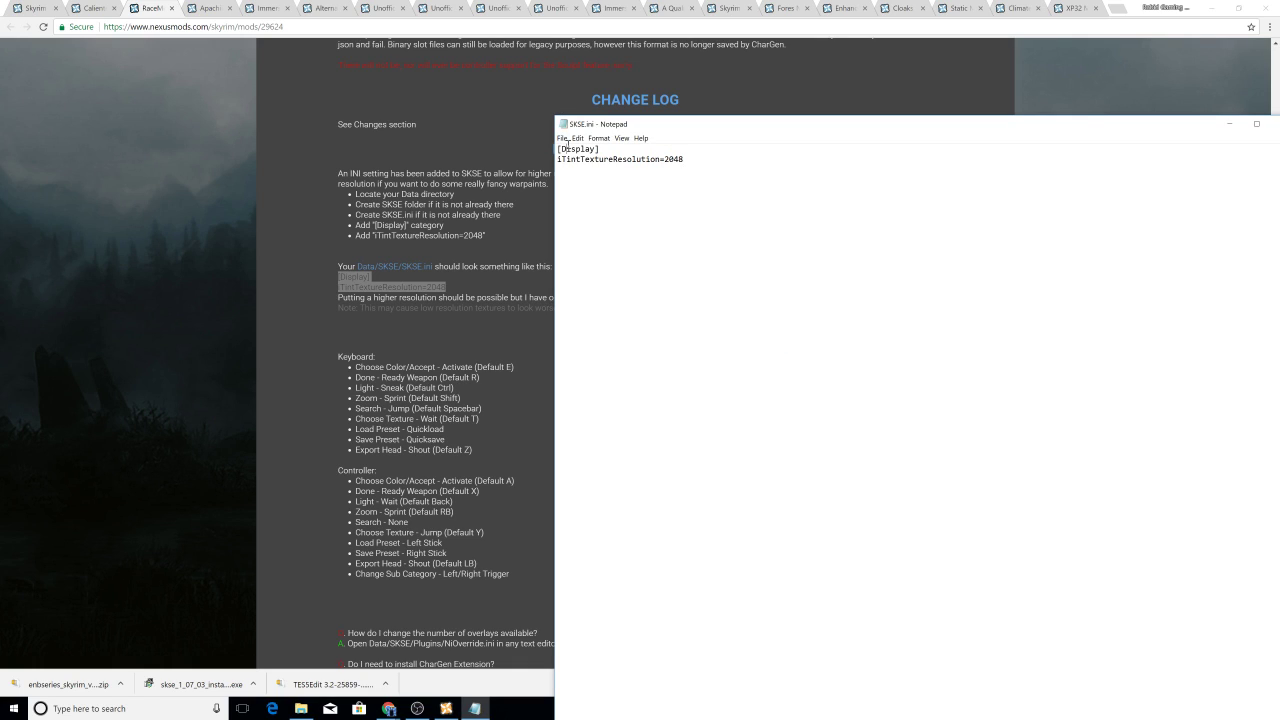
Step: Save SKSE.ini with the [Display] iTintTextureResolution=2048 setting, close it, and clear the text selection on the mod page
click(563, 138)
click(585, 174)
drag(748, 137, 609, 131)
click(1143, 124)
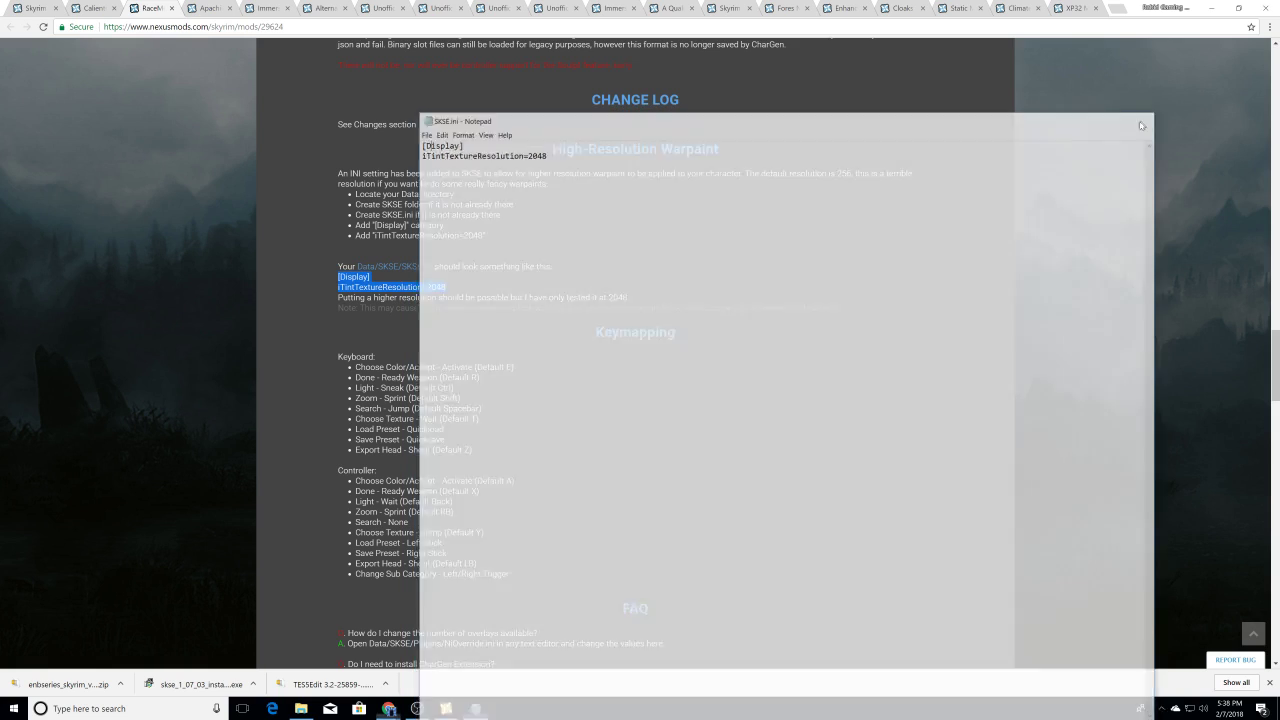
click(776, 331)
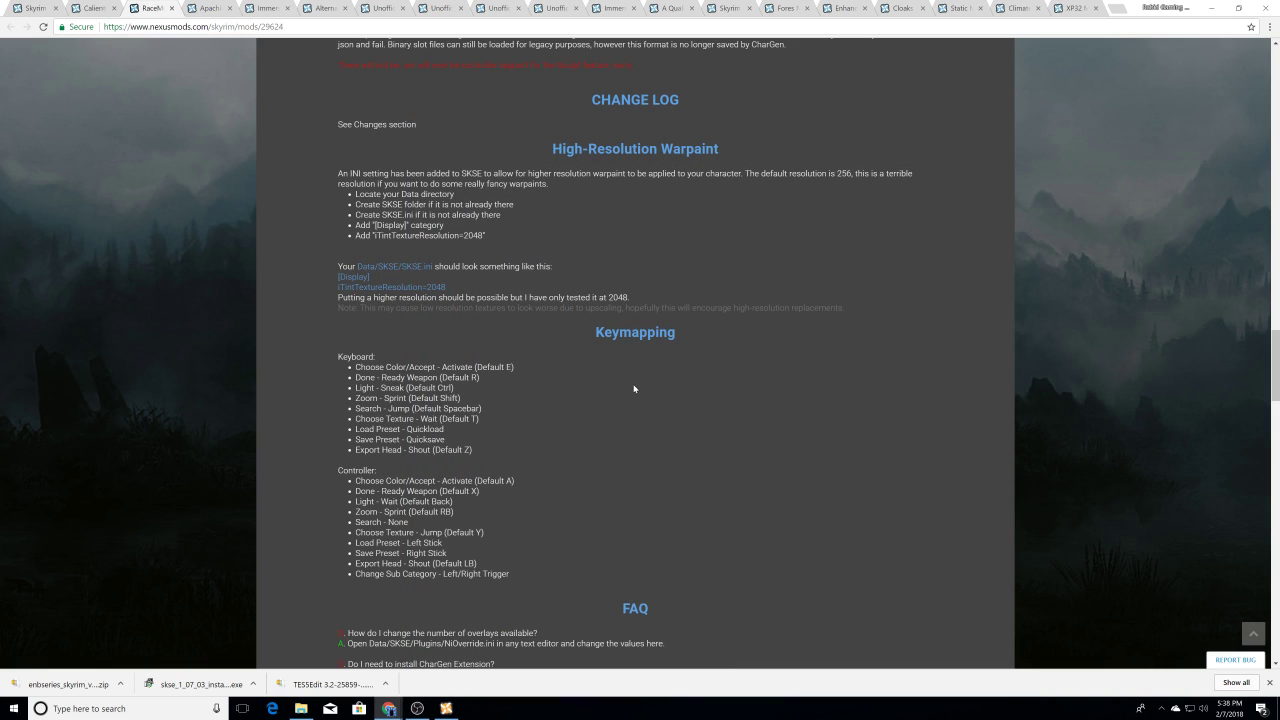
Step: Review the RaceMenu description page, including known issues, installation, compatibility, plugins, FAQ, keymapping and sculpt mode
scroll(632, 402, down, 3)
scroll(632, 397, down, 10)
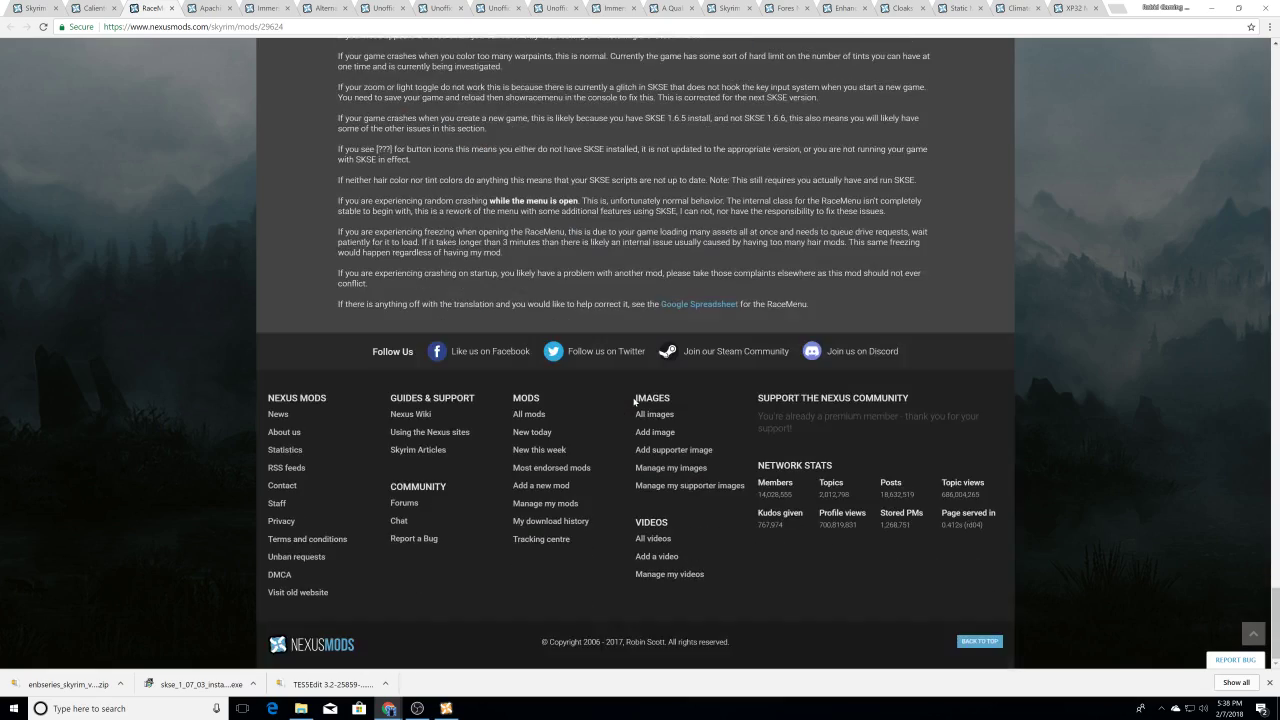
scroll(725, 438, up, 10)
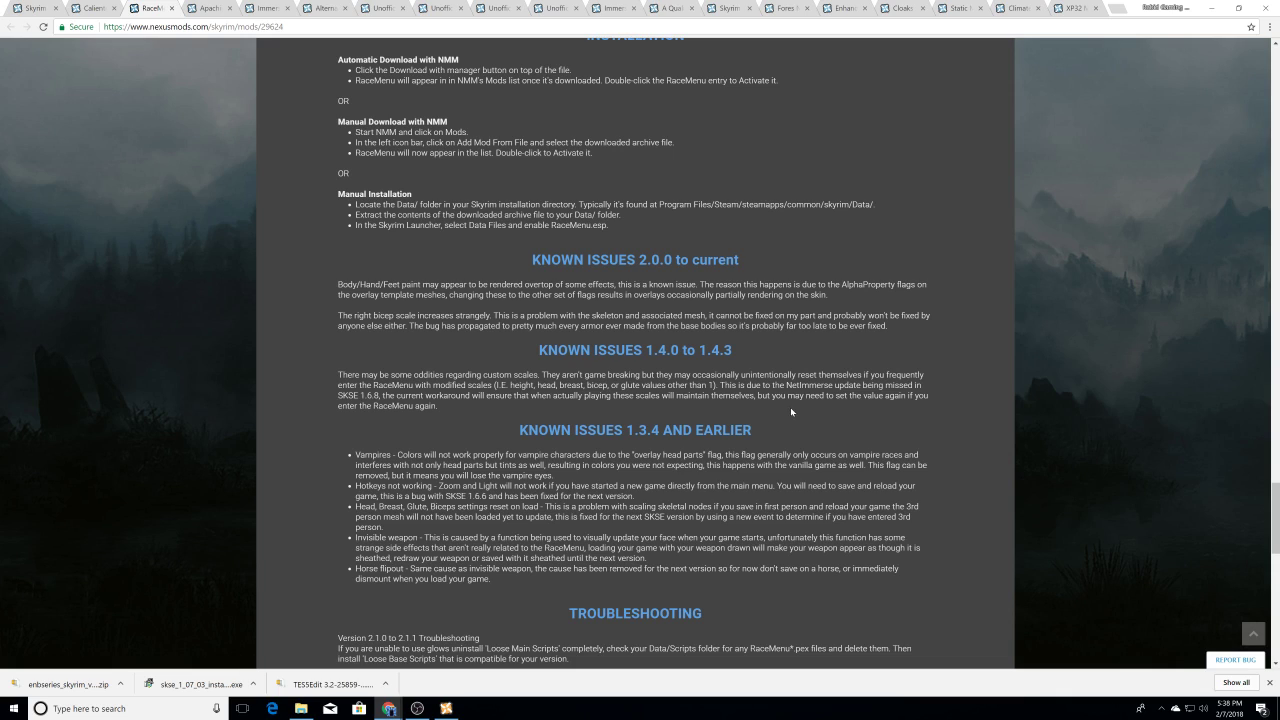
scroll(797, 410, up, 3)
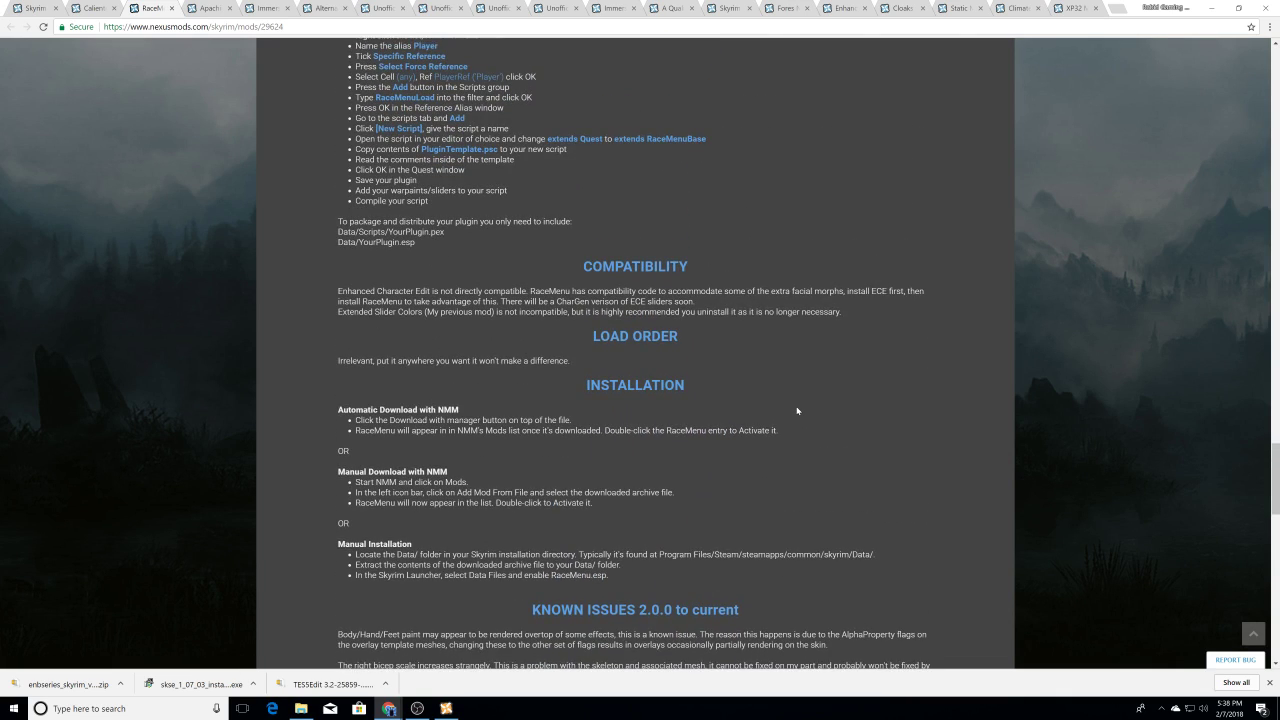
scroll(797, 410, up, 2)
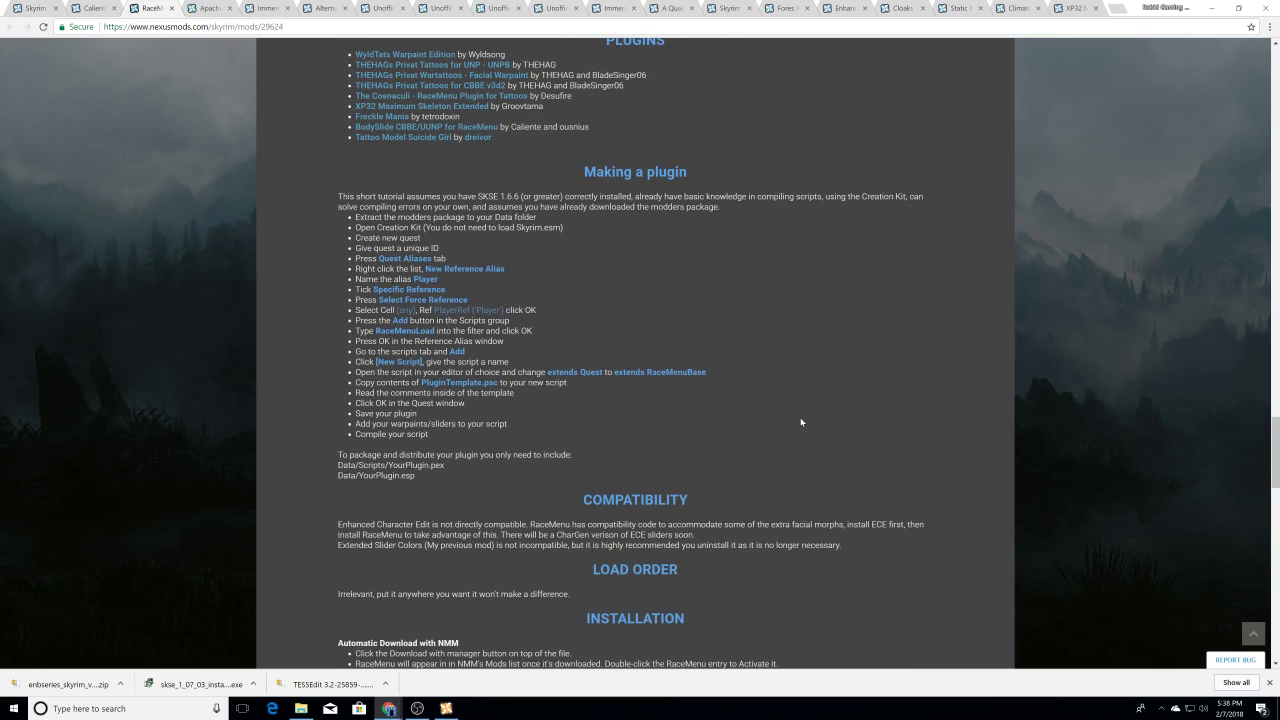
scroll(792, 420, up, 3)
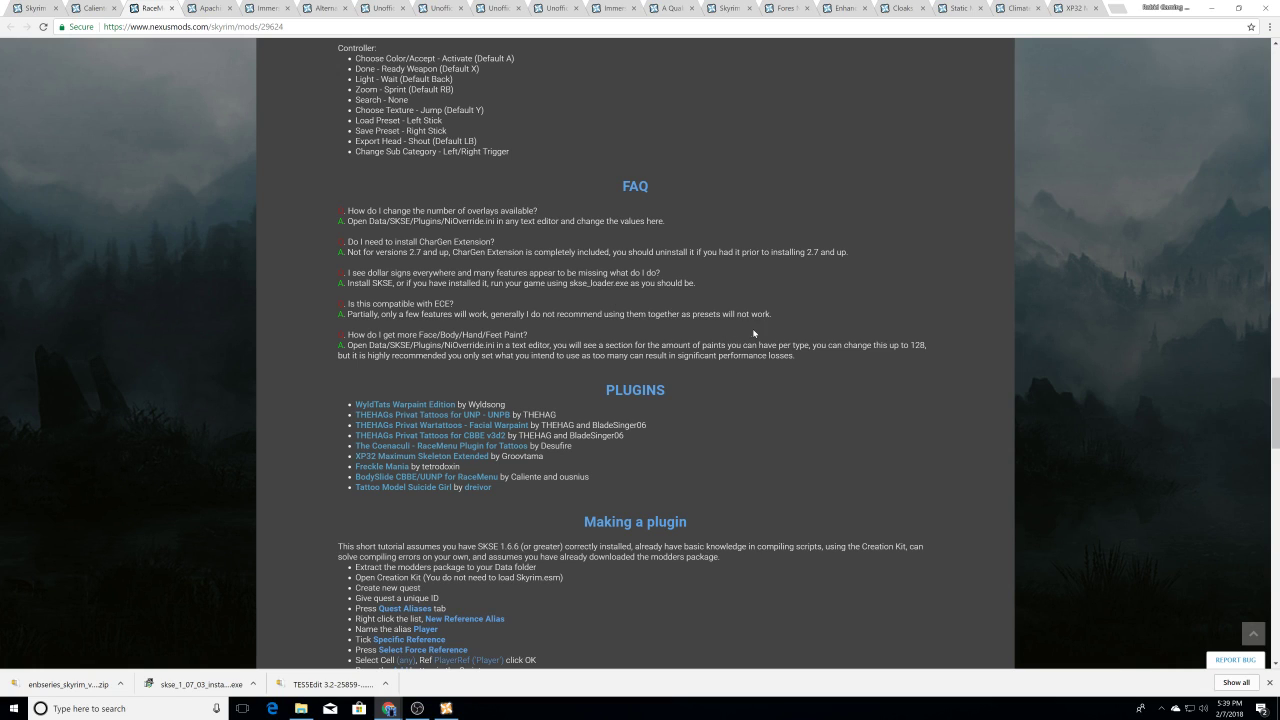
scroll(752, 333, up, 2)
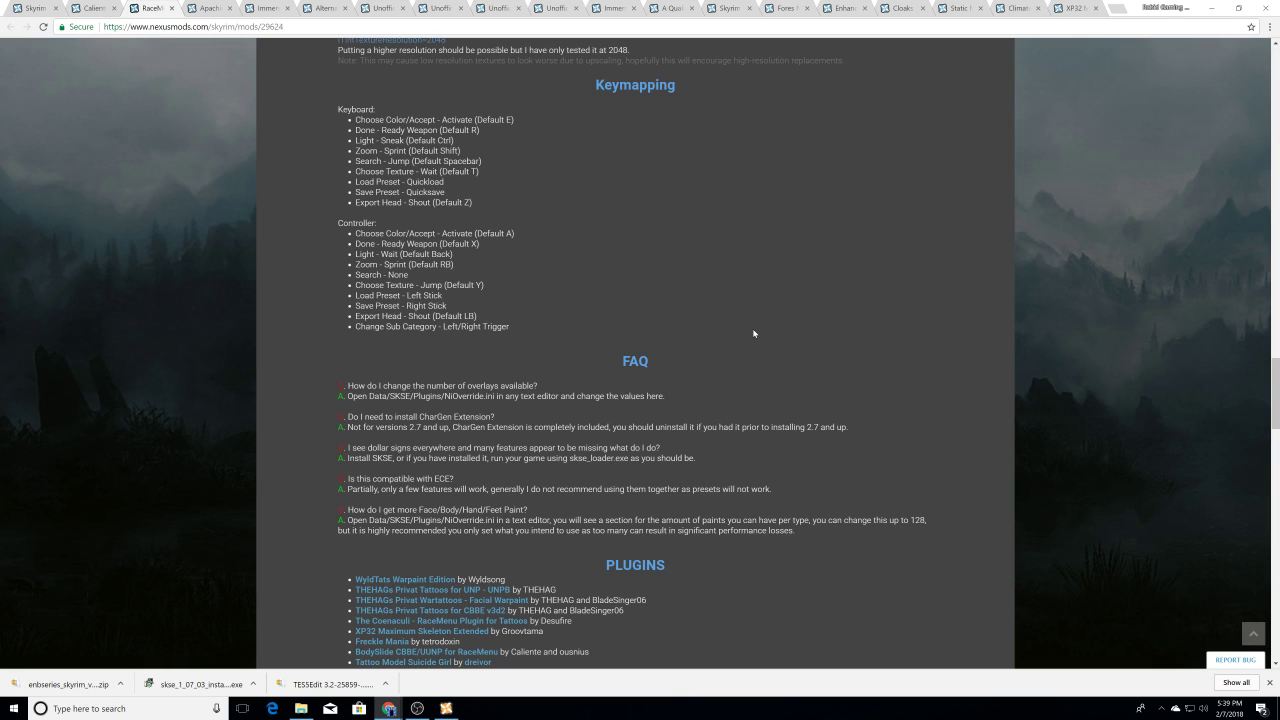
scroll(754, 333, up, 20)
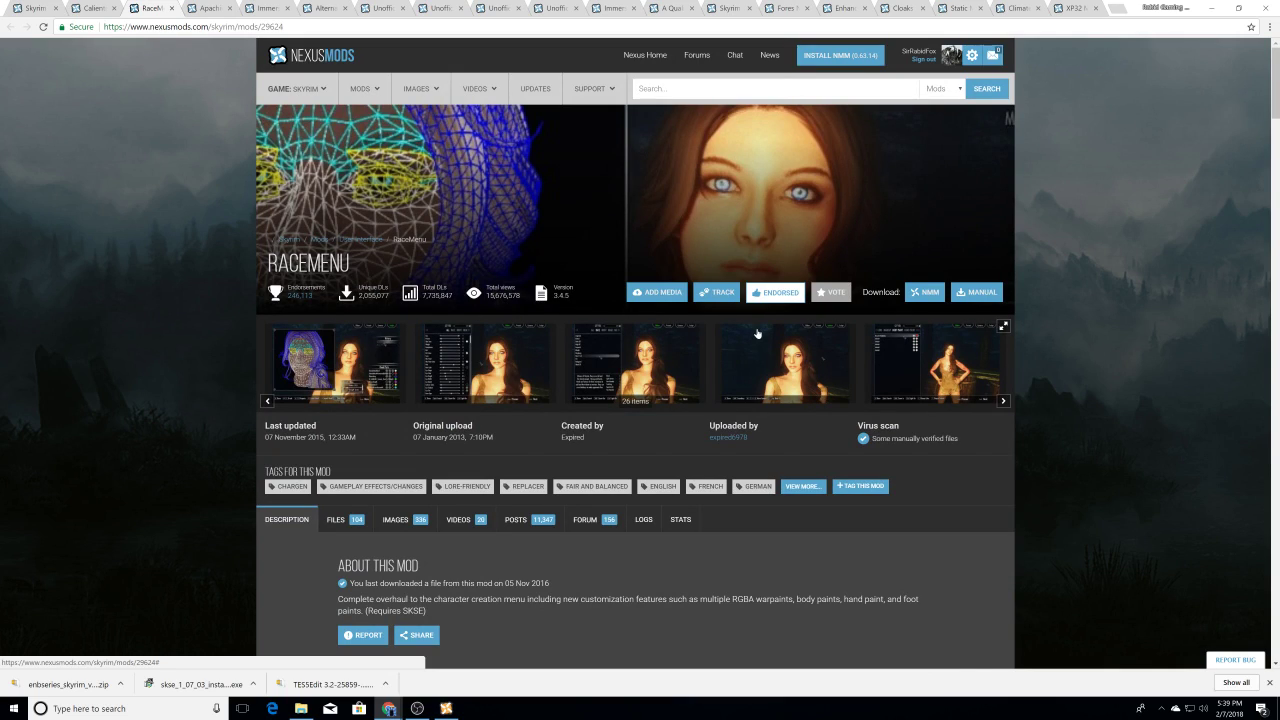
scroll(757, 333, down, 20)
scroll(751, 325, up, 15)
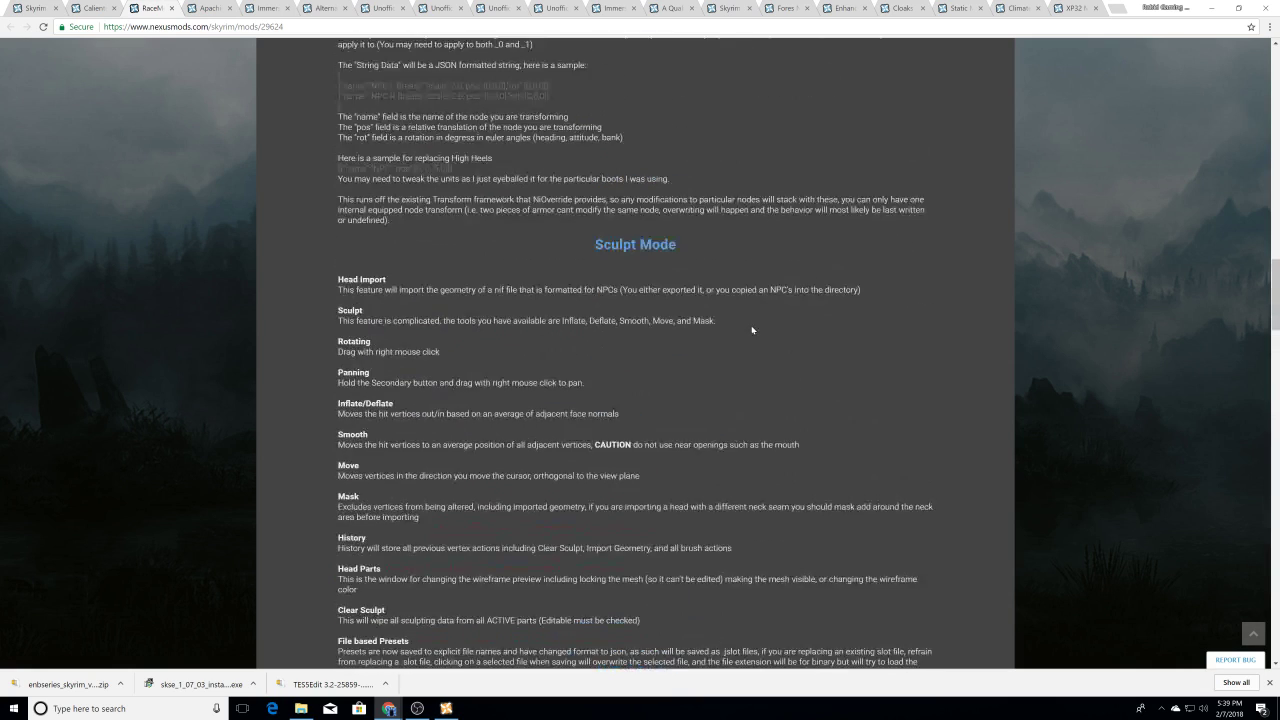
scroll(752, 325, up, 20)
scroll(720, 316, down, 1)
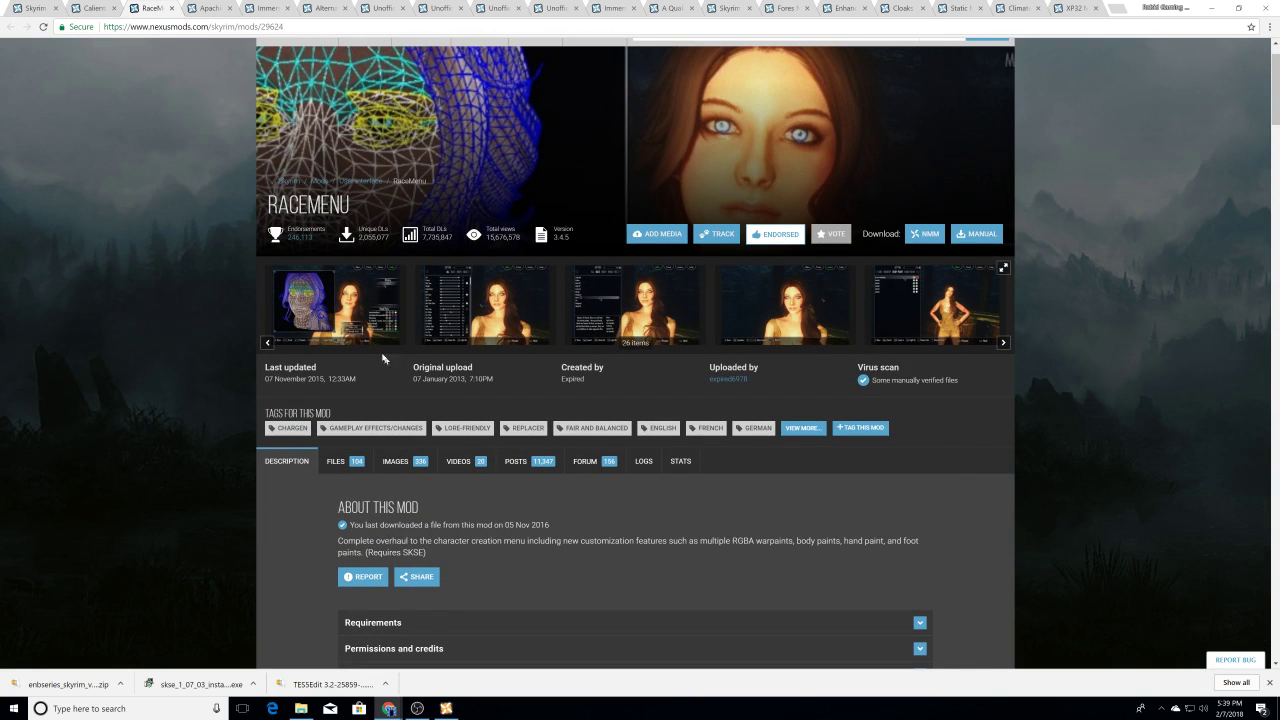
Step: Download the main file RaceMenu v3-4-5 through Nexus Mod Manager from the mod's files and dismiss the download window
scroll(375, 345, down, 2)
click(354, 287)
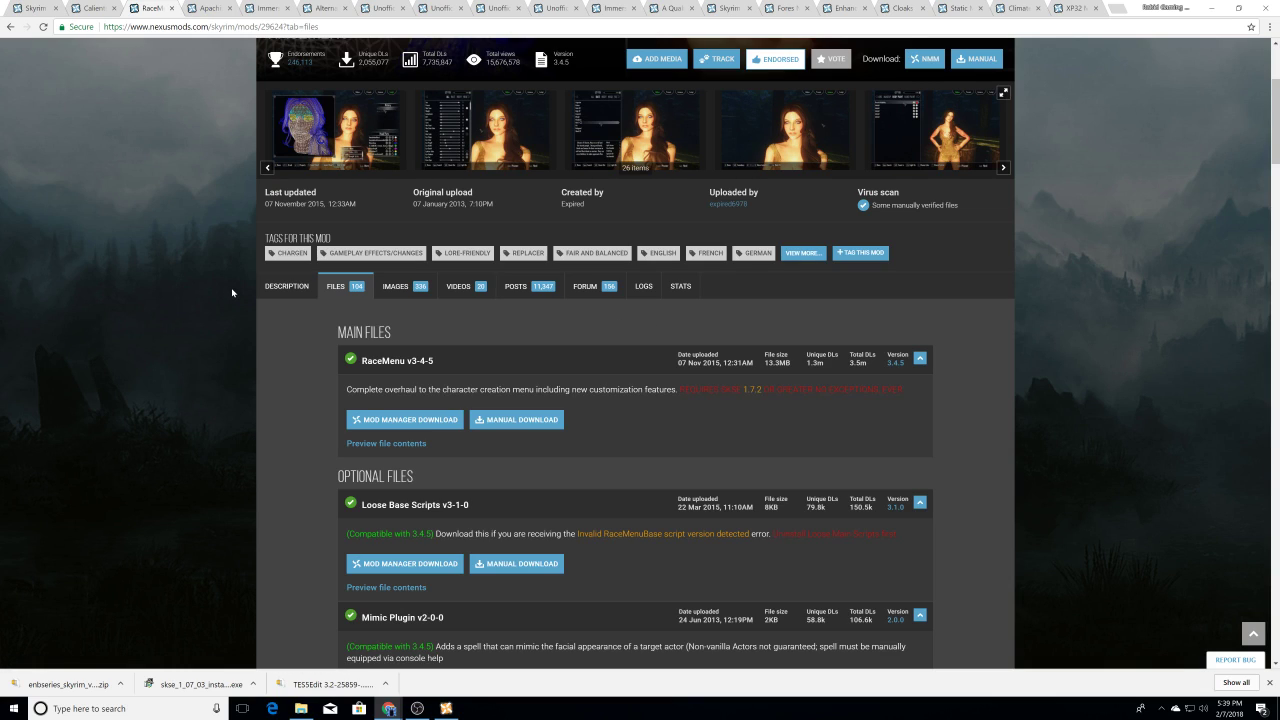
scroll(285, 405, down, 1)
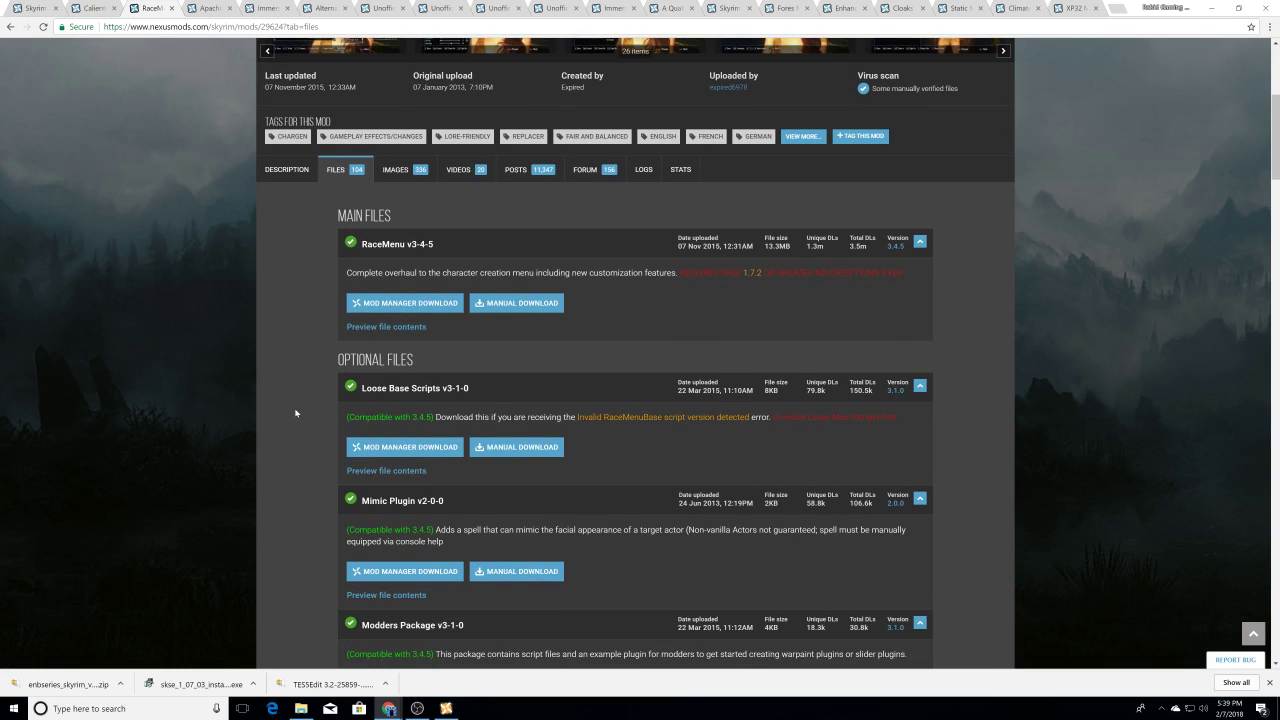
click(411, 307)
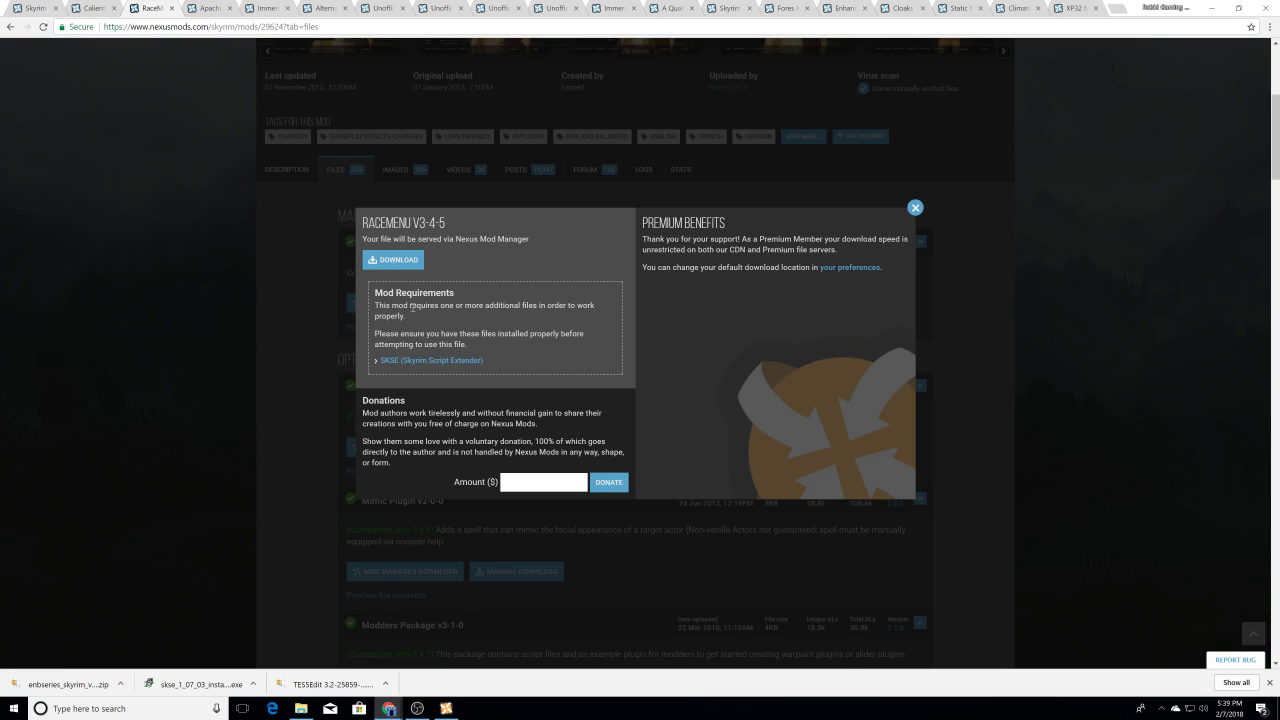
click(387, 259)
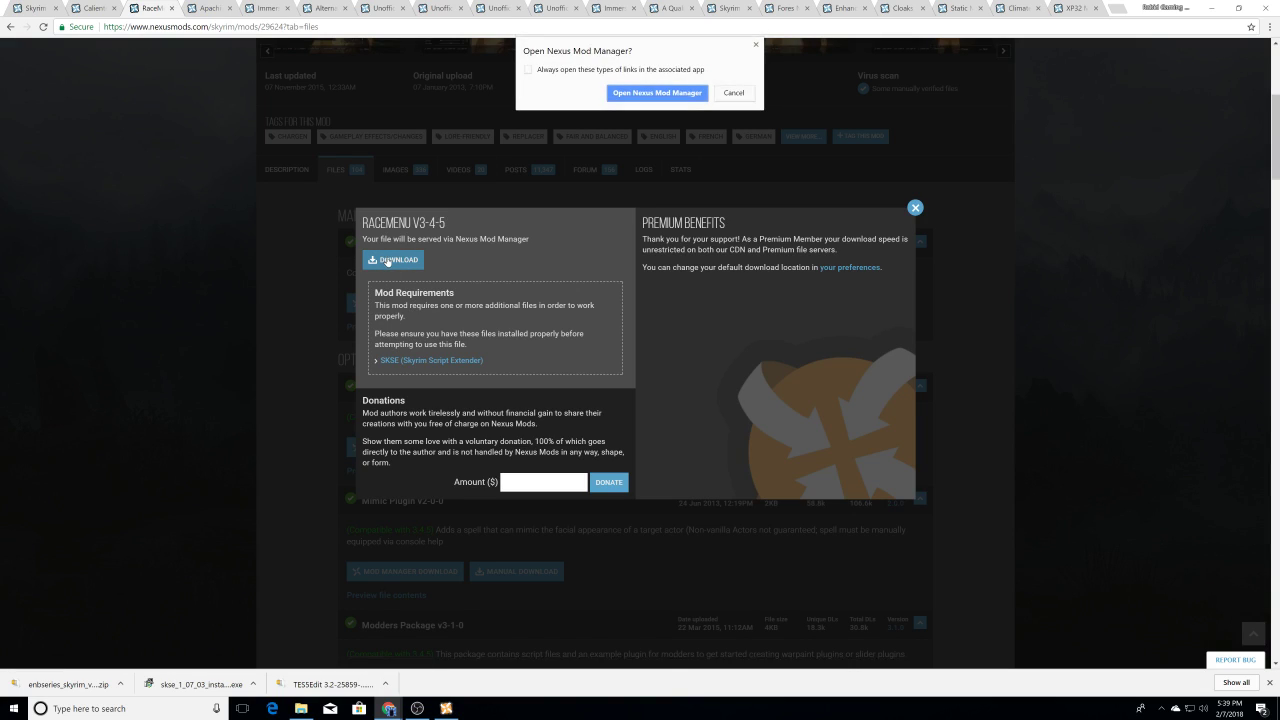
click(643, 98)
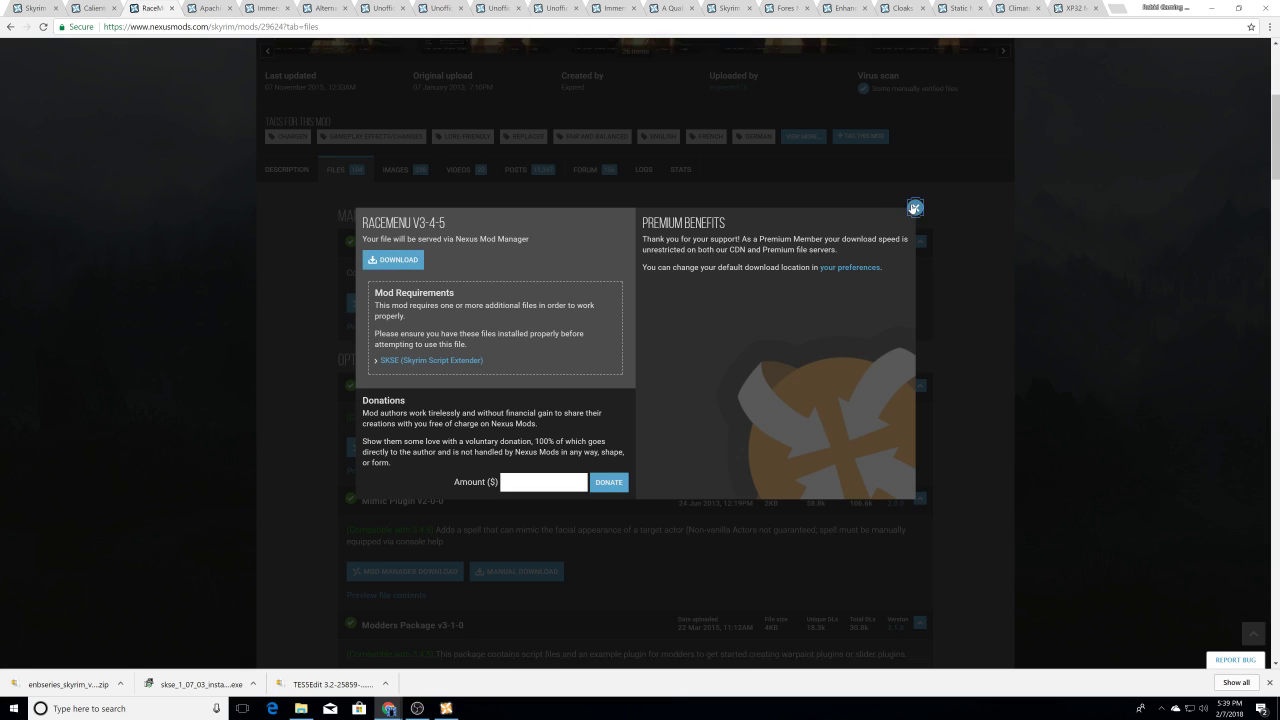
click(915, 207)
Step: Download the optional Overlays Plugin v2-5-0 through Nexus Mod Manager and dismiss the download window
scroll(250, 325, down, 2)
scroll(272, 331, down, 1)
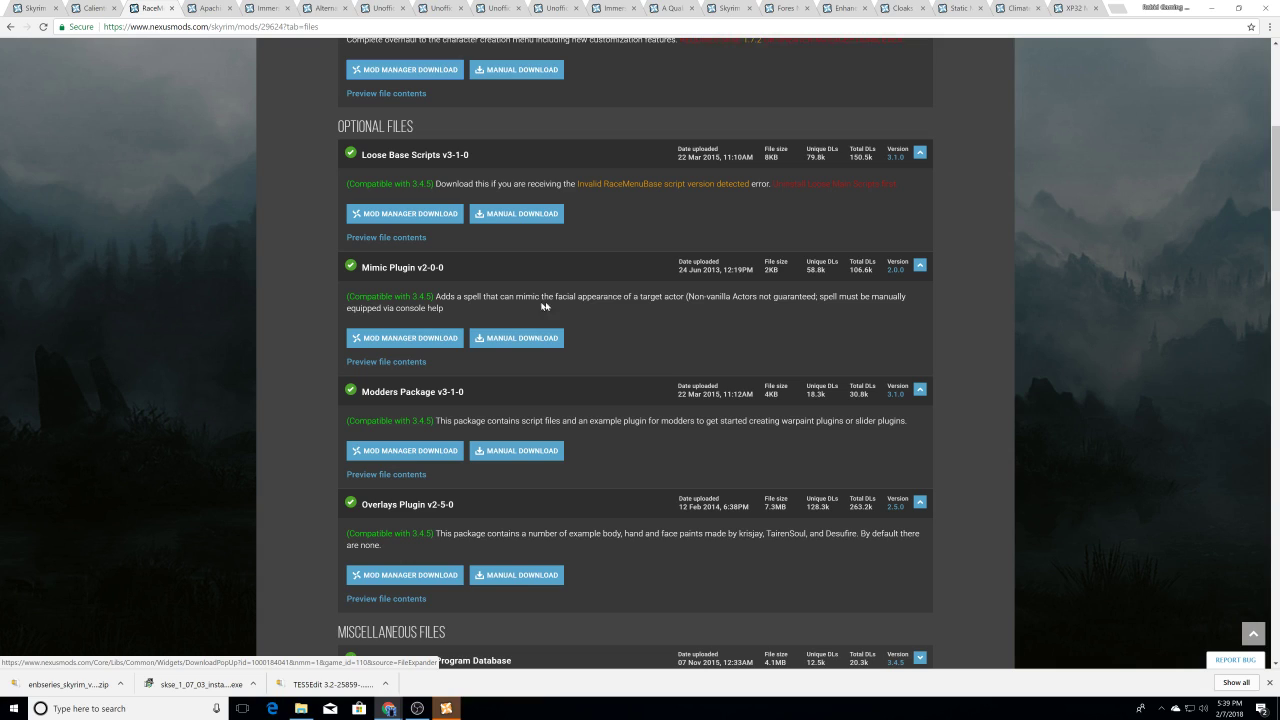
scroll(250, 337, down, 1)
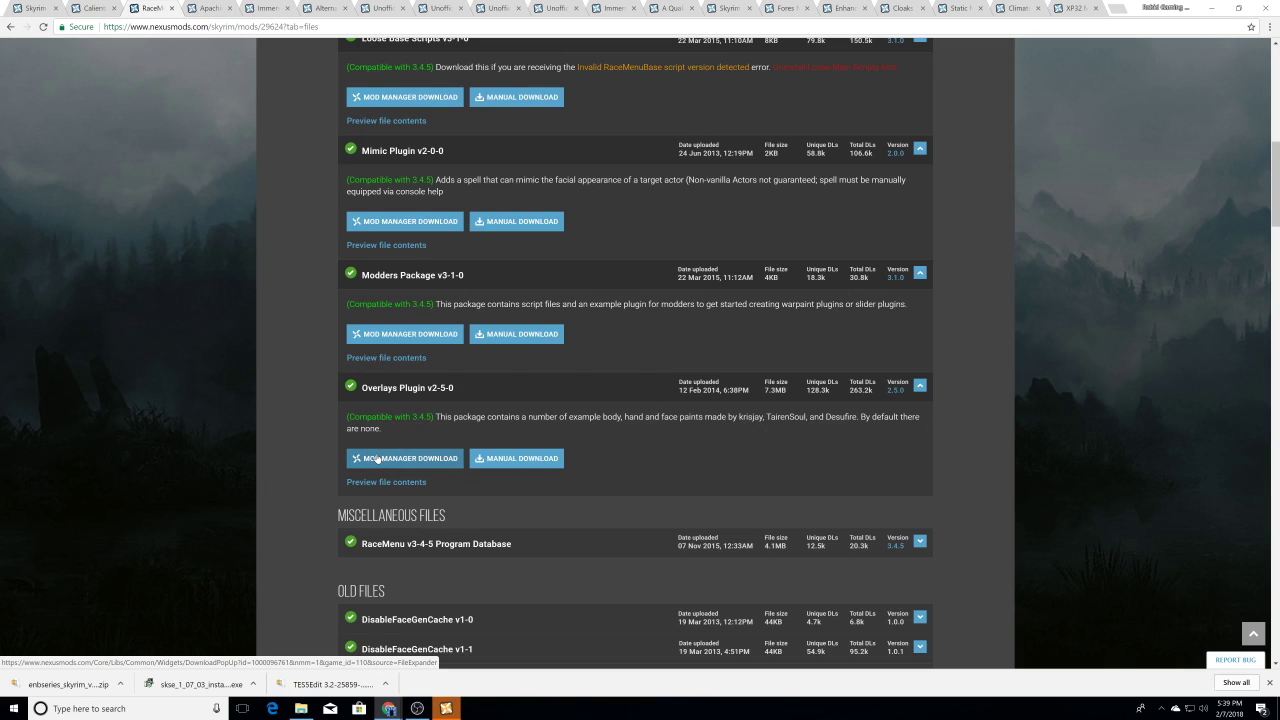
click(378, 458)
click(647, 97)
click(915, 267)
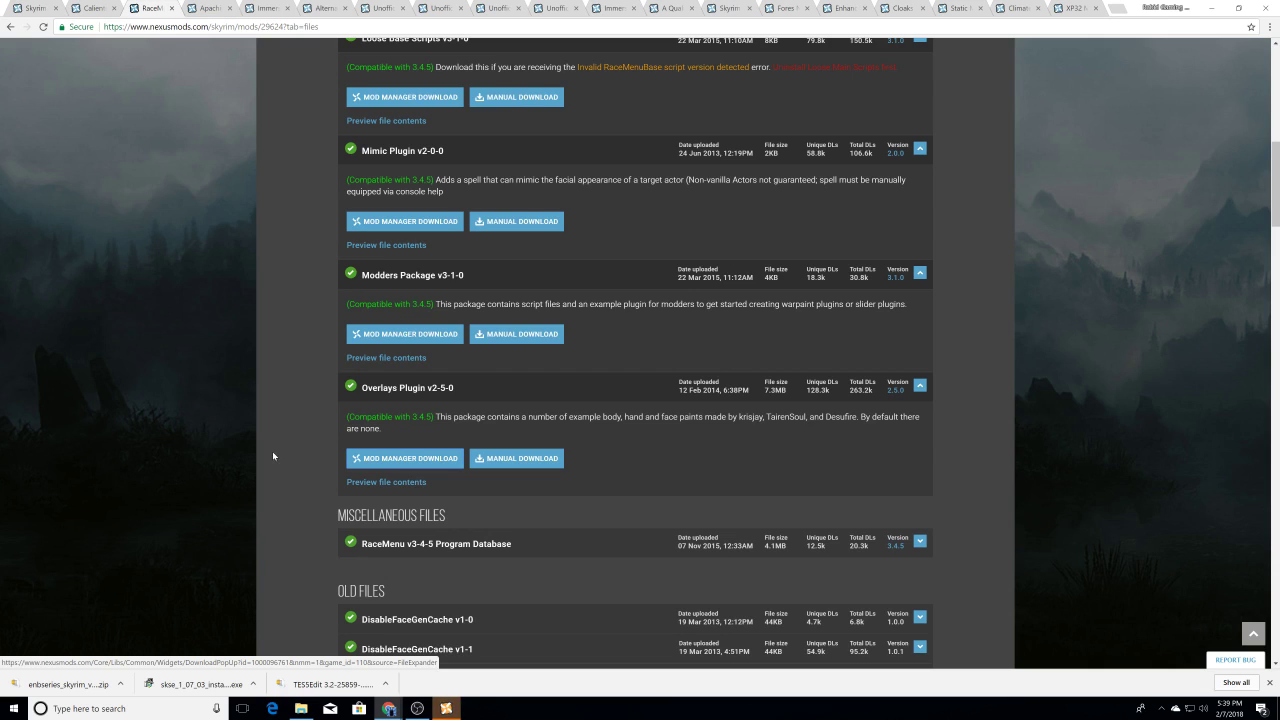
Step: In Nexus Mod Manager, activate RaceMenu v3-4-5 and Overlays Plugin v2-5-0 from the User interfaces category, and minimize the manager
scroll(272, 451, up, 7)
scroll(271, 445, down, 4)
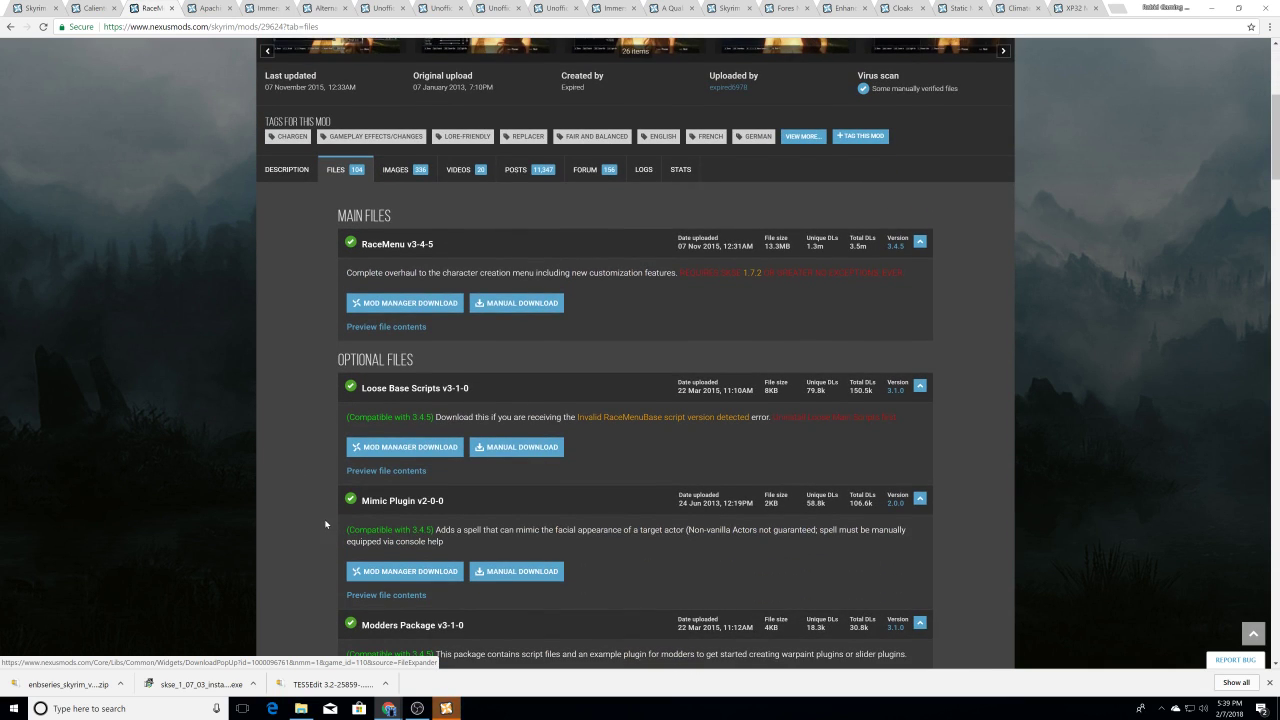
scroll(325, 524, up, 2)
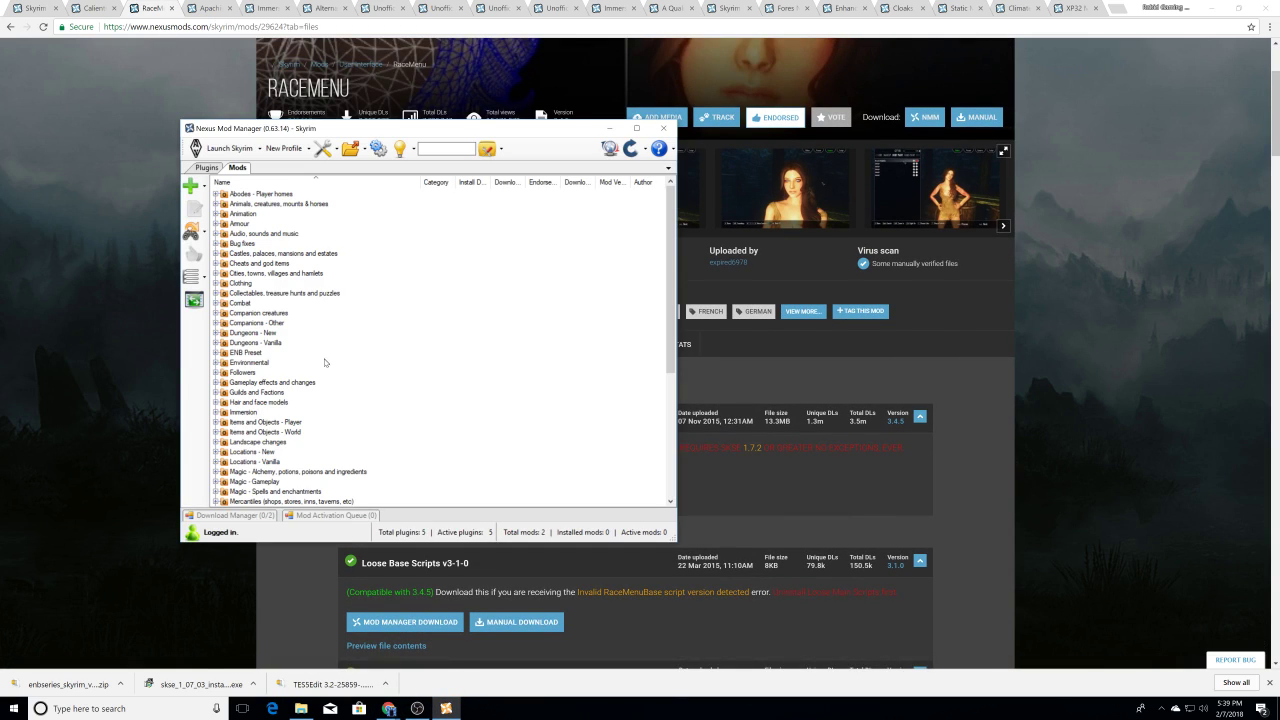
scroll(335, 380, down, 7)
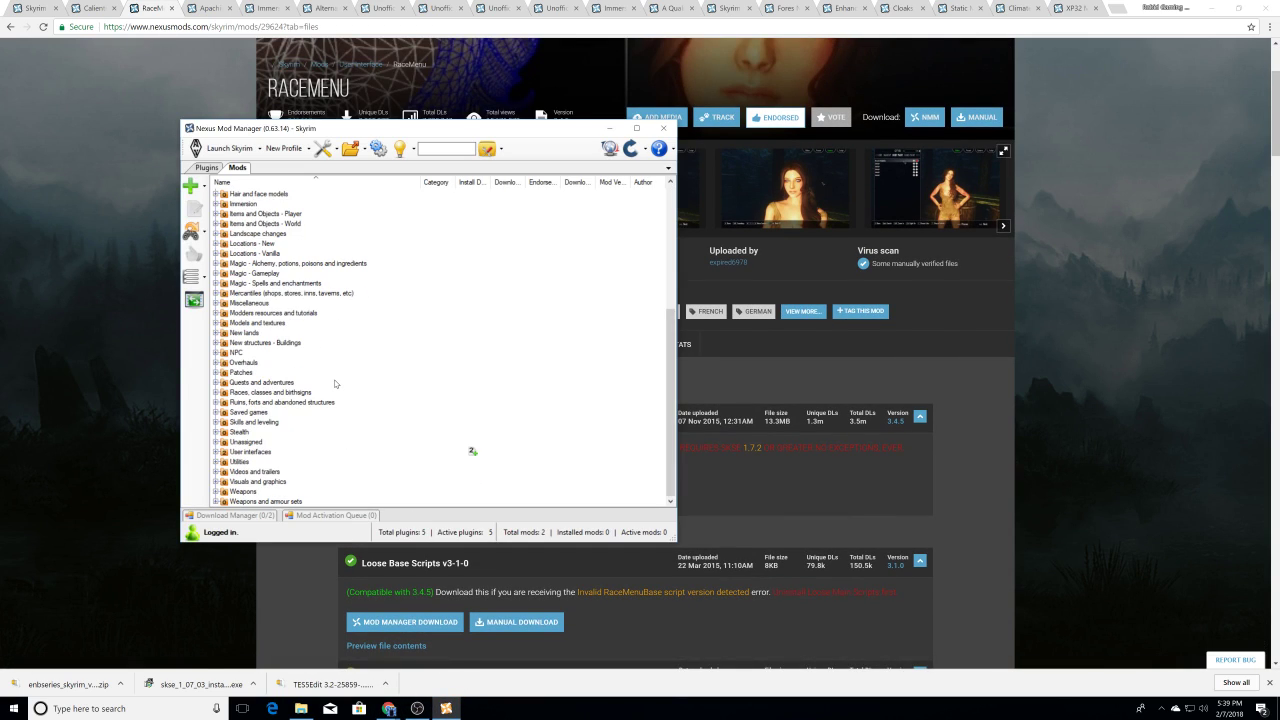
click(216, 452)
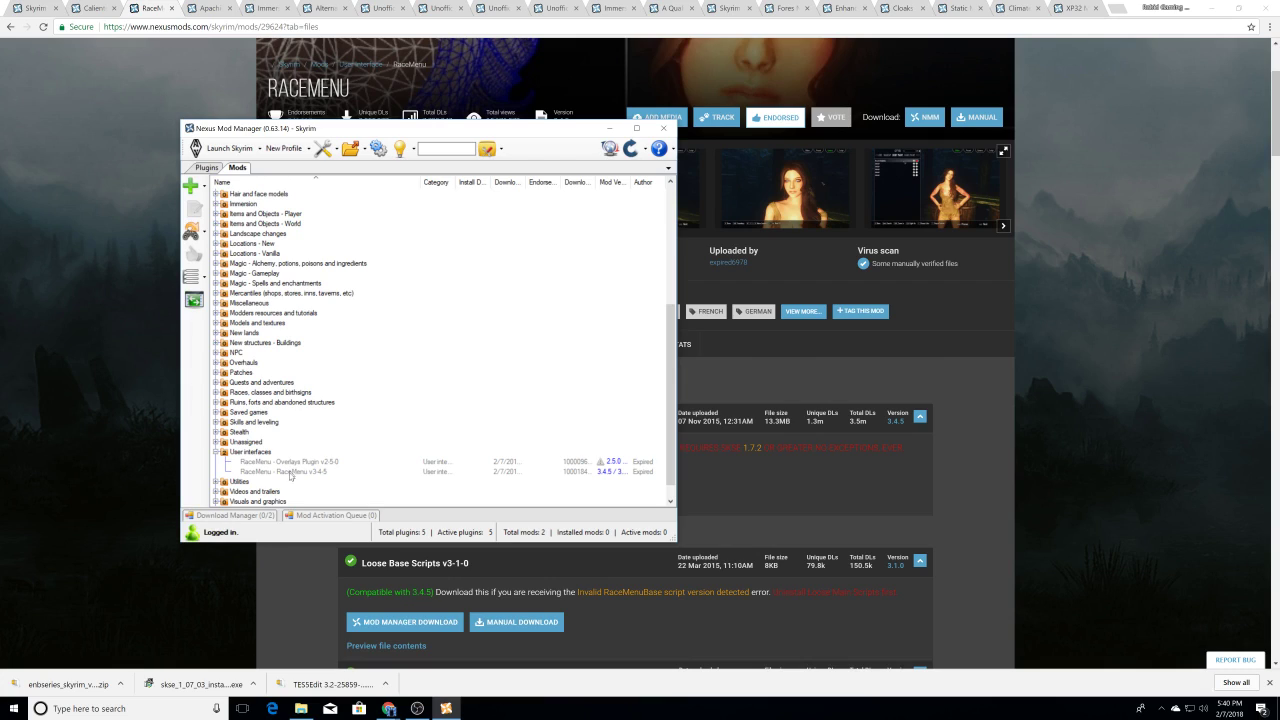
click(292, 472)
click(194, 208)
click(300, 461)
click(195, 210)
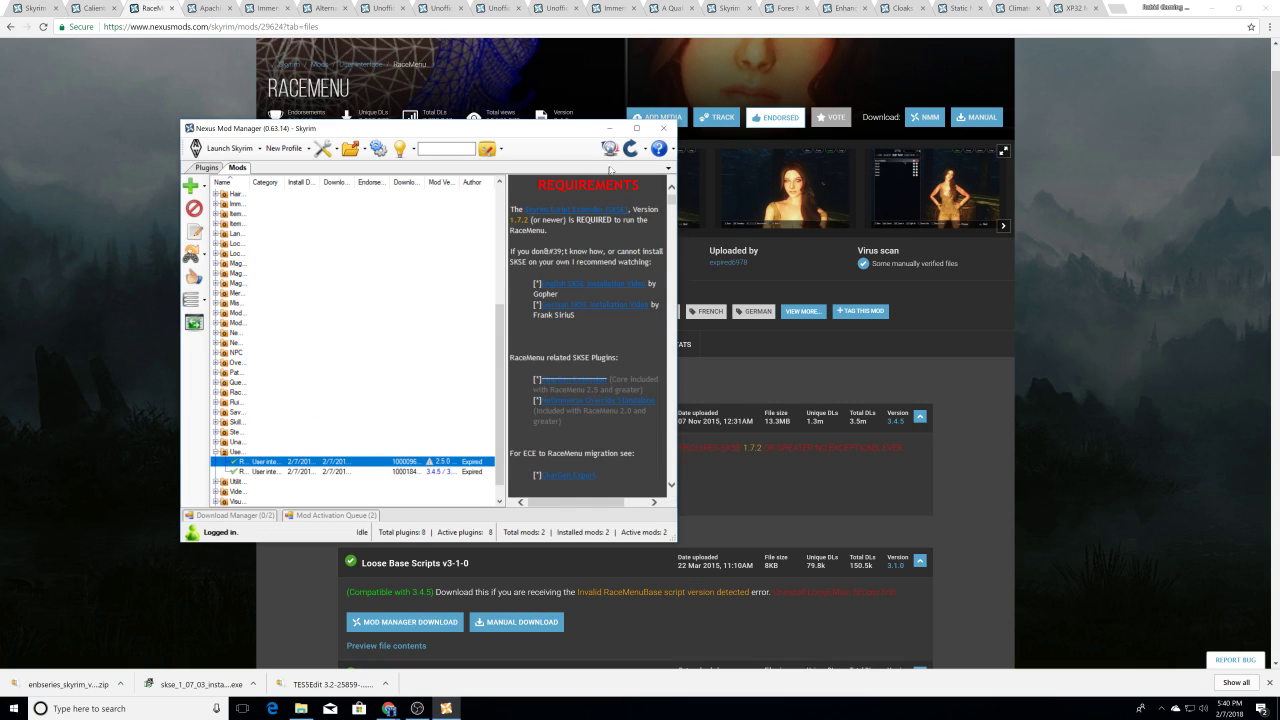
click(609, 128)
Step: Look through the RaceMenu screenshot gallery, covering sliders, race, camera, makeup, texture lists, body paint and sculpting, and close the gallery
click(480, 210)
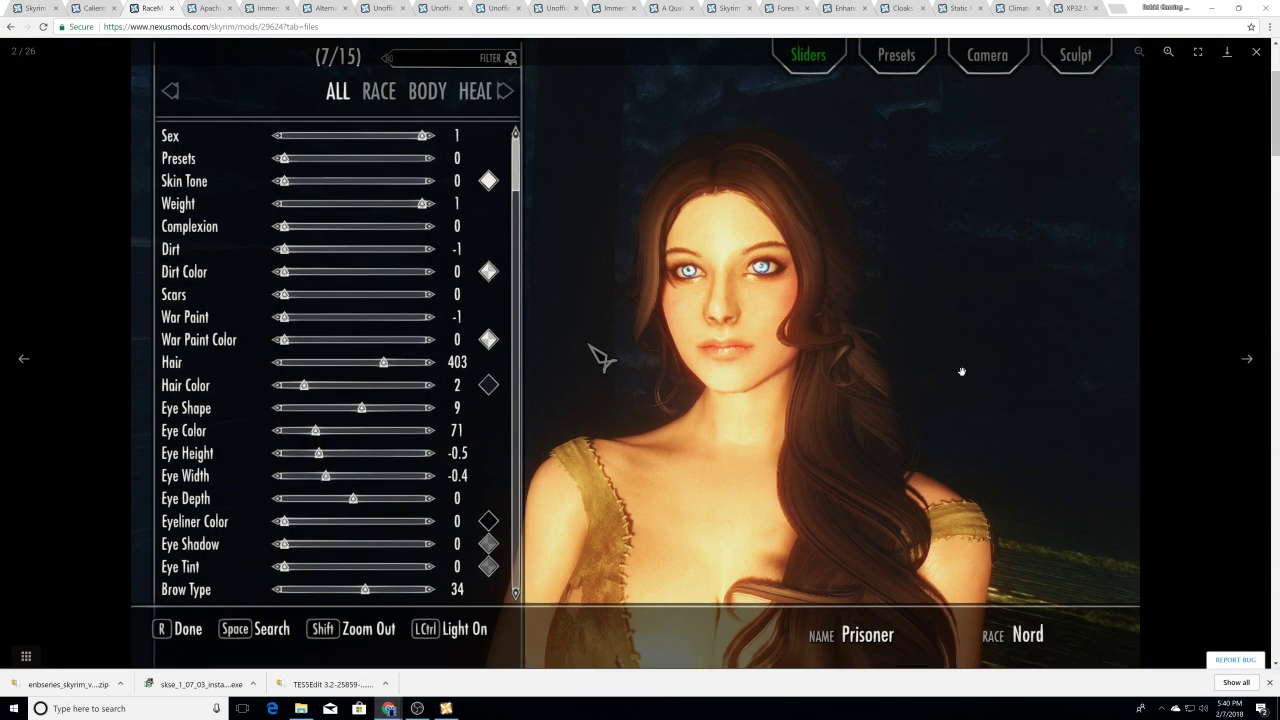
key(Right)
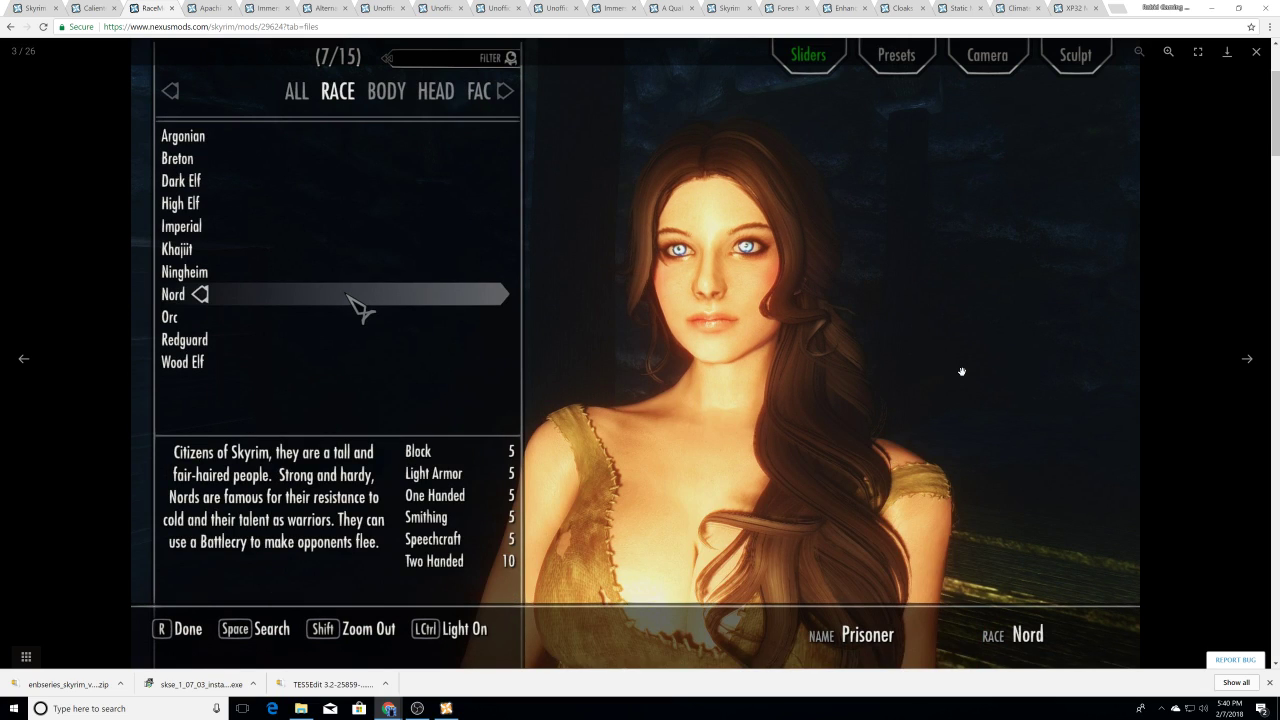
key(Right)
key(Left)
key(Right)
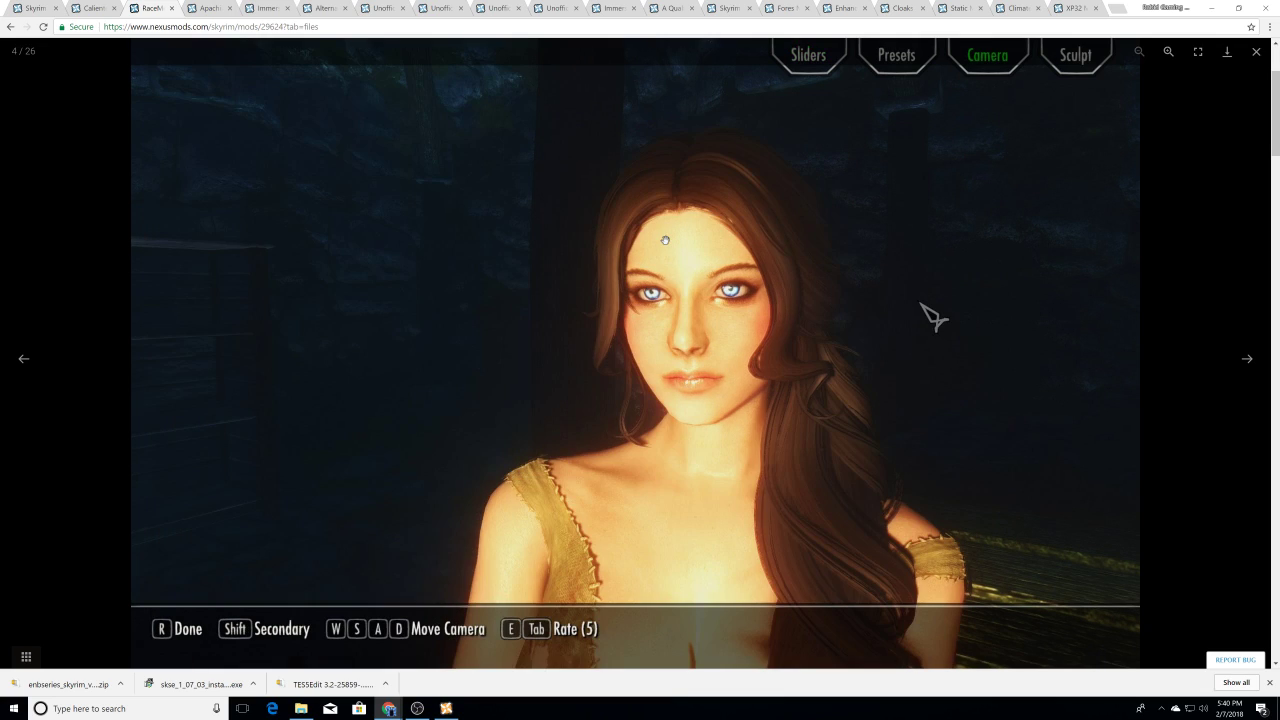
key(Right)
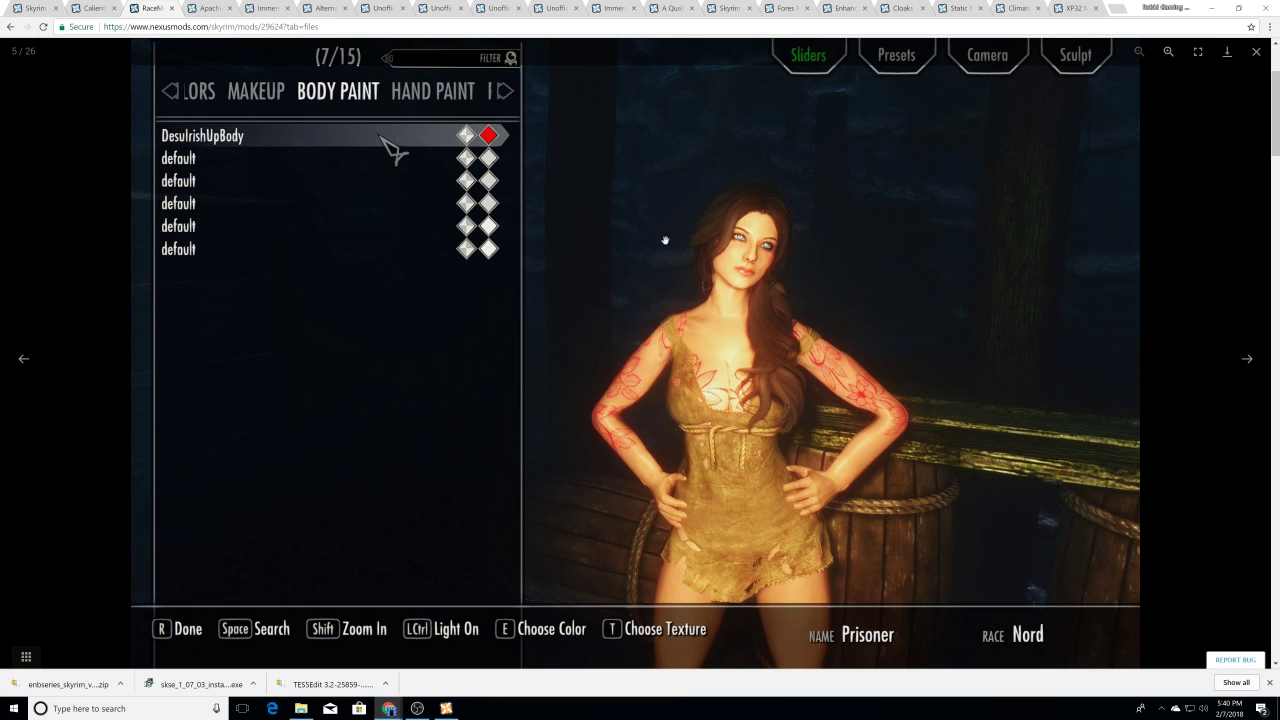
key(Right)
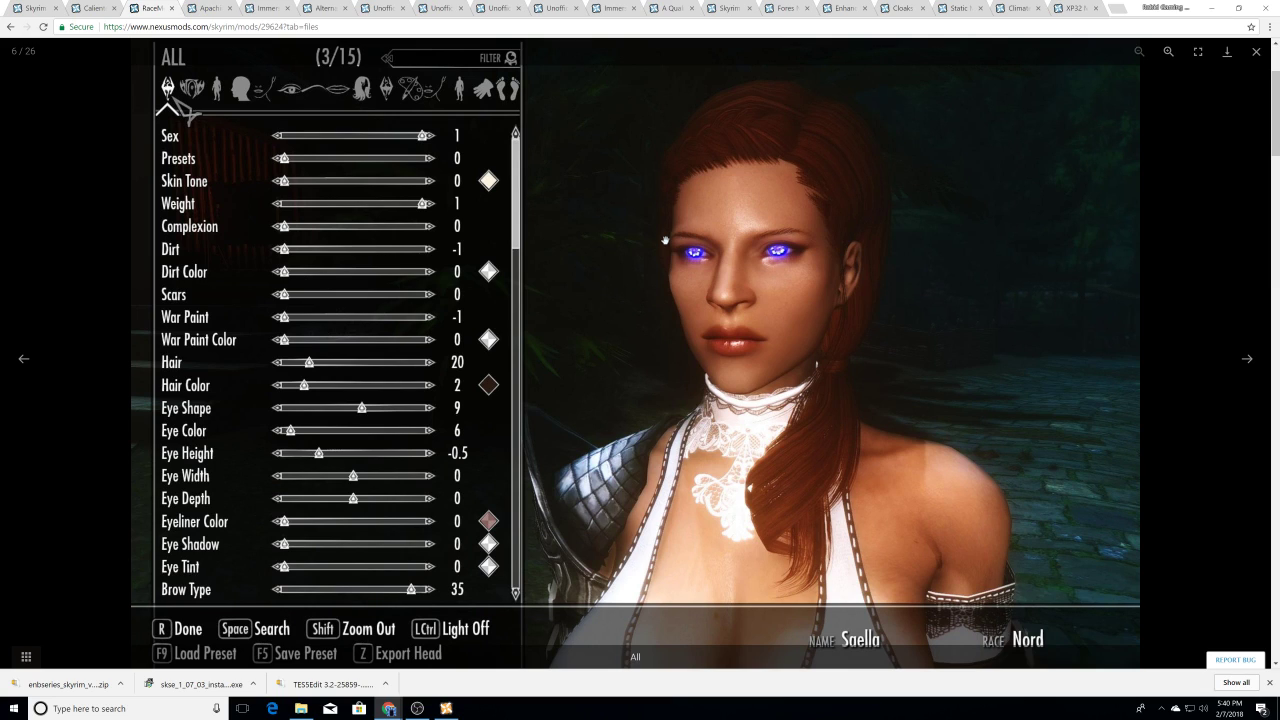
key(Right)
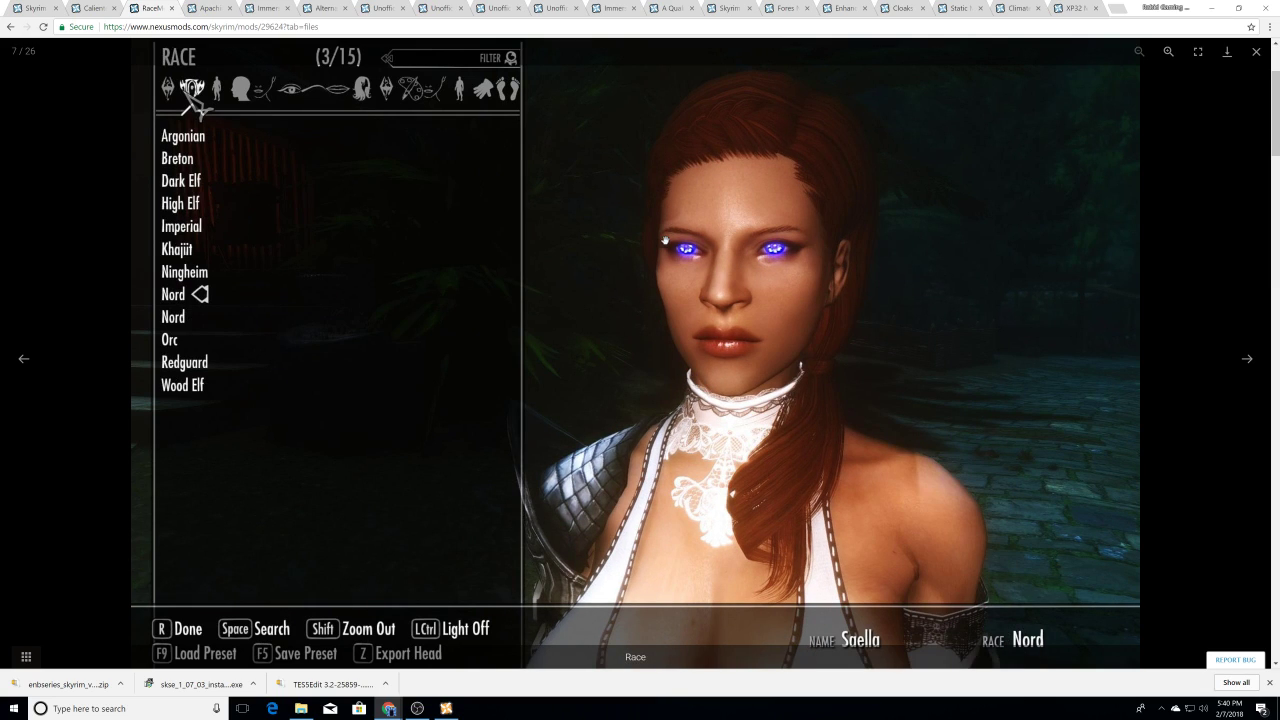
key(Right)
key(Right)
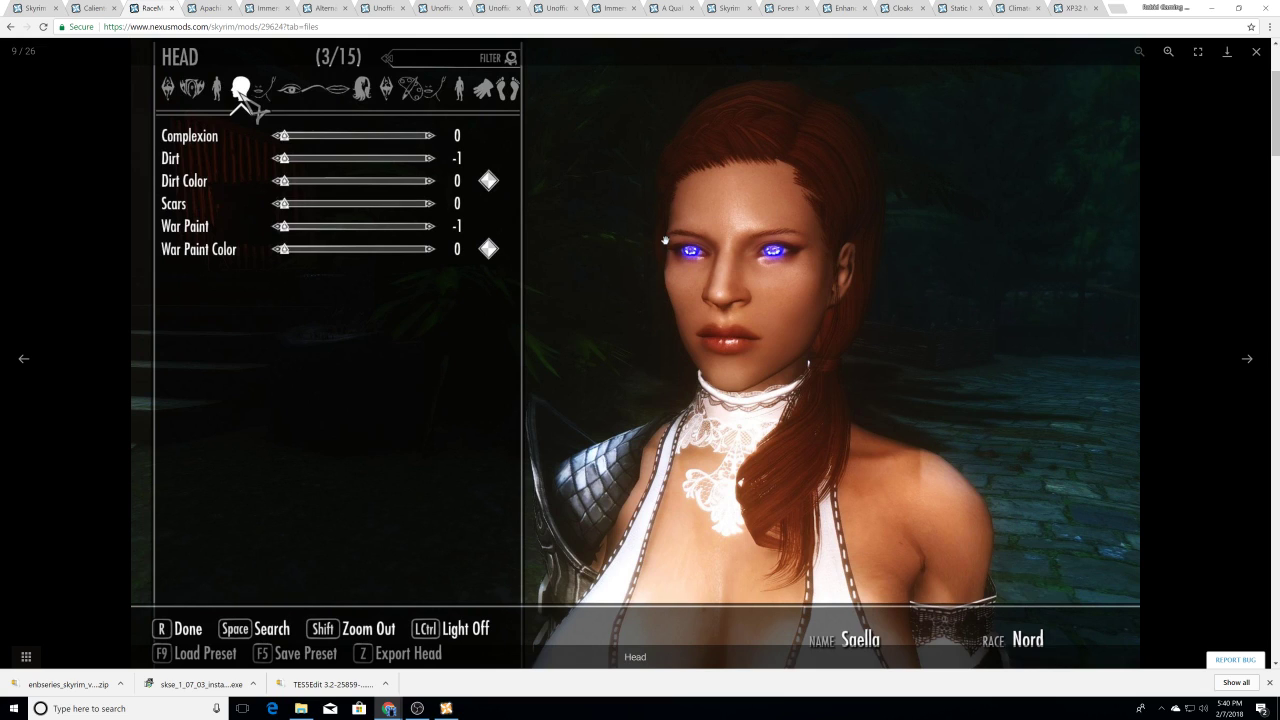
key(Right)
key(Right)
key(Right)
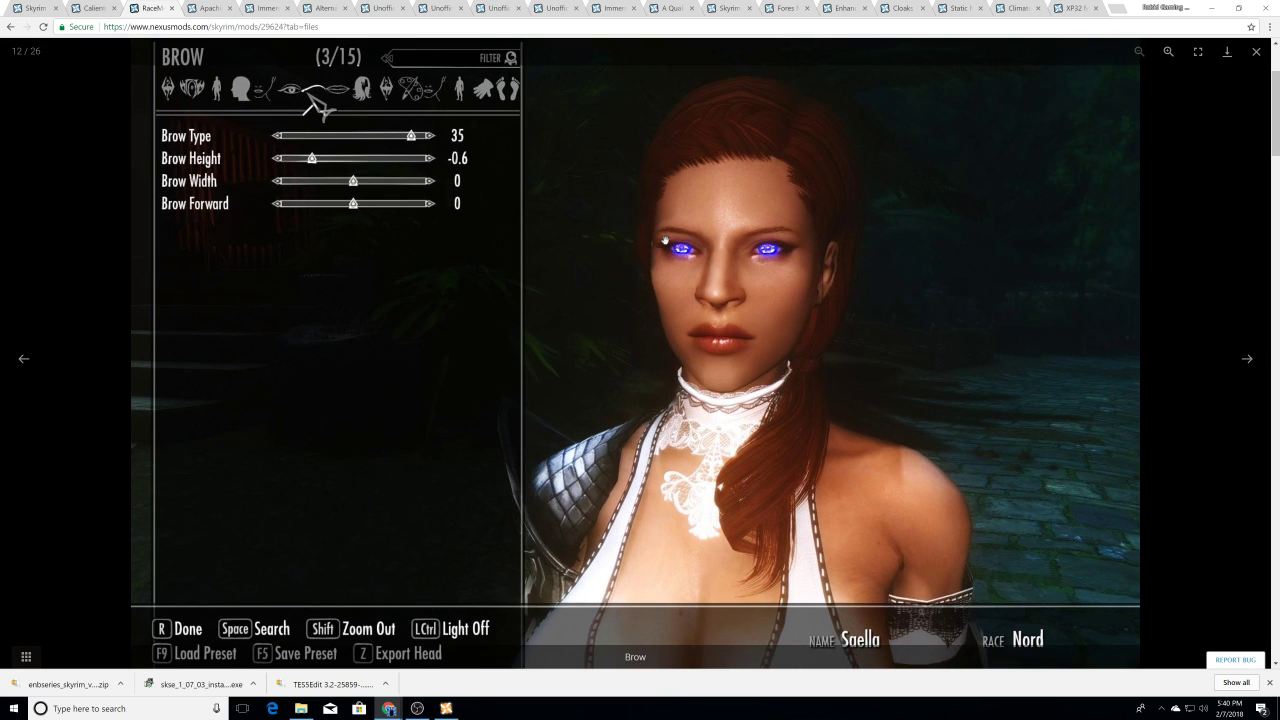
key(Right)
key(Right)
key(Right)
key(Right)
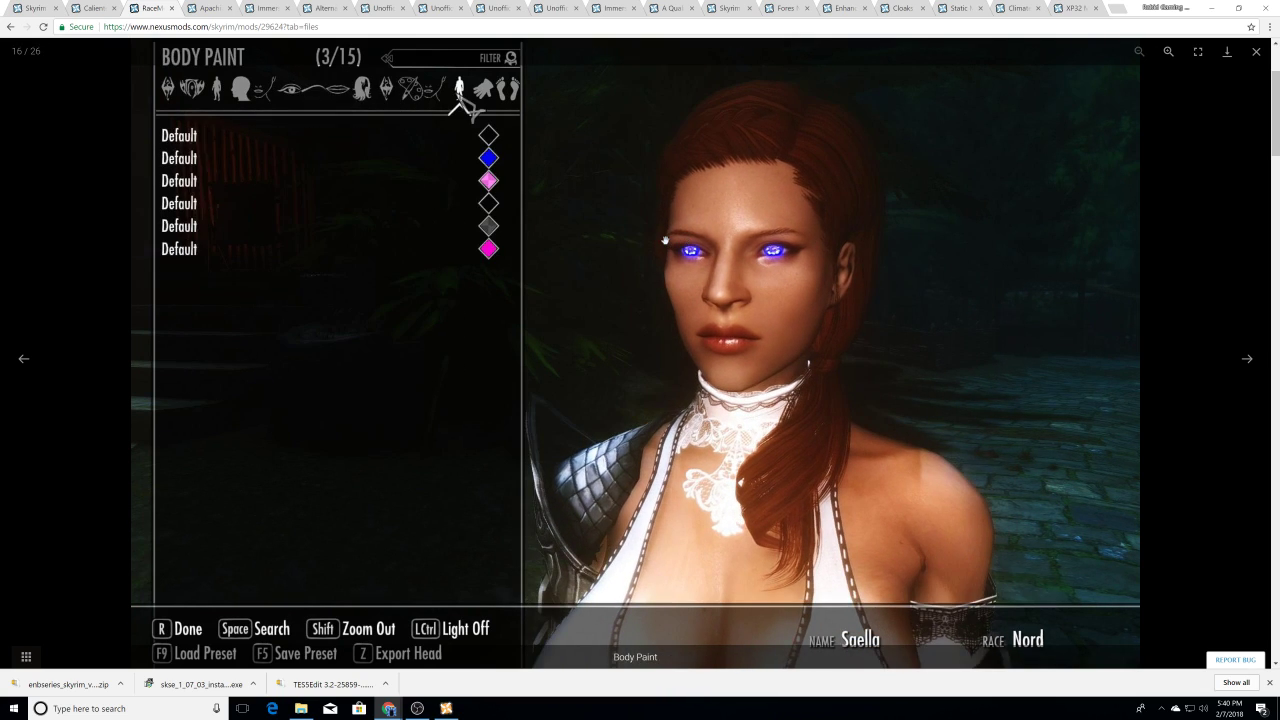
key(Right)
key(Right)
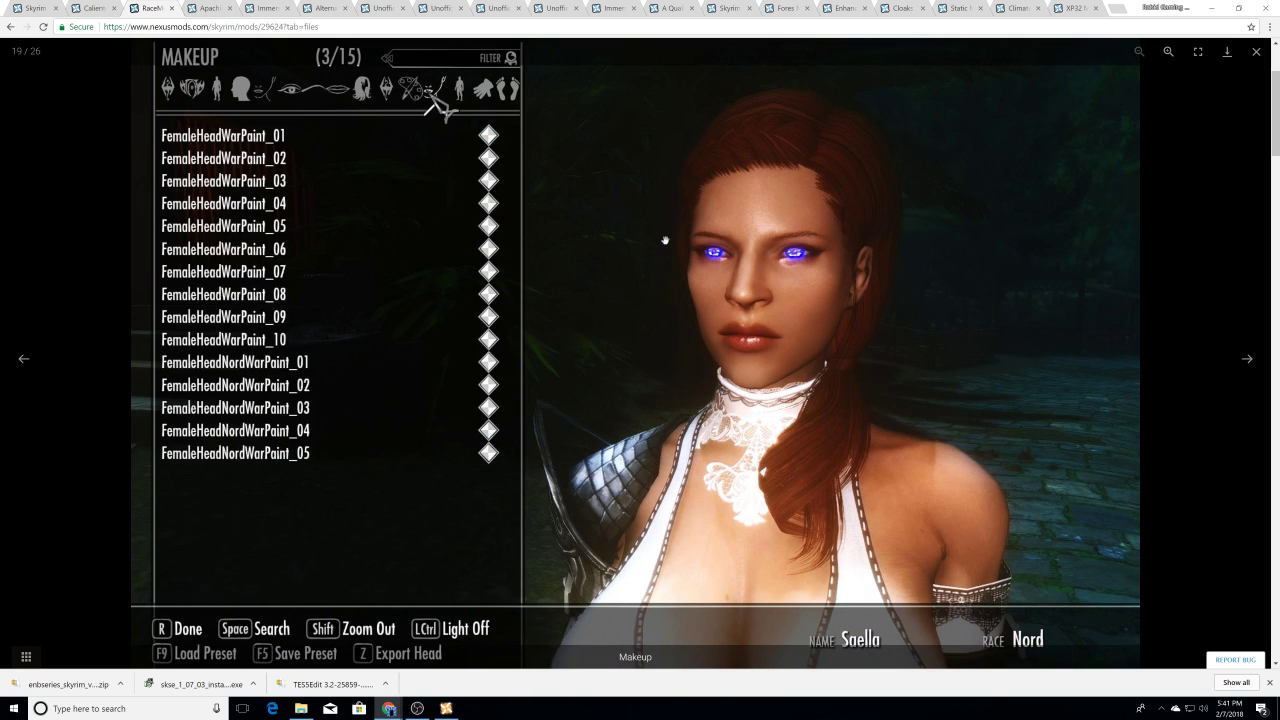
key(Right)
key(Right)
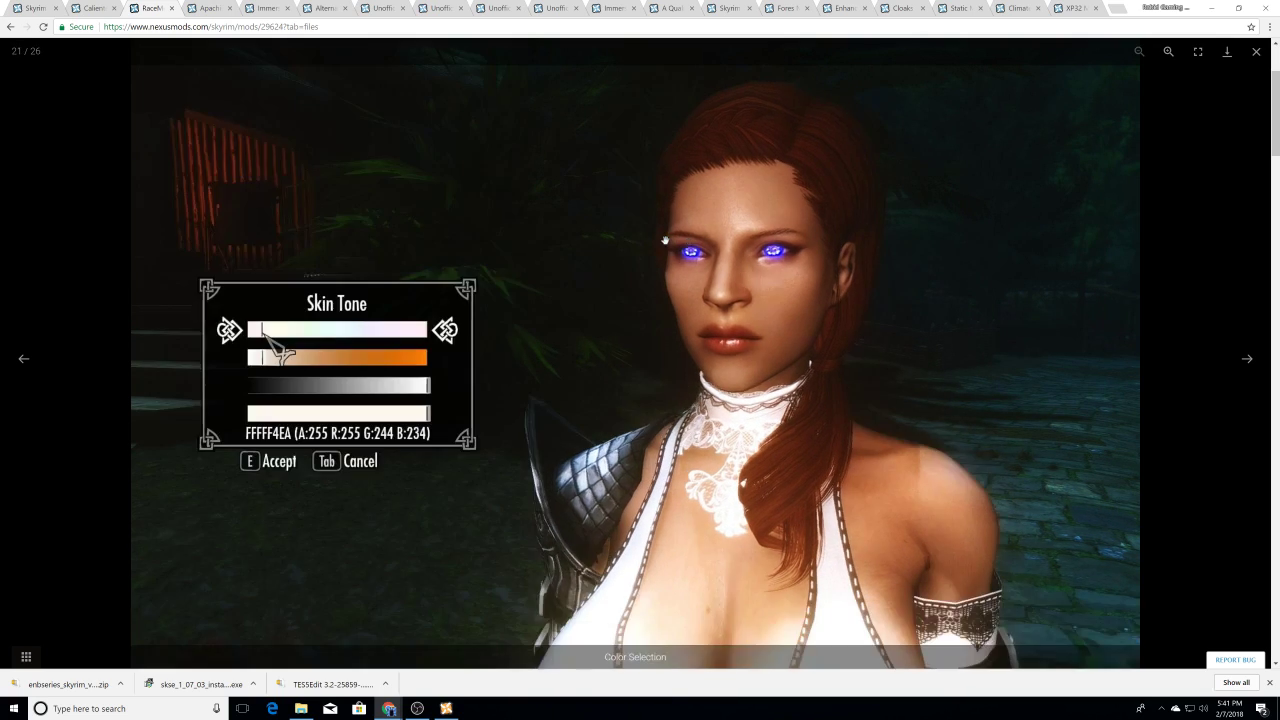
key(Right)
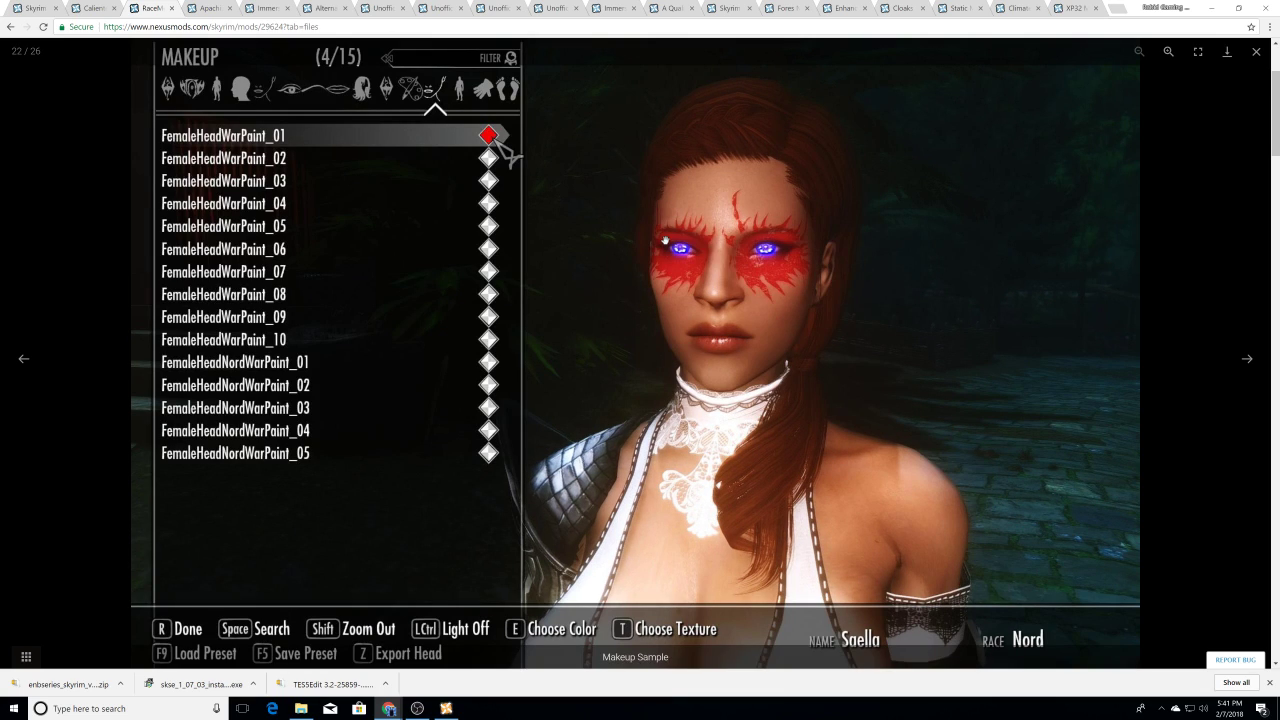
key(Right)
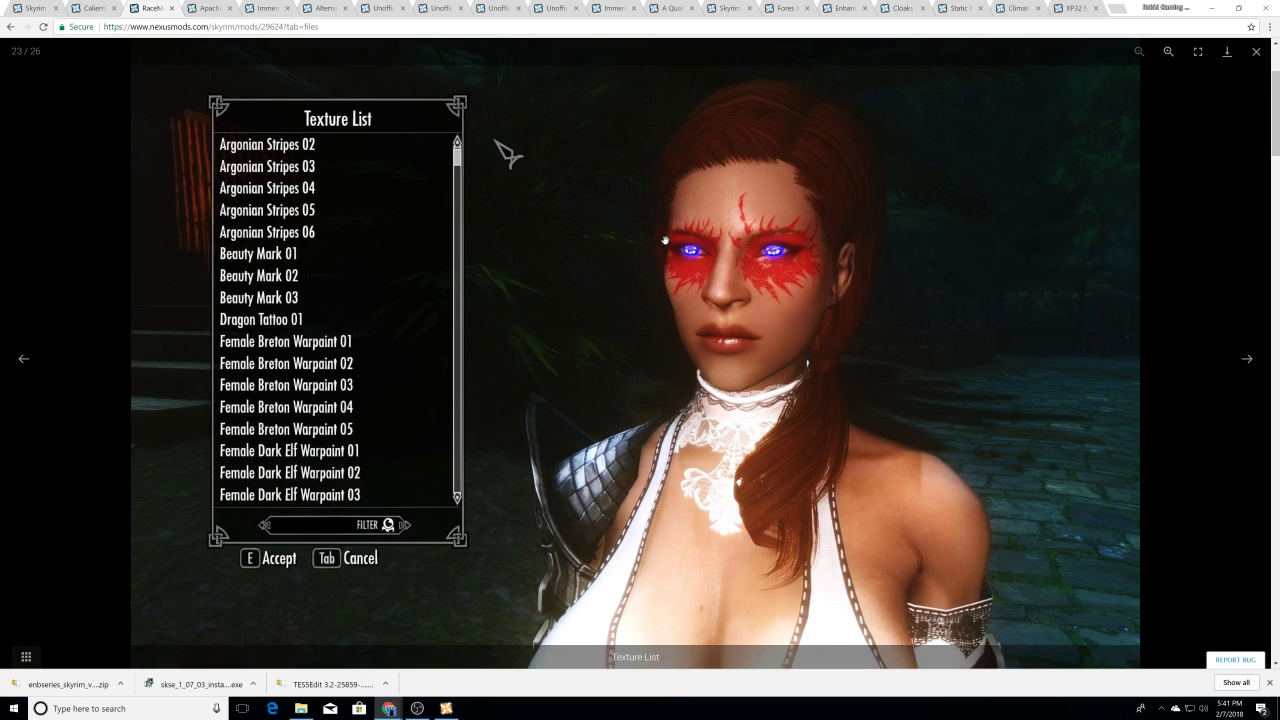
key(Right)
key(Left)
key(Left)
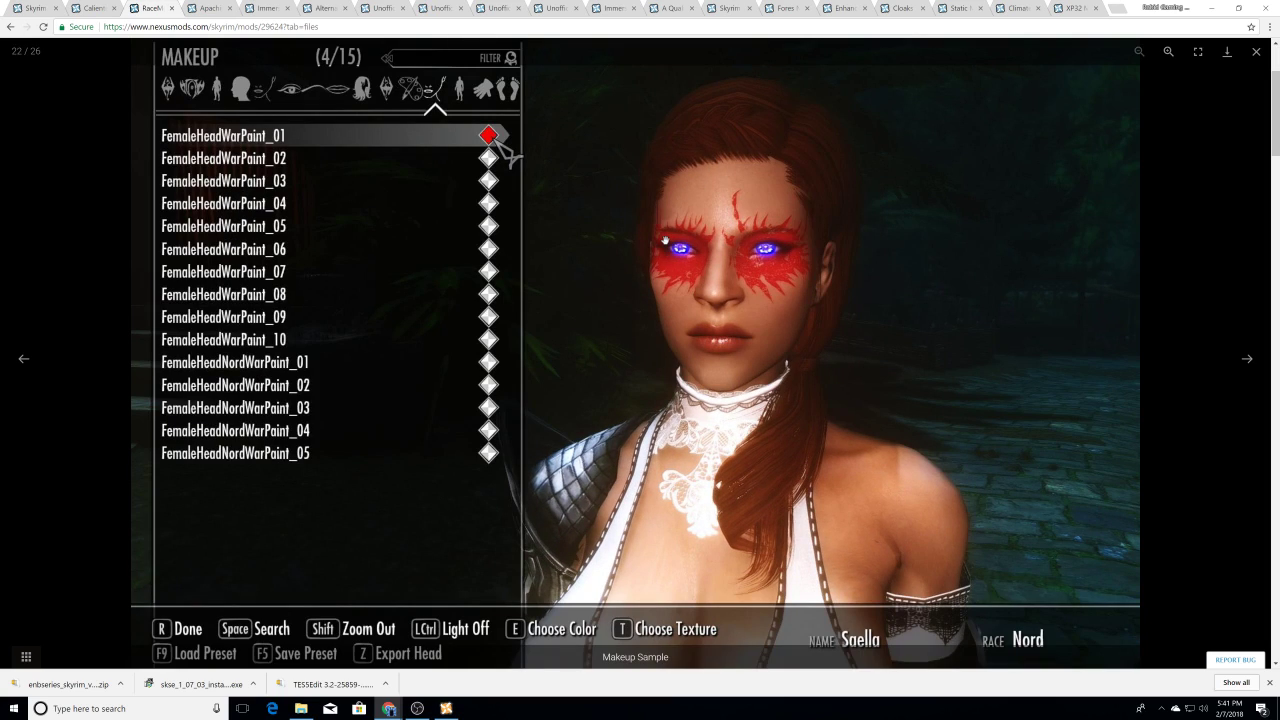
key(Right)
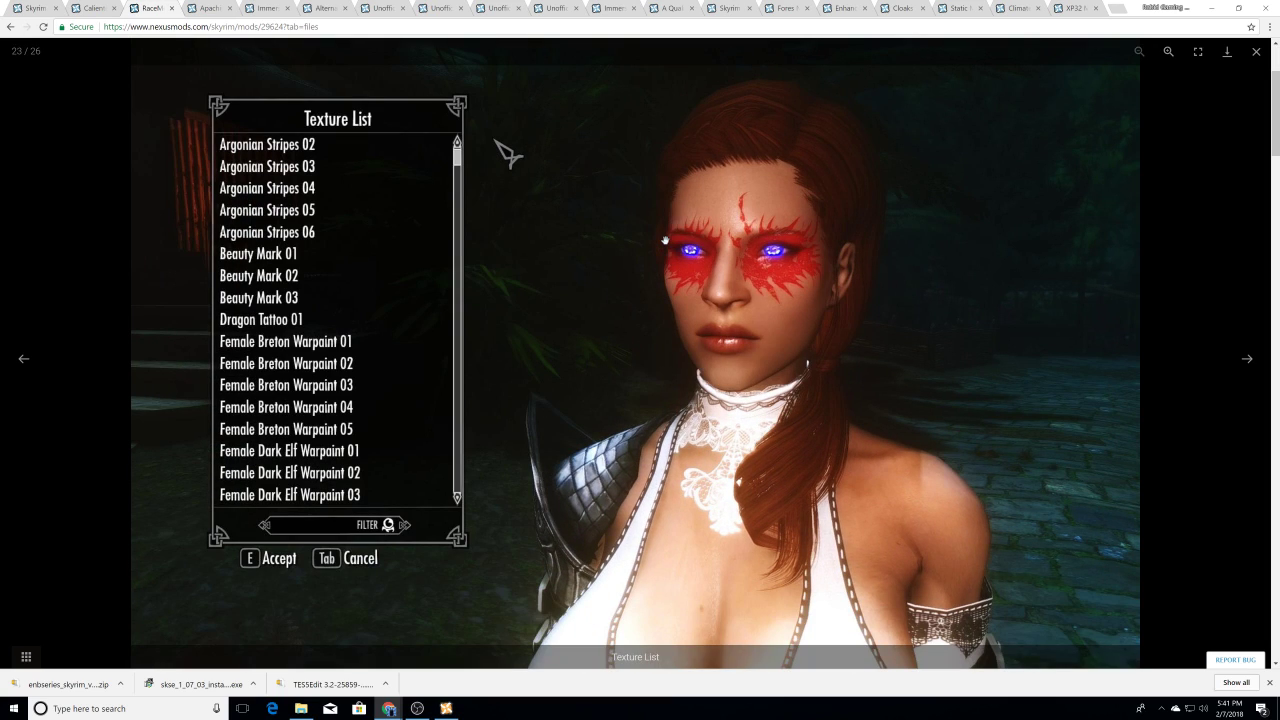
key(Right)
key(Right)
key(Right)
key(Right)
key(Right)
key(Right)
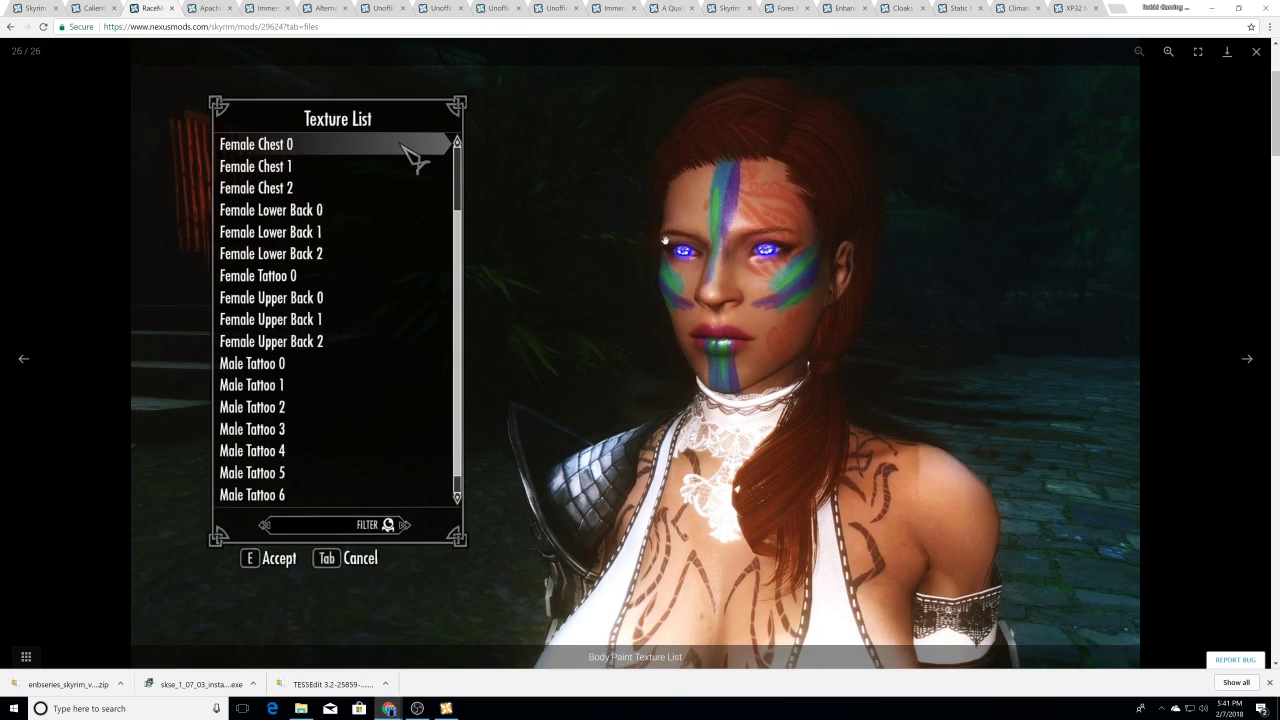
key(Left)
key(Left)
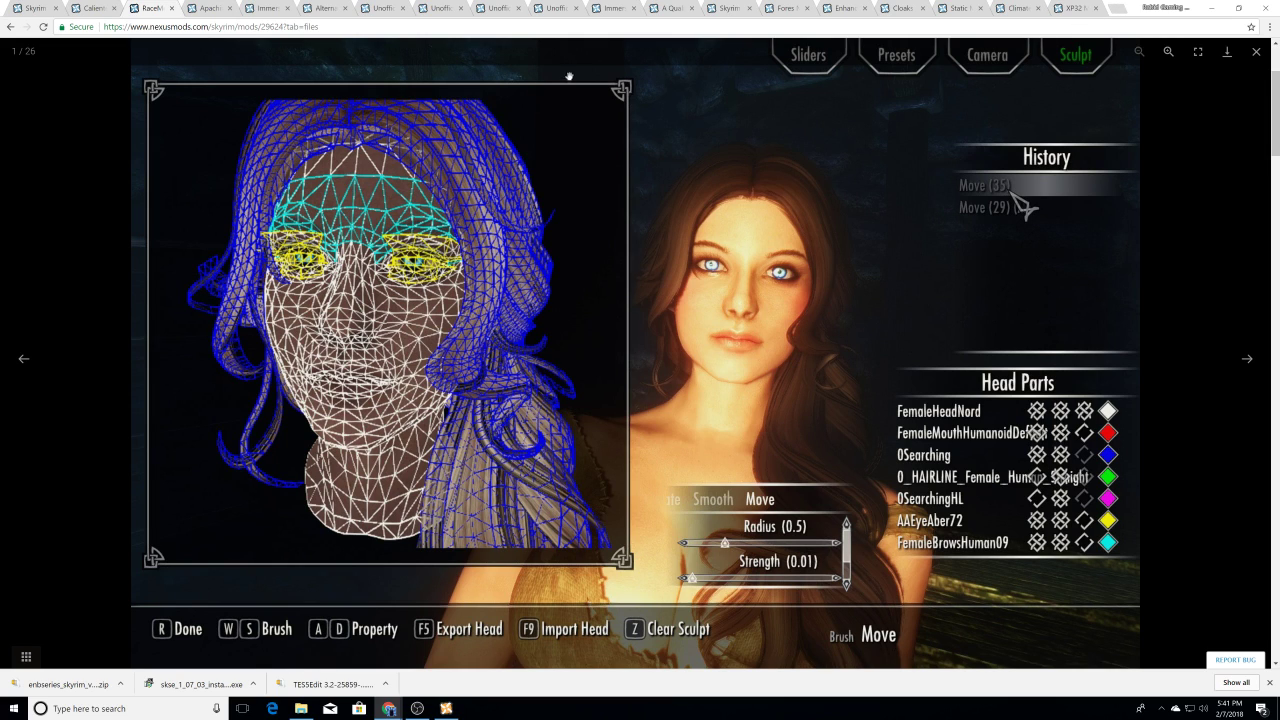
click(1252, 57)
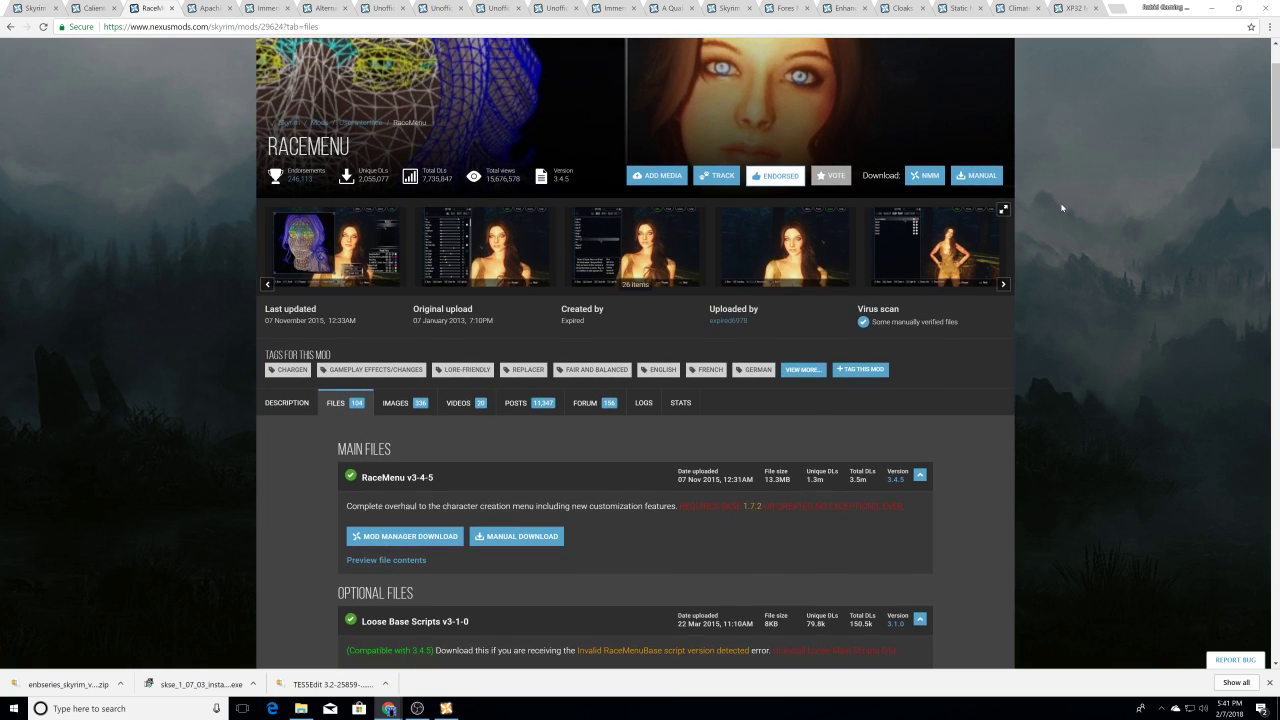
Step: Download the main file Caliente's Beautiful Bodies Edition v3.4f through the mod manager from the CBBE files page and dismiss the download window
scroll(902, 238, up, 2)
click(90, 6)
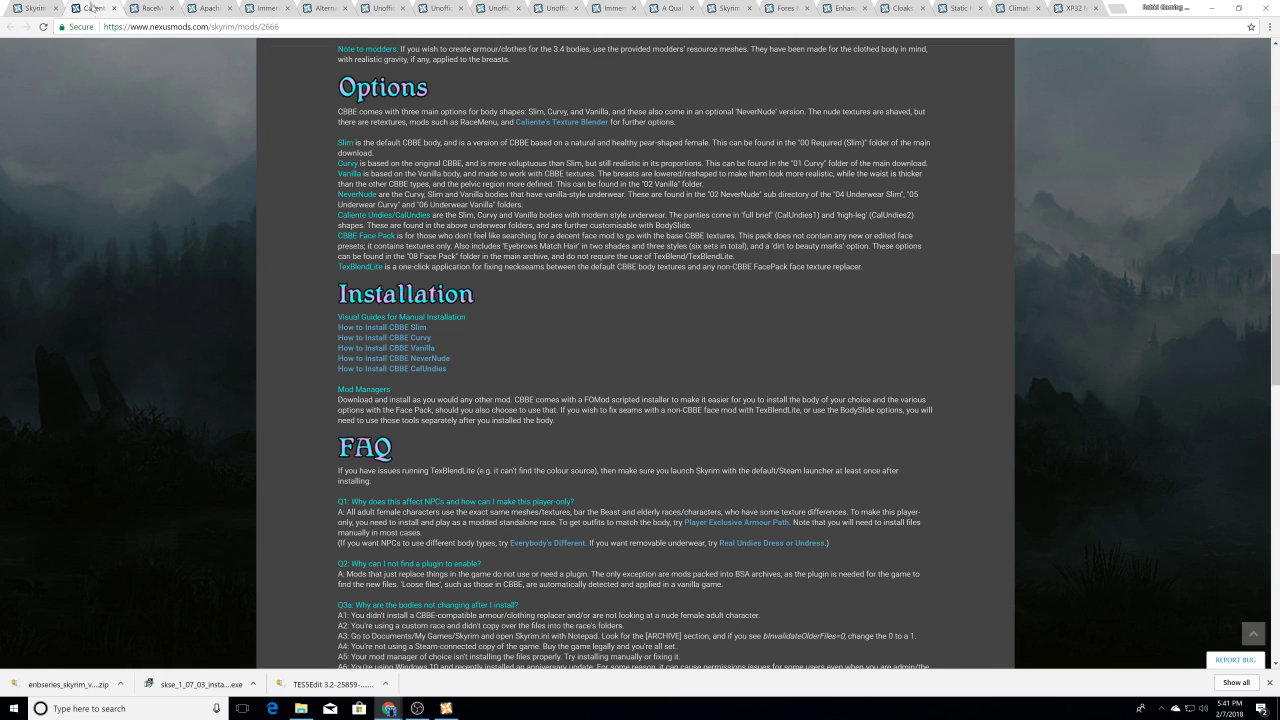
scroll(497, 363, up, 15)
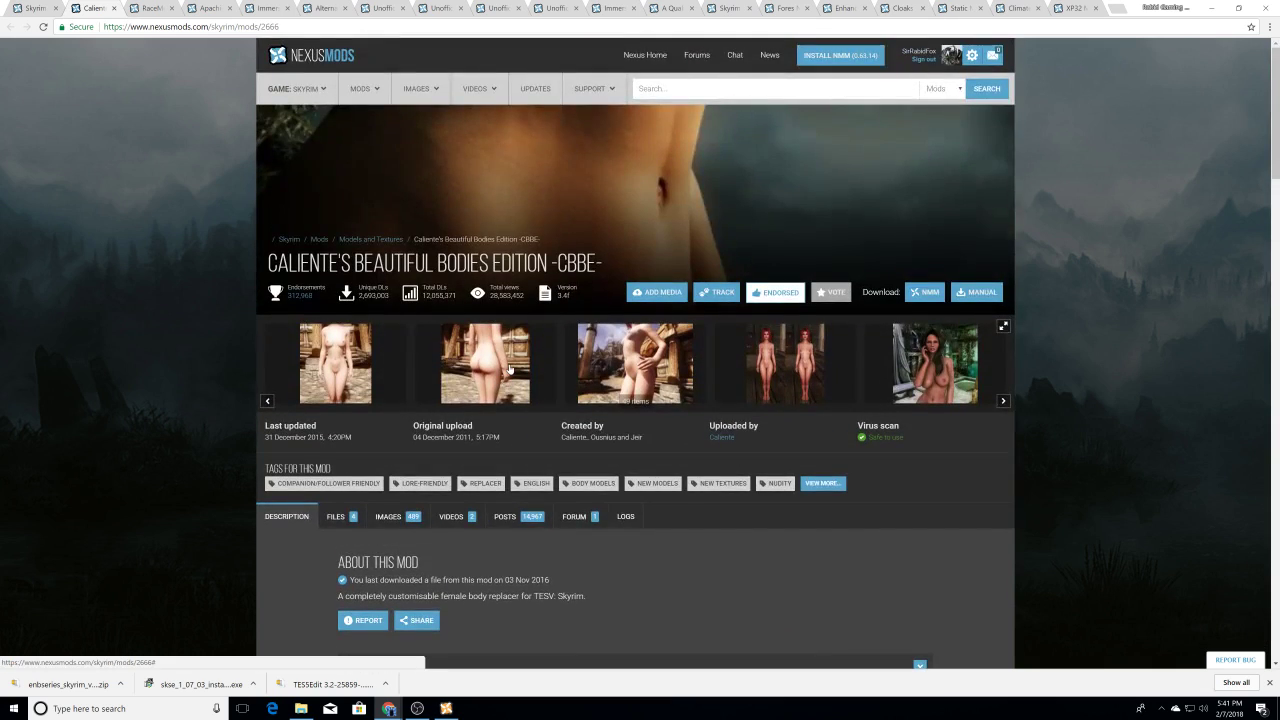
scroll(510, 370, down, 3)
click(335, 341)
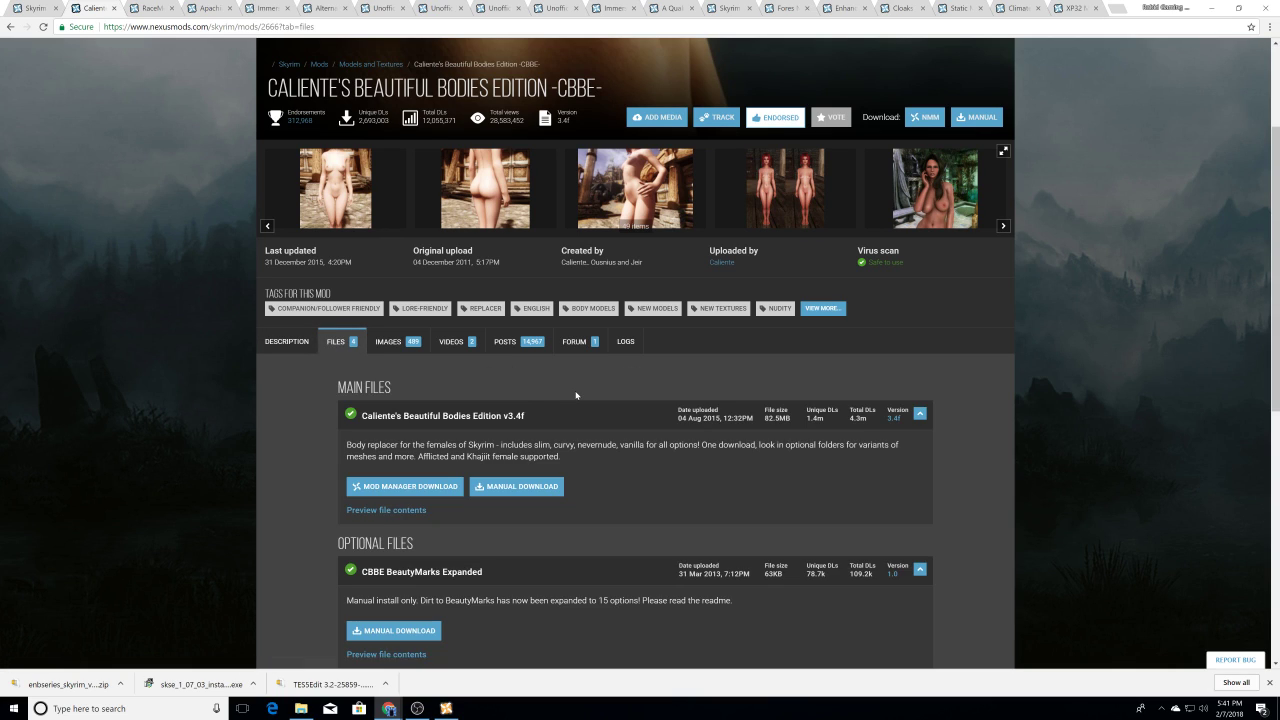
scroll(576, 395, down, 1)
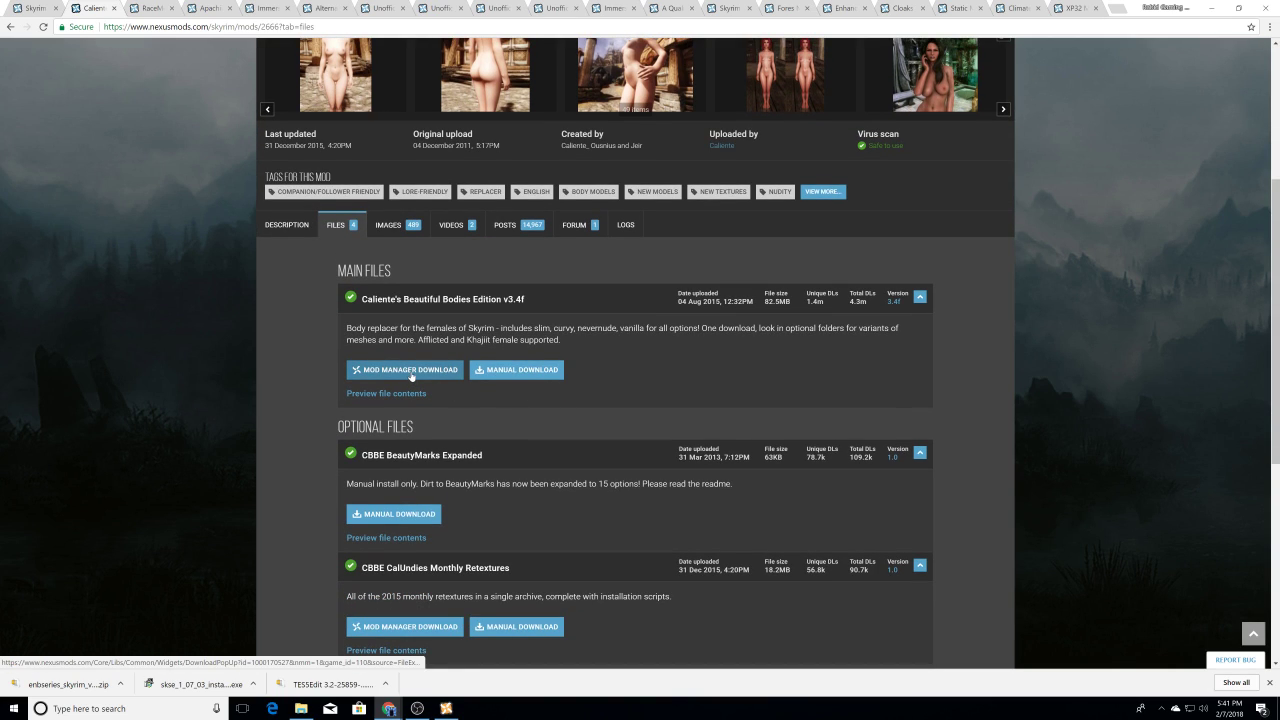
click(411, 372)
click(640, 94)
click(915, 312)
Step: Manually download the optional file CBBE BeautyMarks Expanded and dismiss the download window
scroll(548, 347, down, 3)
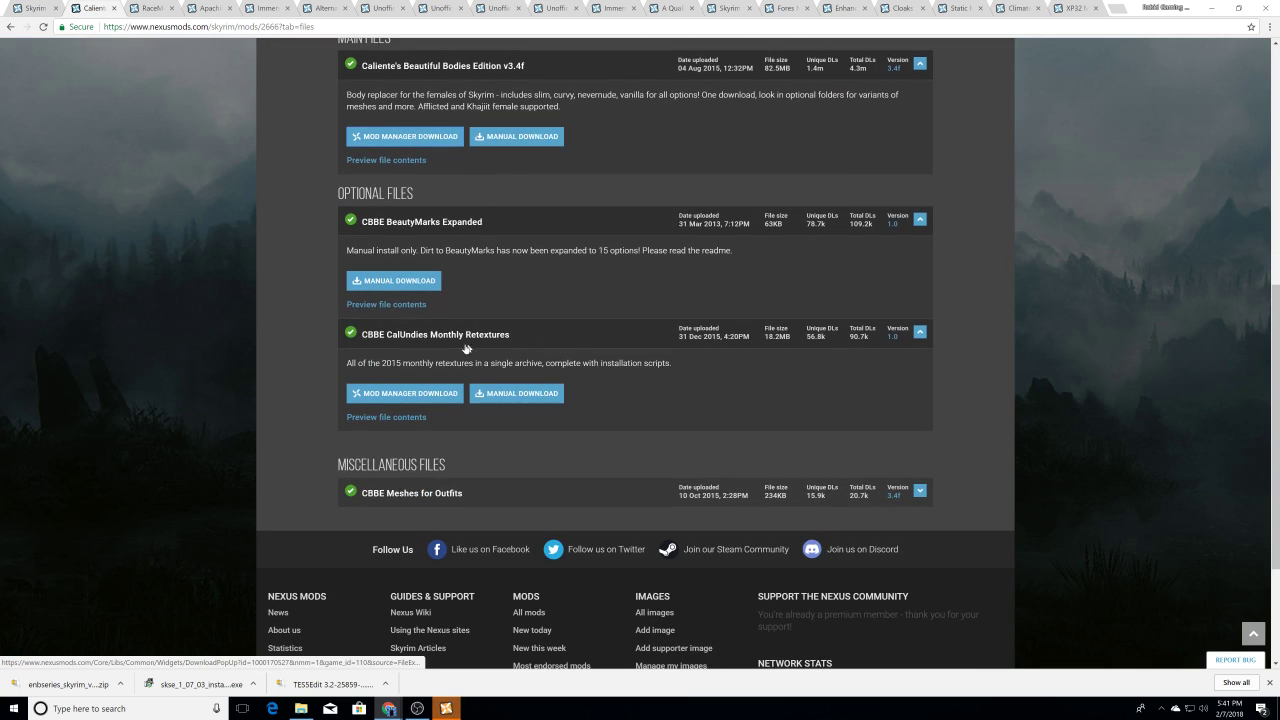
click(388, 284)
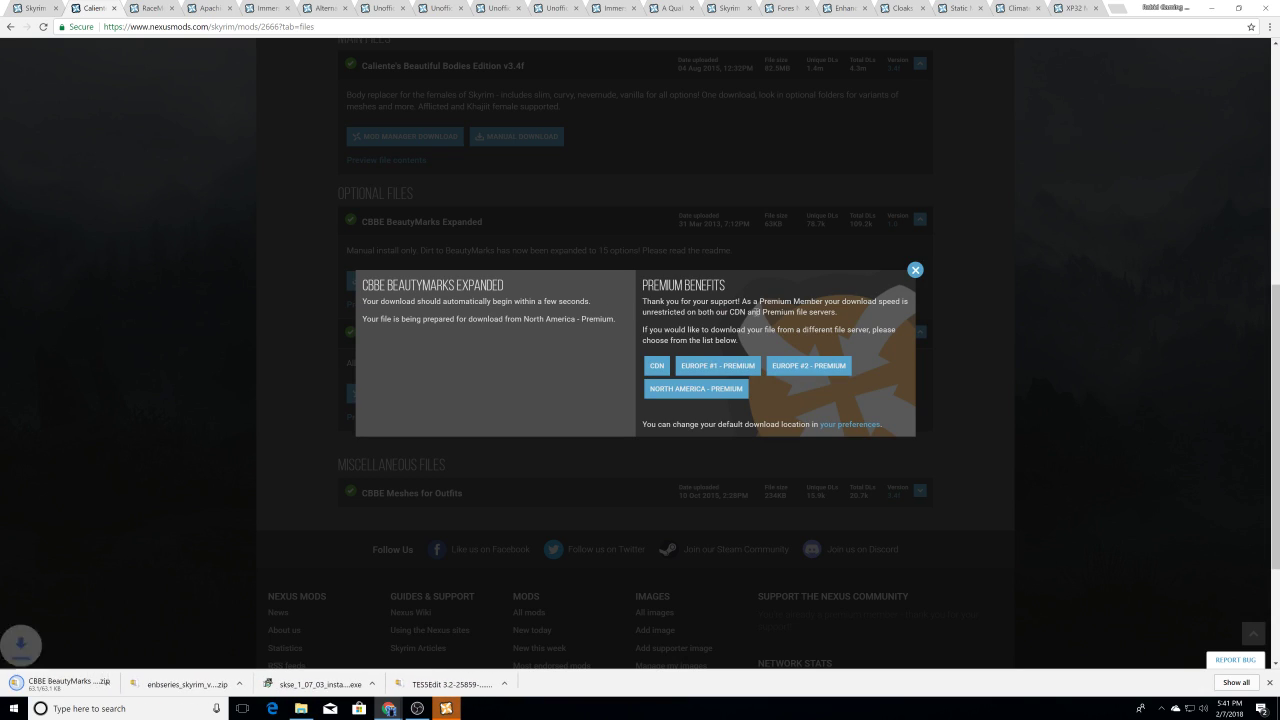
click(915, 270)
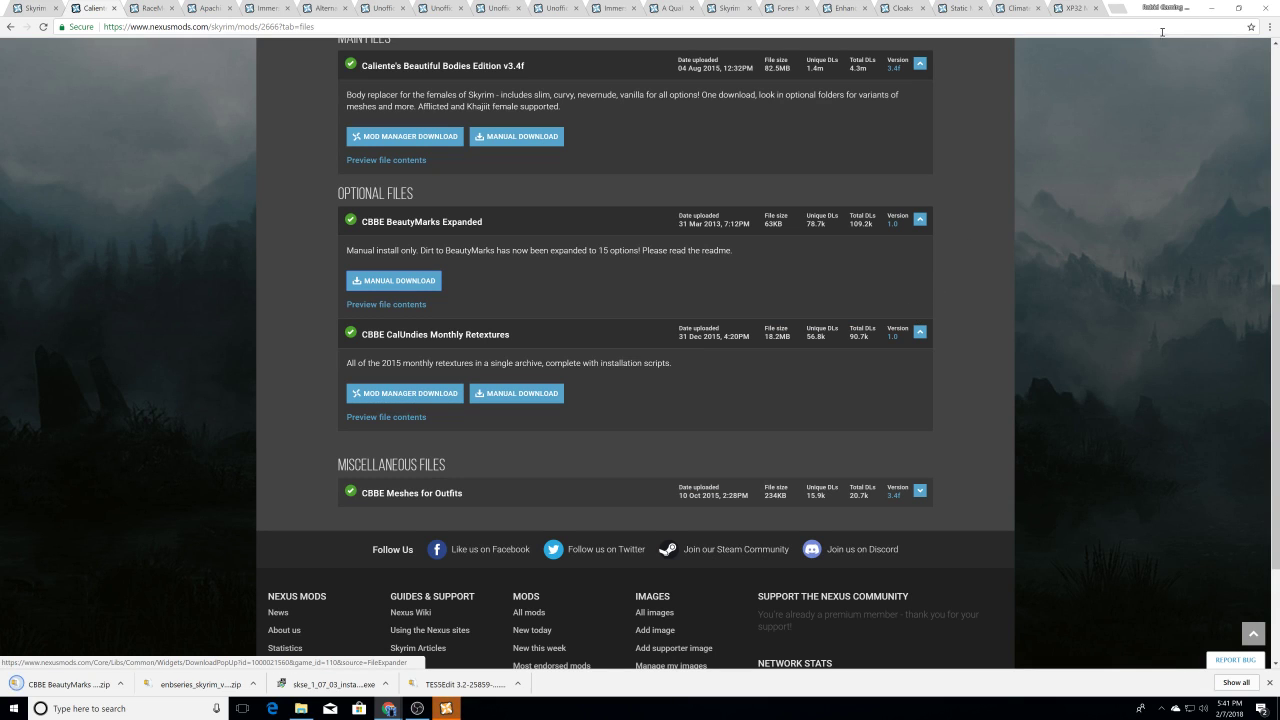
Step: Shrink the browser window, move it clear of Nexus Mod Manager, and widen the manager window so full mod names are readable
click(1238, 8)
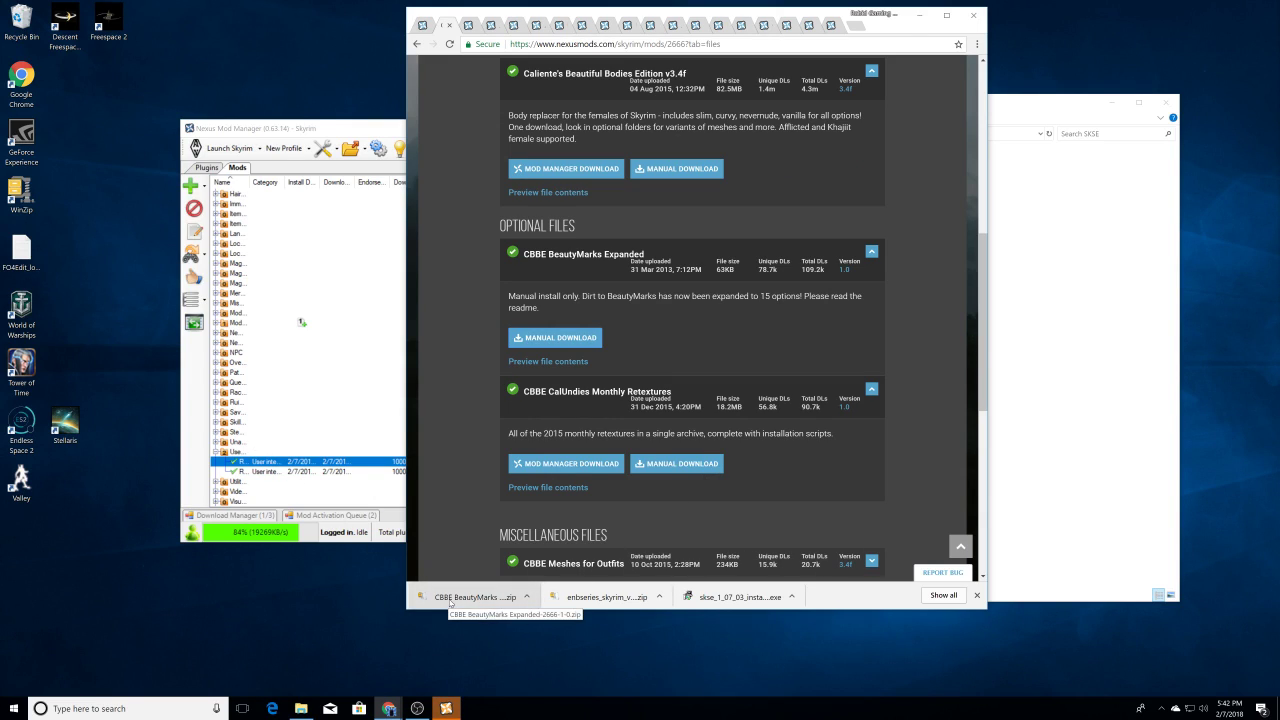
drag(634, 10, 934, 29)
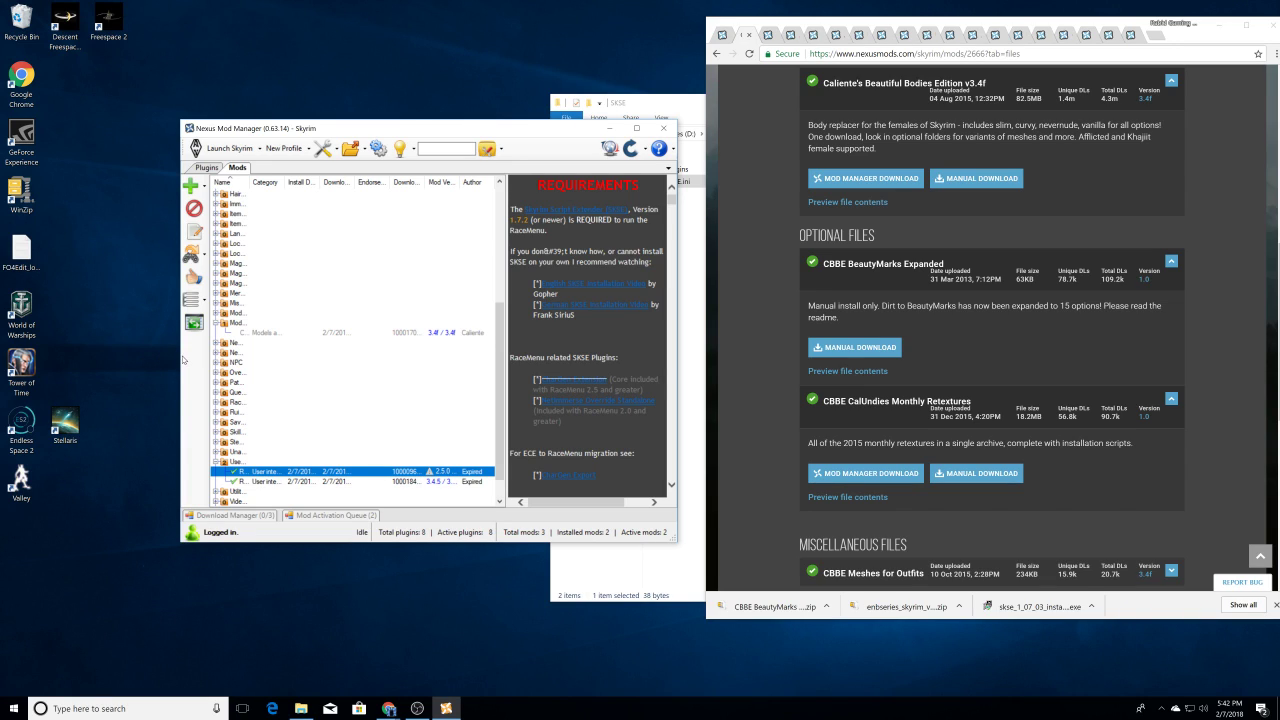
drag(180, 355, 15, 355)
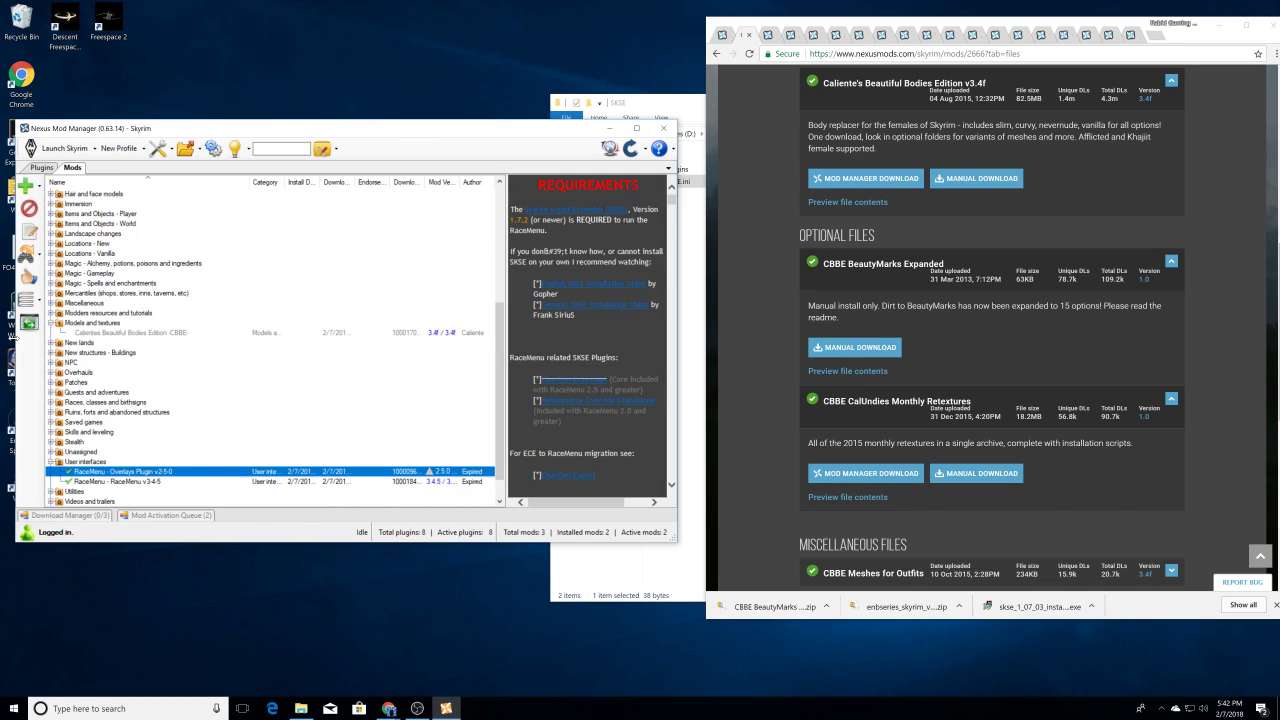
Step: Activate Caliente's Beautiful Bodies Edition -CBBE- in Nexus Mod Manager and choose the Curvy body in its installer
click(178, 332)
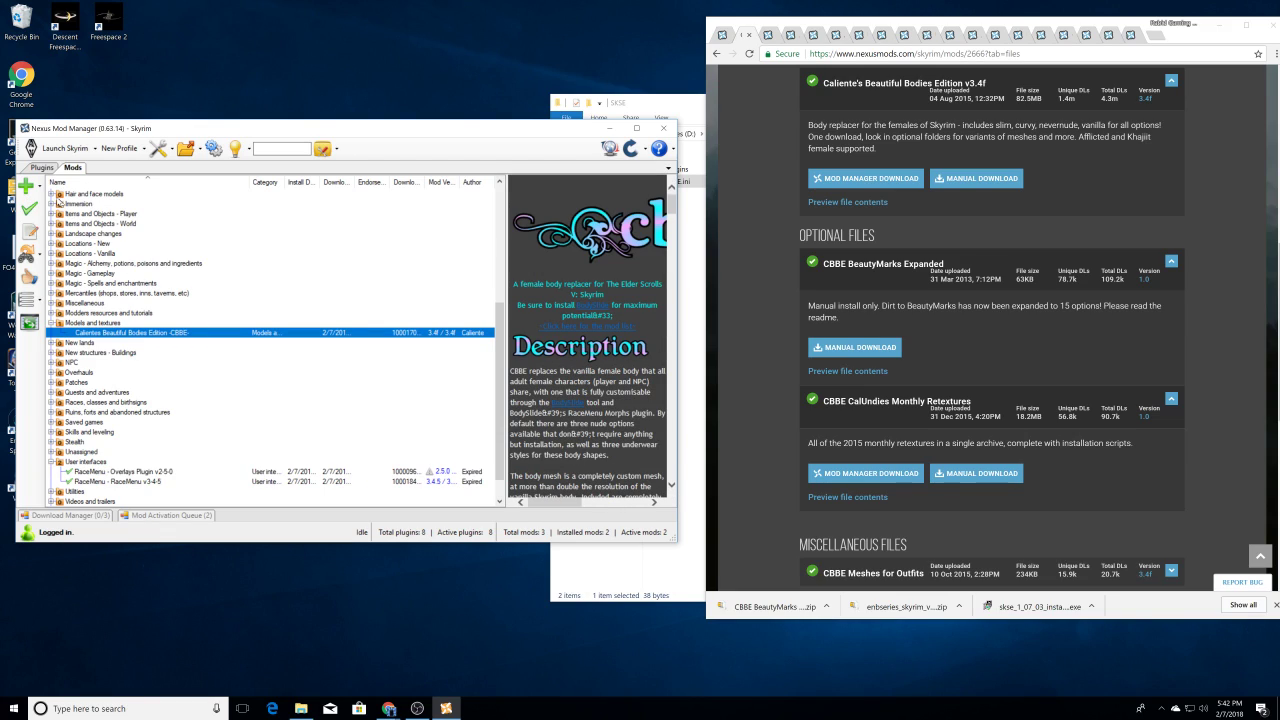
click(29, 208)
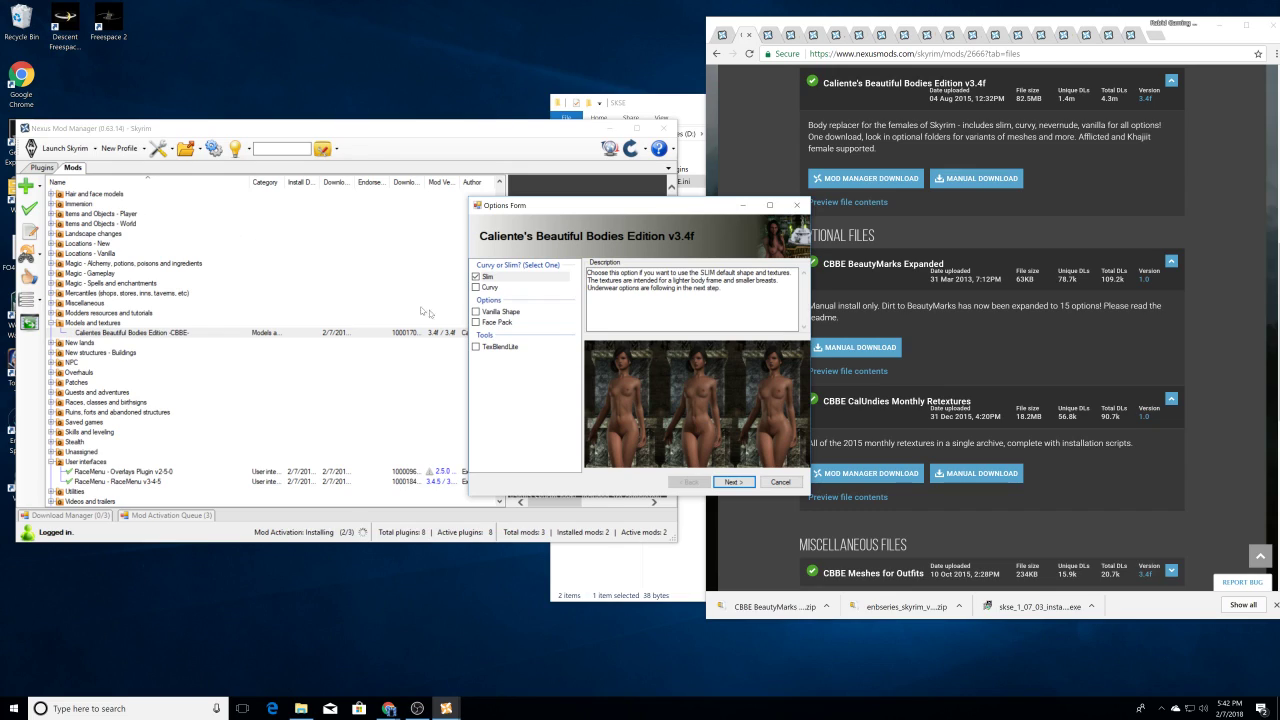
click(489, 288)
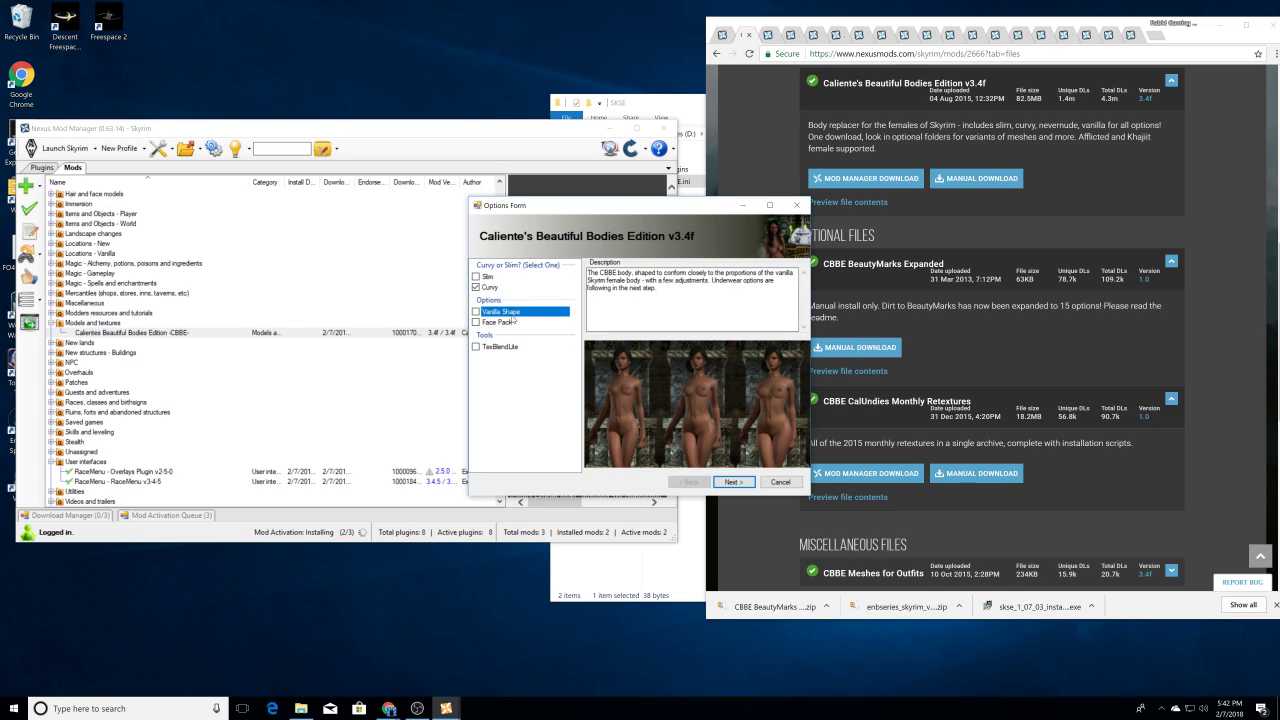
Step: Add the Vanilla Shape, Face Pack and TexBlendLite options in the CBBE installer and continue to the underwear choices
click(512, 321)
click(511, 312)
click(500, 345)
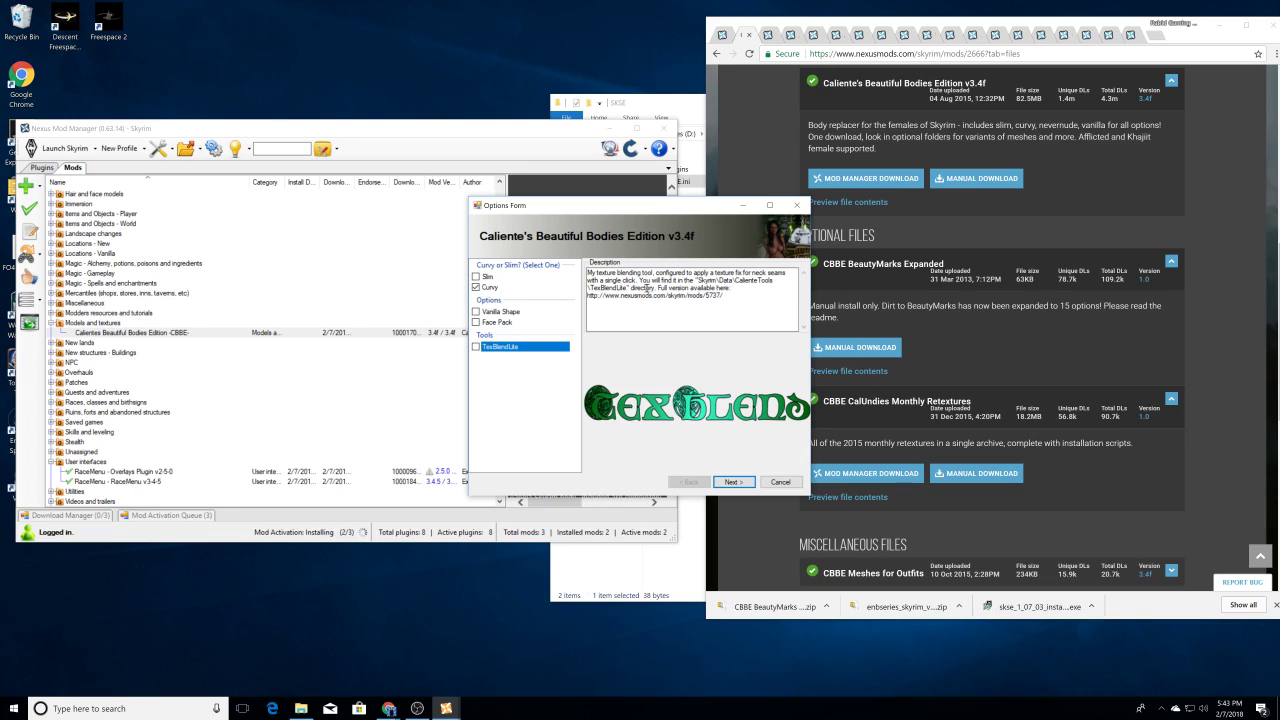
click(476, 347)
click(499, 321)
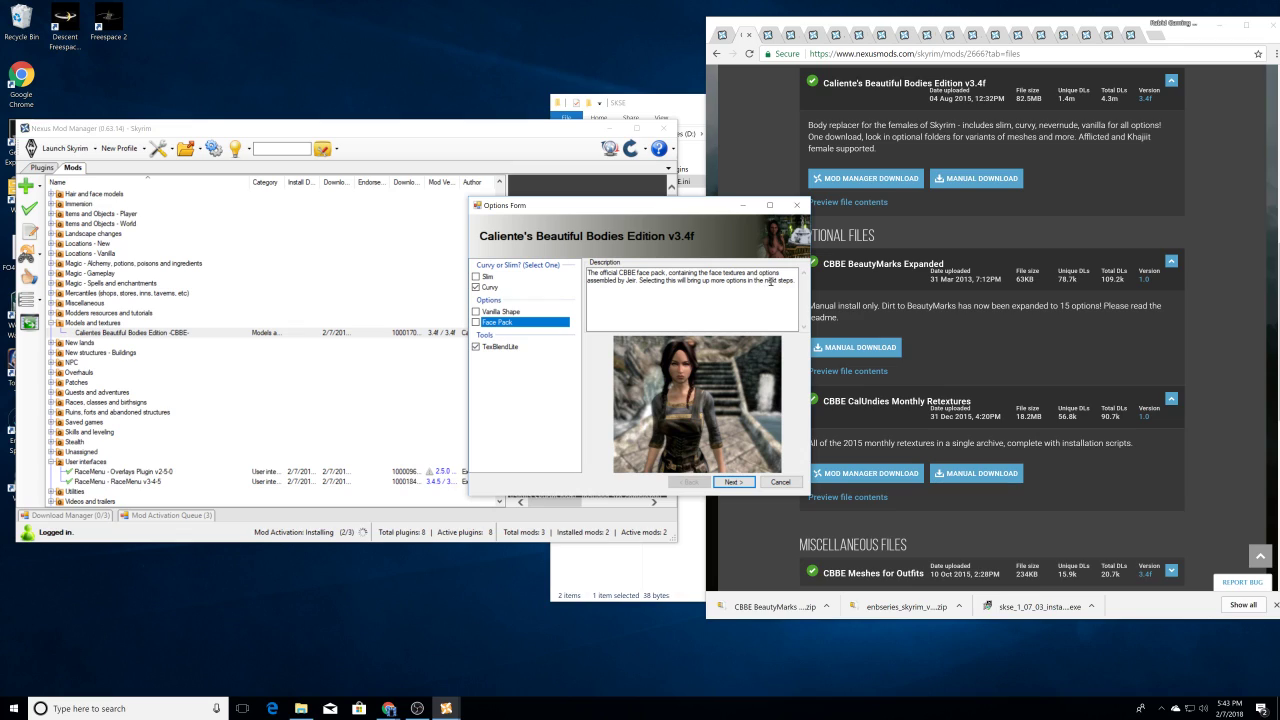
click(492, 288)
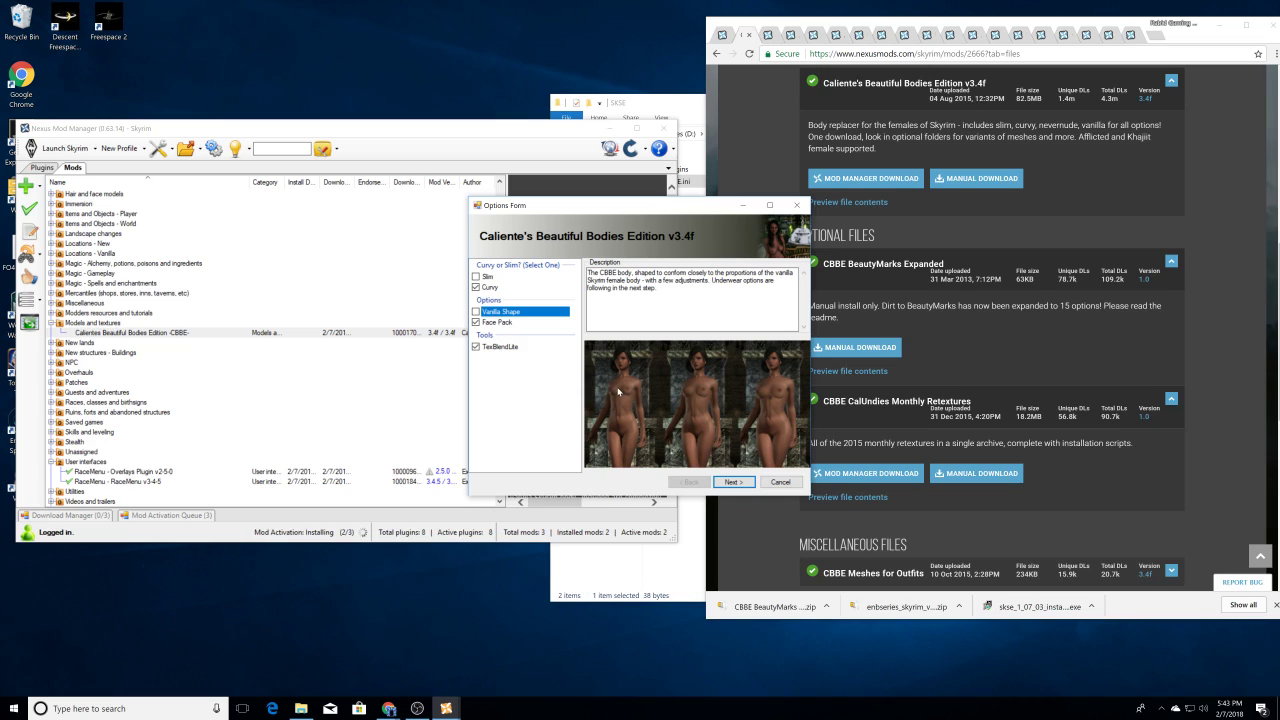
click(476, 312)
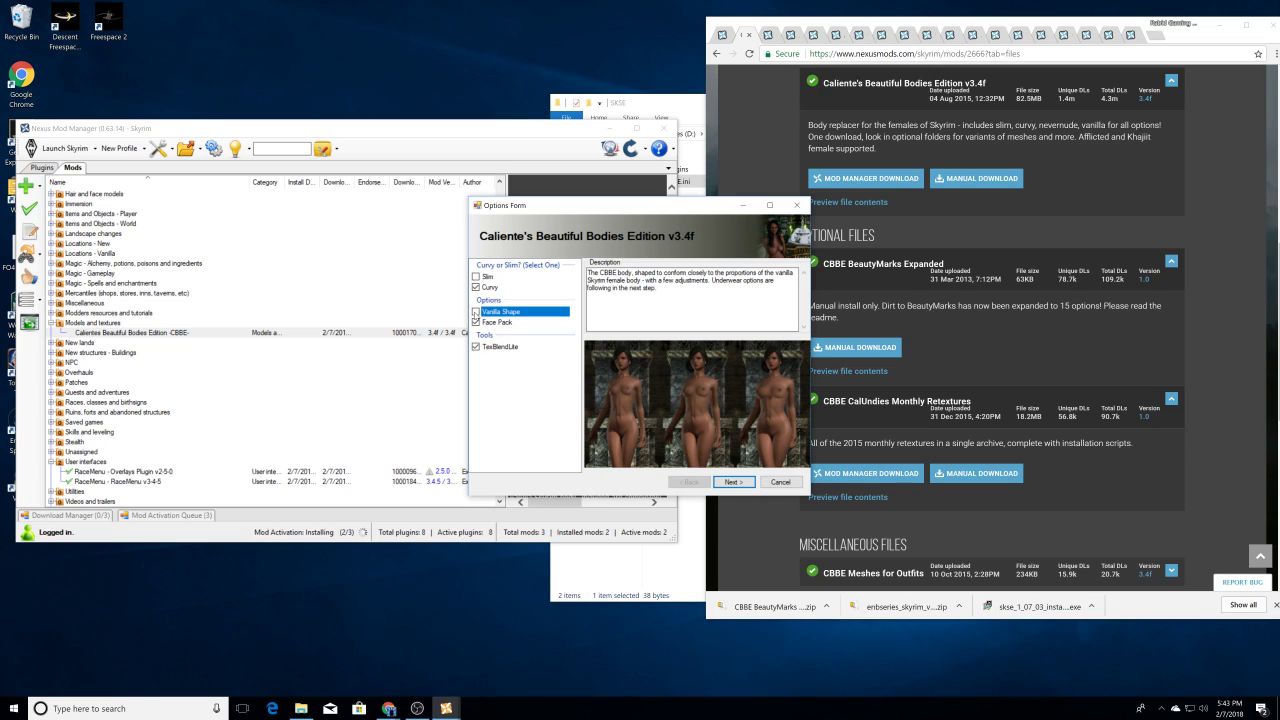
click(733, 482)
Step: Compare the Caliente Underwear, Caliente Underwear 2 and NeverNude styles, move on, and accept Ultra texture quality
click(520, 280)
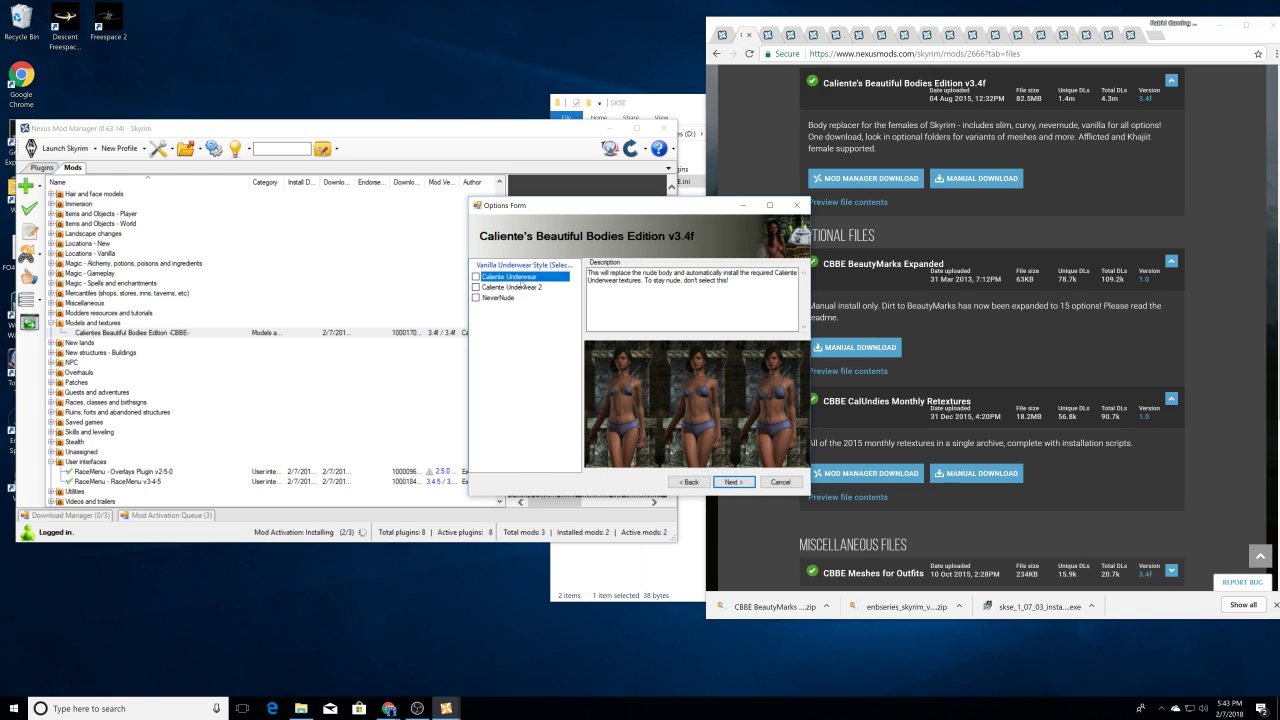
click(521, 288)
click(508, 299)
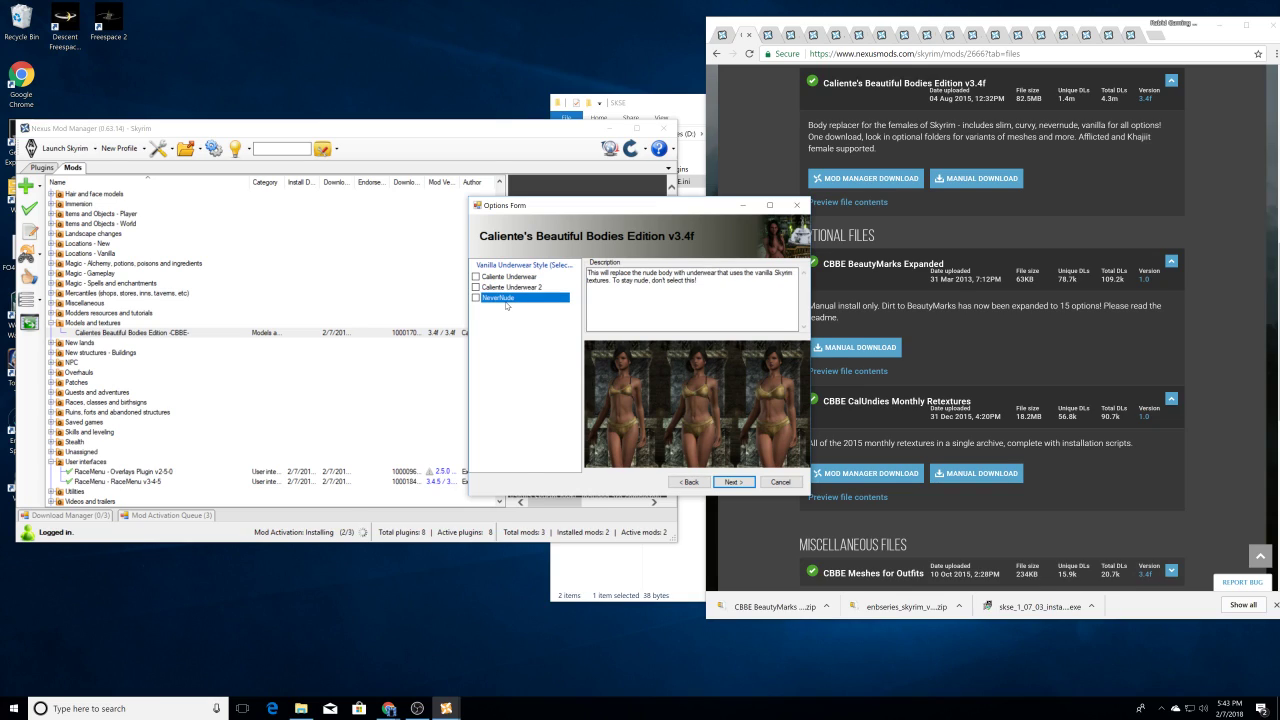
click(520, 288)
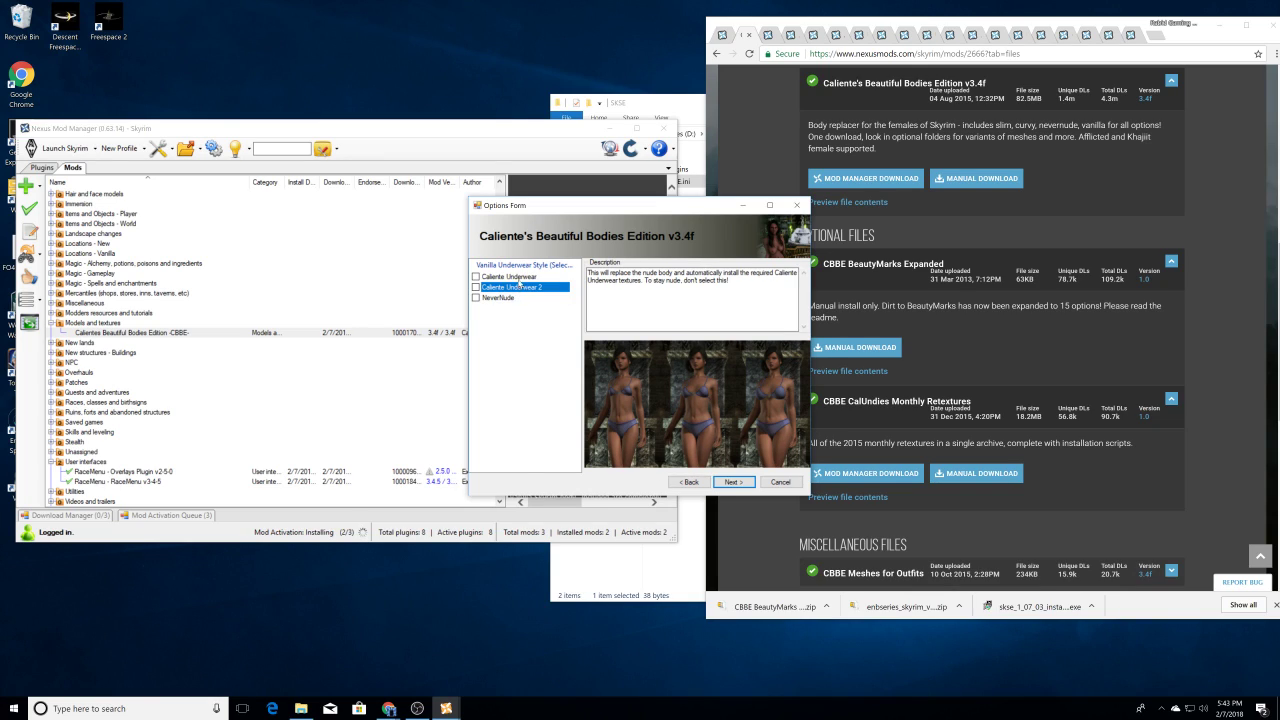
click(518, 278)
click(516, 288)
click(735, 481)
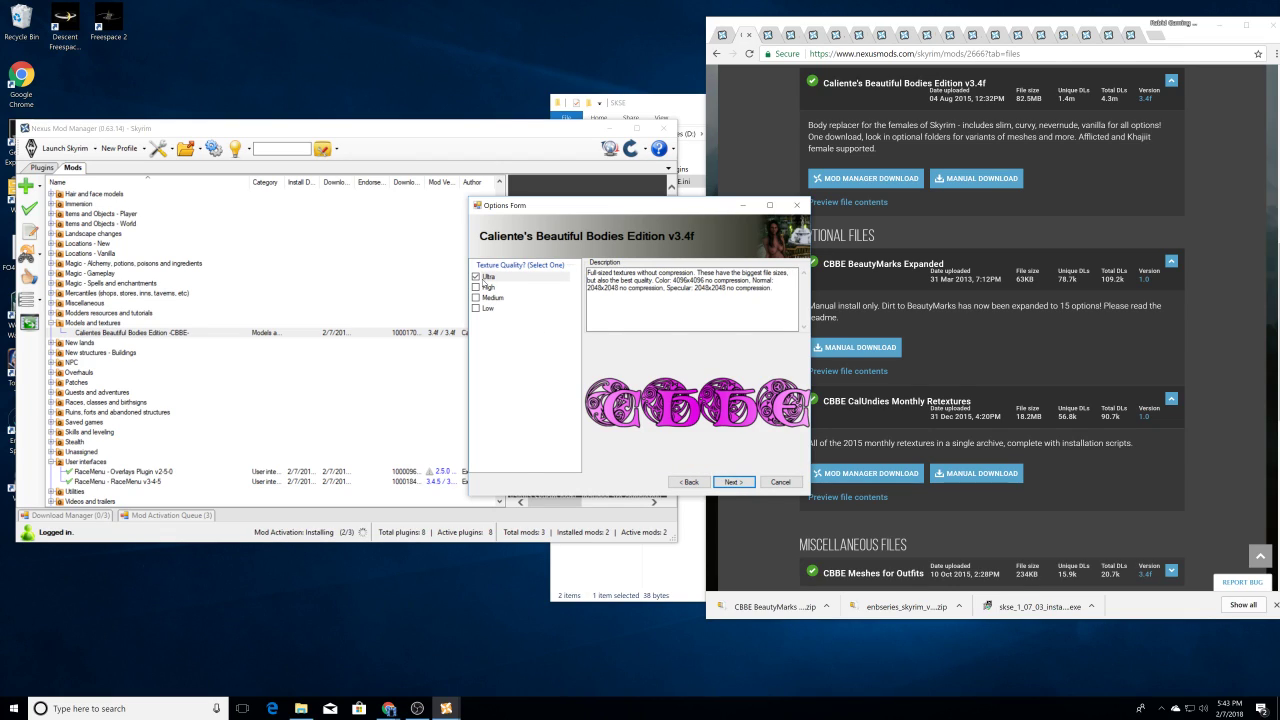
click(735, 481)
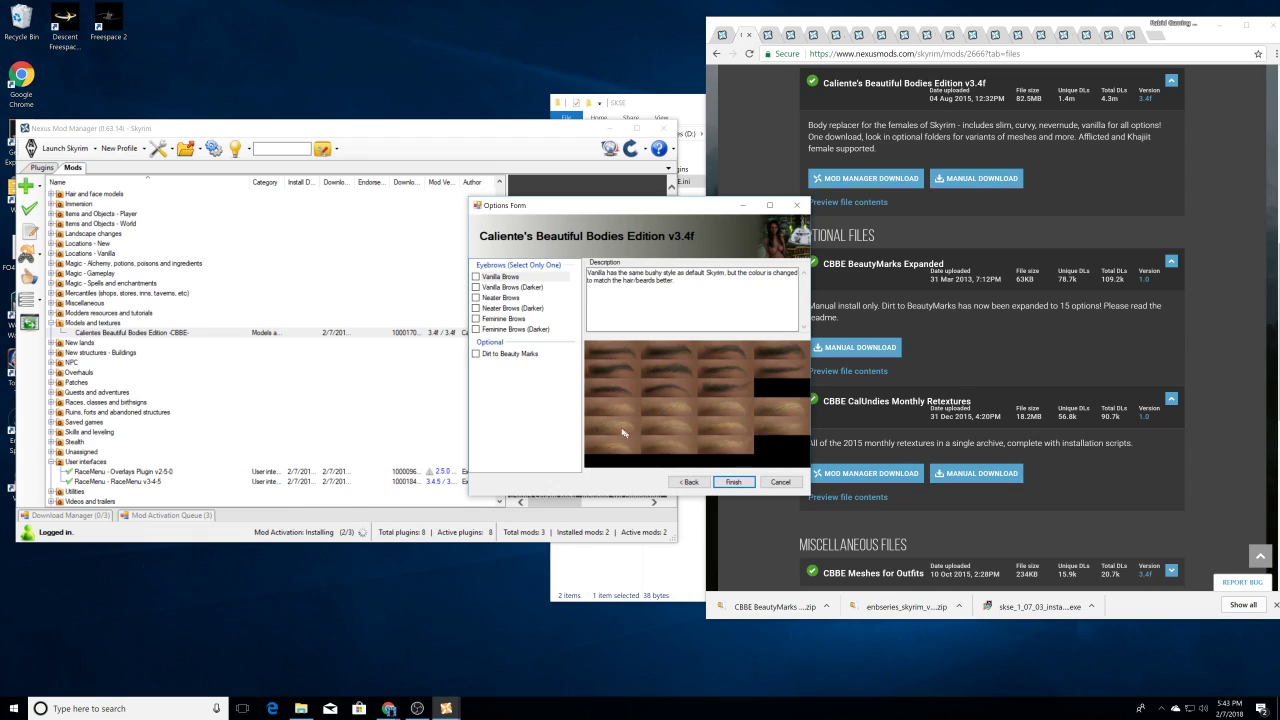
Step: Choose Neater Brows and the optional Dirt to Beauty Marks, and finish the CBBE installer
click(477, 297)
click(476, 354)
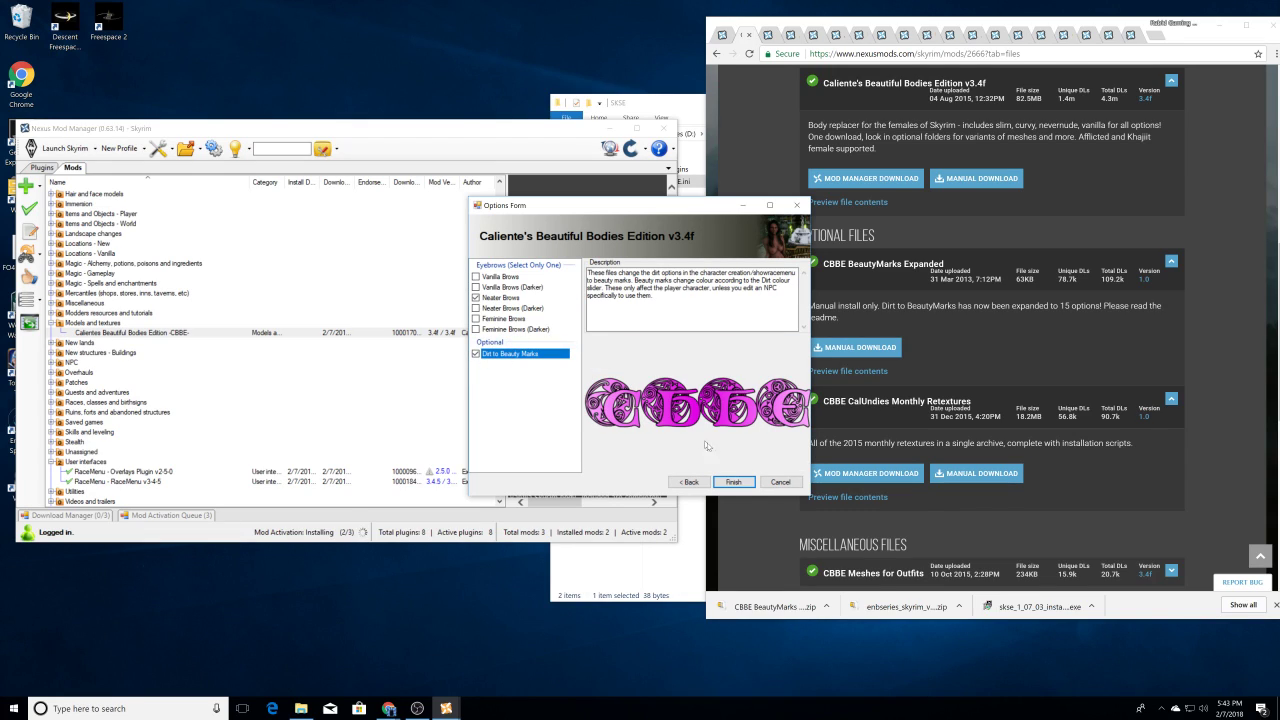
click(734, 481)
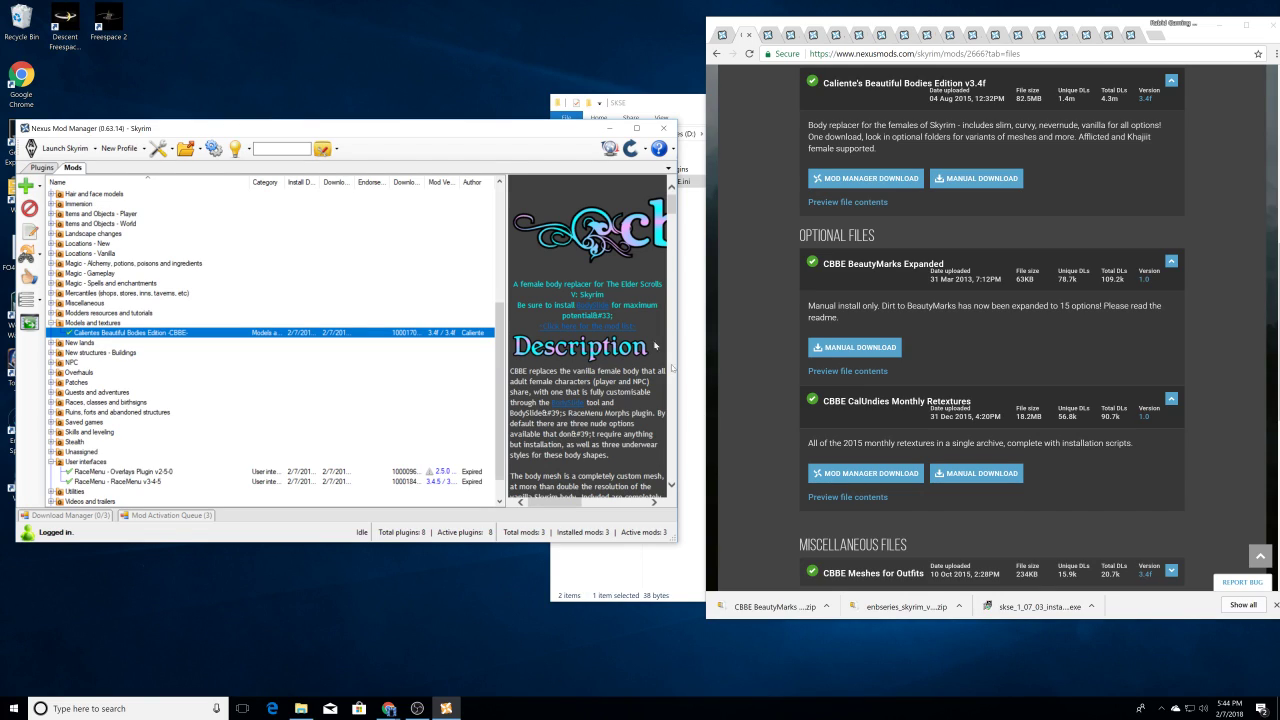
Step: Minimize Nexus Mod Manager and create a desktop folder named cbbe beauty marks
click(609, 128)
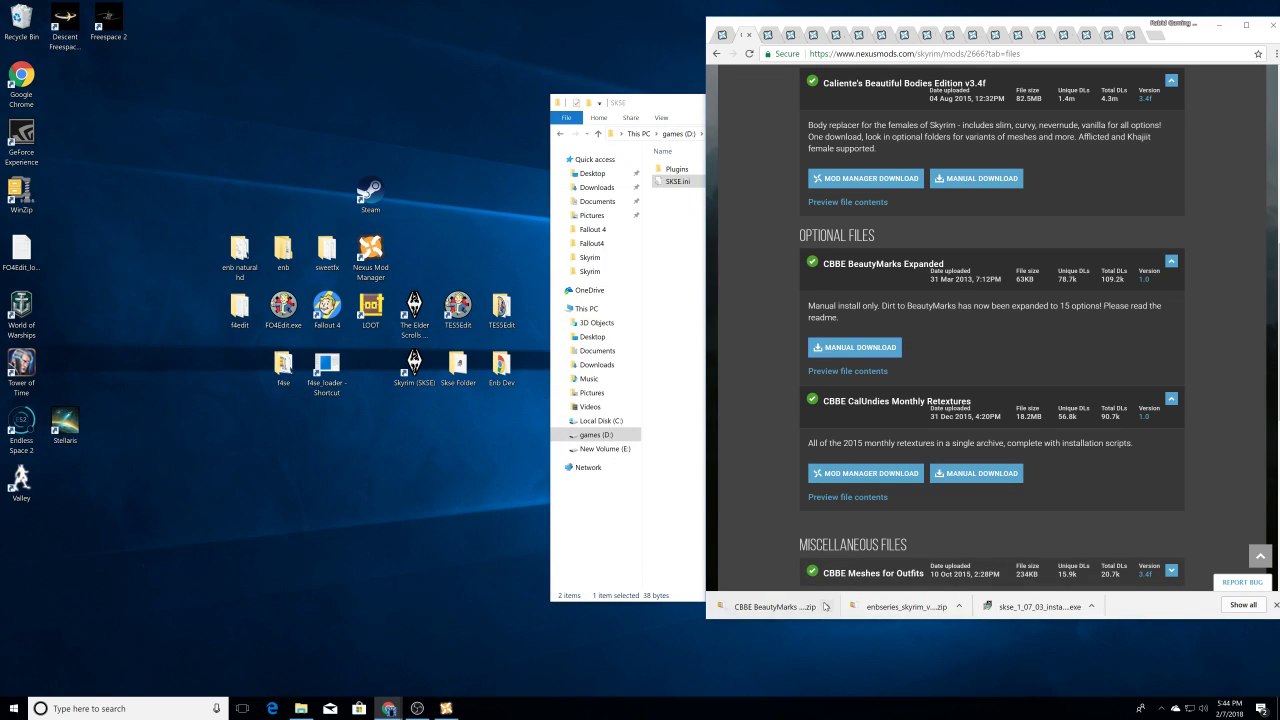
right_click(450, 519)
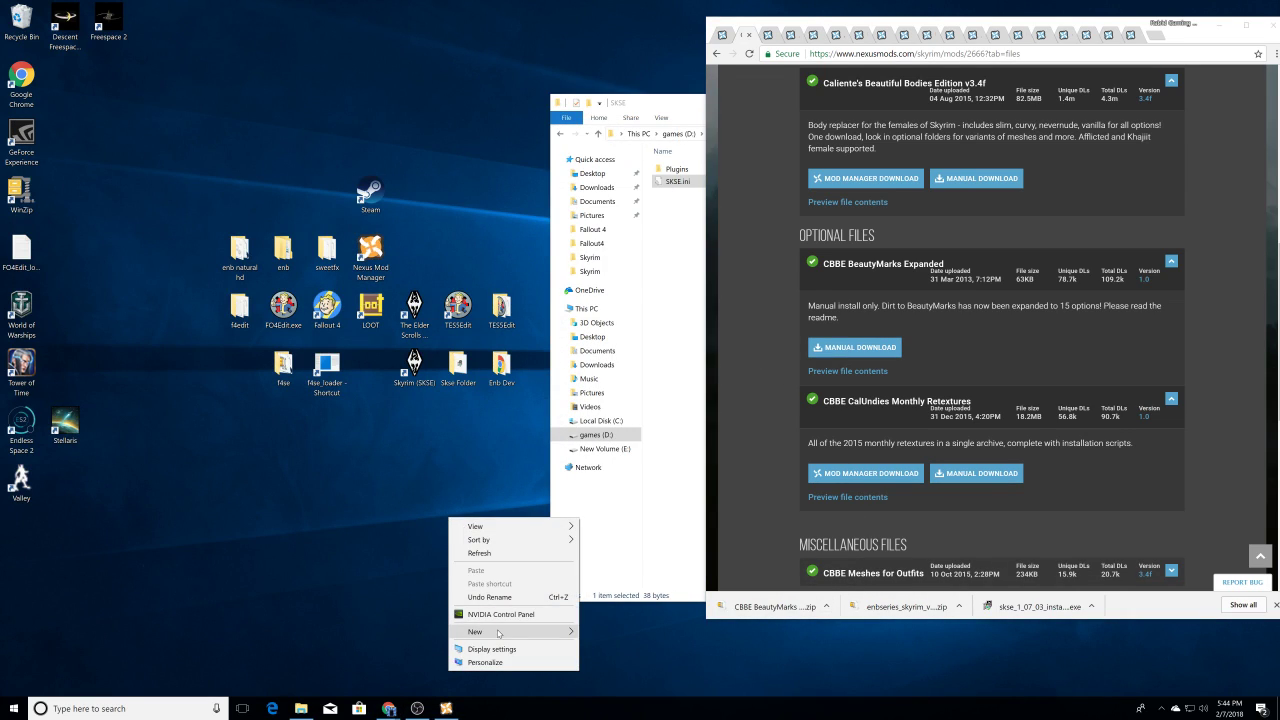
mouse_move(480, 631)
click(597, 535)
text(cbbe)
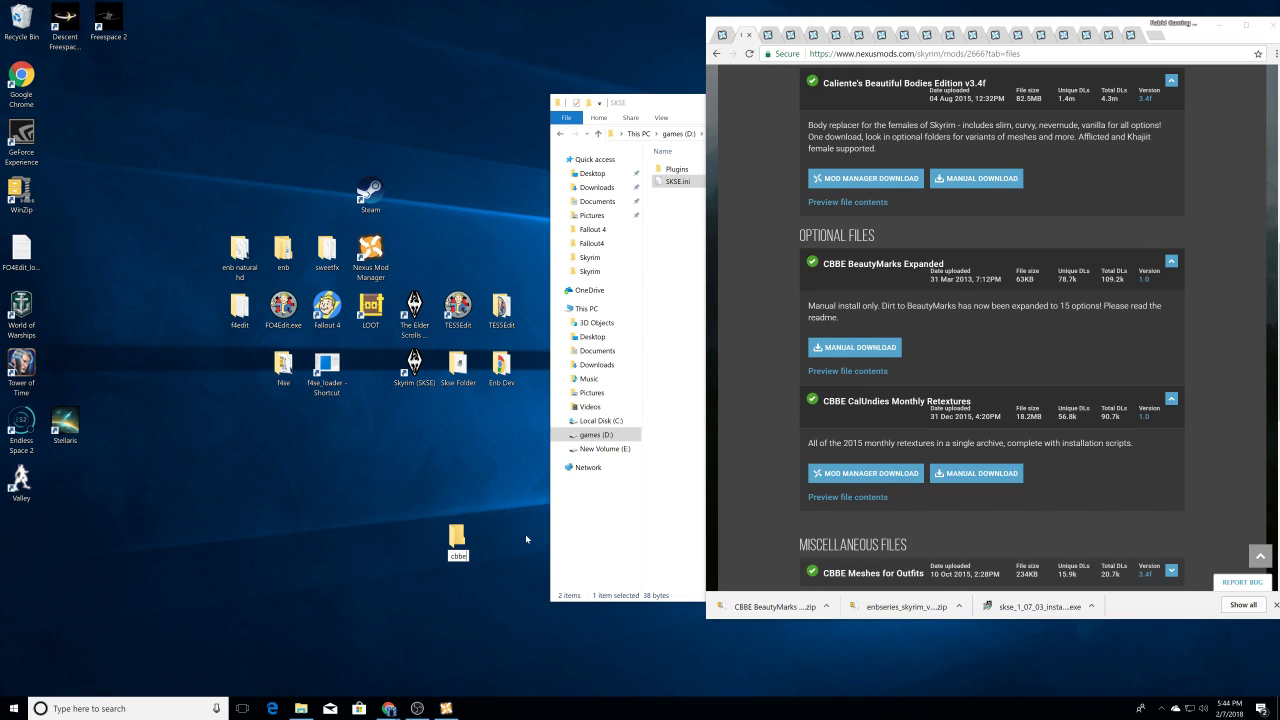
text( beauty marks)
key(Return)
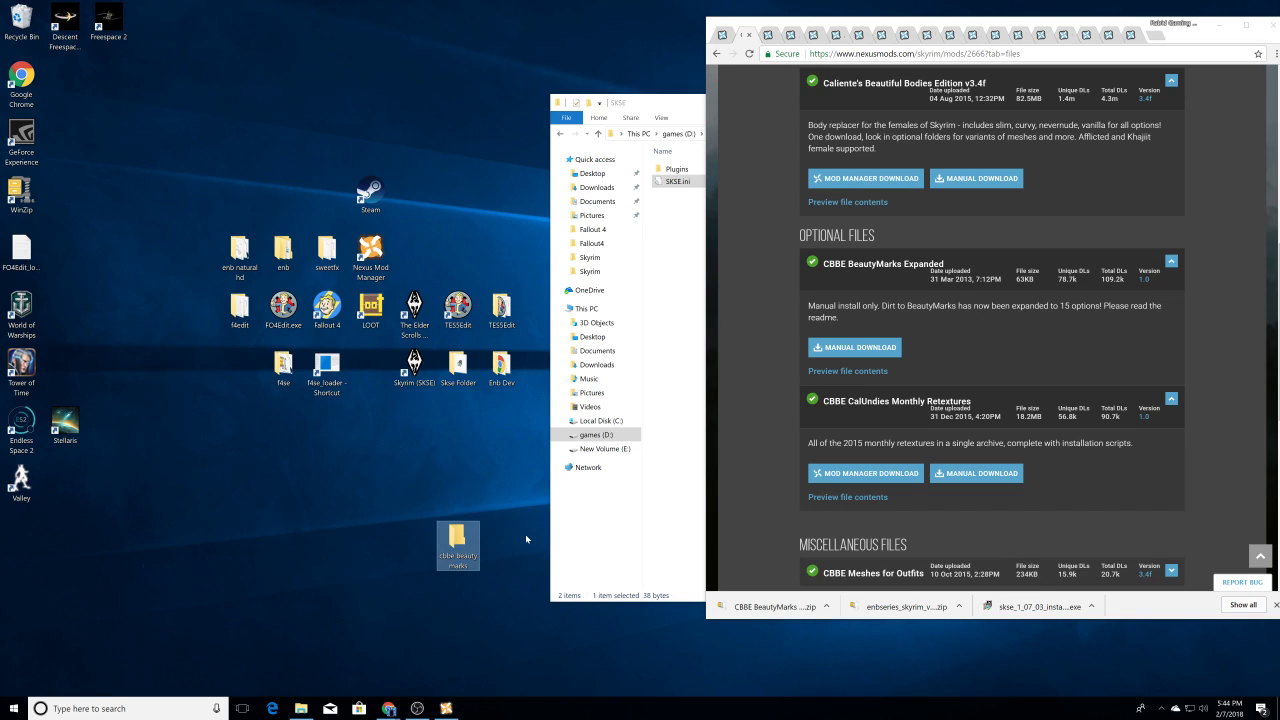
Step: Put the downloaded CBBE BeautyMarks Expanded archive in the cbbe beauty marks folder and extract it there with WinZip
drag(775, 606, 458, 538)
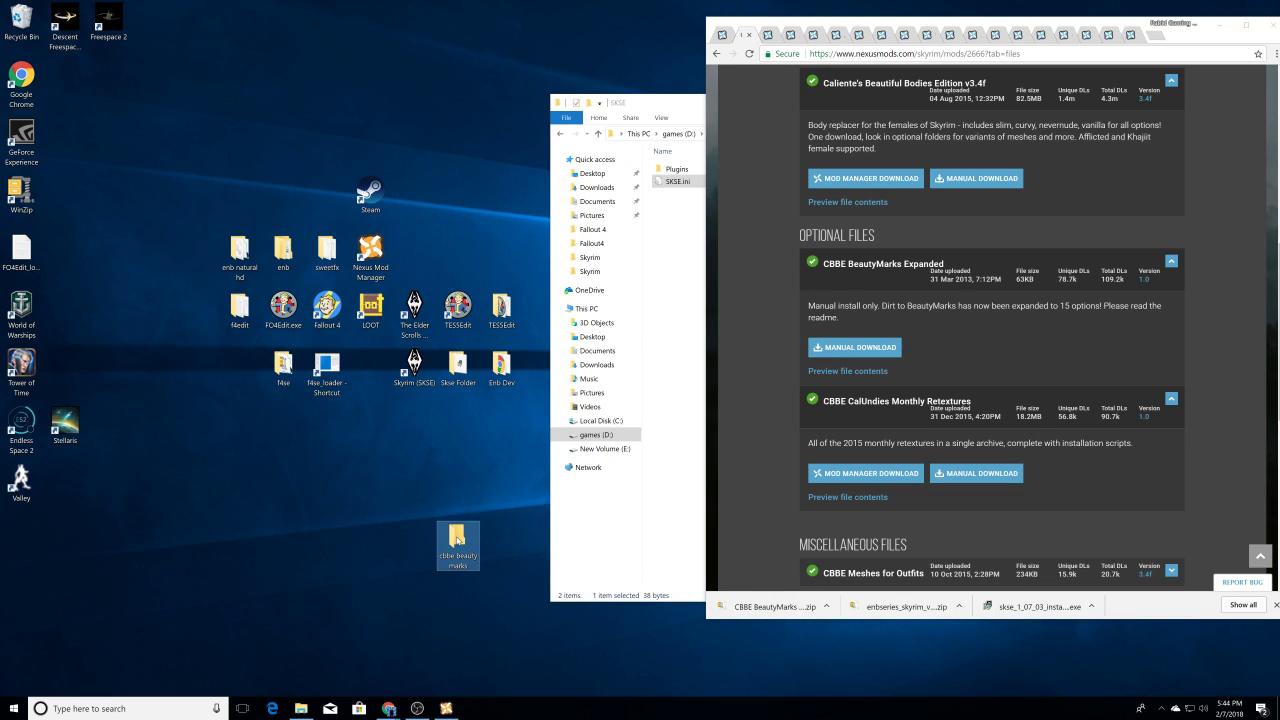
double_click(457, 538)
click(708, 185)
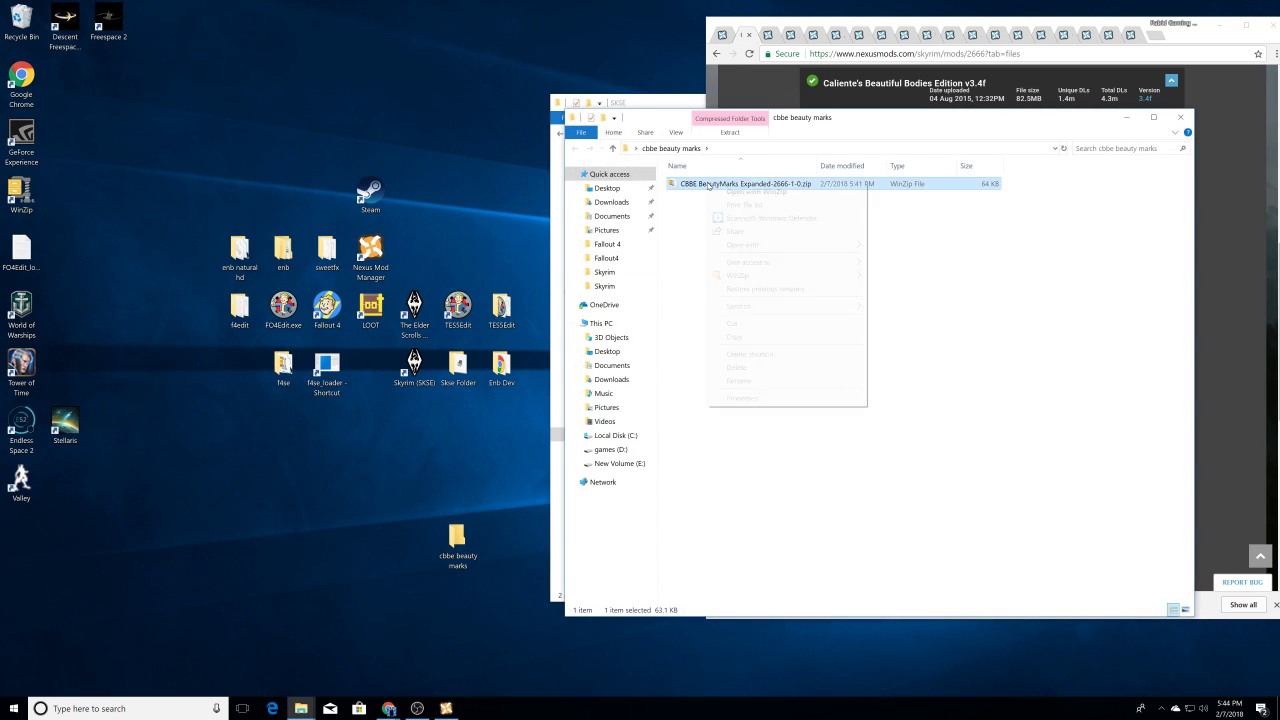
right_click(708, 185)
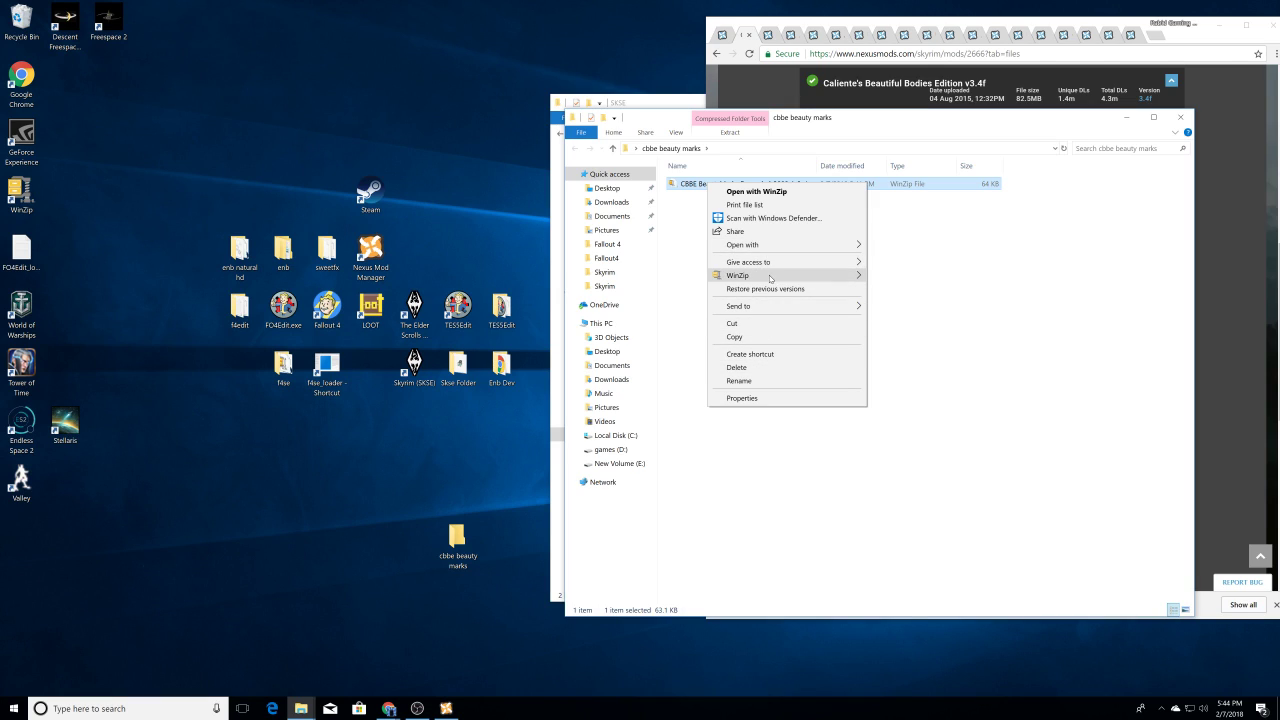
mouse_move(770, 278)
click(887, 292)
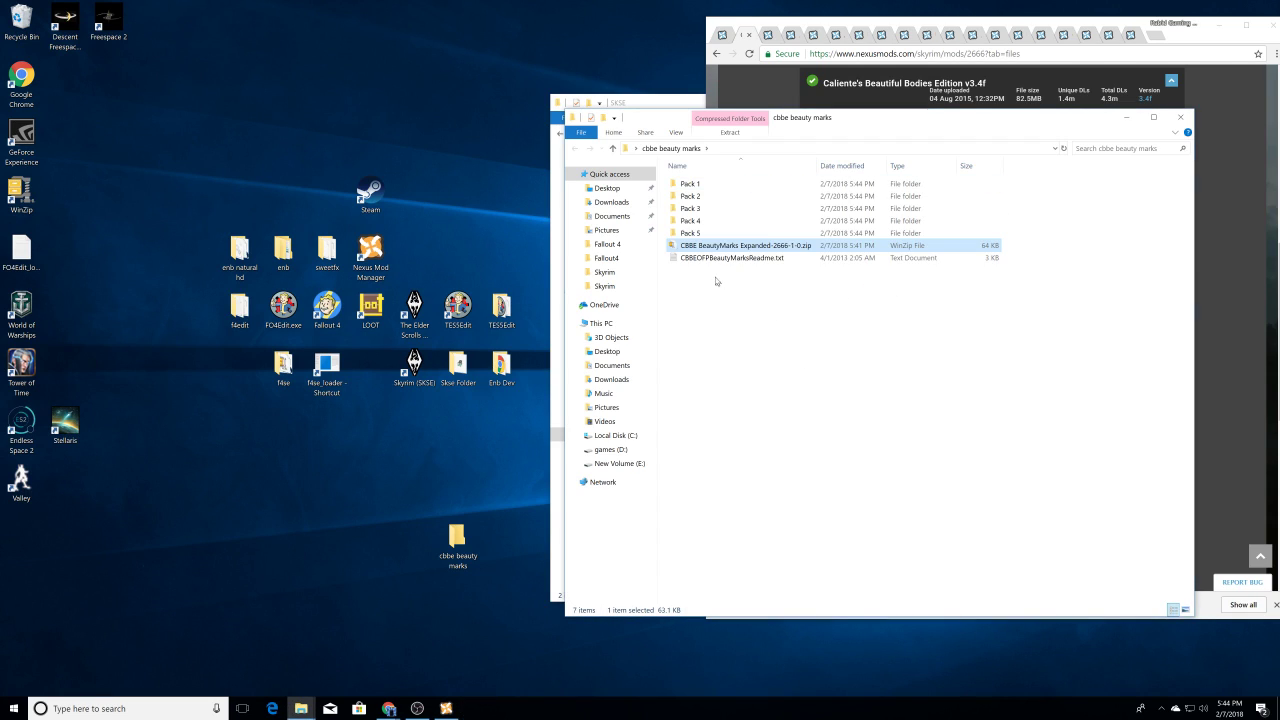
Step: Read CBBEOFPBeautyMarksReadme.txt for the installation instructions and the contents of each pack, and close it
double_click(707, 258)
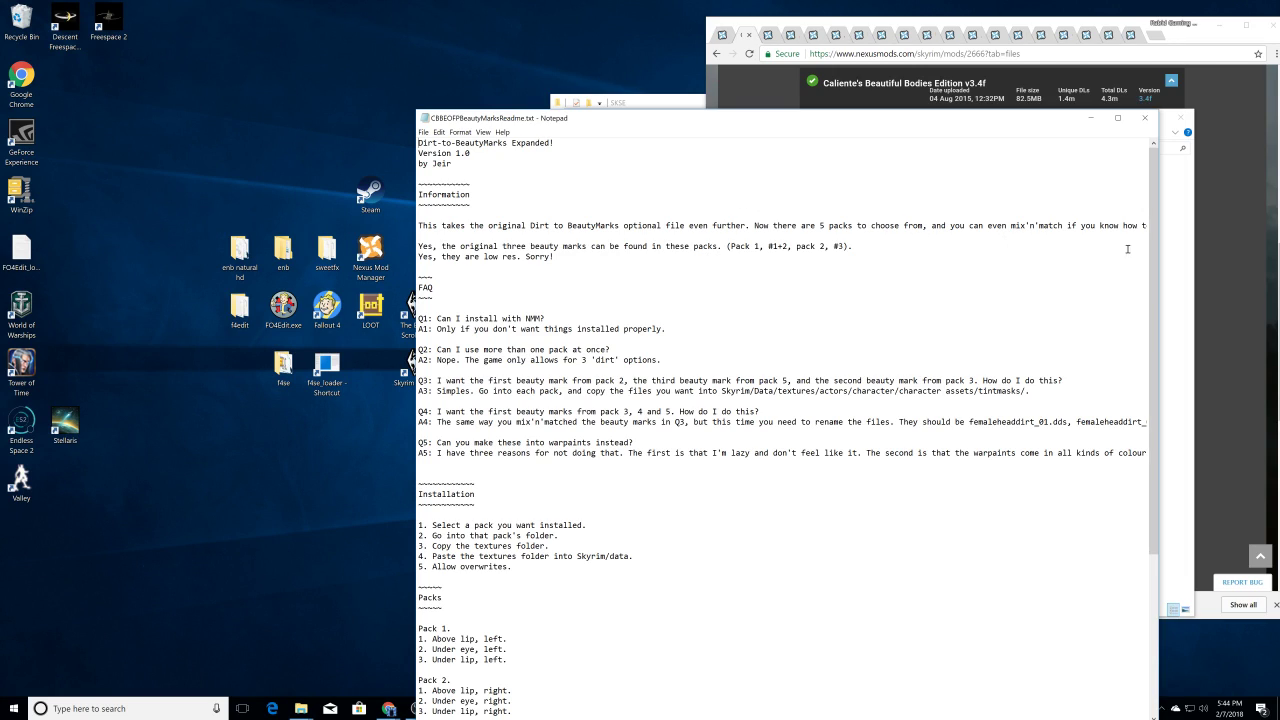
drag(1159, 260, 1242, 260)
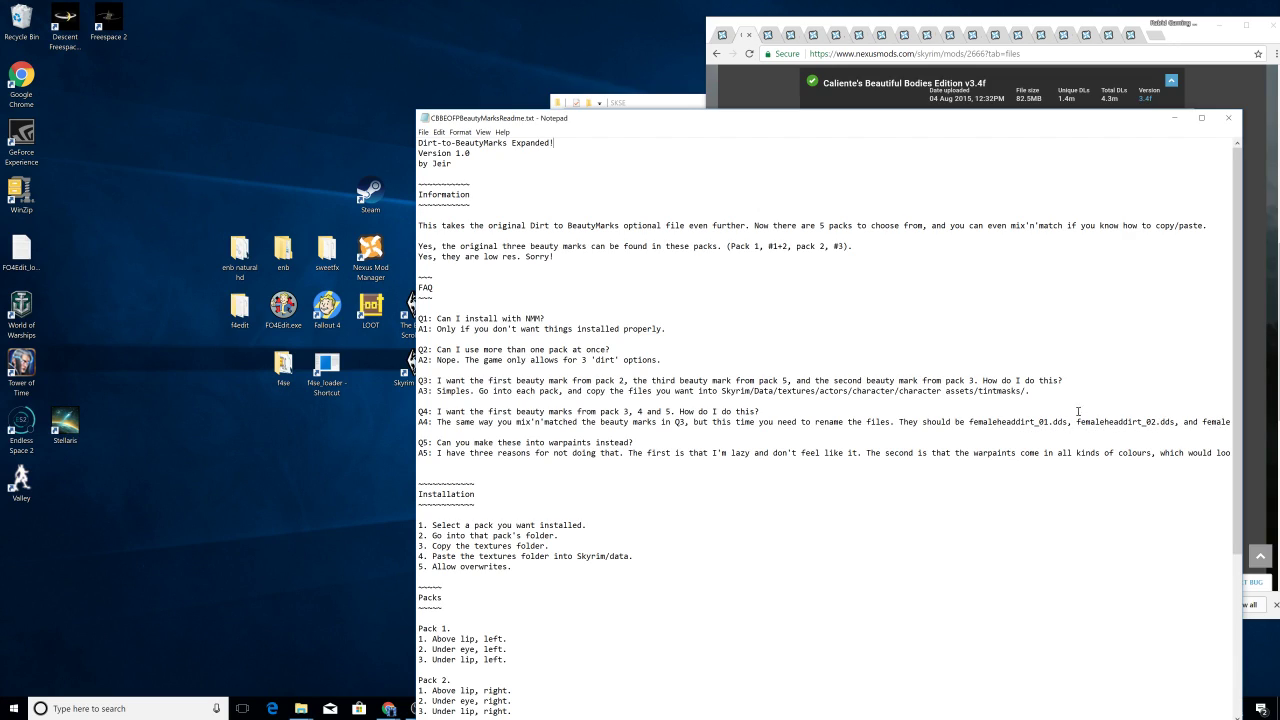
scroll(632, 411, down, 1)
scroll(636, 412, down, 1)
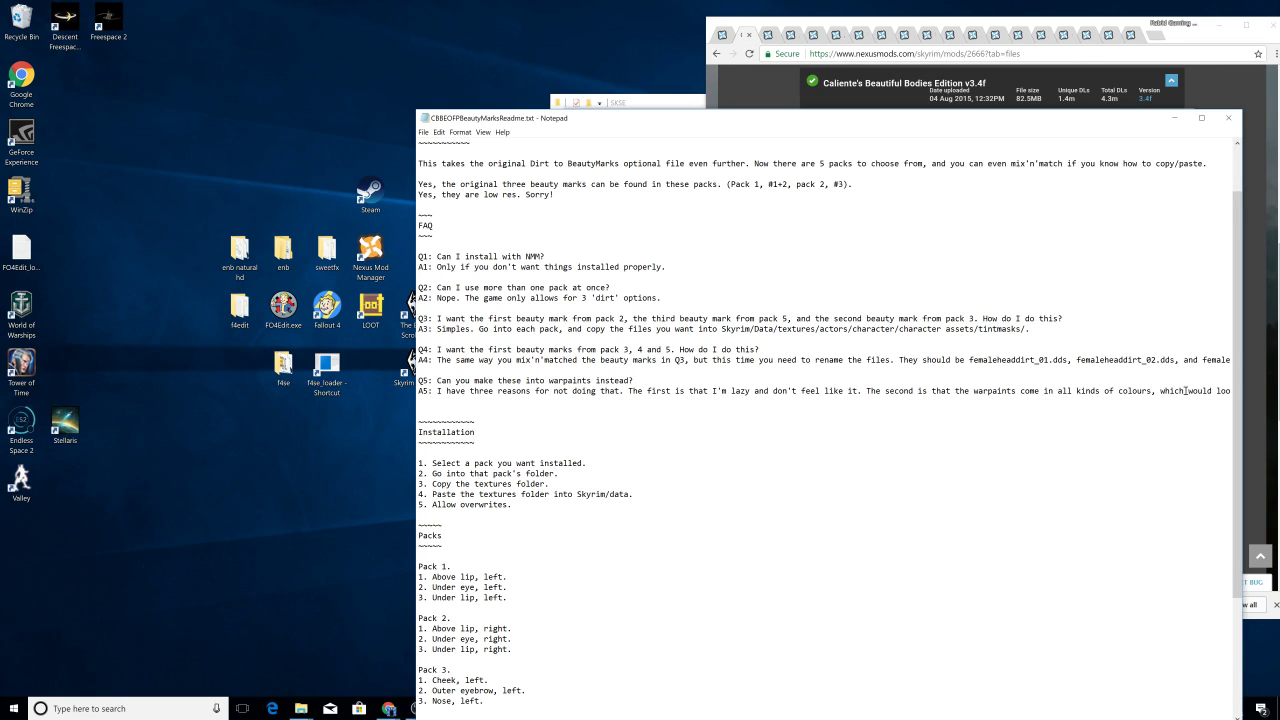
scroll(780, 423, down, 5)
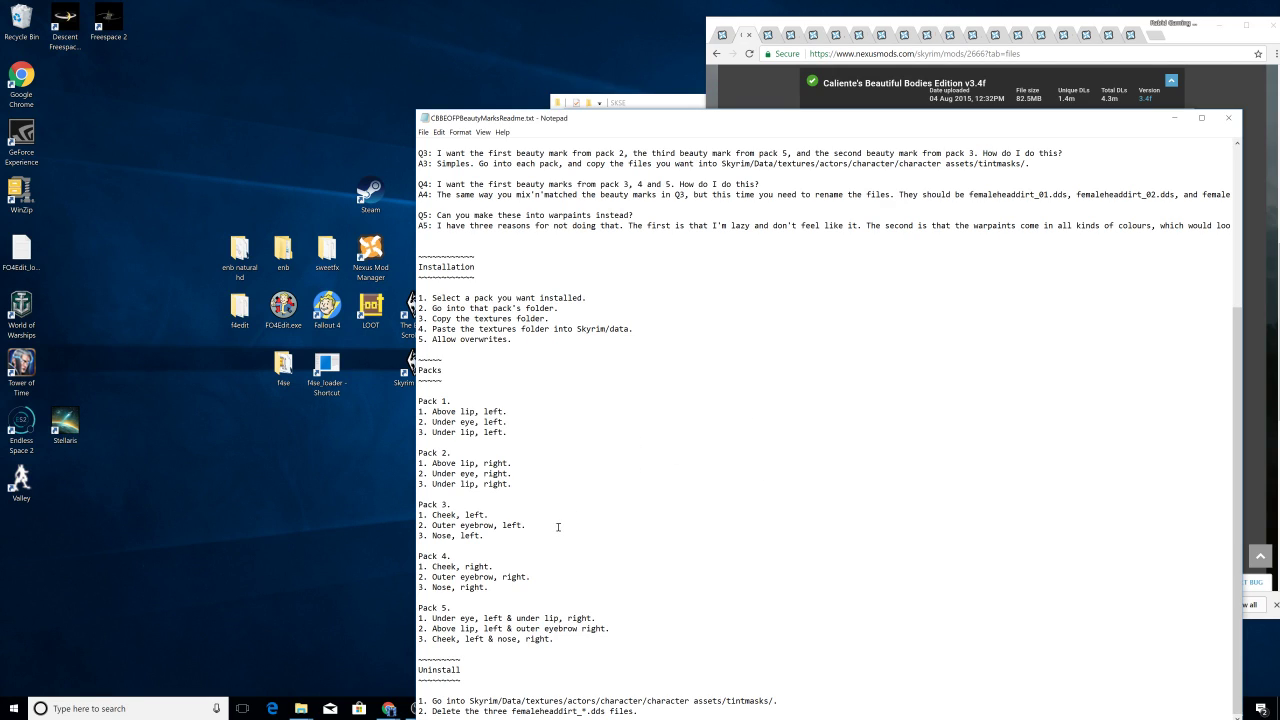
scroll(560, 530, up, 7)
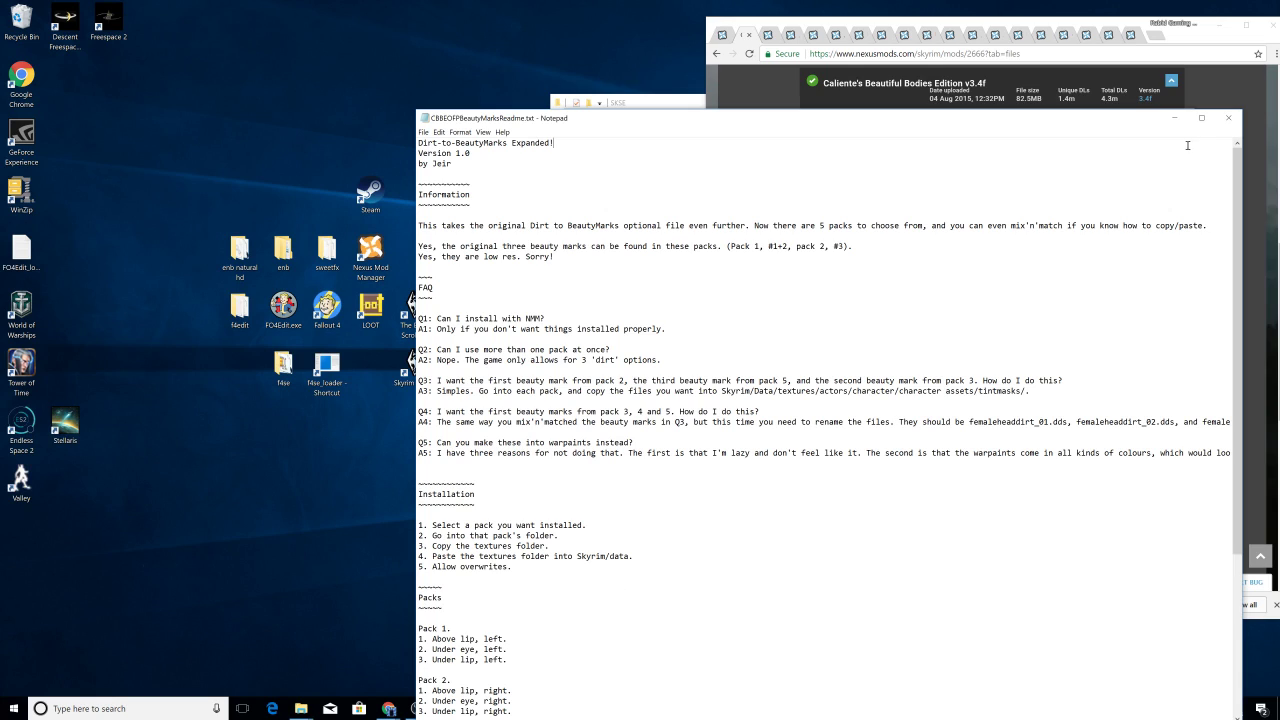
click(1228, 117)
Step: Delete the cbbe beauty marks folder from the desktop and close its Explorer window
drag(445, 543, 20, 20)
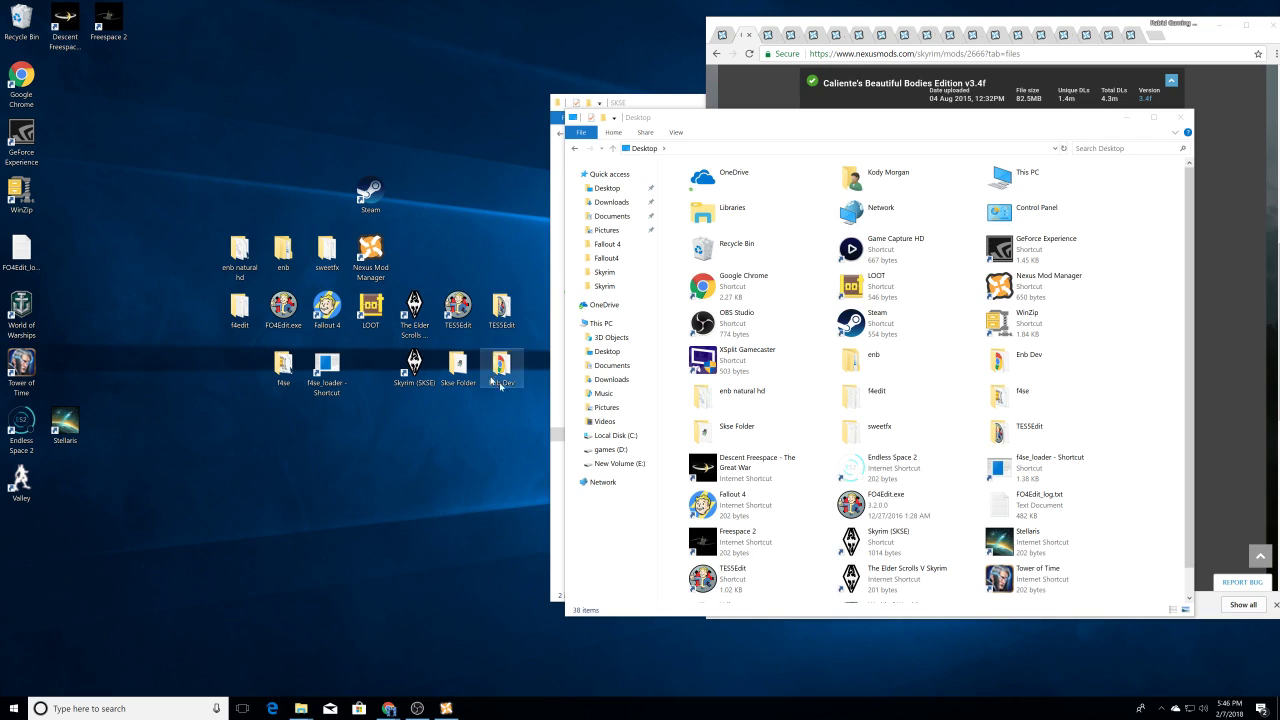
click(1176, 117)
scroll(780, 553, down, 1)
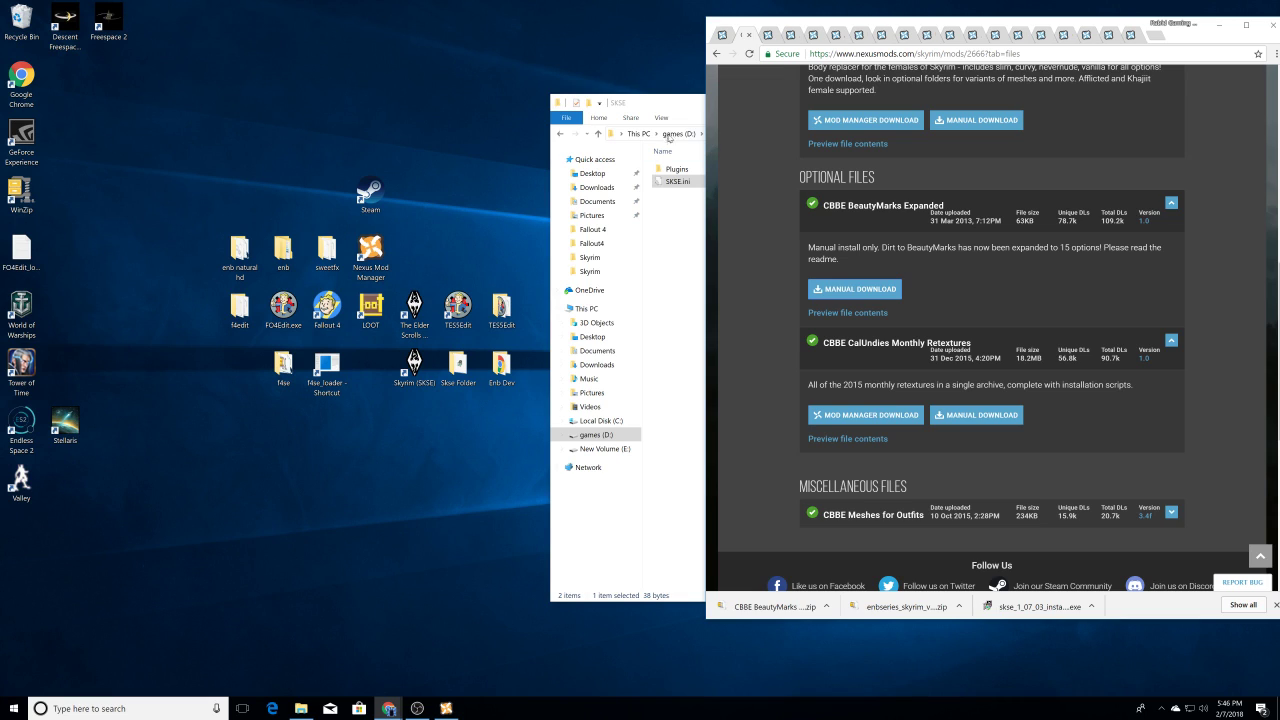
Step: Bring up Nexus Mod Manager, check its supported tools for a BodySlide entry, and move the window clear of the browser
click(452, 706)
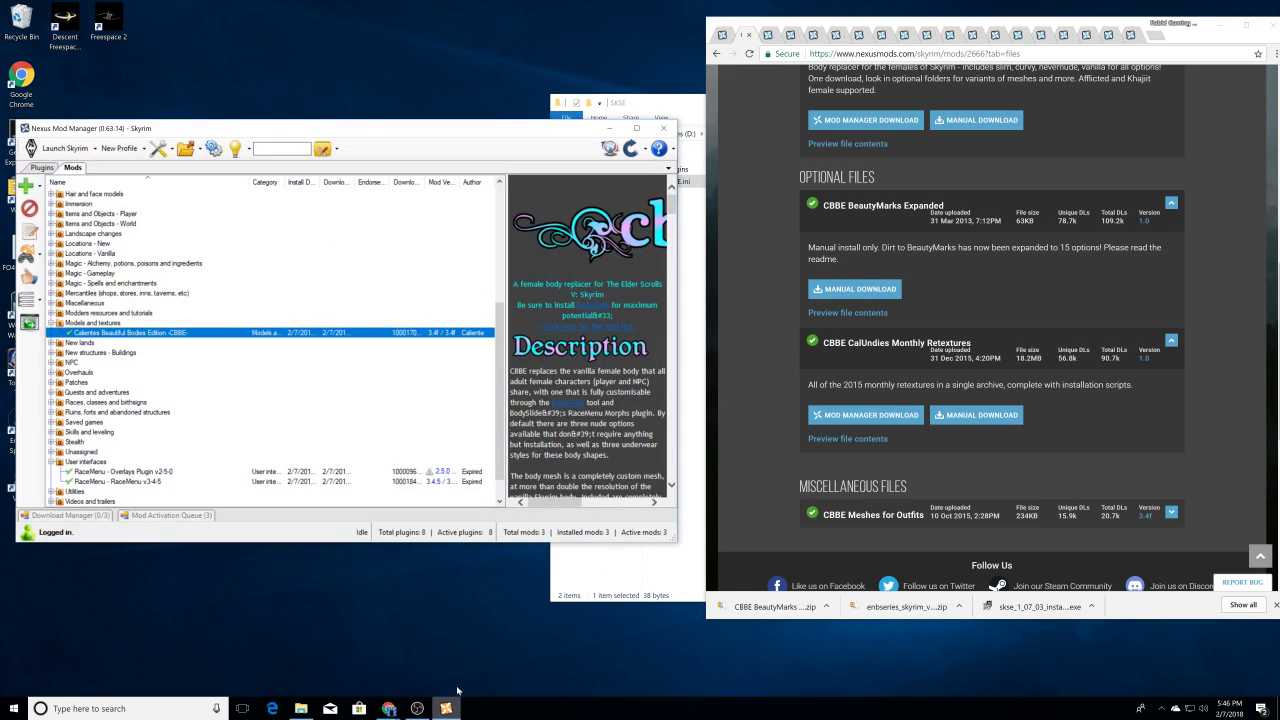
drag(398, 128, 734, 74)
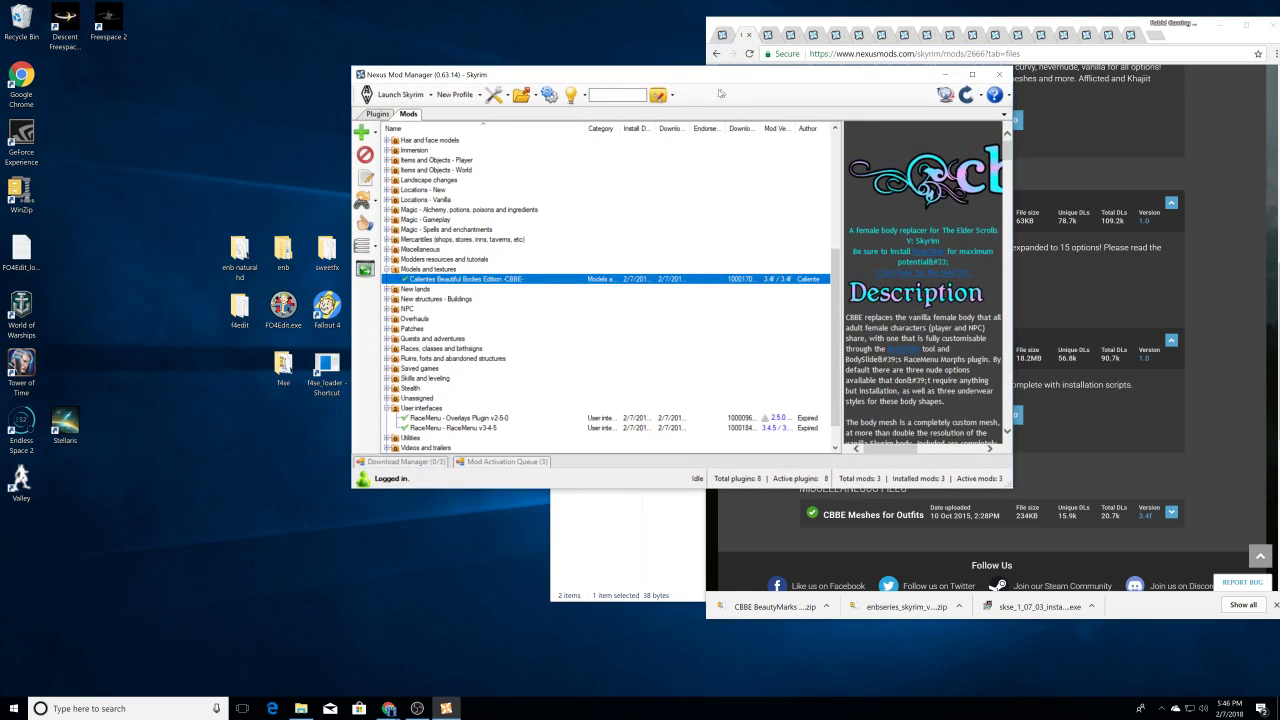
click(673, 95)
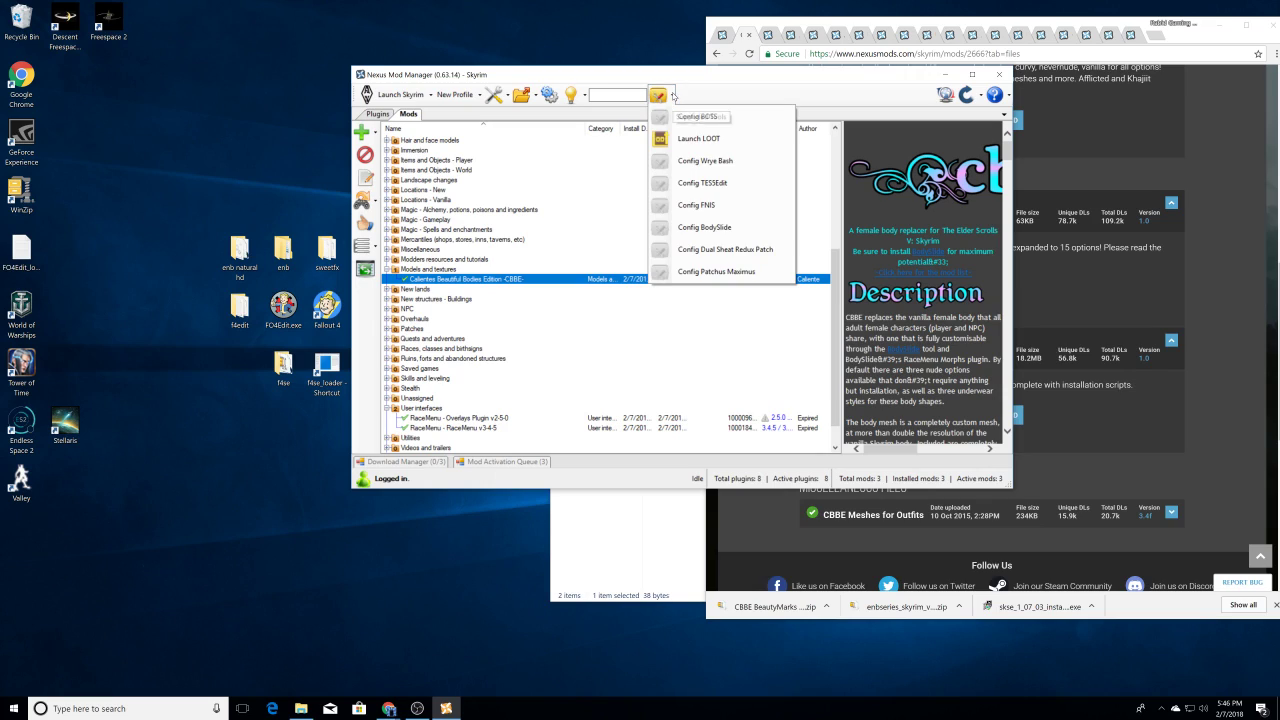
click(739, 84)
drag(739, 84, 361, 128)
Step: Maximize the browser, search Nexus Mods for bodyslide, and open the BodySlide and Outfit Studio mod page at its description
click(734, 176)
scroll(814, 201, up, 10)
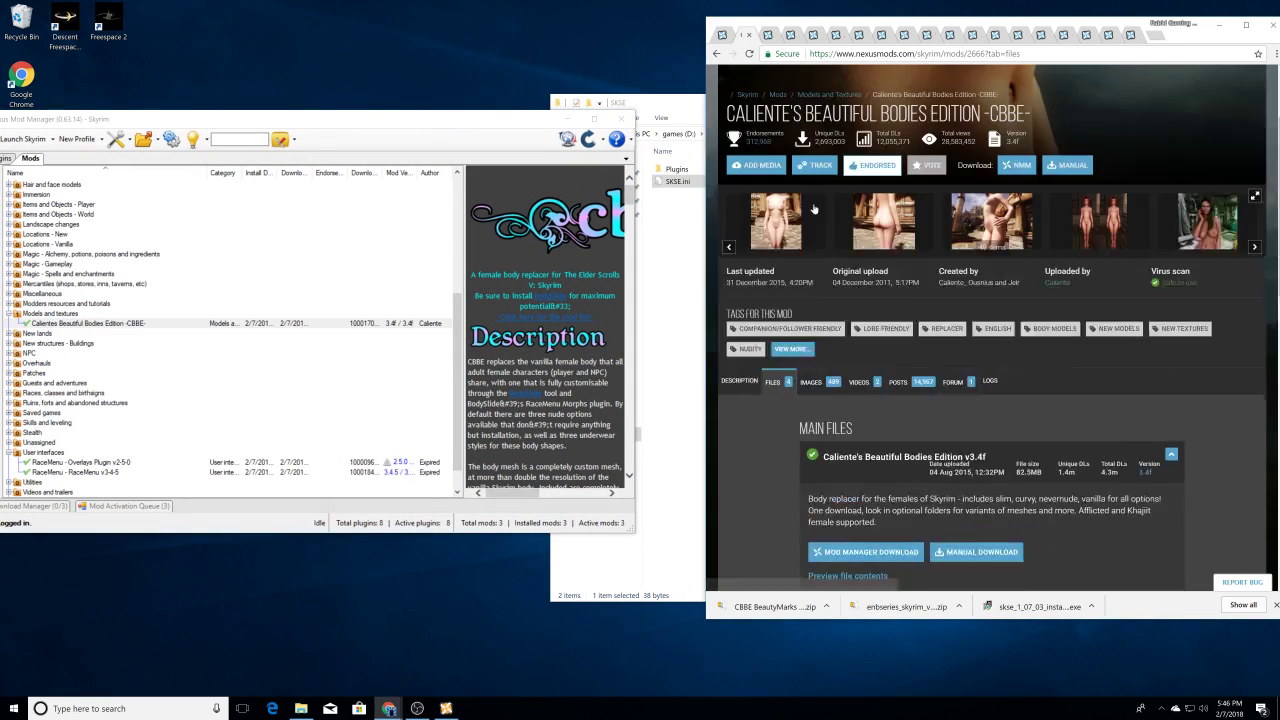
mouse_move(869, 133)
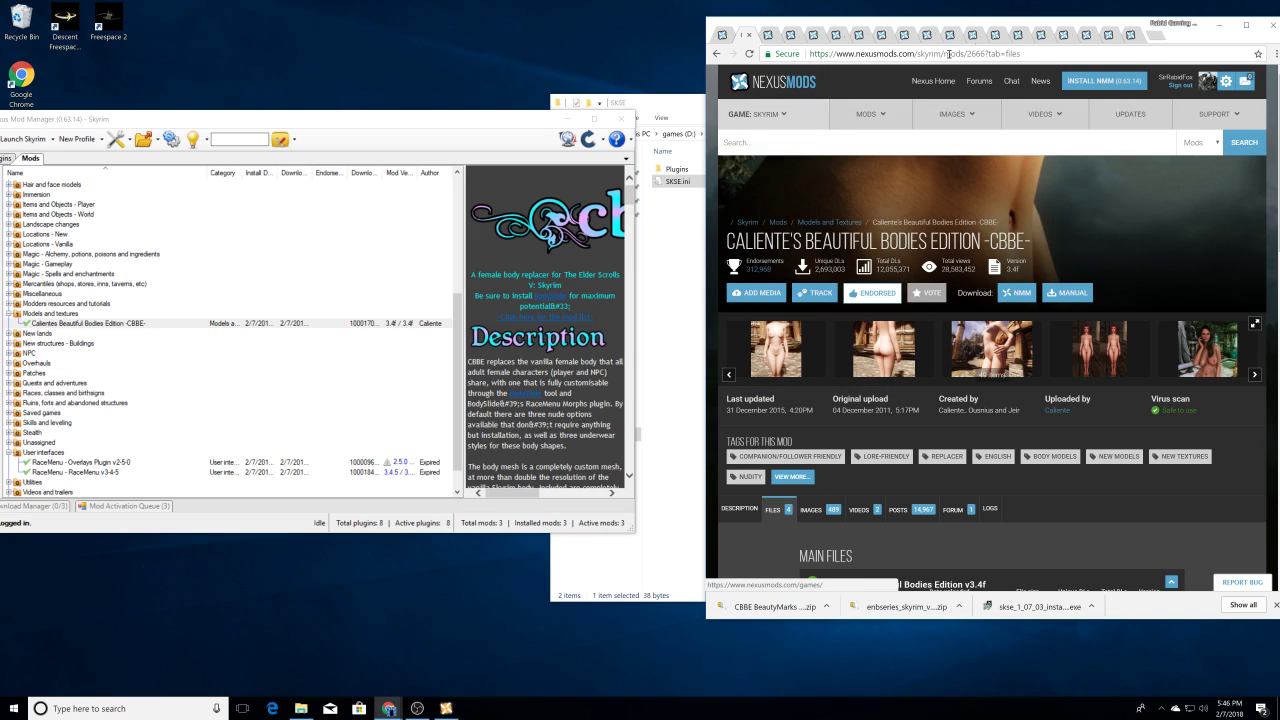
click(1245, 27)
click(698, 85)
text(bodyslide)
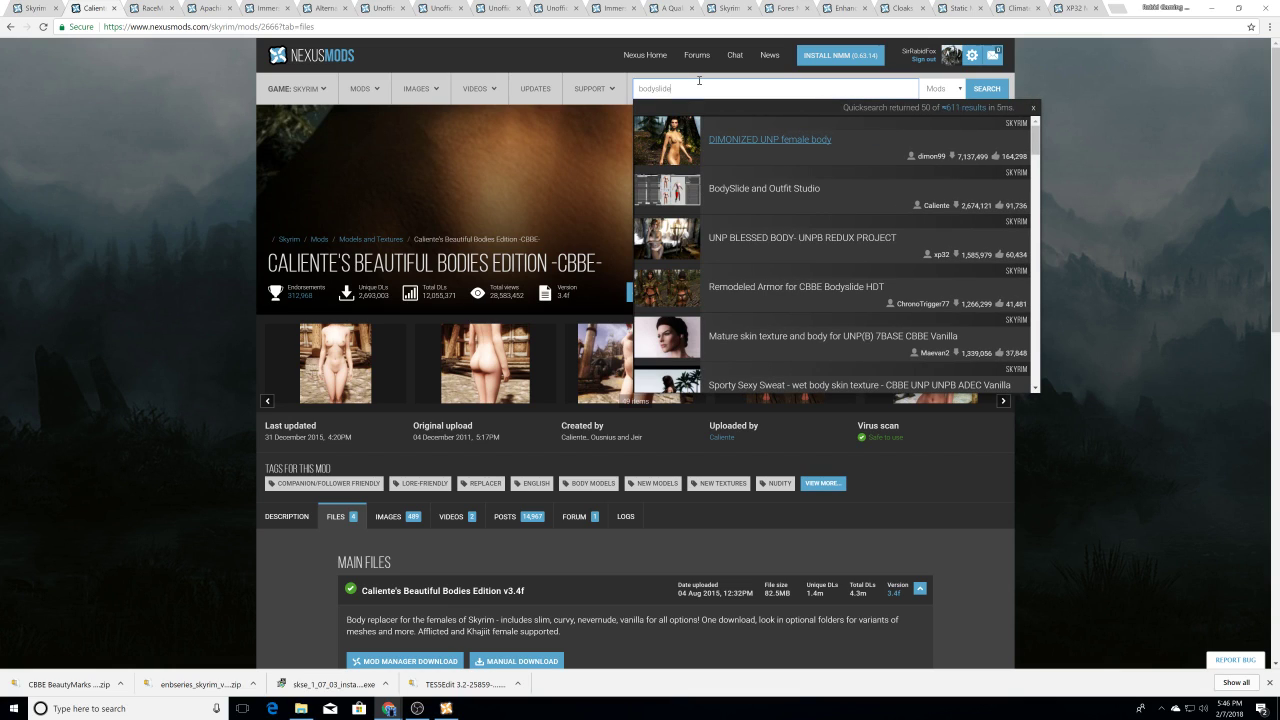
key(Return)
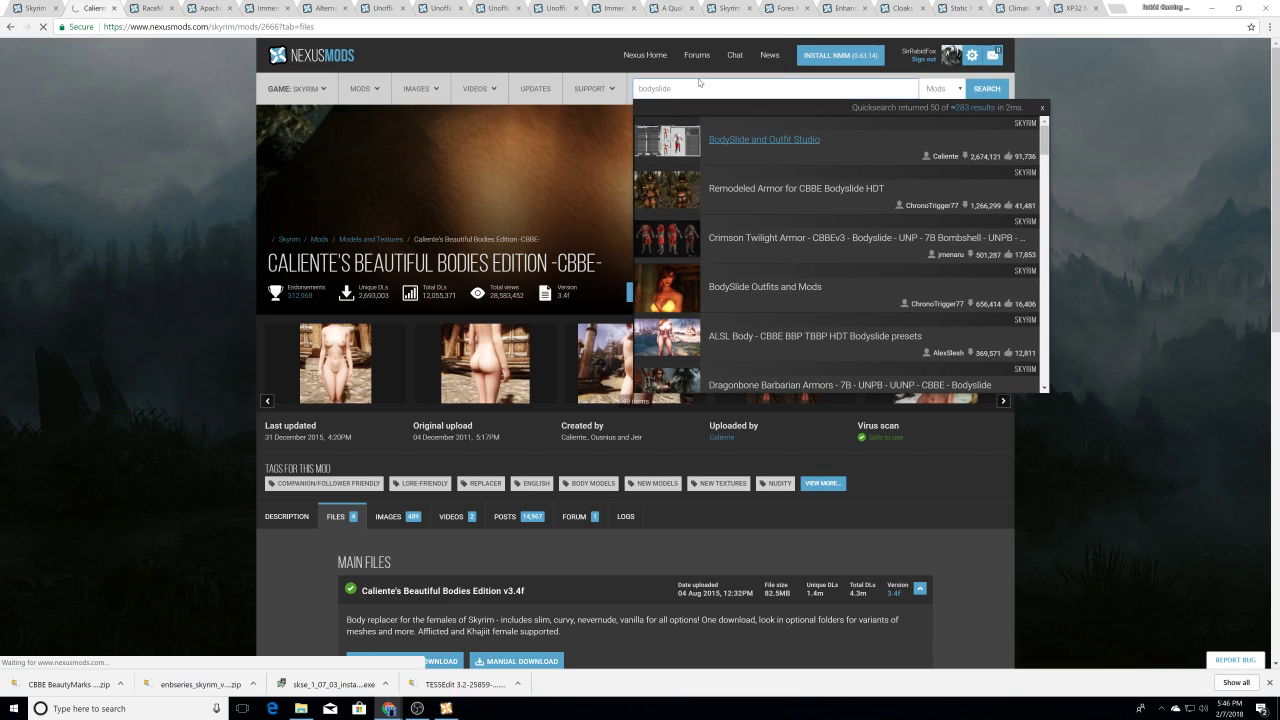
click(790, 147)
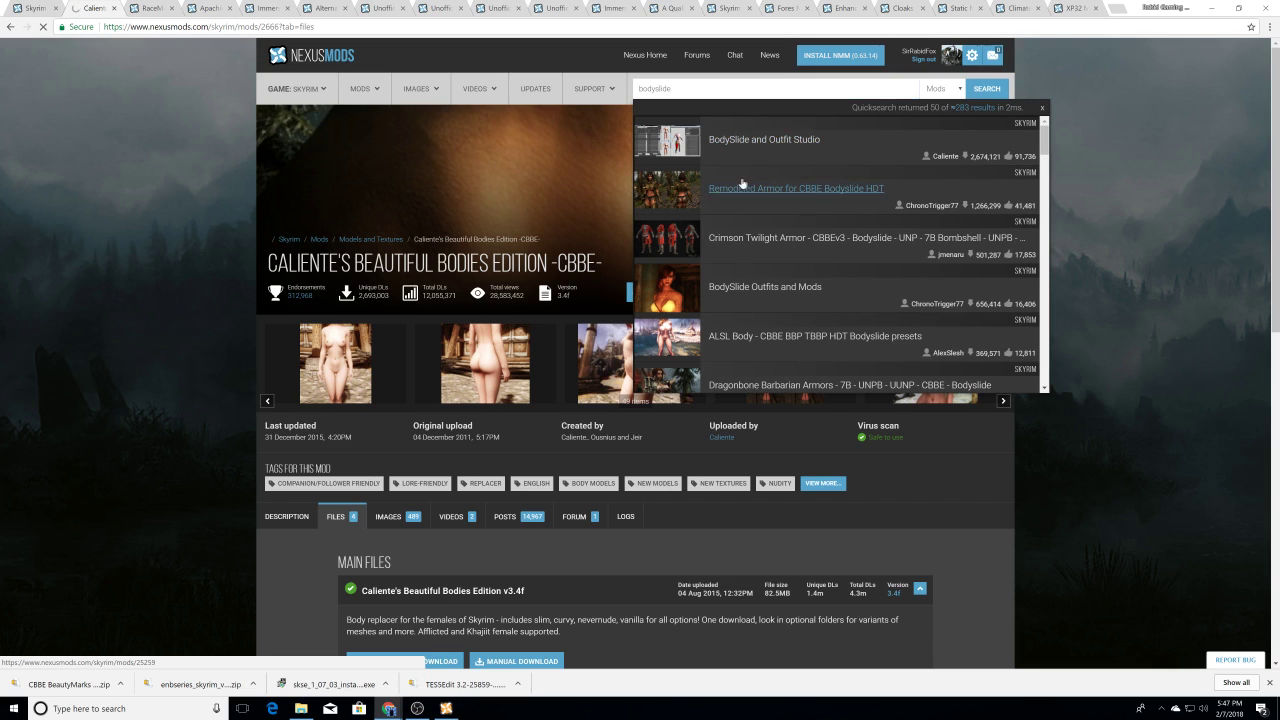
scroll(772, 363, down, 3)
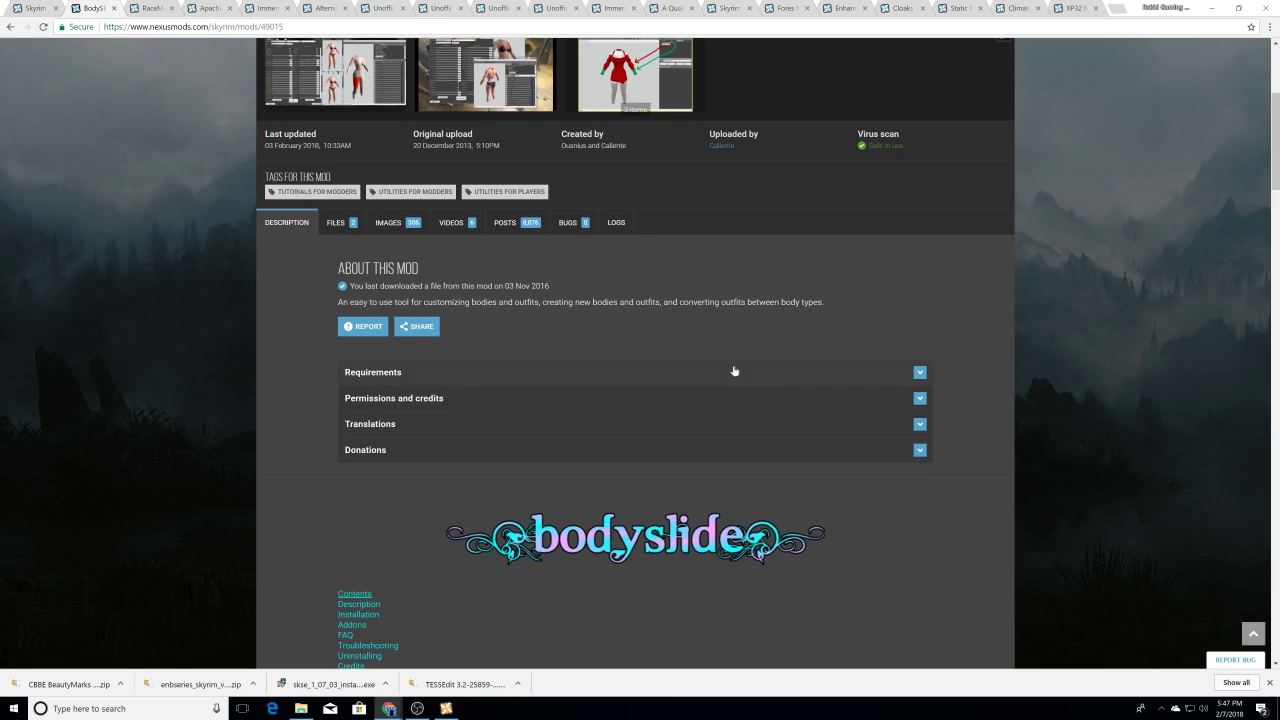
Step: Download the BodySlide and Outfit Studio v4.4.2 main file through Nexus Mod Manager and close the download notice
click(337, 222)
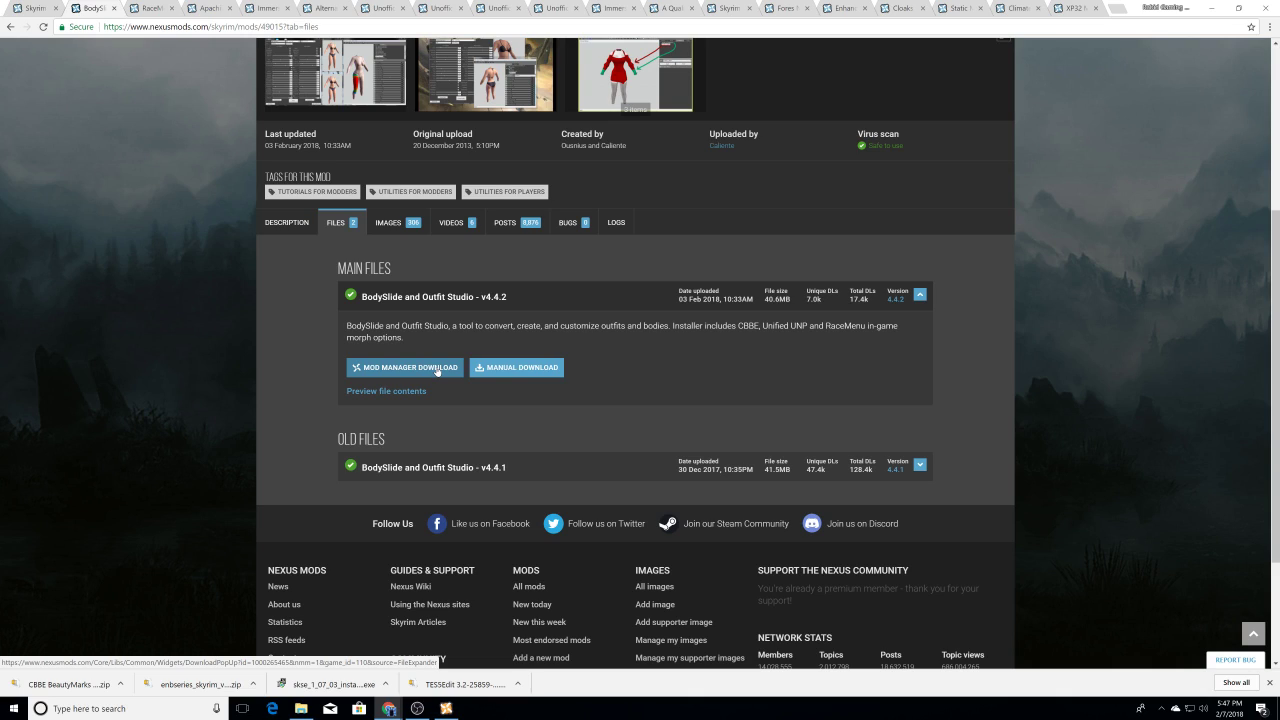
click(437, 369)
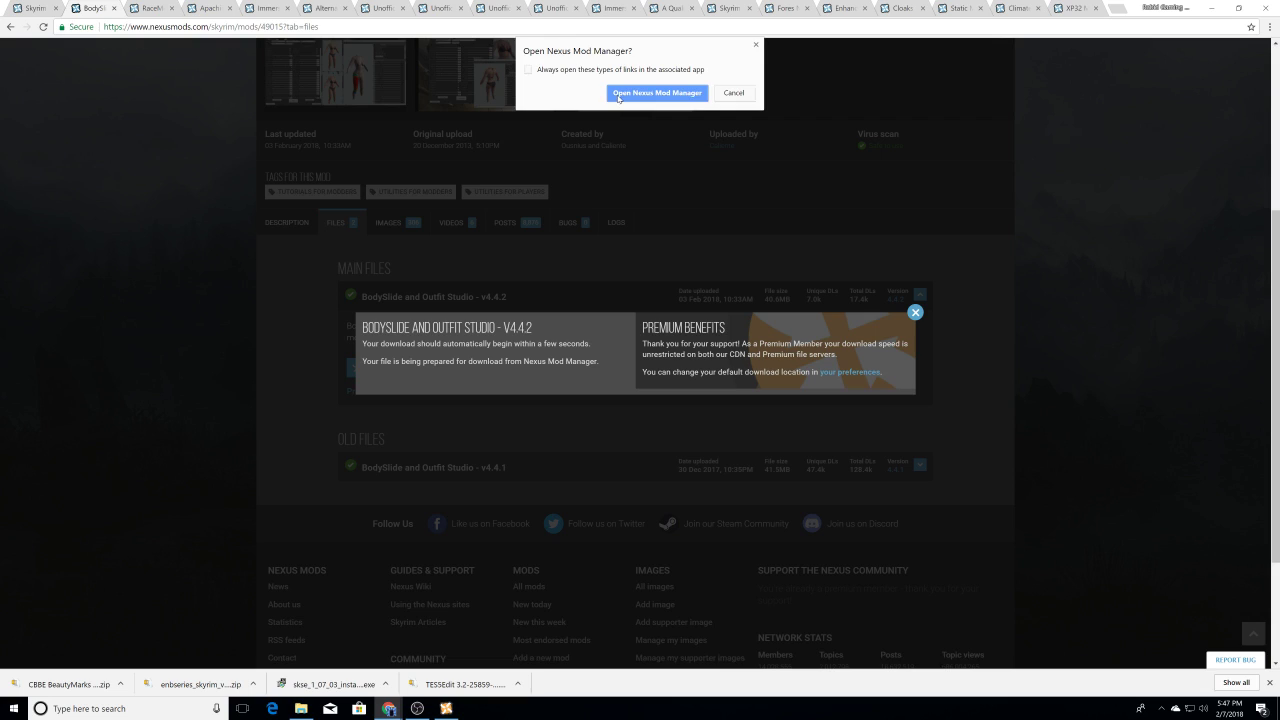
click(657, 92)
click(915, 312)
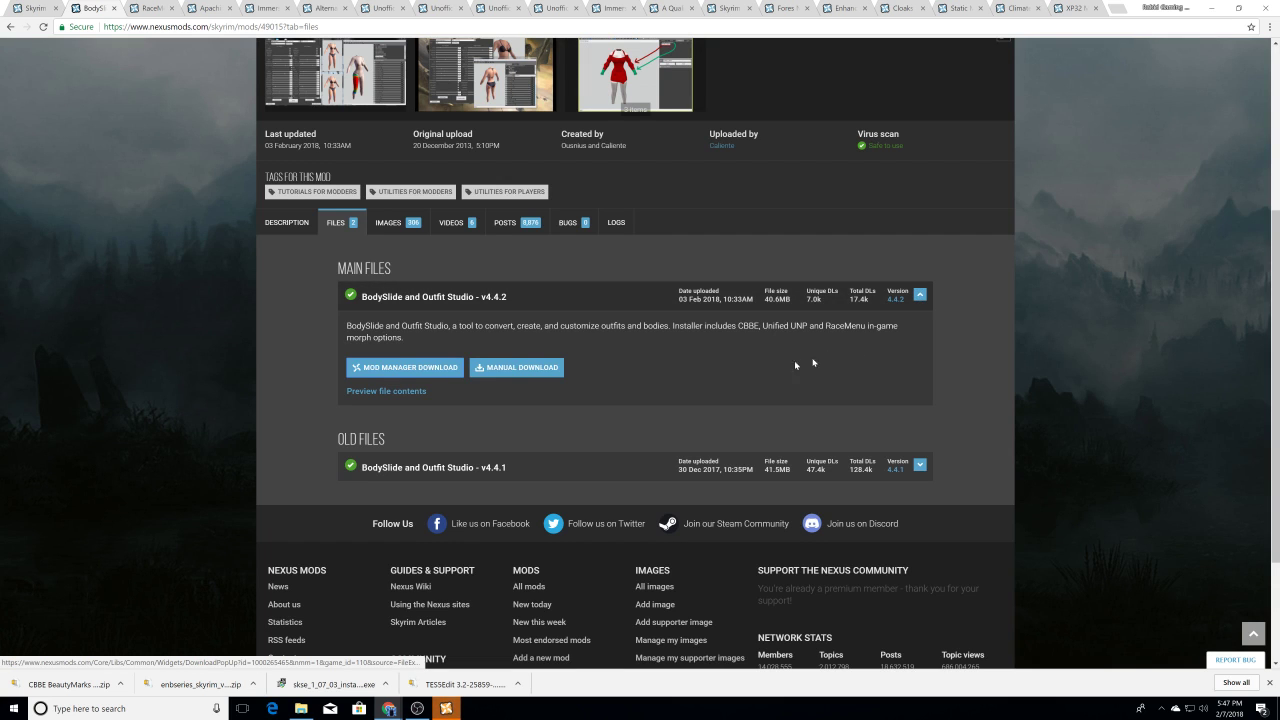
Step: Switch to Nexus Mod Manager, move its window clear, and start installing BodySlide and Outfit Studio from the Utilities category
click(446, 708)
drag(287, 122, 674, 73)
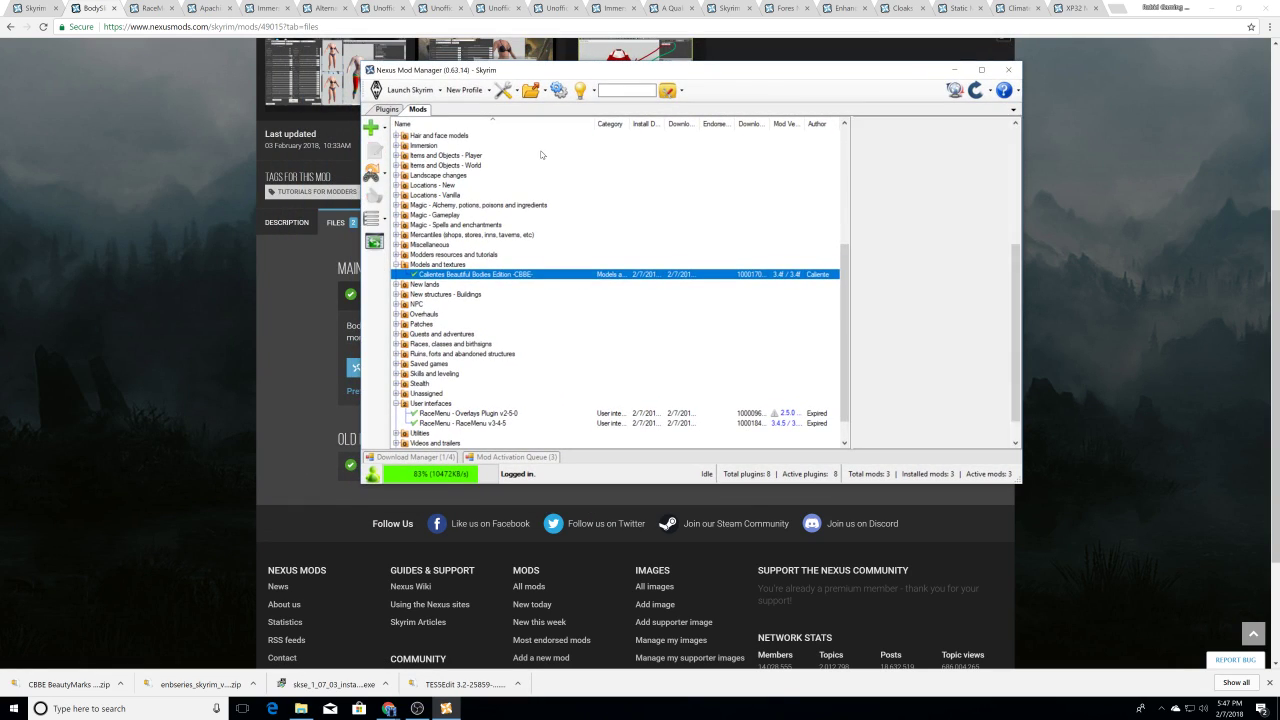
scroll(510, 338, down, 1)
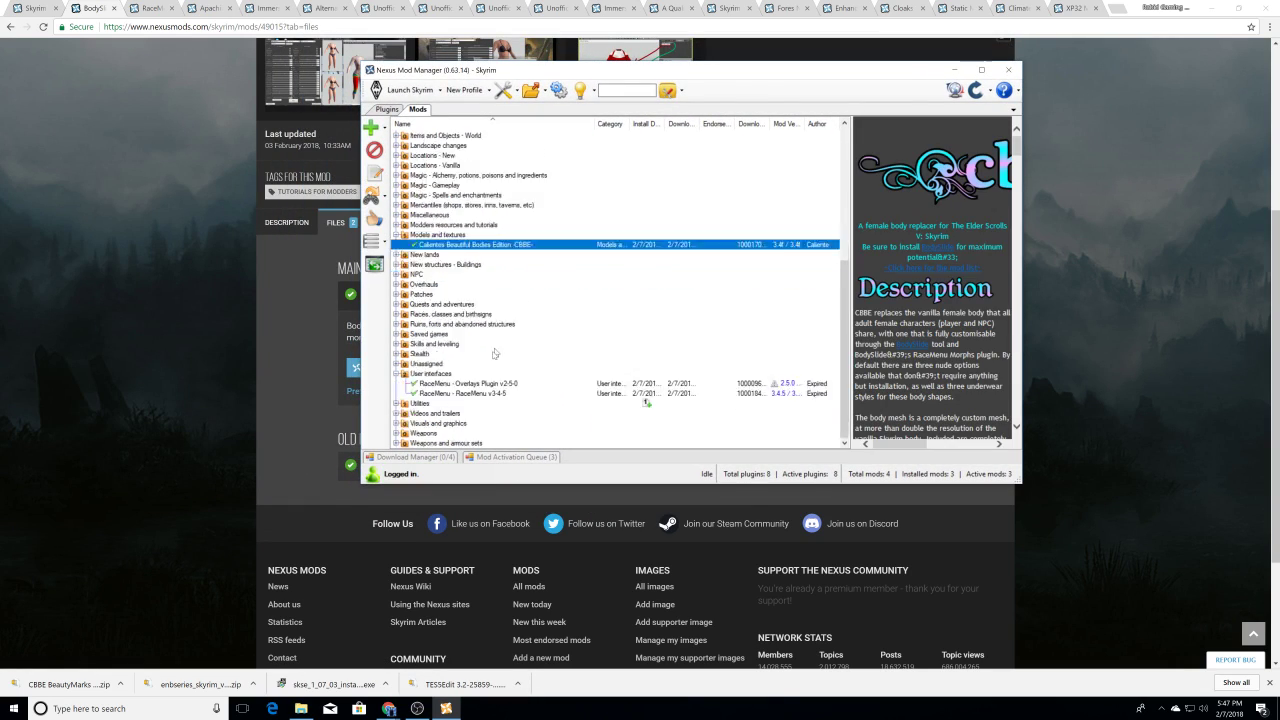
click(397, 404)
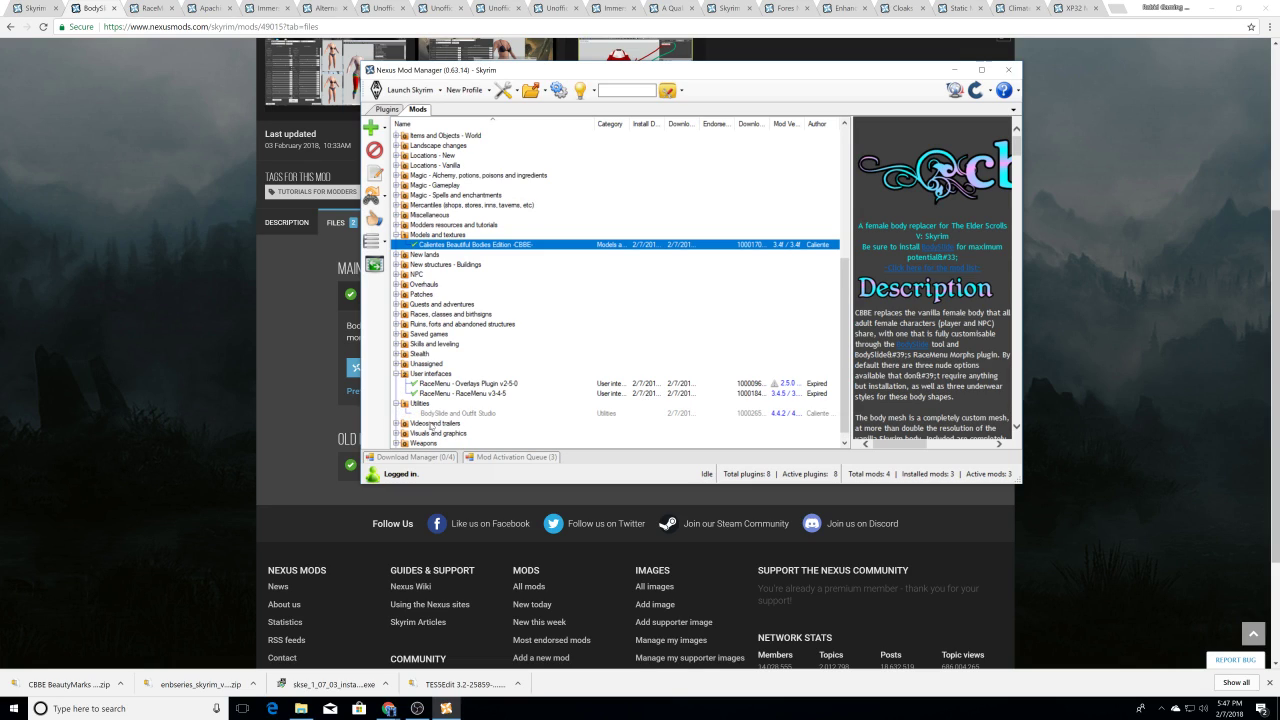
click(435, 414)
click(374, 150)
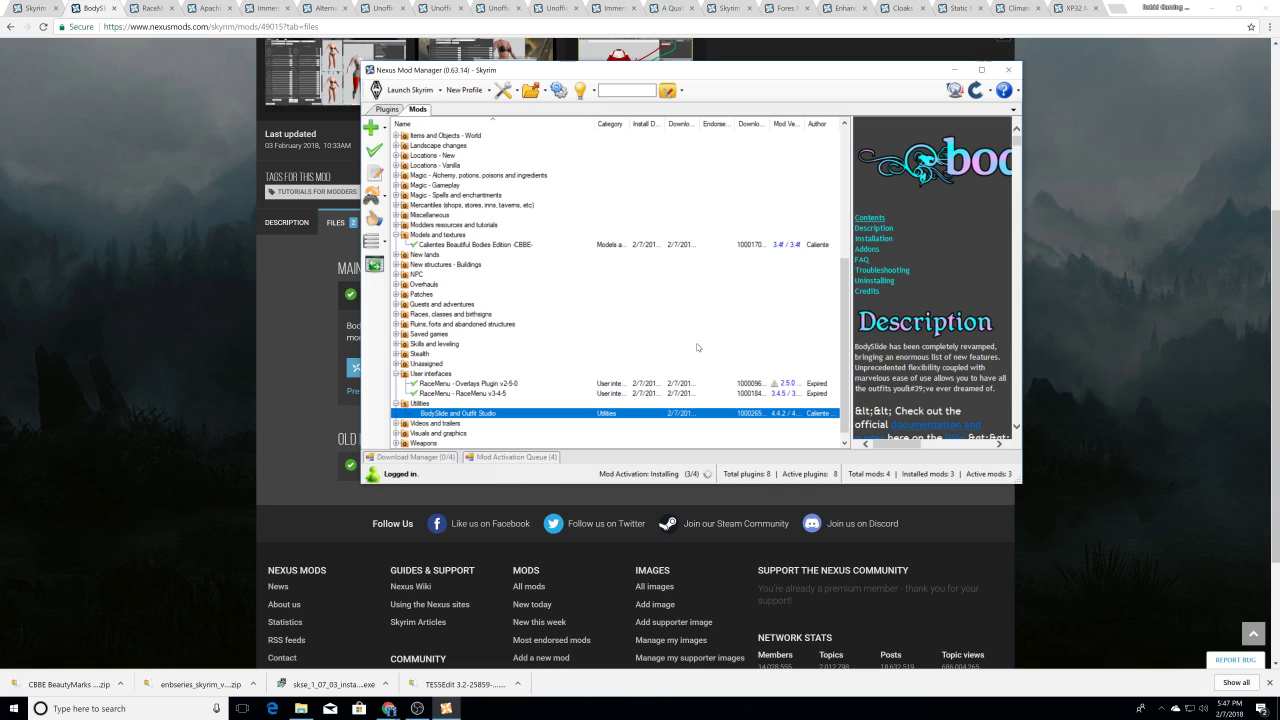
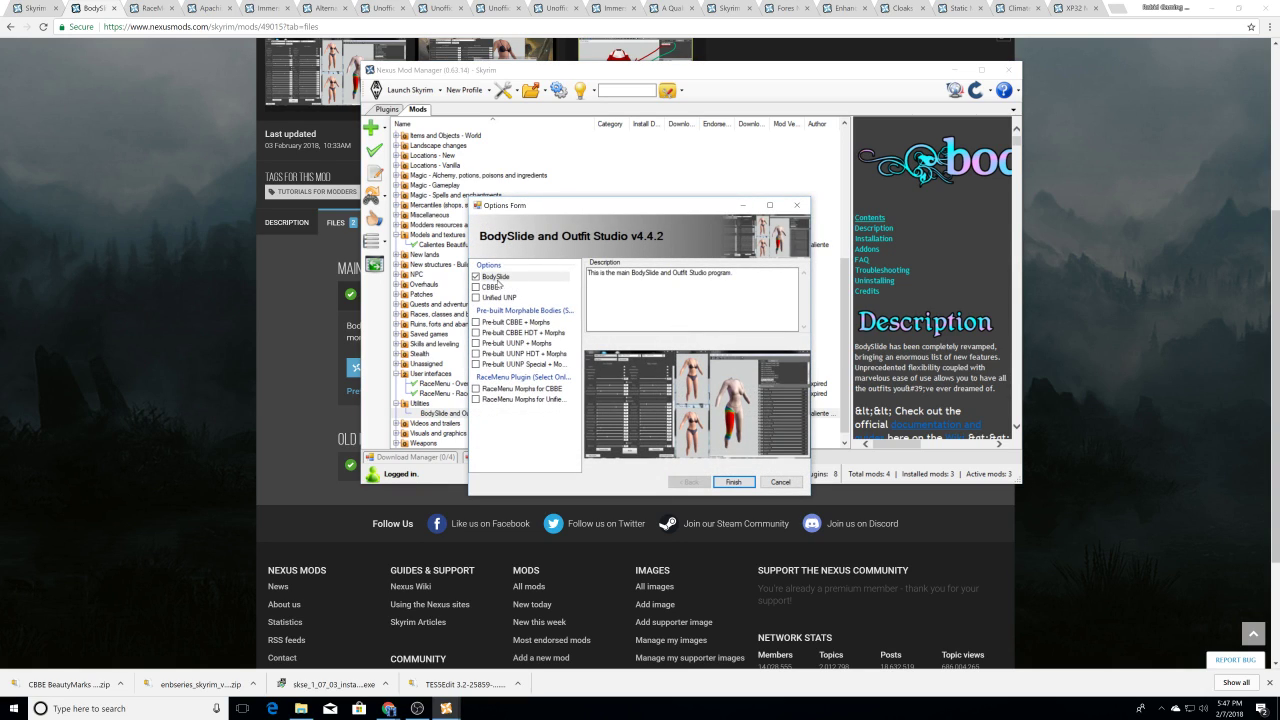
Step: Include the CBBE data alongside BodySlide in the installer options, leaving out Unified UNP
click(475, 283)
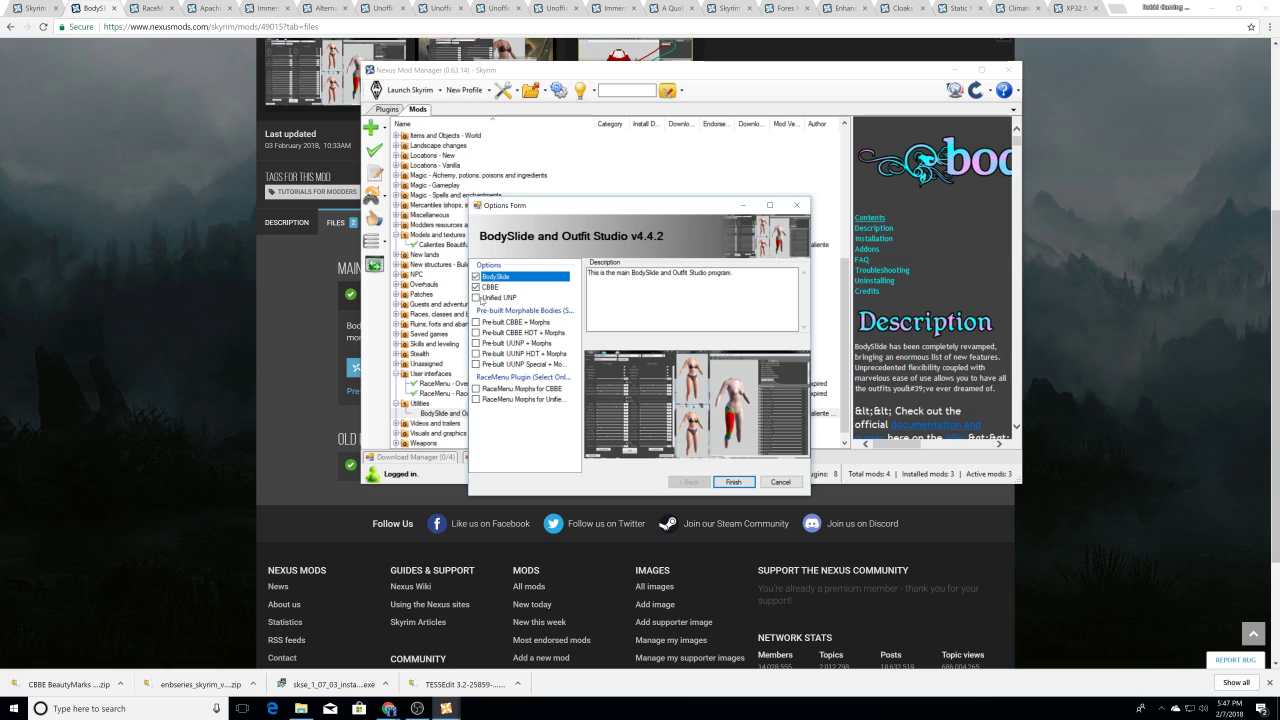
click(482, 299)
click(490, 288)
click(493, 277)
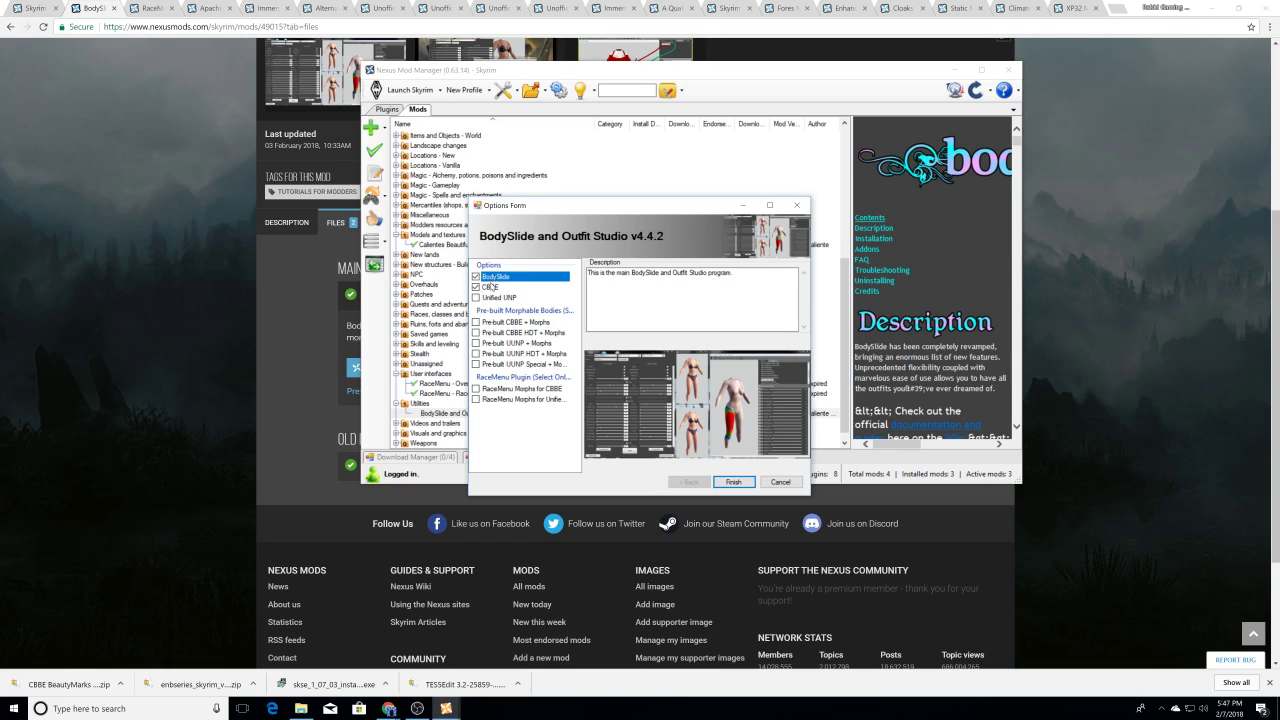
click(494, 287)
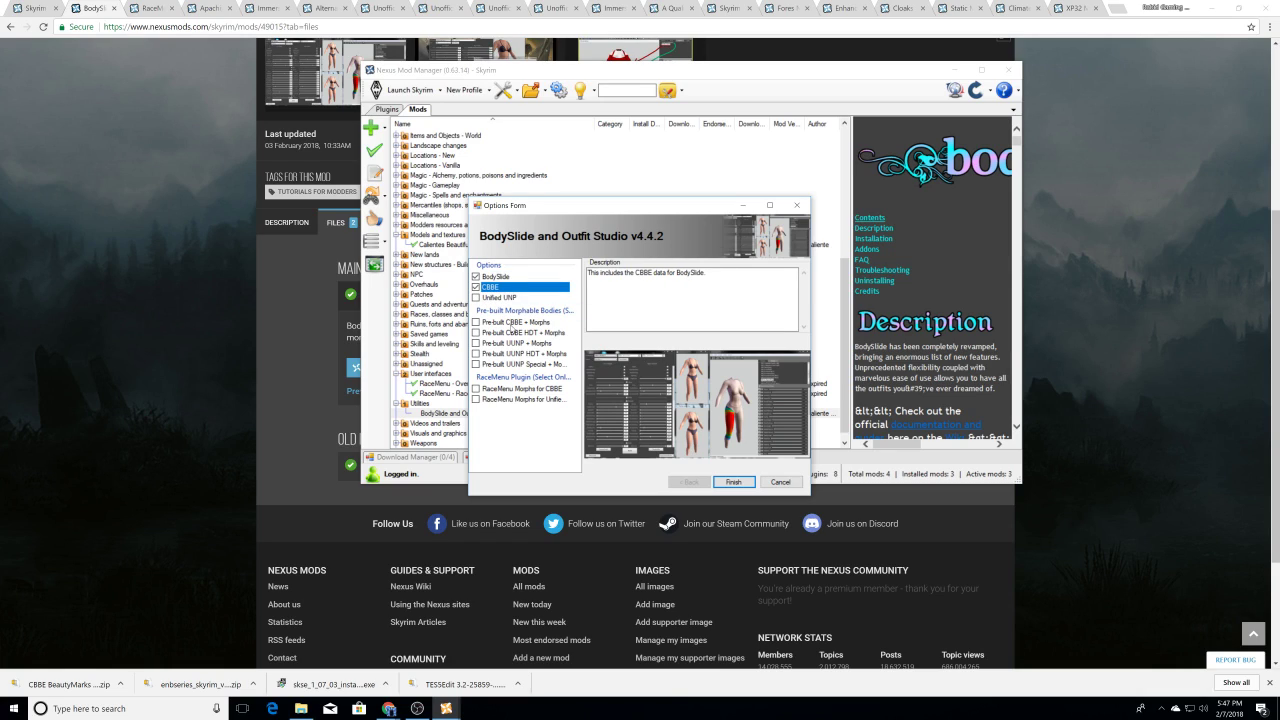
Step: Compare the pre-built CBBE body descriptions and choose Pre-built CBBE HDT + Morphs as the morphable body
click(512, 322)
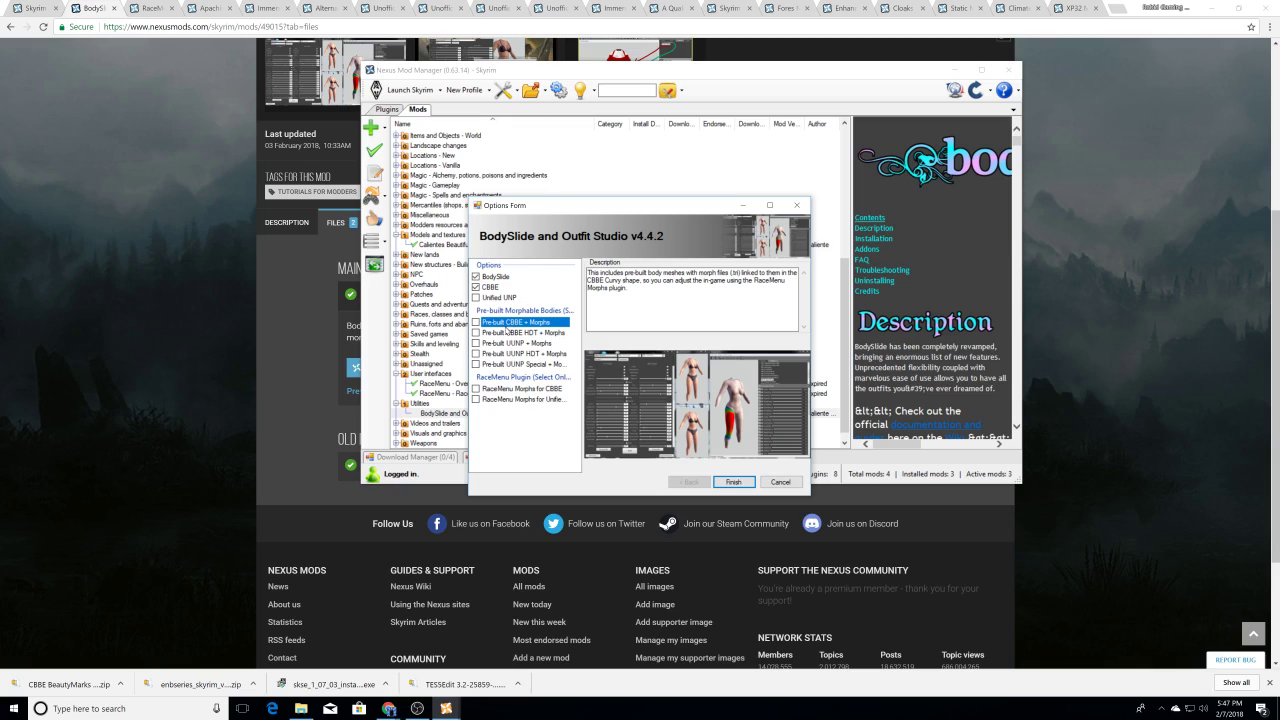
click(504, 332)
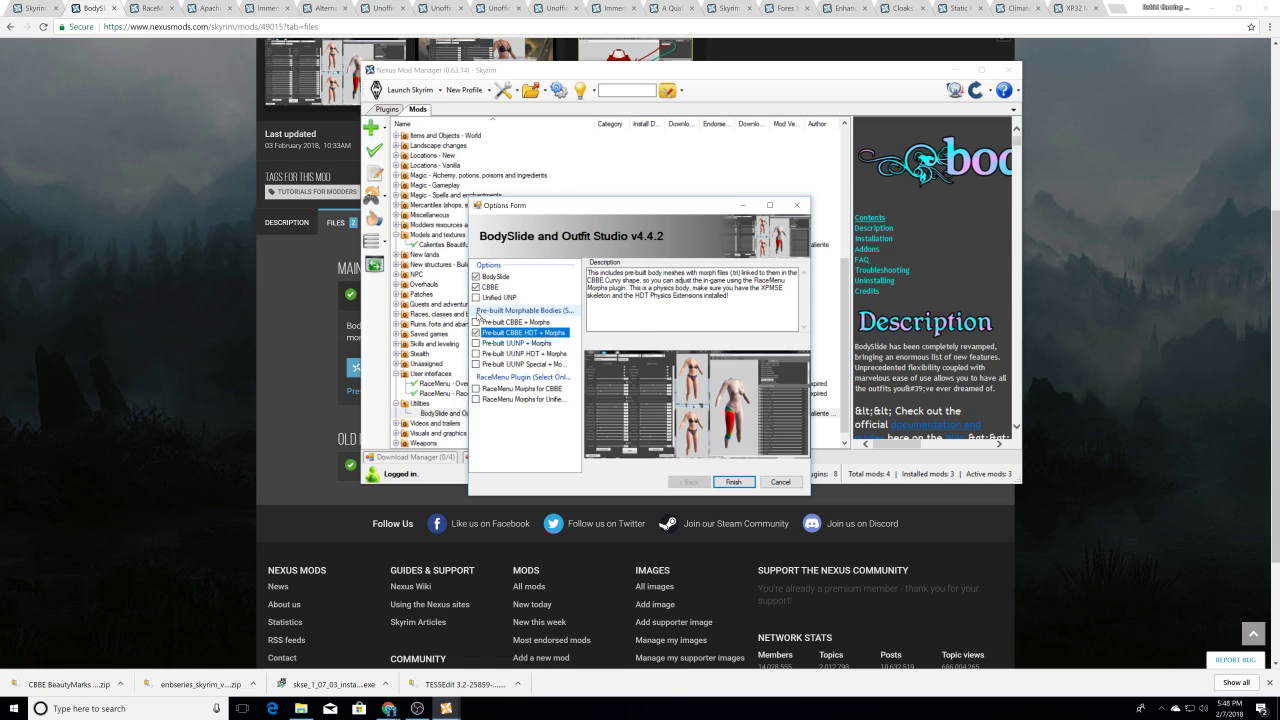
mouse_move(468, 312)
mouse_down()
mouse_move(194, 312)
mouse_move(451, 307)
mouse_up()
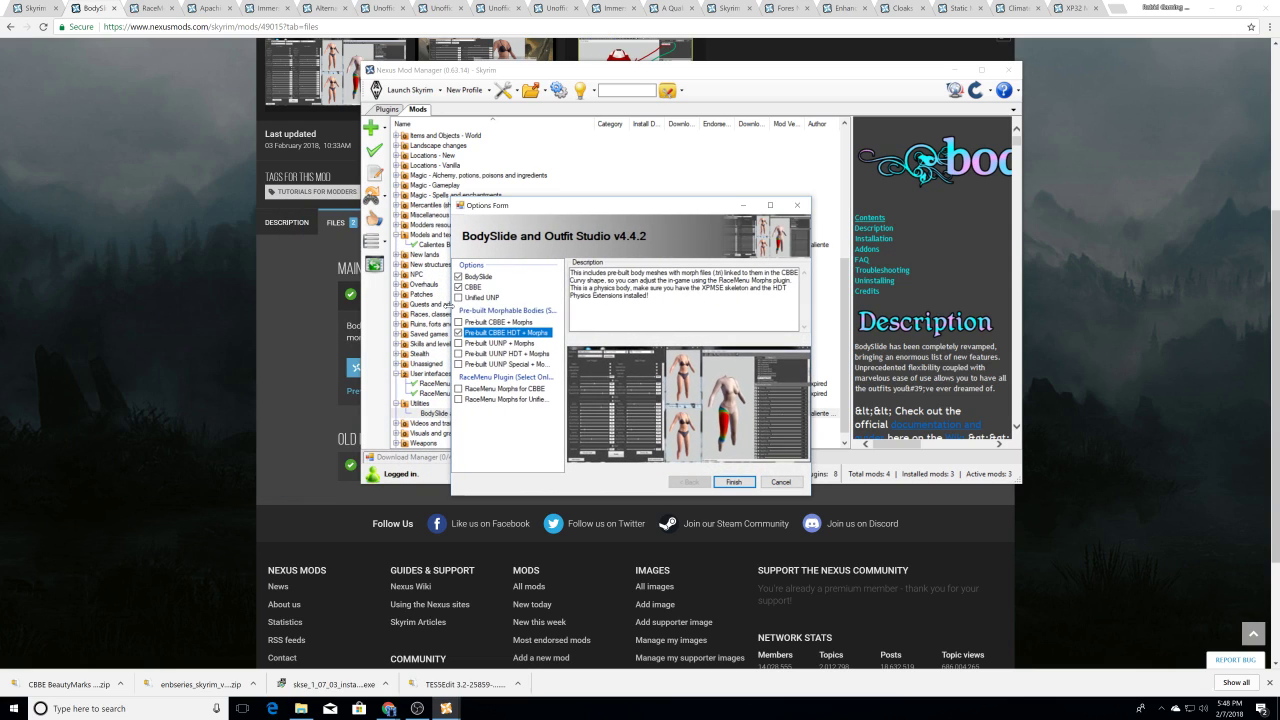
click(547, 322)
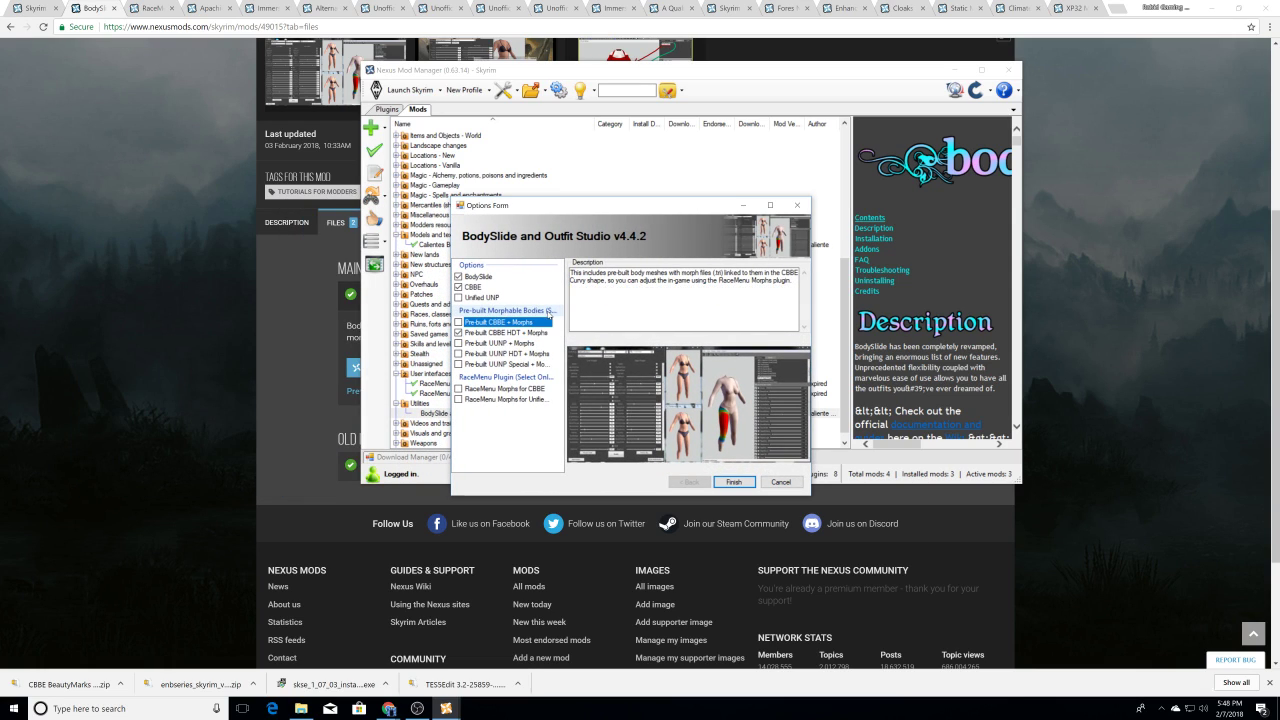
click(520, 334)
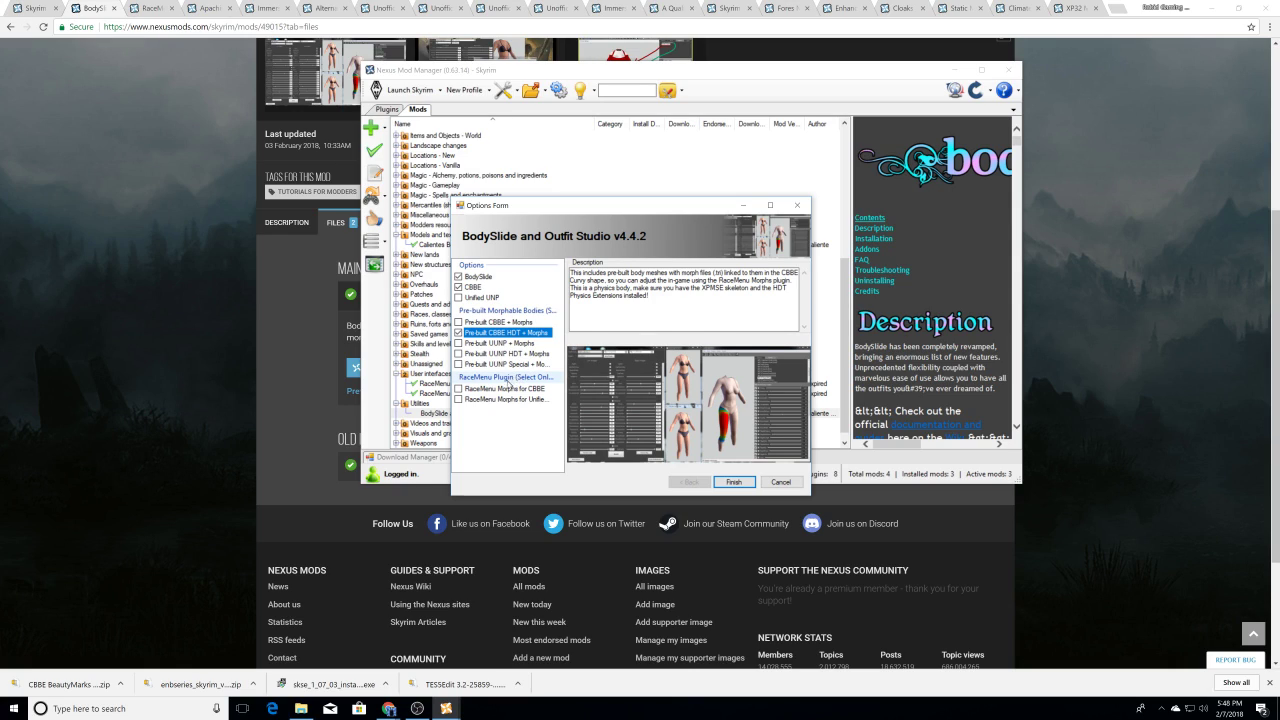
Step: Add the RaceMenu Morphs for CBBE plugin, finish the BodySlide installer, and minimize Nexus Mod Manager
click(501, 389)
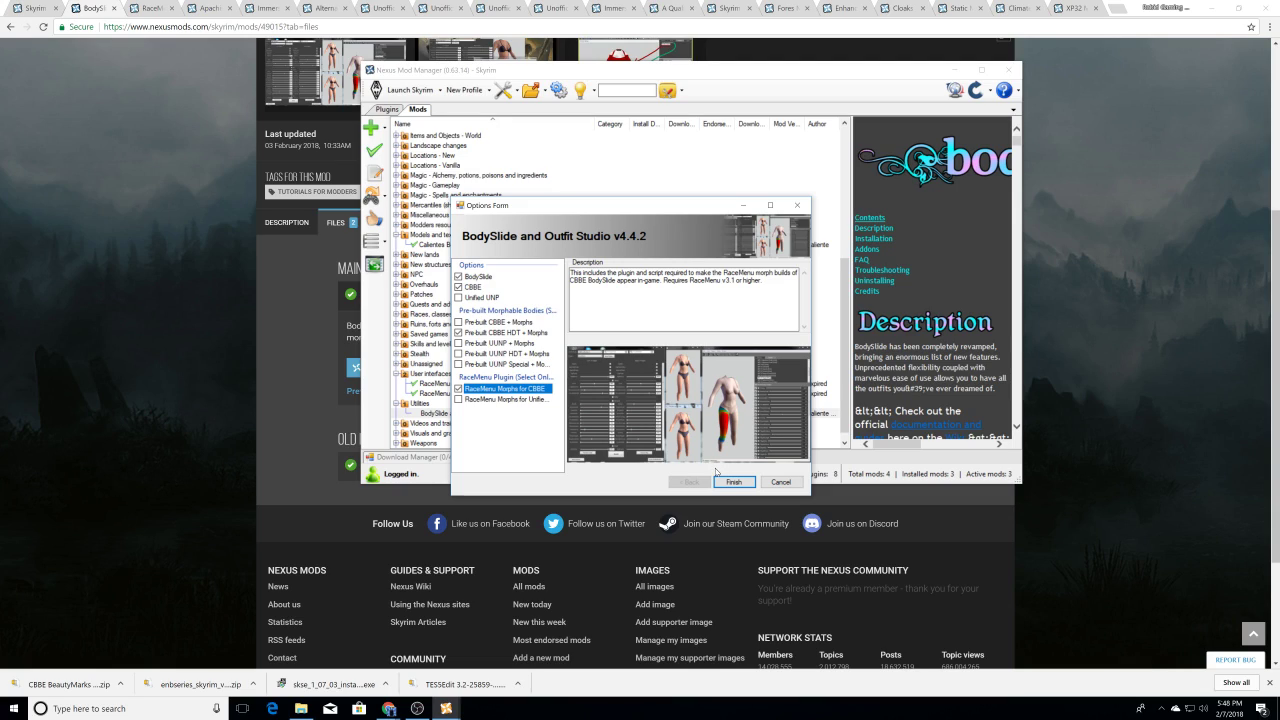
click(524, 335)
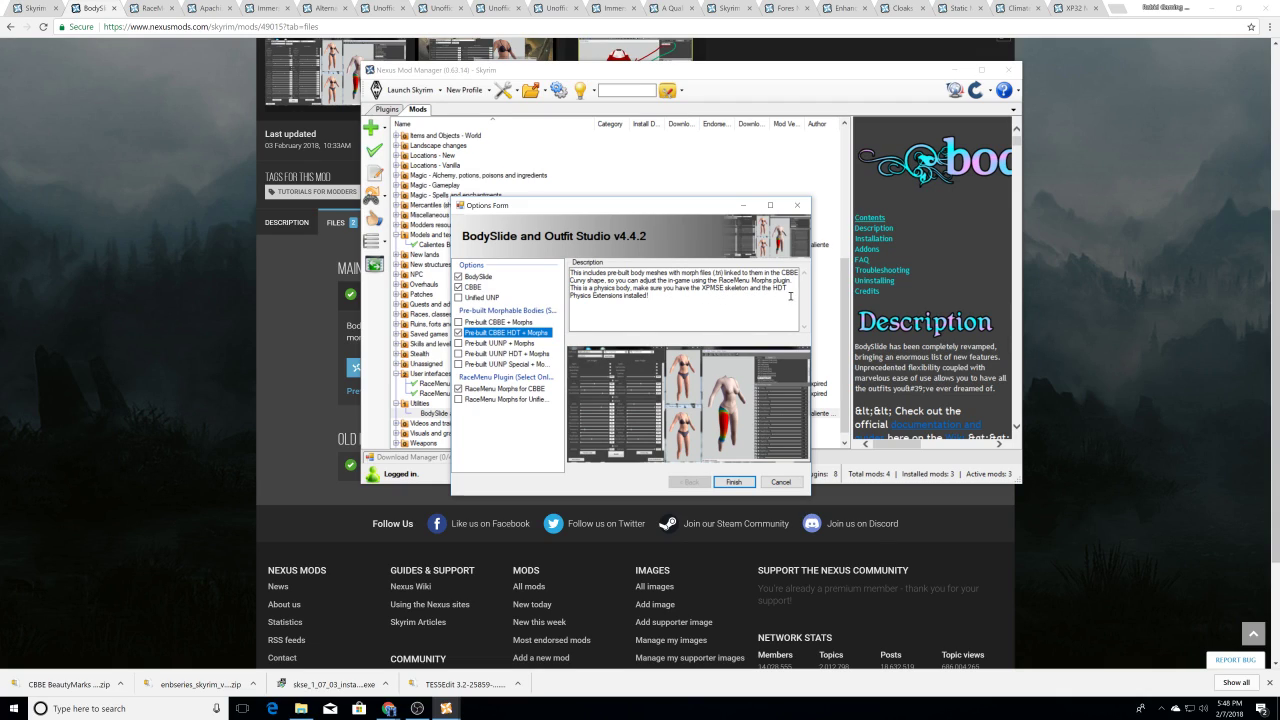
click(733, 482)
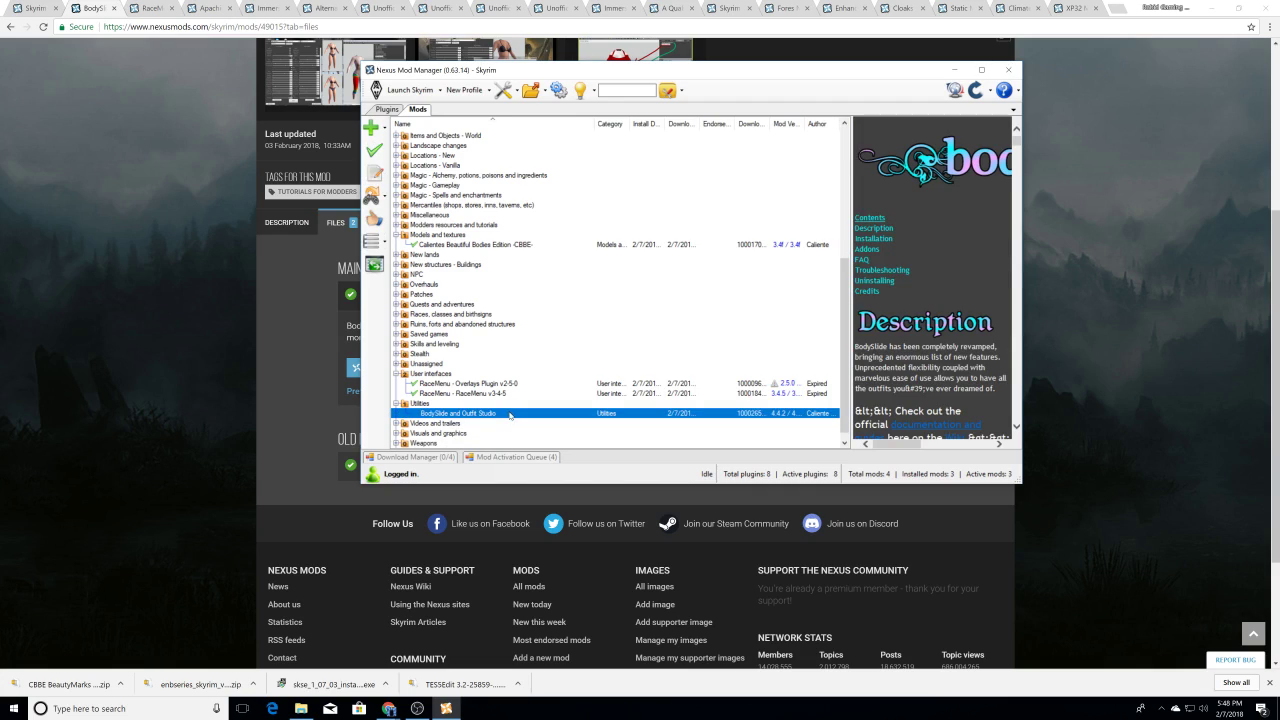
click(520, 457)
click(955, 70)
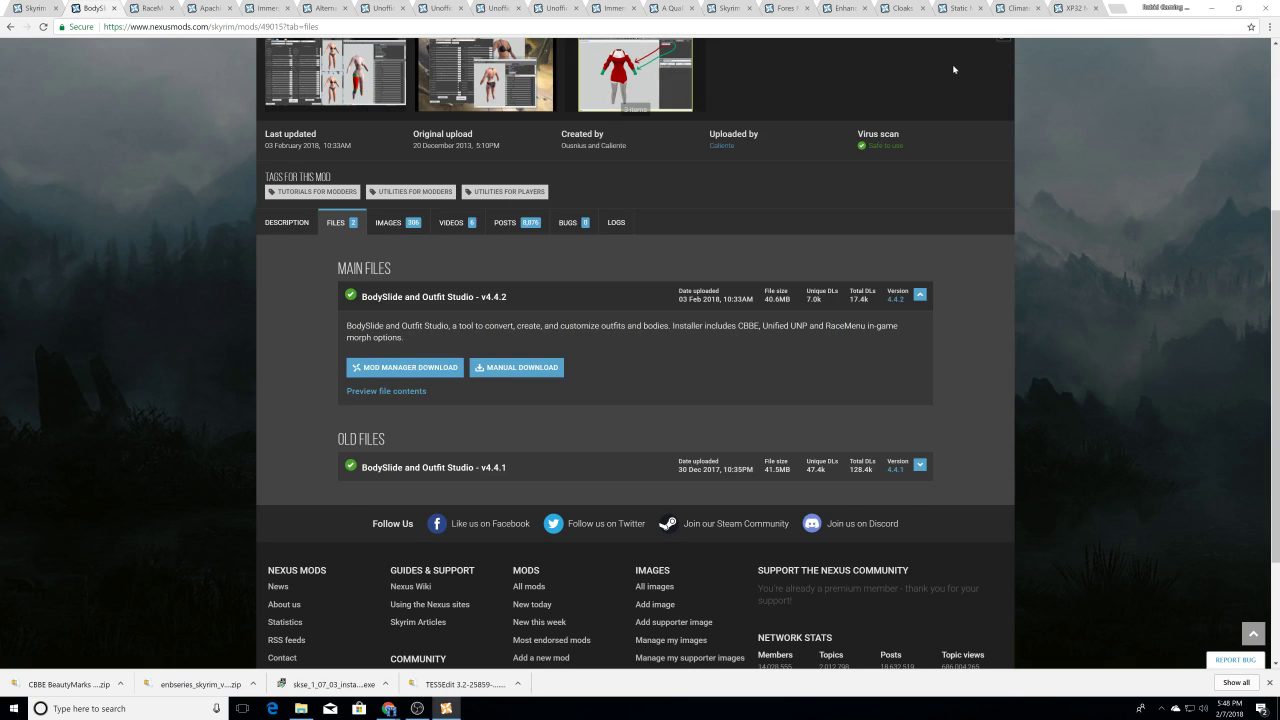
Step: Find XP32 Maximum Skeleton - XPMS in the Skyrim mod list and bring up its mod page in its own tab
scroll(625, 305, up, 1)
scroll(625, 305, up, 3)
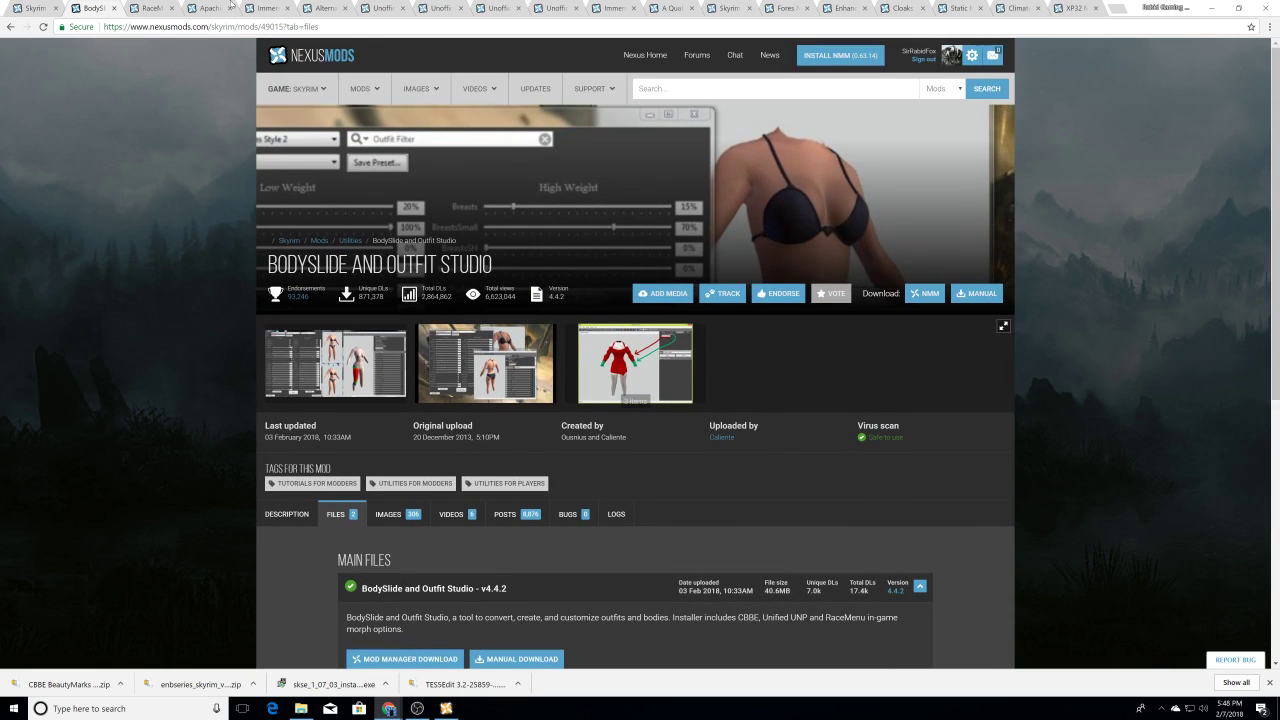
click(30, 8)
scroll(509, 362, down, 8)
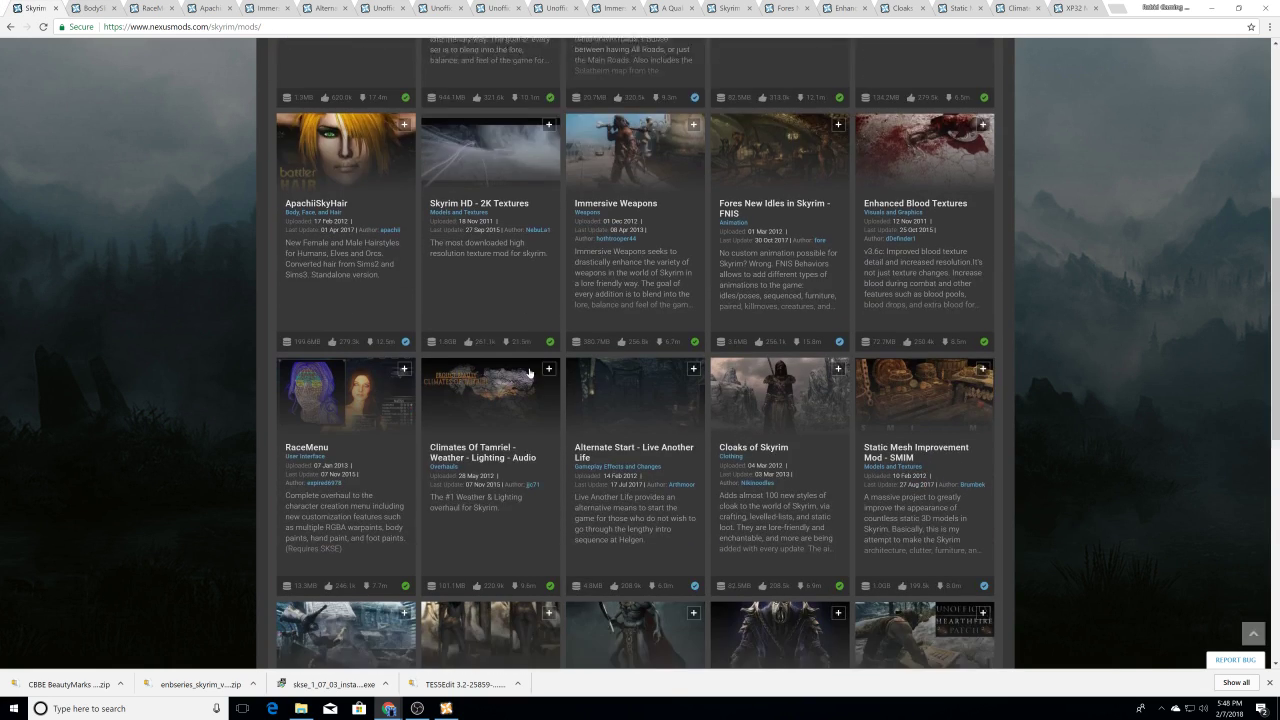
scroll(536, 383, up, 1)
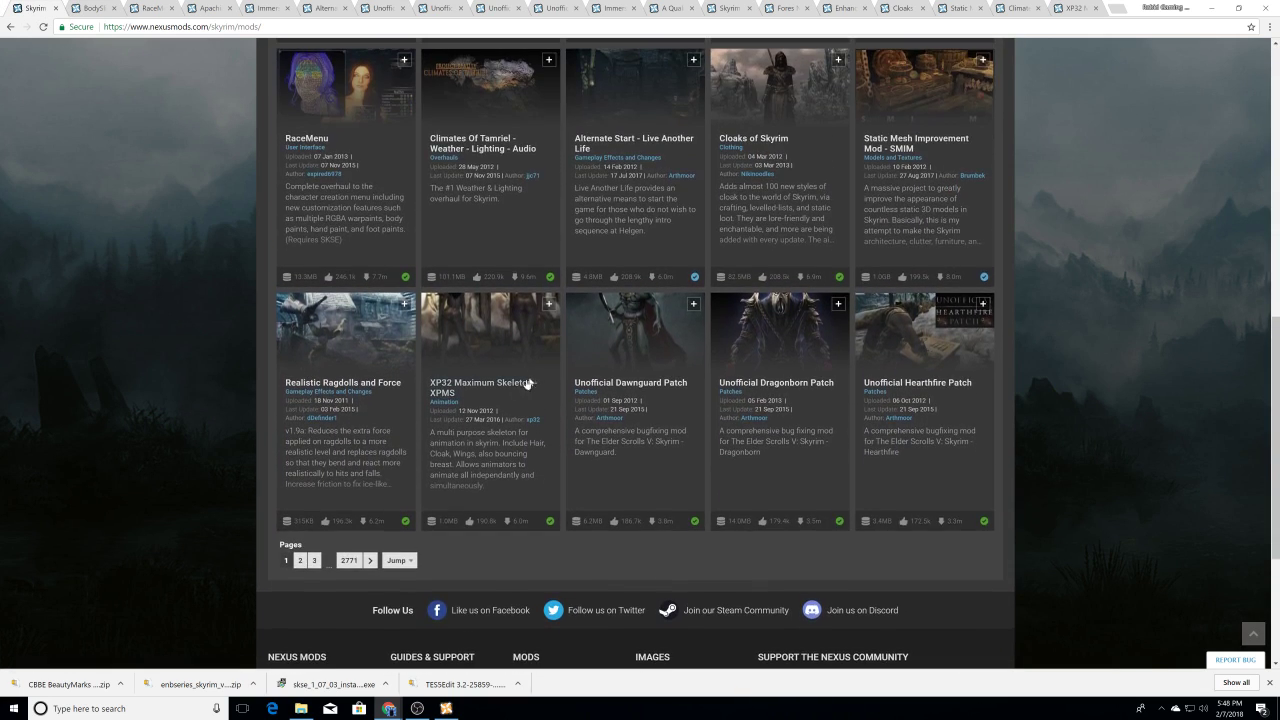
right_click(505, 388)
click(507, 391)
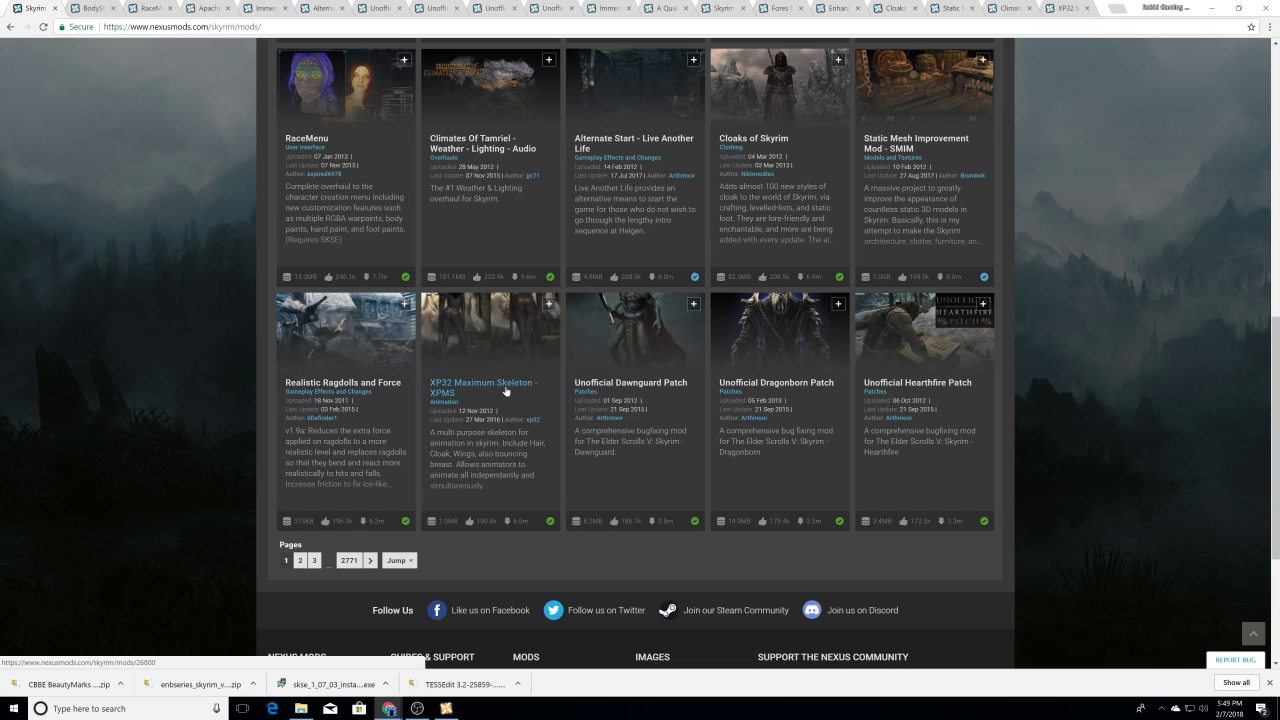
click(1076, 8)
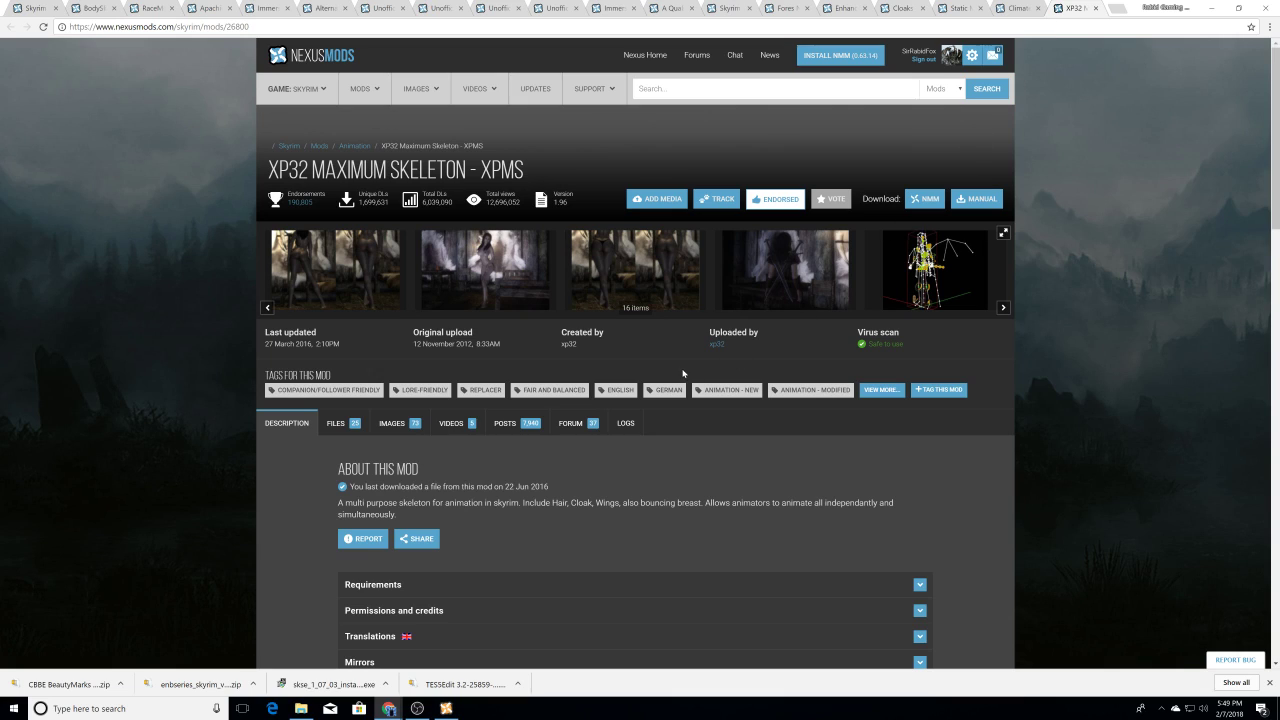
Step: Read the XP32 Maximum Skeleton description for its supported features, requirements and FAQ
scroll(625, 412, down, 2)
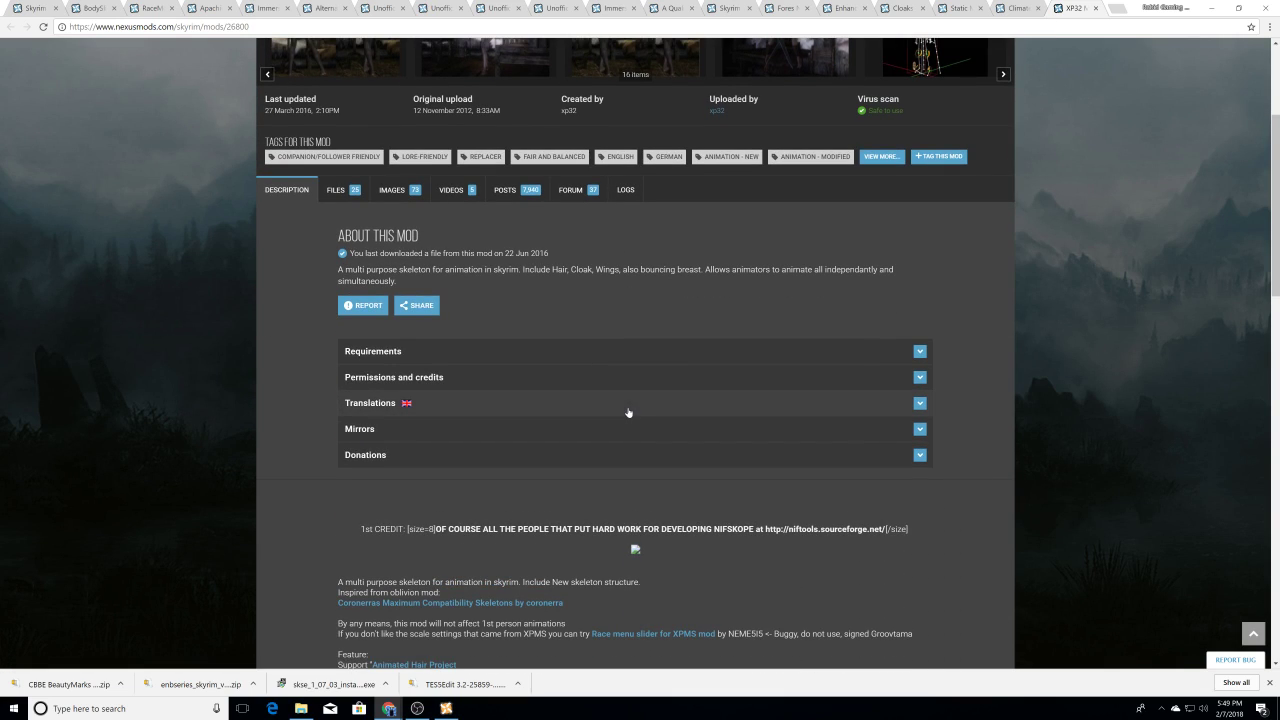
scroll(466, 319, down, 3)
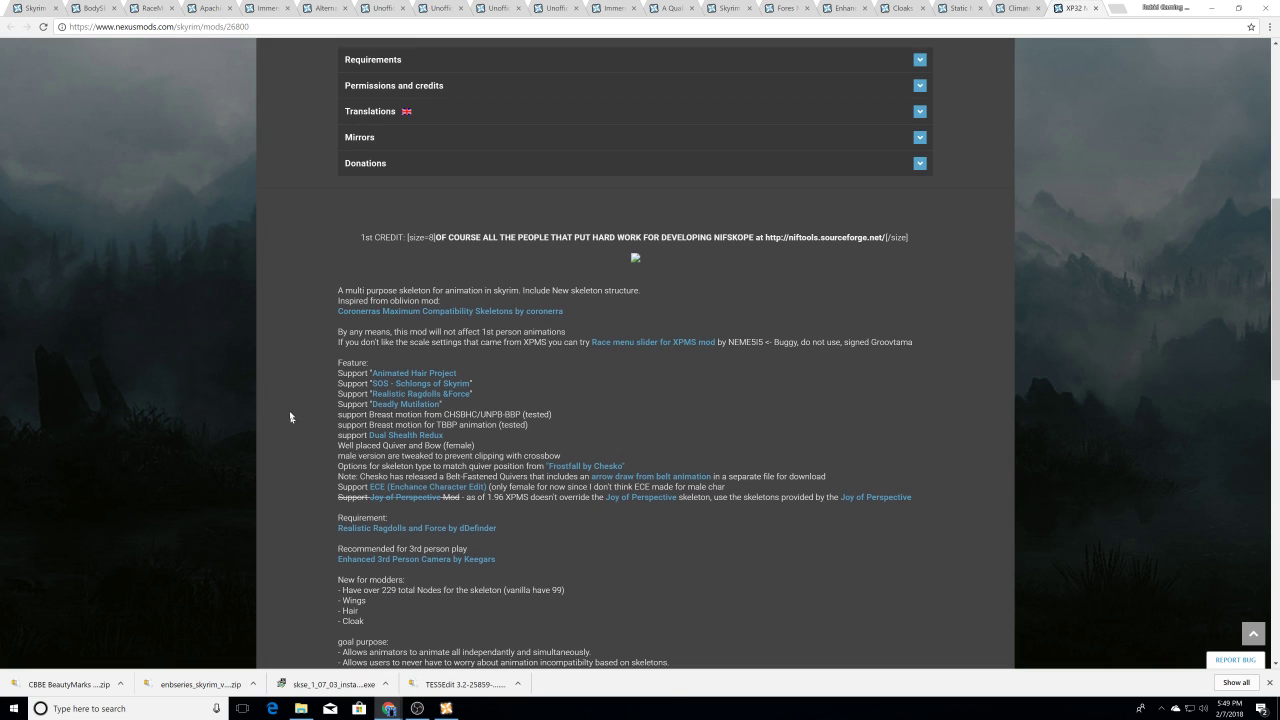
scroll(291, 419, up, 5)
scroll(283, 417, down, 5)
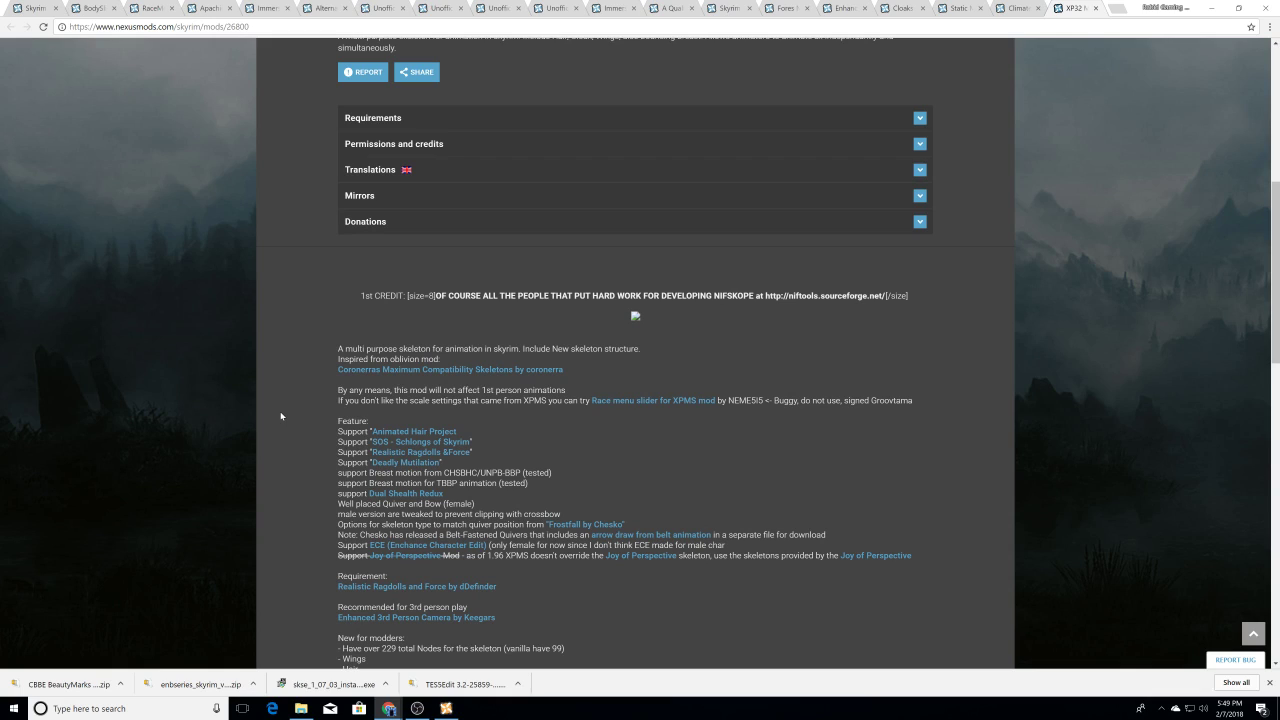
scroll(293, 431, down, 2)
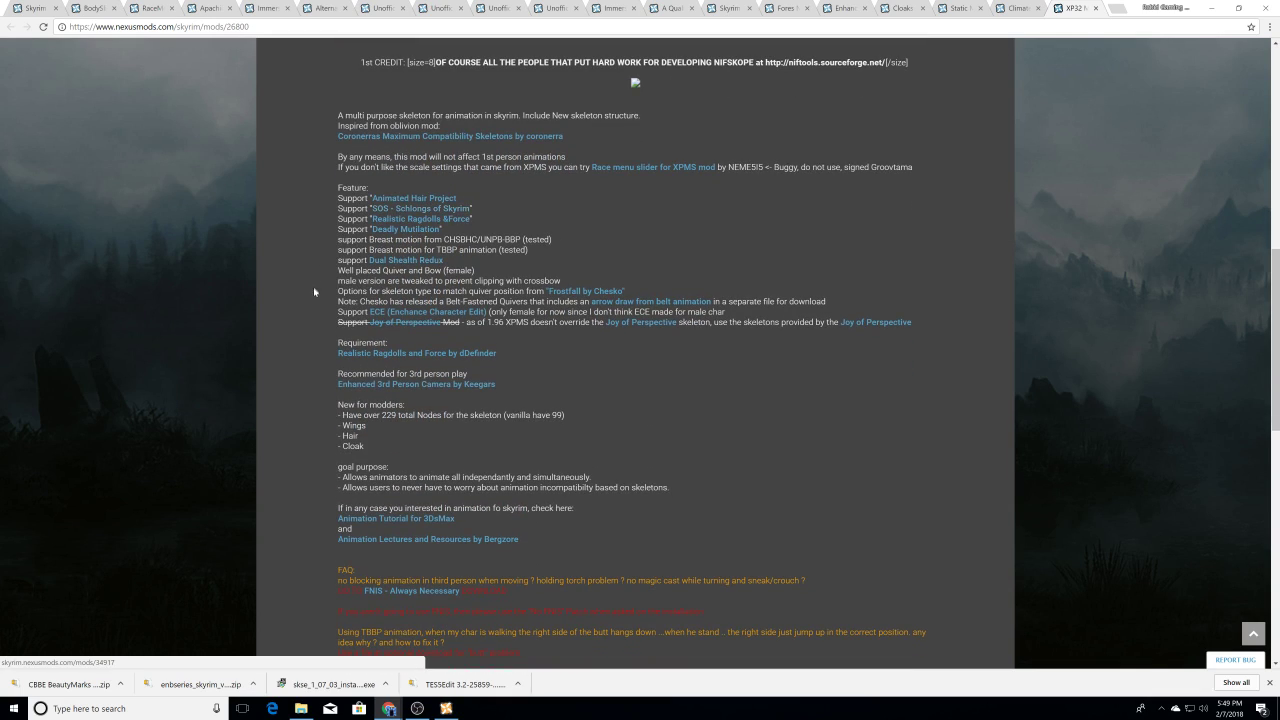
scroll(306, 303, down, 1)
scroll(306, 303, up, 8)
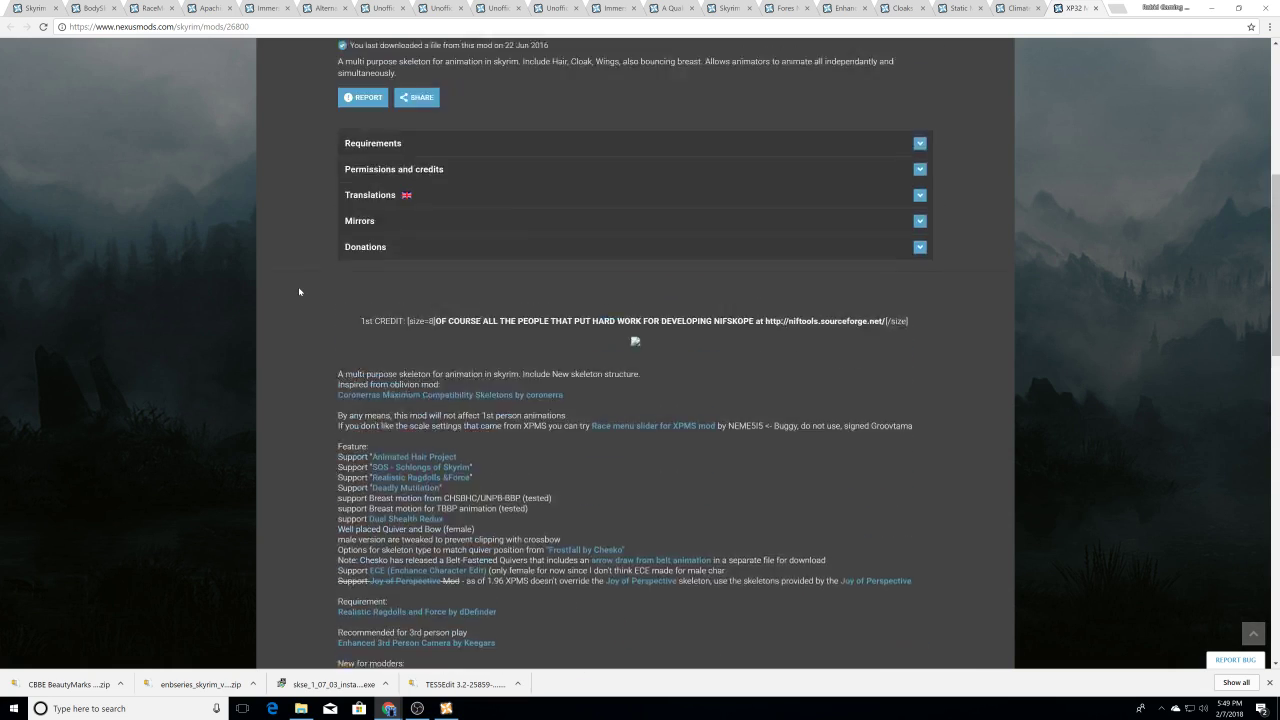
Step: From the XP32 Maximum Skeleton main file's download prompt, open the required Realistic Ragdolls and Force mod in a new tab, and dismiss the prompt
click(349, 424)
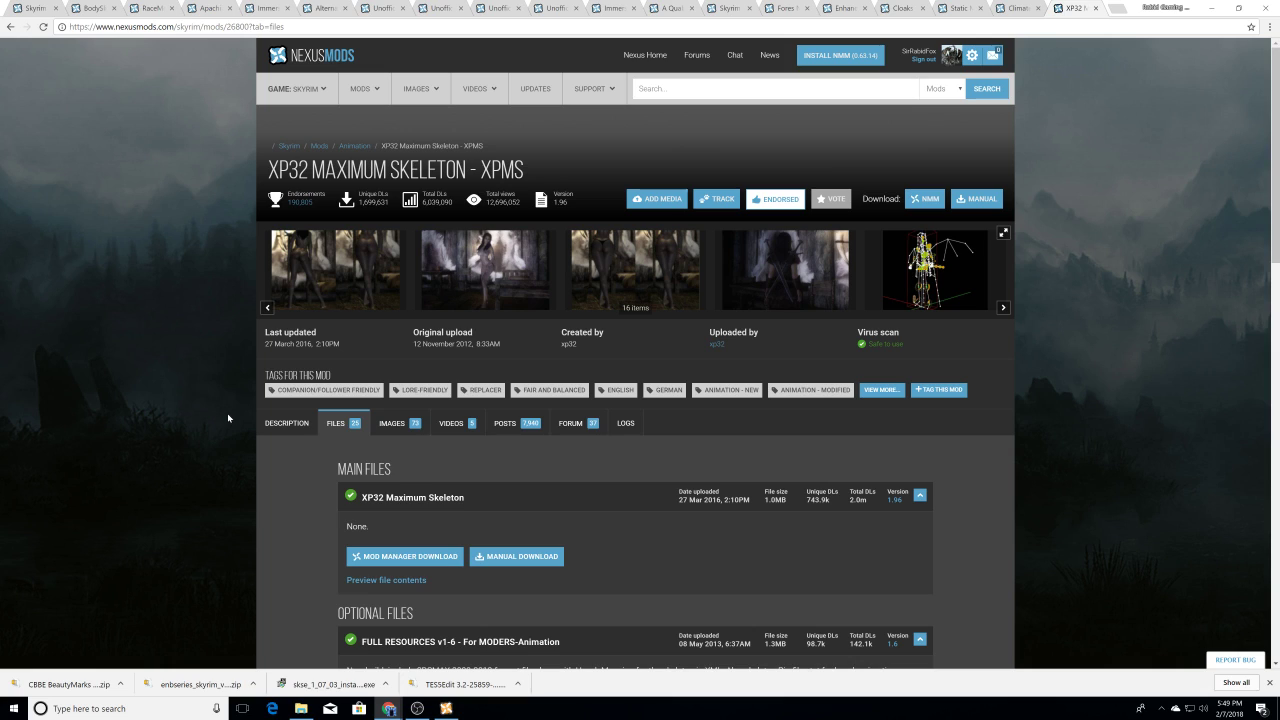
scroll(232, 412, down, 3)
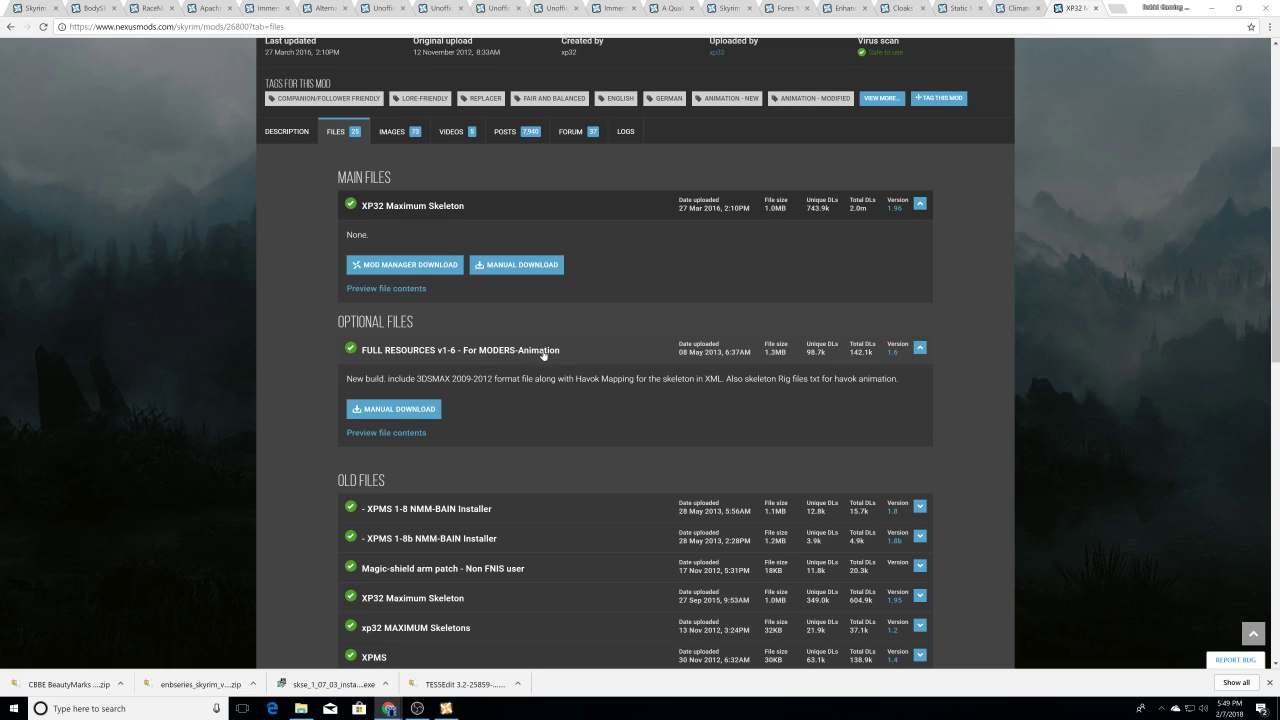
click(419, 266)
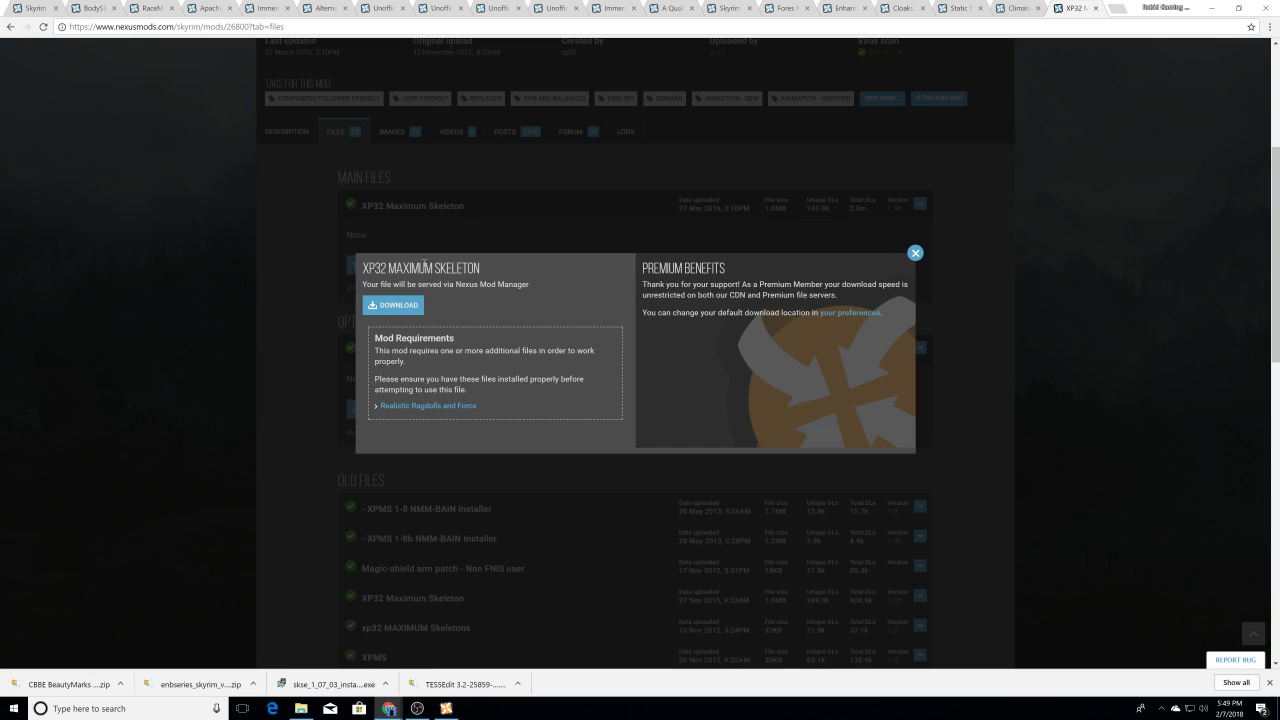
right_click(425, 405)
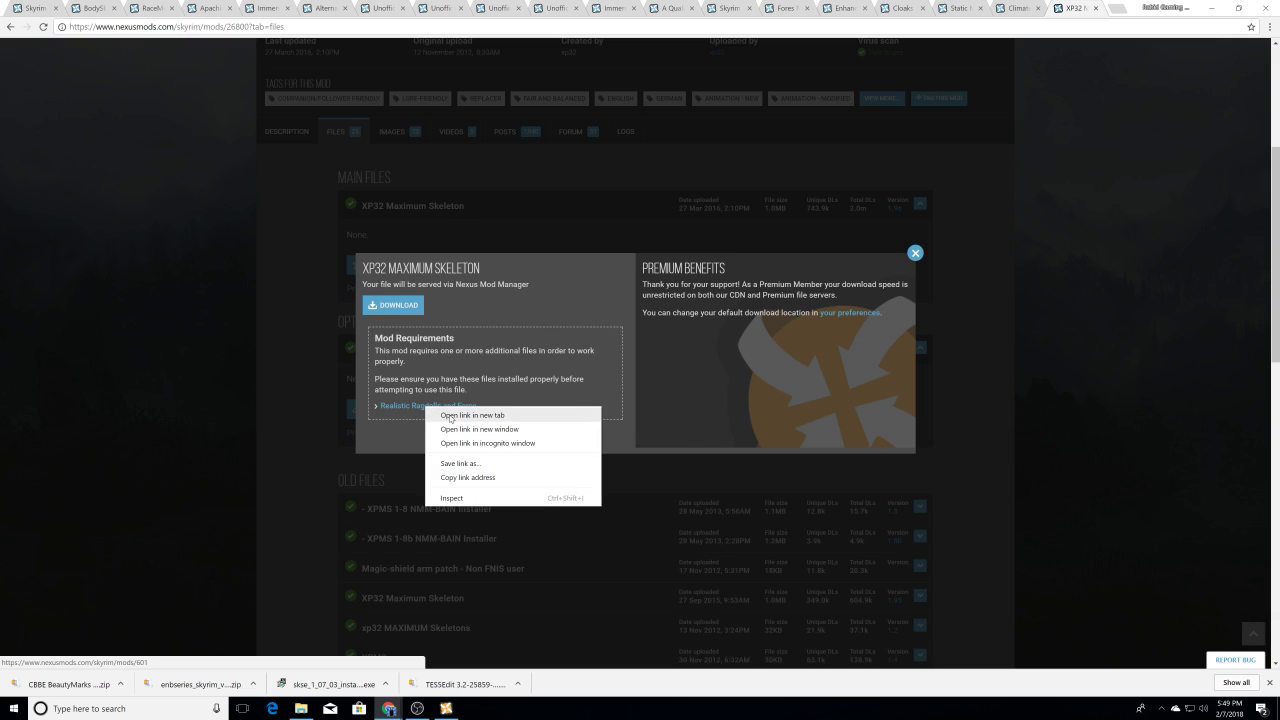
click(452, 416)
click(915, 253)
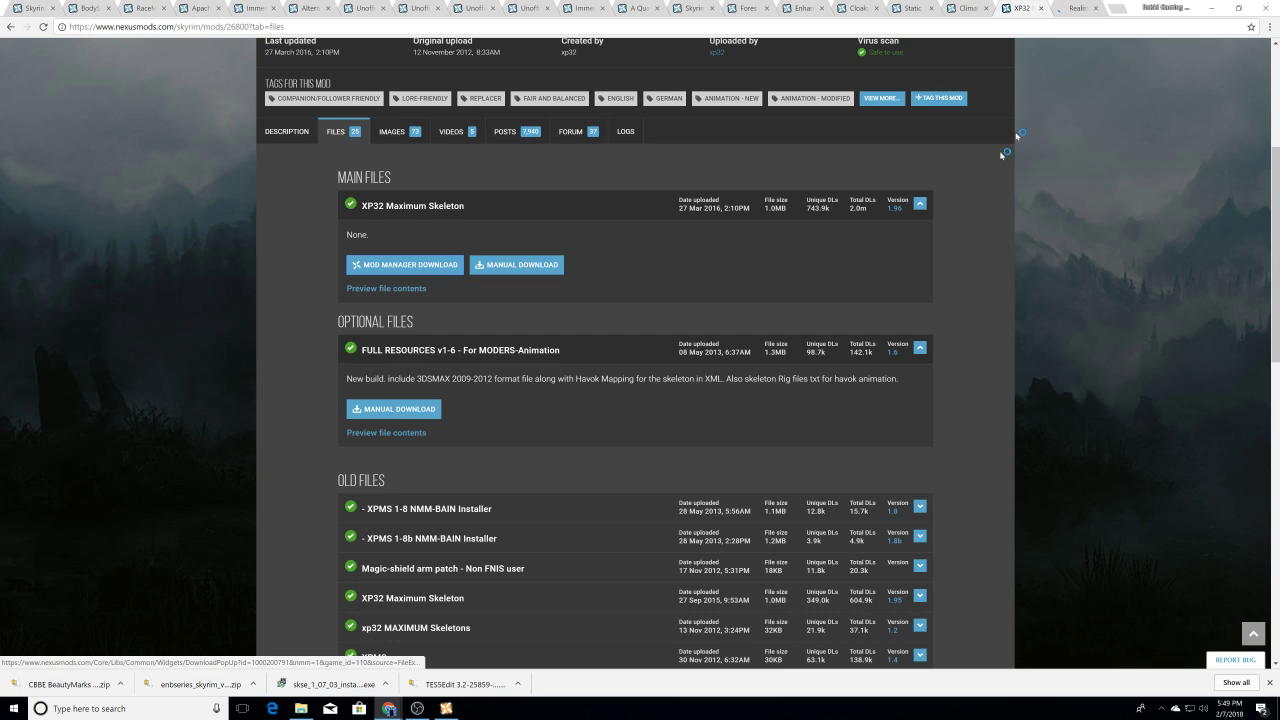
Step: Download the Realistic Force main file of Realistic Ragdolls and Force through Nexus Mod Manager, and dismiss the download prompt
click(1070, 10)
scroll(350, 400, down, 1)
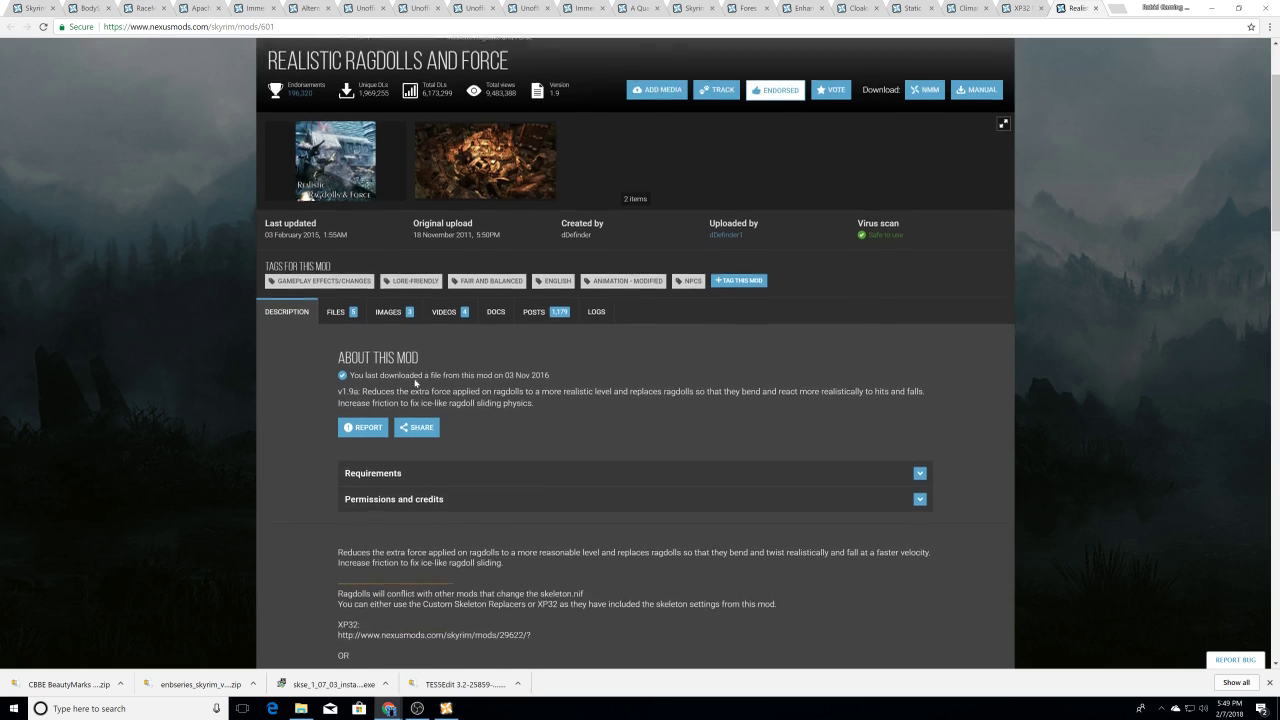
click(352, 300)
scroll(443, 337, down, 2)
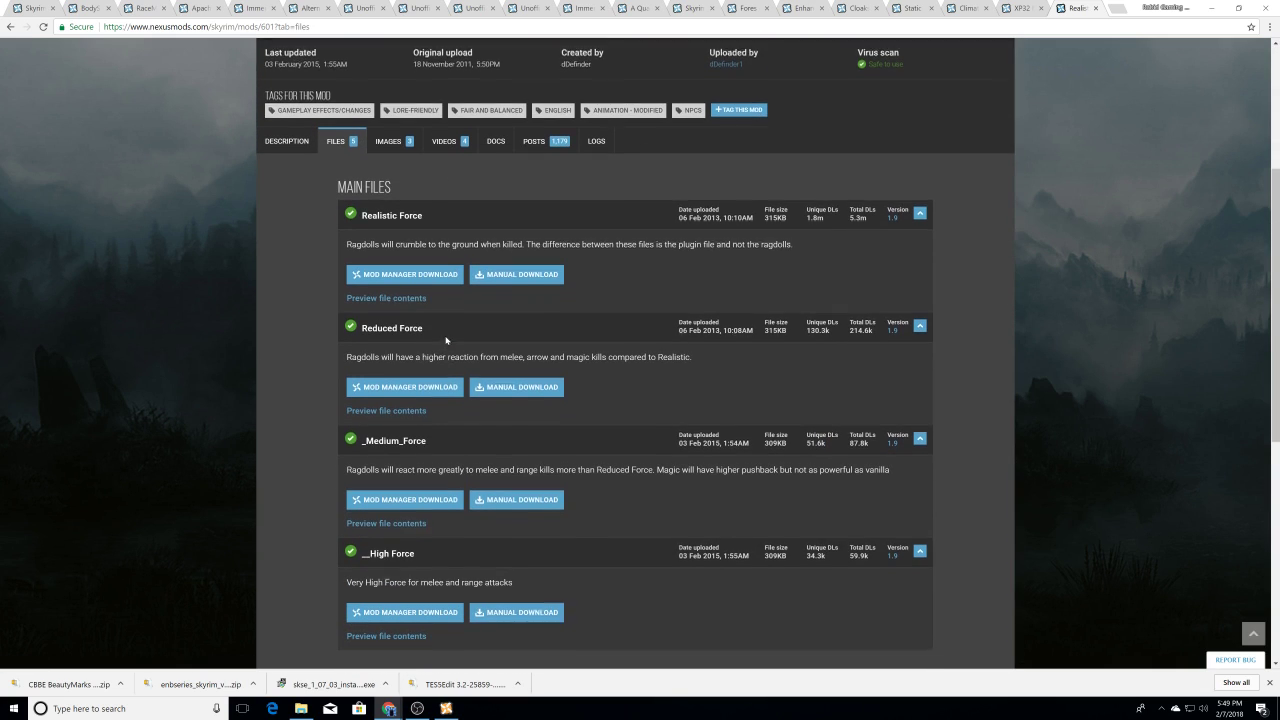
scroll(325, 278, down, 1)
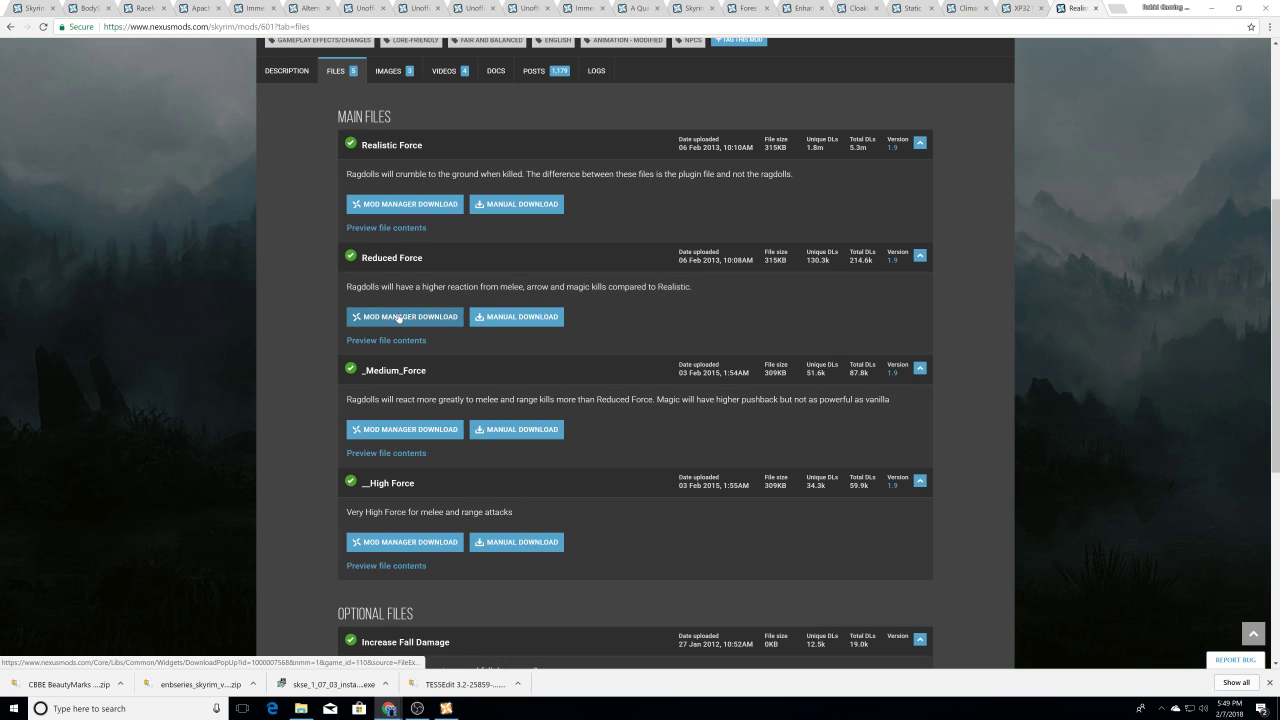
click(420, 204)
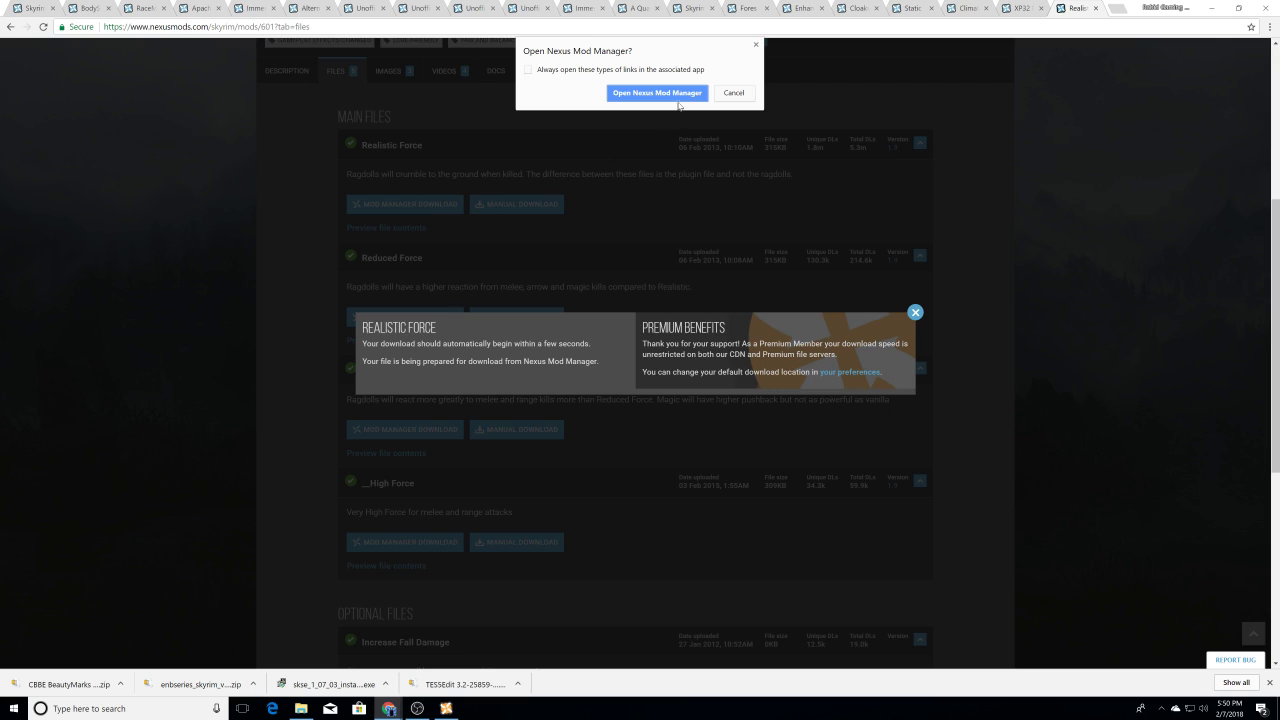
click(681, 95)
click(914, 312)
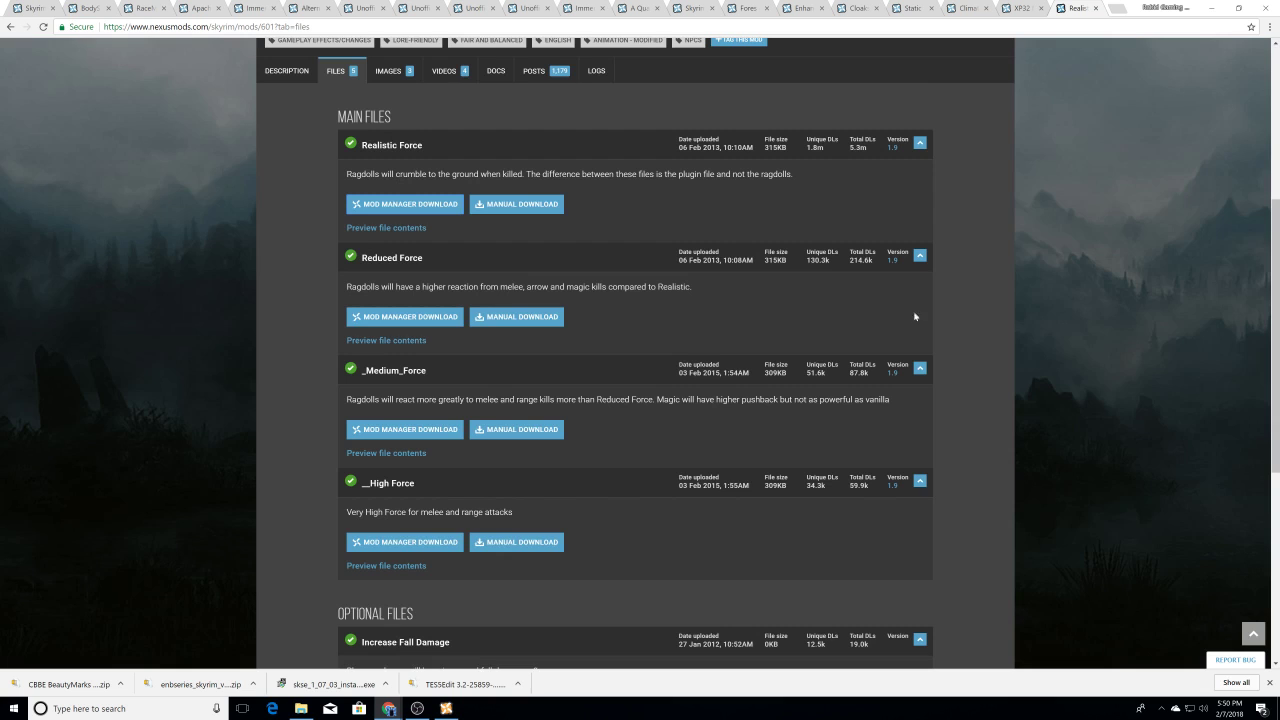
Step: Switch to Nexus Mod Manager, install Realistic Ragdolls and Force from the Gameplay effects and changes category, and minimize the manager
key(ctrl+shift+Tab)
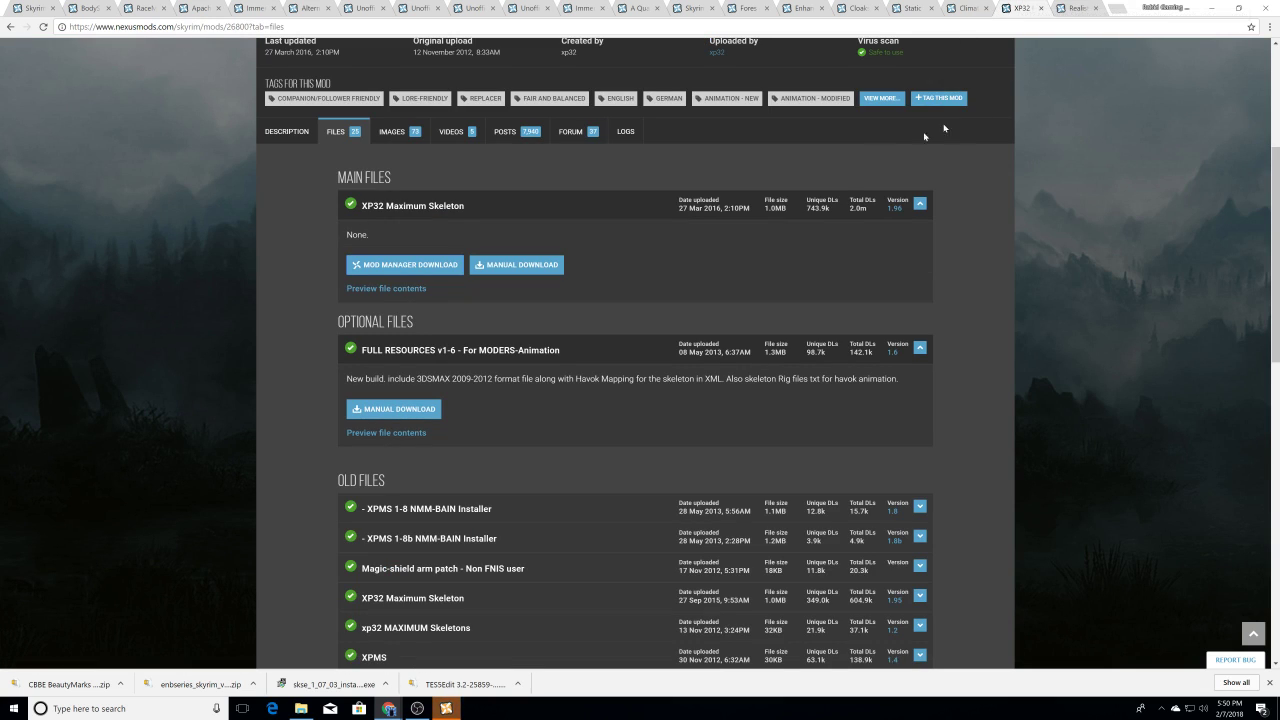
click(397, 266)
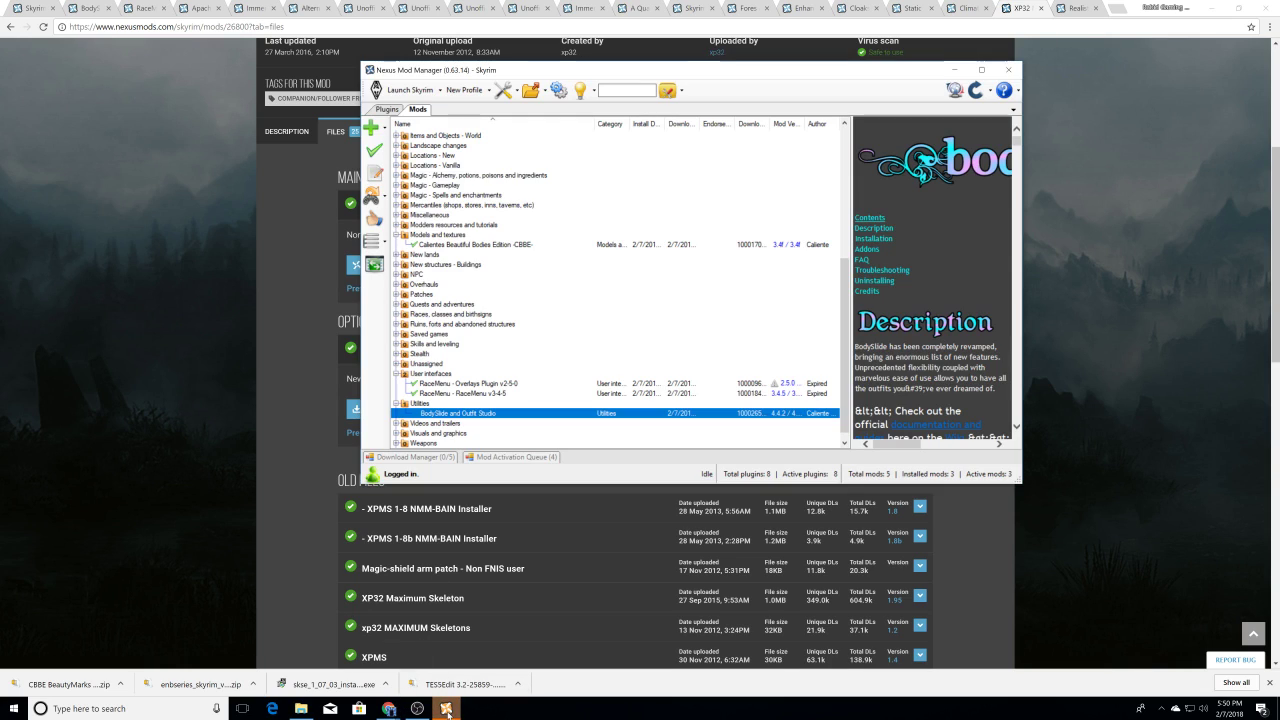
scroll(476, 407, up, 7)
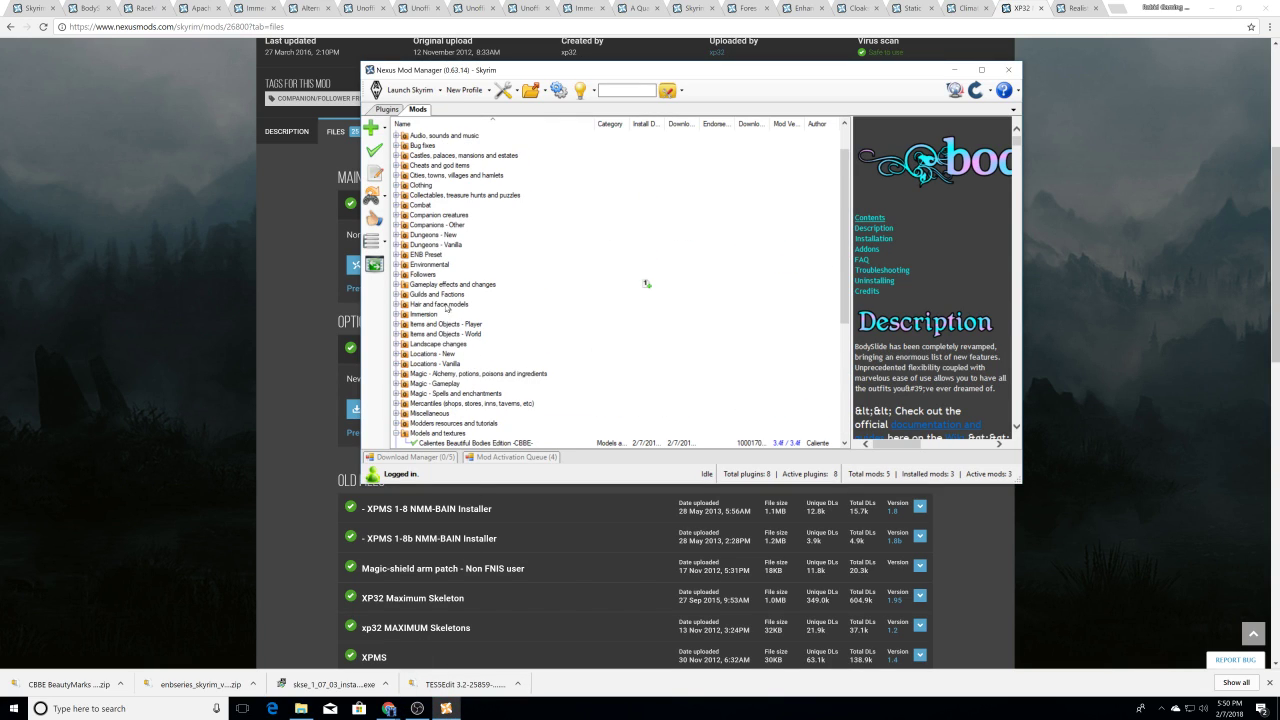
click(396, 284)
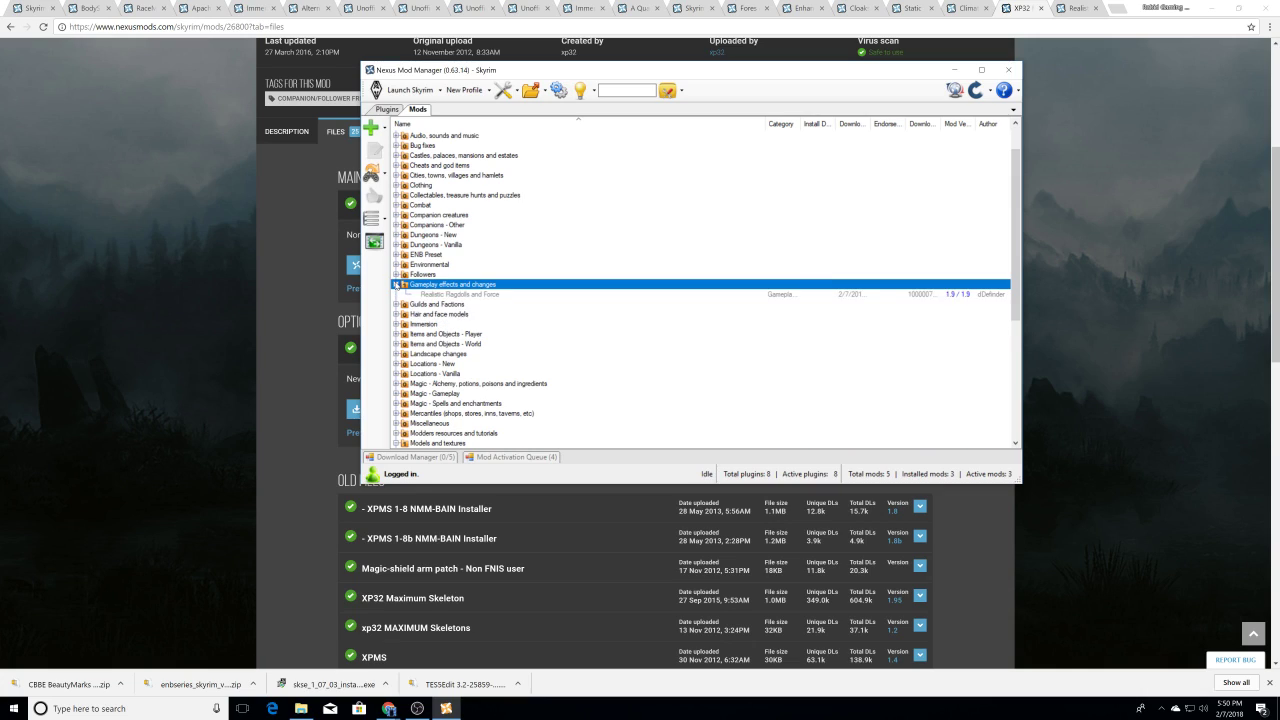
click(441, 294)
click(374, 151)
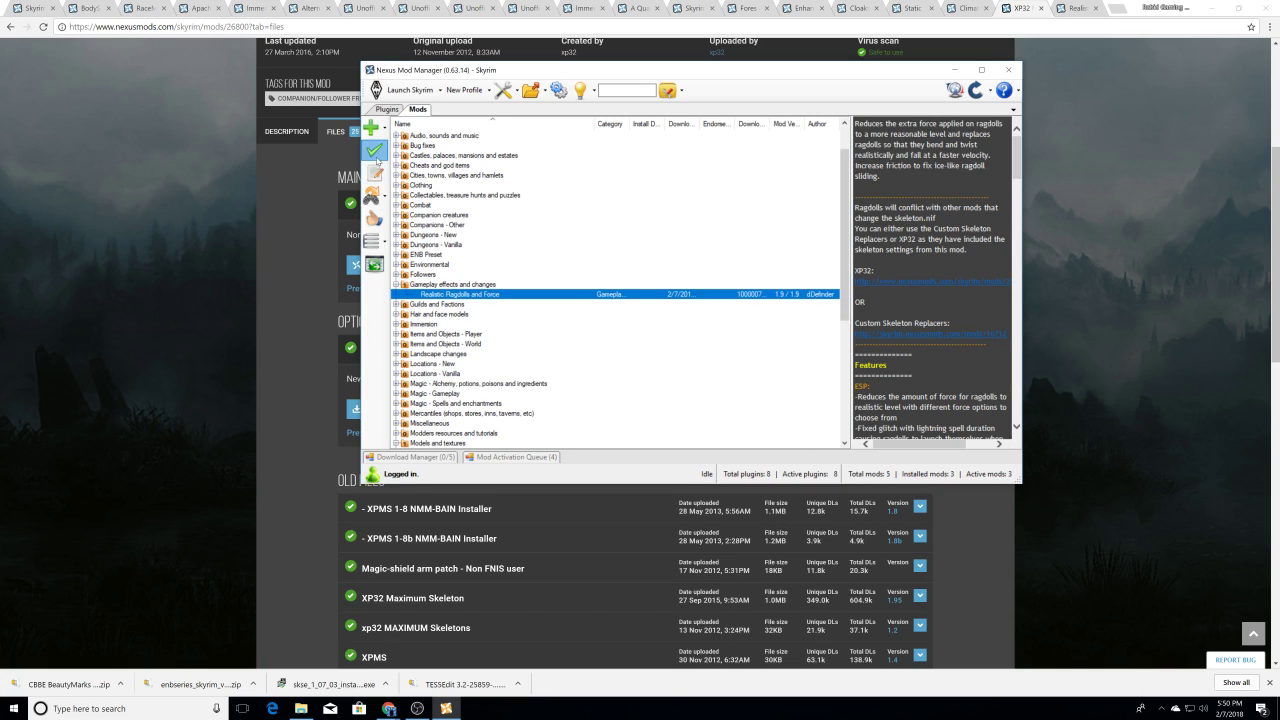
click(952, 69)
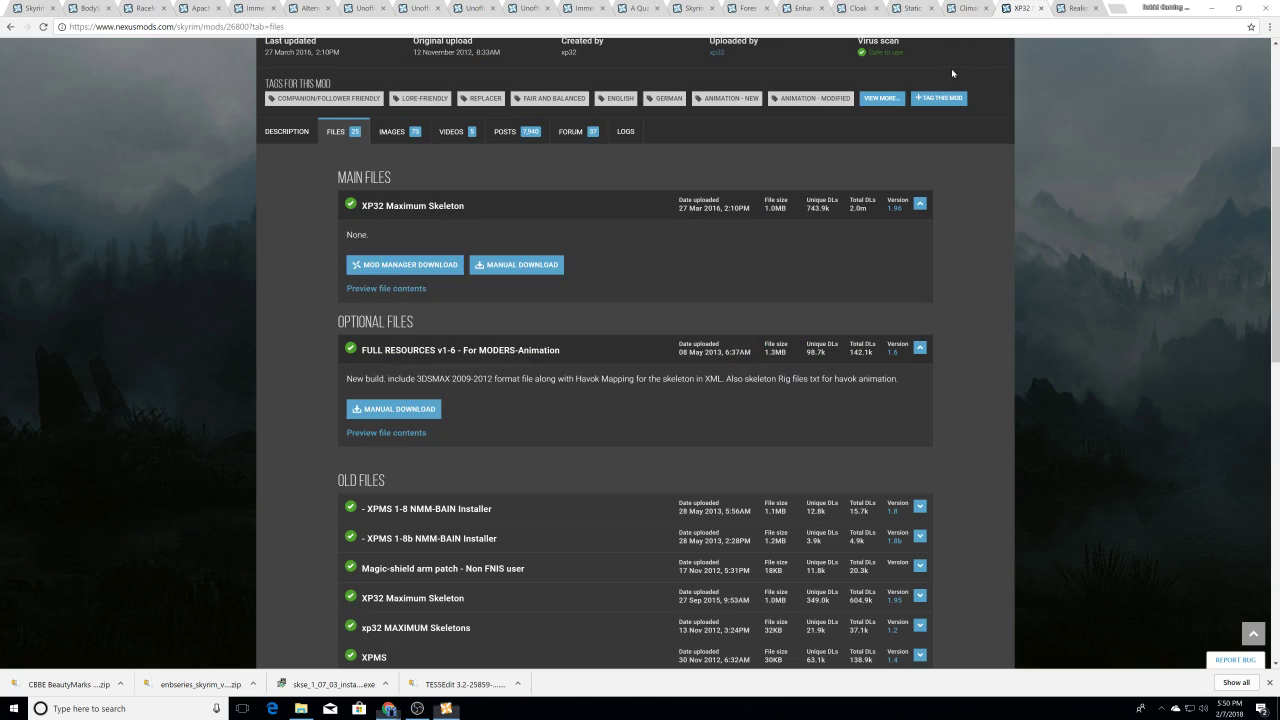
Step: Download the XP32 Maximum Skeleton main file through Nexus Mod Manager, and dismiss the requirements prompt
click(446, 266)
click(410, 305)
click(647, 93)
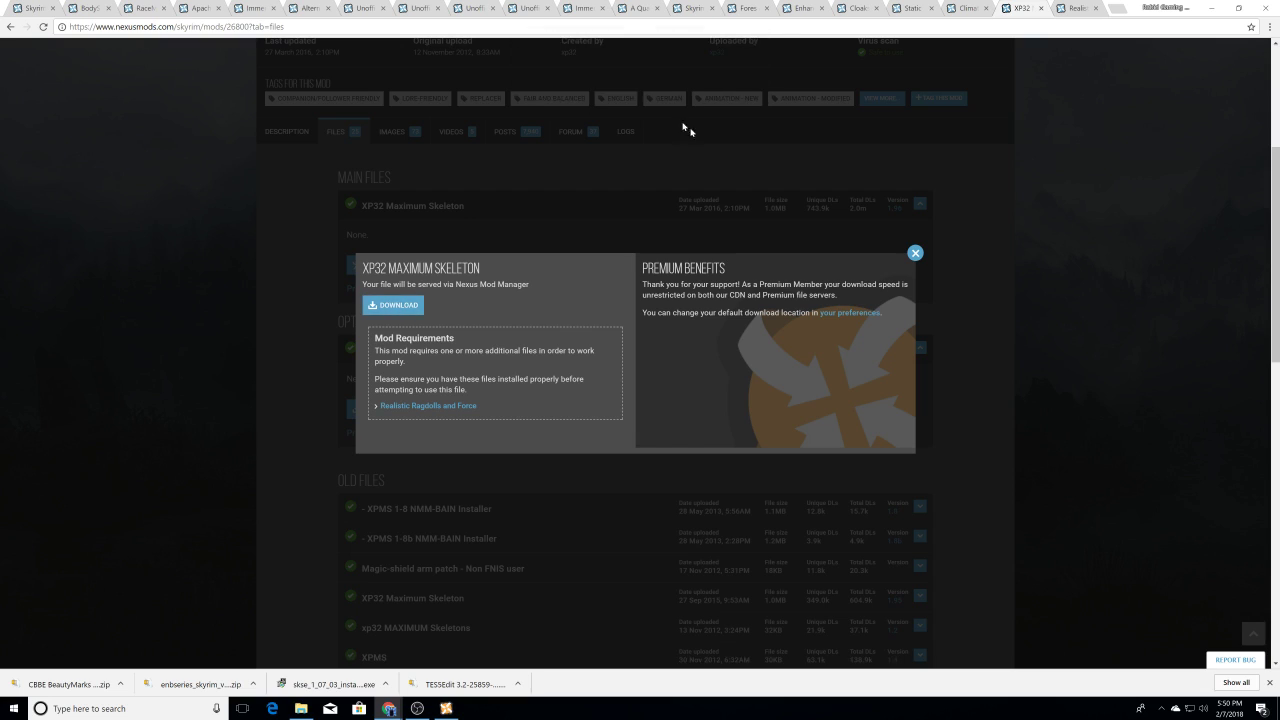
click(912, 251)
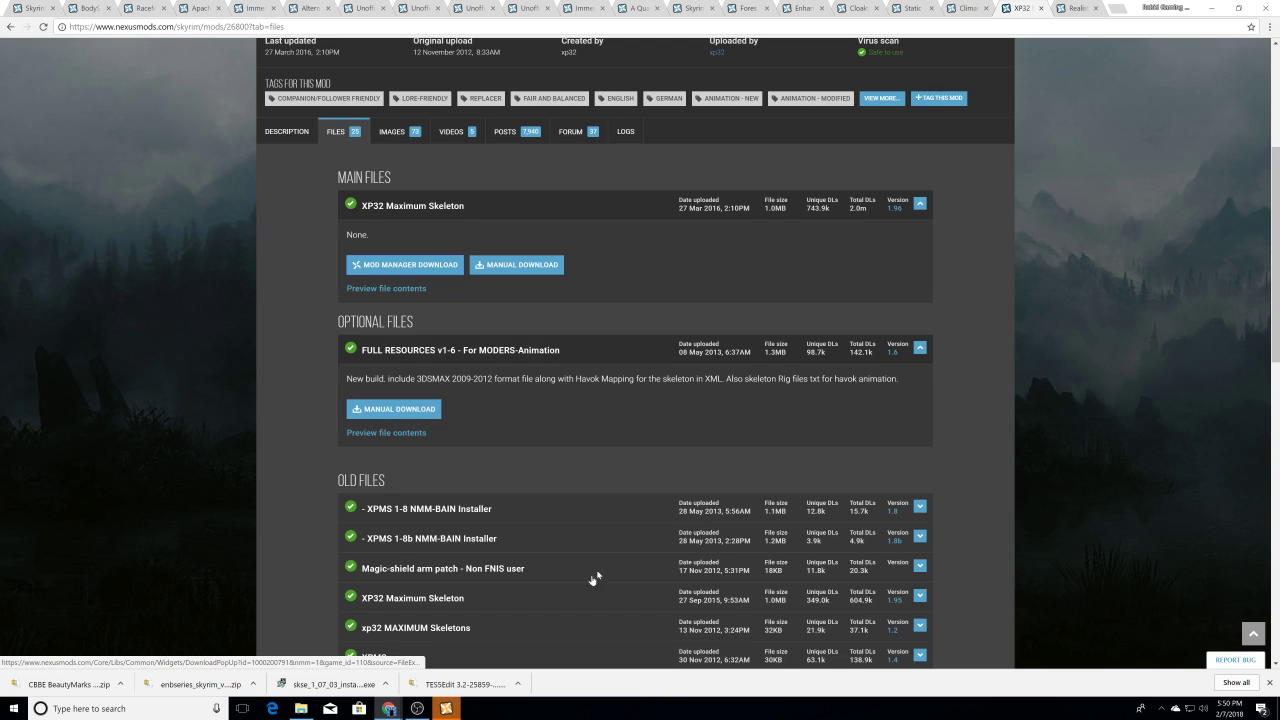
Step: In Nexus Mod Manager, start installing XP32 Maximum Skeleton with the XPMS Default bow and quiver option, and return to the browser at the Joy of Perspective question
click(447, 708)
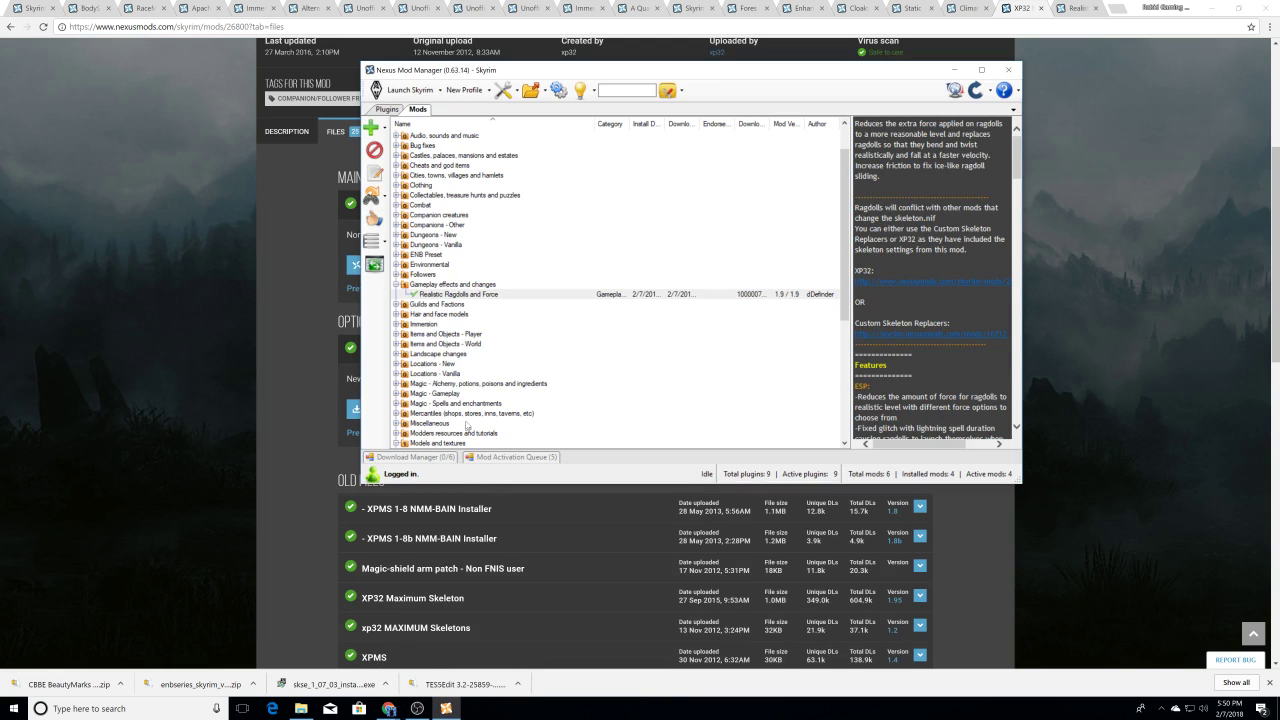
scroll(490, 370, down, 3)
scroll(490, 372, down, 4)
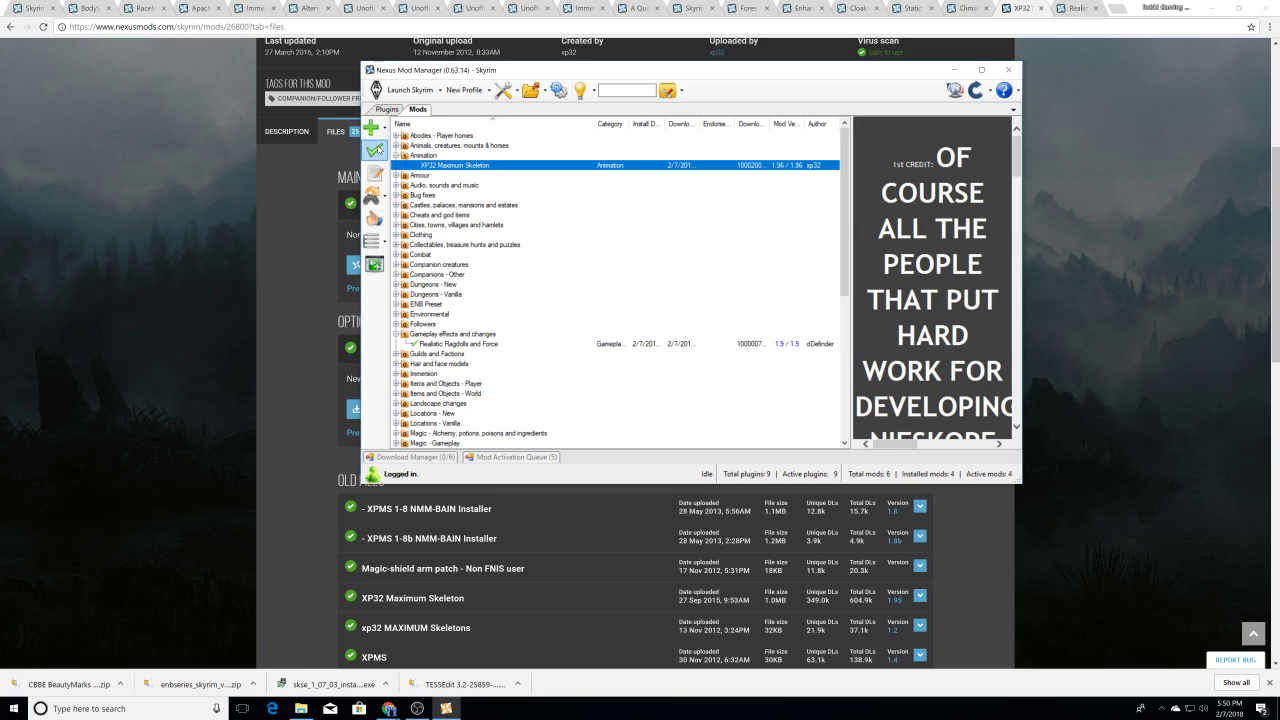
click(374, 150)
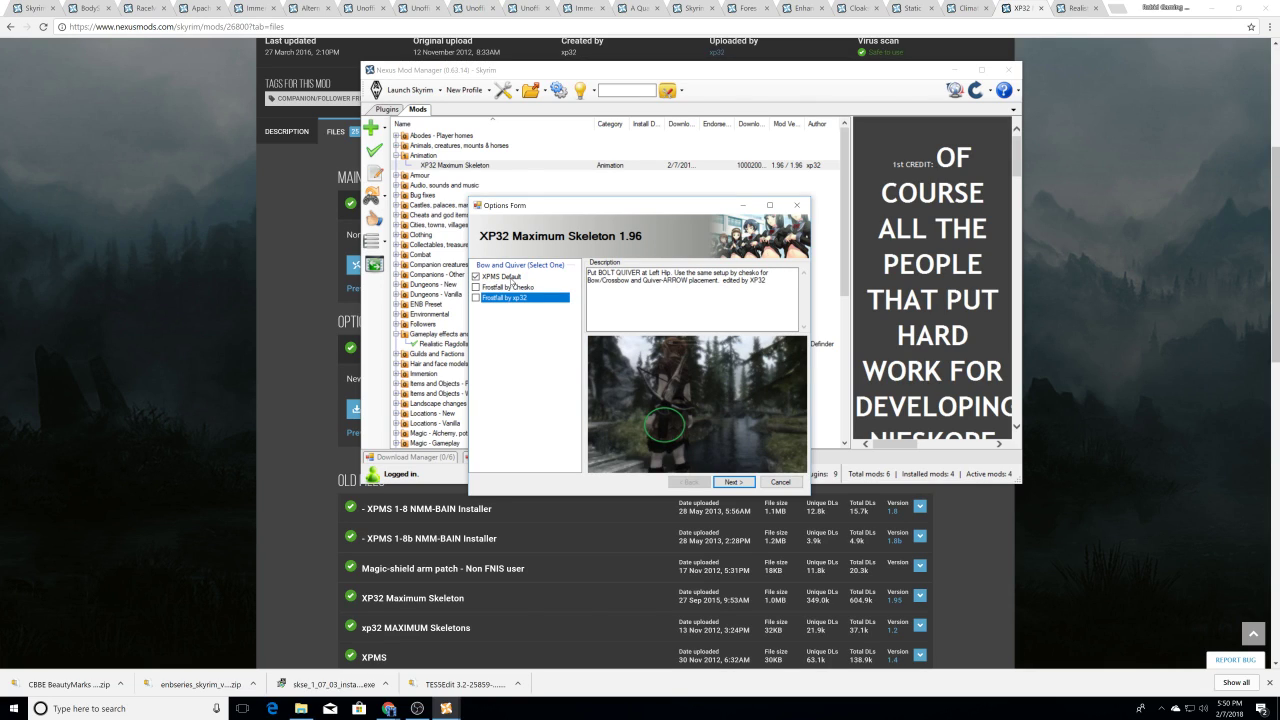
click(733, 481)
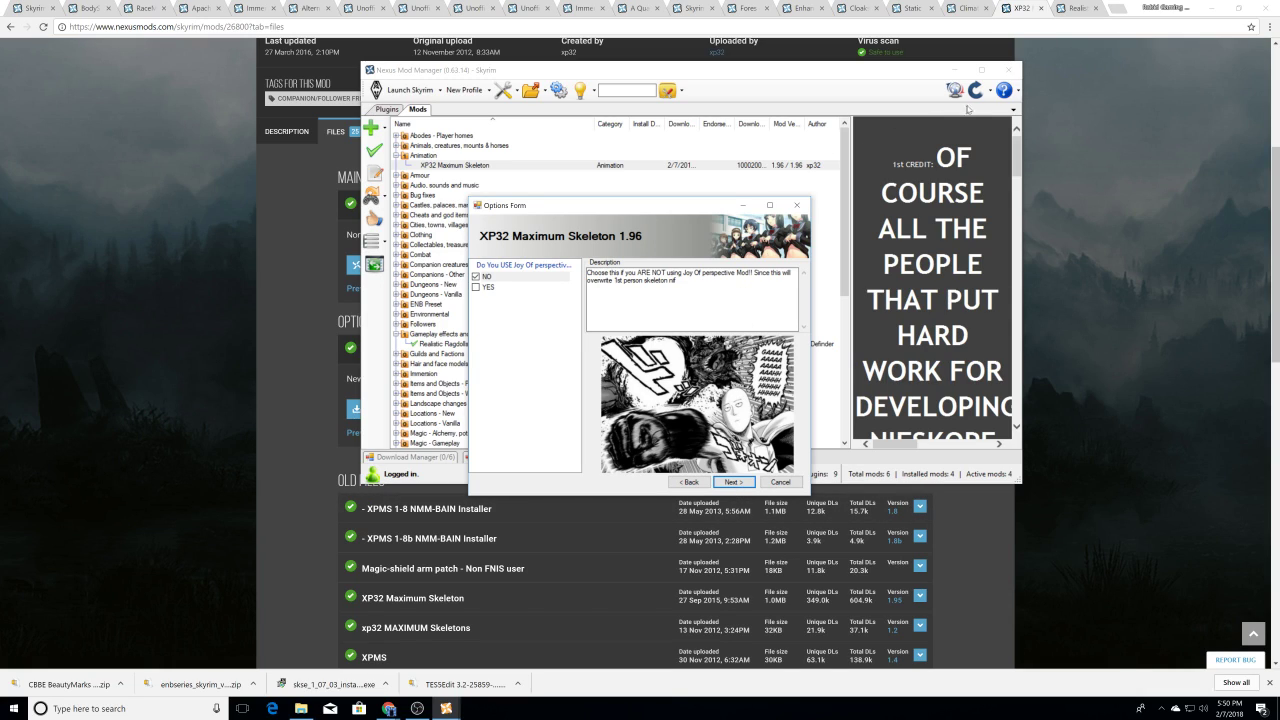
click(1007, 70)
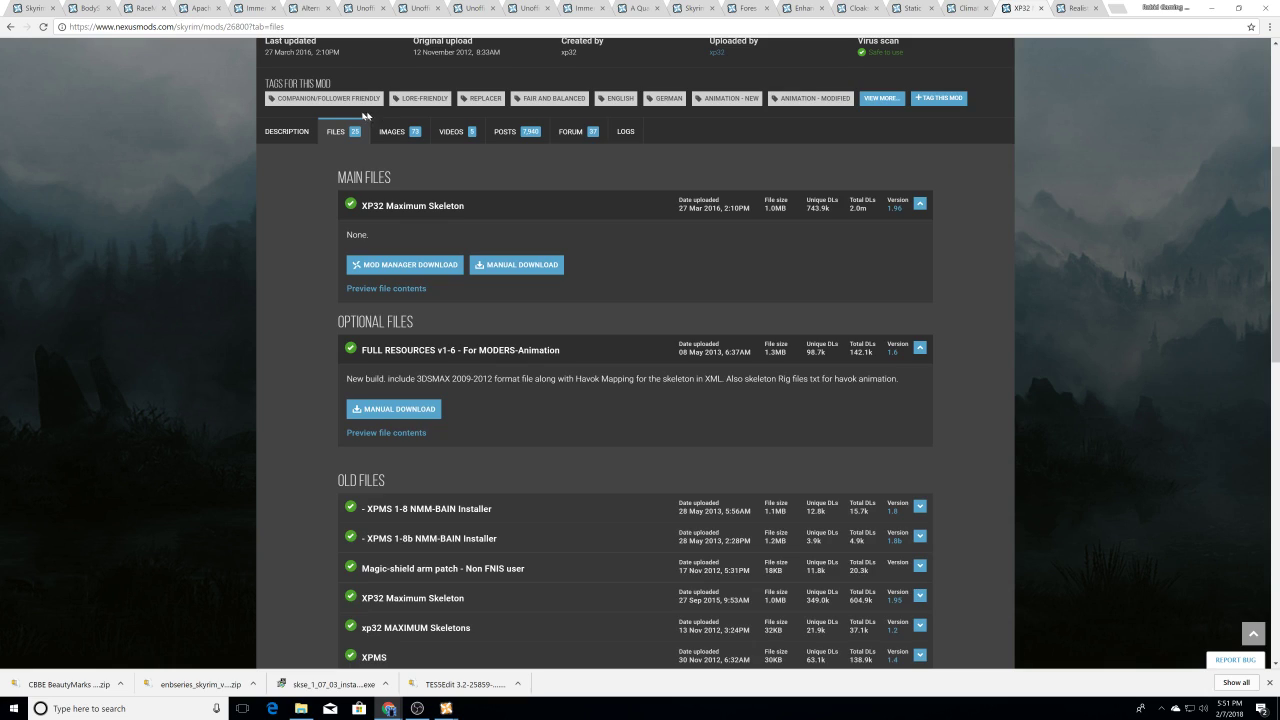
Step: From the Realistic Ragdolls and Force tab, search the Skyrim mods for "joy of" and open The Joy of Perspective mod page
scroll(799, 58, up, 3)
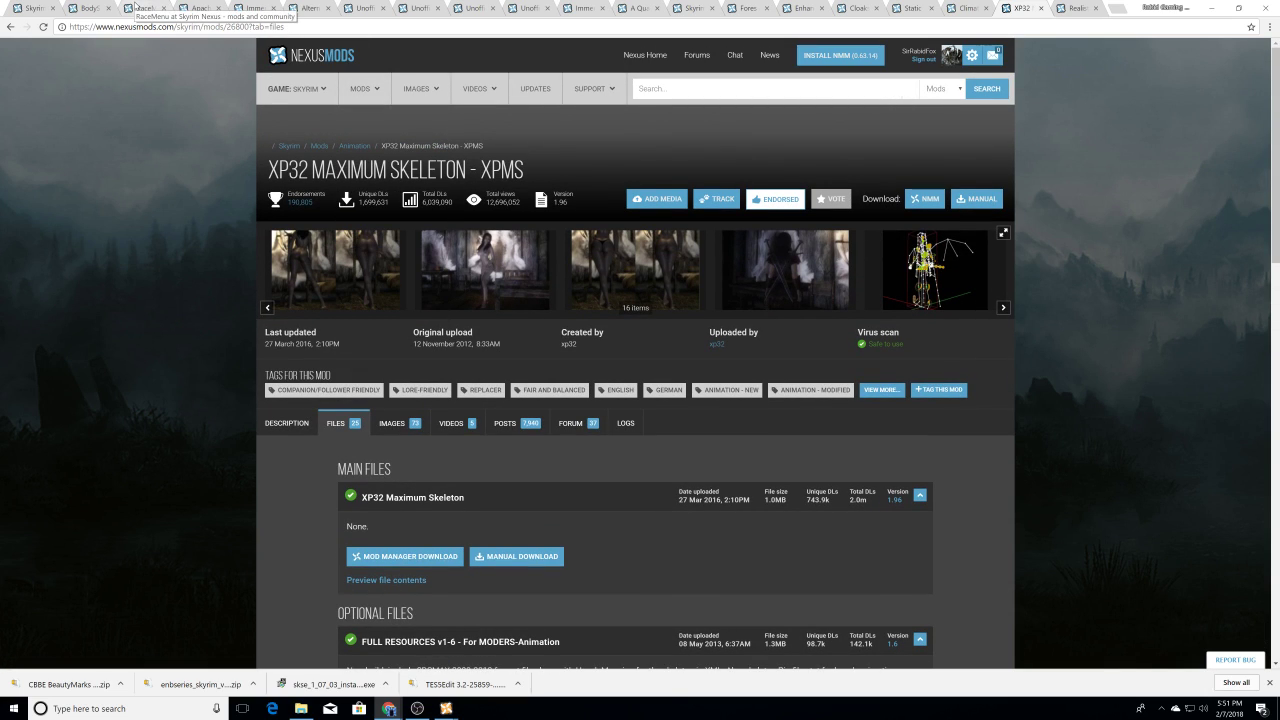
click(1080, 8)
scroll(880, 211, up, 4)
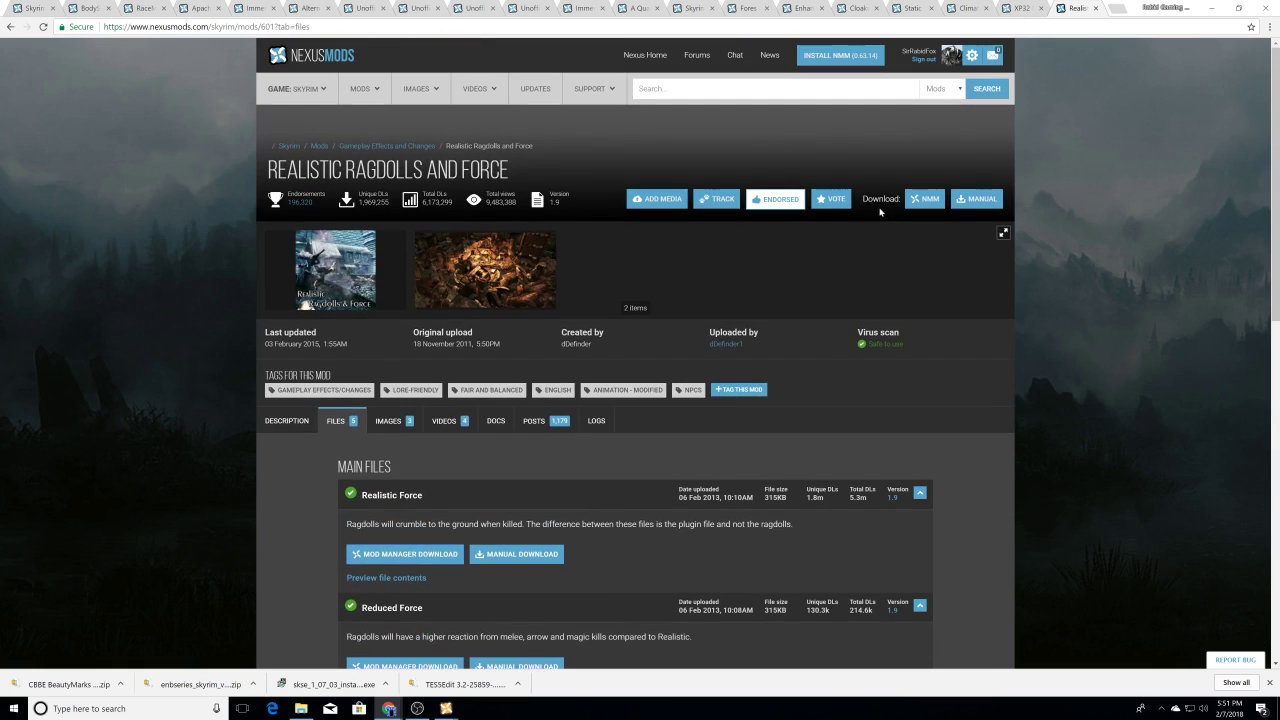
click(813, 97)
text(I)
key(BackSpace)
text(jd)
text(y of)
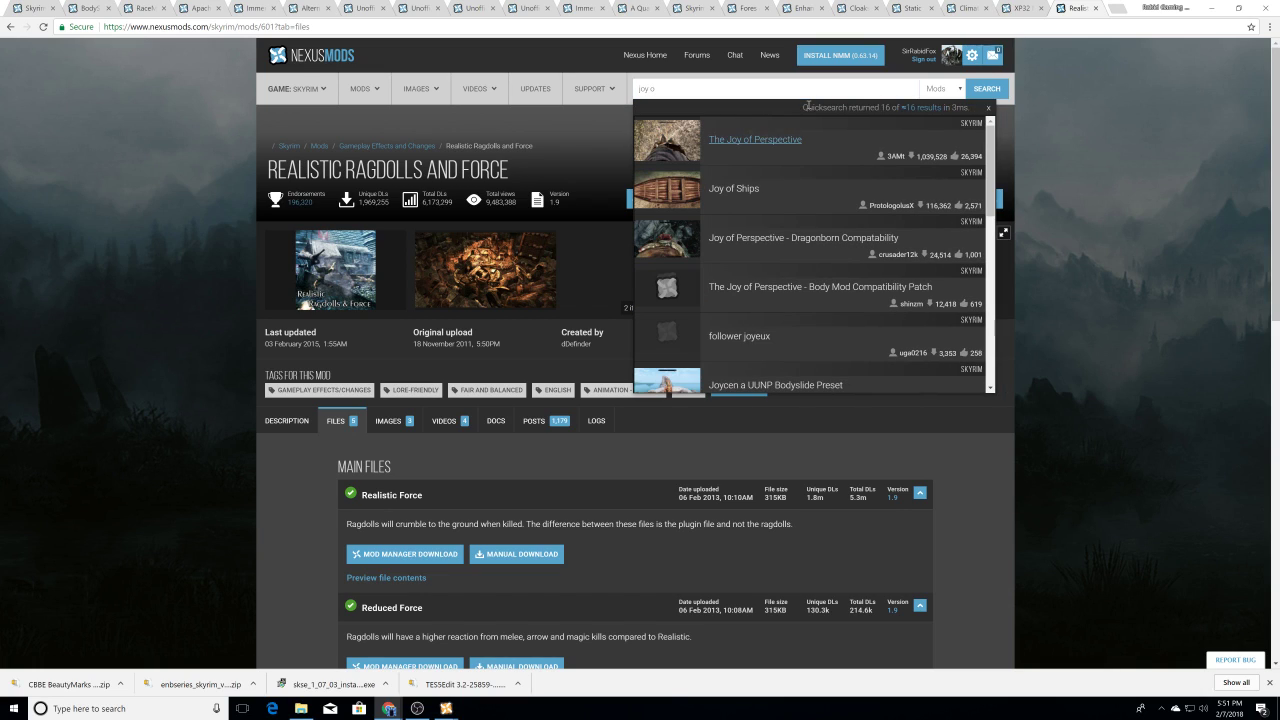
click(763, 143)
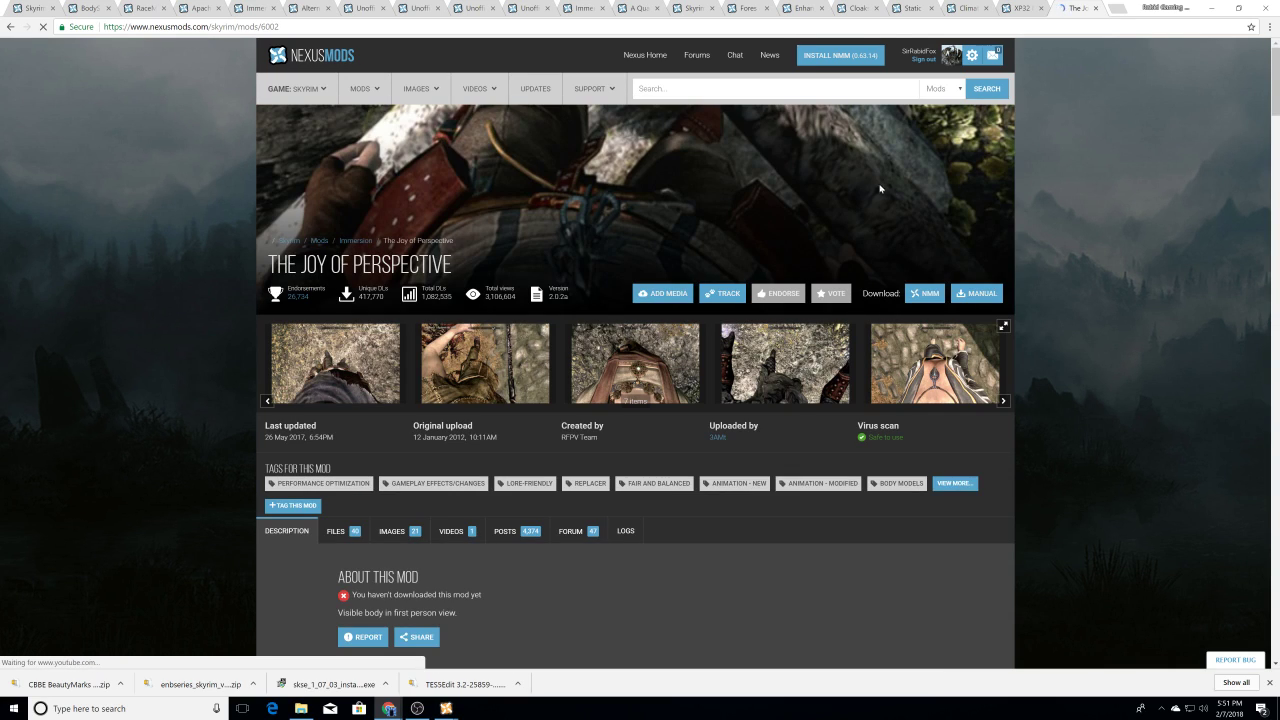
Step: Look through The Joy of Perspective's gallery images and read its description for requirements and features
scroll(640, 372, down, 2)
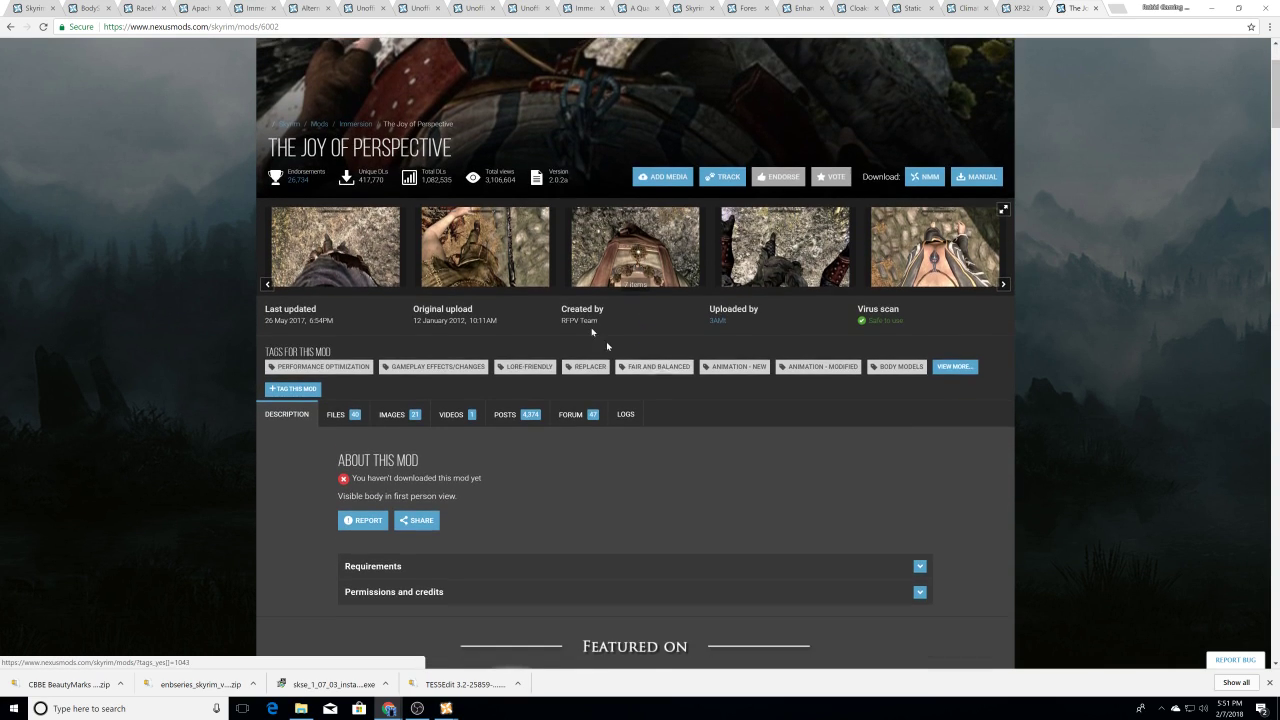
click(382, 238)
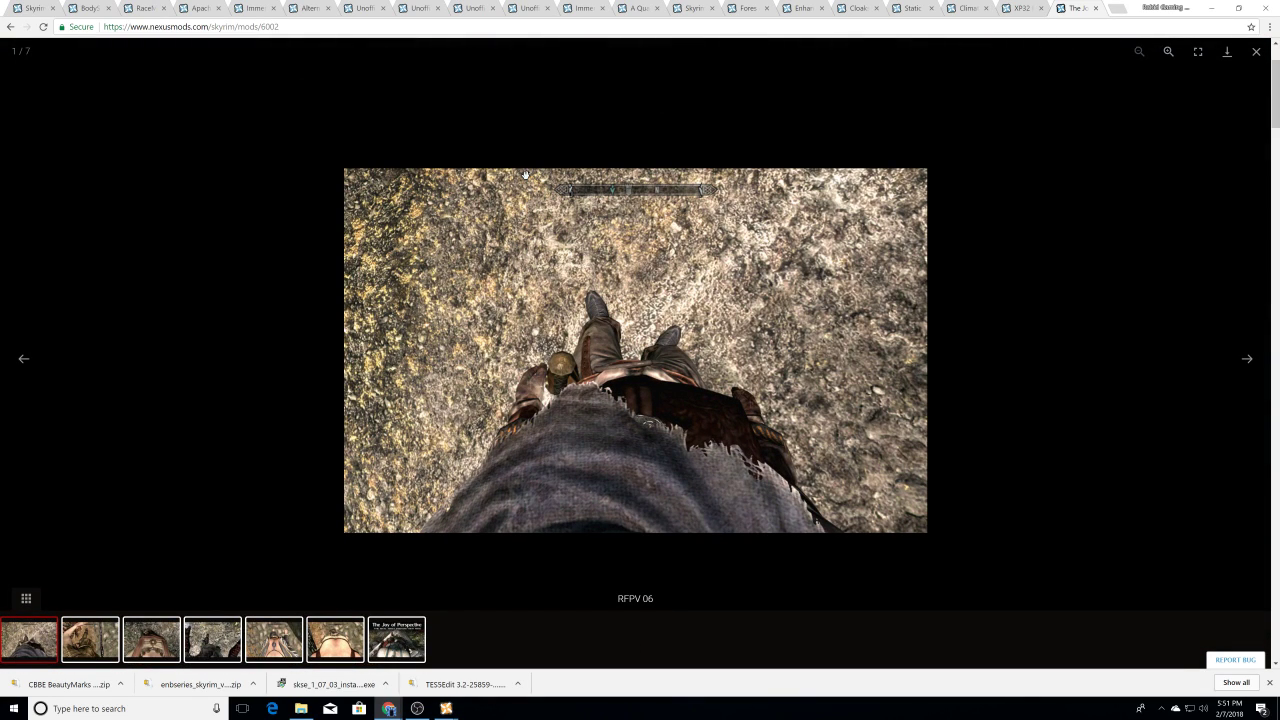
key(Right)
key(Right)
key(Right)
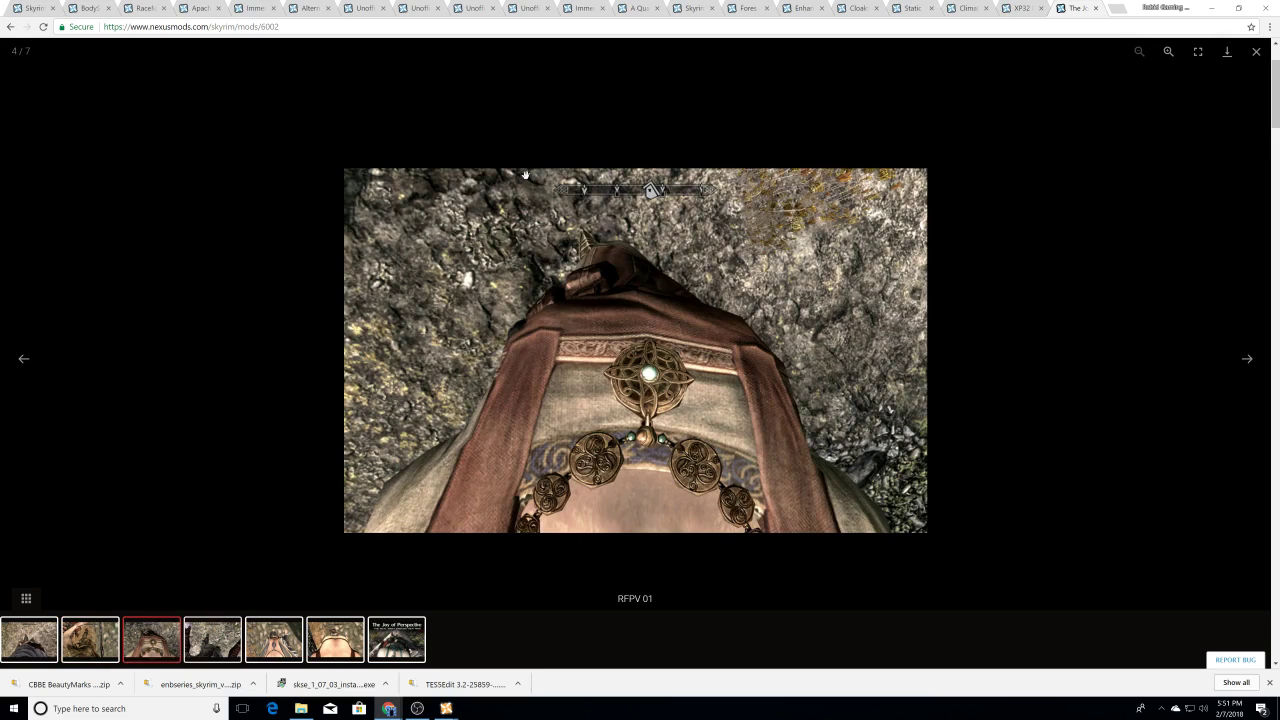
key(Right)
key(Right)
key(Right)
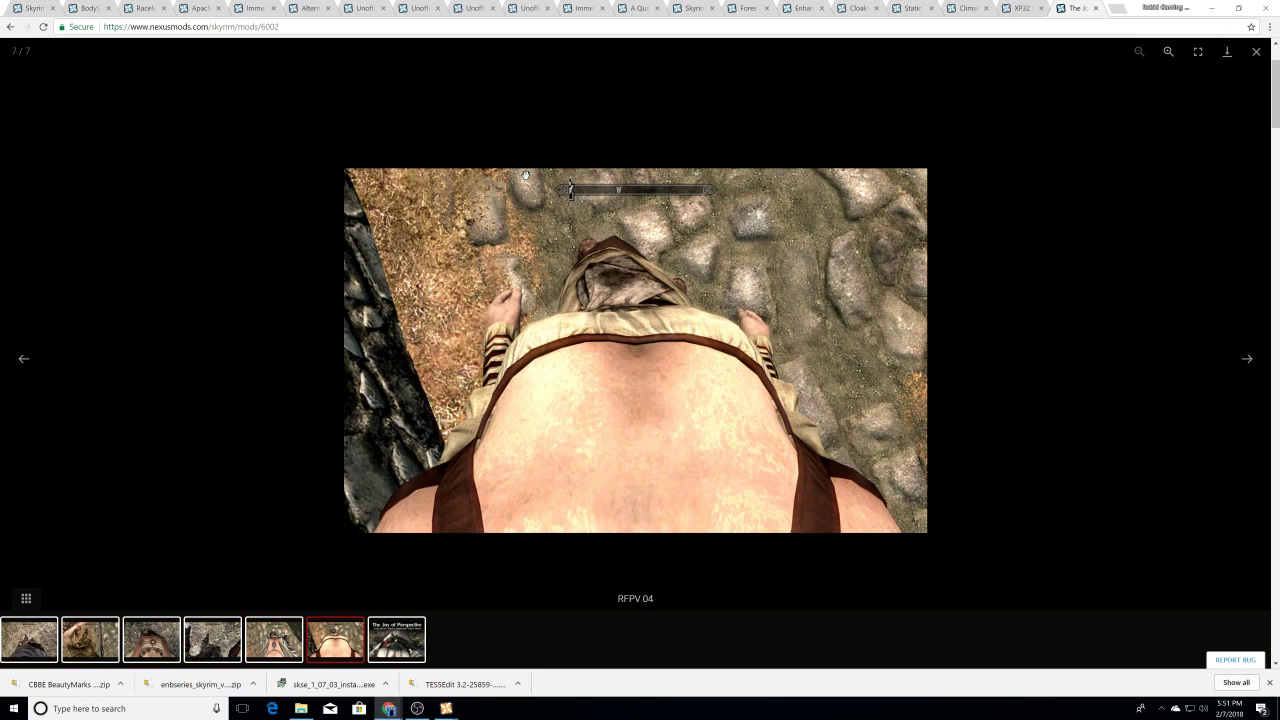
key(Left)
key(Left)
key(Right)
key(Right)
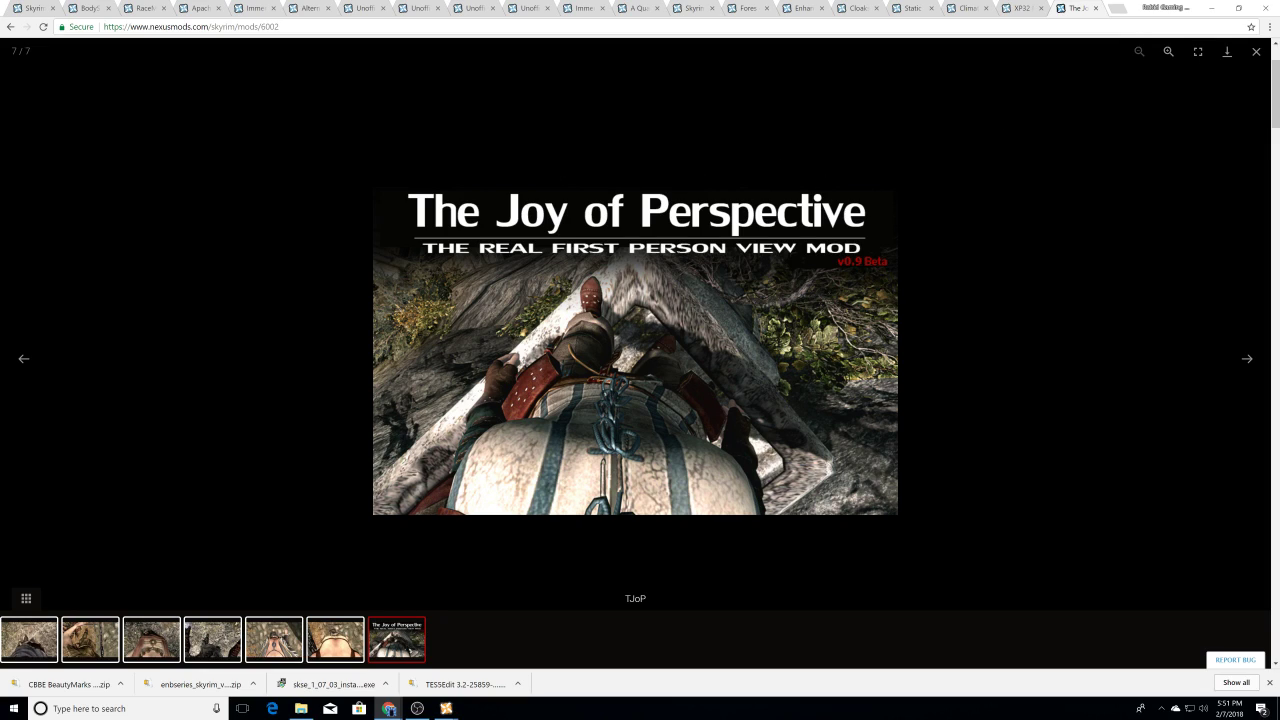
click(1256, 51)
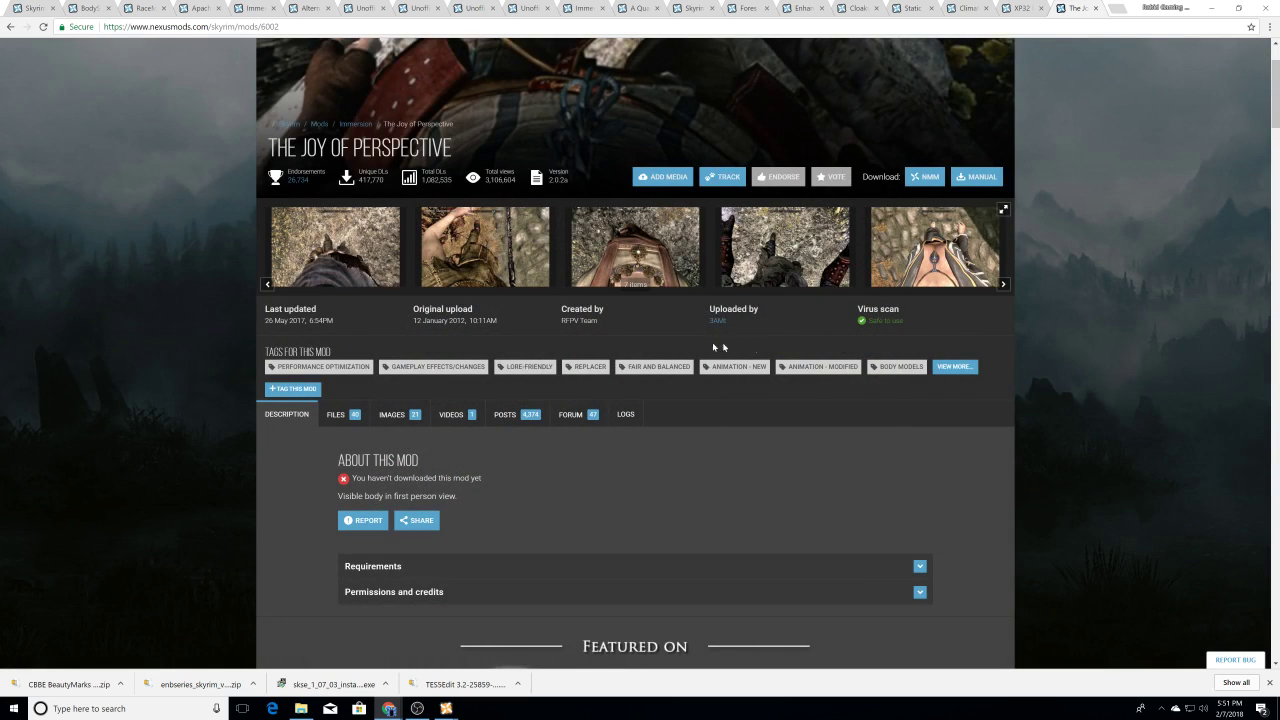
scroll(700, 346, down, 3)
scroll(670, 352, down, 1)
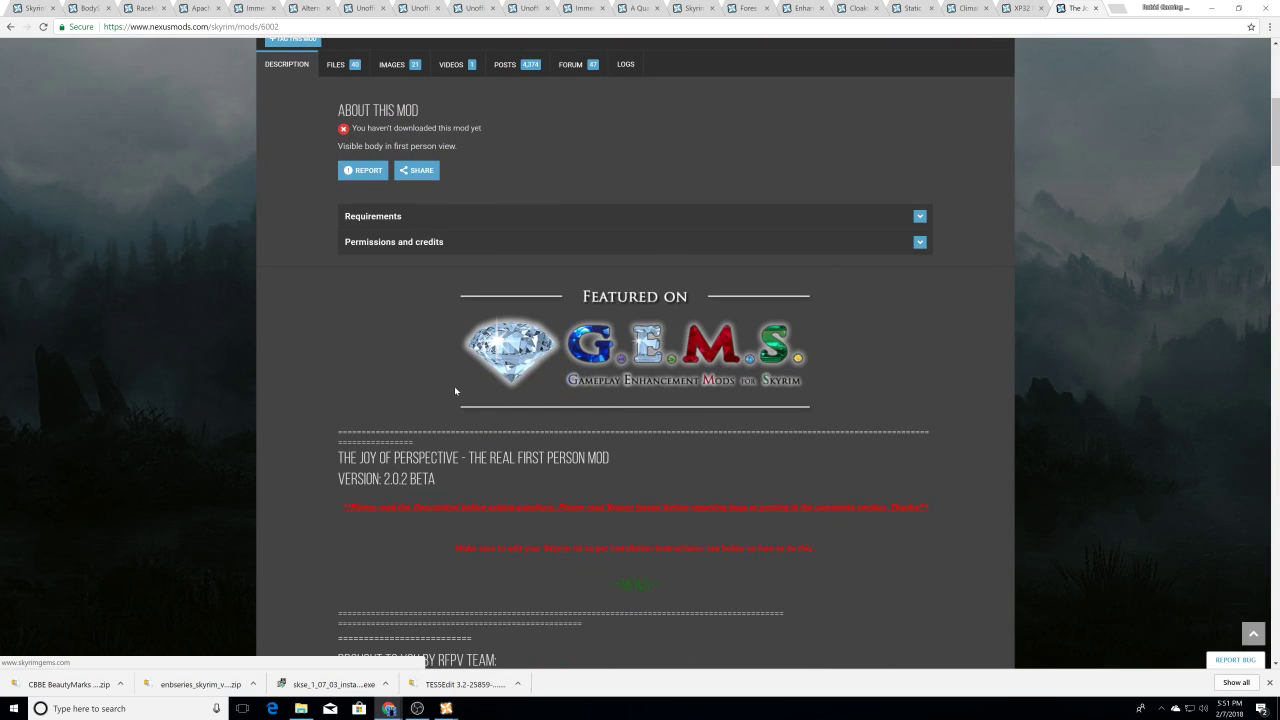
scroll(447, 380, down, 4)
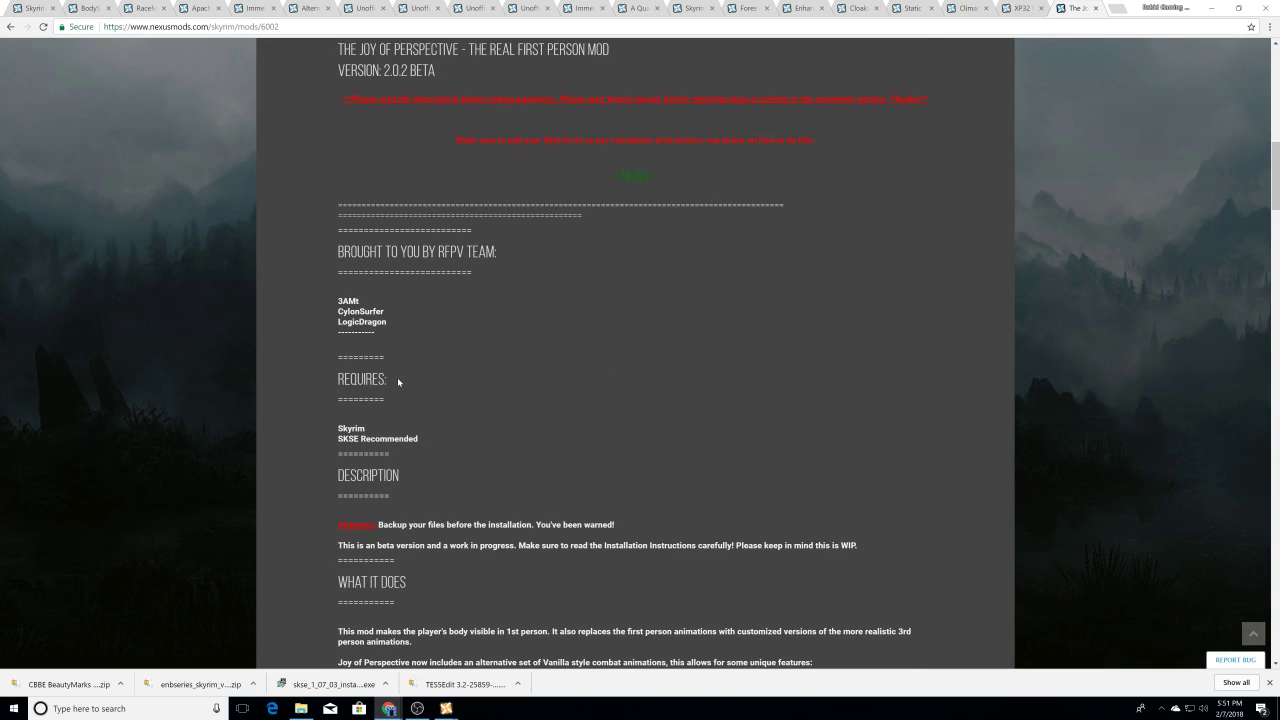
scroll(398, 381, down, 1)
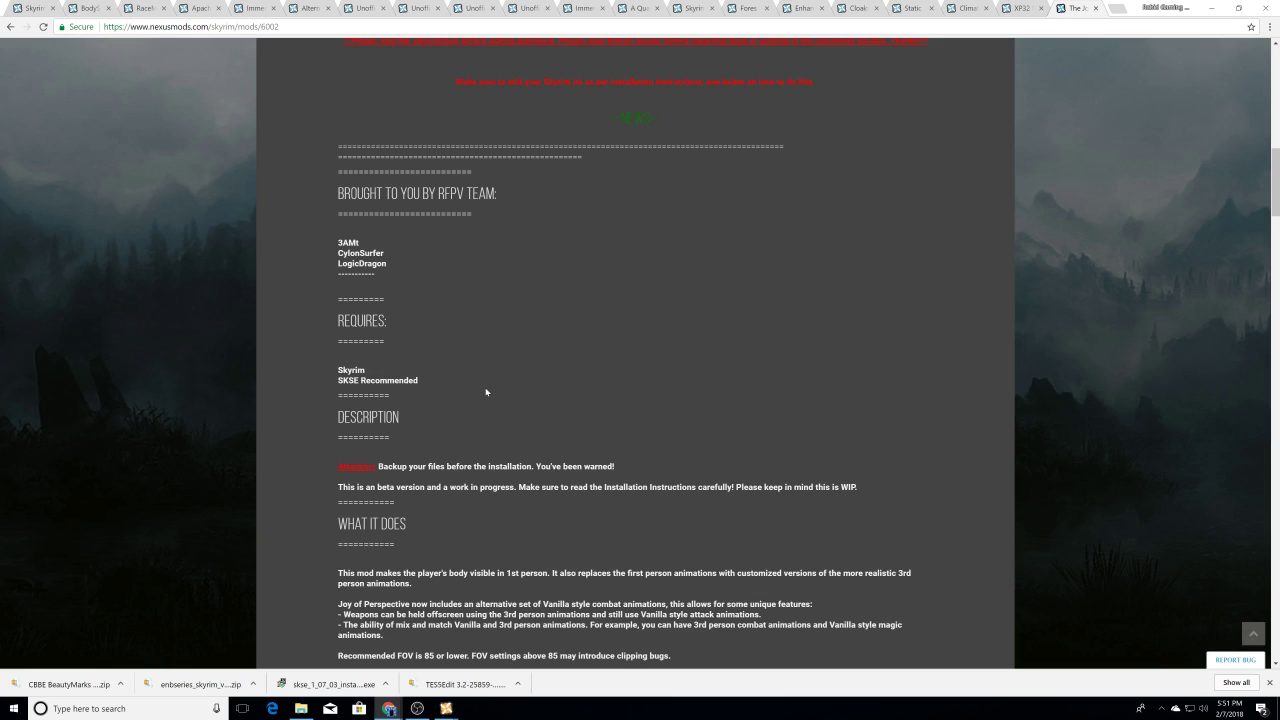
Step: Download the Joy of Perspective V2 0 2a main file through Nexus Mod Manager, and dismiss the download notice
scroll(486, 392, up, 10)
click(335, 531)
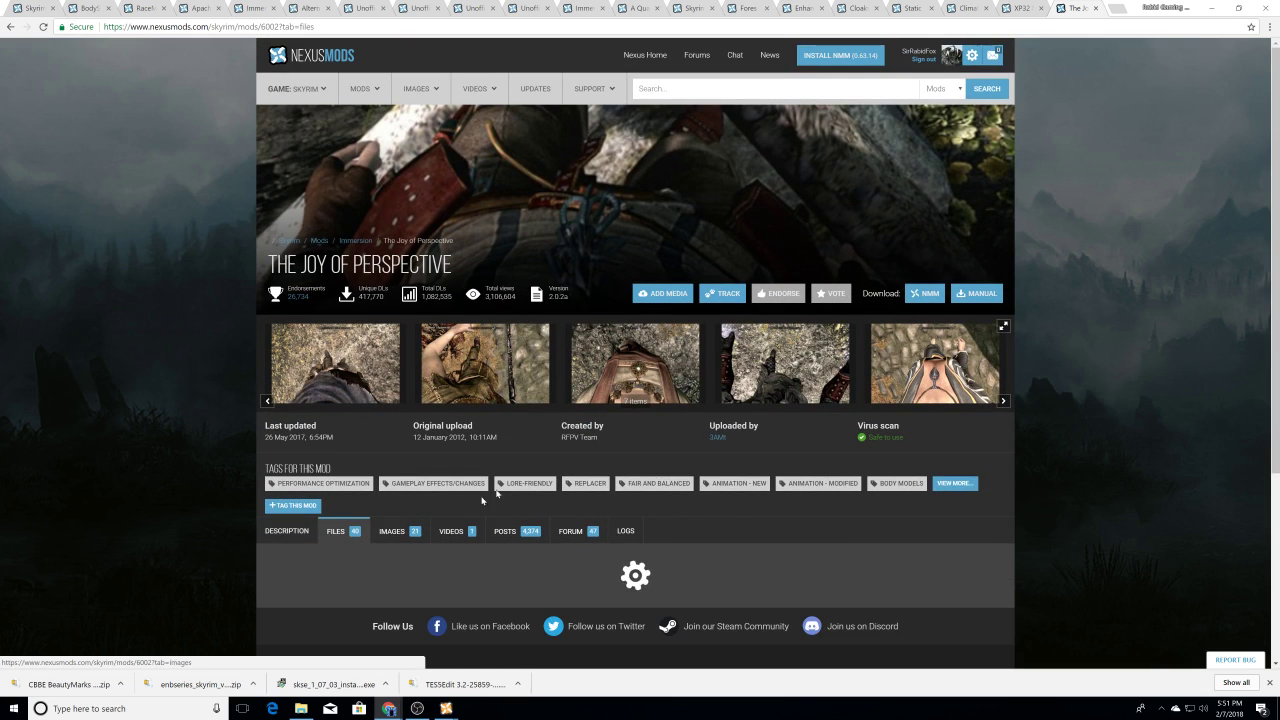
scroll(462, 510, down, 2)
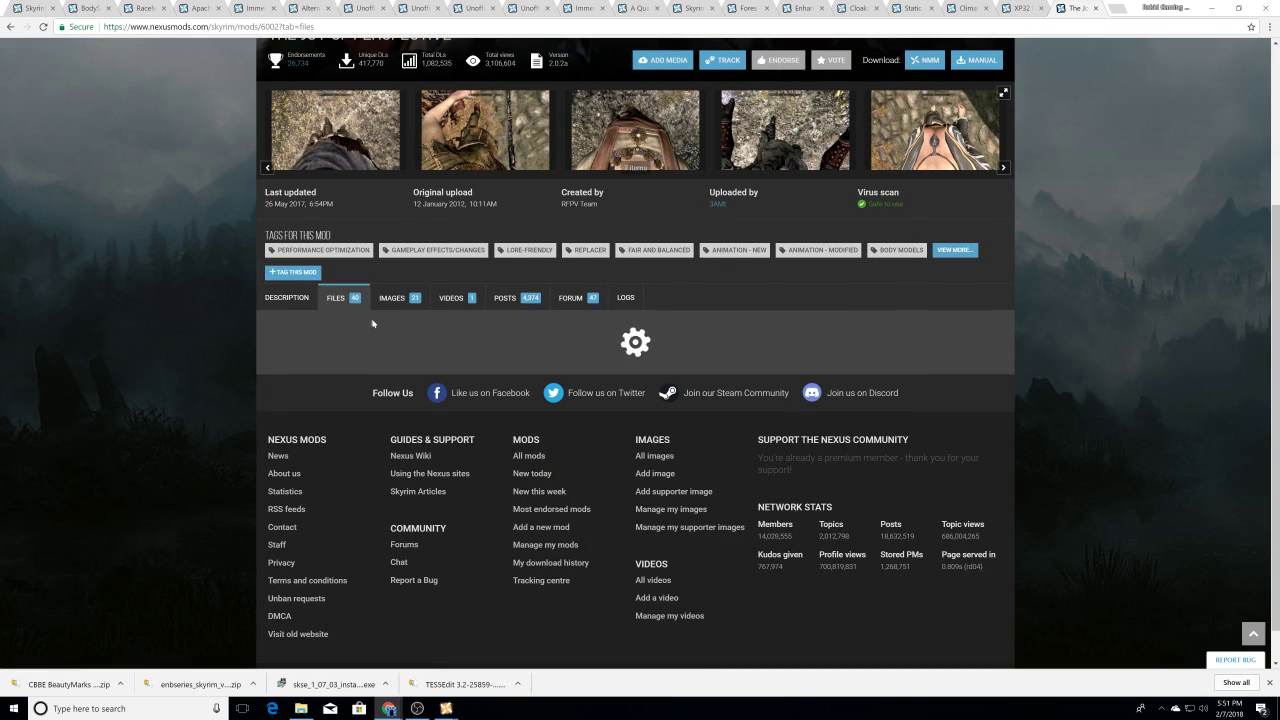
scroll(334, 366, down, 2)
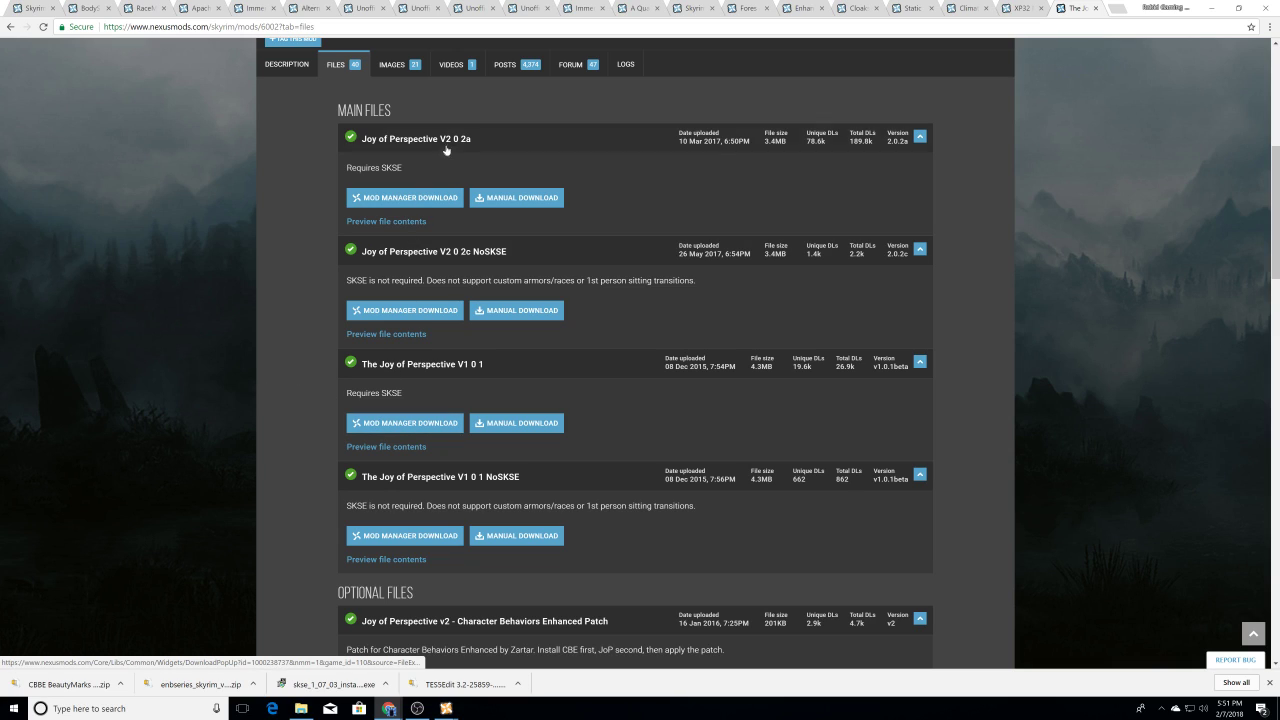
click(416, 206)
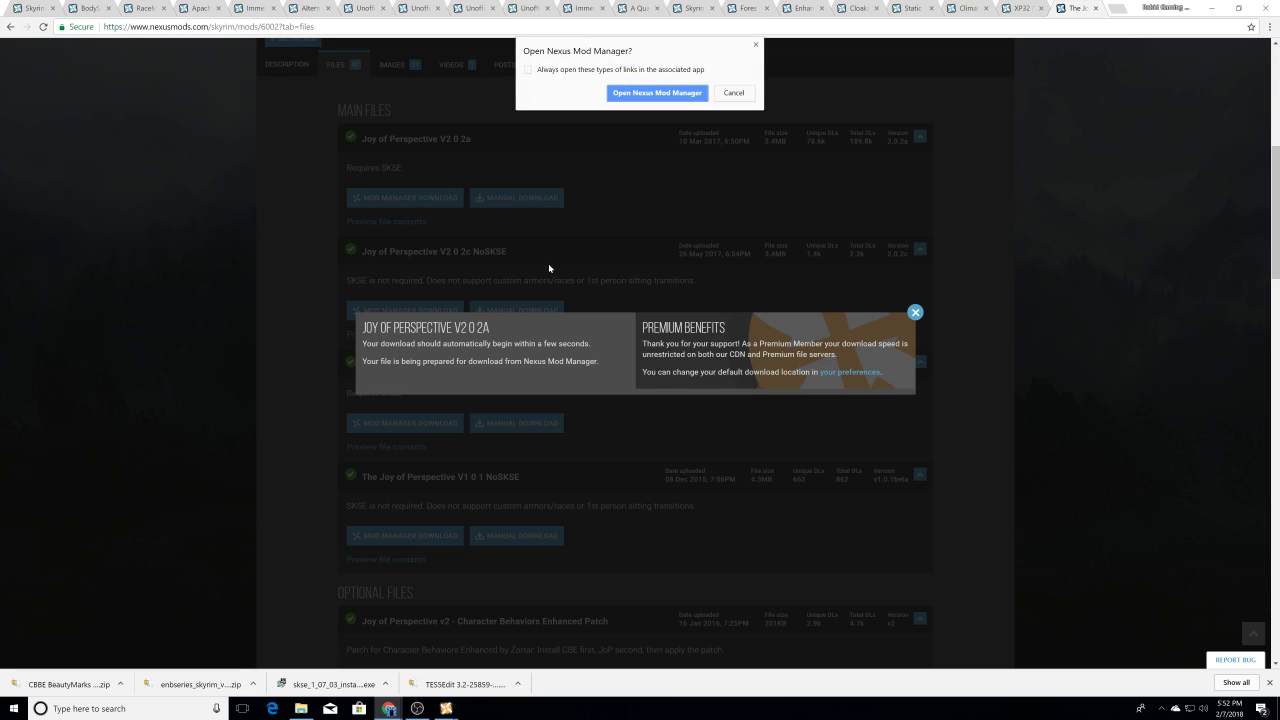
click(657, 93)
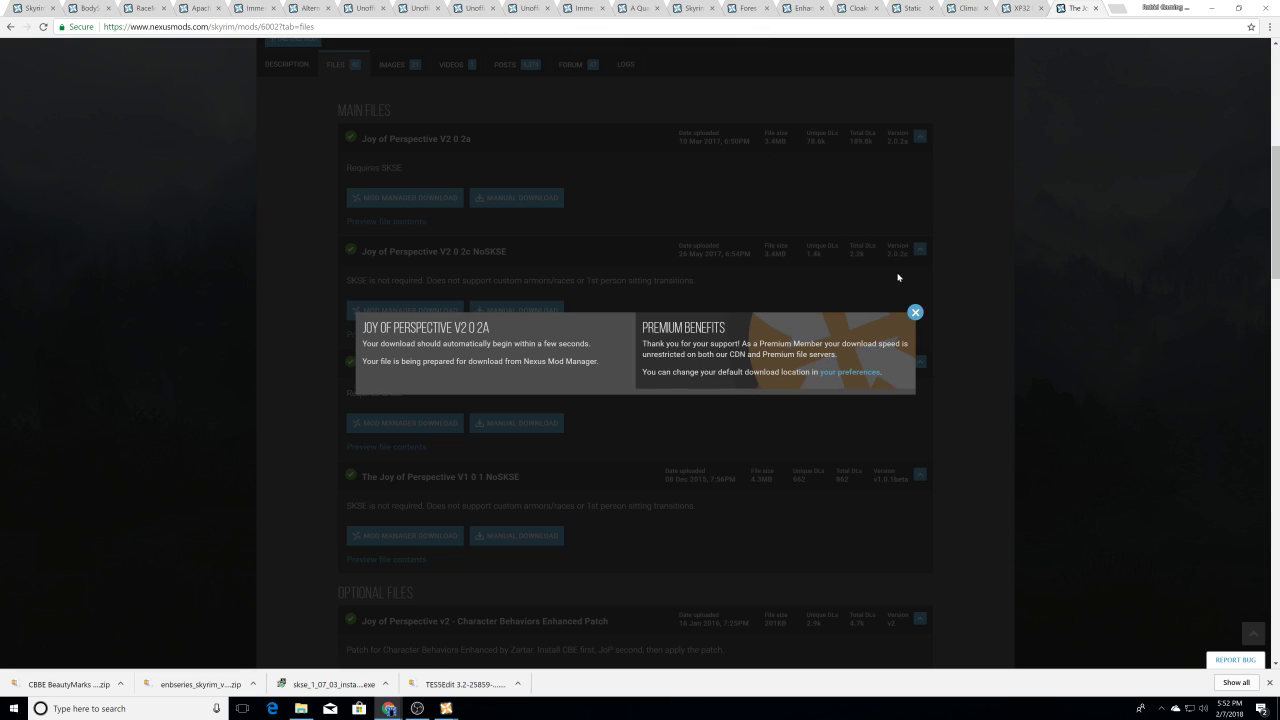
click(915, 312)
Step: Review the optional patches and compatible skeleton files offered for The Joy of Perspective
scroll(511, 320, down, 3)
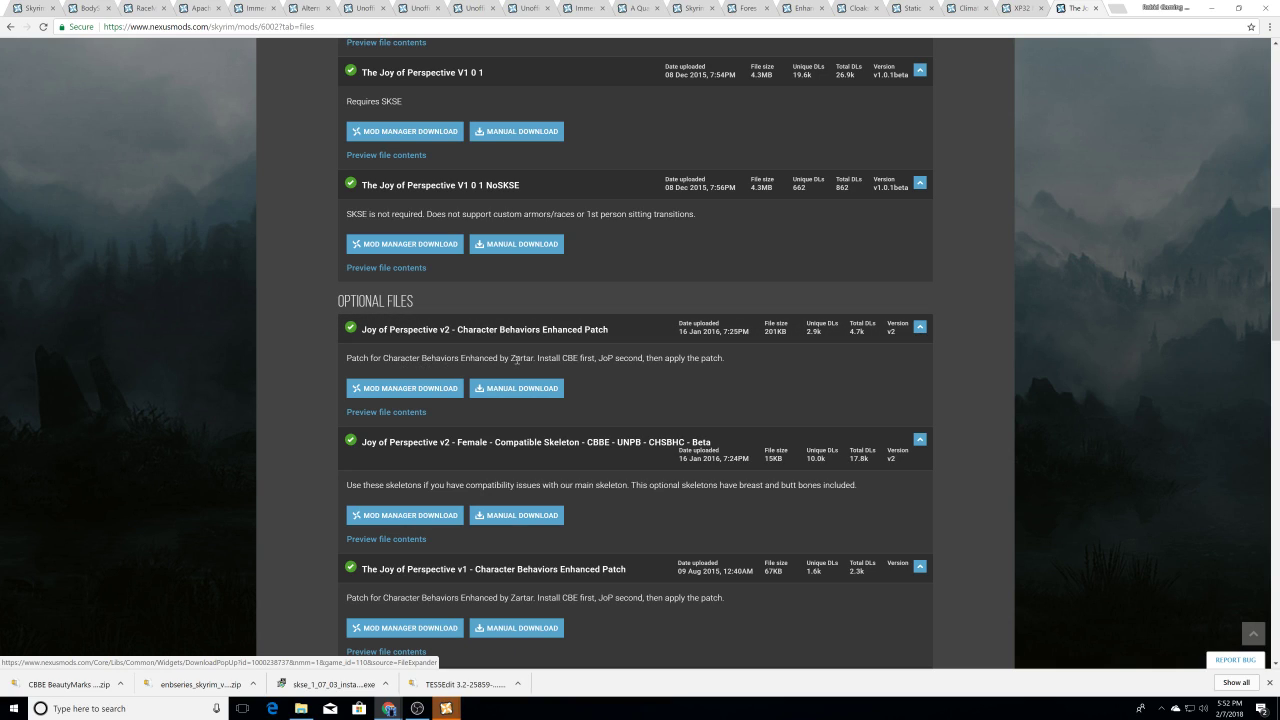
scroll(292, 365, down, 2)
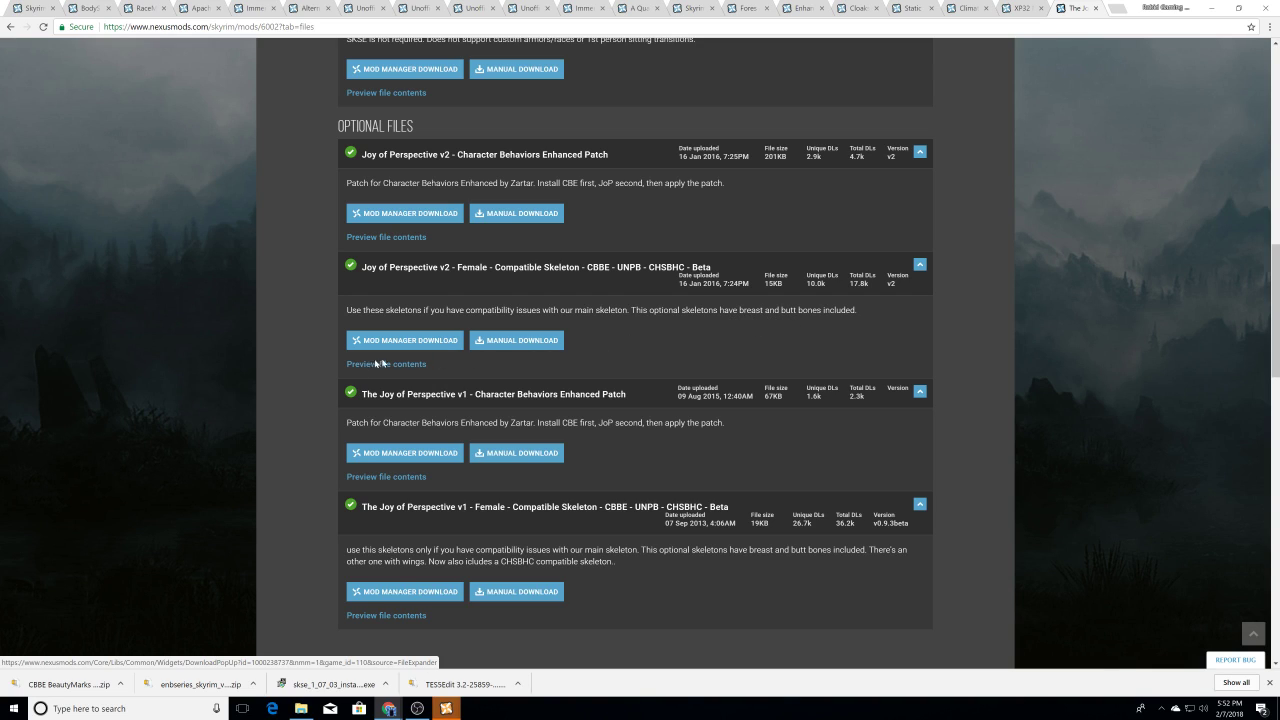
scroll(318, 363, down, 1)
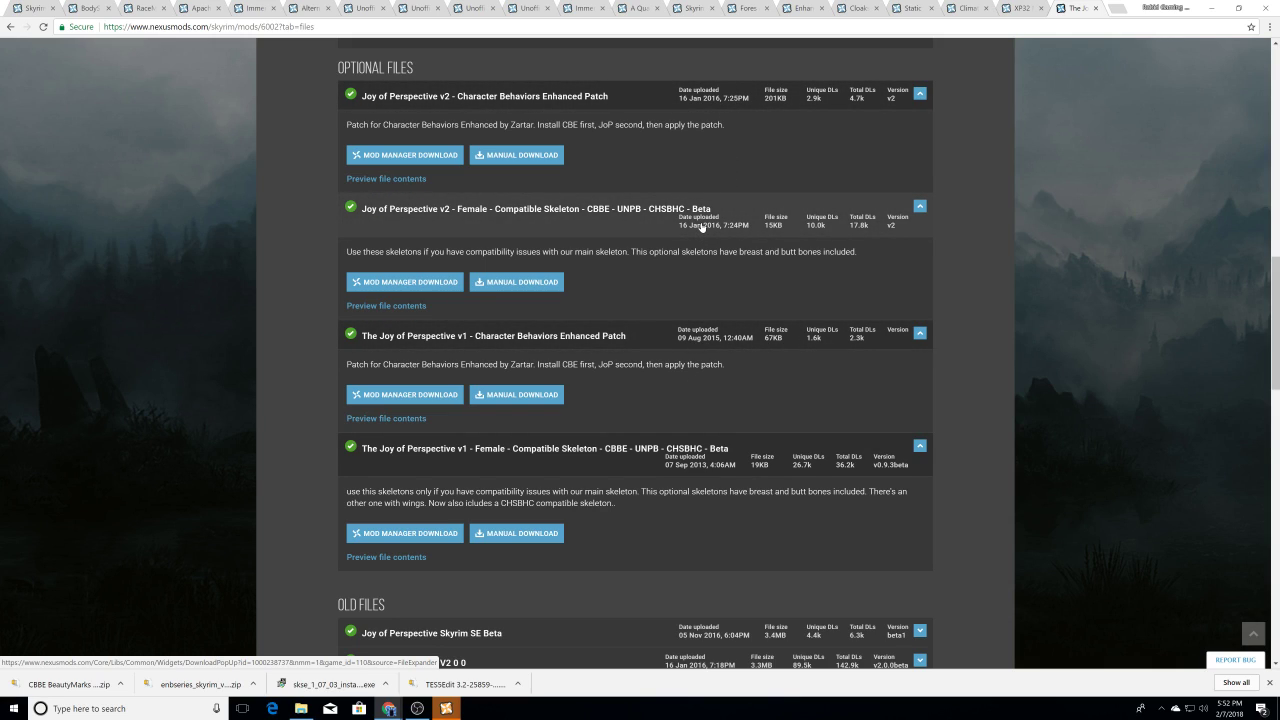
scroll(488, 318, up, 10)
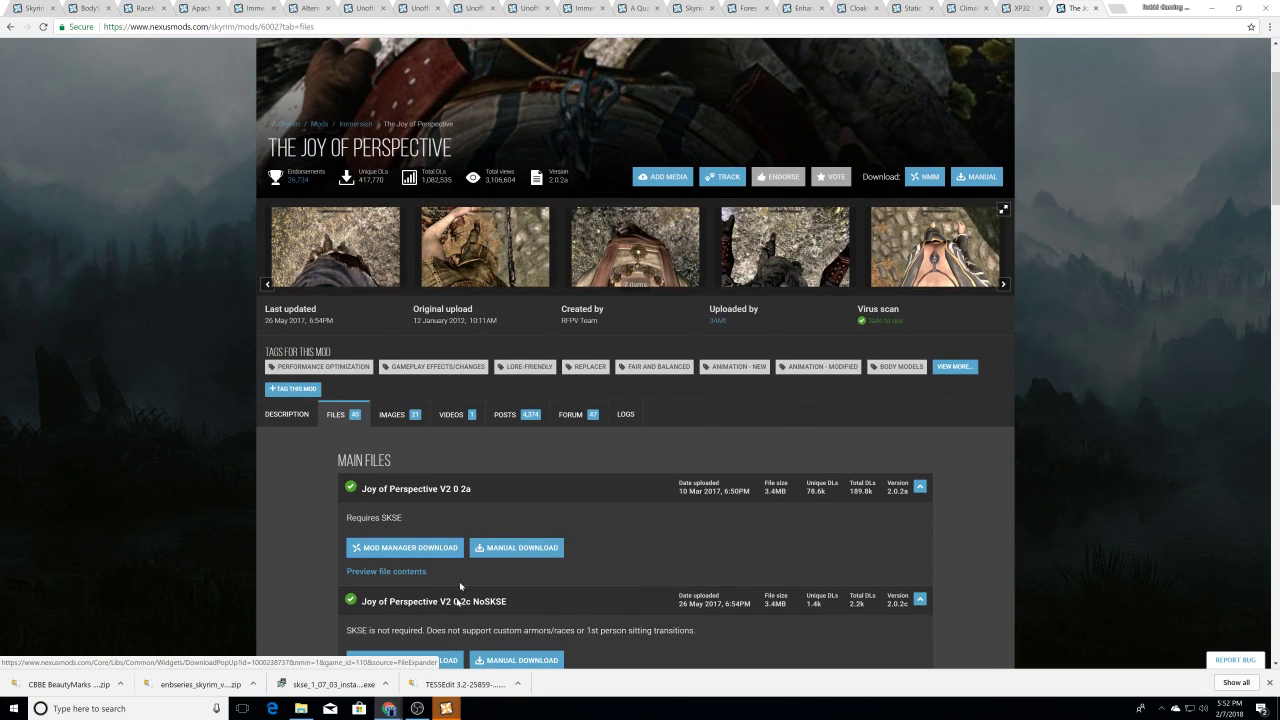
Step: Switch to Nexus Mod Manager and close the pending XP32 Maximum Skeleton installer without installing it
mouse_move(446, 708)
click(520, 651)
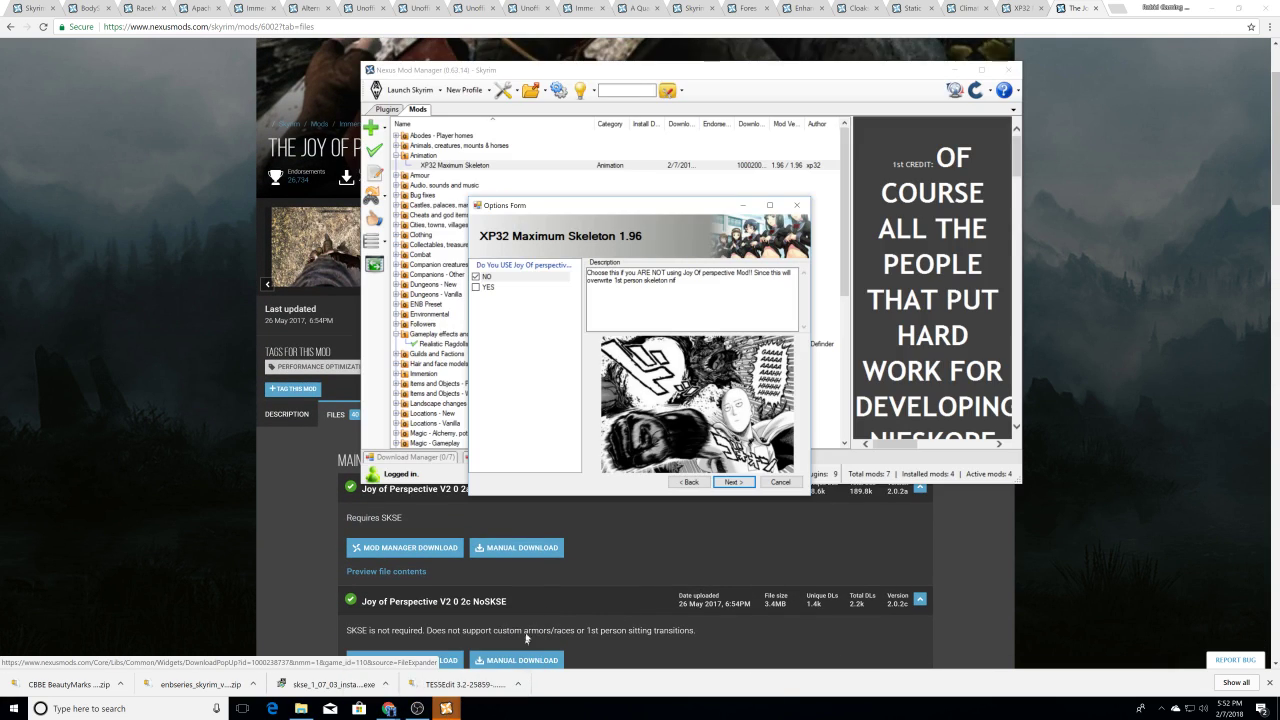
click(735, 482)
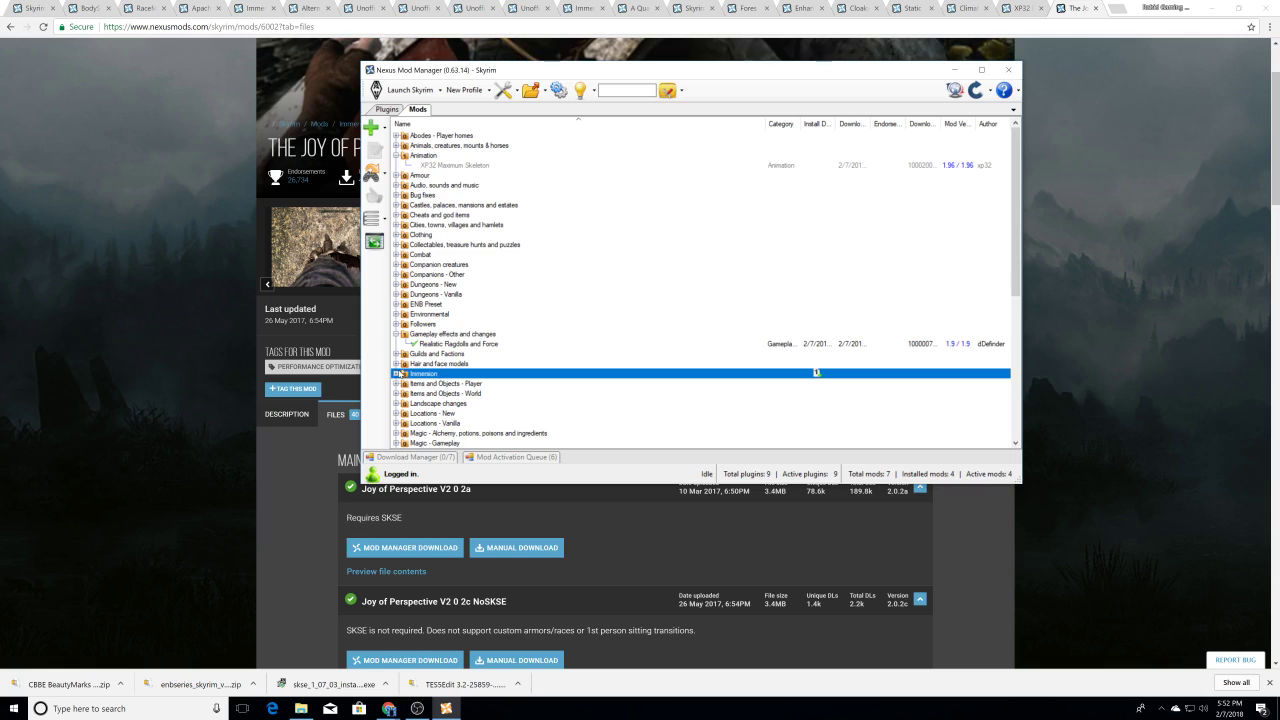
Step: Install The Joy of Perspective with Female movement, Vanilla combat stance, Vanilla attack, block, bow, crossbow, magic, staff and sneak roll animations, and no movement behaviors
click(440, 383)
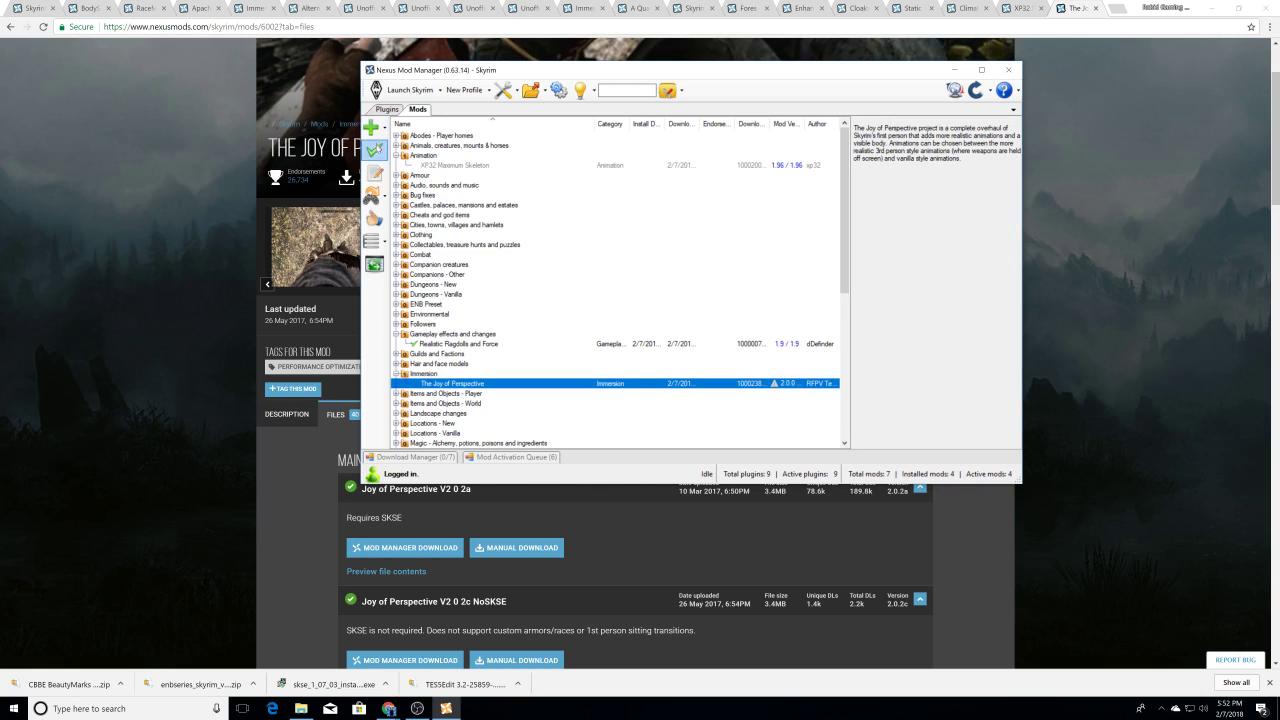
click(375, 150)
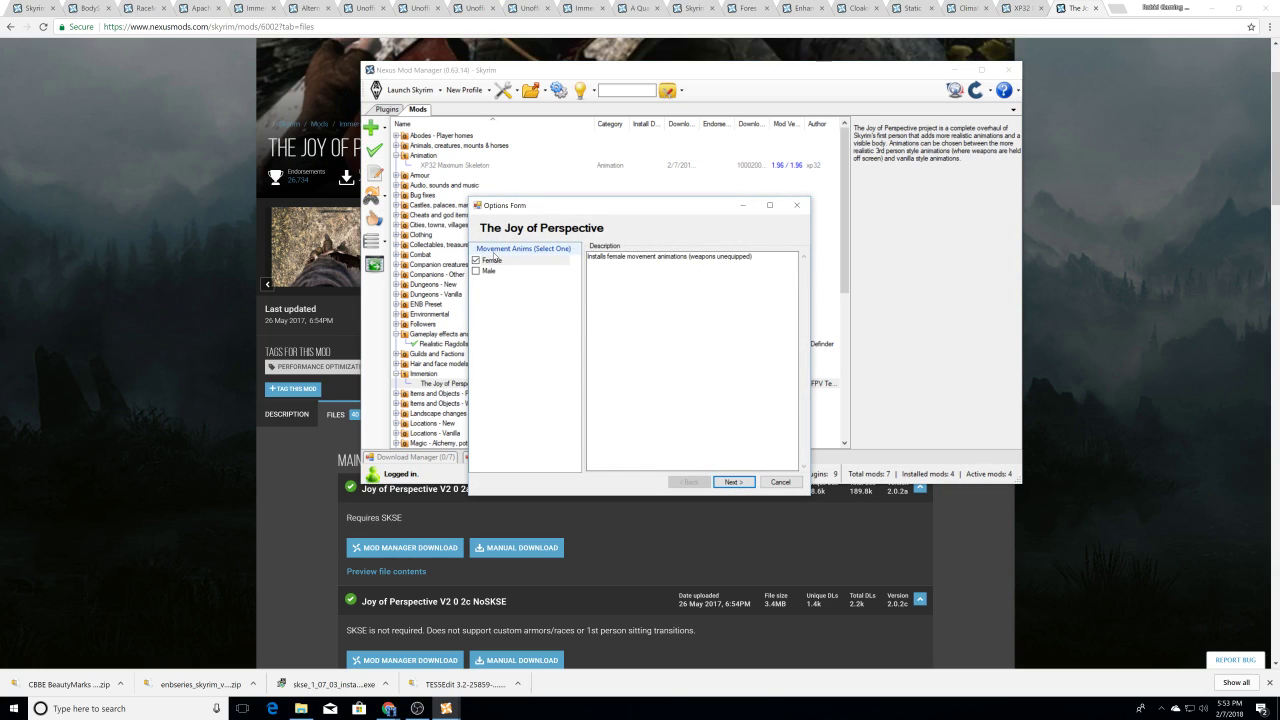
click(735, 483)
click(735, 483)
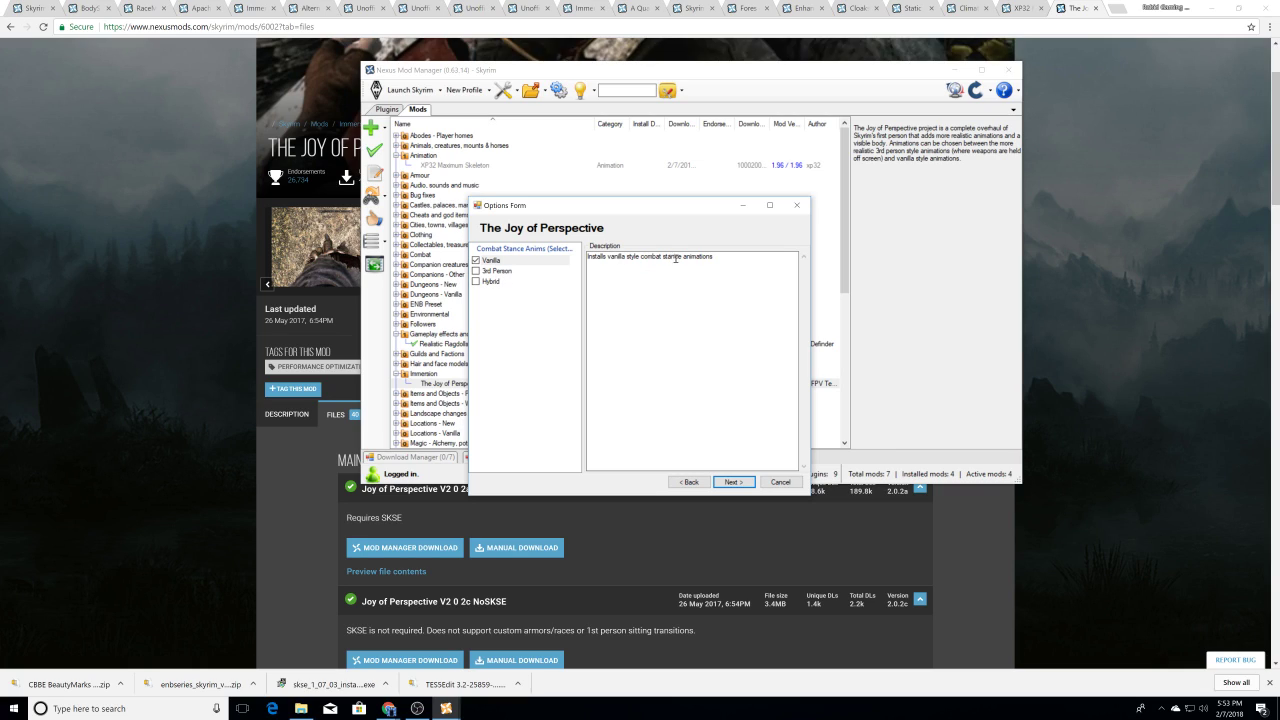
click(733, 484)
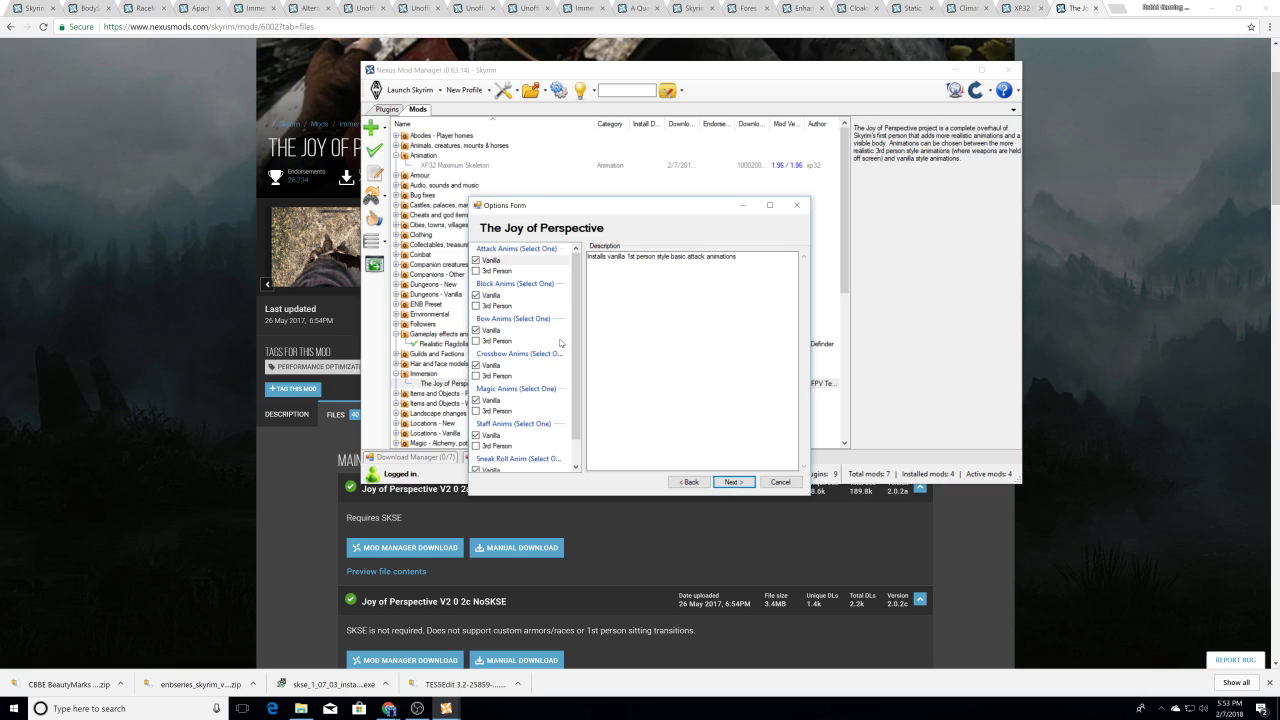
scroll(563, 348, down, 2)
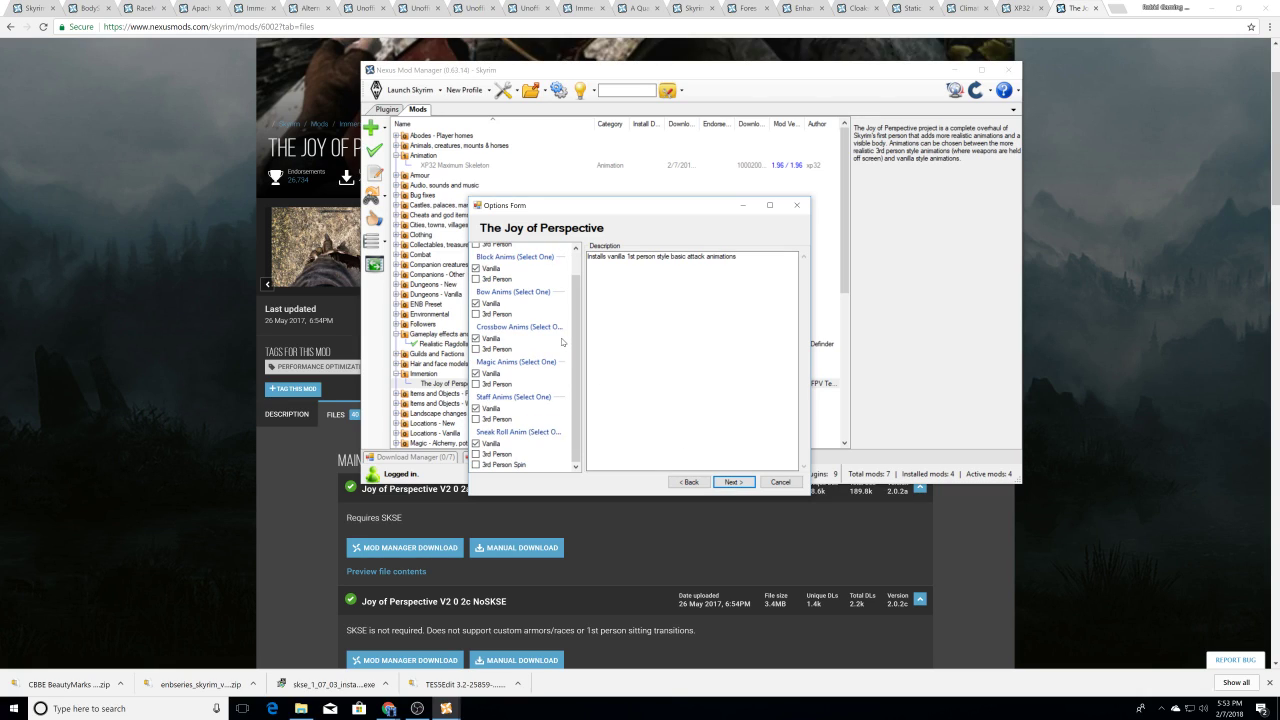
click(733, 482)
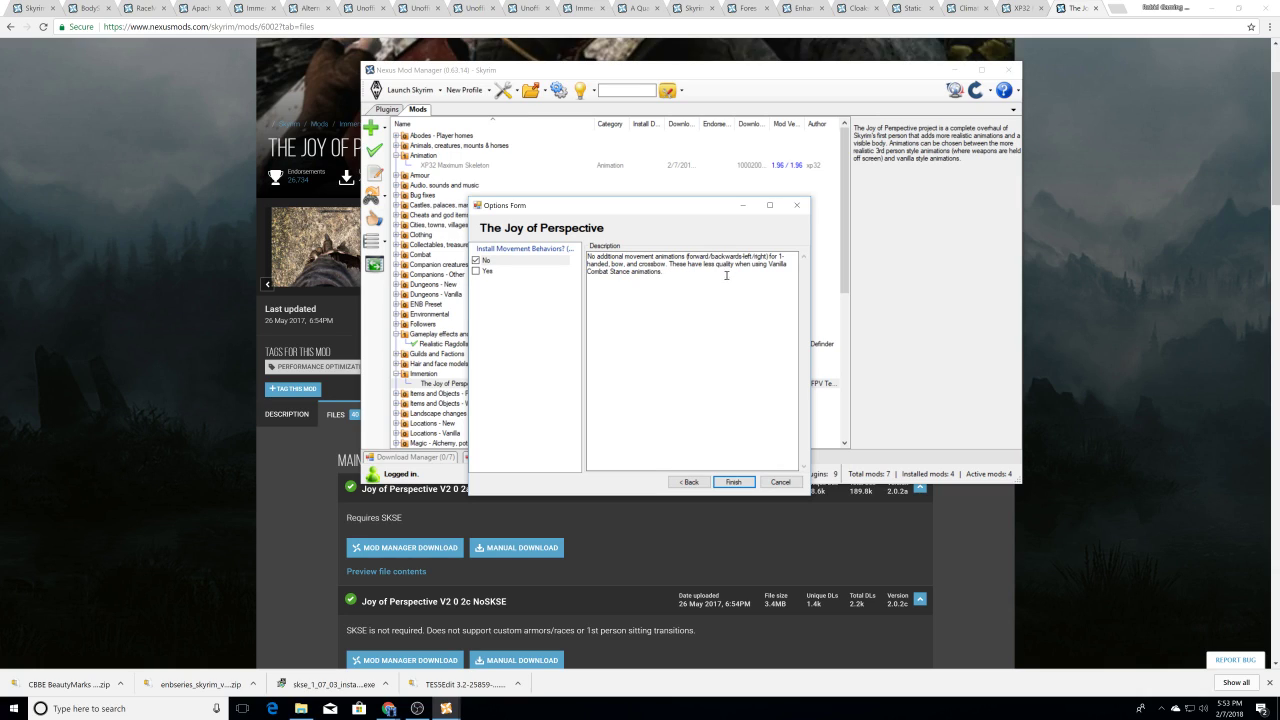
click(743, 482)
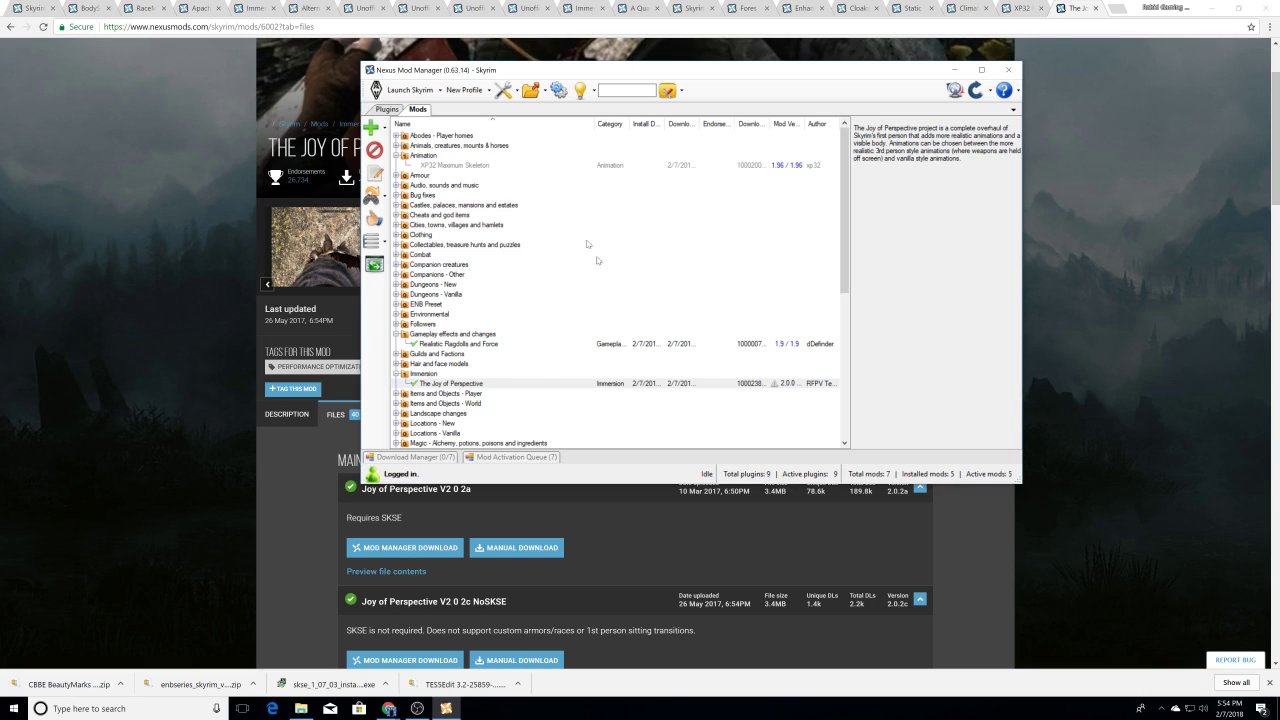
click(480, 166)
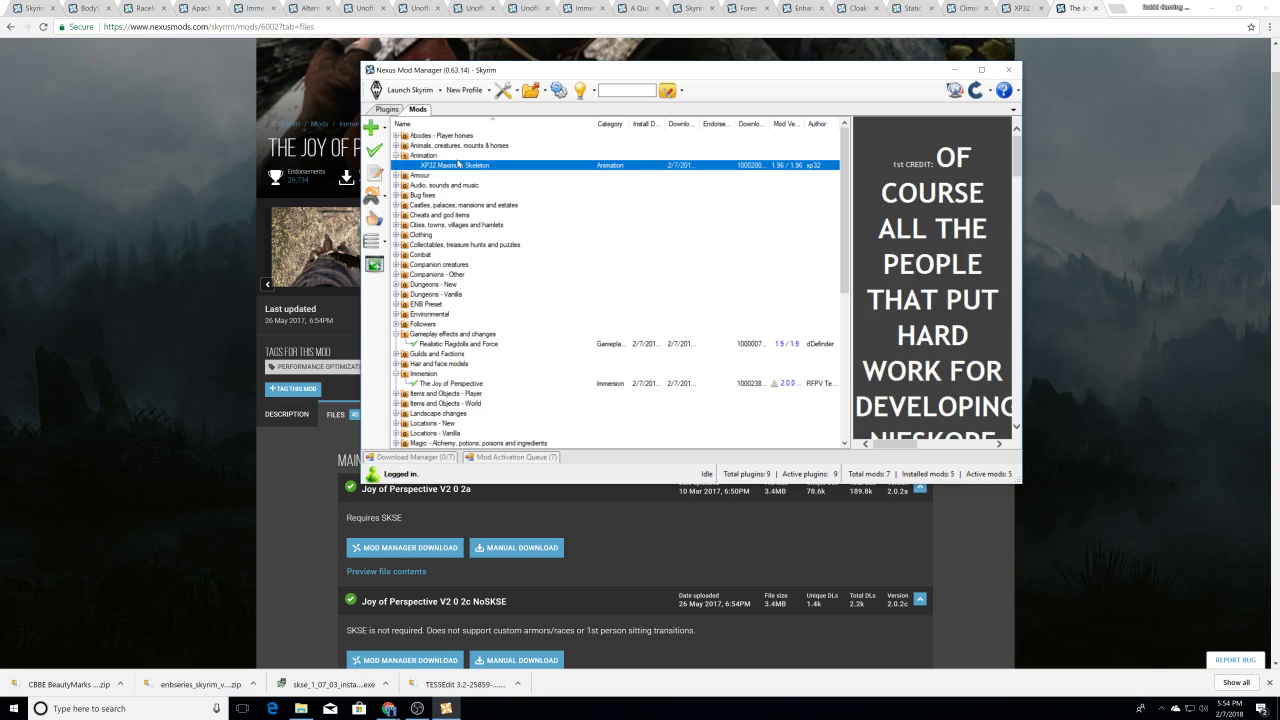
right_click(460, 167)
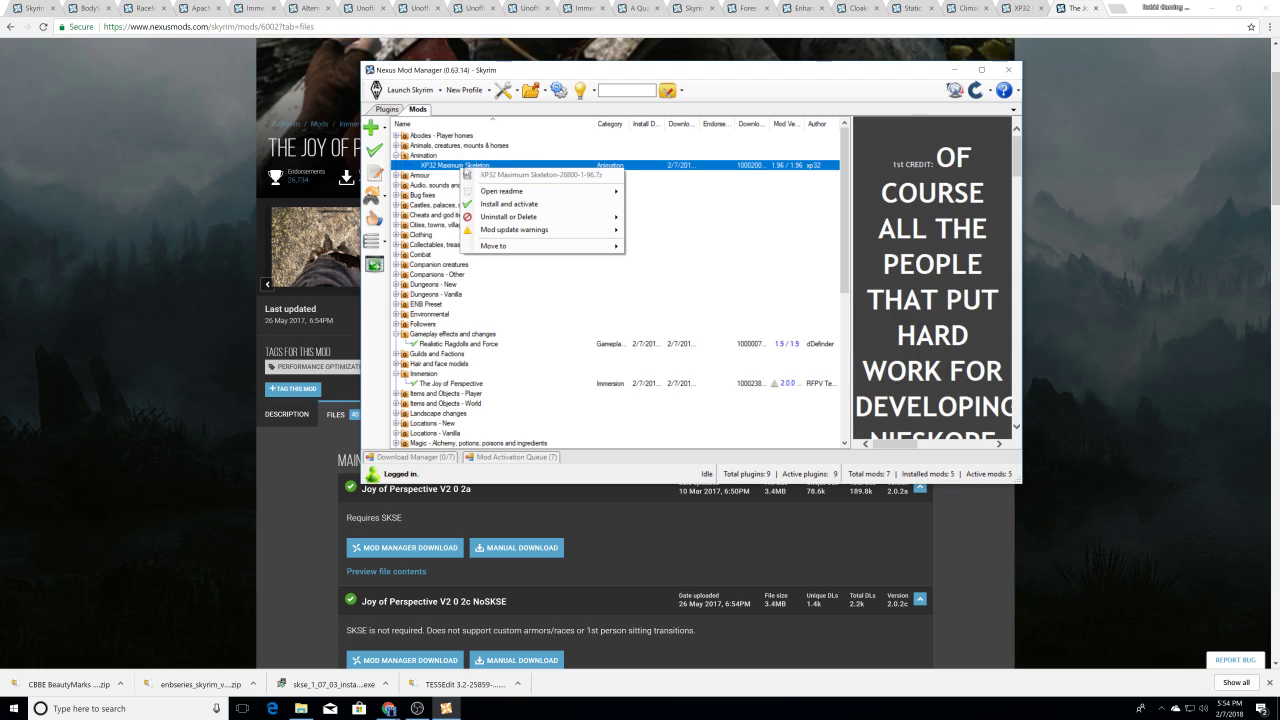
click(560, 205)
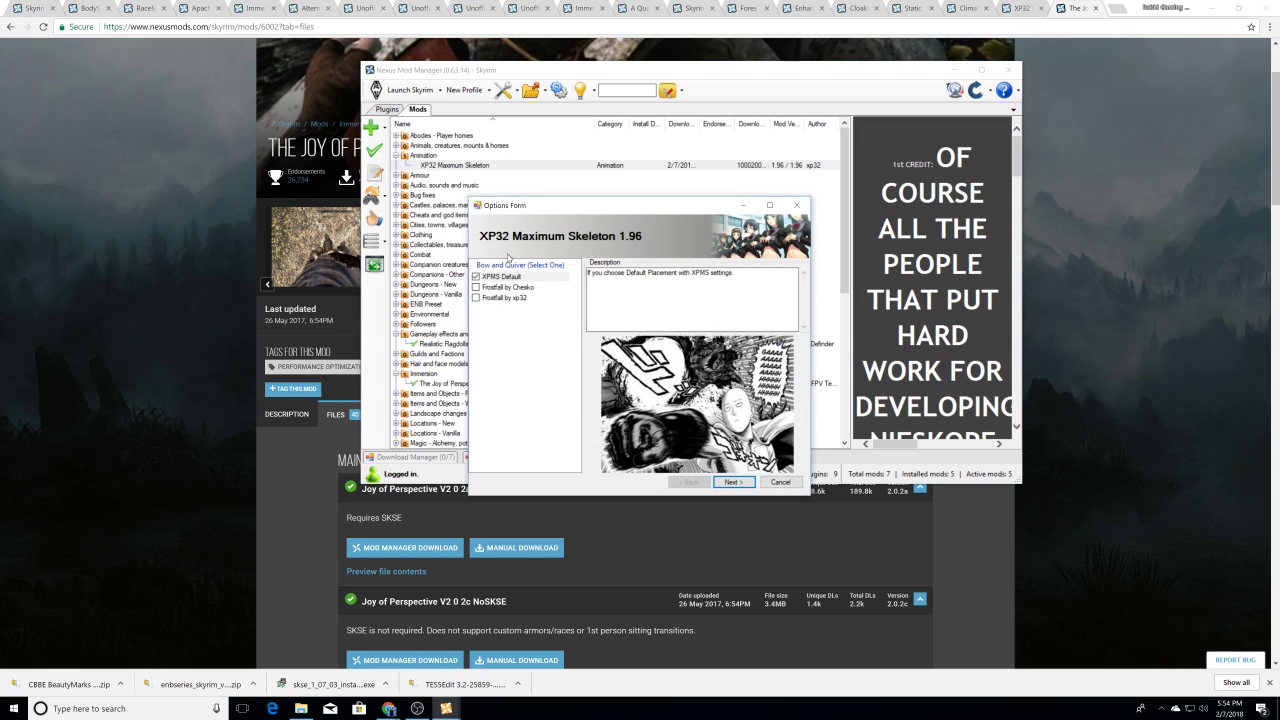
click(732, 482)
click(477, 287)
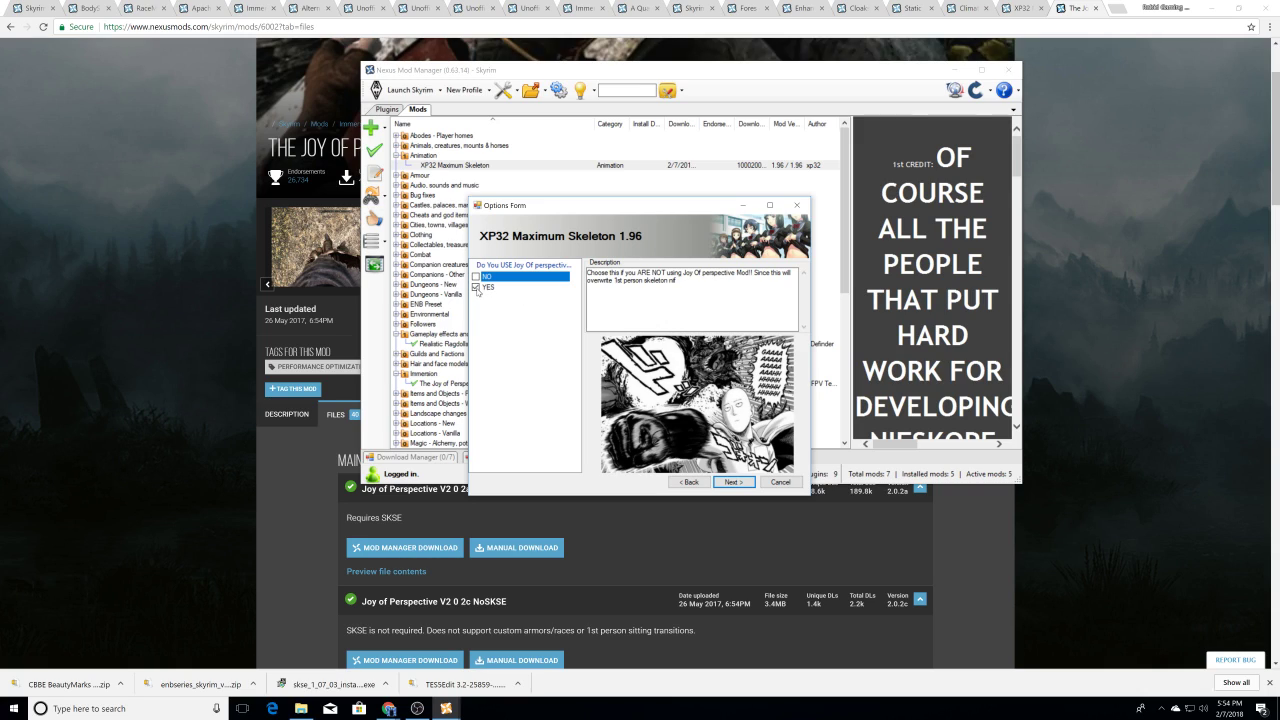
click(737, 485)
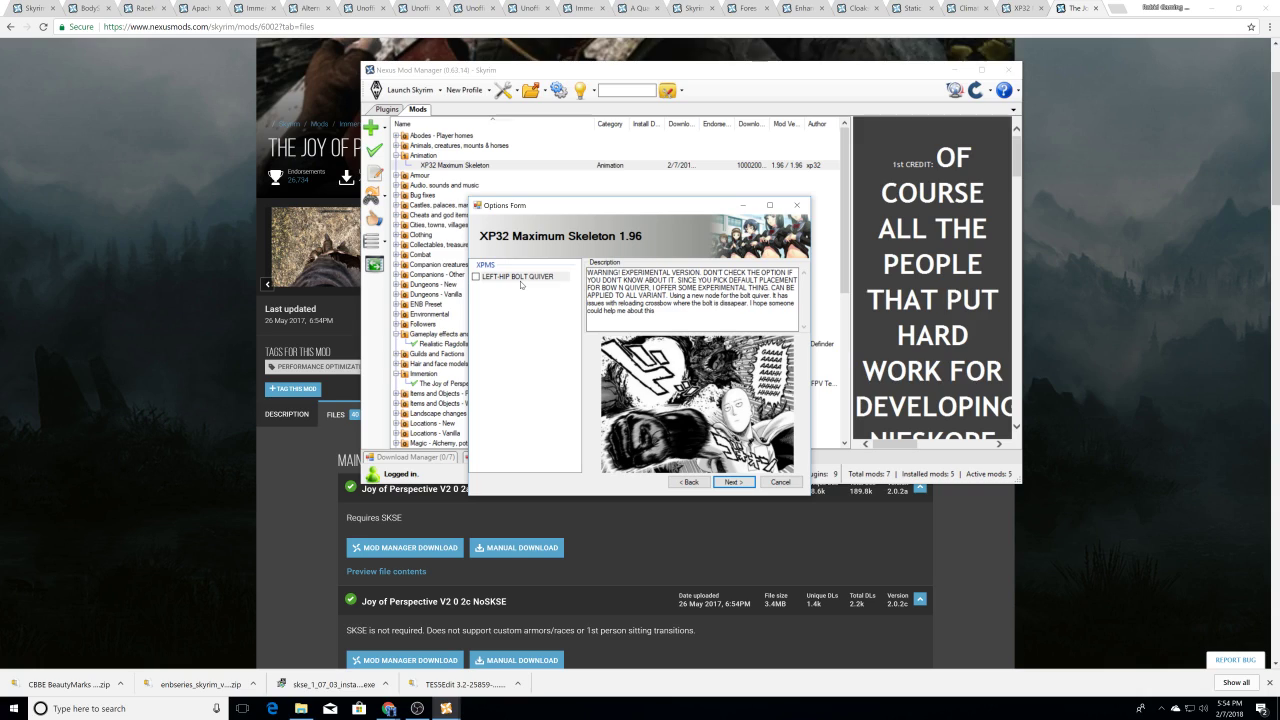
click(734, 483)
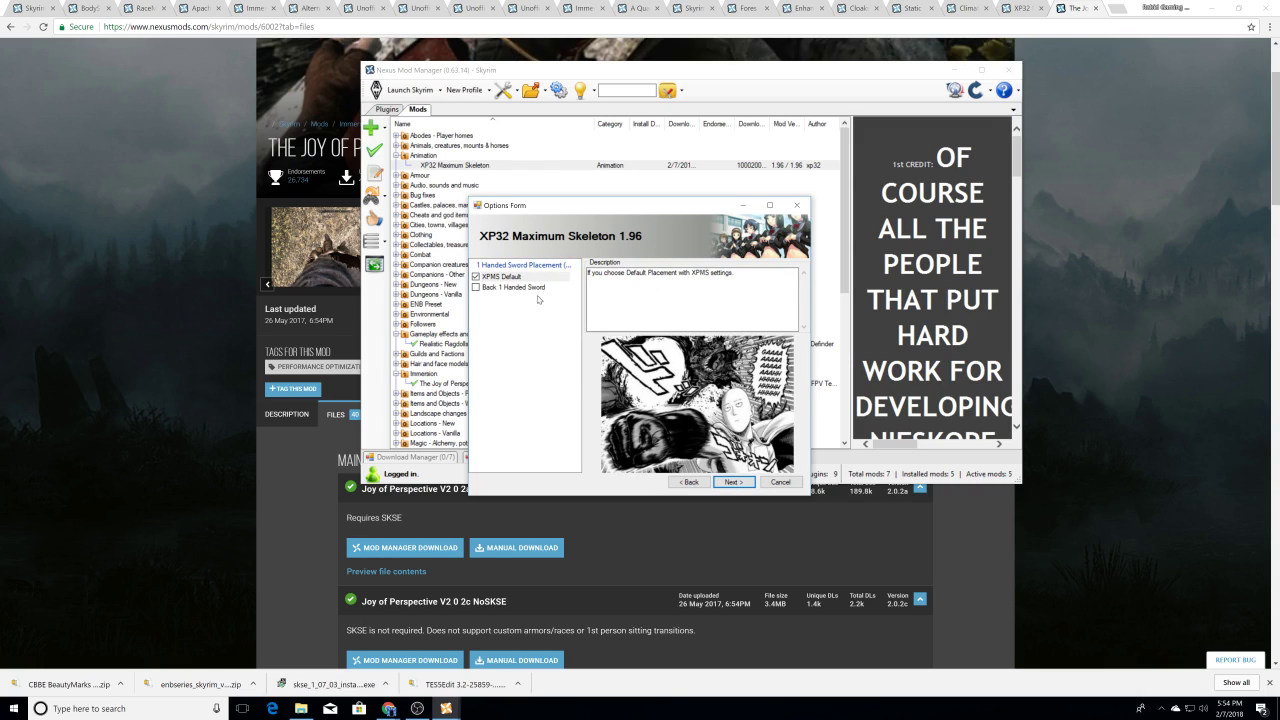
click(739, 484)
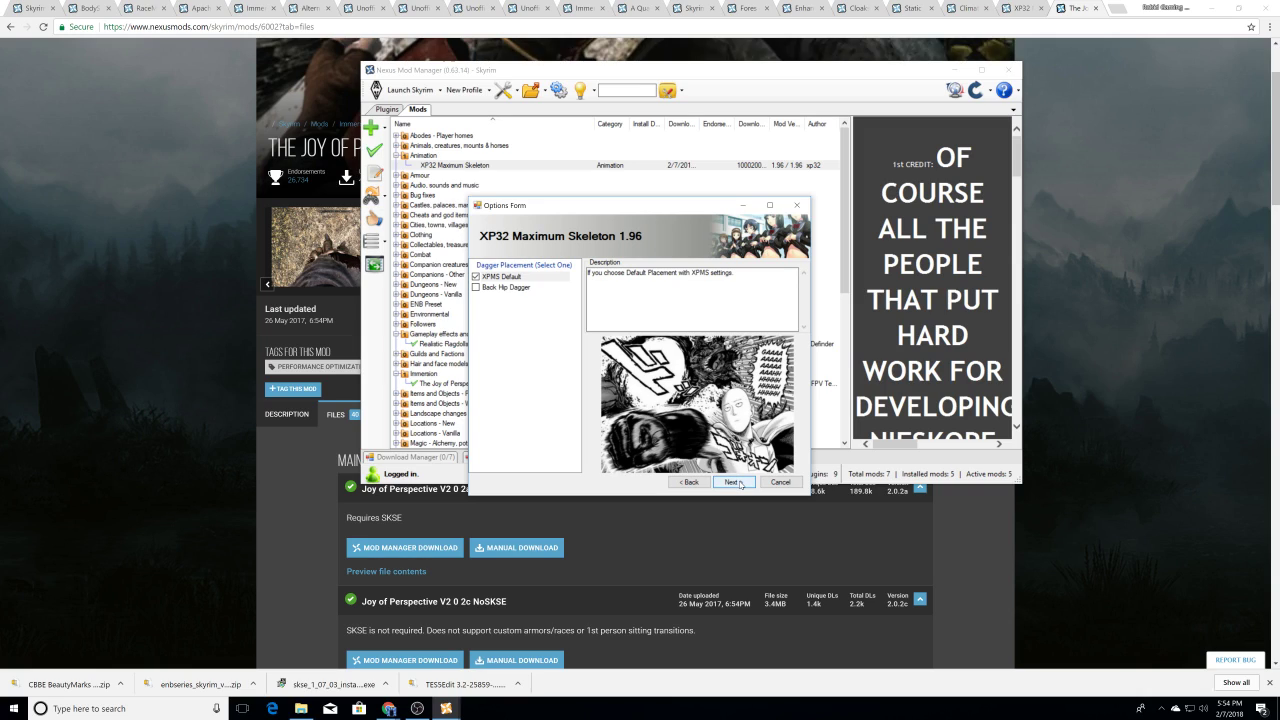
click(739, 484)
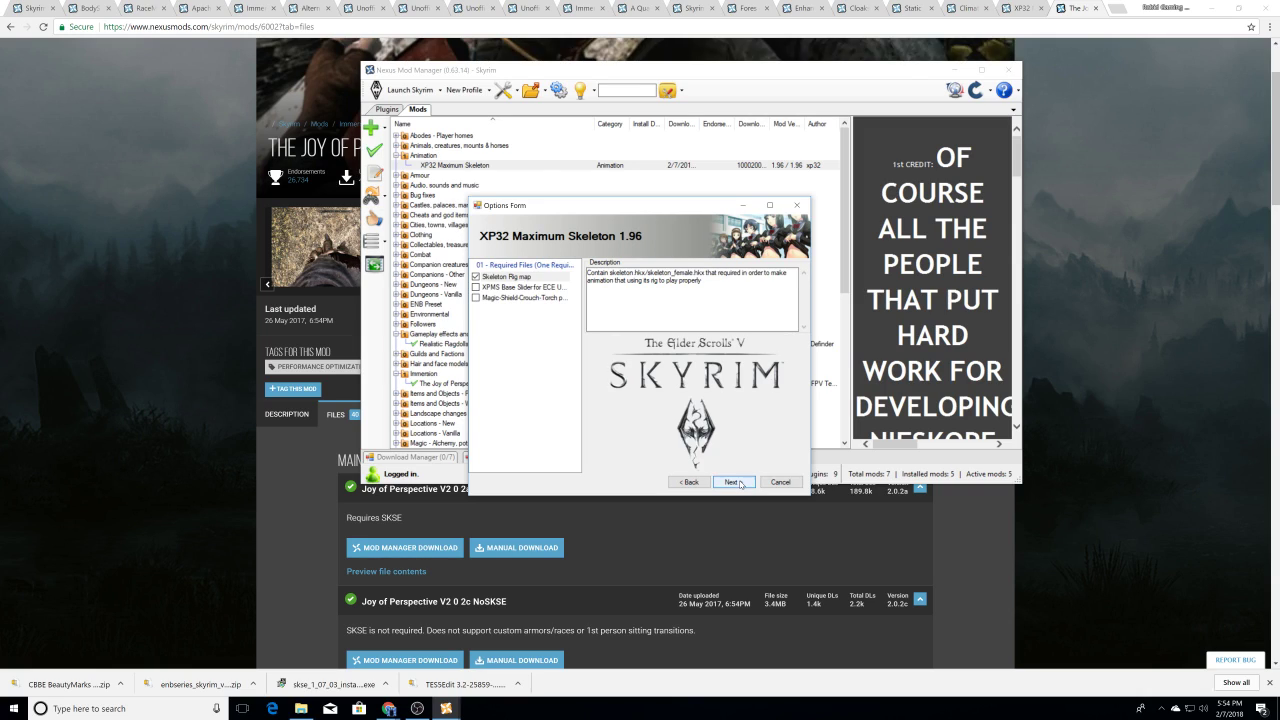
click(538, 289)
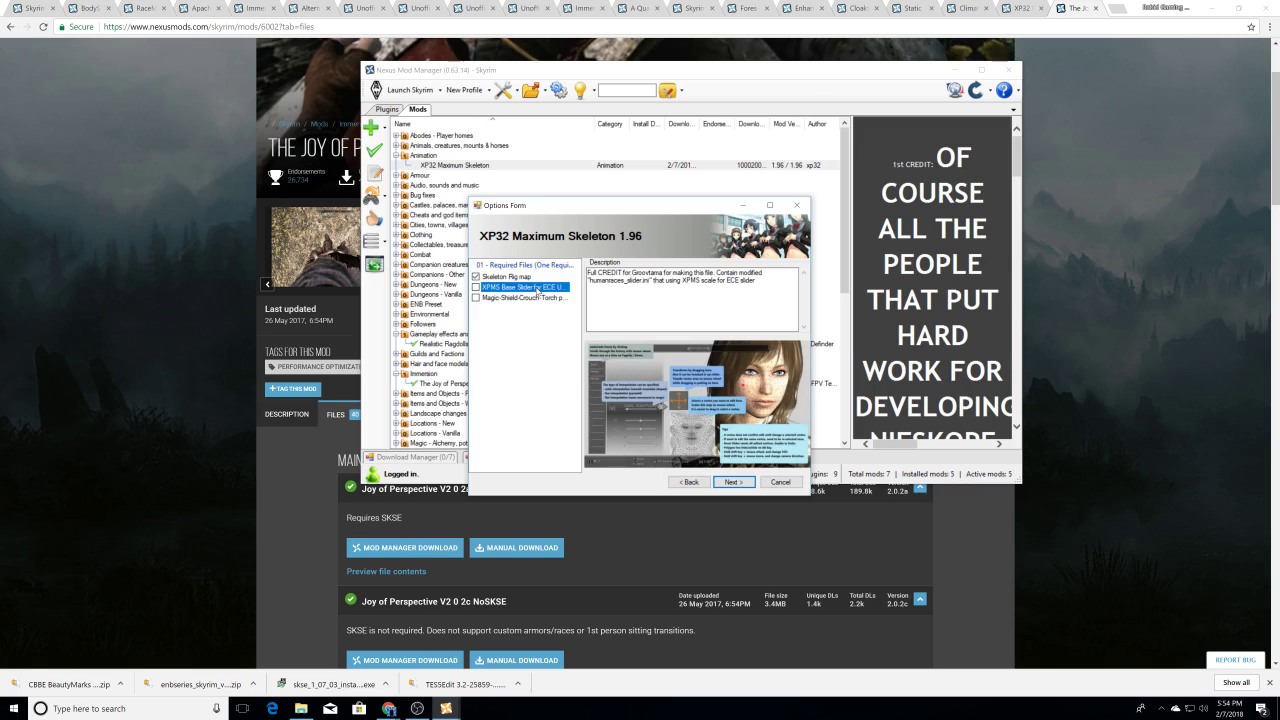
click(534, 299)
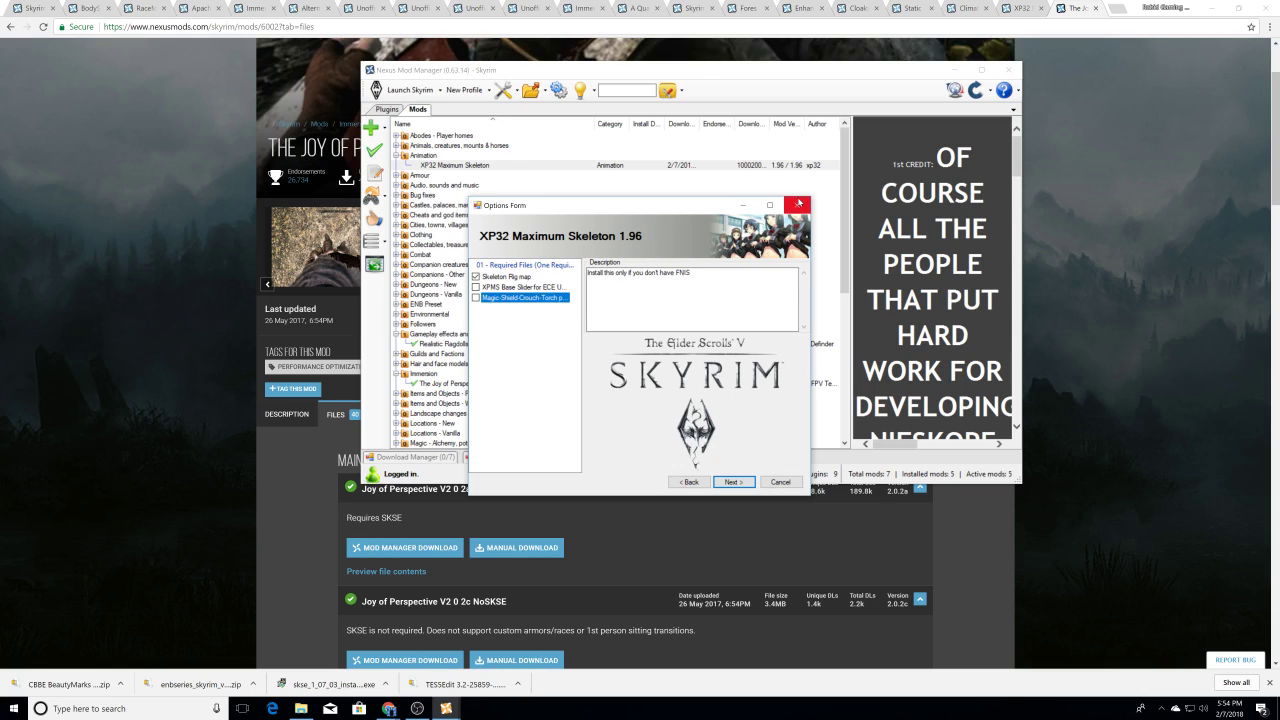
click(786, 482)
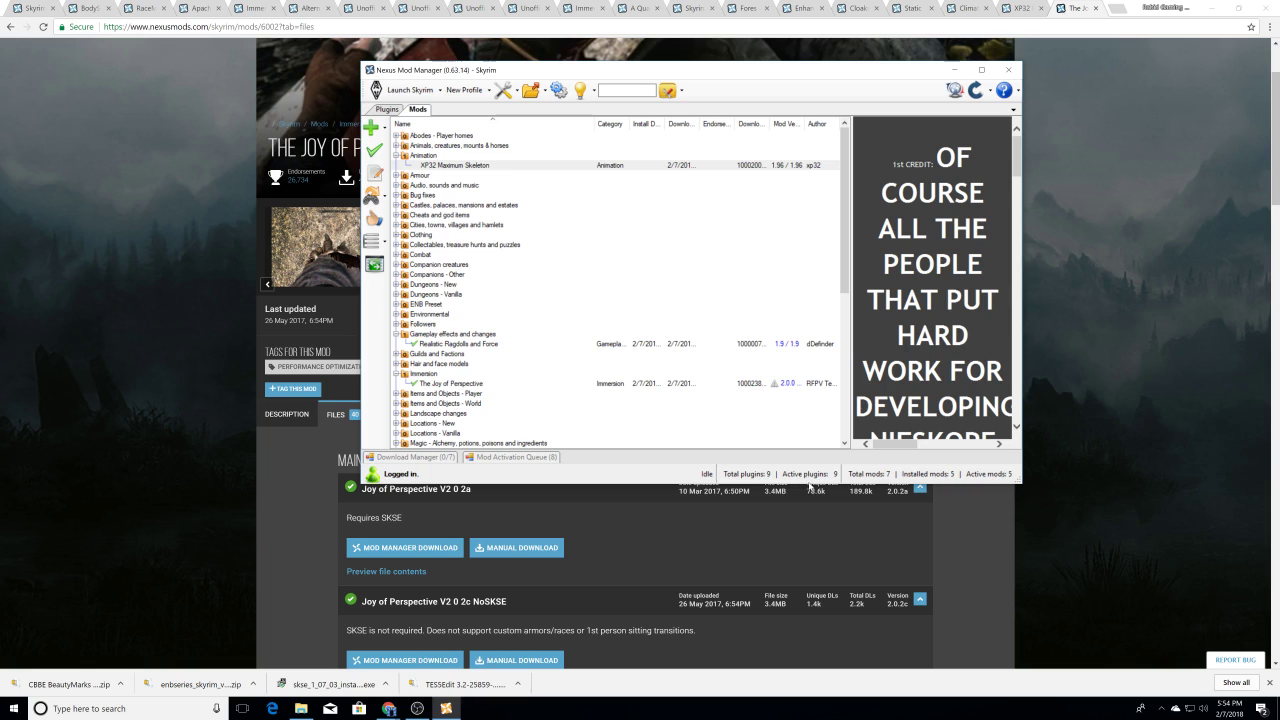
Step: Return to the browser's Fores New Idles in Skyrim - FNIS page and read its description, recent changes and installation instructions
click(741, 14)
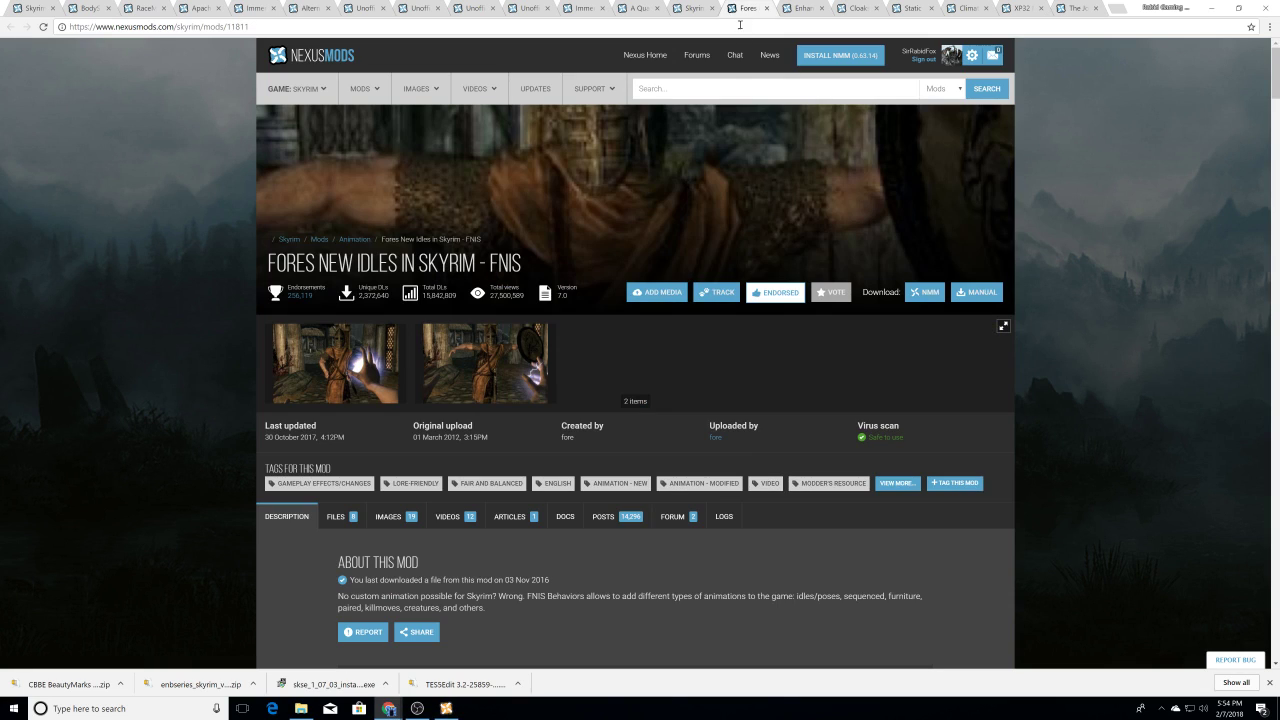
scroll(258, 382, down, 2)
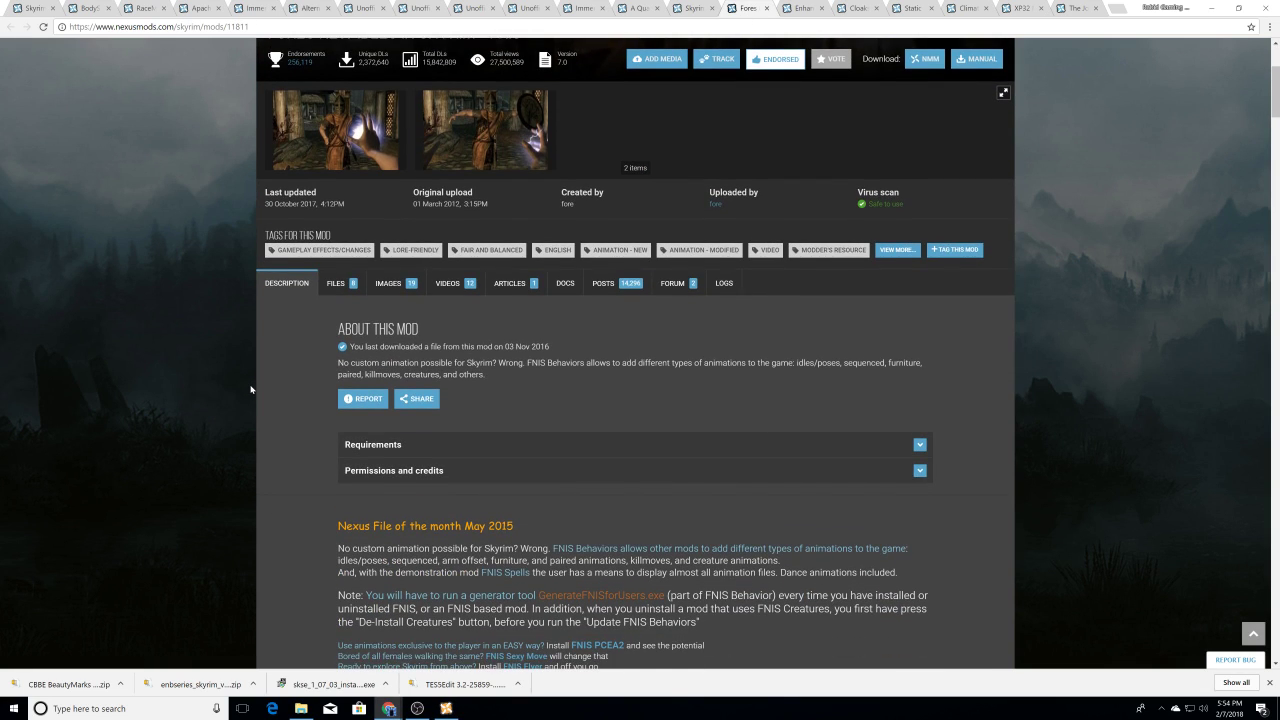
scroll(260, 386, down, 2)
scroll(286, 386, down, 1)
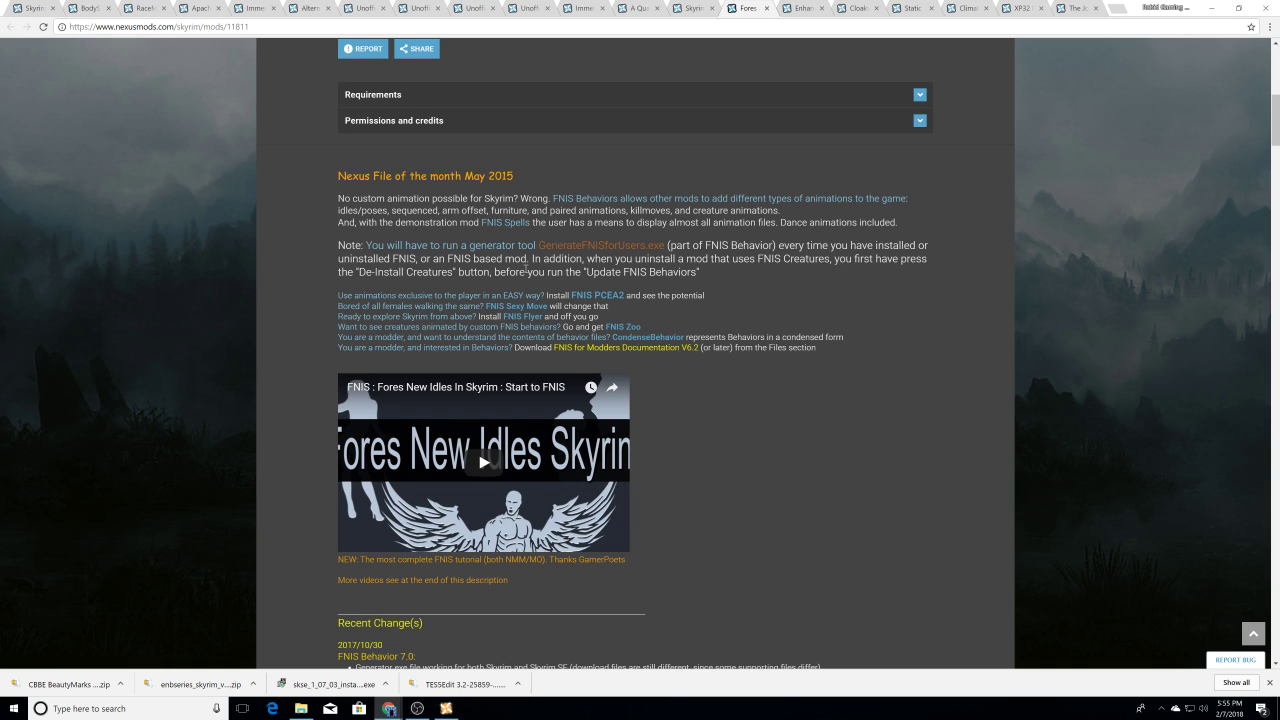
scroll(526, 270, down, 5)
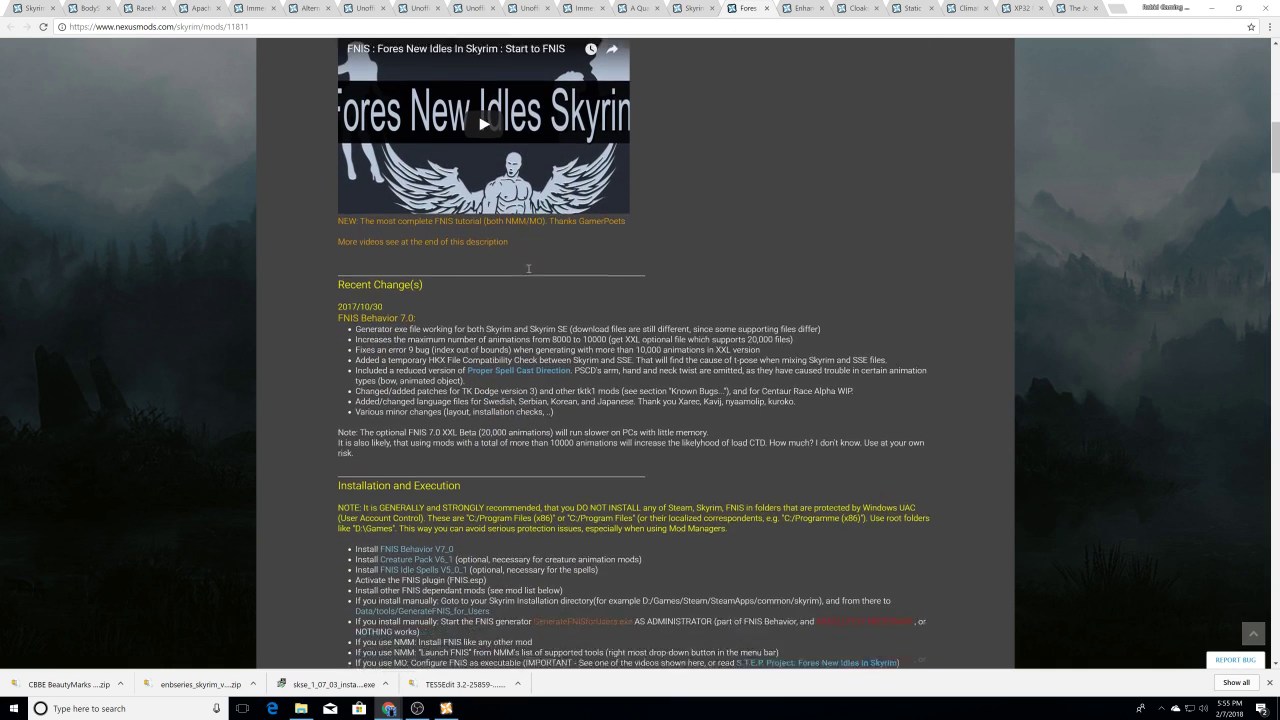
scroll(529, 272, down, 2)
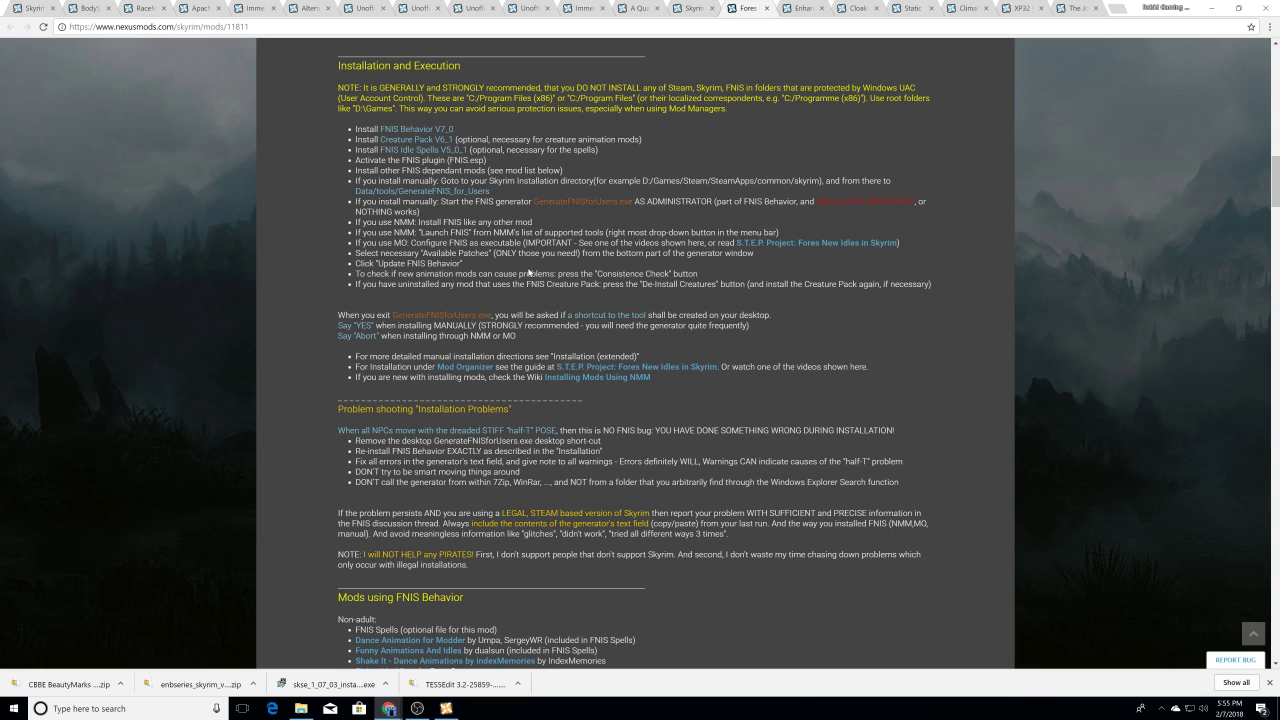
scroll(529, 272, up, 10)
scroll(529, 275, down, 2)
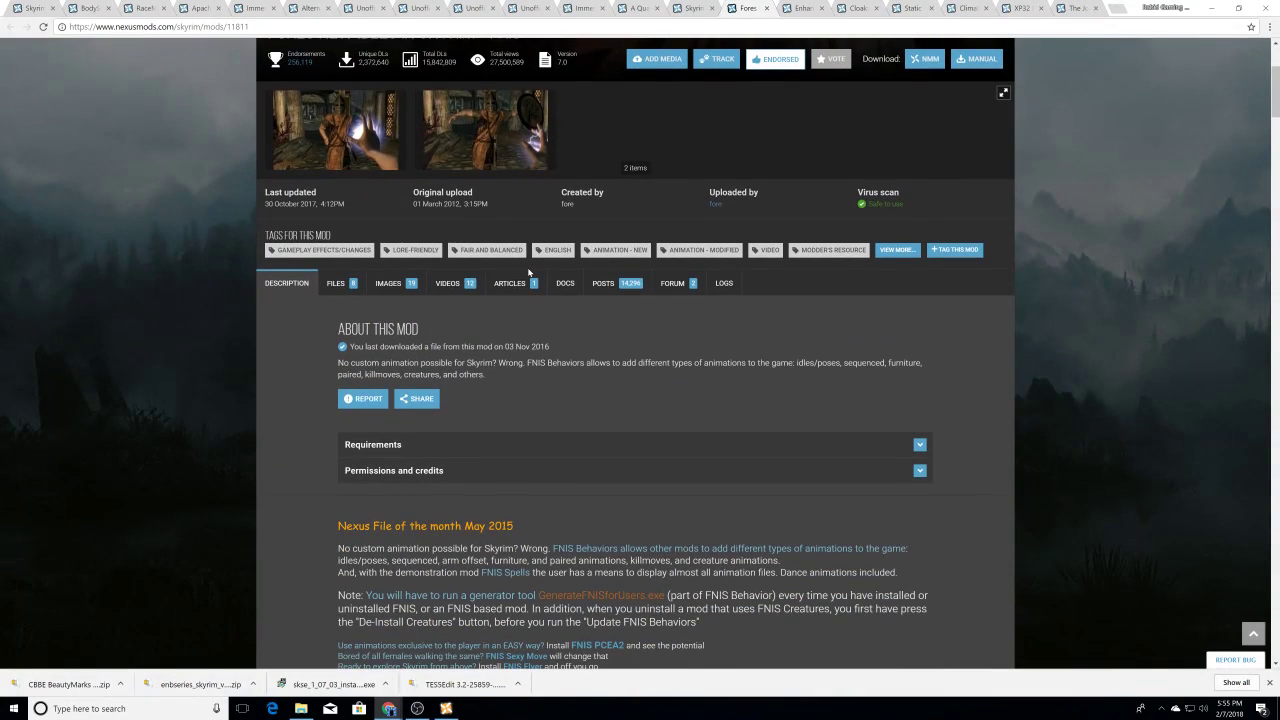
Step: Download the main file FNIS Behavior V7_0 from the FNIS mod's files through Nexus Mod Manager
click(340, 283)
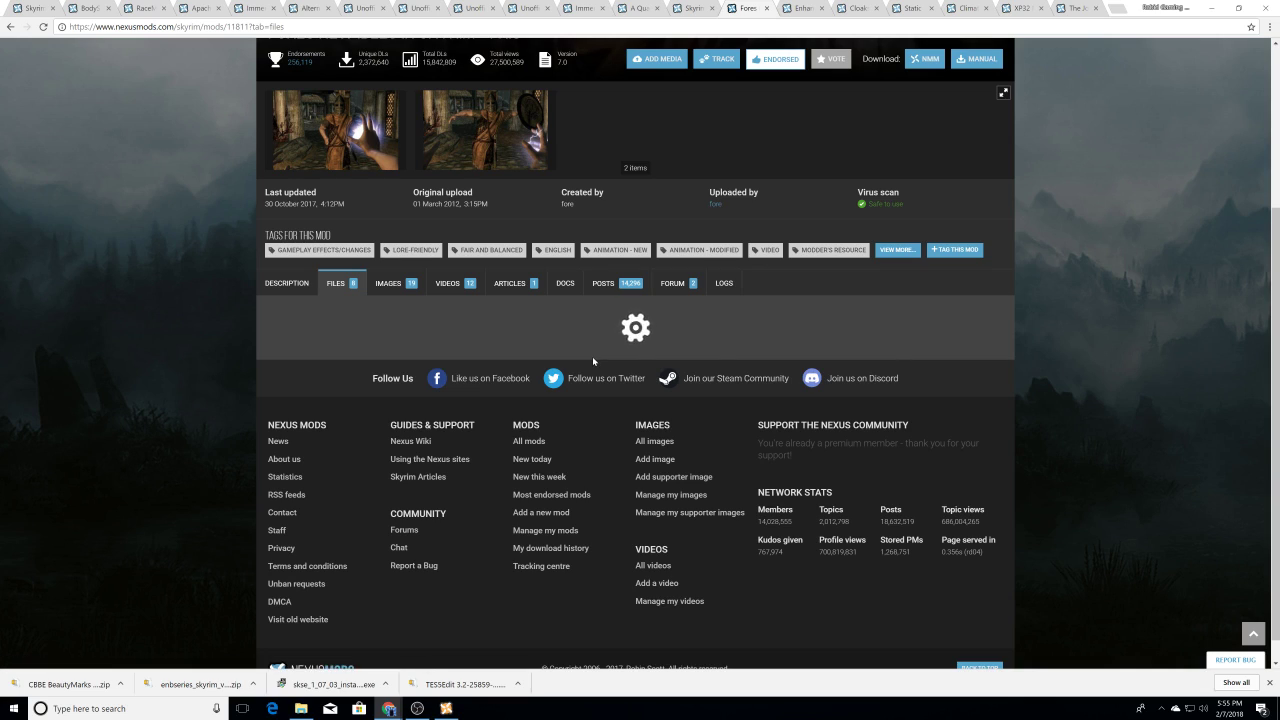
scroll(592, 356, down, 2)
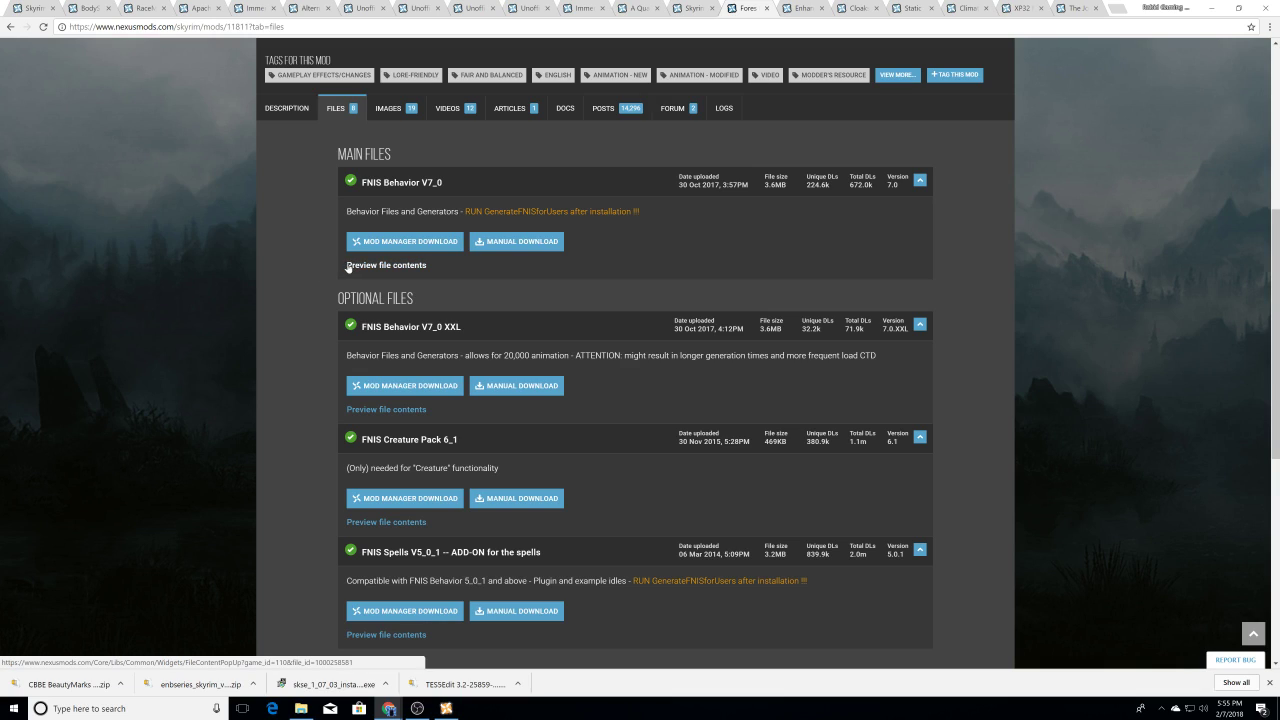
click(407, 242)
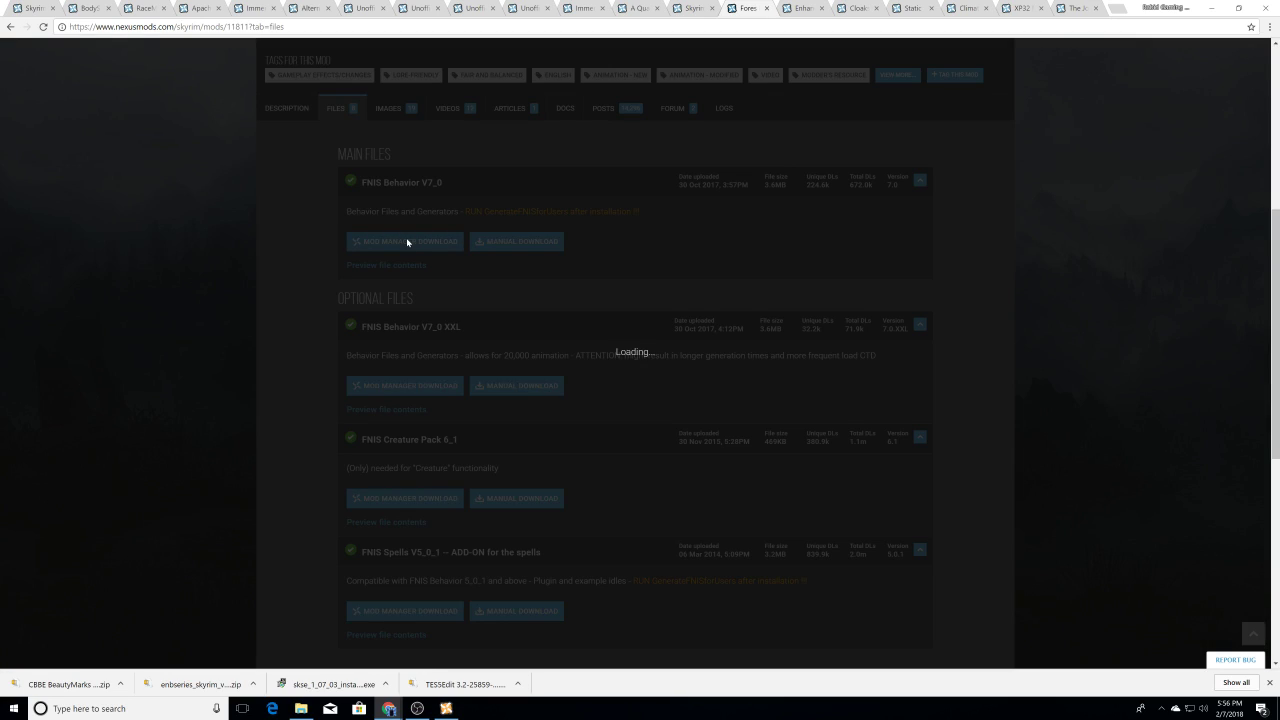
click(640, 92)
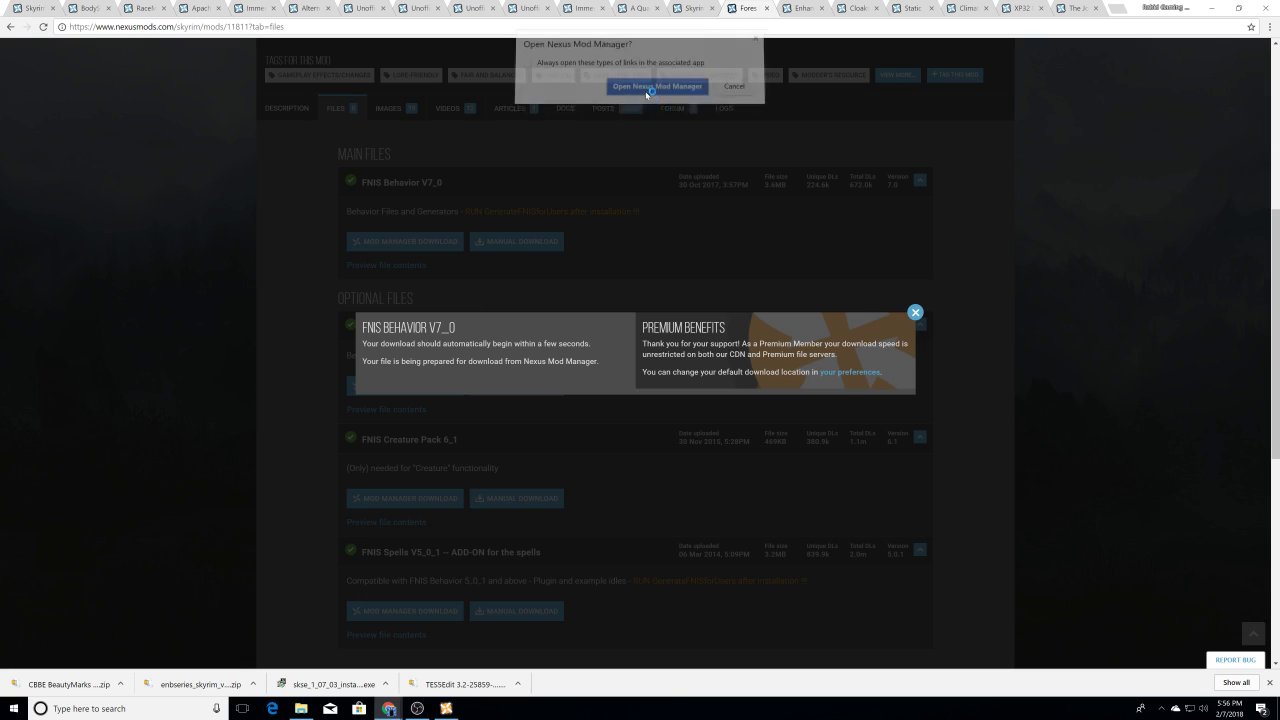
click(915, 312)
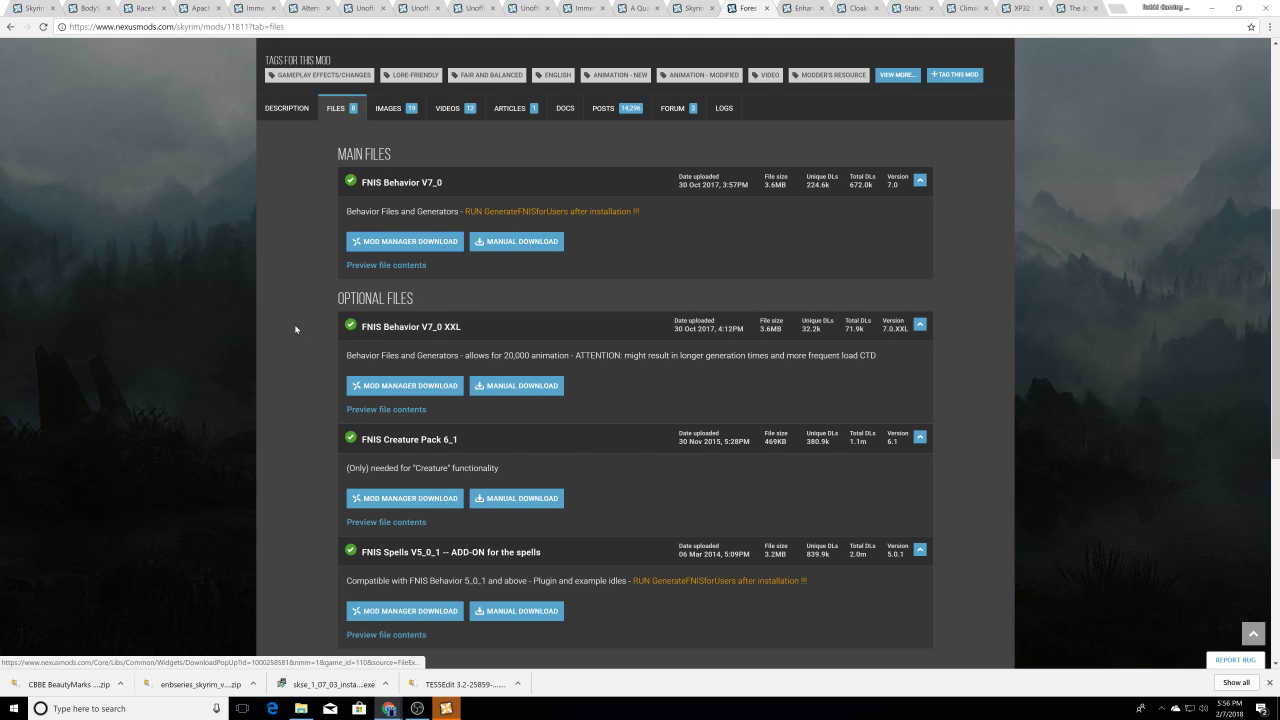
Step: Download the optional file FNIS Behavior V7_0 XXL through Nexus Mod Manager
scroll(296, 330, down, 1)
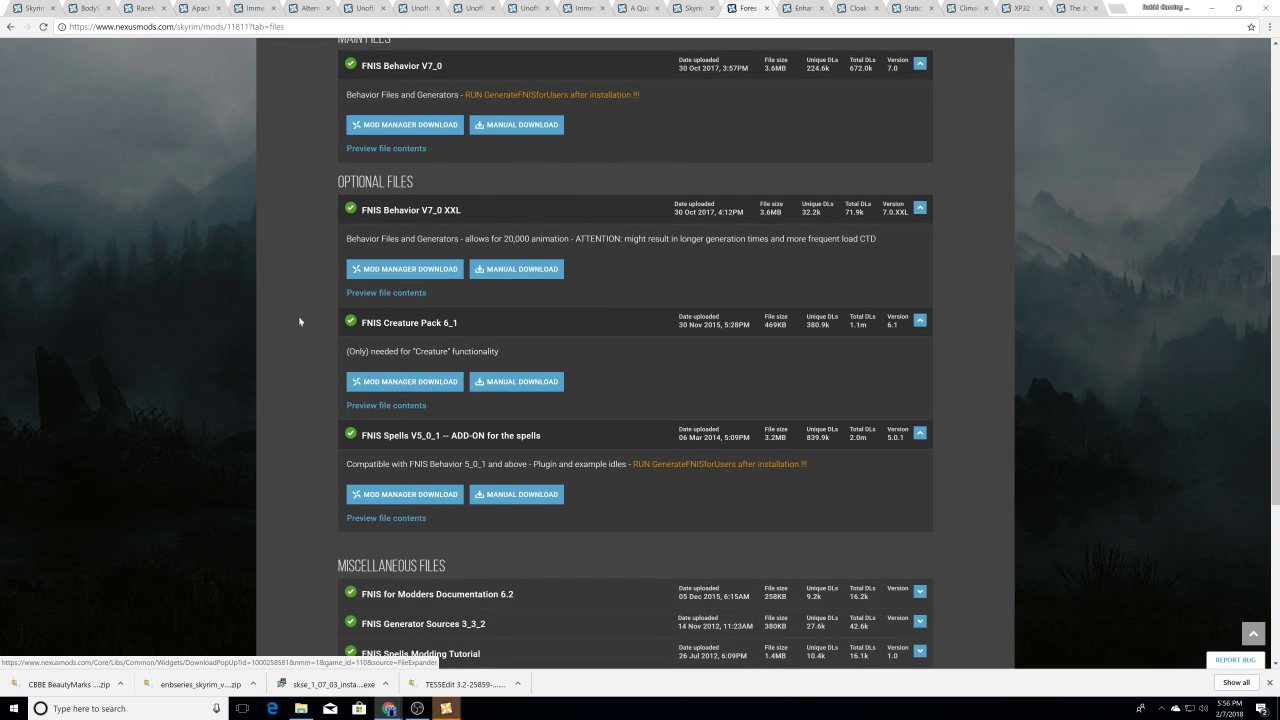
click(390, 270)
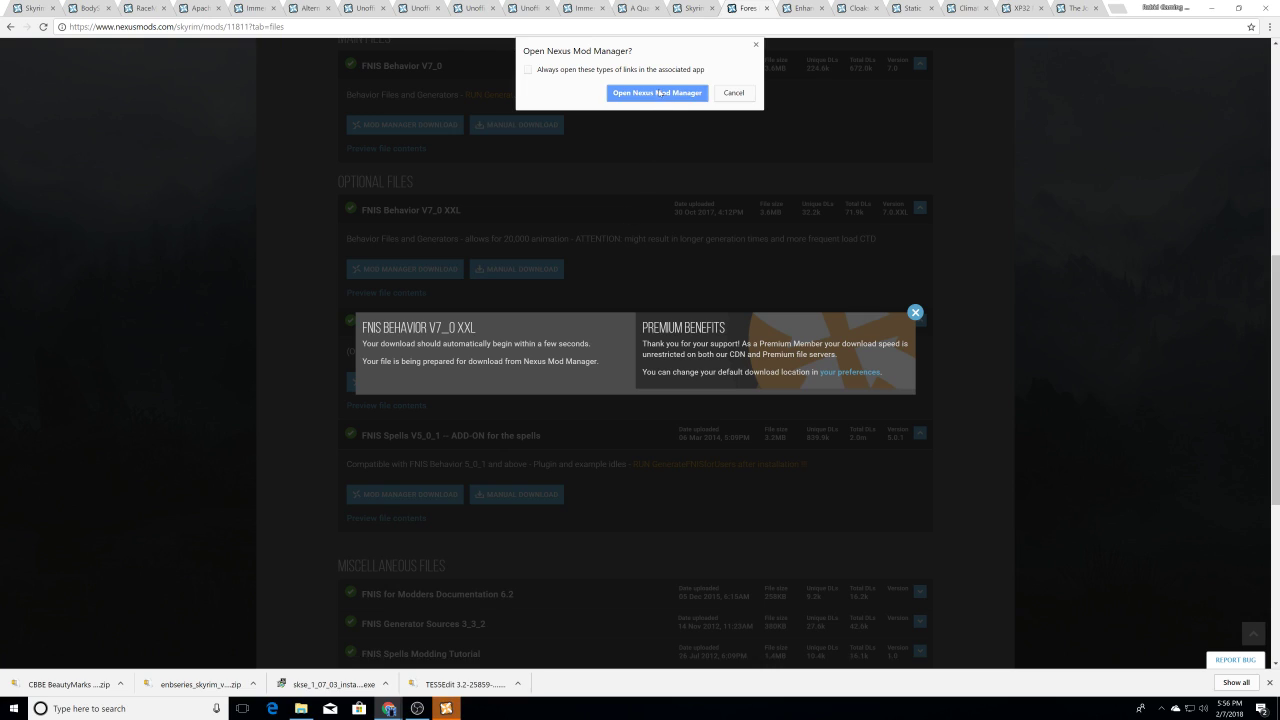
click(658, 92)
click(915, 312)
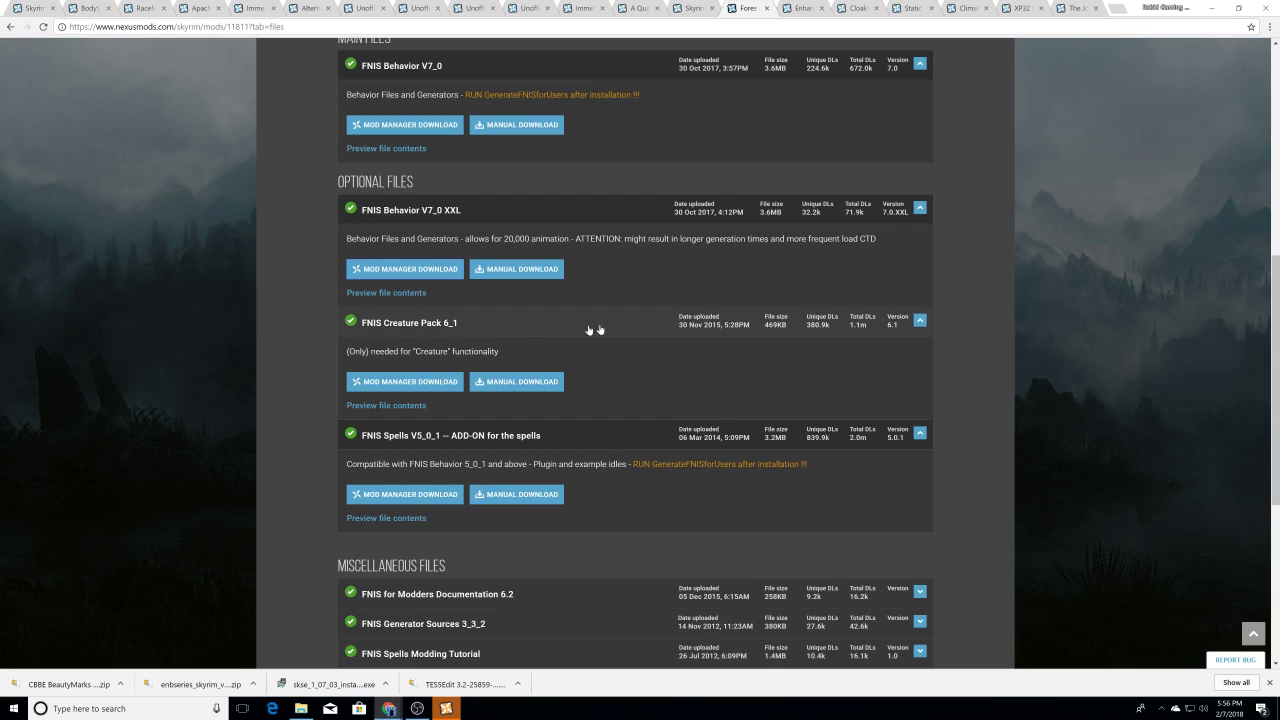
Step: Download the optional files FNIS Creature Pack 6_1 and FNIS Spells V5_0_1 through Nexus Mod Manager
click(436, 381)
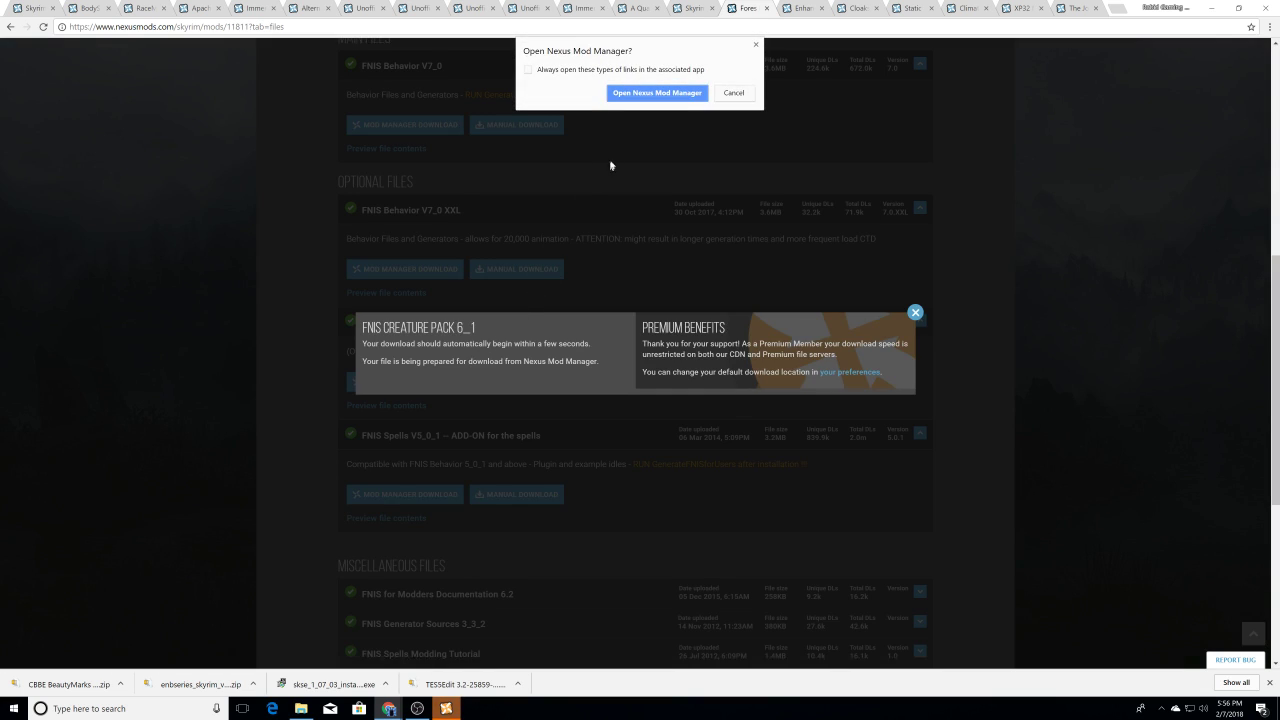
click(648, 100)
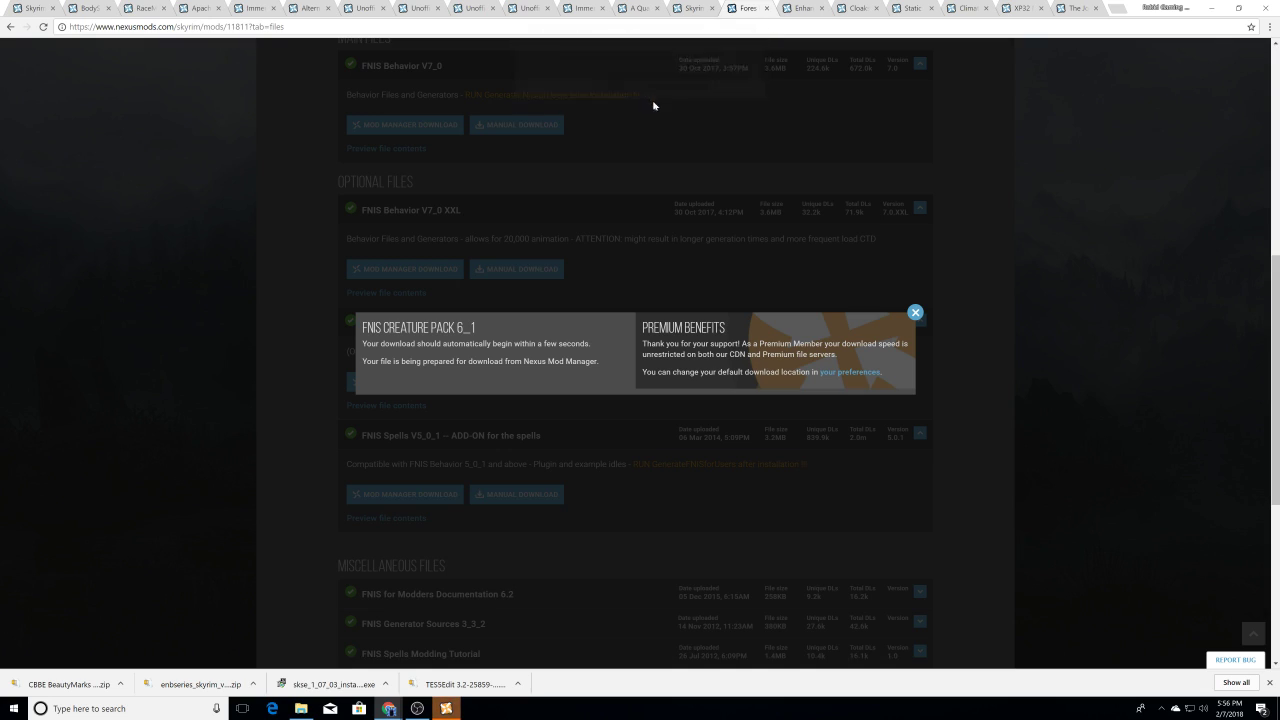
click(915, 312)
click(404, 494)
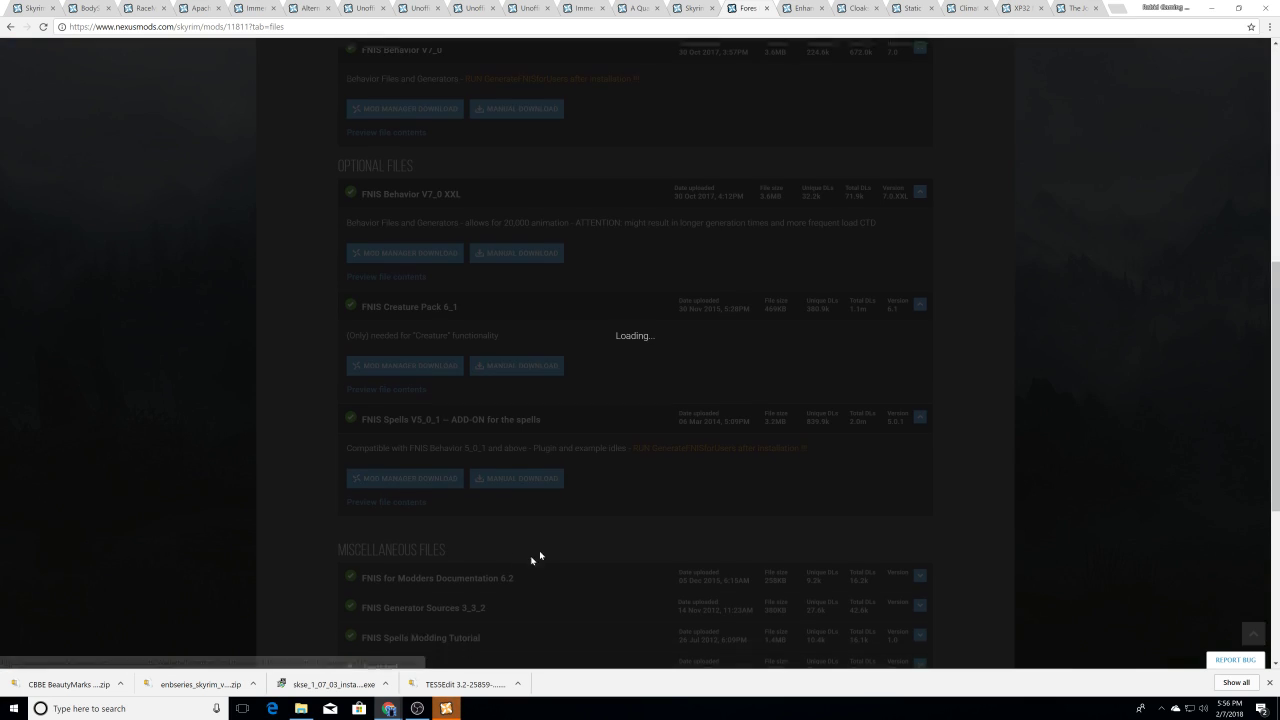
click(672, 90)
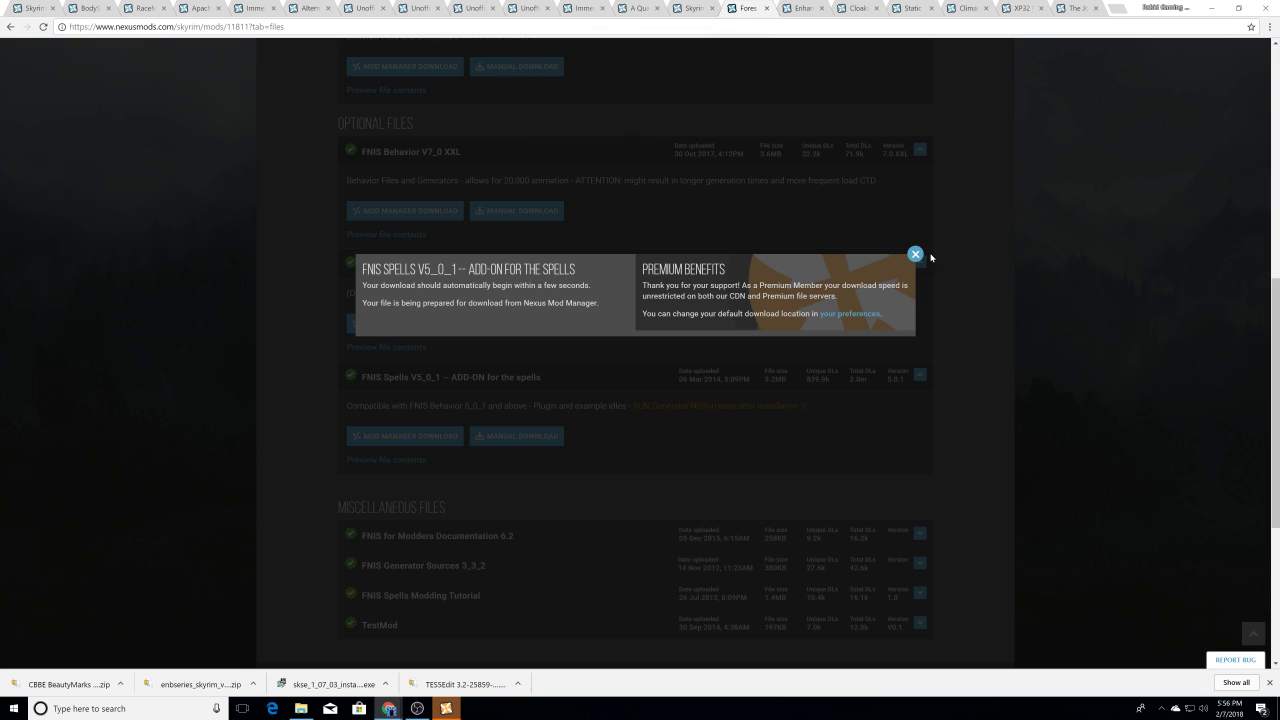
click(915, 254)
scroll(736, 283, up, 4)
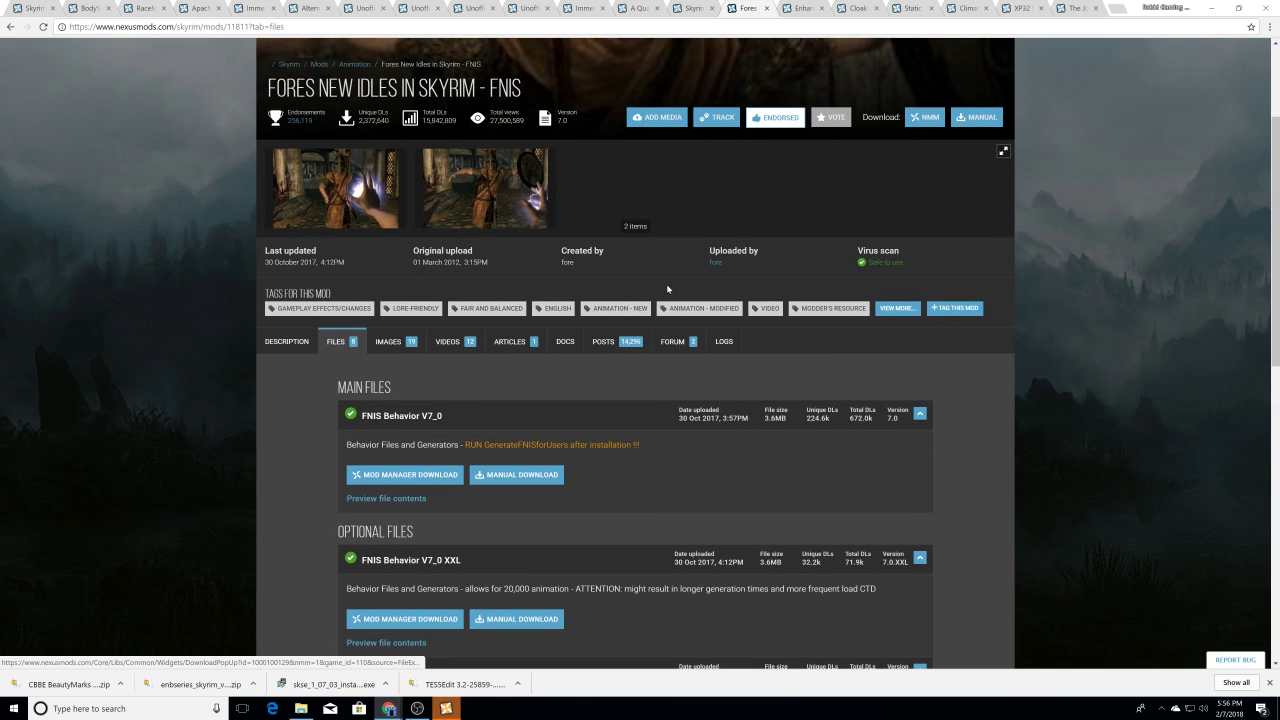
Step: Switch to Nexus Mod Manager and install FNIS Behavior V7_0, then FNIS Behavior V7_0 XXL, overwriting all conflicting files
click(446, 708)
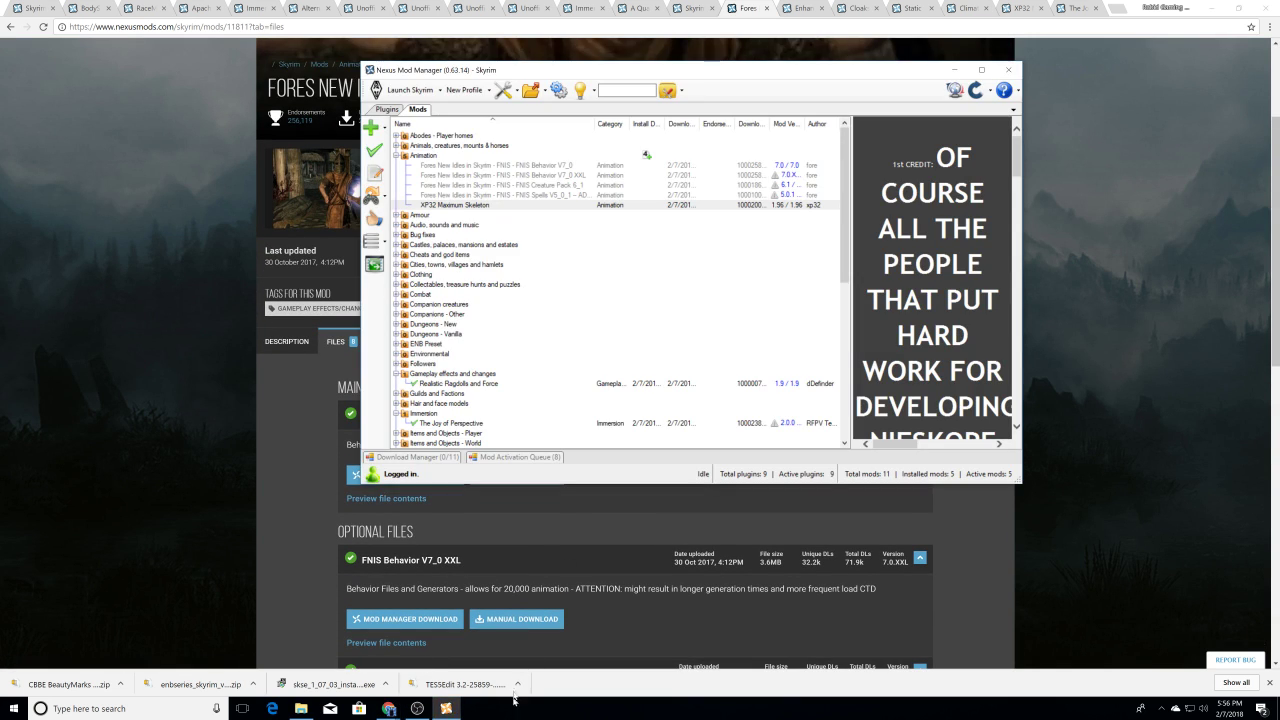
click(425, 164)
click(374, 150)
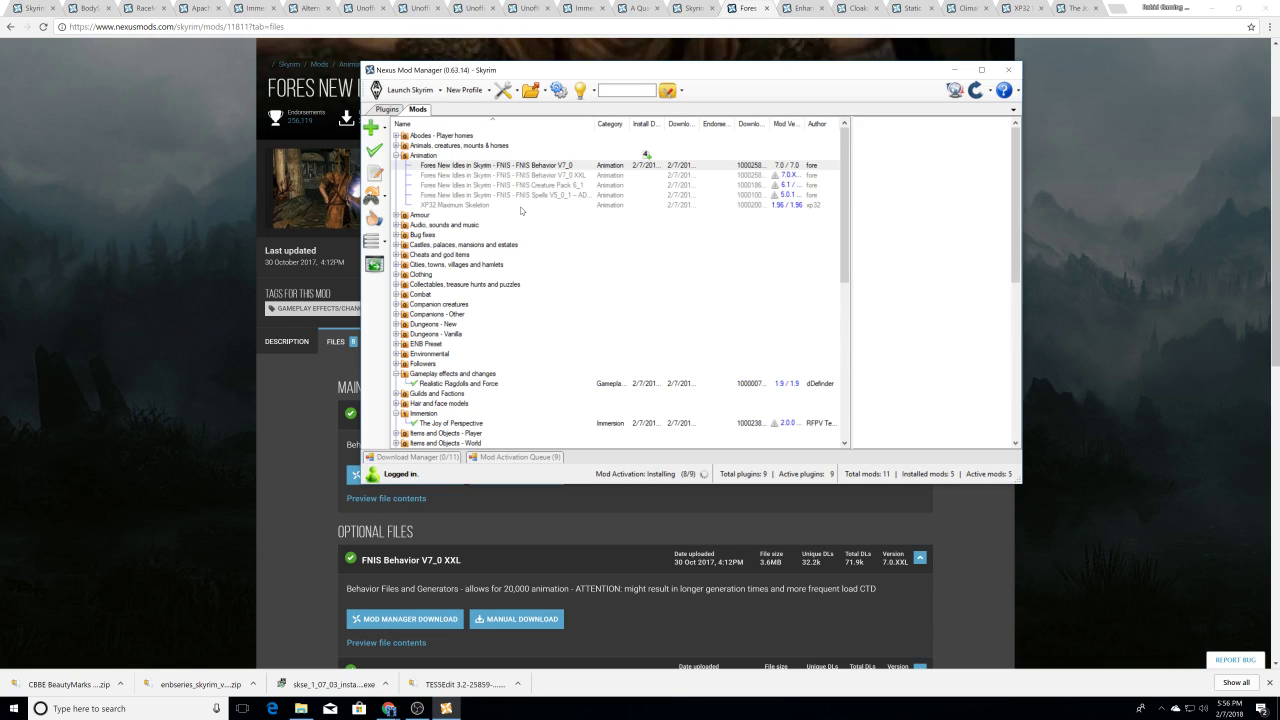
click(421, 176)
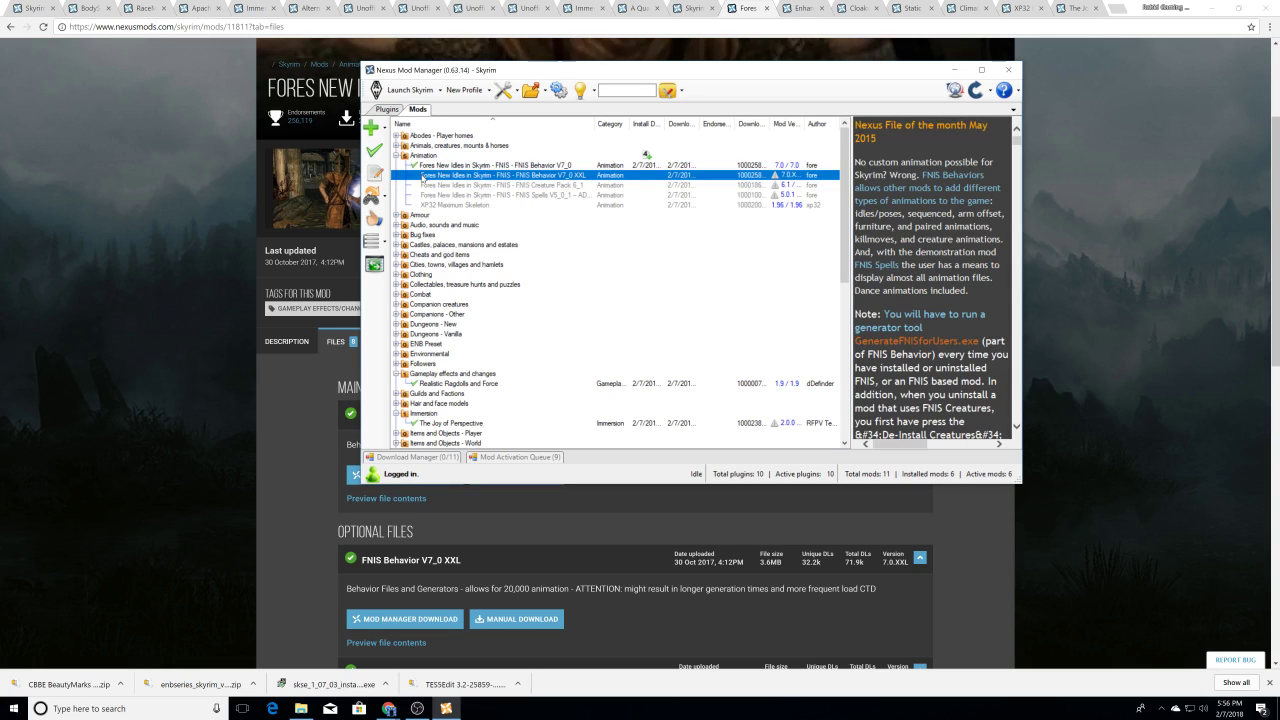
click(378, 150)
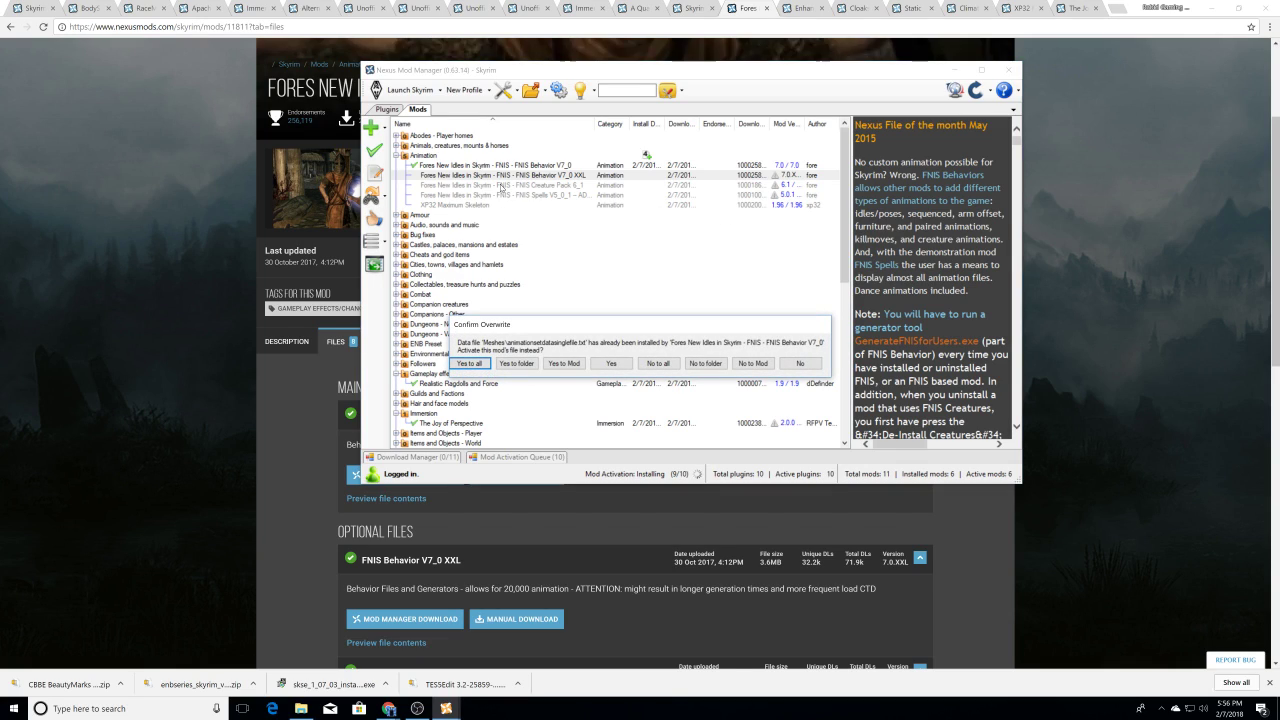
click(470, 363)
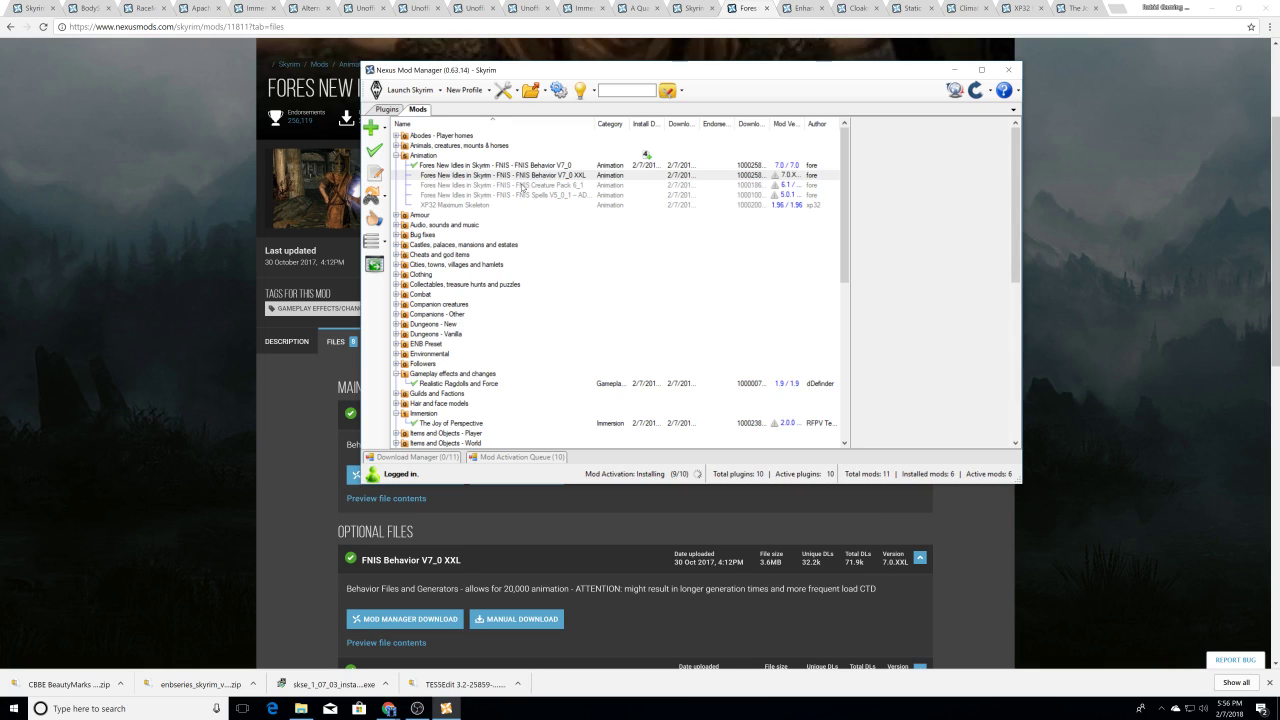
Step: Install the FNIS Creature Pack 6_1 and FNIS Spells V5_0_1 mods
double_click(521, 186)
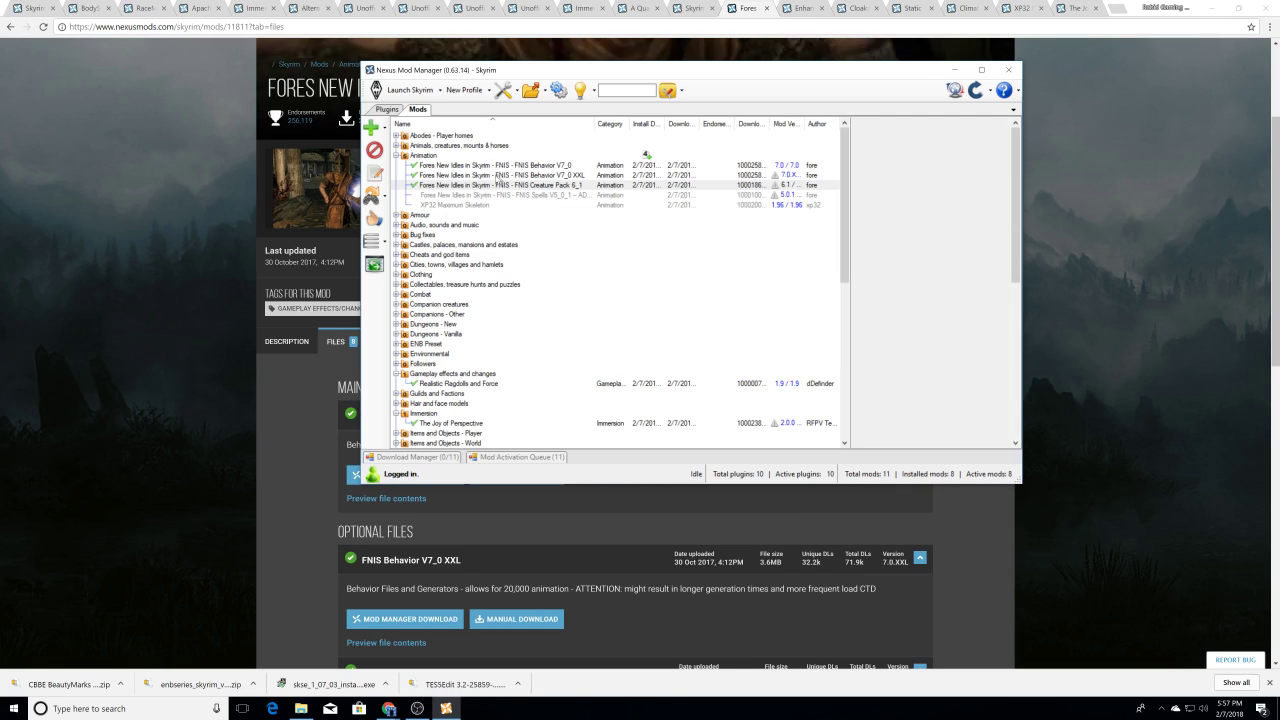
click(532, 195)
click(378, 151)
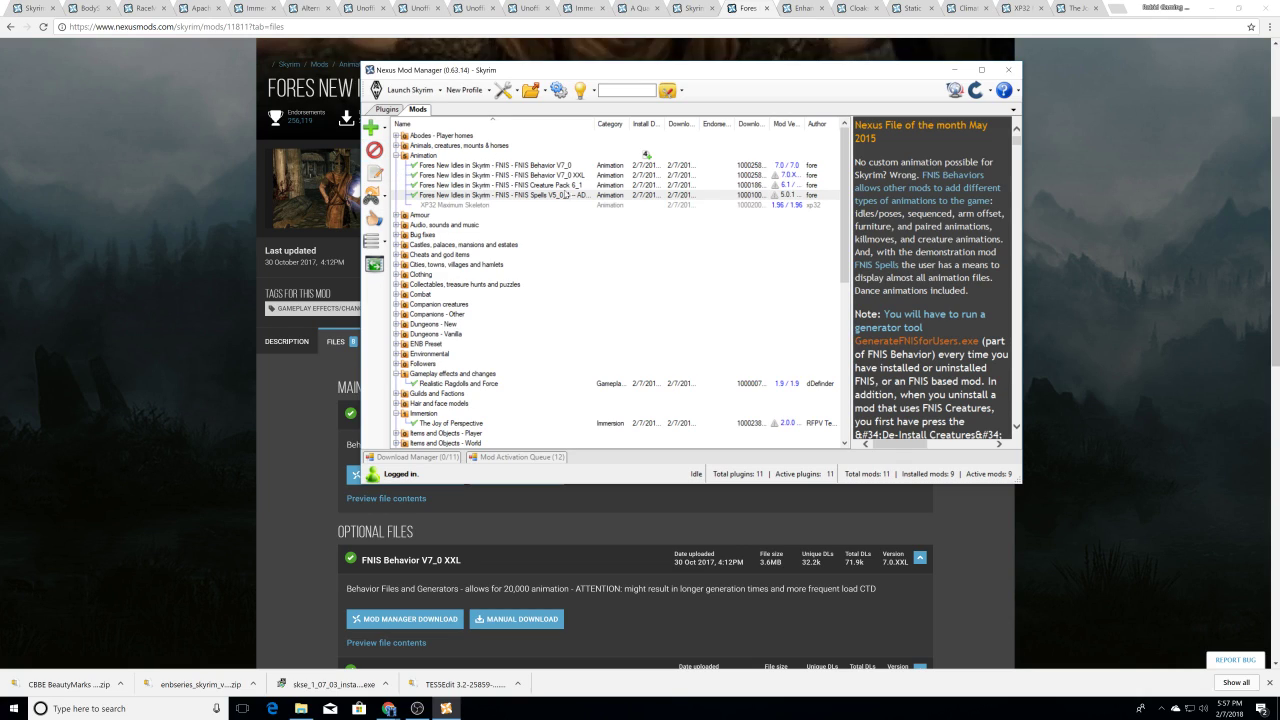
Step: Switch to File Explorer, open FNIS_FNIS_Readme_7.0.txt from the Data folder's FNIS Behavior 7.0 folder, and read its installation and execution instructions
click(301, 708)
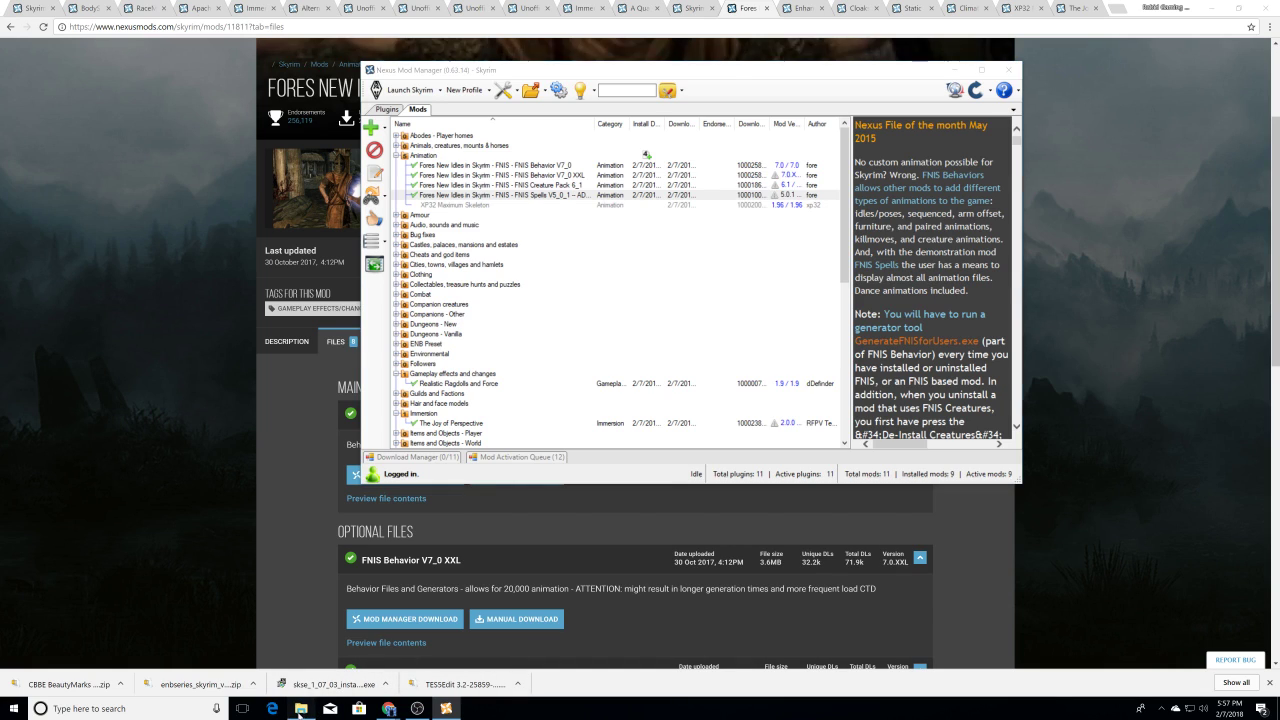
click(1211, 10)
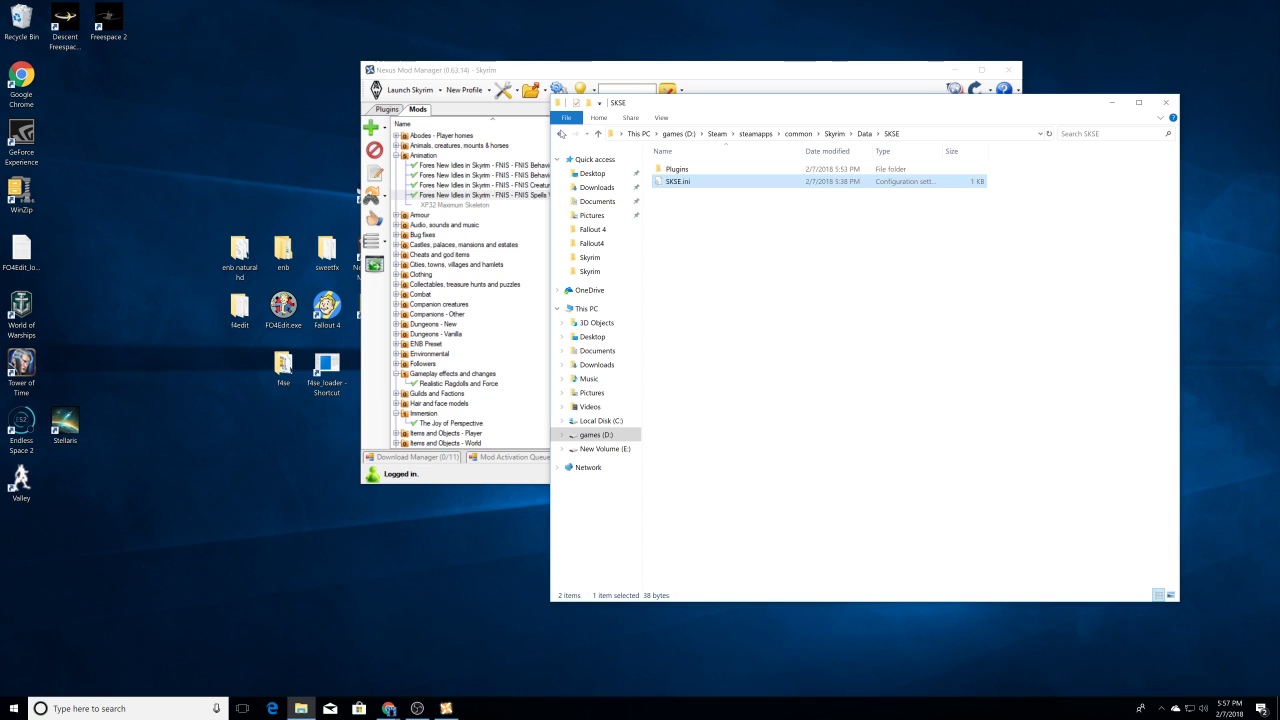
click(561, 133)
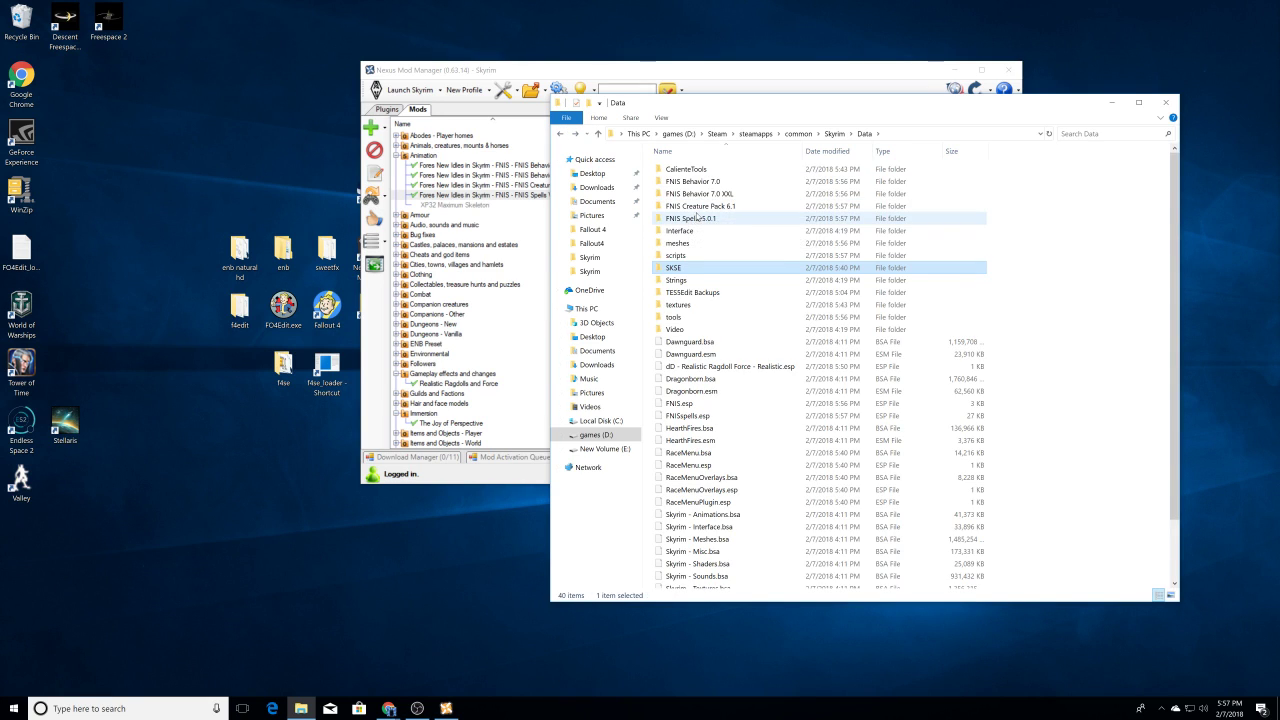
double_click(699, 183)
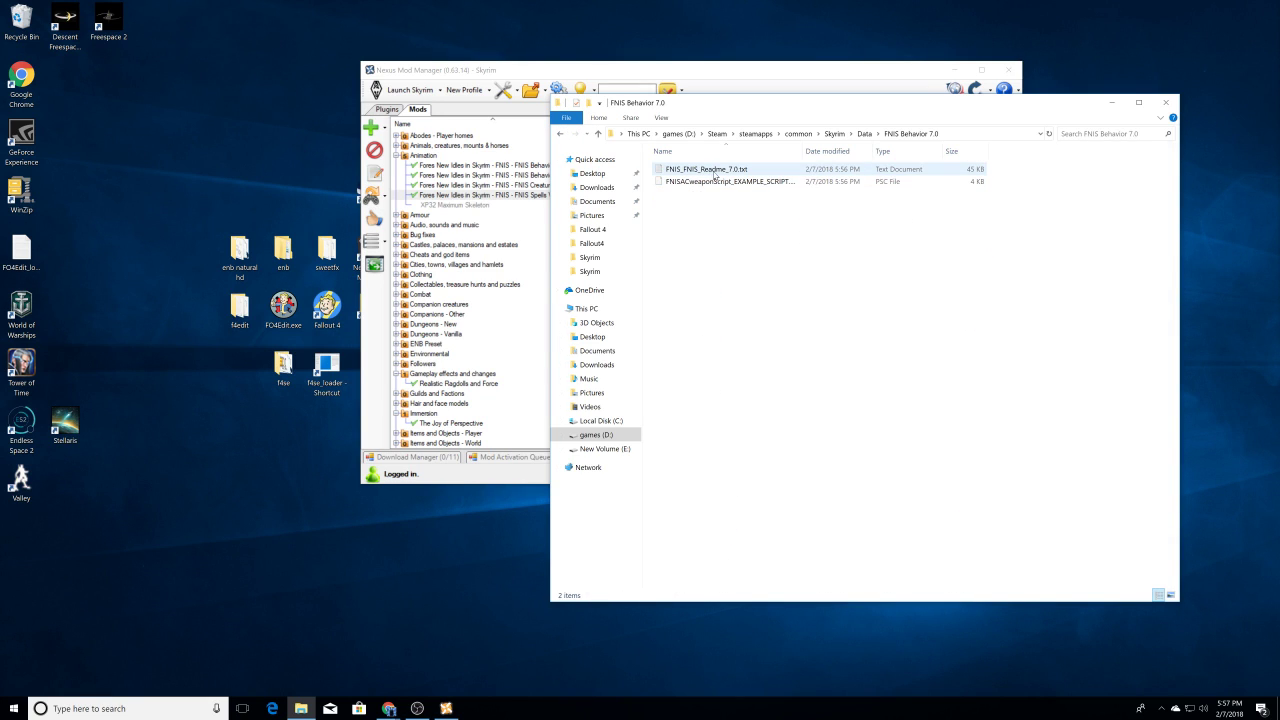
double_click(715, 172)
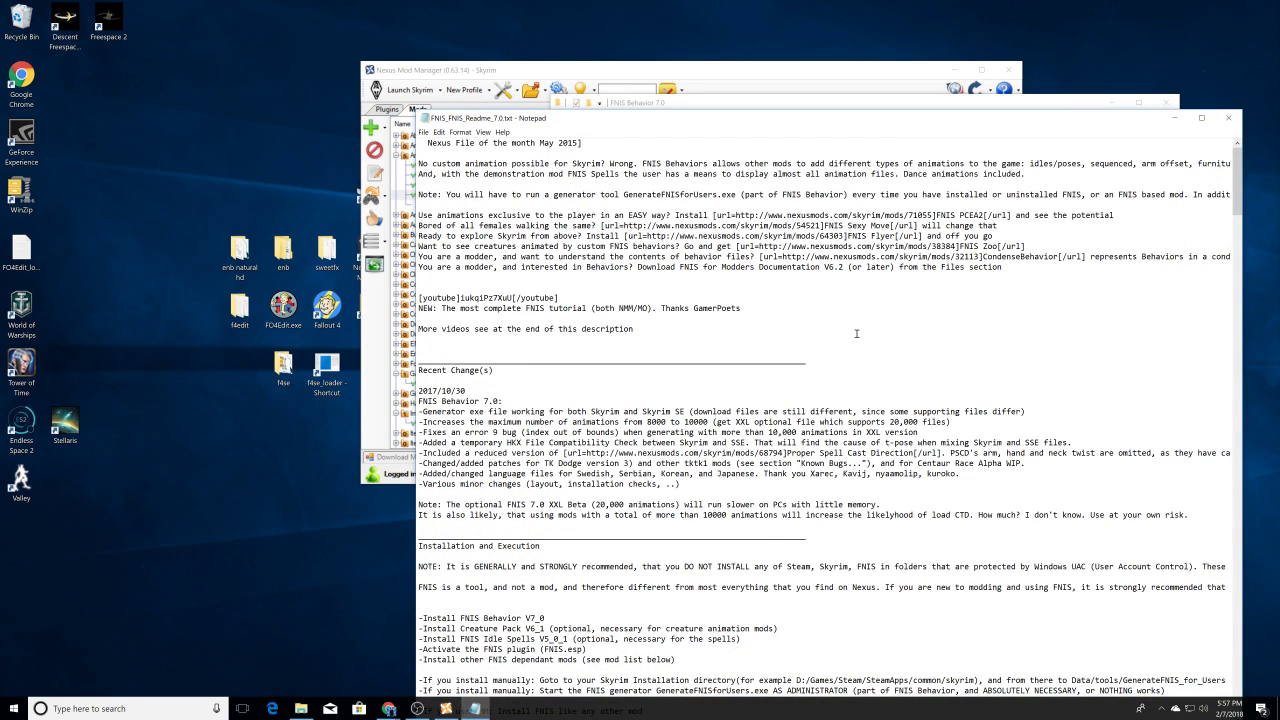
scroll(856, 333, down, 2)
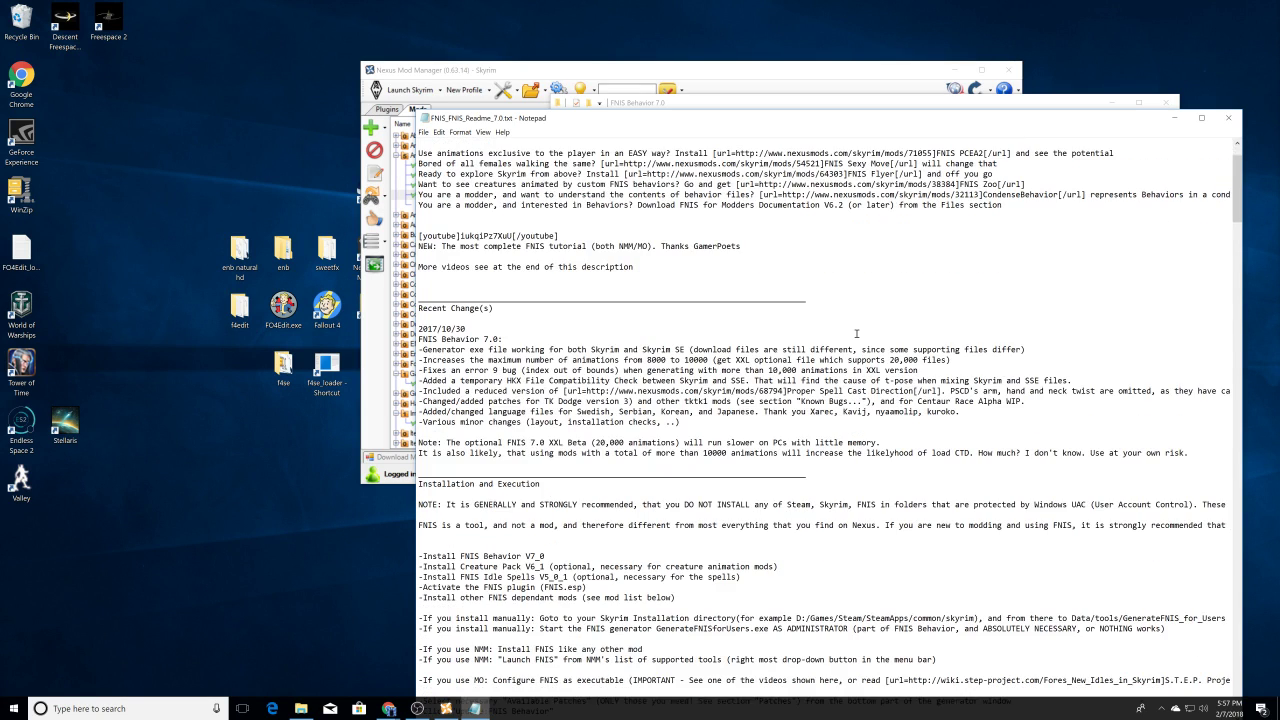
scroll(856, 333, down, 4)
scroll(856, 333, down, 4)
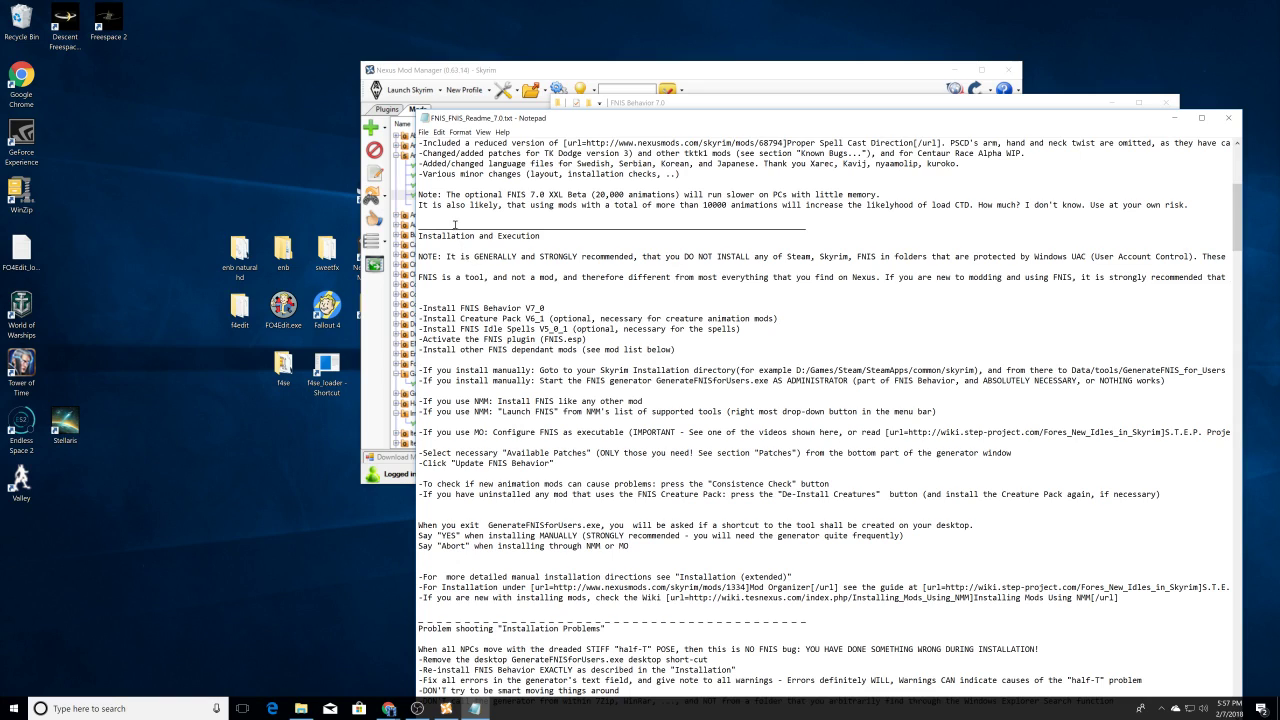
click(1228, 118)
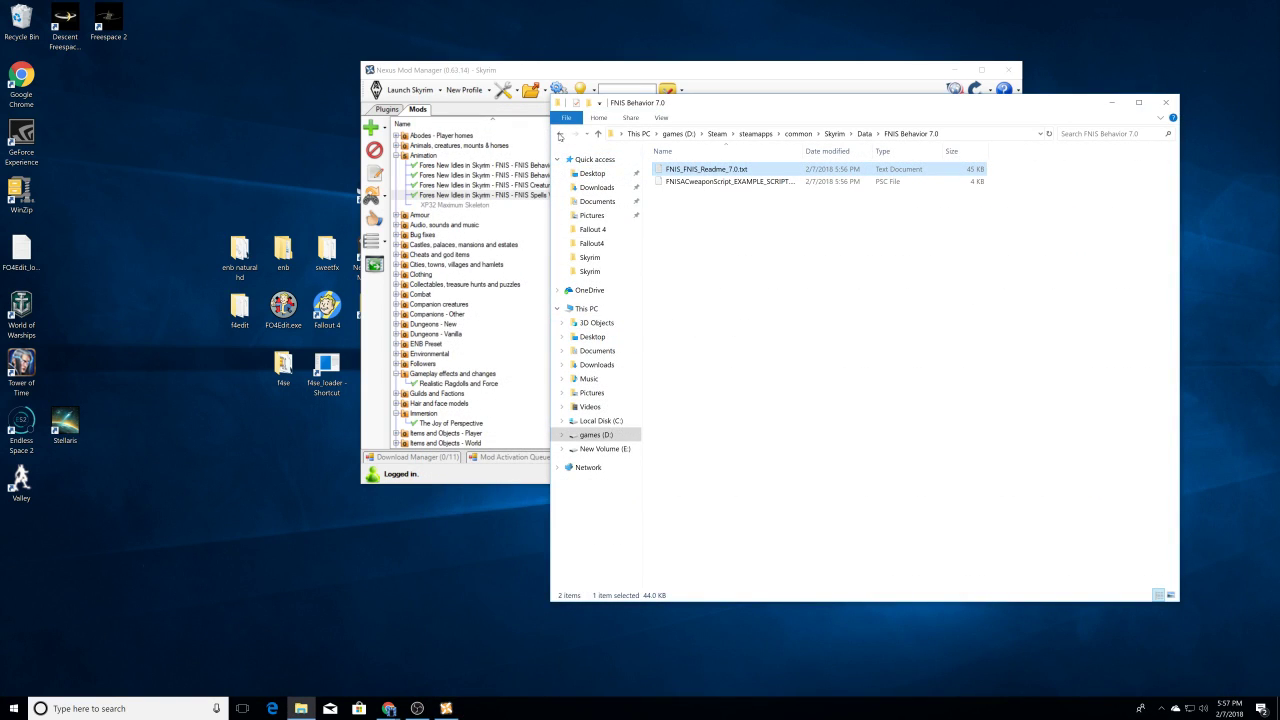
Step: Look through the Data folder and its SKSE Plugins subfolder for the FNIS generator program
click(561, 134)
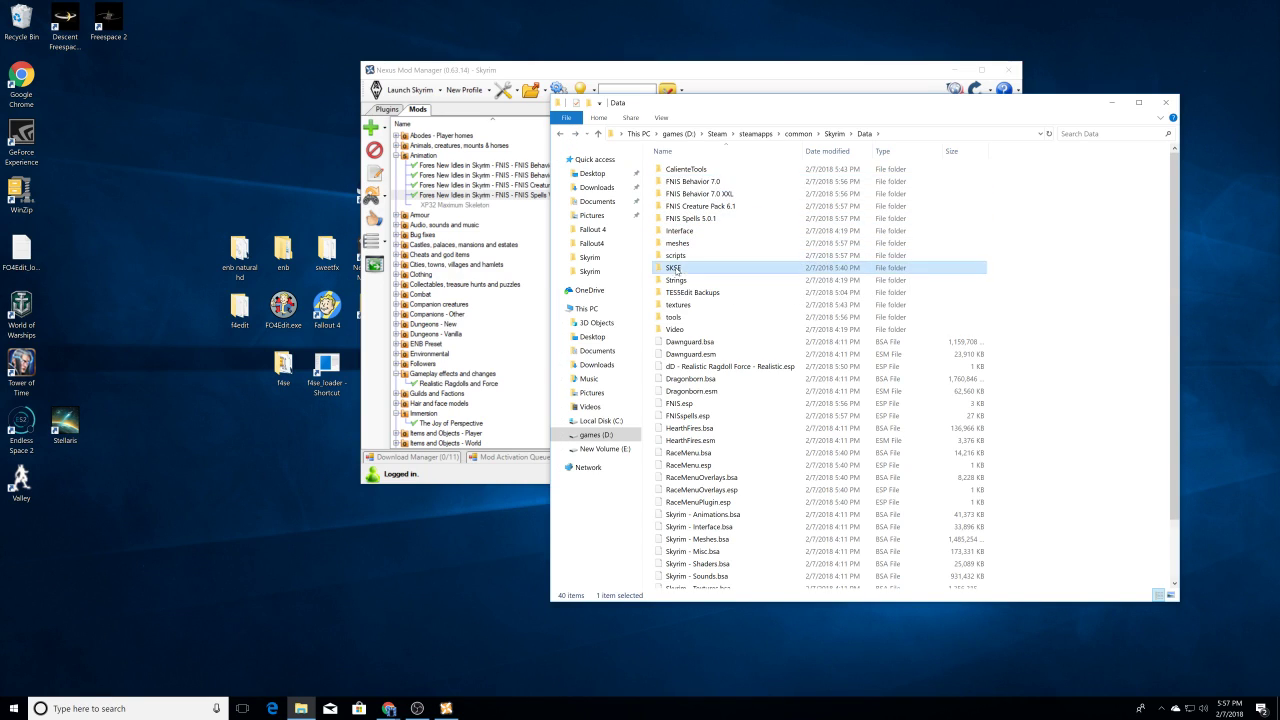
double_click(683, 268)
double_click(688, 170)
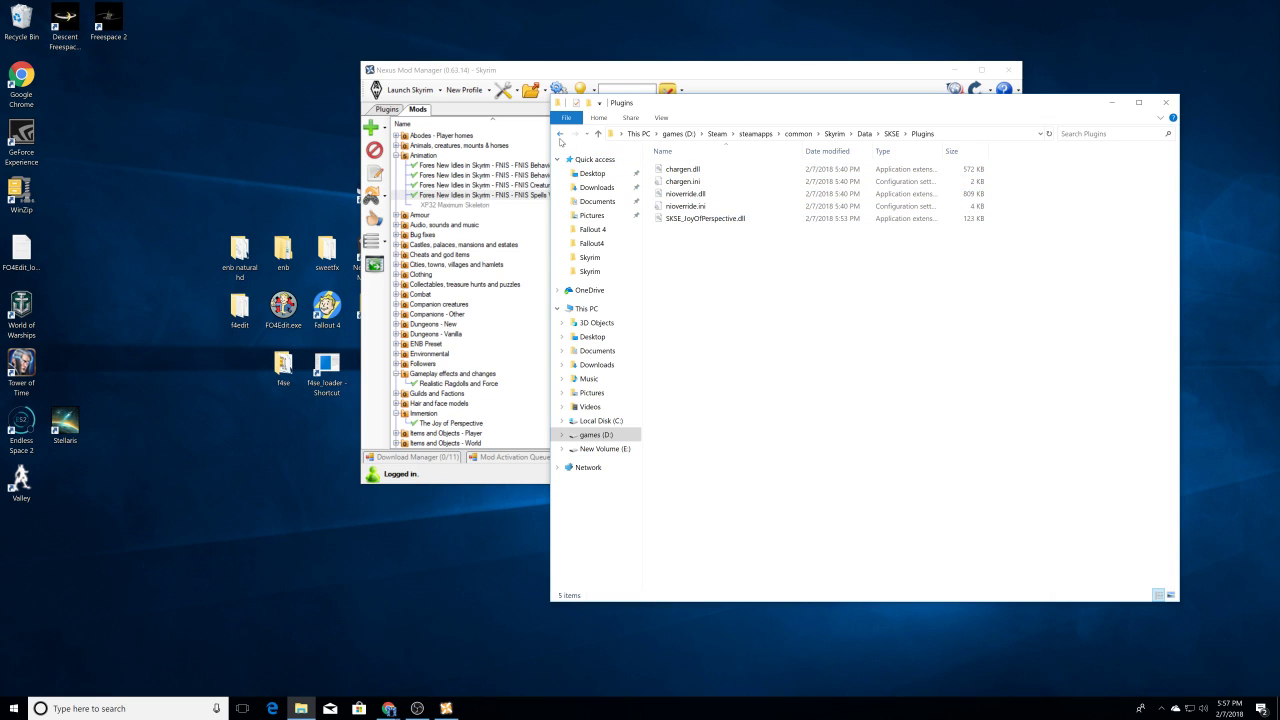
click(560, 134)
click(560, 134)
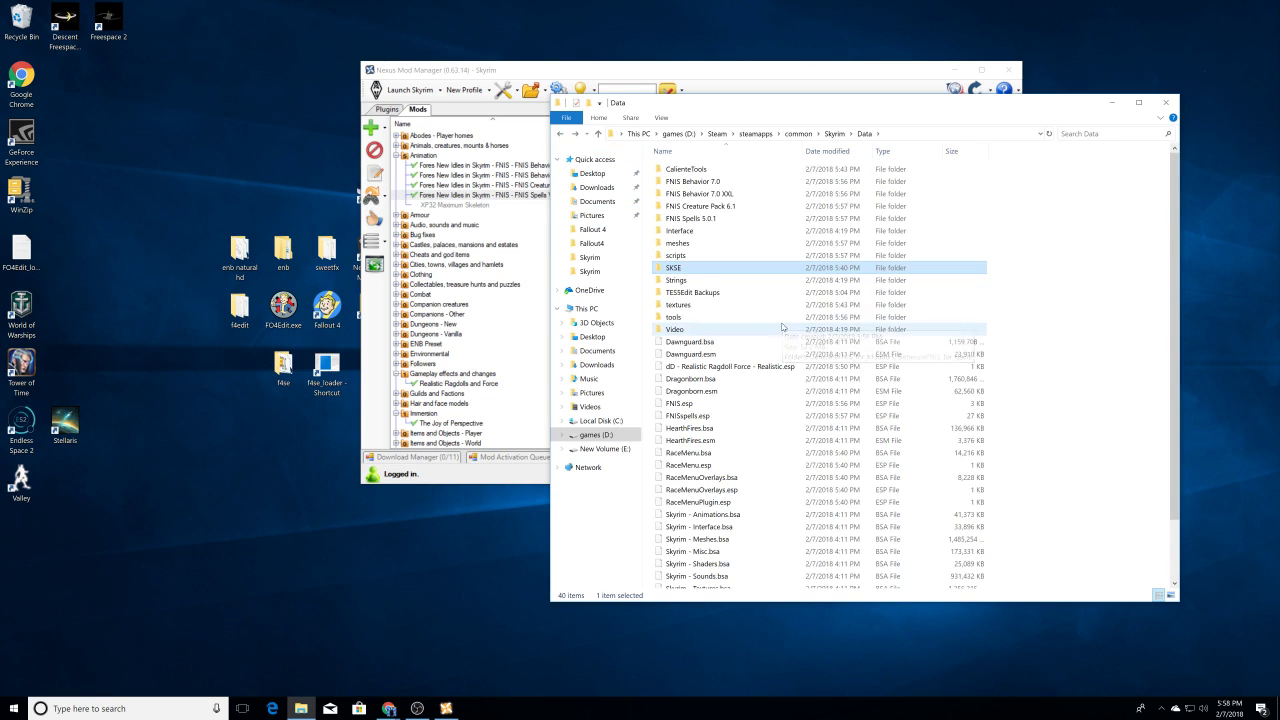
scroll(786, 345, down, 5)
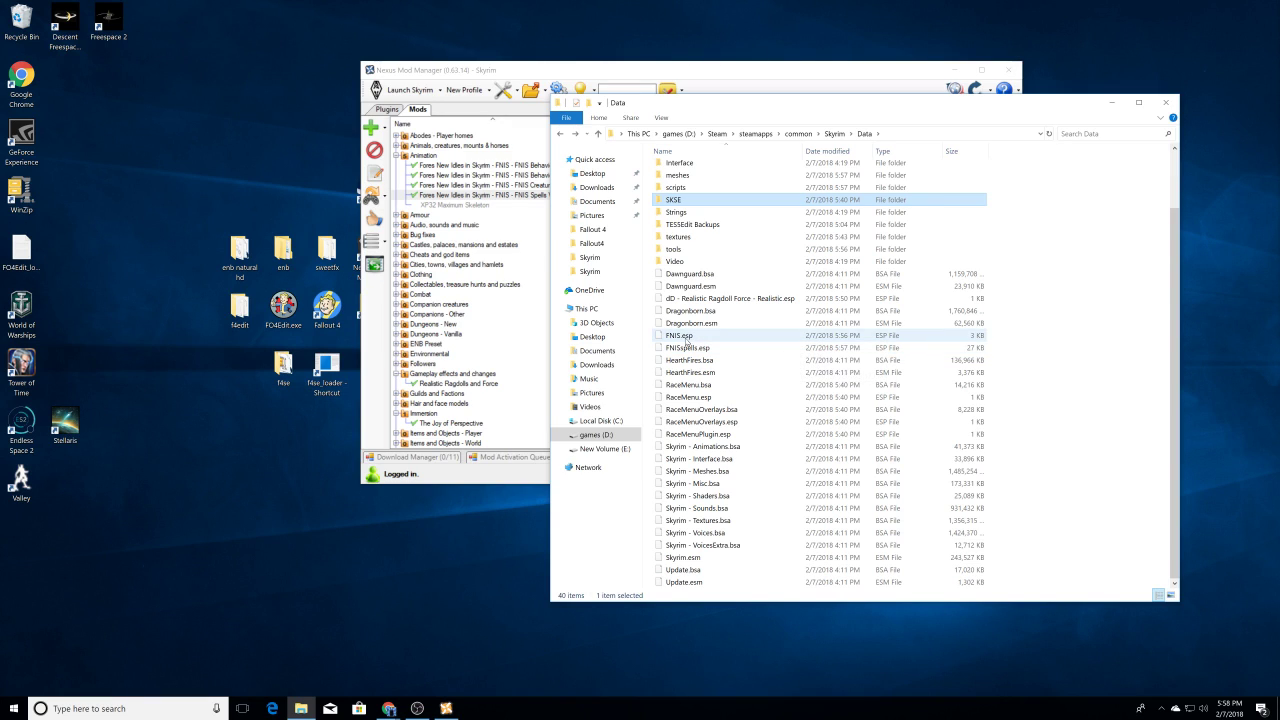
double_click(685, 337)
click(790, 352)
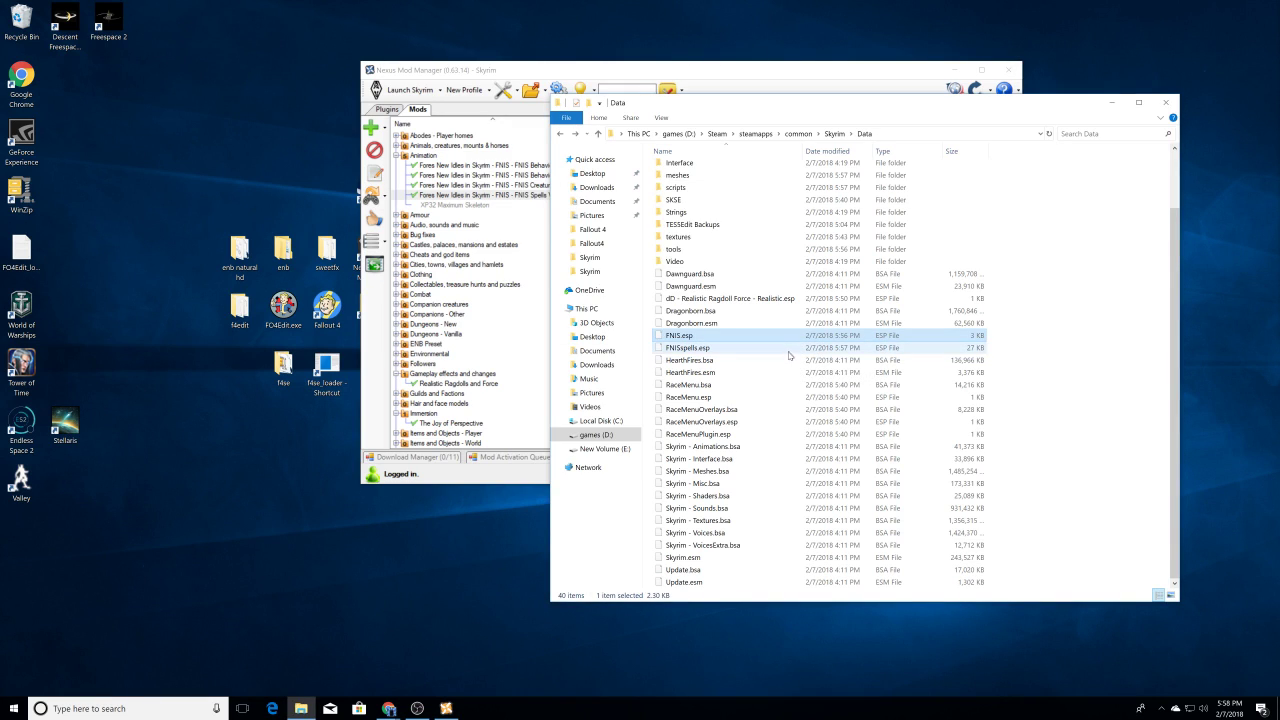
Step: Search the main Skyrim folder, its Skyrim subfolder and Data's SKSE folder for the FNIS generator
key(BackSpace)
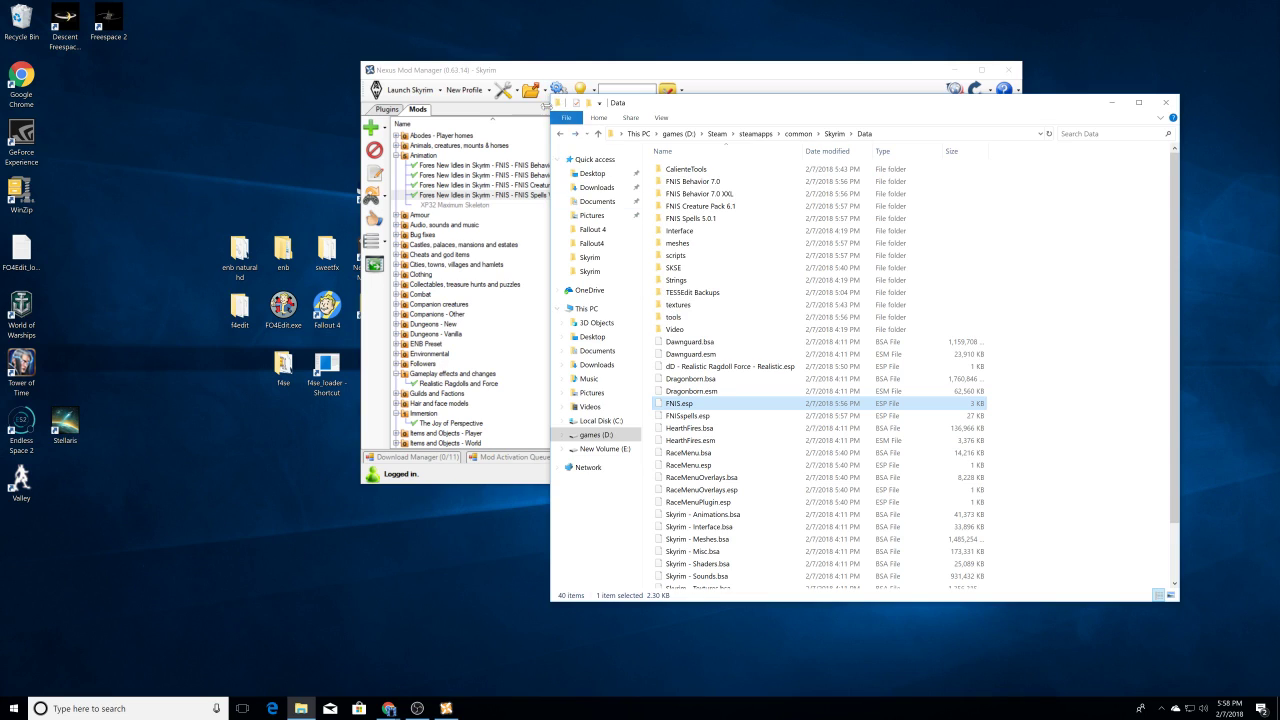
scroll(755, 370, down, 3)
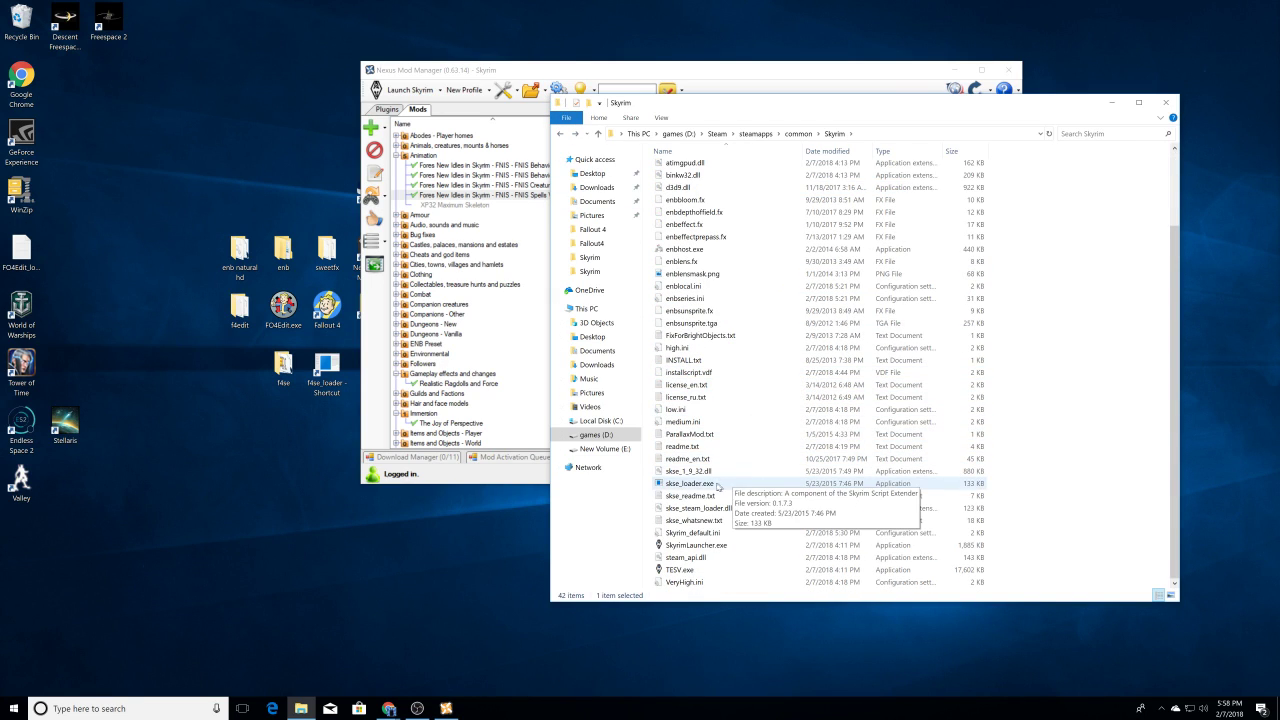
scroll(686, 285, up, 2)
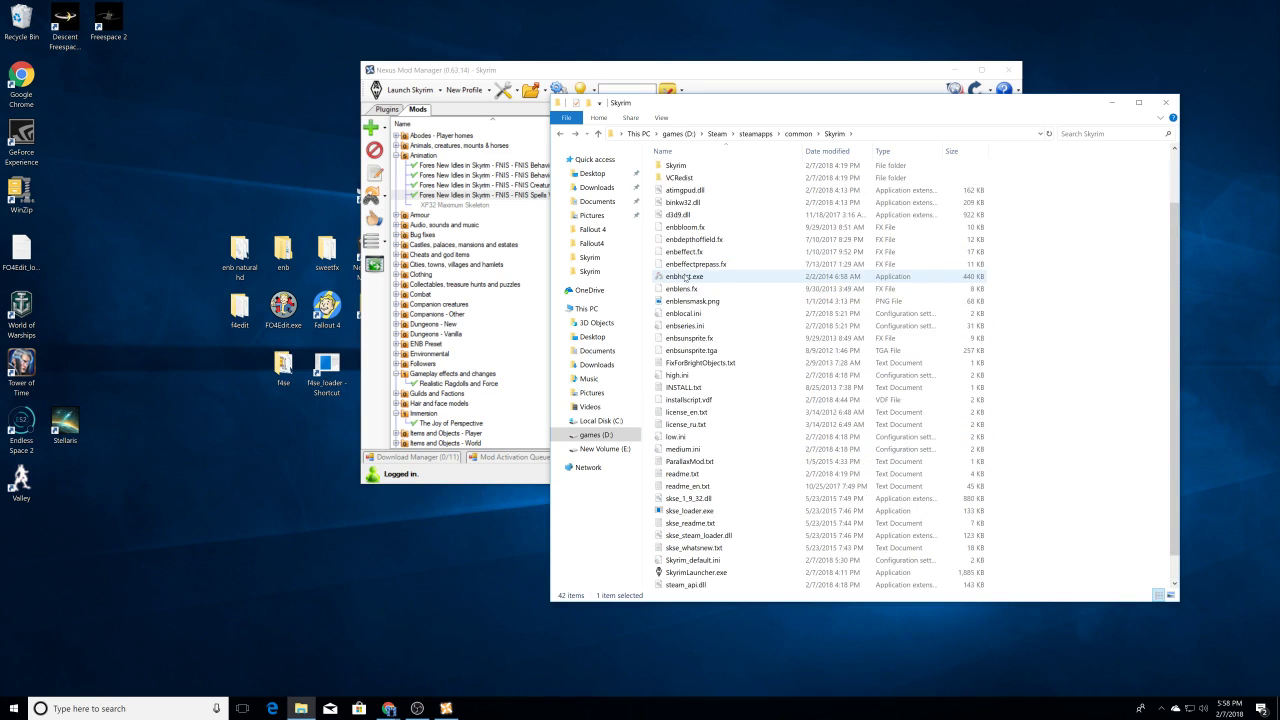
scroll(687, 280, down, 2)
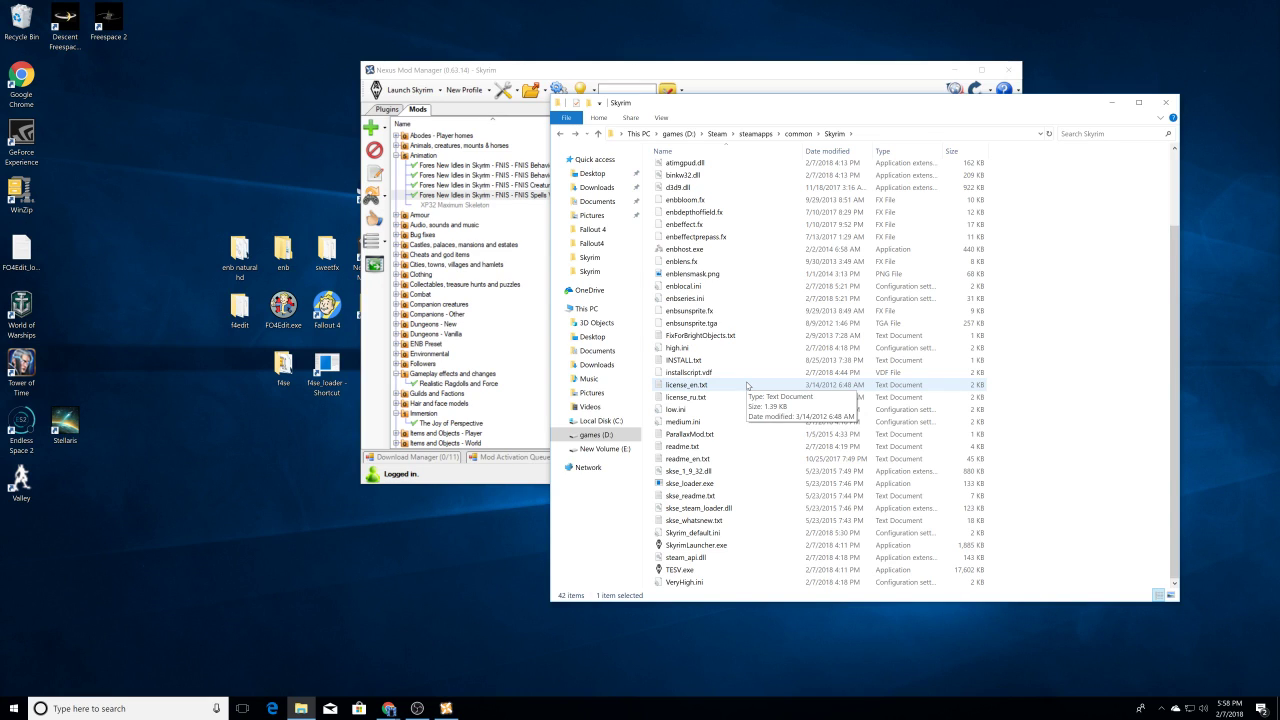
scroll(747, 384, up, 3)
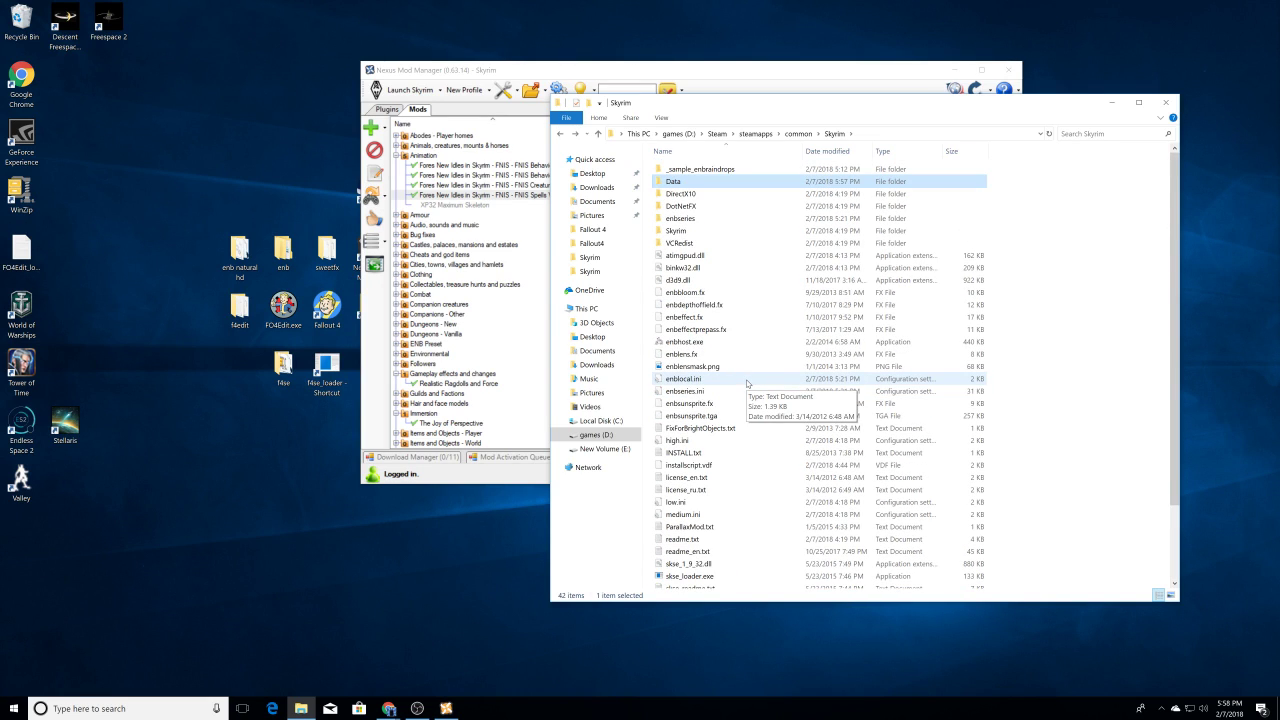
double_click(672, 231)
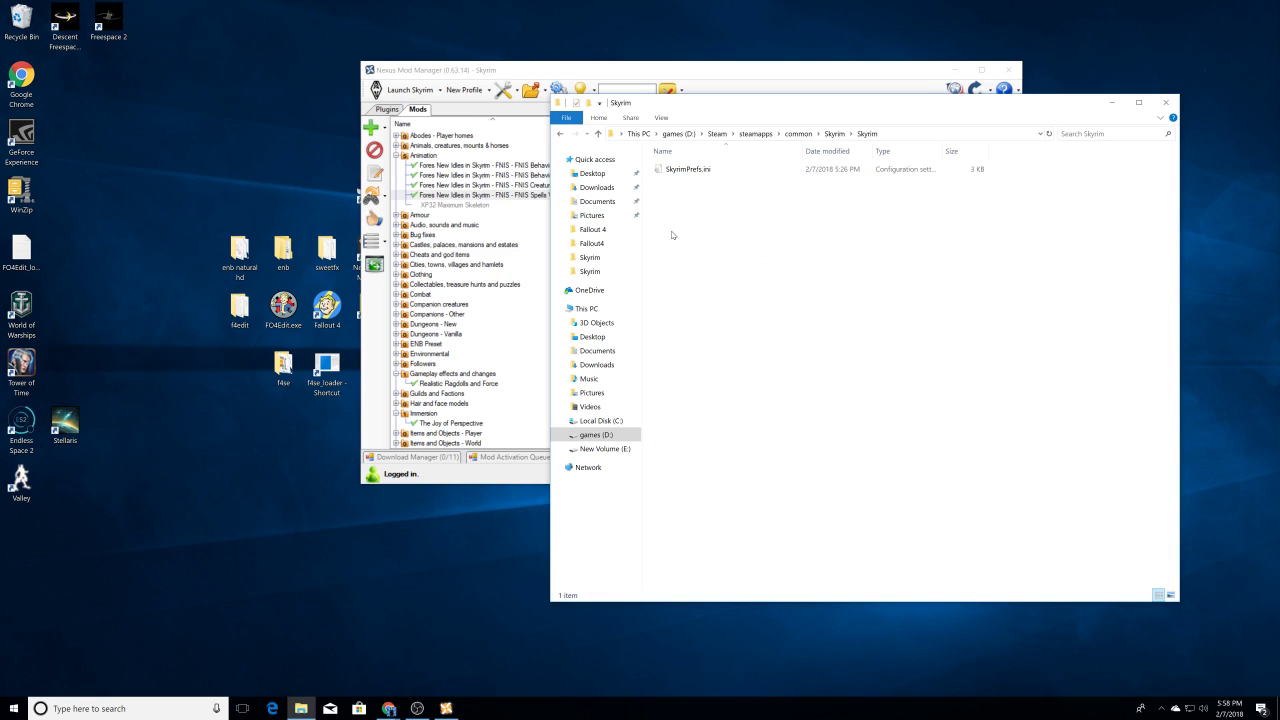
click(560, 133)
double_click(697, 184)
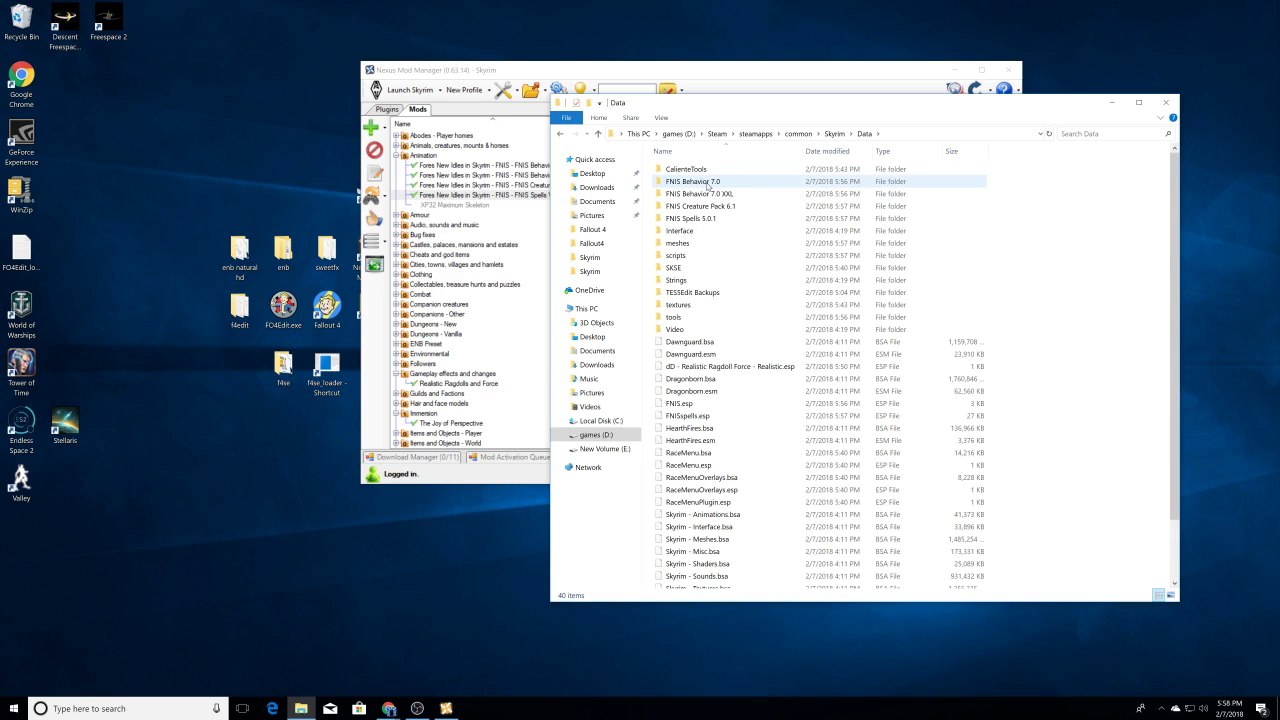
double_click(673, 268)
double_click(677, 169)
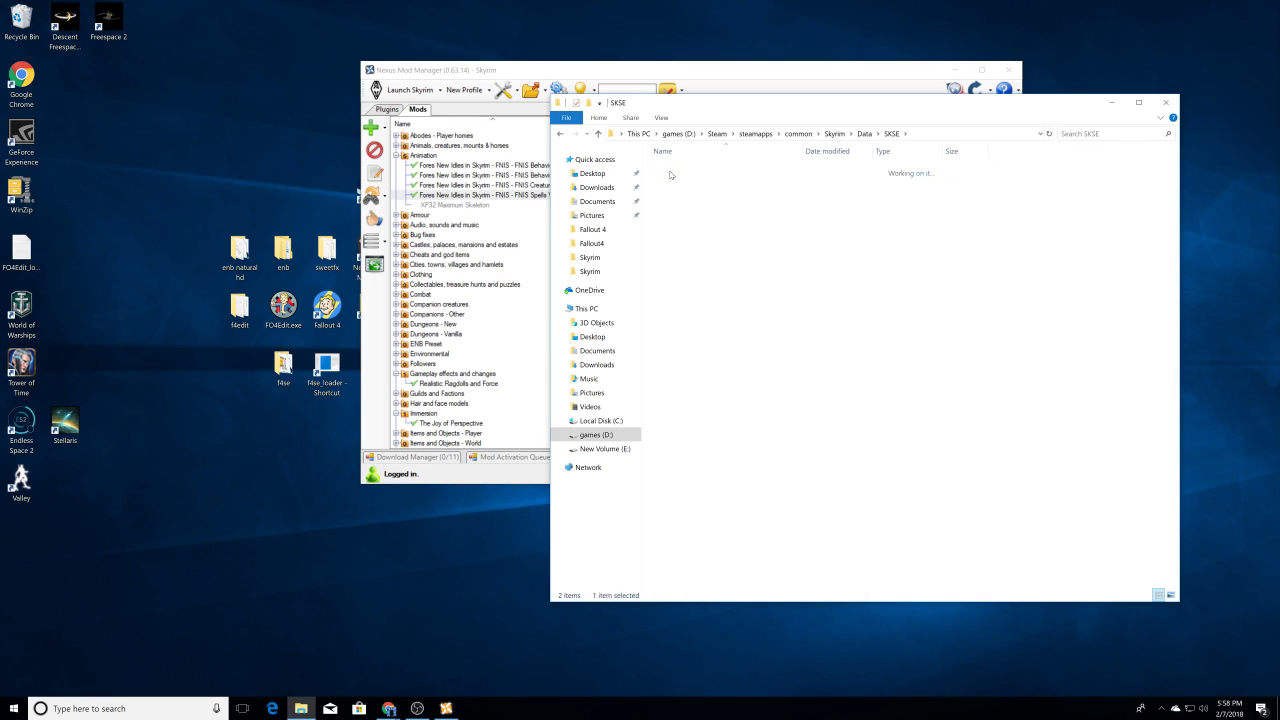
key(BackSpace)
key(BackSpace)
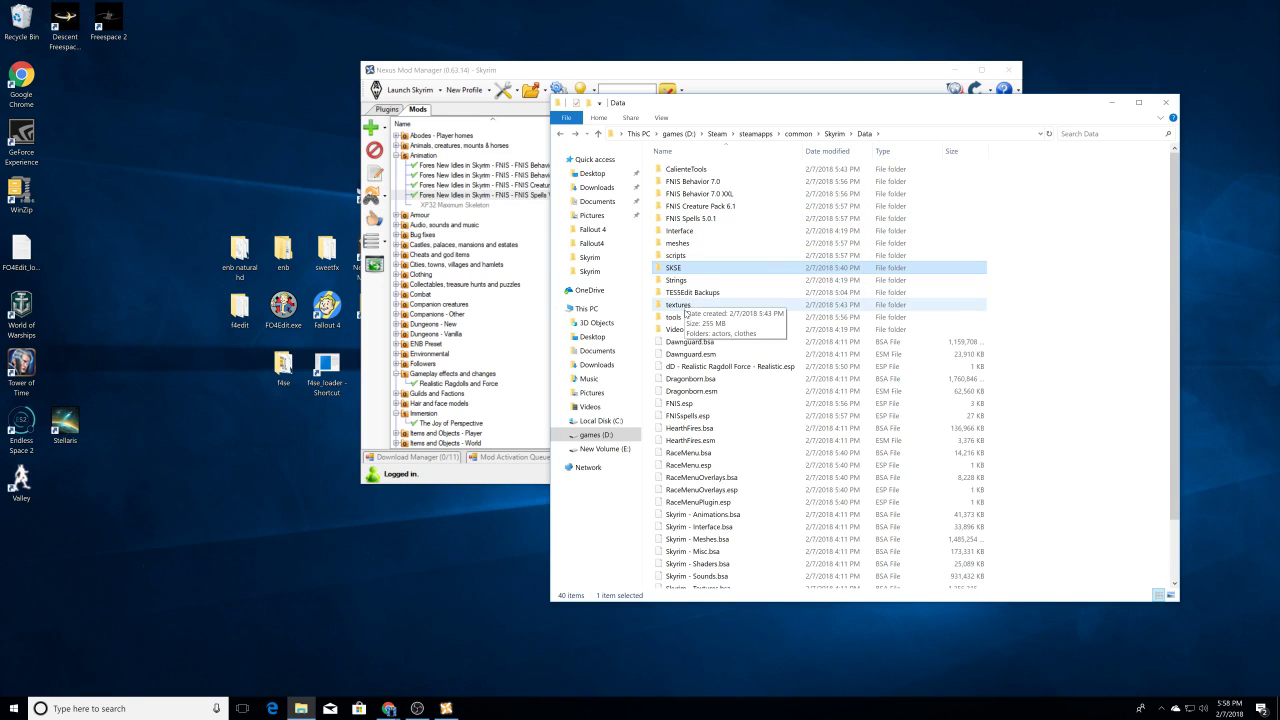
Step: Create a shortcut to GenerateFNISforUsers.exe from Data's tools\GenerateFNIS_for_Users folder and place it on the desktop
double_click(684, 318)
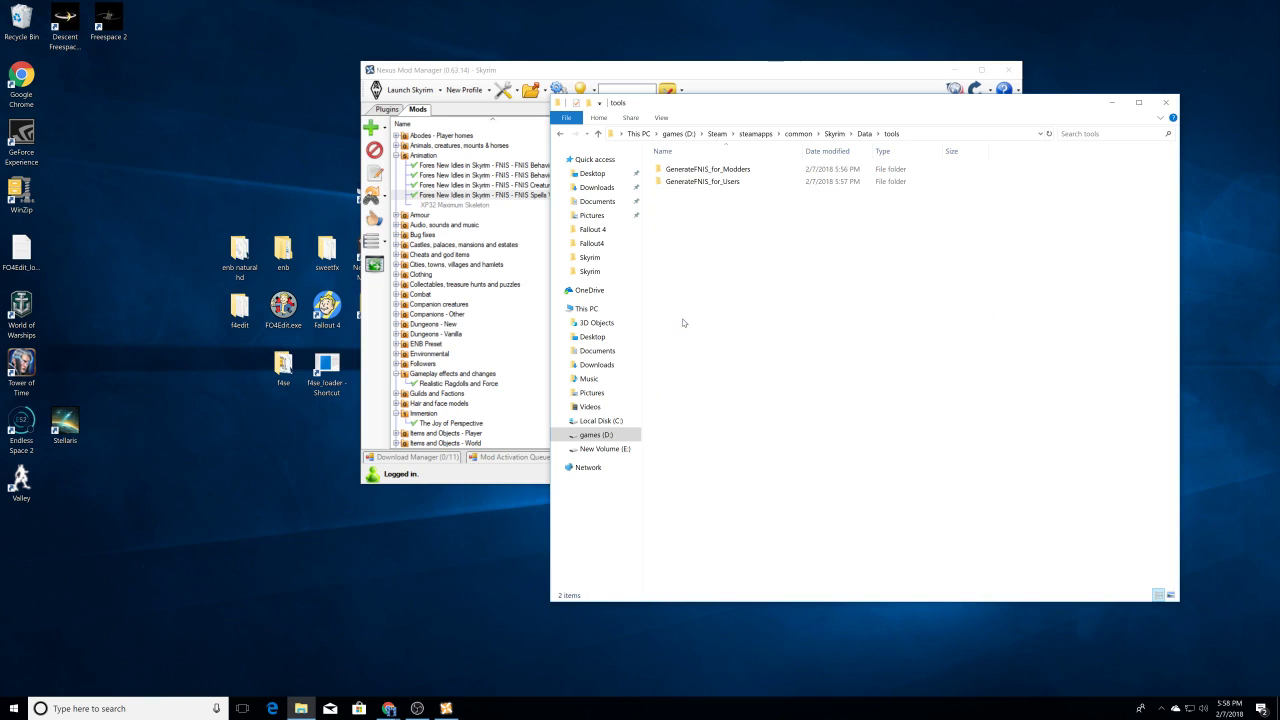
double_click(703, 182)
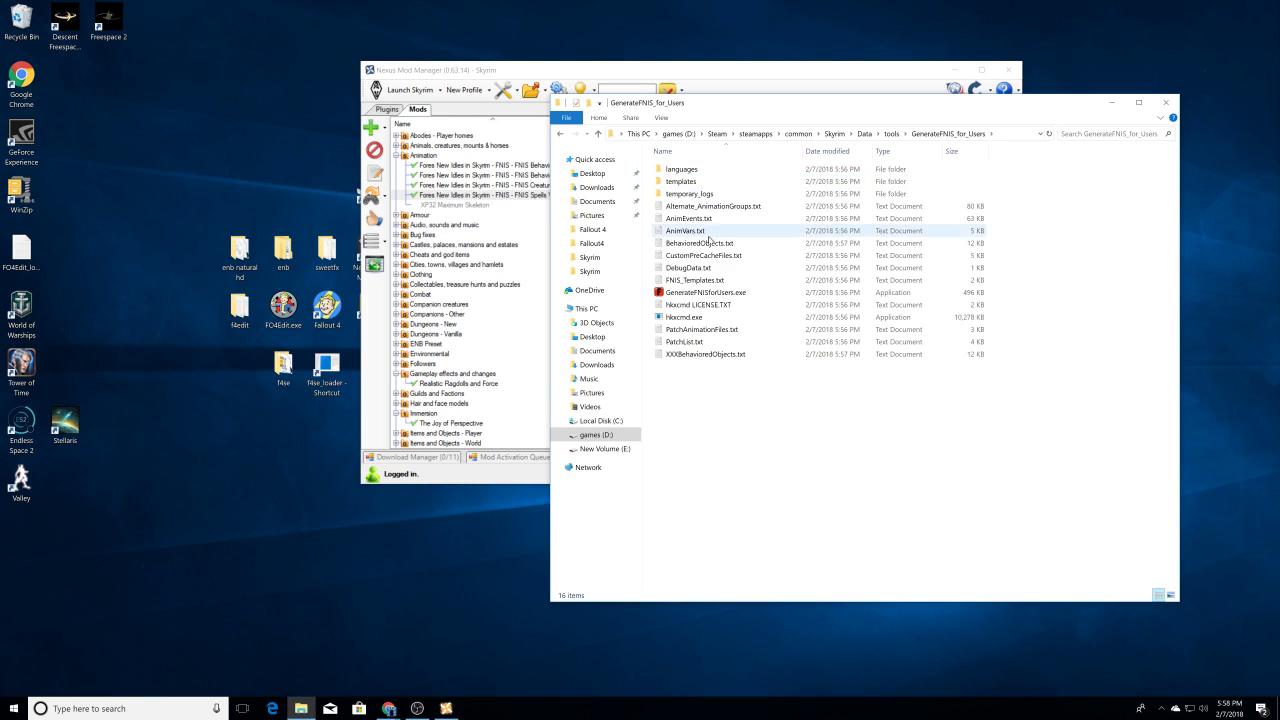
right_click(723, 295)
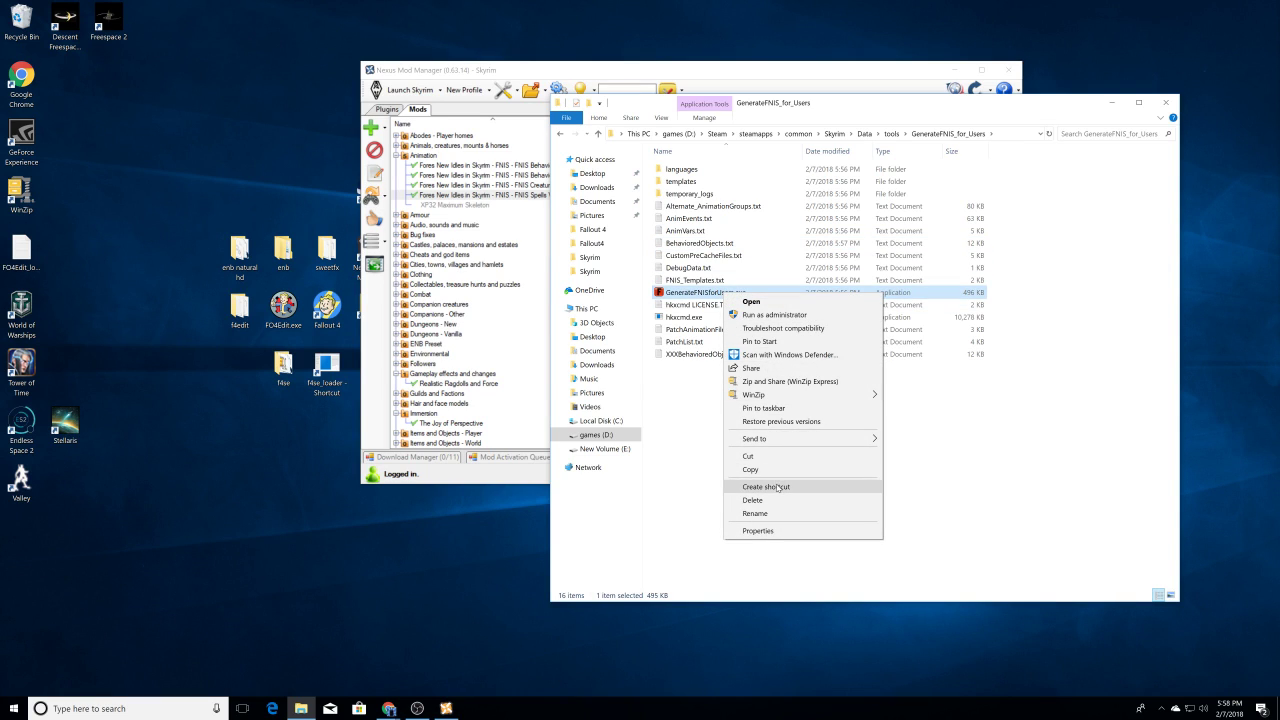
click(770, 486)
drag(720, 304, 248, 467)
Step: Launch the FNIS generator from its desktop shortcut, enable xp32's "PC Exclusive Animation Path" (PCEA) patch, and close the generator and File Explorer
double_click(252, 476)
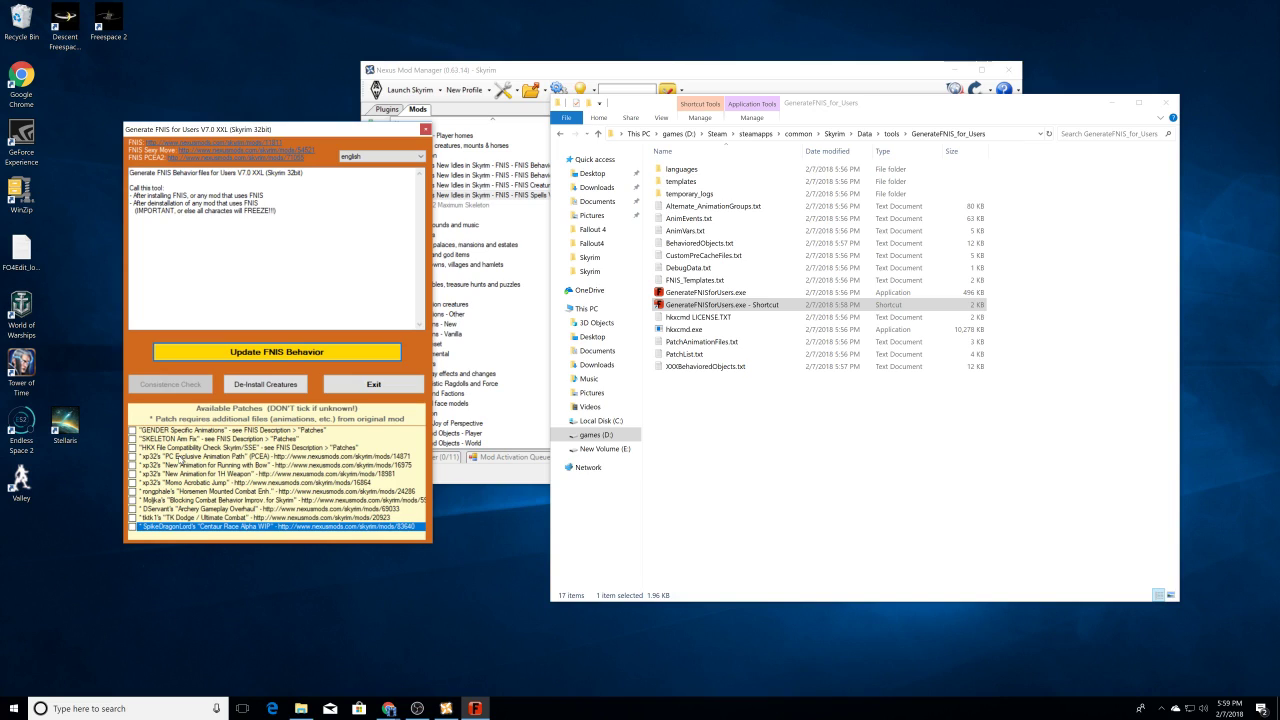
click(132, 457)
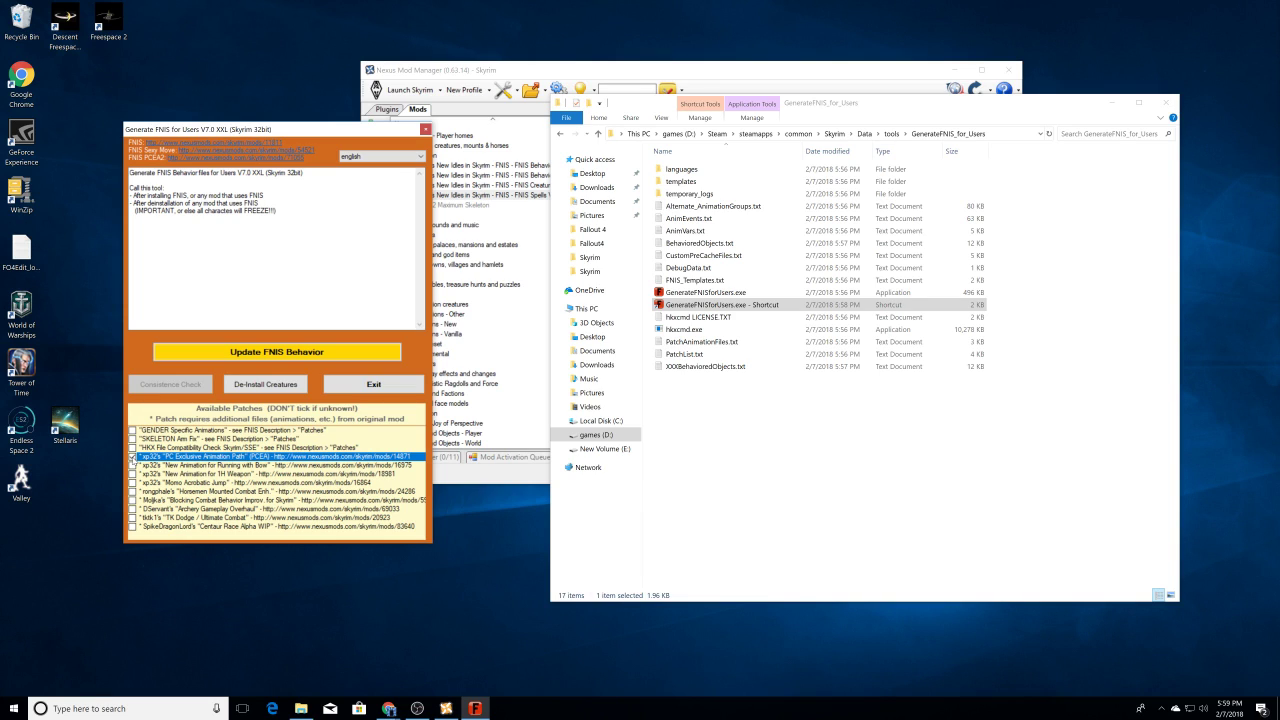
click(425, 130)
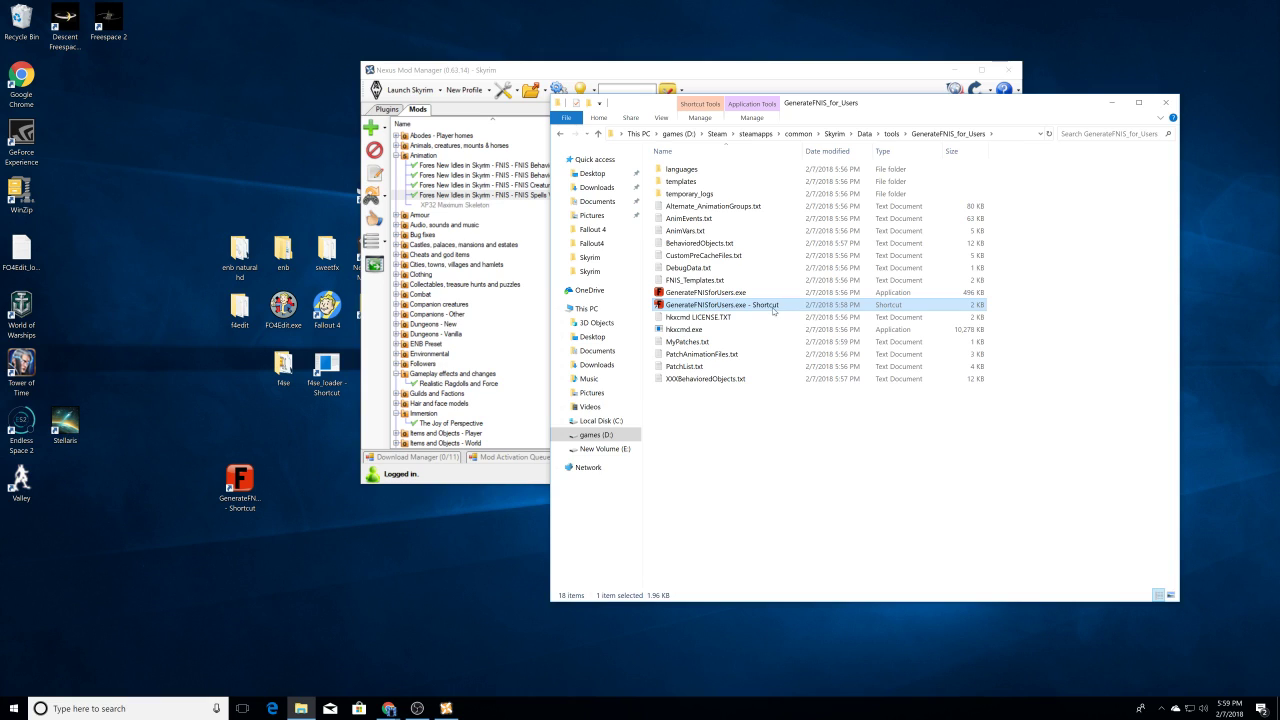
click(1176, 106)
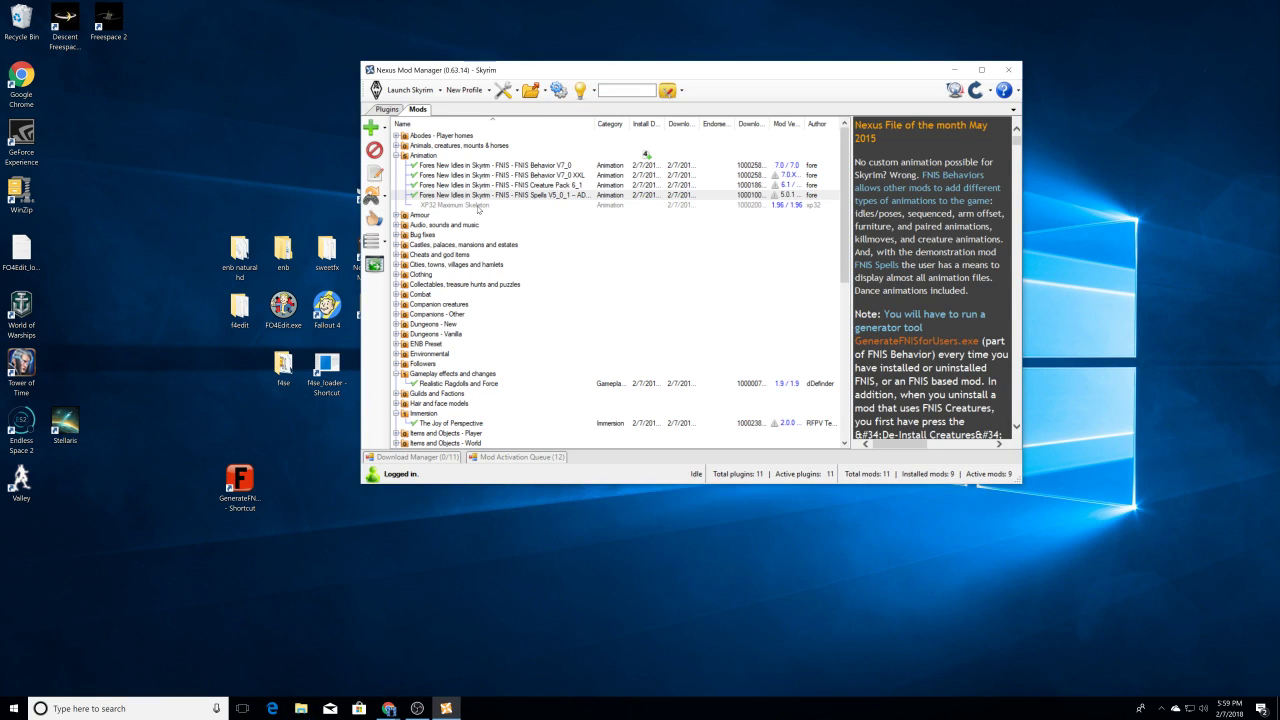
Step: Start installing XP32 Maximum Skeleton with XPMS Default bow and quiver, YES for Joy of Perspective, and LEFT-HIP BOLT QUIVER left off
click(478, 207)
click(374, 149)
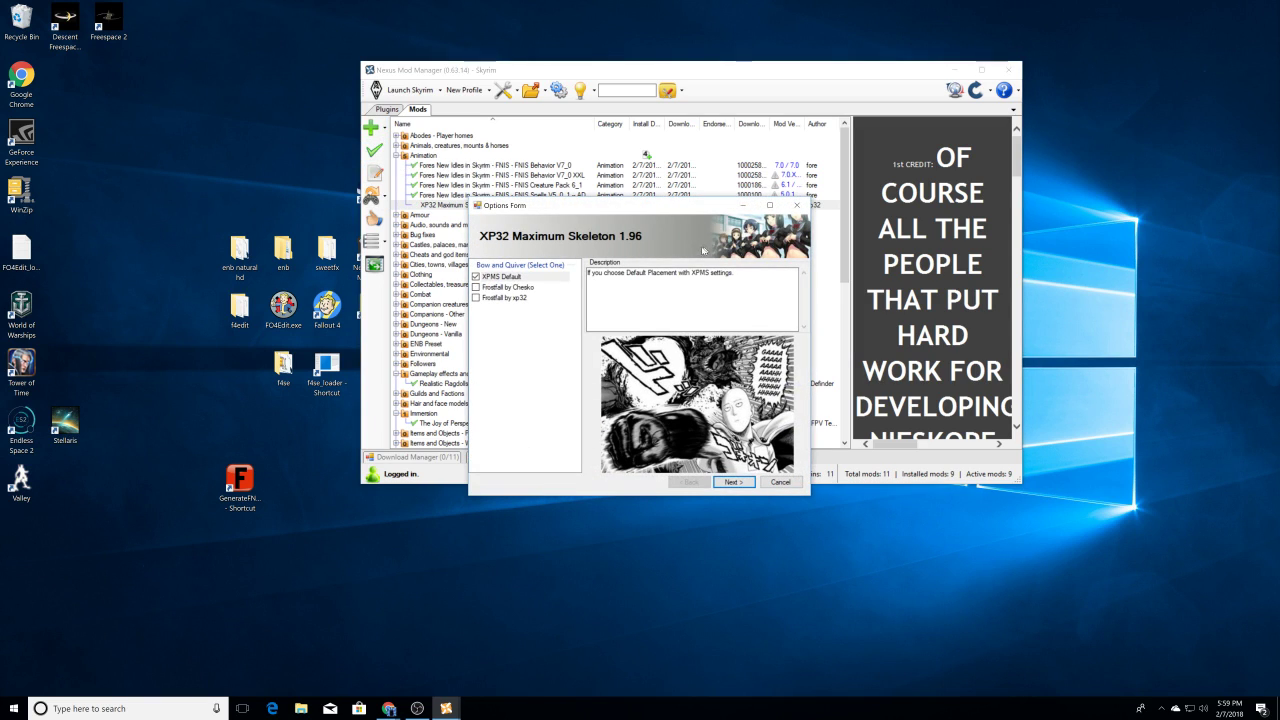
click(733, 482)
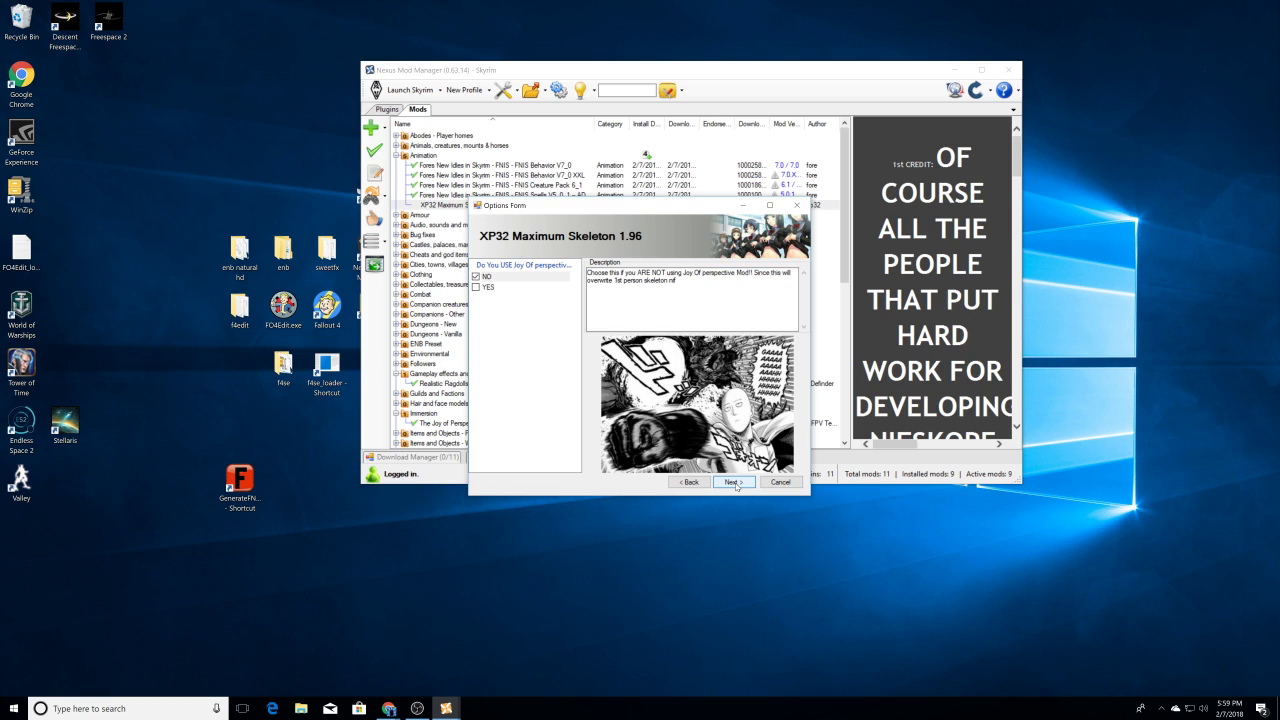
click(476, 288)
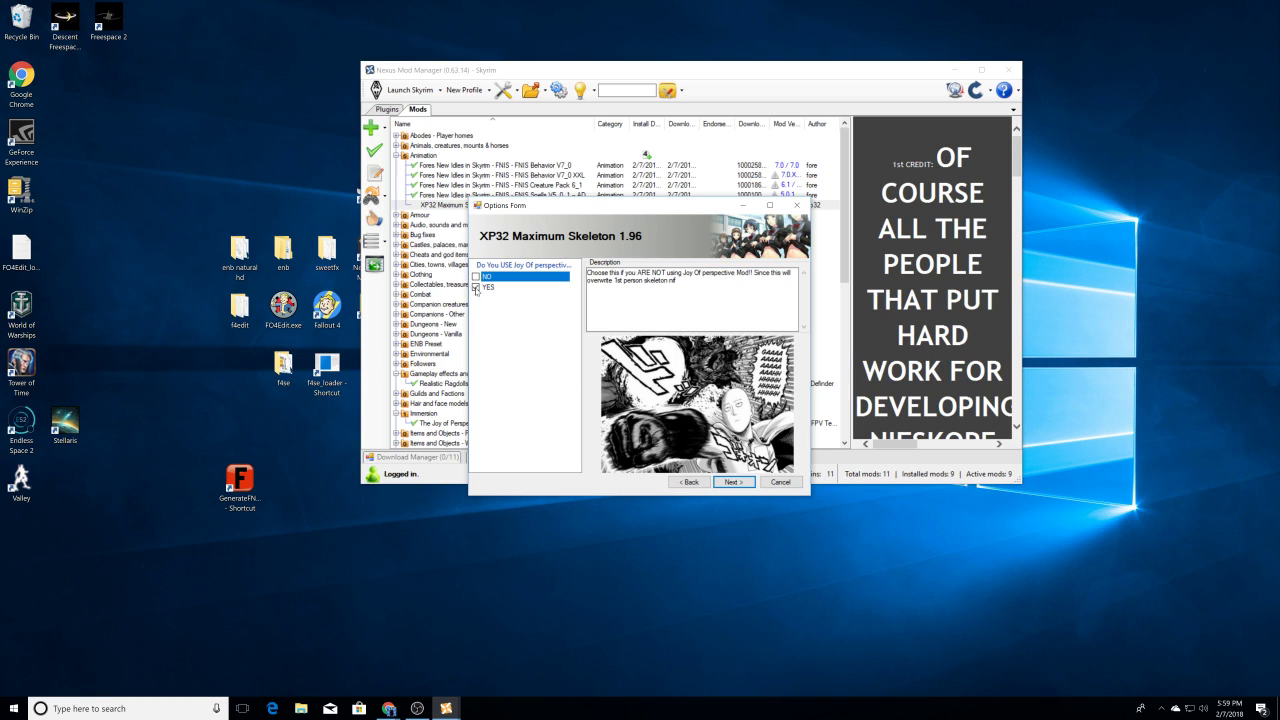
click(733, 482)
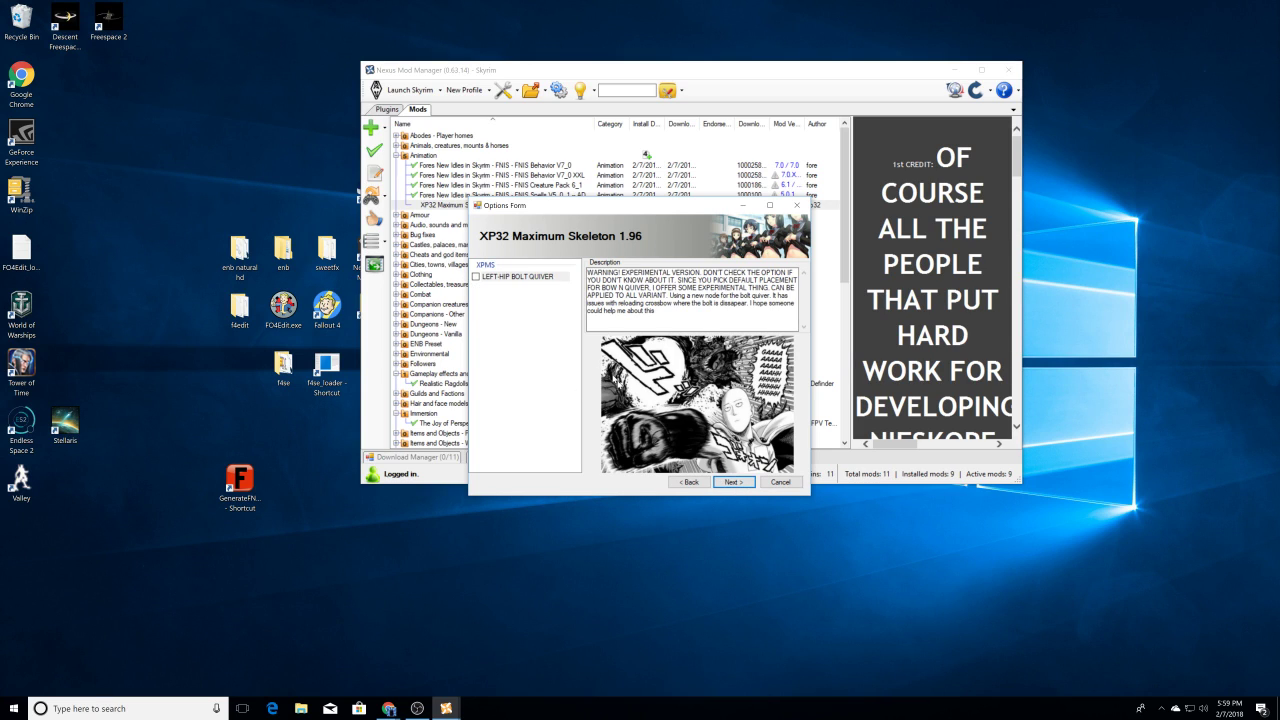
click(733, 482)
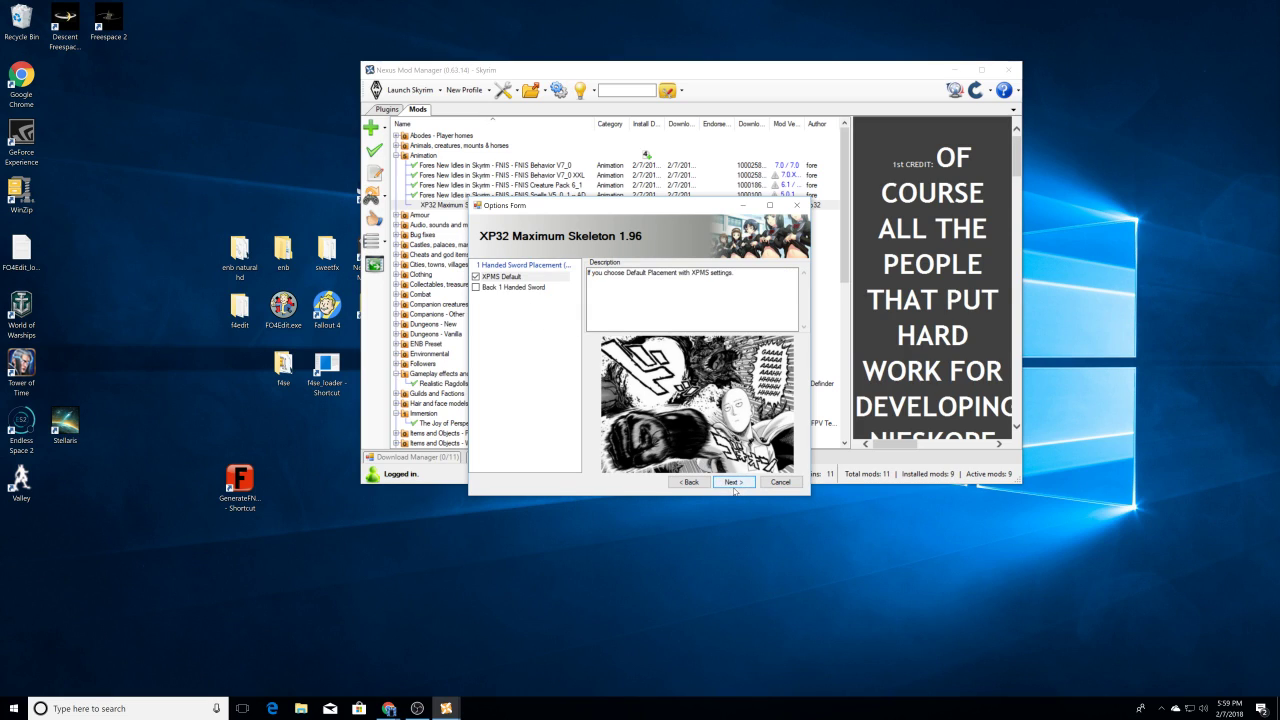
Step: Choose Back 1 Handed Sword and Back Hip Dagger placement, enabling the equip animation for each
click(479, 289)
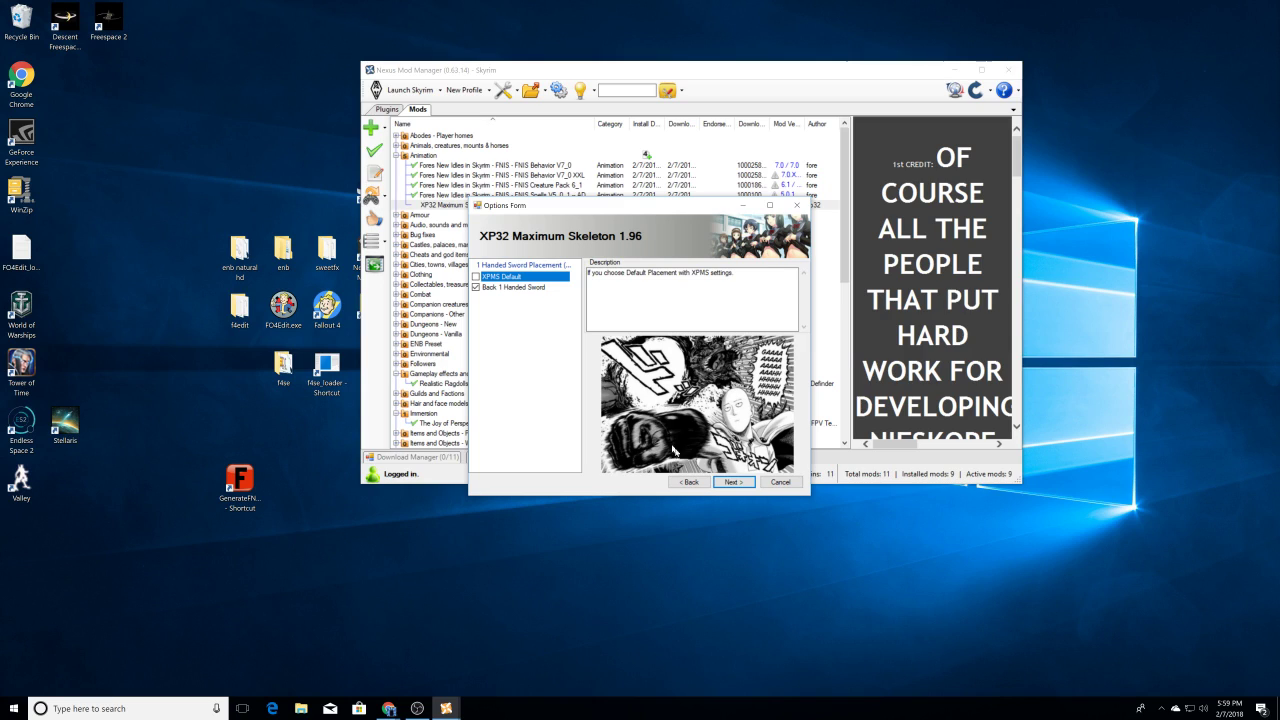
click(730, 483)
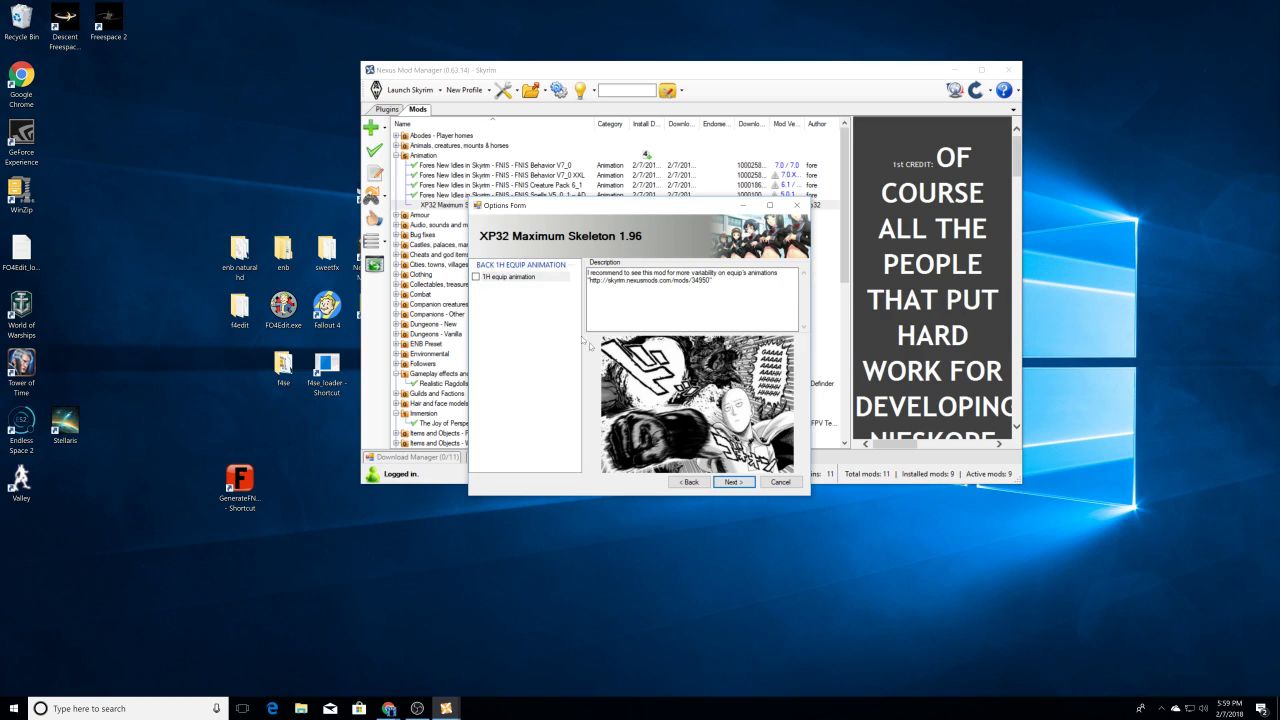
click(486, 279)
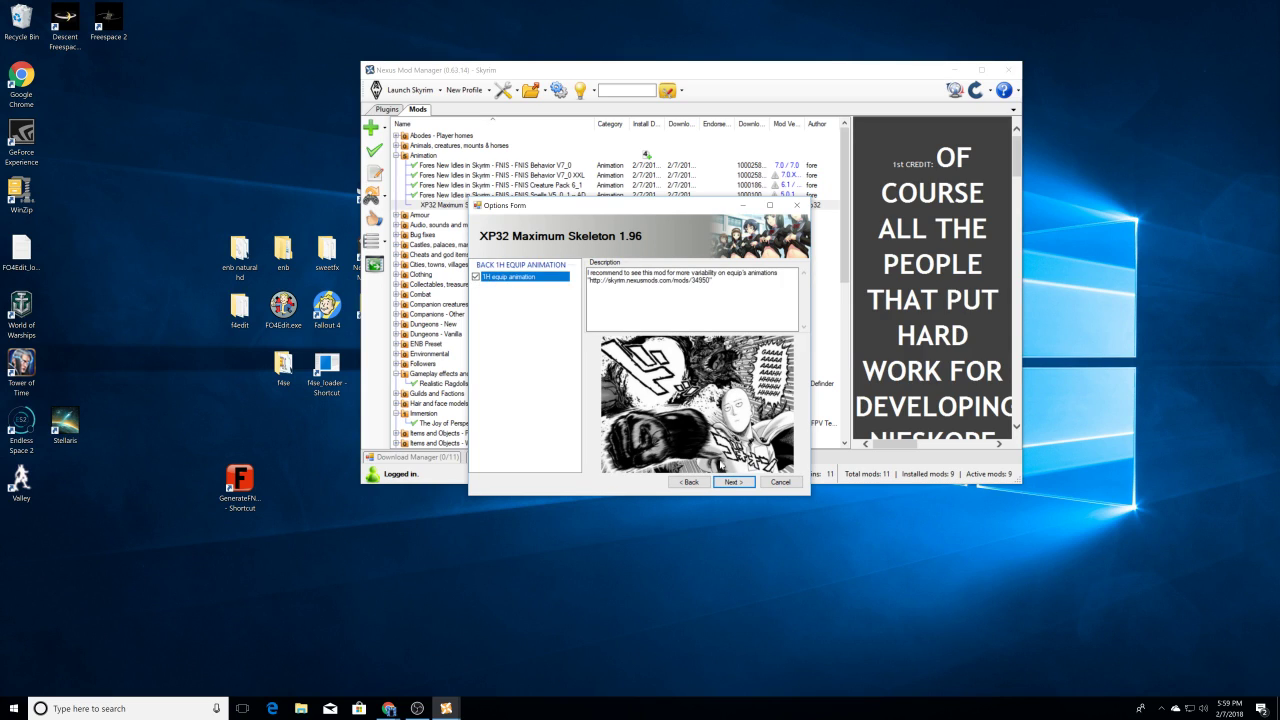
click(730, 483)
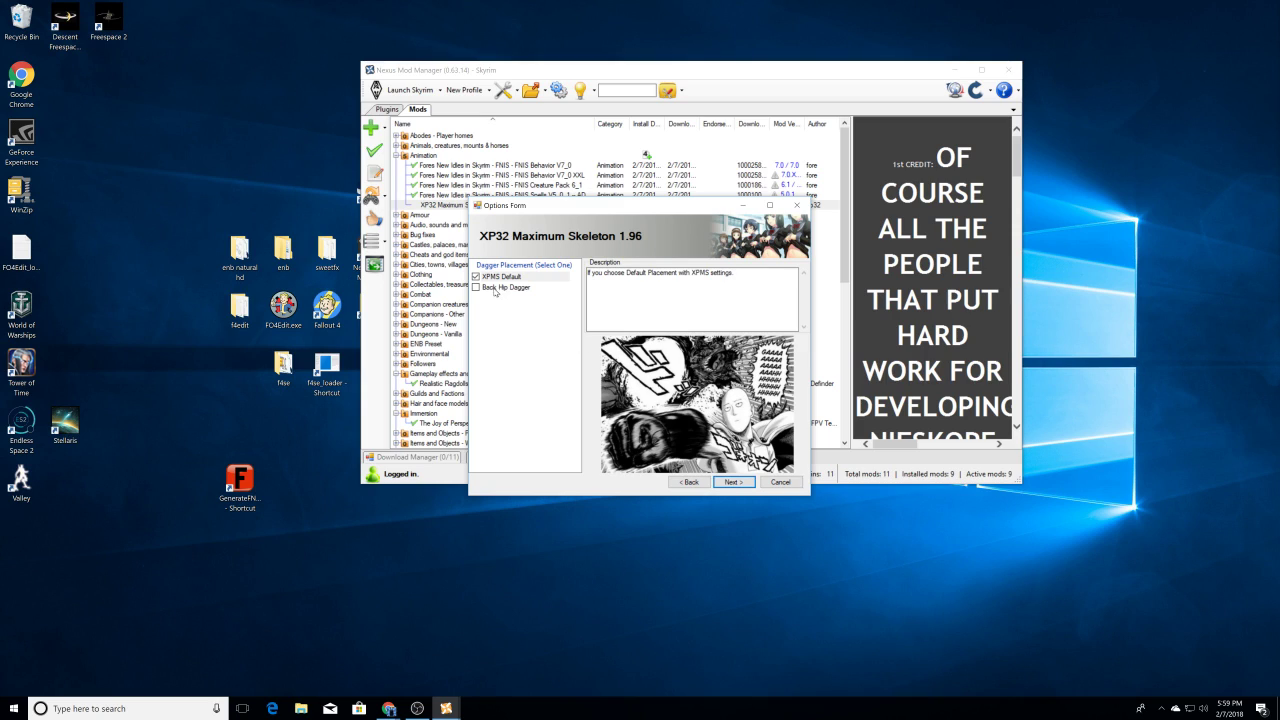
click(476, 288)
click(726, 482)
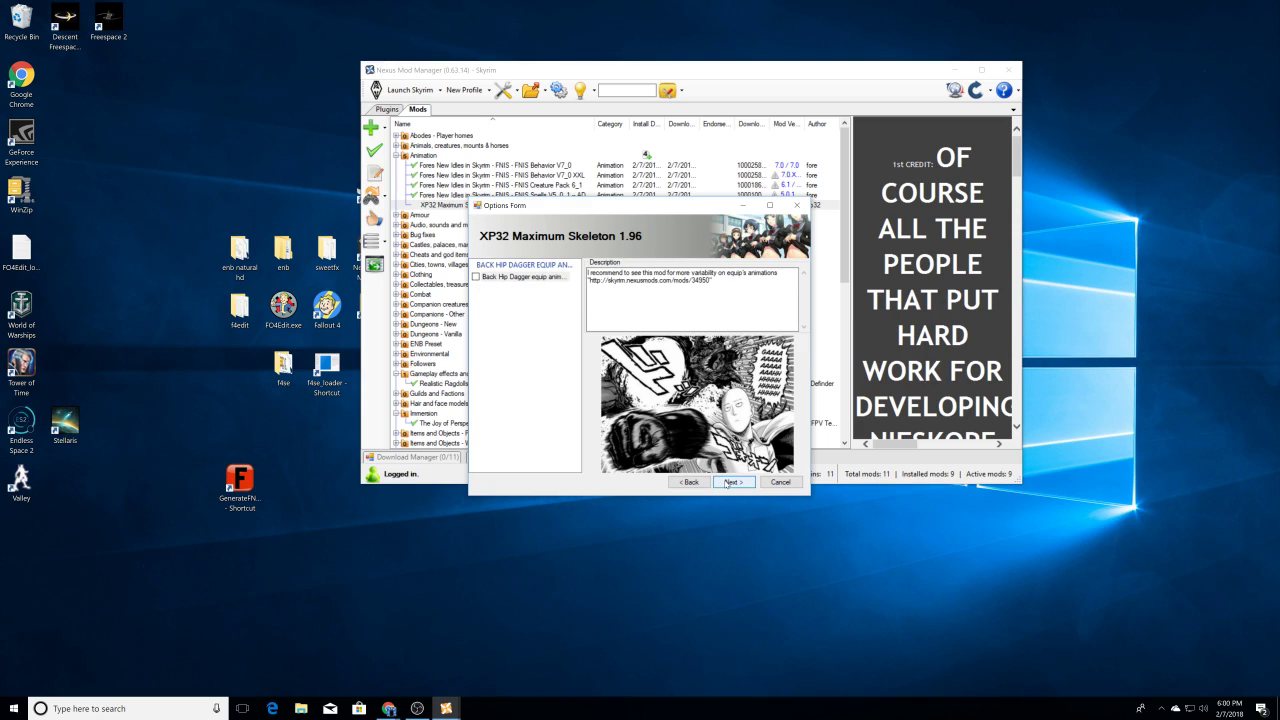
click(476, 277)
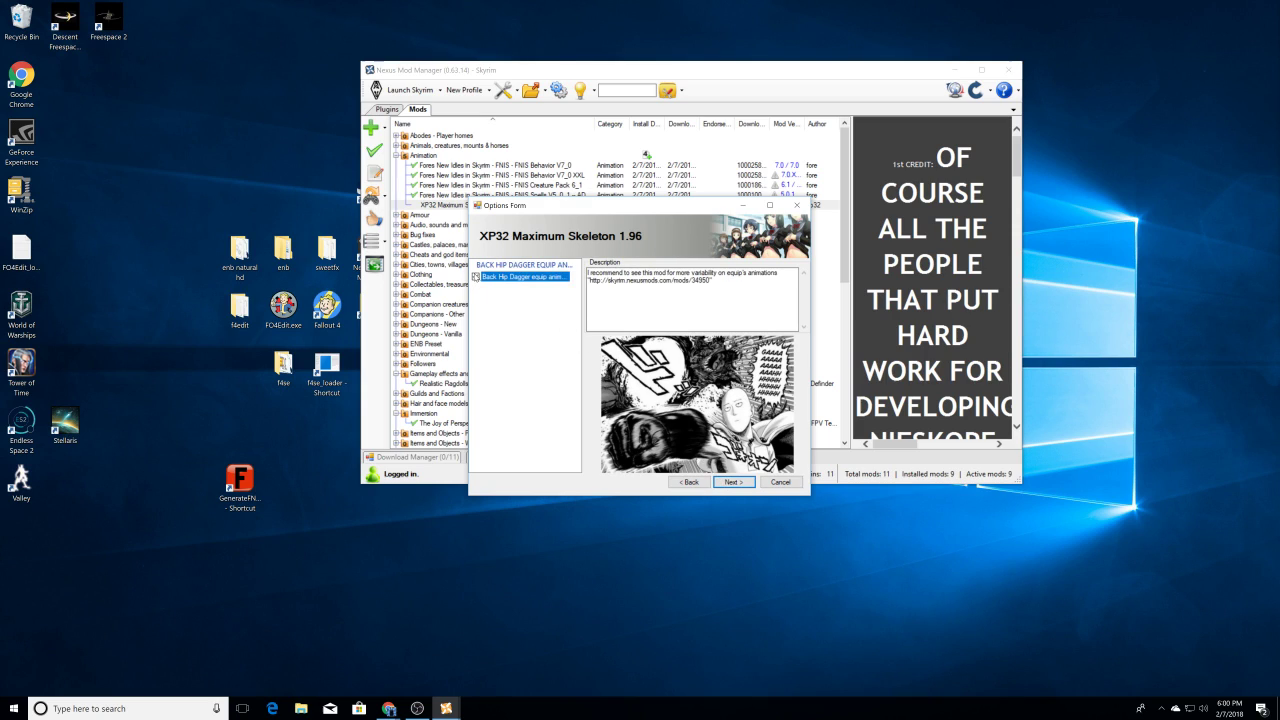
click(731, 482)
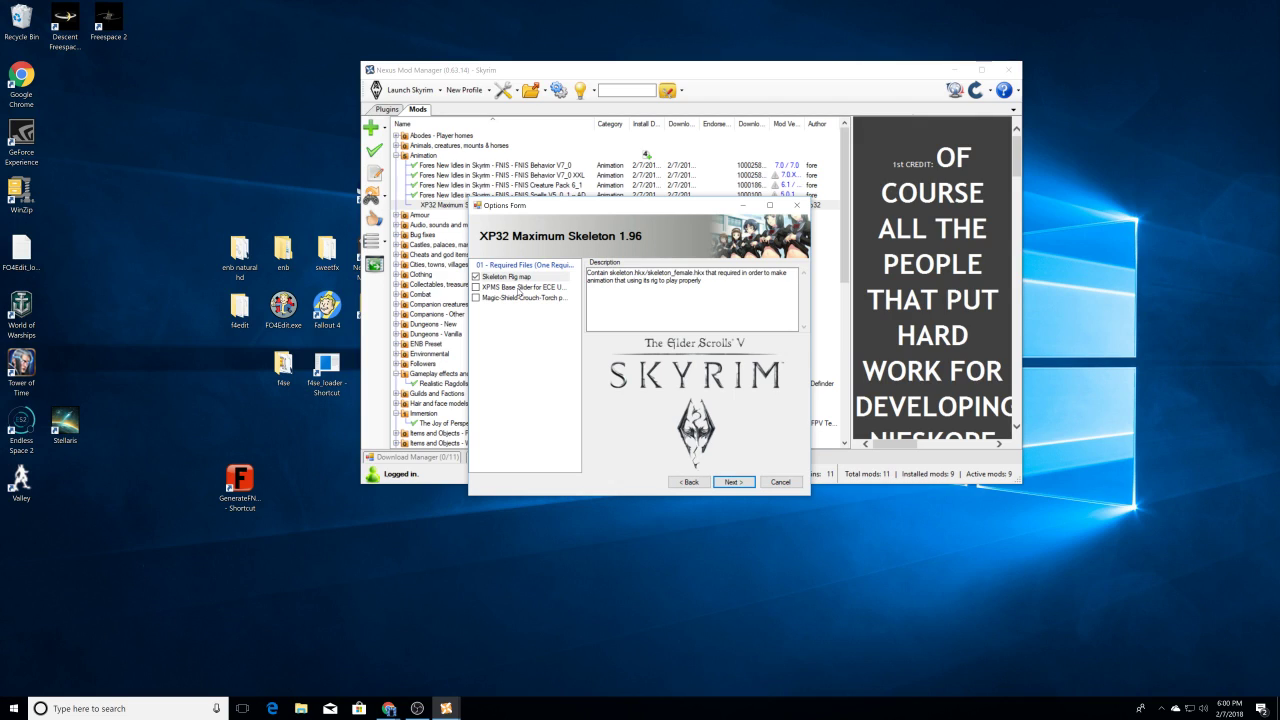
Step: Keep Skeleton Rig map as the required file and finish the skeleton installer options with XPMS B1HS BHD
click(748, 482)
click(750, 483)
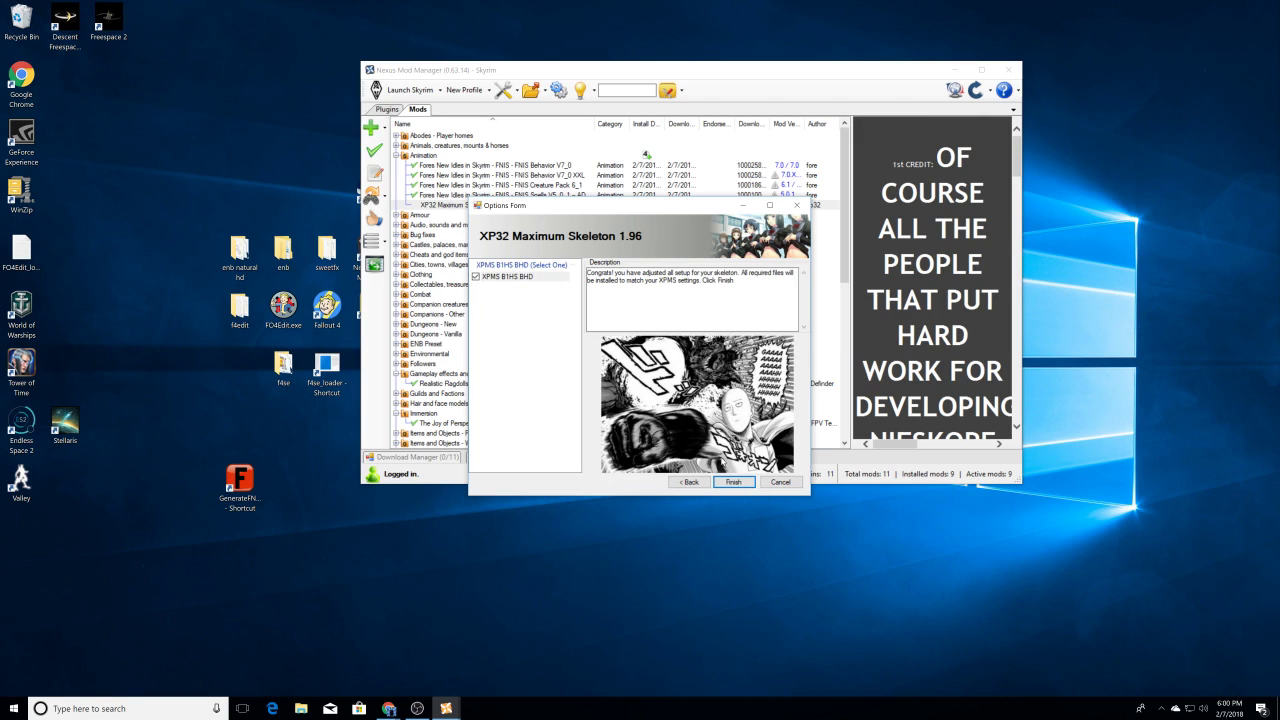
click(733, 483)
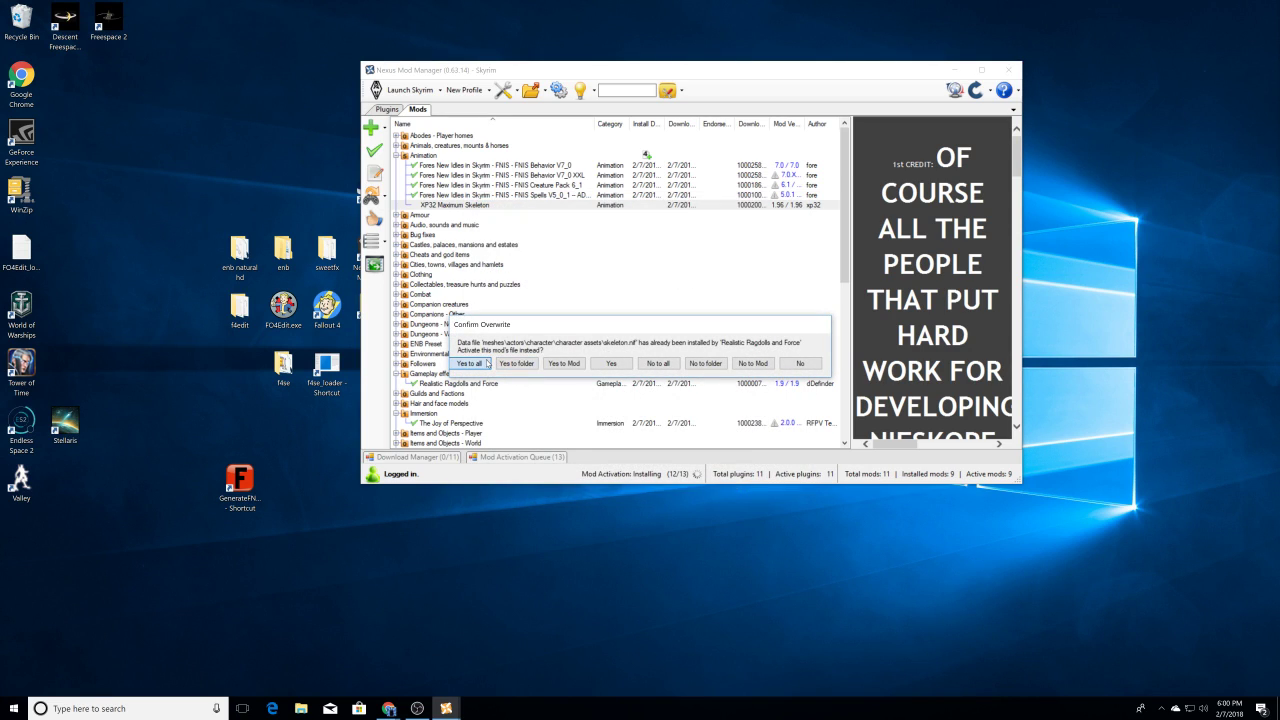
Step: Let XP32 Maximum Skeleton overwrite all conflicting files and enable xp32's "New Animation for 1H Weapon" patch in the relaunched FNIS generator
click(487, 365)
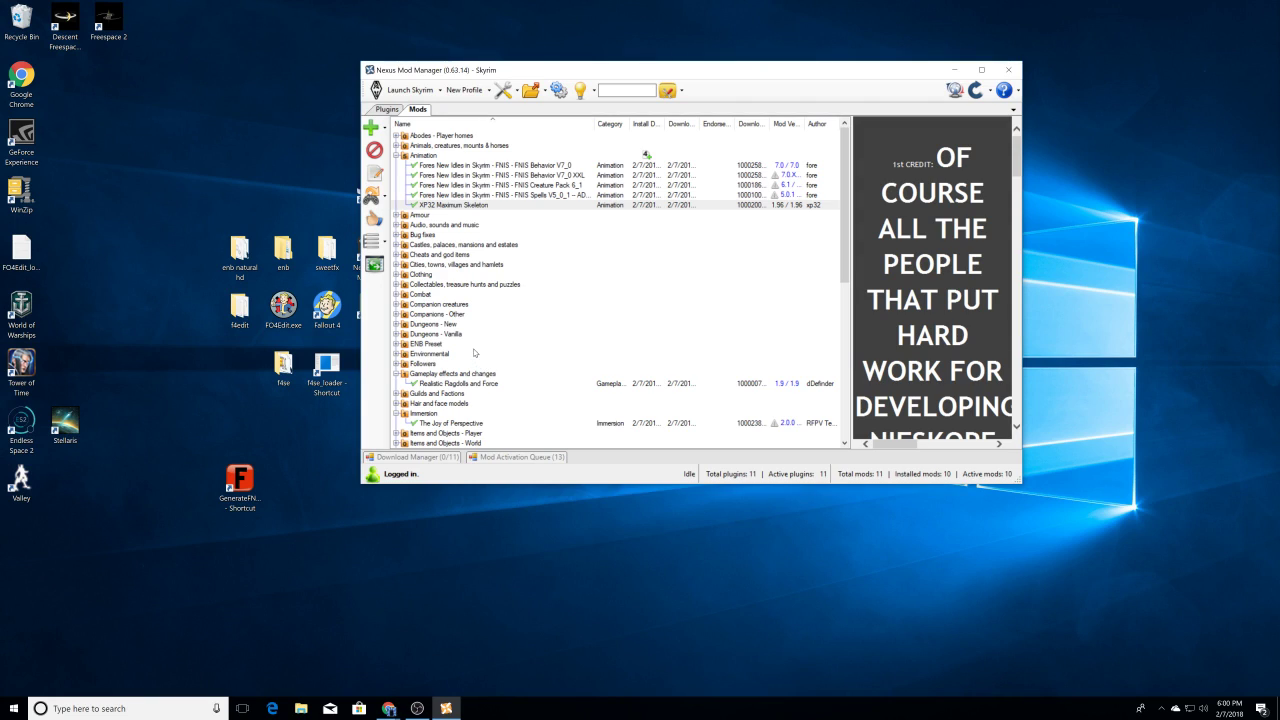
double_click(242, 482)
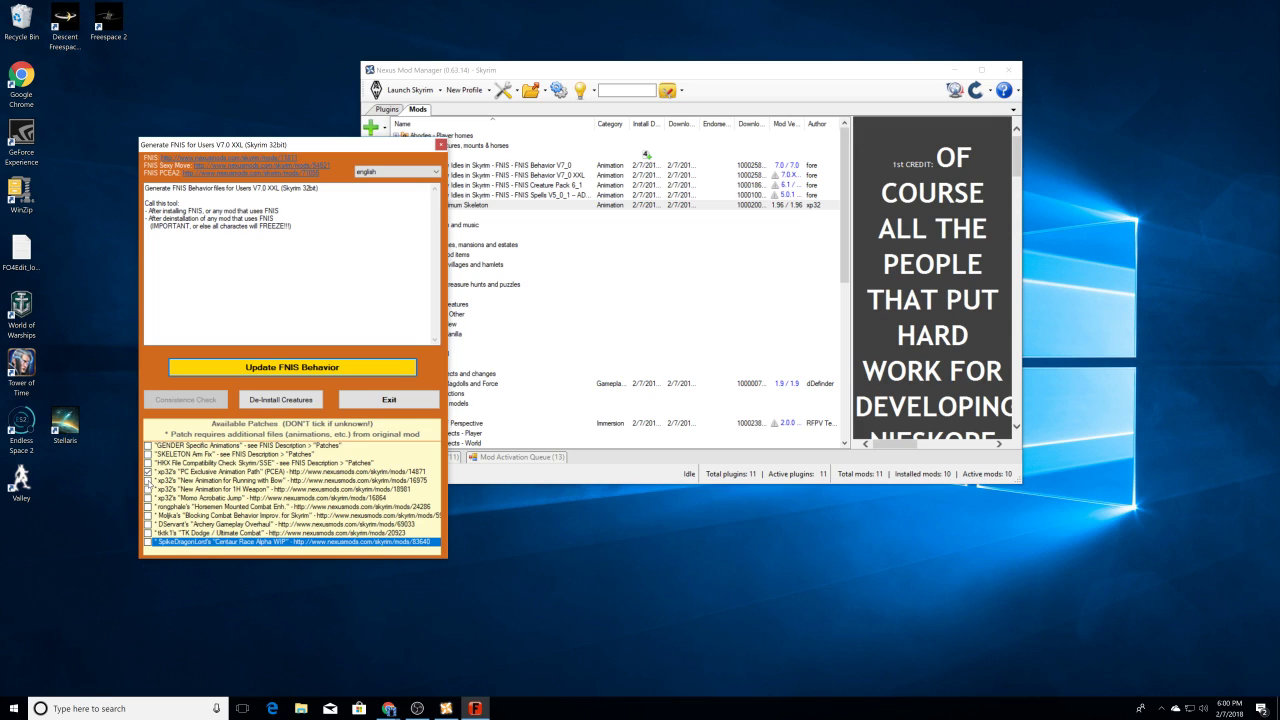
click(149, 489)
click(149, 490)
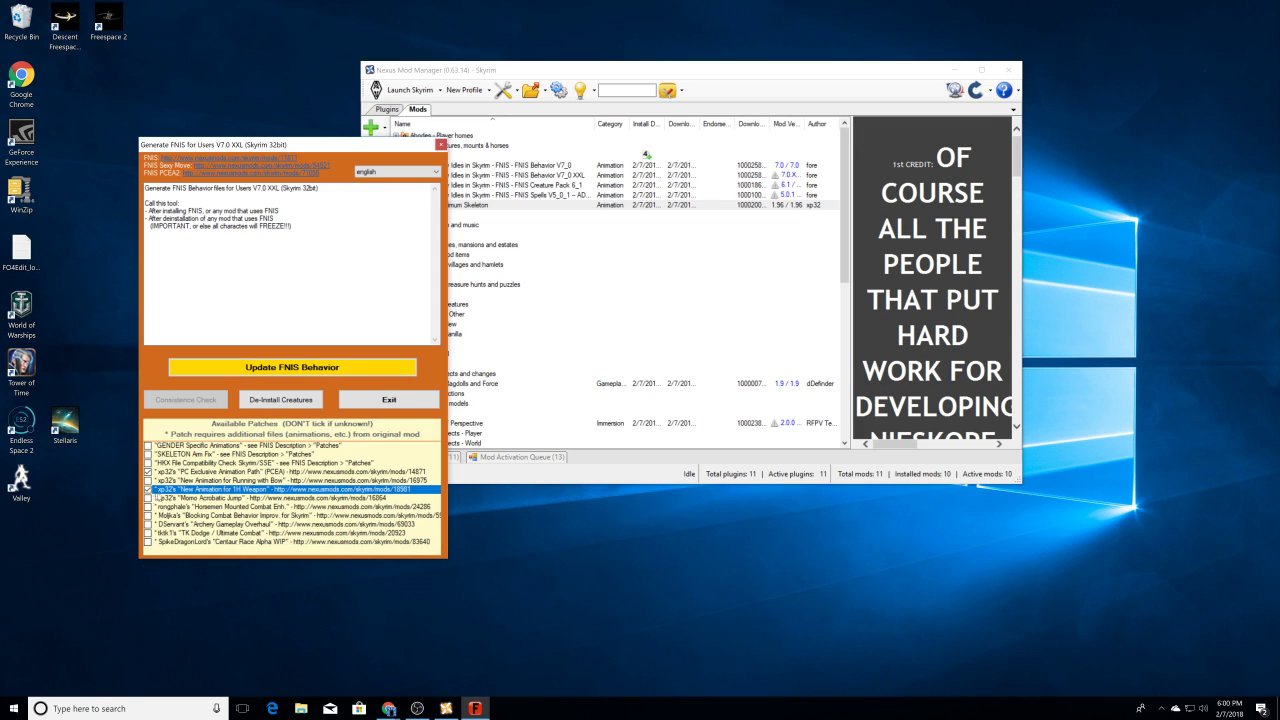
Step: Run the FNIS behavior update, disable xp32's "PC Exclusive Animation Path" (PCEA) patch, and run the update again
click(308, 374)
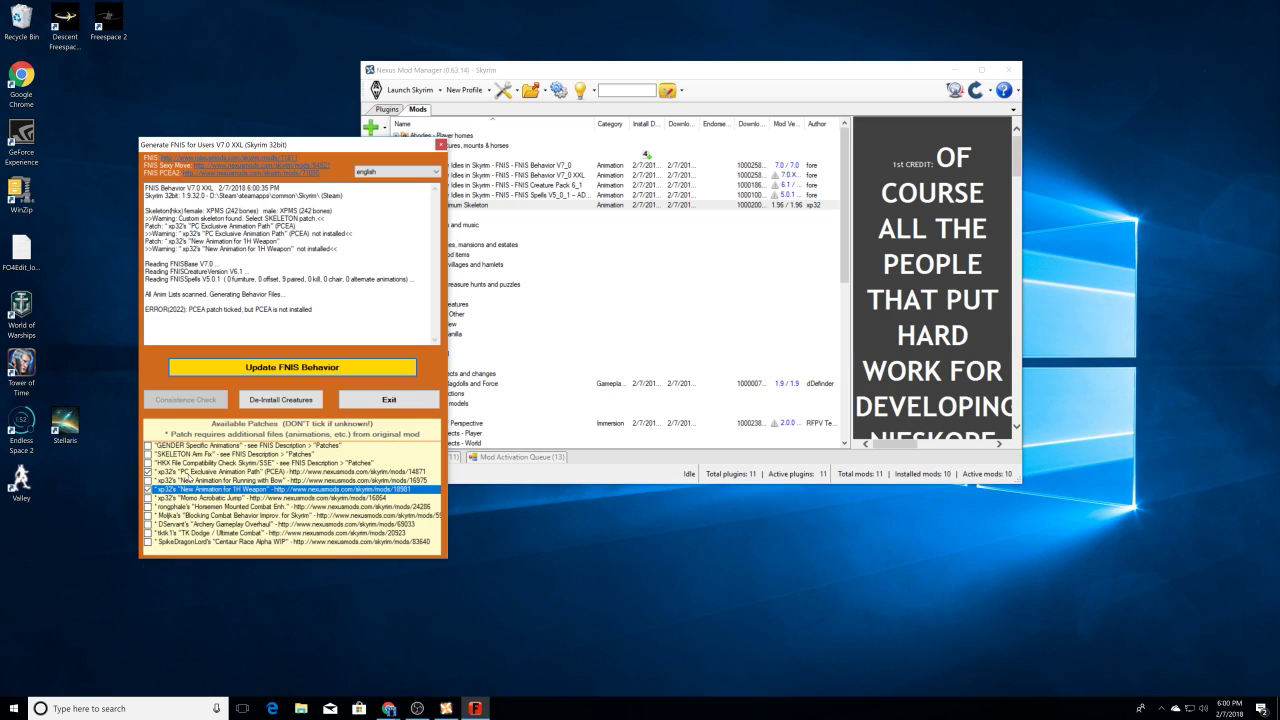
click(148, 471)
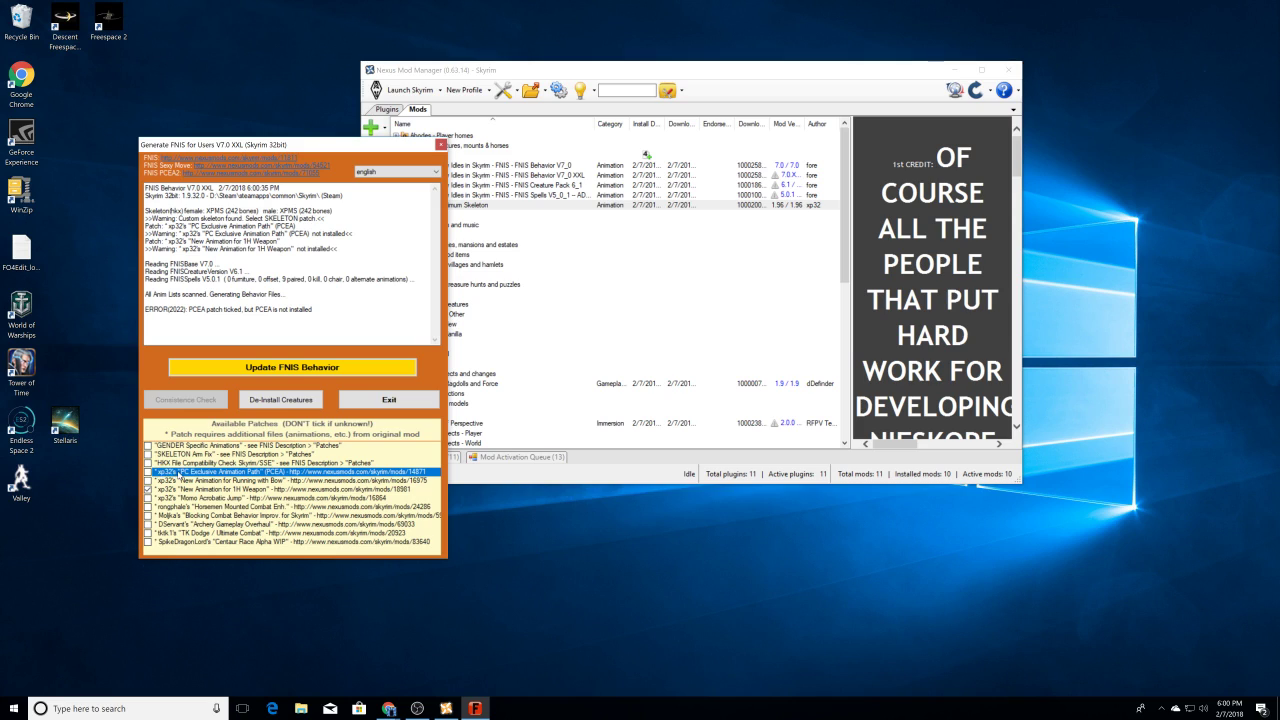
click(292, 367)
click(290, 369)
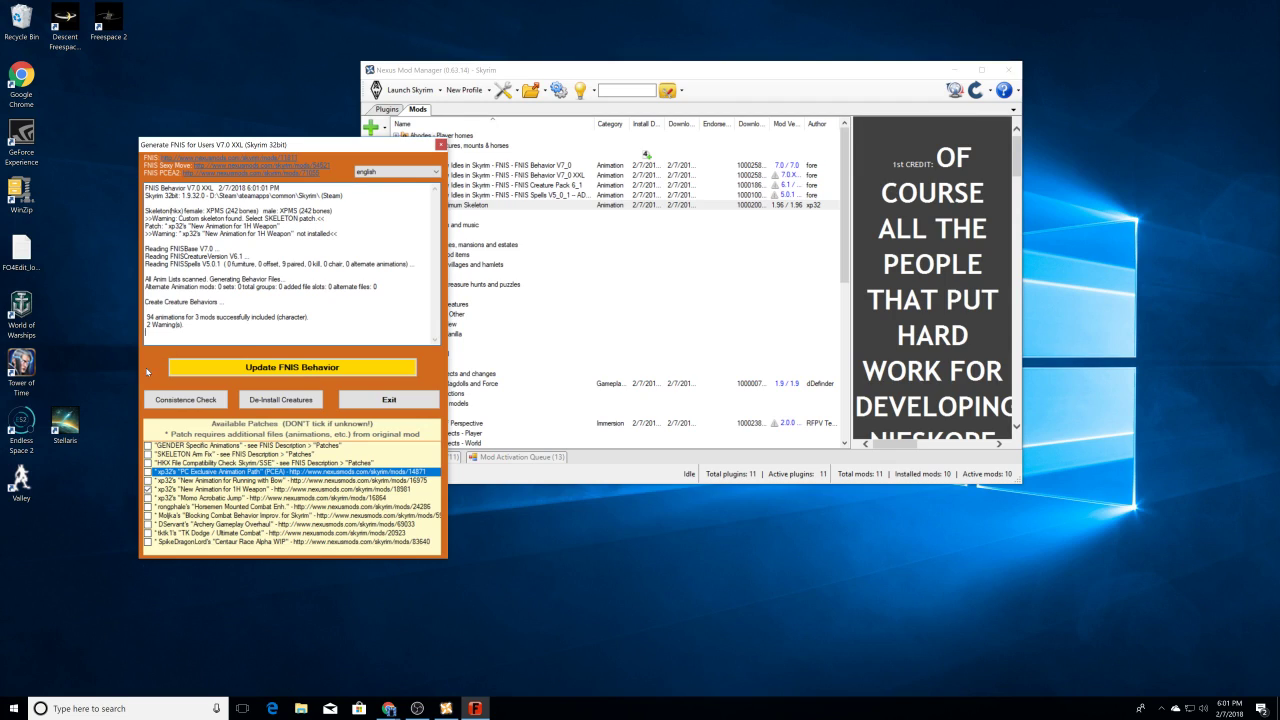
Step: Run the FNIS consistence check and exit the generator, accepting the creation of a program shortcut on the desktop
click(186, 404)
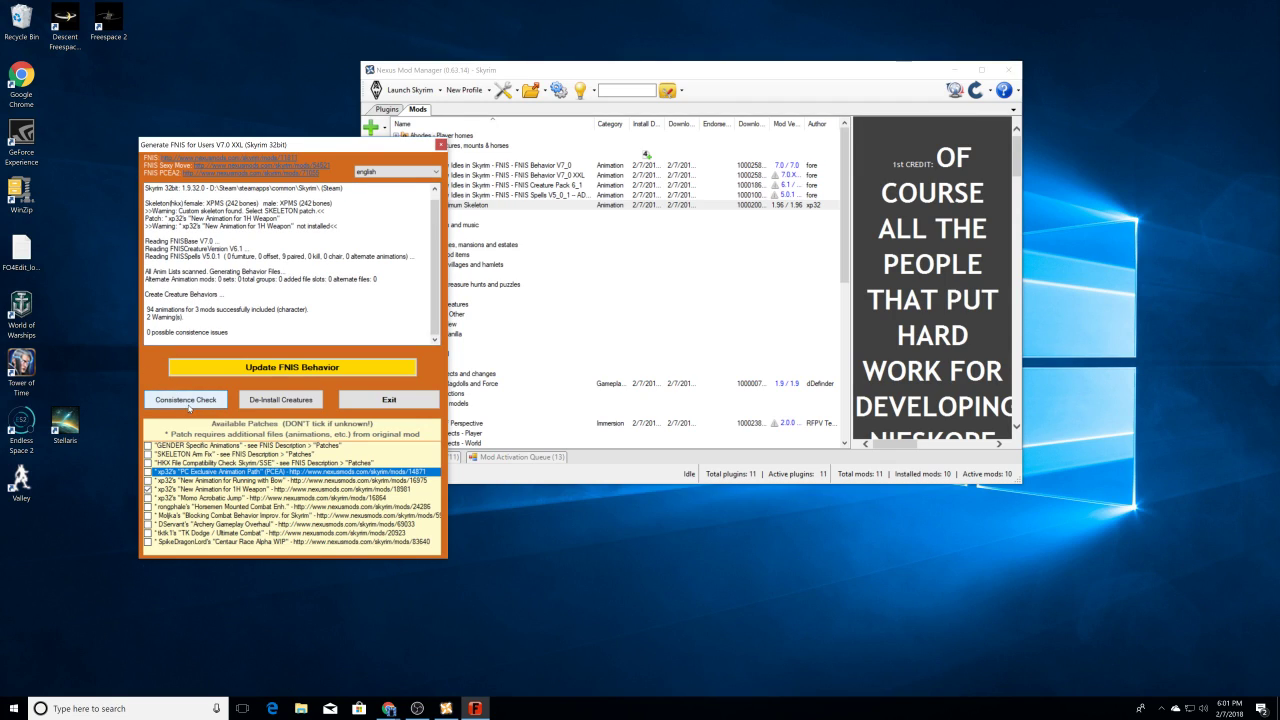
click(188, 404)
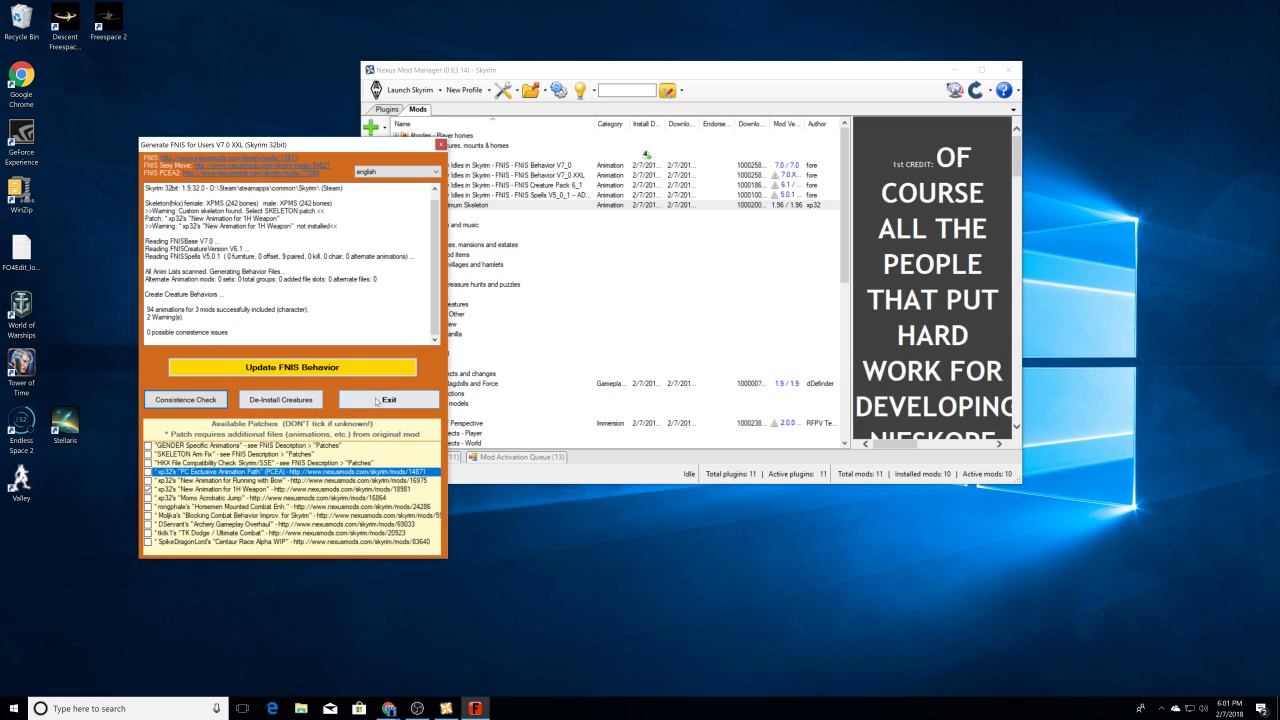
click(381, 403)
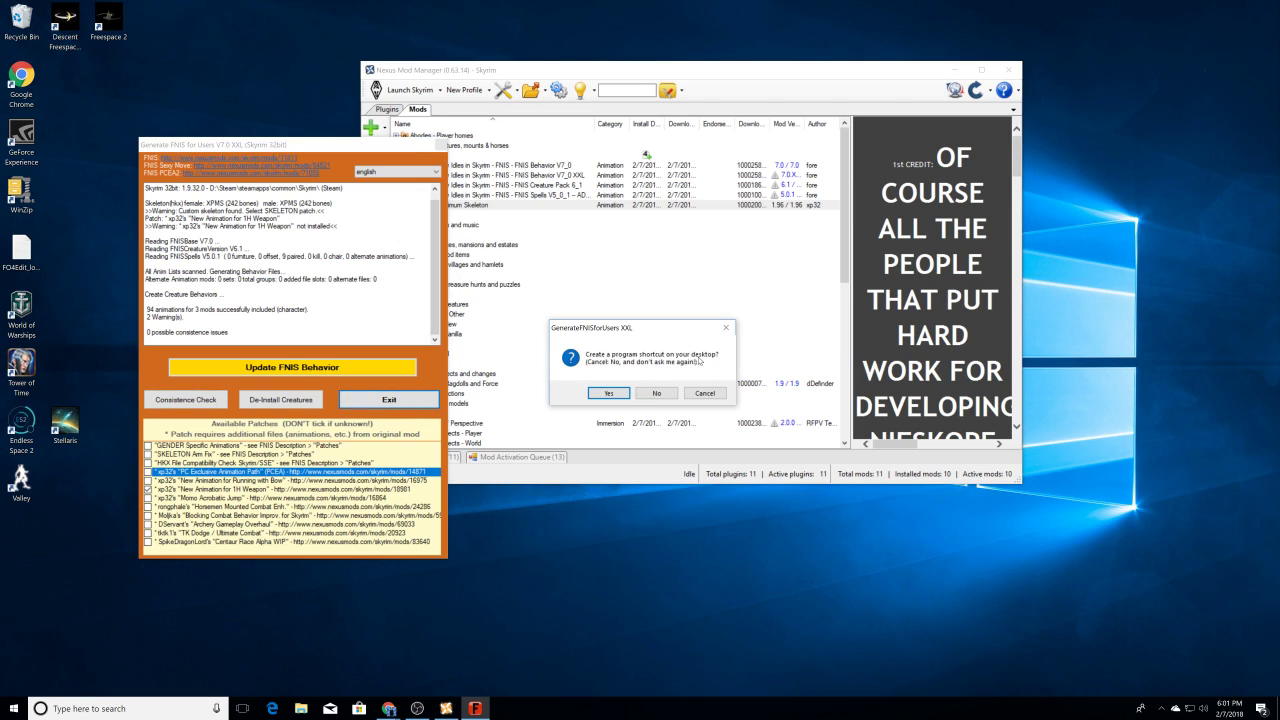
click(619, 394)
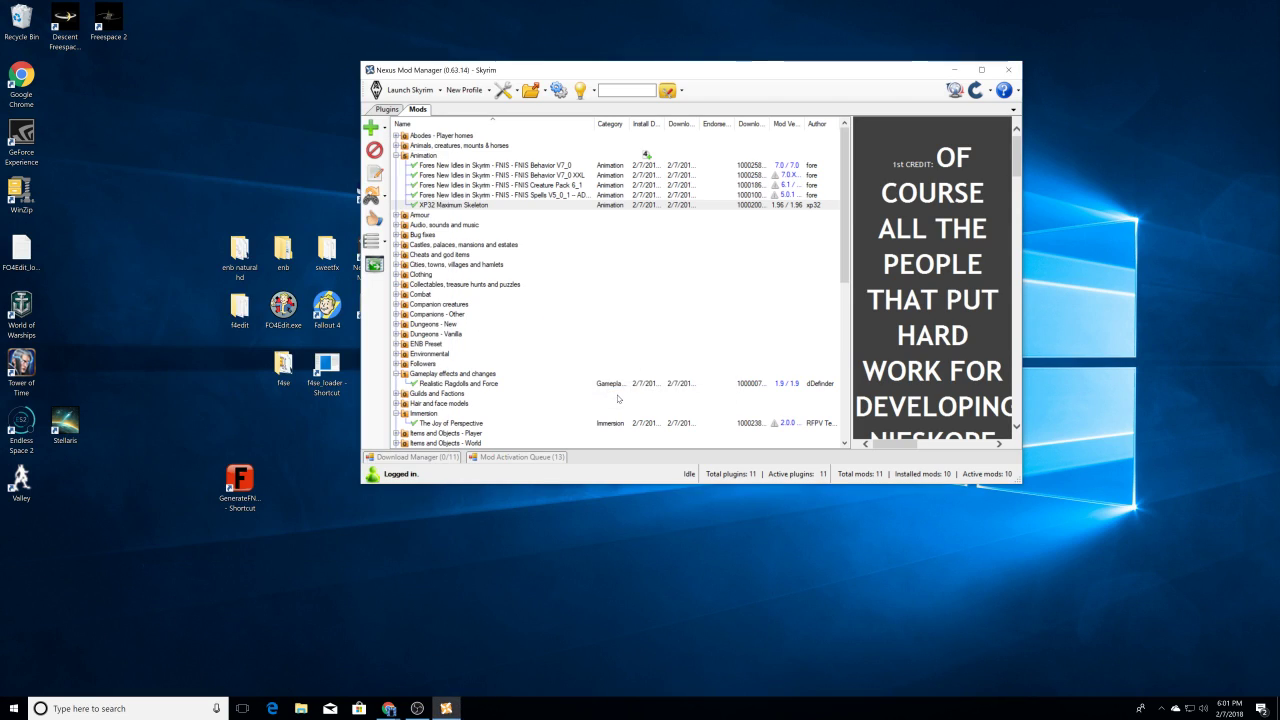
Step: Move the new GenerateFNISforUsers XXL shortcut beside the Nse folder and delete the old FNIS generator shortcut from the desktop
drag(40, 555, 215, 385)
click(238, 478)
right_click(238, 478)
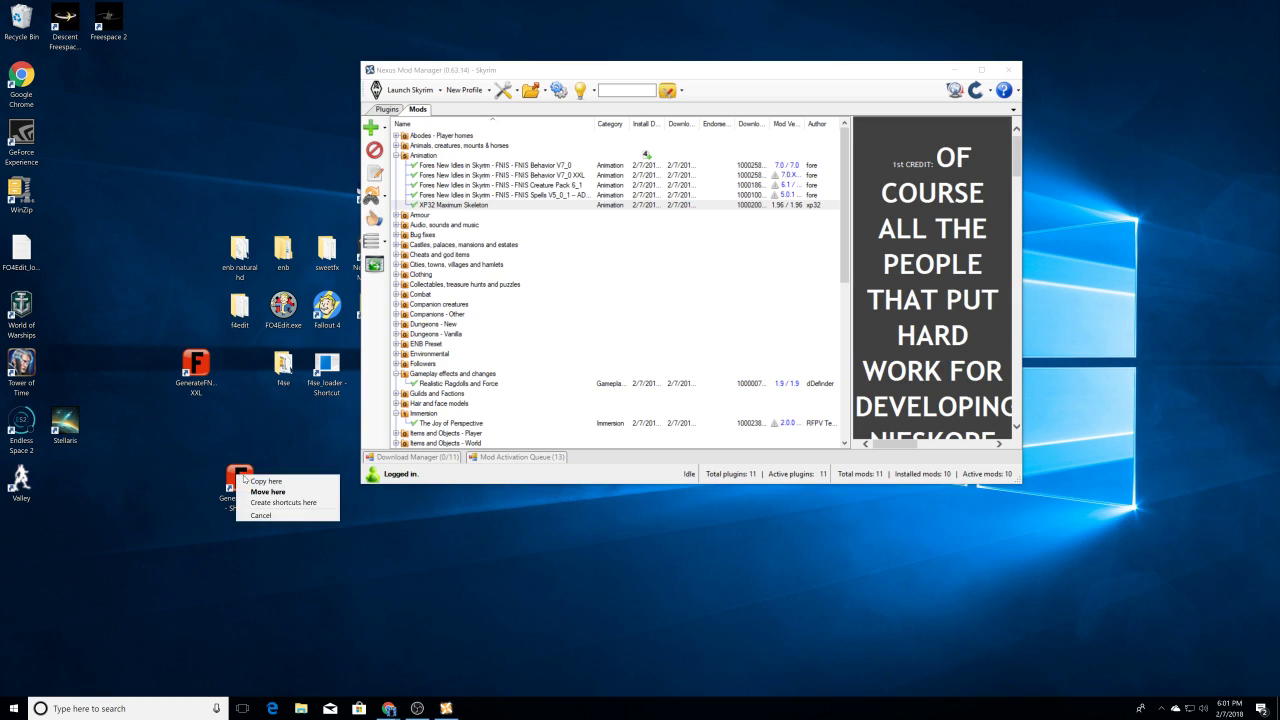
click(259, 515)
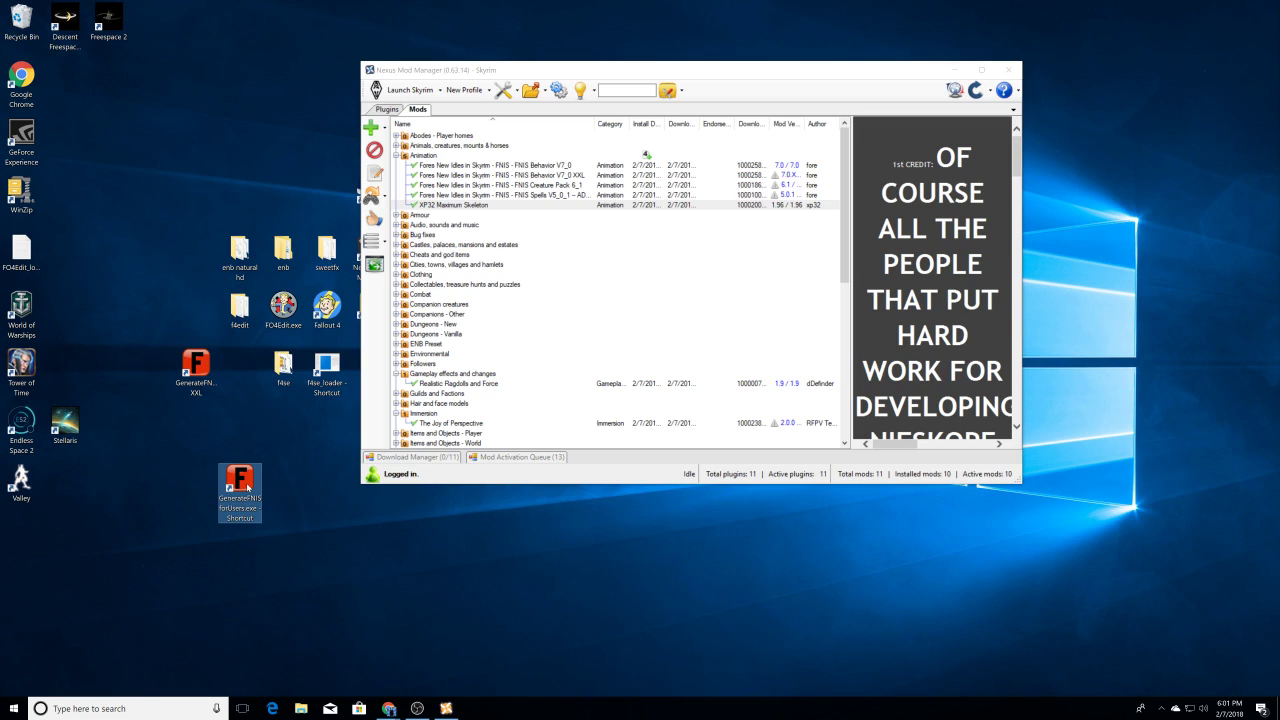
right_click(249, 488)
click(280, 447)
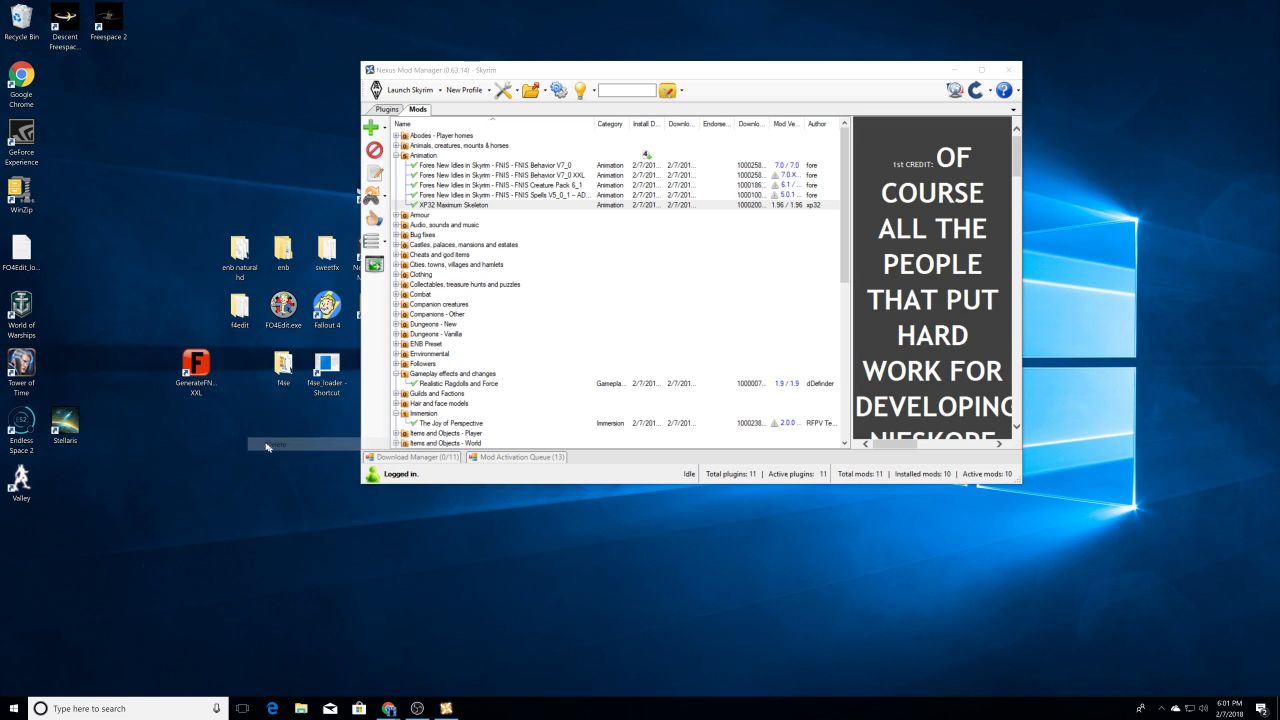
Step: From the XXL shortcut, update FNIS behavior with the "New Animation for 1H Weapon" patch enabled and run the consistence check
double_click(214, 375)
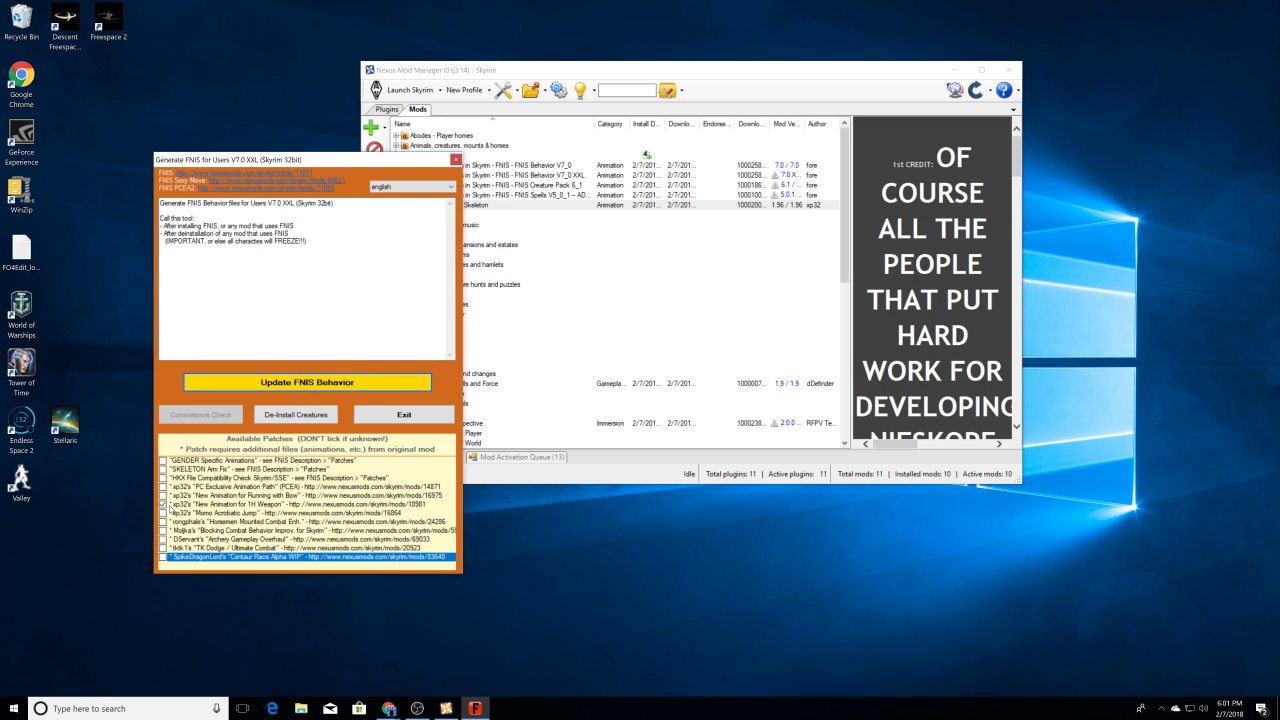
click(164, 505)
click(298, 383)
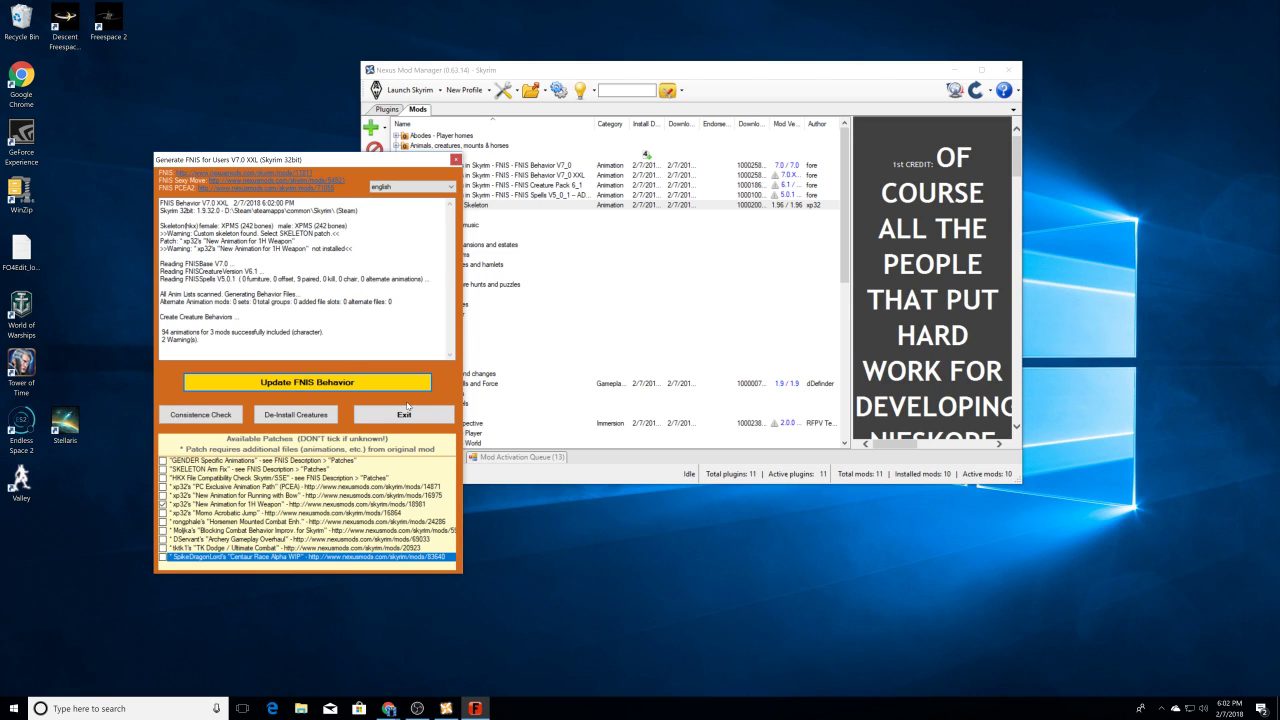
click(236, 414)
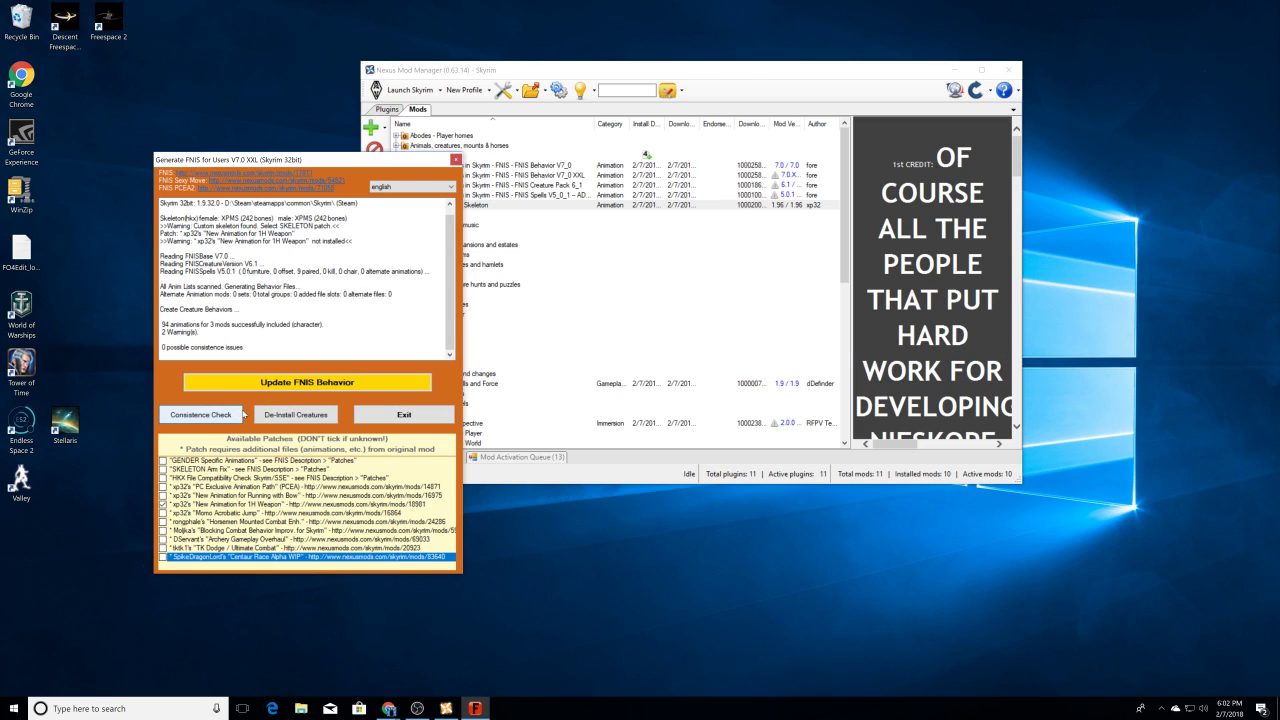
Step: Try the FNIS behavior update with the PCEA patch enabled, rerun it with that patch disabled, and exit the generator
click(163, 487)
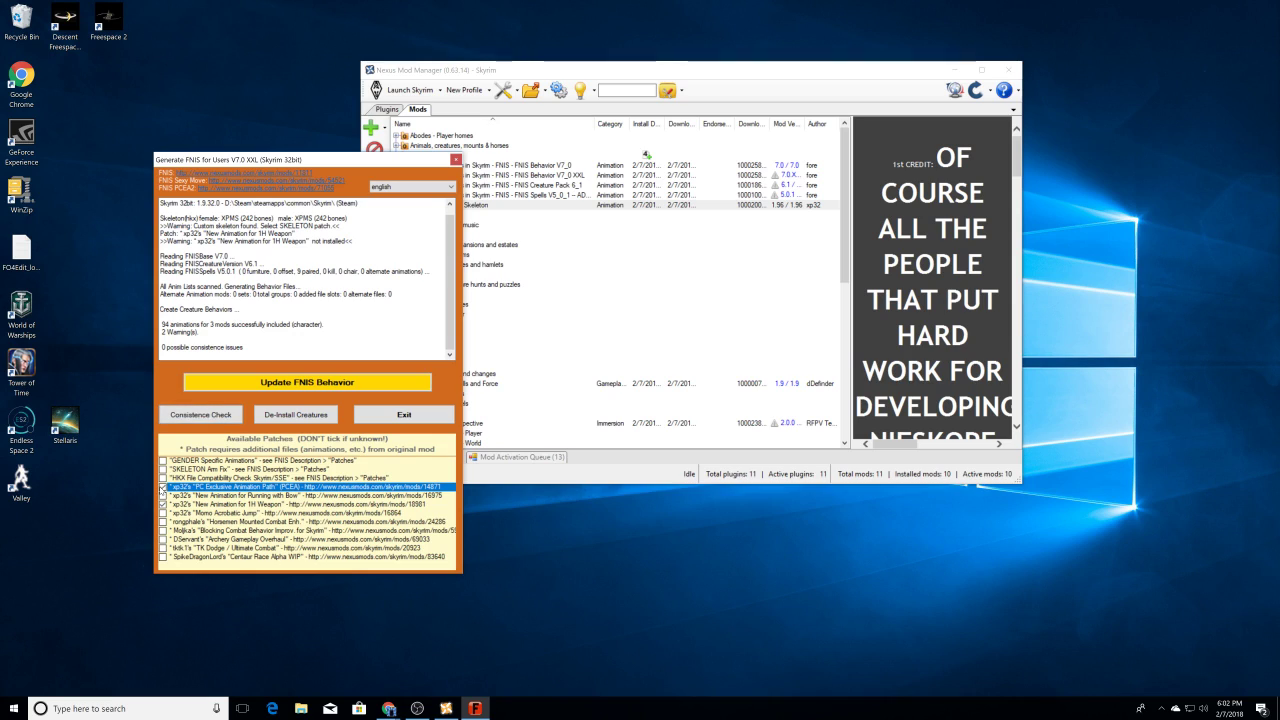
click(288, 384)
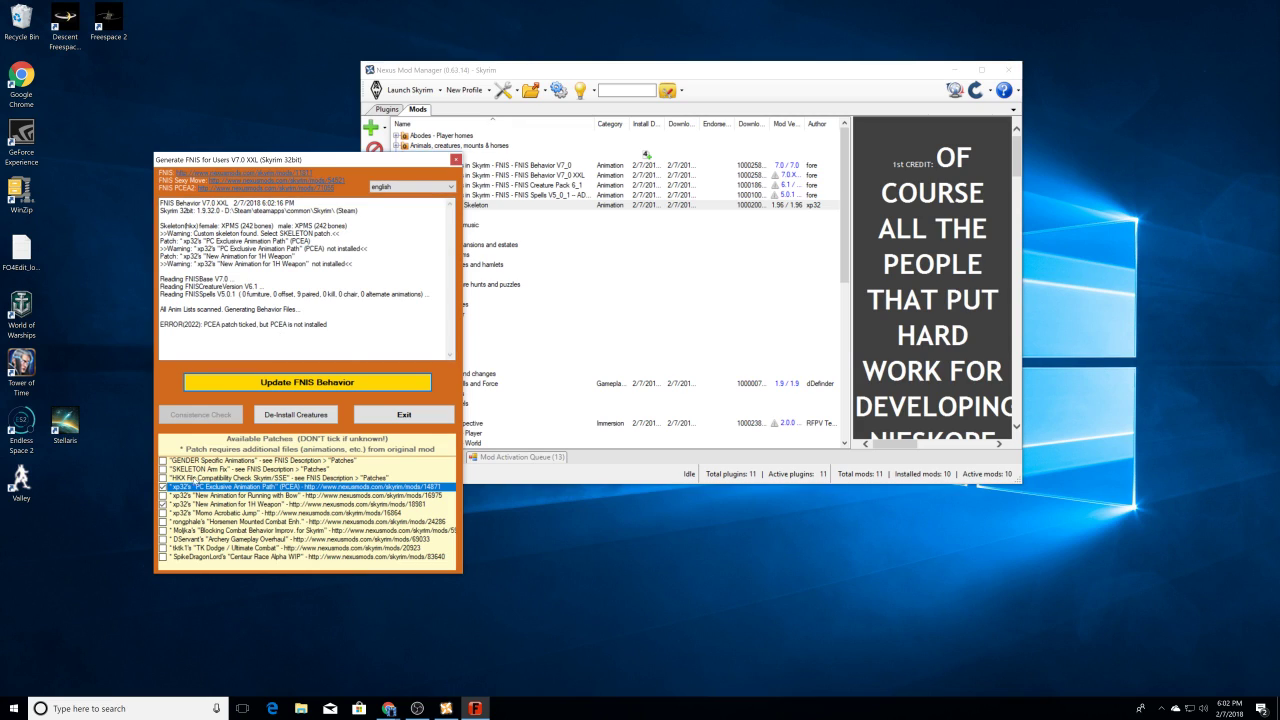
click(164, 488)
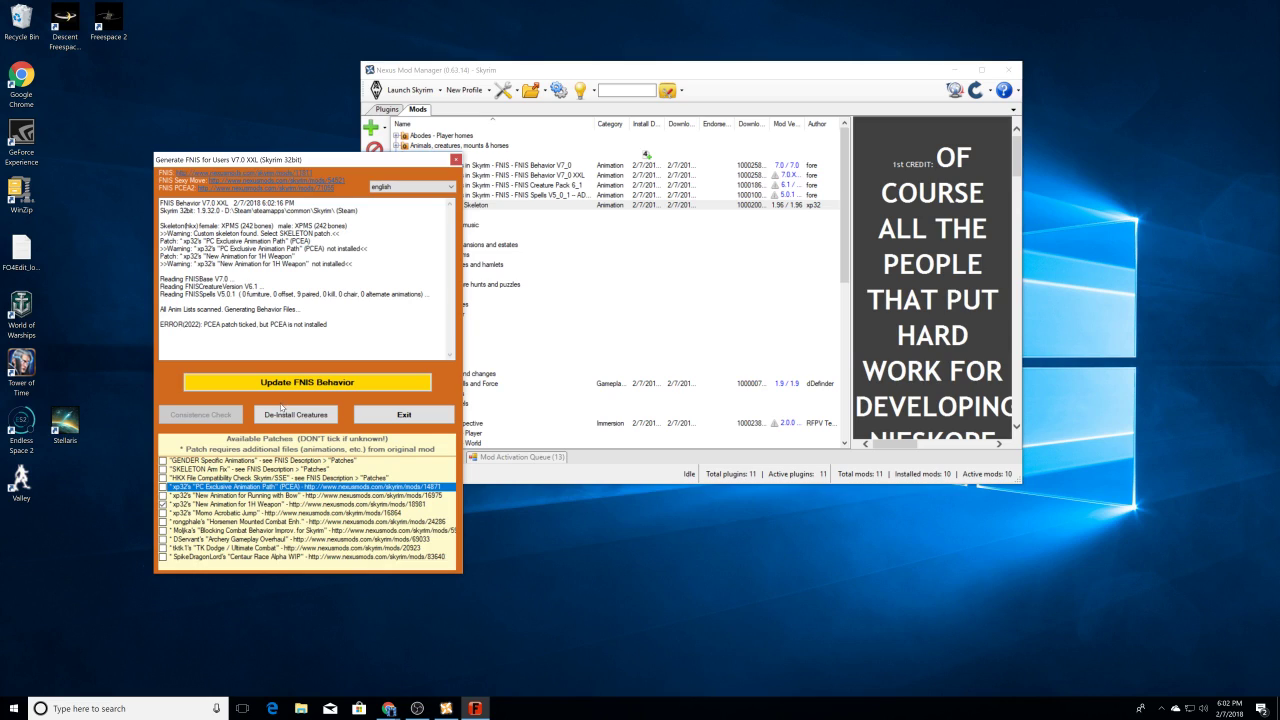
click(300, 384)
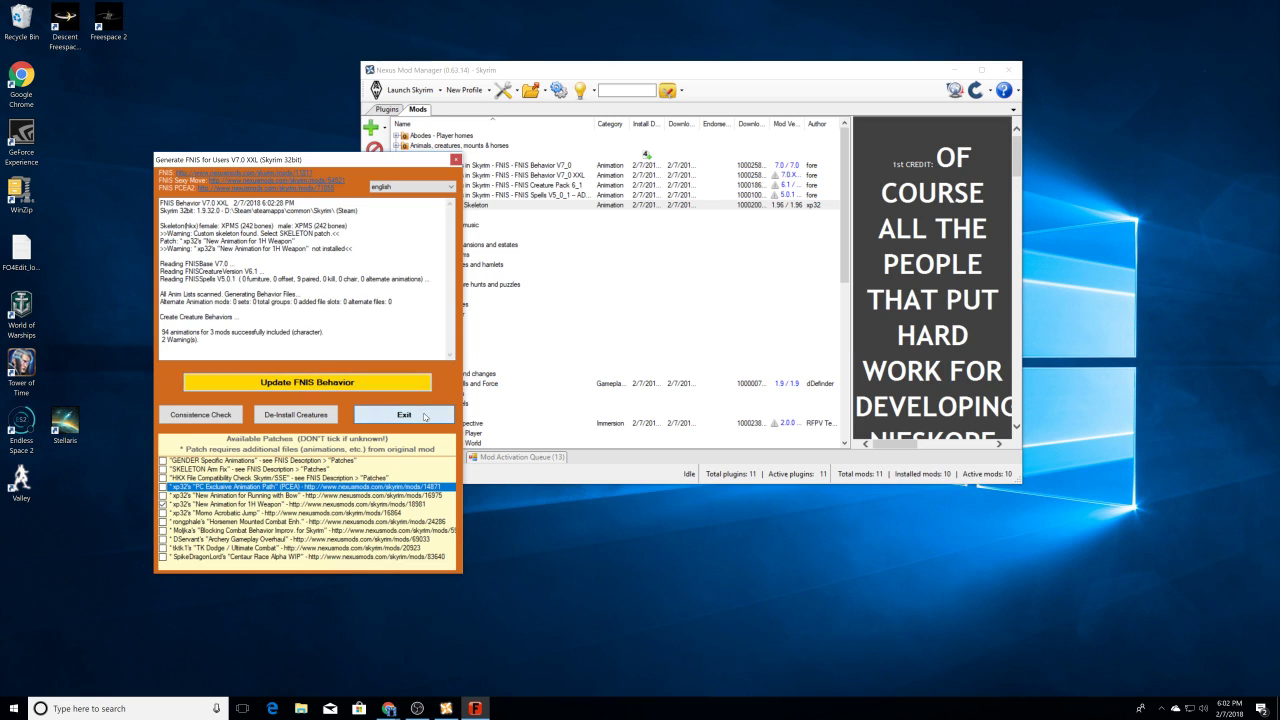
click(424, 416)
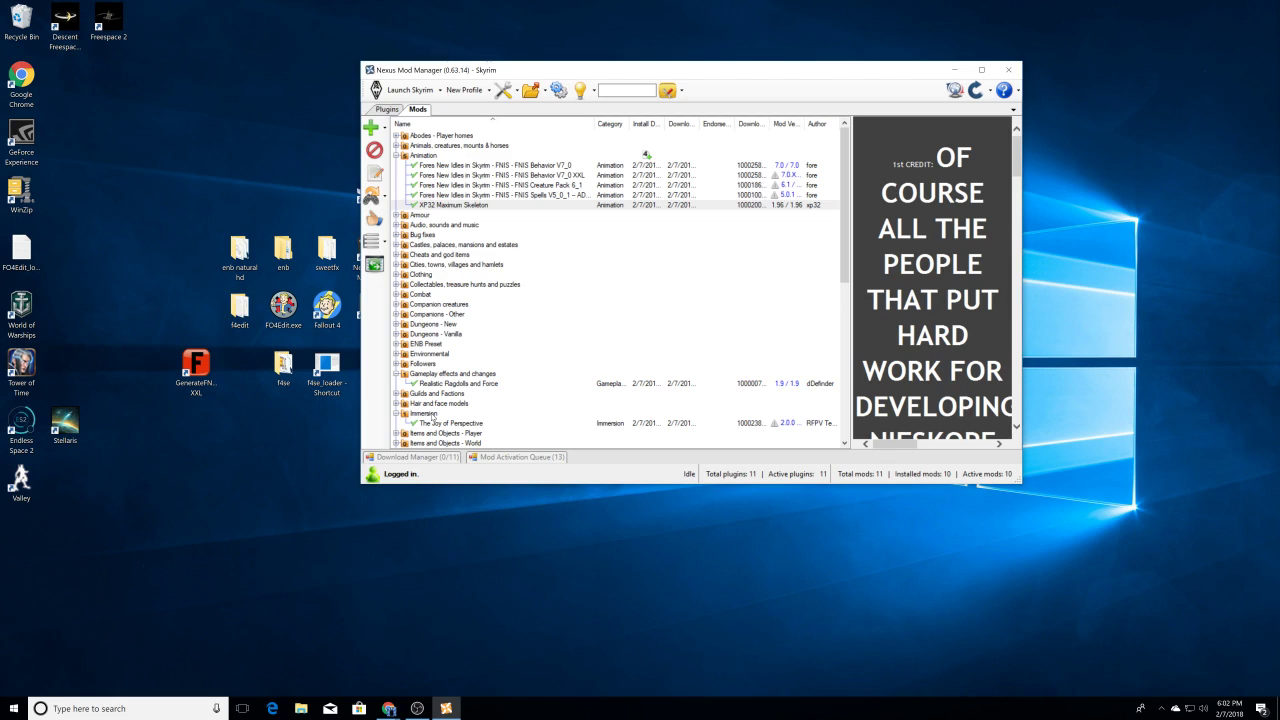
Step: Start activating the BodySlide and Outfit Studio mod from the Utilities category
scroll(547, 383, down, 5)
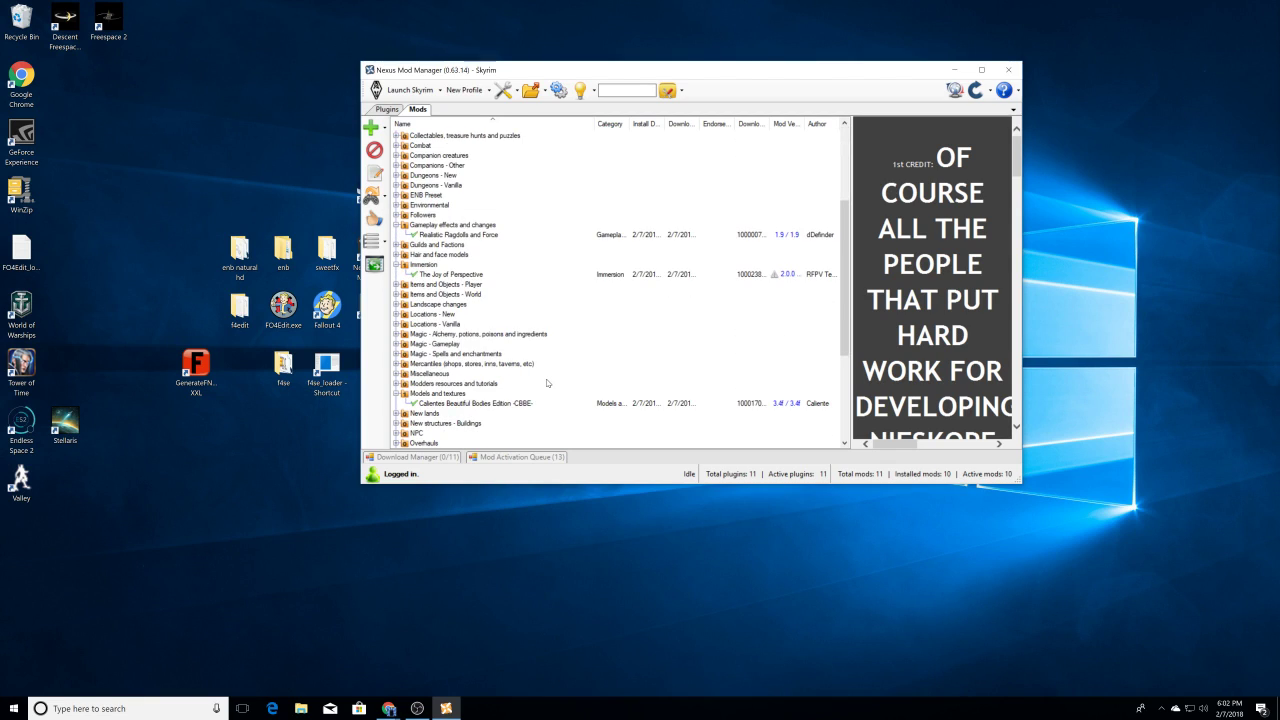
scroll(547, 383, down, 6)
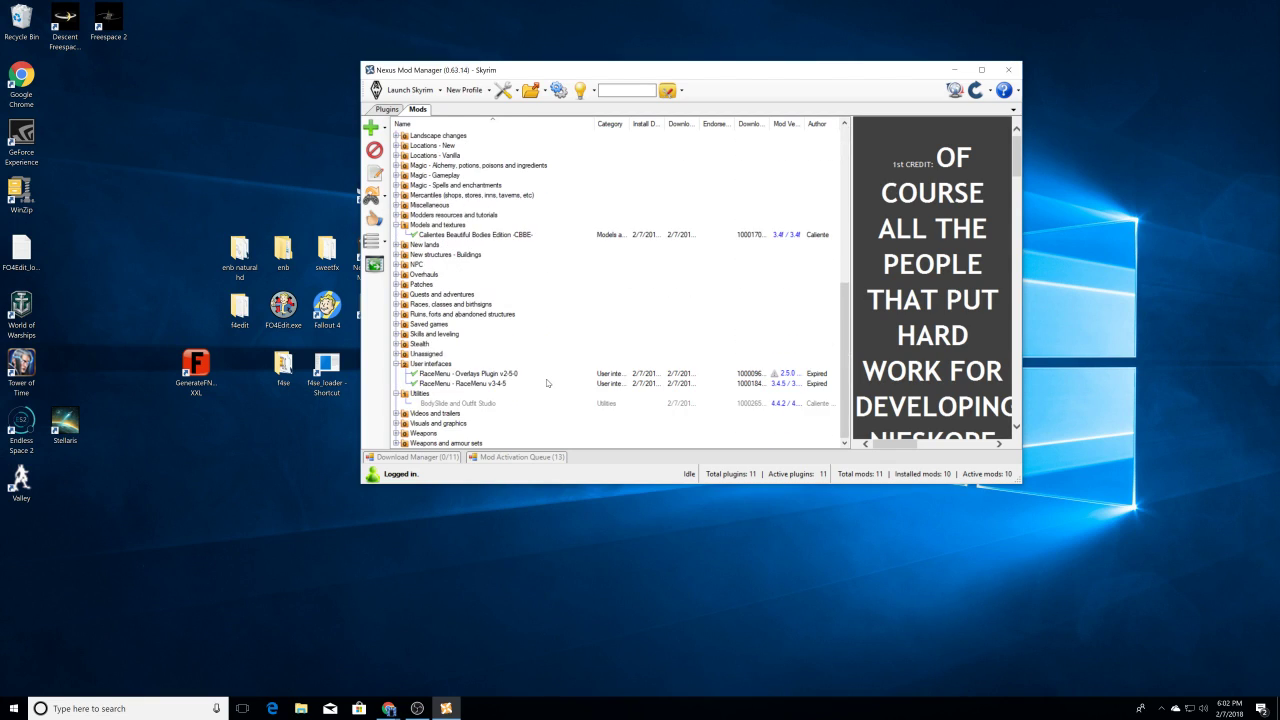
click(483, 403)
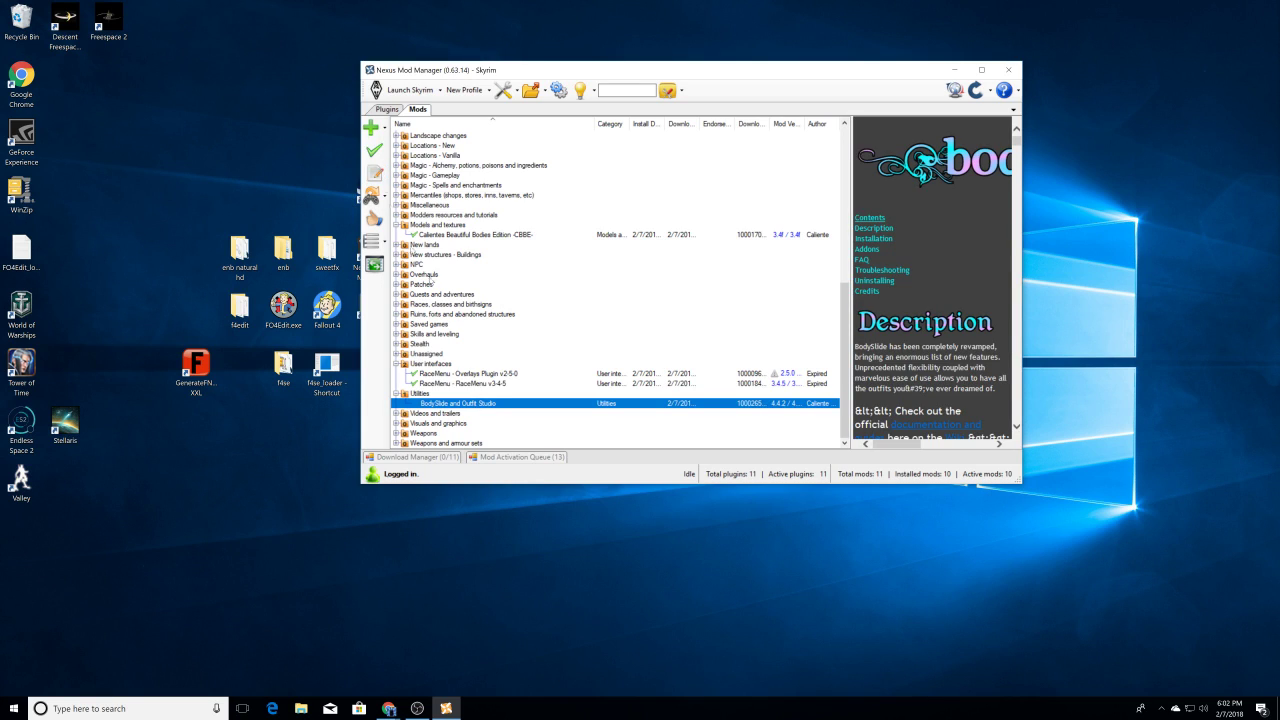
click(376, 150)
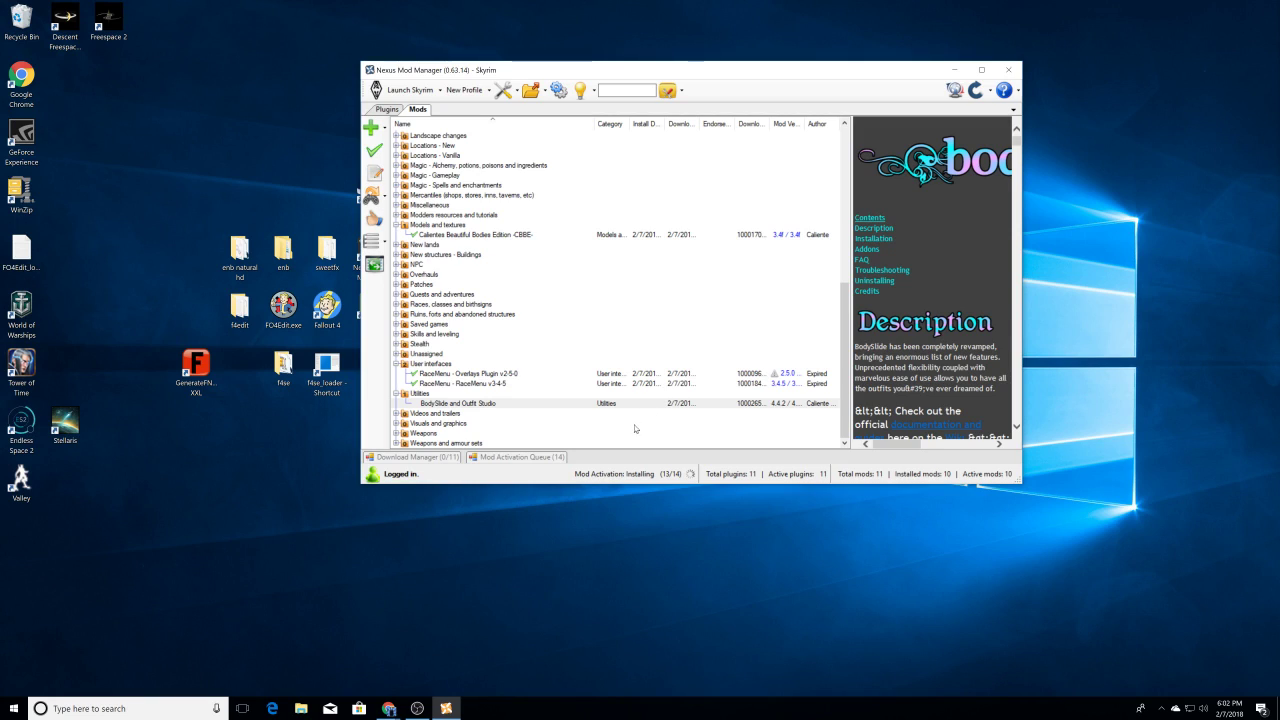
scroll(630, 418, up, 1)
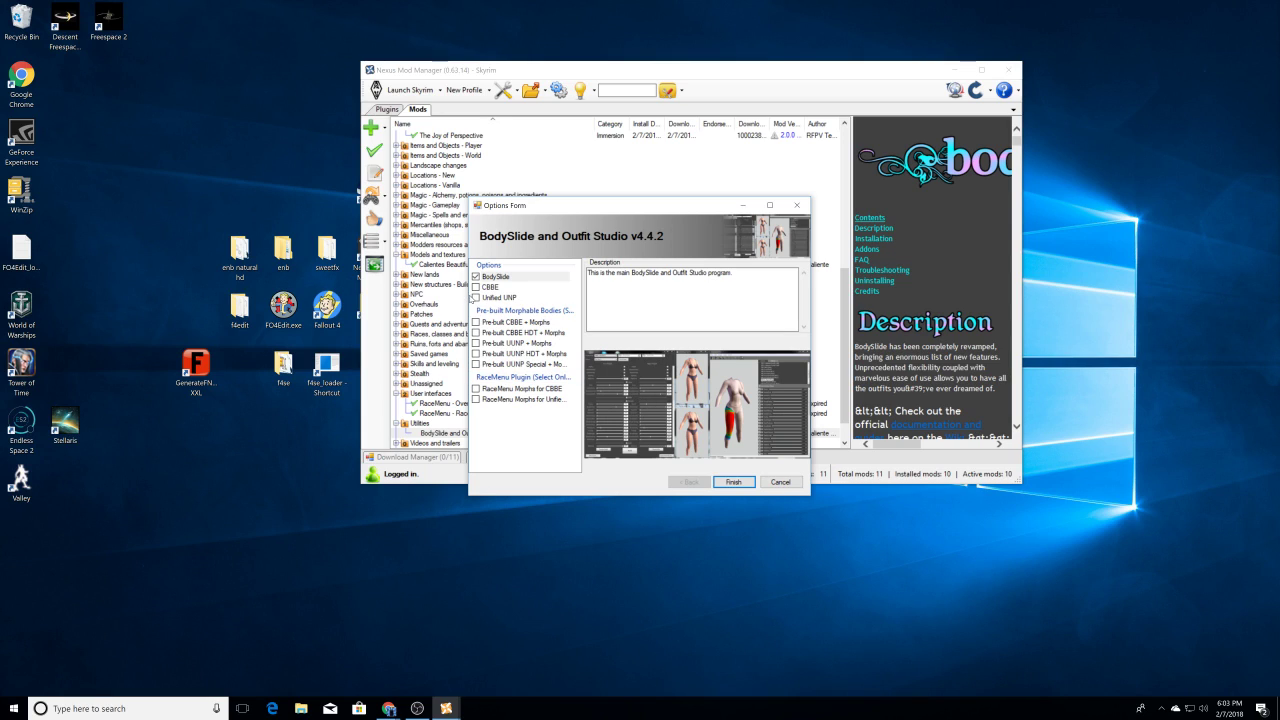
Step: Install BodySlide with CBBE, Pre-built CBBE HDT + Morphs and RaceMenu Morphs for CBBE, overwriting all conflicting files
click(476, 287)
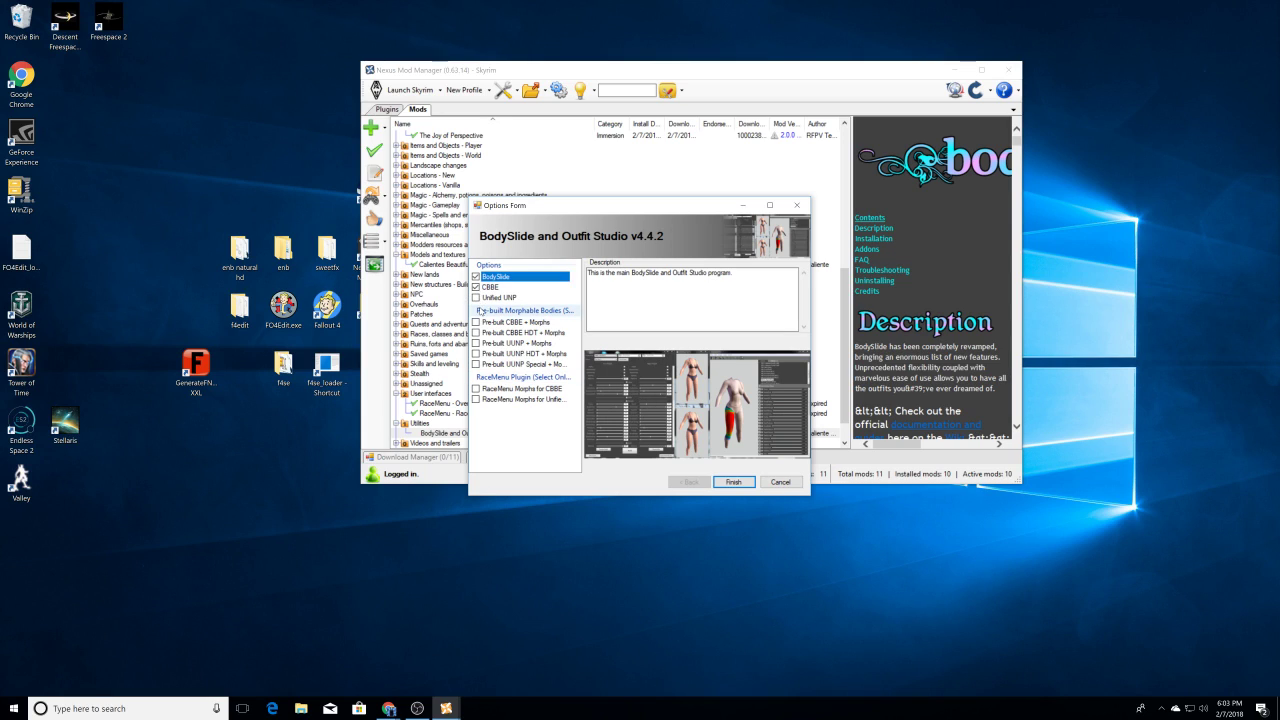
click(504, 333)
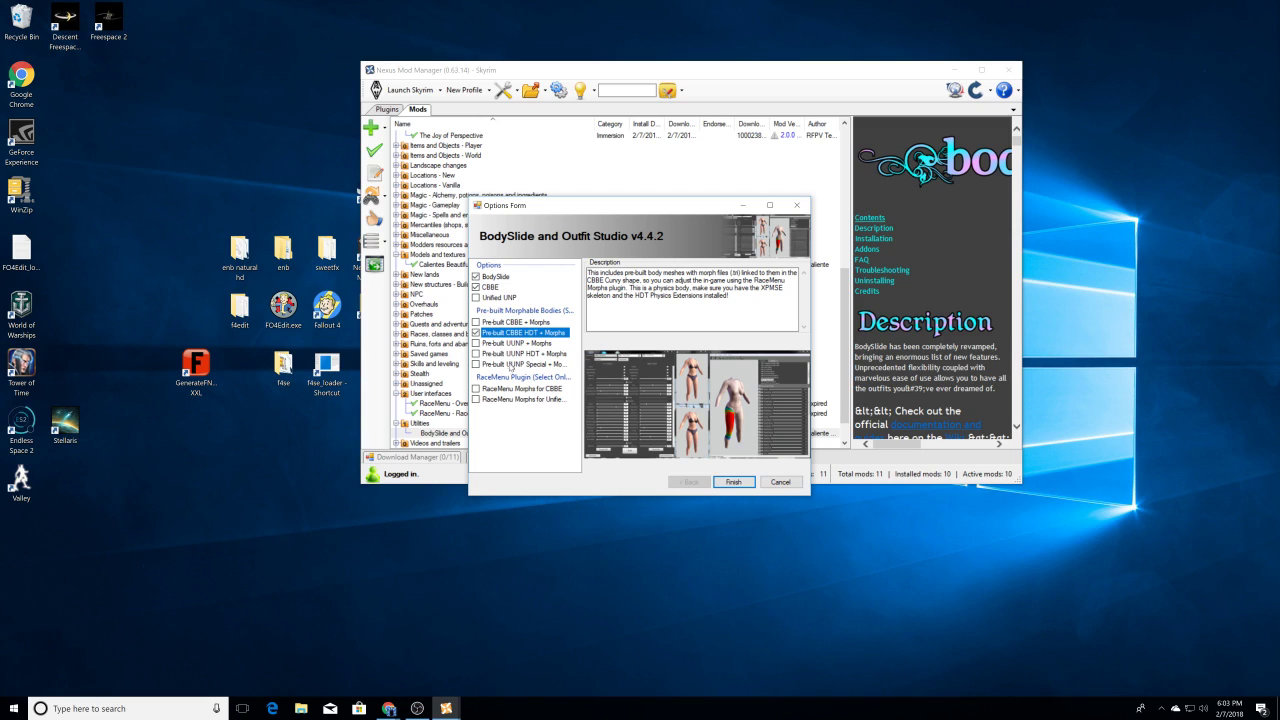
click(505, 389)
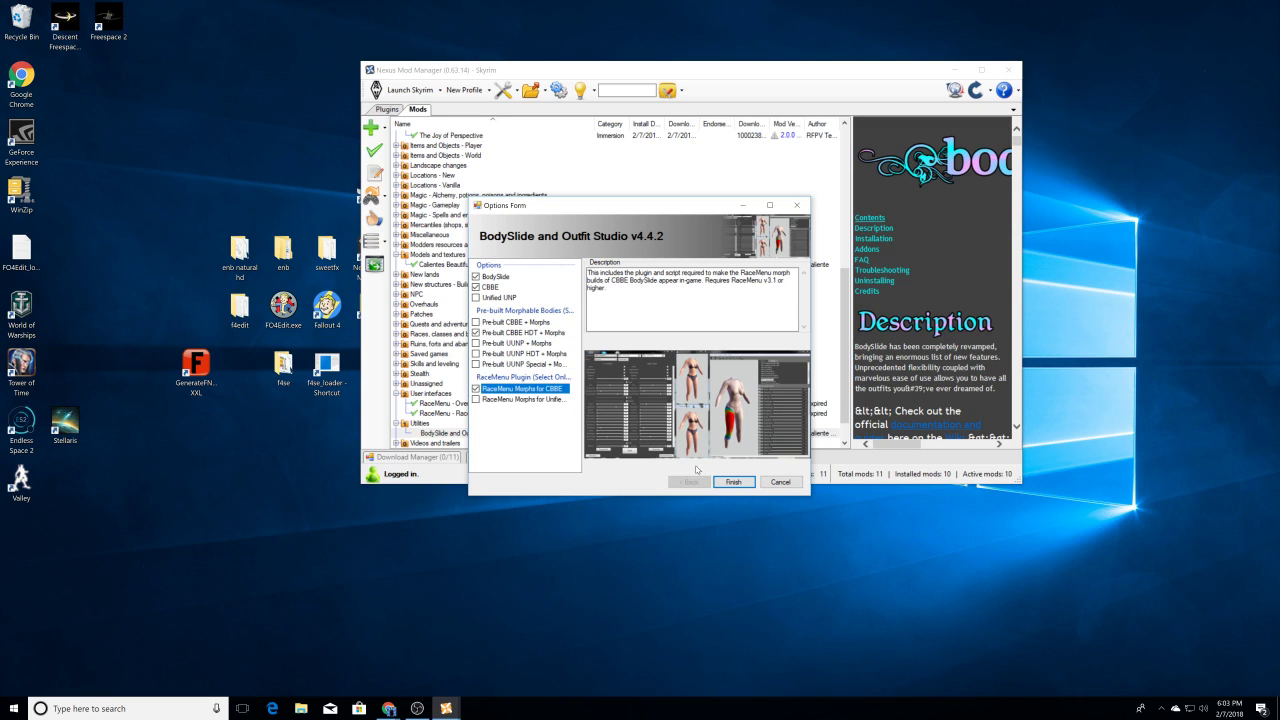
click(730, 483)
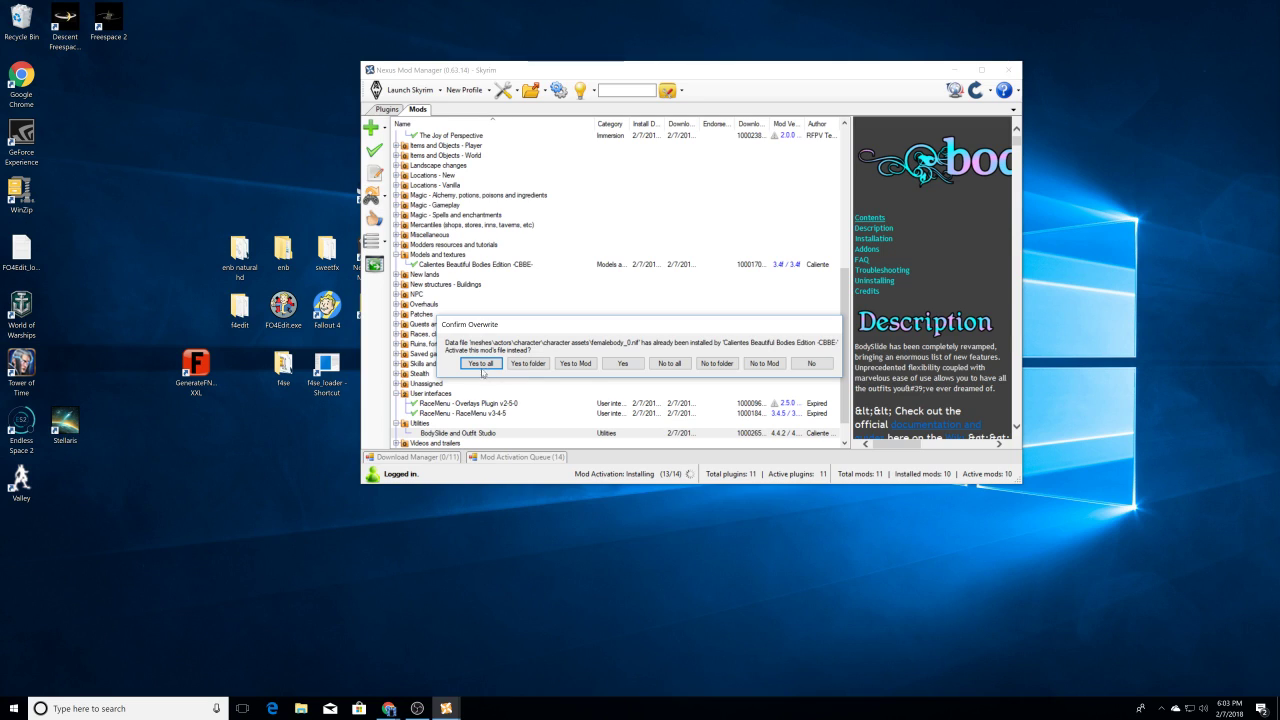
click(482, 363)
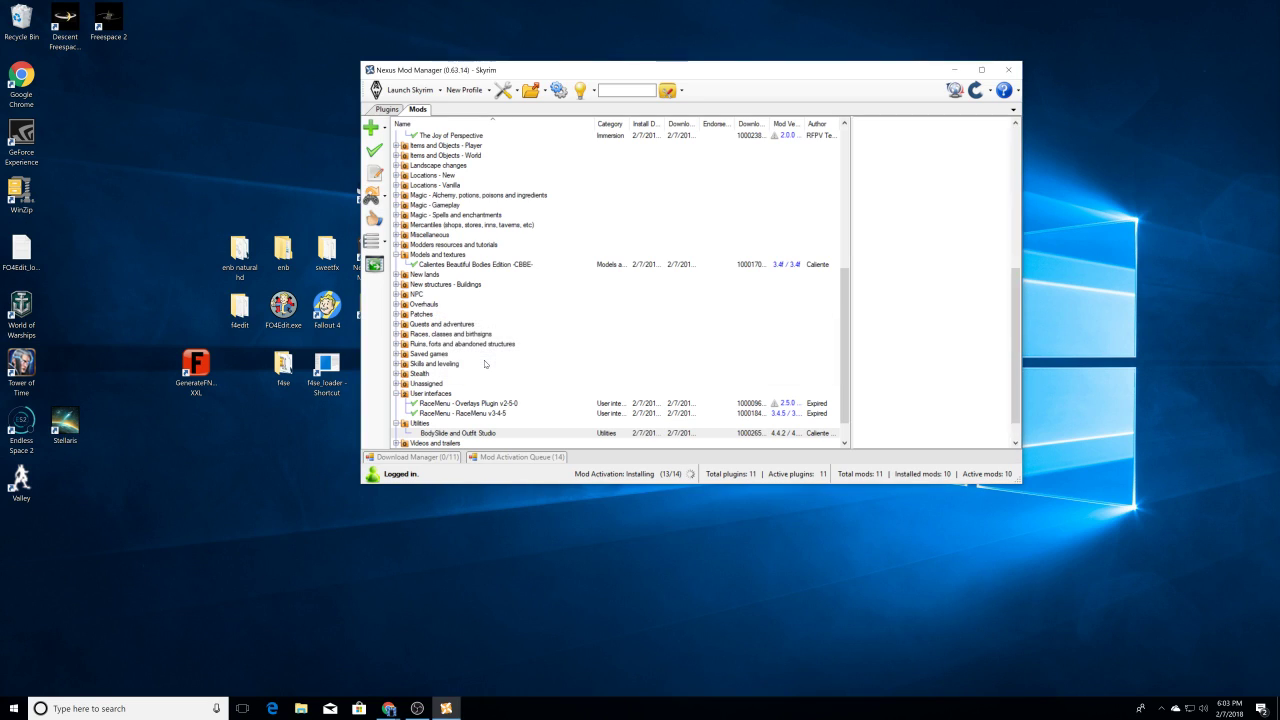
scroll(484, 363, up, 10)
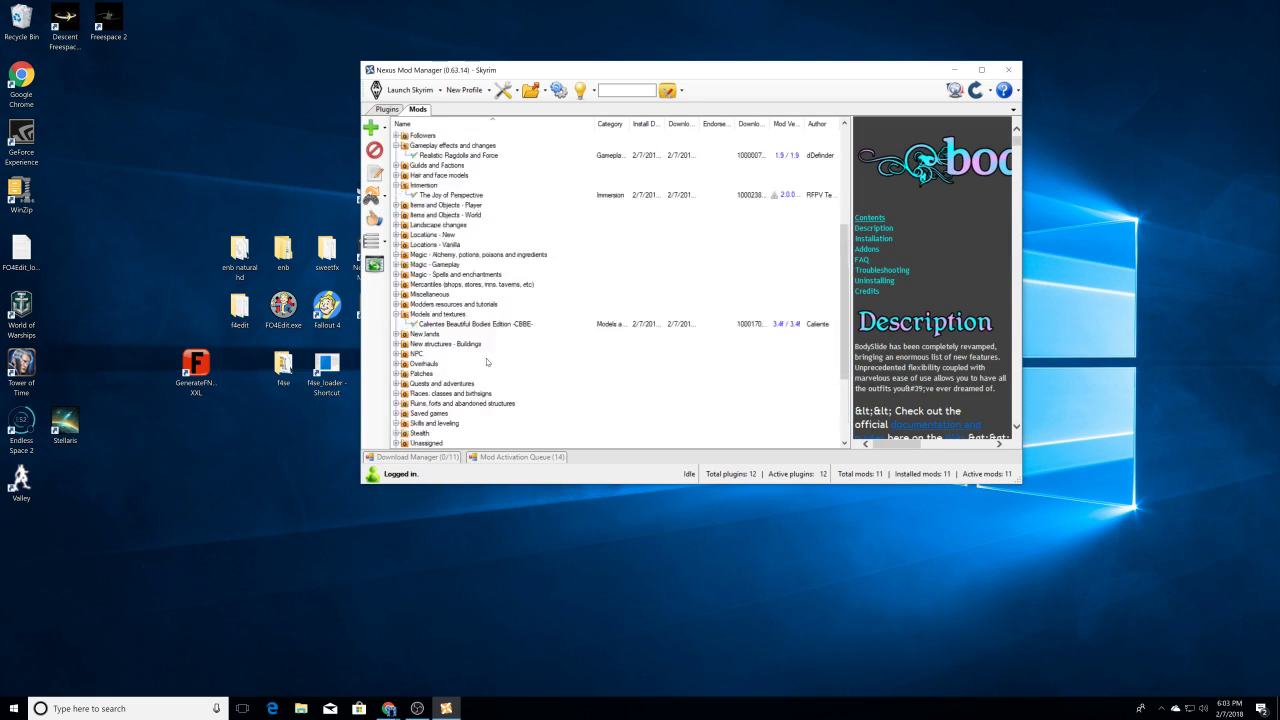
scroll(484, 363, down, 4)
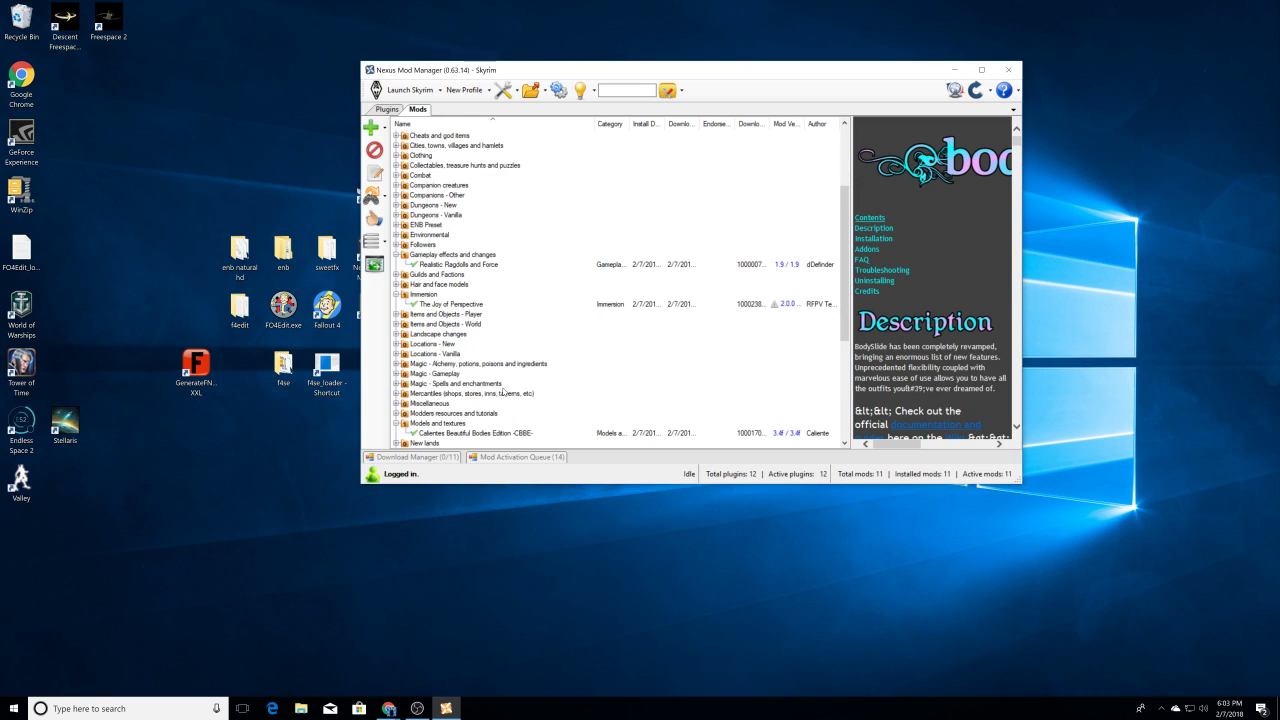
click(682, 90)
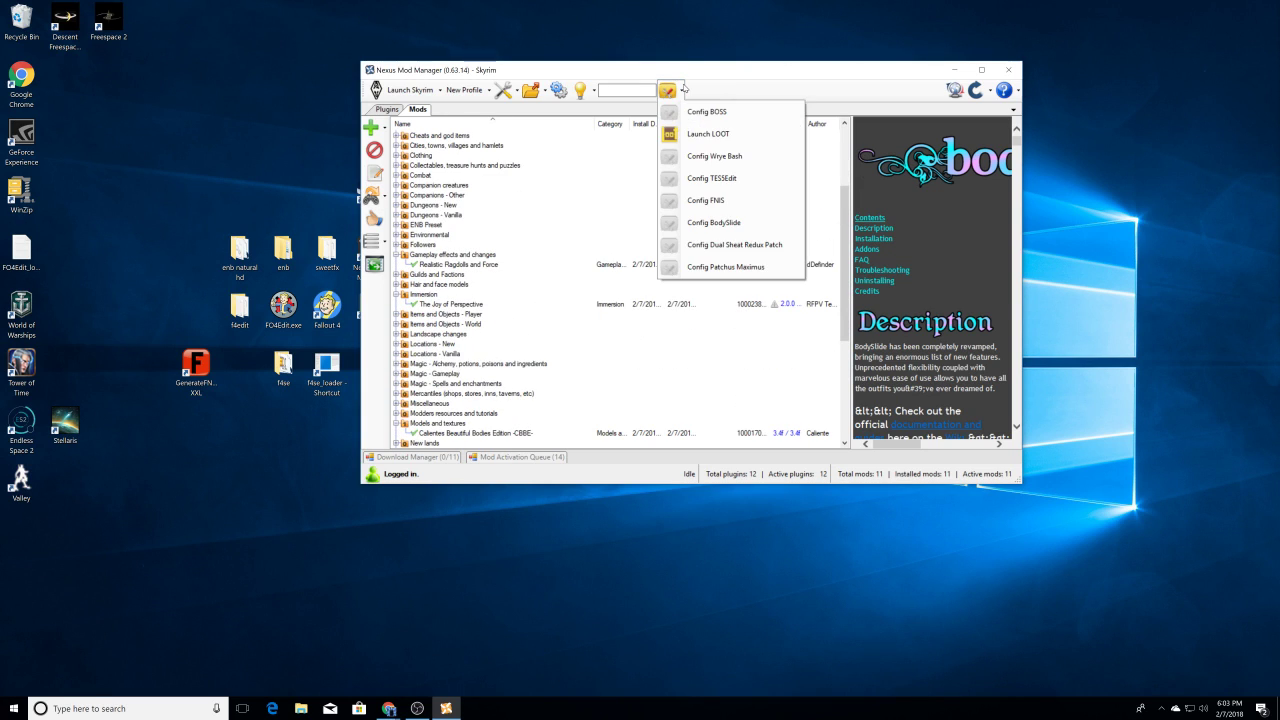
click(206, 543)
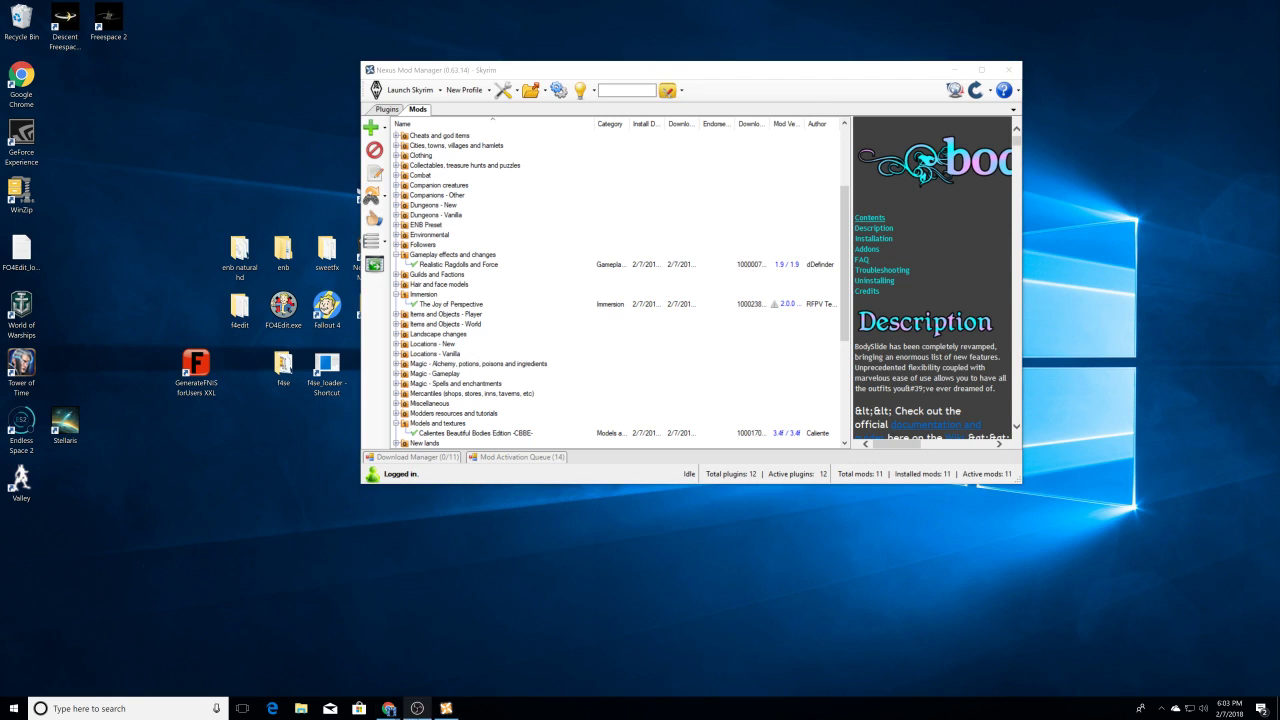
Step: Switch to File Explorer and open the Skyrim game's Data\CalienteTools\BodySlide folder, checking the tools folder on the way
click(301, 708)
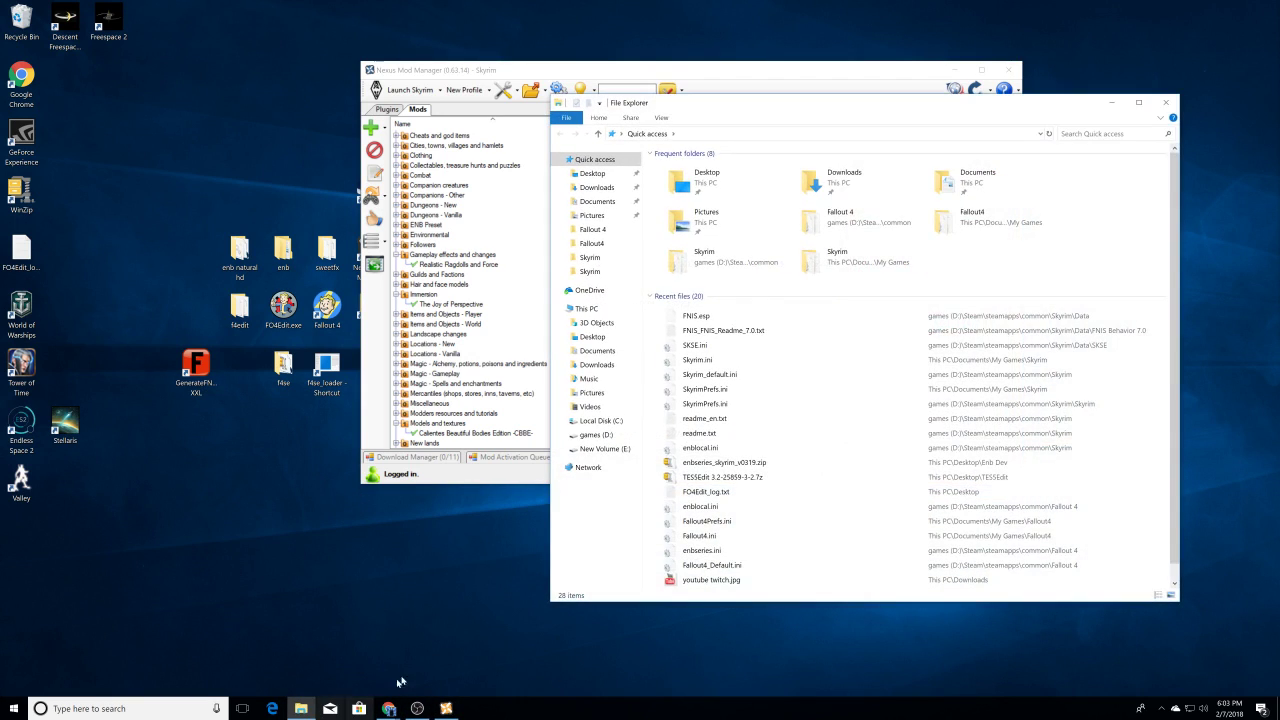
click(590, 258)
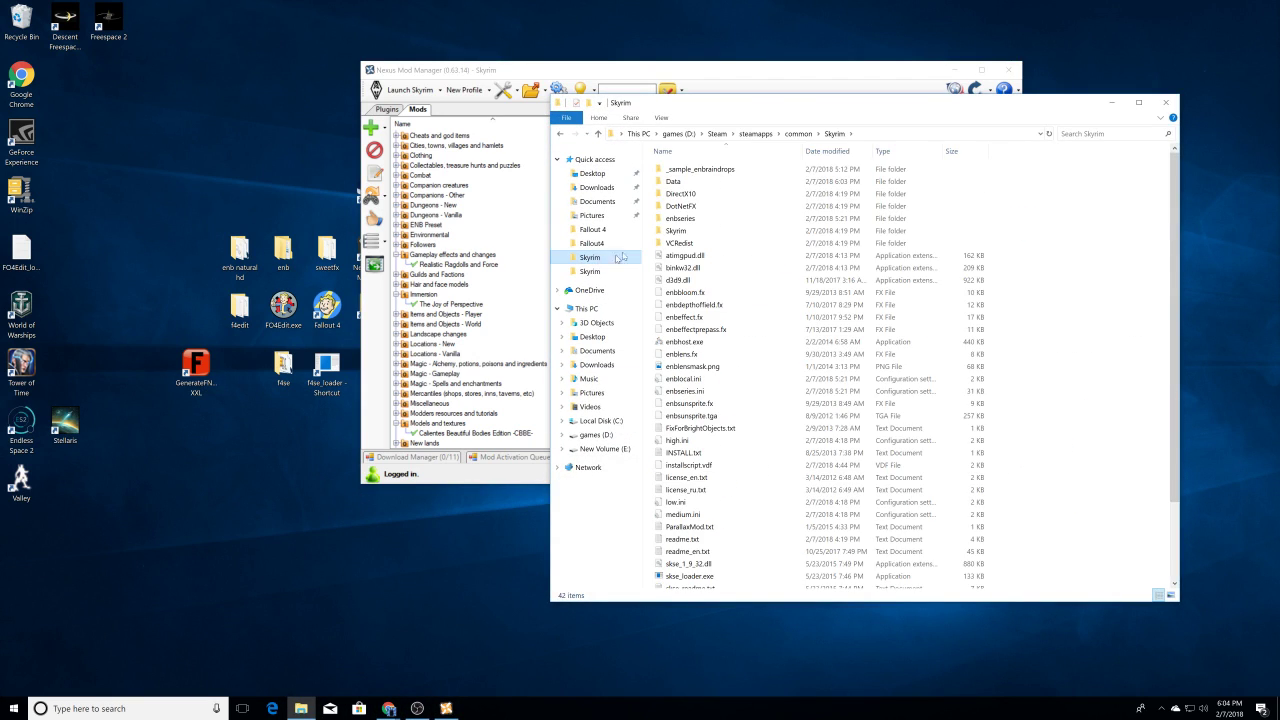
double_click(680, 181)
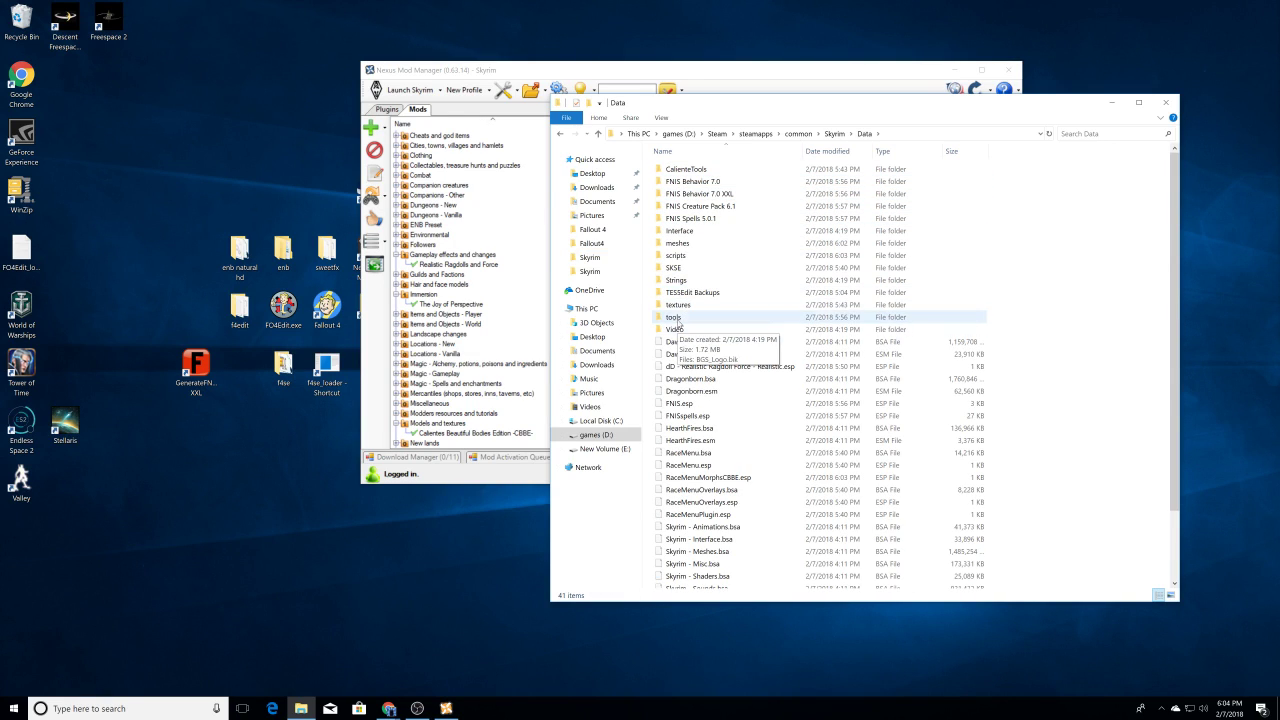
double_click(675, 318)
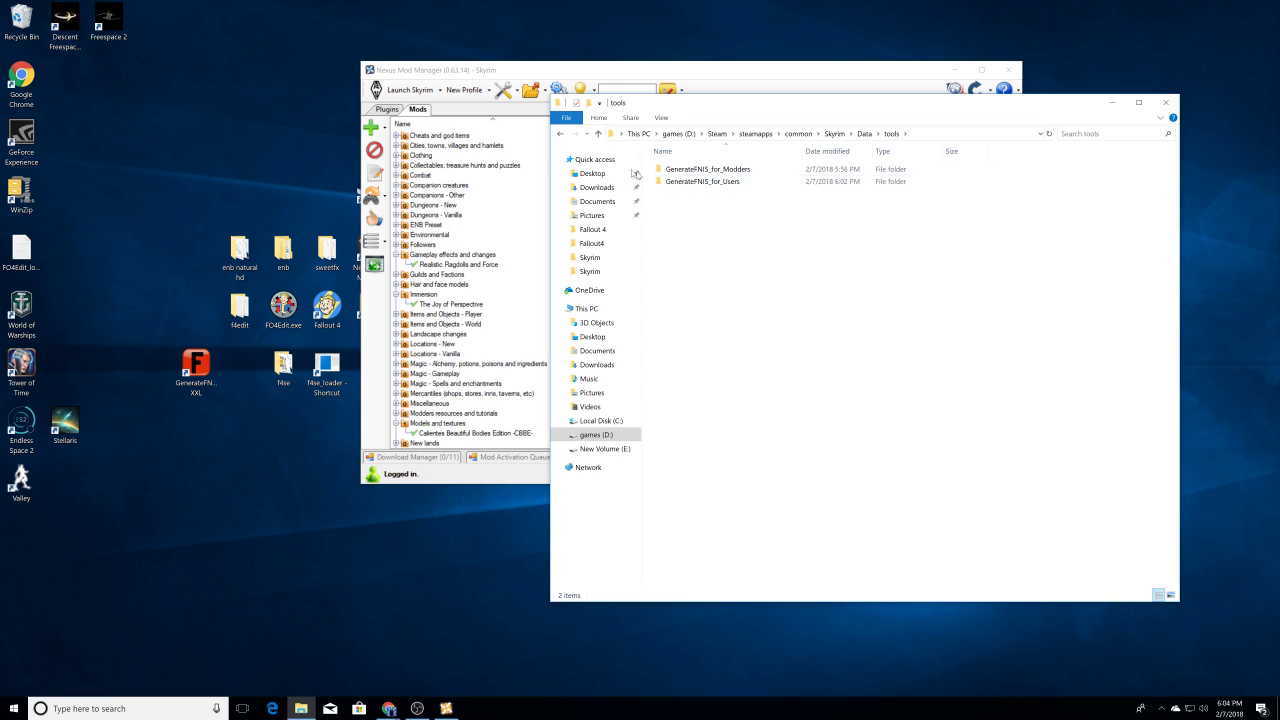
click(560, 135)
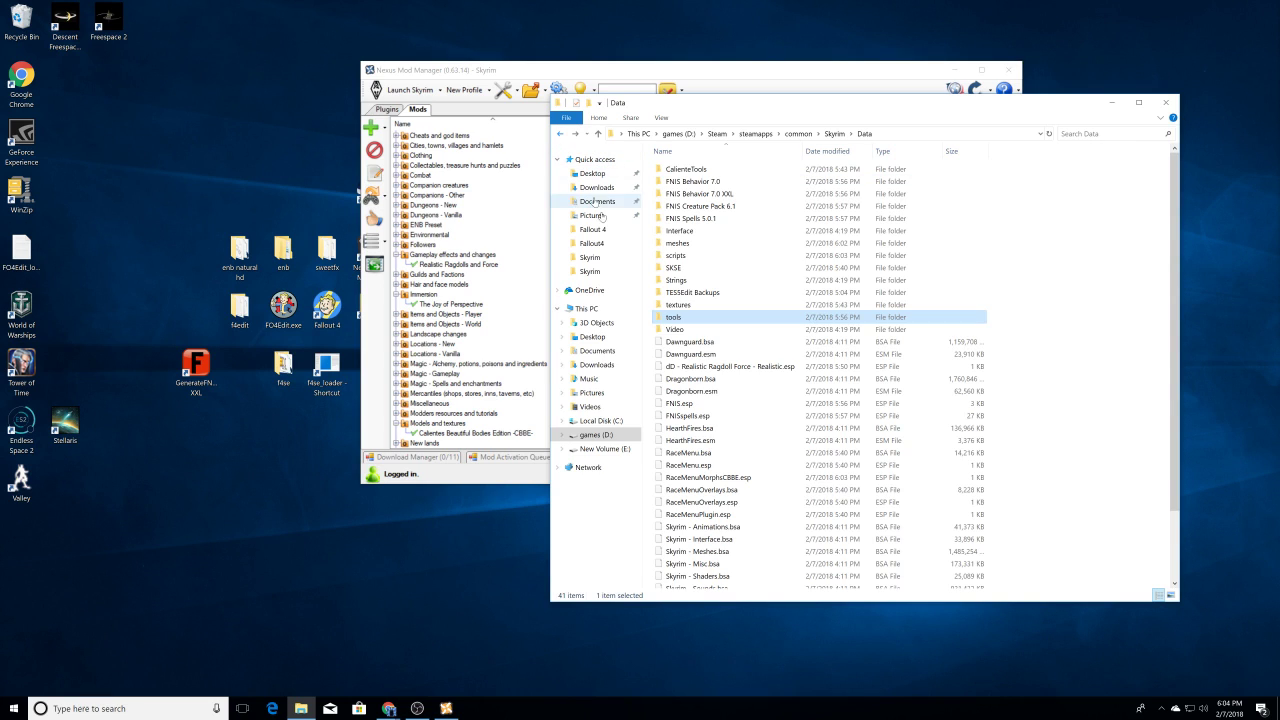
double_click(678, 320)
click(559, 134)
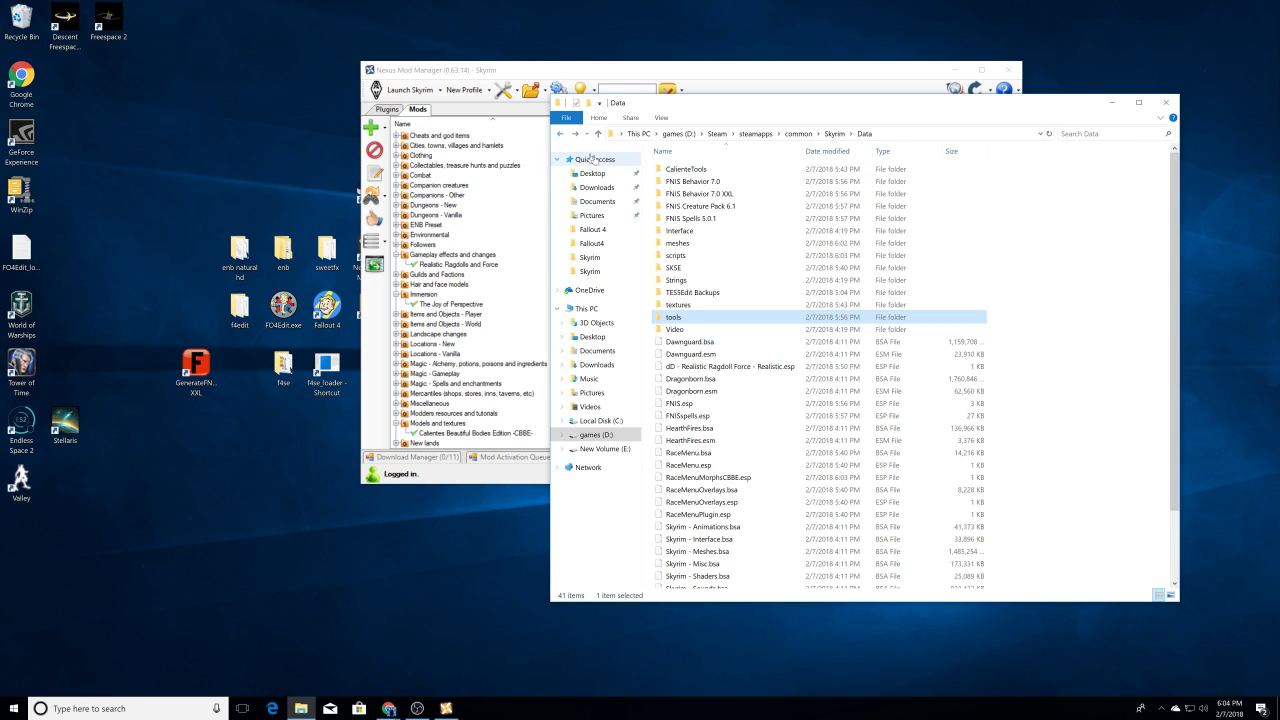
double_click(690, 169)
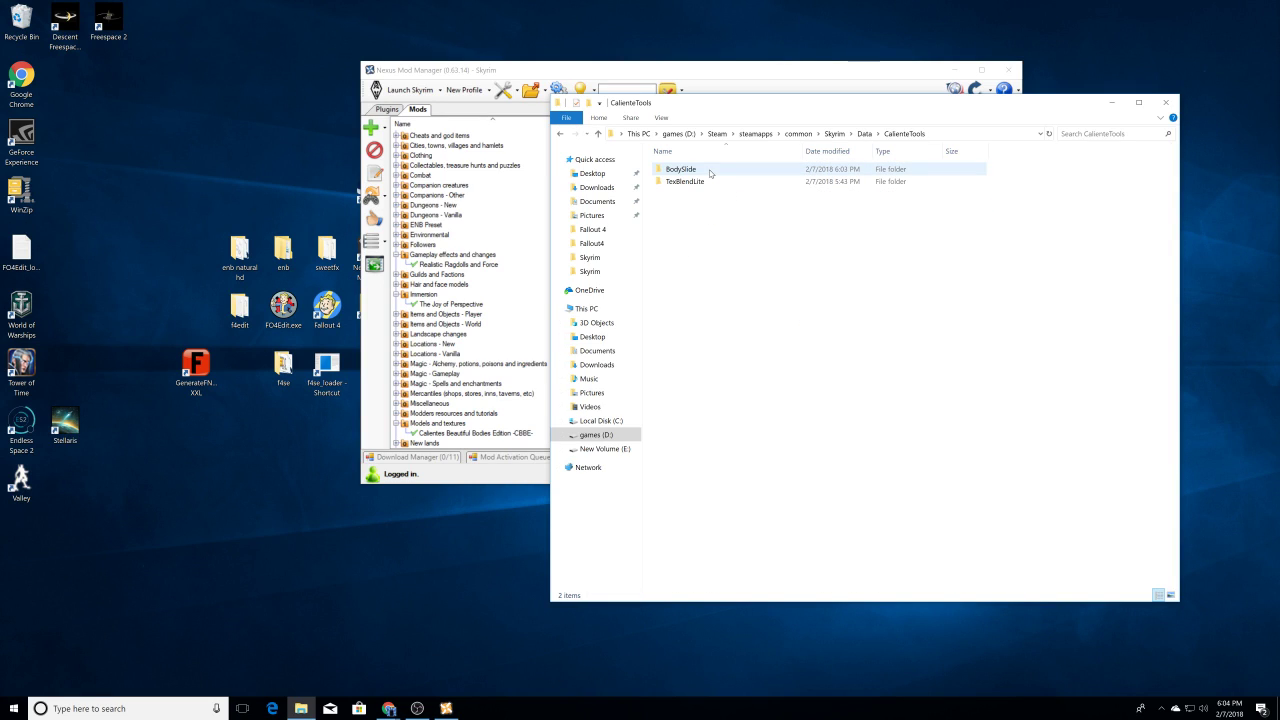
double_click(705, 170)
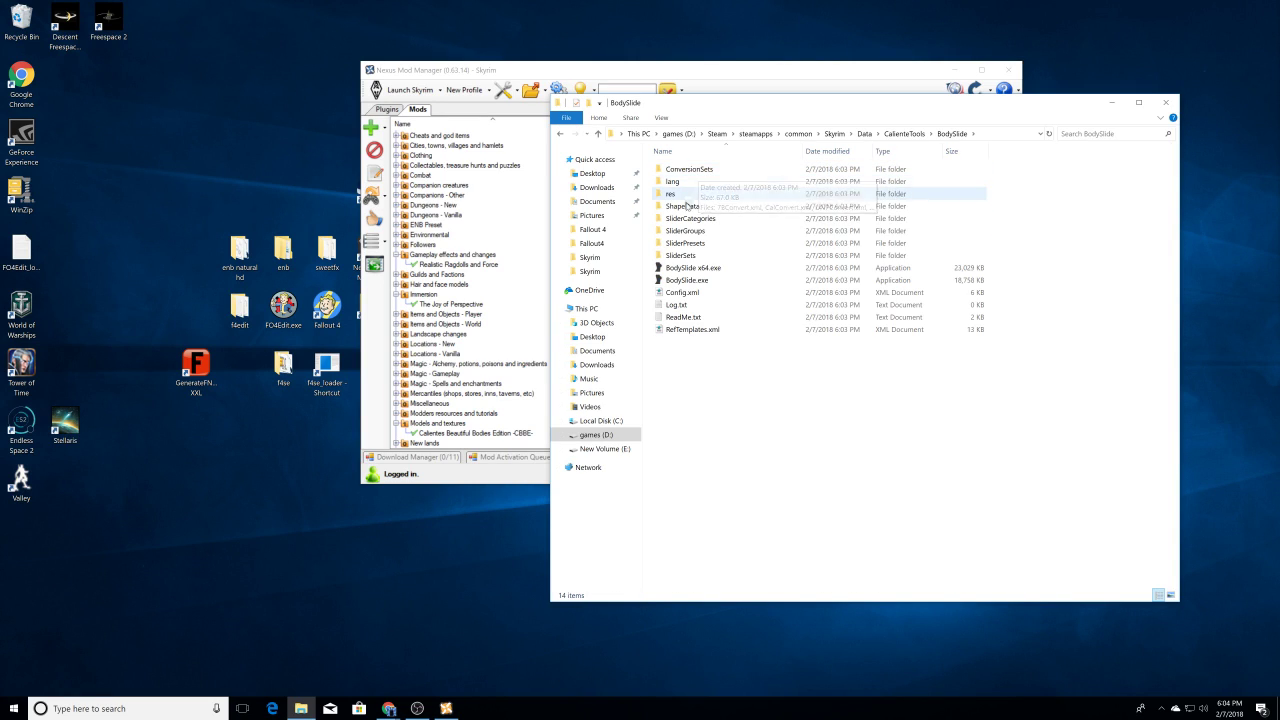
Step: Run BodySlide x64.exe, choose Skyrim as the target game in its setup, and close BodySlide
double_click(693, 268)
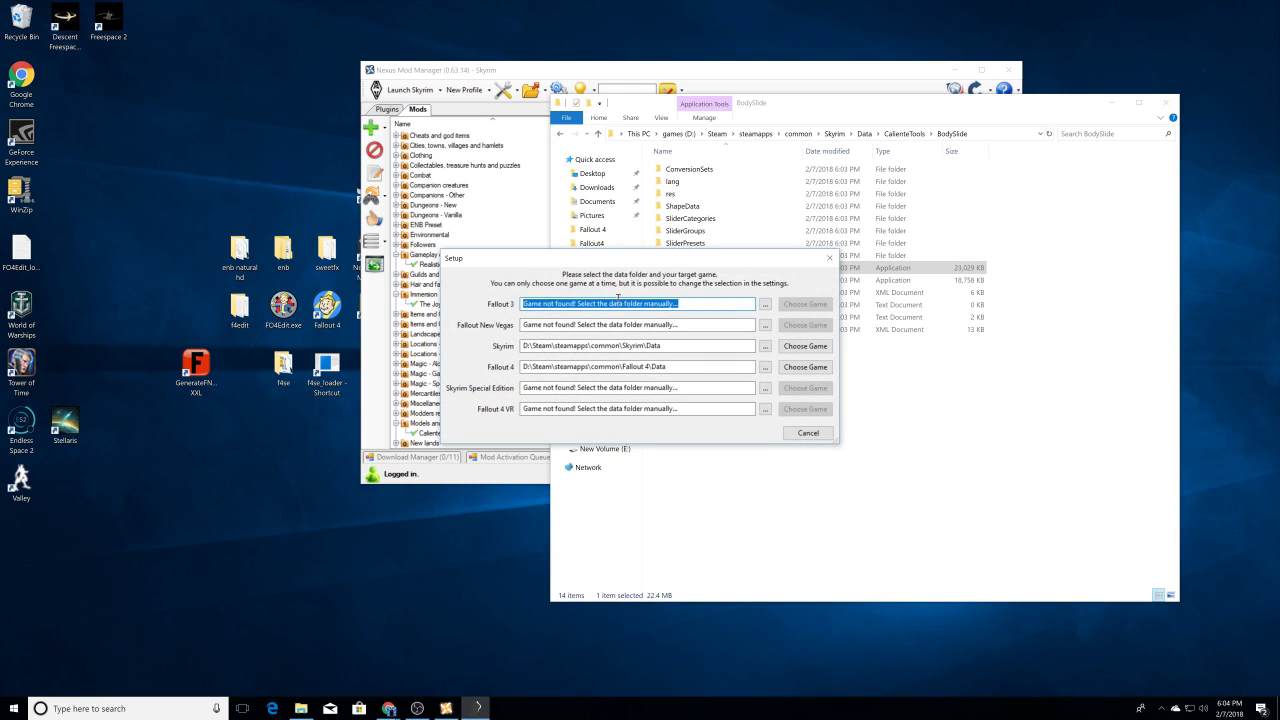
click(805, 368)
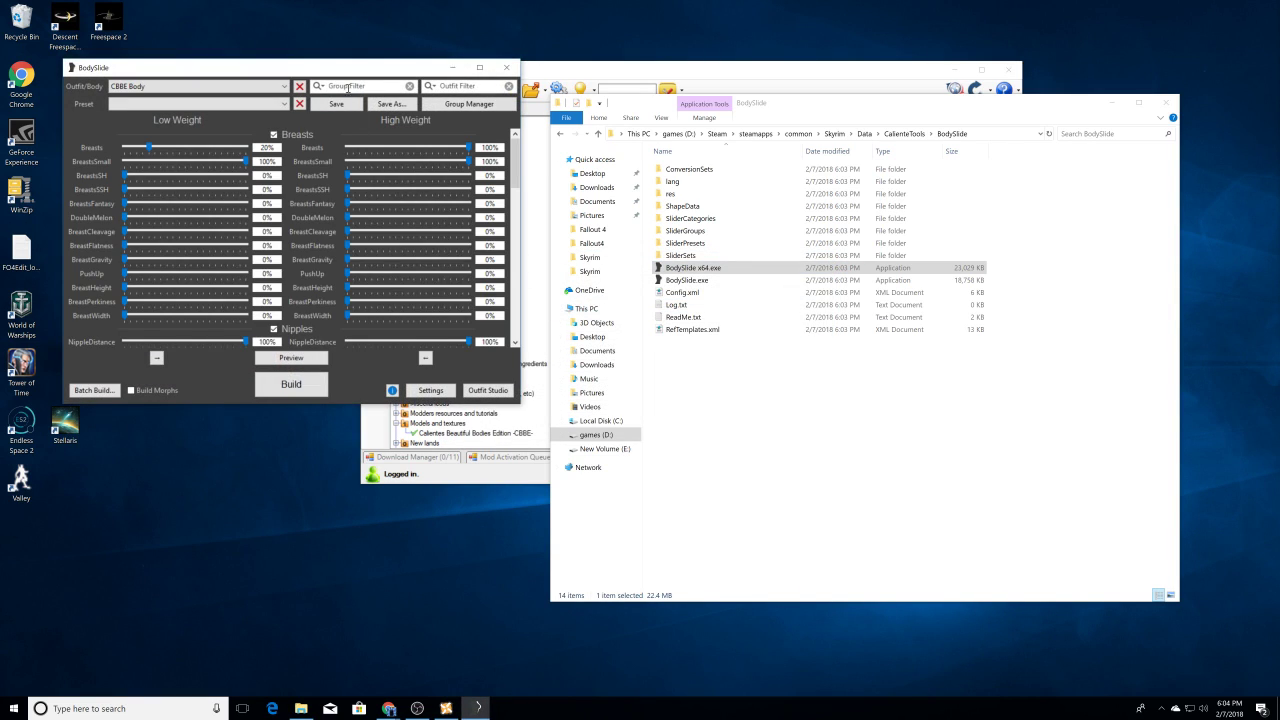
click(506, 67)
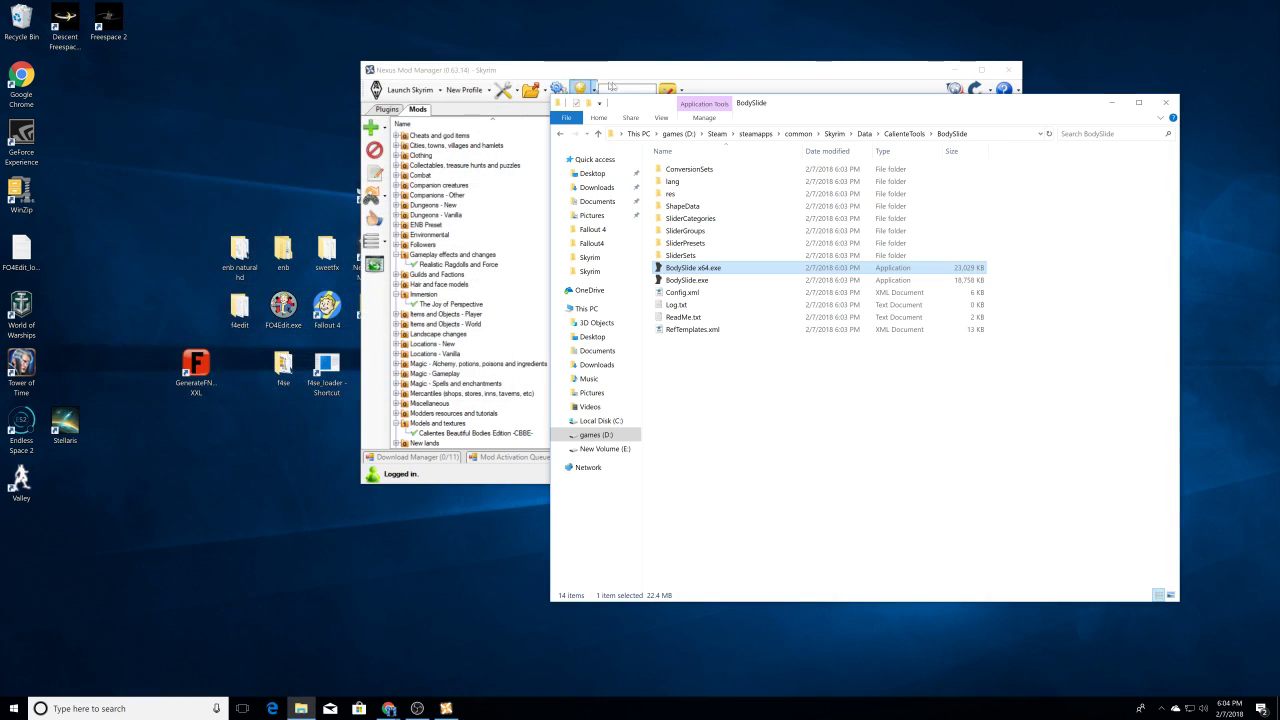
Step: In Nexus Mod Manager, start configuring BodySlide as a supported tool and browse to Steam\steamapps\common on the games drive
click(600, 86)
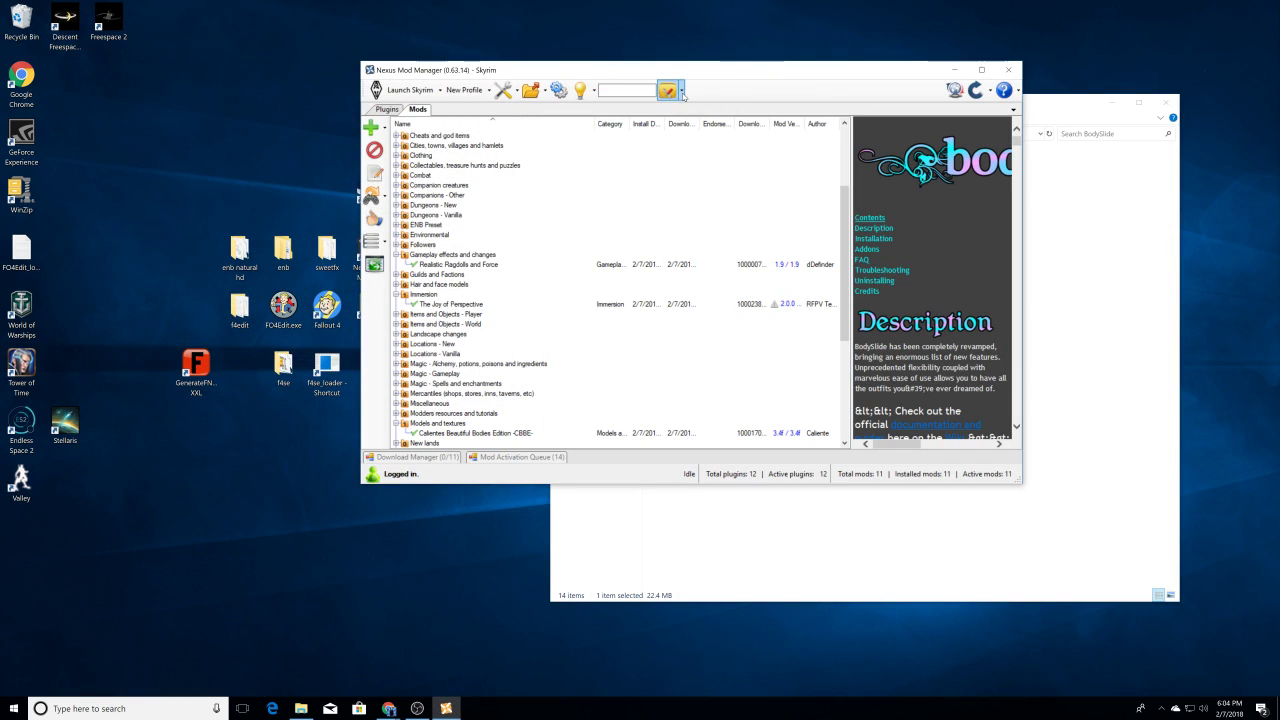
click(679, 91)
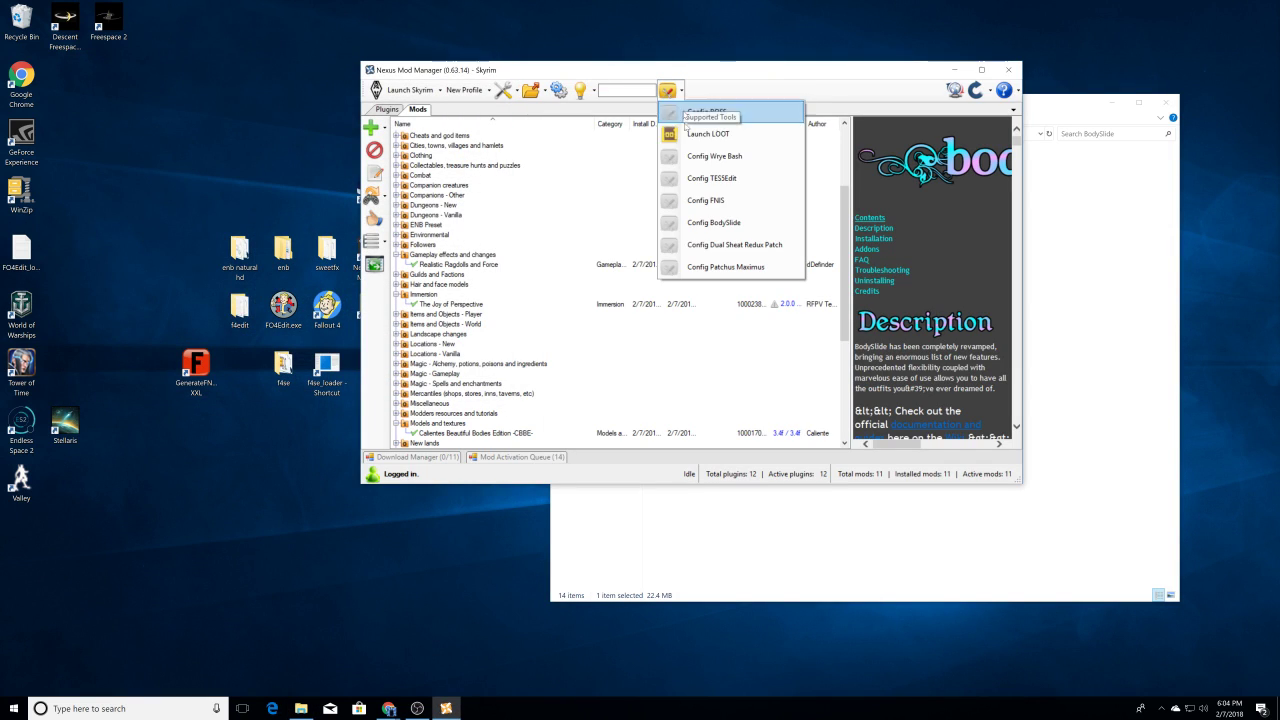
click(713, 222)
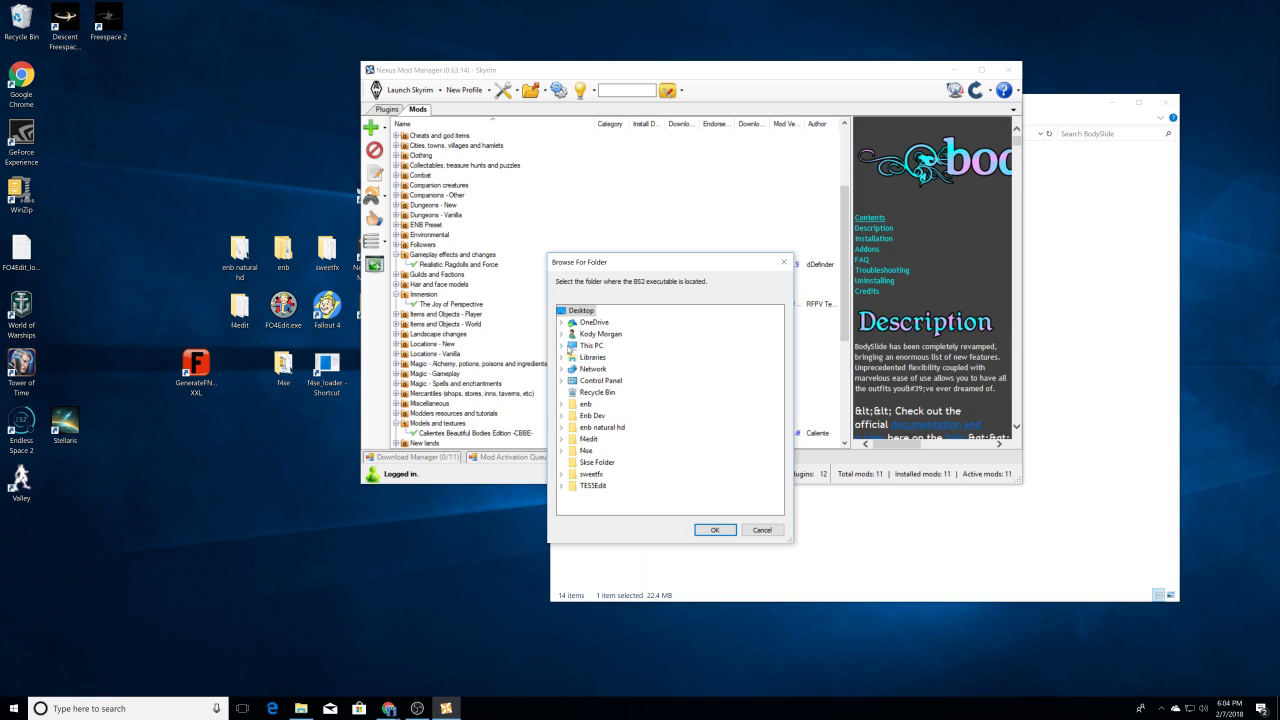
click(563, 348)
click(612, 451)
click(618, 428)
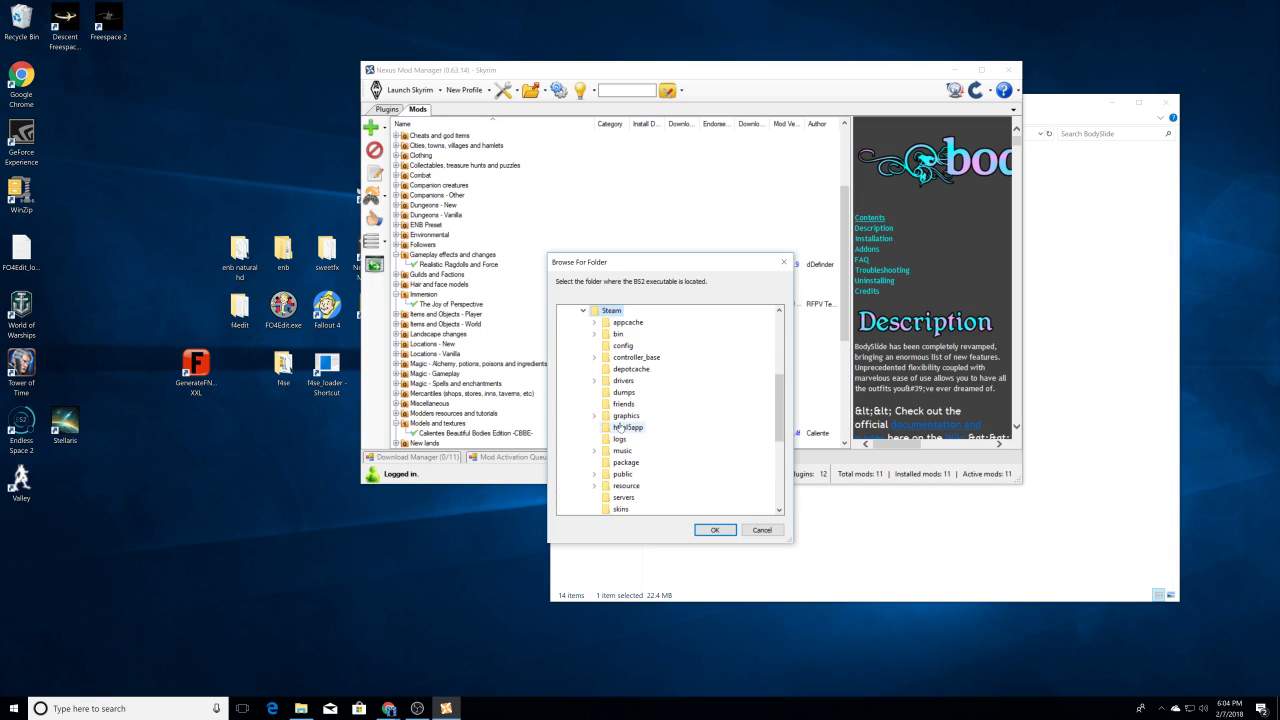
scroll(628, 427, down, 2)
click(633, 465)
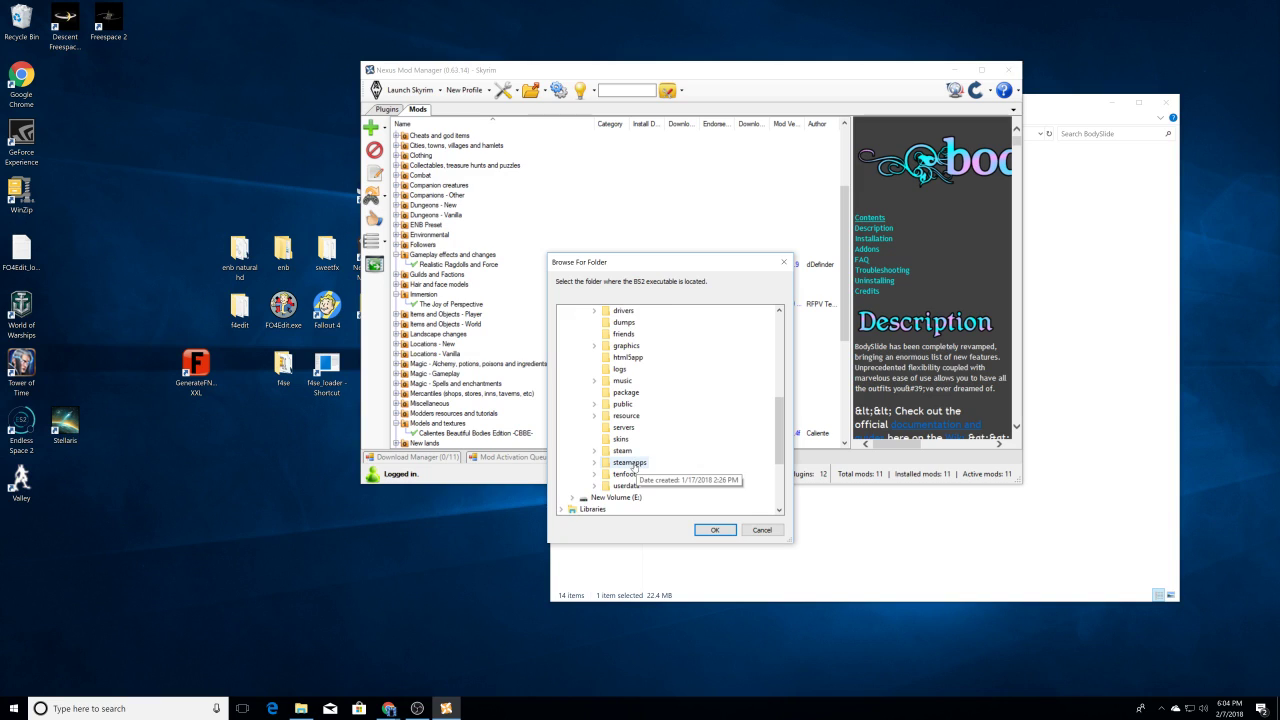
scroll(633, 470, down, 2)
click(638, 369)
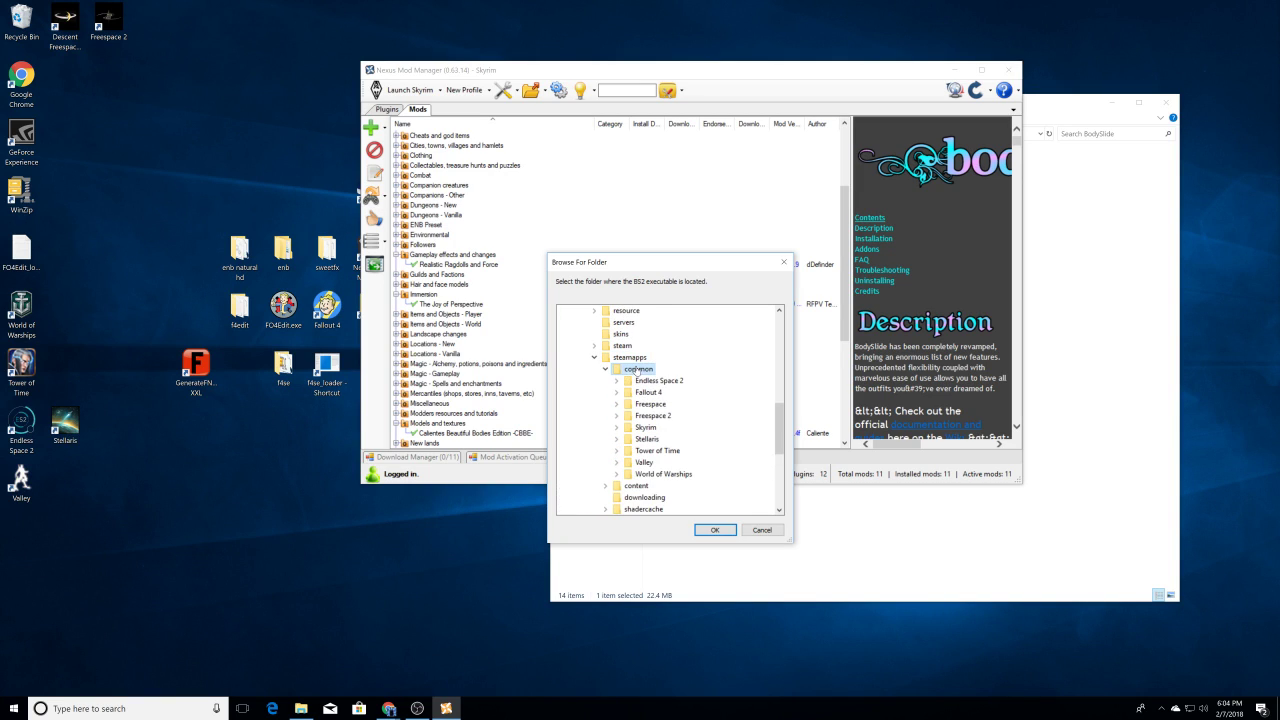
Step: Set the BodySlide executable folder to Skyrim\Data\CalienteTools\BodySlide and confirm it
scroll(661, 385, down, 1)
click(646, 392)
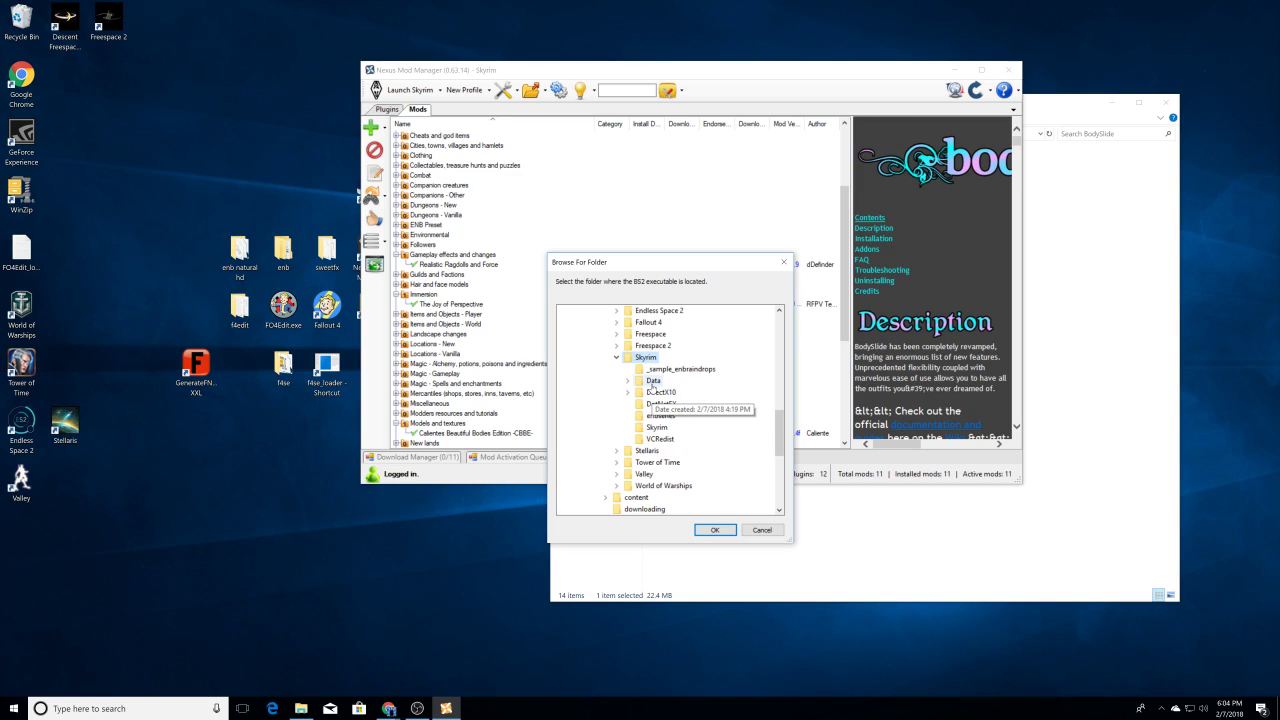
click(653, 381)
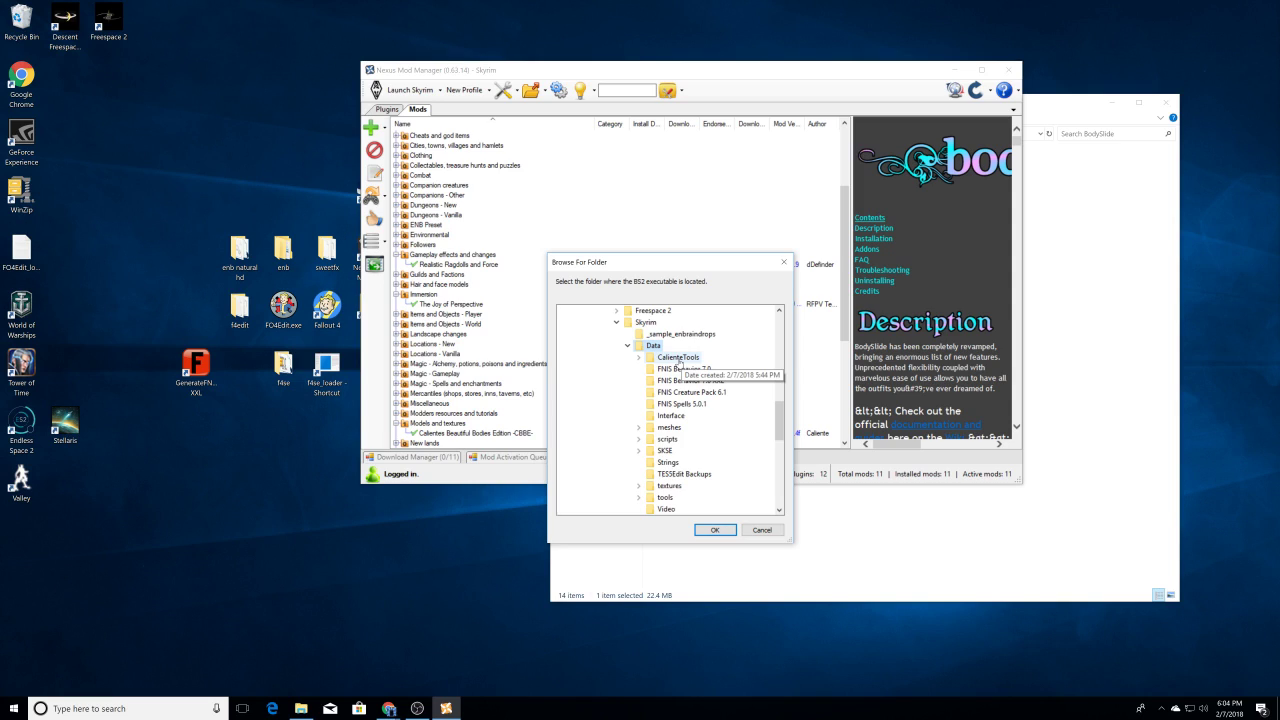
click(676, 357)
click(678, 369)
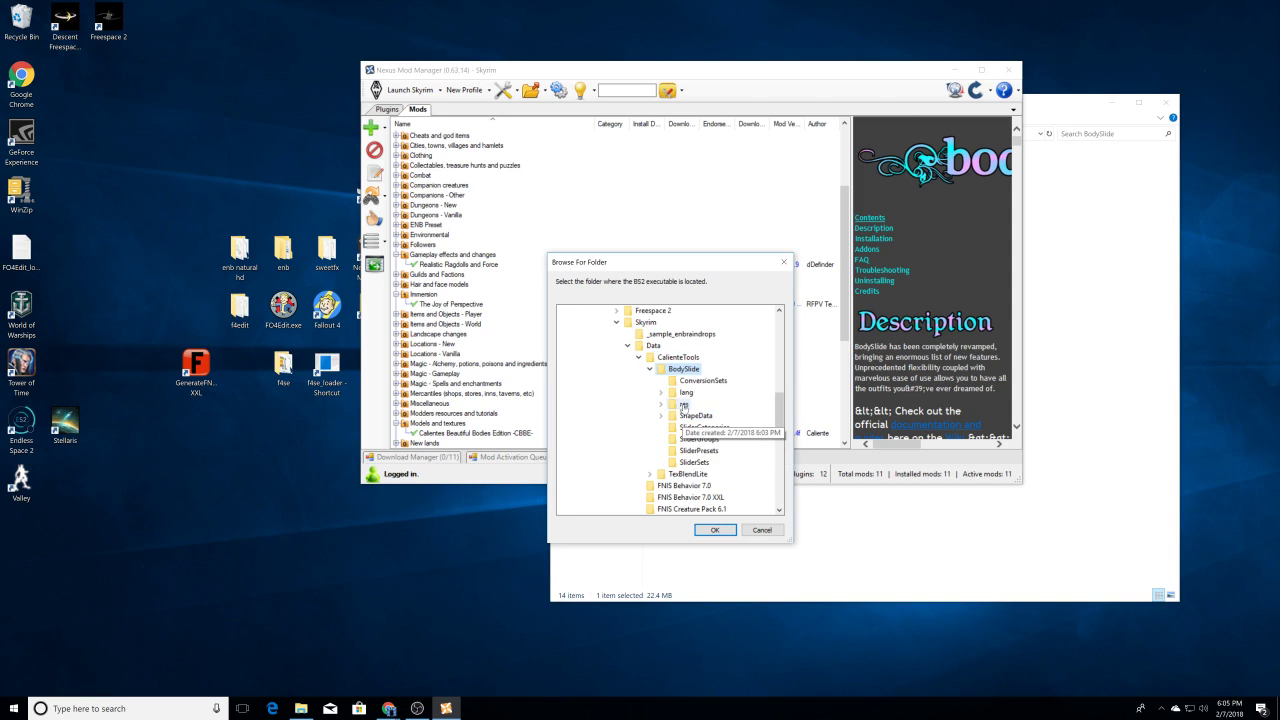
click(716, 530)
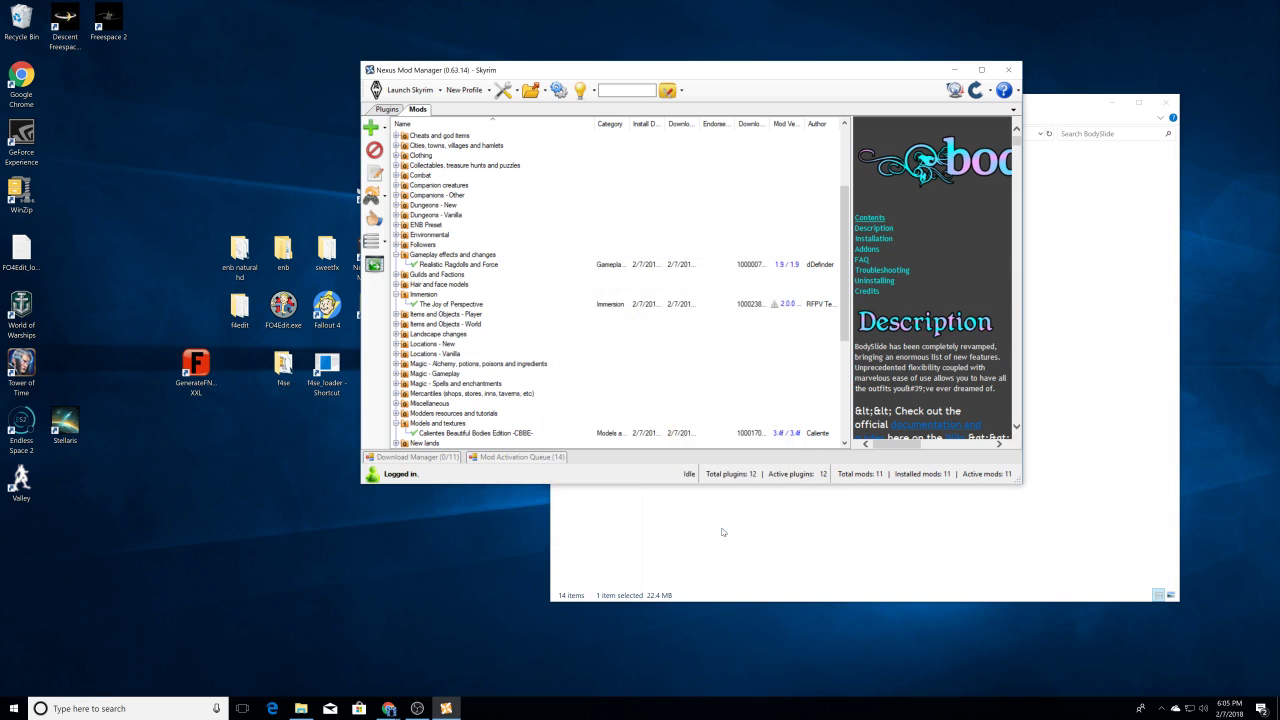
Step: Launch BodySlide from the mod manager's supported tools, then reposition its window and make it taller
click(670, 91)
click(707, 227)
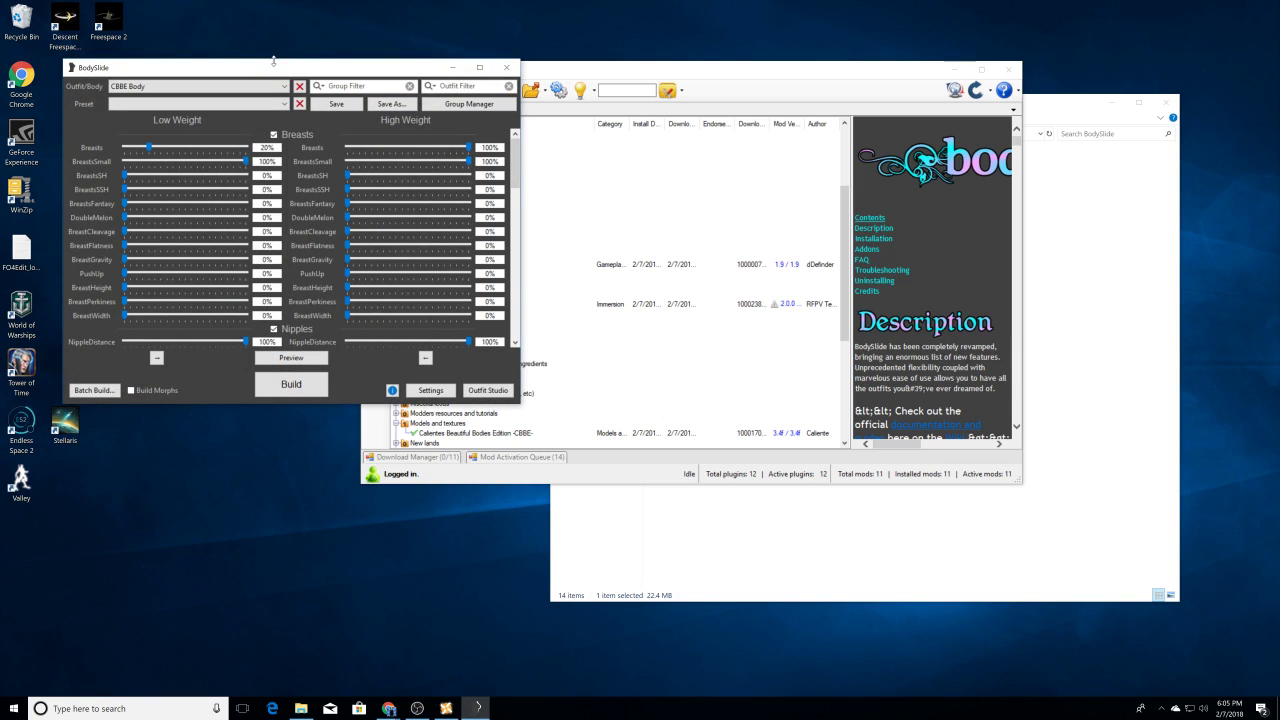
drag(272, 68, 841, 86)
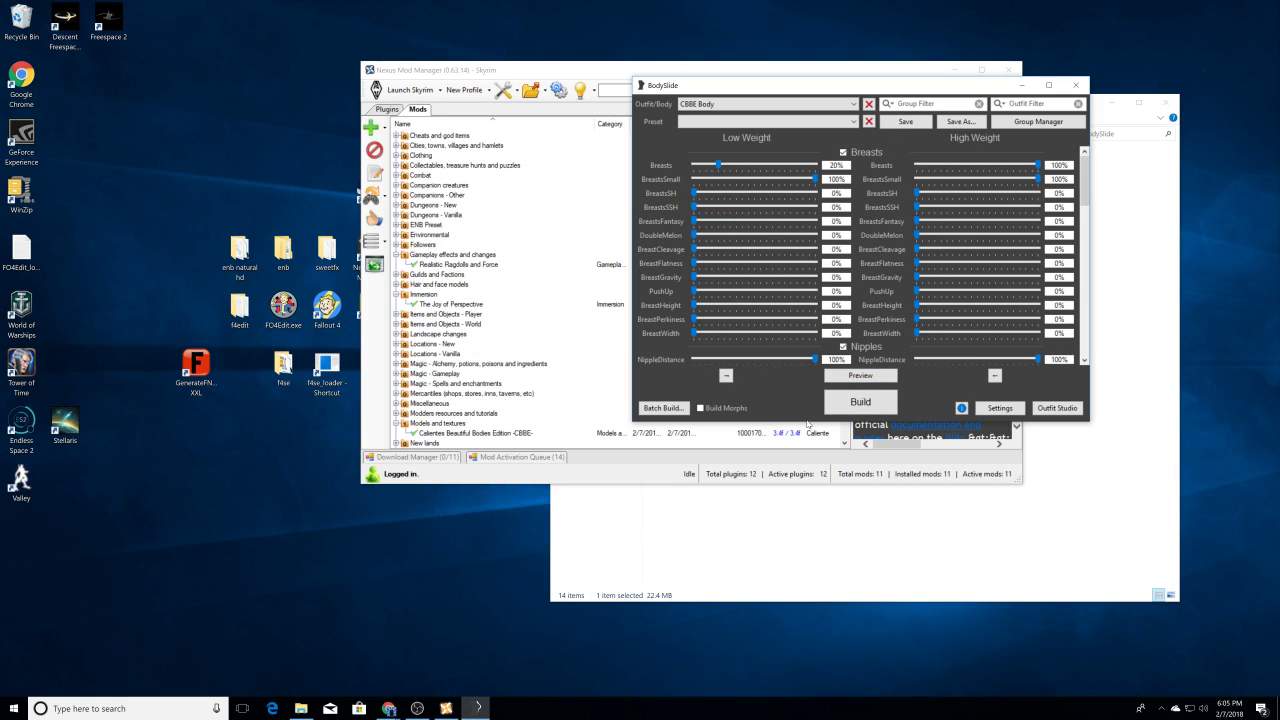
drag(806, 421, 794, 557)
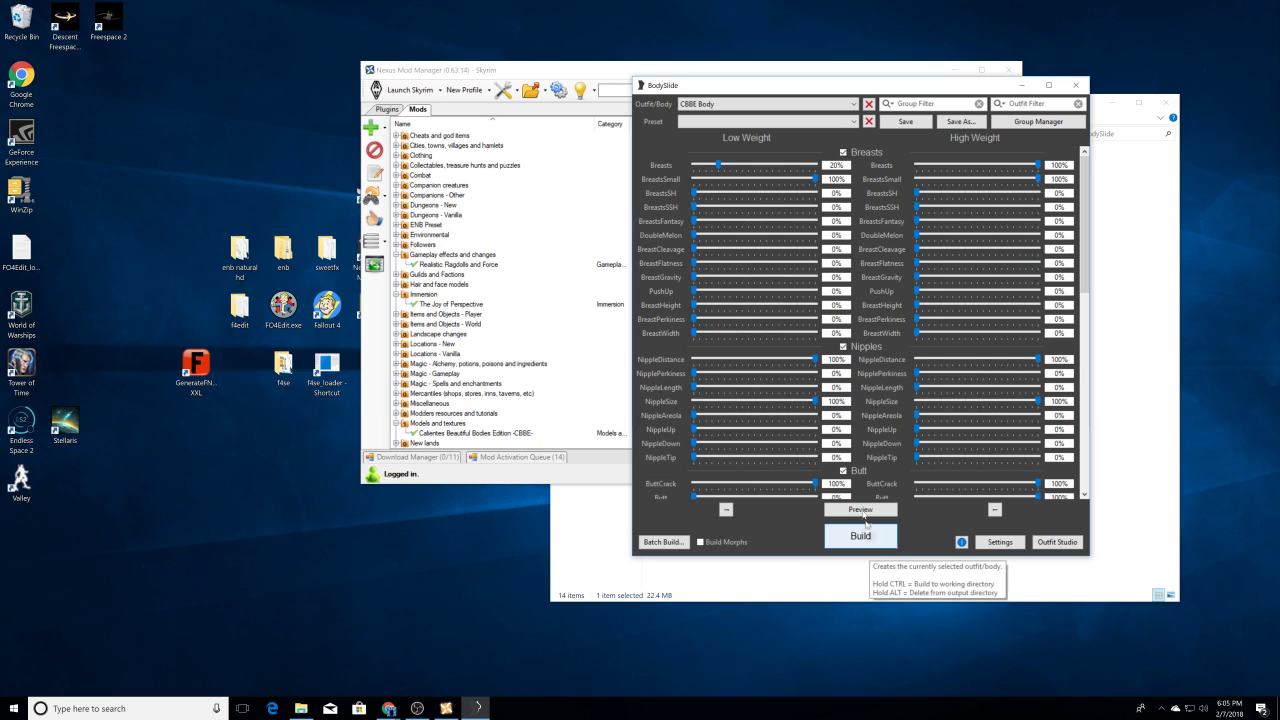
Step: Select the CBBE NeverNude HDT body in BodySlide and apply the Imitation - FantasyFigures preset
click(851, 104)
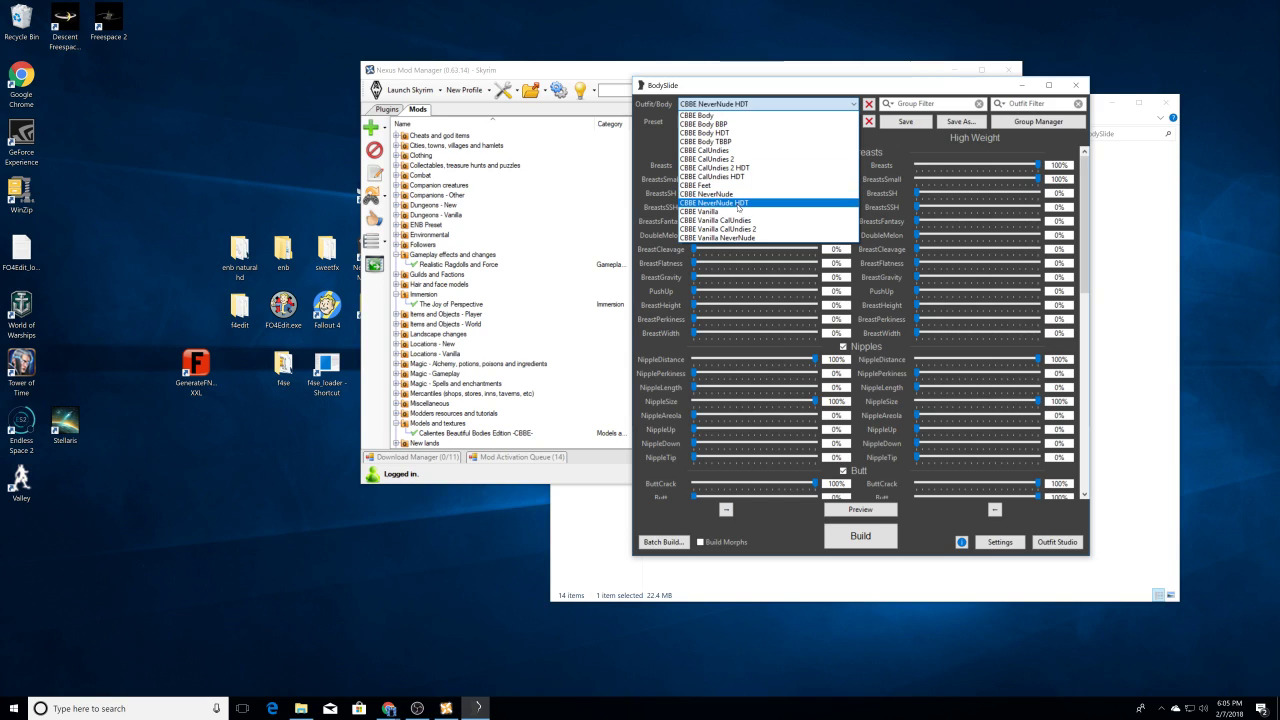
click(738, 207)
click(763, 122)
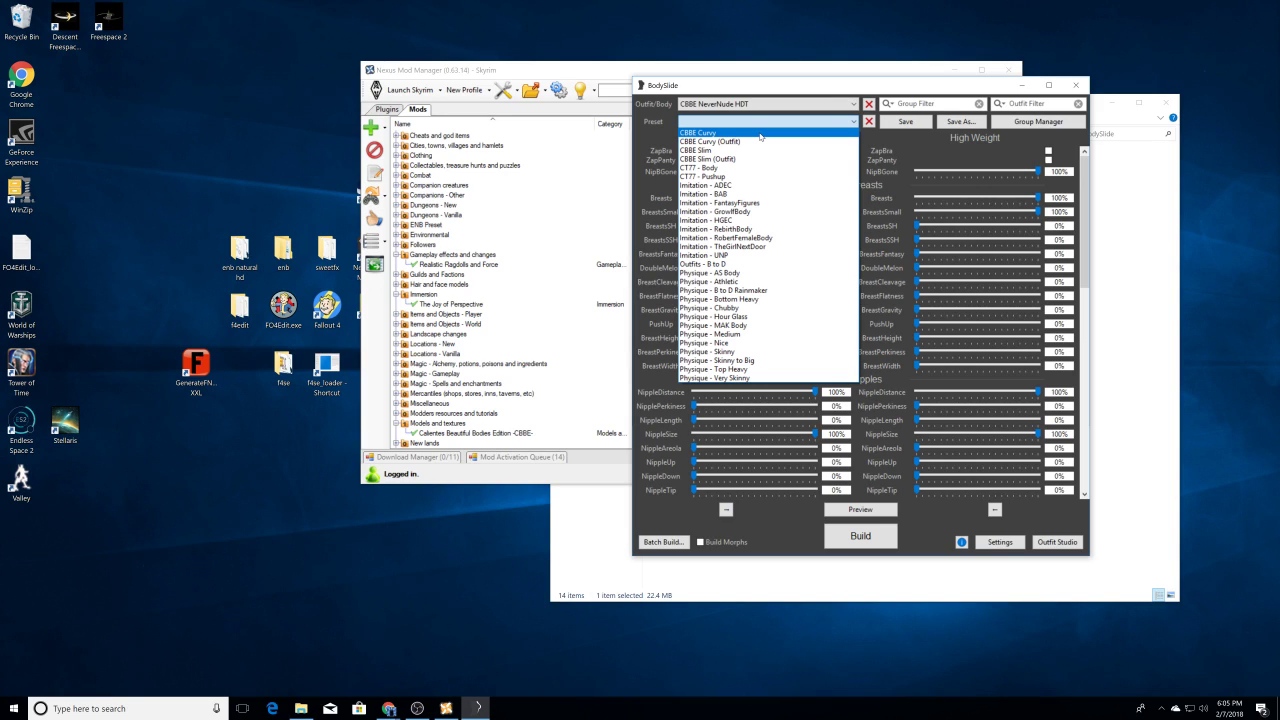
click(760, 202)
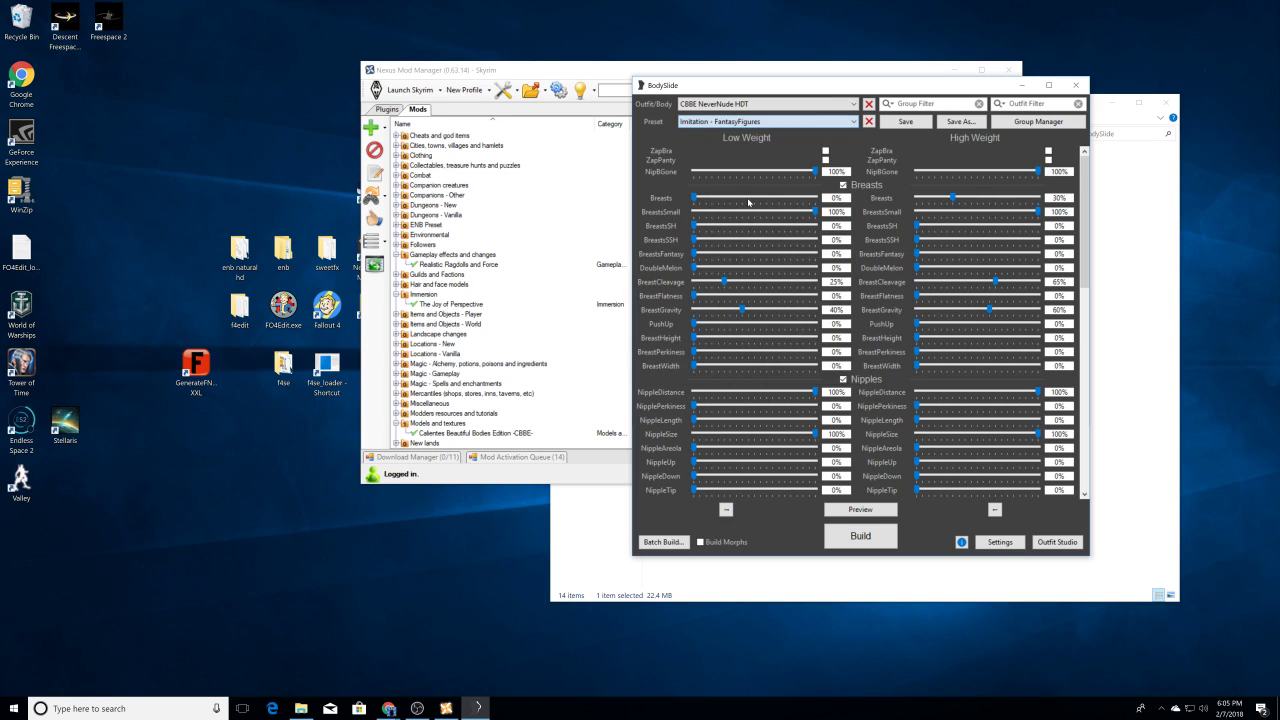
Step: Preview the CBBE NeverNude HDT body with the FantasyFigures preset, rotate the model slightly, and close the preview
click(861, 510)
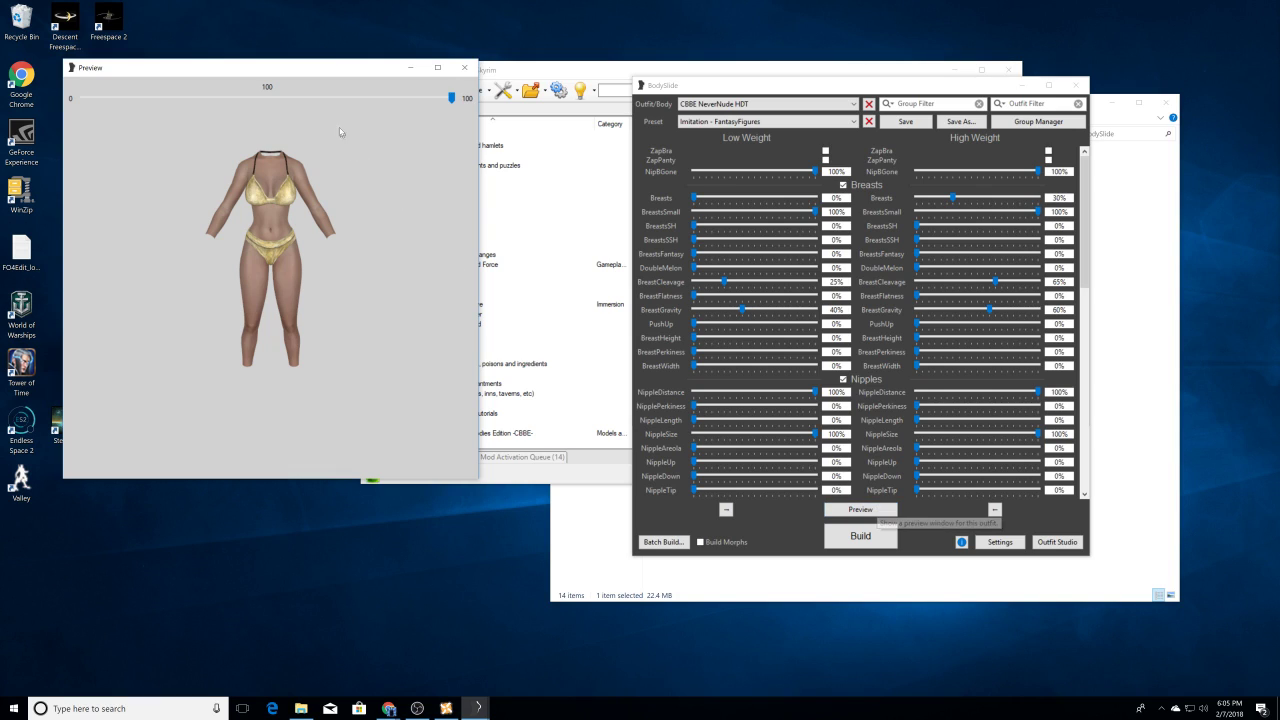
drag(332, 70, 491, 83)
mouse_move(439, 257)
mouse_down()
mouse_move(520, 249)
mouse_move(434, 255)
mouse_up()
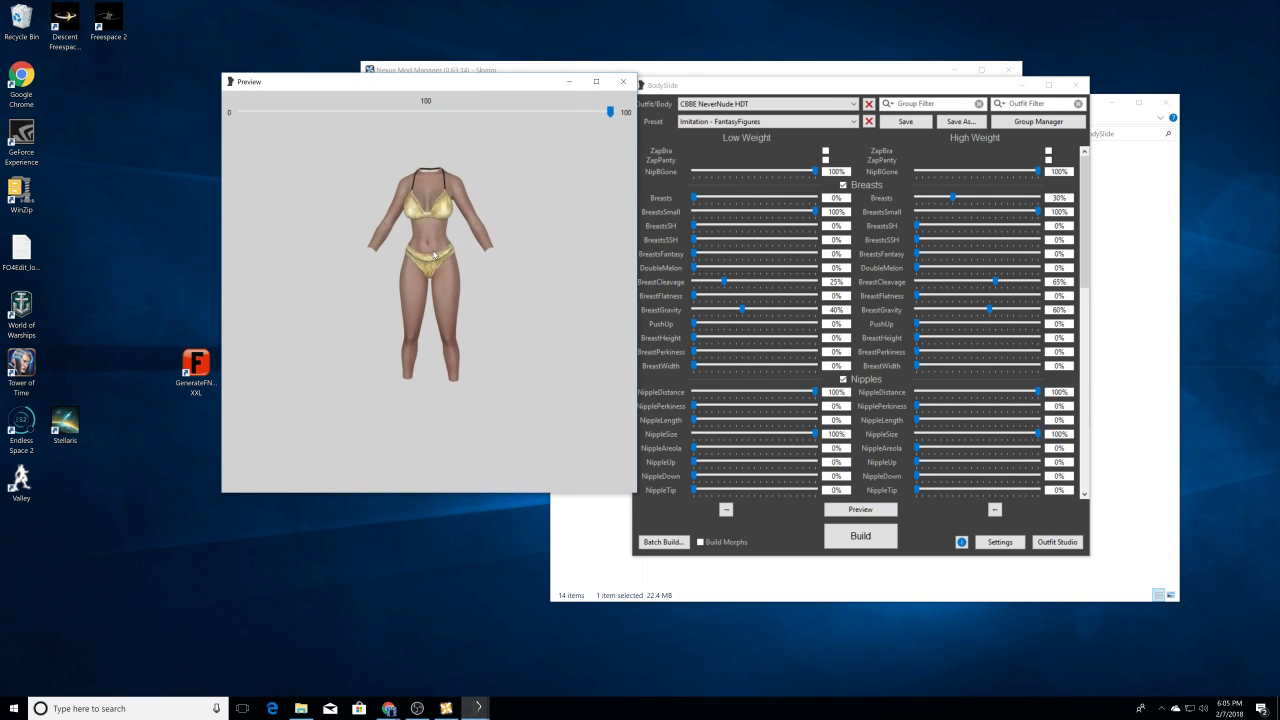
click(622, 83)
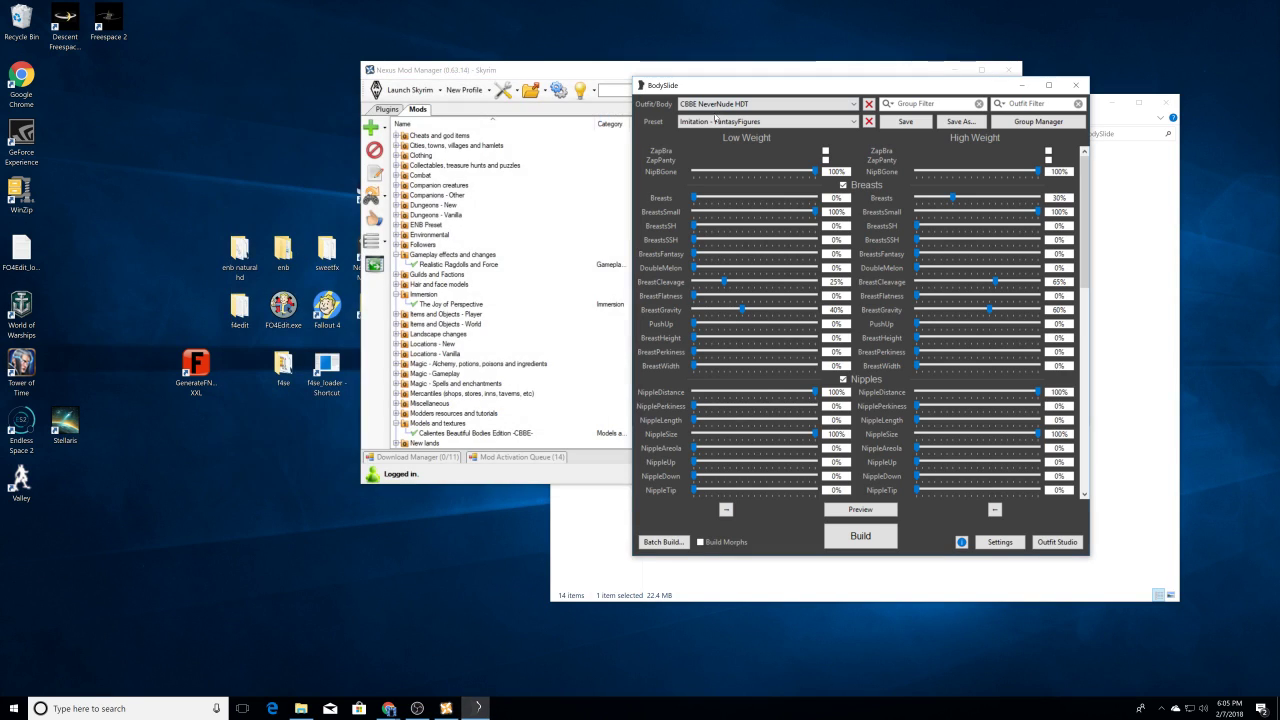
Step: Open the list of presets for the CBBE NeverNude HDT body
click(729, 121)
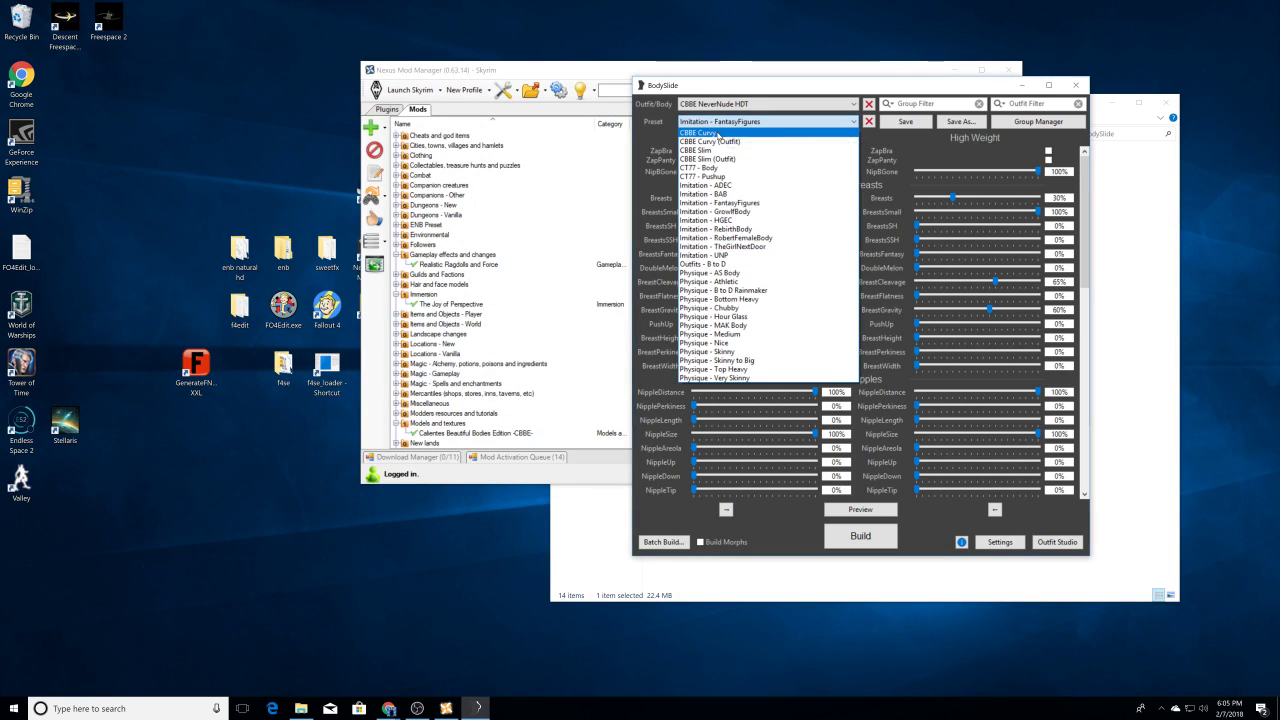
Step: Build the CBBE NeverNude HDT body with the CBBE Curvy preset and check it in the preview
click(719, 132)
click(866, 535)
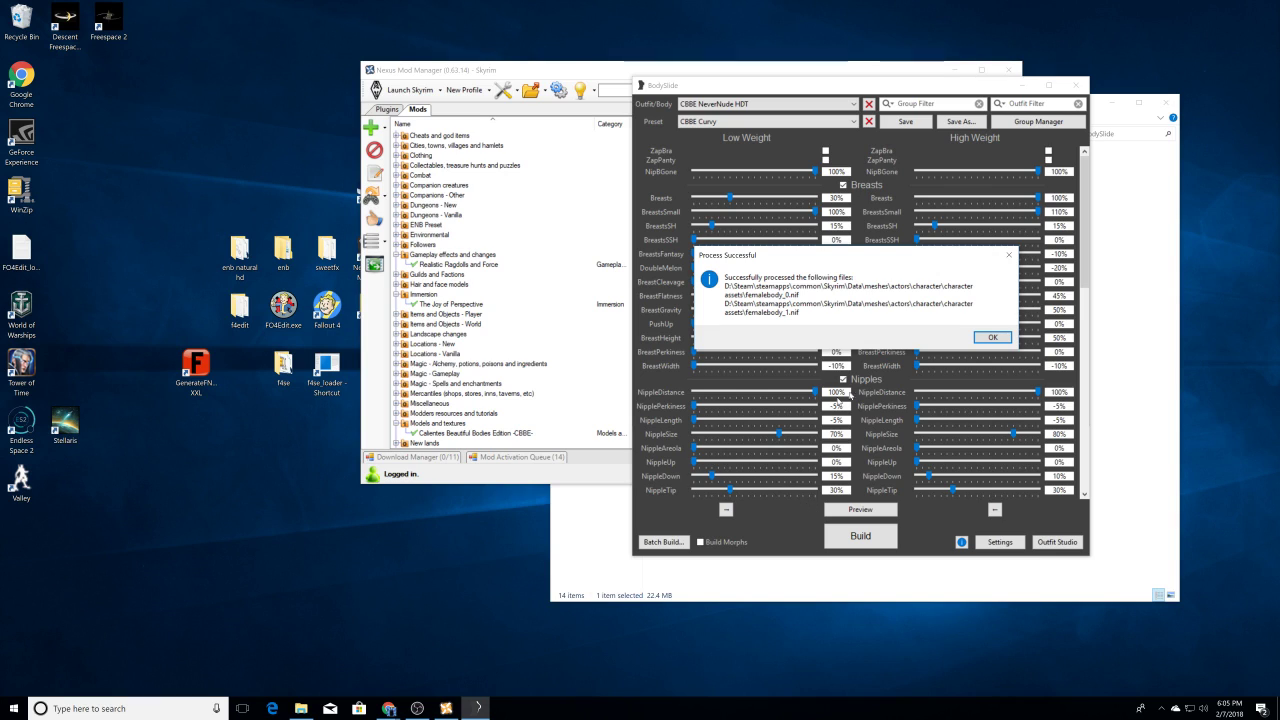
click(1008, 255)
click(860, 509)
mouse_move(440, 288)
mouse_down()
mouse_move(509, 286)
mouse_move(451, 285)
mouse_up()
click(623, 81)
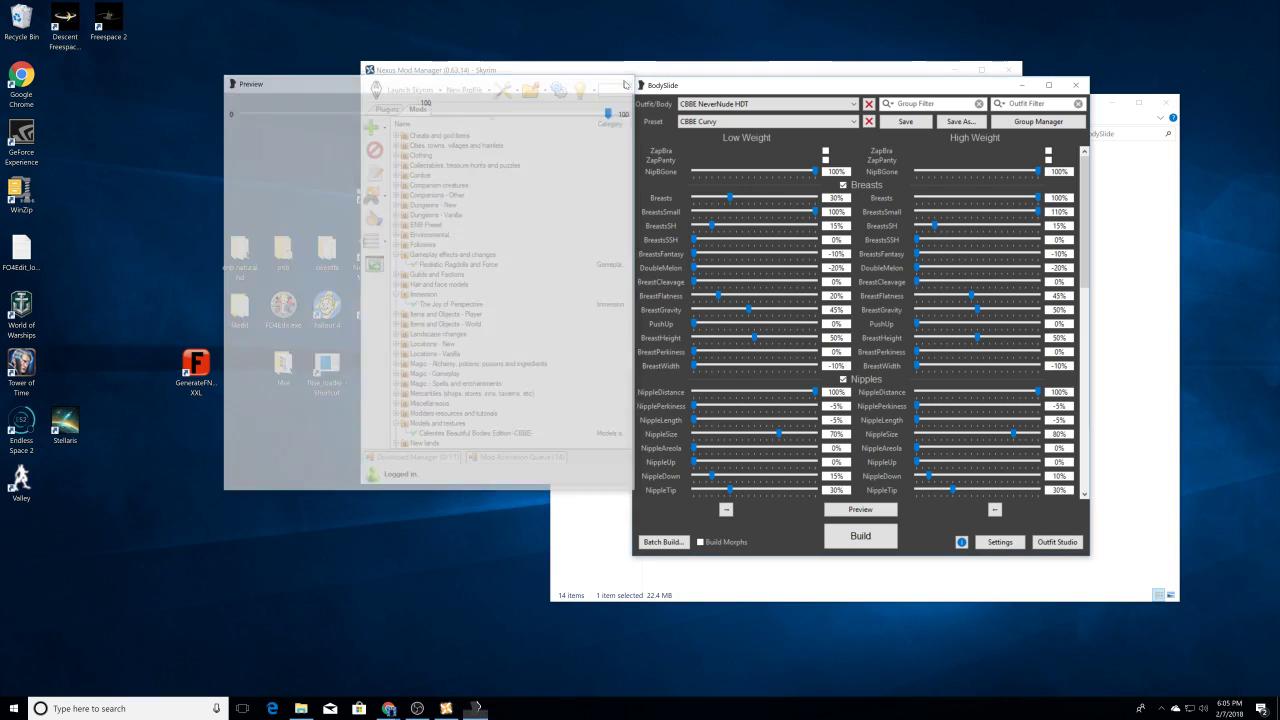
Step: Build the CBBE CalUndies 2 HDT body with the Physique - Top Heavy preset and preview it from front and back
click(740, 104)
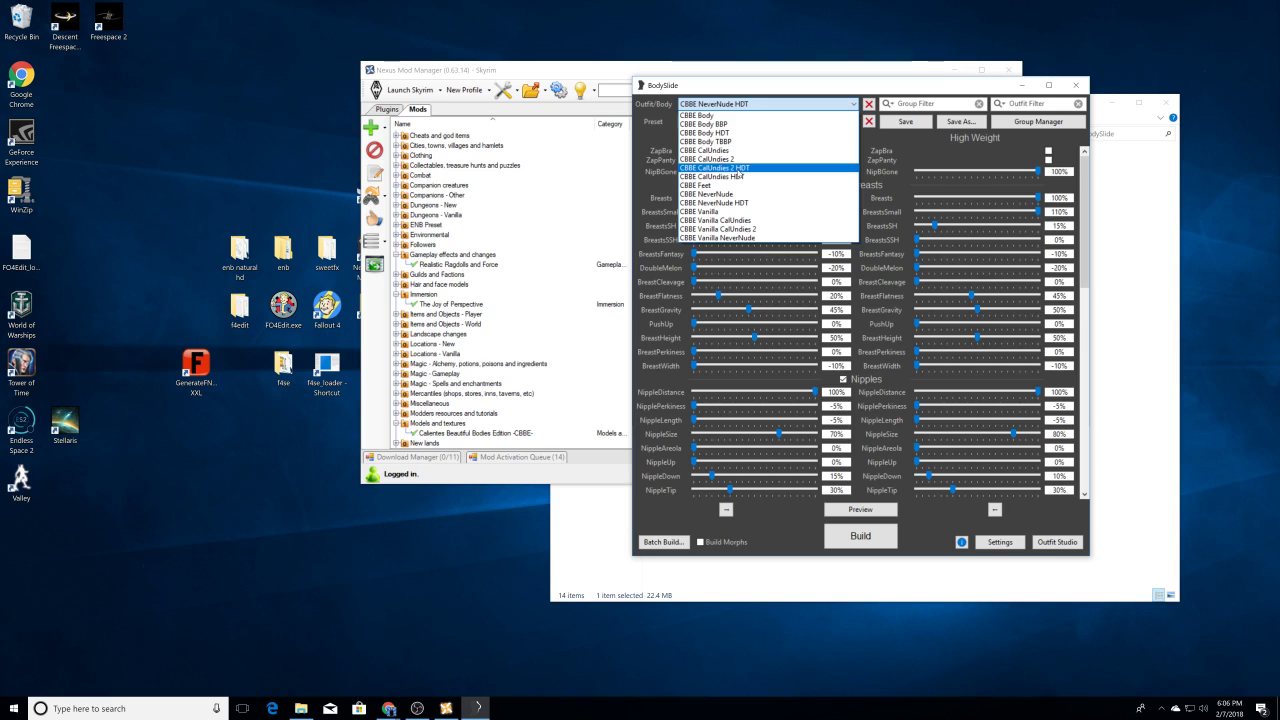
click(750, 167)
click(769, 122)
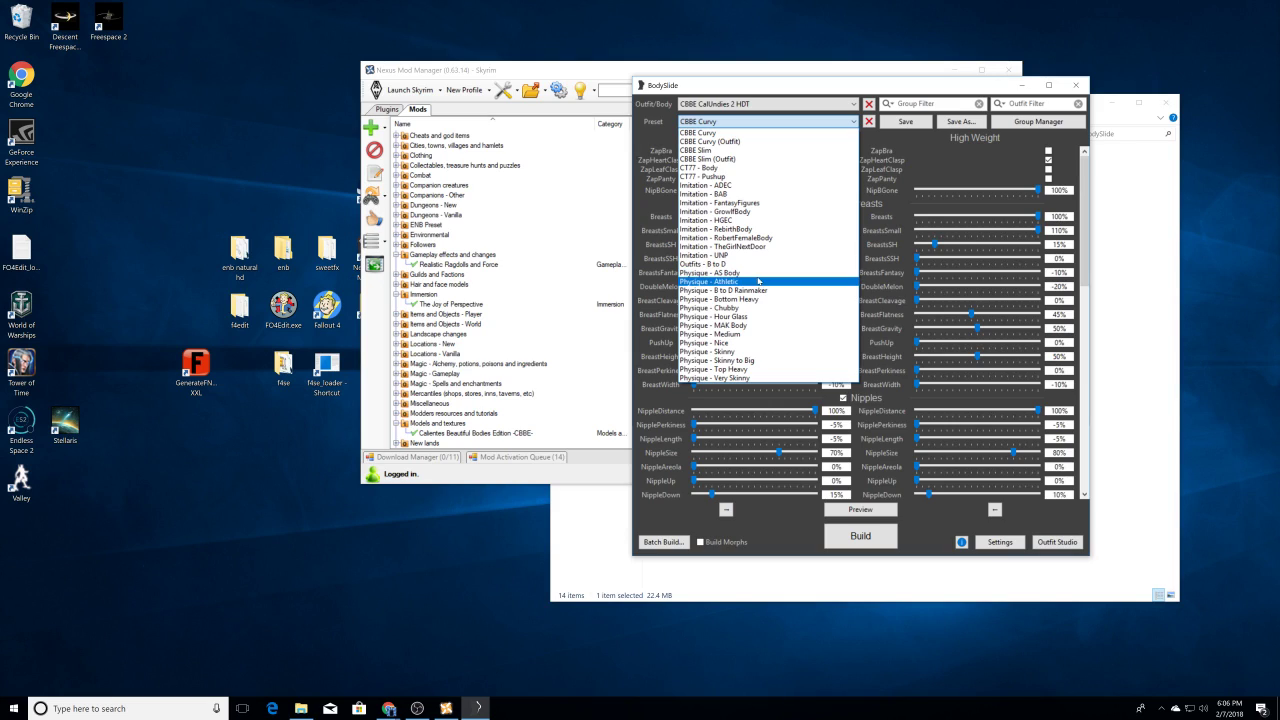
click(747, 370)
click(866, 539)
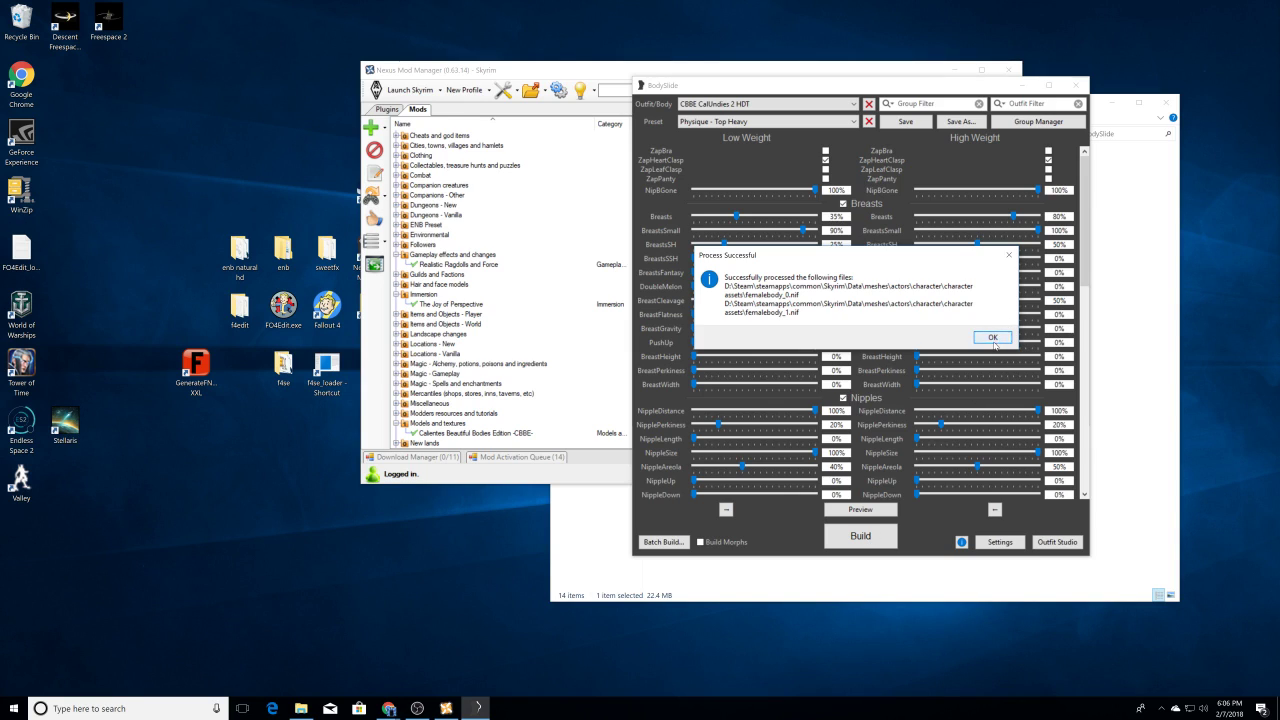
click(992, 337)
click(880, 510)
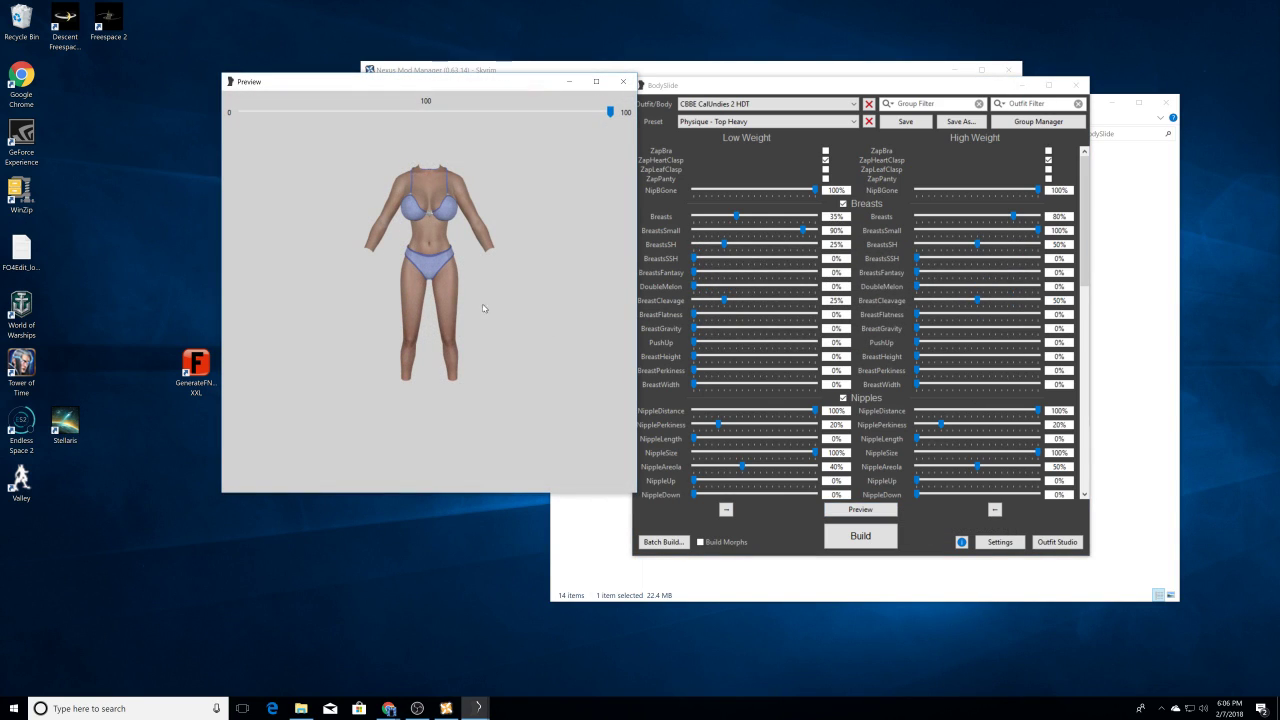
drag(450, 318, 598, 318)
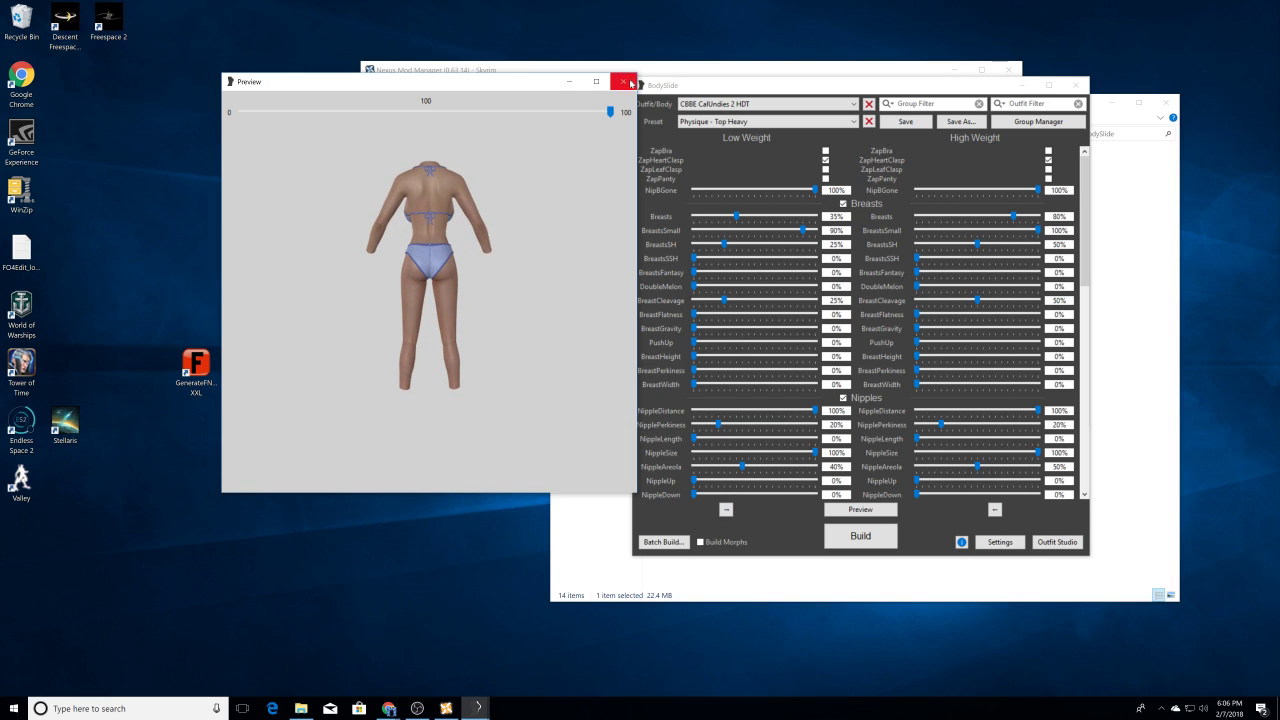
click(623, 81)
Step: Preview the body with the Imitation - TheGirlNextDoor preset from several angles, then close the preview
click(715, 121)
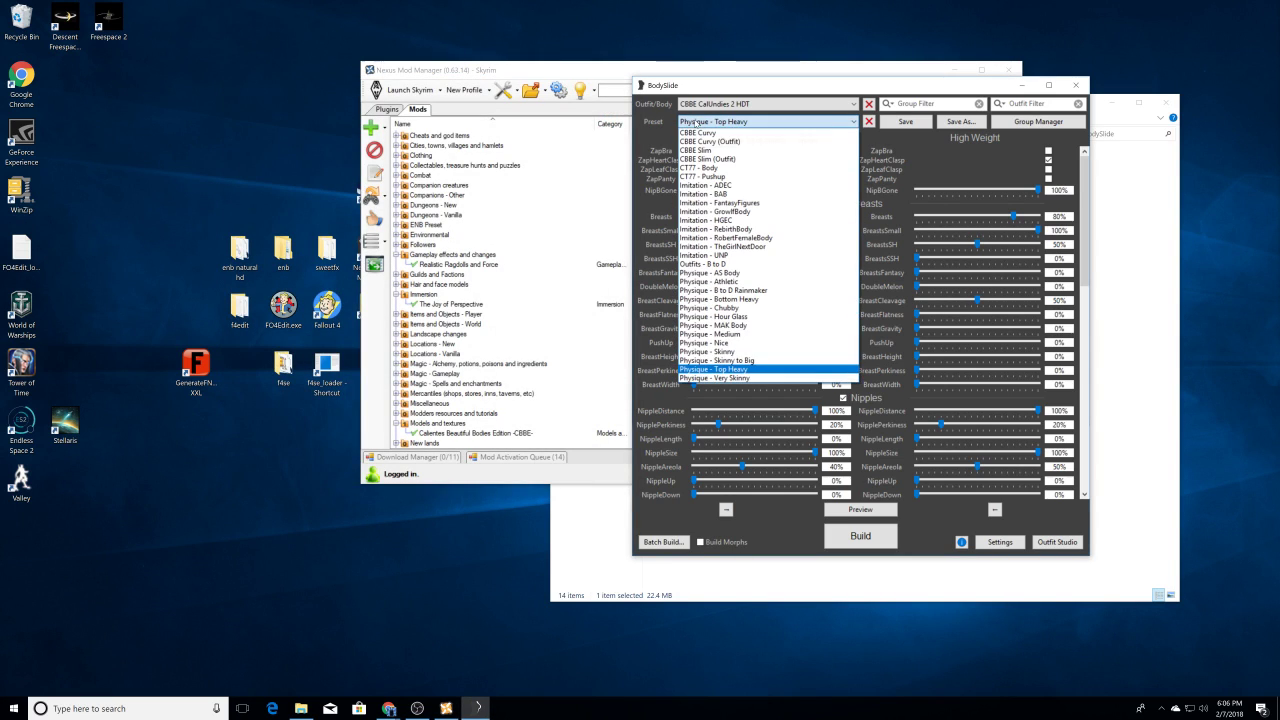
click(722, 246)
click(860, 510)
drag(433, 287, 534, 212)
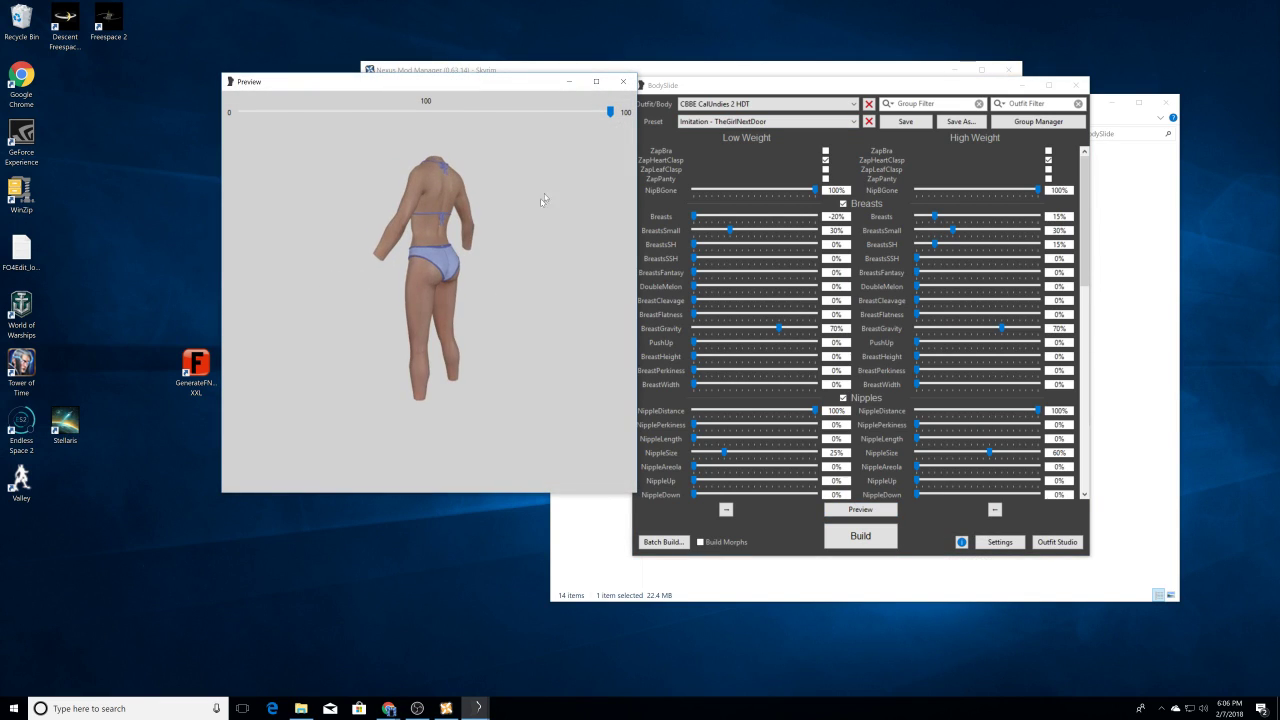
click(623, 81)
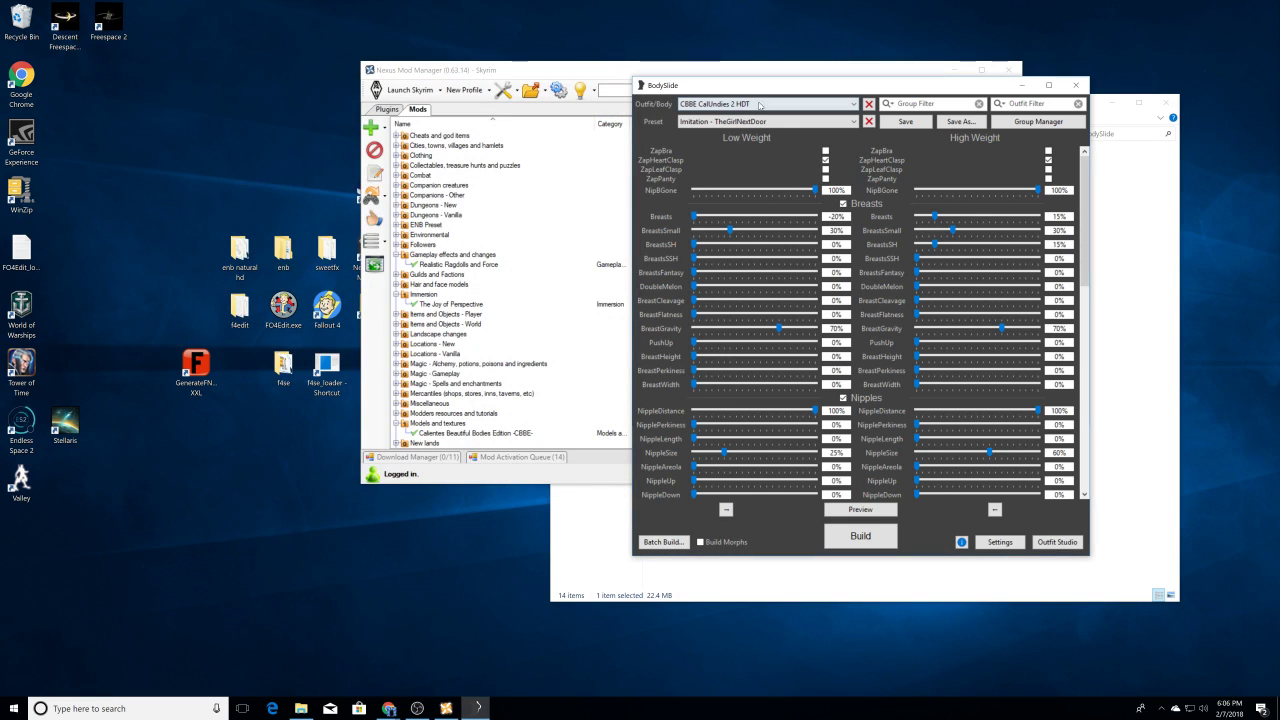
Step: Switch the preset to CT77 - Body and inspect the resulting body in the preview
click(784, 122)
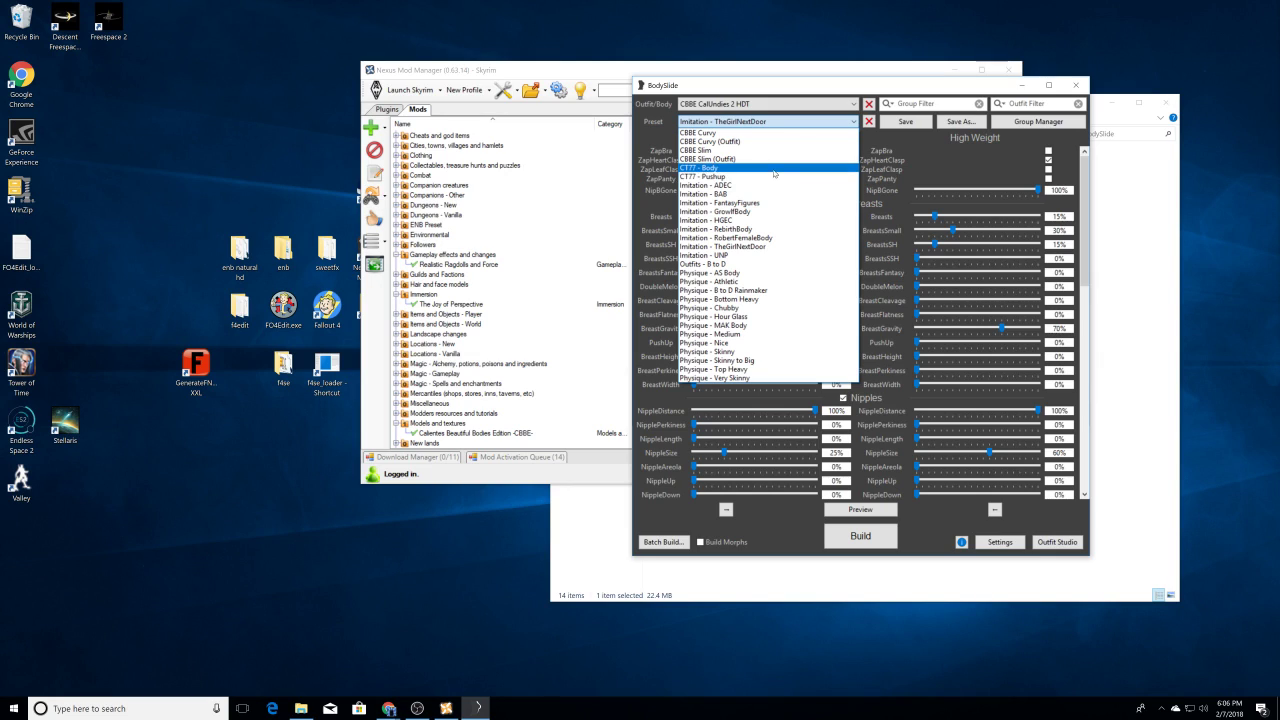
click(775, 168)
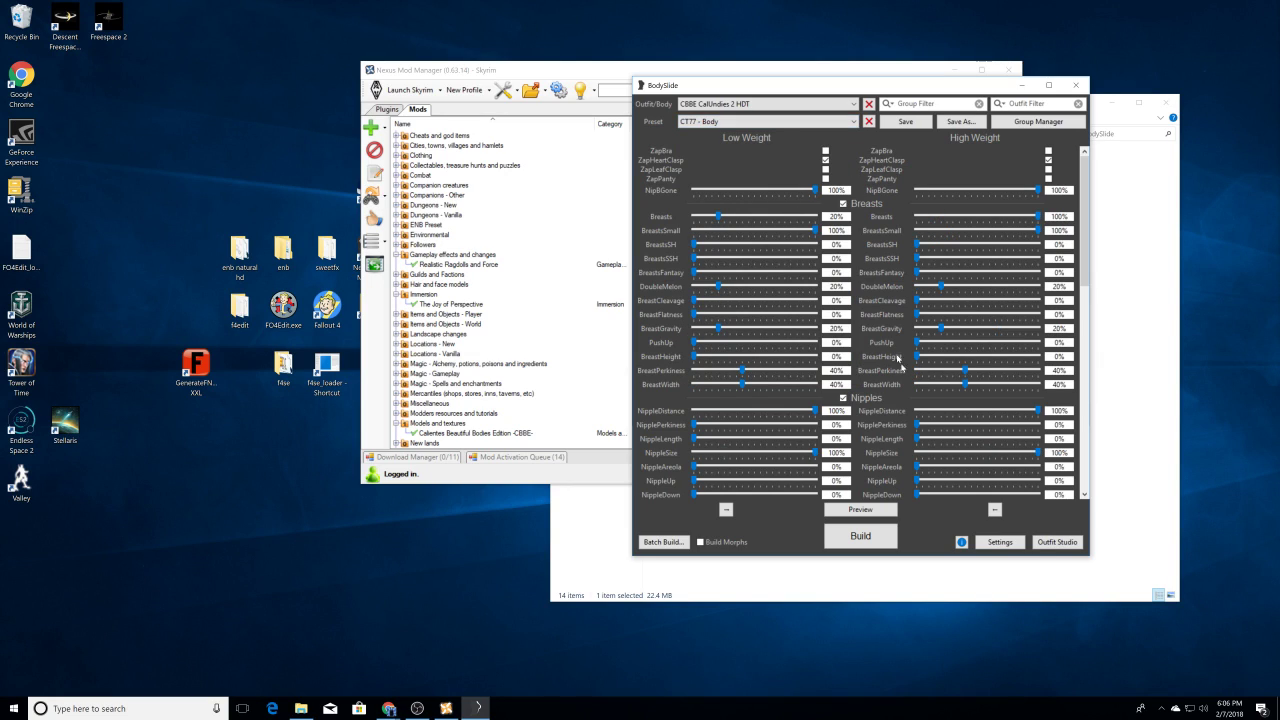
click(860, 509)
drag(438, 312, 551, 311)
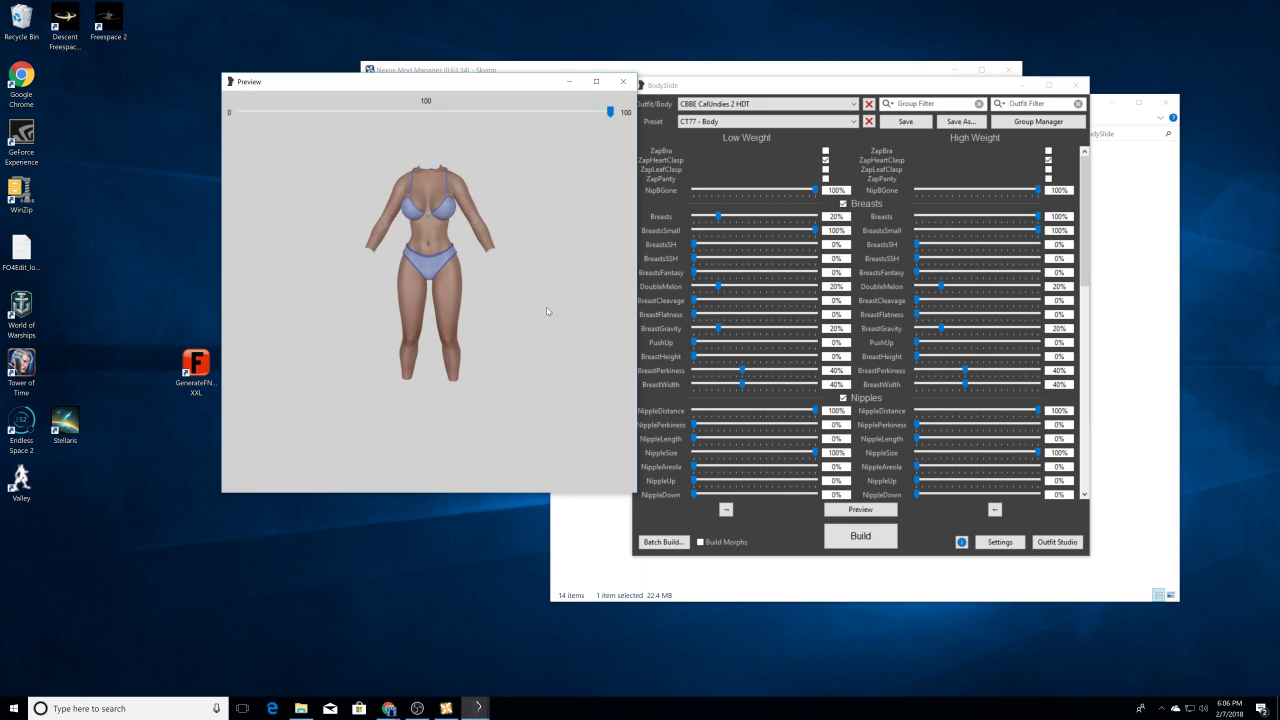
click(623, 81)
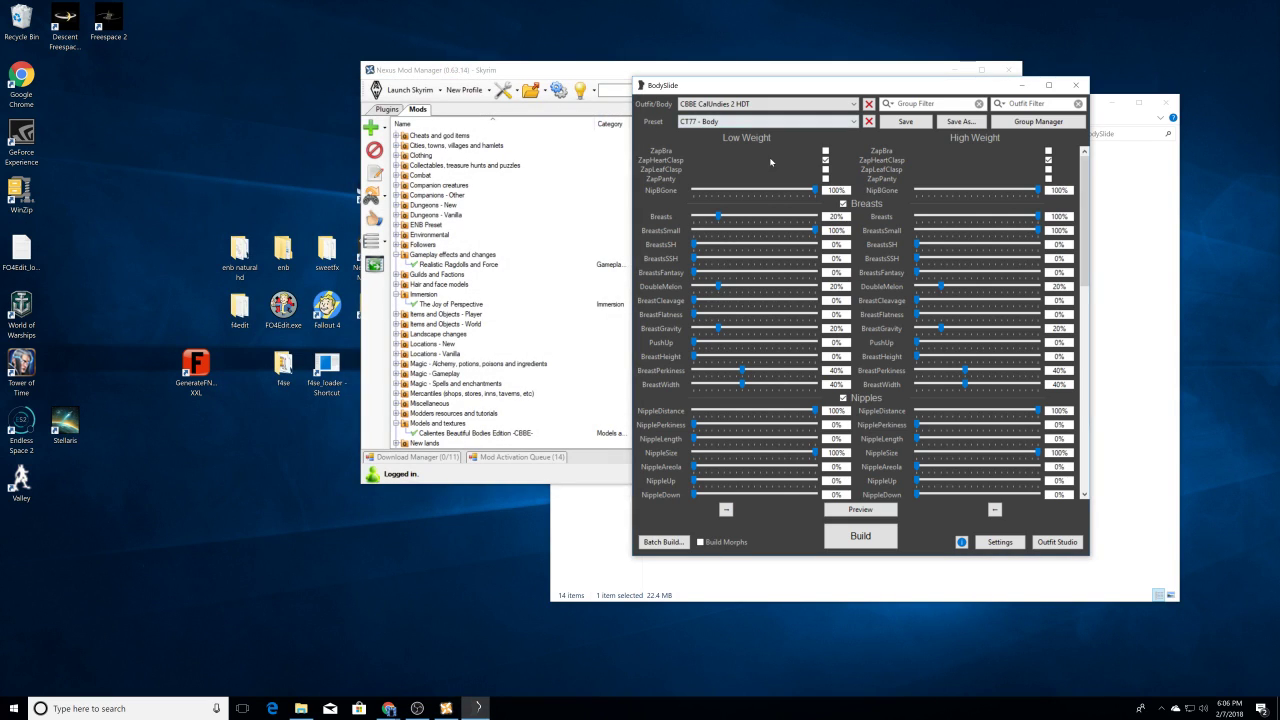
Step: Close BodySlide and relaunch it from Nexus Mod Manager
click(1075, 85)
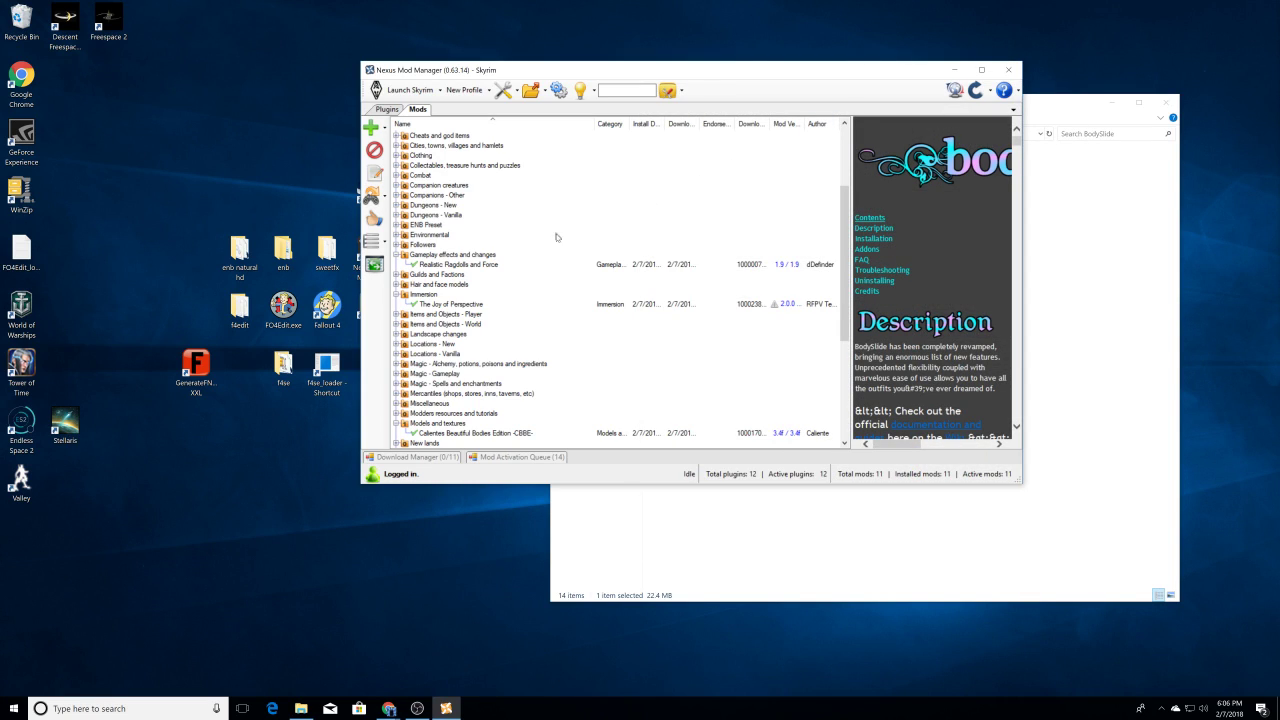
click(667, 90)
click(716, 222)
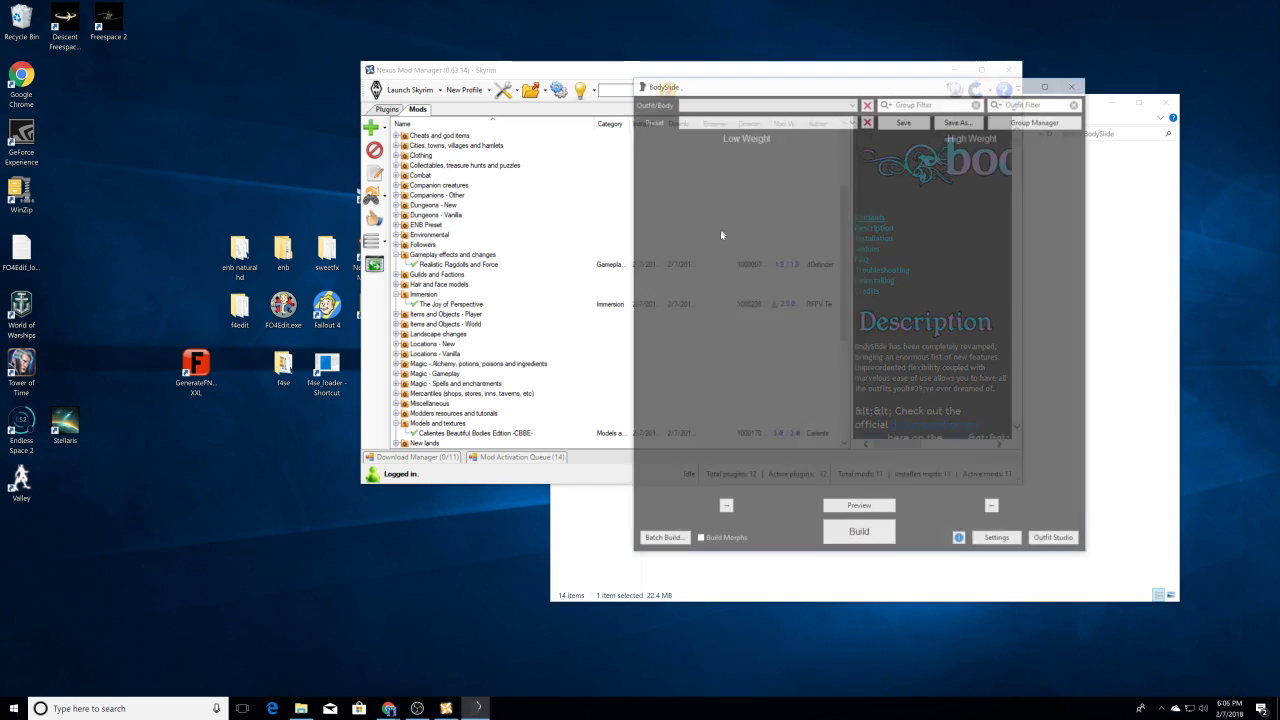
click(888, 103)
click(910, 121)
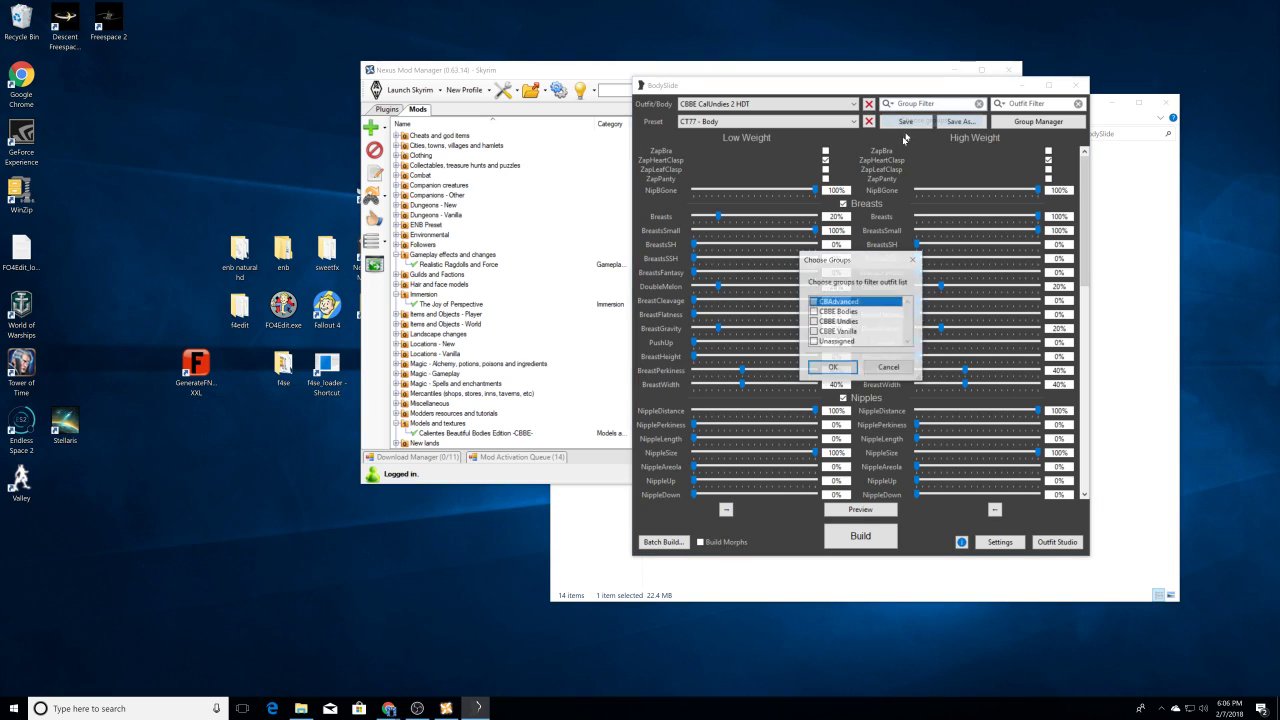
click(814, 312)
click(815, 321)
click(814, 312)
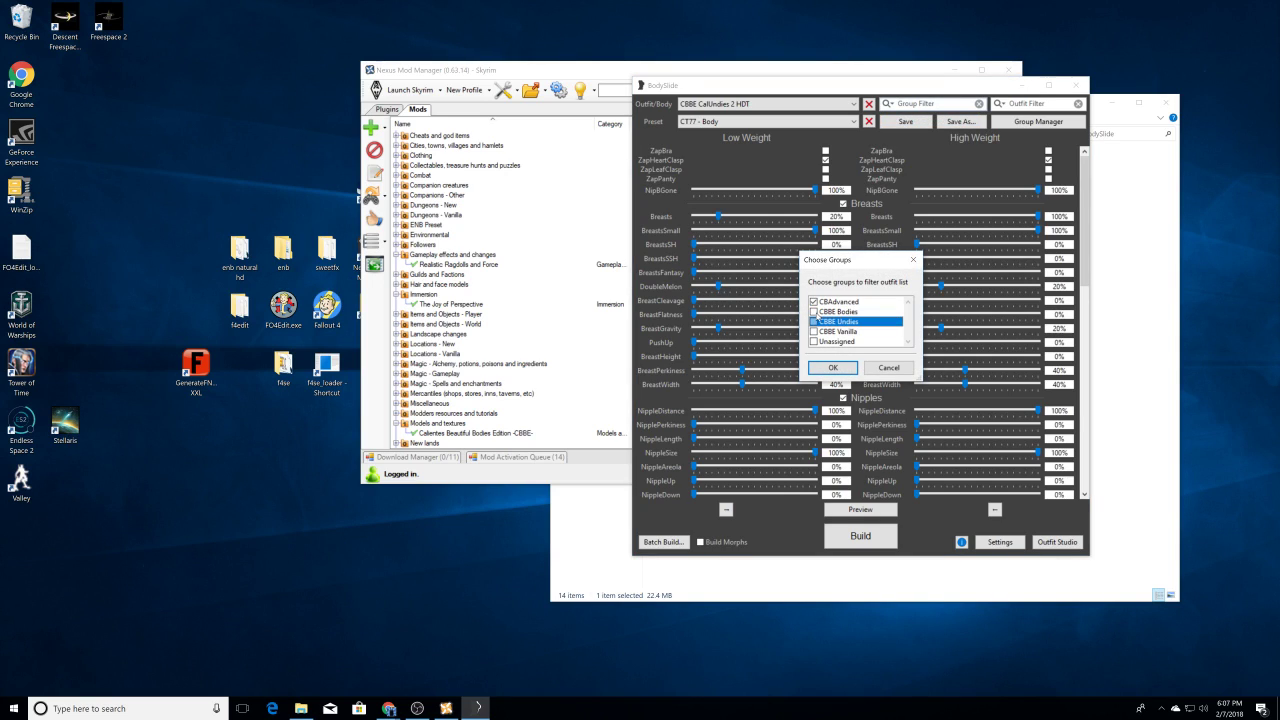
click(814, 331)
click(814, 341)
click(889, 367)
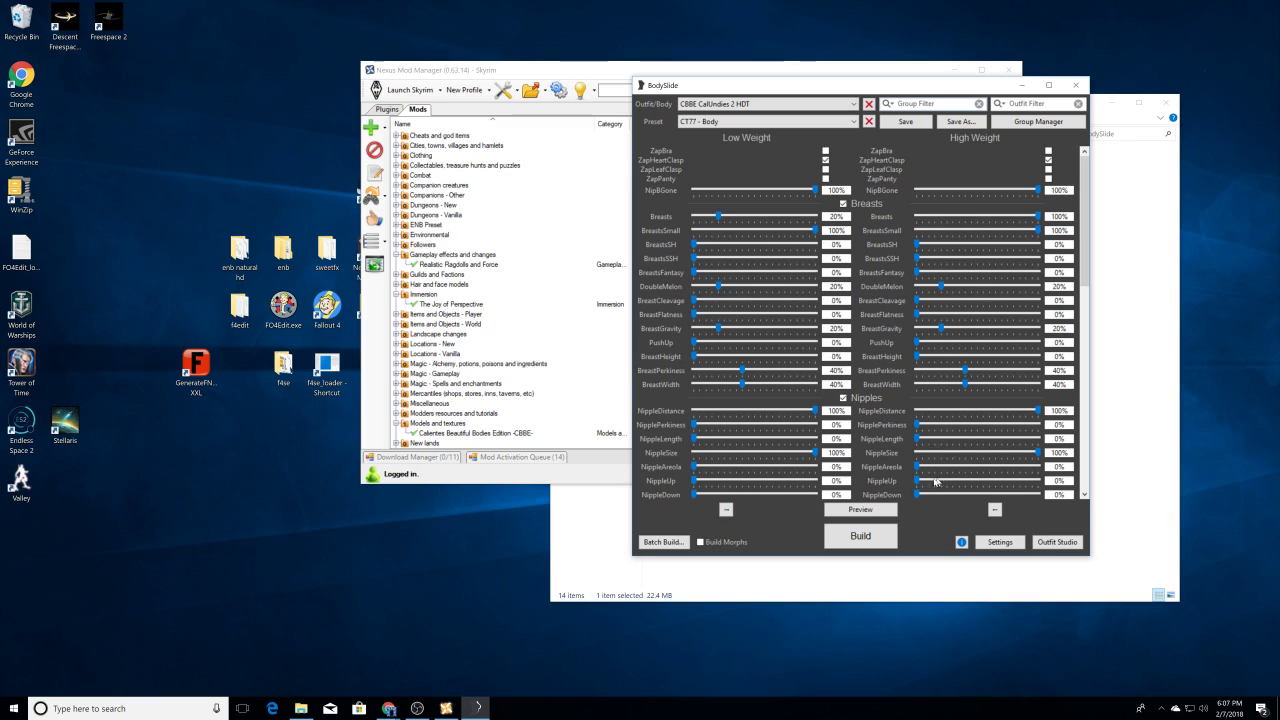
Step: Enable Build Morphs and take a brief look at the empty Outfit Studio window
click(700, 543)
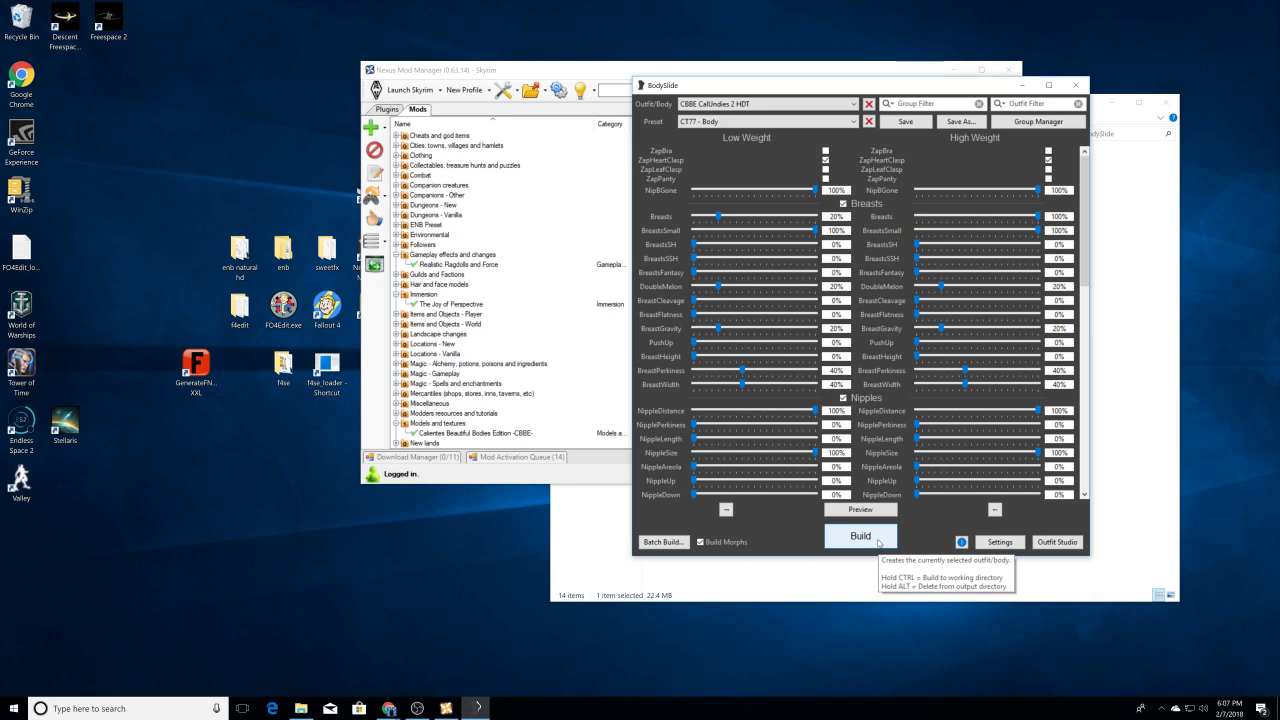
click(1052, 543)
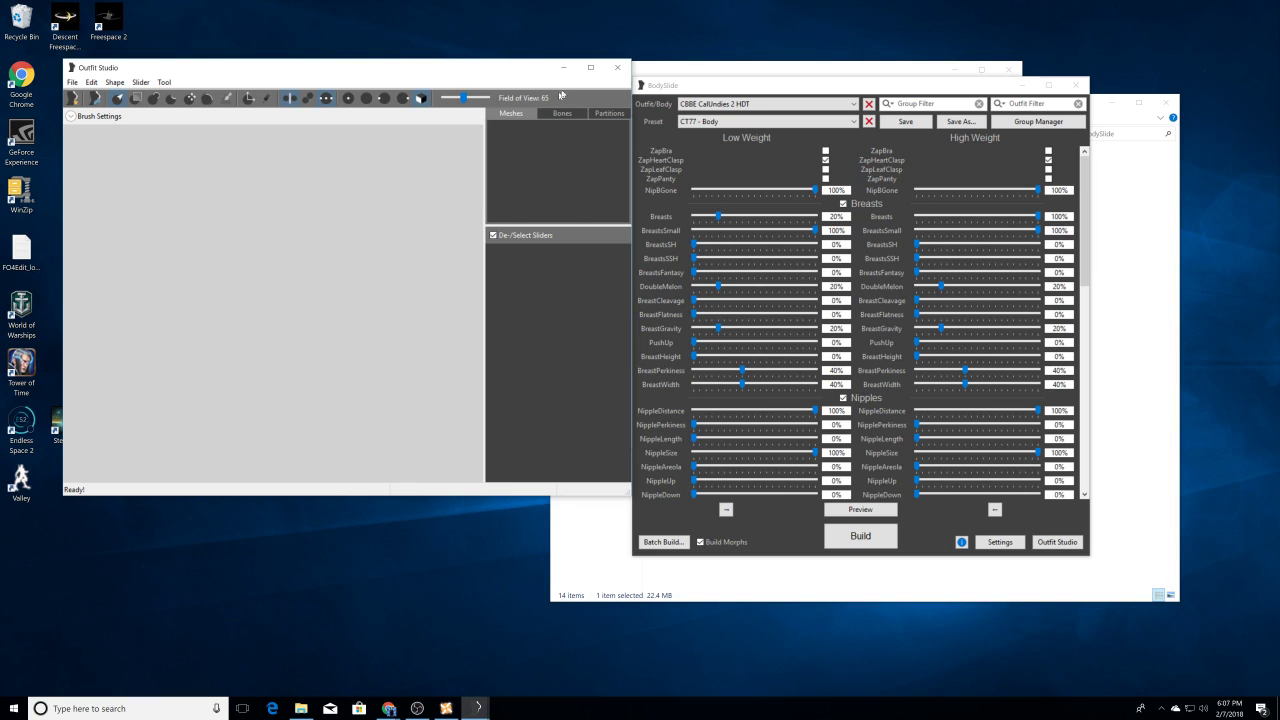
click(617, 67)
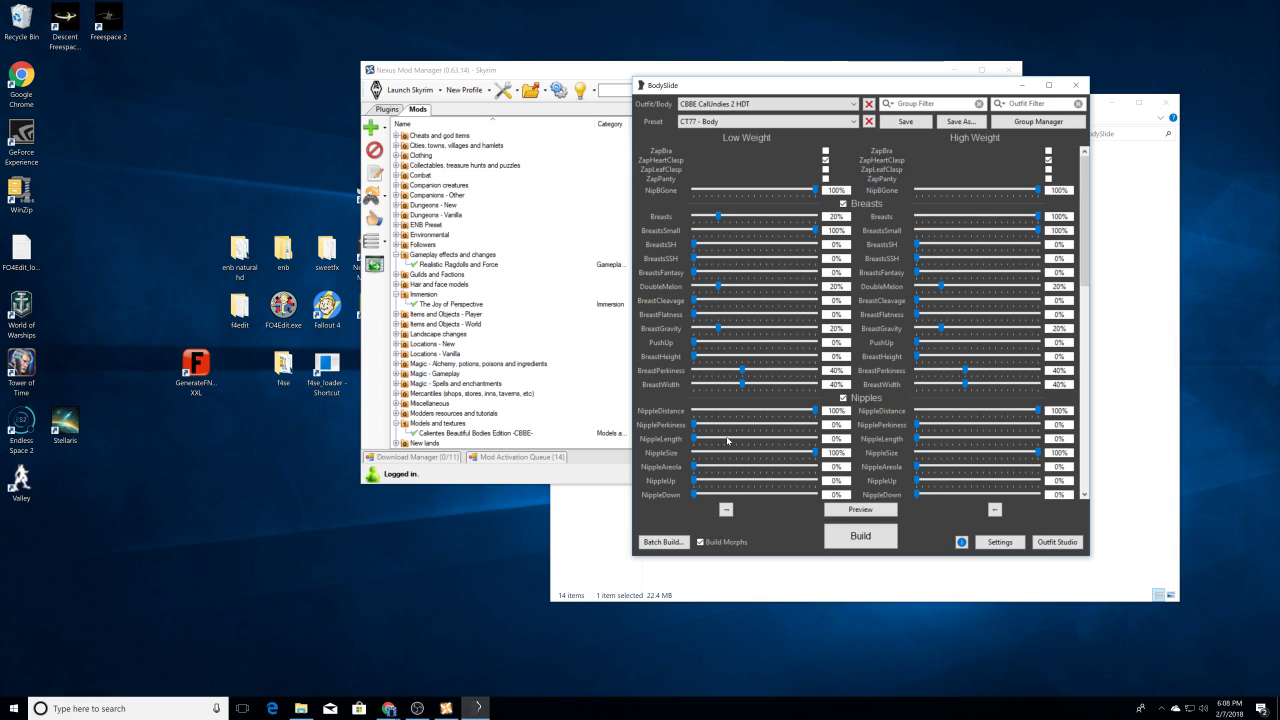
Step: Close BodySlide and minimize Nexus Mod Manager to reveal the BodySlide folder
scroll(727, 440, down, 10)
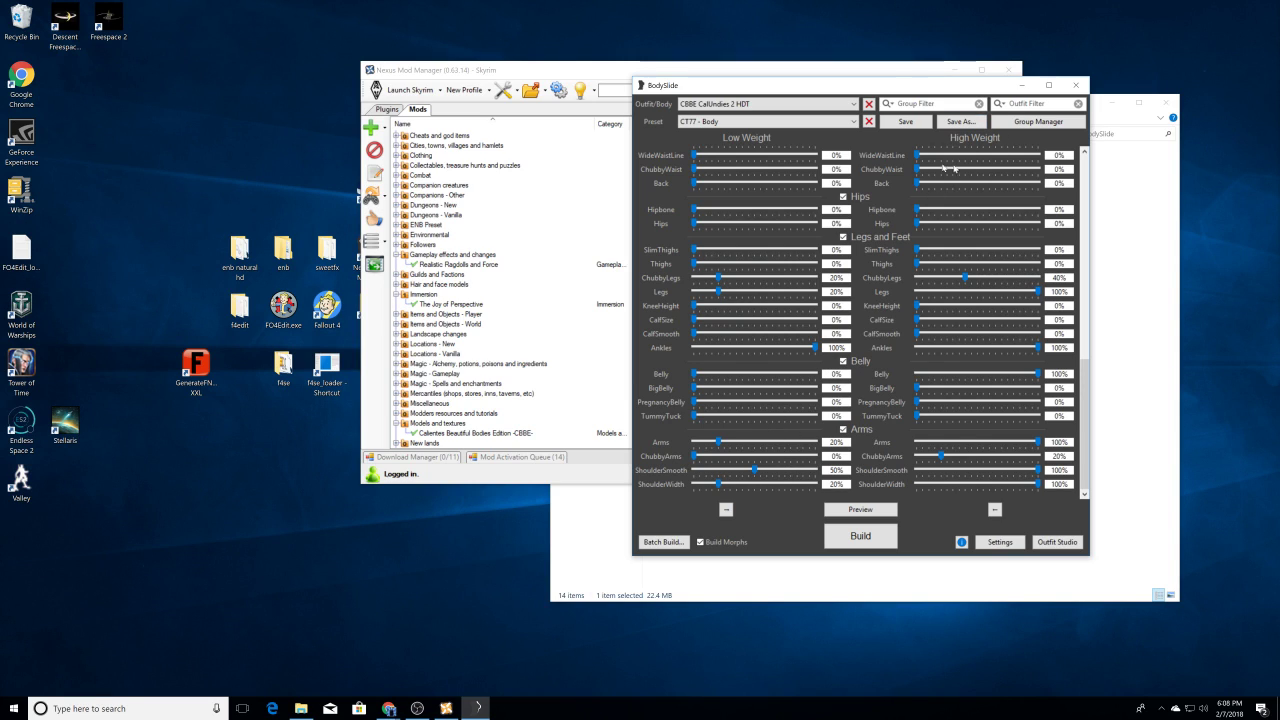
click(1076, 85)
scroll(566, 291, down, 7)
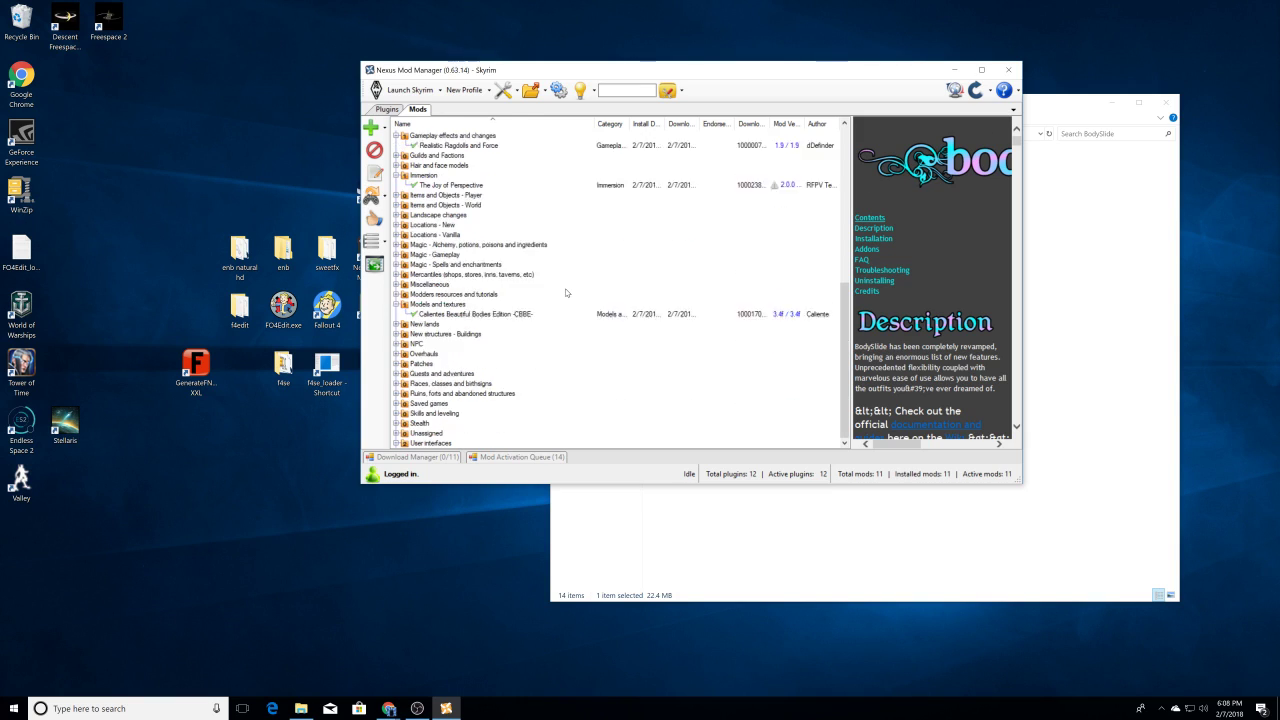
scroll(563, 290, up, 7)
scroll(568, 310, down, 6)
scroll(572, 323, up, 6)
scroll(570, 323, down, 7)
scroll(570, 323, up, 7)
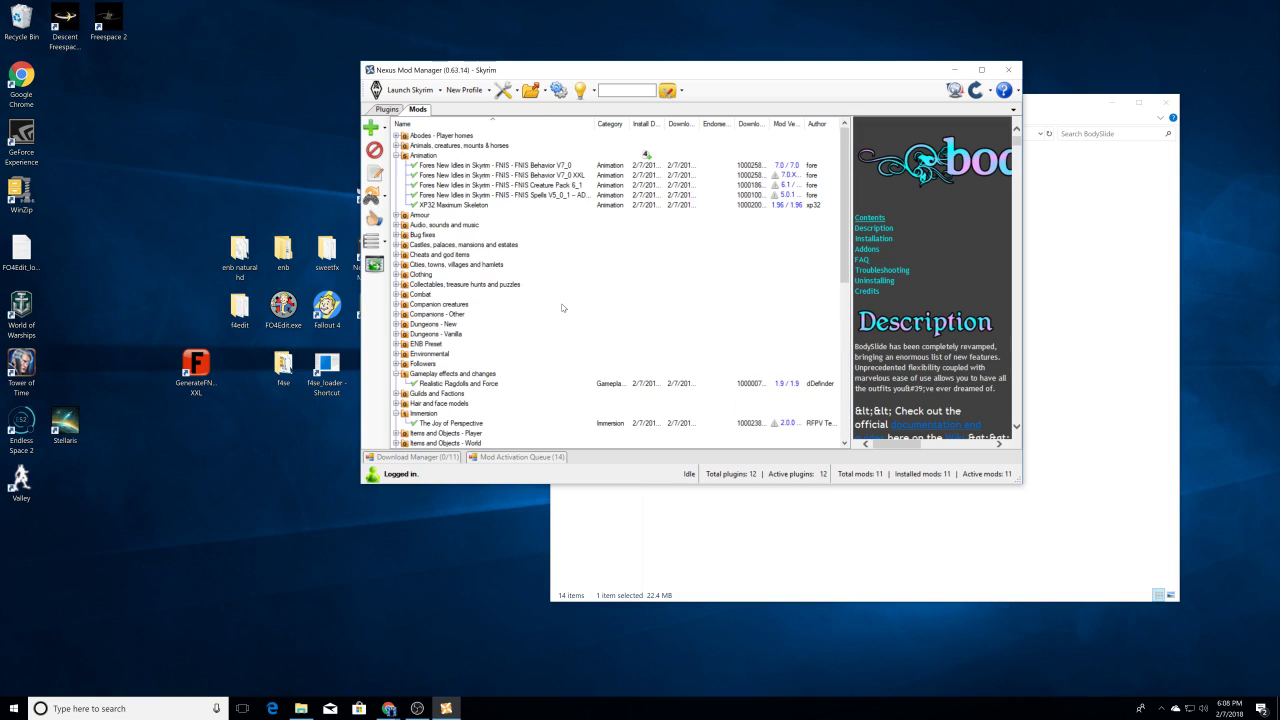
click(958, 70)
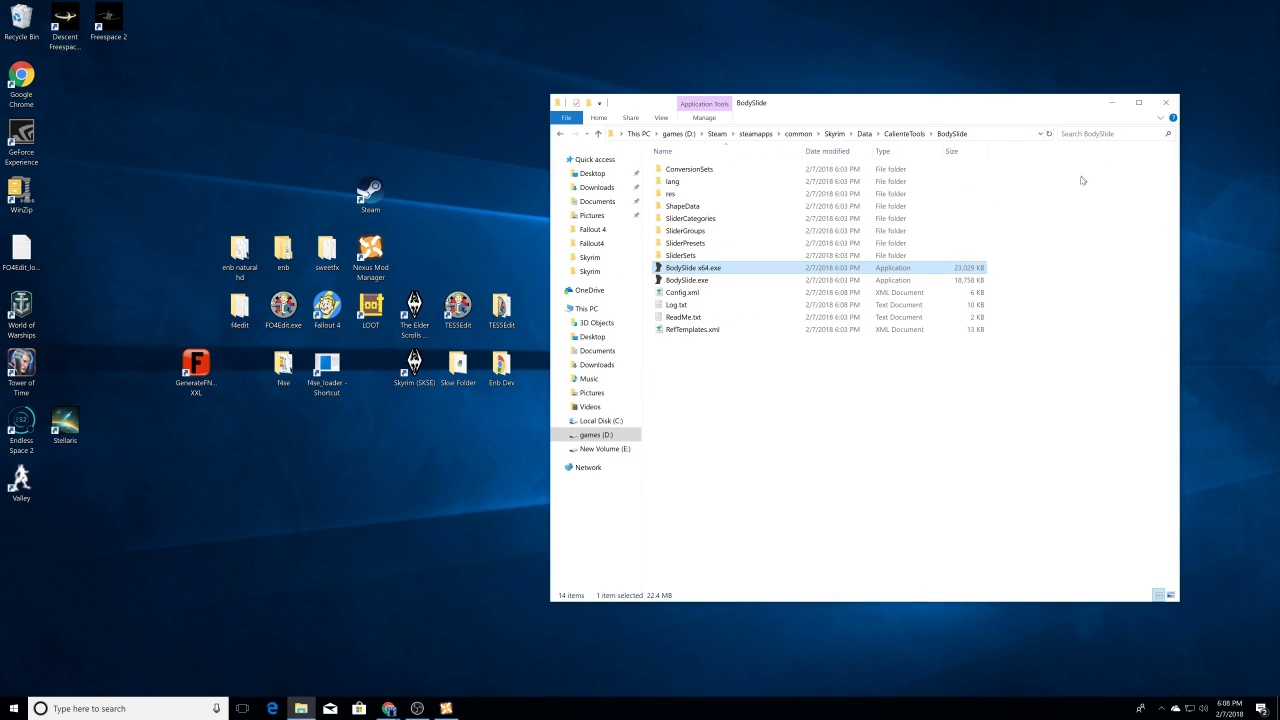
Step: Read ReadMe.txt in the BodySlide folder, then close both the file and the folder window
double_click(694, 317)
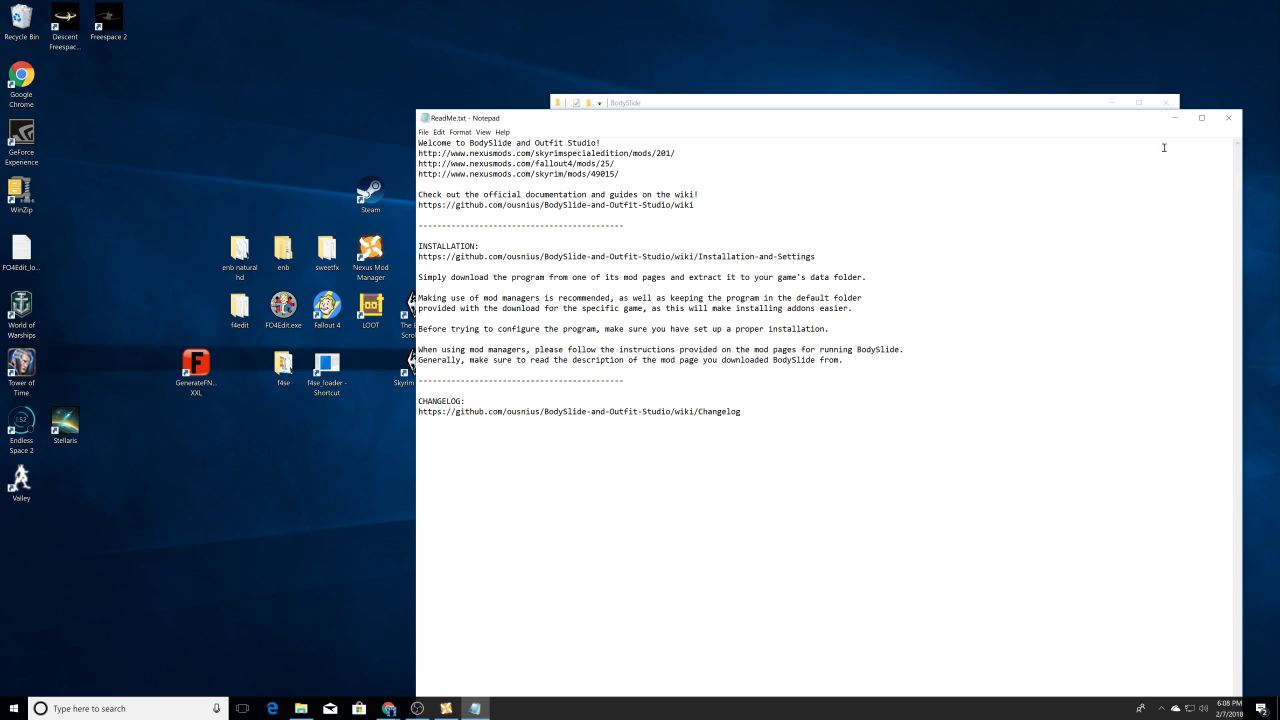
click(1228, 118)
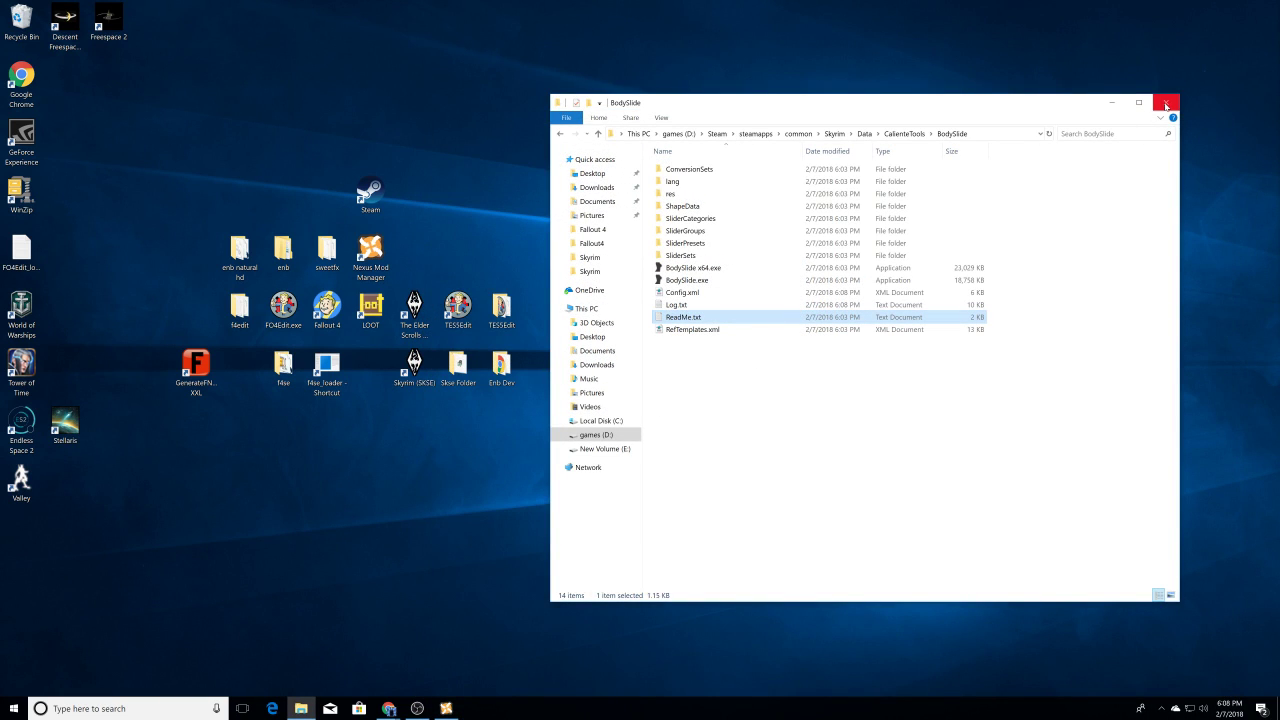
click(1166, 104)
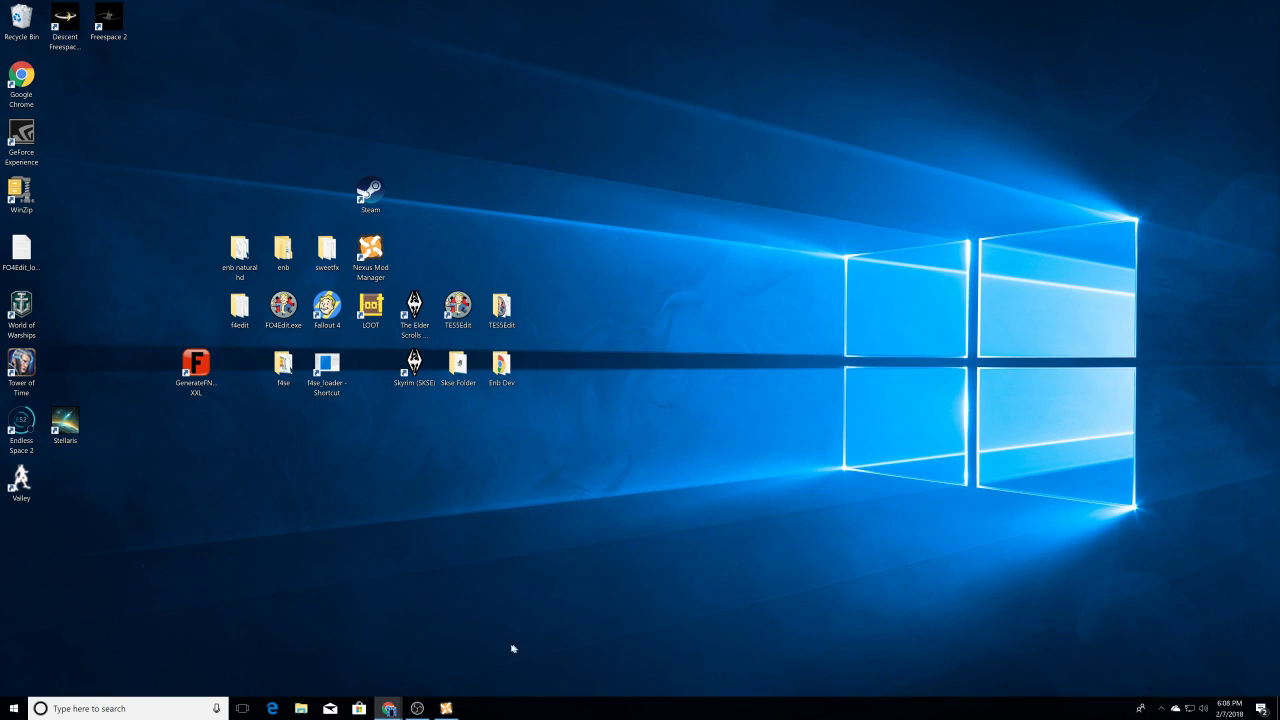
Step: Switch to the Nexus Mods pages in Chrome and examine the main and optional files of the ApachiiSkyHair mod
mouse_move(389, 706)
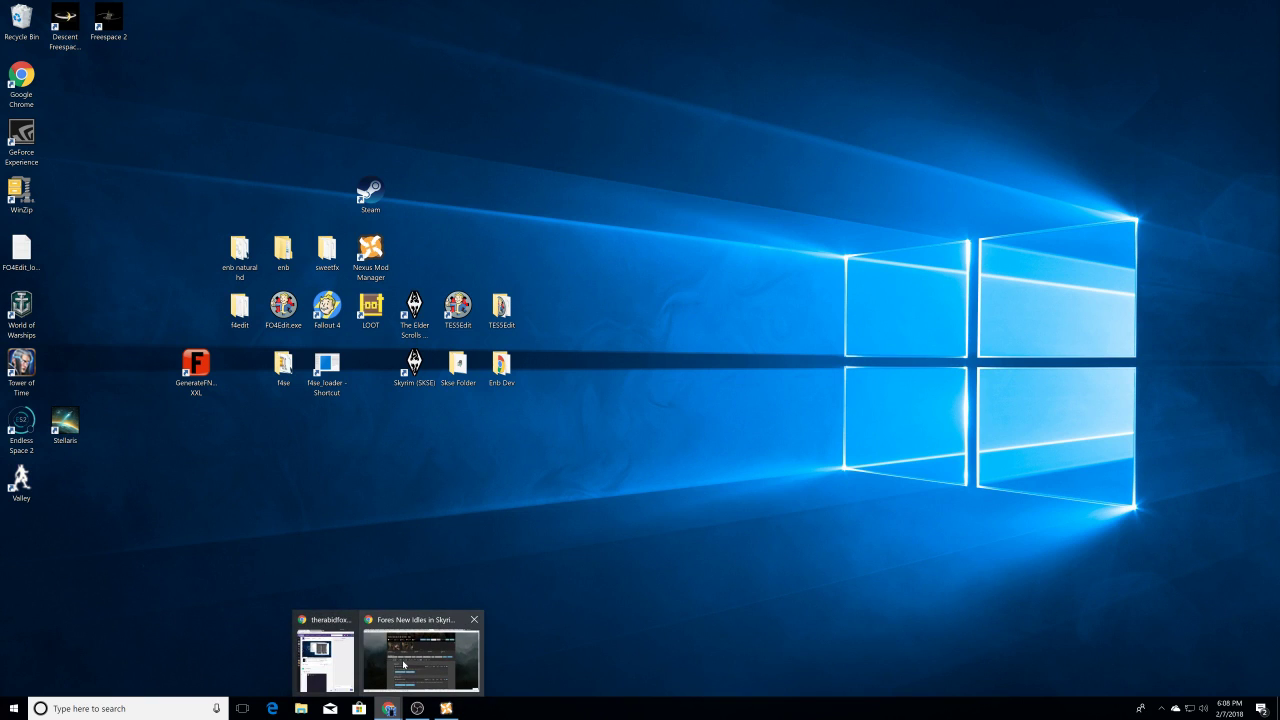
click(404, 664)
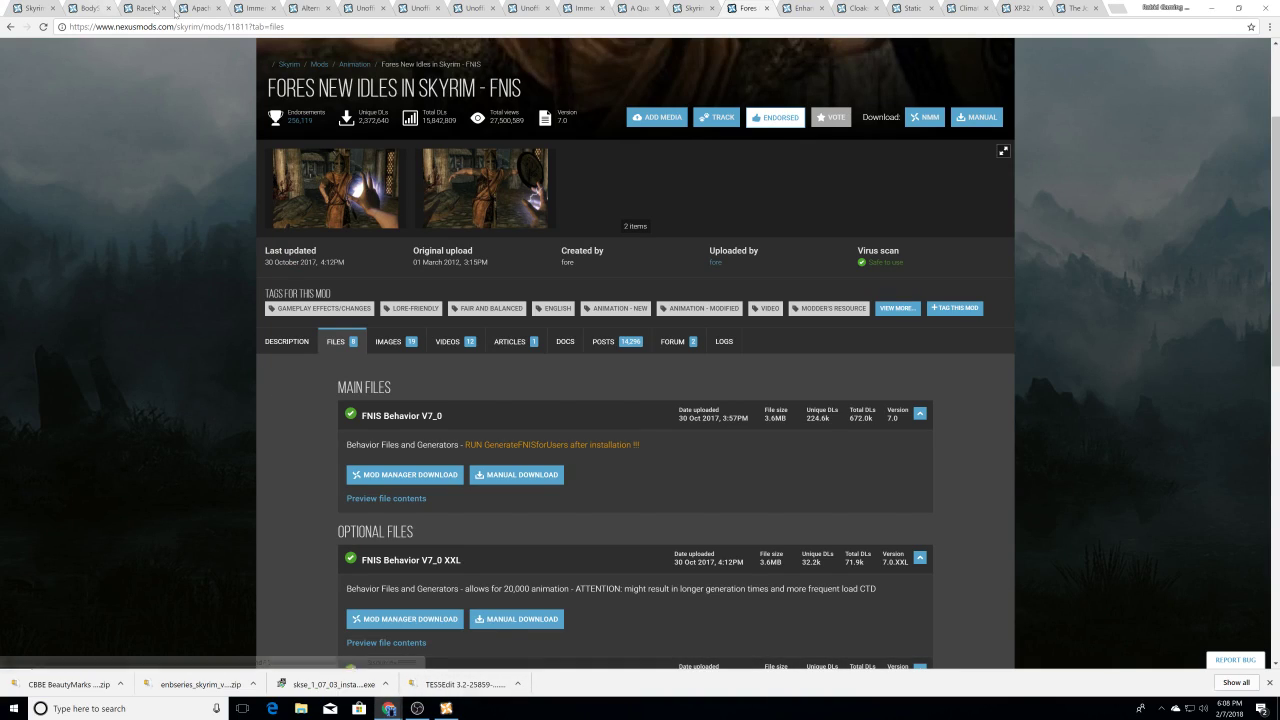
click(160, 9)
click(188, 8)
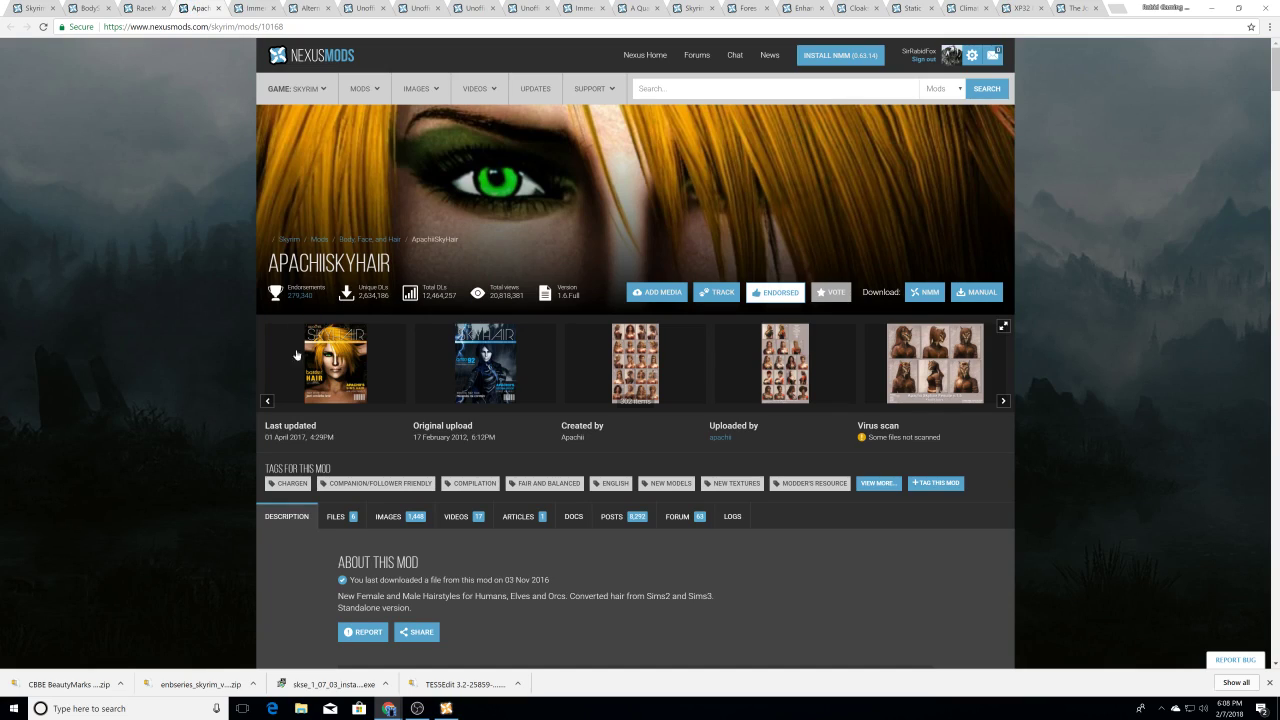
scroll(345, 385, down, 3)
click(337, 232)
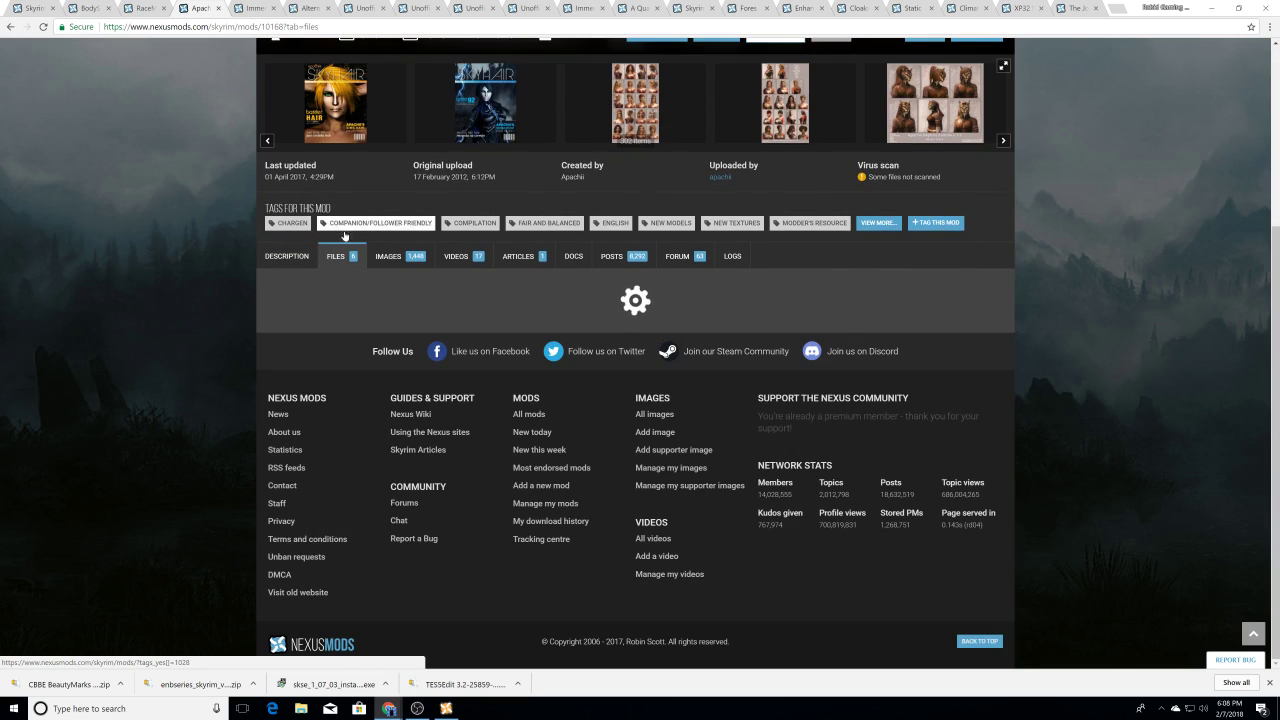
scroll(375, 244, down, 1)
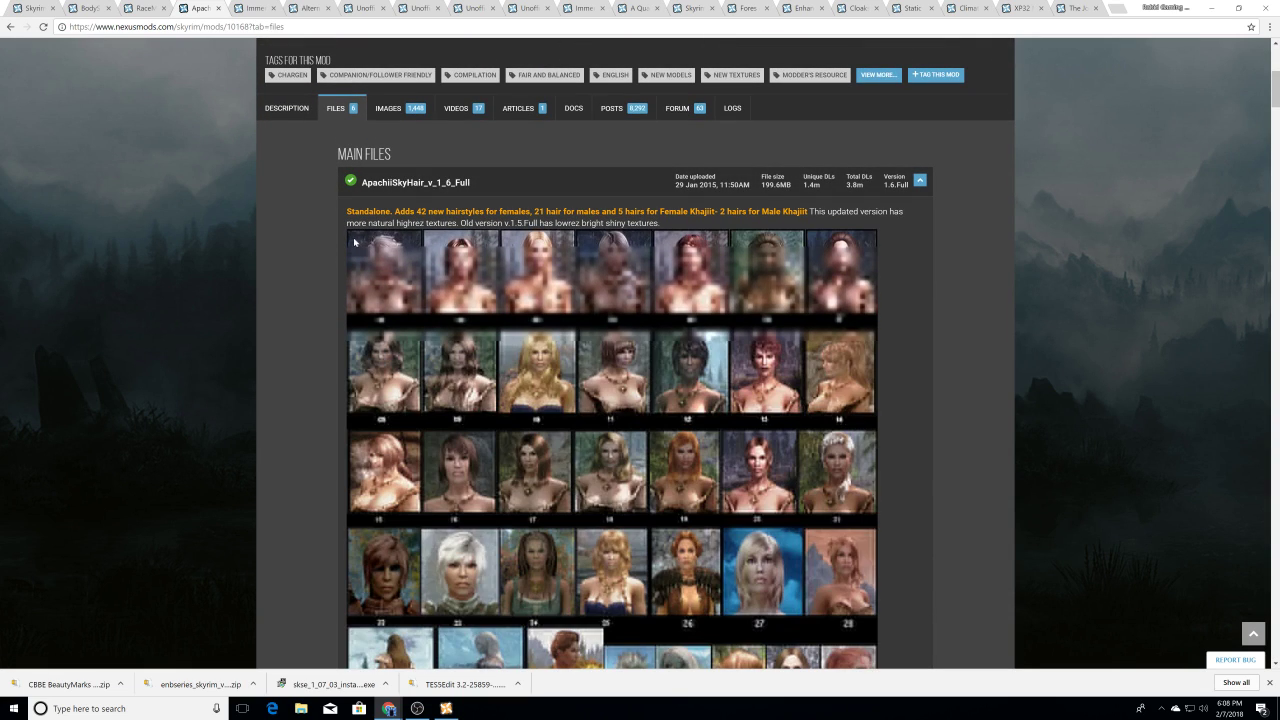
scroll(275, 258, down, 10)
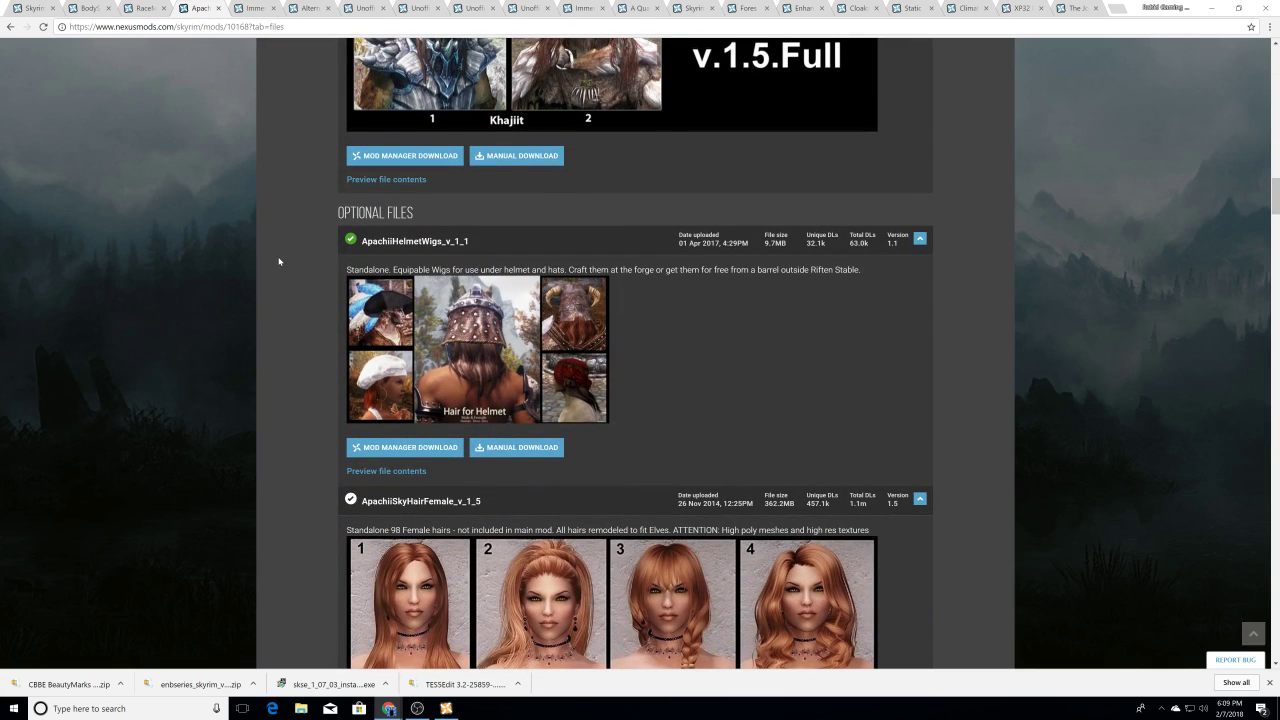
Step: Request the mod manager download of ApachiiSkyHair_v_1_6_Full and open its required mod, ShowRaceMenu Precache Killer, in a new browser tab
scroll(279, 261, up, 1)
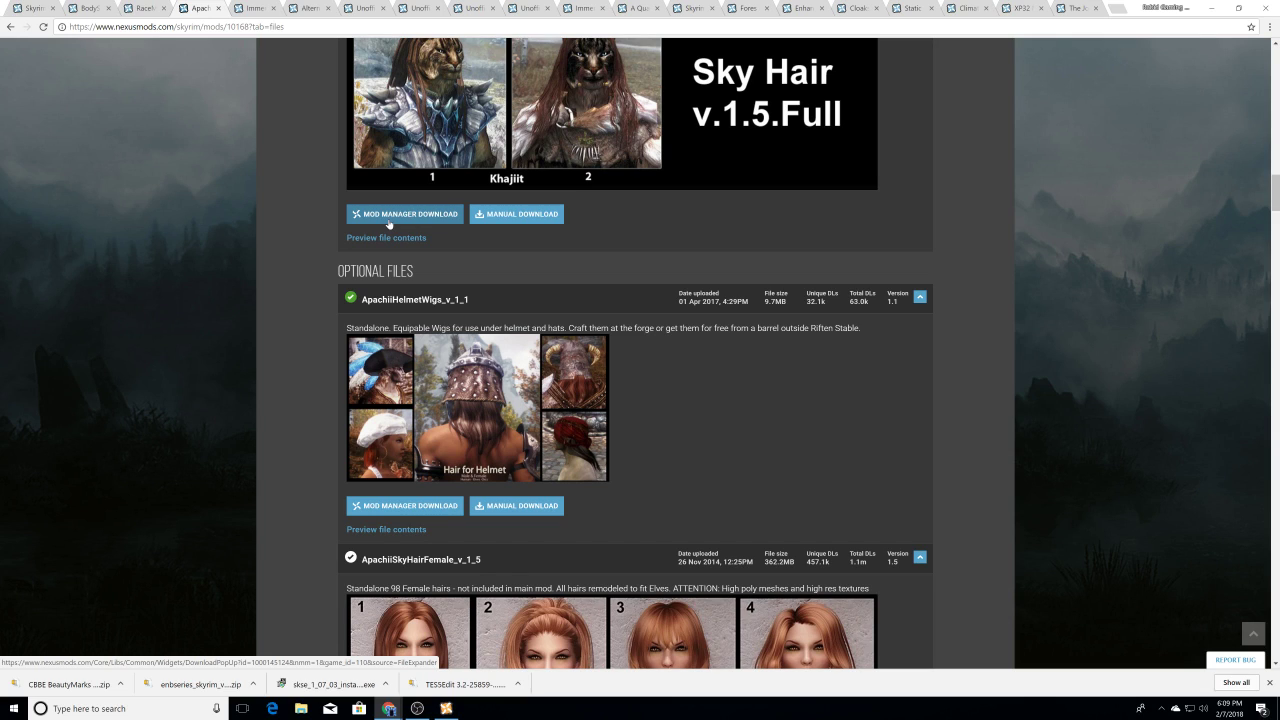
click(389, 222)
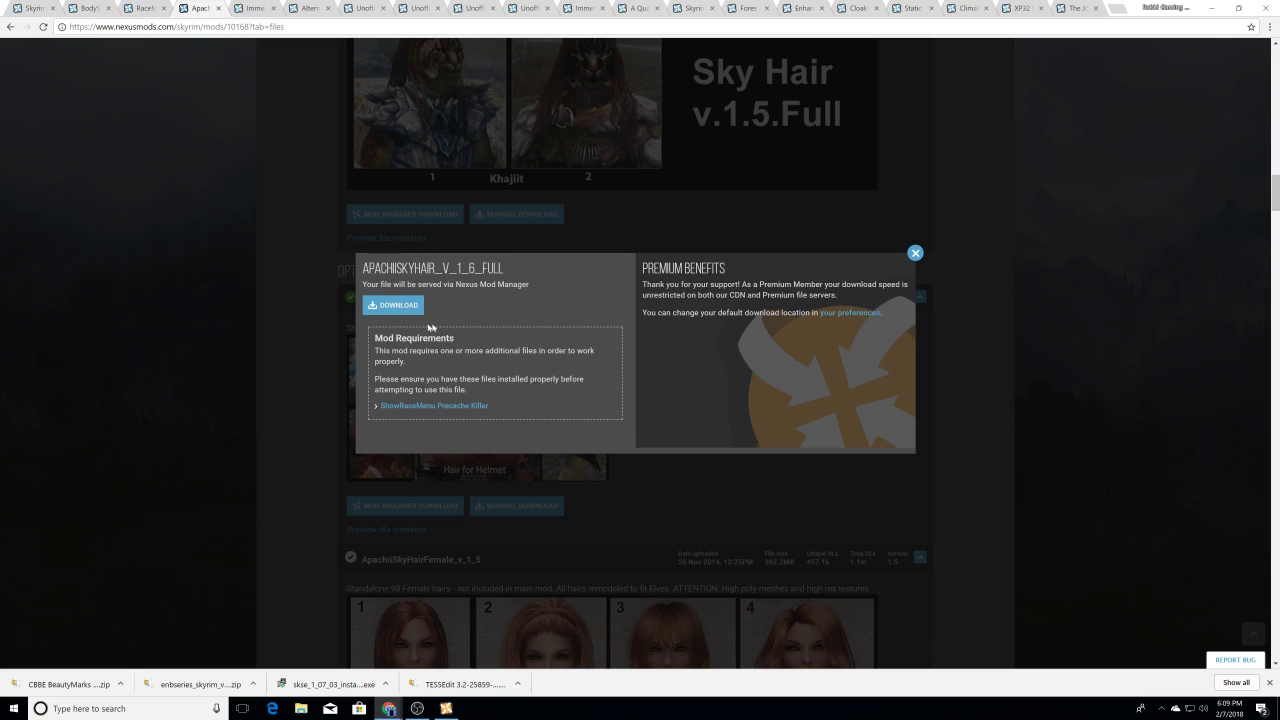
right_click(430, 407)
click(447, 413)
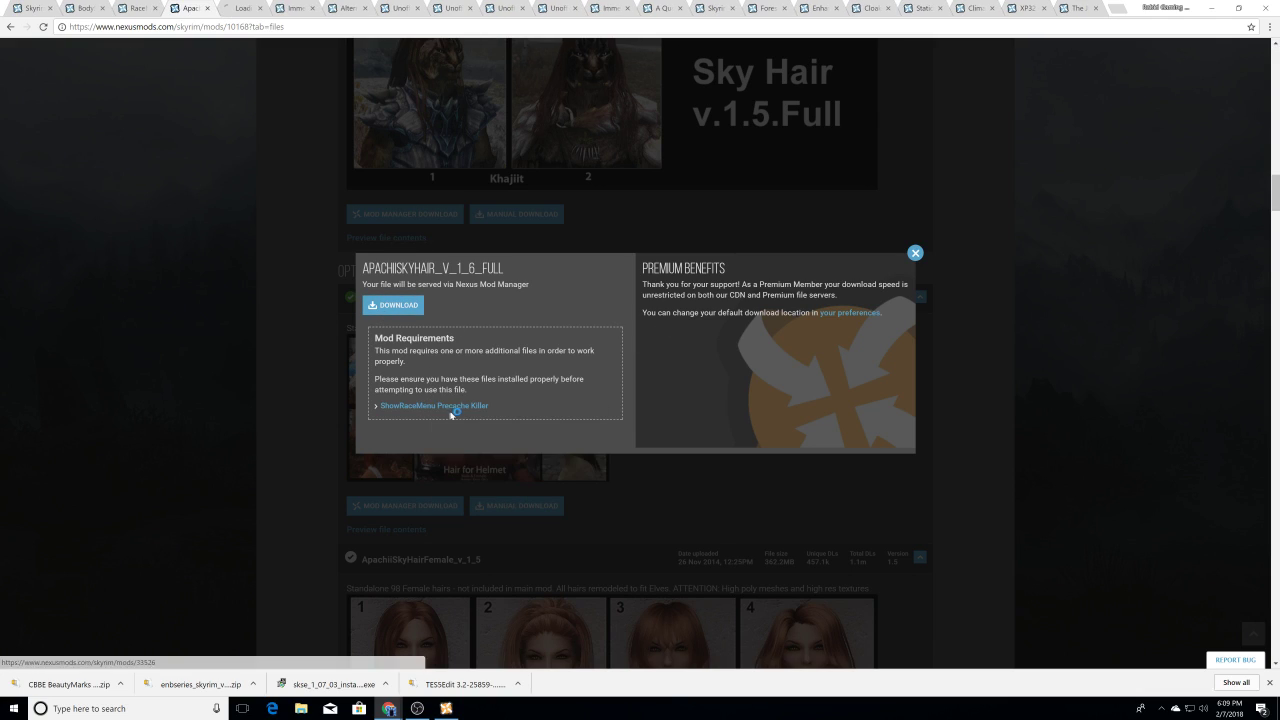
click(236, 15)
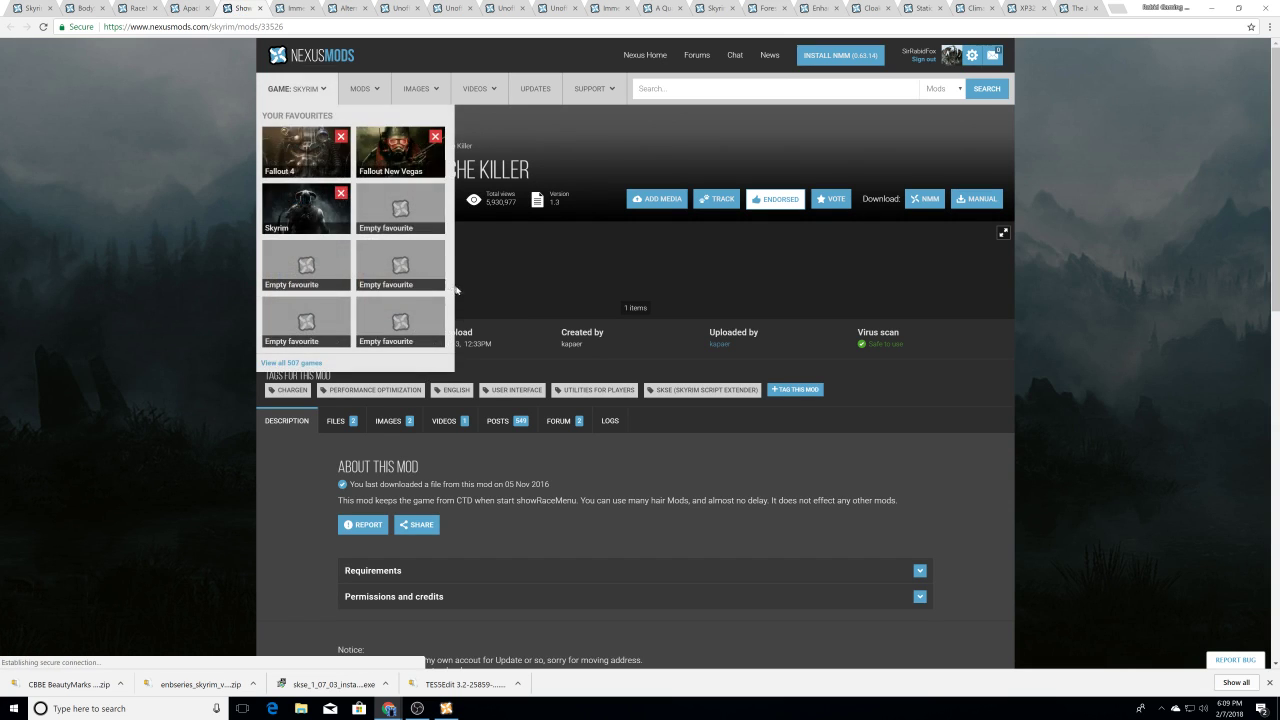
scroll(405, 298, down, 3)
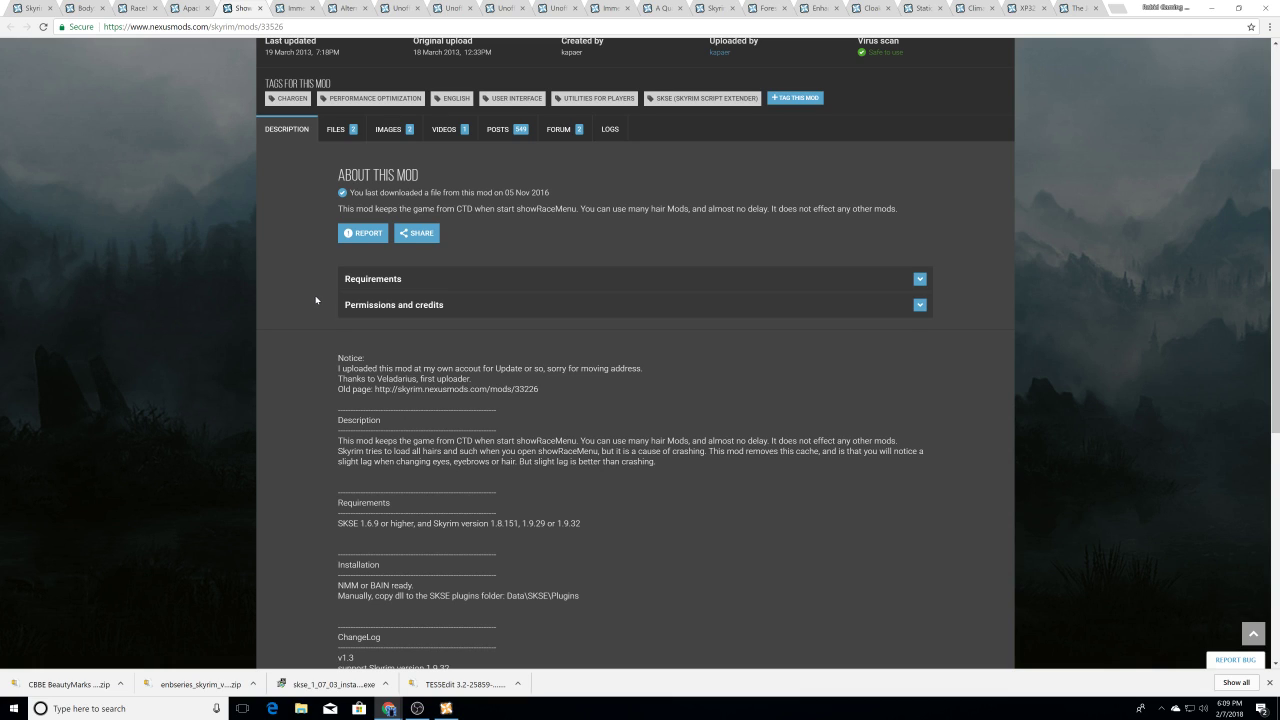
Step: Download the main file ShowRaceMenu PreCacheKiller 1_3 through Nexus Mod Manager and dismiss the download pop-up
scroll(316, 300, up, 2)
click(336, 304)
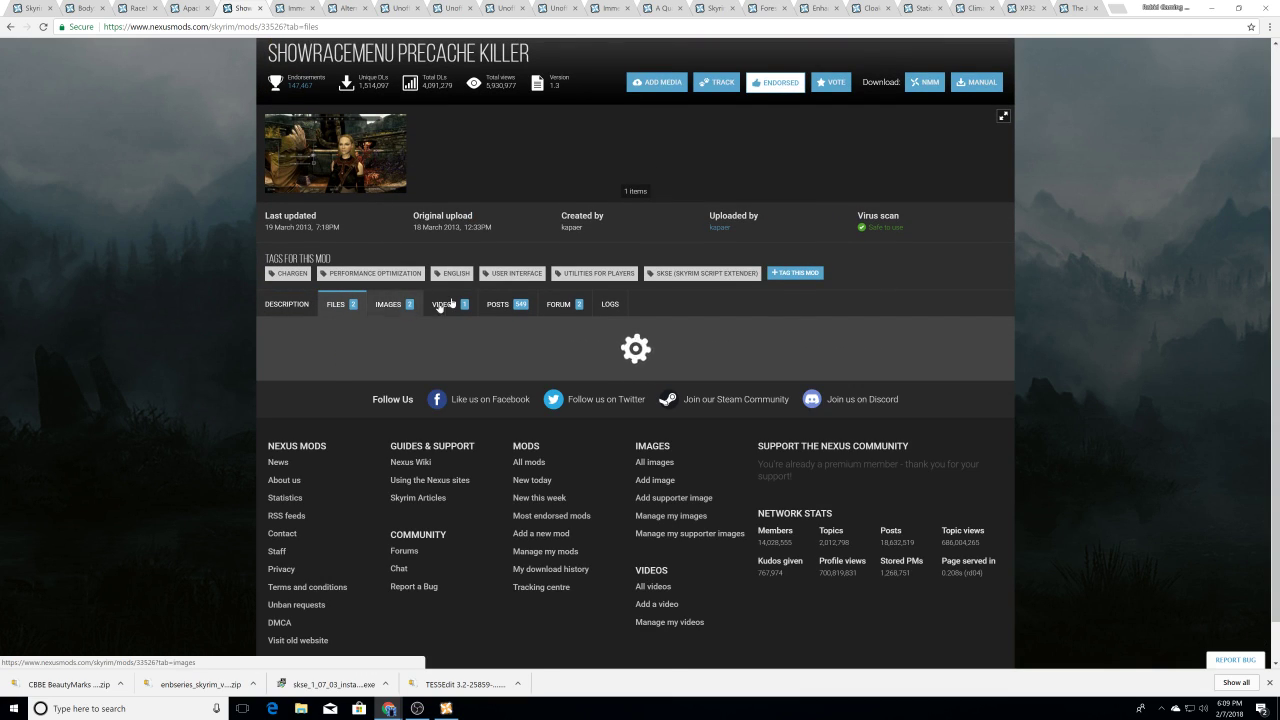
click(425, 441)
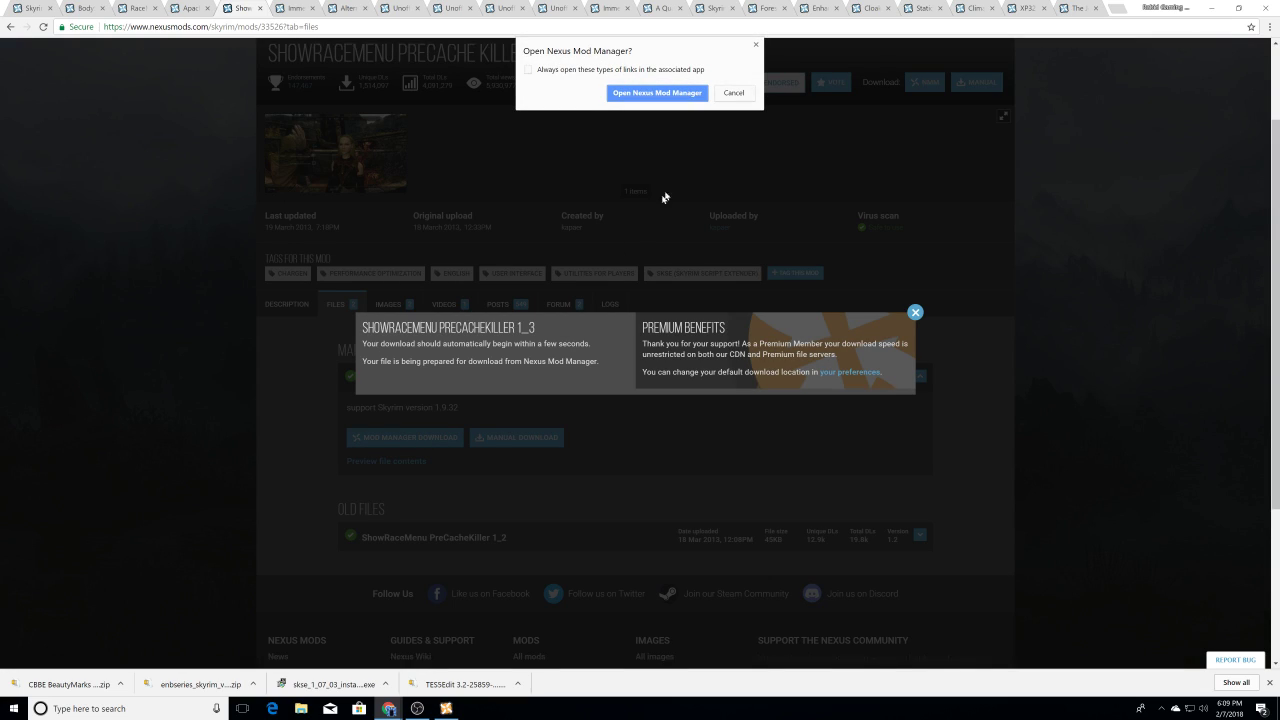
click(674, 94)
click(914, 312)
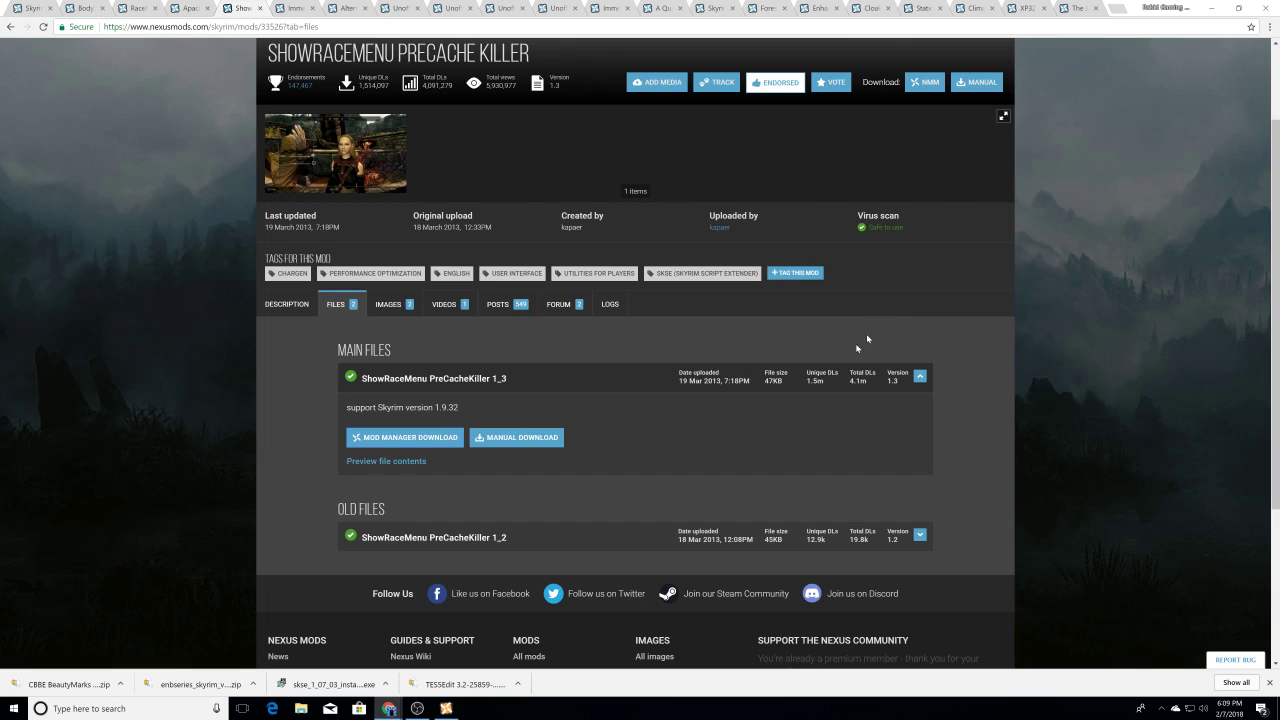
Step: Switch to Nexus Mod Manager, activate ShowRaceMenu Precache Killer in the Patches category, and close the manager
click(446, 708)
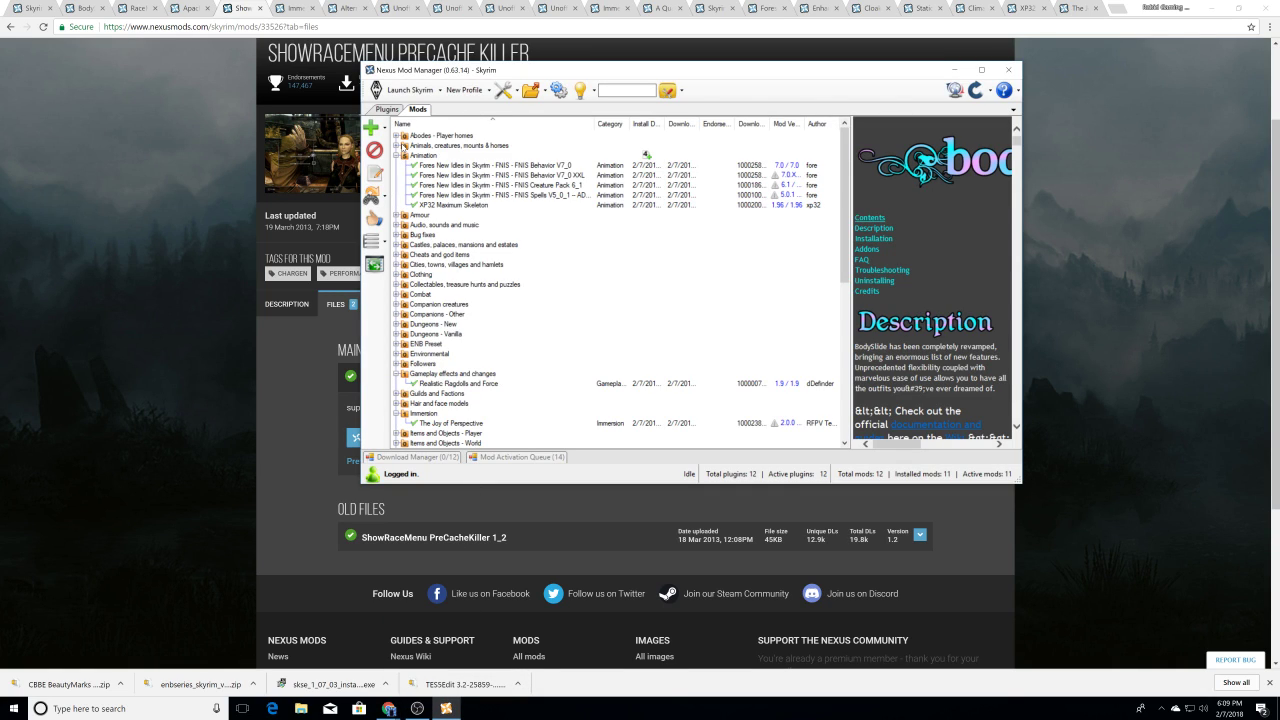
scroll(646, 250, down, 10)
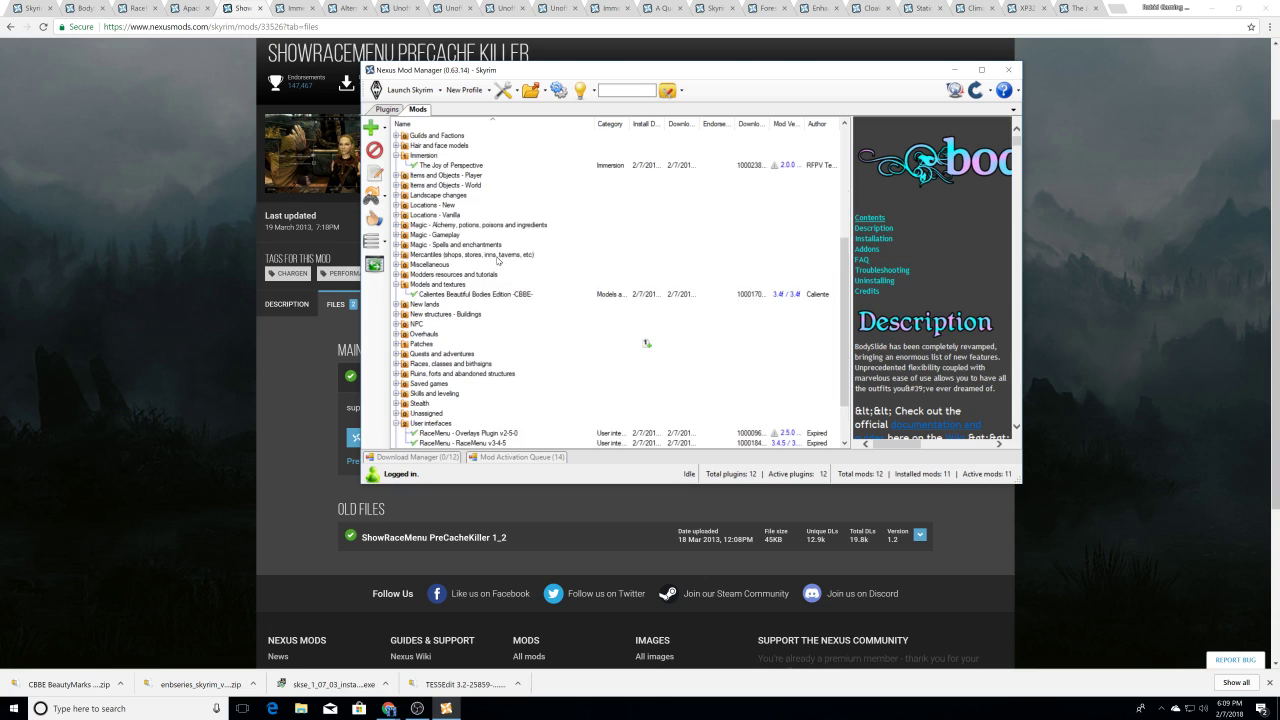
click(428, 315)
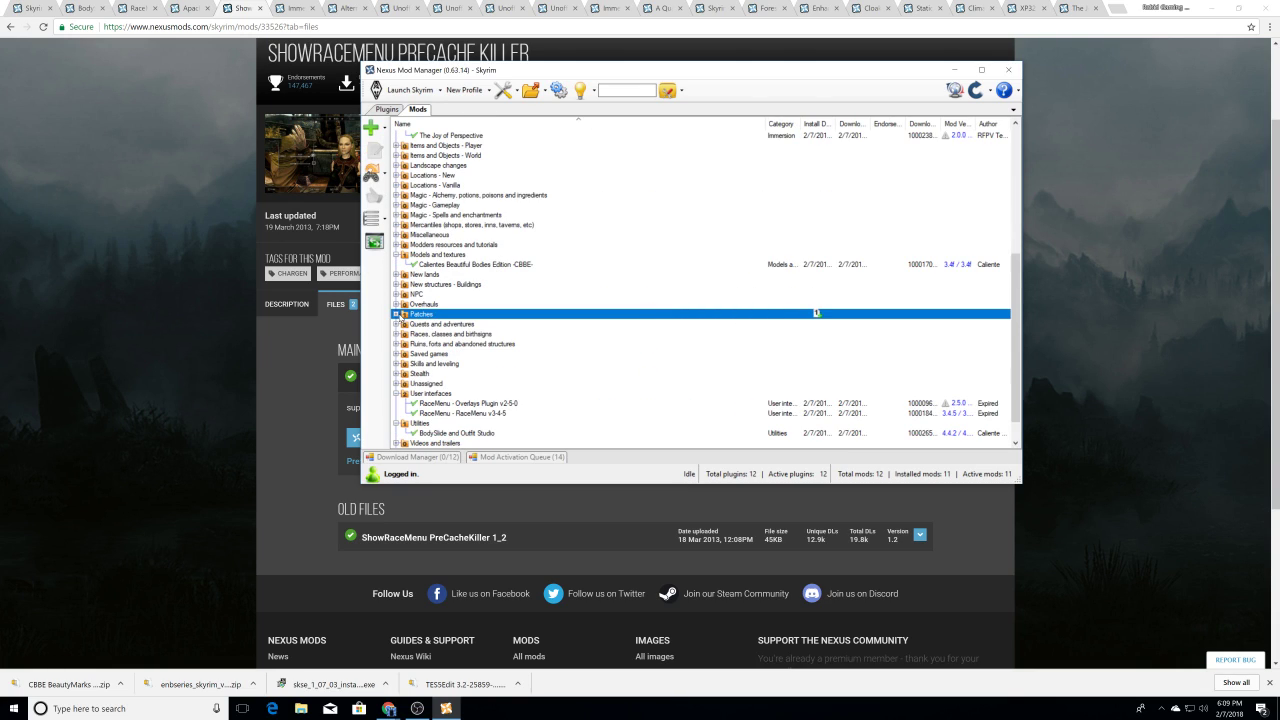
click(398, 314)
click(444, 325)
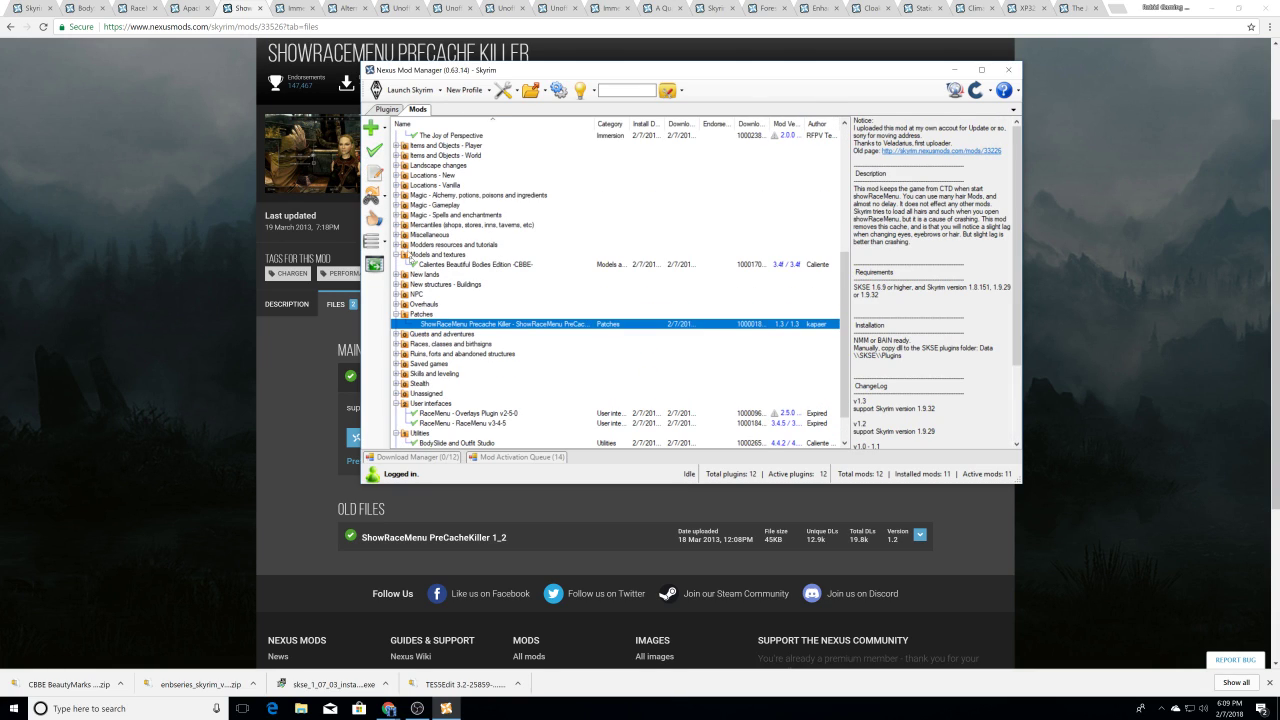
click(382, 155)
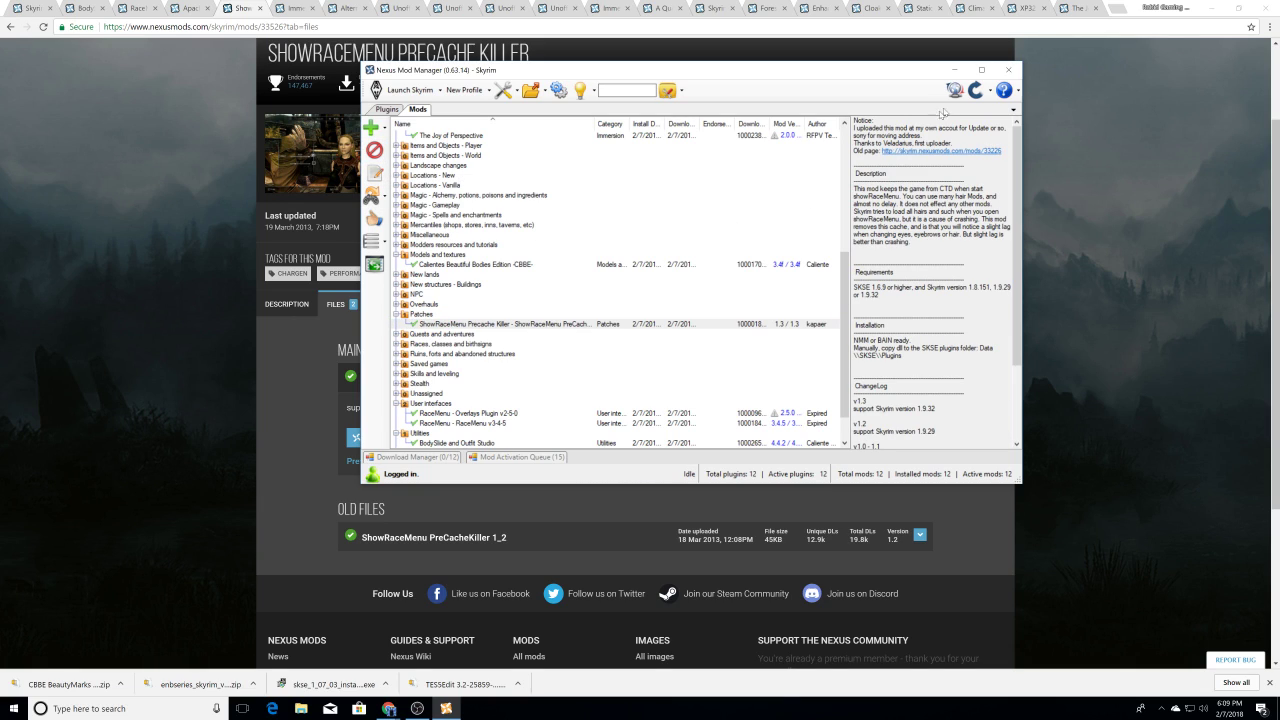
click(1008, 69)
Step: Return to the ApachiiSkyHair page and send the ApachiiSkyHair_v_1_6_Full download to Nexus Mod Manager
scroll(186, 289, up, 2)
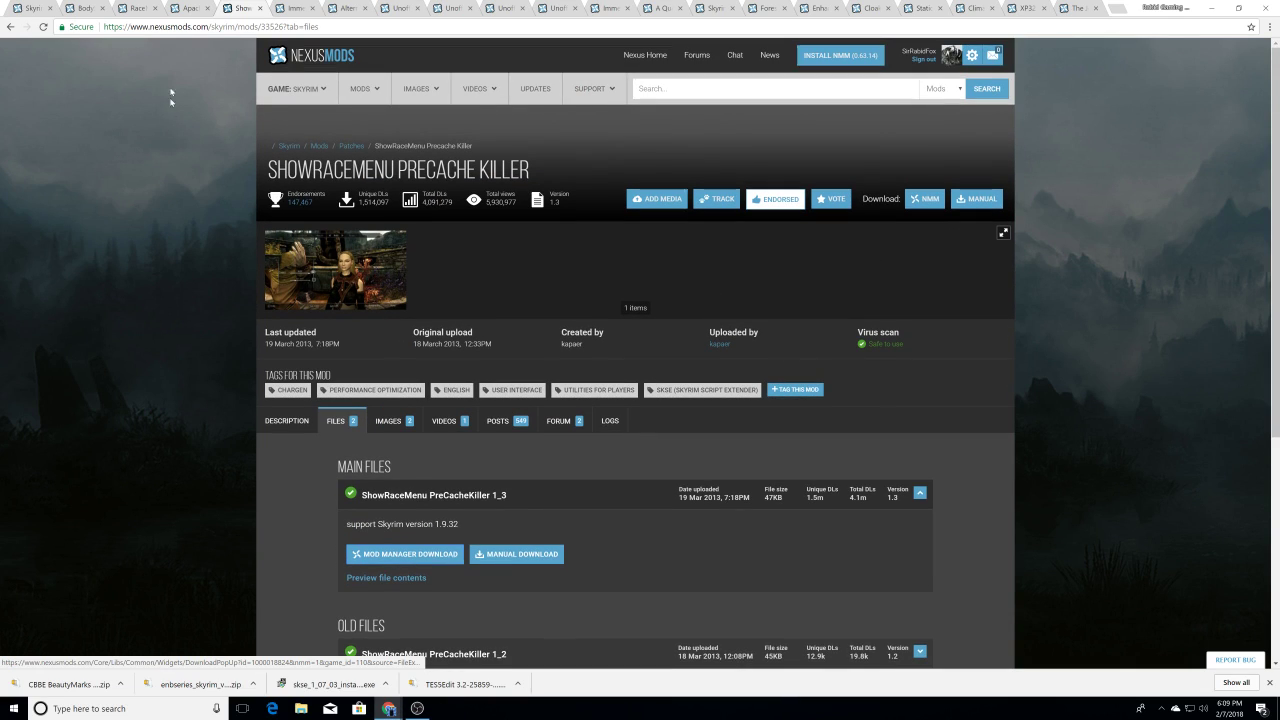
click(193, 12)
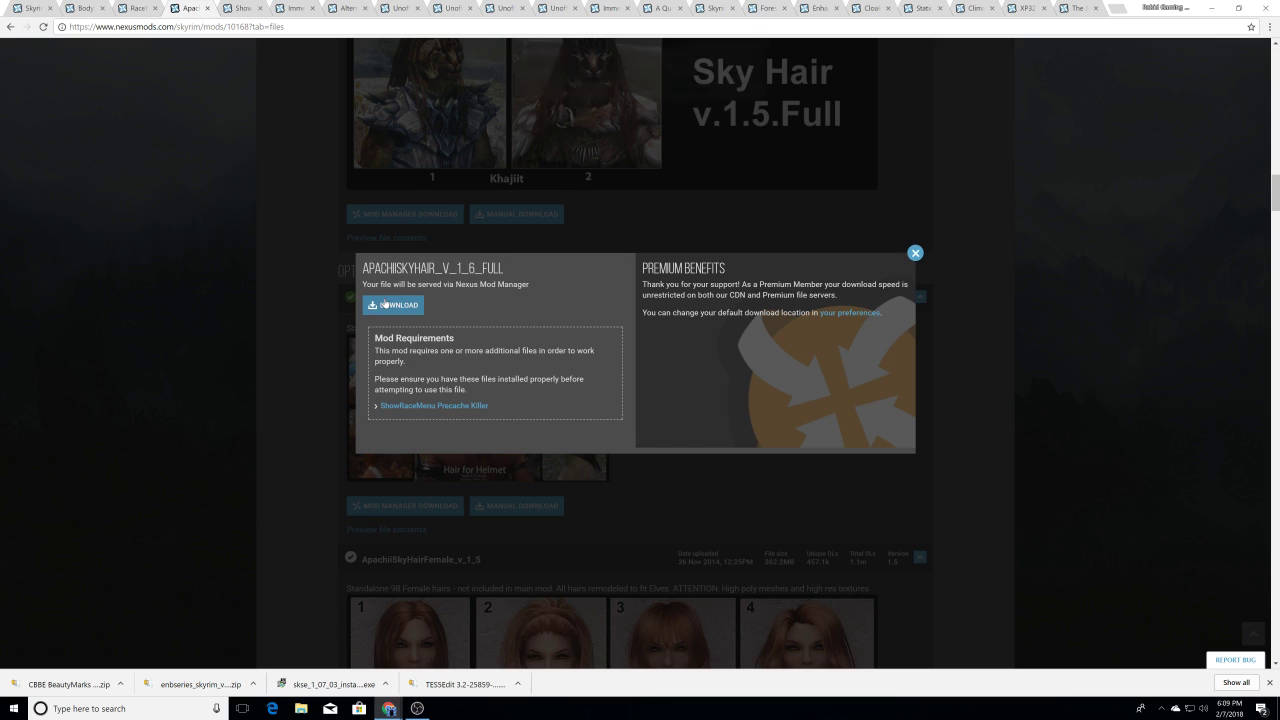
click(383, 305)
click(679, 94)
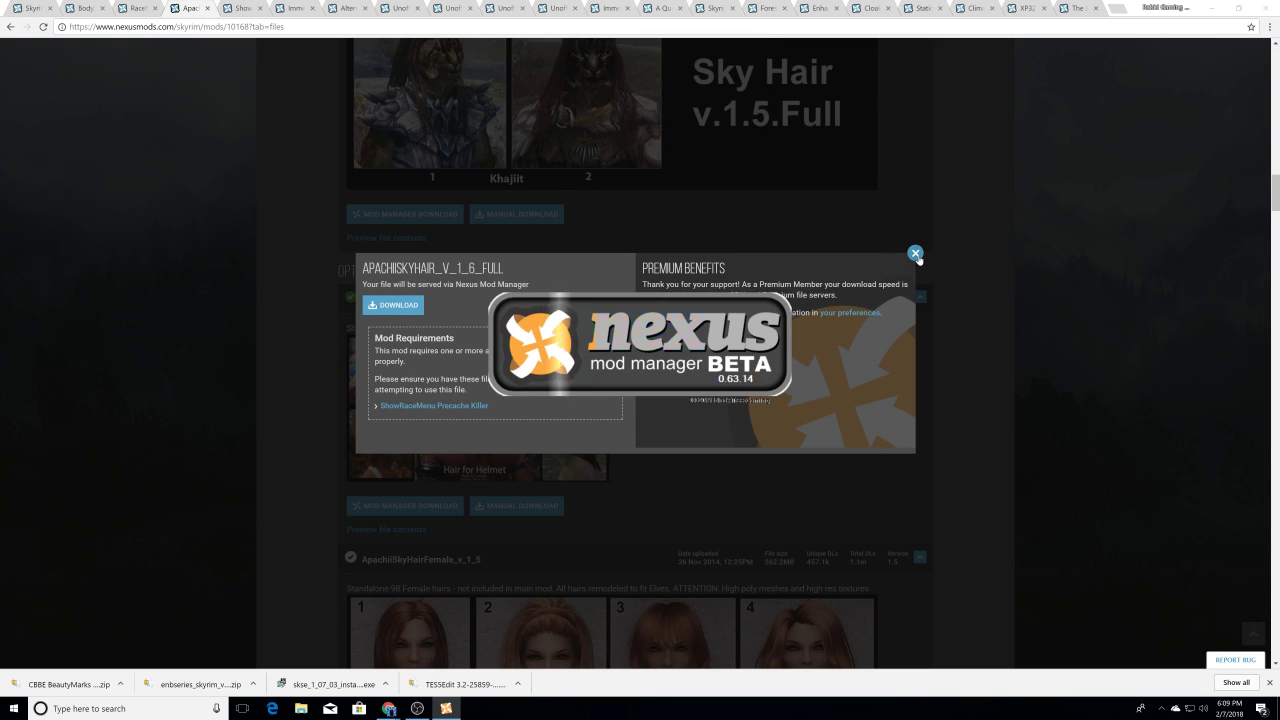
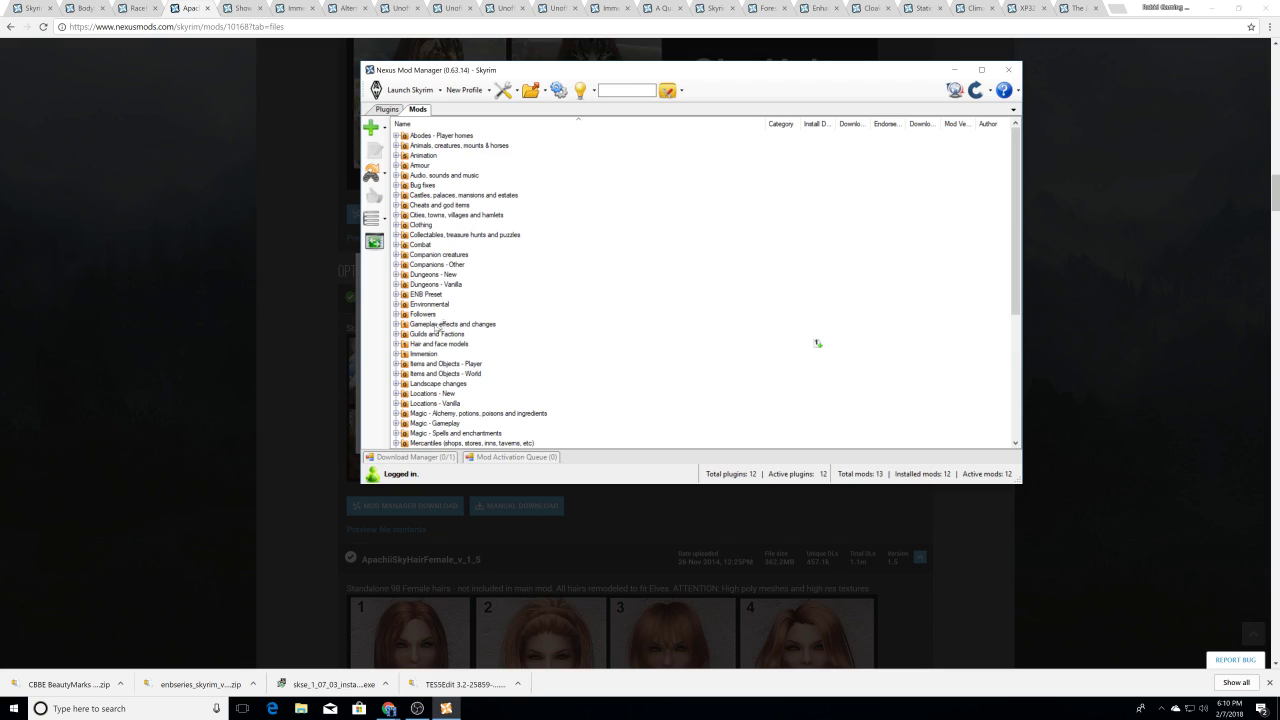
Step: Install ApachiiSkyHair_v_1_6_Full from the Hair and face models category, check the activation queue, and return to the cleared mod page
click(409, 344)
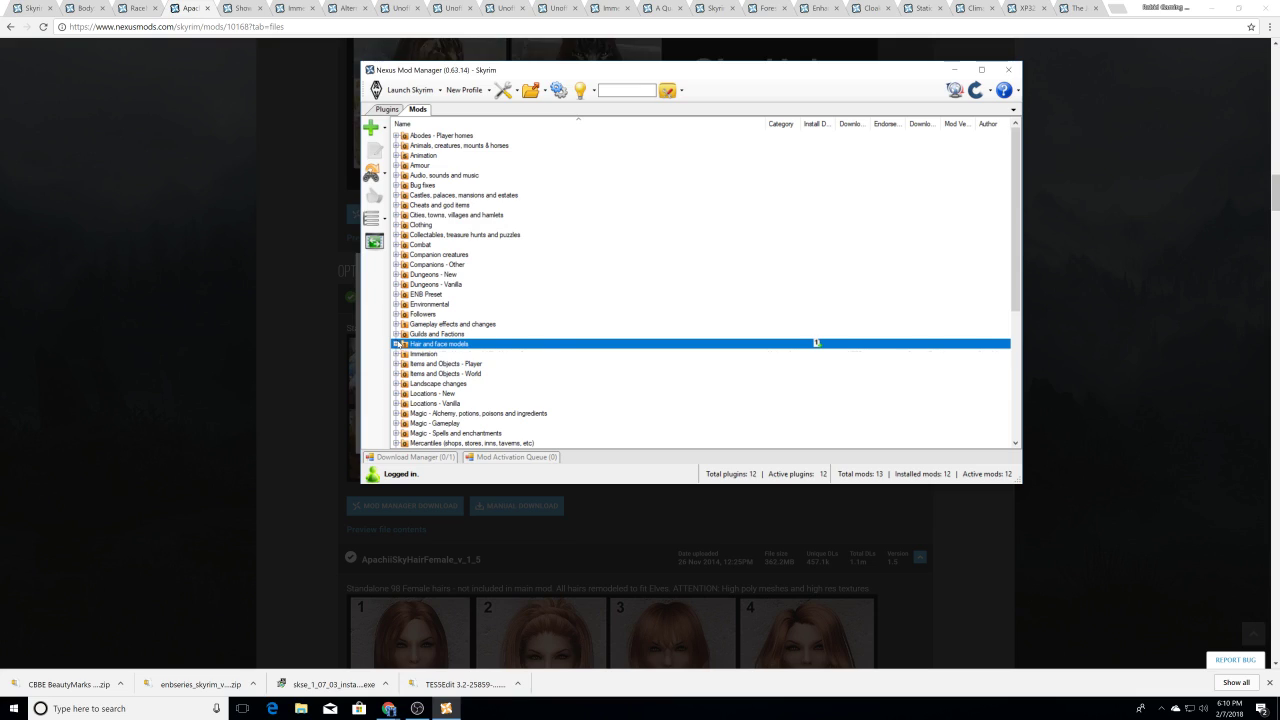
click(396, 344)
click(446, 354)
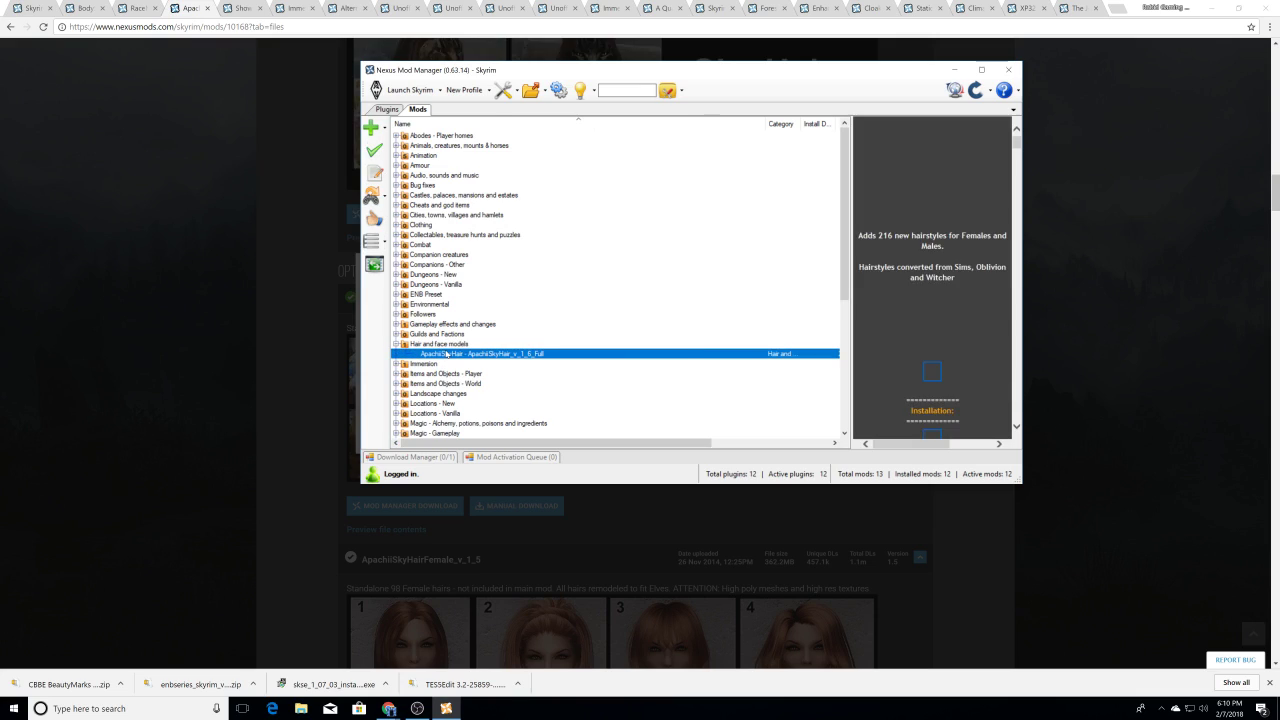
click(374, 150)
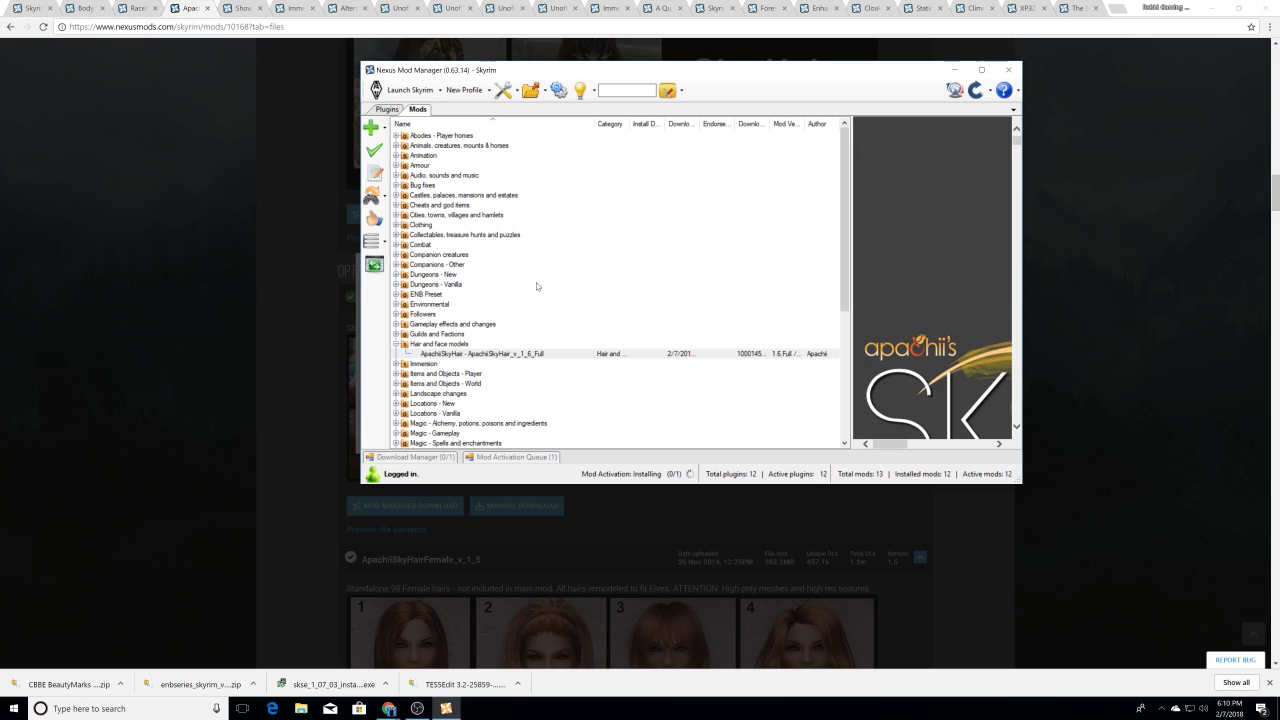
click(539, 456)
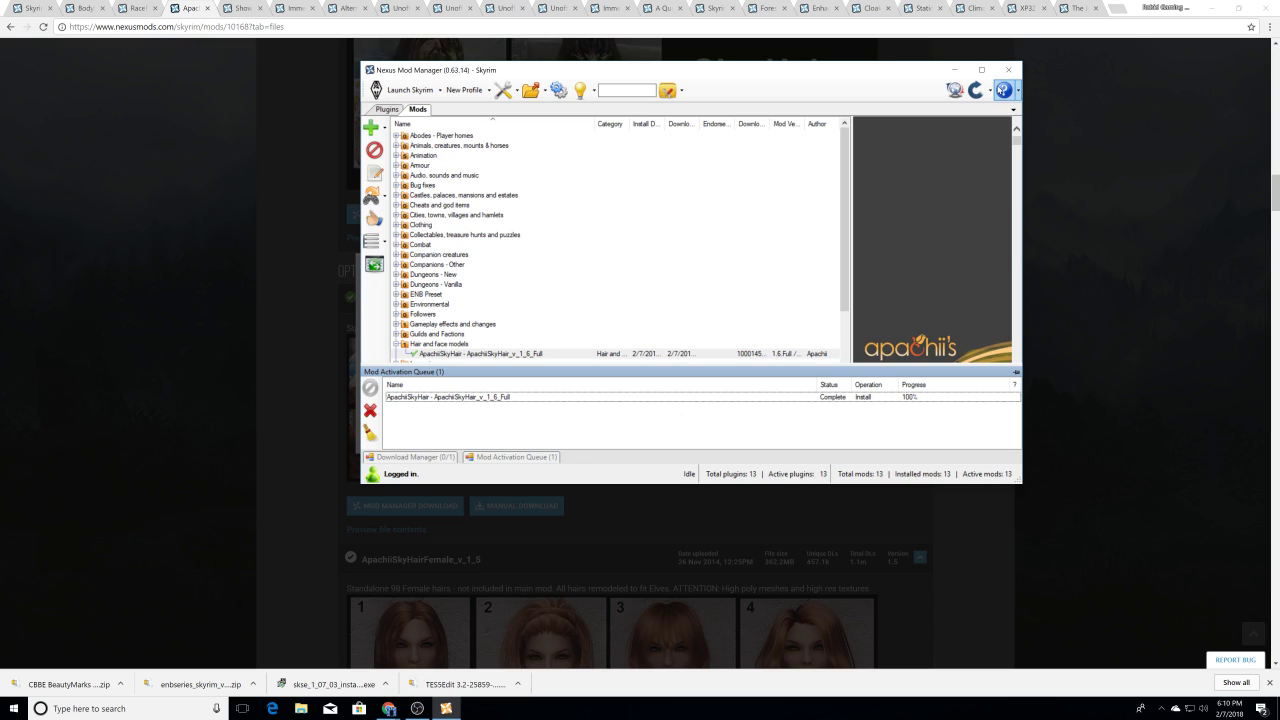
click(955, 70)
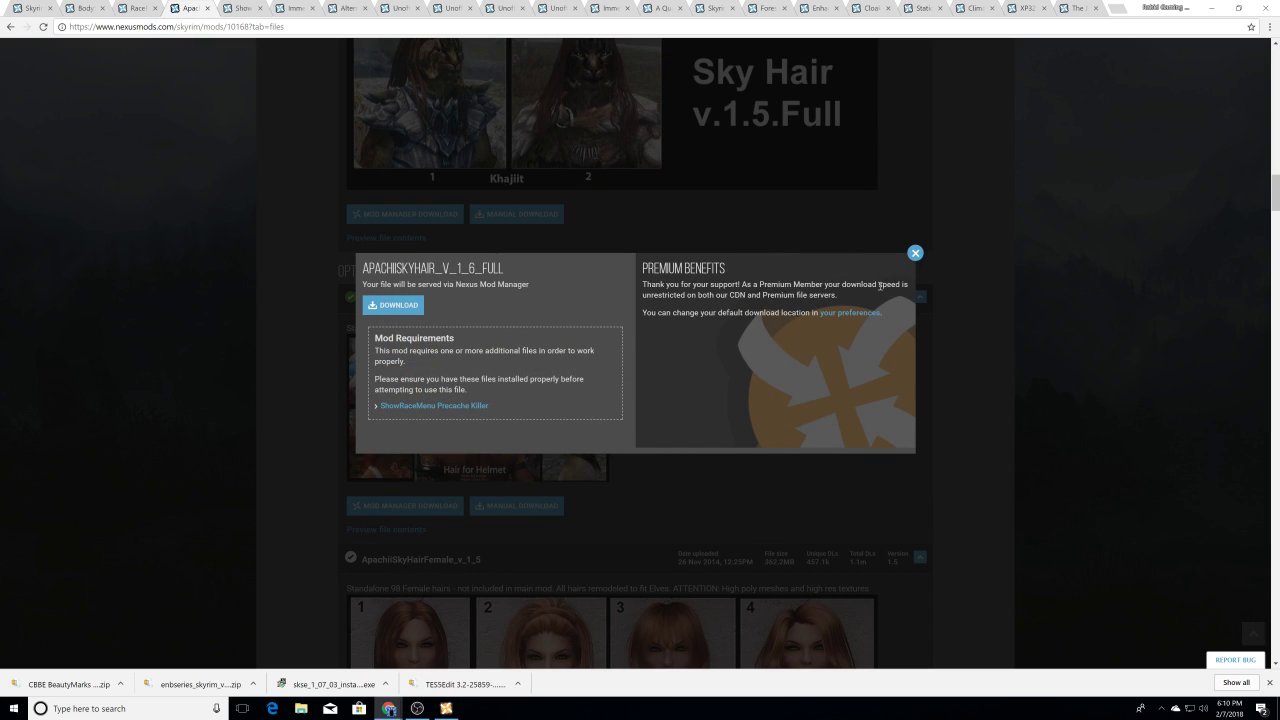
click(915, 253)
Step: Examine the hairstyle preview images of the optional ApachiiSkyHair female and male files
scroll(318, 412, down, 3)
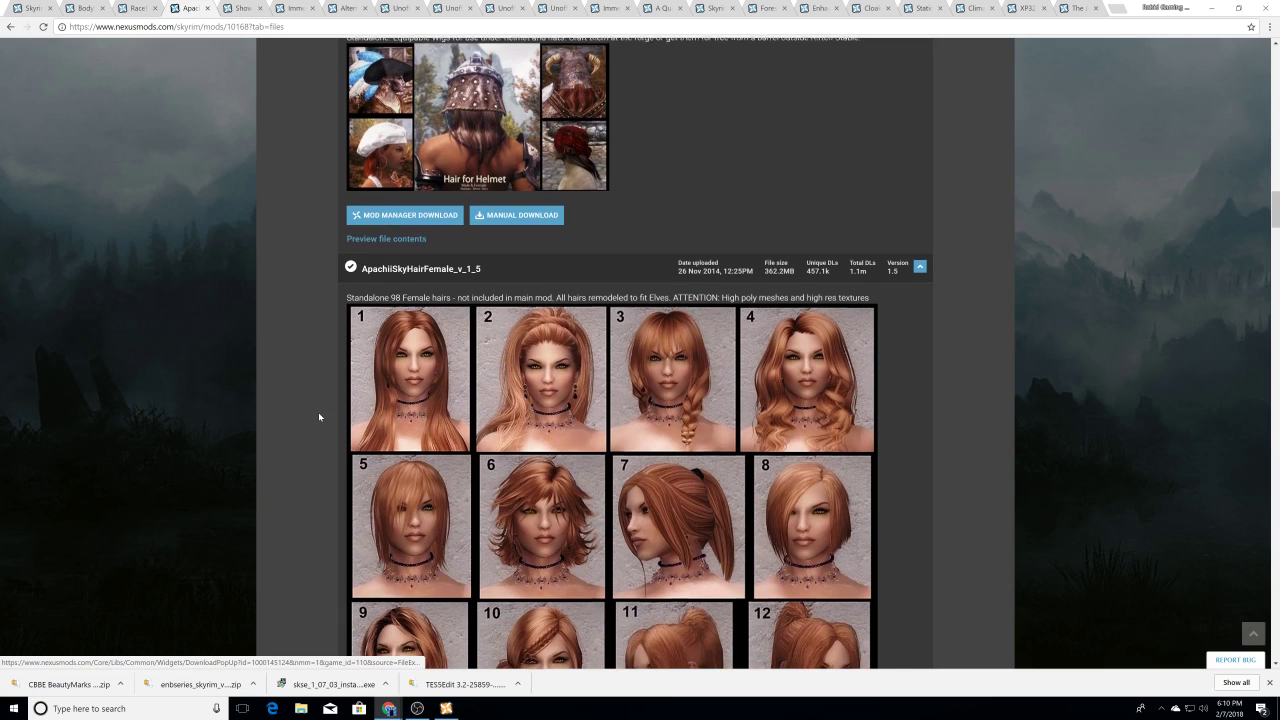
scroll(318, 412, up, 3)
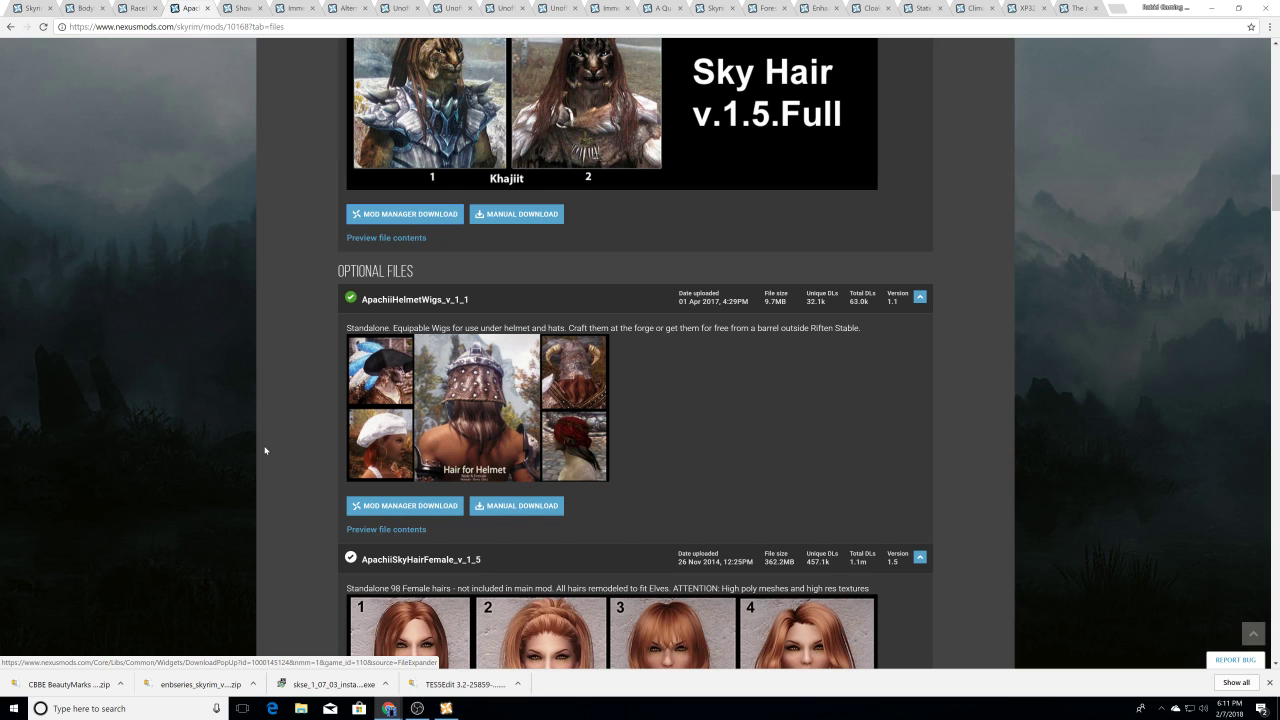
scroll(276, 441, down, 3)
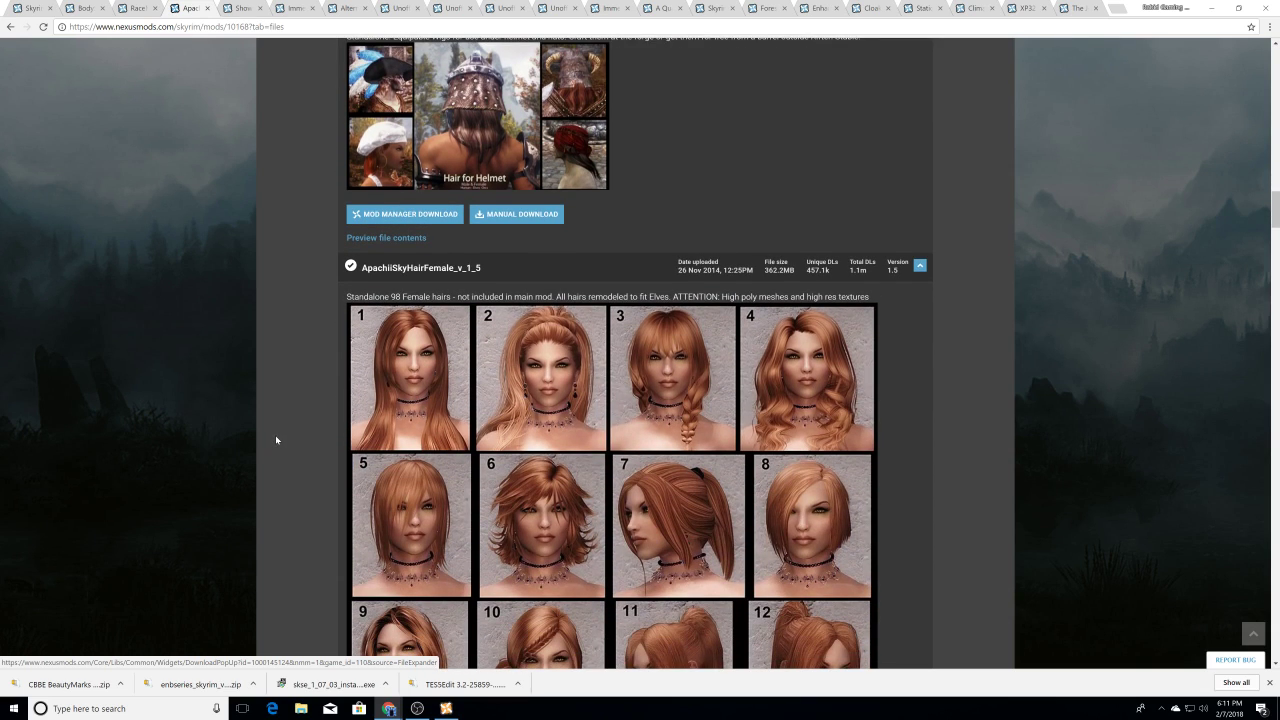
scroll(276, 441, down, 1)
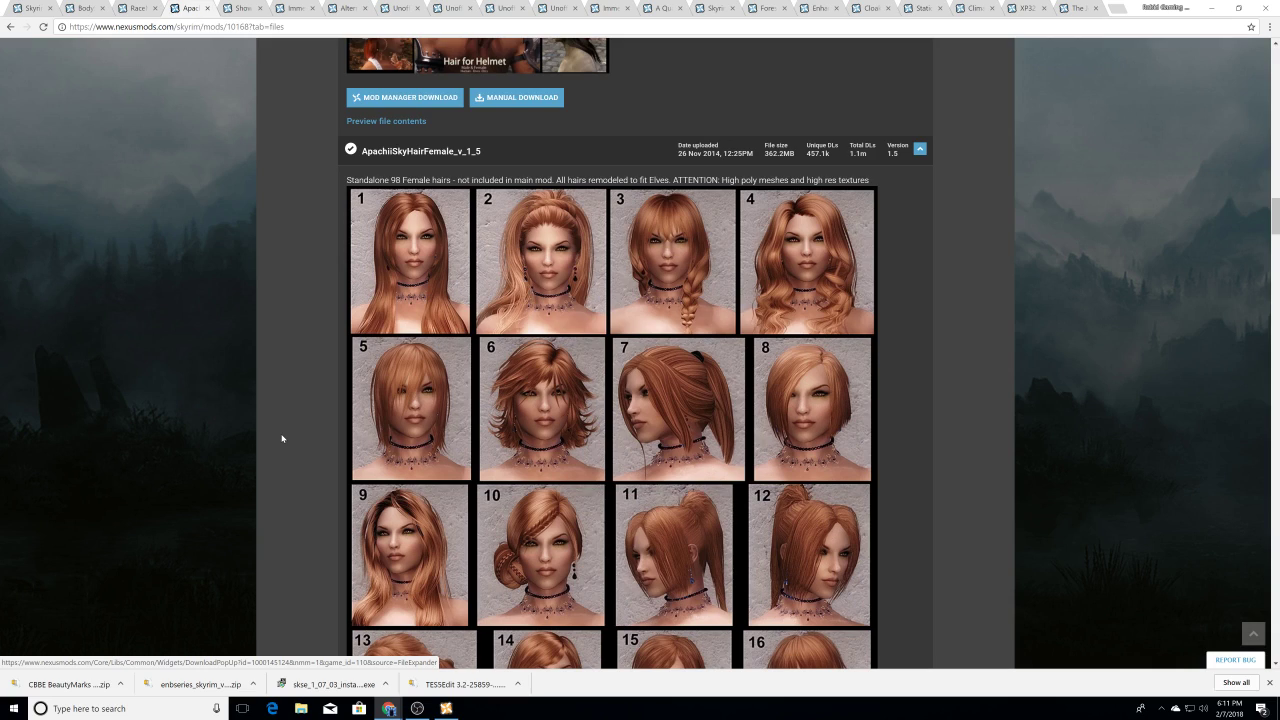
scroll(282, 438, down, 15)
scroll(297, 446, down, 2)
scroll(303, 443, up, 6)
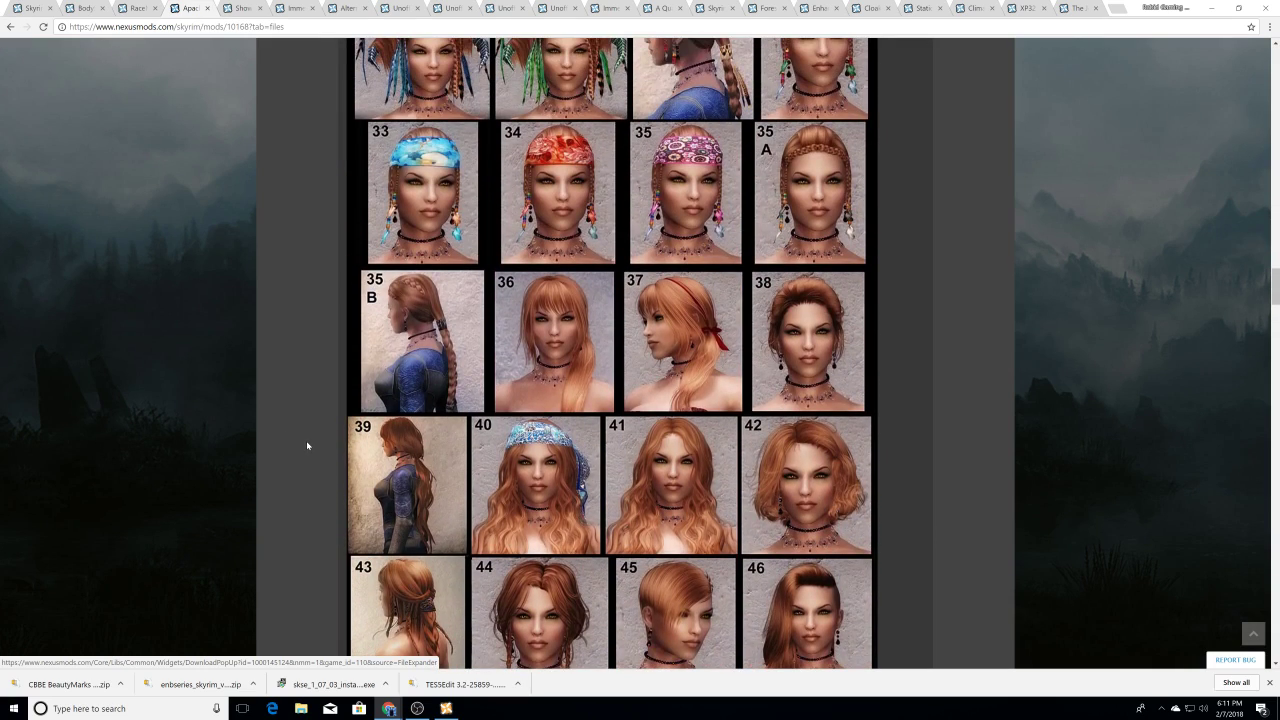
scroll(307, 445, down, 1)
scroll(307, 445, down, 10)
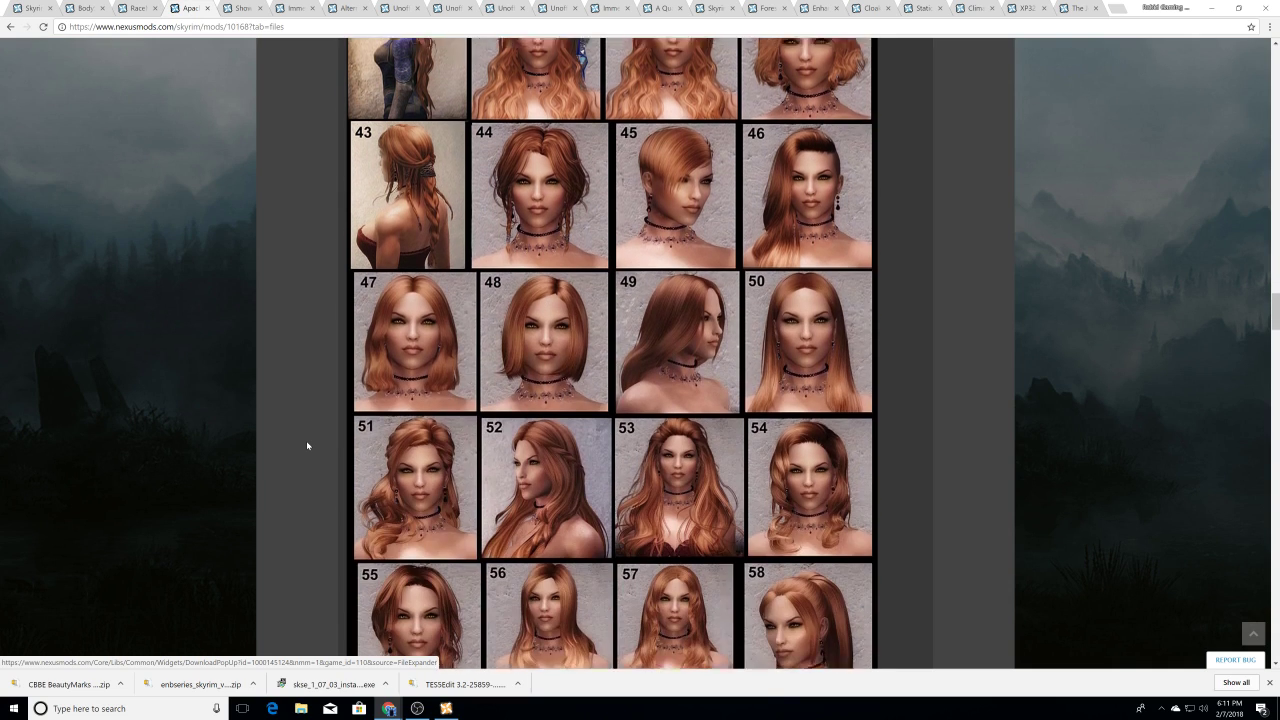
scroll(307, 446, down, 7)
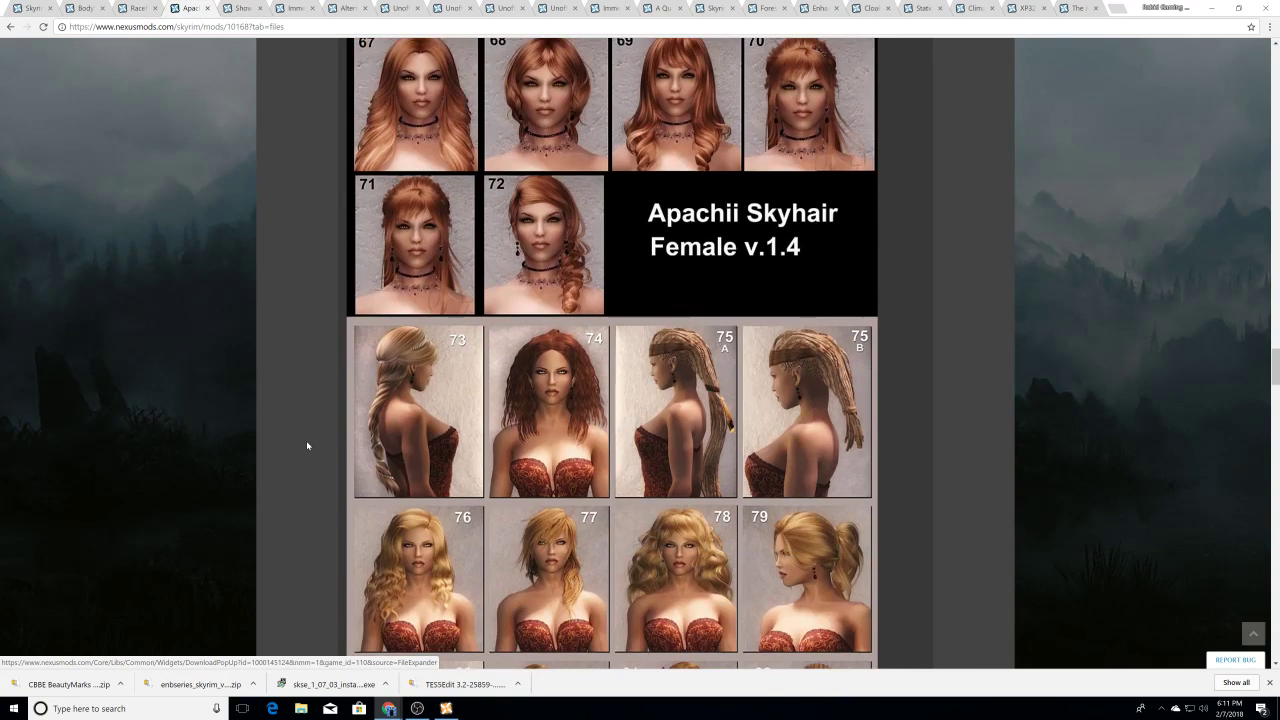
scroll(307, 446, down, 5)
scroll(307, 446, down, 10)
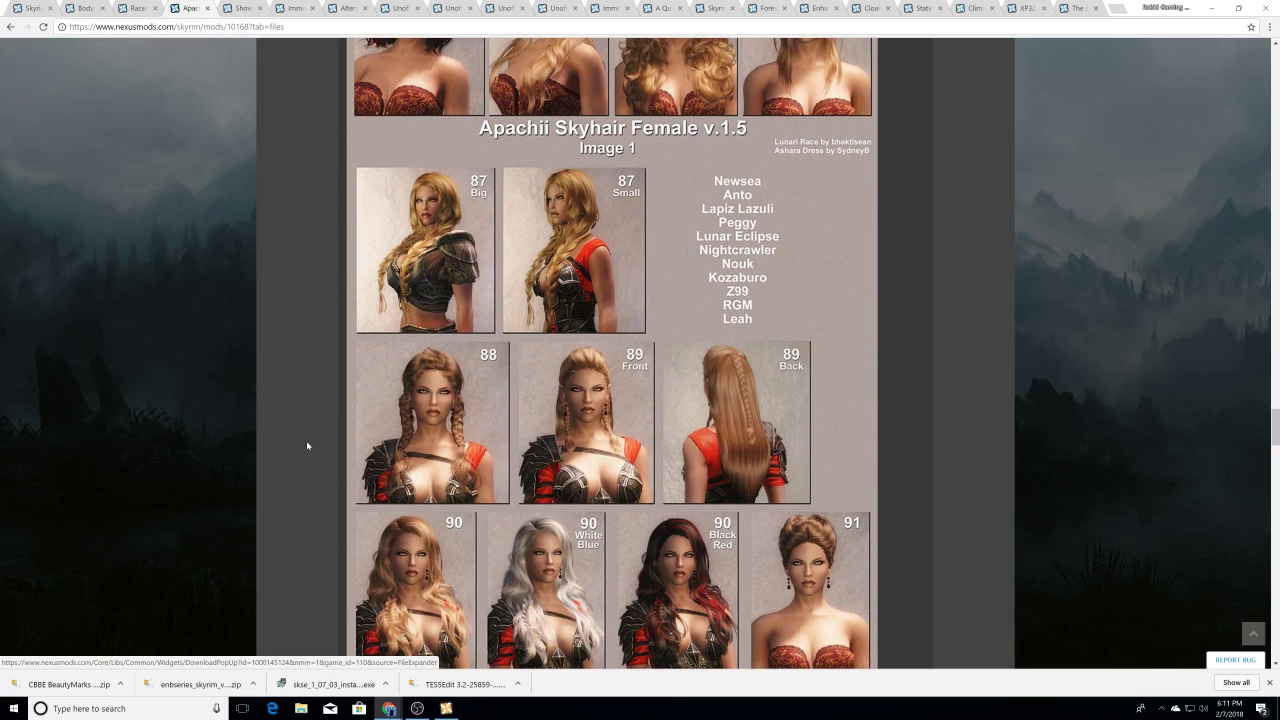
scroll(307, 446, down, 8)
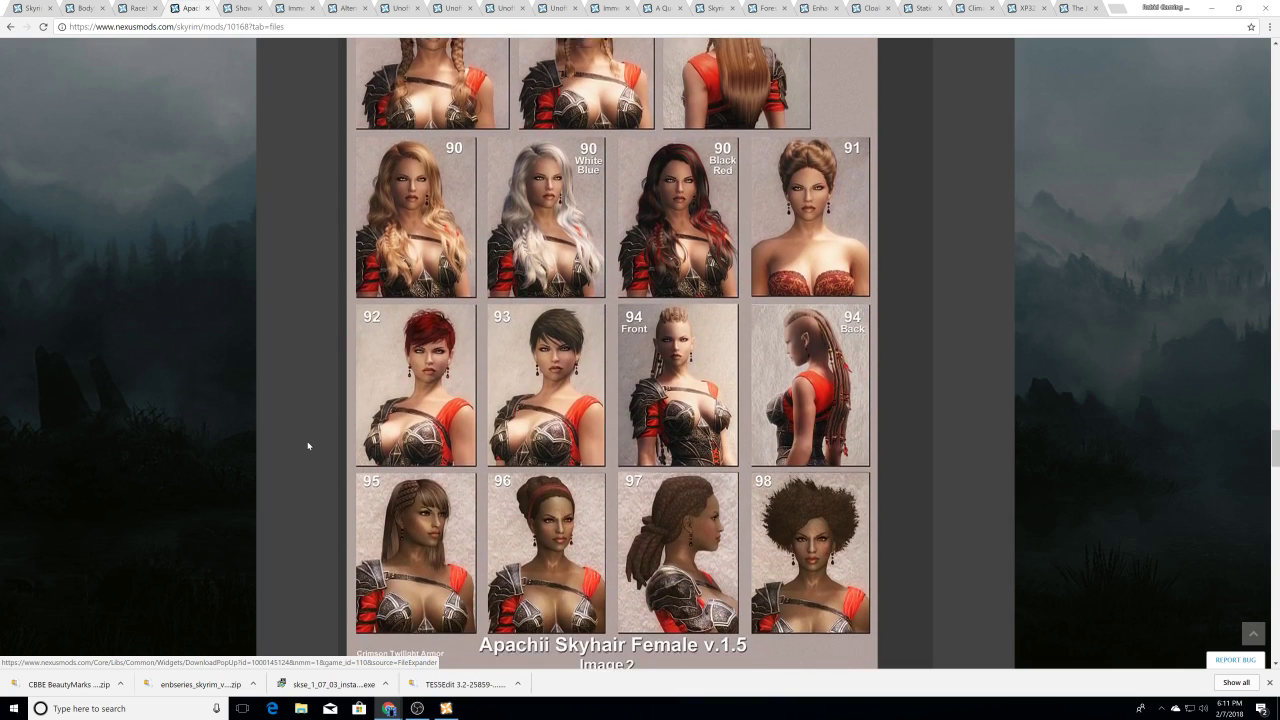
scroll(308, 446, down, 10)
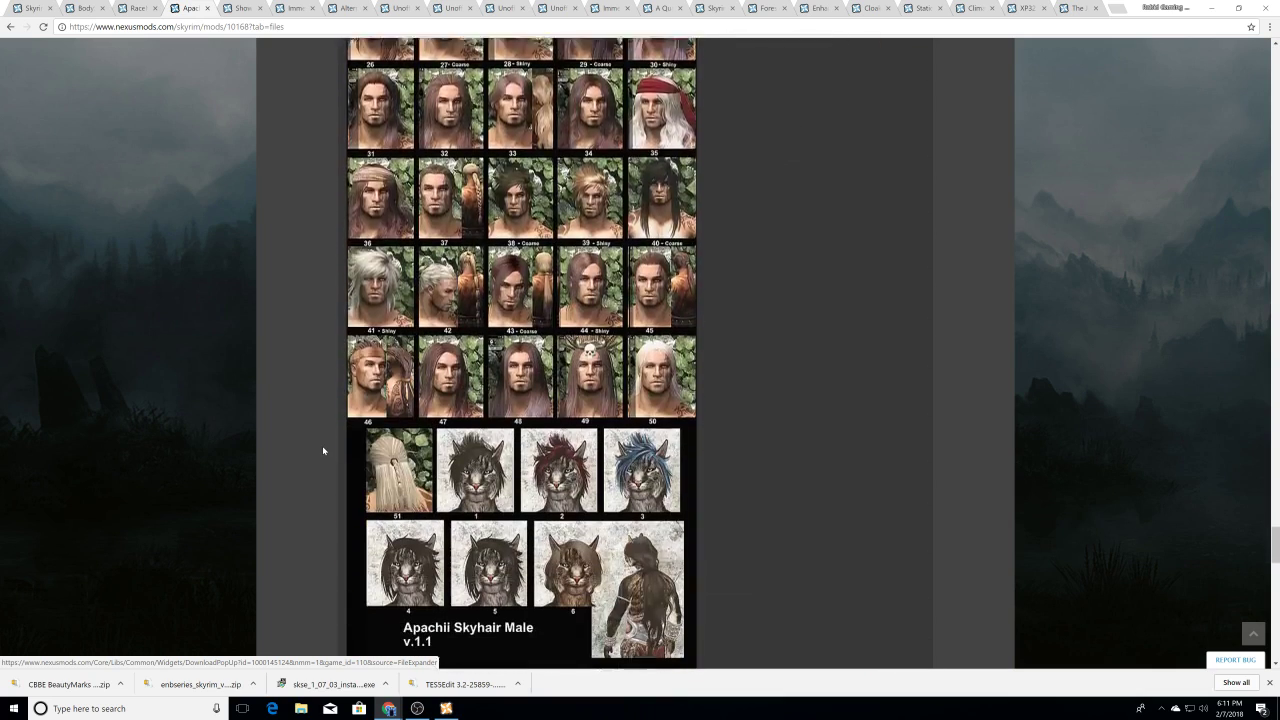
Step: Send the optional ApachiiSkyHairFemale_v_1_5 download to Nexus Mod Manager and dismiss its download popup
scroll(325, 450, up, 11)
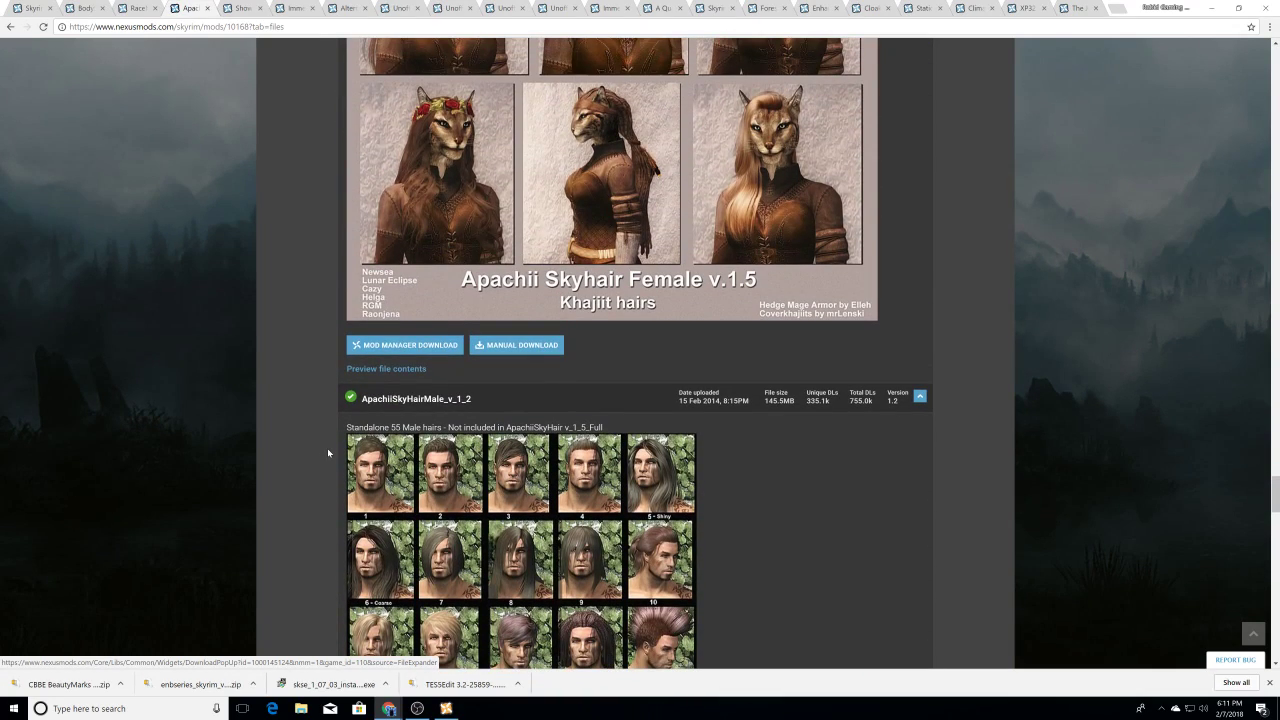
click(418, 349)
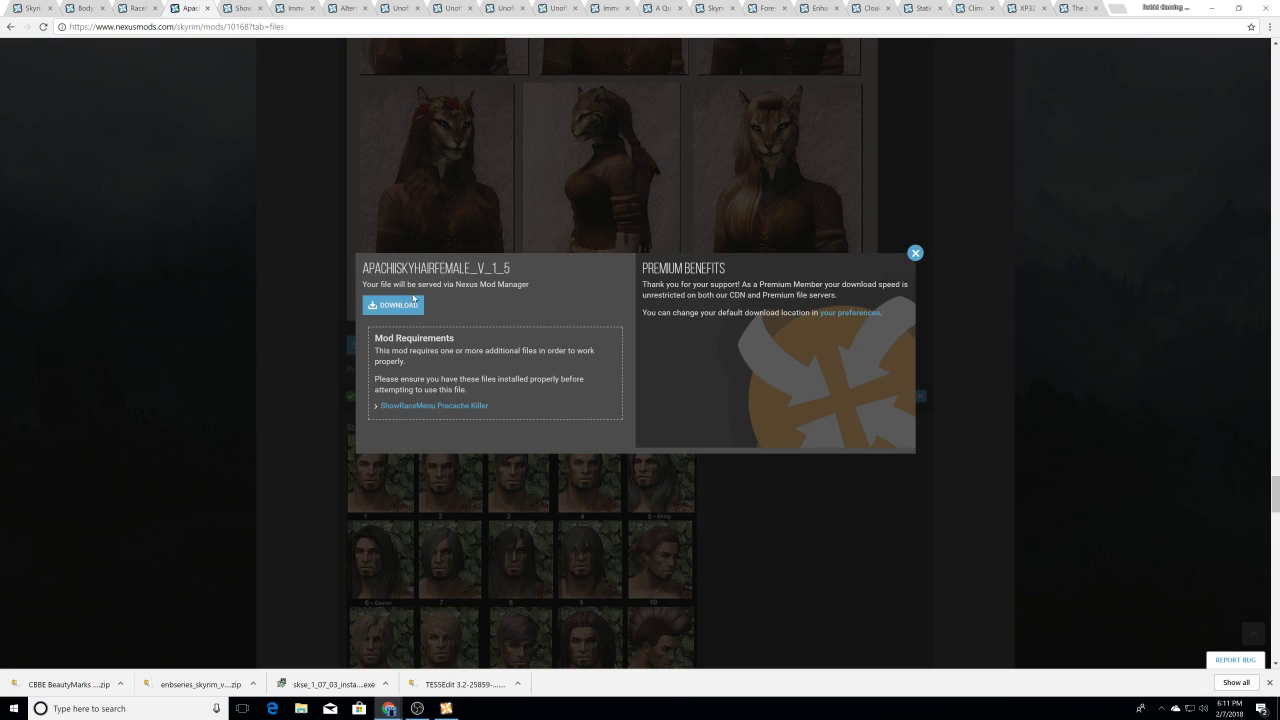
click(410, 301)
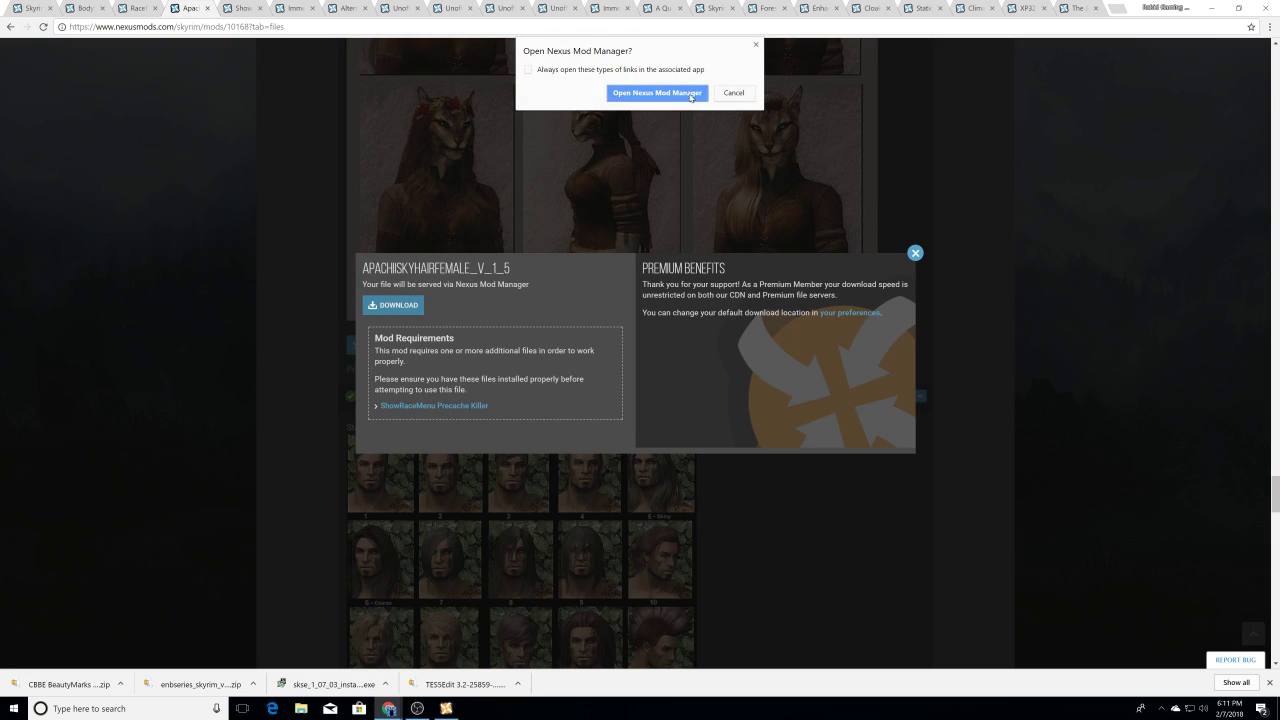
click(656, 93)
click(914, 254)
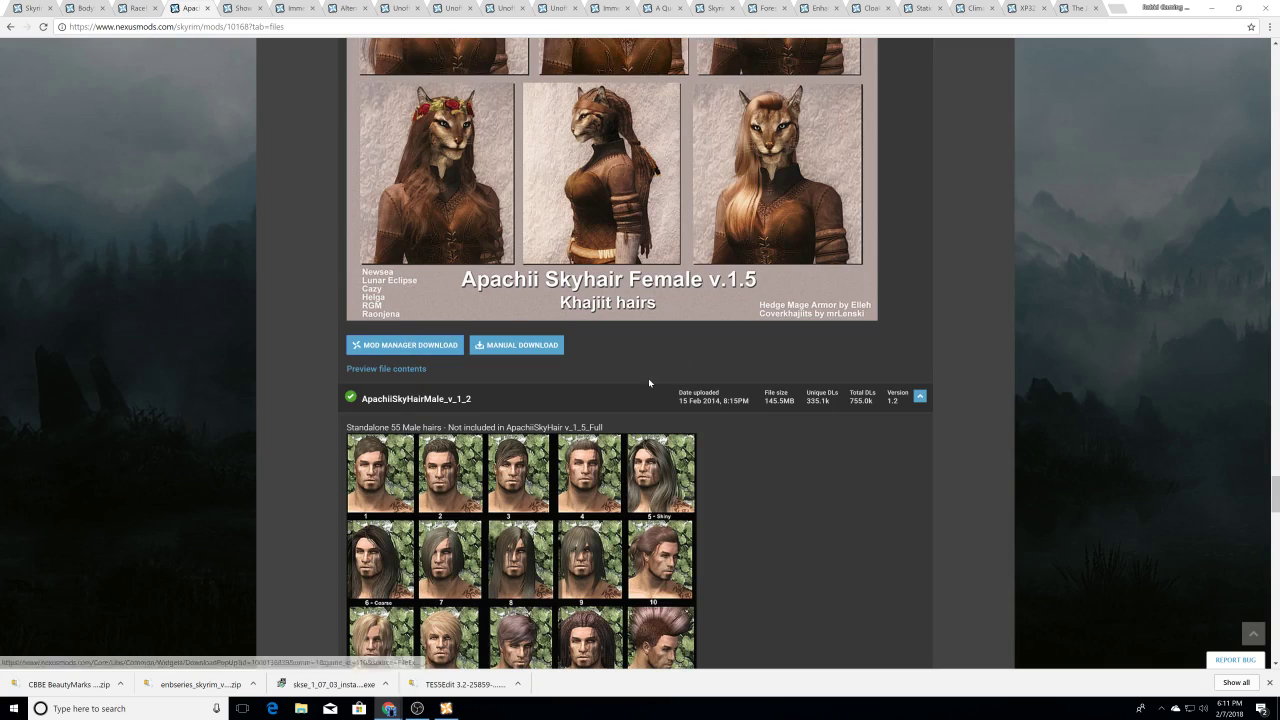
Step: Look over the optional male hair previews, then switch to Nexus Mod Manager and activate ApachiiSkyHairFemale_v_1_5 in the Hair and face models category
scroll(648, 382, down, 20)
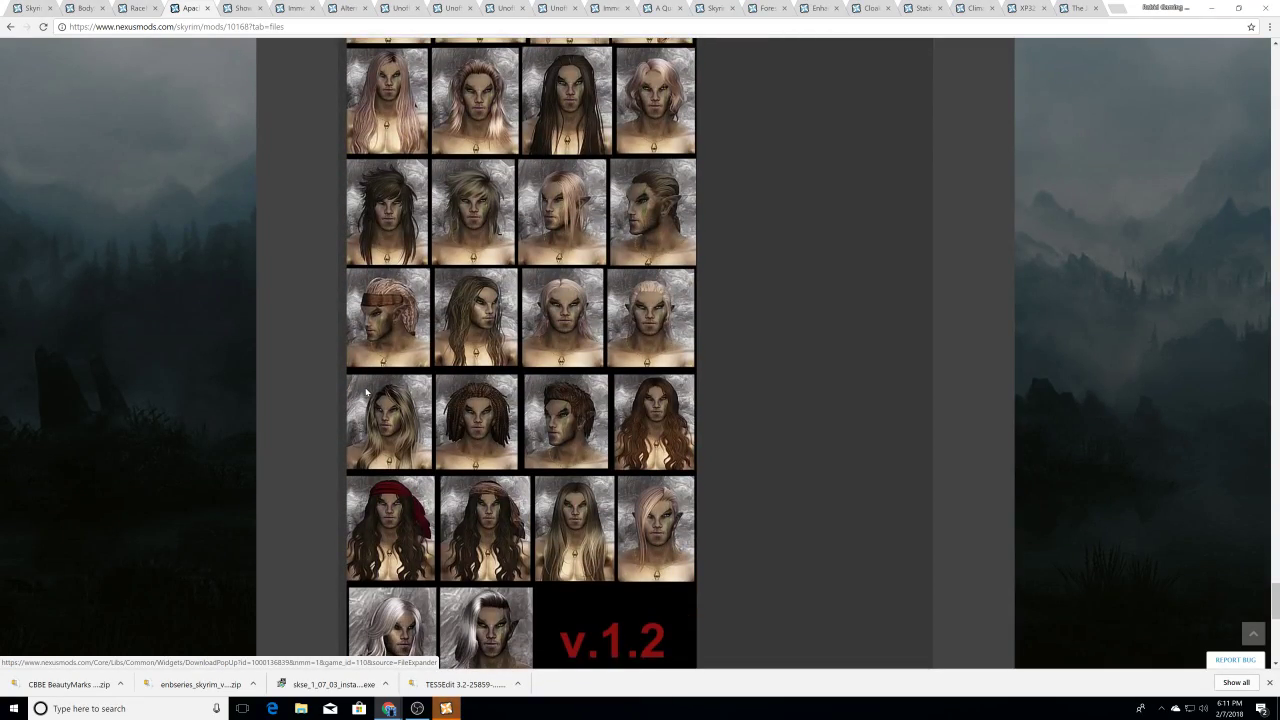
scroll(331, 386, down, 10)
scroll(326, 382, up, 20)
scroll(324, 379, up, 20)
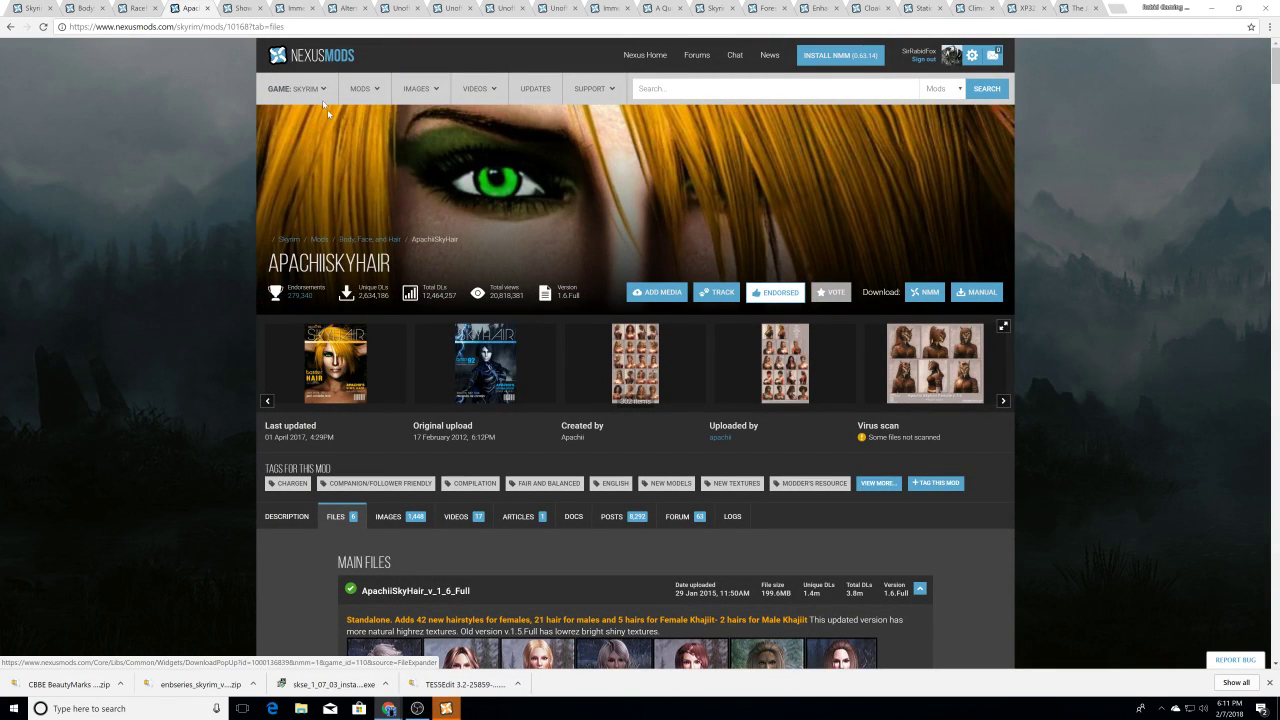
click(446, 708)
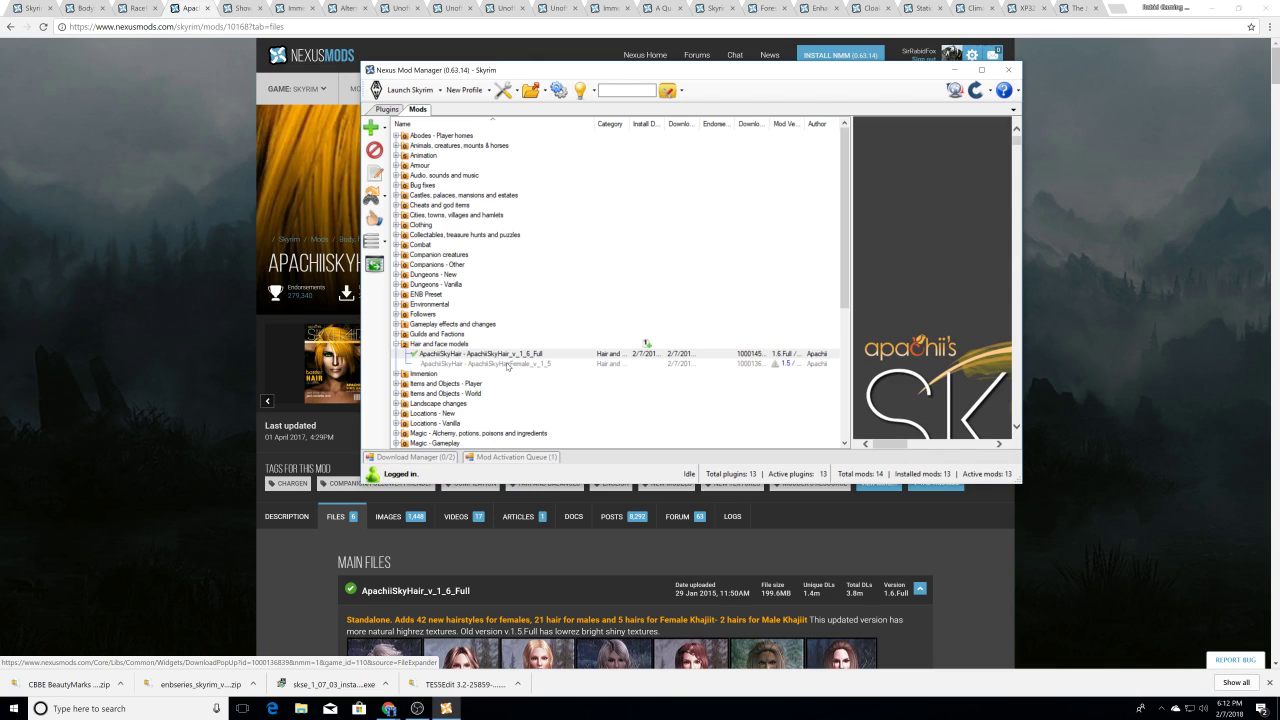
click(510, 364)
click(374, 150)
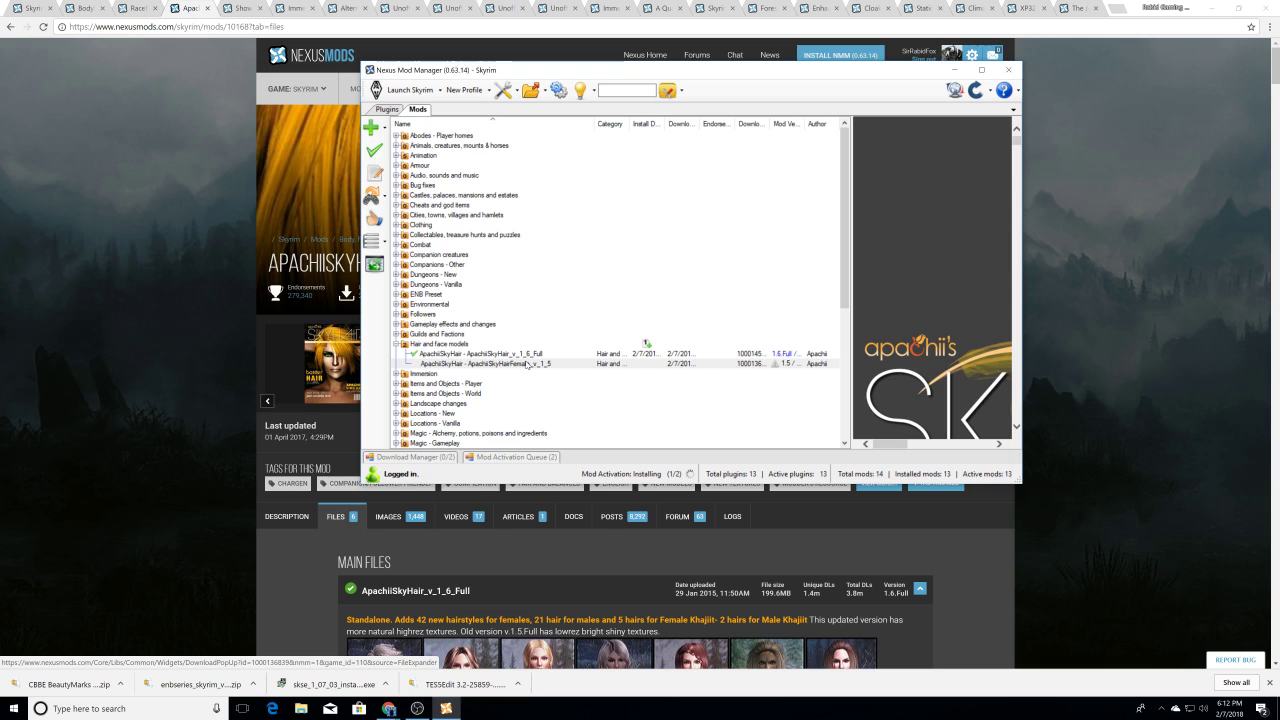
Step: Move the Nexus Mod Manager window aside, look over the ApachiiSkyHair files during the installation, and minimize the manager
scroll(266, 498, down, 3)
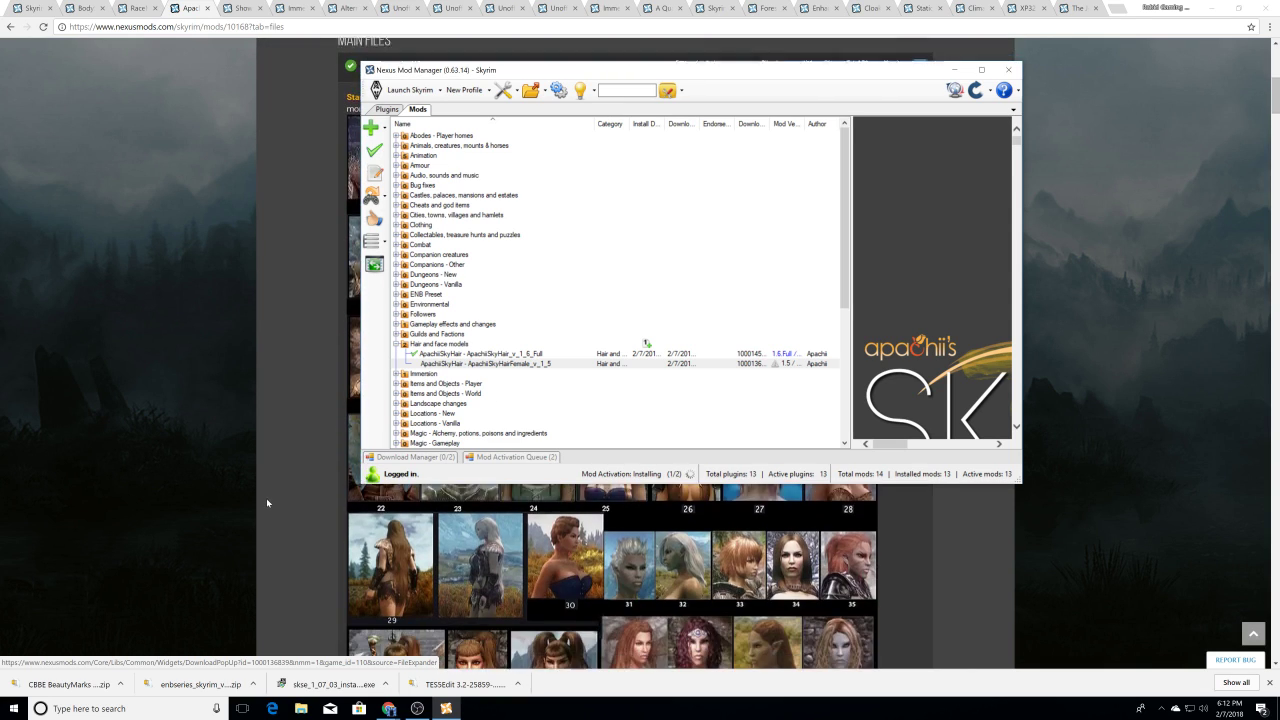
drag(460, 70, 656, 14)
scroll(358, 462, down, 10)
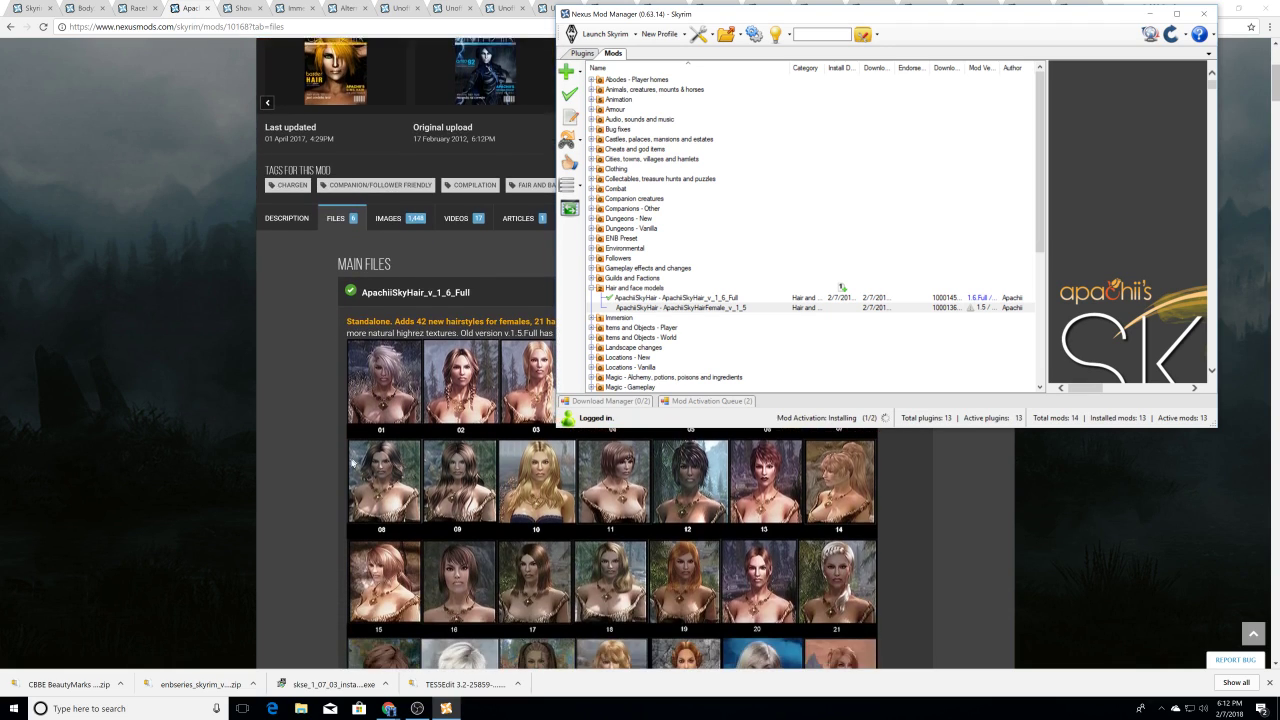
scroll(358, 462, up, 8)
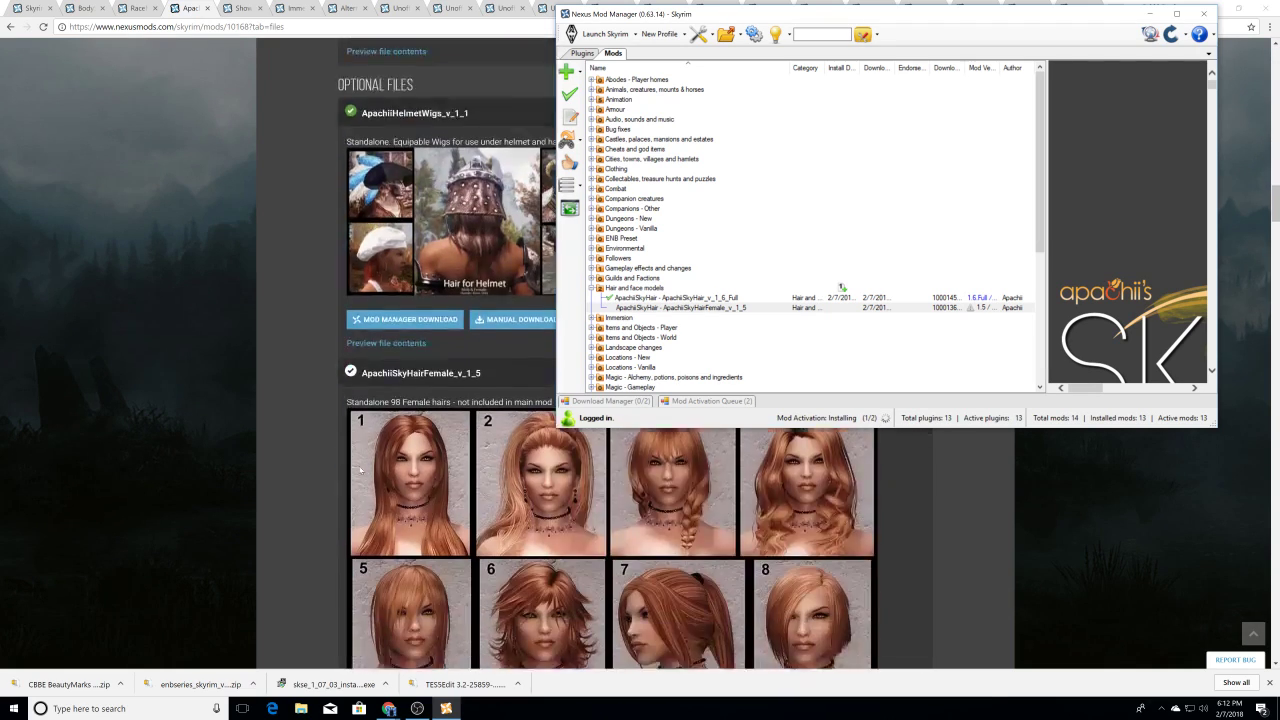
scroll(362, 468, up, 3)
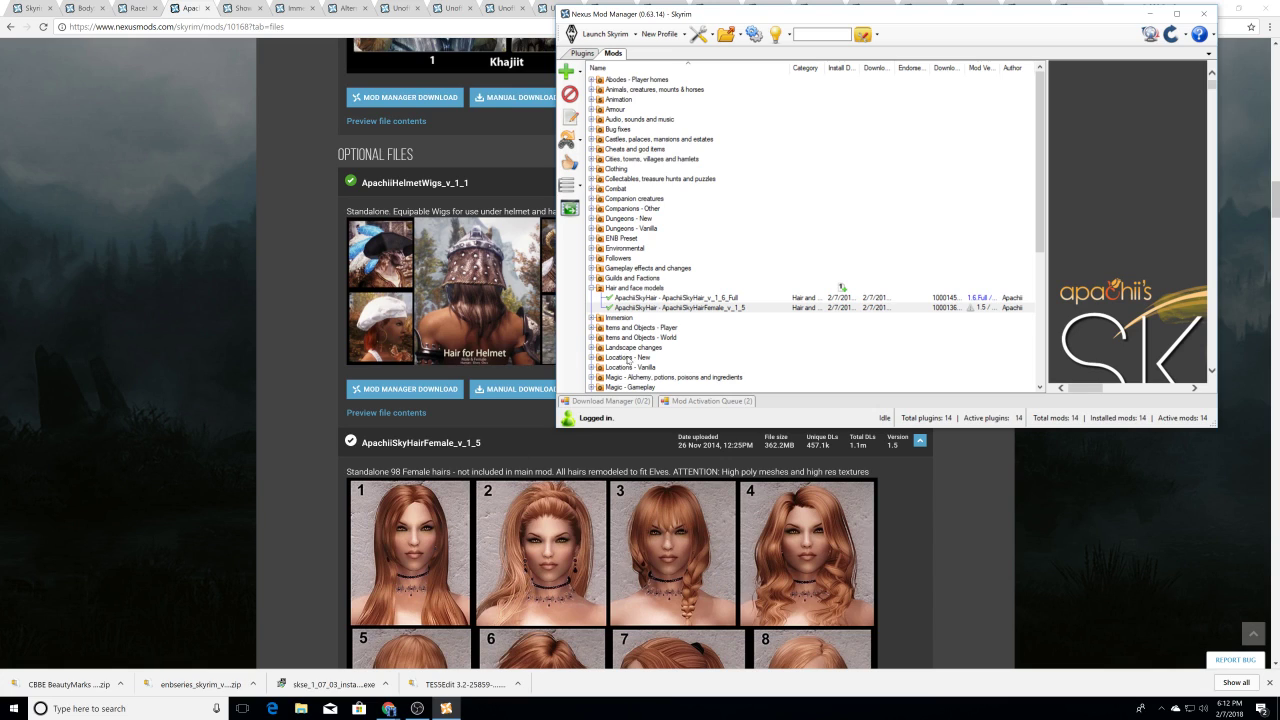
drag(992, 17, 546, 108)
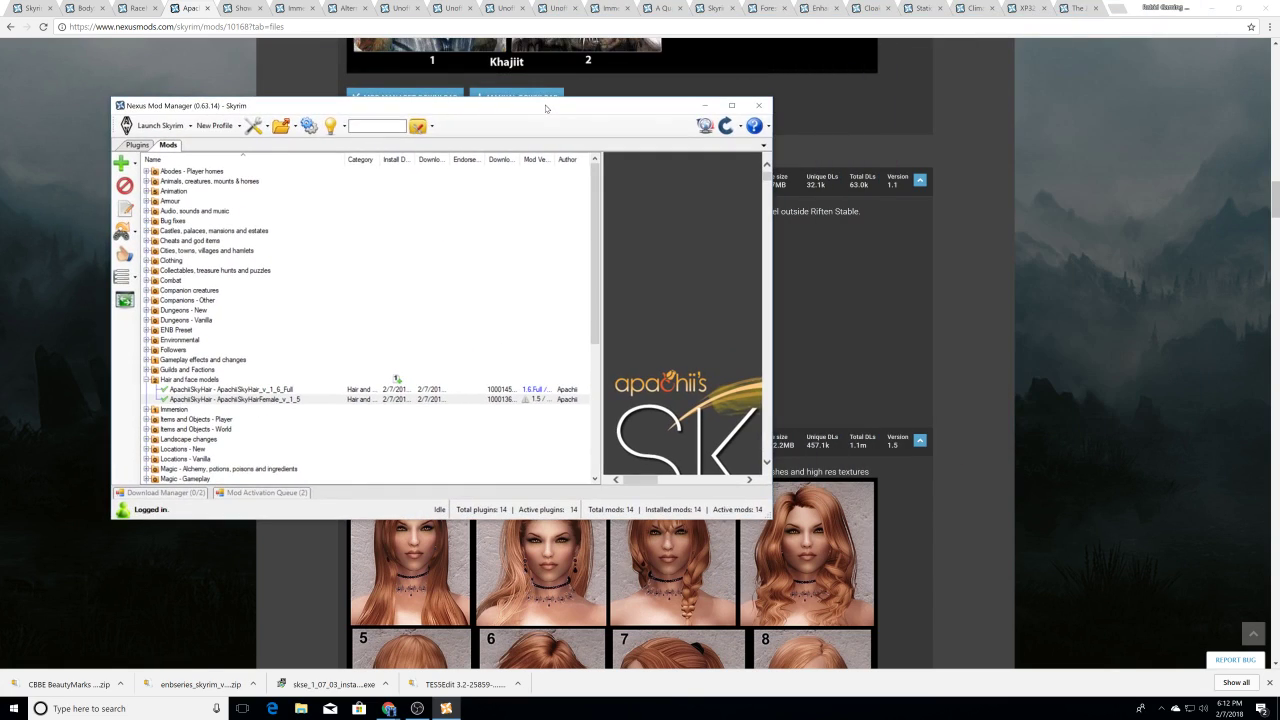
click(705, 105)
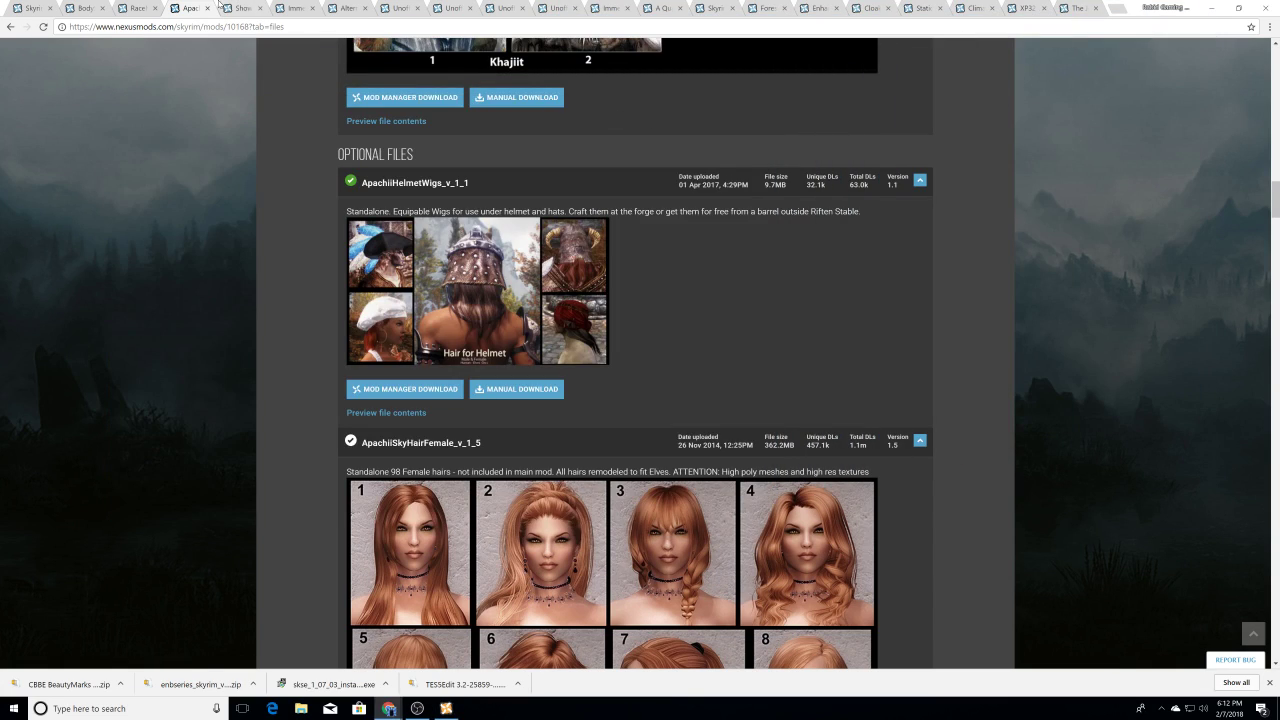
Step: Go to the Immersive Weapons mod page, send its main file to Nexus Mod Manager, and dismiss the download popup
click(236, 7)
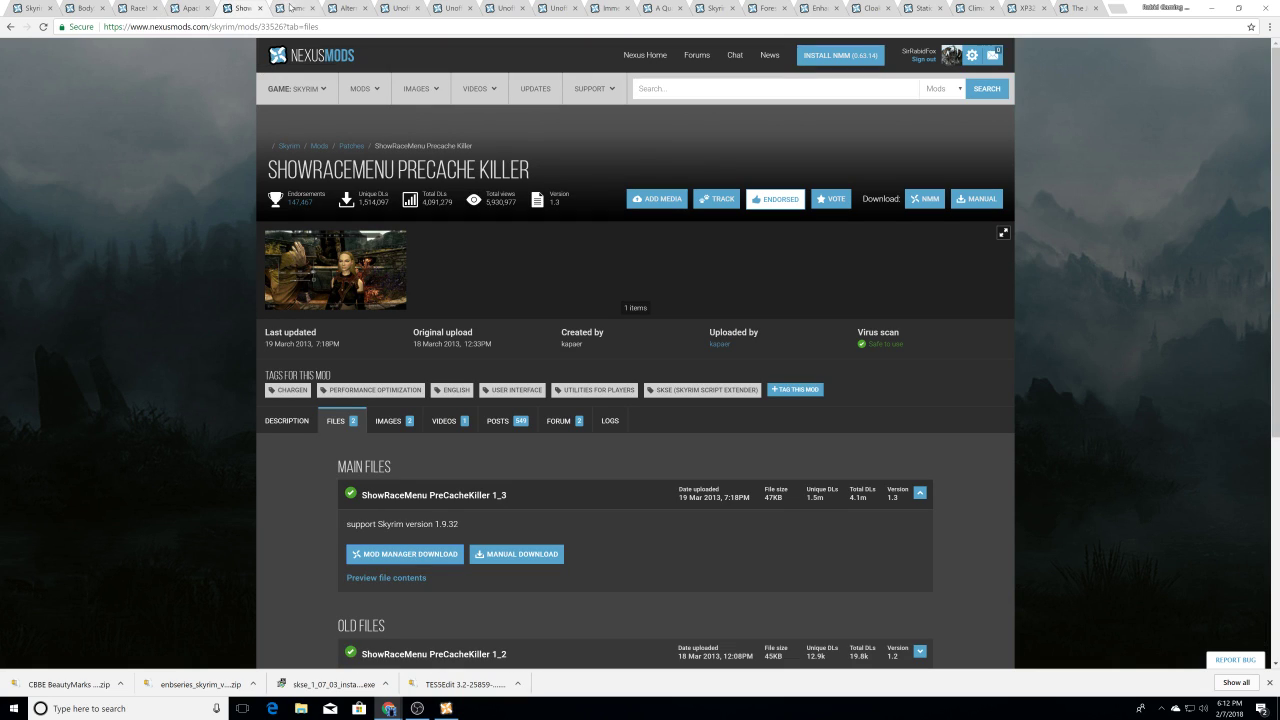
click(289, 7)
scroll(197, 250, down, 3)
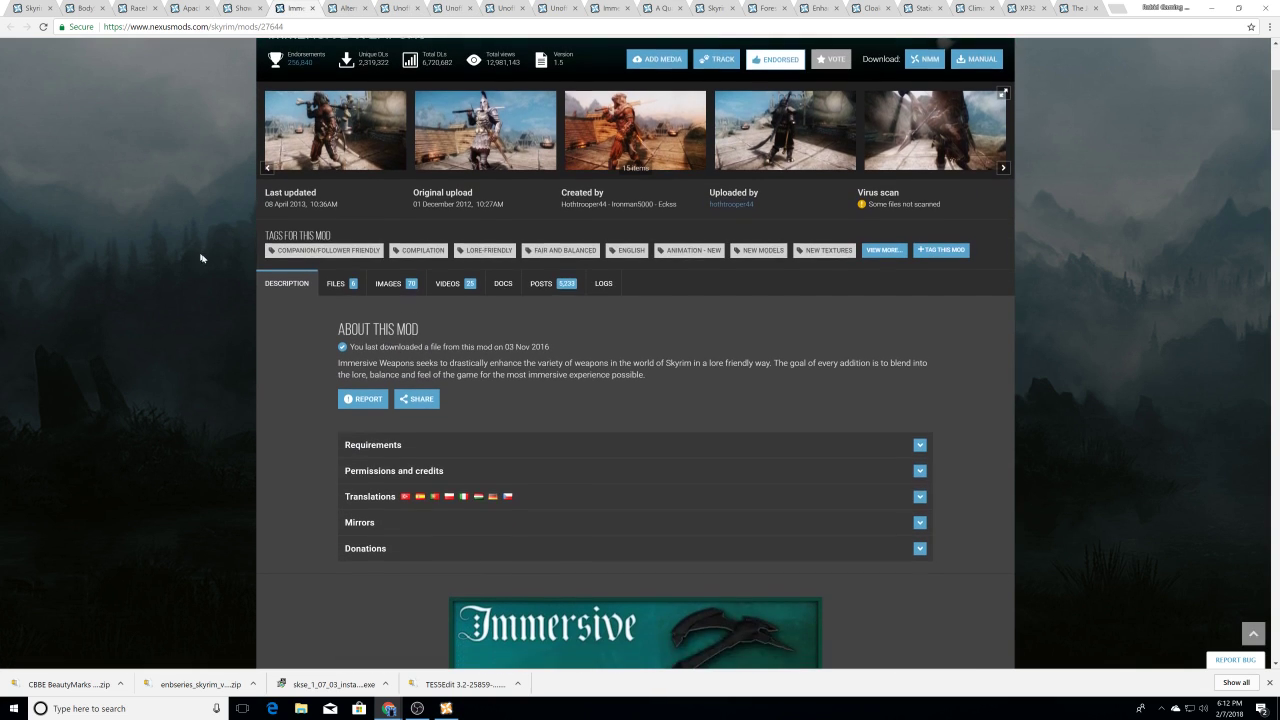
click(336, 283)
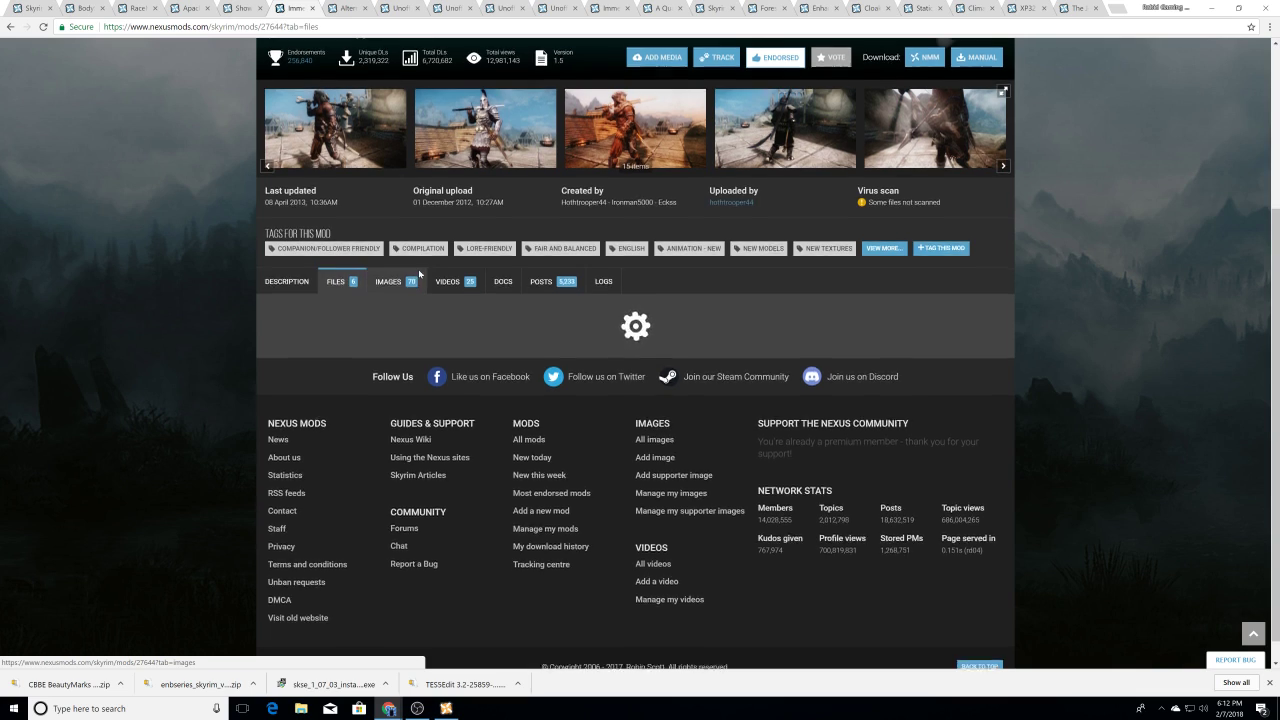
scroll(318, 296, down, 4)
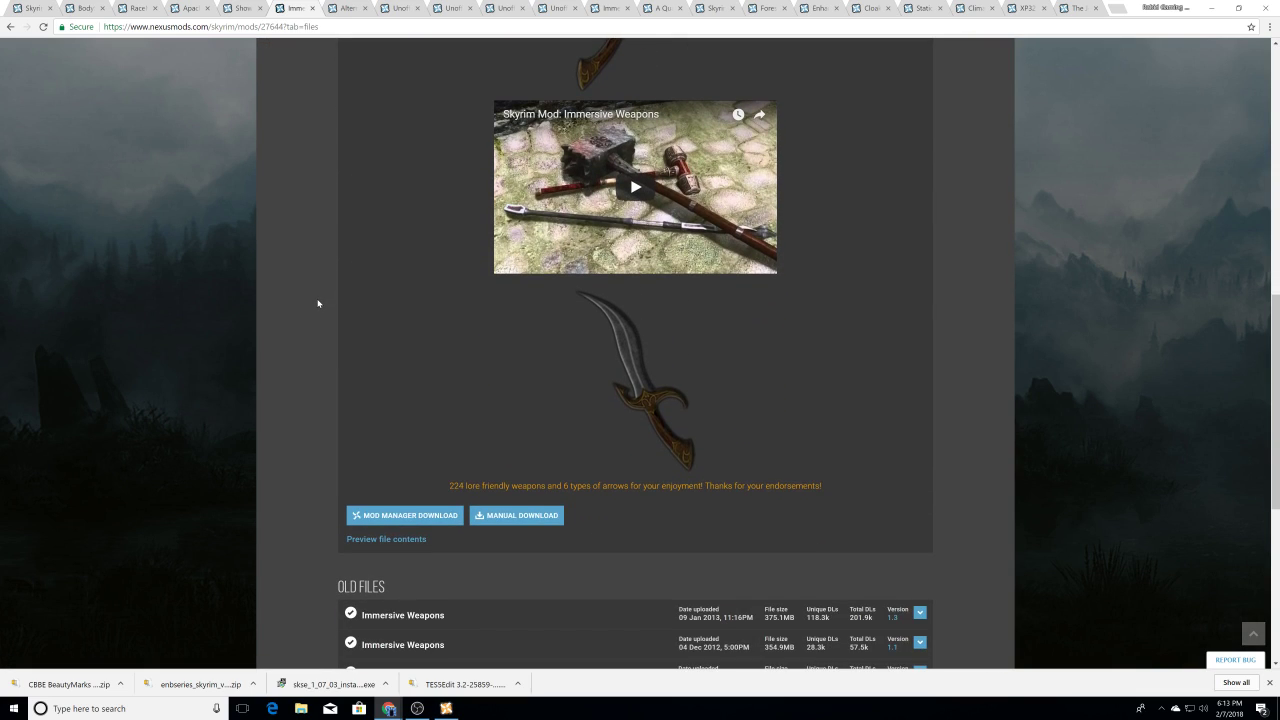
scroll(318, 303, down, 2)
click(393, 286)
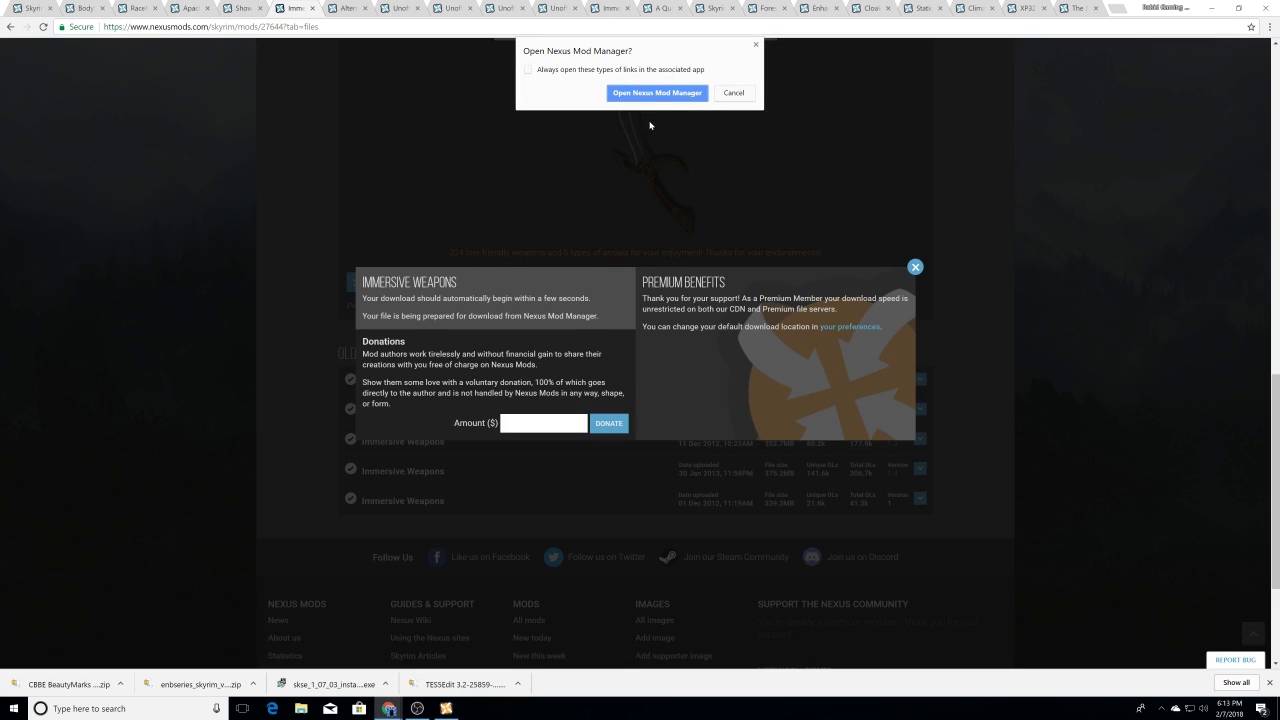
click(655, 93)
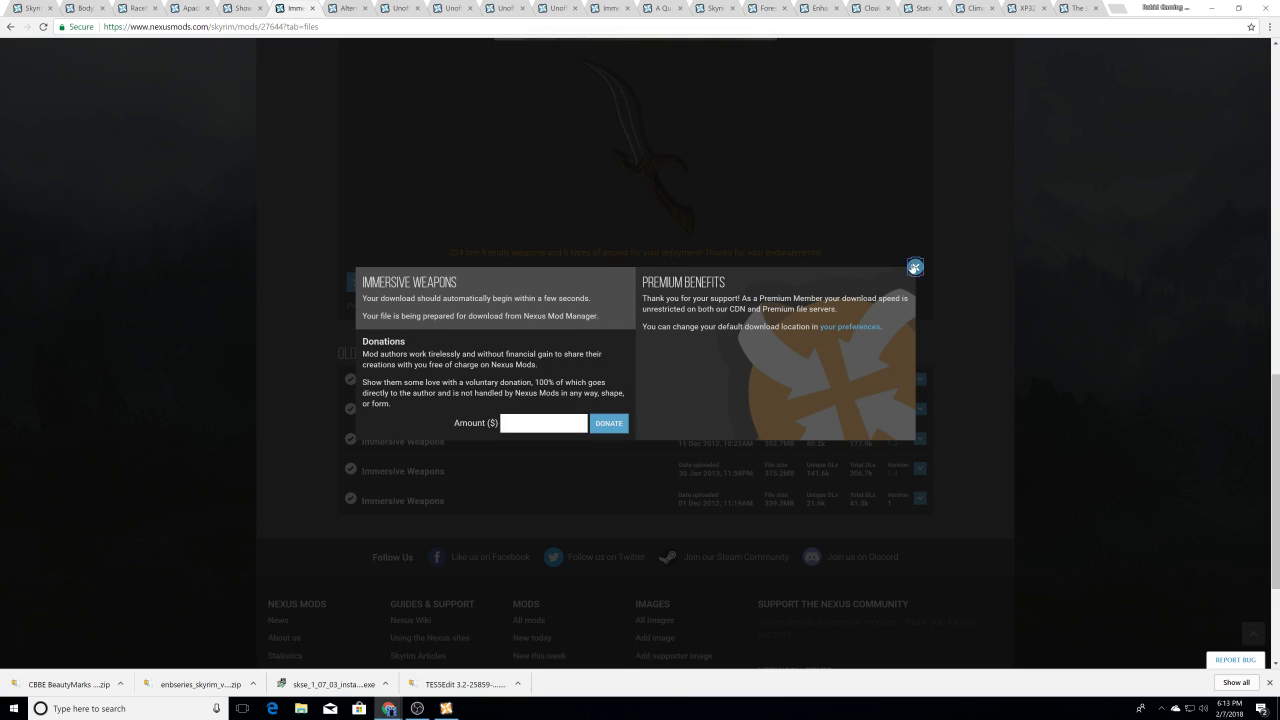
click(914, 267)
click(551, 294)
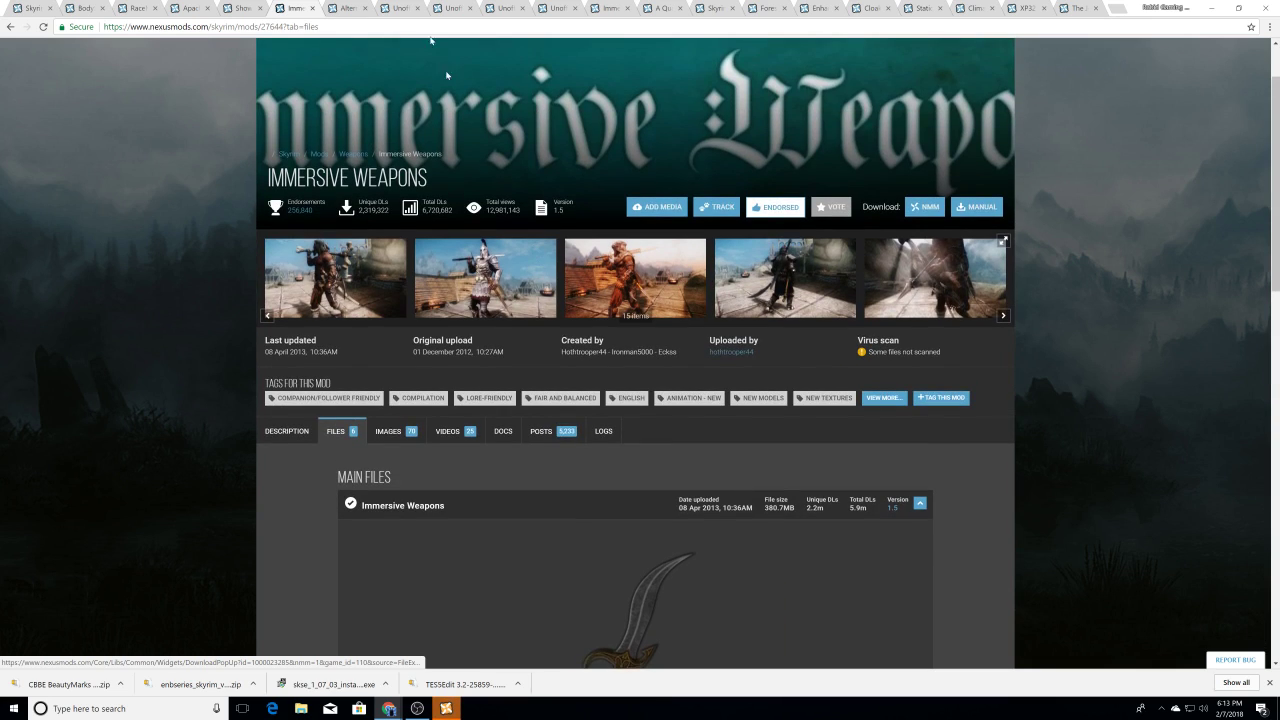
Step: Go to the Alternate Start mod page, send the main Live Another Life file to Nexus Mod Manager, and dismiss the download popup
click(345, 8)
scroll(300, 200, down, 3)
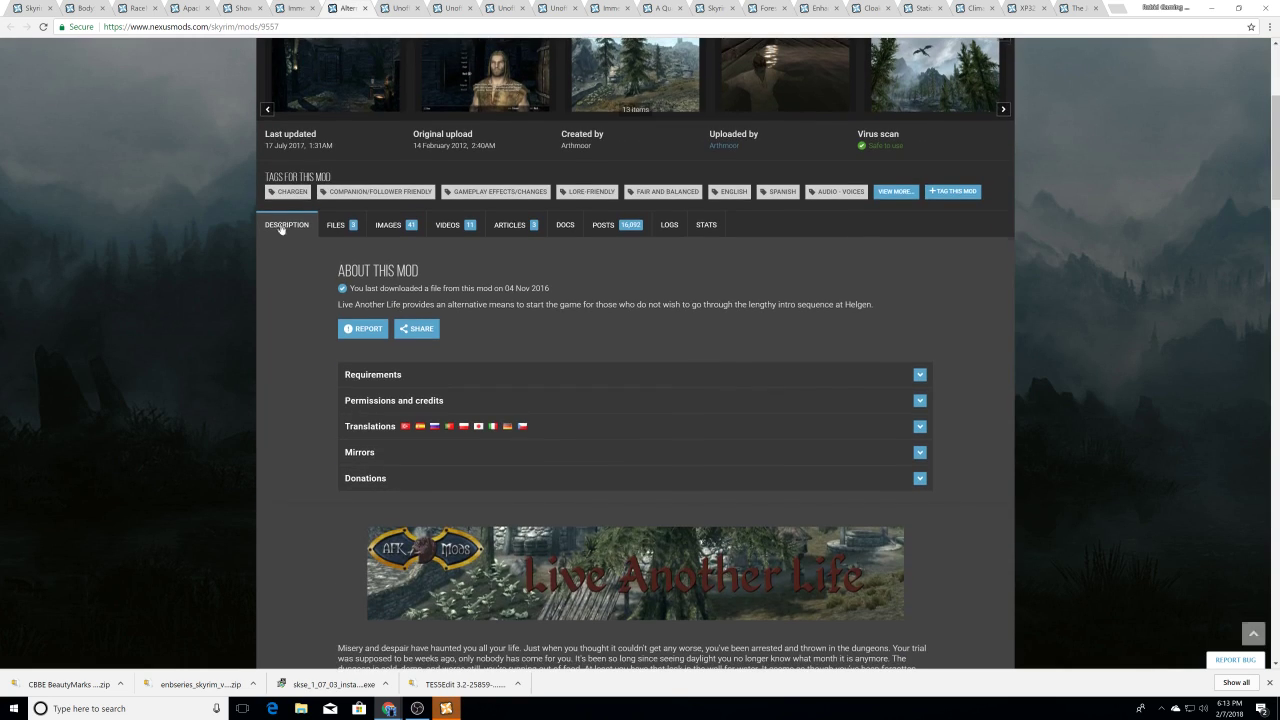
click(337, 225)
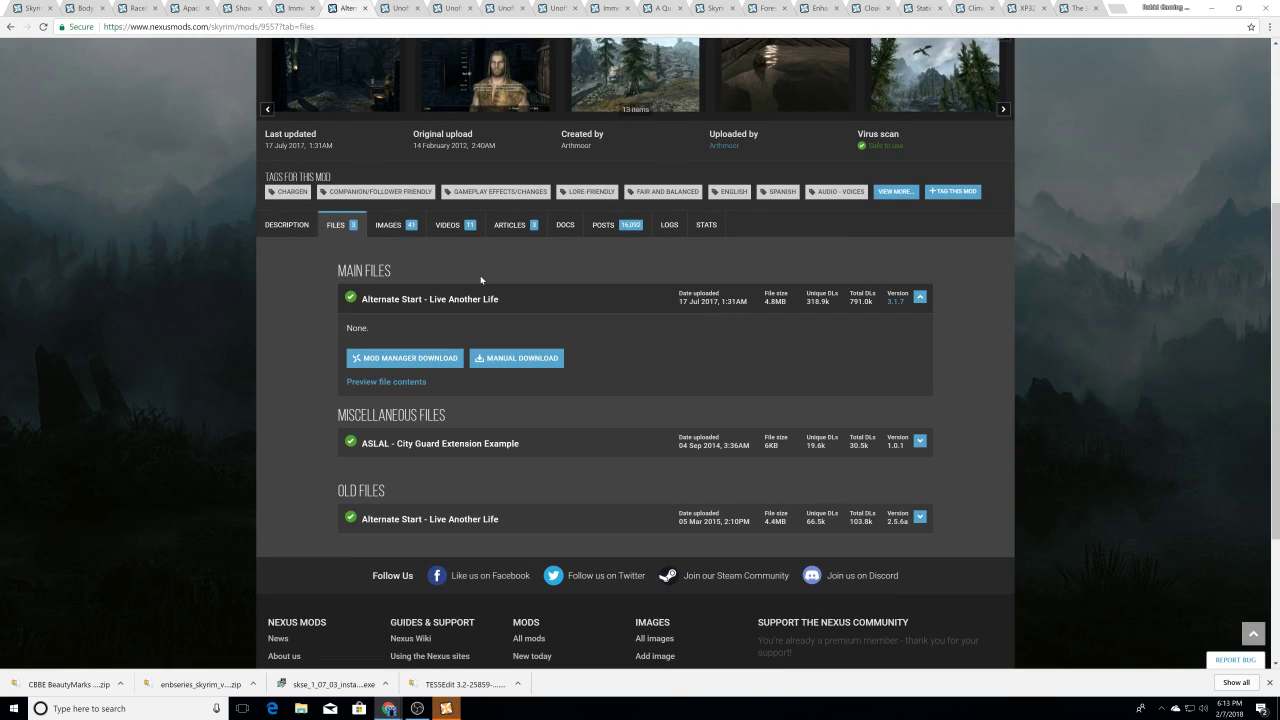
scroll(481, 280, down, 1)
click(429, 299)
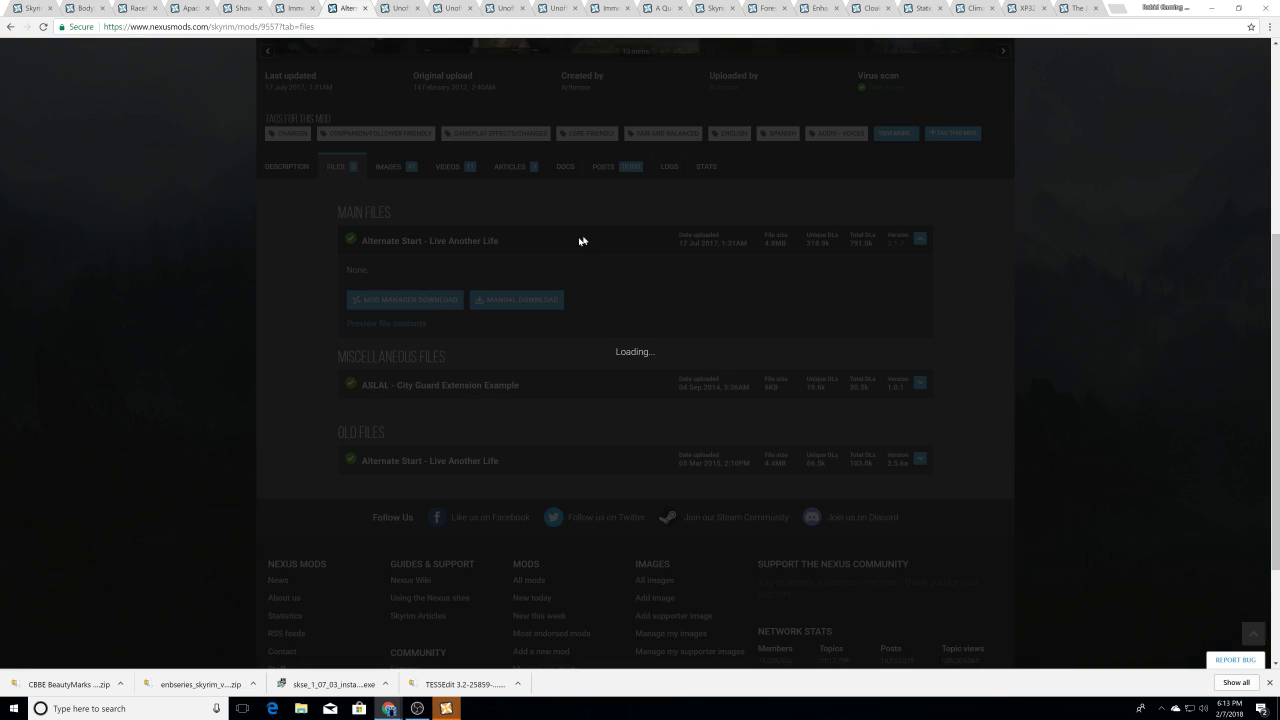
click(668, 96)
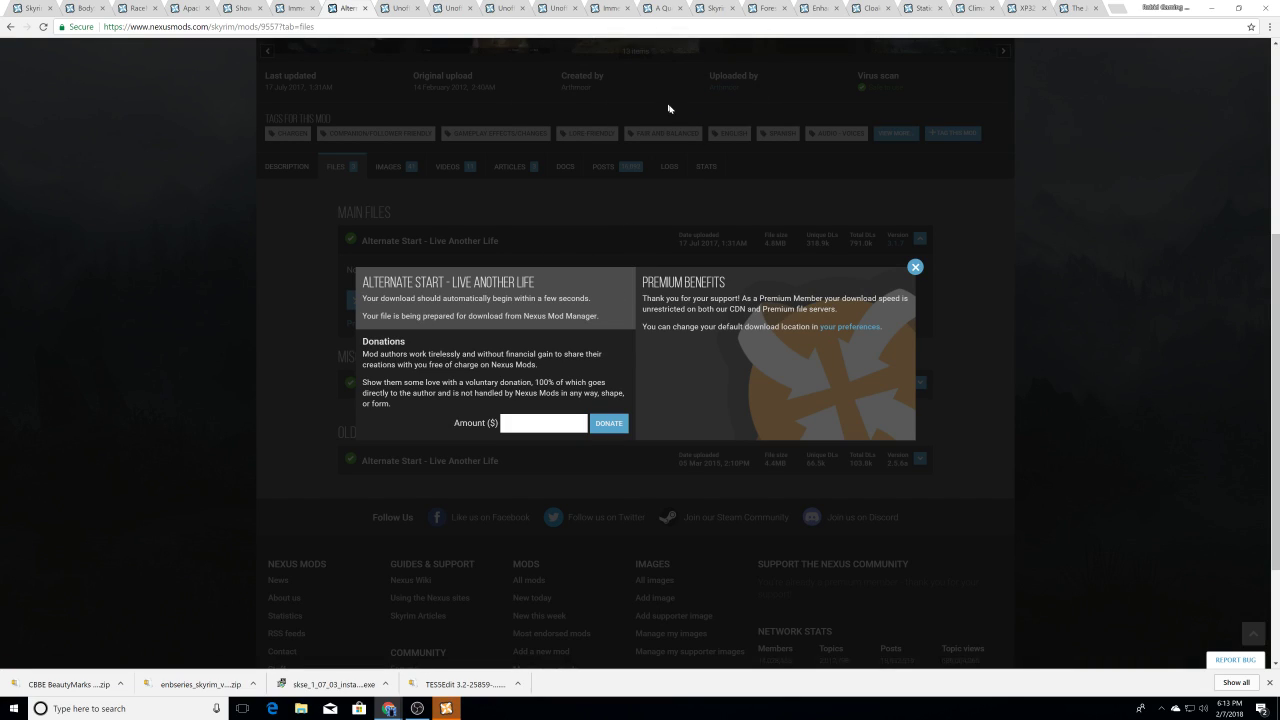
click(915, 267)
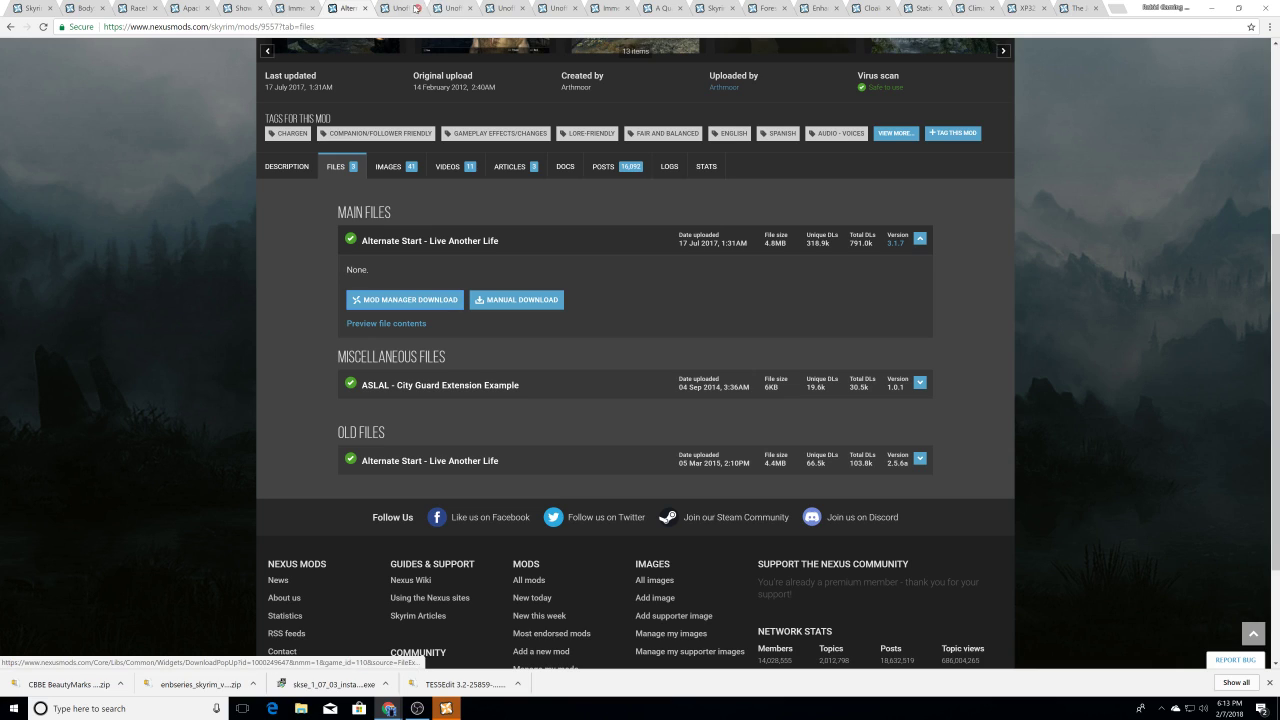
Step: Check the Unofficial Dawnguard Patch page and open its linked Legendary Edition patch in a new browser tab
click(415, 9)
scroll(229, 457, down, 2)
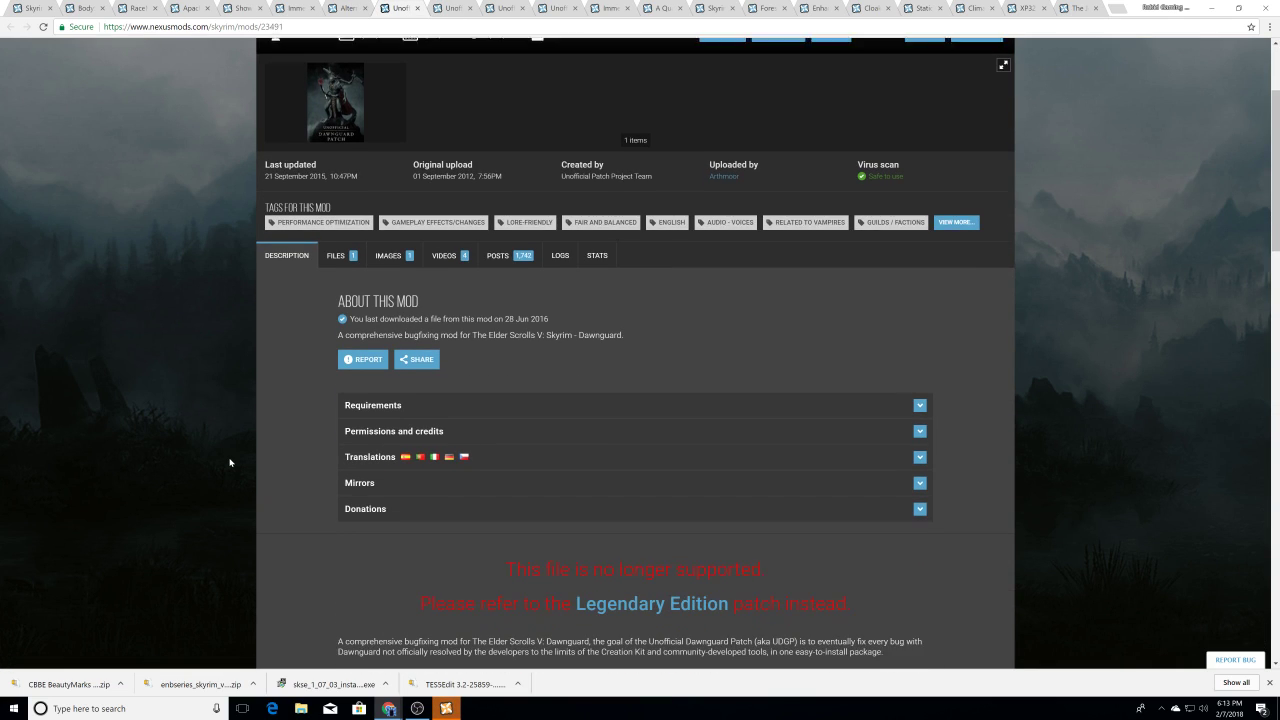
click(333, 253)
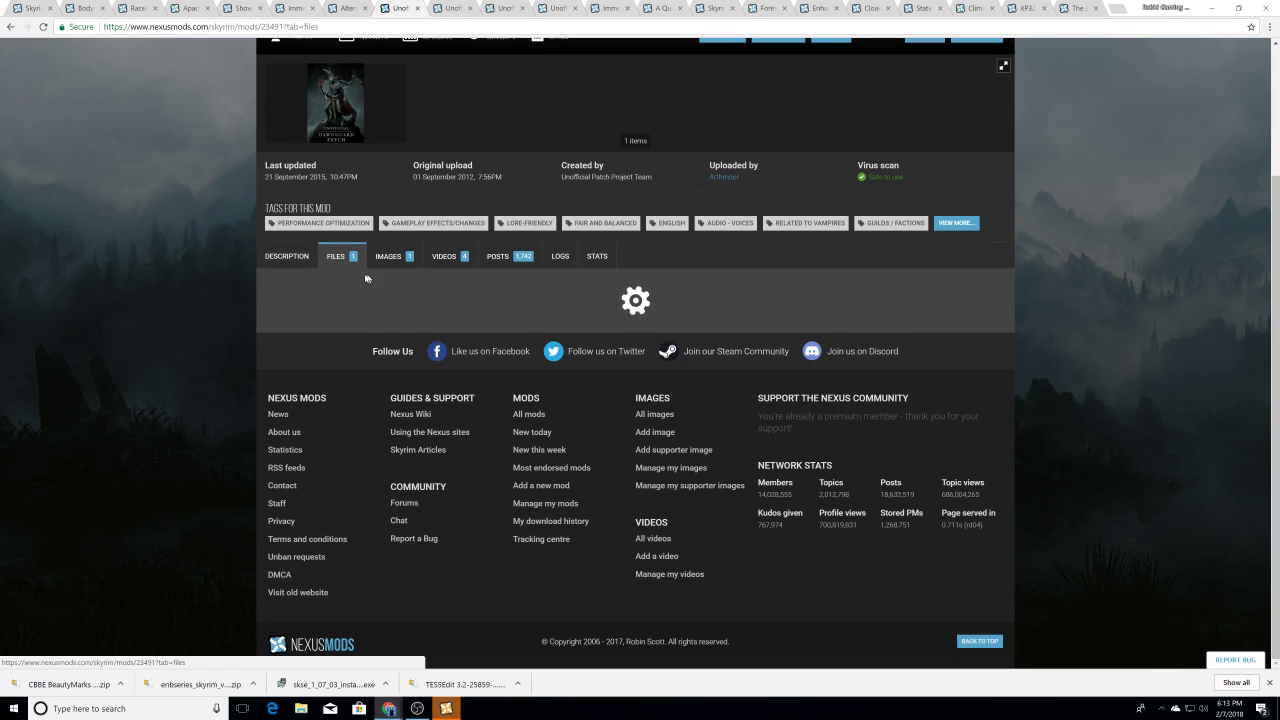
click(280, 255)
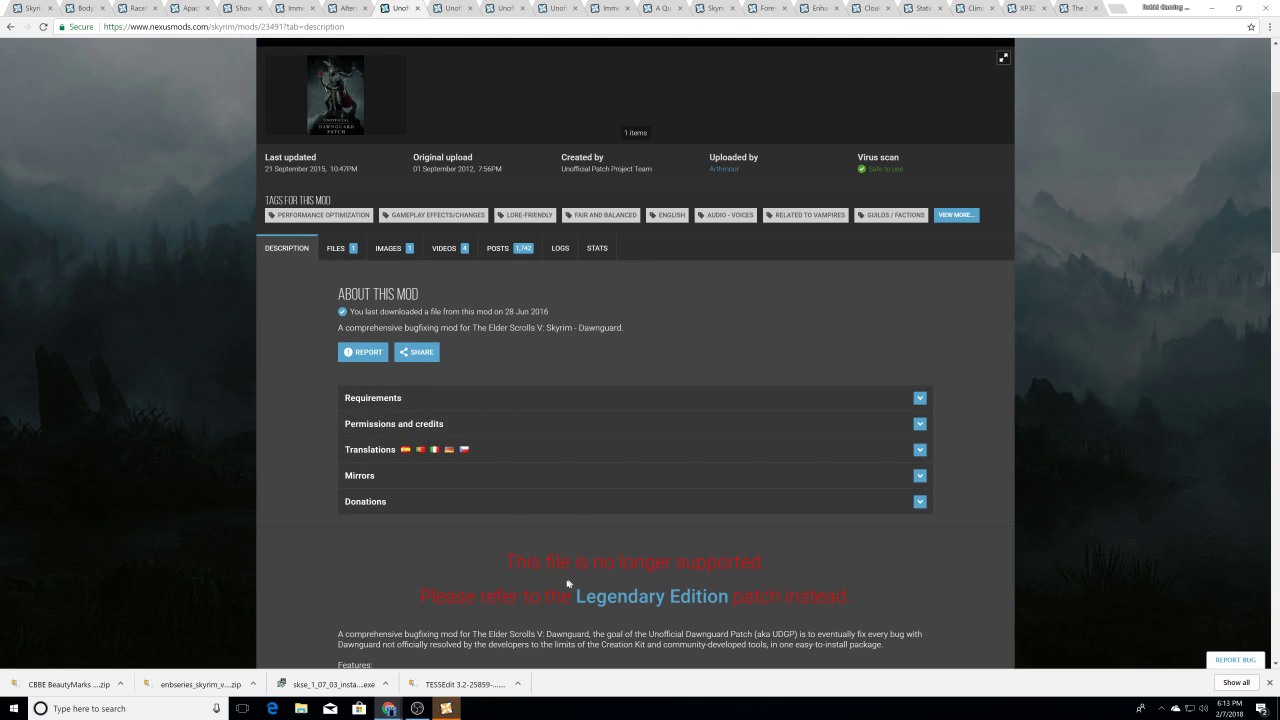
right_click(616, 597)
click(660, 604)
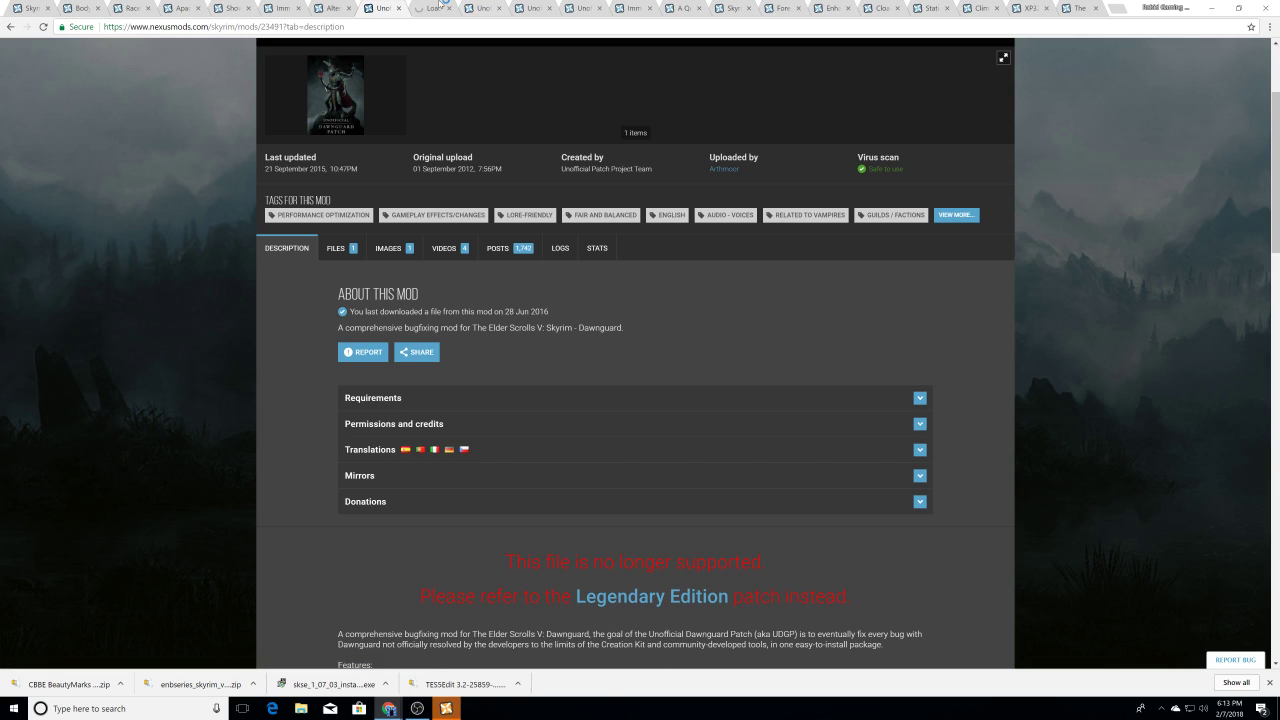
click(443, 5)
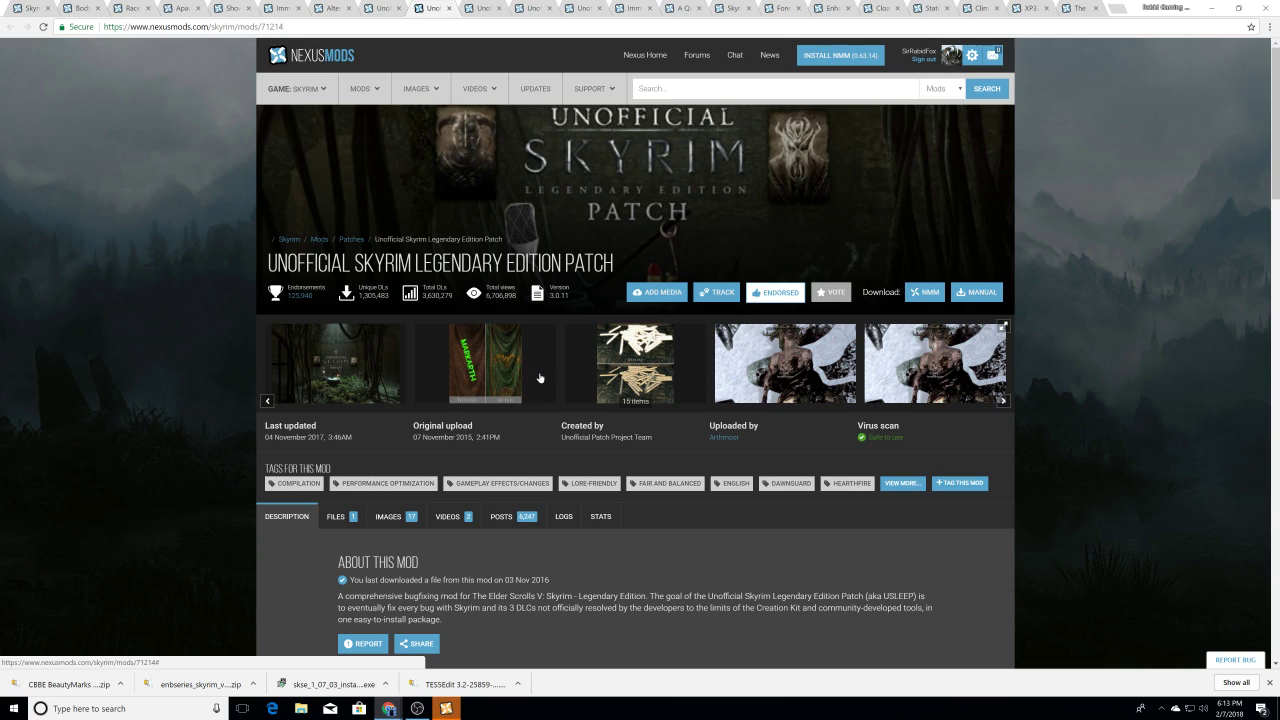
Step: Review the Unofficial Skyrim Legendary Edition Patch description and display the mod's downloadable files
scroll(540, 377, down, 3)
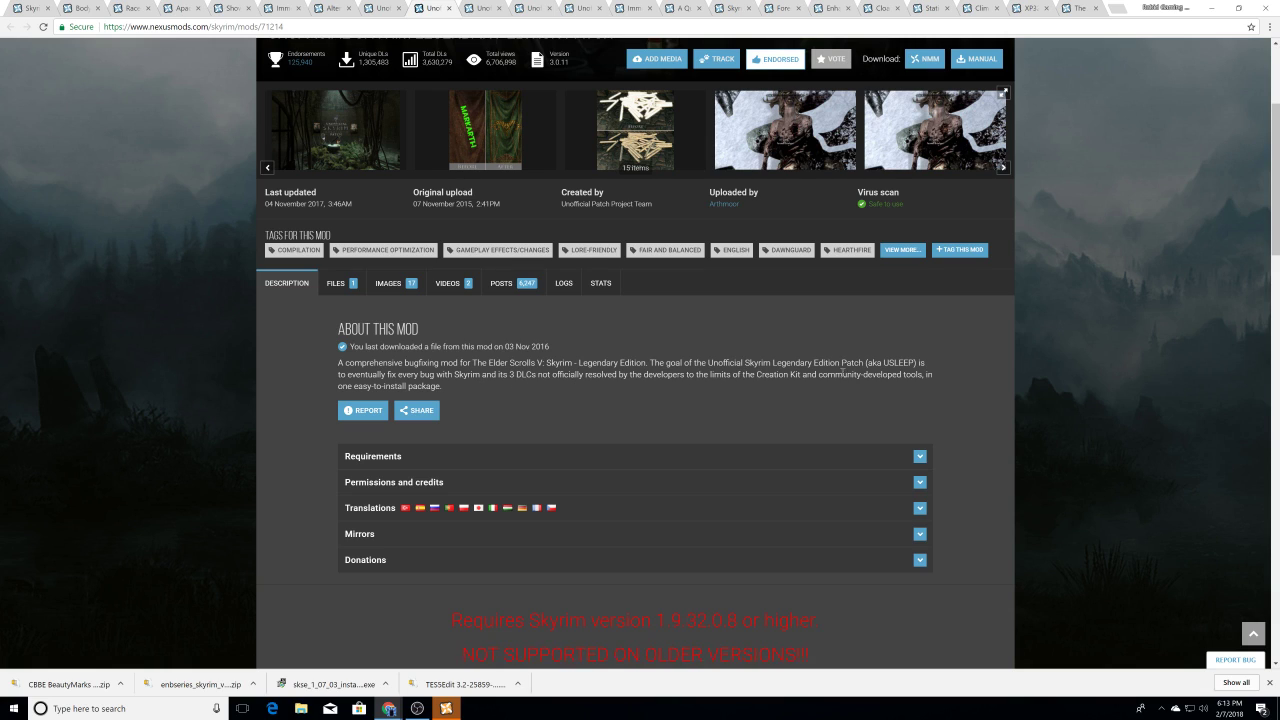
scroll(309, 403, down, 4)
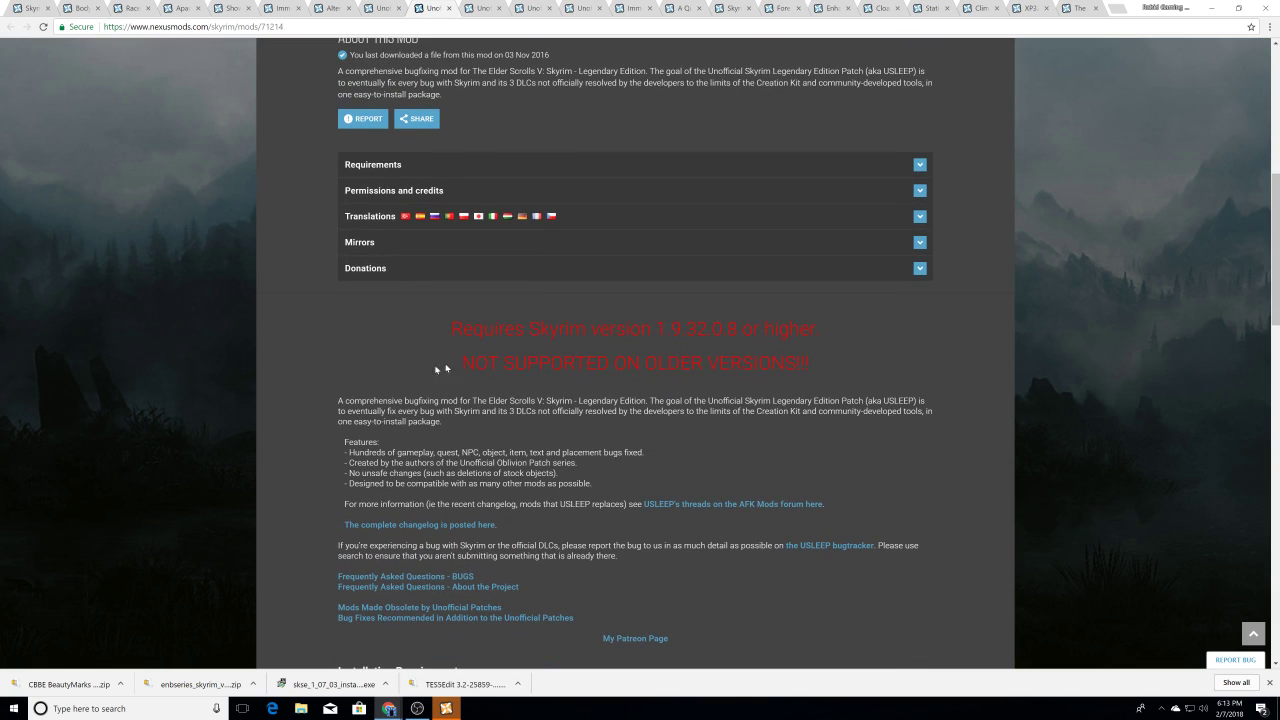
scroll(321, 403, up, 5)
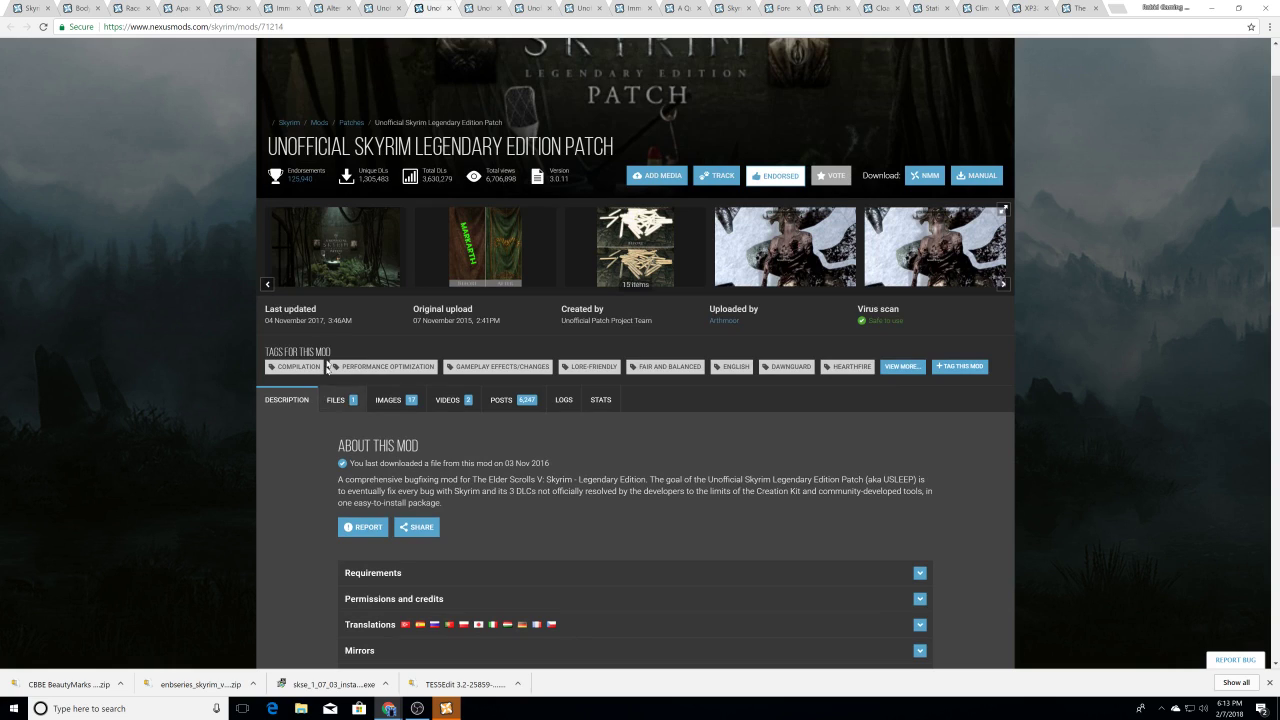
click(337, 399)
scroll(516, 408, down, 3)
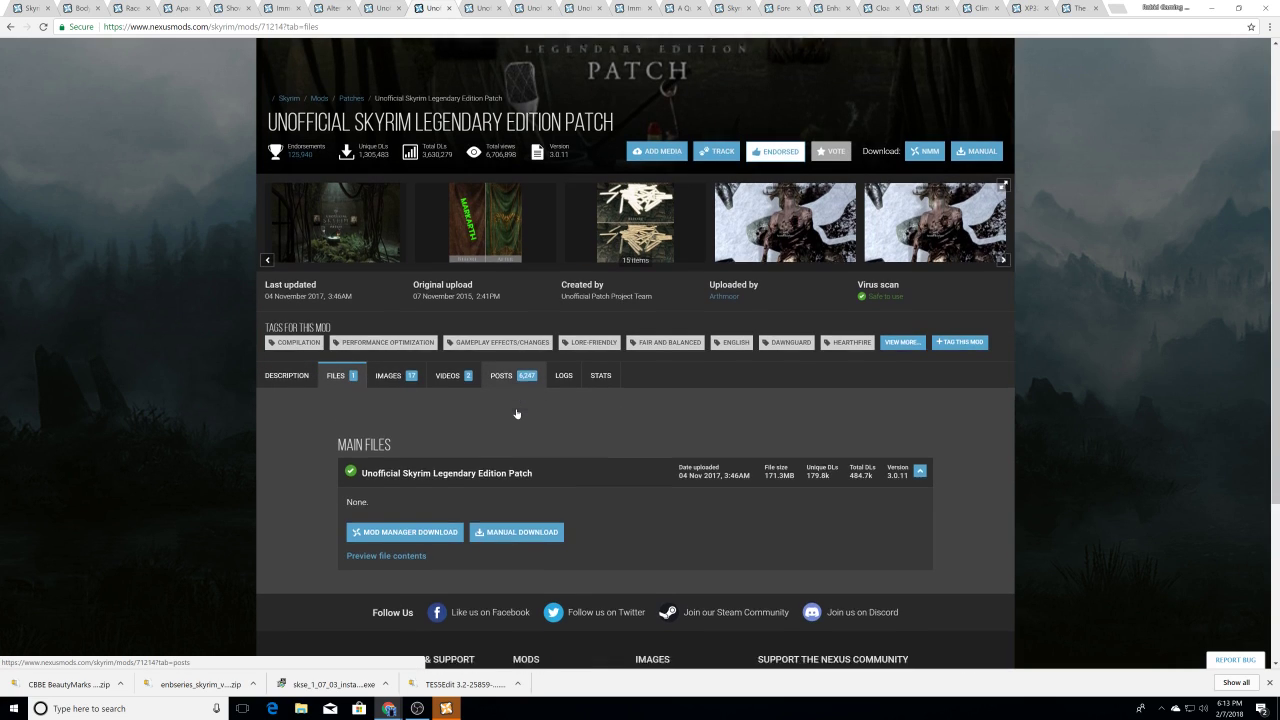
Step: Send the Unofficial Skyrim Legendary Edition Patch main file to Nexus Mod Manager and dismiss the download popup
click(421, 387)
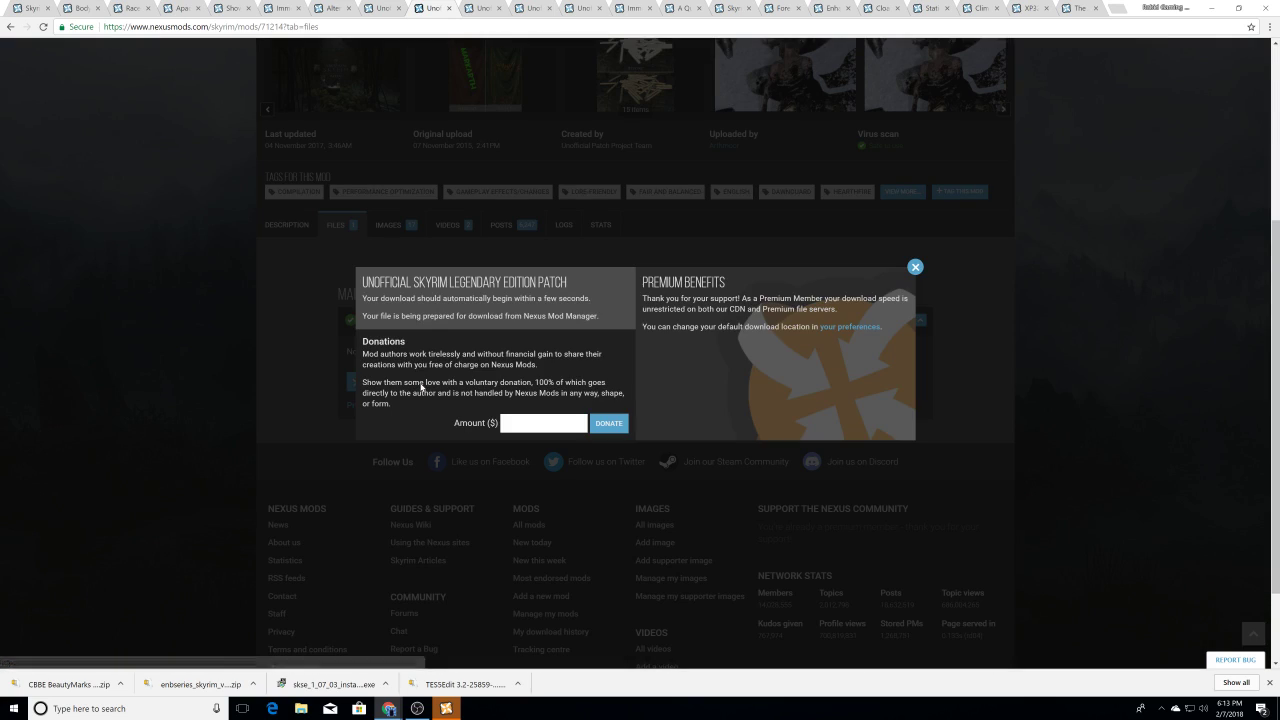
click(649, 93)
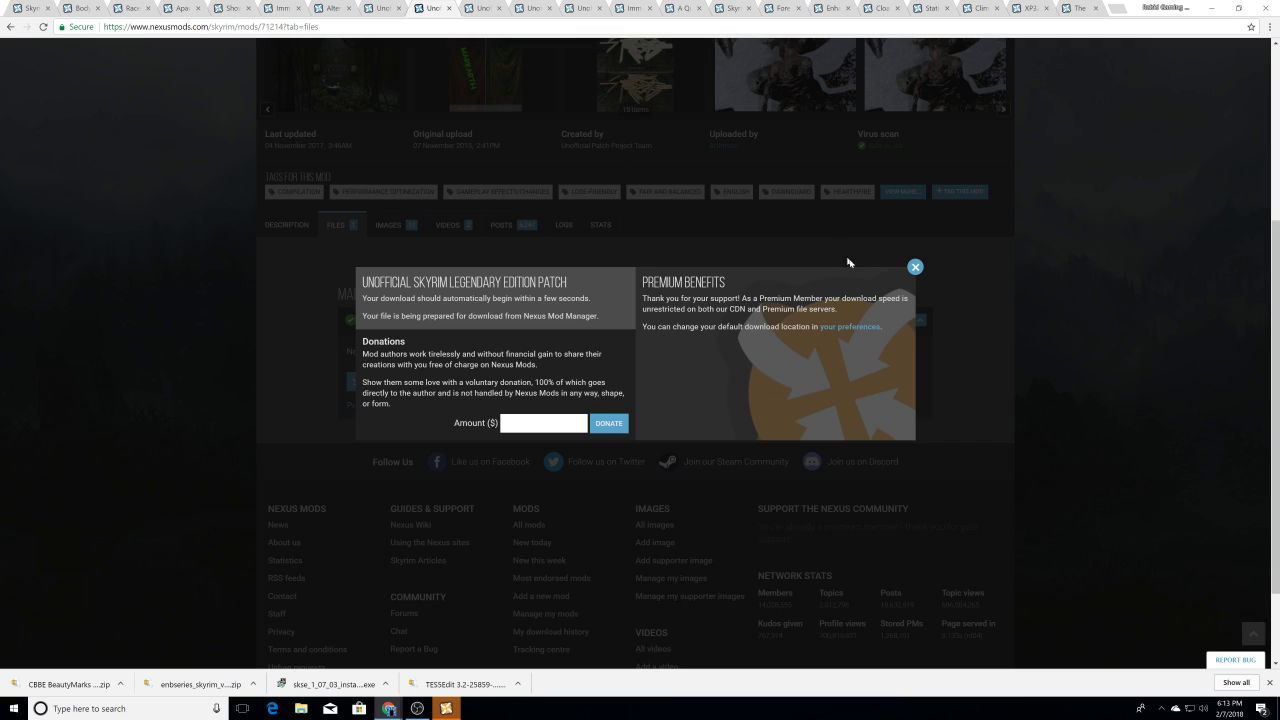
click(913, 267)
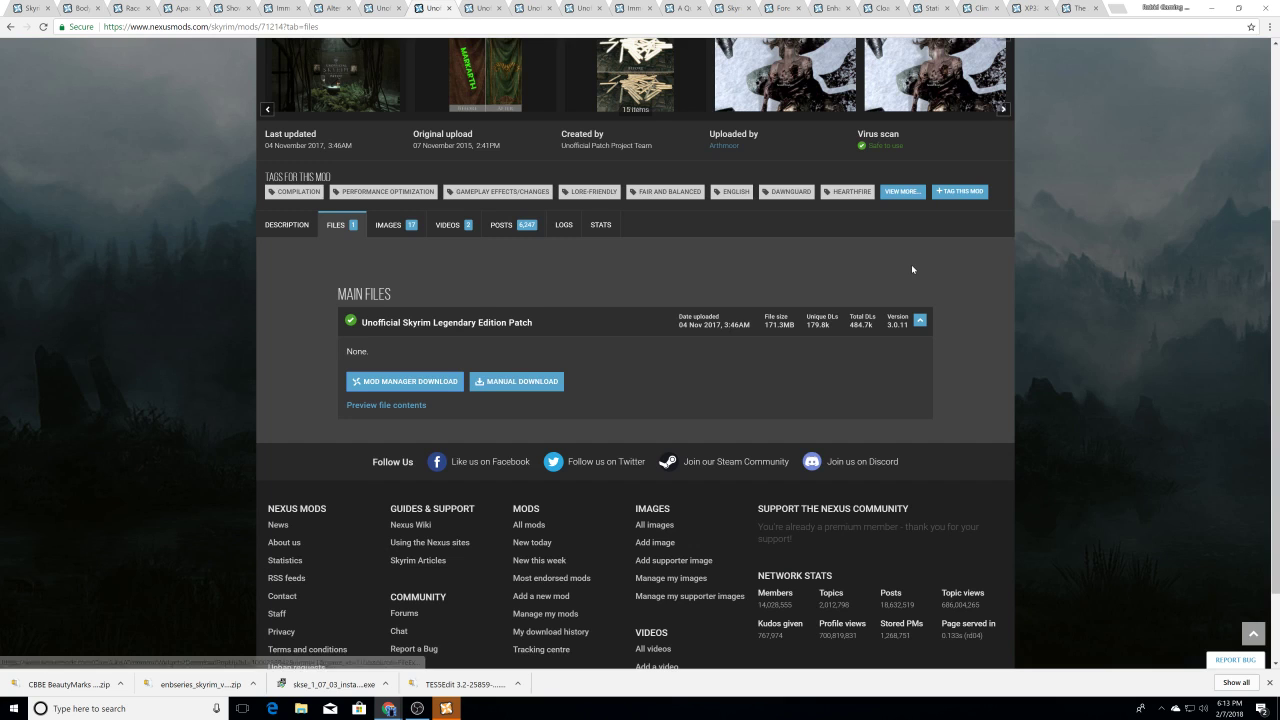
Step: Close the extra Unofficial Patch browser tabs and bring up the Immersive Armors mod page
click(498, 8)
click(498, 8)
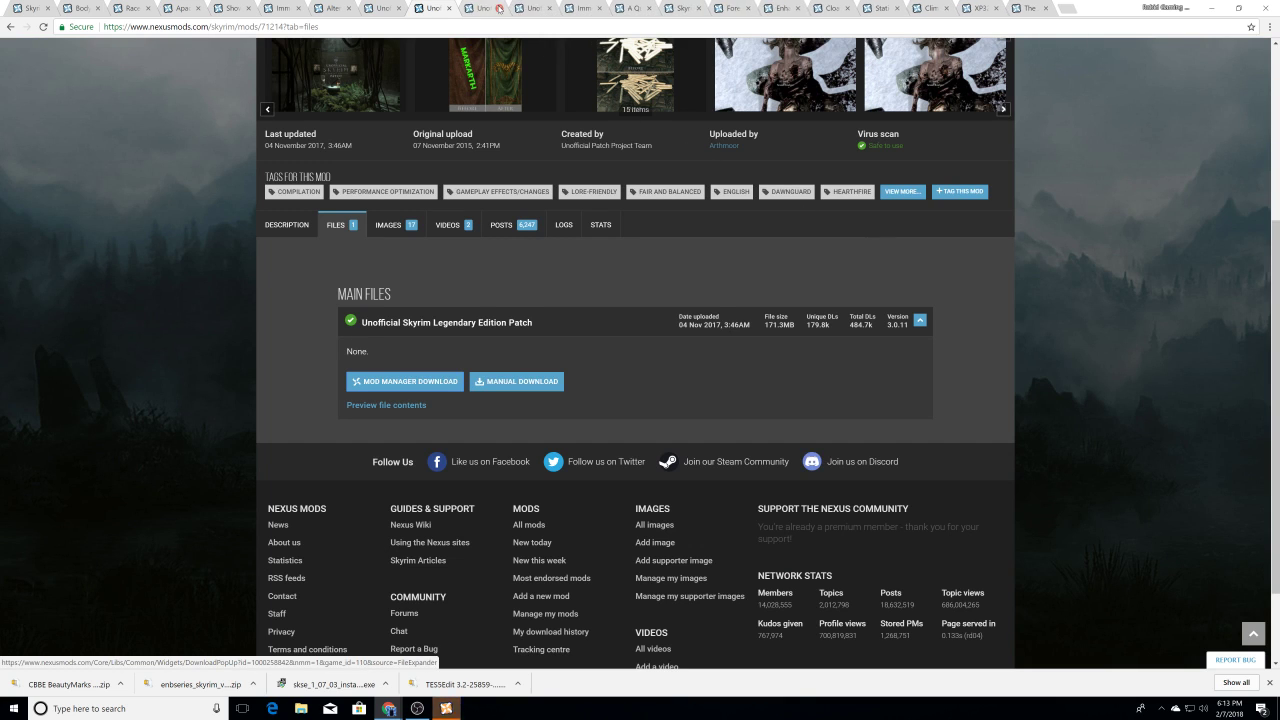
click(498, 8)
click(404, 8)
click(427, 8)
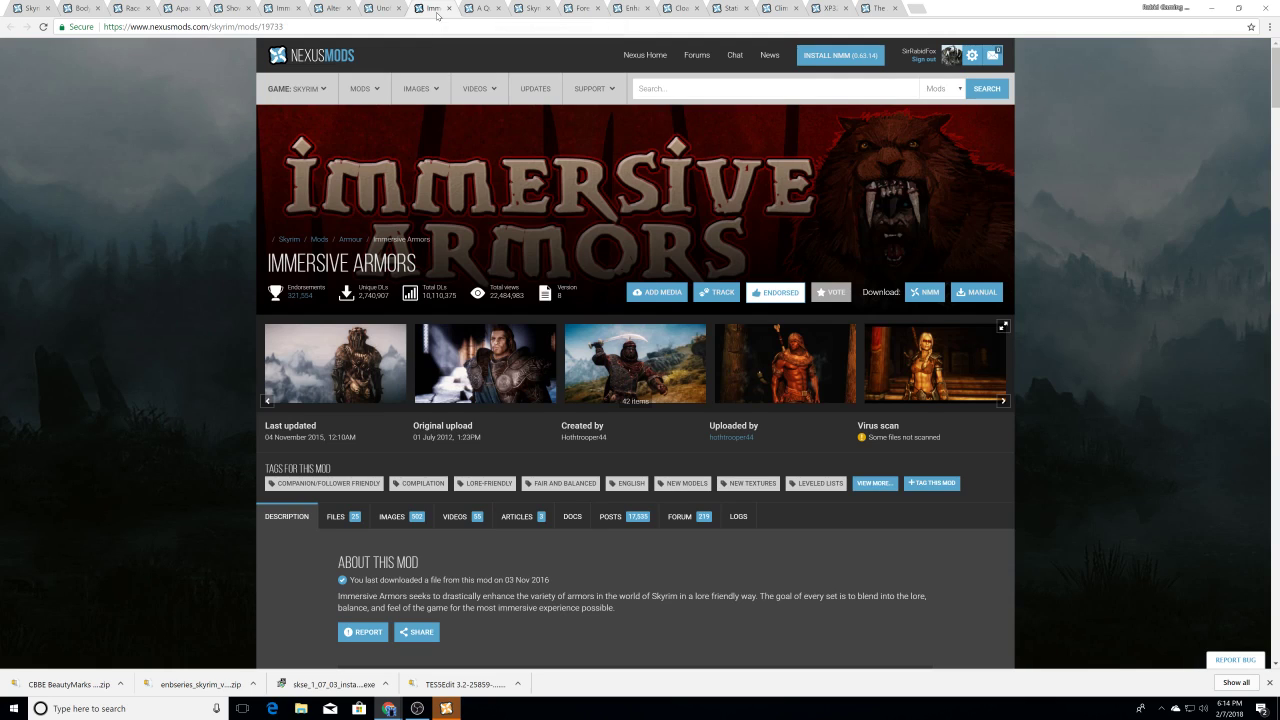
Step: Display the Immersive Armors files, send Immersive Armors v8 to Nexus Mod Manager, and dismiss the download popup
scroll(480, 122, down, 2)
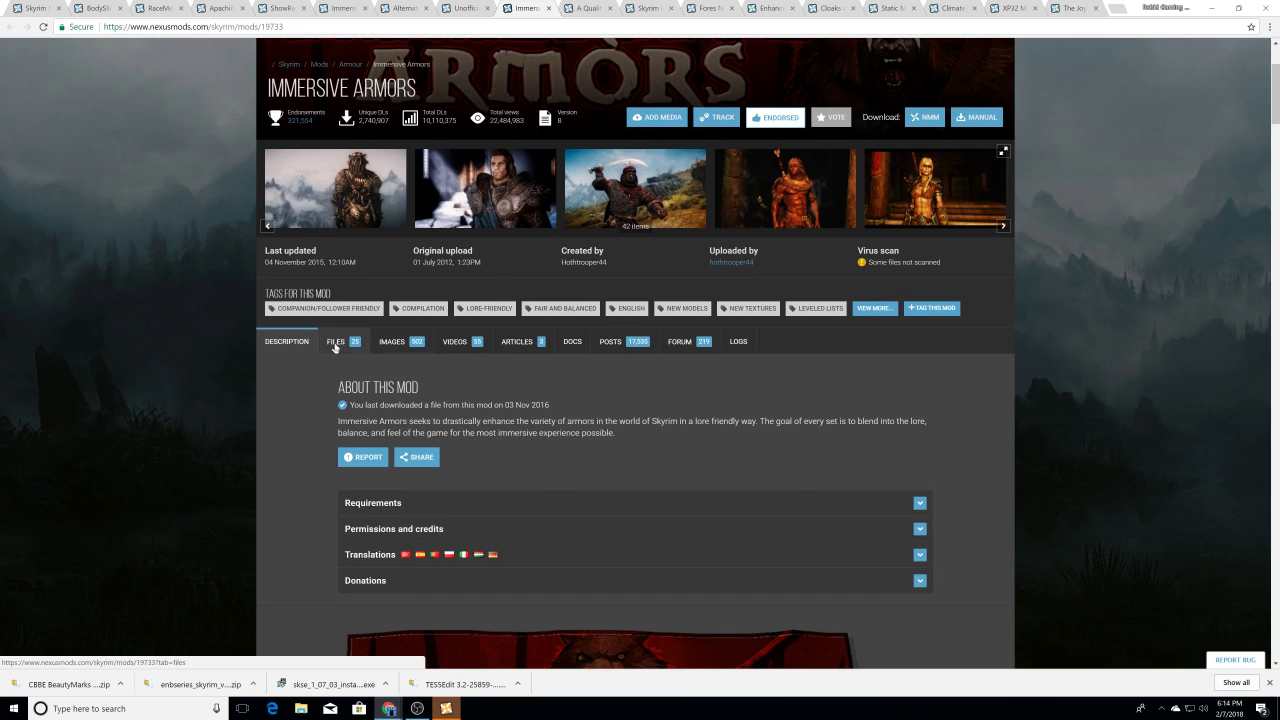
click(336, 341)
scroll(520, 305, down, 1)
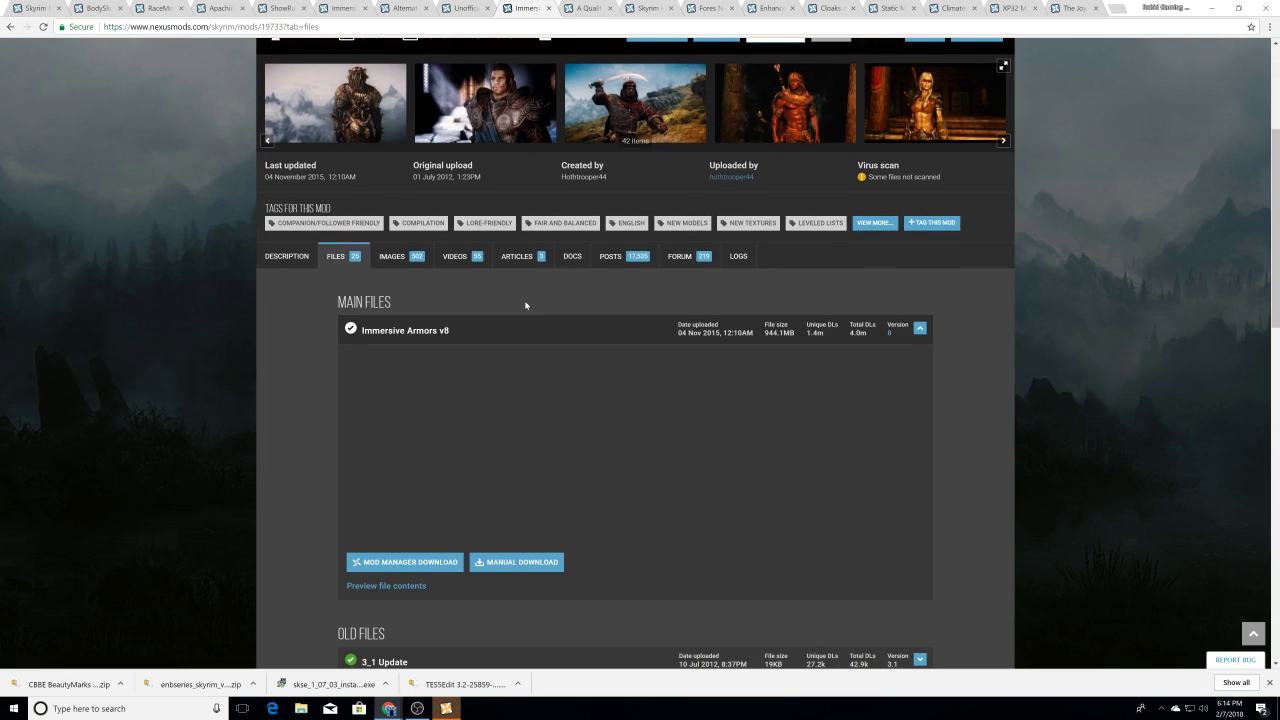
scroll(512, 328, down, 1)
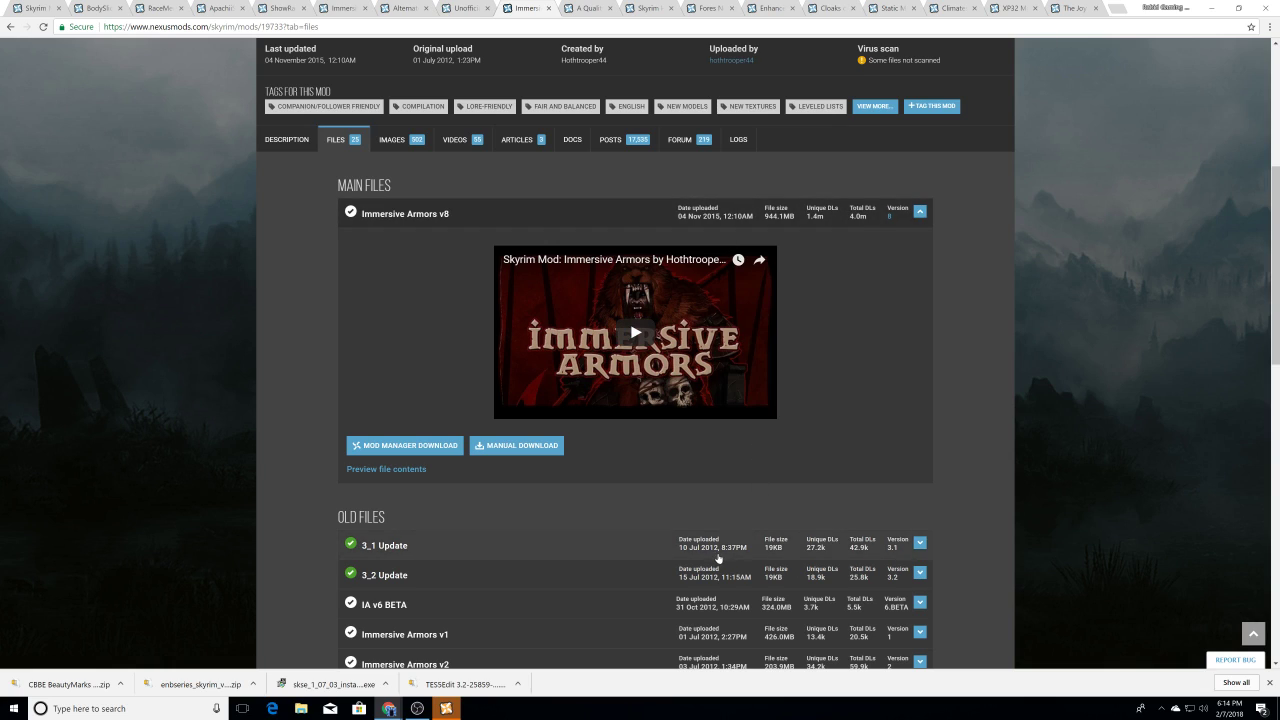
click(433, 455)
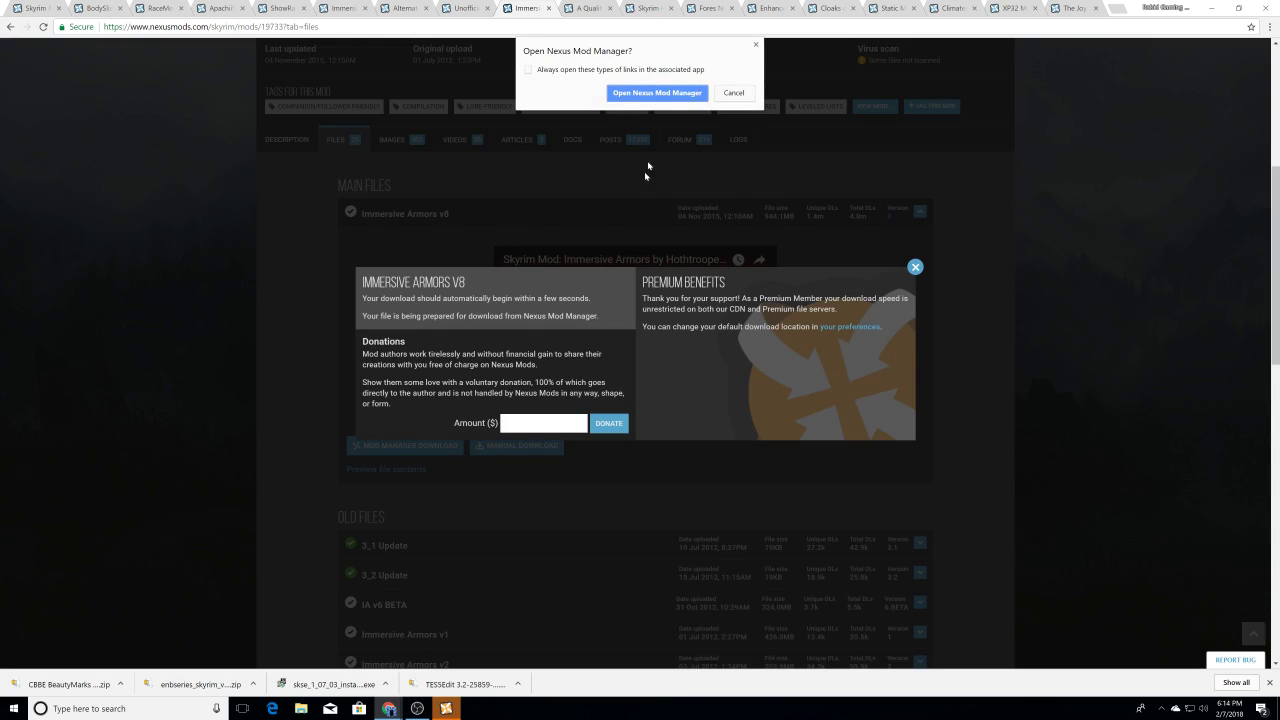
click(681, 91)
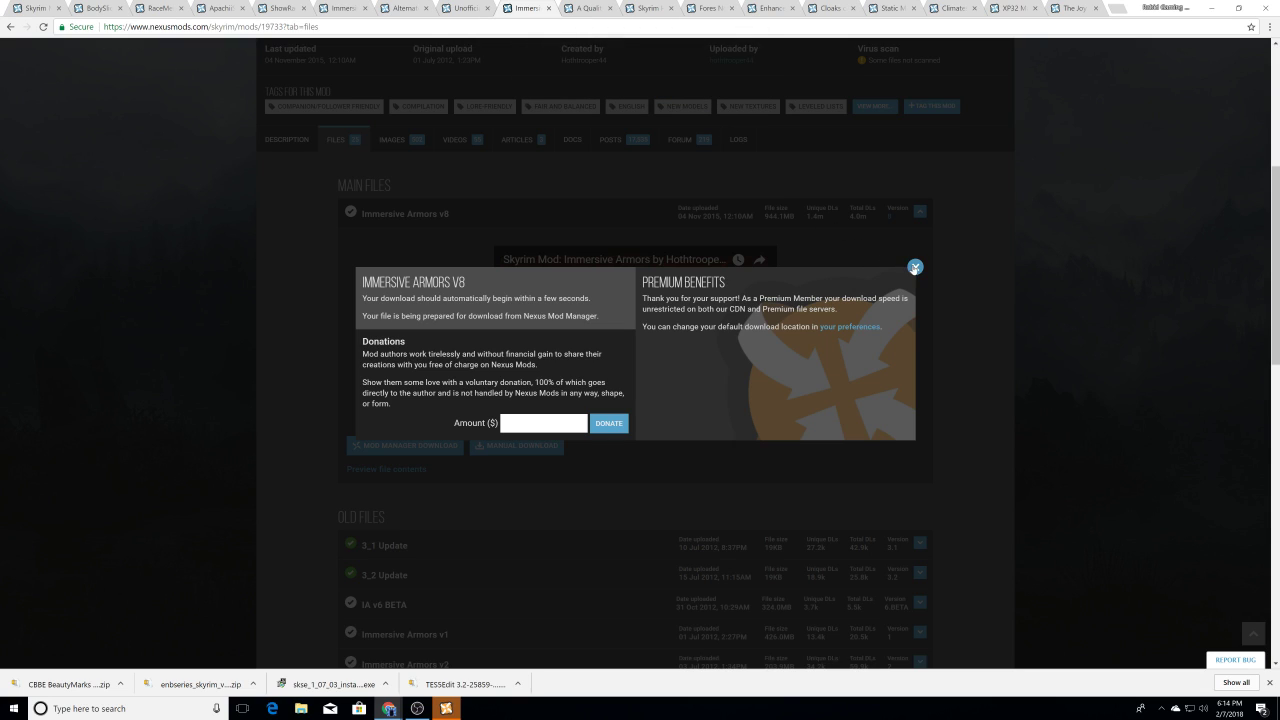
click(915, 267)
Step: Go to the Skyrim HD - 2K Textures page and view its comparison shot against the HD DLC, returning to the description
click(586, 7)
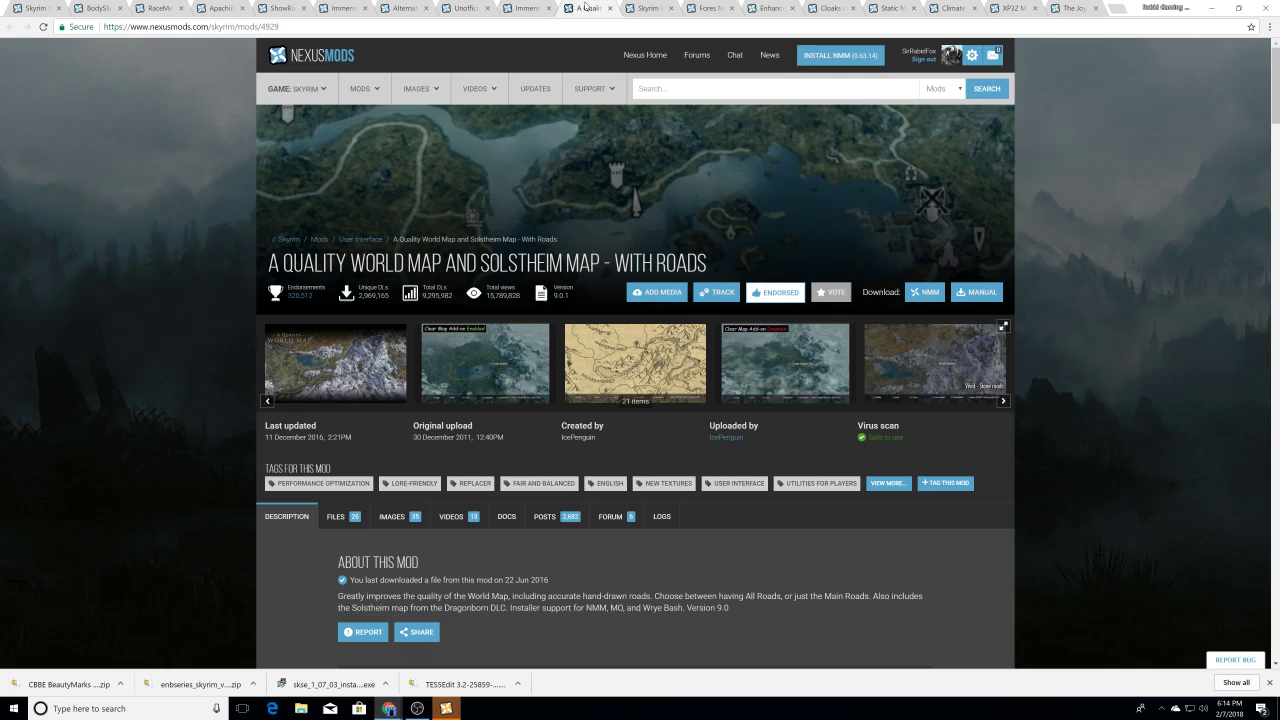
click(652, 7)
scroll(567, 196, down, 1)
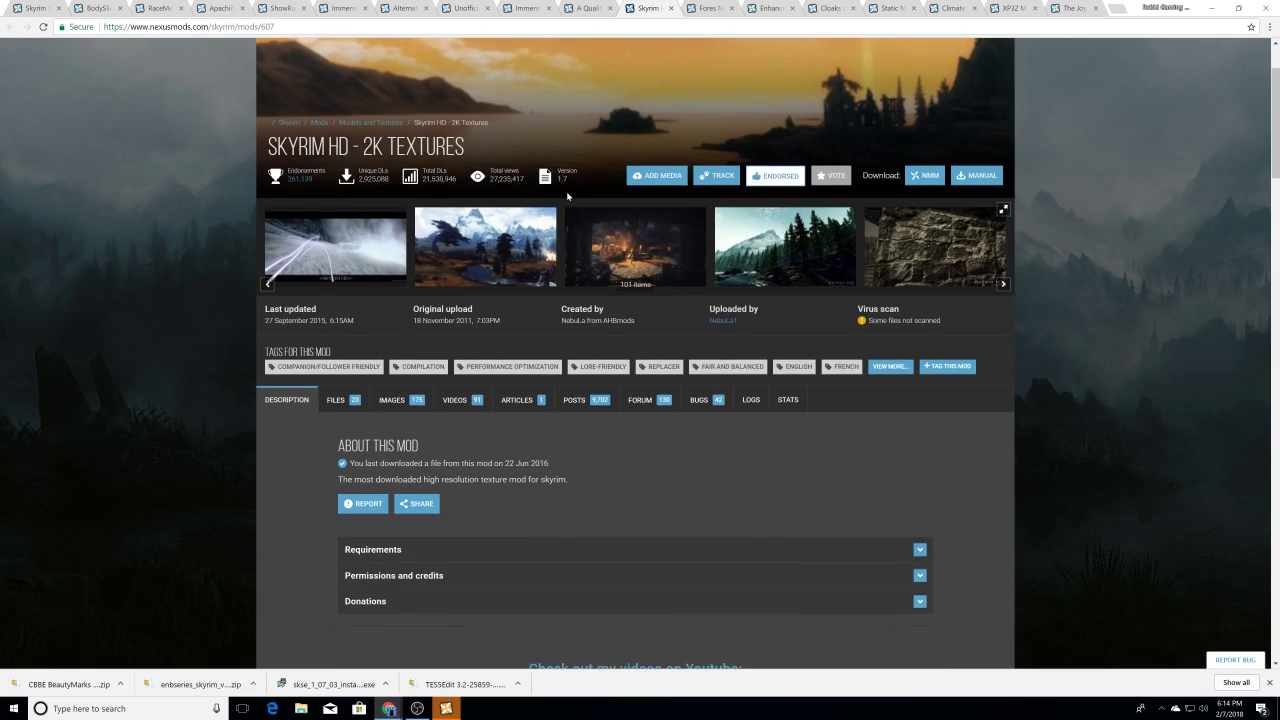
scroll(567, 191, down, 4)
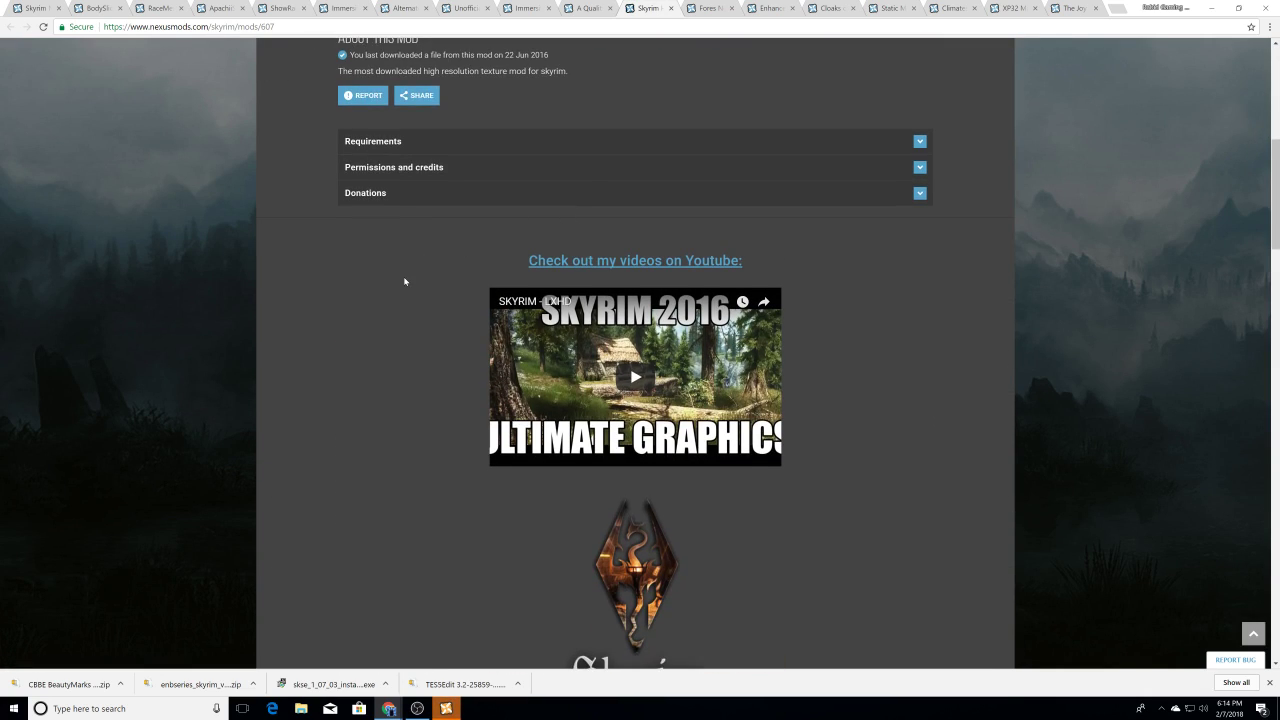
scroll(406, 279, down, 4)
scroll(406, 270, down, 2)
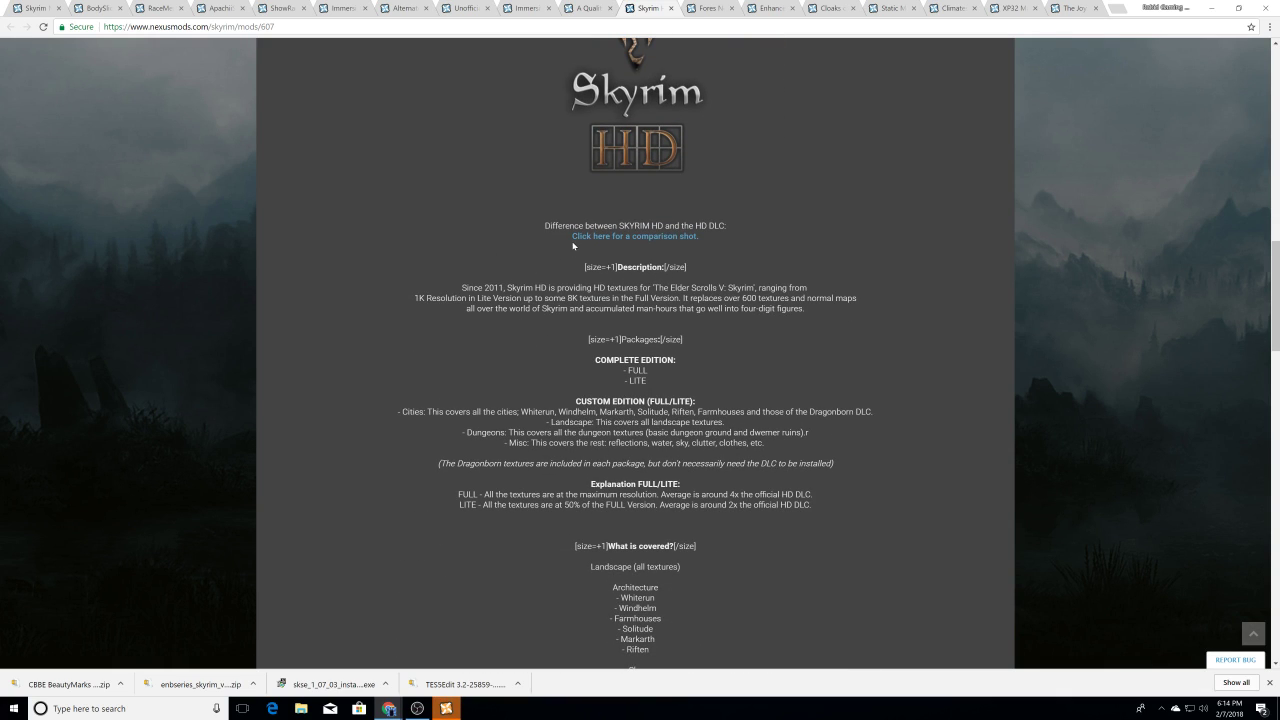
click(656, 237)
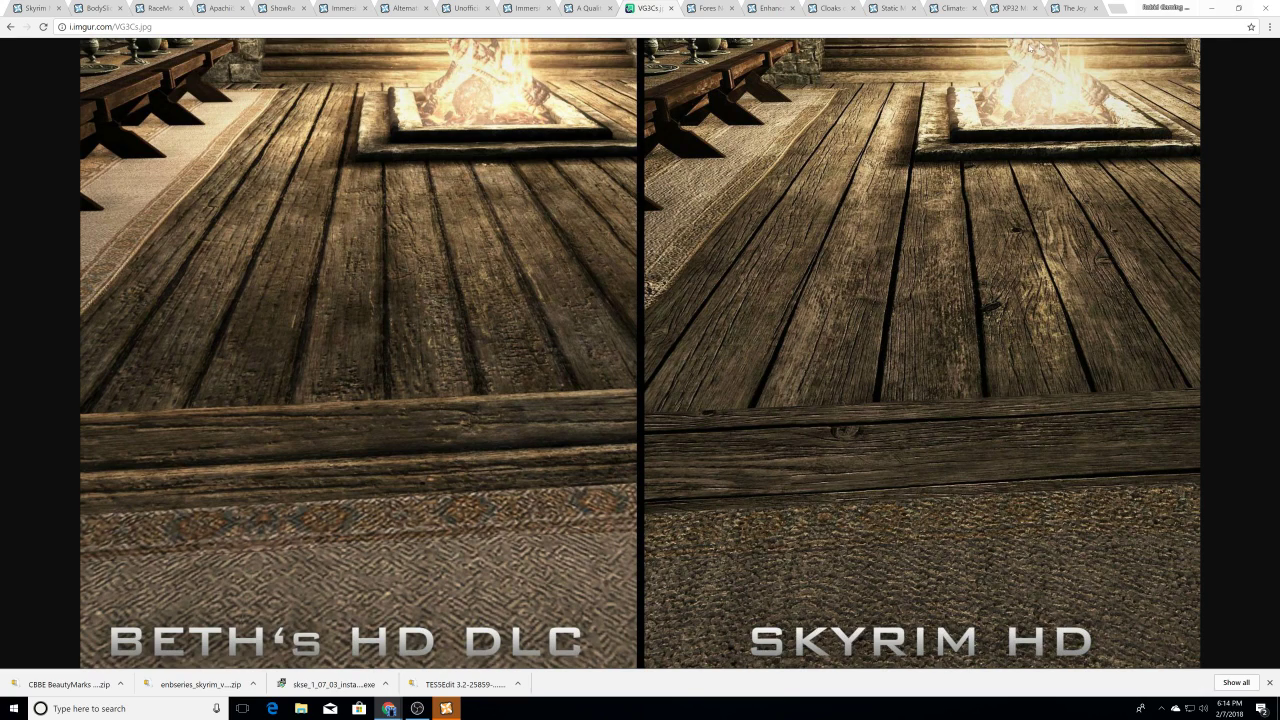
click(10, 27)
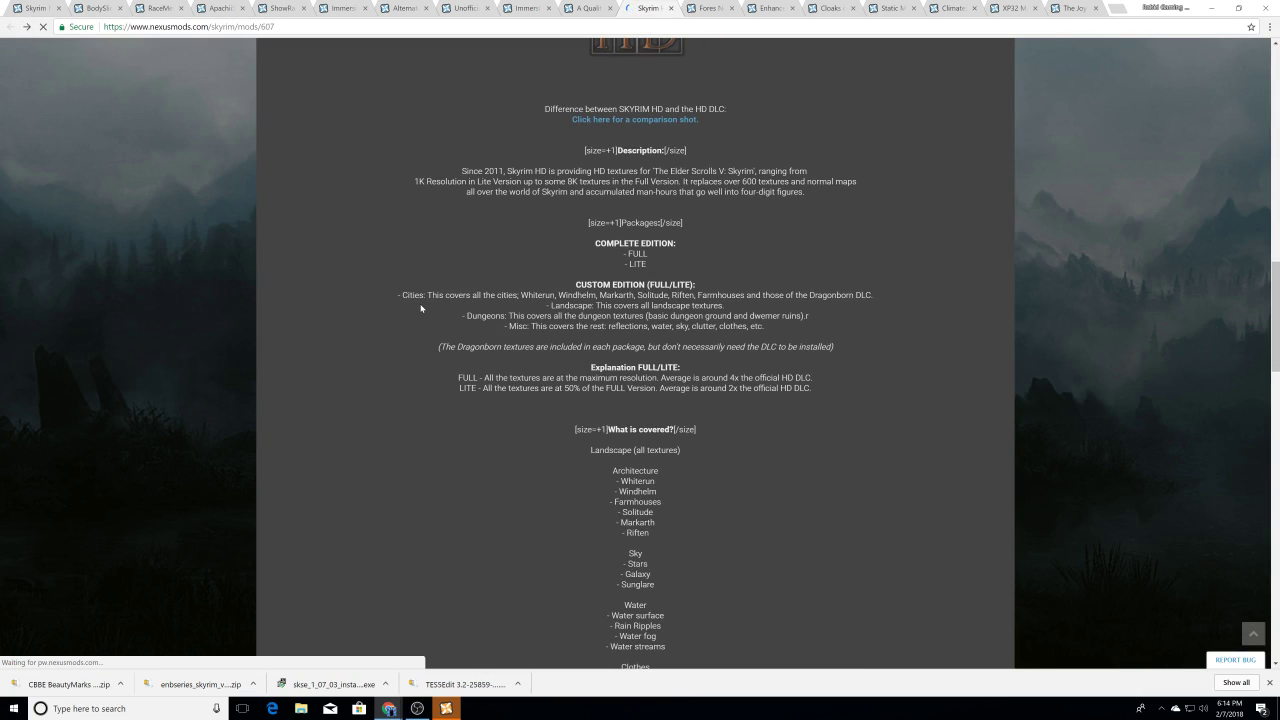
Step: Read the Skyrim HD description's packages, covered textures, system requirements and installation notes
scroll(428, 296, down, 2)
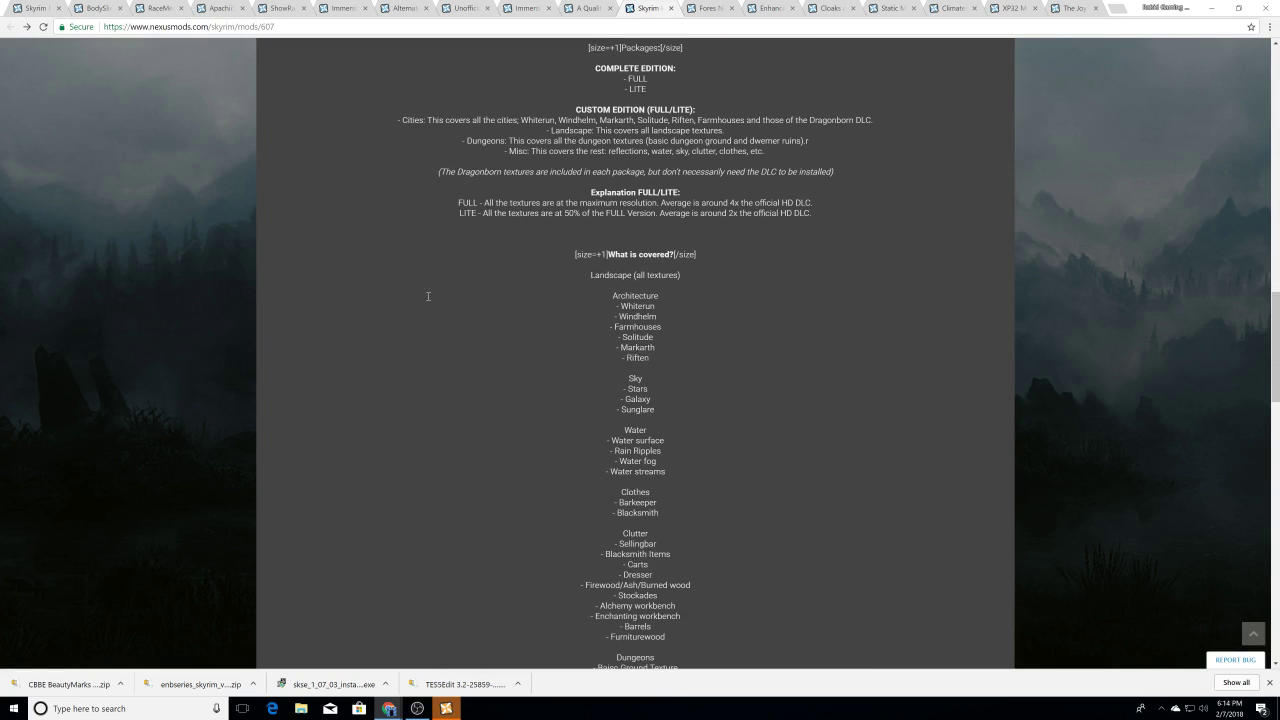
scroll(428, 299, down, 3)
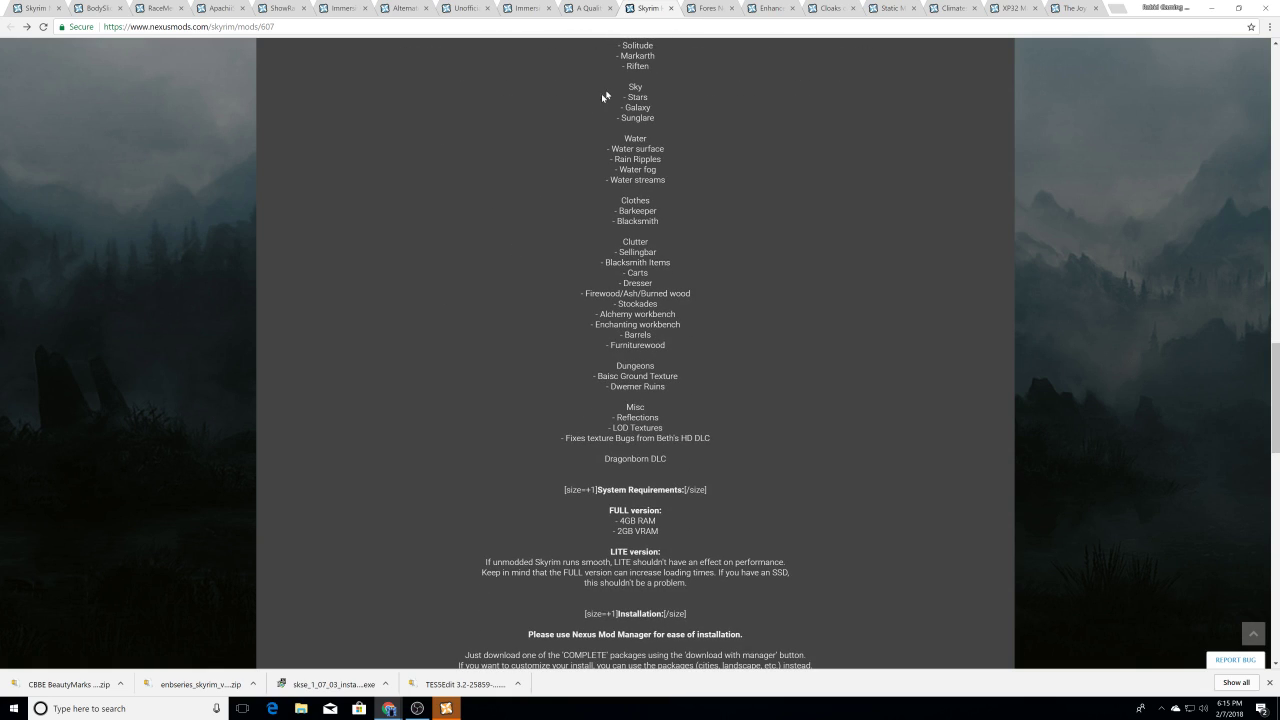
scroll(636, 150, down, 2)
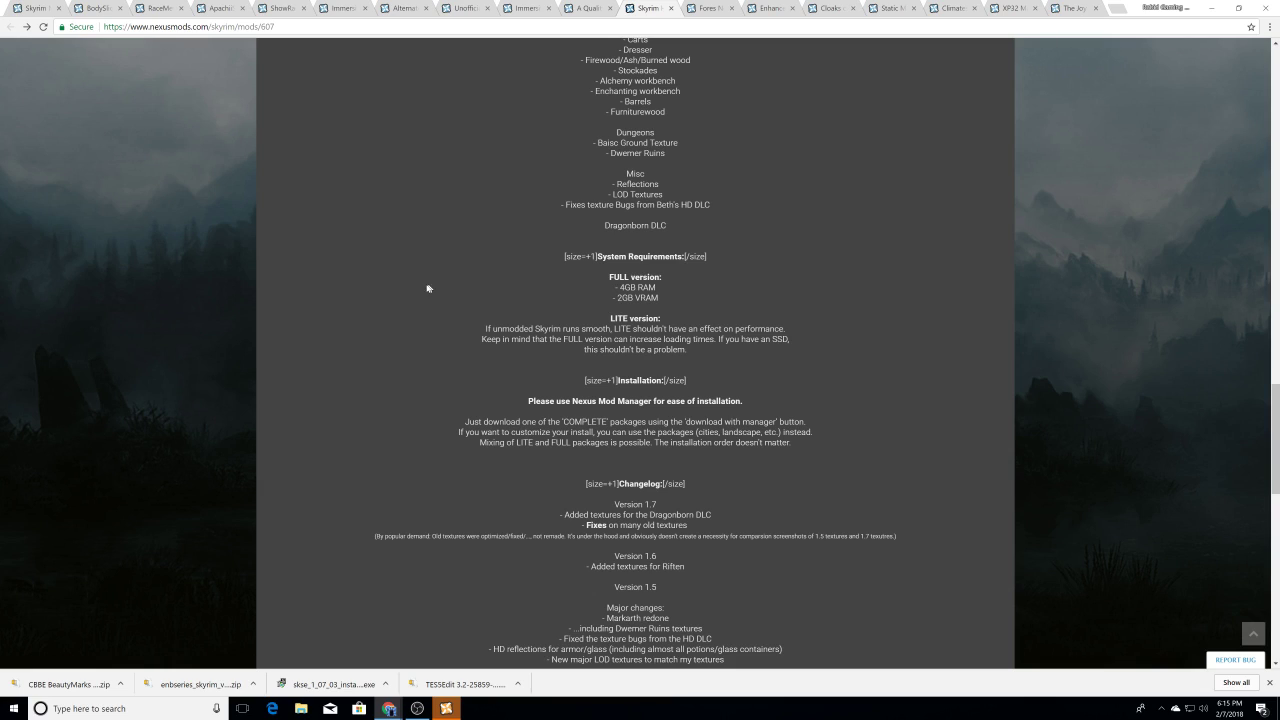
scroll(393, 295, down, 1)
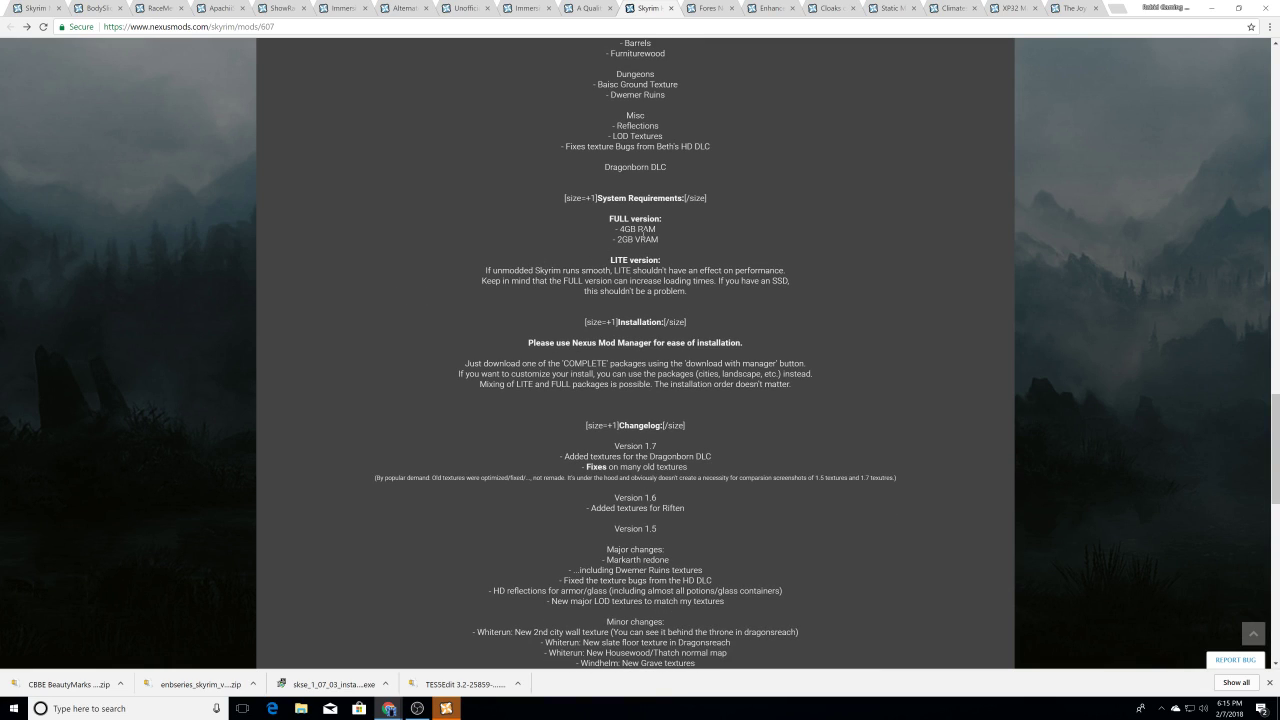
scroll(349, 232, down, 2)
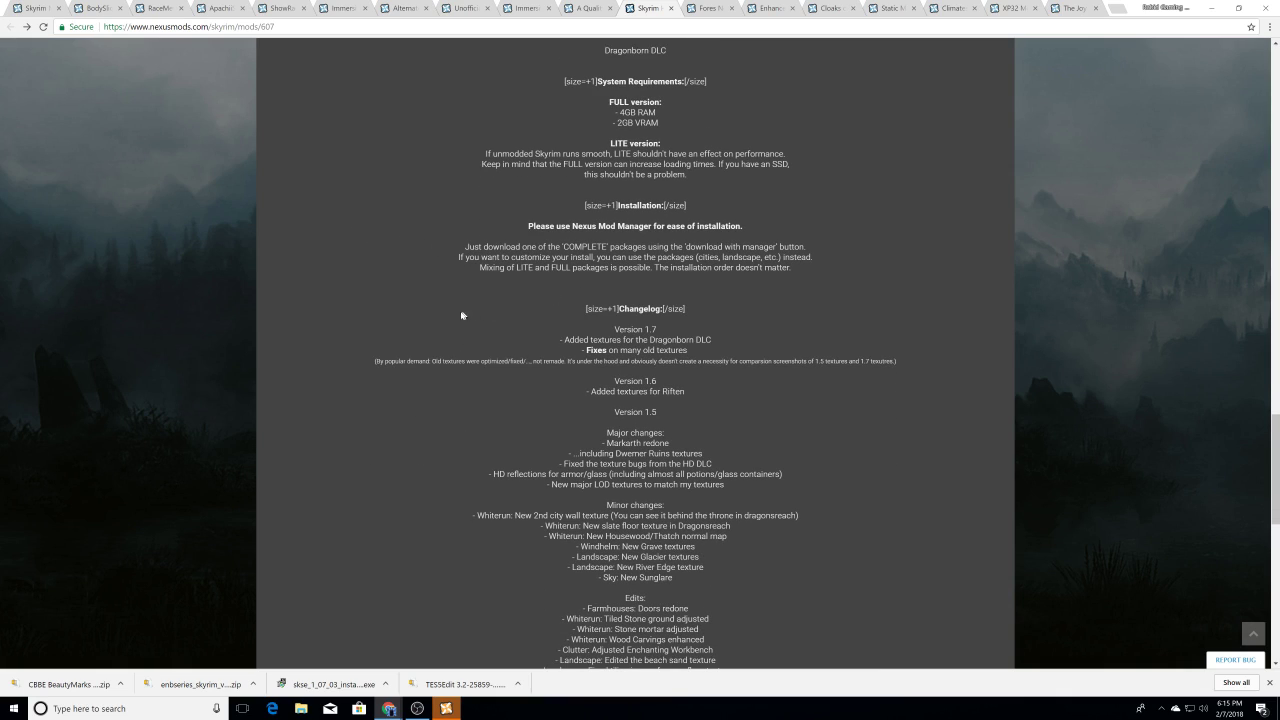
Step: Display the Skyrim HD downloadable files, send COMPLETE FULL to Nexus Mod Manager, and dismiss the download popup
scroll(402, 302, up, 20)
scroll(390, 308, down, 4)
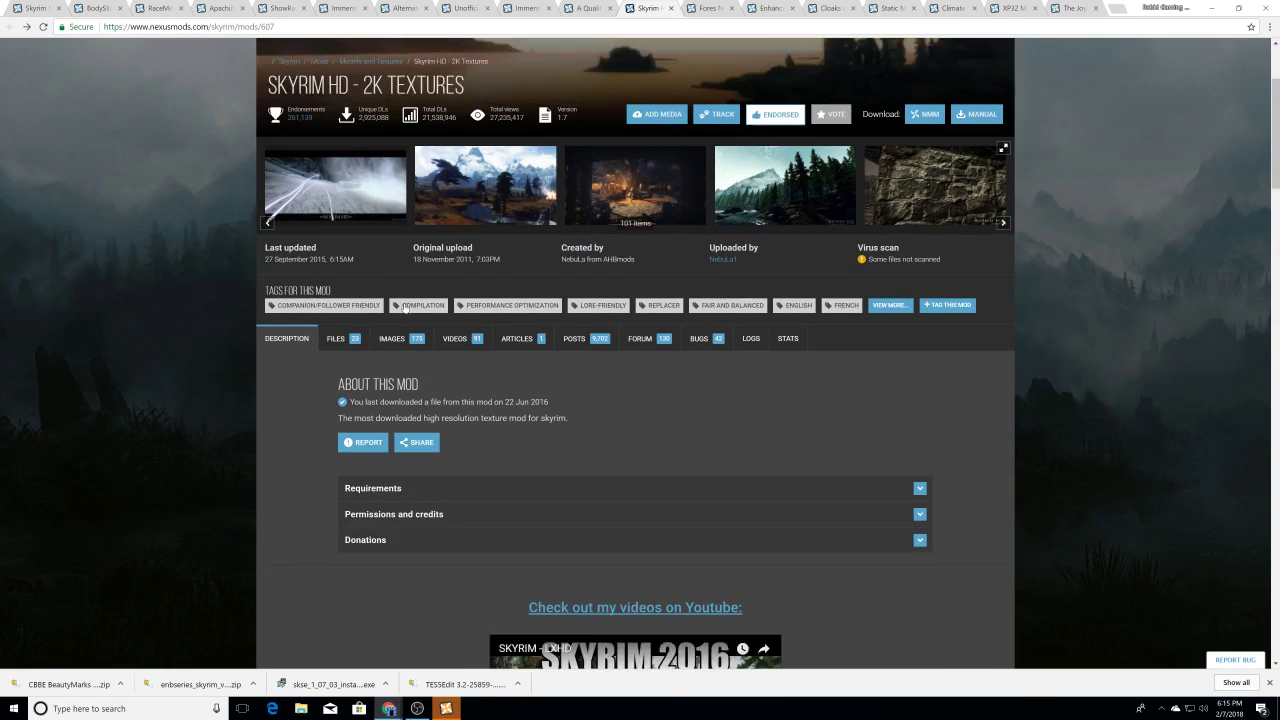
click(361, 285)
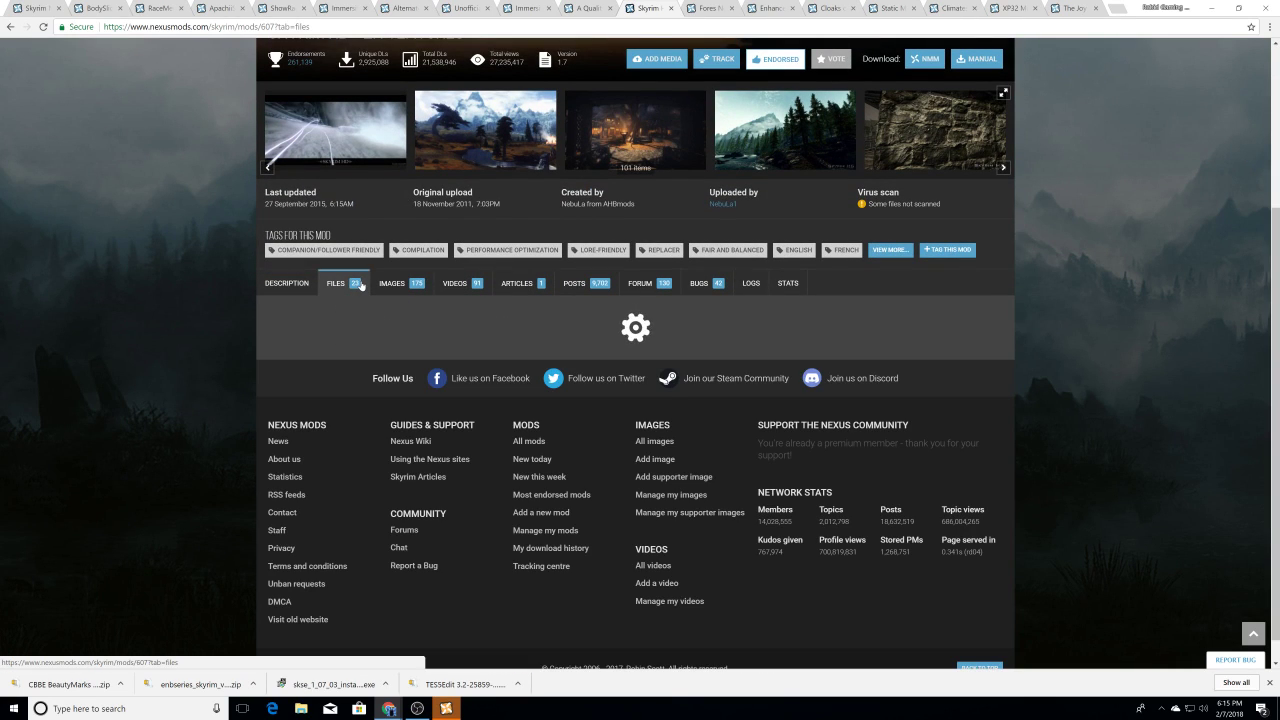
scroll(585, 318, down, 2)
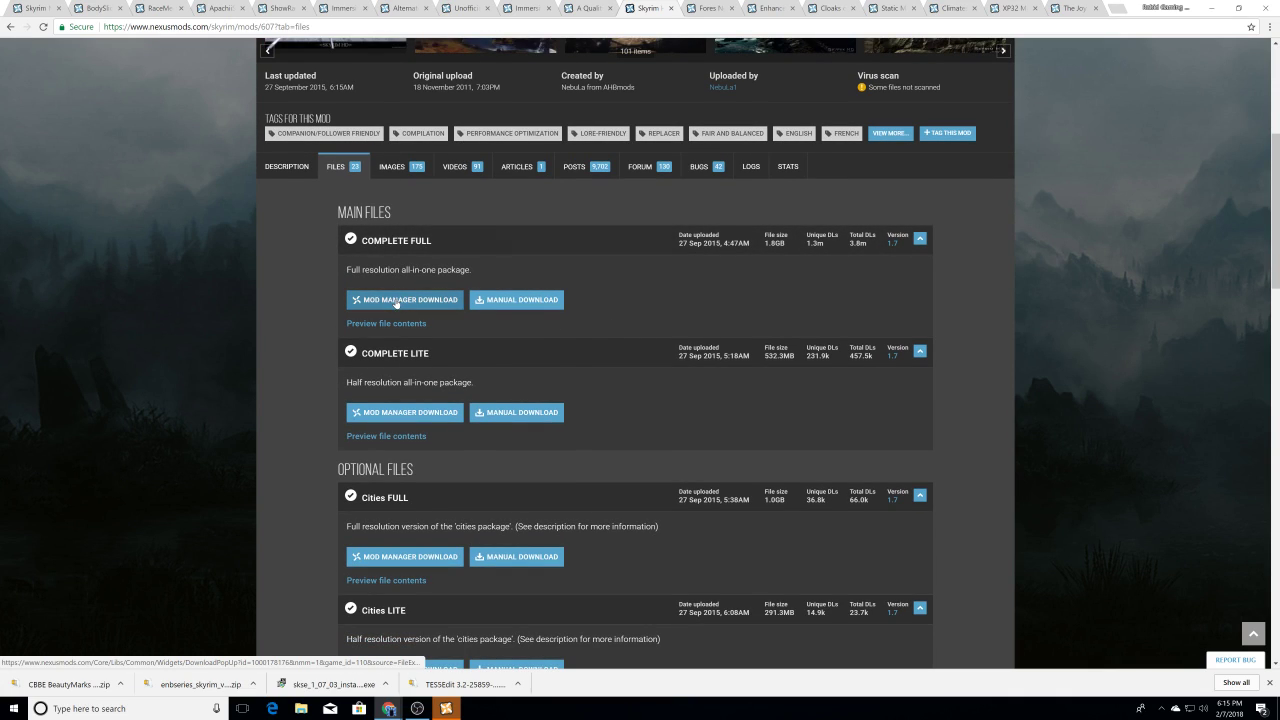
scroll(306, 306, down, 1)
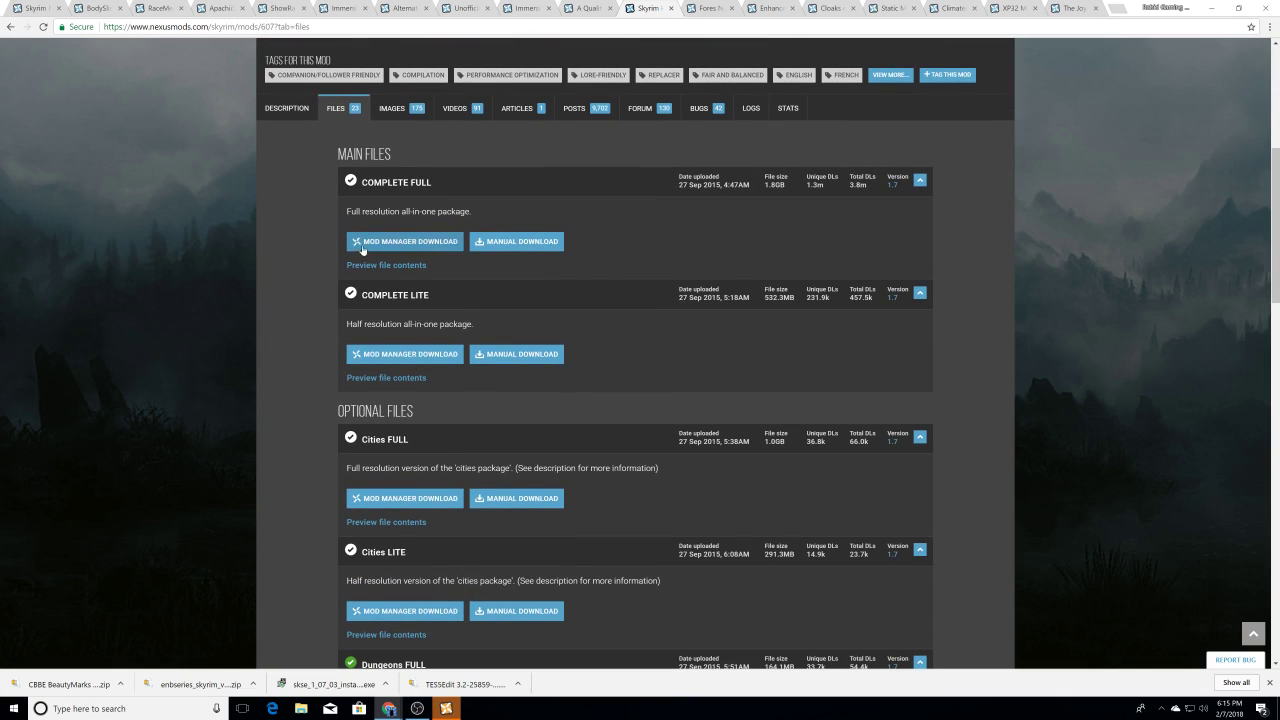
click(370, 244)
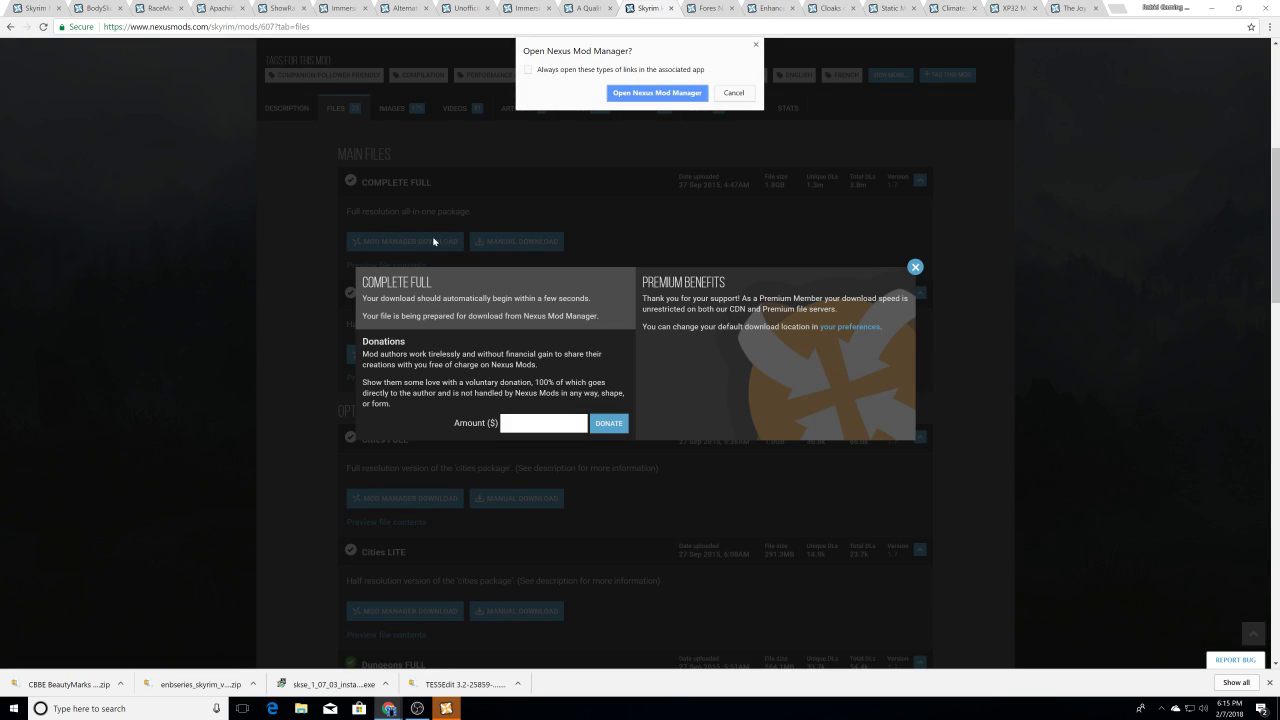
click(689, 100)
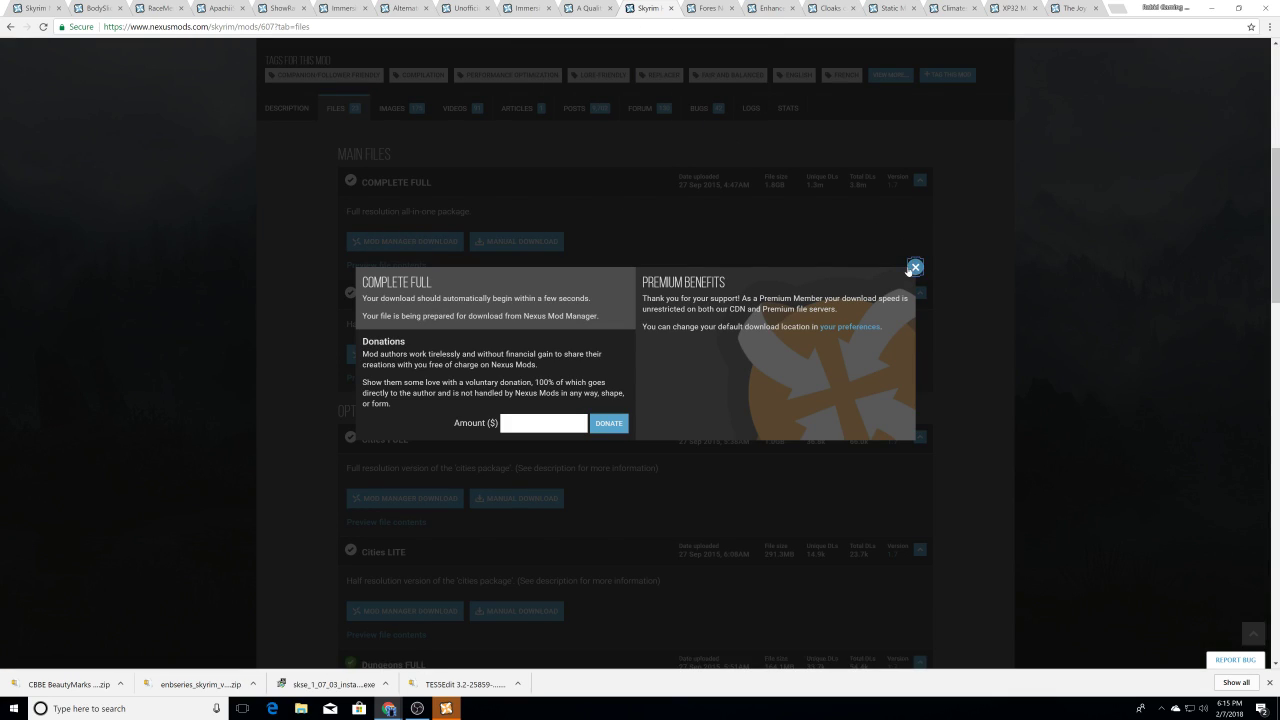
click(914, 267)
Step: Send the optional Cities FULL file to Nexus Mod Manager and dismiss the download popup
scroll(323, 367, down, 3)
click(372, 326)
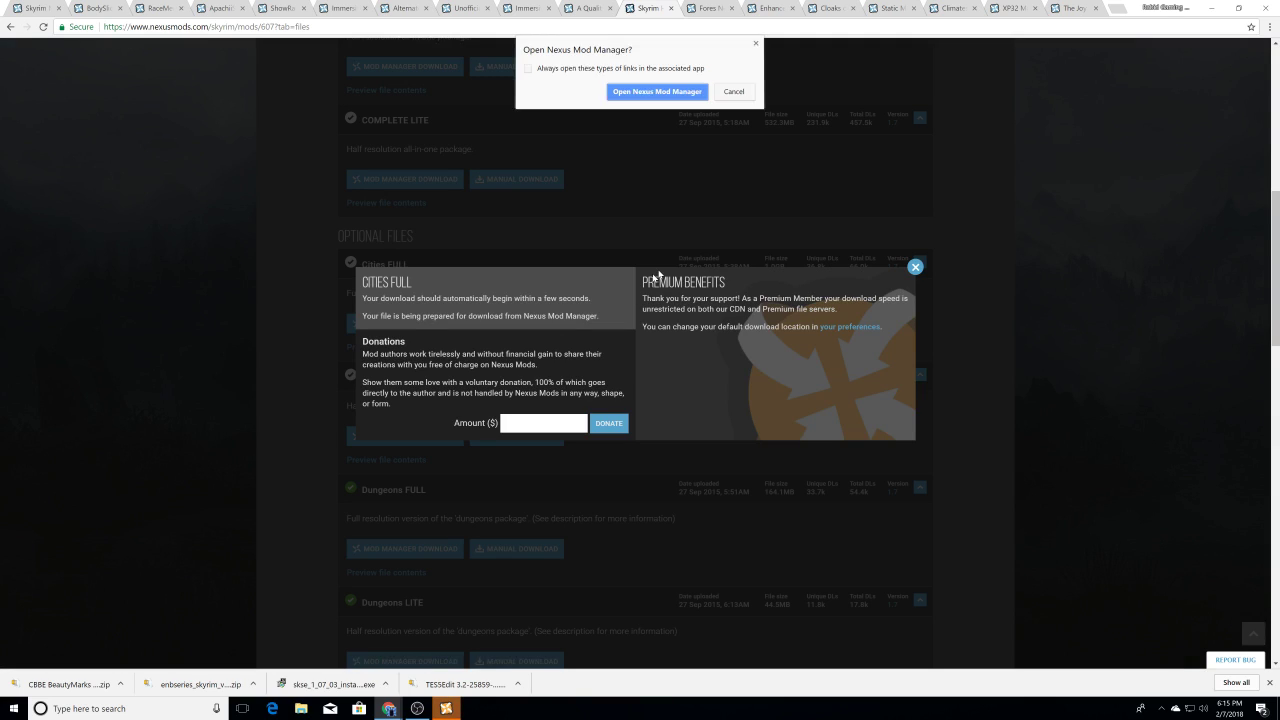
click(686, 91)
click(914, 267)
Step: Send the optional Dungeons FULL file to Nexus Mod Manager and dismiss the download popup
scroll(900, 270, down, 3)
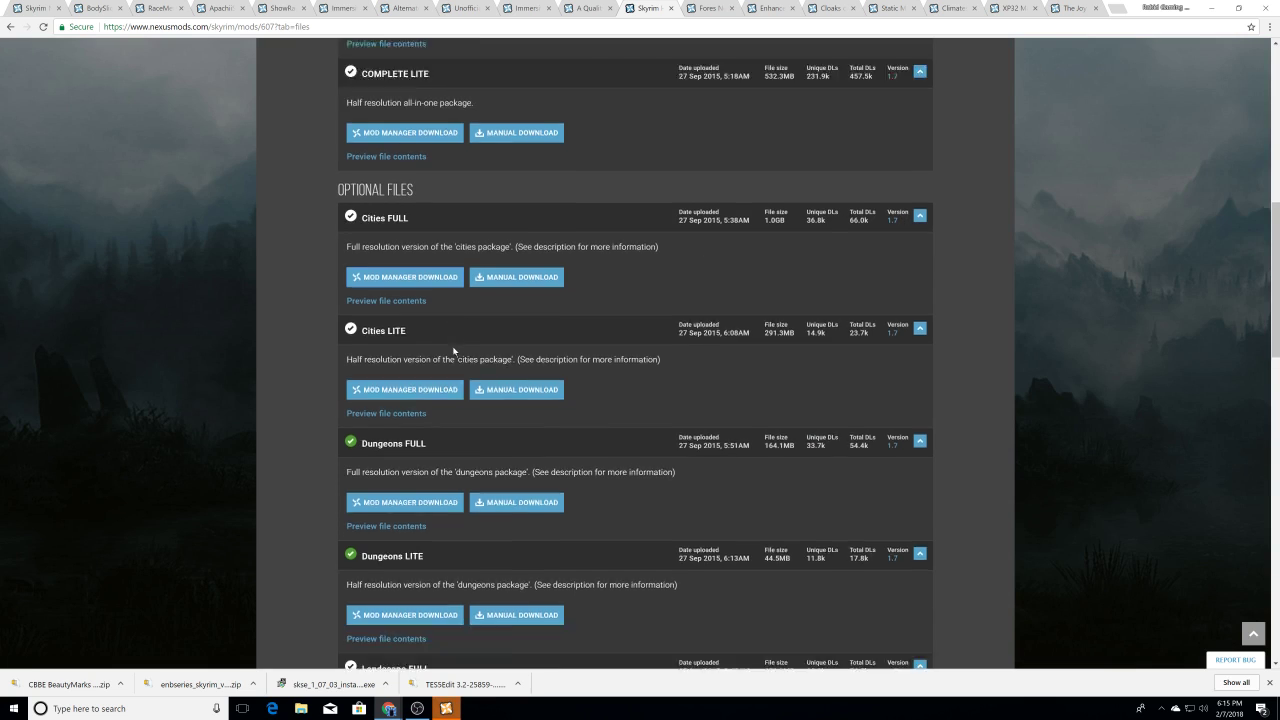
click(420, 376)
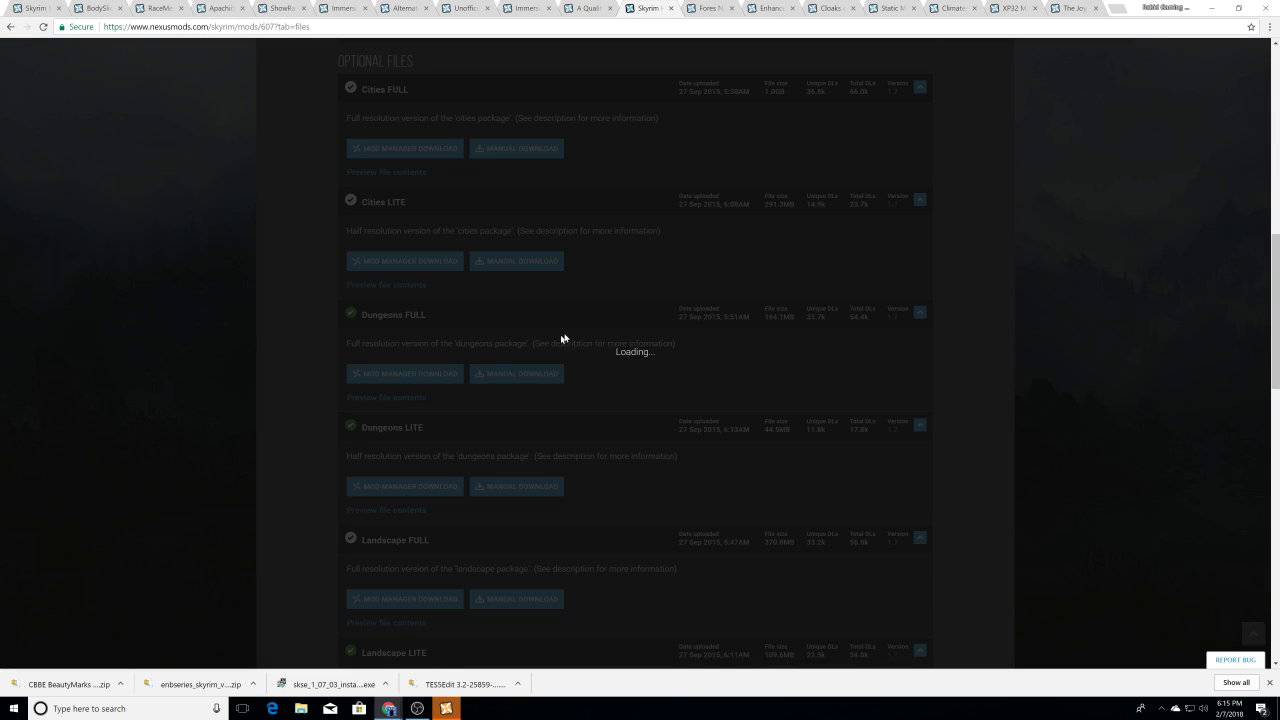
click(680, 93)
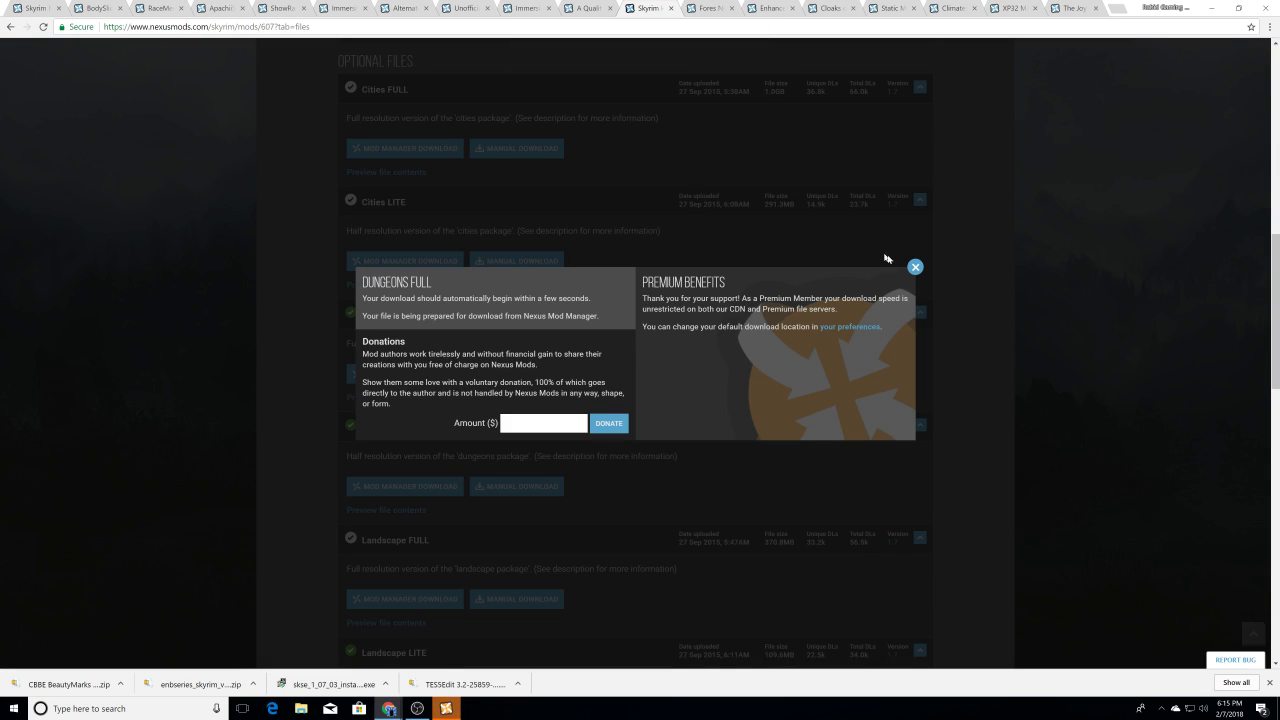
click(914, 267)
Step: Send the optional Landscape FULL file to Nexus Mod Manager and dismiss the download popup
scroll(955, 283, down, 2)
scroll(923, 323, up, 1)
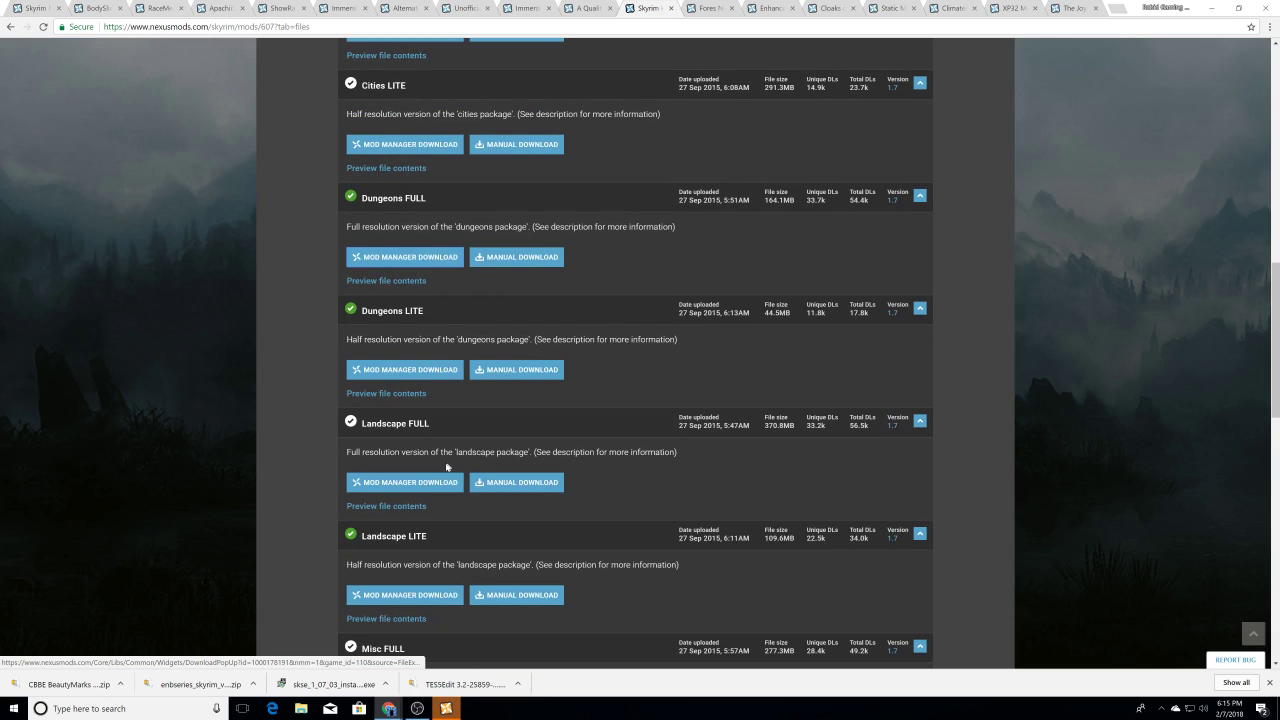
click(407, 482)
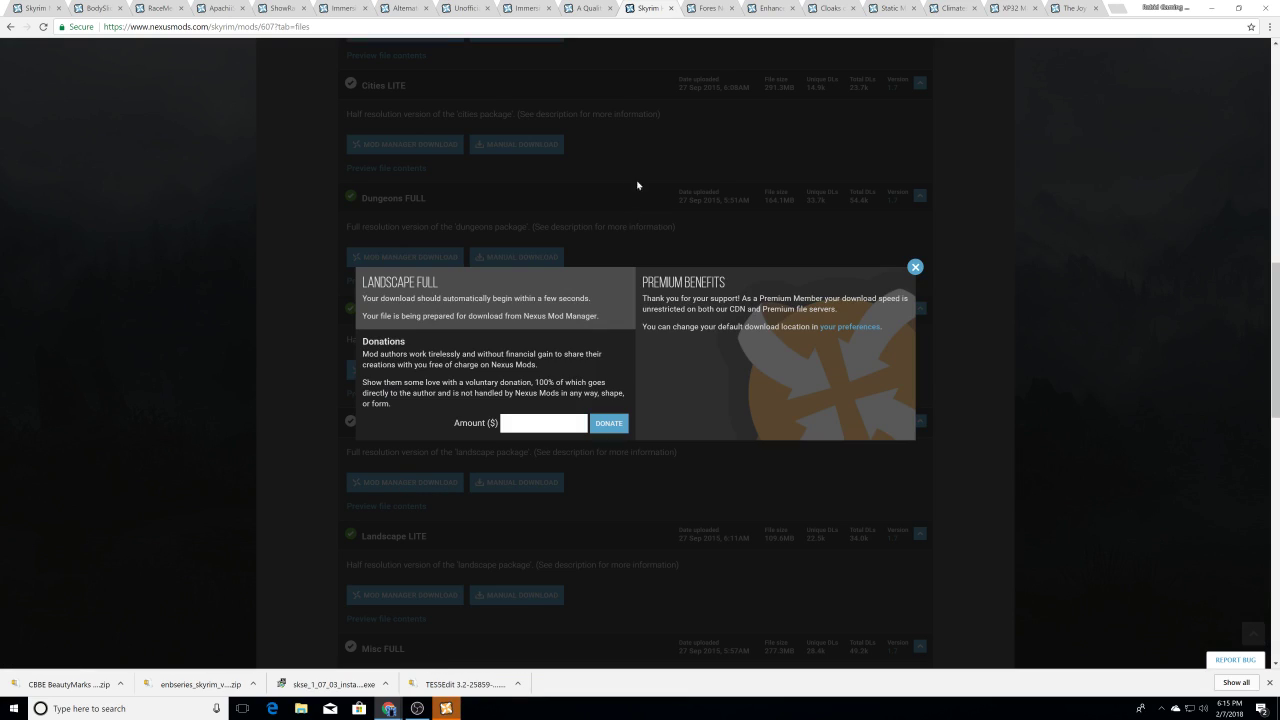
click(660, 94)
click(914, 267)
Step: Send the optional Misc FULL file of Skyrim HD to Nexus Mod Manager and dismiss the download popup
scroll(976, 318, down, 3)
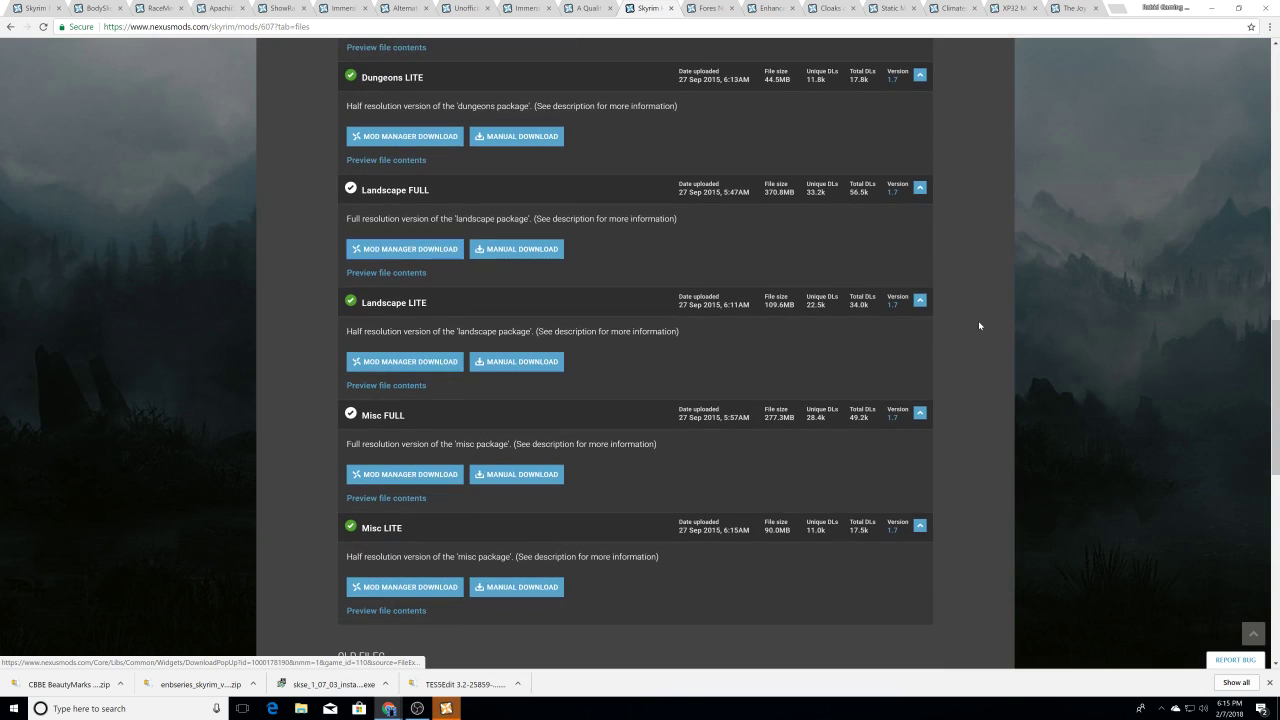
click(409, 475)
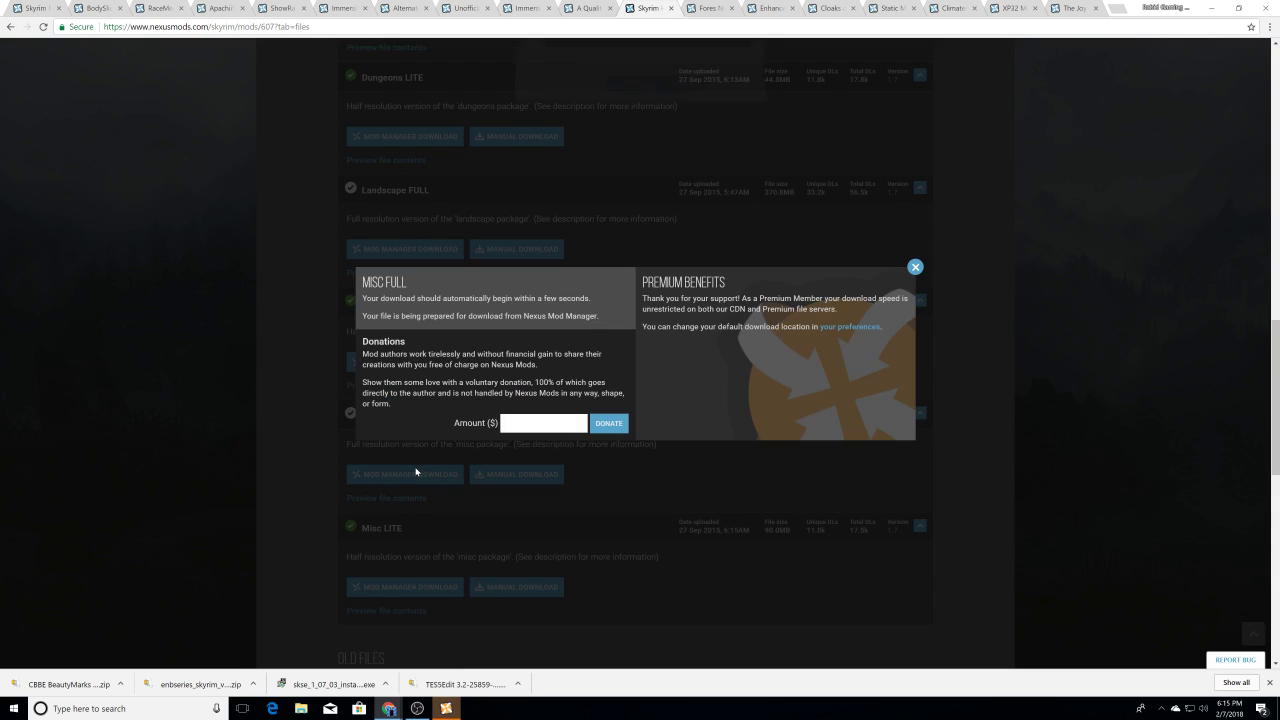
click(658, 93)
click(915, 268)
scroll(408, 495, down, 6)
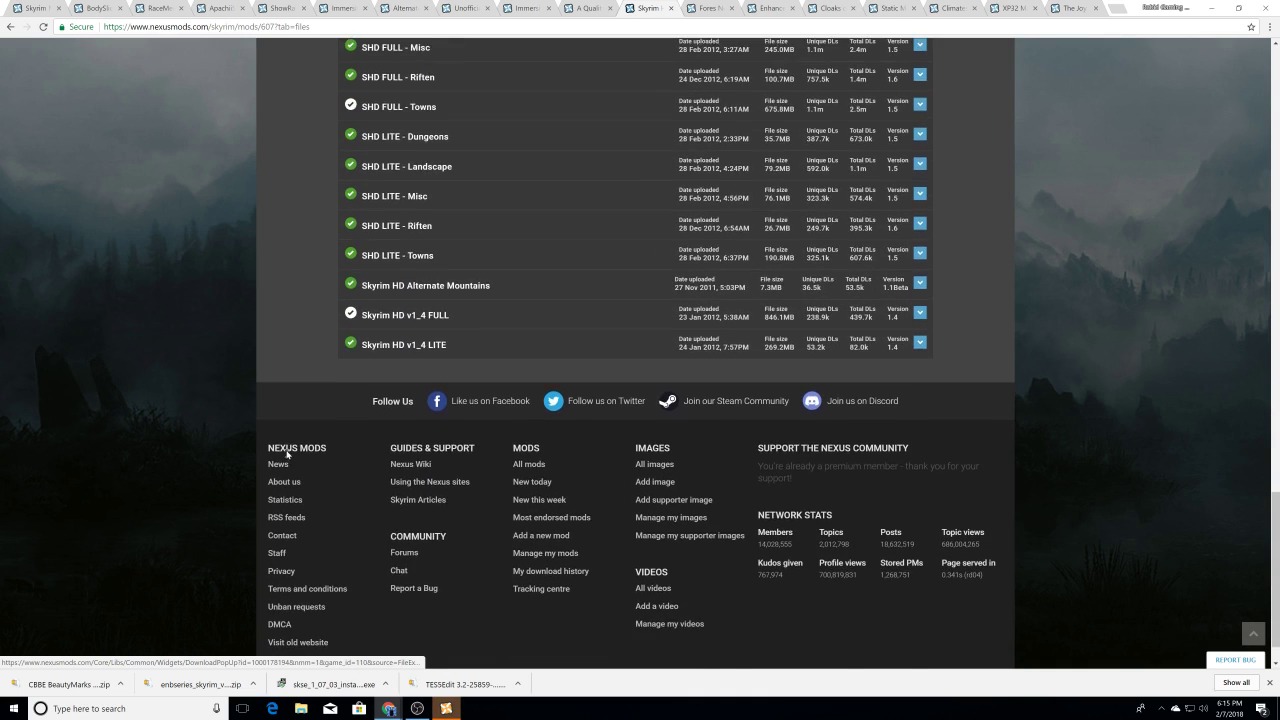
scroll(285, 441, up, 15)
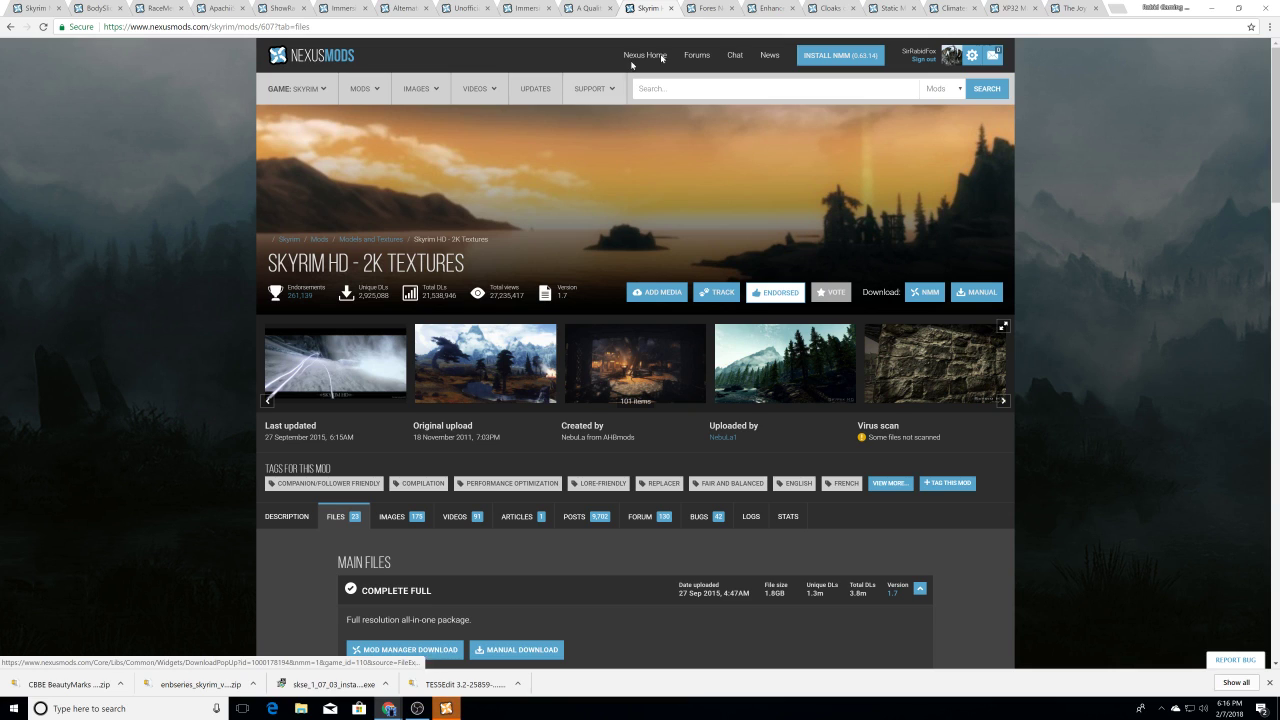
Step: Switch to the Enhanced Blood Textures mod page and look over the start of its description
click(708, 8)
click(764, 10)
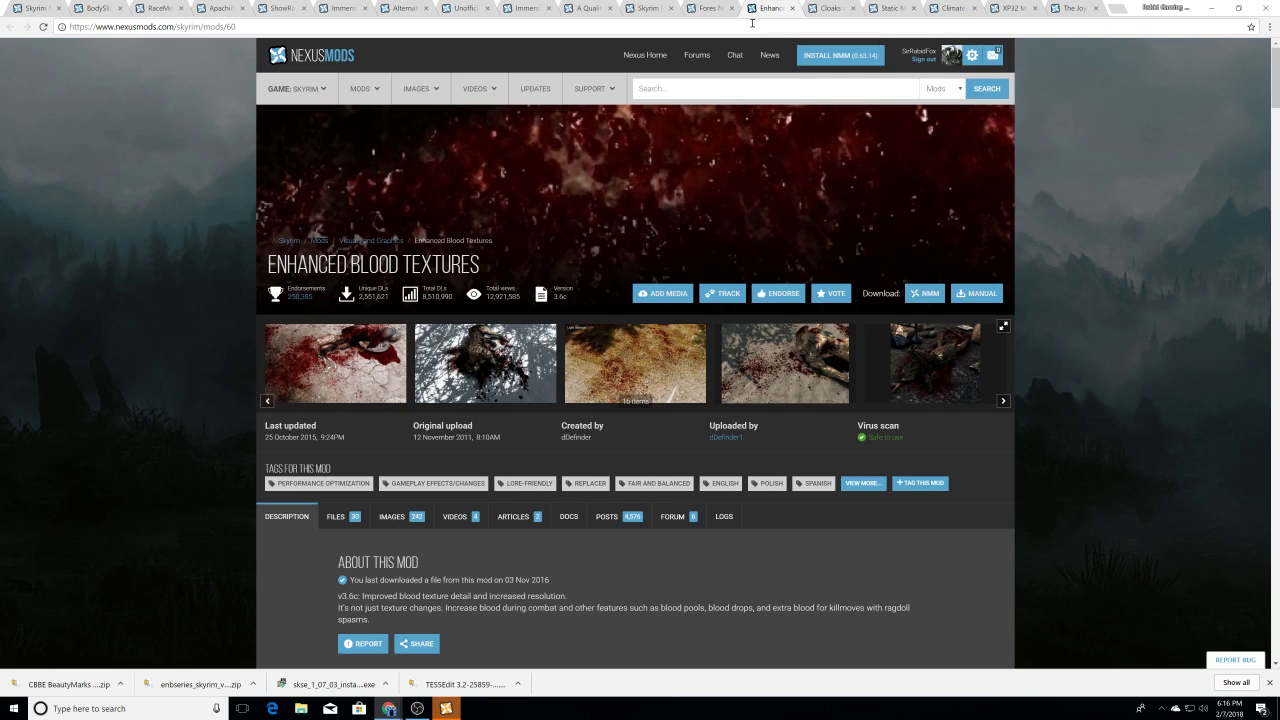
click(826, 10)
click(769, 14)
scroll(497, 409, down, 4)
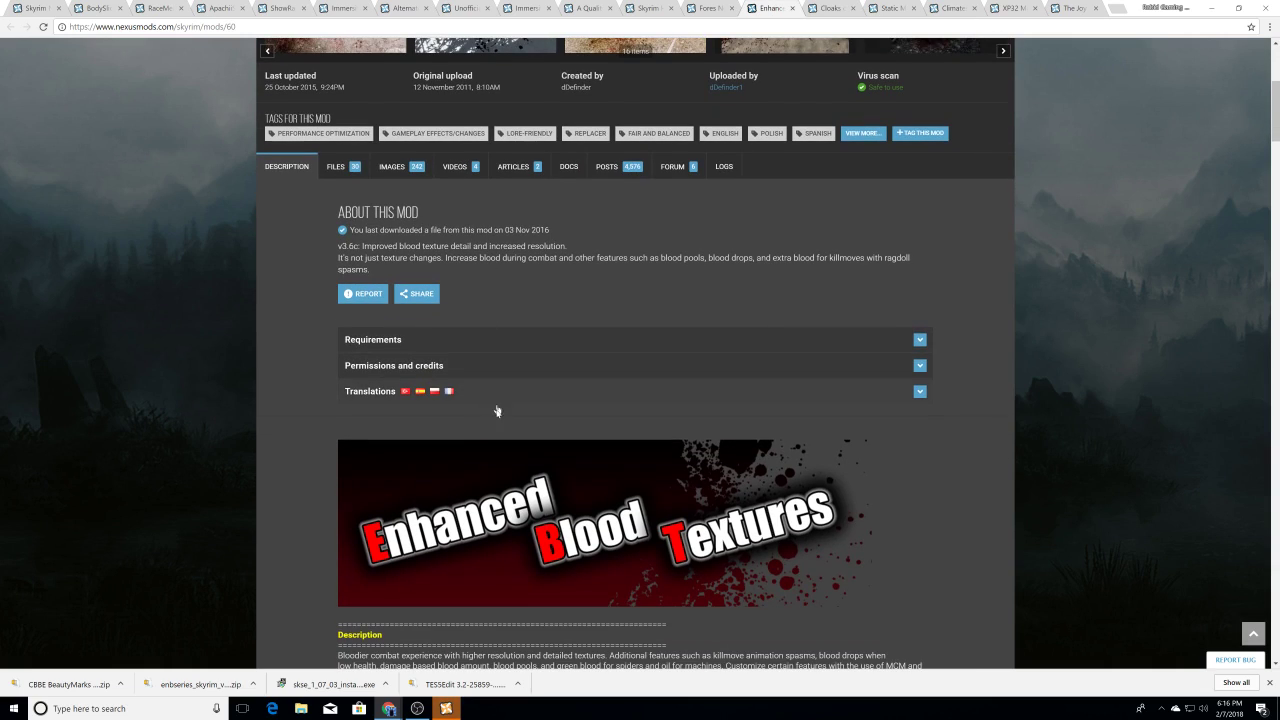
Step: Check the download progress in Nexus Mod Manager, minimize it, and display the Enhanced Blood Textures downloadable files
click(446, 708)
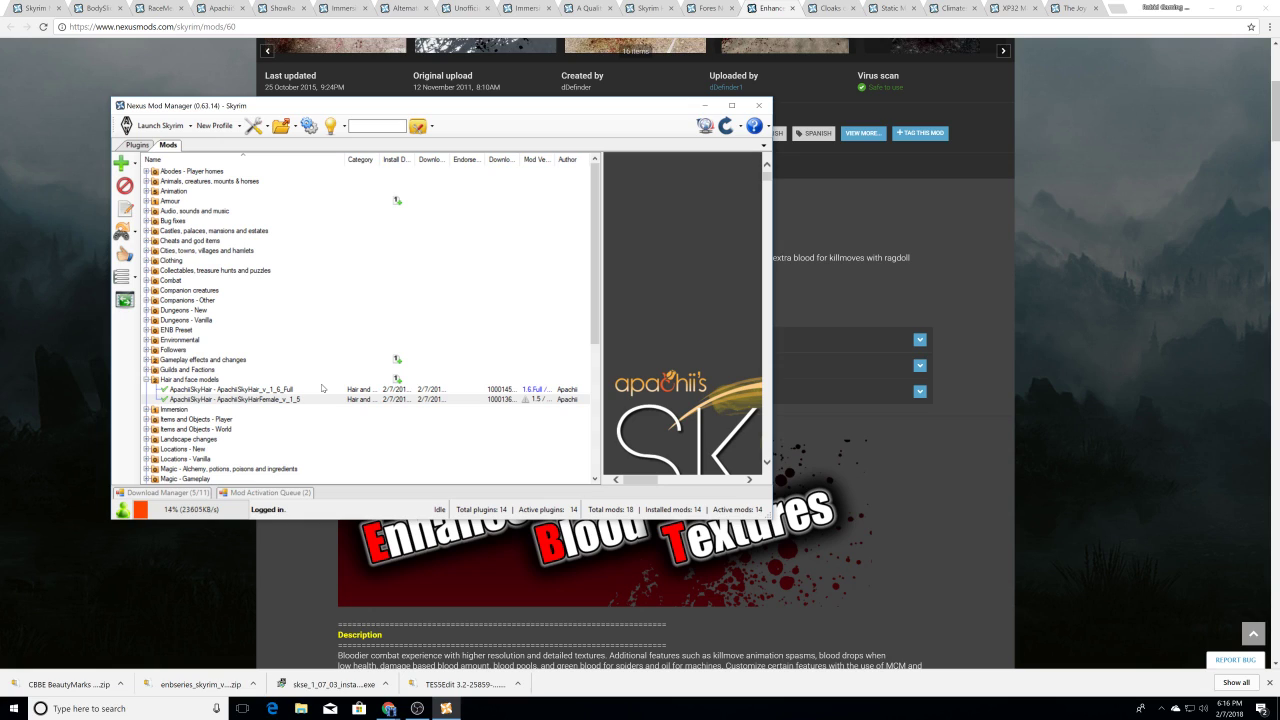
click(705, 105)
click(336, 168)
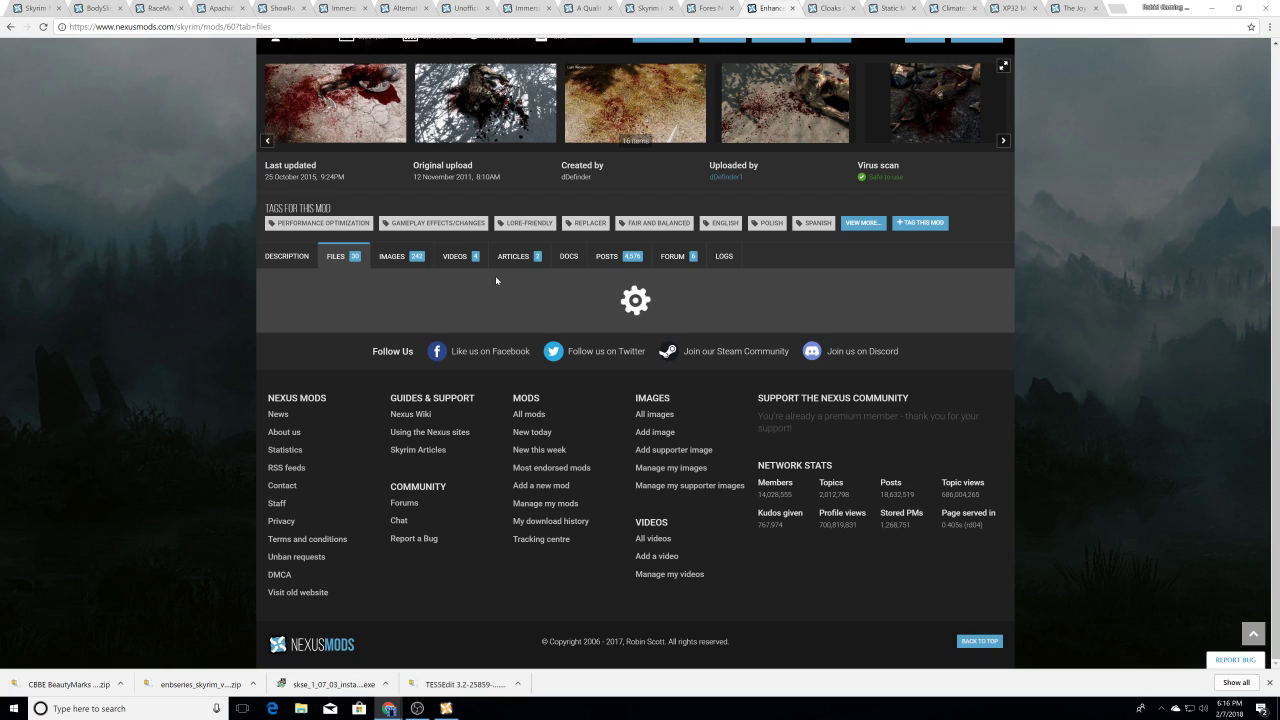
scroll(512, 295, down, 1)
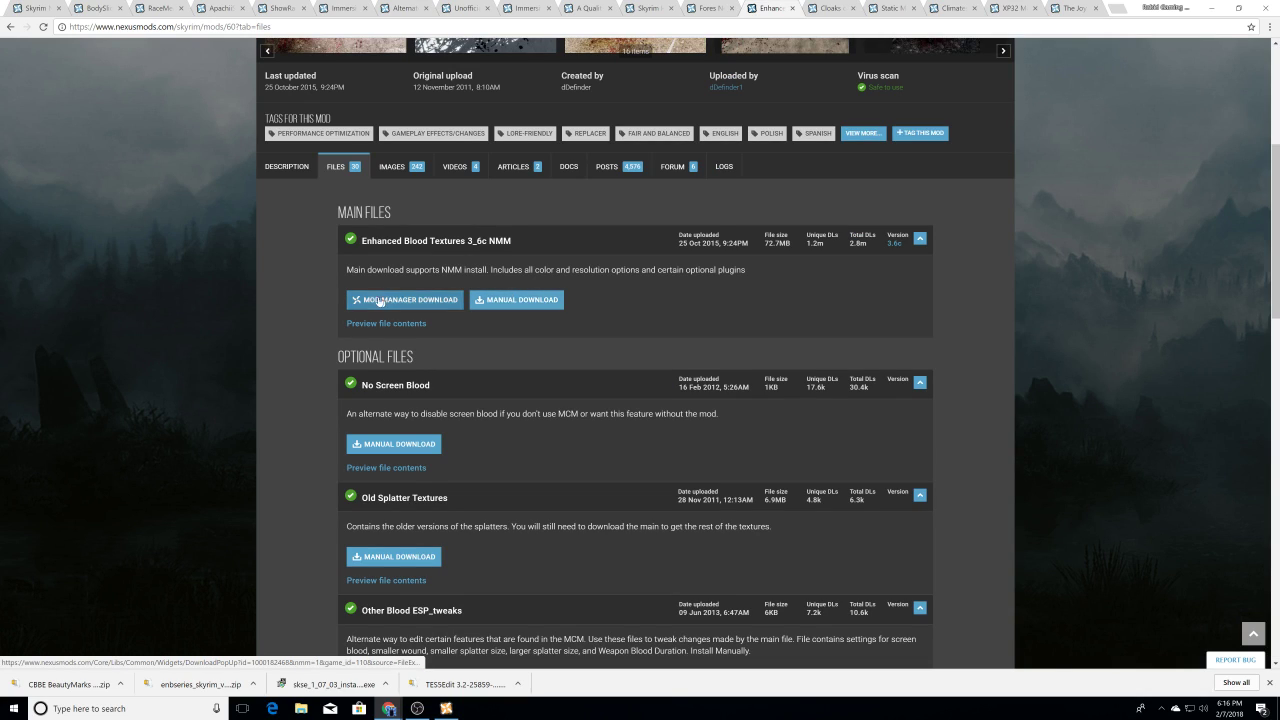
Step: Send the Enhanced Blood Textures 3_6c NMM main file to Nexus Mod Manager and dismiss the download popup
scroll(320, 303, down, 1)
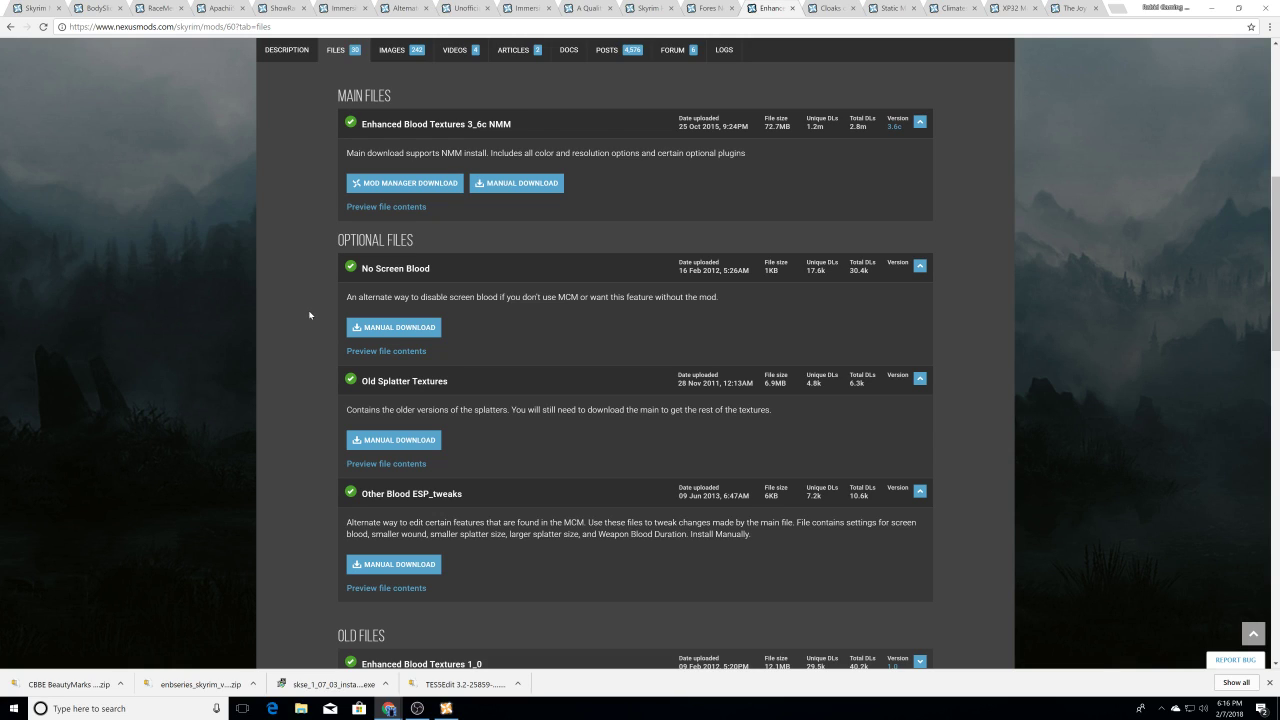
scroll(309, 315, up, 1)
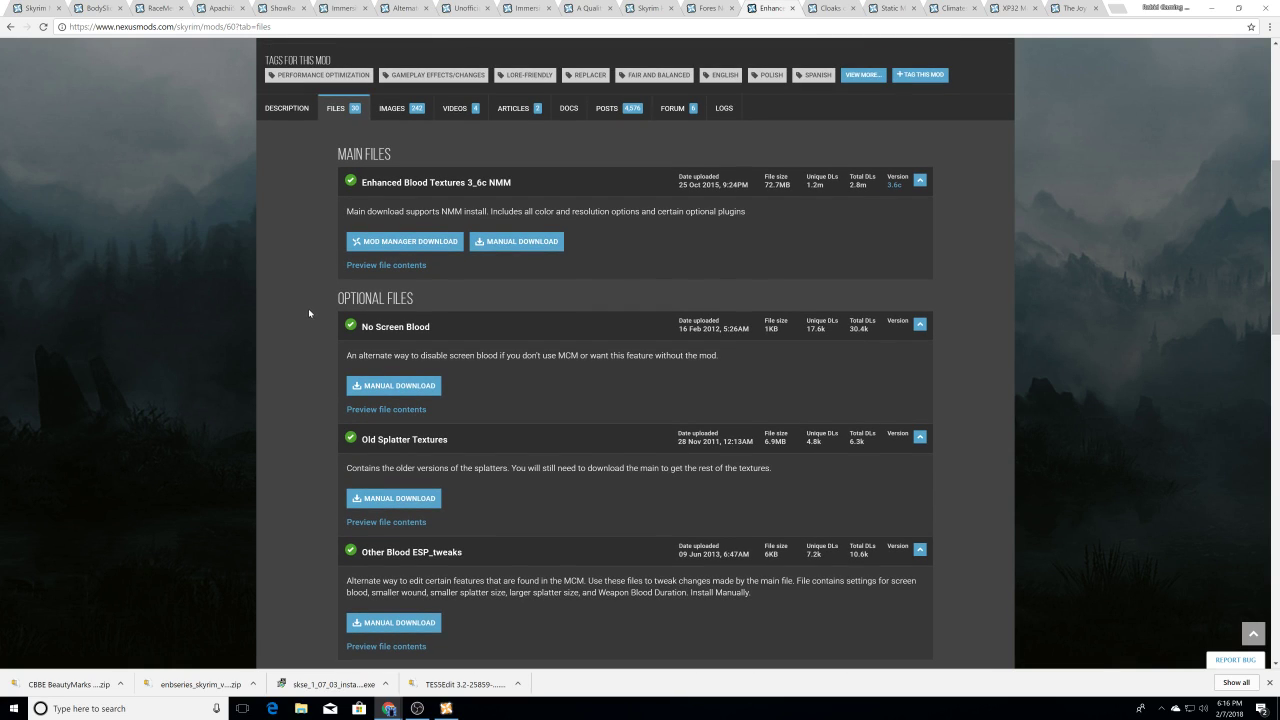
click(404, 245)
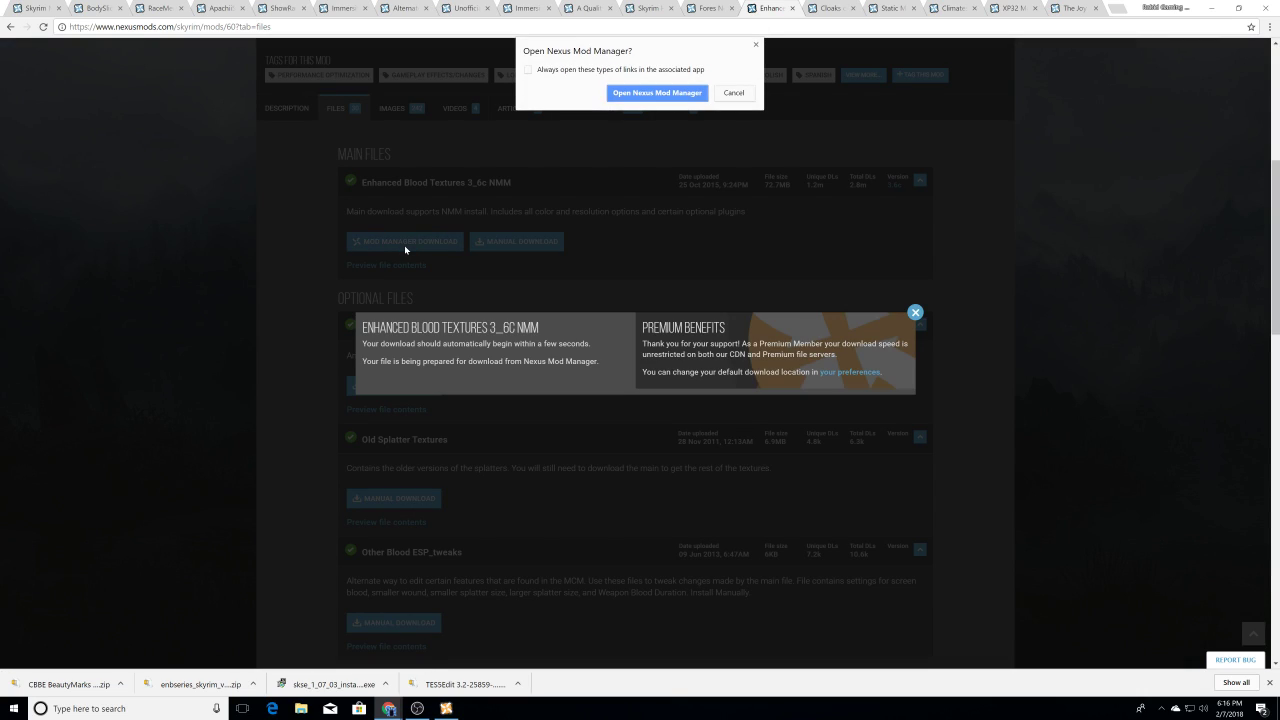
click(635, 92)
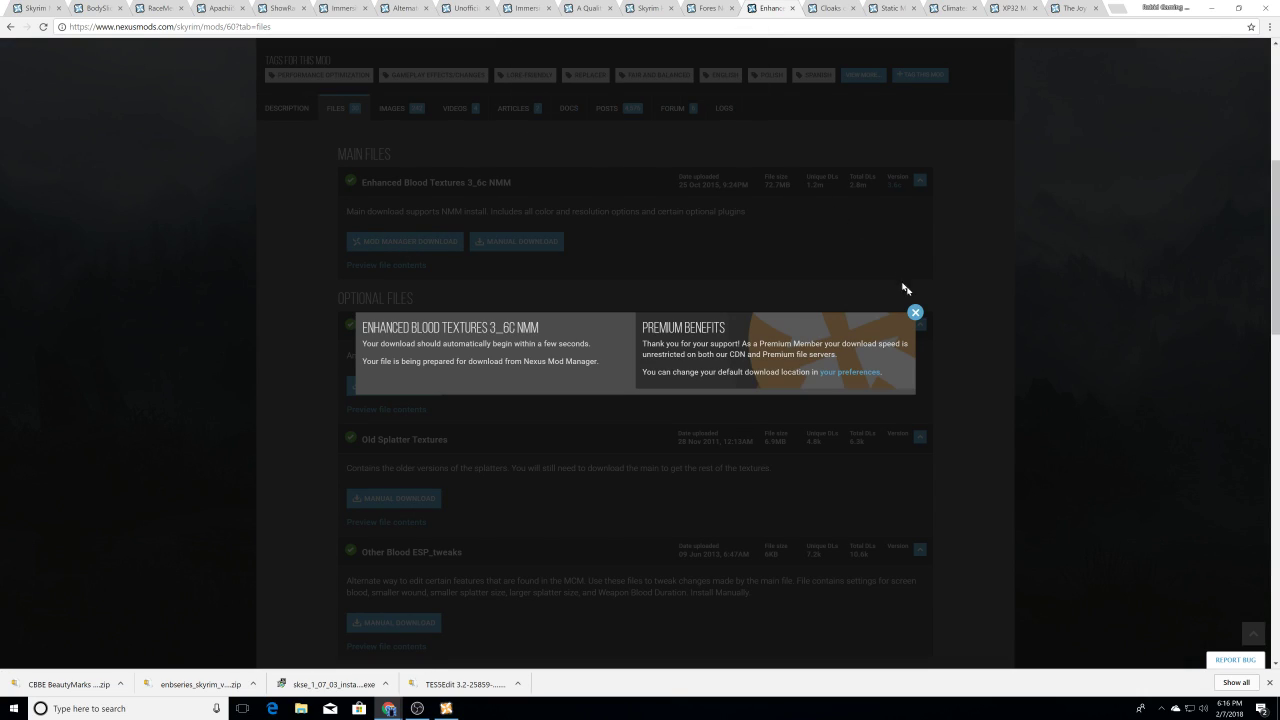
click(915, 313)
Step: Display the Cloaks of Skyrim files, send the Cloaks of Skyrim 1-2 main file to Nexus Mod Manager, and dismiss the download popup
click(826, 8)
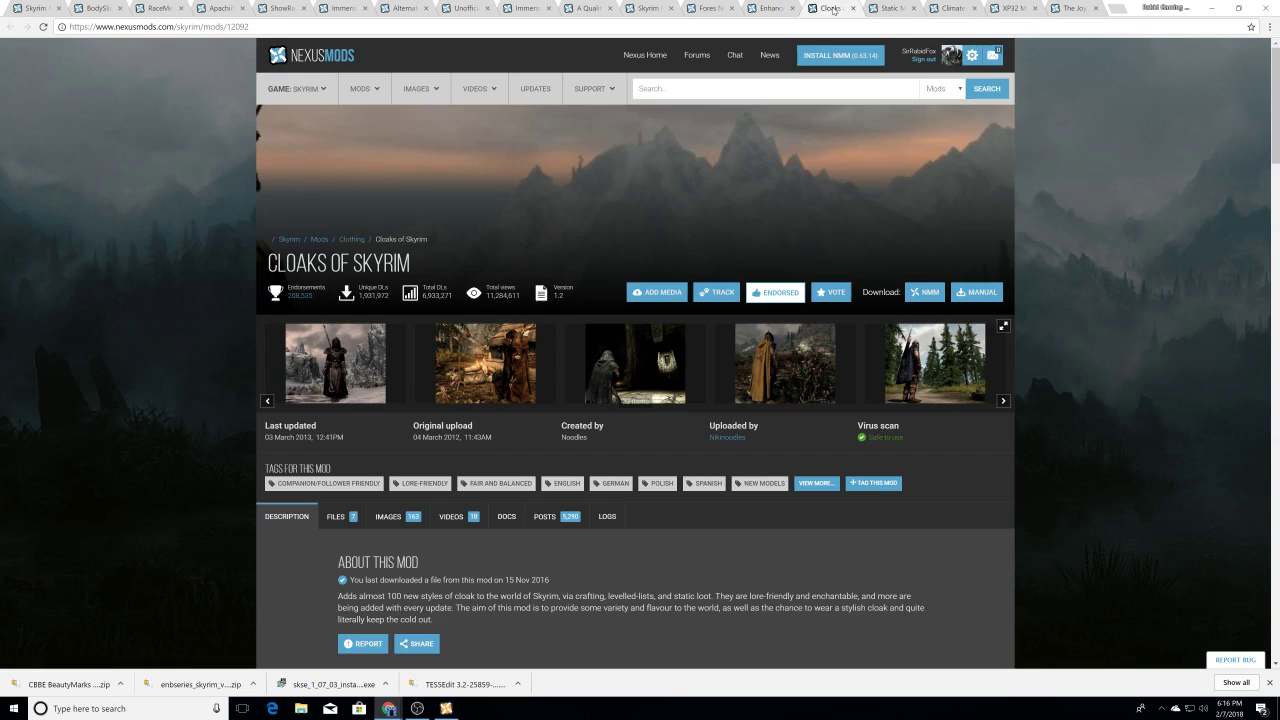
scroll(480, 420, down, 1)
click(340, 399)
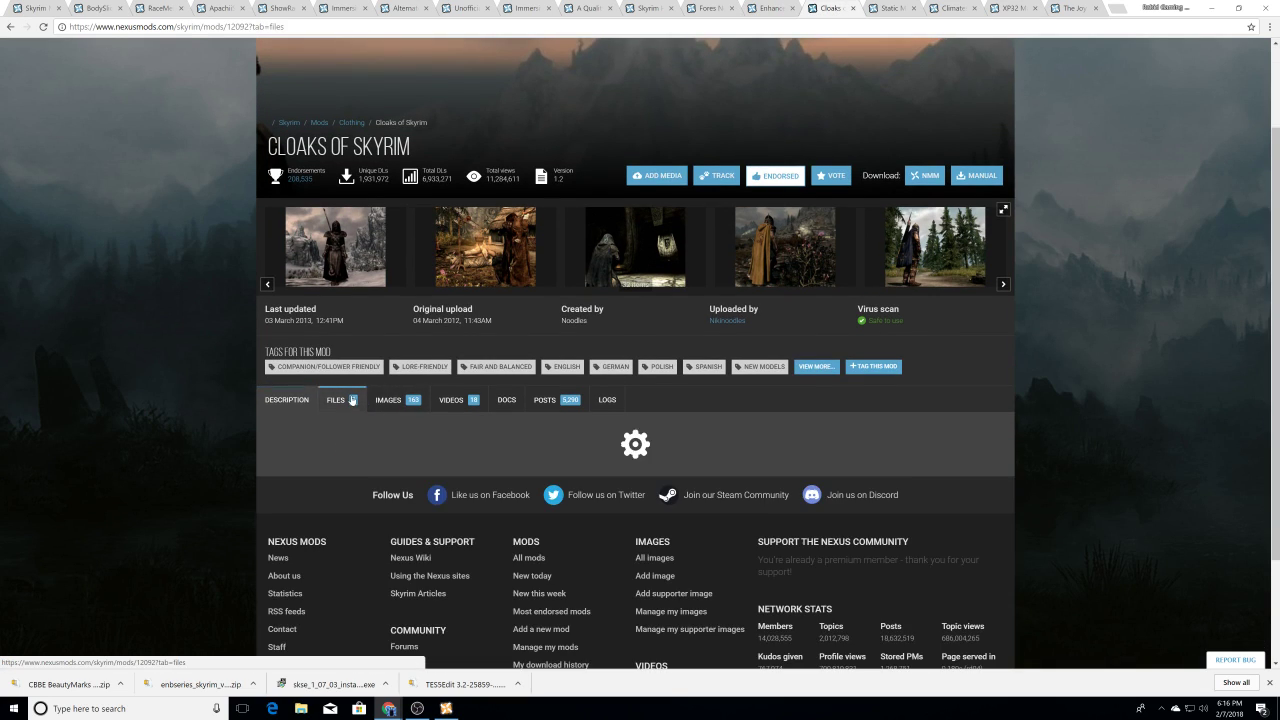
scroll(531, 371, down, 1)
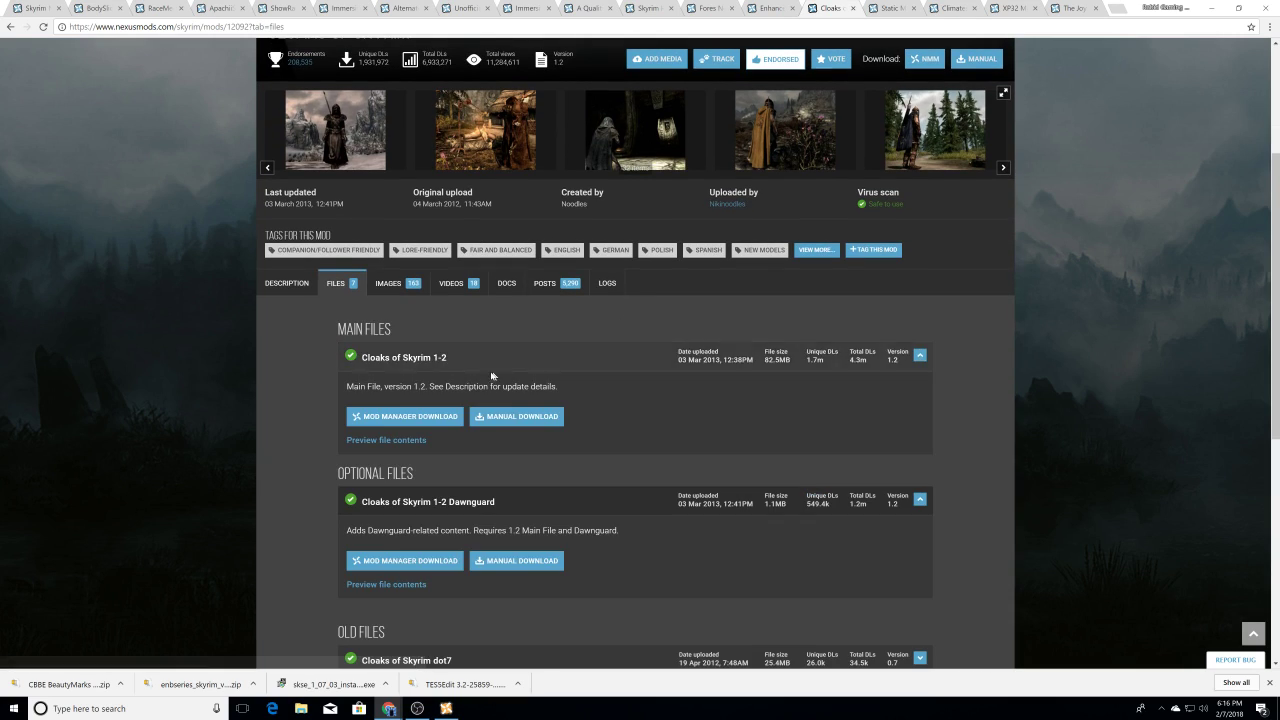
click(427, 418)
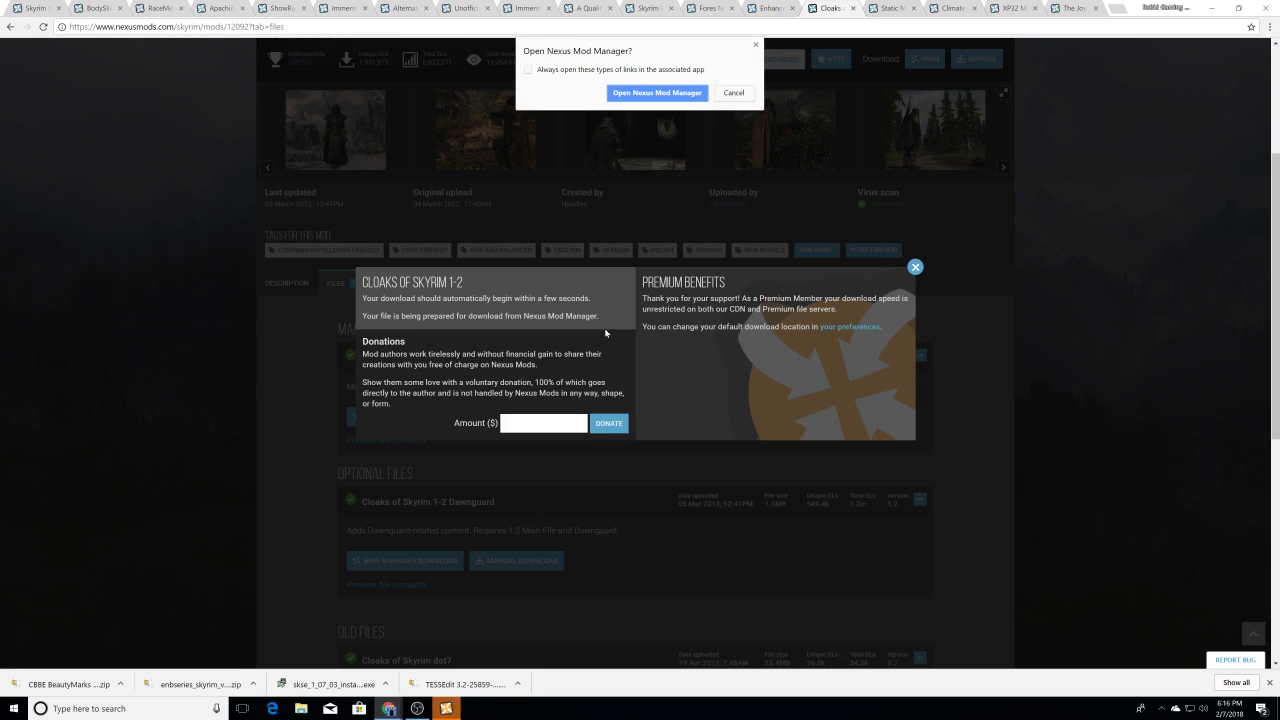
click(679, 94)
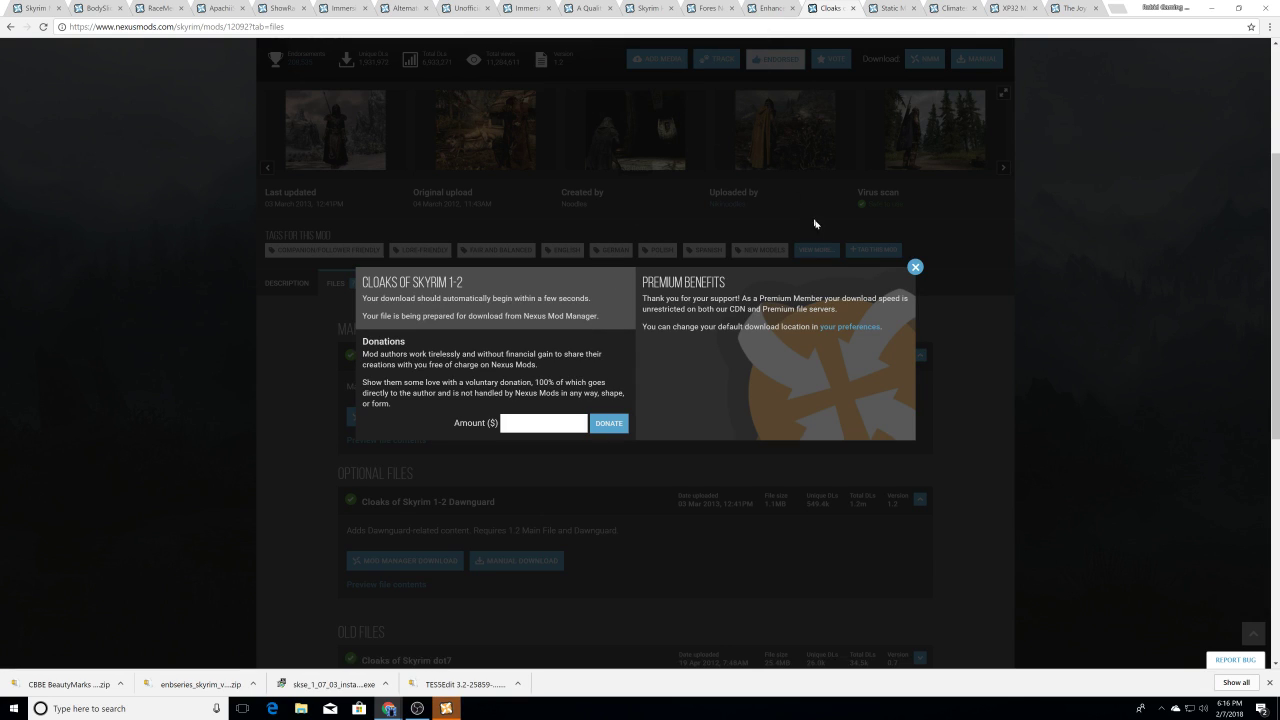
click(914, 268)
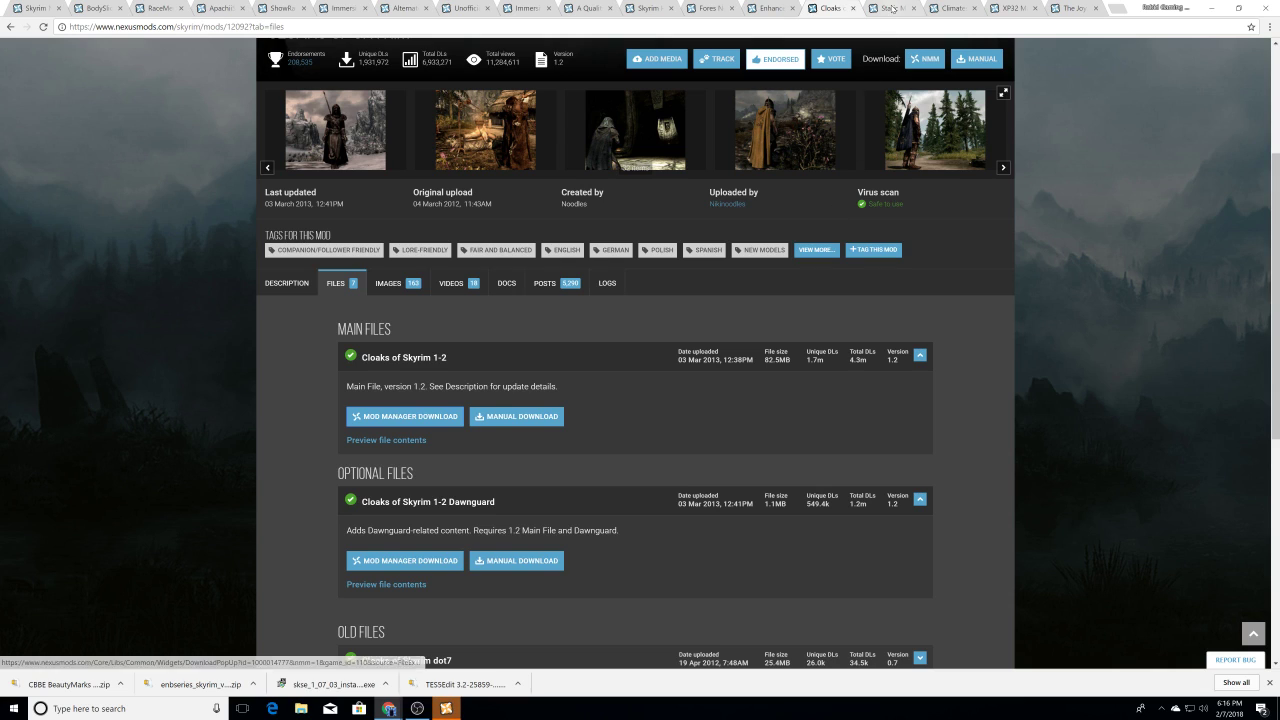
Step: Examine the vanilla versus SMIM comparison images in the Static Mesh Improvement Mod gallery, and close the gallery
click(889, 9)
scroll(625, 317, down, 2)
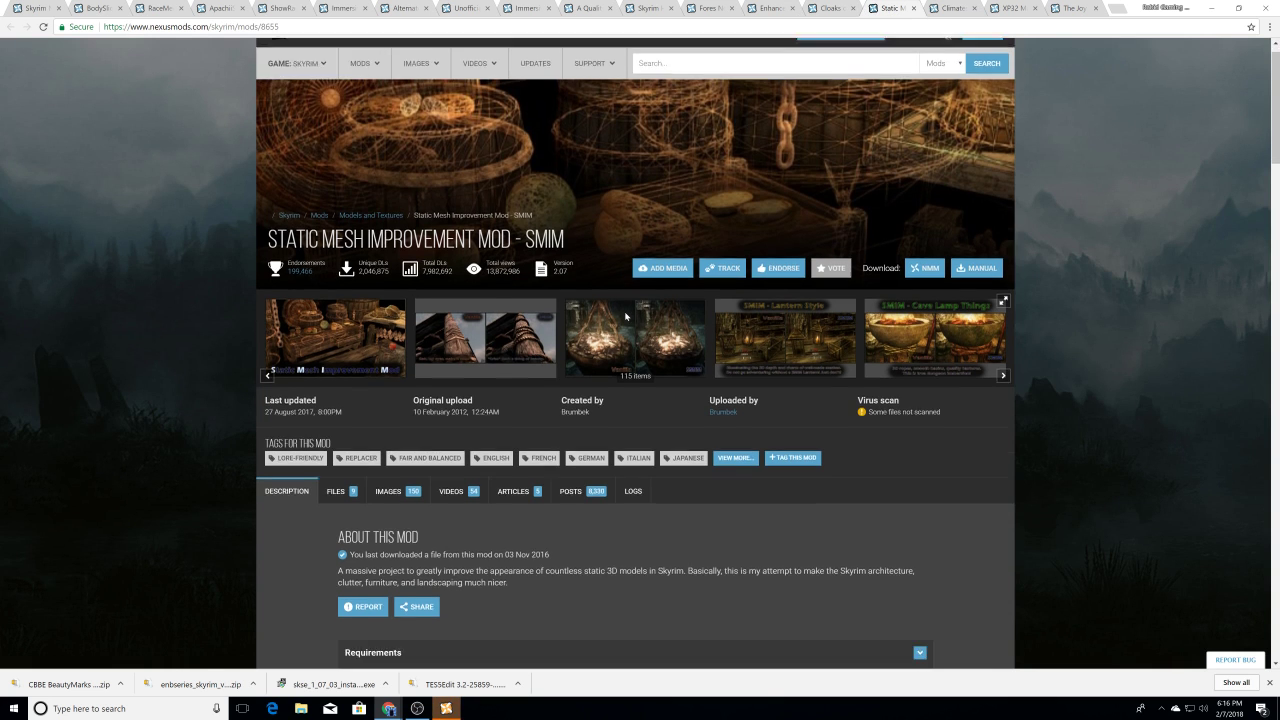
click(361, 258)
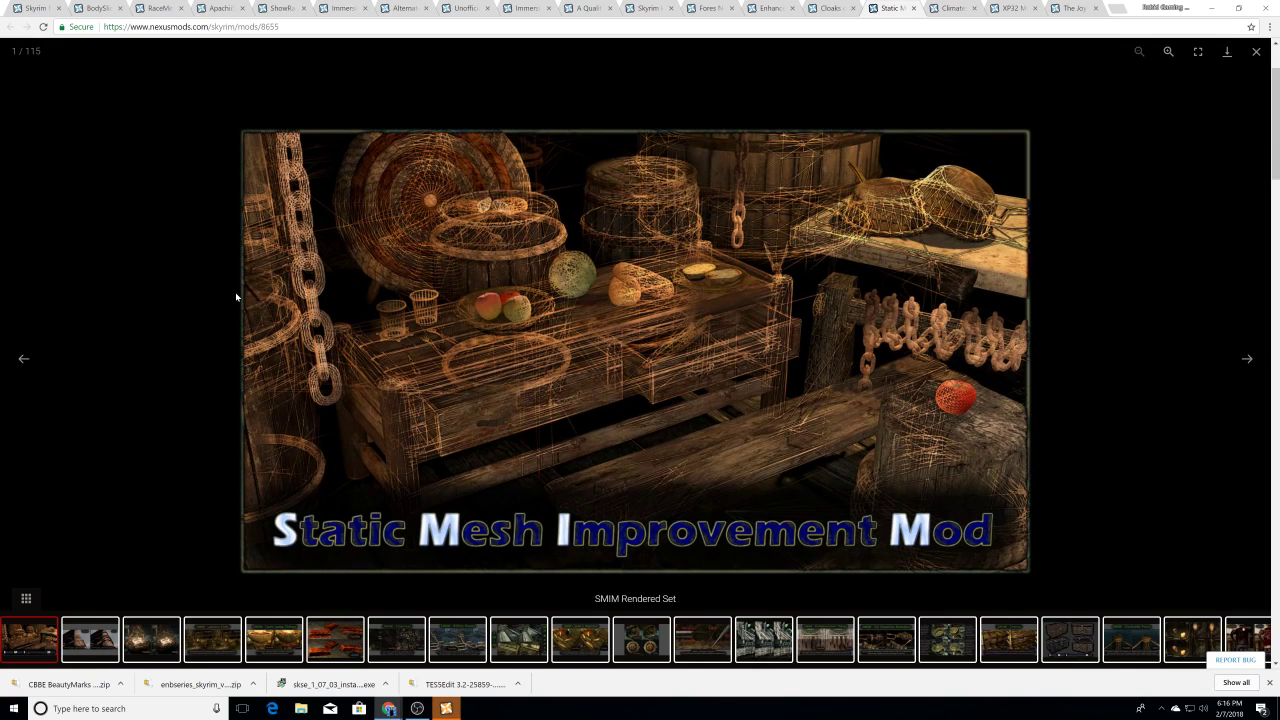
key(Right)
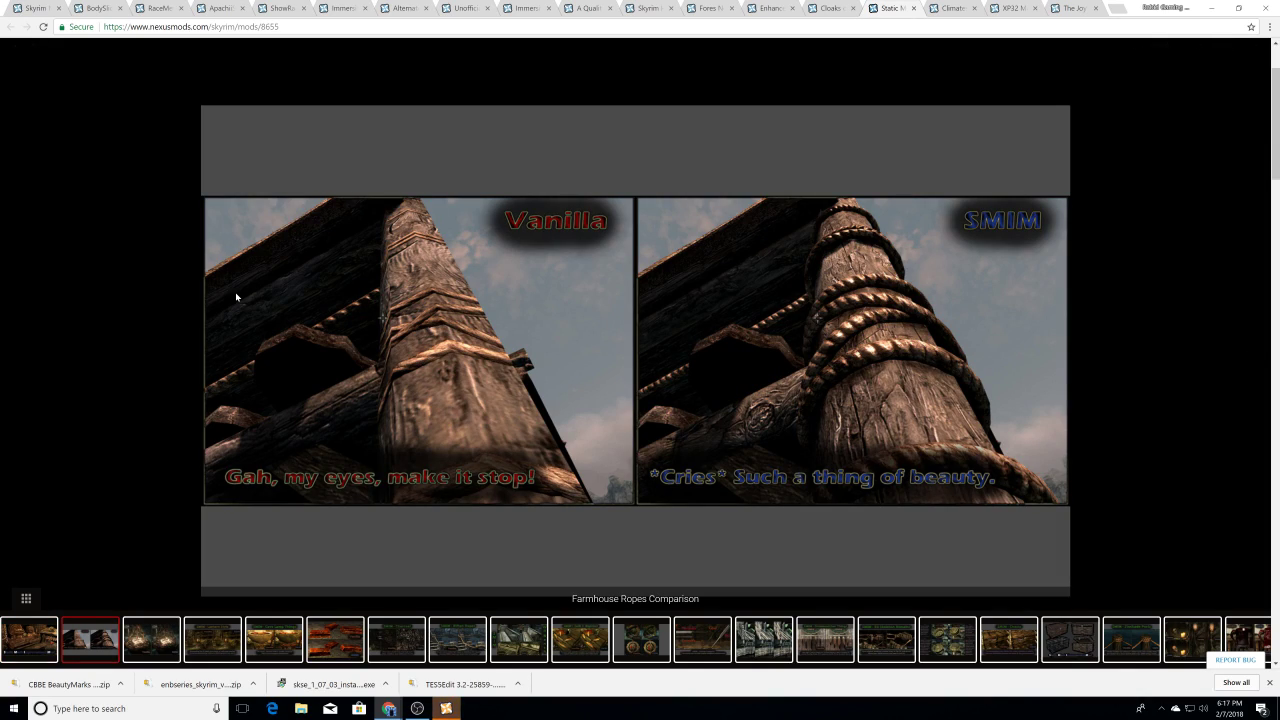
key(Right)
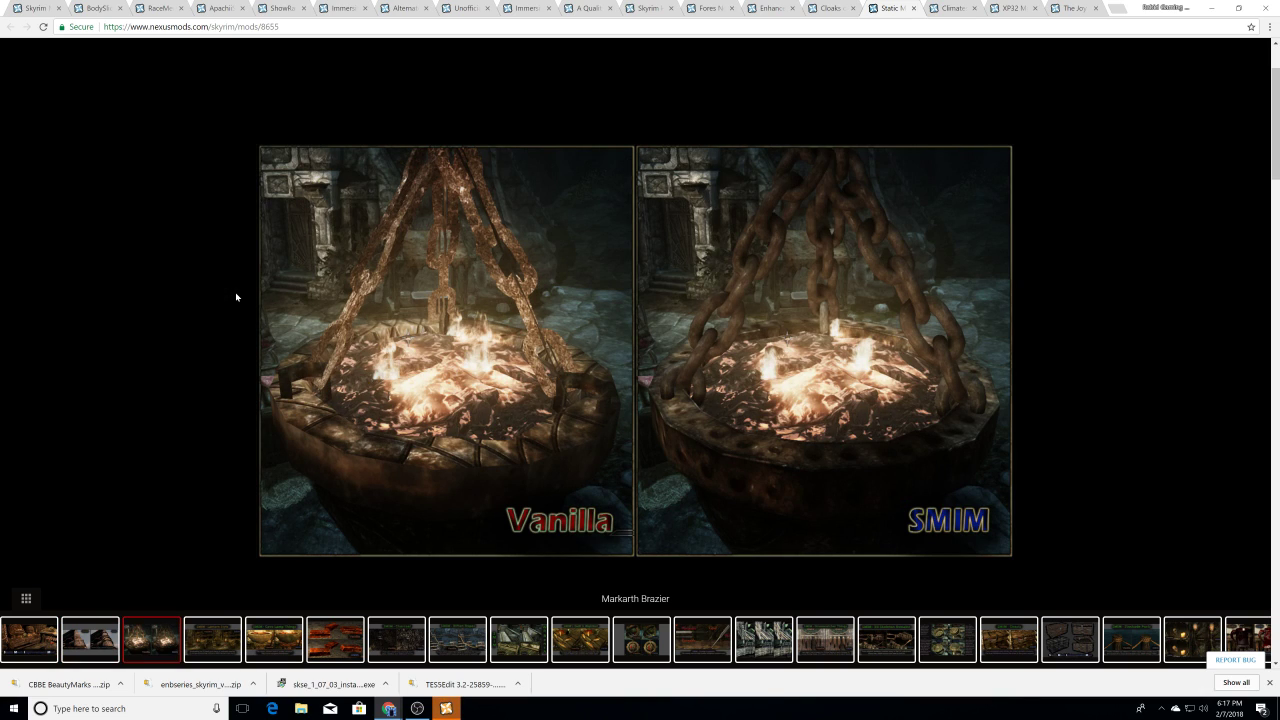
key(Right)
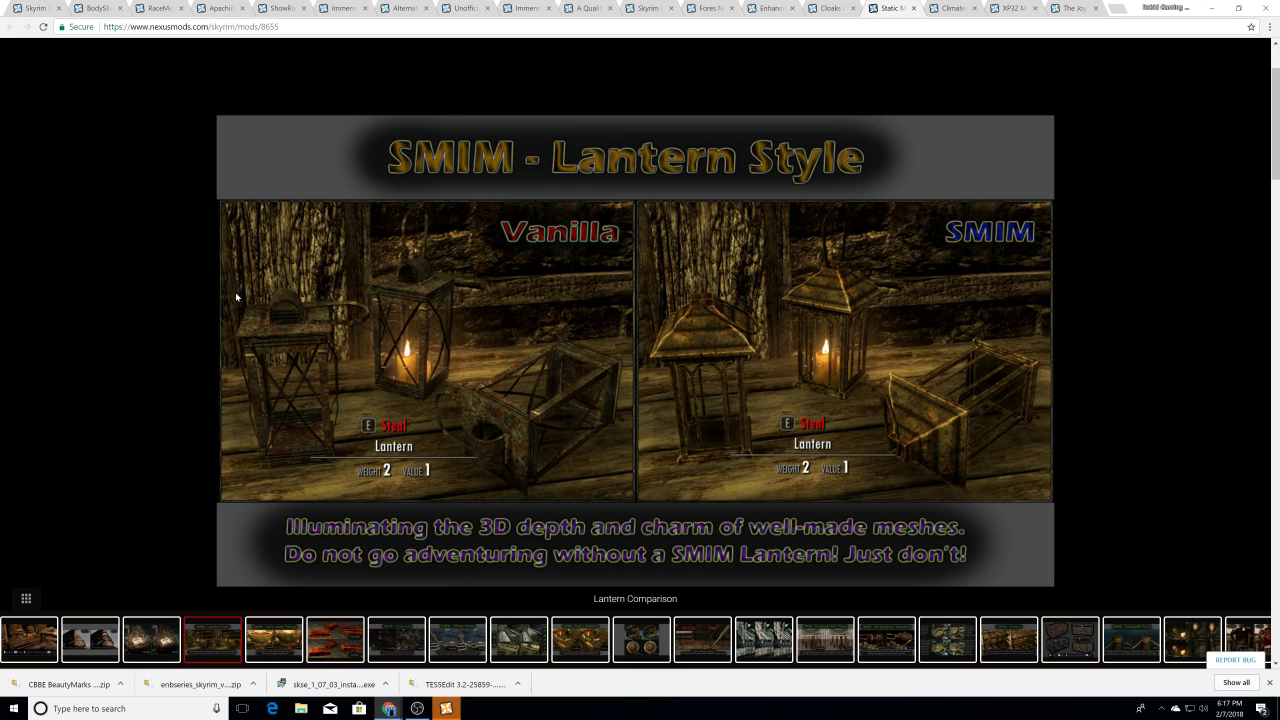
key(Right)
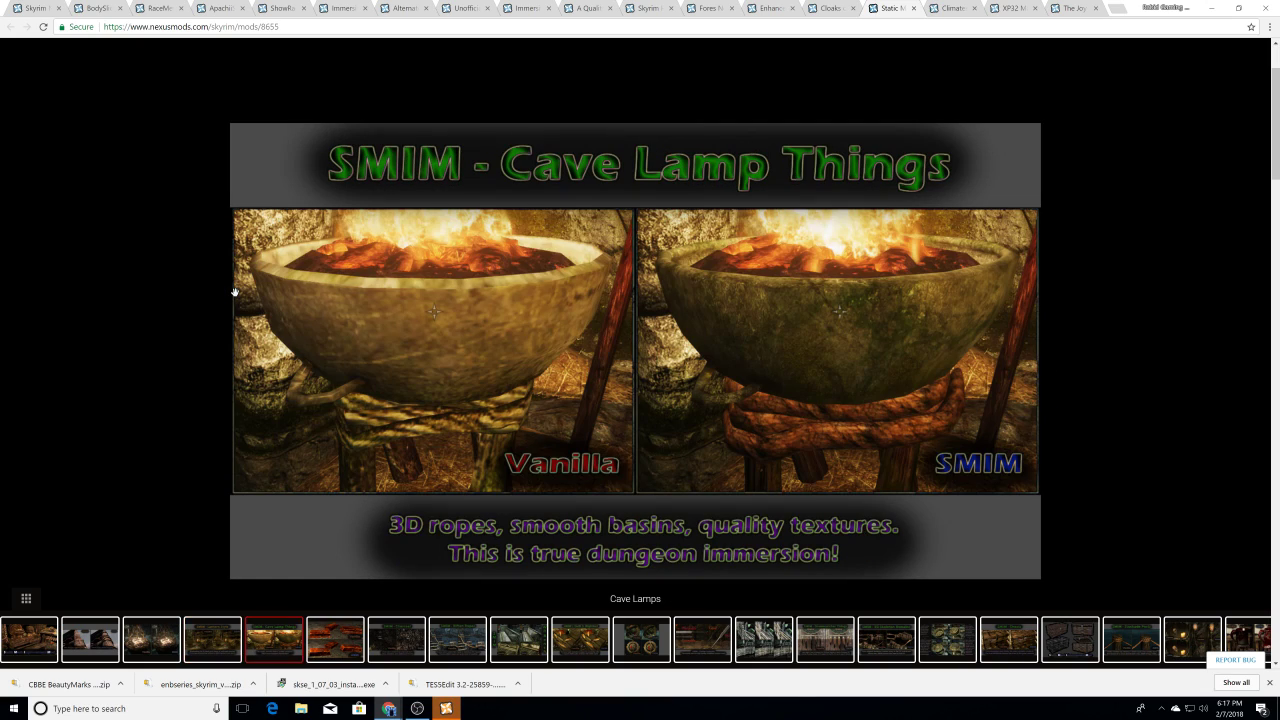
key(Right)
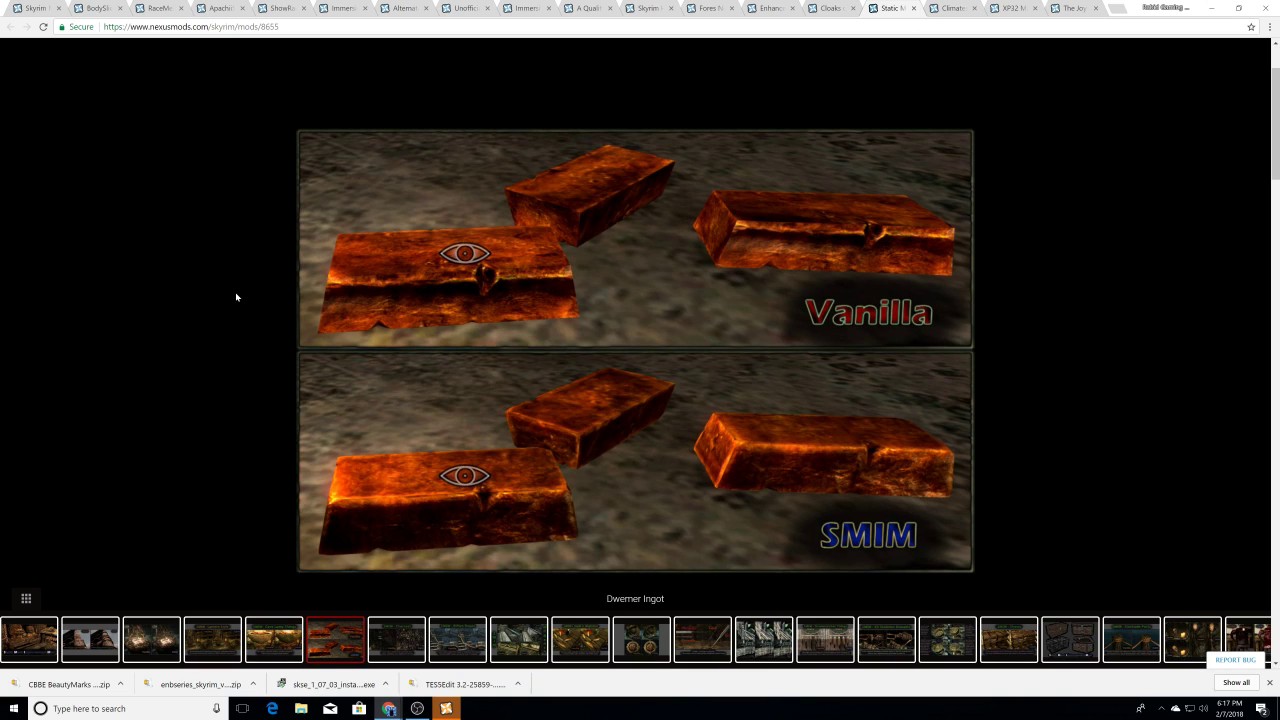
key(Right)
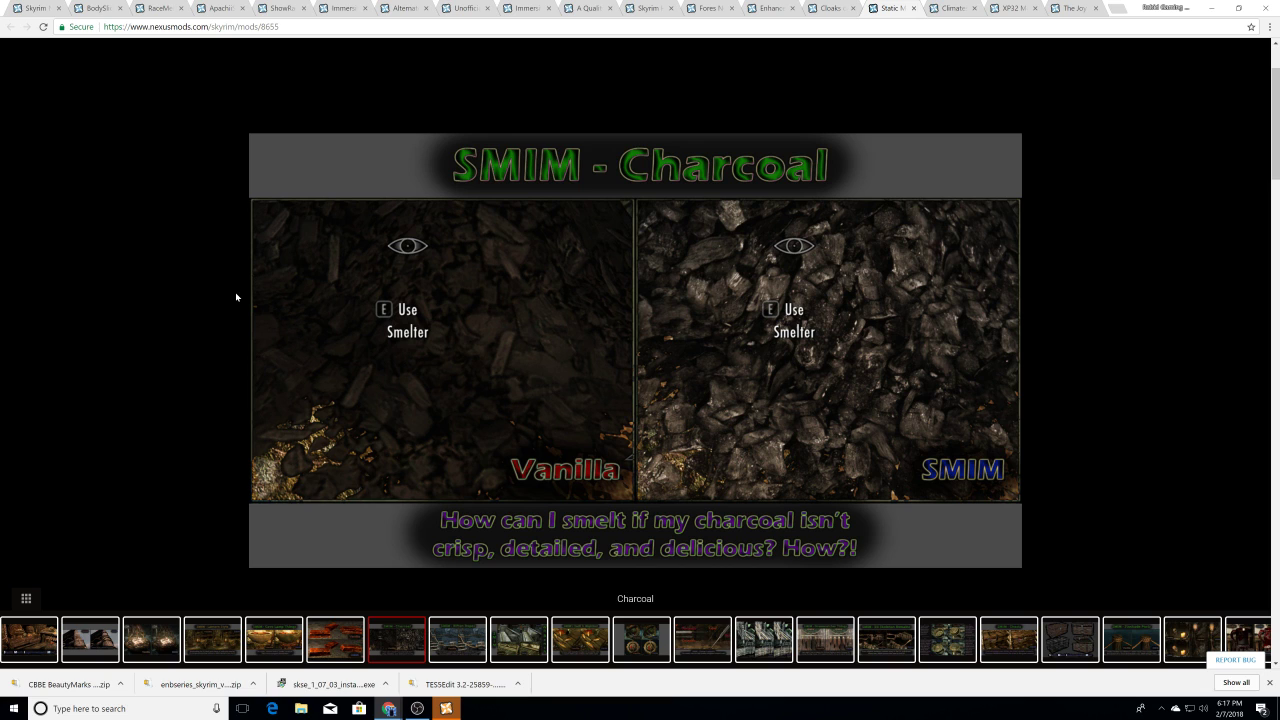
key(Right)
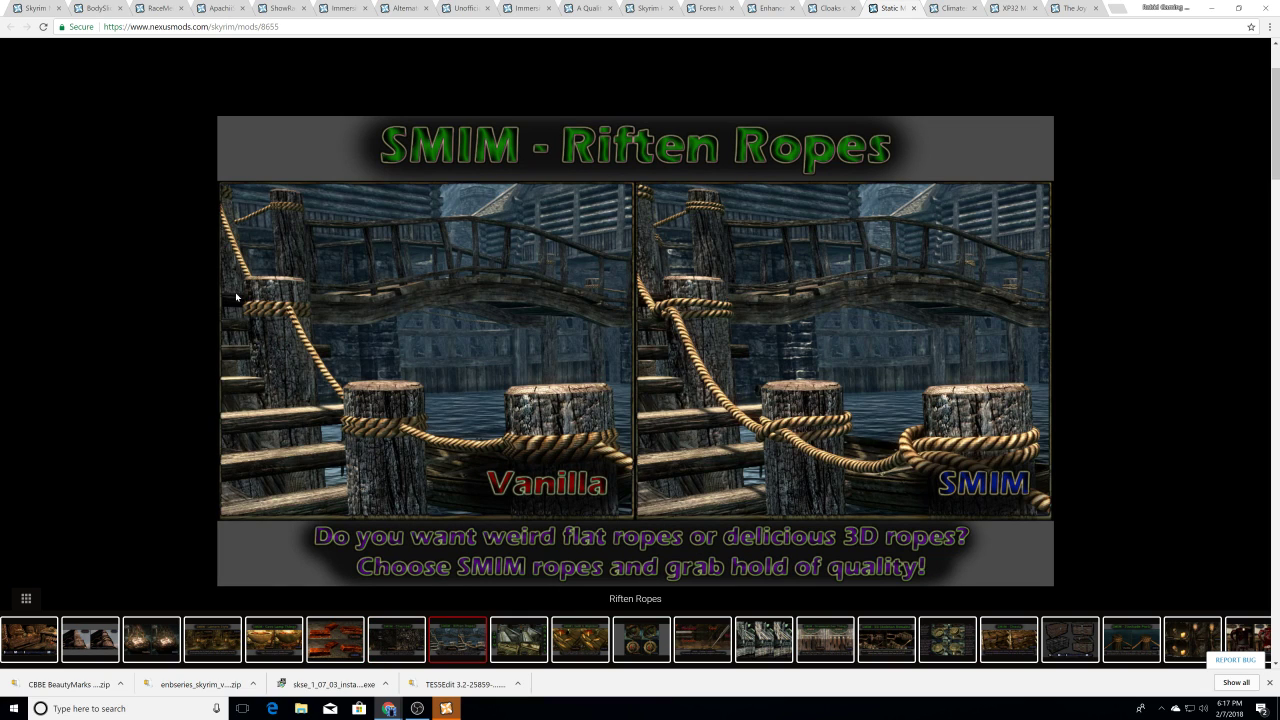
key(Right)
key(Right)
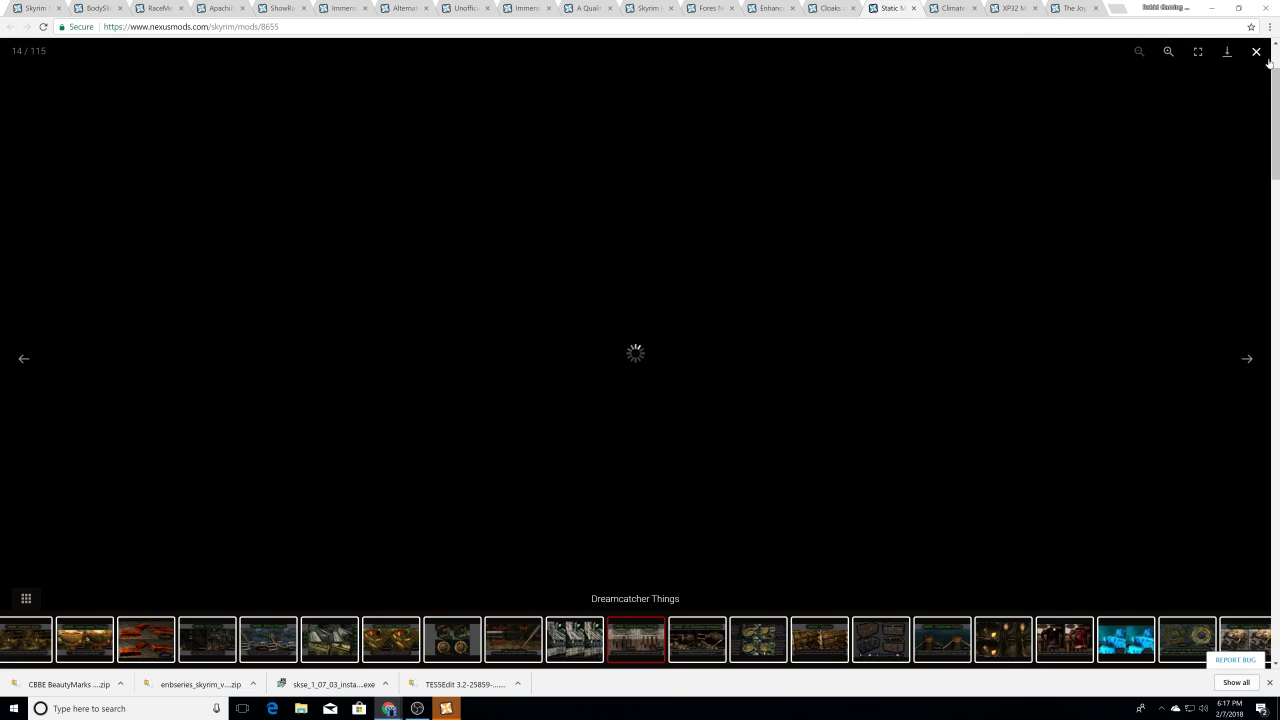
click(1253, 51)
Step: Read the SMIM installation notes and open the linked Unofficial High Resolution Patch in a new browser tab
scroll(342, 328, down, 6)
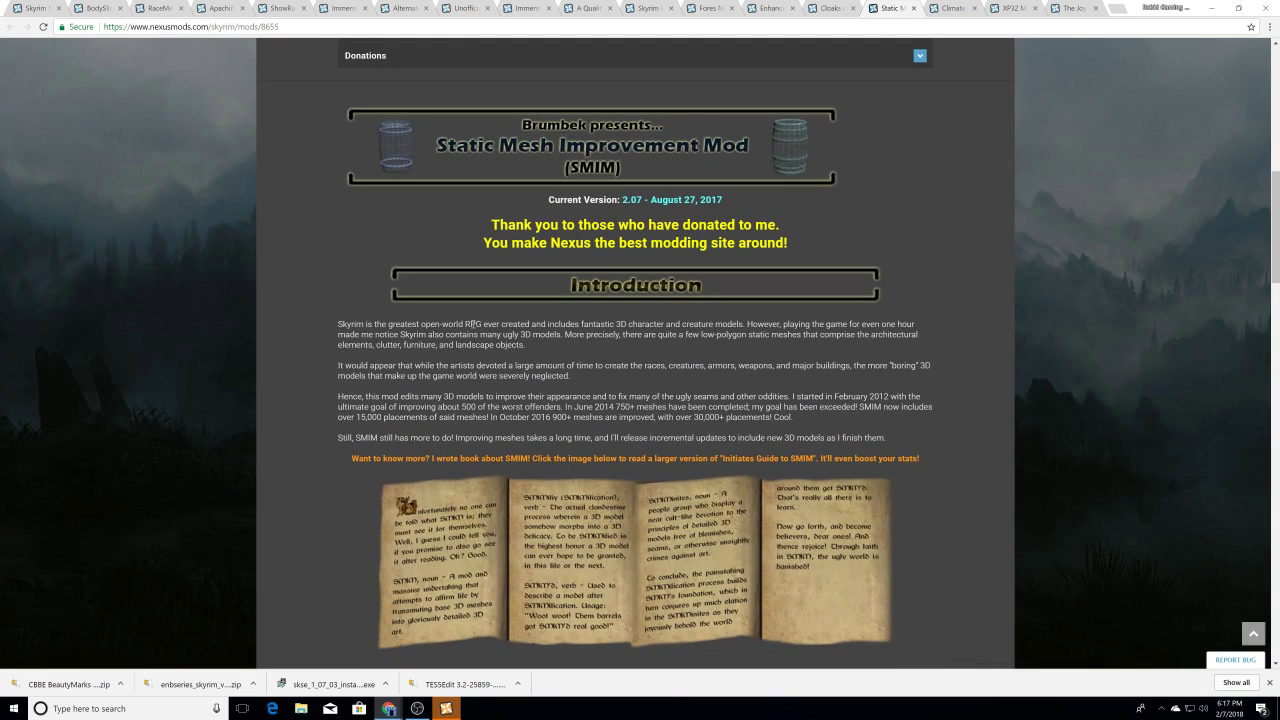
scroll(340, 328, down, 8)
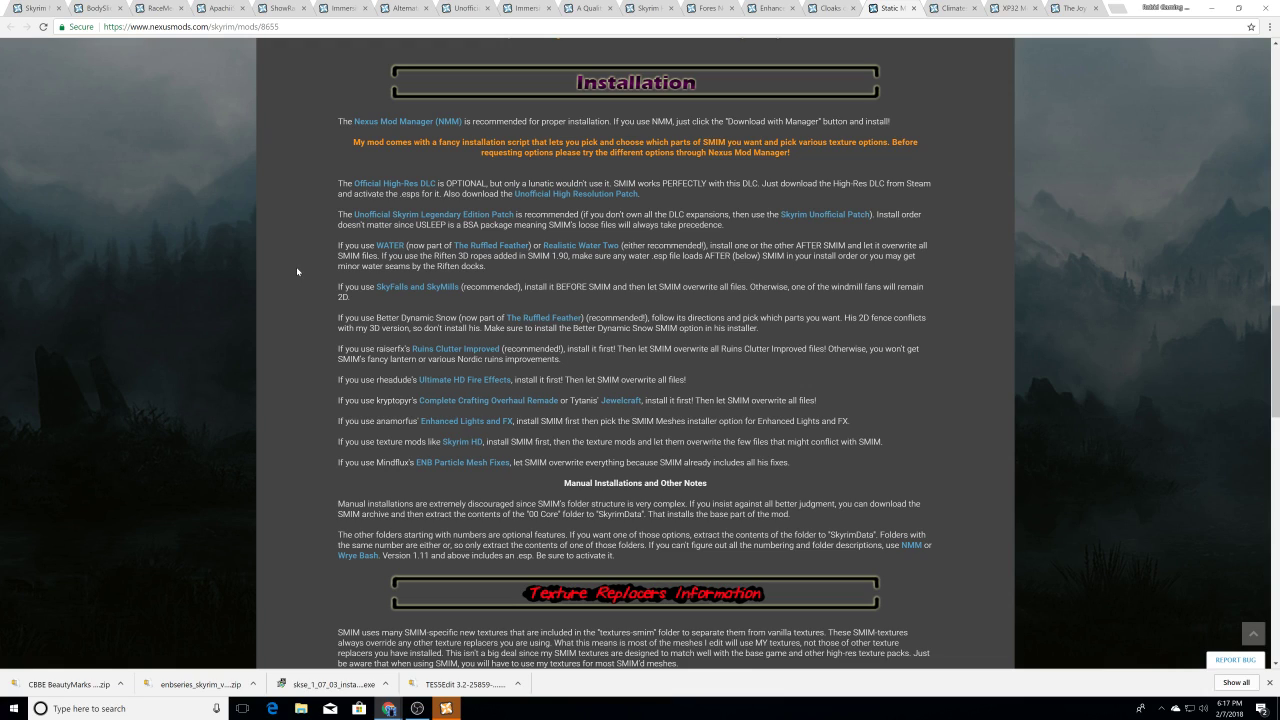
scroll(297, 271, down, 1)
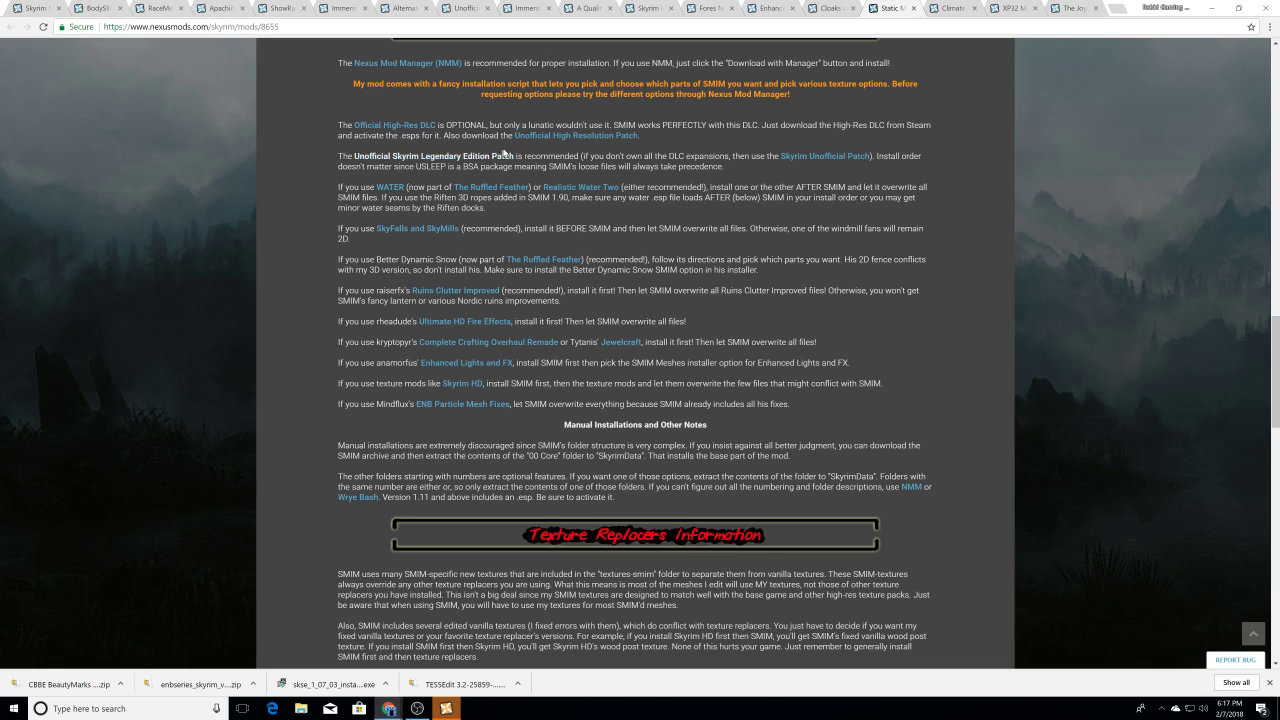
right_click(534, 138)
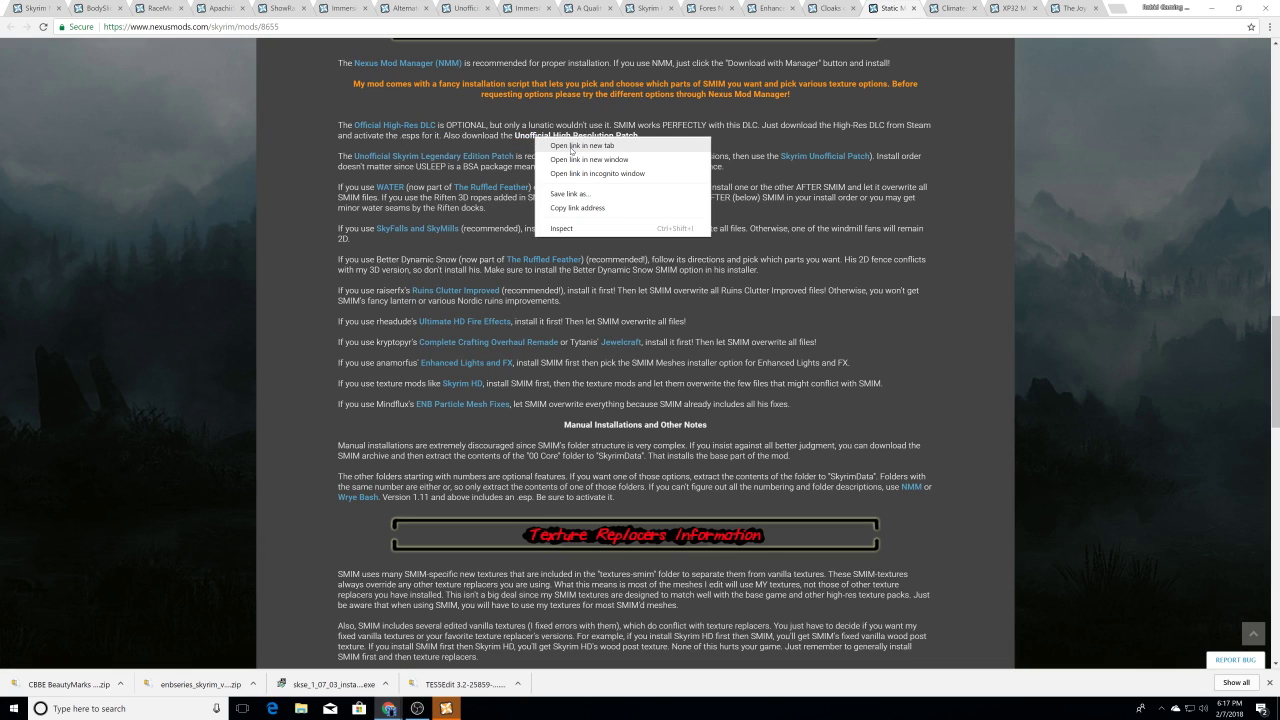
click(576, 147)
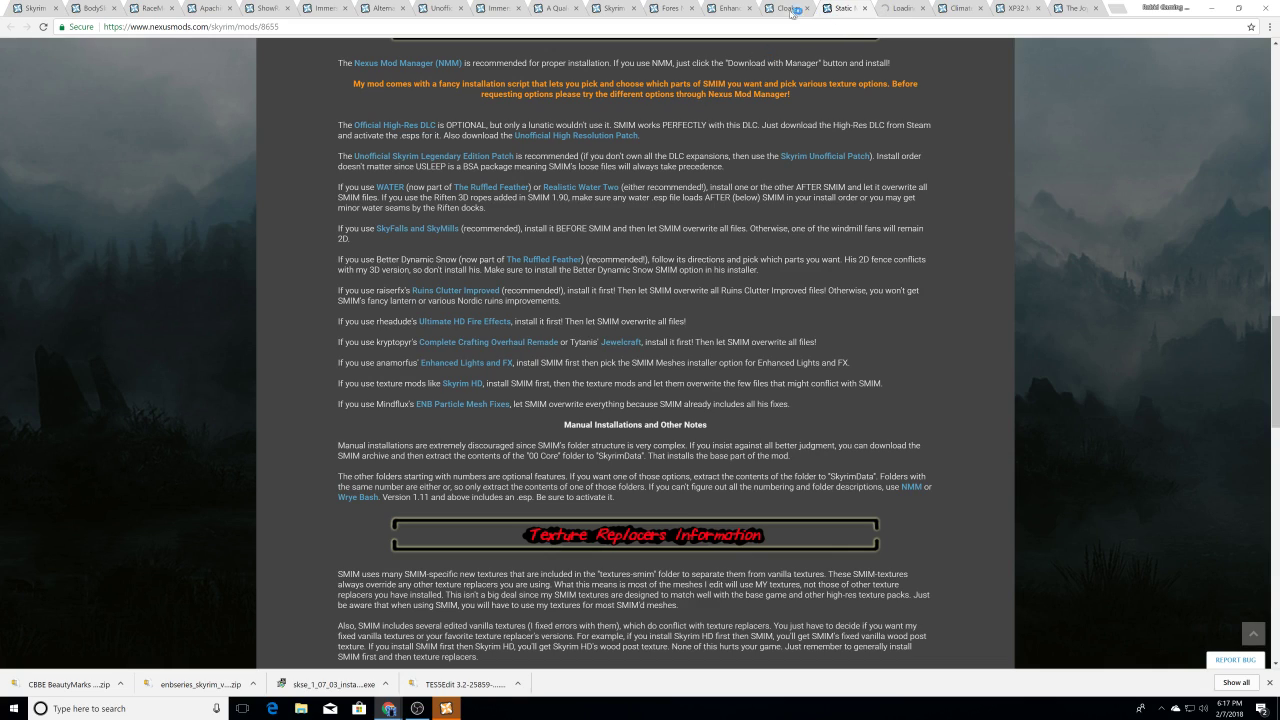
Step: Switch to the Skyrim HD - 2K Textures page and display its description
click(736, 9)
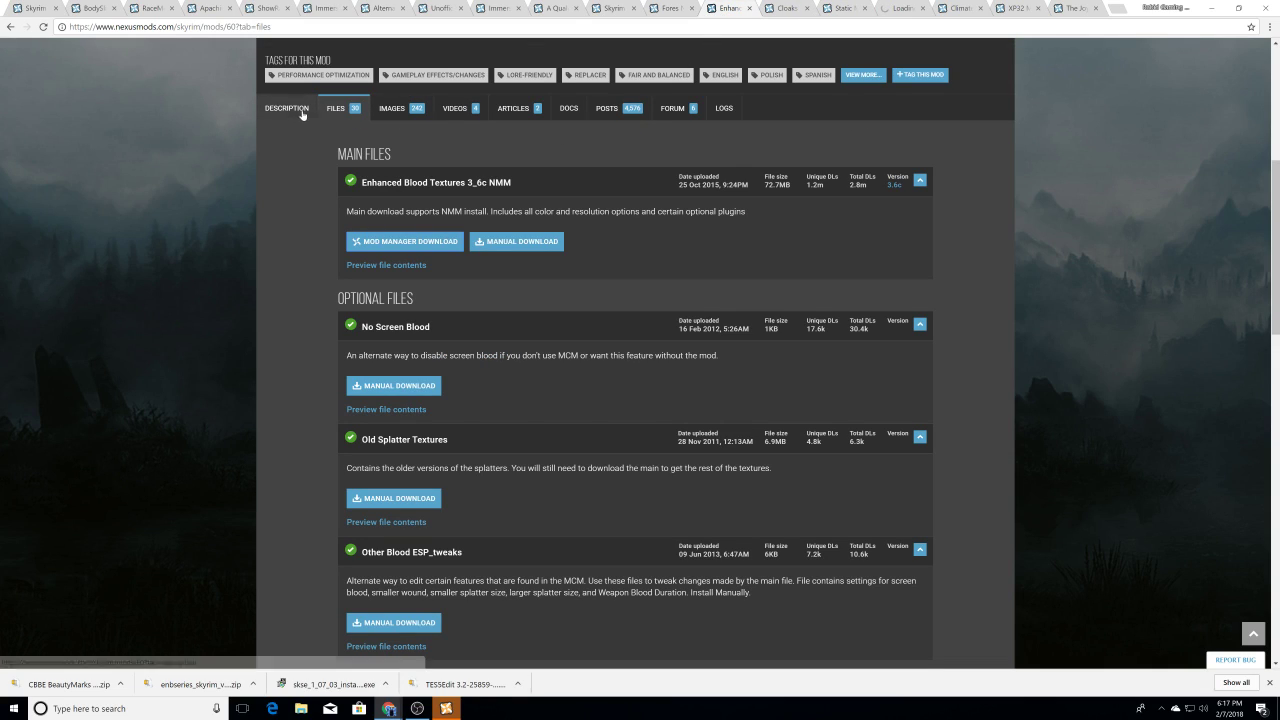
click(650, 14)
click(617, 16)
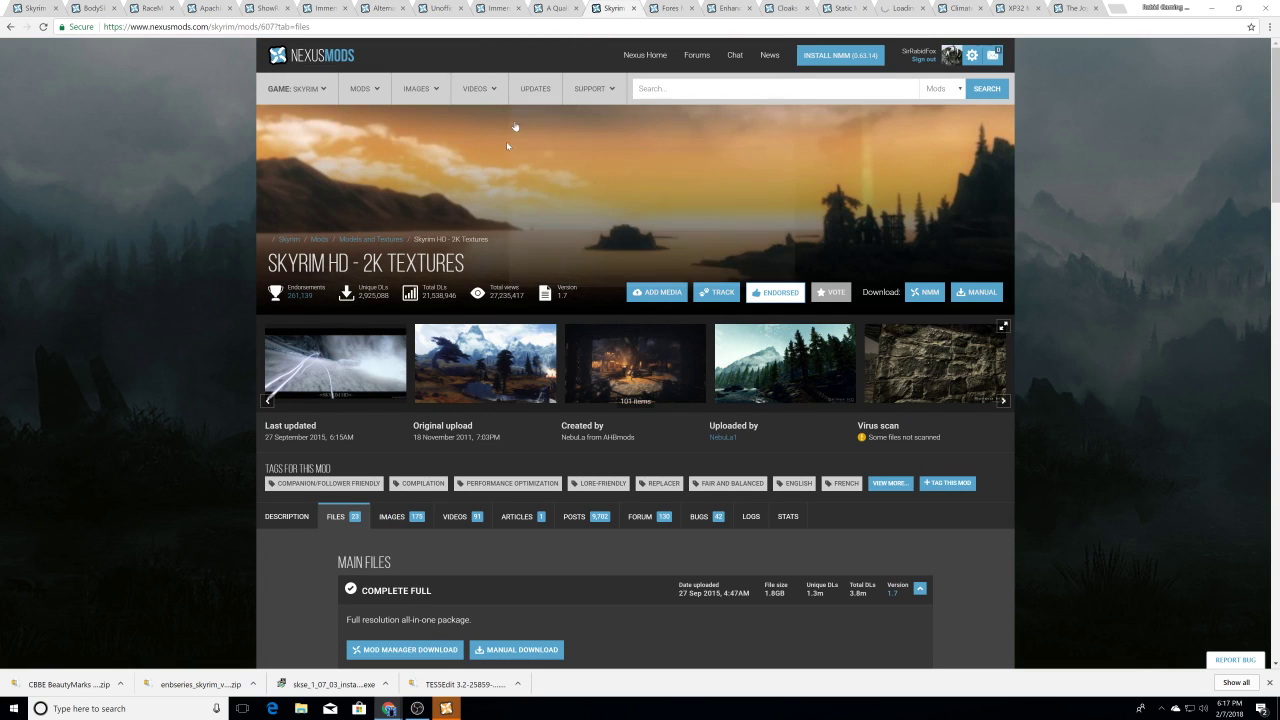
scroll(528, 277, down, 6)
scroll(406, 264, up, 4)
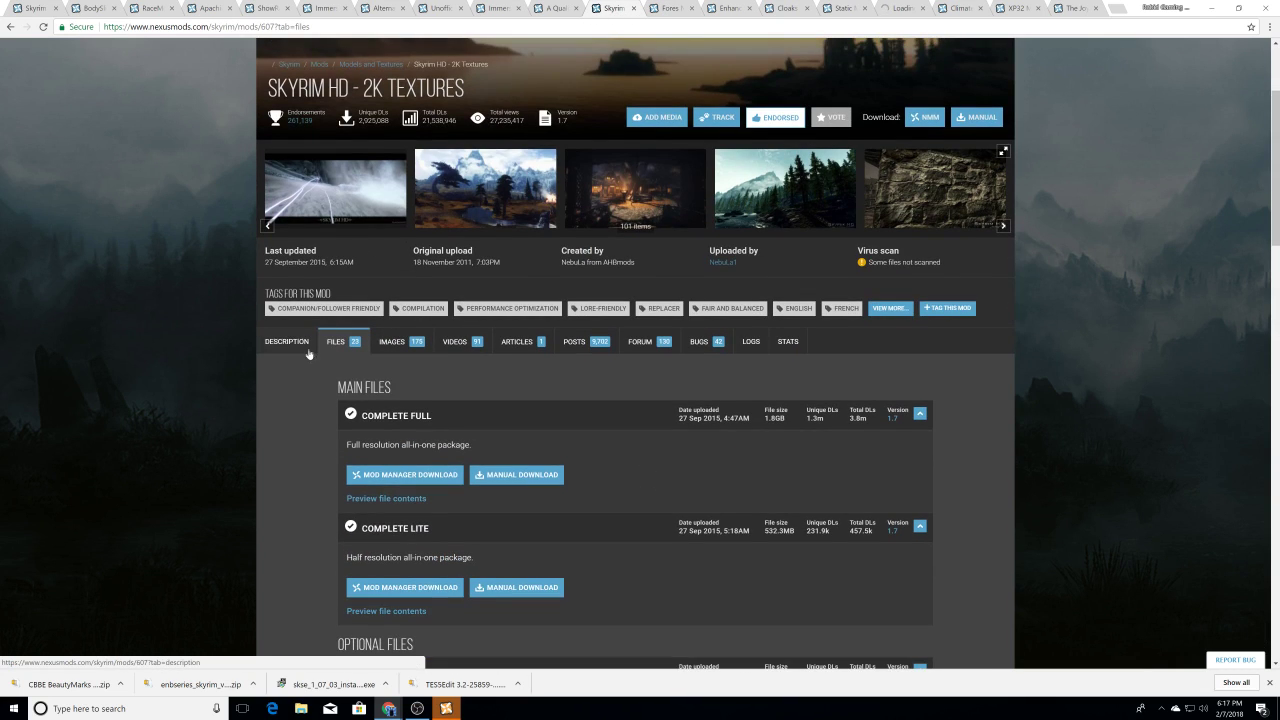
click(287, 340)
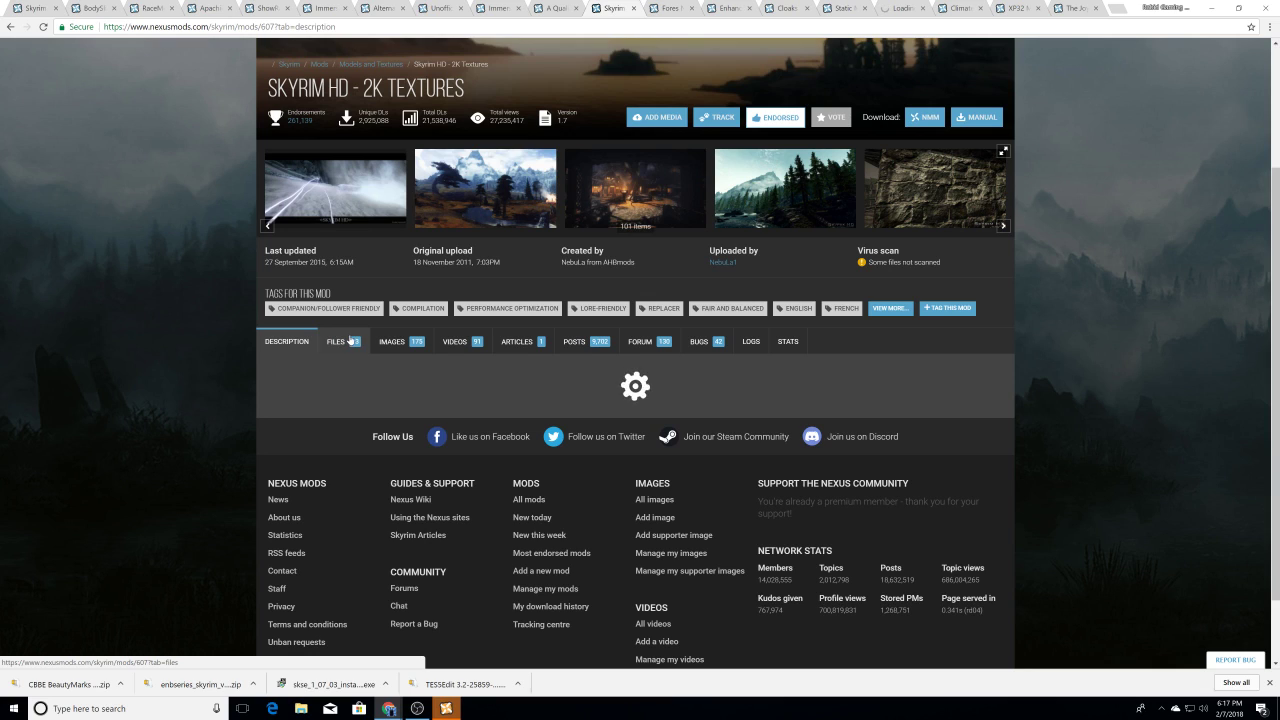
Step: Read the Skyrim HD description, including the packages, the FULL/LITE explanation, the covered textures and the version notes
scroll(377, 331, down, 9)
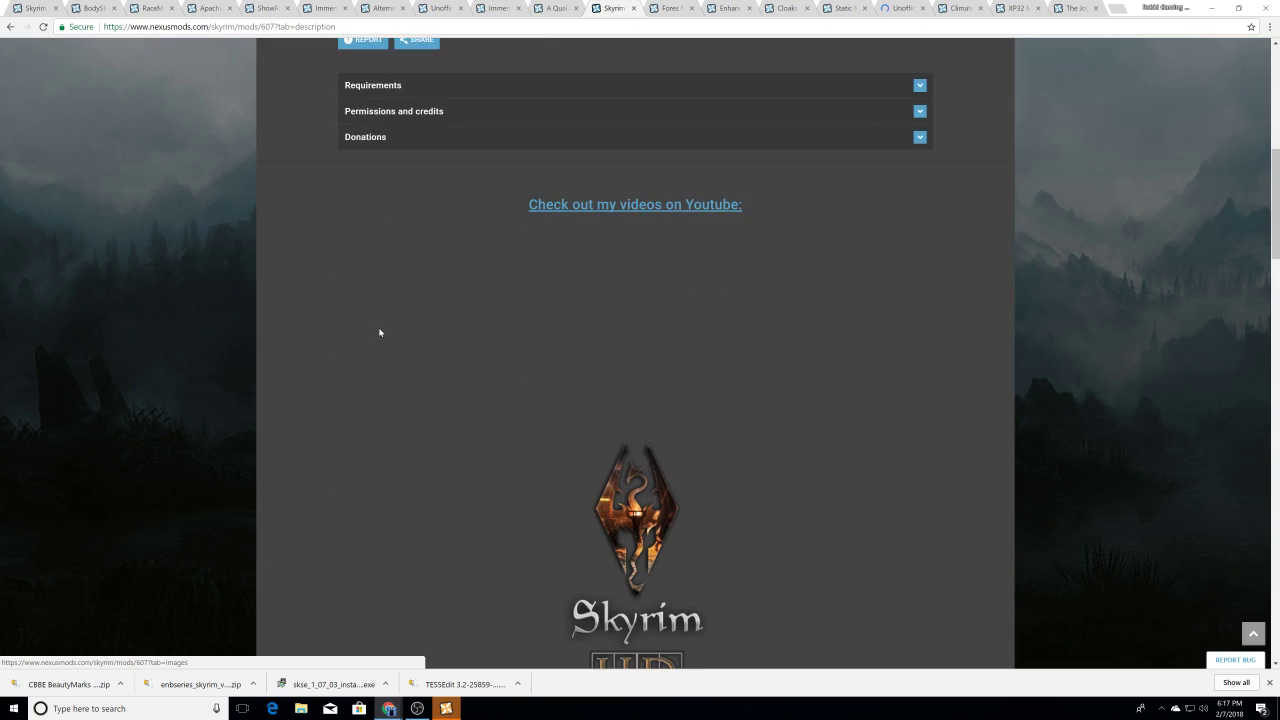
scroll(384, 350, down, 15)
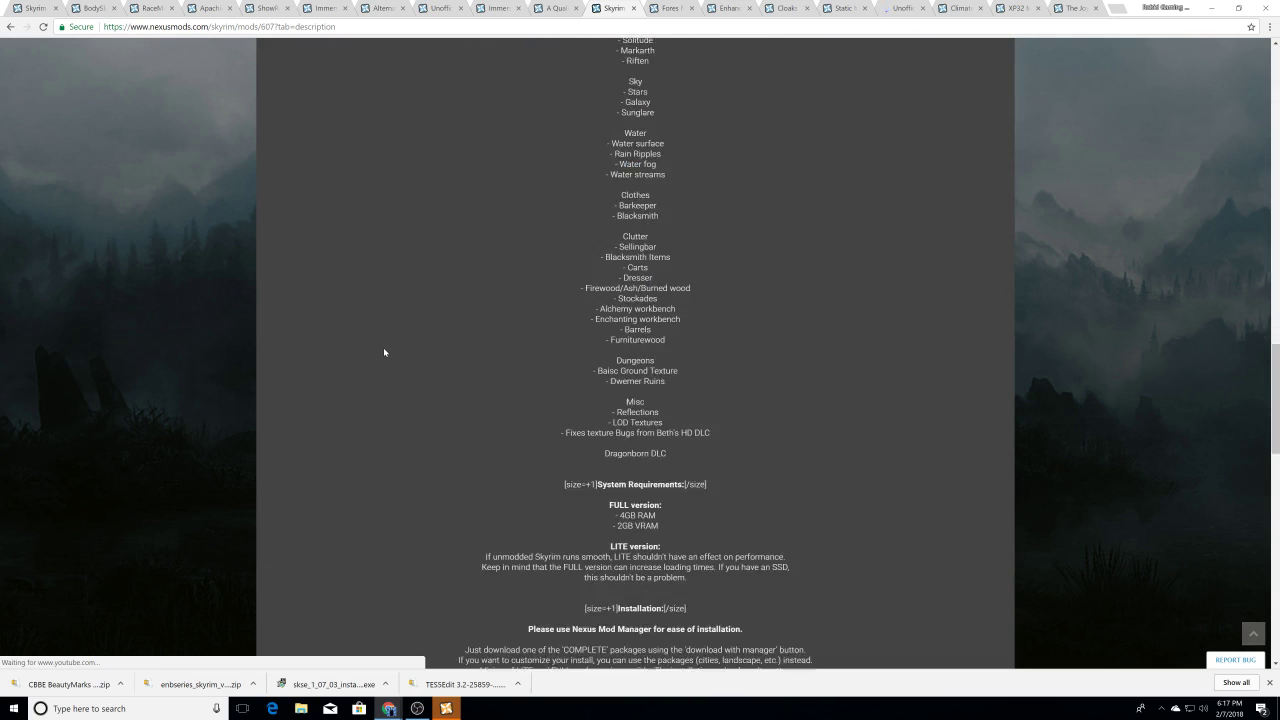
scroll(386, 352, up, 1)
scroll(386, 352, down, 2)
scroll(386, 352, down, 4)
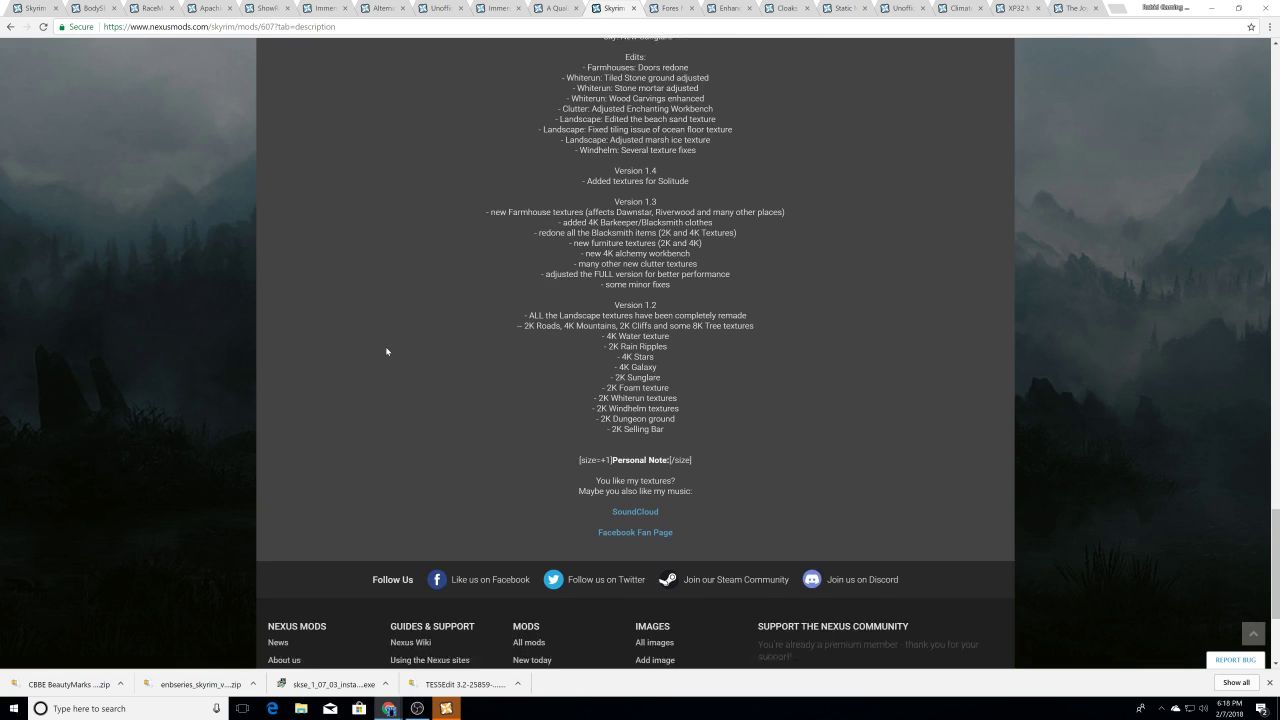
scroll(388, 351, up, 15)
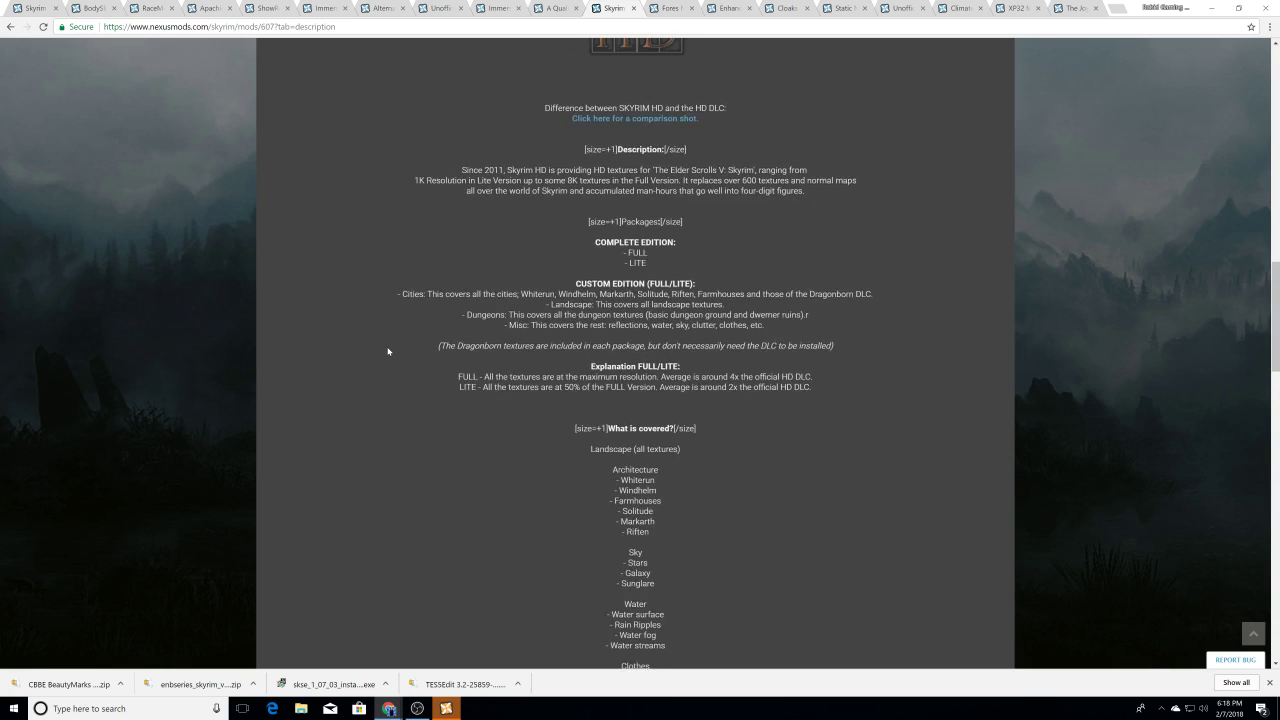
scroll(388, 351, up, 1)
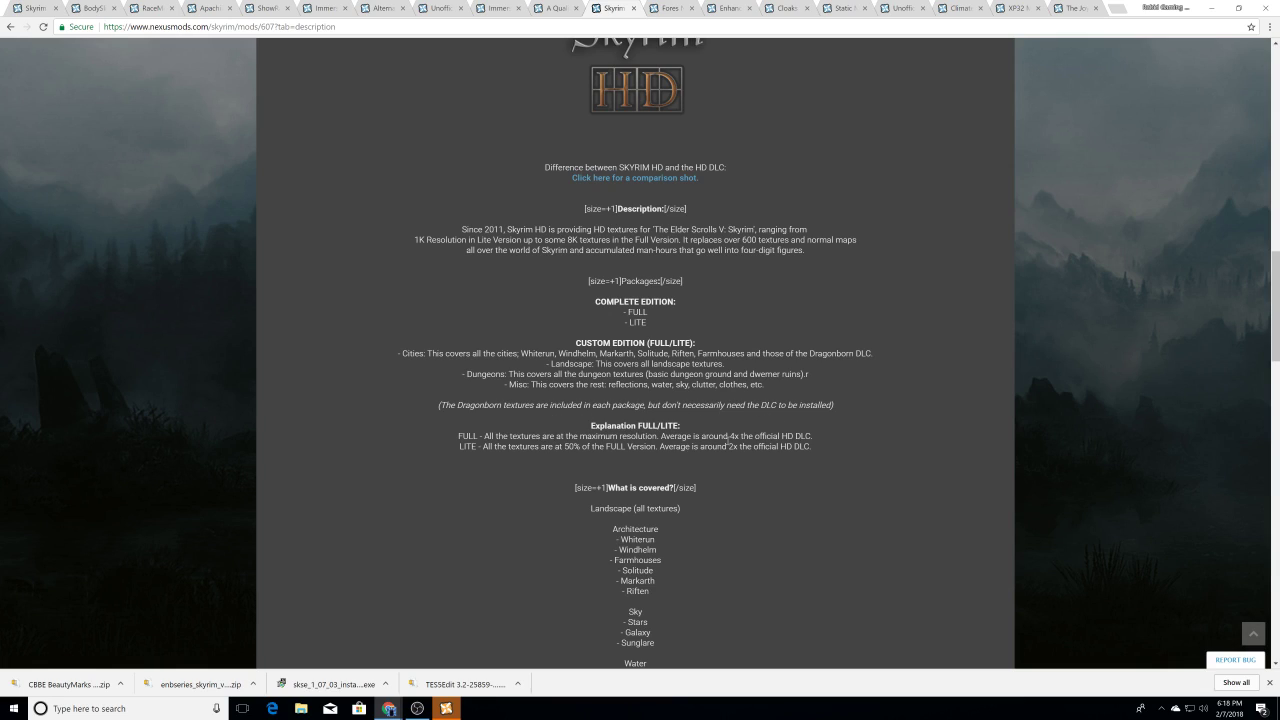
scroll(890, 452, up, 1)
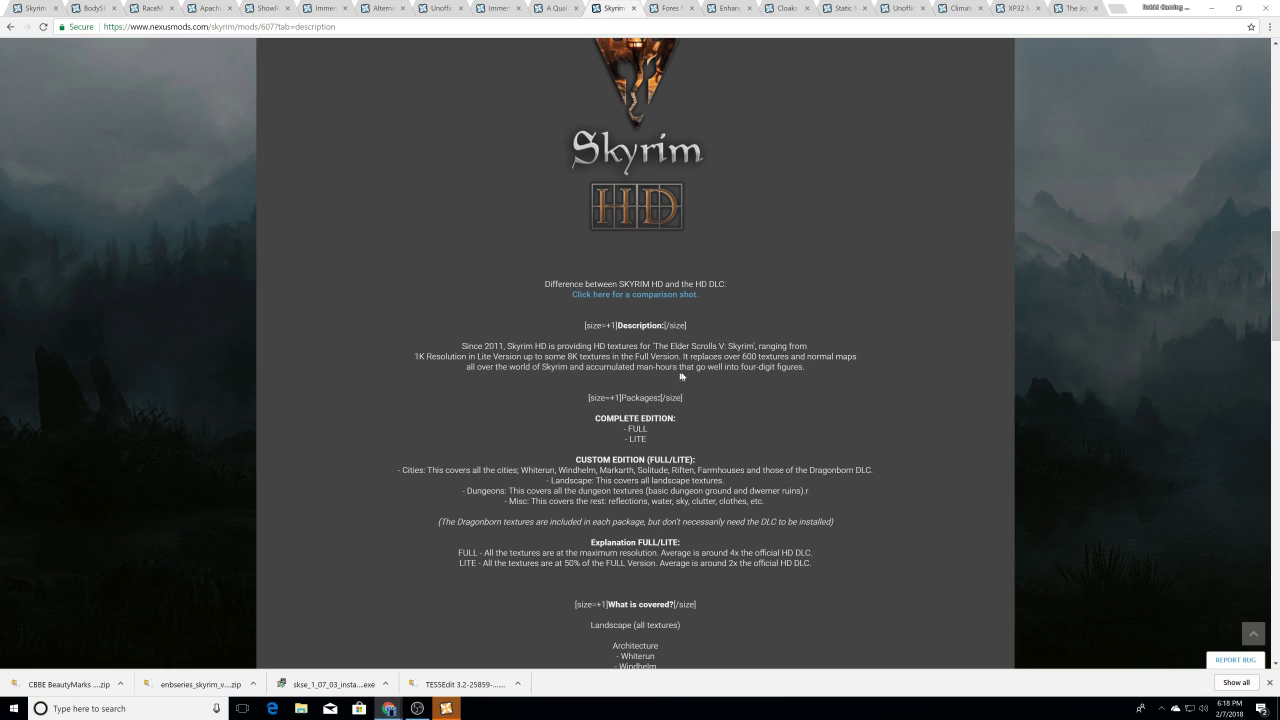
scroll(763, 370, up, 2)
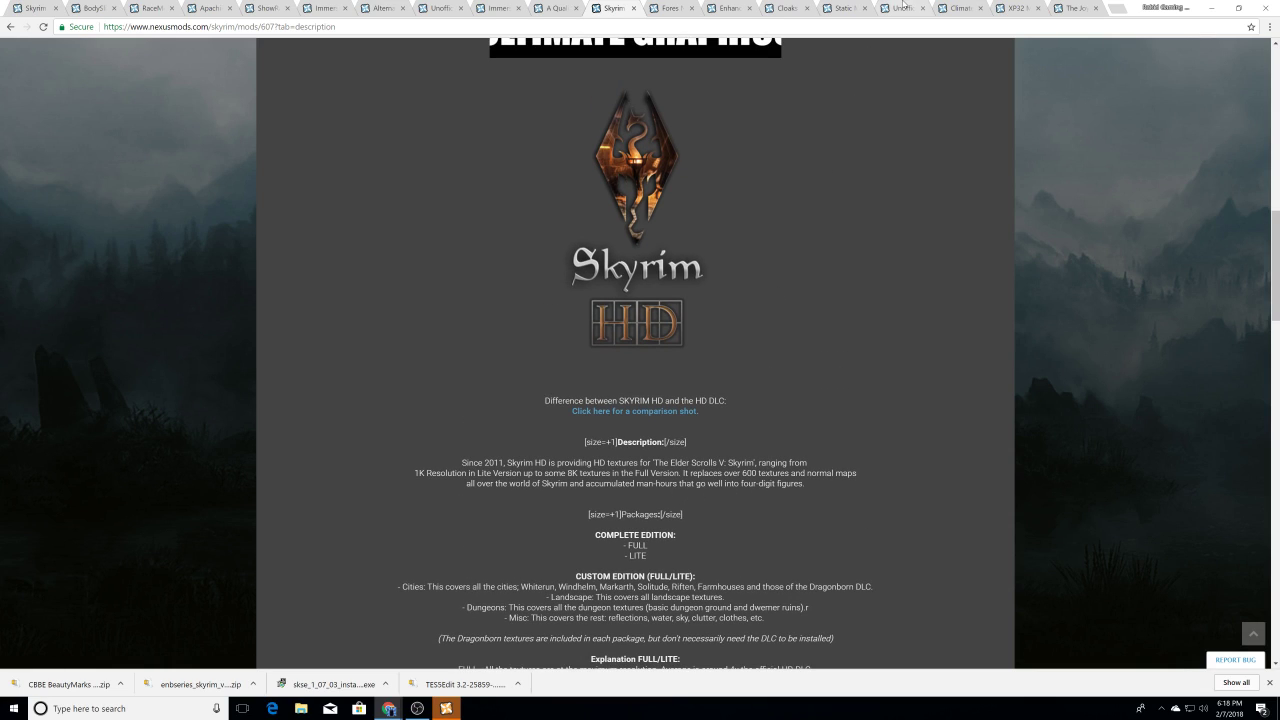
Step: Return to the Static Mesh Improvement Mod page and check its installation note about texture mods like Skyrim HD
click(852, 10)
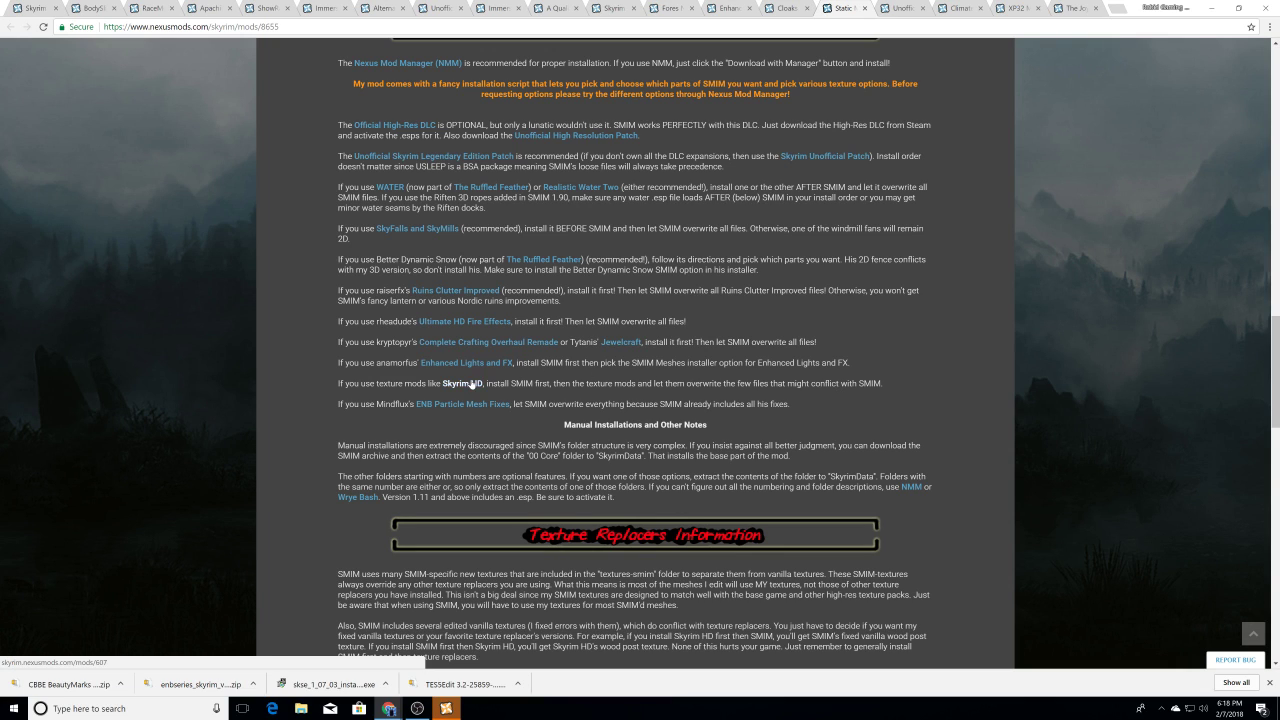
scroll(469, 380, up, 4)
scroll(527, 385, down, 2)
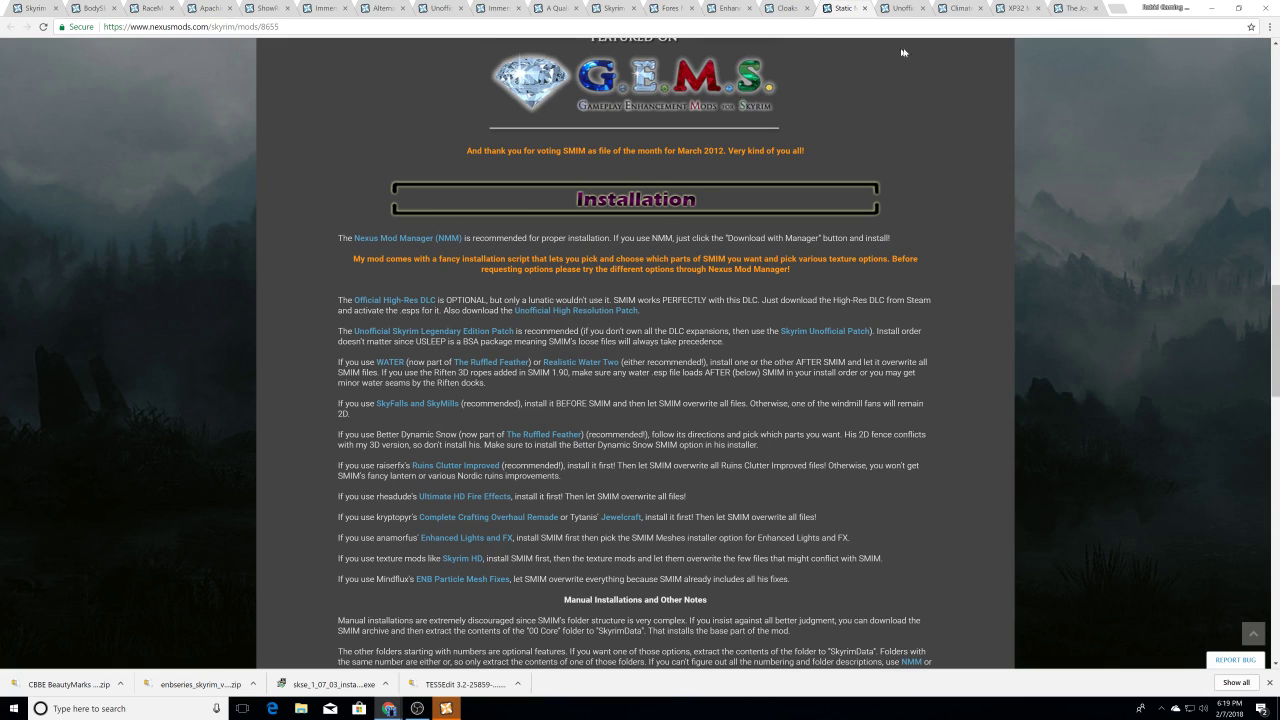
Step: Display the Unofficial High Resolution Patch files, send the main file to Nexus Mod Manager, and dismiss the download popup
click(907, 9)
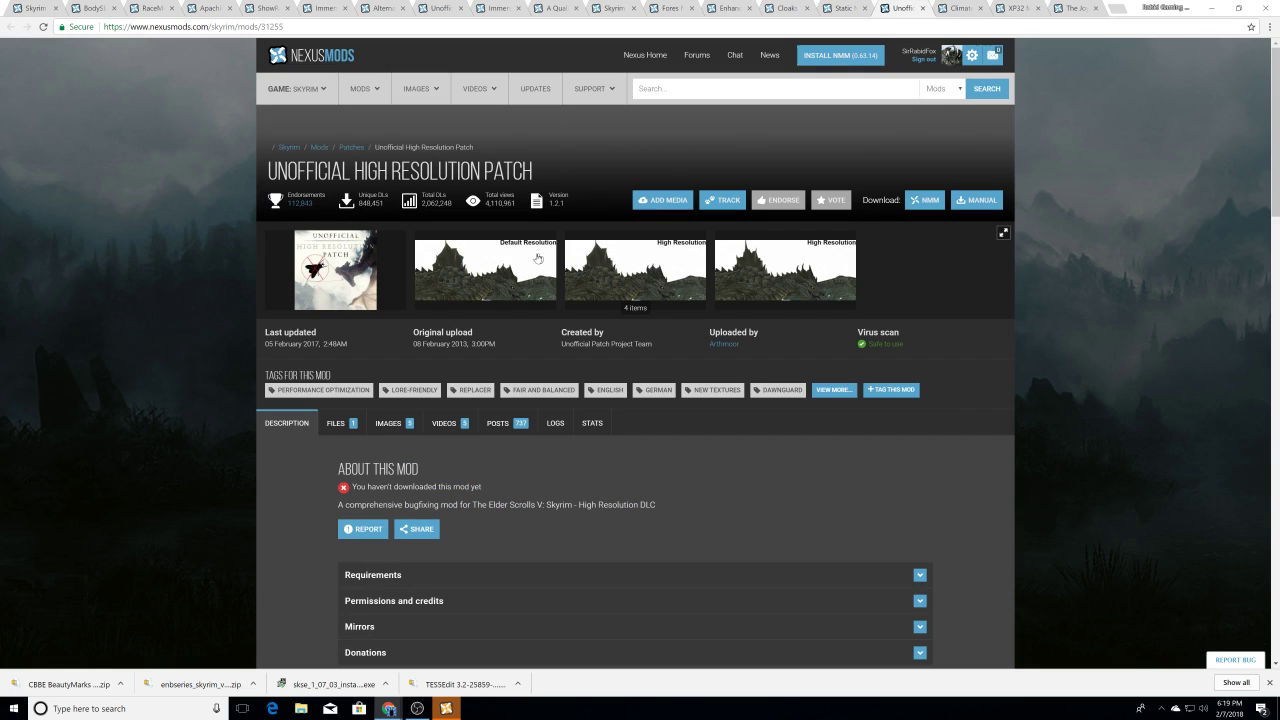
scroll(350, 313, down, 1)
click(350, 313)
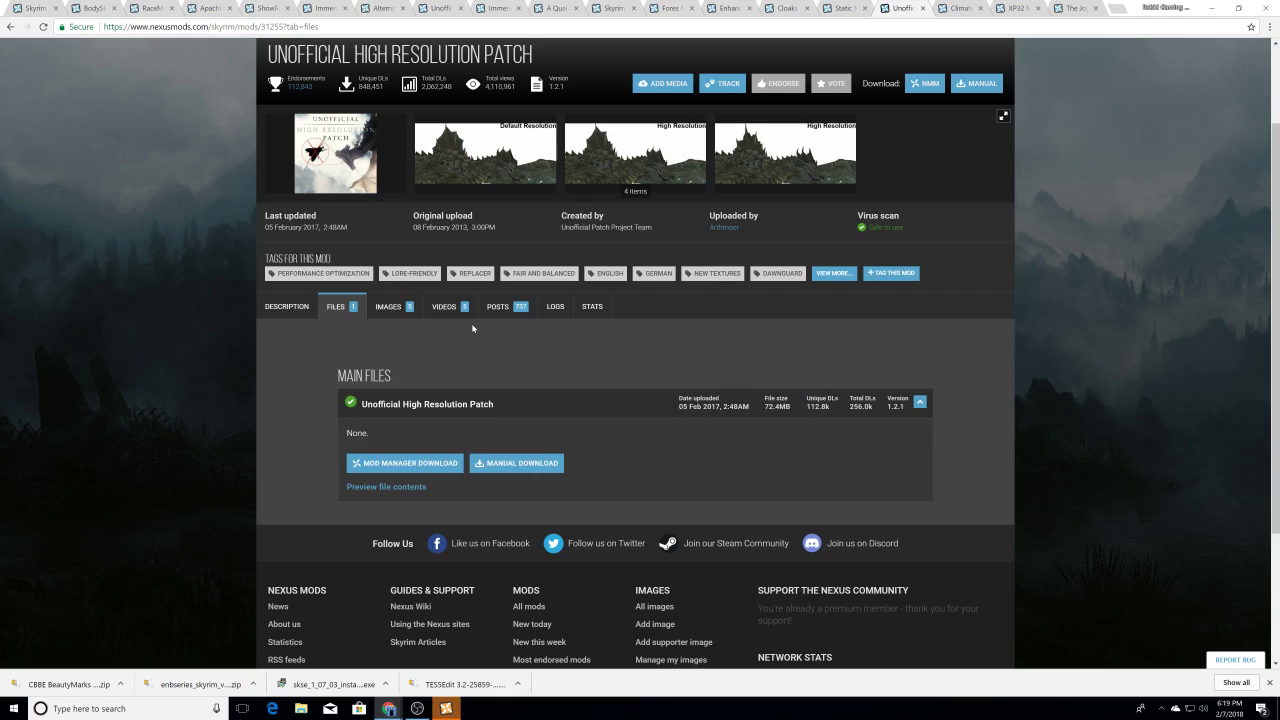
scroll(460, 350, down, 1)
click(426, 405)
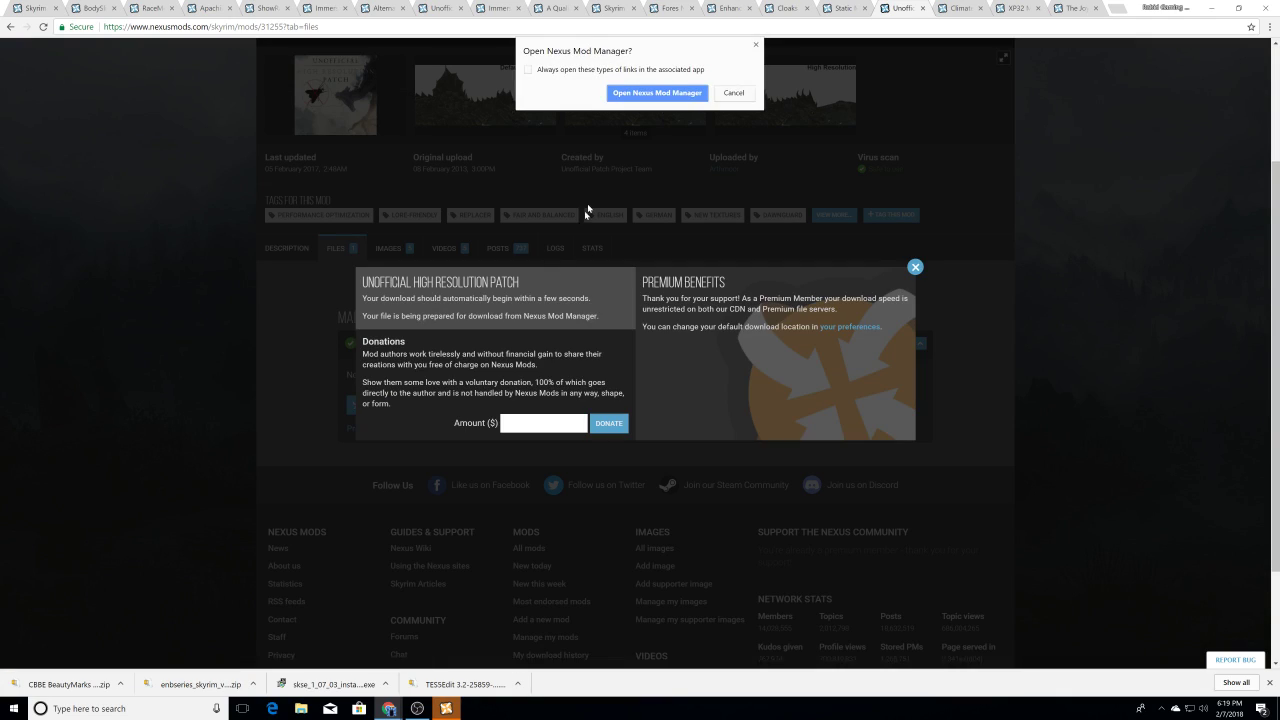
click(659, 93)
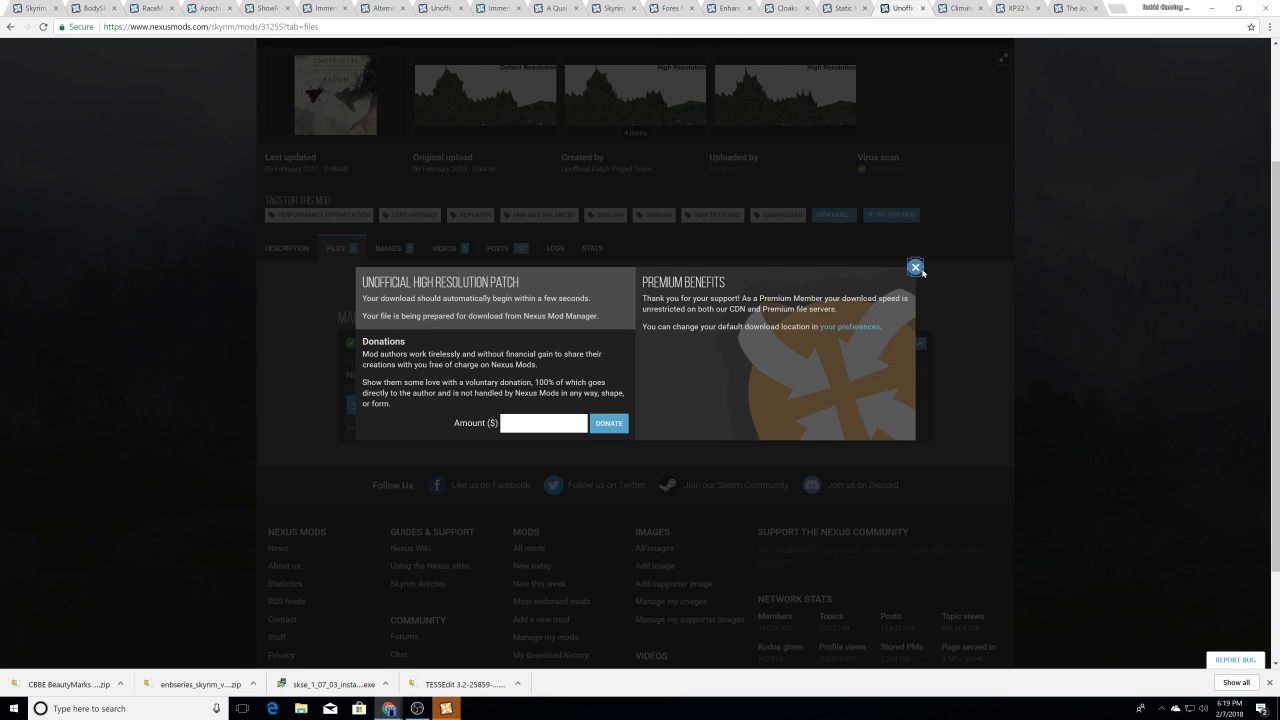
click(915, 267)
scroll(743, 237, up, 3)
Step: Read the SMIM description's installation notes, frequently asked questions and recommended complementary visual mods
click(848, 7)
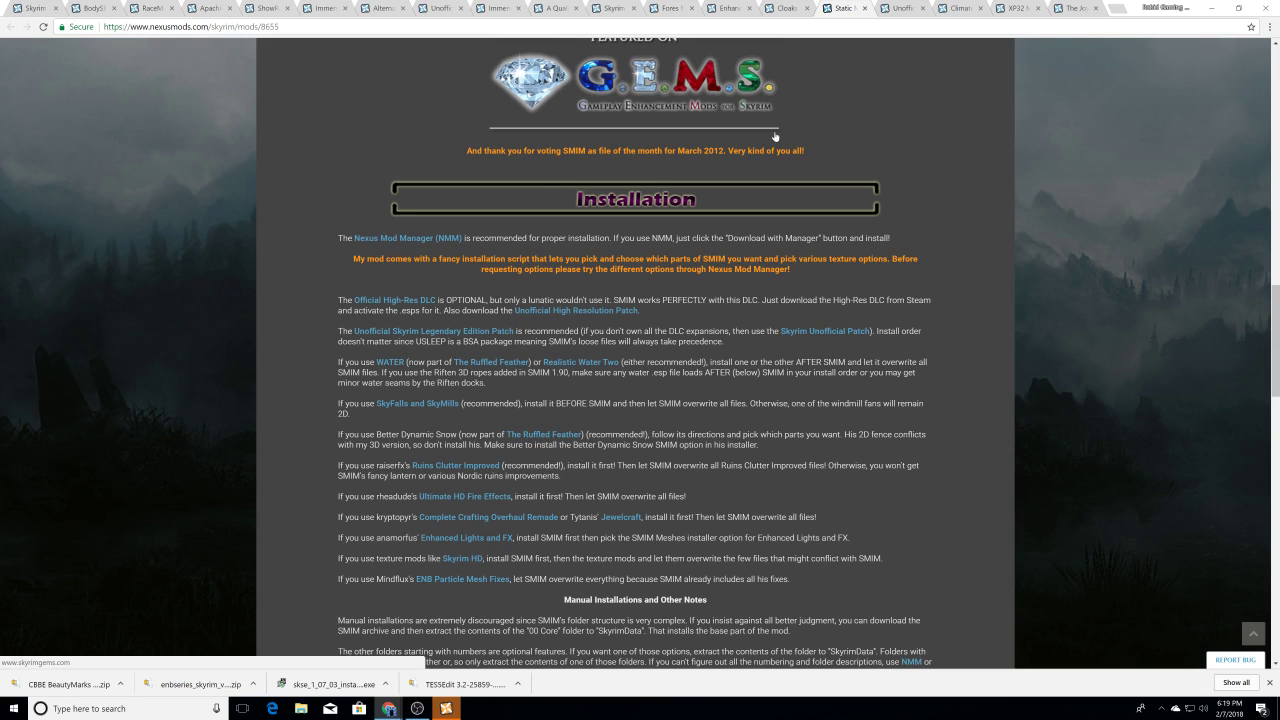
scroll(774, 136, up, 1)
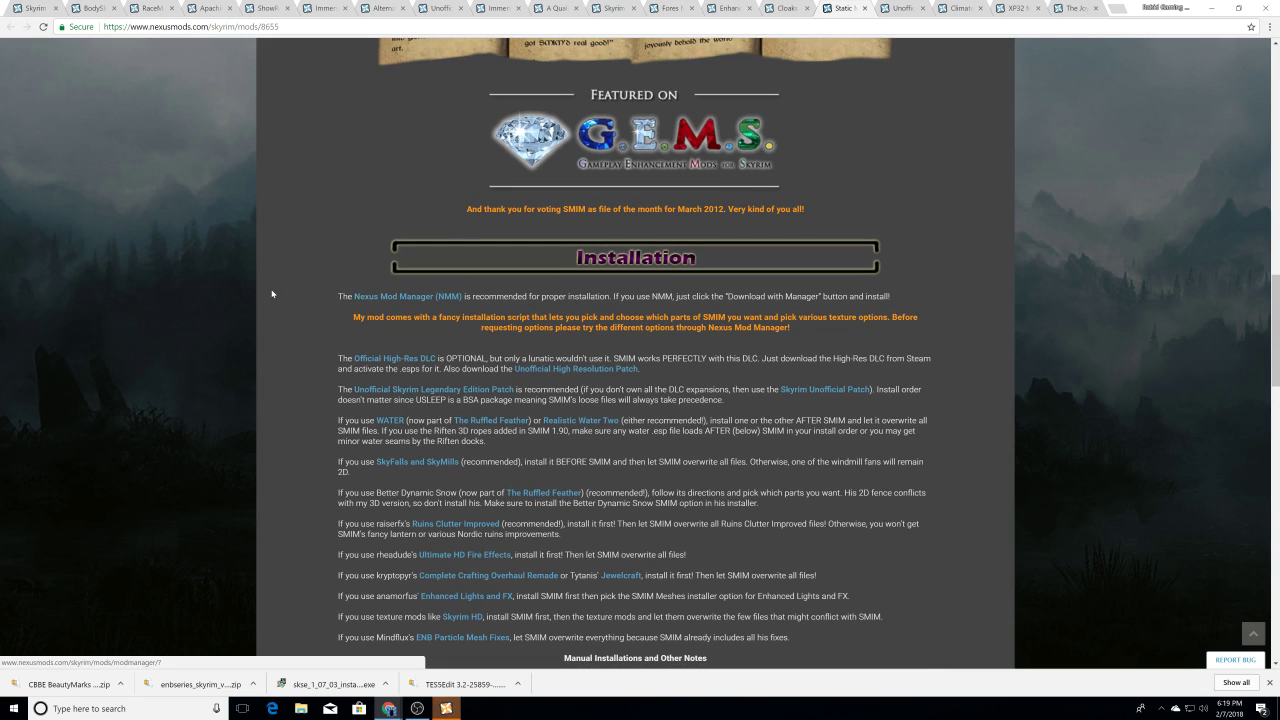
scroll(273, 290, down, 2)
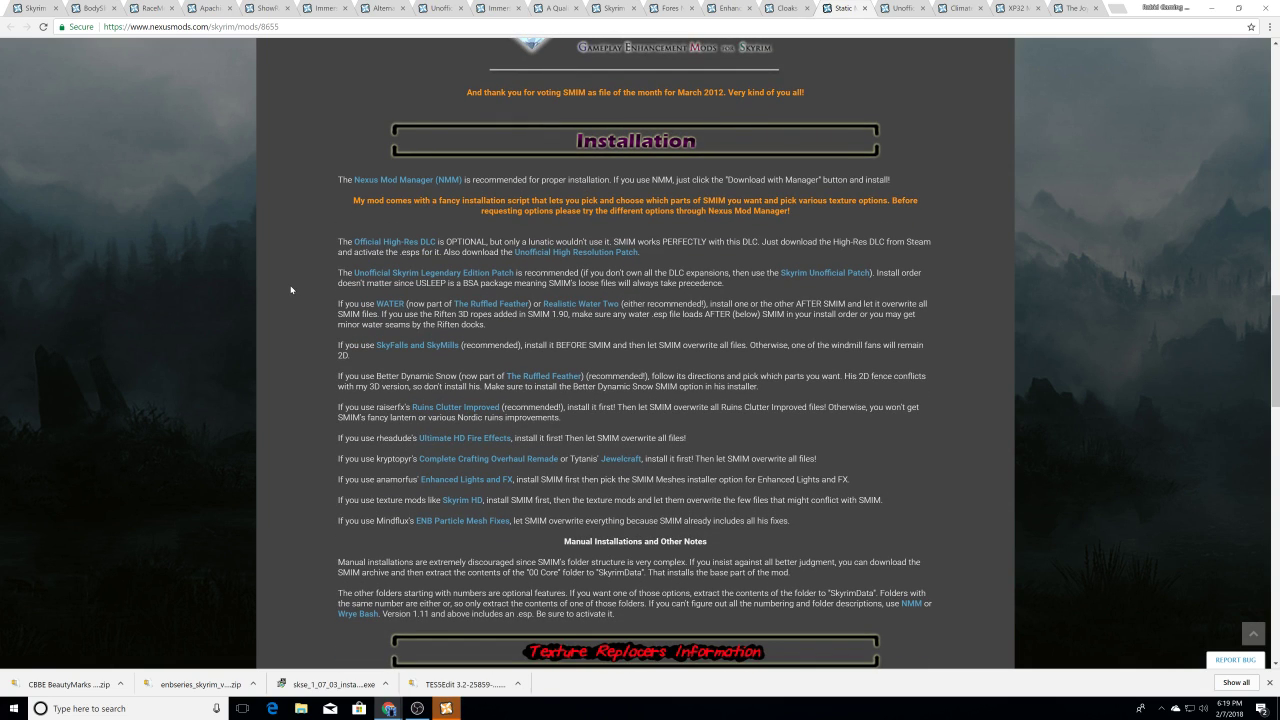
scroll(291, 290, down, 15)
scroll(293, 289, up, 2)
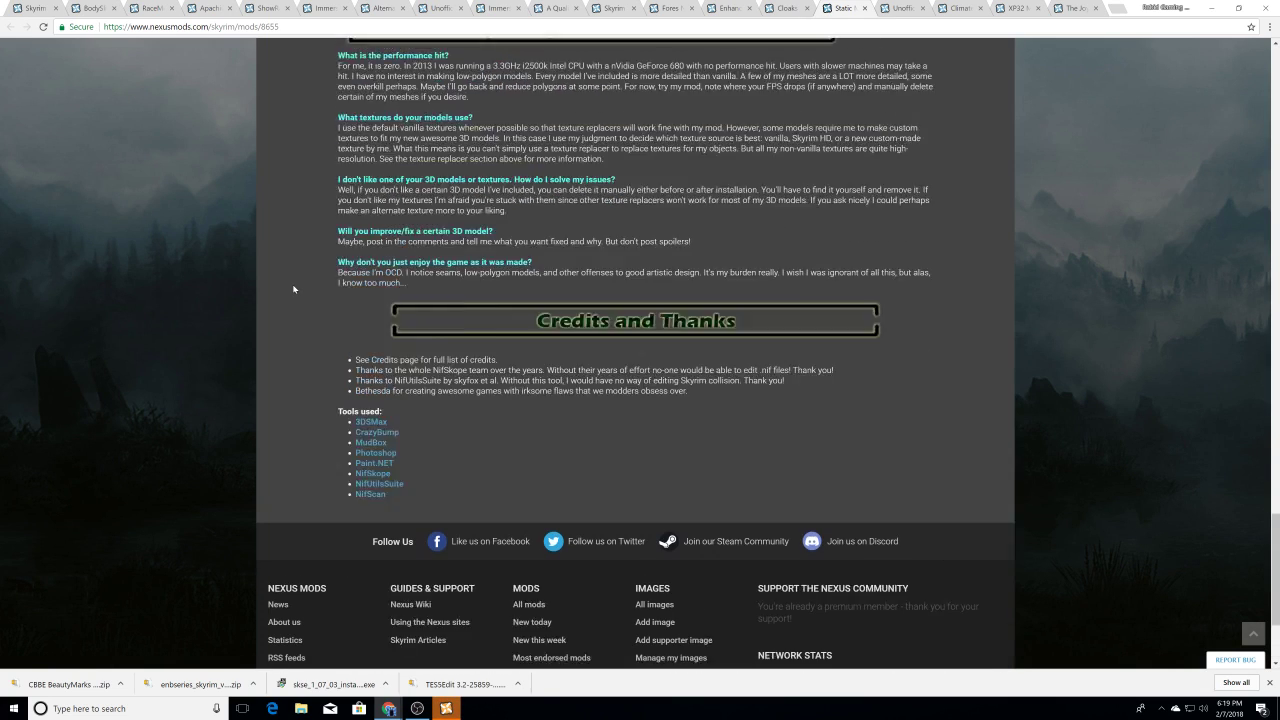
scroll(293, 289, up, 4)
scroll(294, 300, down, 3)
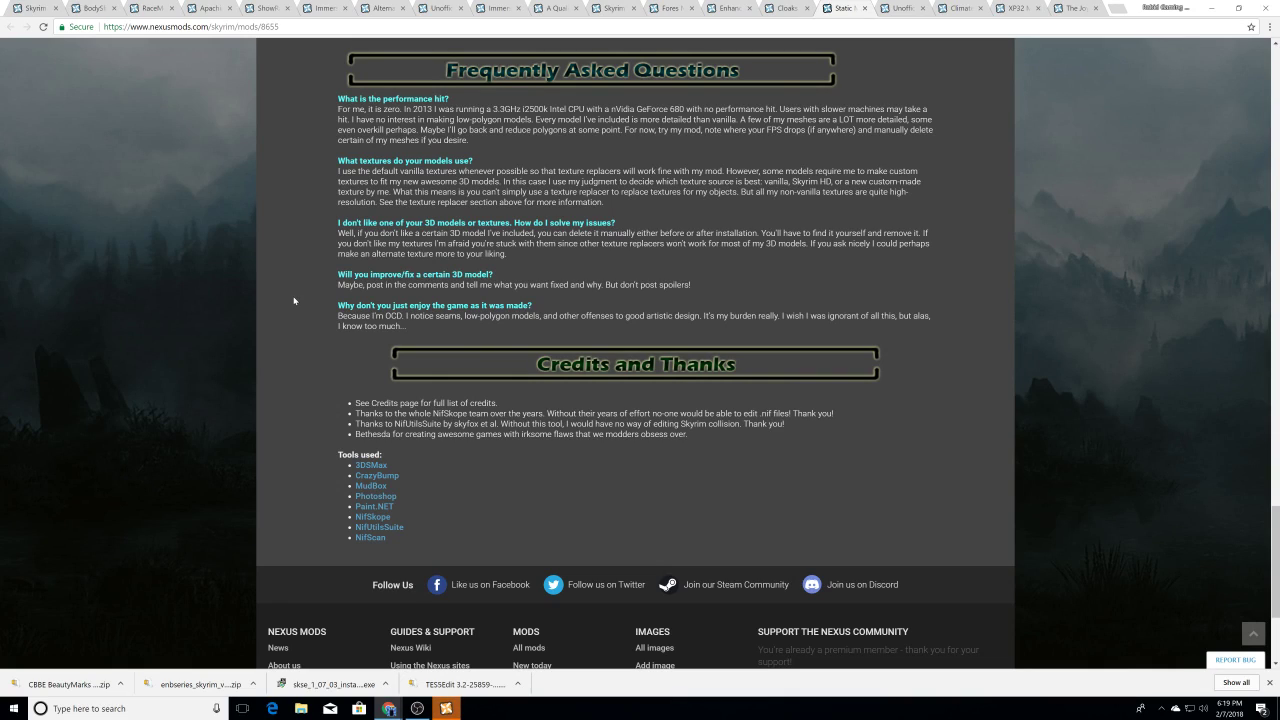
scroll(294, 300, up, 2)
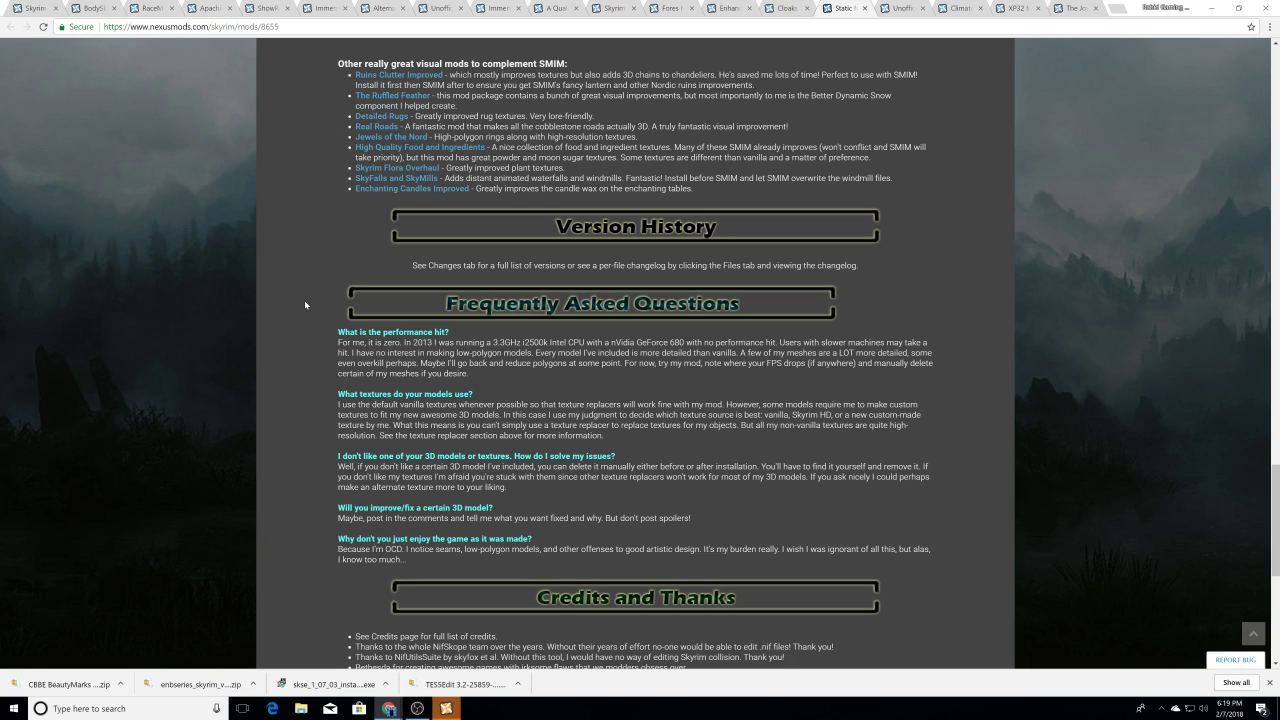
scroll(305, 303, up, 3)
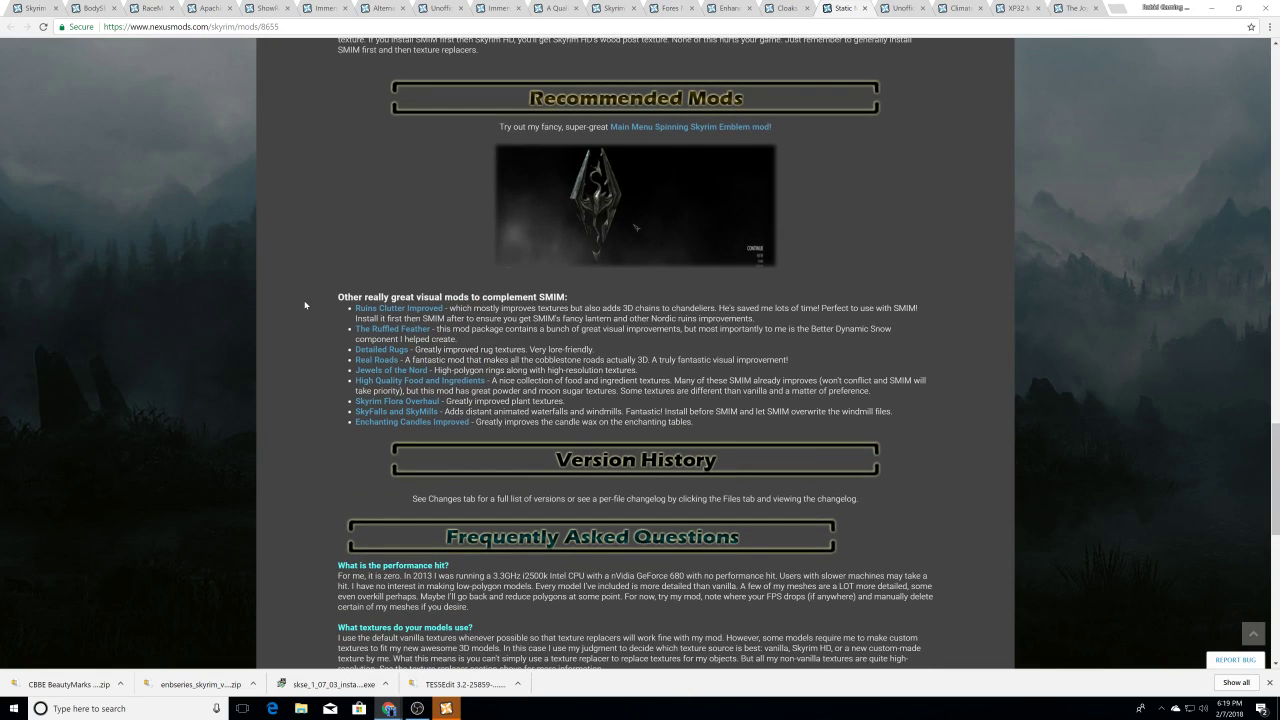
scroll(305, 303, up, 1)
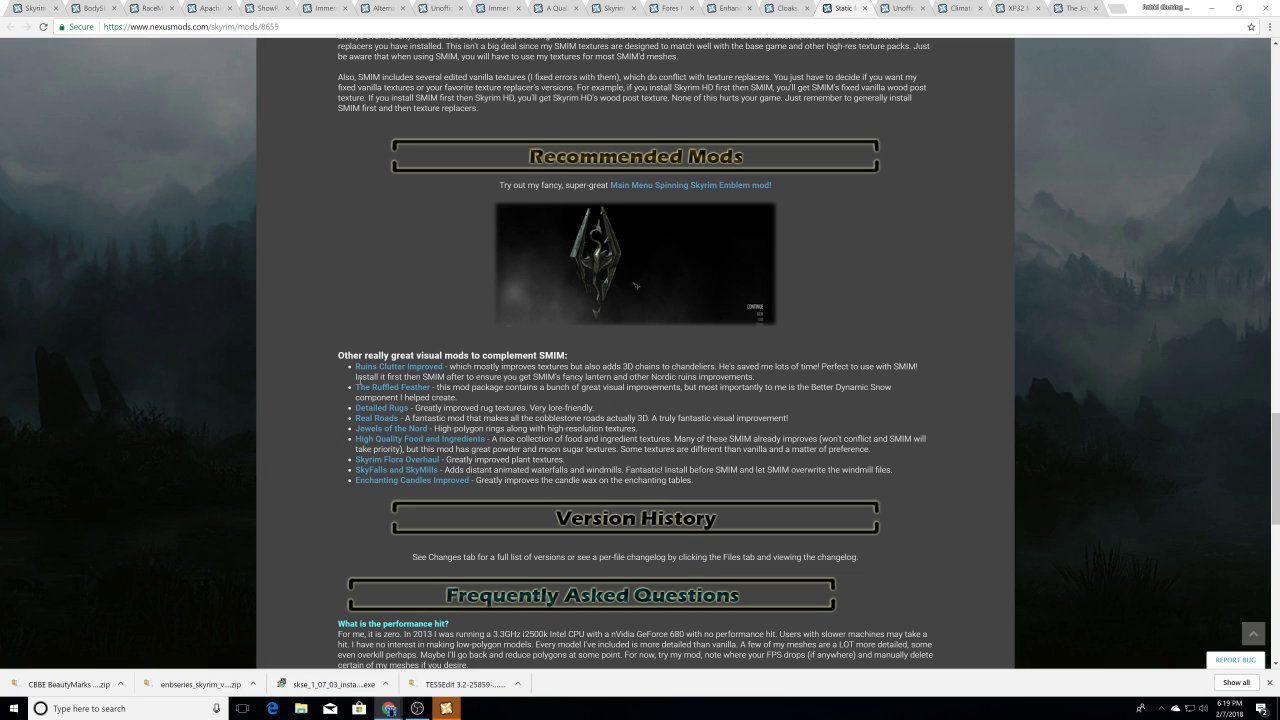
Step: Open The Ruffled Feather, Real Roads, Jewels of the Nord, High Quality Food and Ingredients, and Skyrim Flora Overhaul in new browser tabs
right_click(374, 390)
click(400, 397)
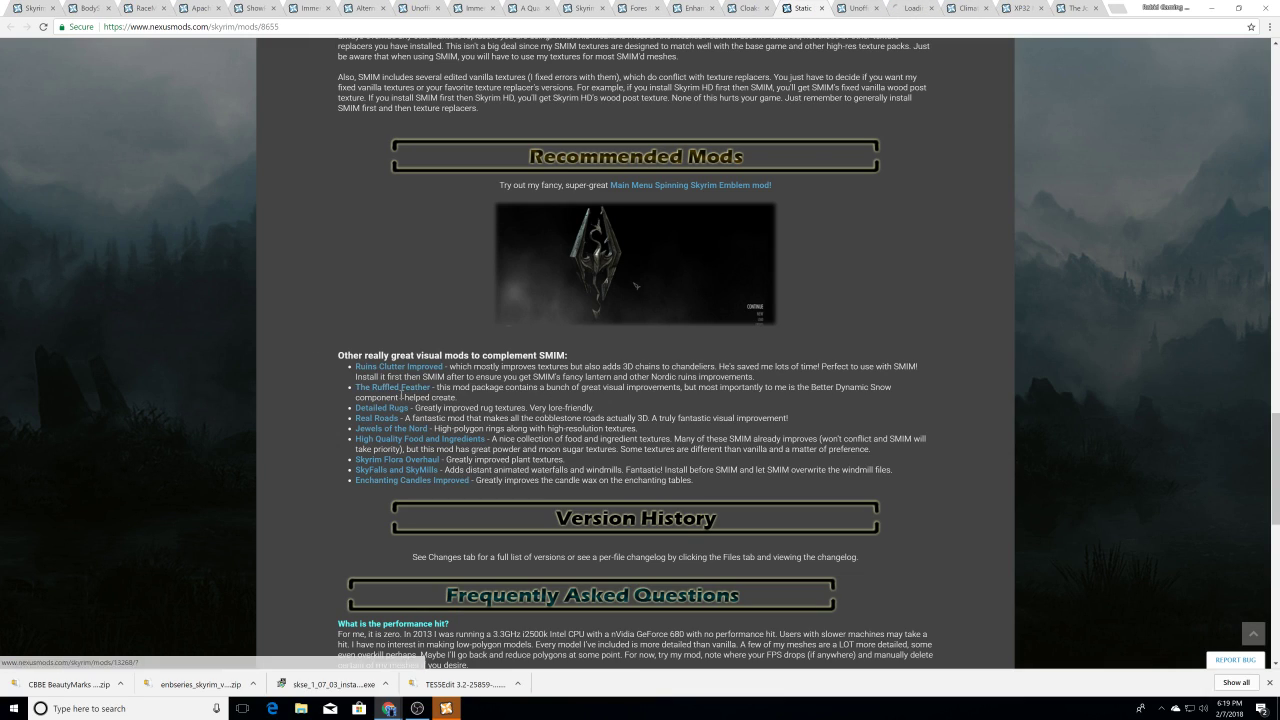
click(386, 427)
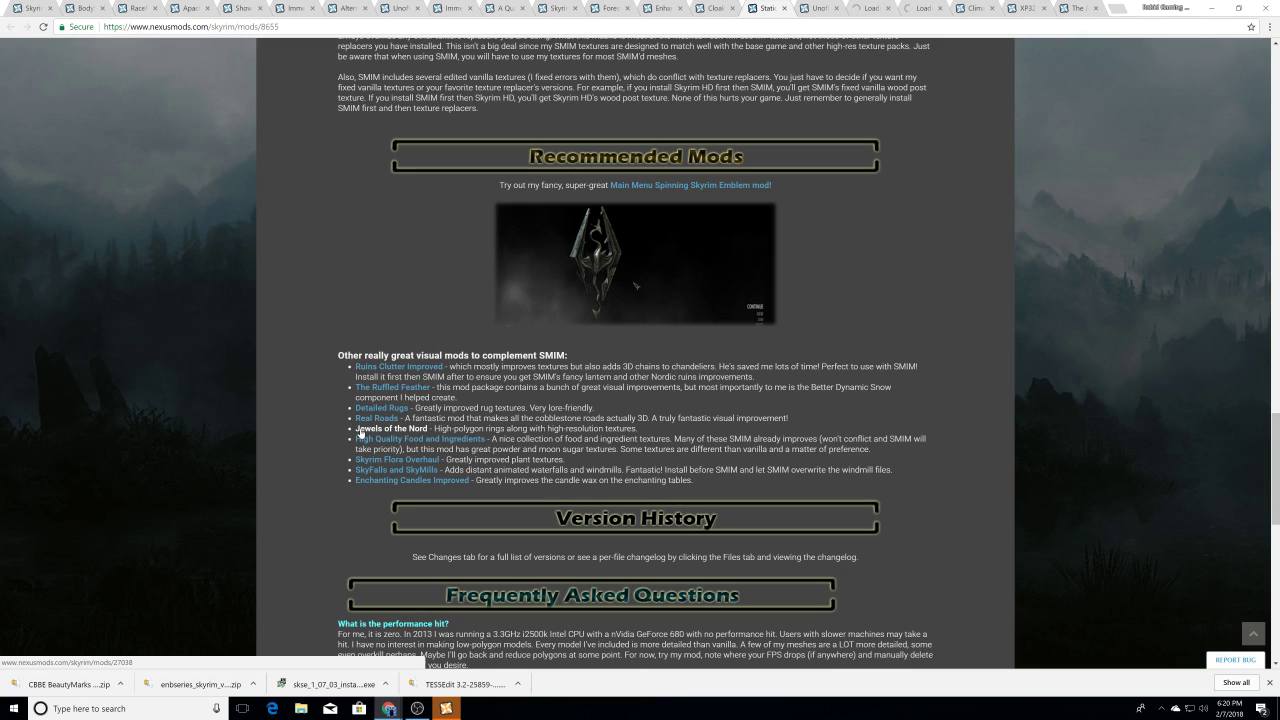
right_click(361, 431)
click(374, 440)
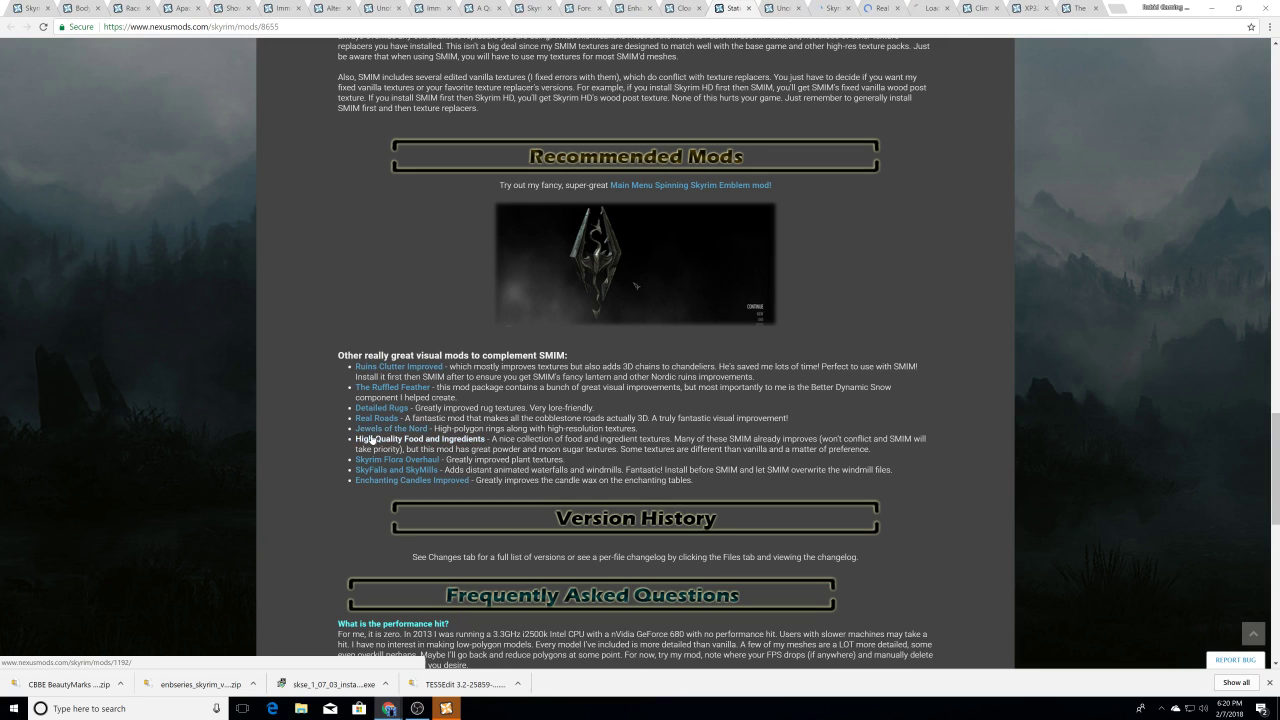
right_click(367, 440)
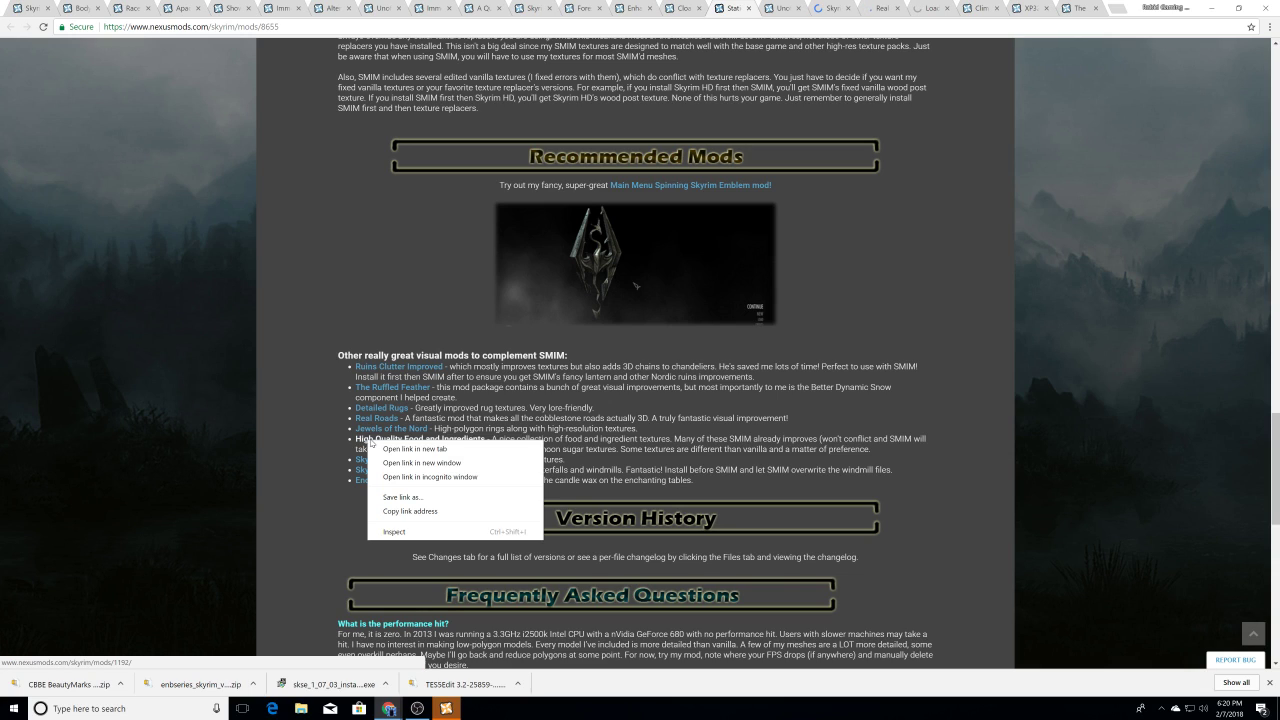
click(398, 450)
right_click(378, 459)
click(397, 466)
Step: Review the SMIM installation notes again and open the linked Complete Crafting Overhaul Remade in a new browser tab
scroll(273, 325, up, 4)
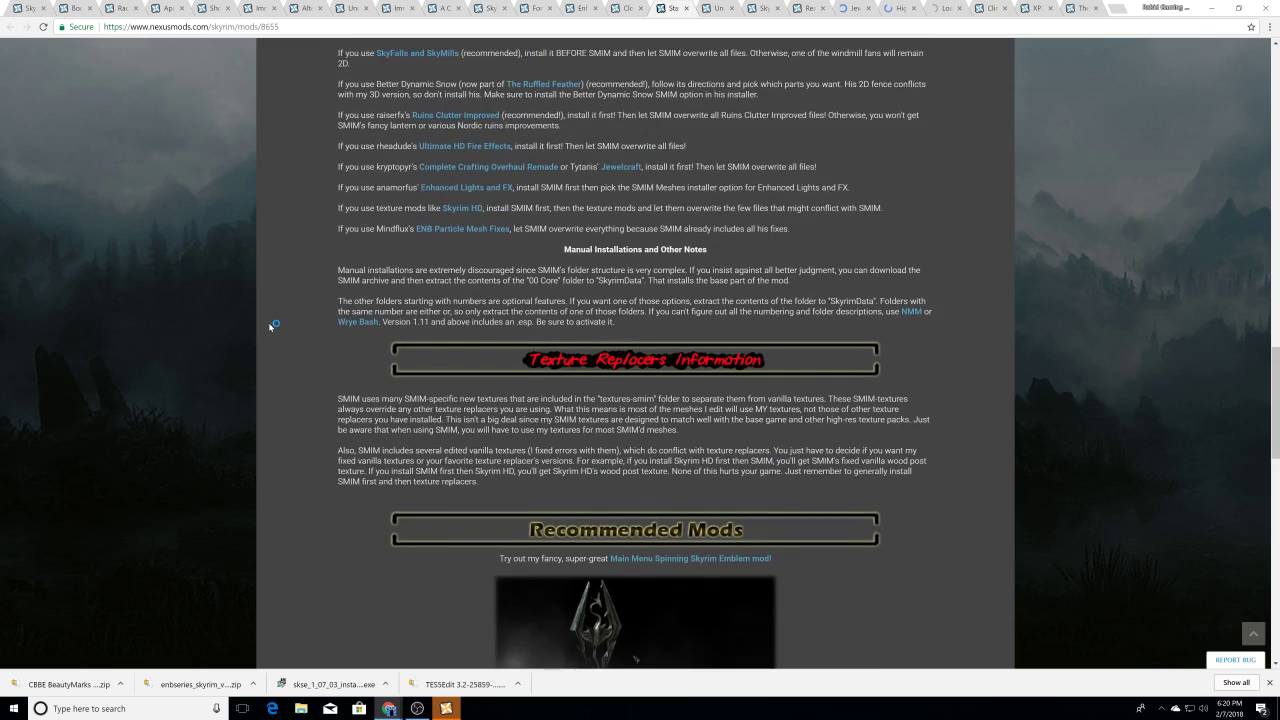
scroll(274, 326, up, 1)
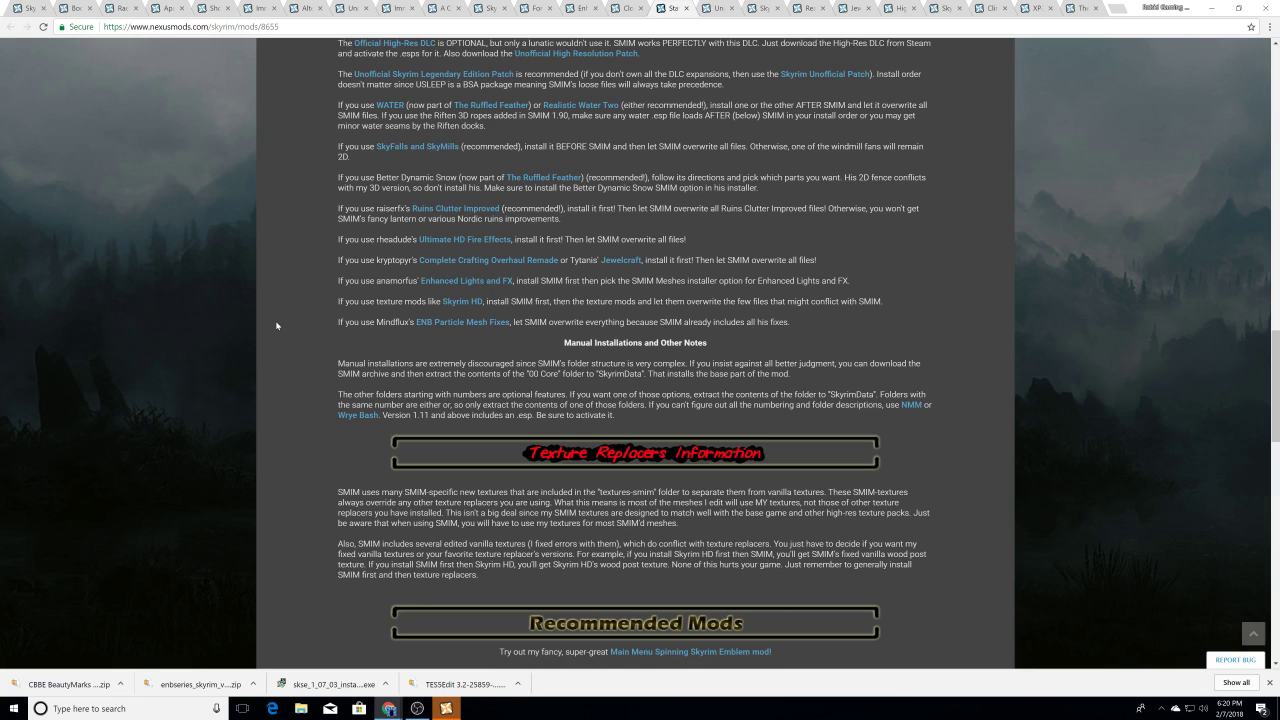
scroll(277, 325, up, 1)
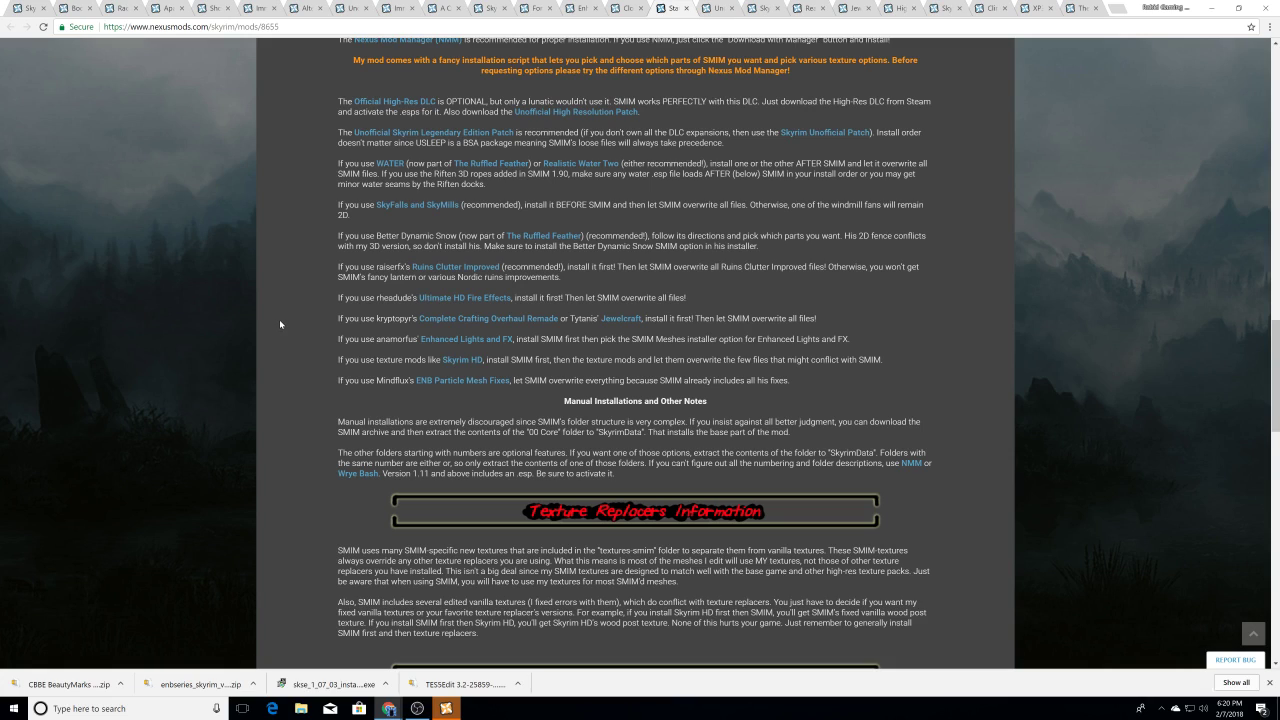
scroll(280, 324, down, 20)
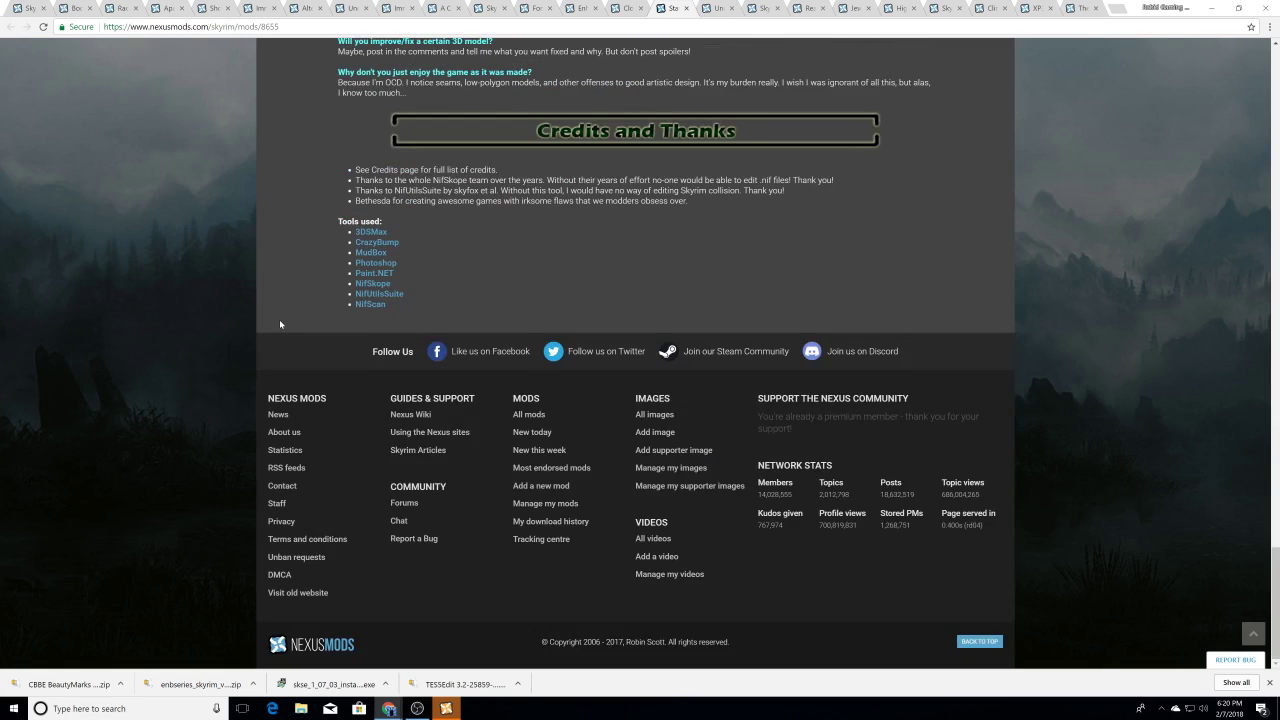
scroll(280, 324, up, 17)
scroll(281, 324, up, 5)
scroll(281, 324, down, 1)
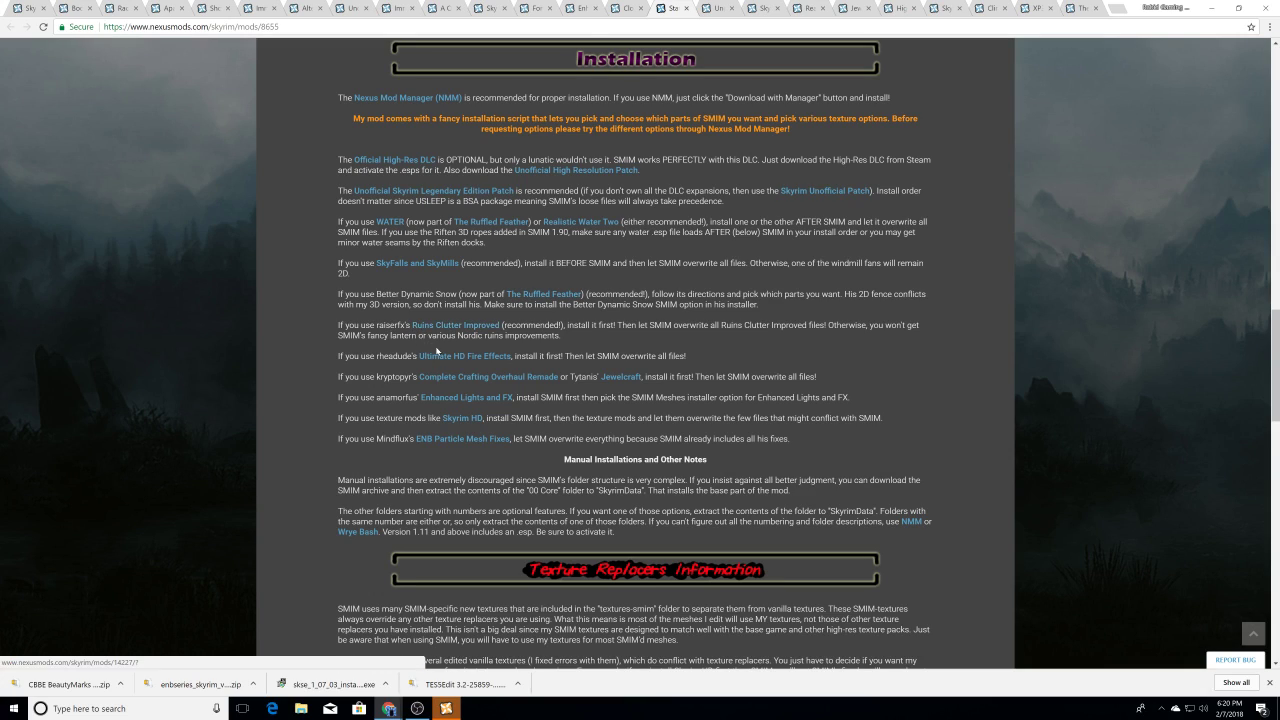
right_click(458, 377)
click(498, 387)
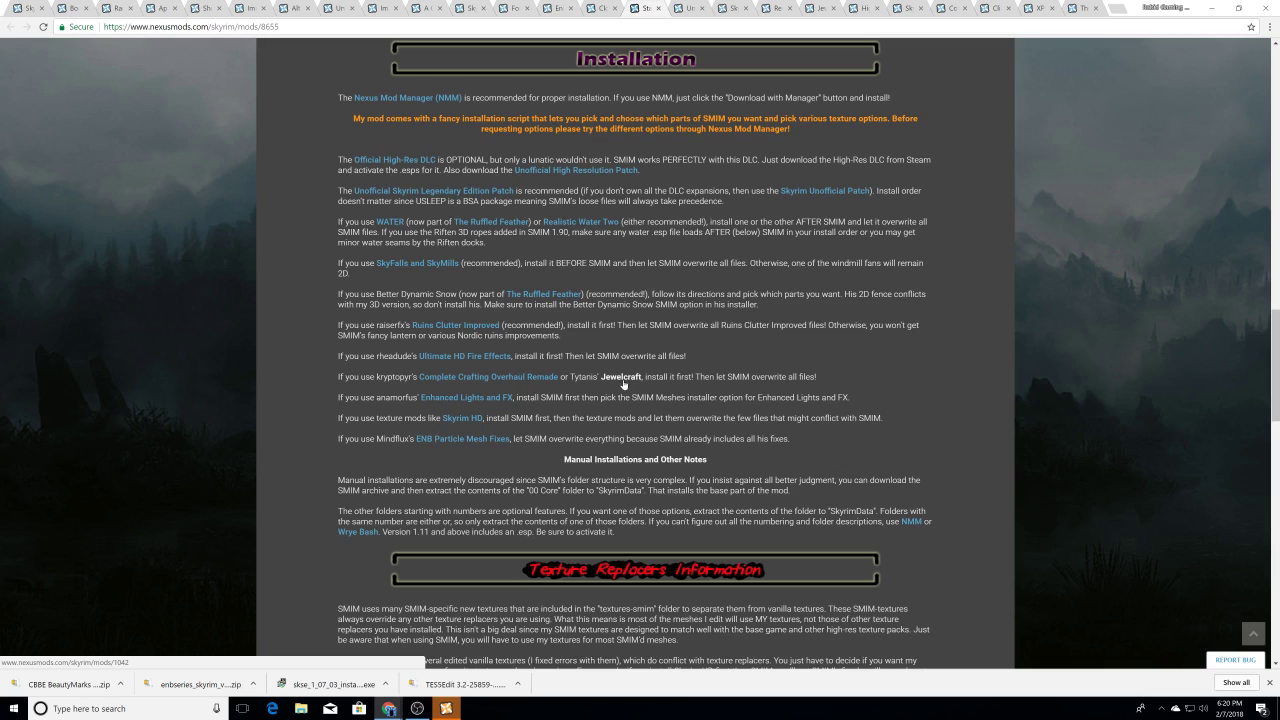
Step: Open the Jewelcraft mod linked in SMIM's installation notes in a new browser tab
right_click(621, 378)
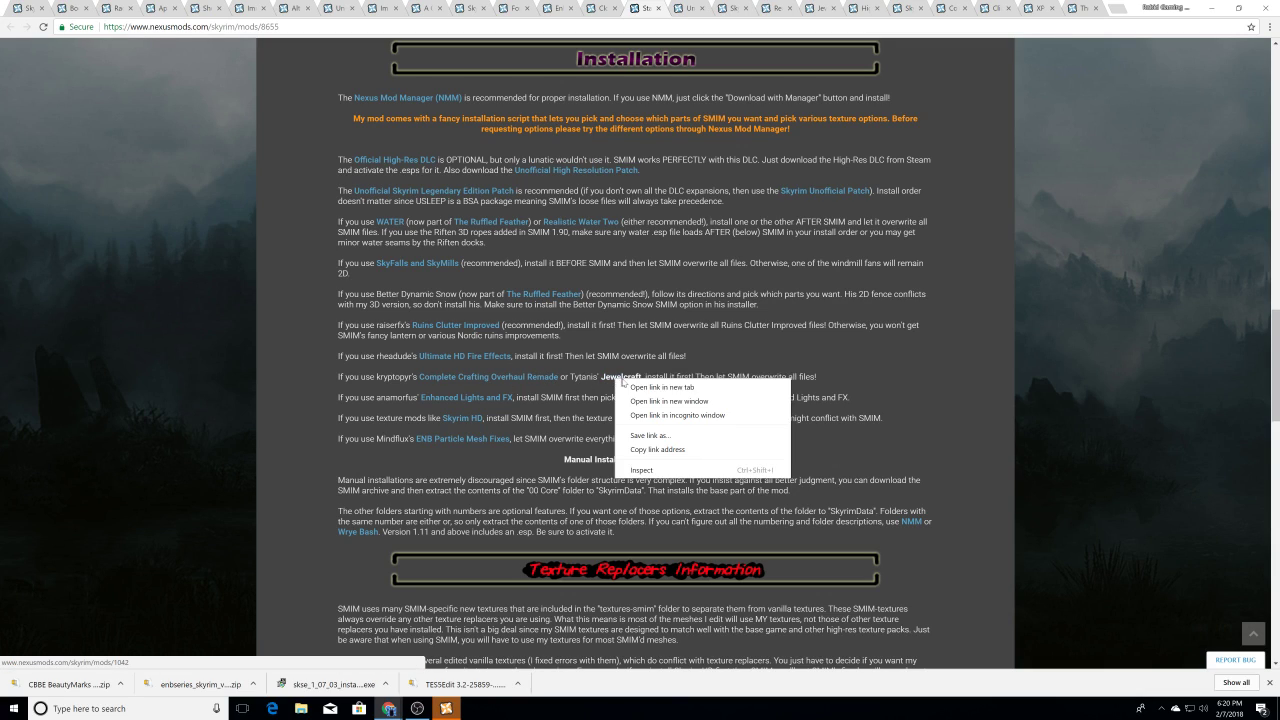
click(660, 387)
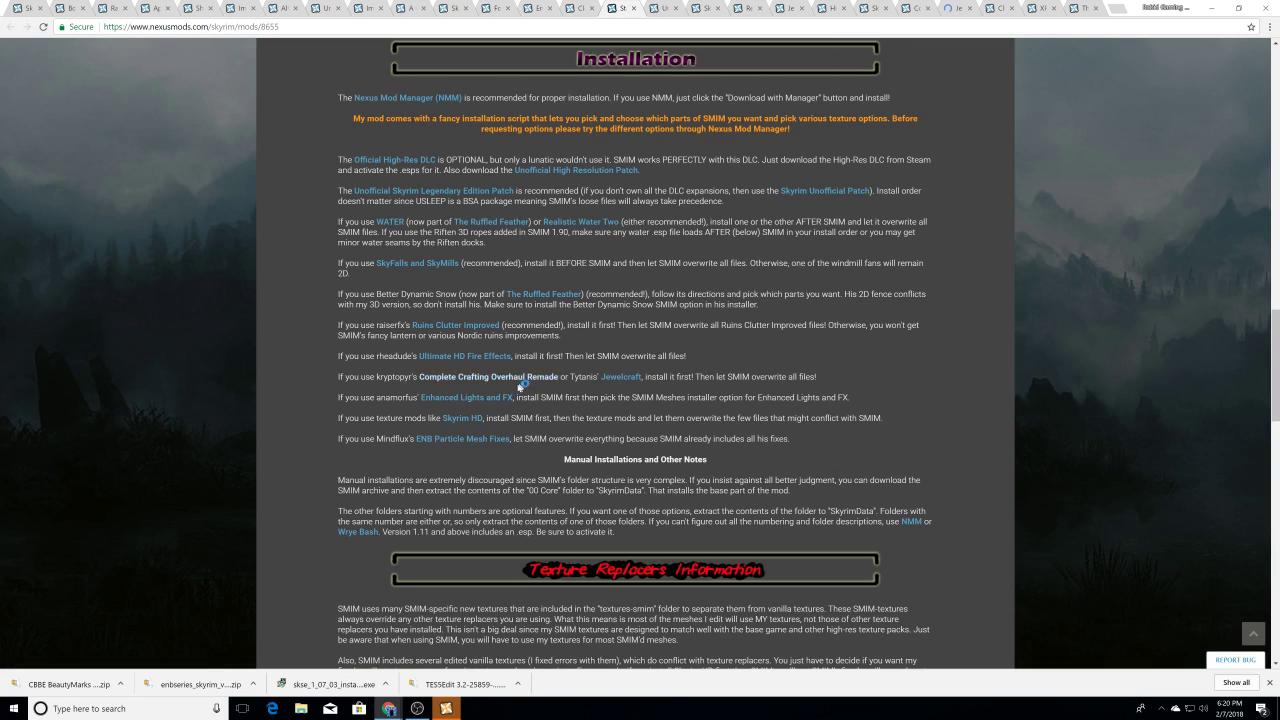
scroll(484, 399, up, 4)
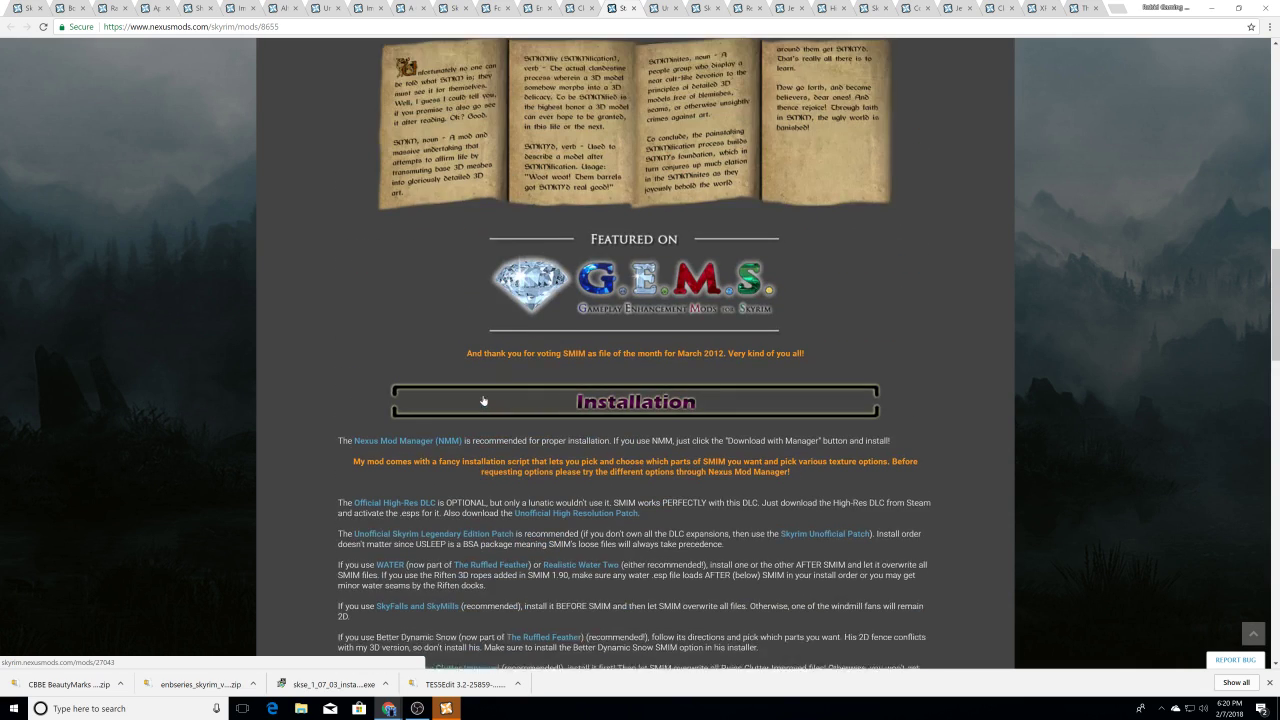
Step: Close the Unofficial High Resolution Patch tab and the neighbouring tab with the missing mod page
click(676, 8)
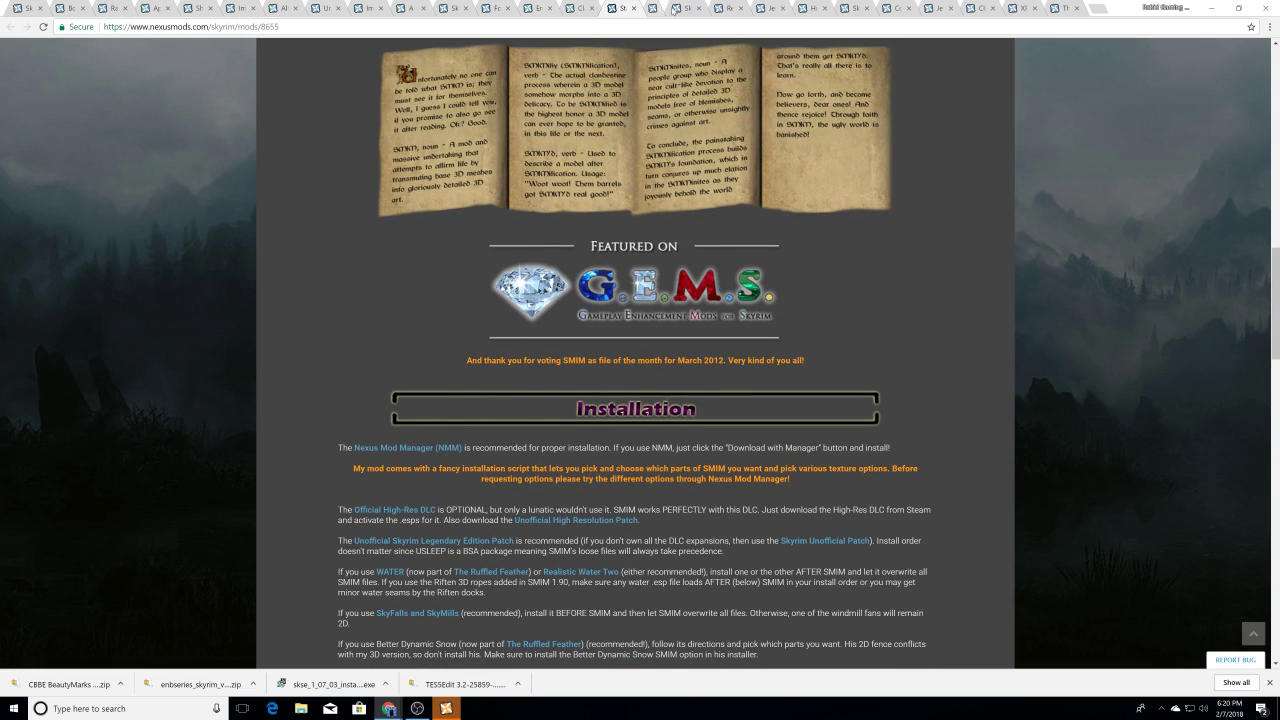
scroll(490, 300, down, 1)
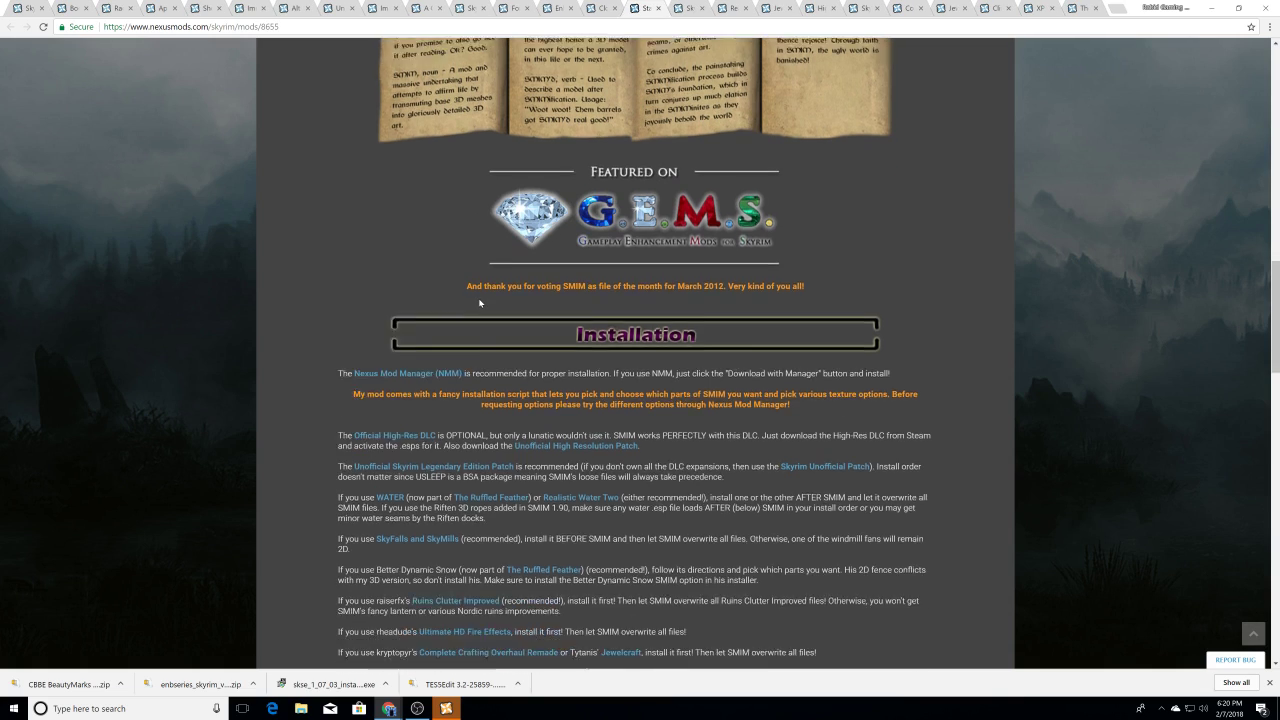
scroll(490, 300, up, 1)
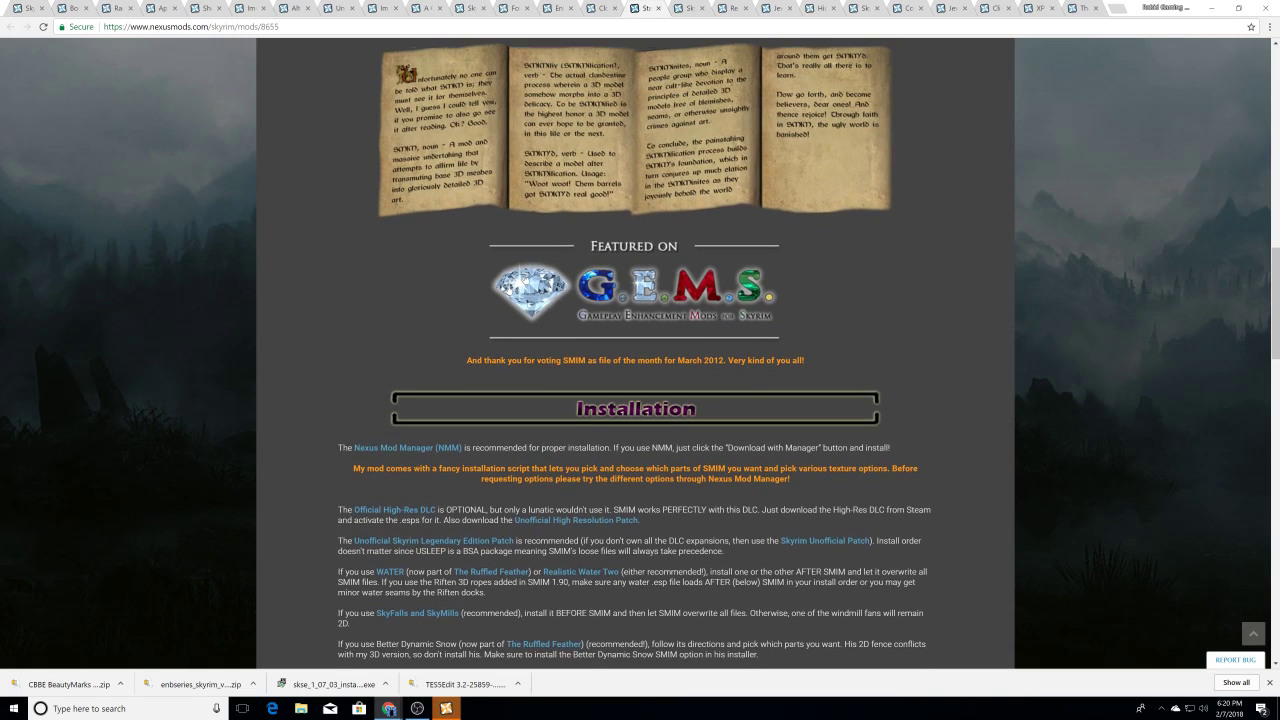
click(687, 7)
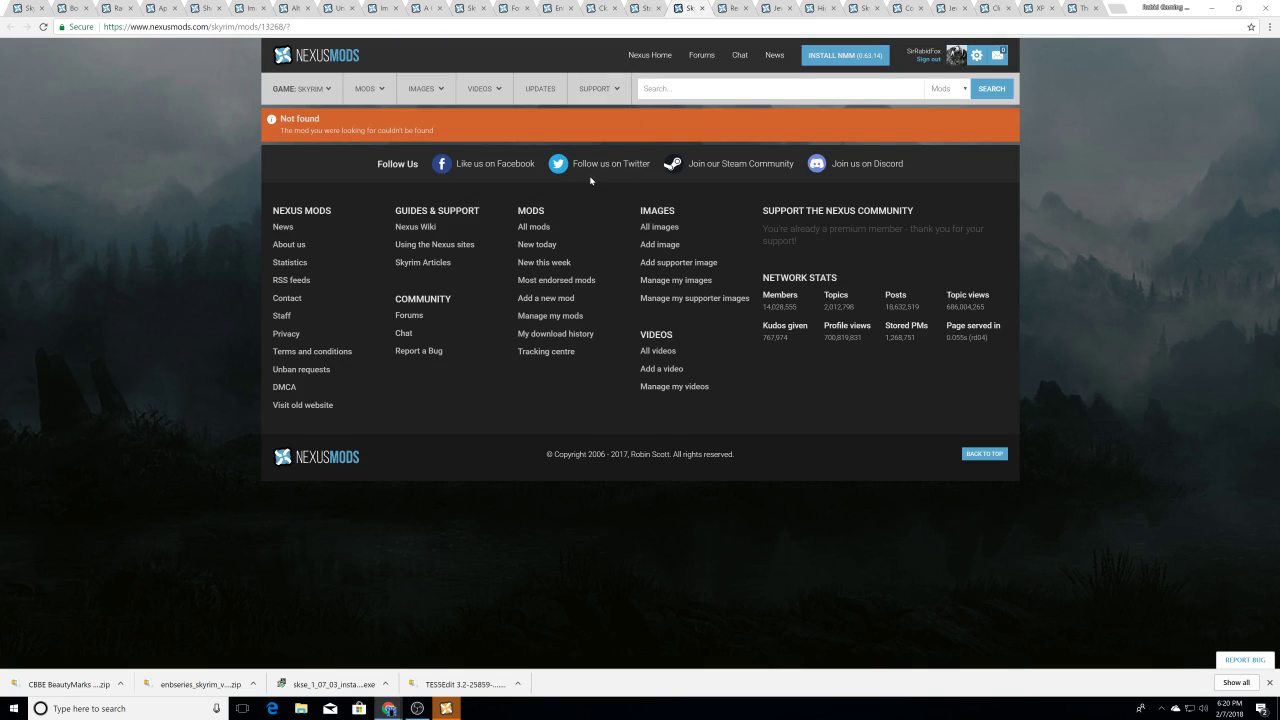
click(702, 8)
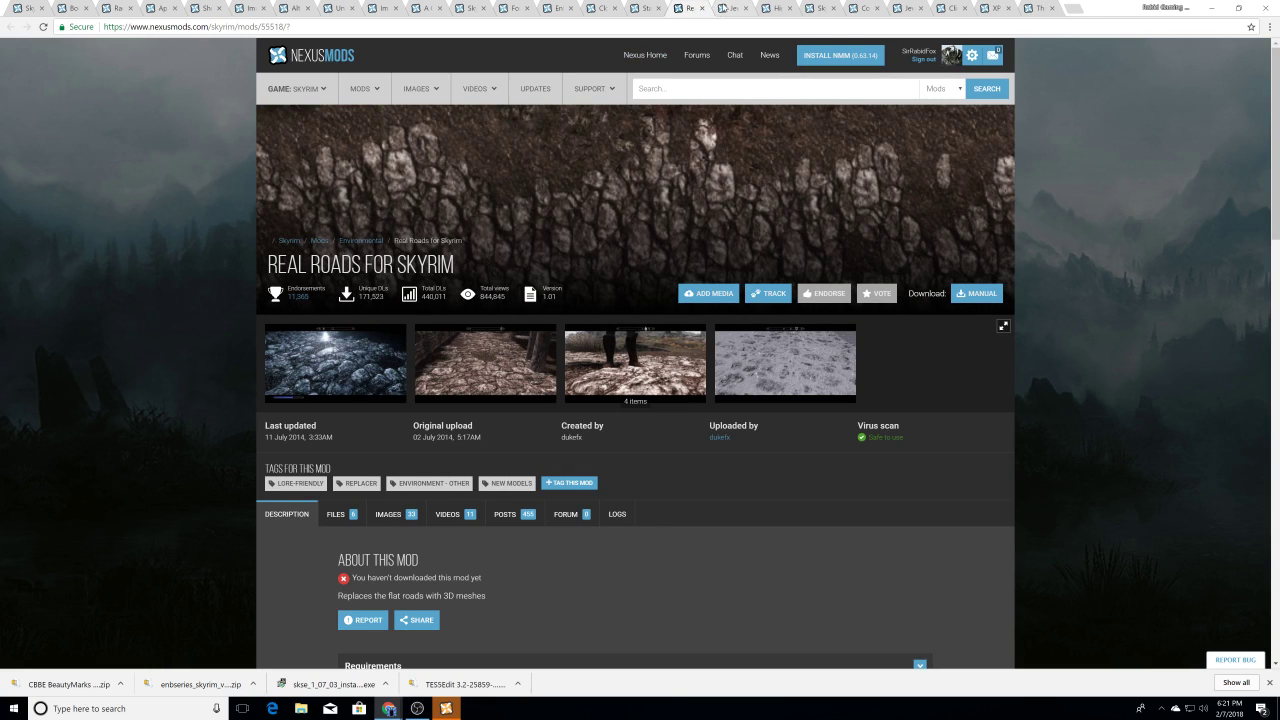
Step: Look through the open mod tabs from Jewels of the Nord to Complete Crafting Overhaul Remade, plus those from A Quality World Map to Cloaks of Skyrim
click(726, 8)
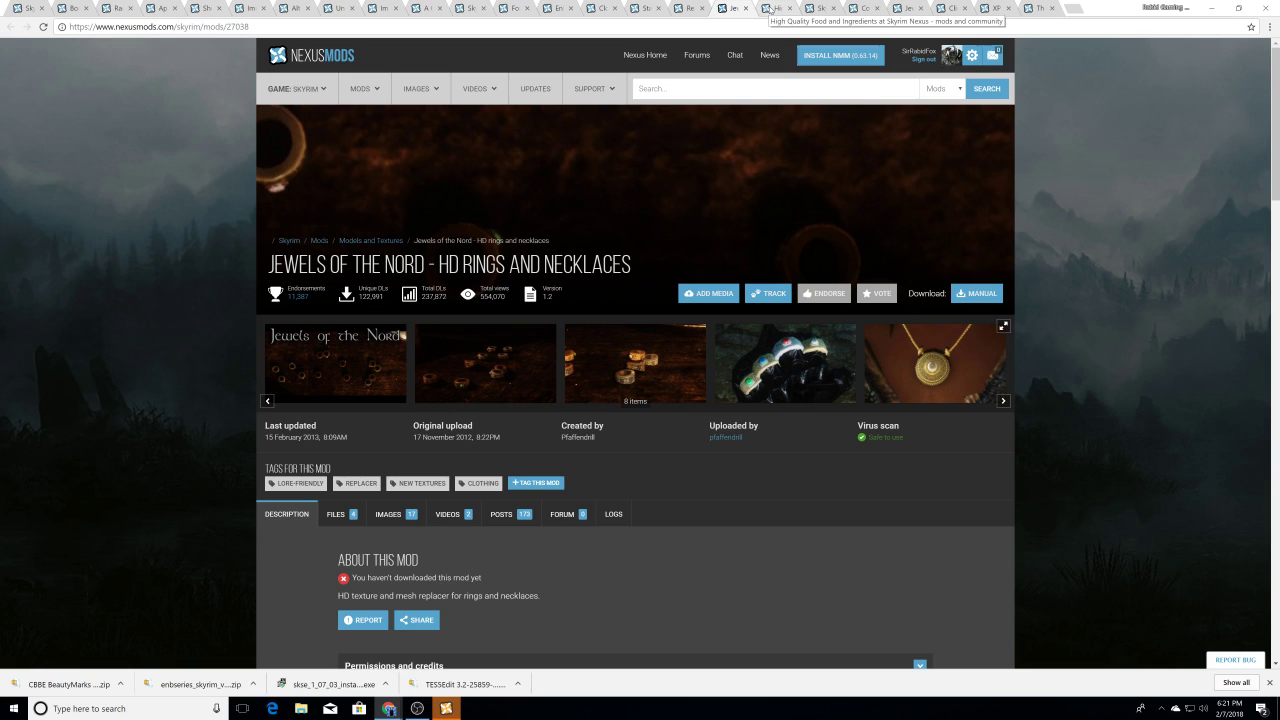
click(768, 8)
click(812, 8)
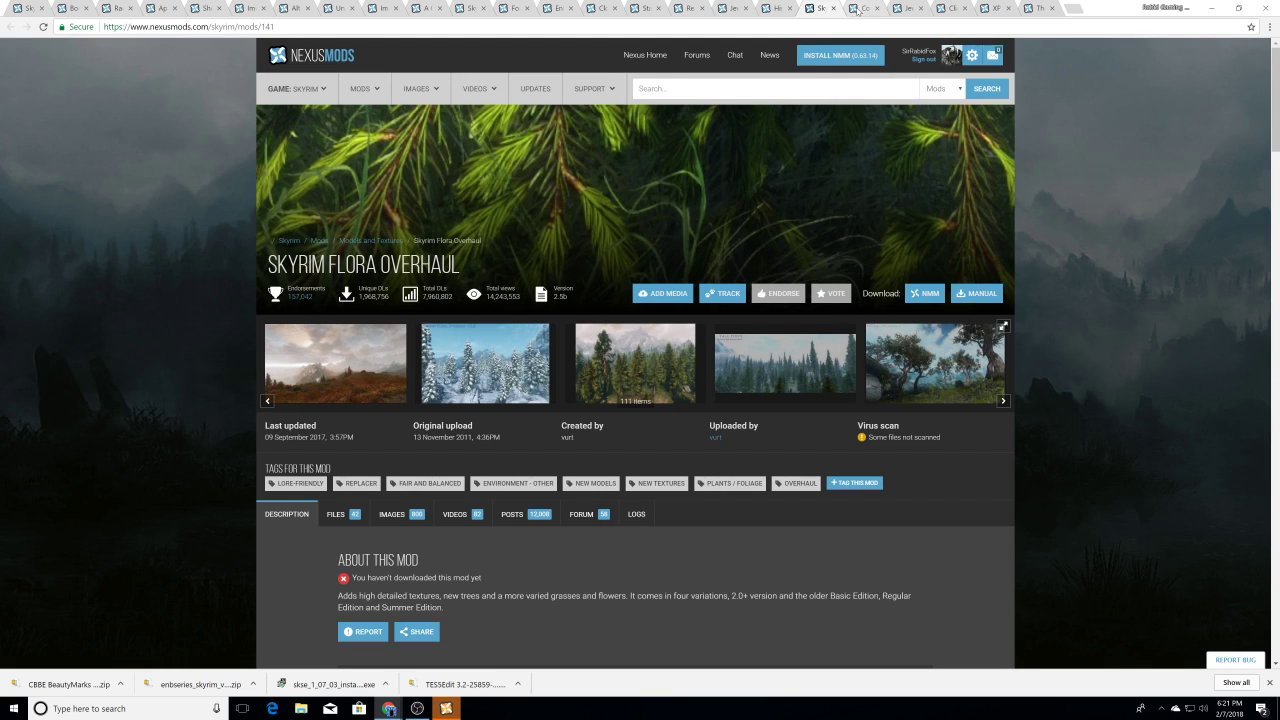
click(857, 8)
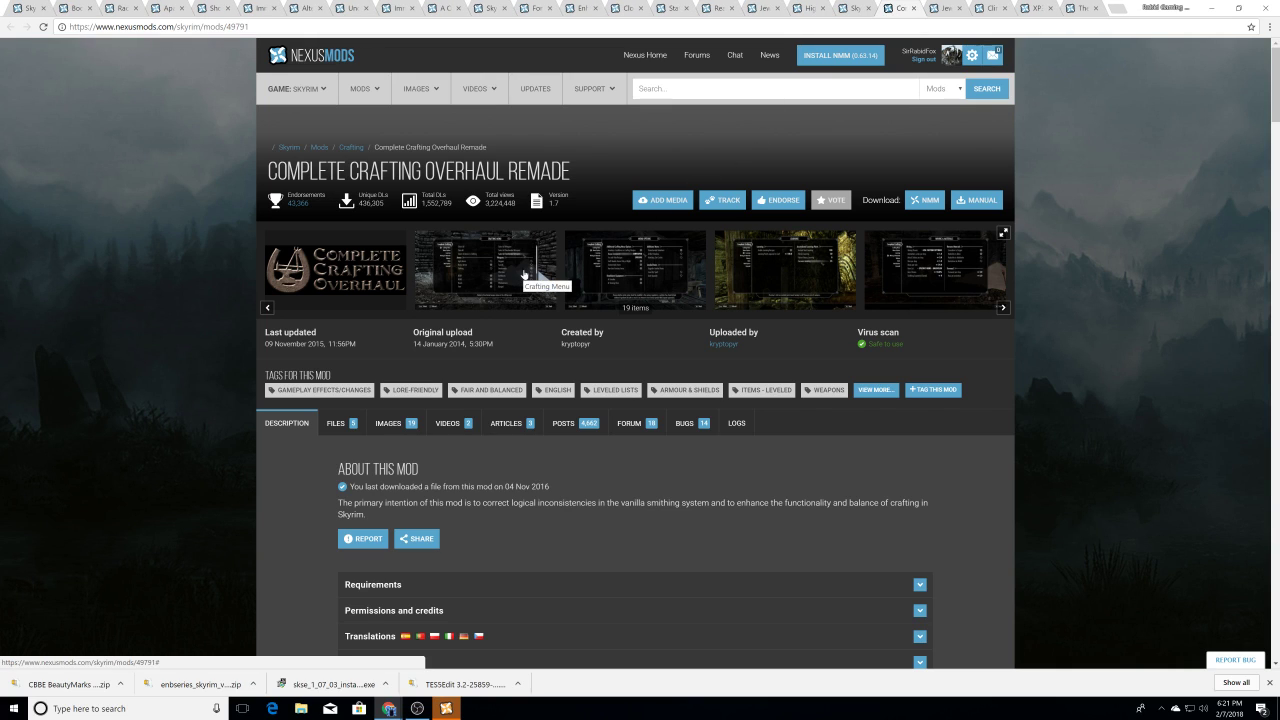
click(440, 8)
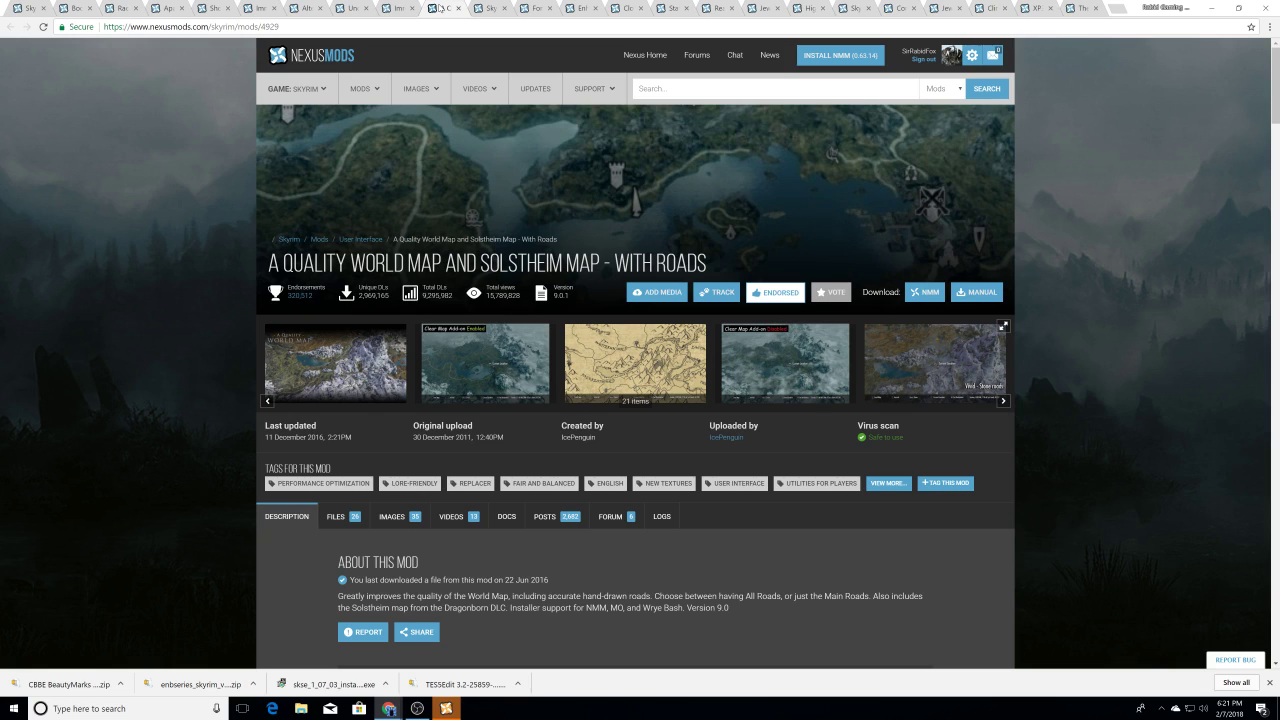
click(490, 8)
click(530, 8)
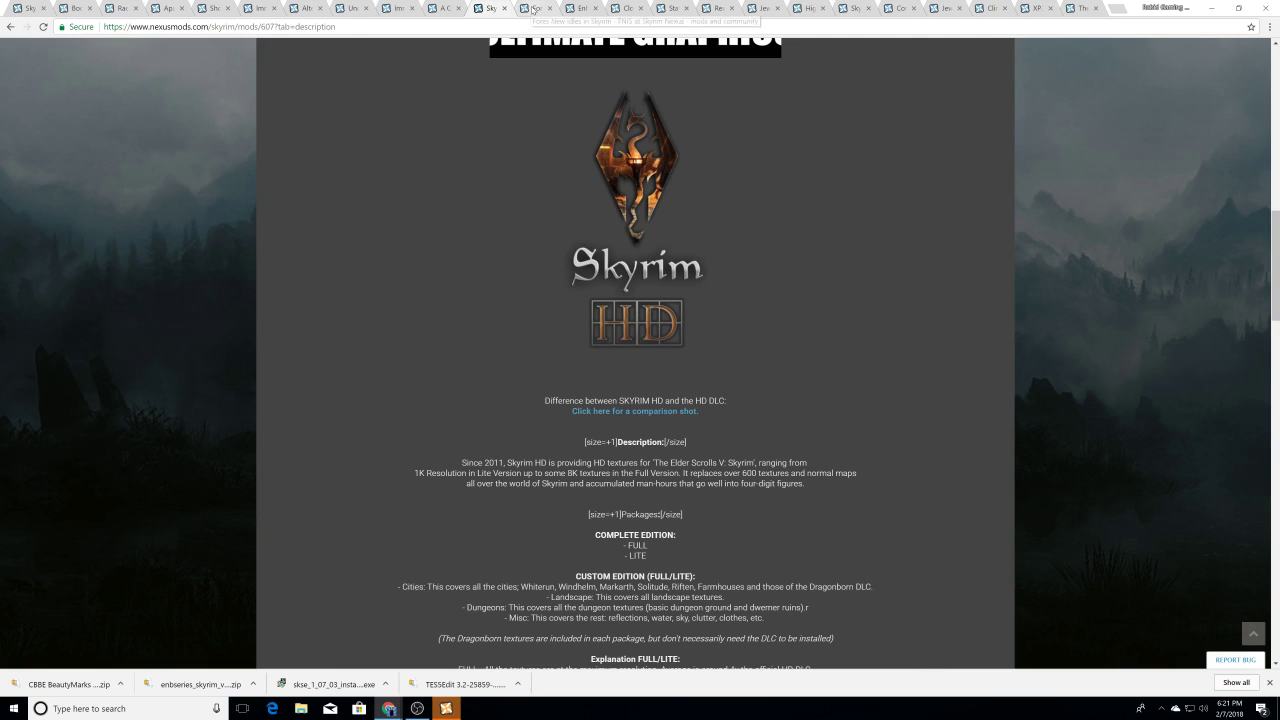
click(581, 8)
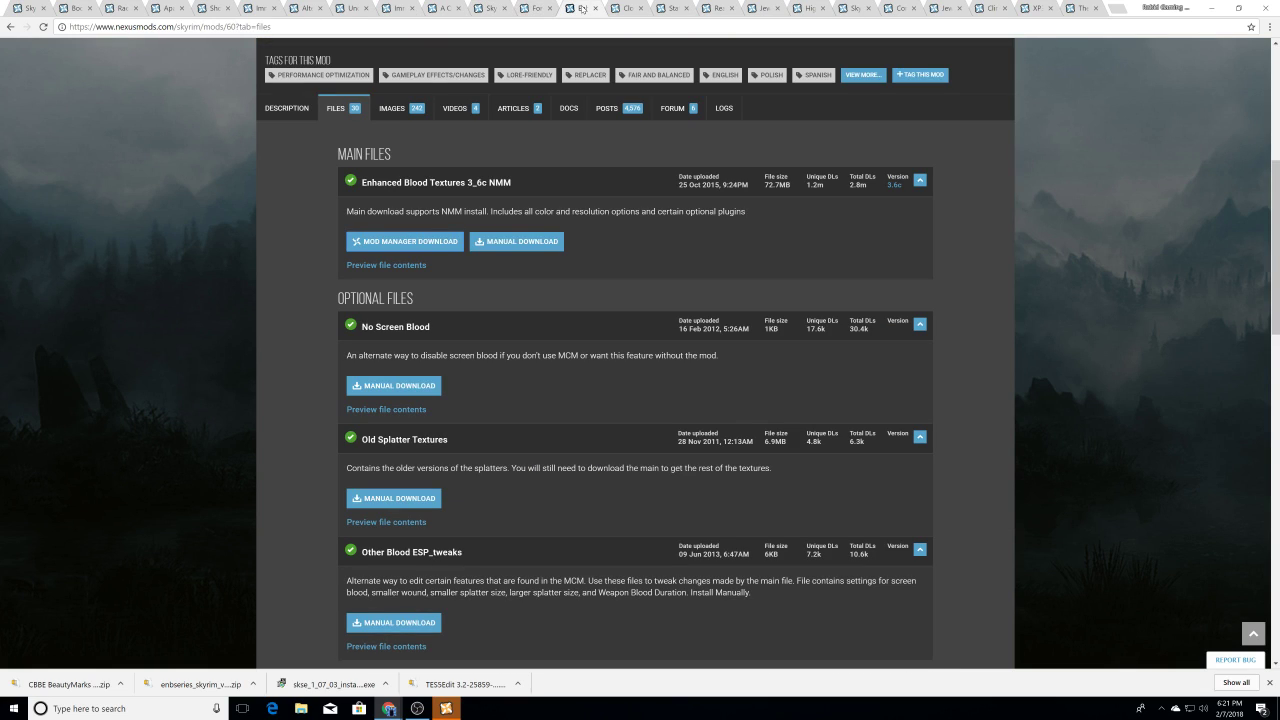
click(620, 9)
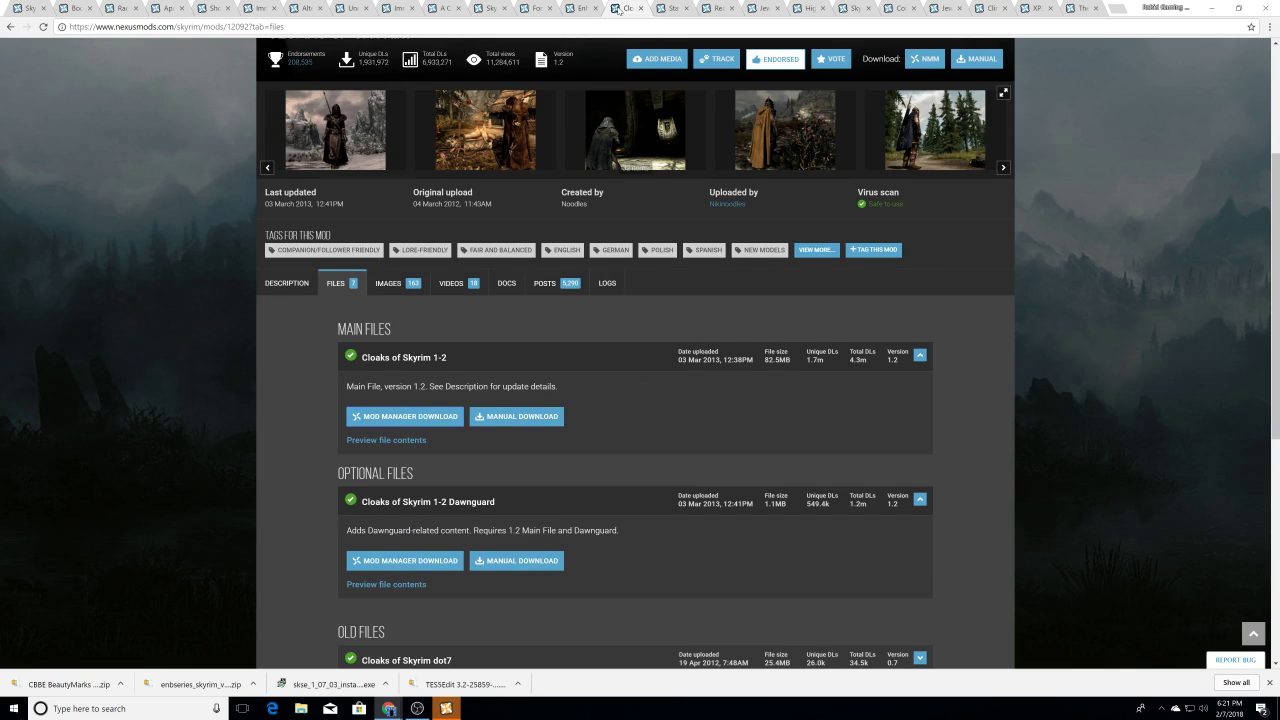
Step: Display SMIM's files, send the SMIM 2-07 main file to Nexus Mod Manager, and dismiss the download popup
click(660, 10)
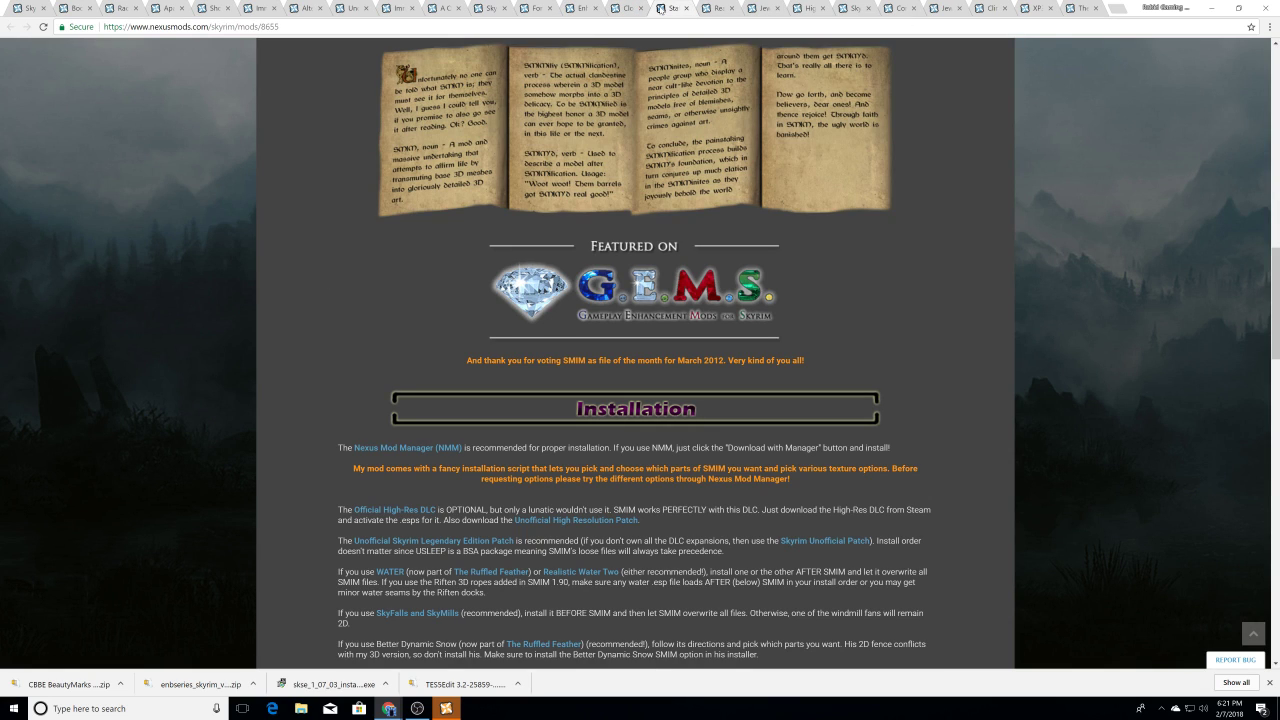
scroll(652, 203, up, 9)
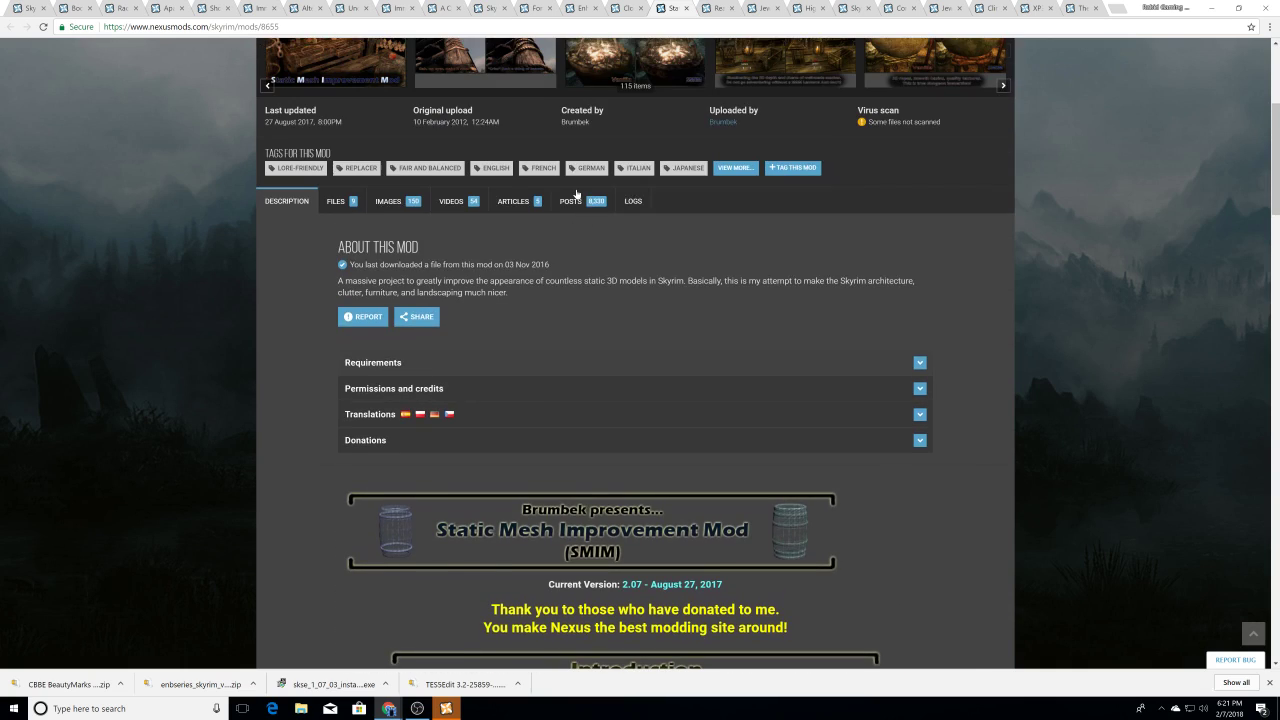
click(355, 204)
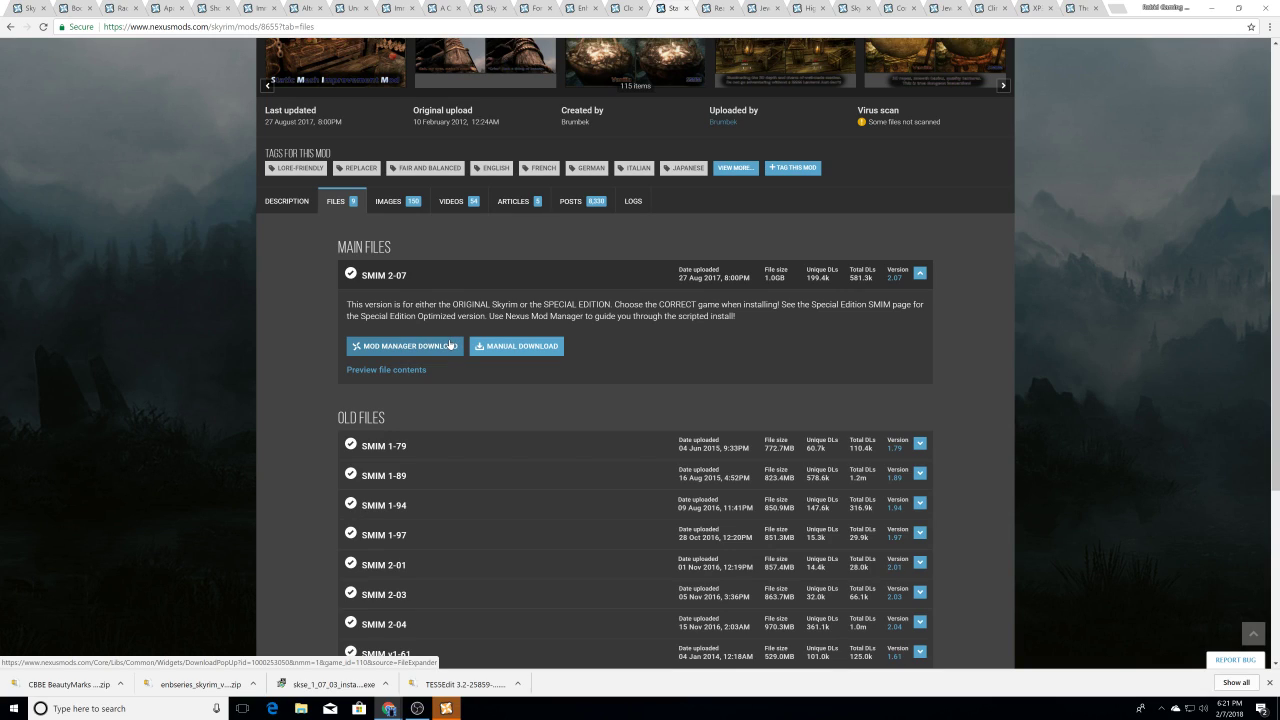
click(450, 345)
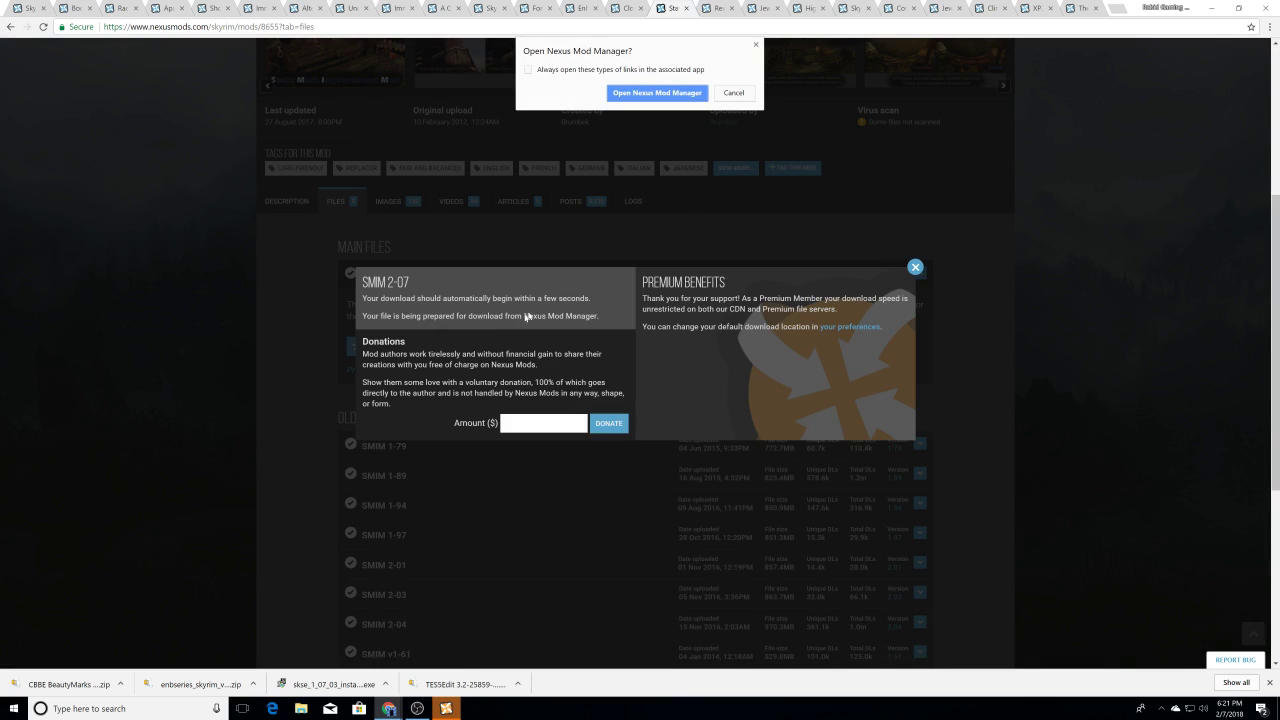
click(657, 92)
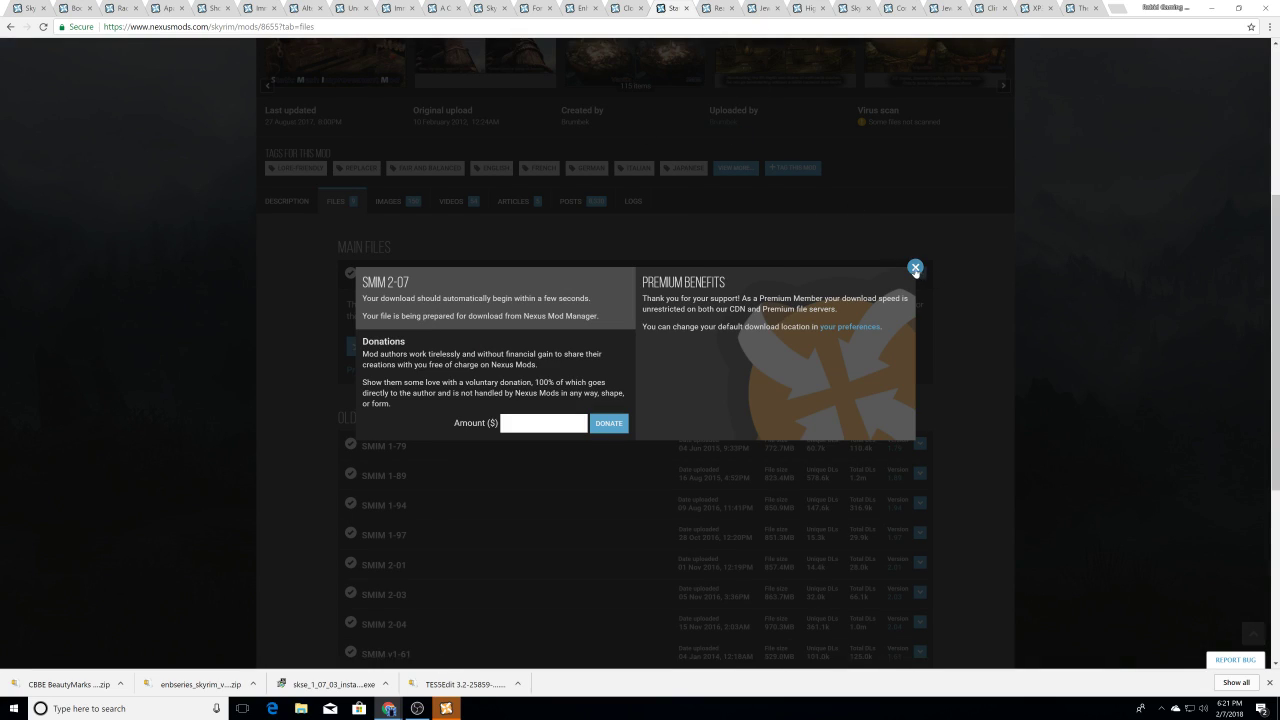
click(915, 267)
Step: Examine the Real Roads for Skyrim screenshots in the full-size gallery and the mod's description
click(713, 8)
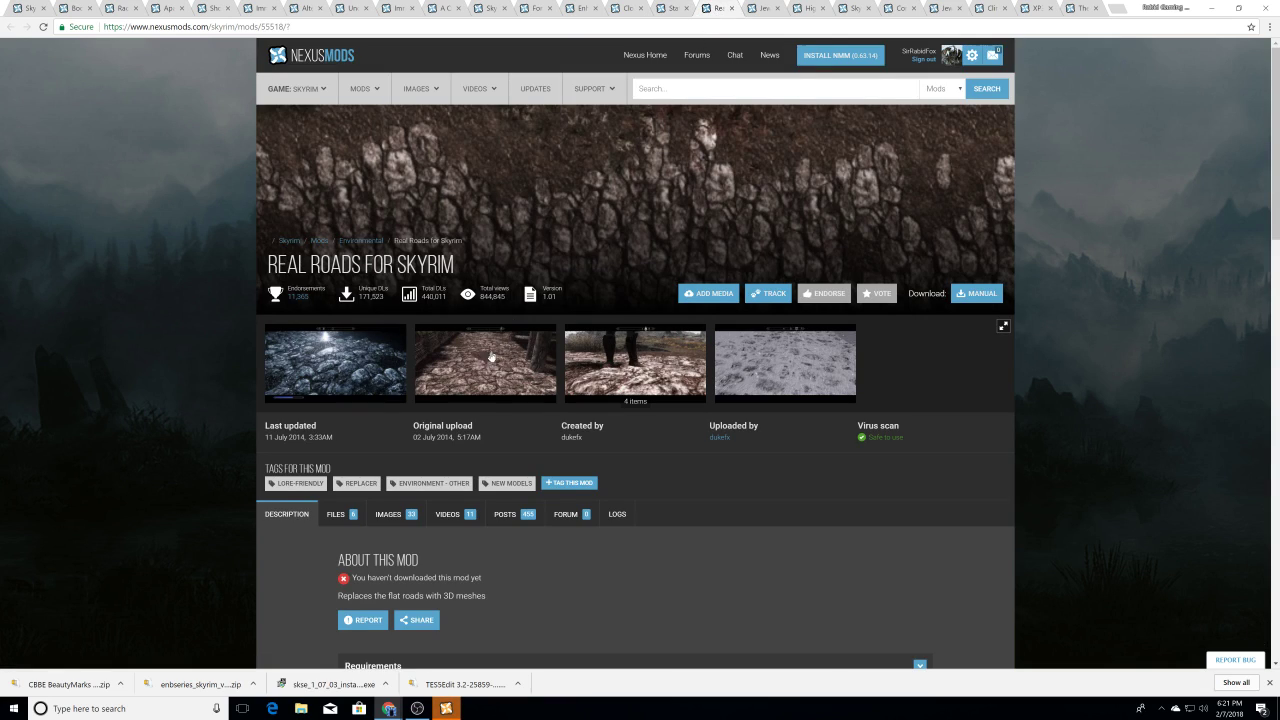
scroll(421, 421, down, 1)
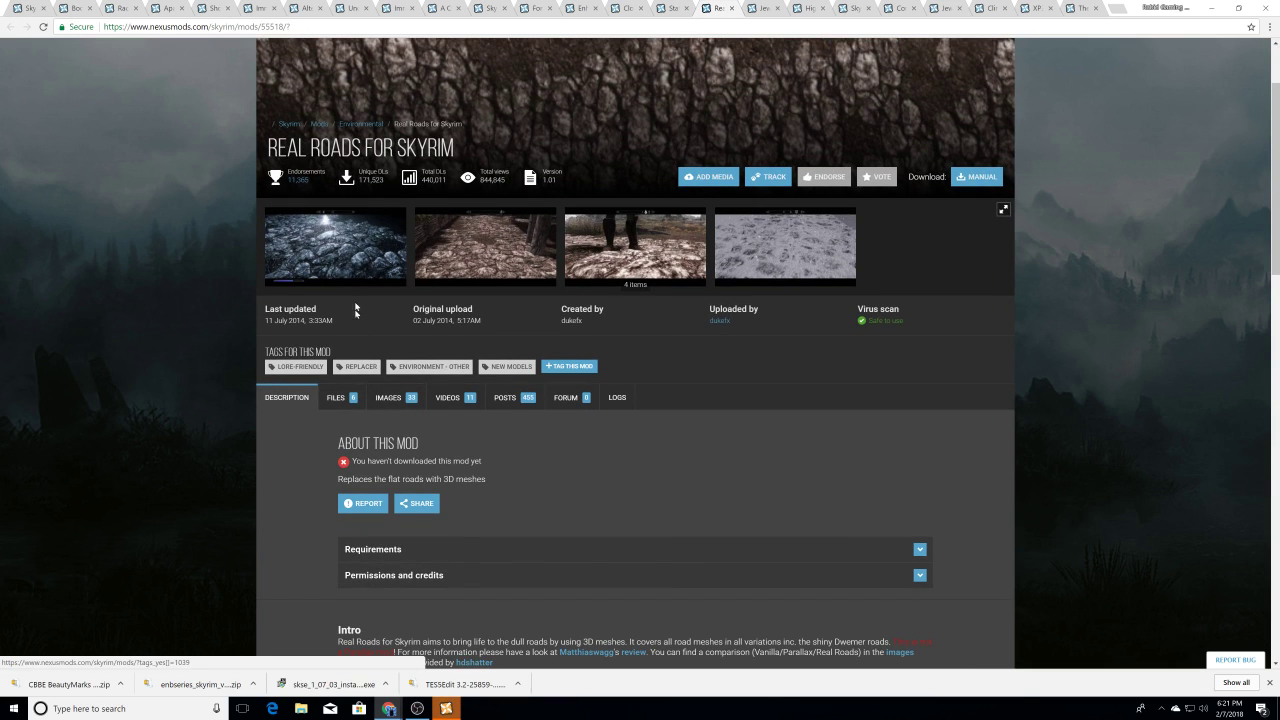
click(352, 266)
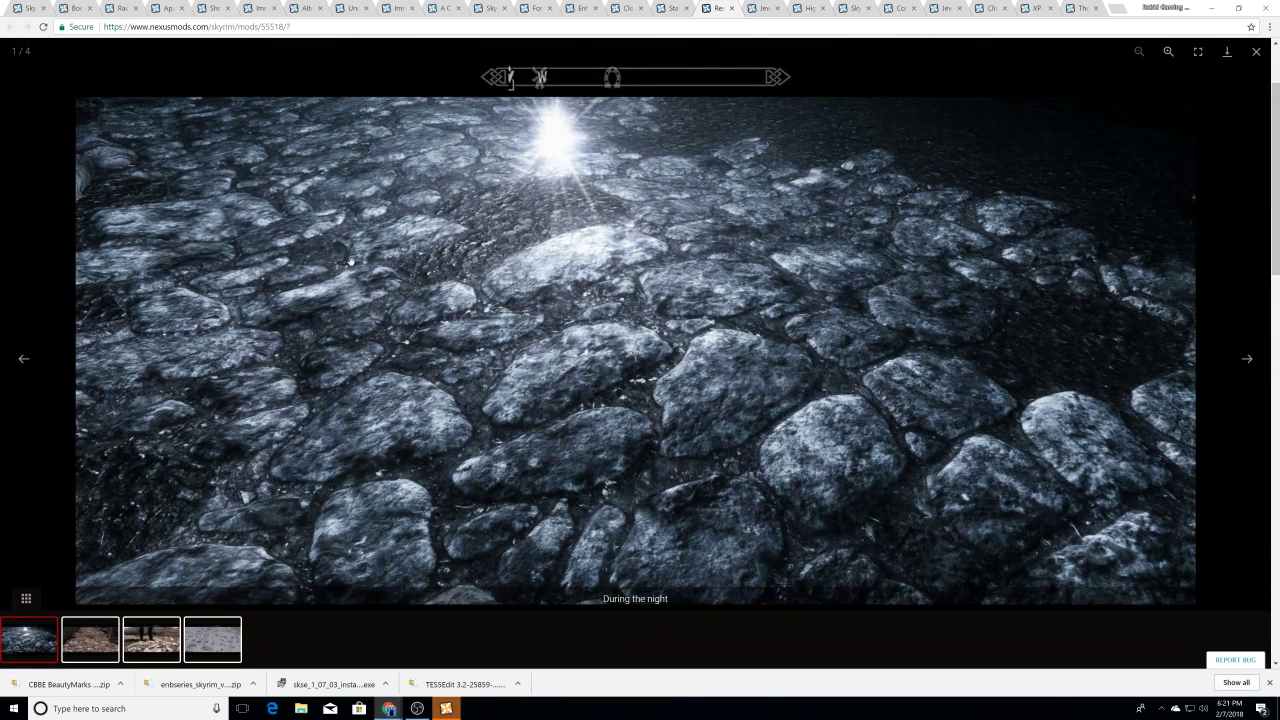
key(Right)
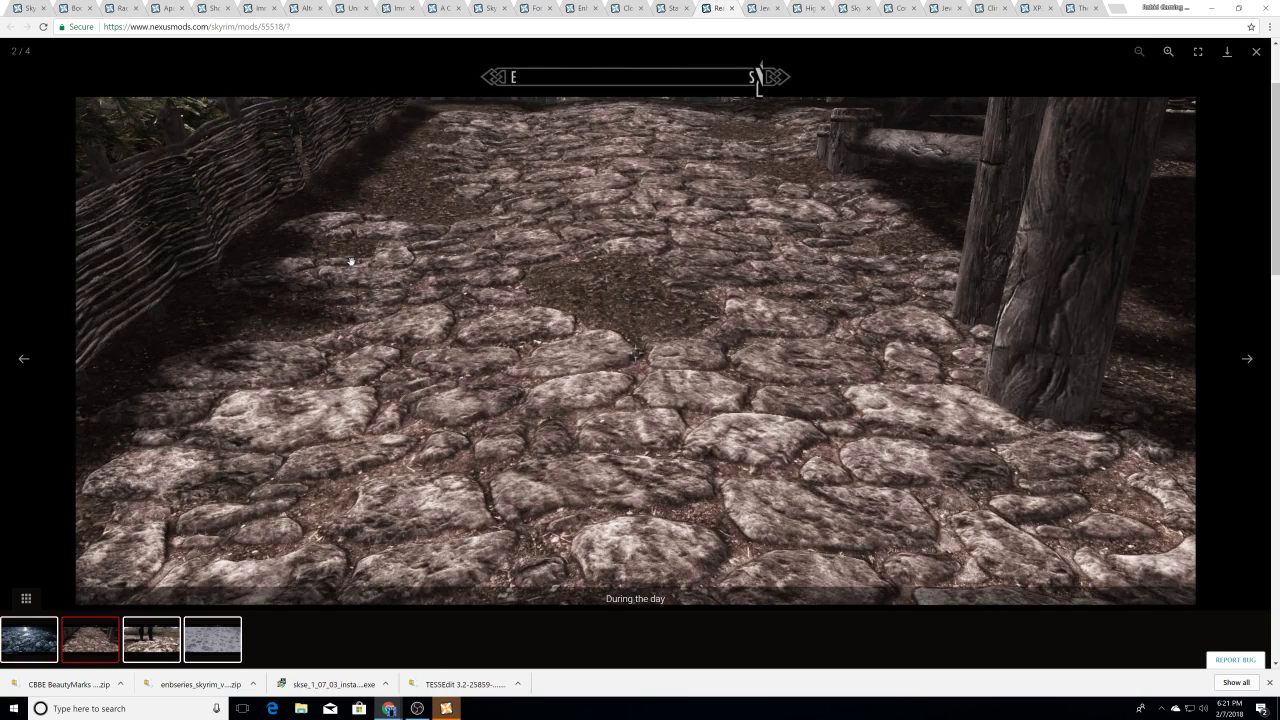
key(Right)
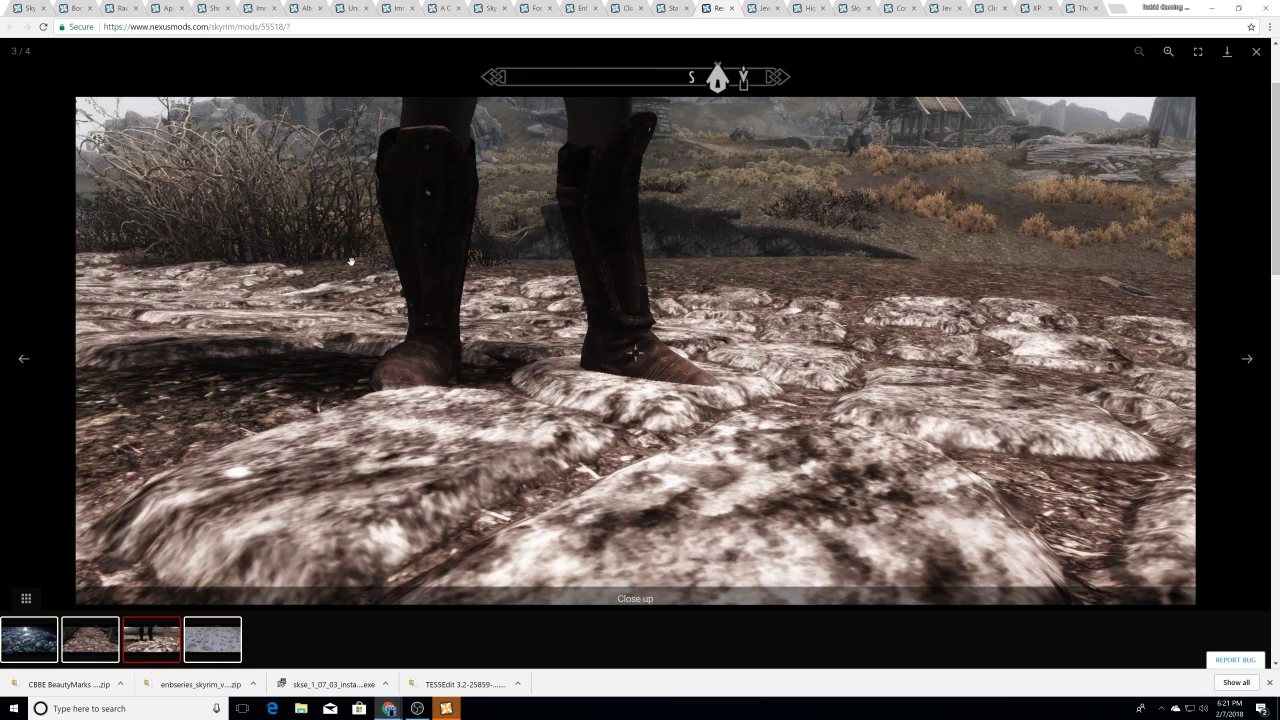
key(Right)
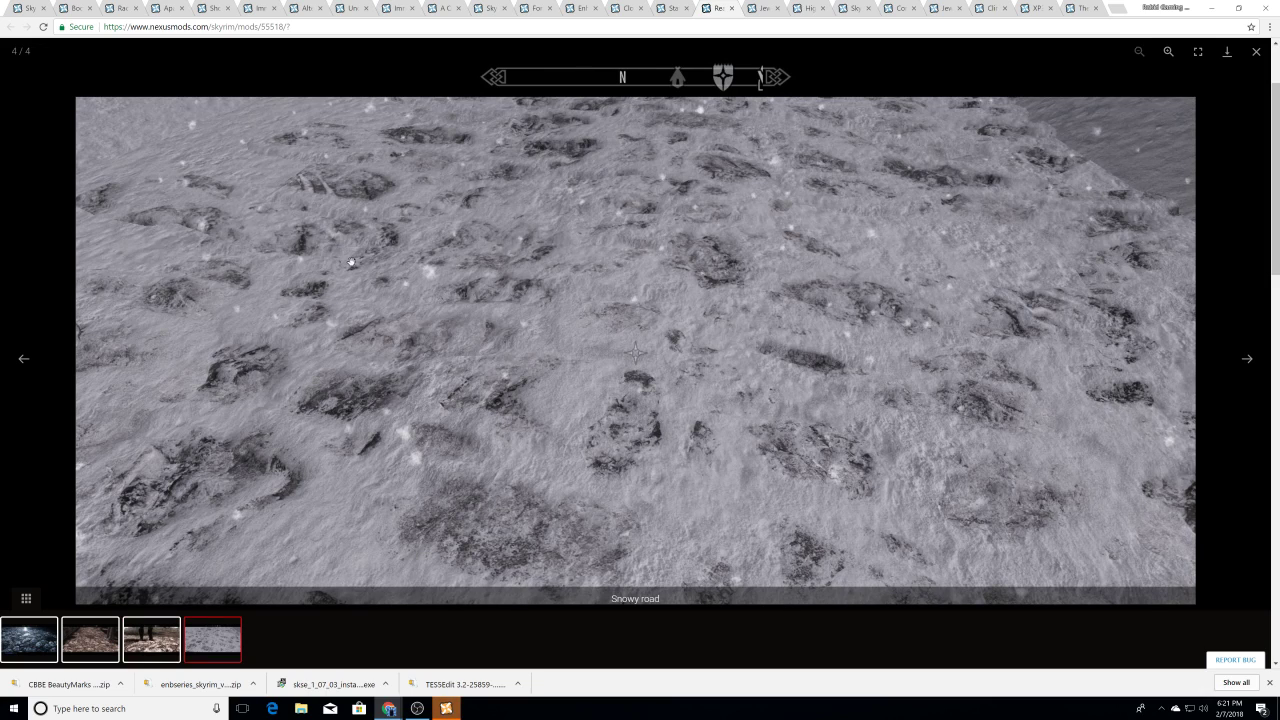
key(Right)
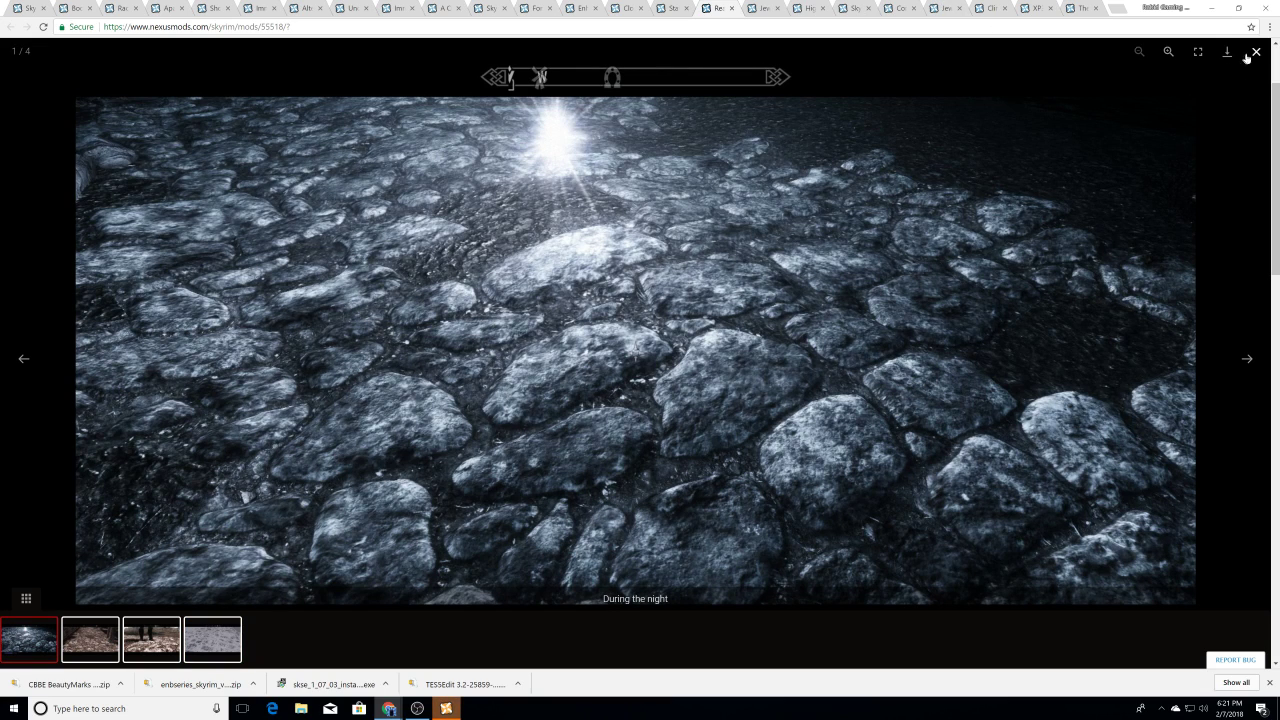
key(Escape)
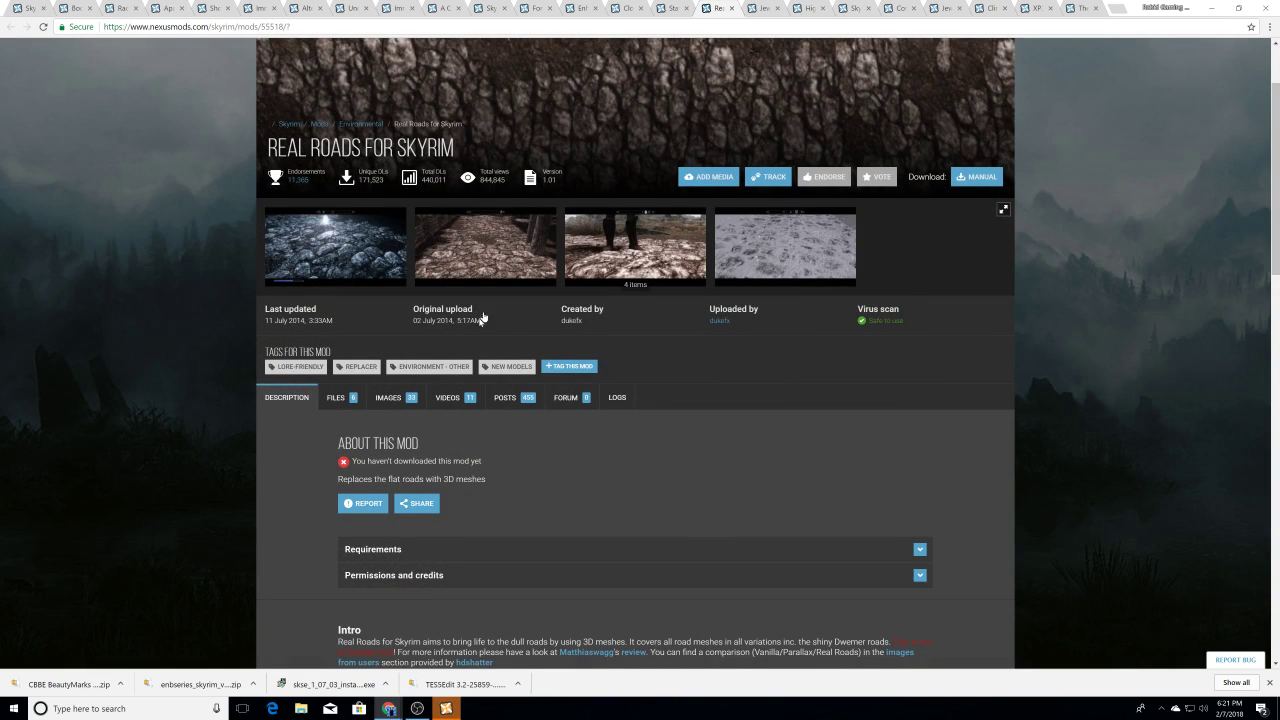
scroll(300, 466, down, 2)
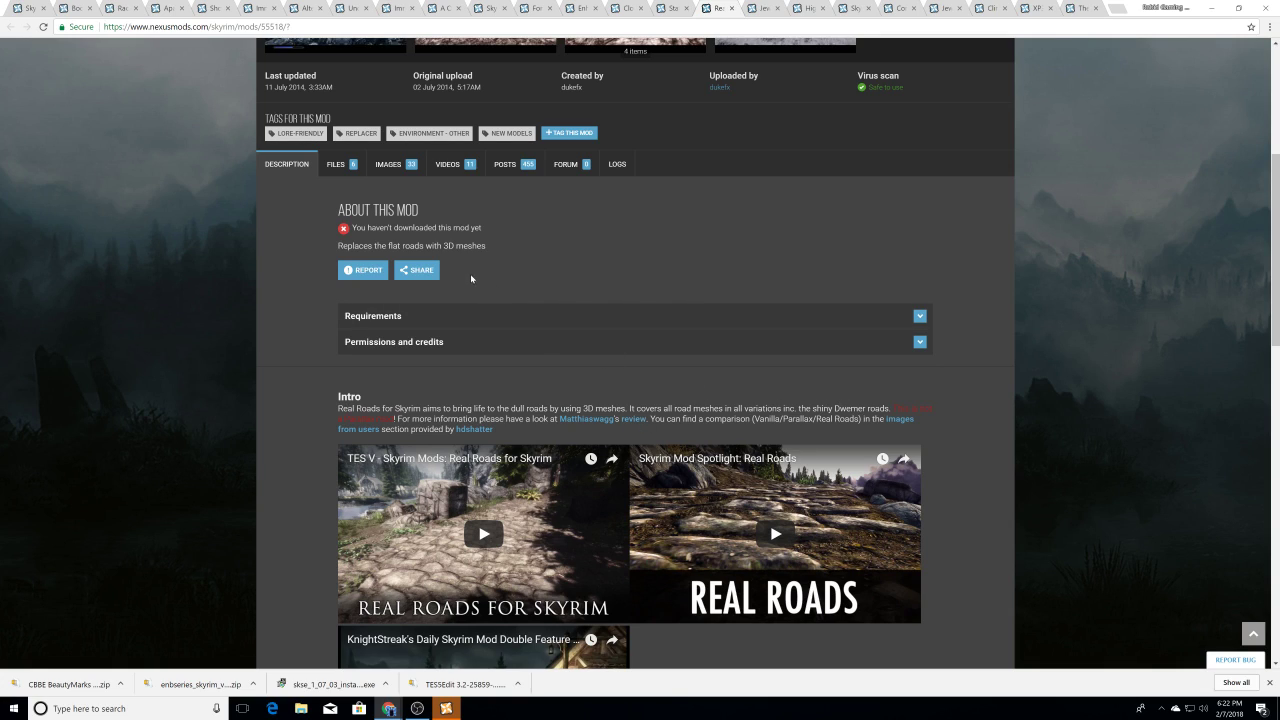
scroll(470, 273, up, 2)
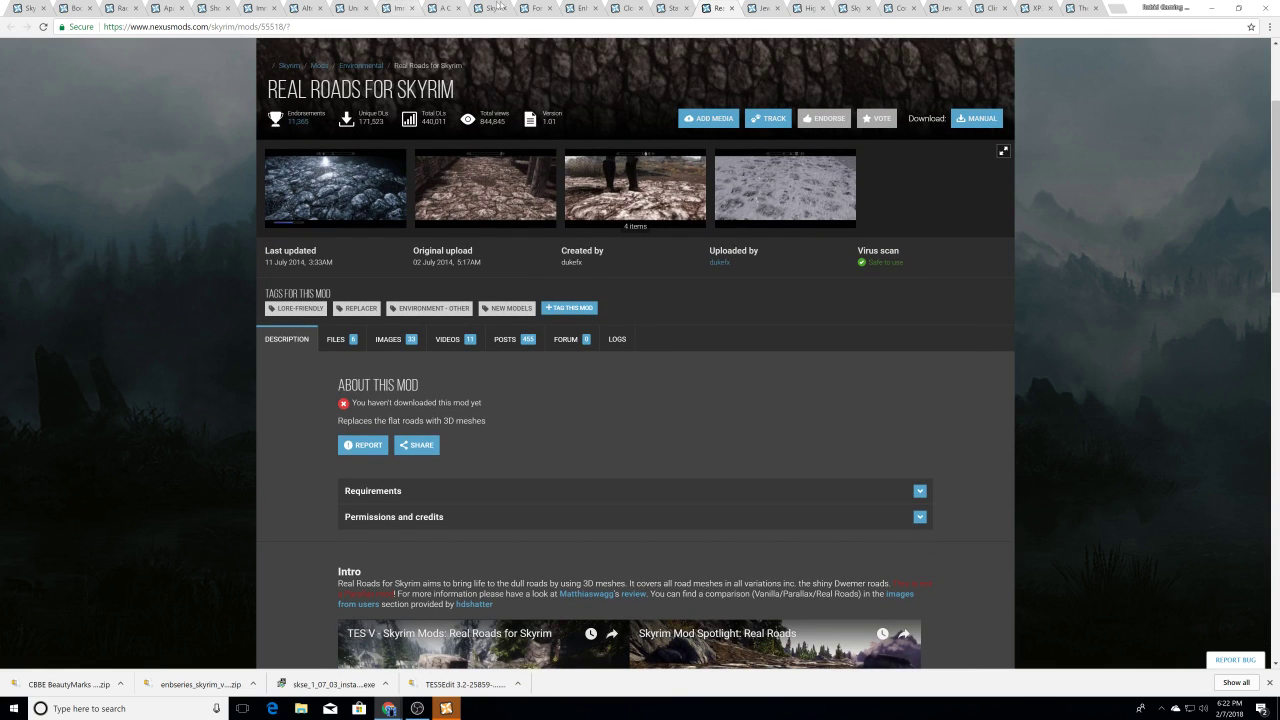
Step: Return to the Skyrim HD - 2K Textures page and review its description of packages and covered textures
click(576, 8)
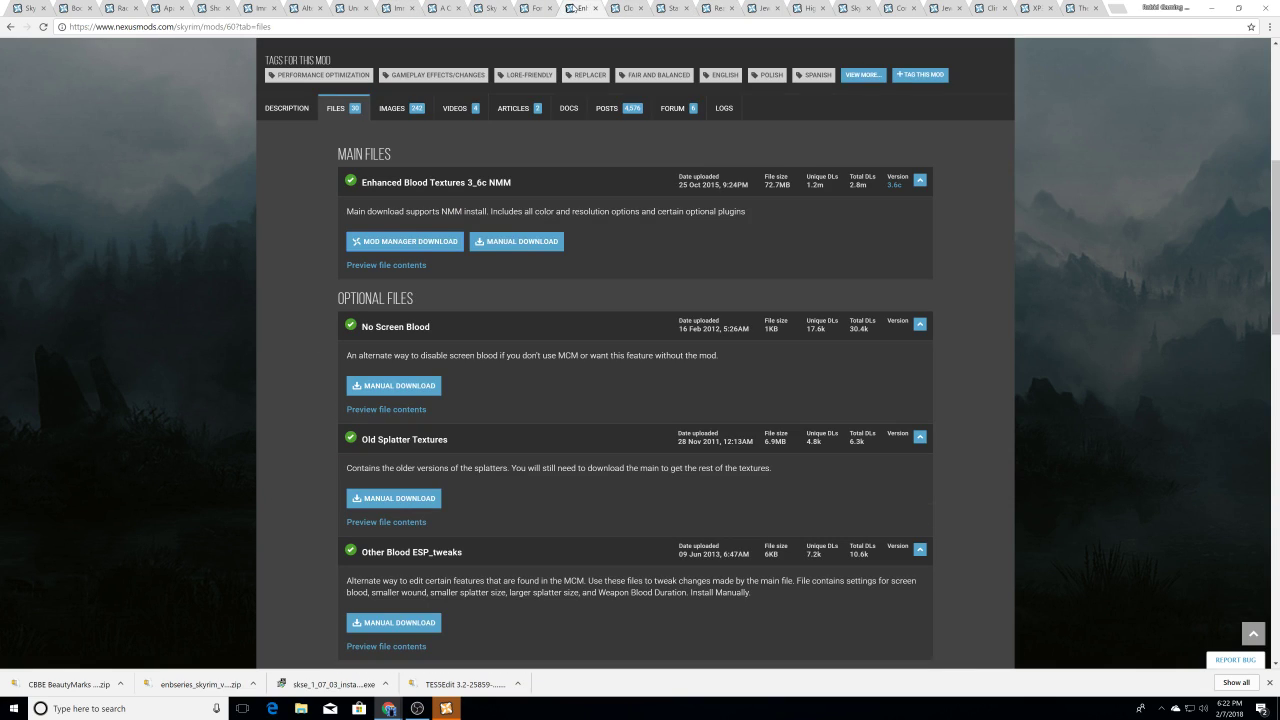
click(622, 8)
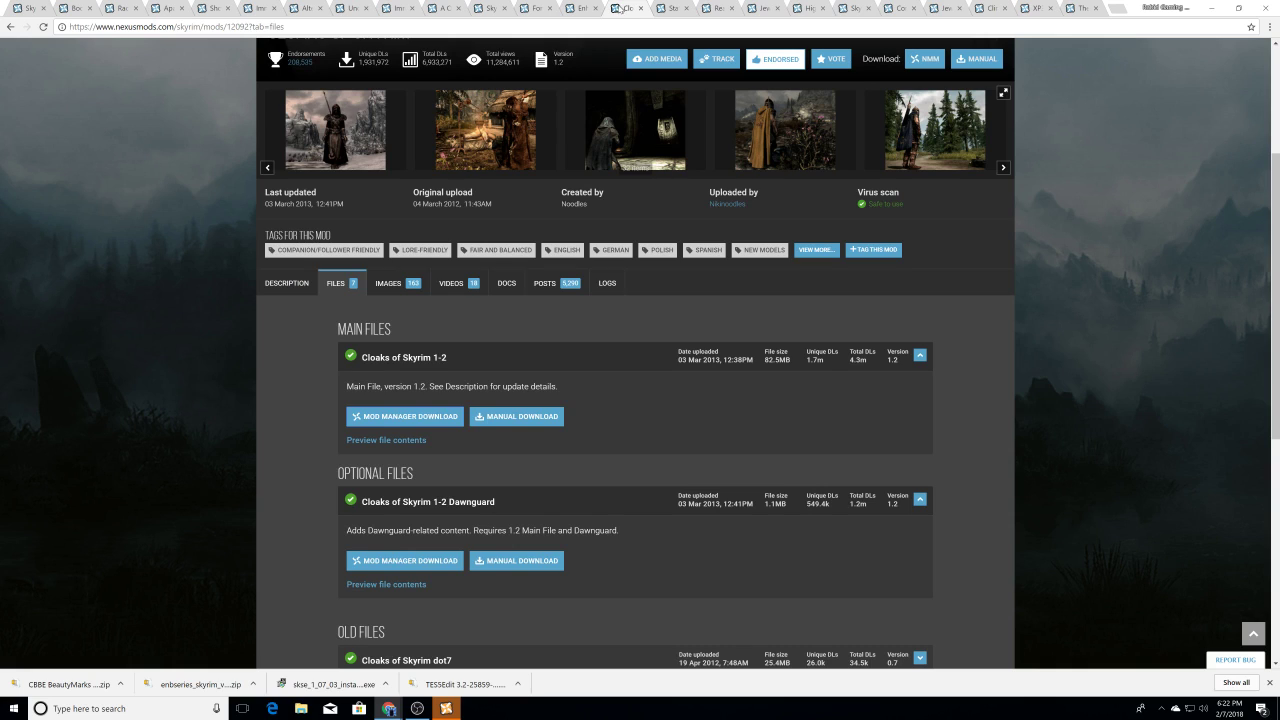
click(488, 9)
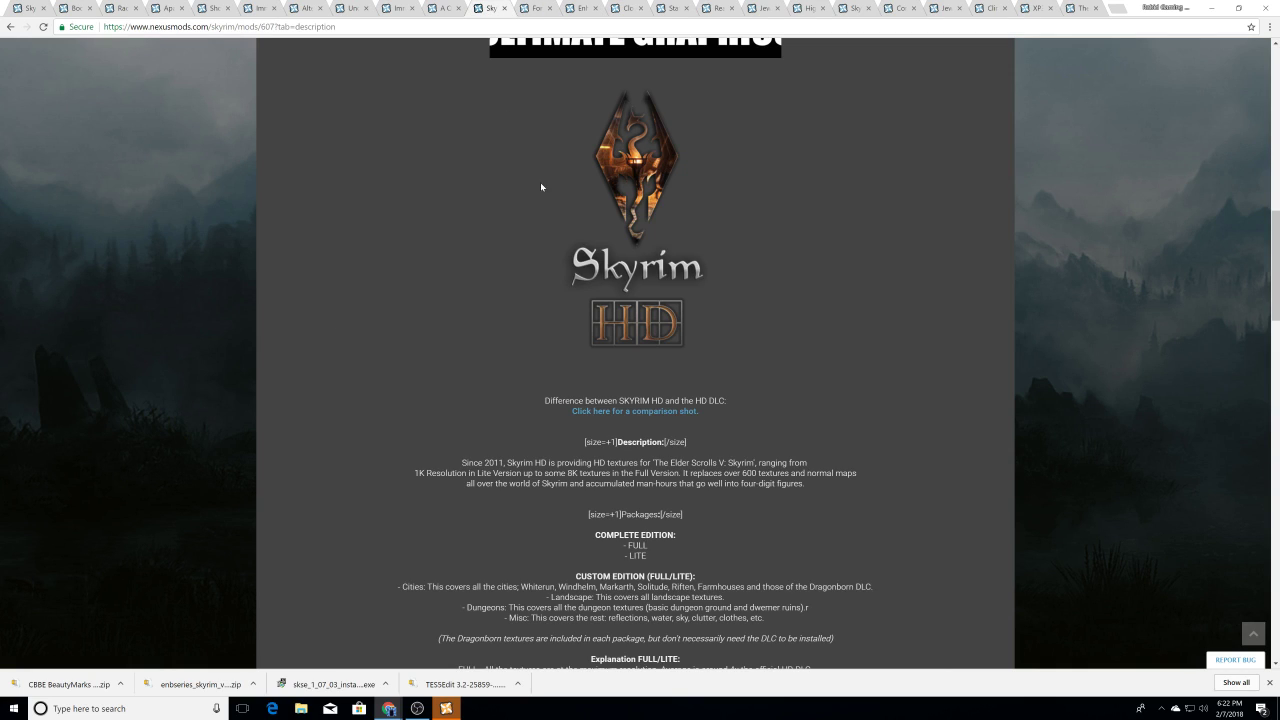
scroll(541, 187, up, 4)
scroll(541, 187, down, 5)
scroll(541, 189, down, 3)
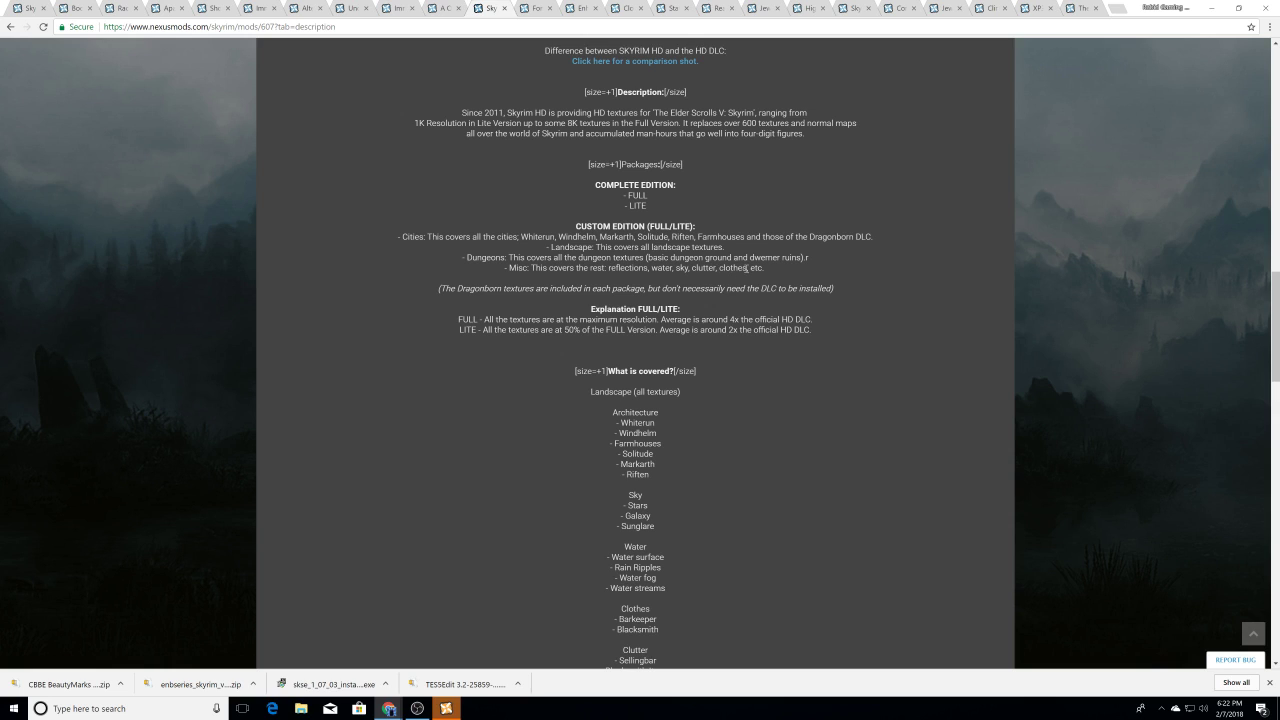
scroll(620, 360, up, 13)
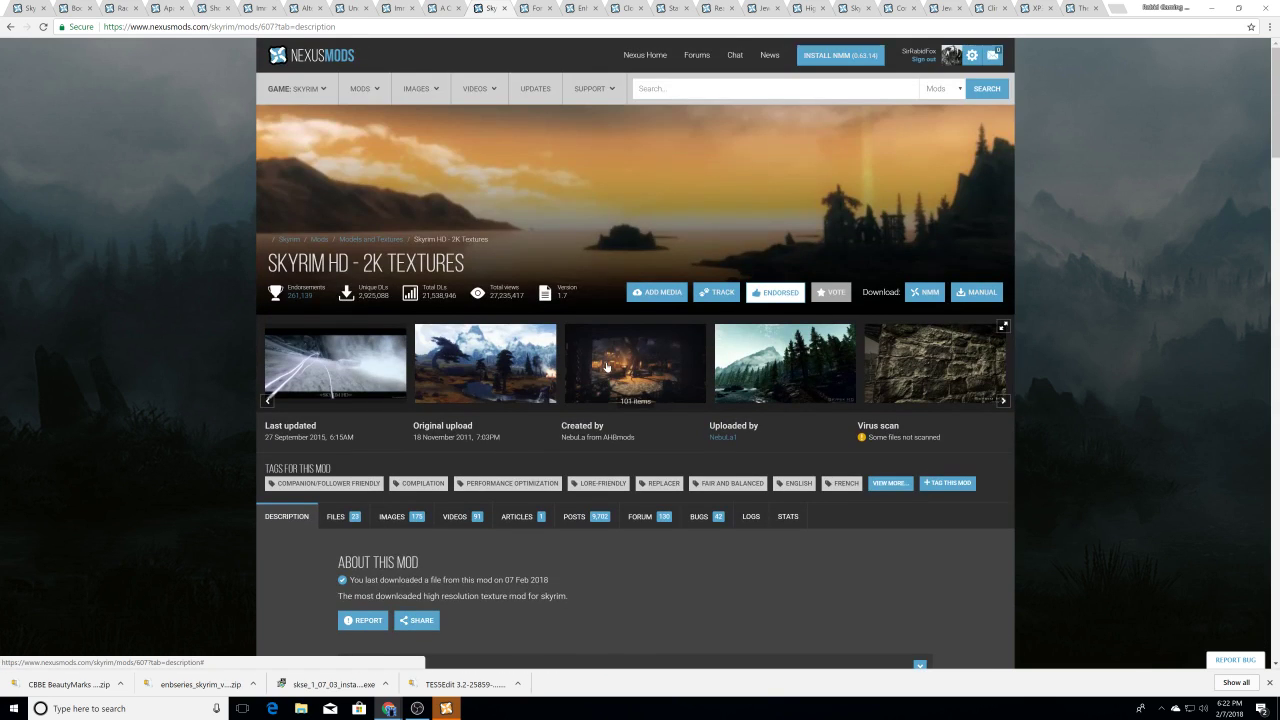
Step: Recheck the Skyrim HD - 2K Textures description and look through the open mod tabs from Enhanced Blood Textures to Real Roads
scroll(606, 361, down, 9)
scroll(607, 367, down, 3)
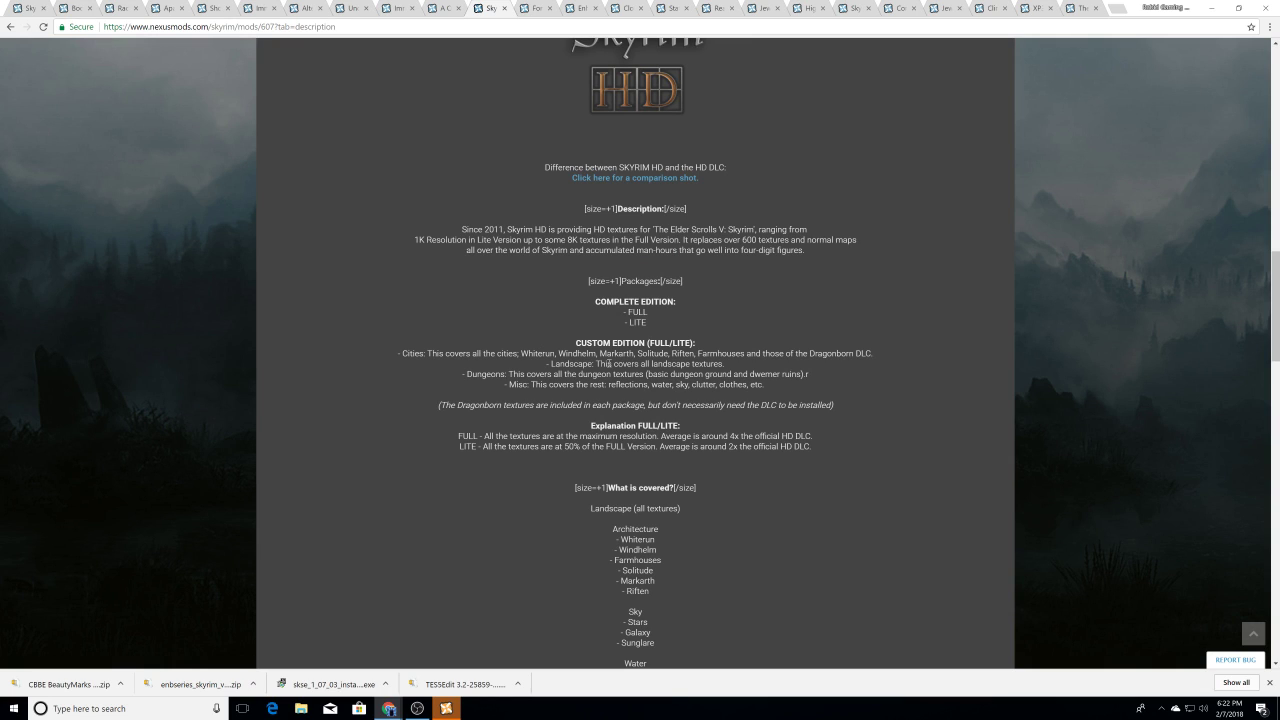
scroll(608, 364, up, 12)
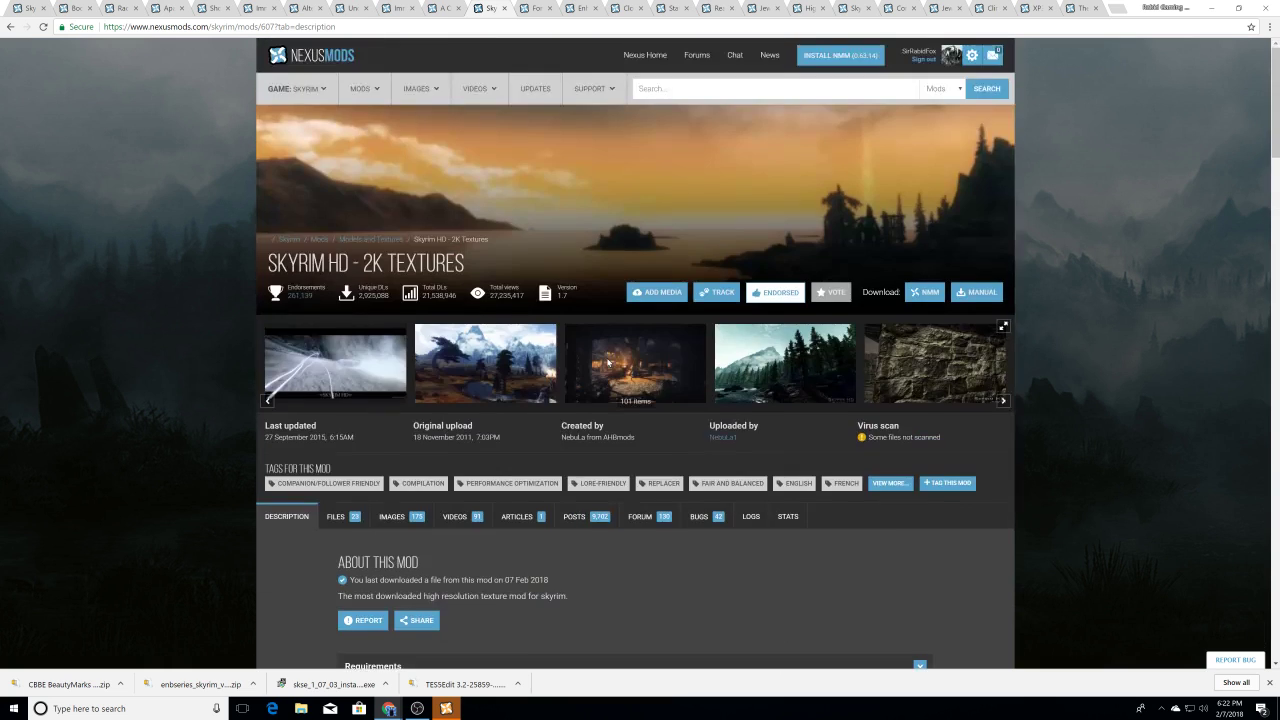
click(578, 8)
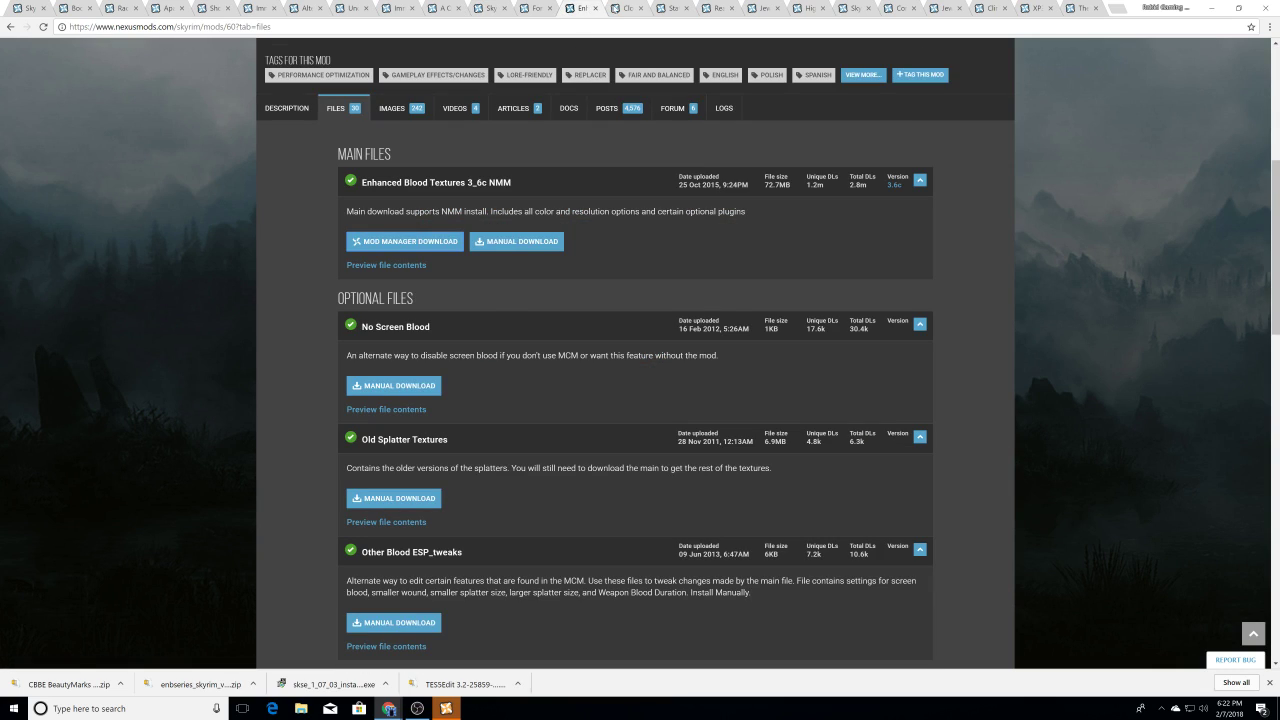
click(627, 8)
click(669, 8)
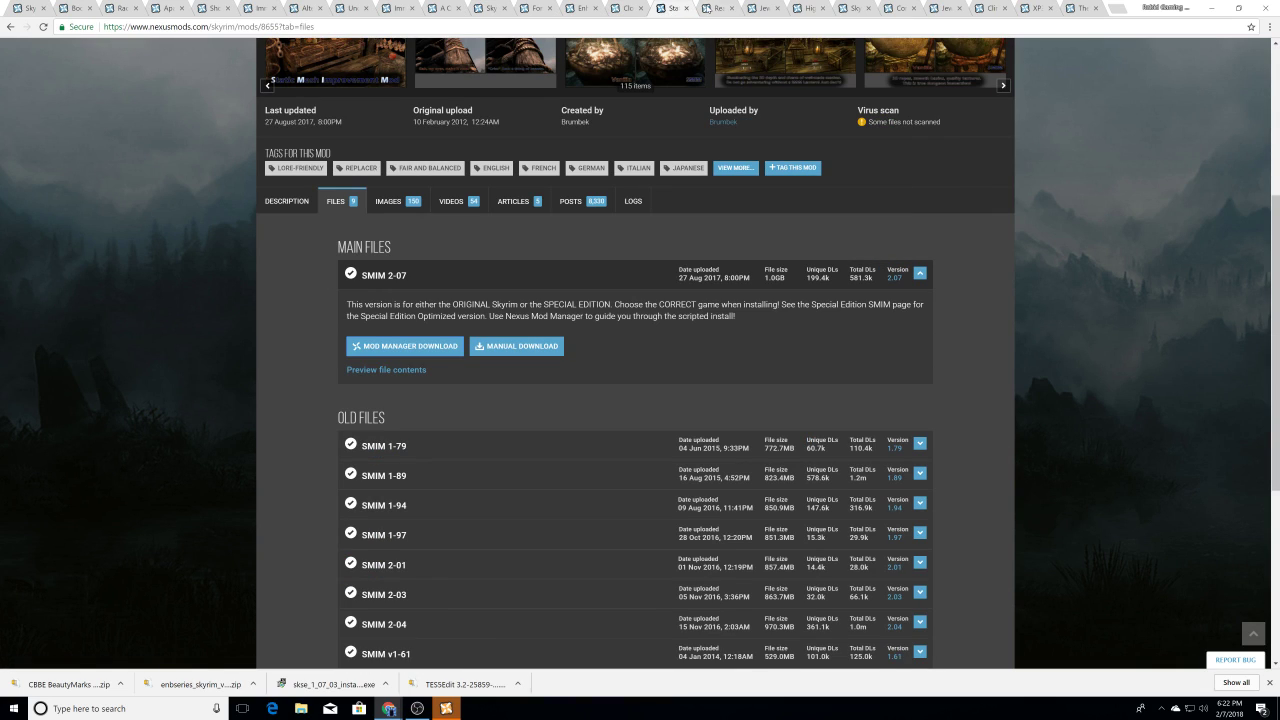
click(711, 8)
Step: Display the files for Jewels of the Nord, send the high res main file to Nexus Mod Manager, and dismiss the download popup
click(762, 8)
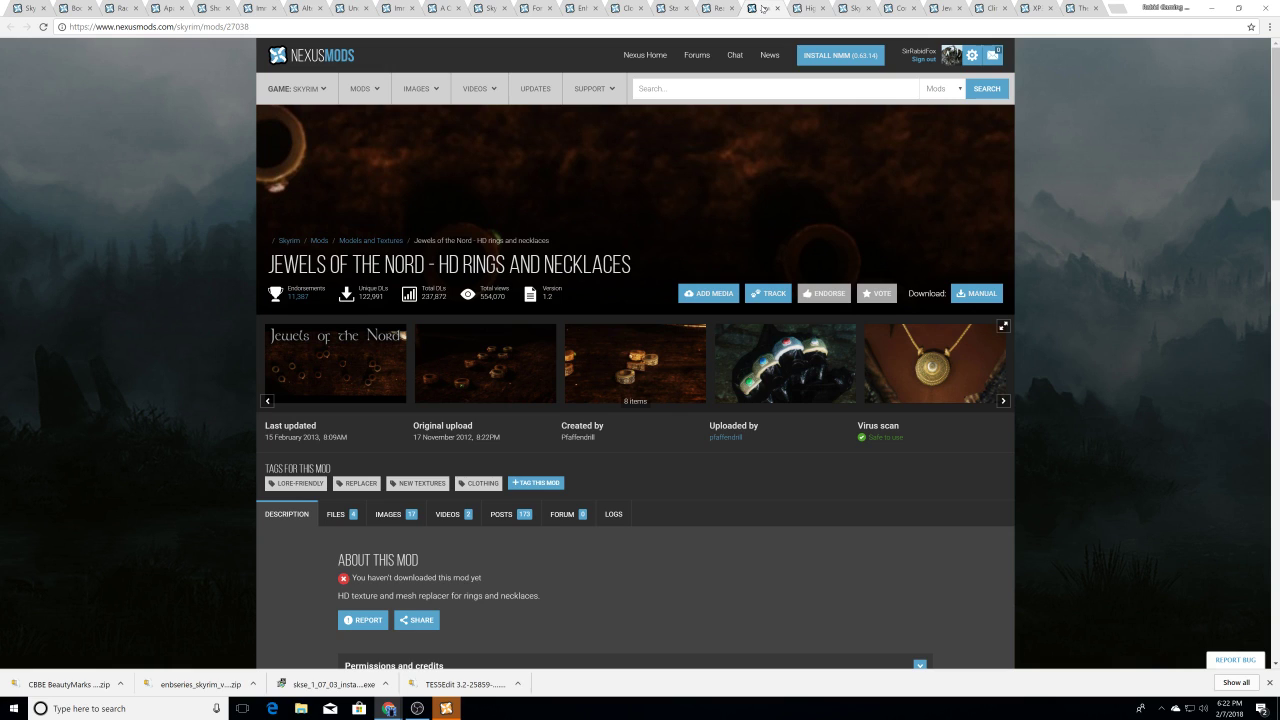
scroll(624, 205, down, 3)
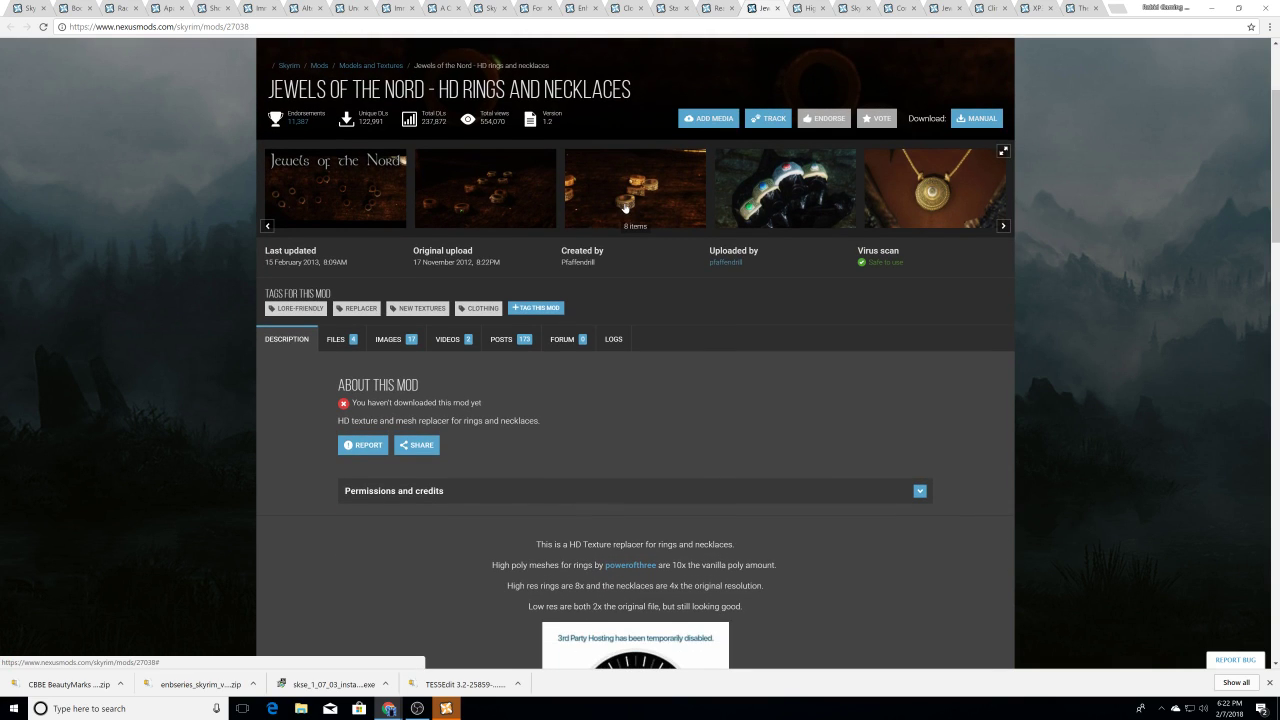
scroll(624, 207, down, 1)
click(338, 256)
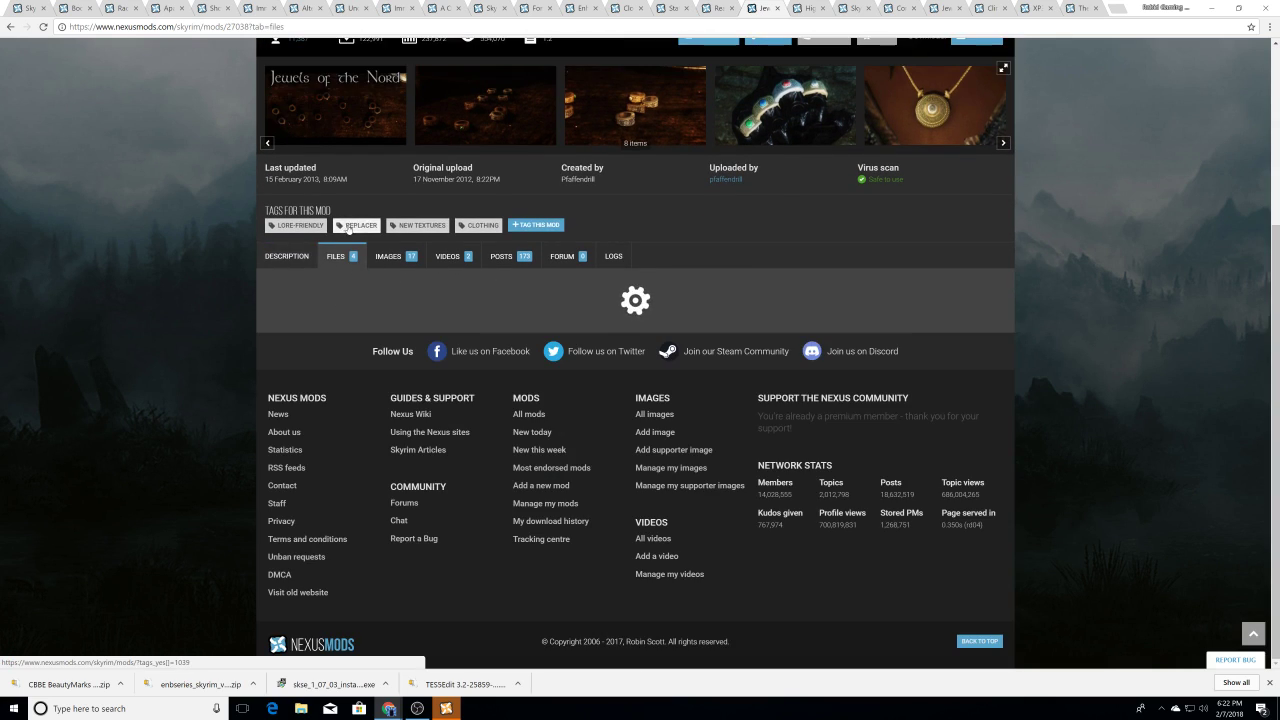
scroll(491, 234, down, 1)
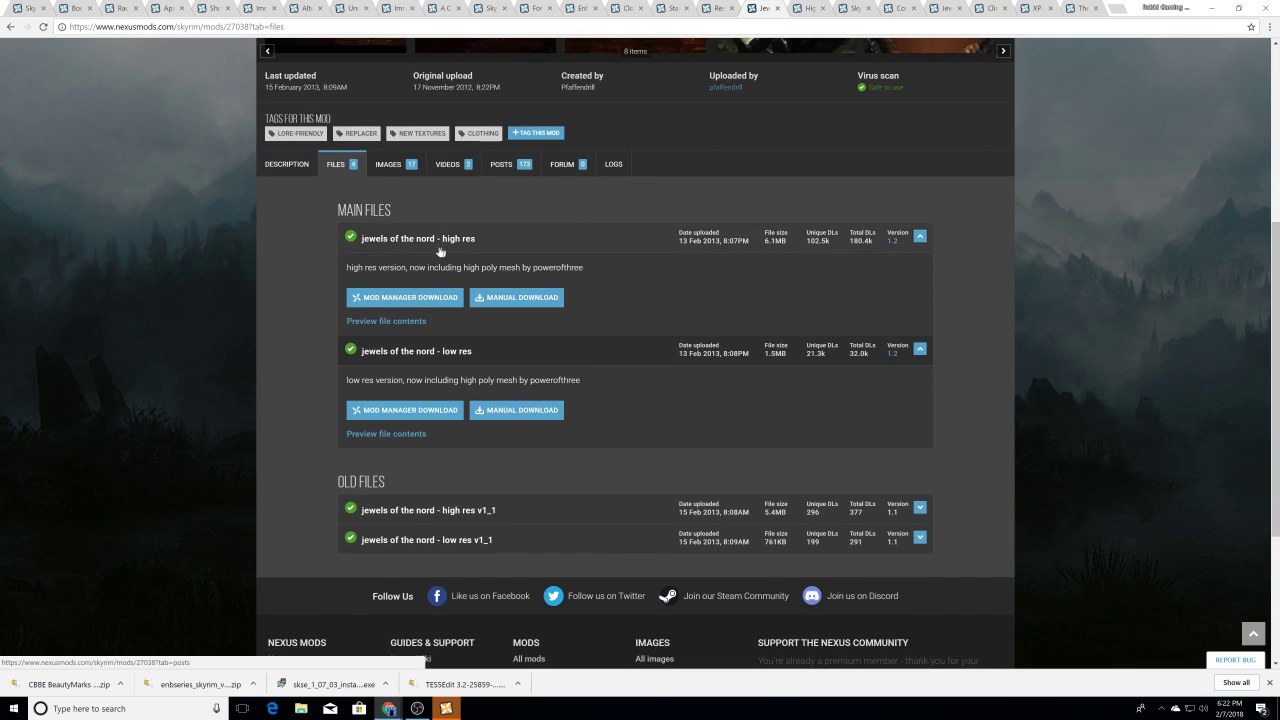
click(407, 293)
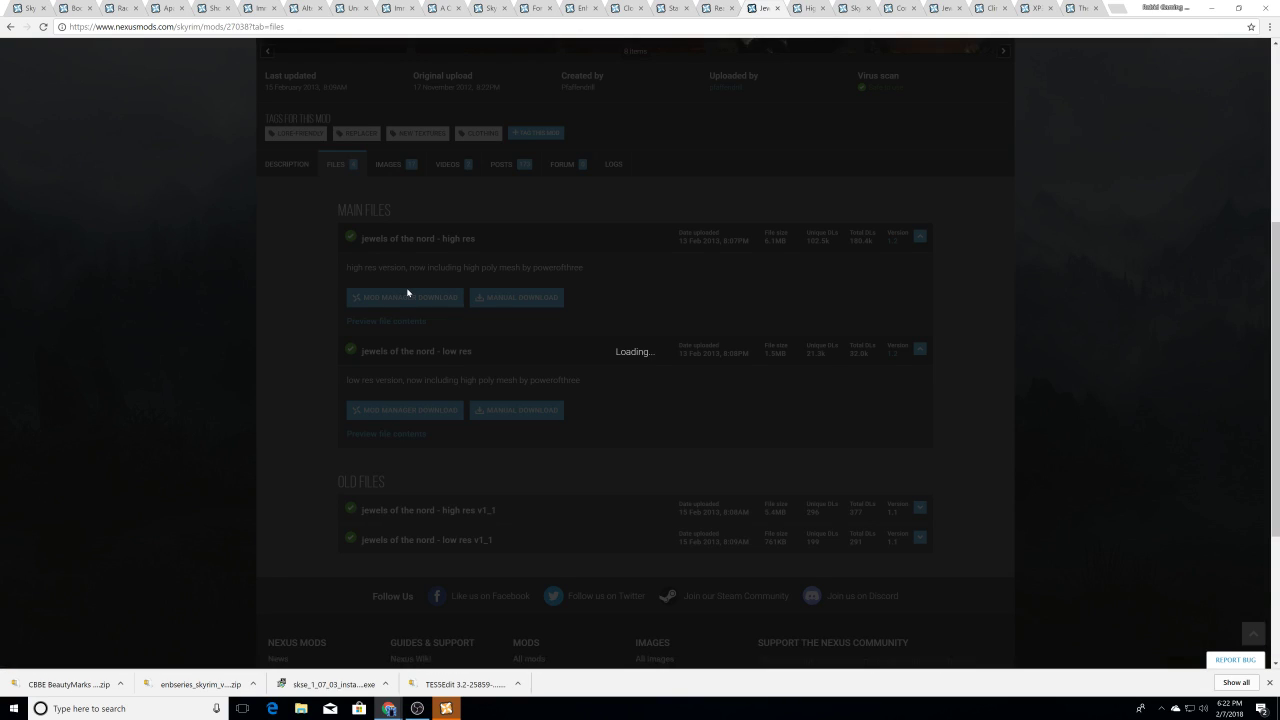
click(657, 92)
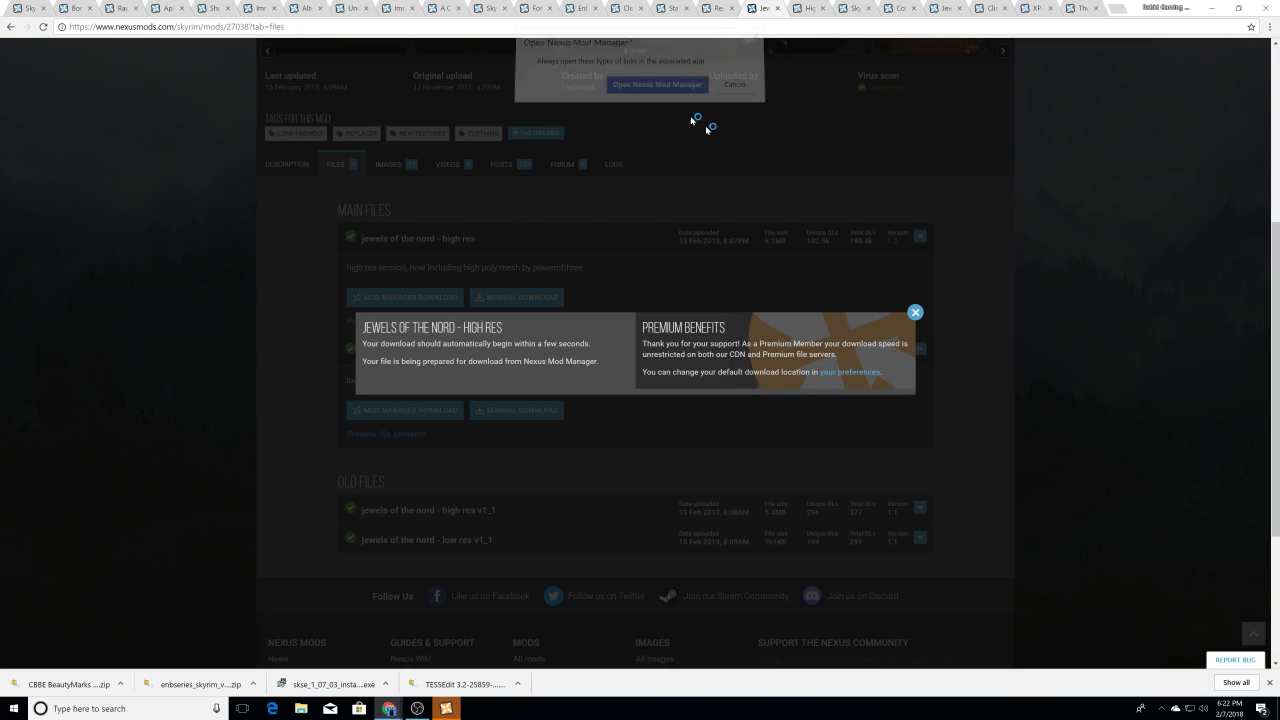
click(913, 312)
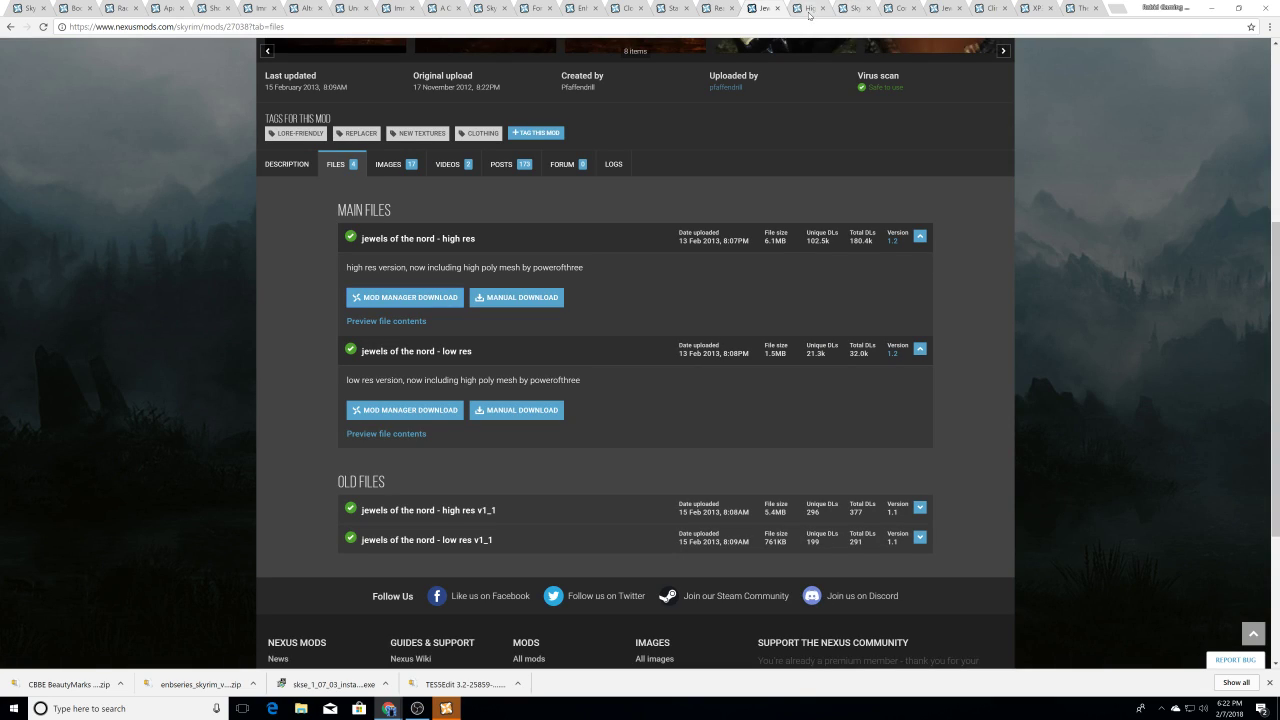
Step: Send High Quality Food and Ingredients' HQ_FOOD-INGREDIENTS_1-6_CUMULATIVE_ file to Nexus Mod Manager, dismiss the popup, and check the optional files
click(808, 10)
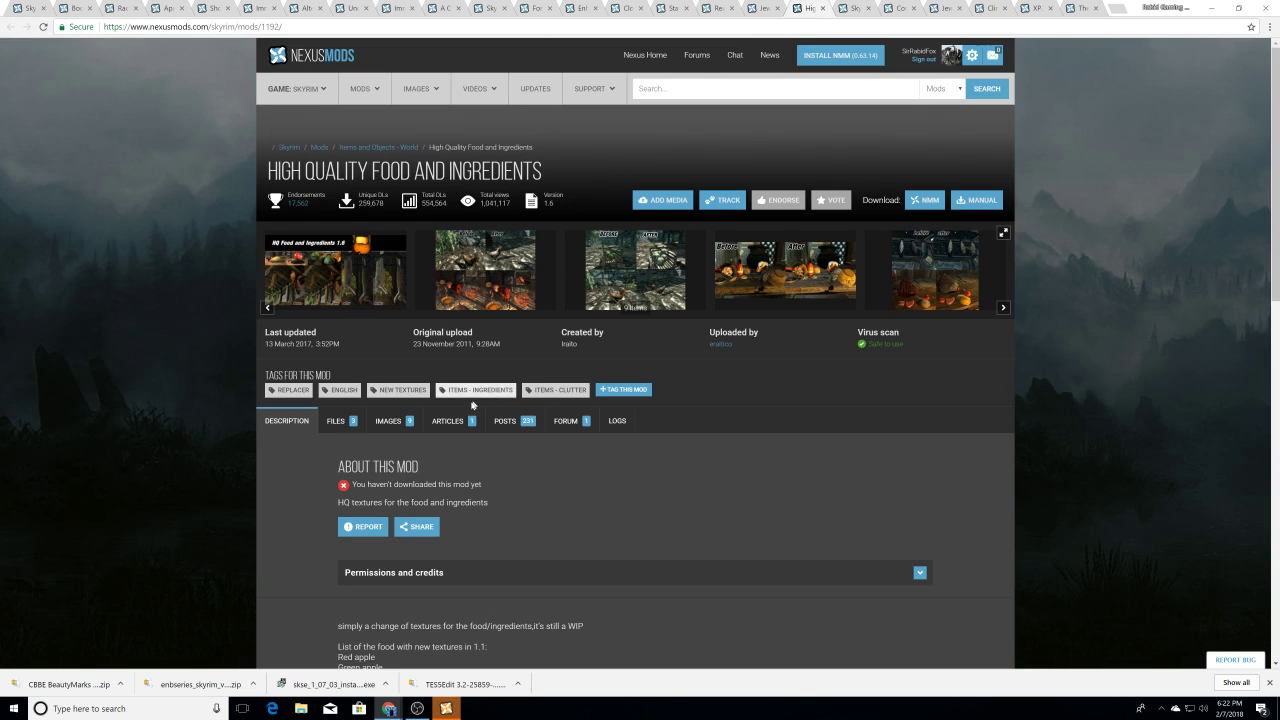
click(338, 421)
scroll(496, 415, down, 1)
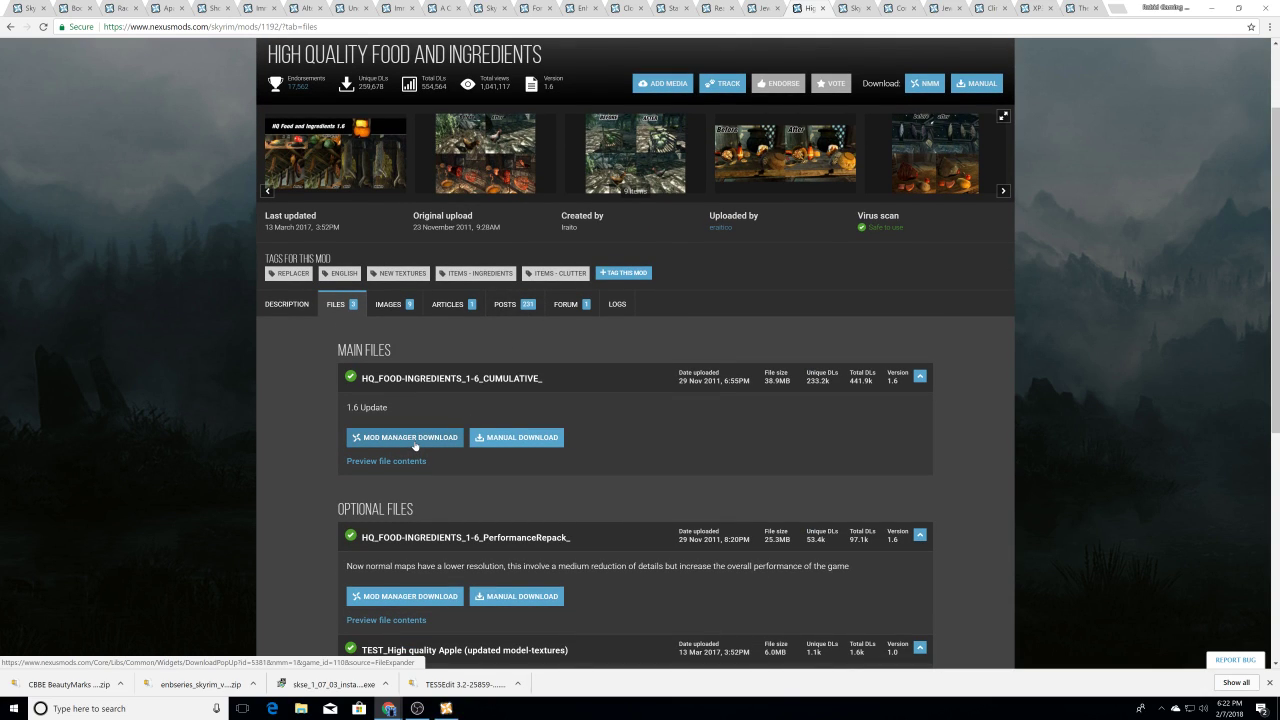
click(415, 440)
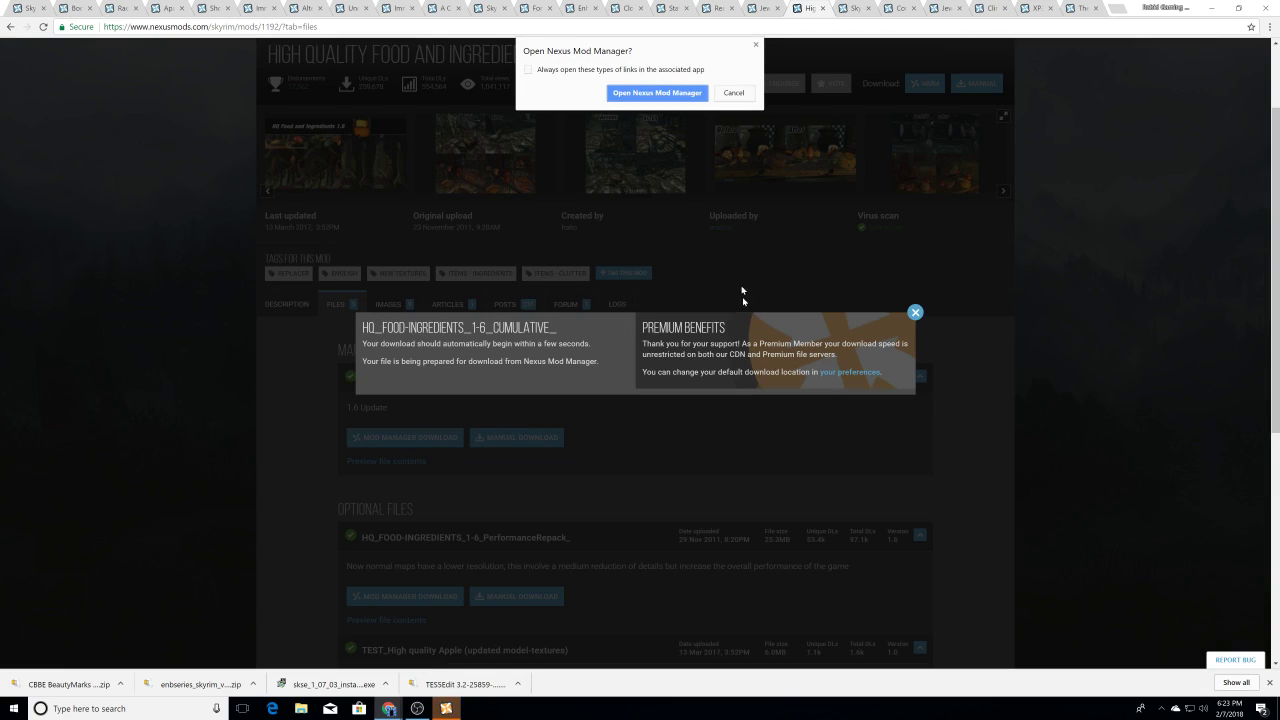
click(690, 93)
click(915, 312)
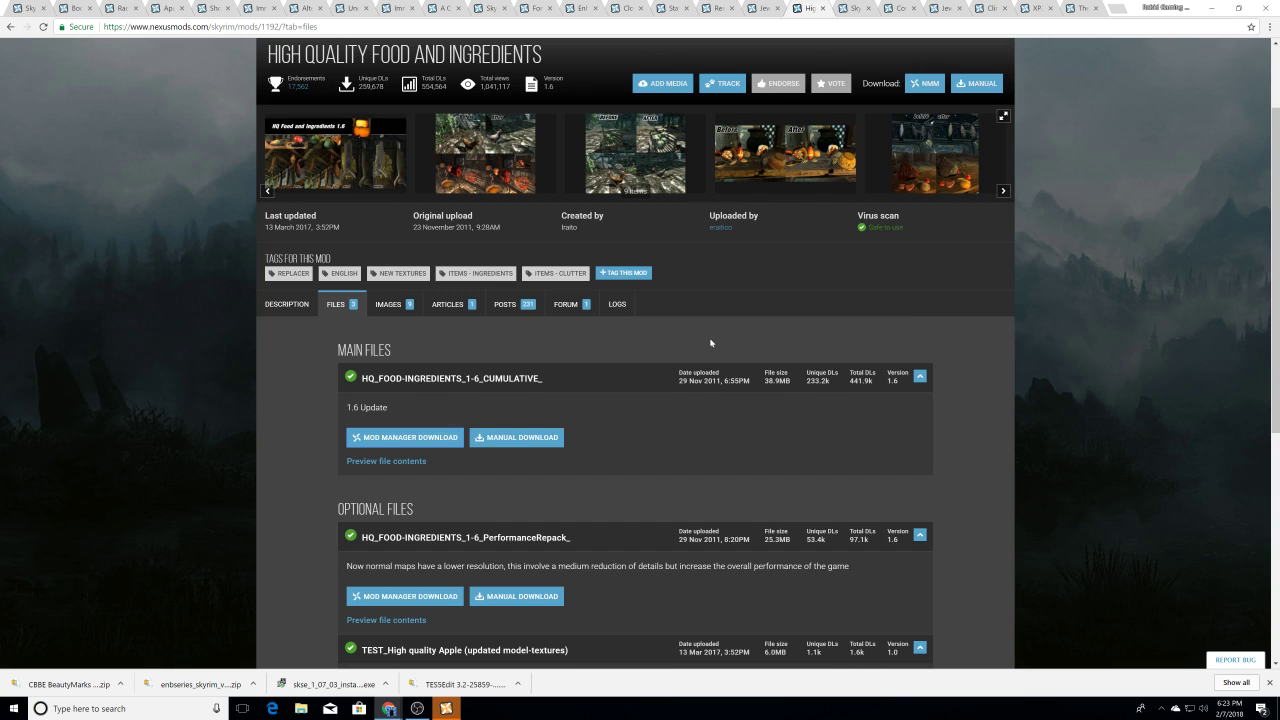
scroll(700, 340, down, 2)
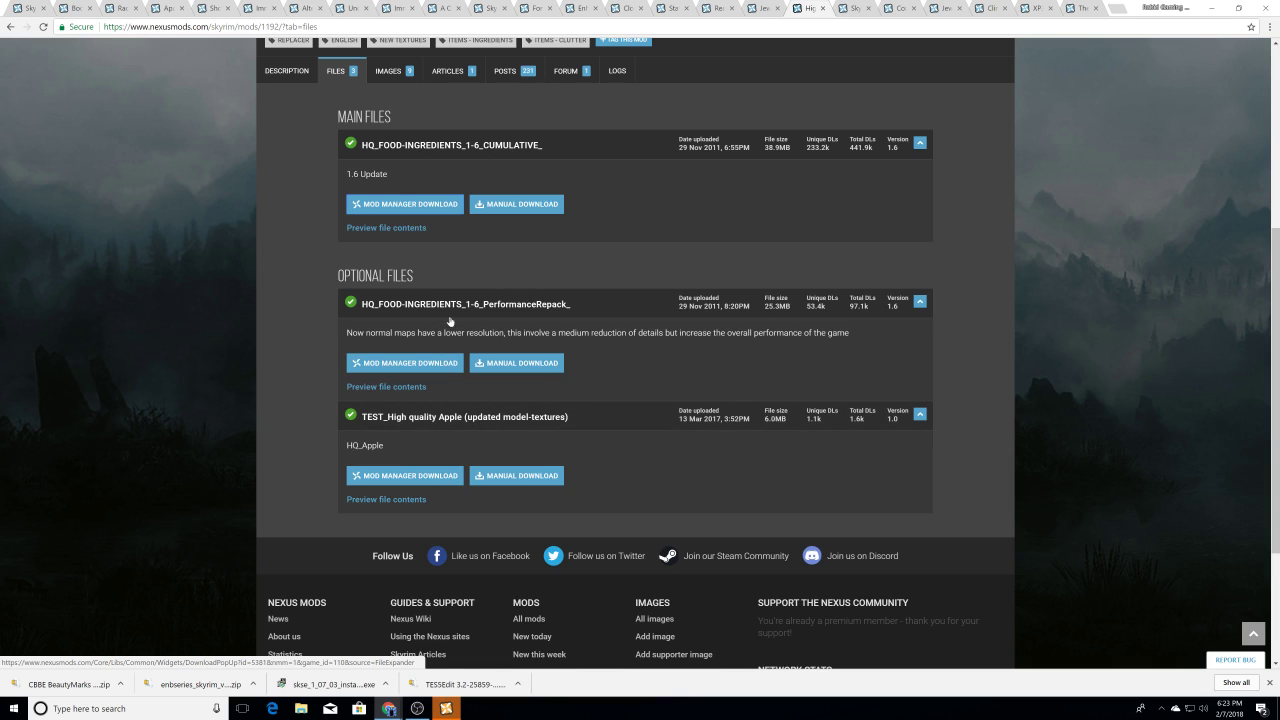
scroll(610, 305, up, 3)
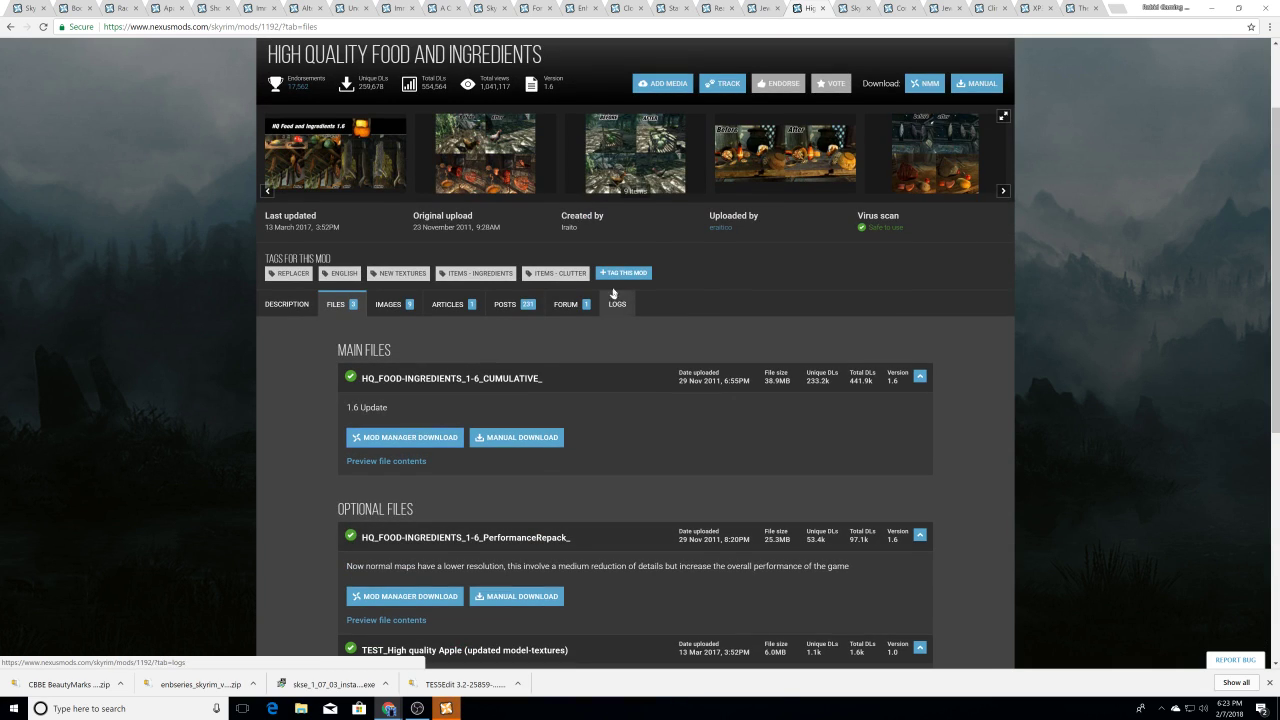
Step: Examine Skyrim Flora Overhaul's main, update and optional files, comparing the SFO Billboards, No grass, v2.5b and Summer Edition downloads
click(848, 9)
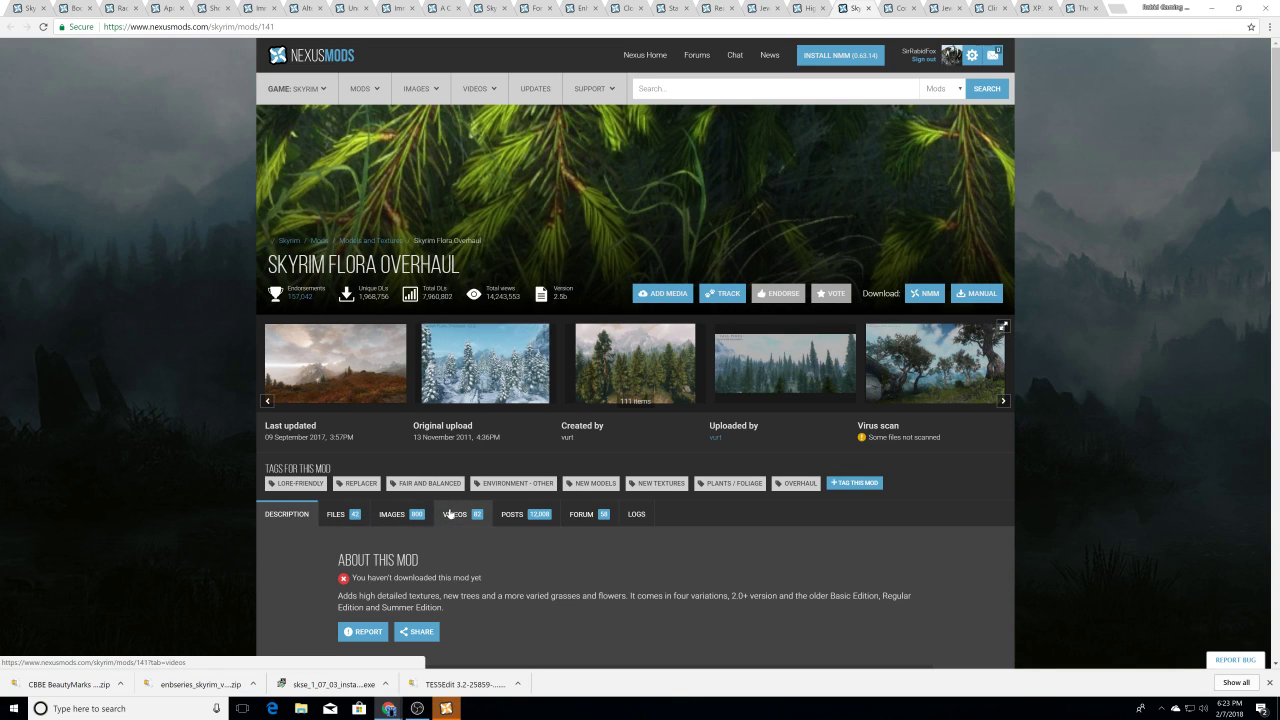
click(338, 514)
scroll(441, 470, down, 2)
scroll(441, 470, down, 1)
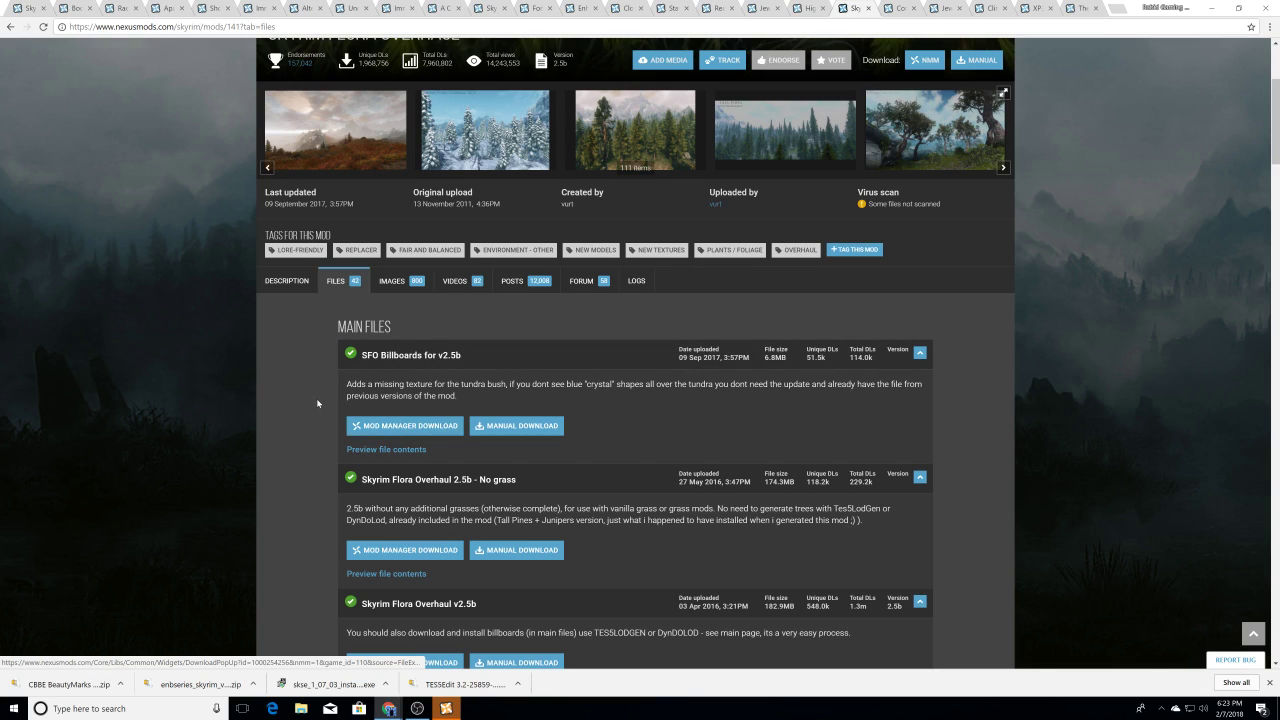
scroll(405, 425, down, 2)
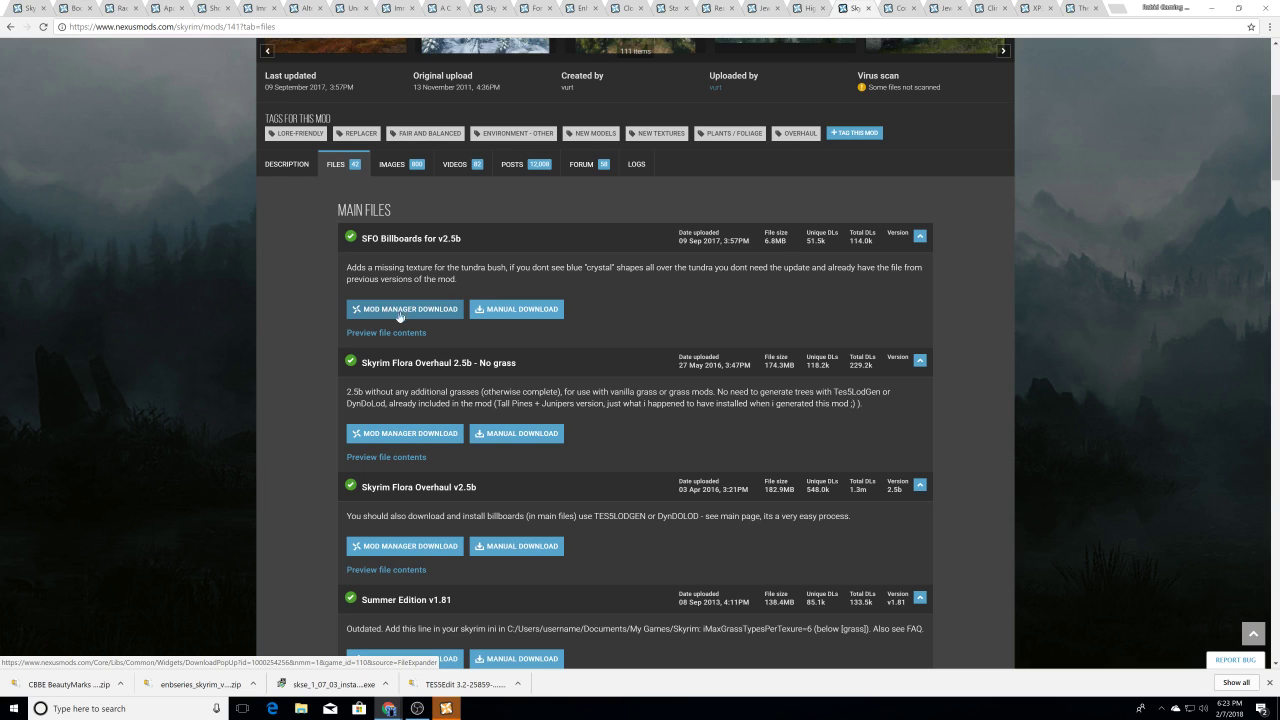
scroll(284, 343, down, 3)
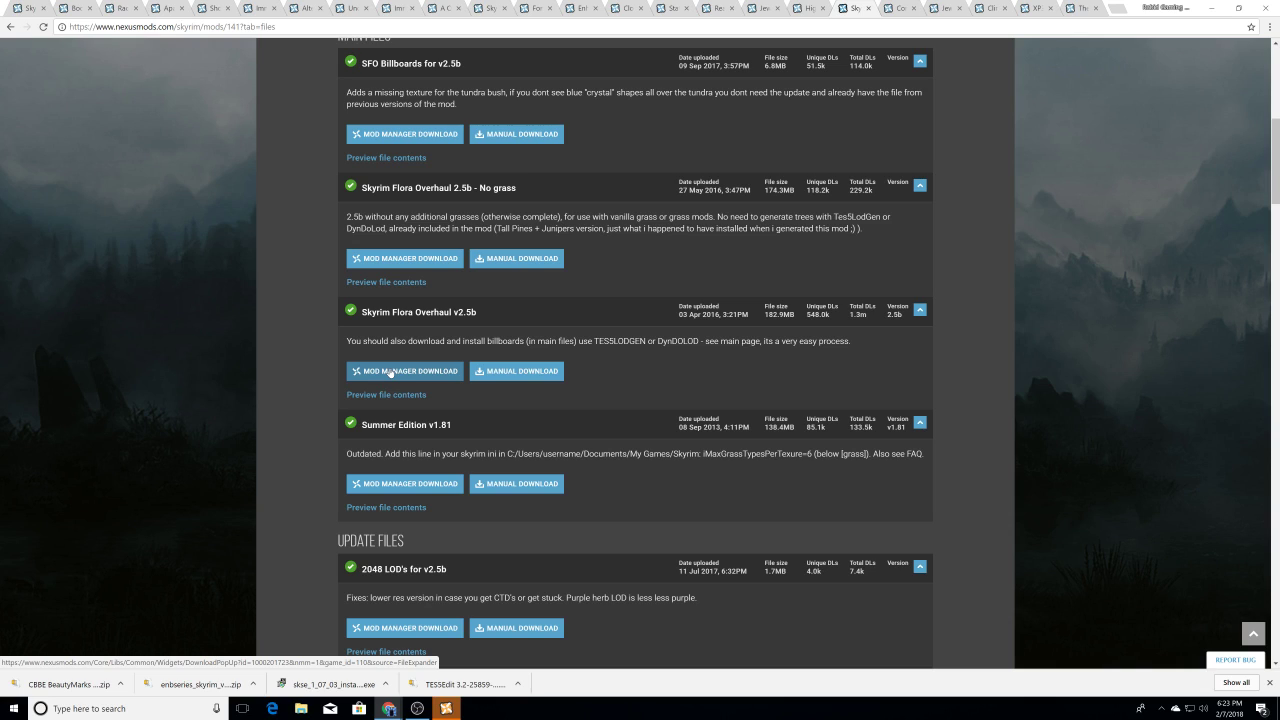
scroll(389, 371, up, 1)
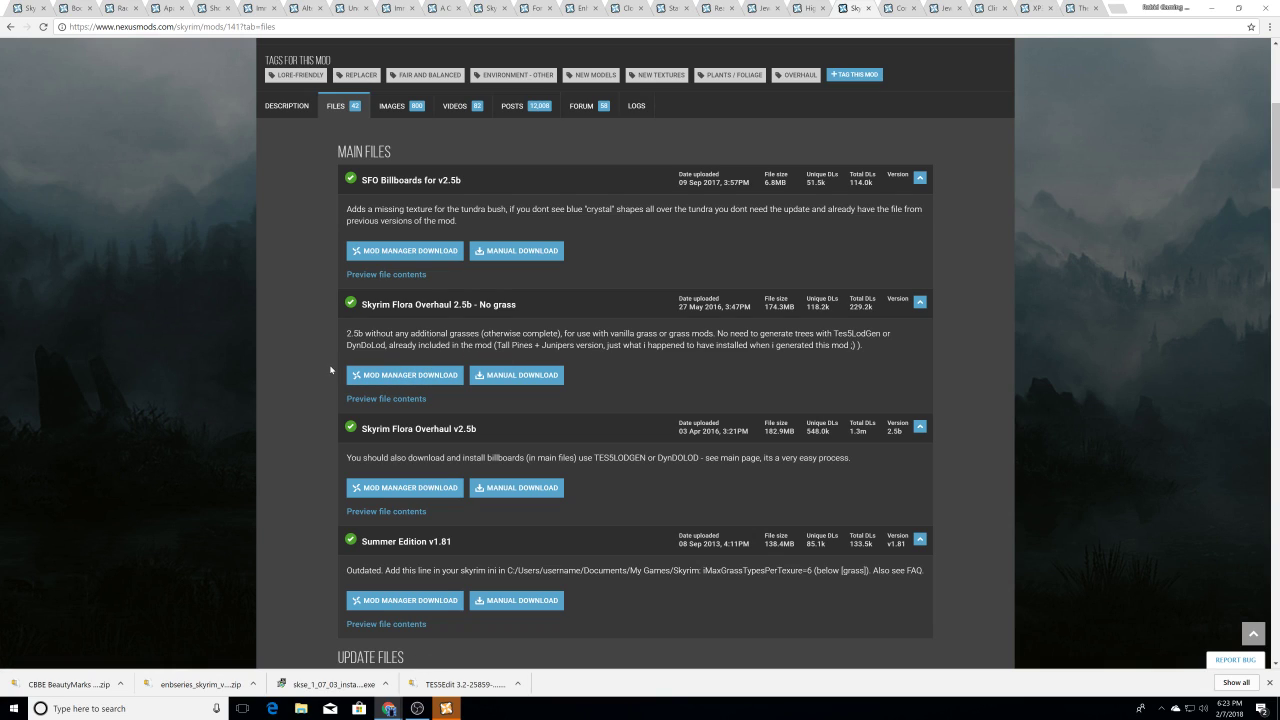
scroll(324, 370, down, 1)
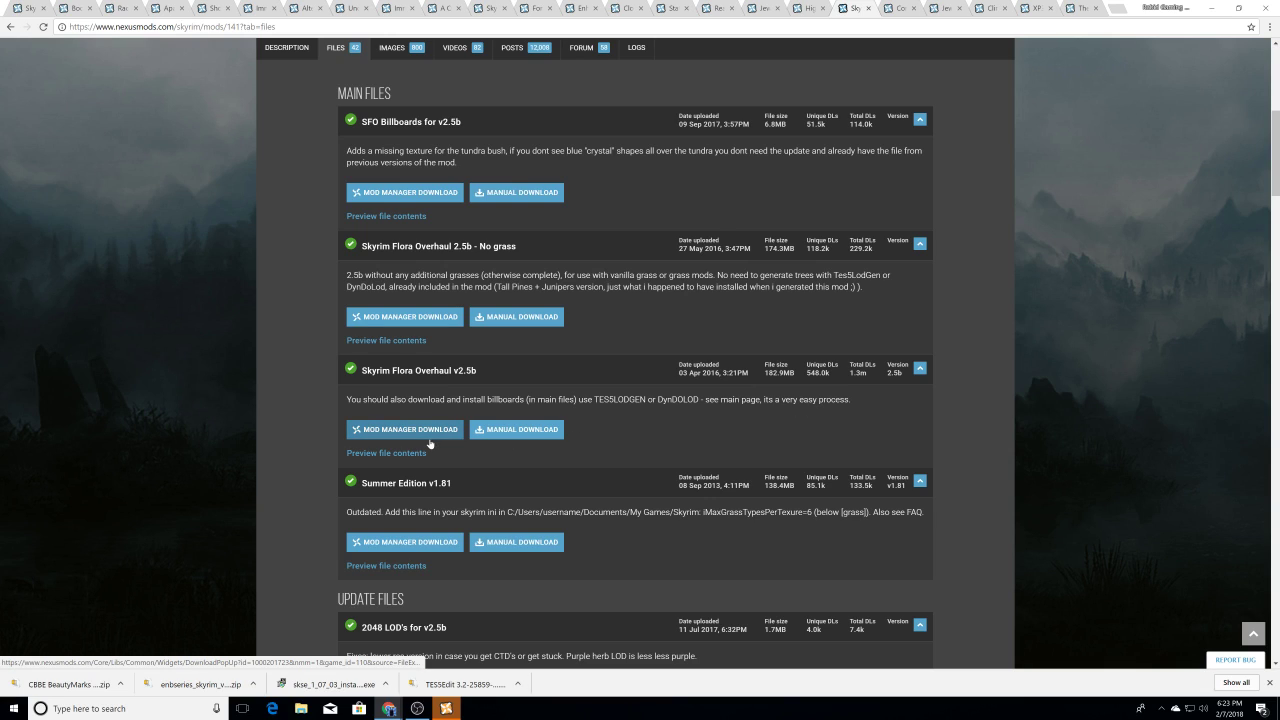
scroll(295, 410, down, 1)
scroll(295, 410, down, 1)
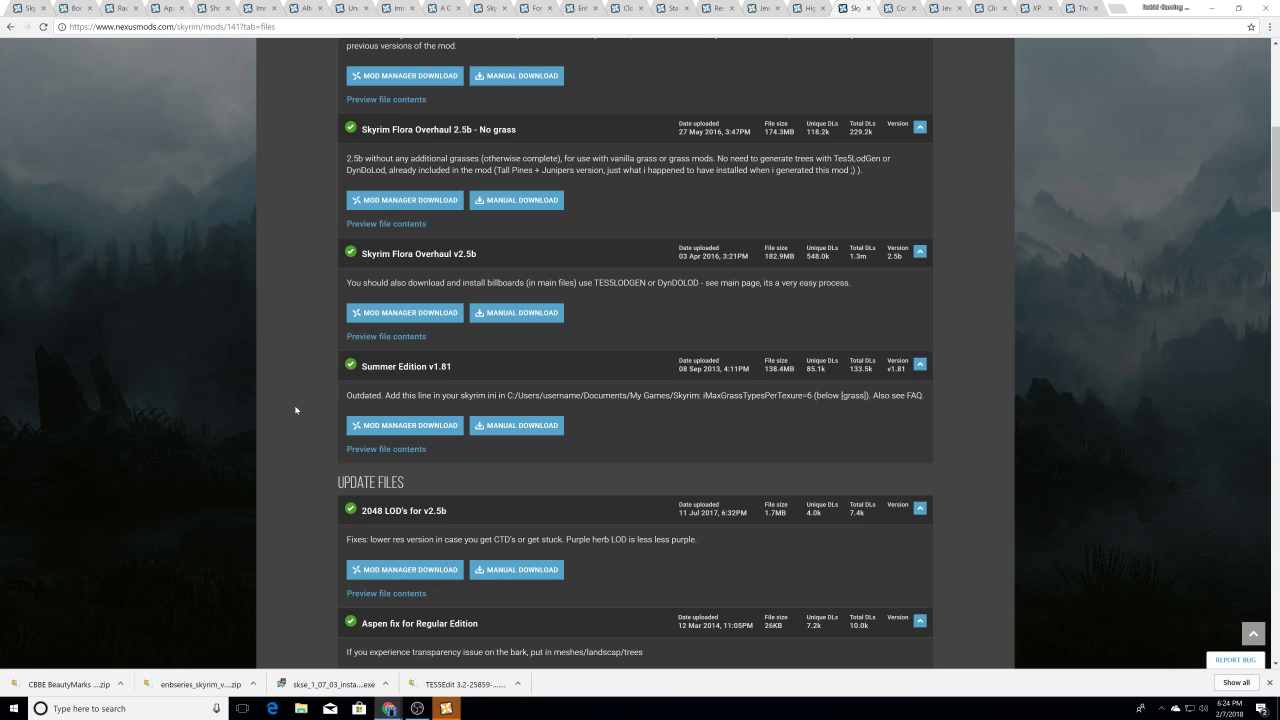
scroll(296, 409, down, 4)
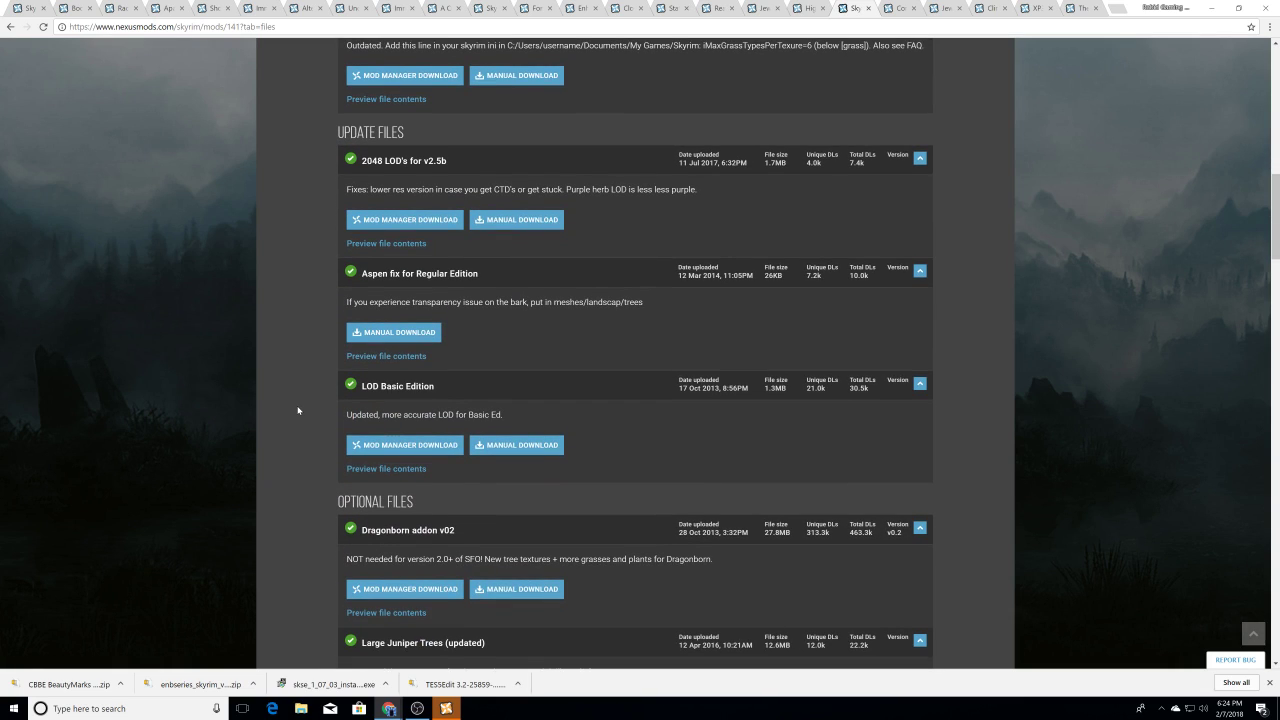
scroll(297, 410, up, 8)
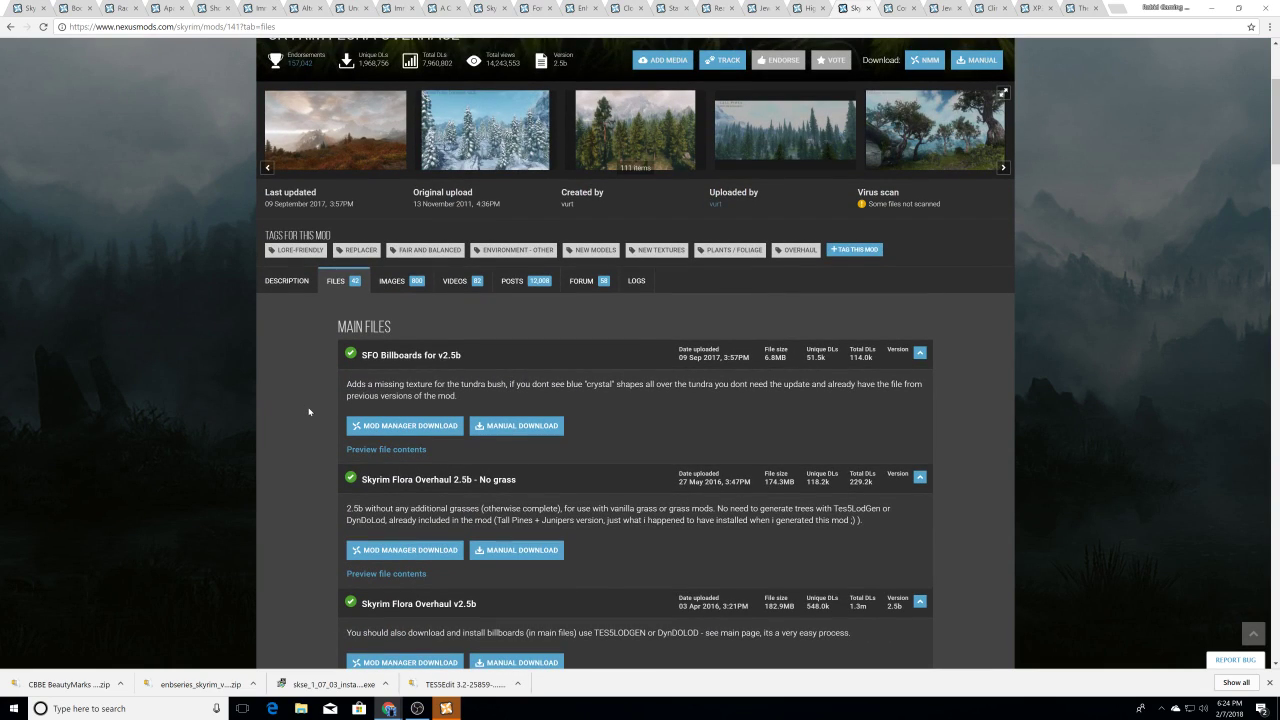
Step: Display Complete Crafting Overhaul Remade's files, send the Complete Crafting Overhaul main file to Nexus Mod Manager, and dismiss the download popup
click(899, 8)
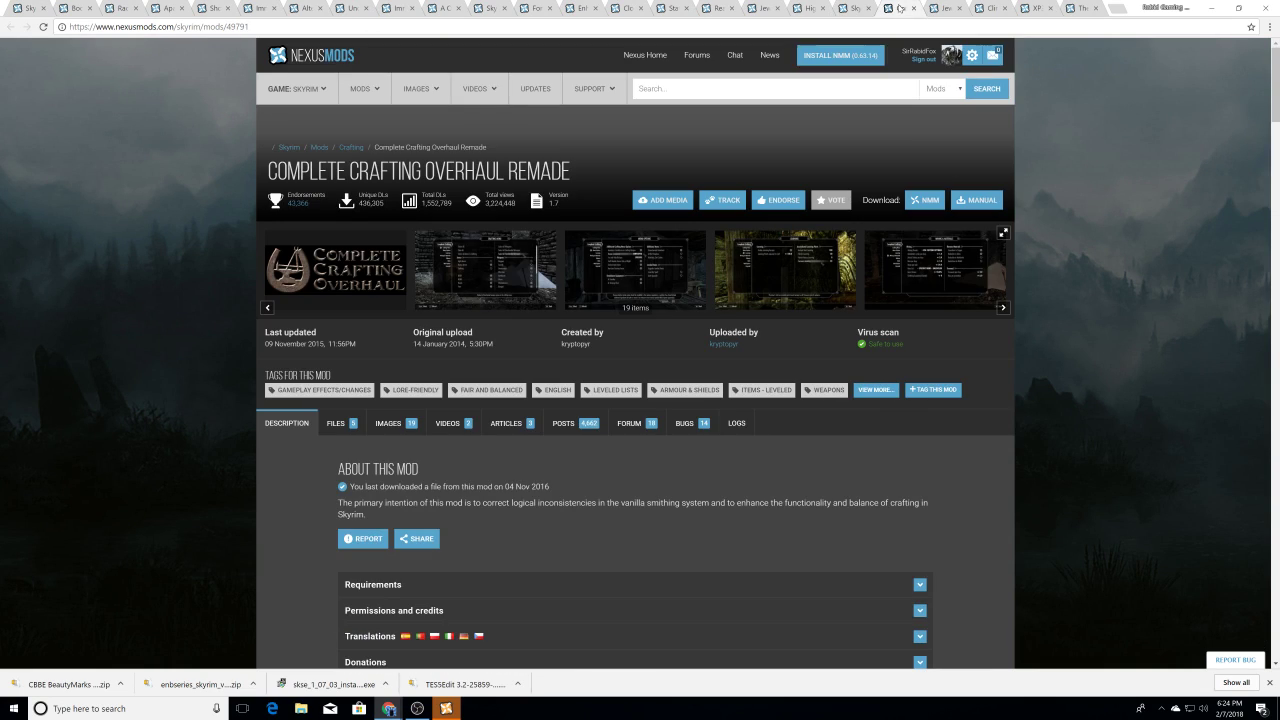
scroll(465, 249, down, 2)
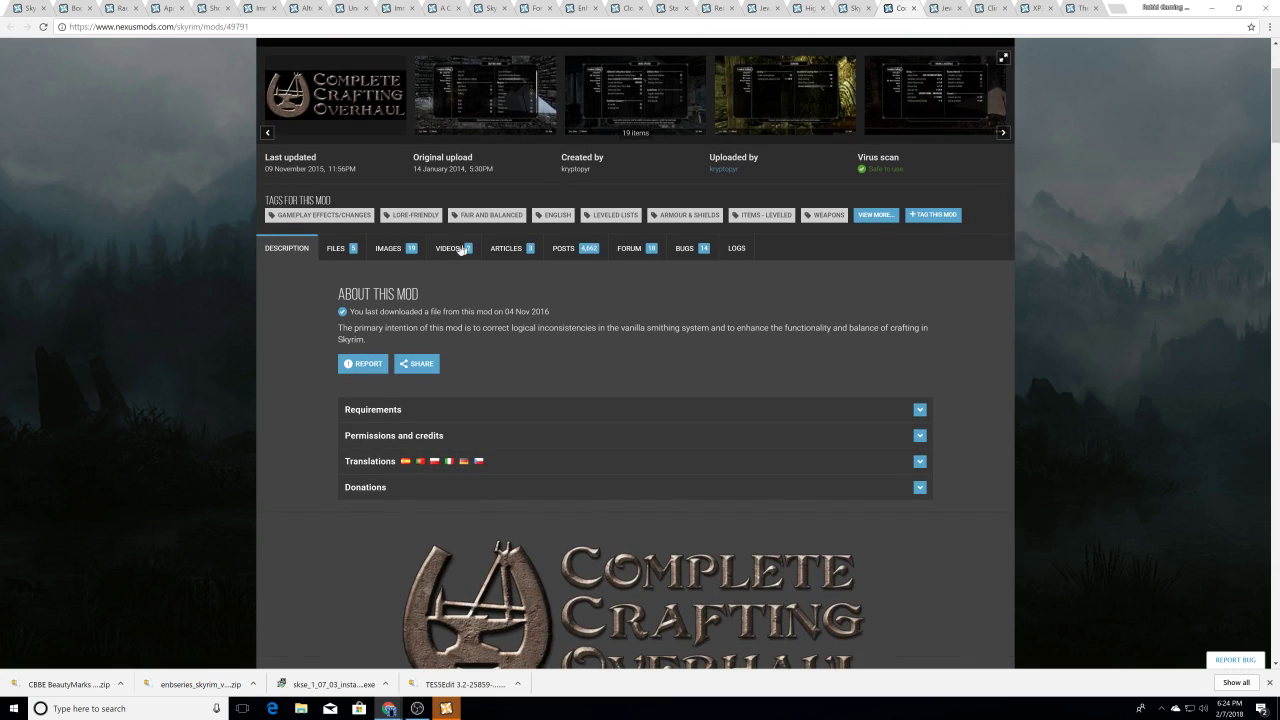
click(327, 254)
scroll(424, 289, down, 1)
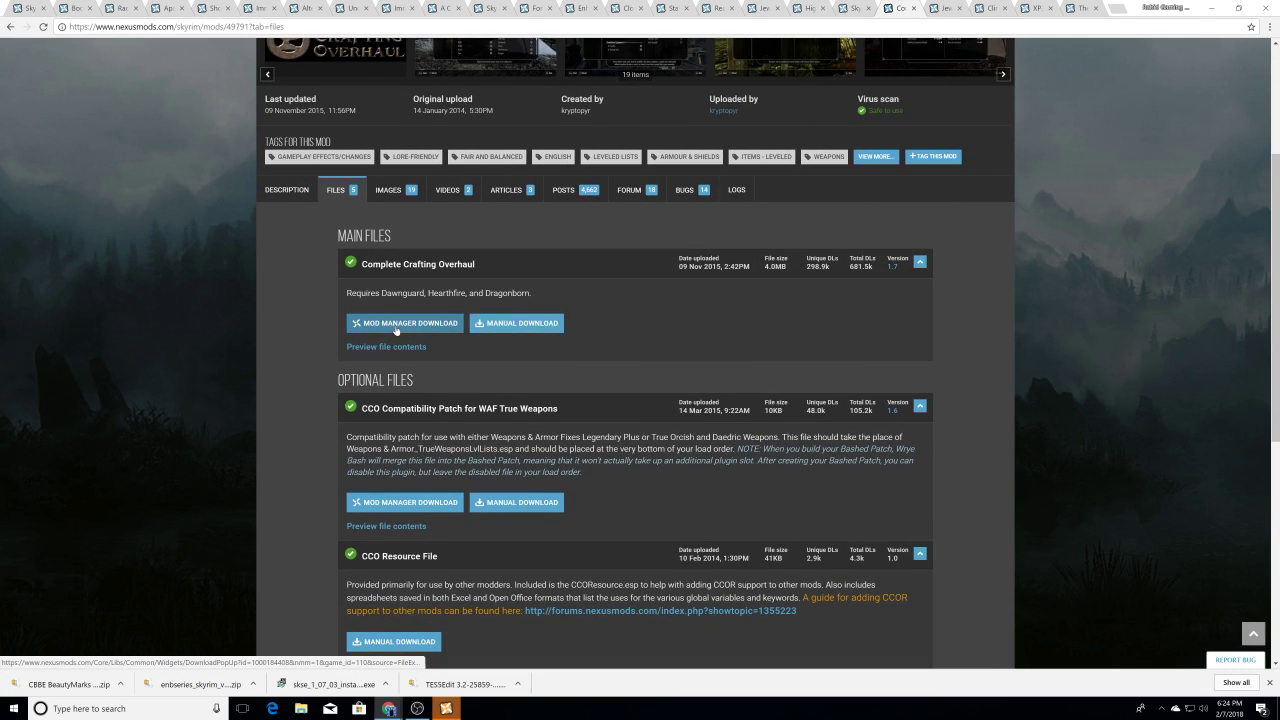
click(397, 328)
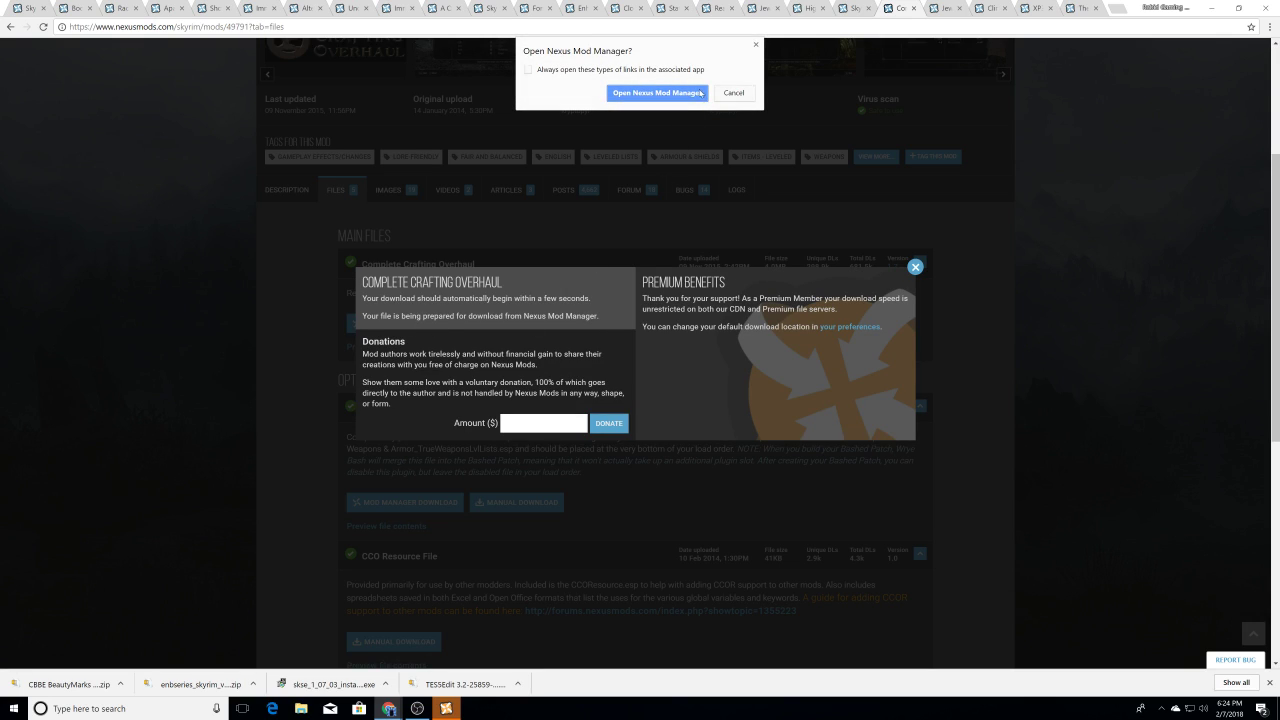
click(701, 93)
click(914, 267)
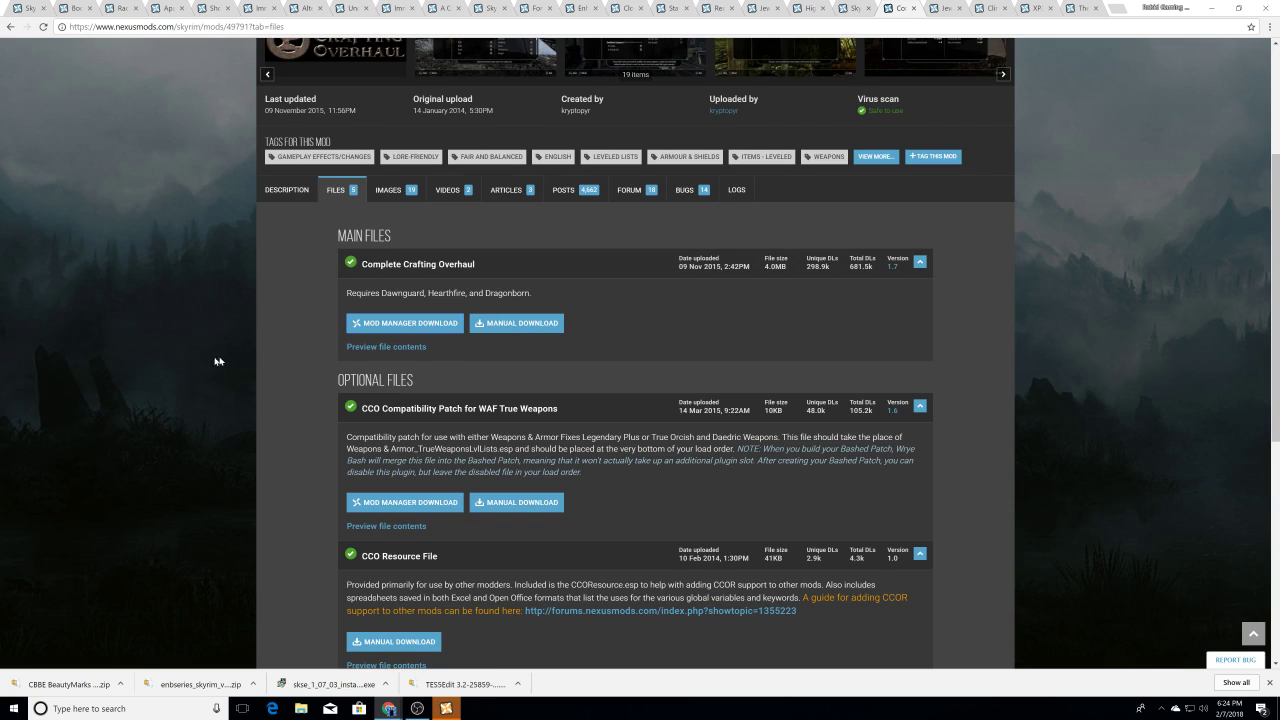
Step: Review Complete Crafting Overhaul Remade's optional and miscellaneous files, and read its description for features, requirements and recommended load order
scroll(300, 315, down, 1)
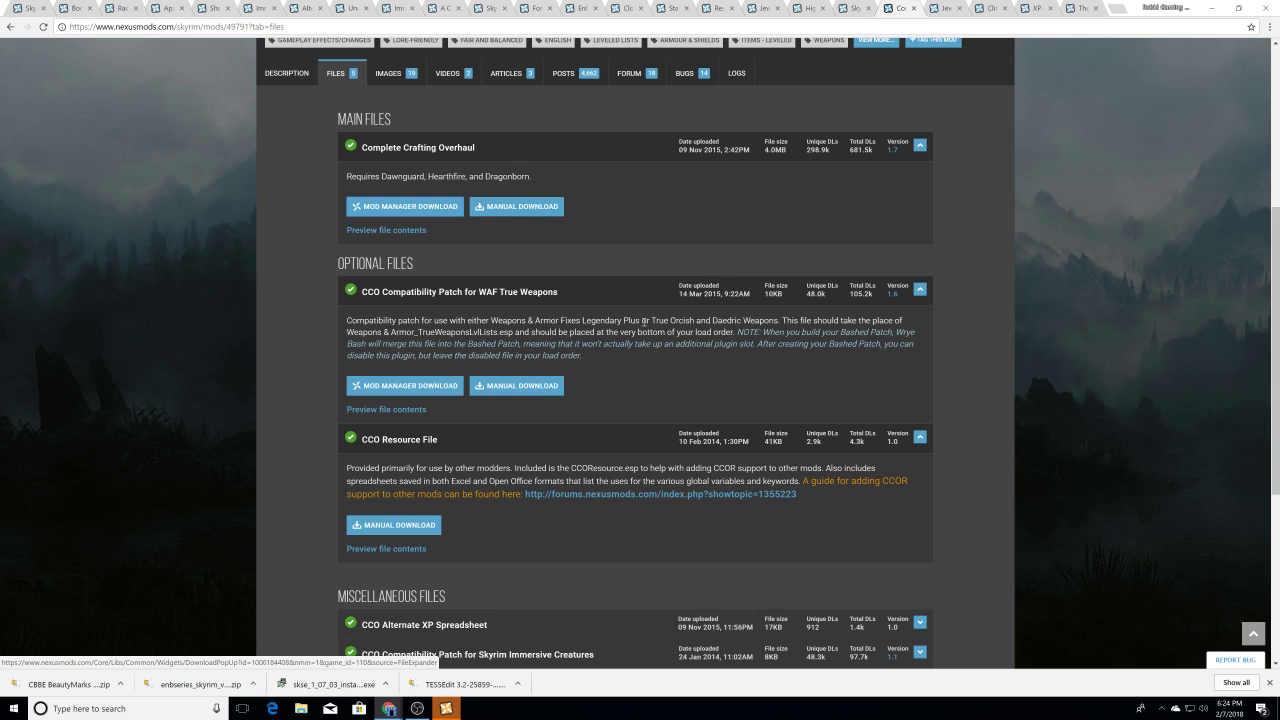
scroll(323, 326, down, 2)
scroll(333, 328, up, 1)
scroll(333, 328, up, 3)
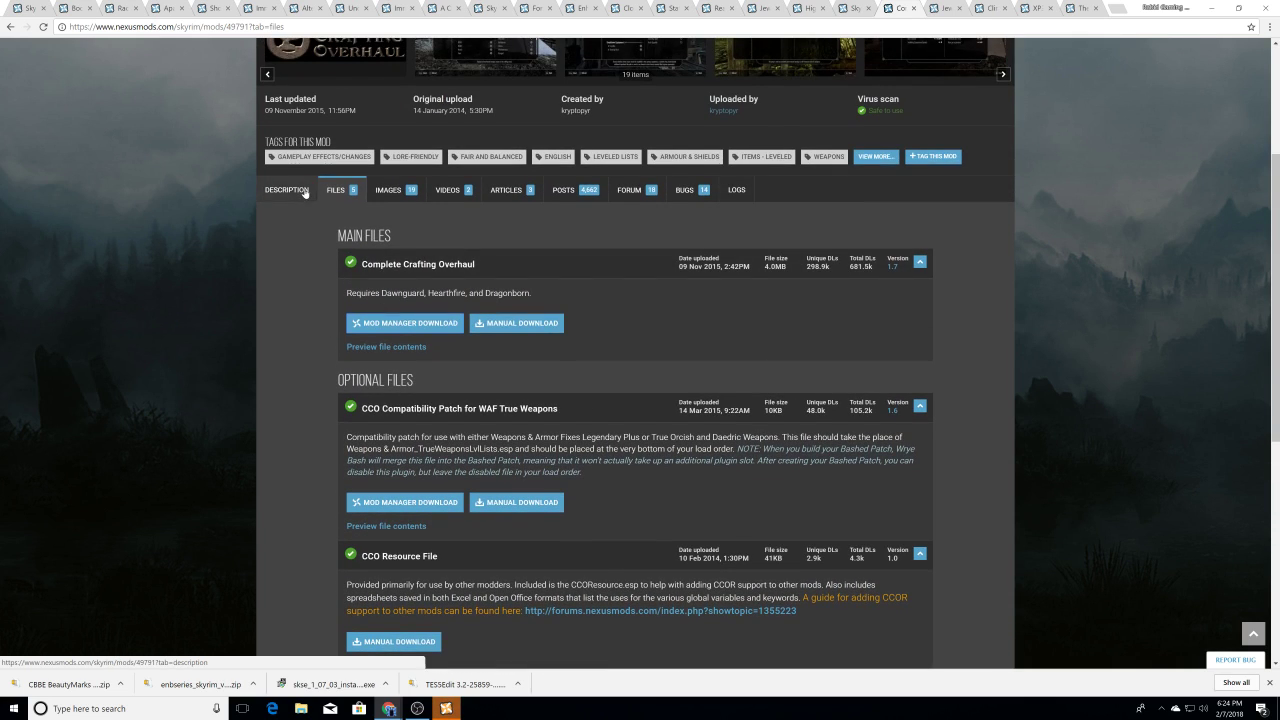
click(290, 190)
scroll(663, 355, down, 7)
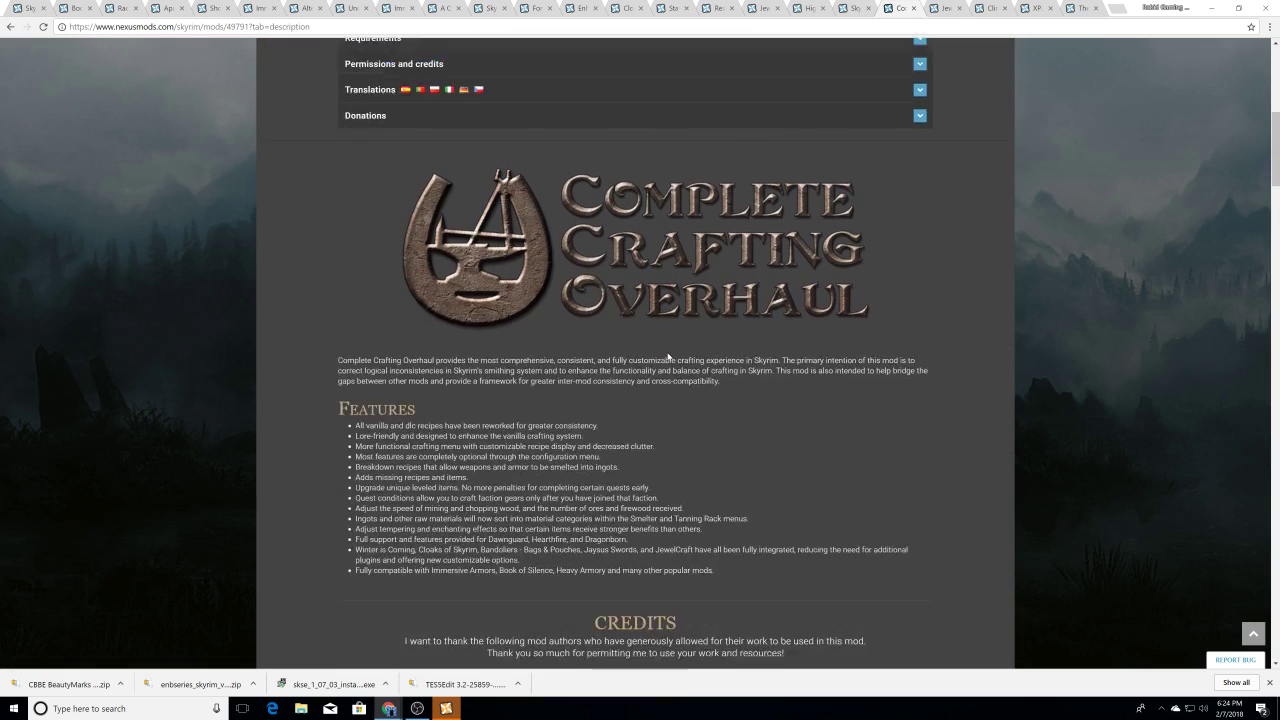
scroll(744, 325, down, 2)
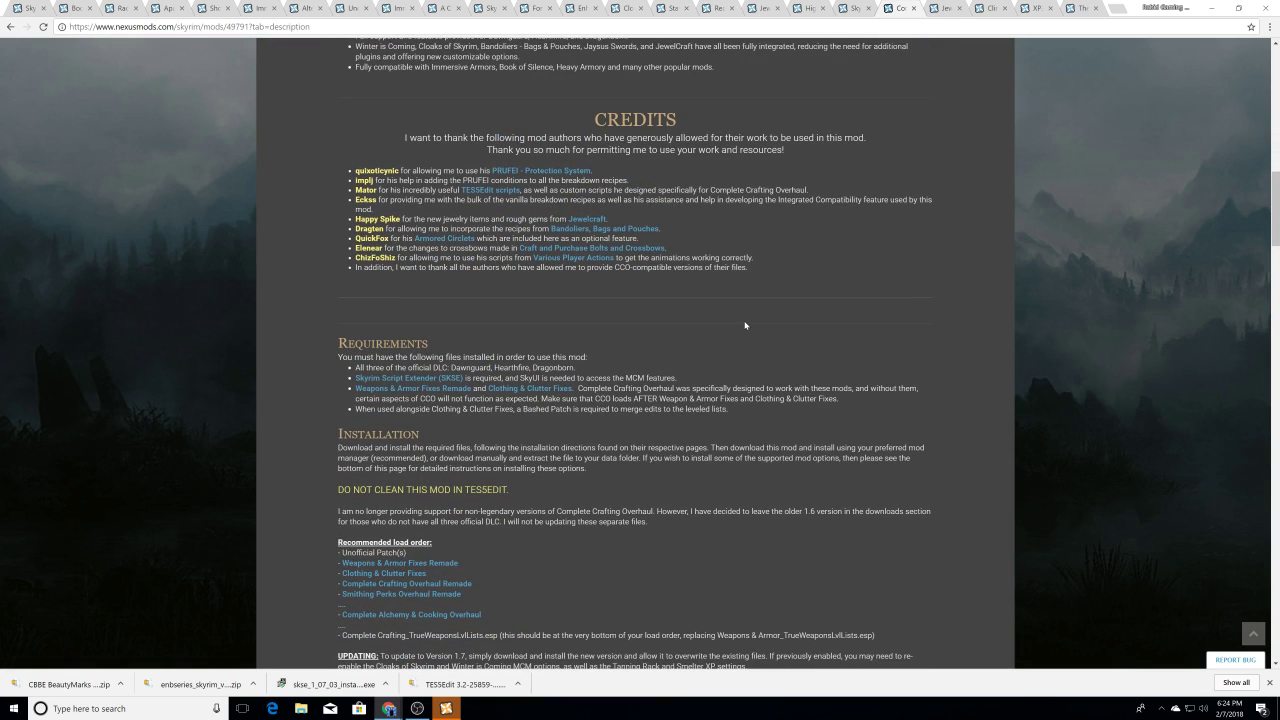
Step: From Complete Crafting Overhaul's requirements, open the Weapons & Armor Fixes Remade and Clothing & Clutter Fixes pages separately, keeping the current page open
scroll(744, 325, down, 1)
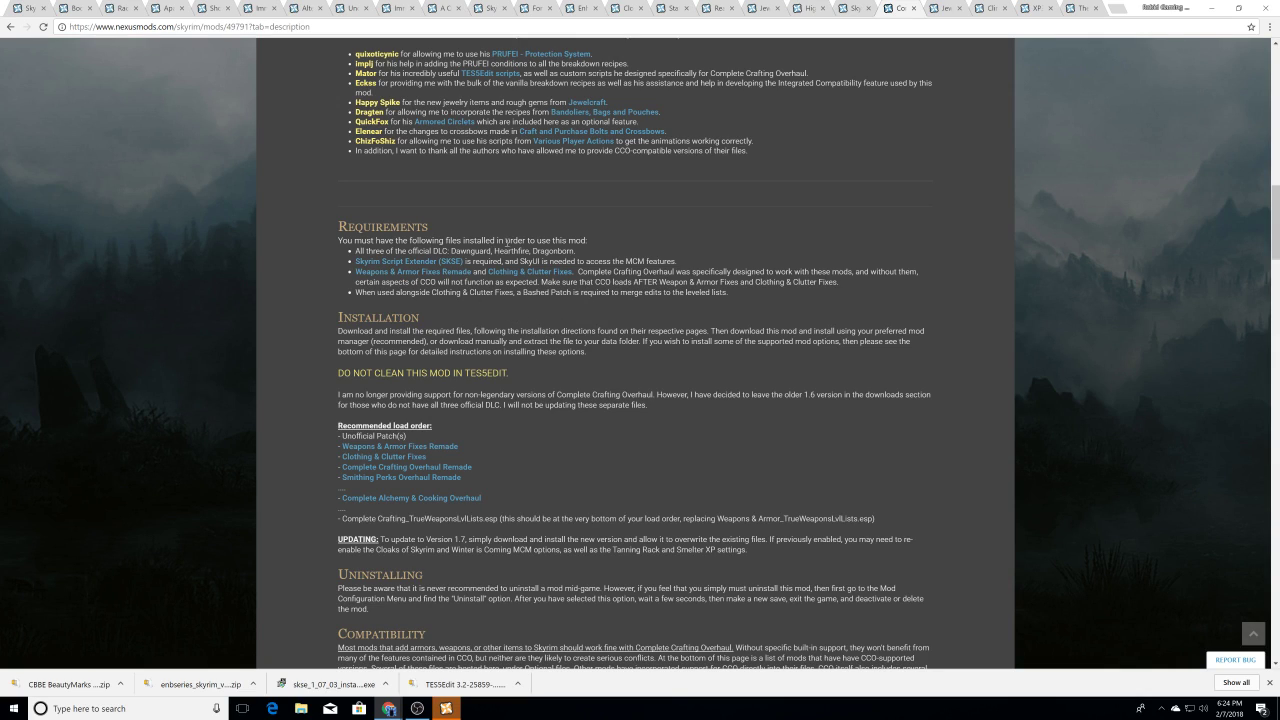
right_click(465, 277)
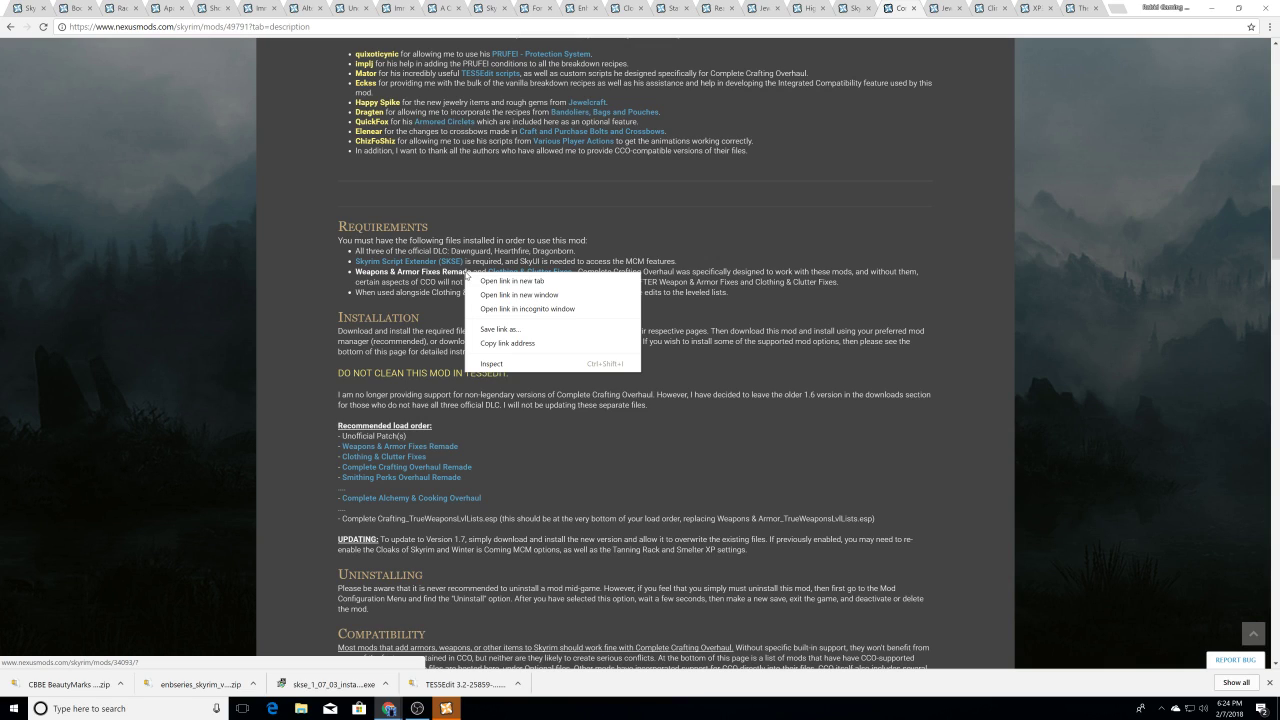
click(508, 282)
right_click(516, 272)
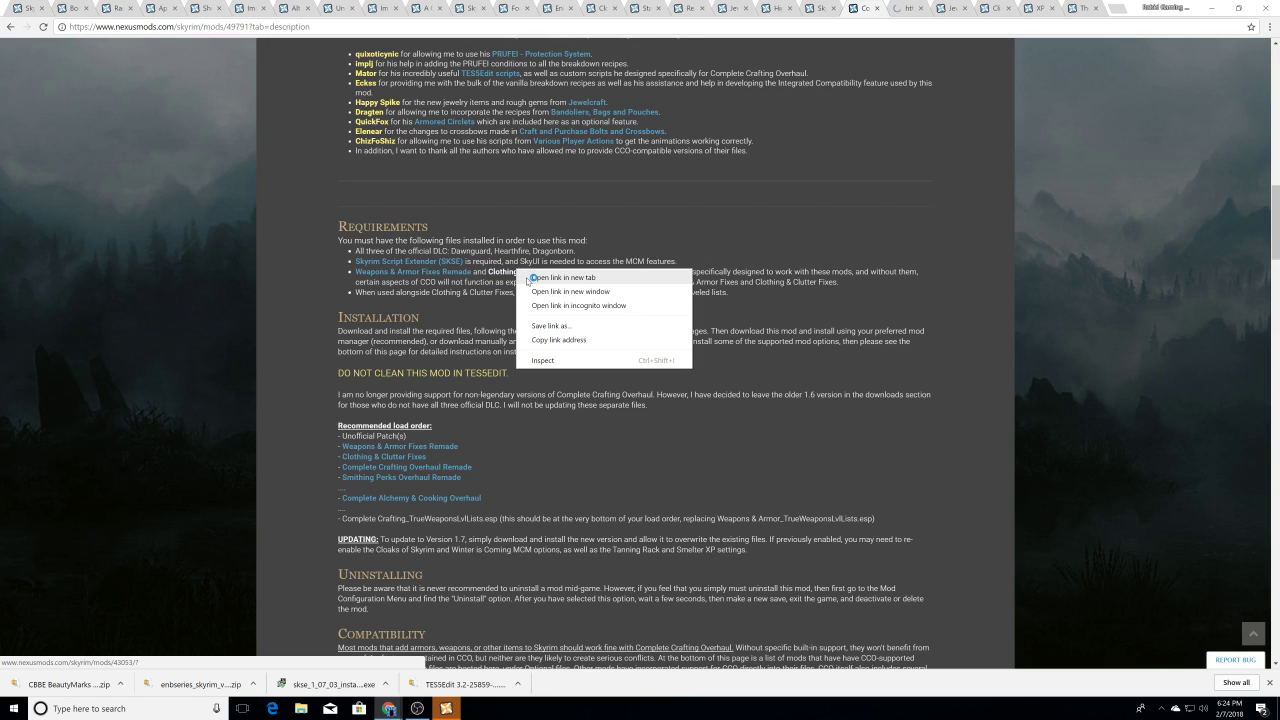
click(538, 280)
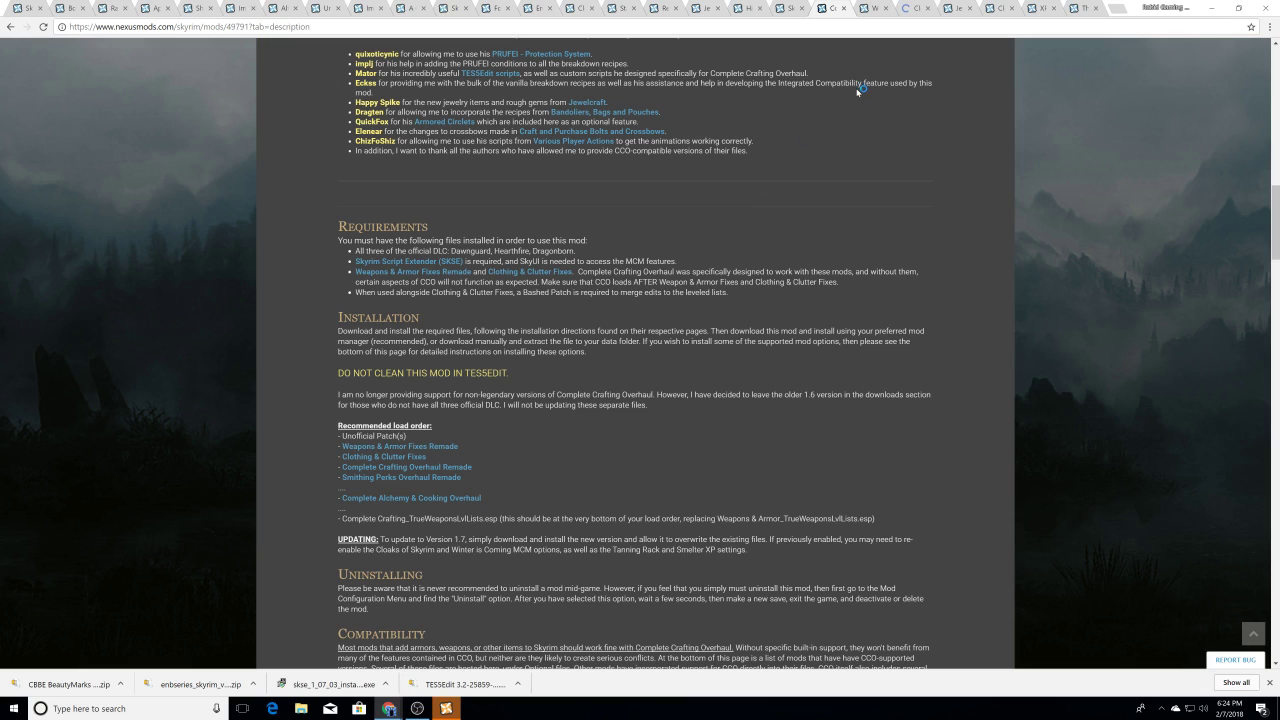
Step: Display Weapons and Armor Fixes Remade's files, send its main file to Nexus Mod Manager, and dismiss the download popup
click(880, 12)
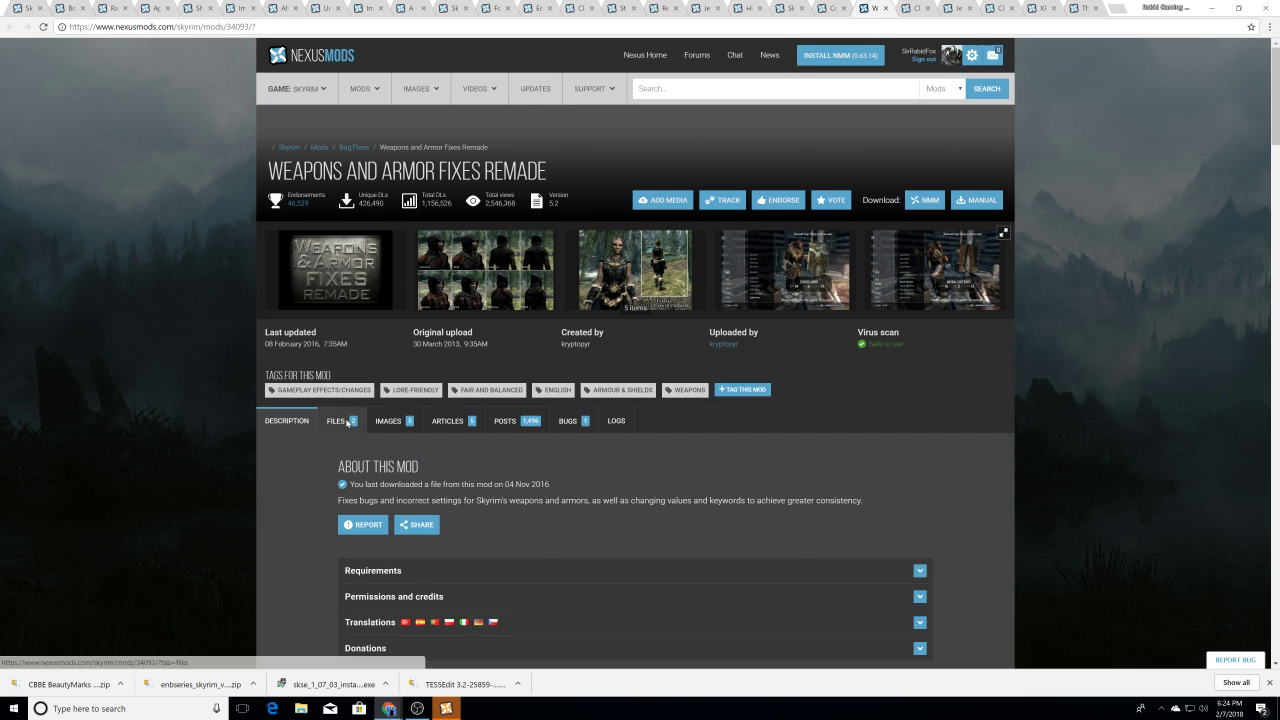
click(336, 421)
scroll(400, 400, down, 2)
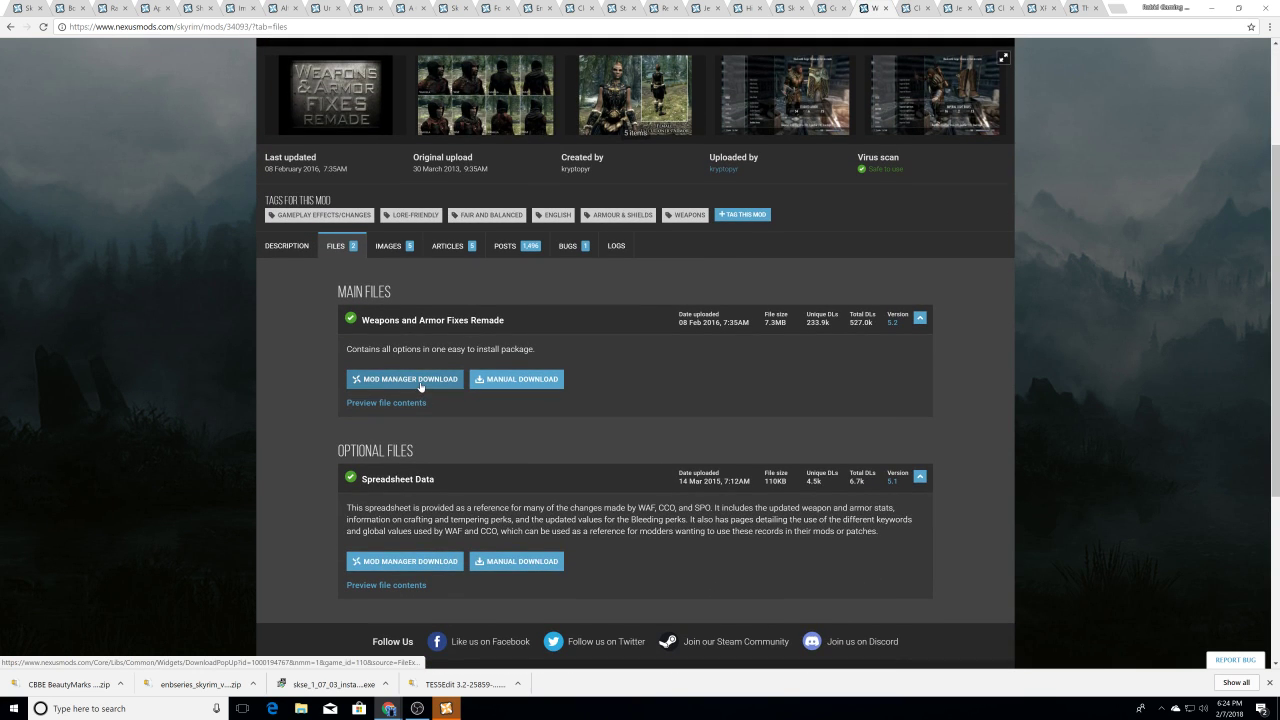
click(420, 381)
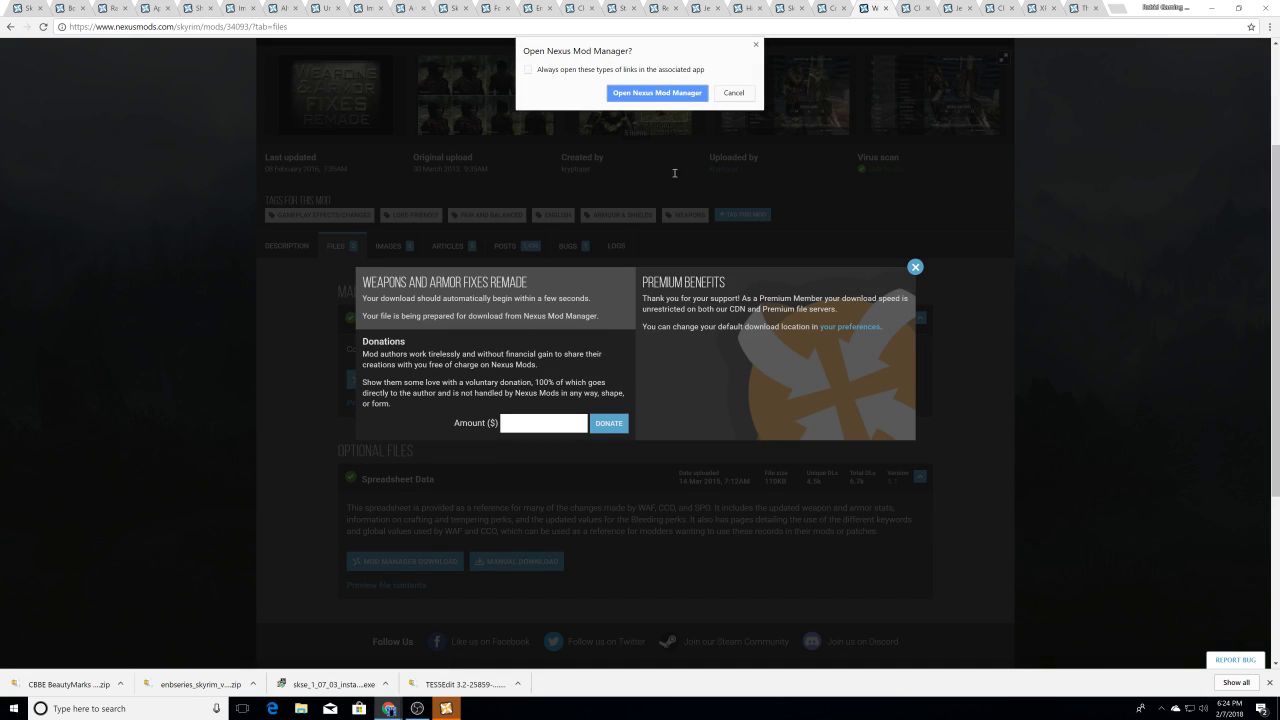
click(688, 92)
click(915, 267)
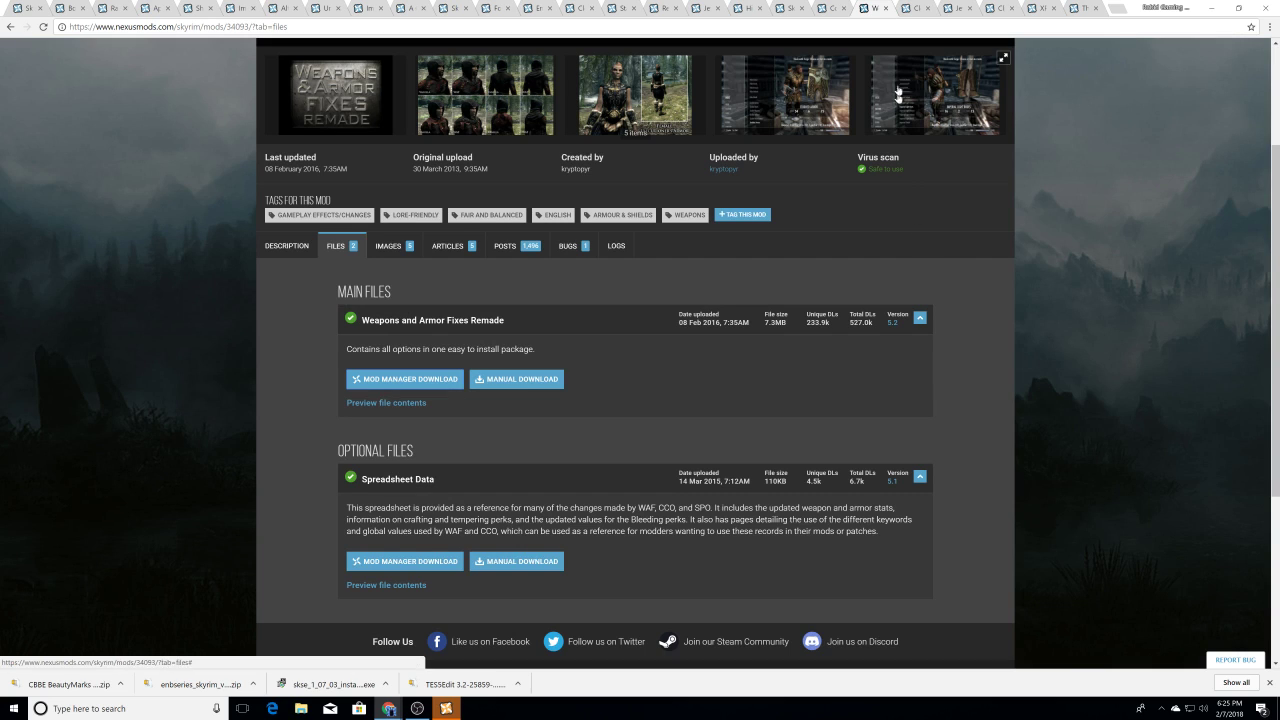
Step: Display Clothing and Clutter Fixes' files, send the combined main file requiring all three DLCs to Nexus Mod Manager, and dismiss the popup
click(917, 7)
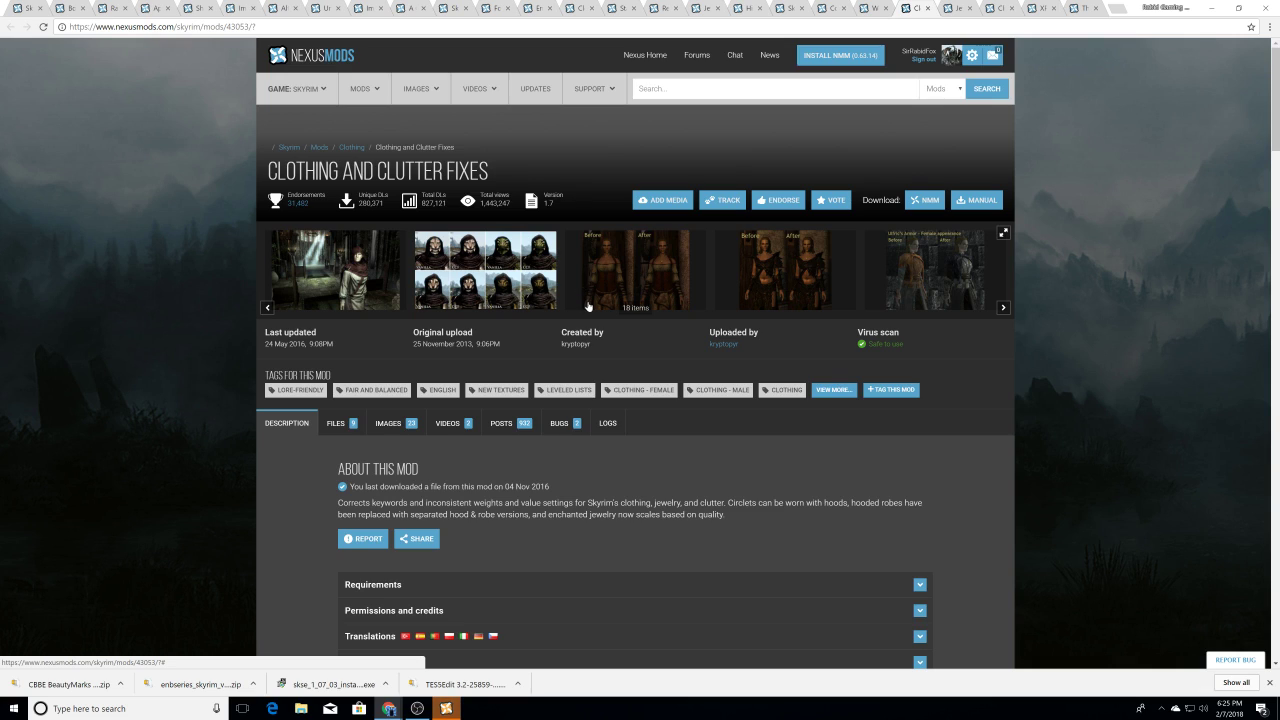
scroll(585, 302, down, 2)
scroll(585, 302, down, 2)
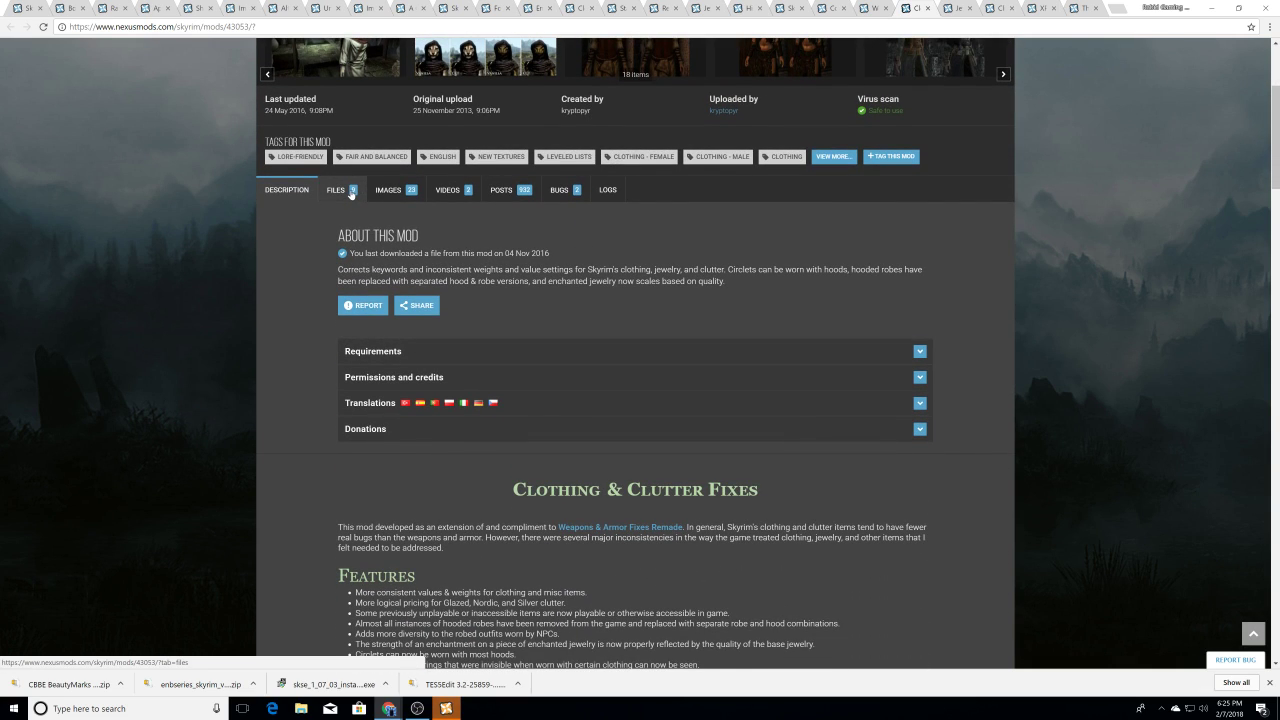
click(351, 191)
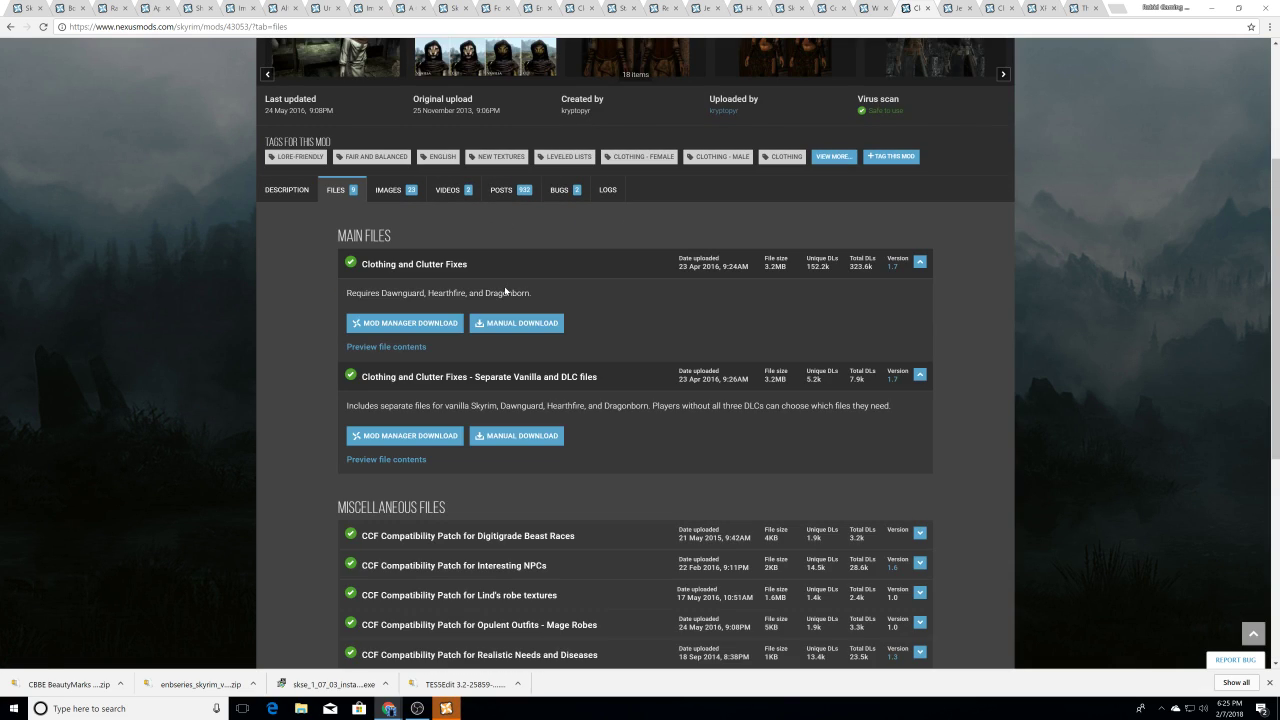
click(414, 324)
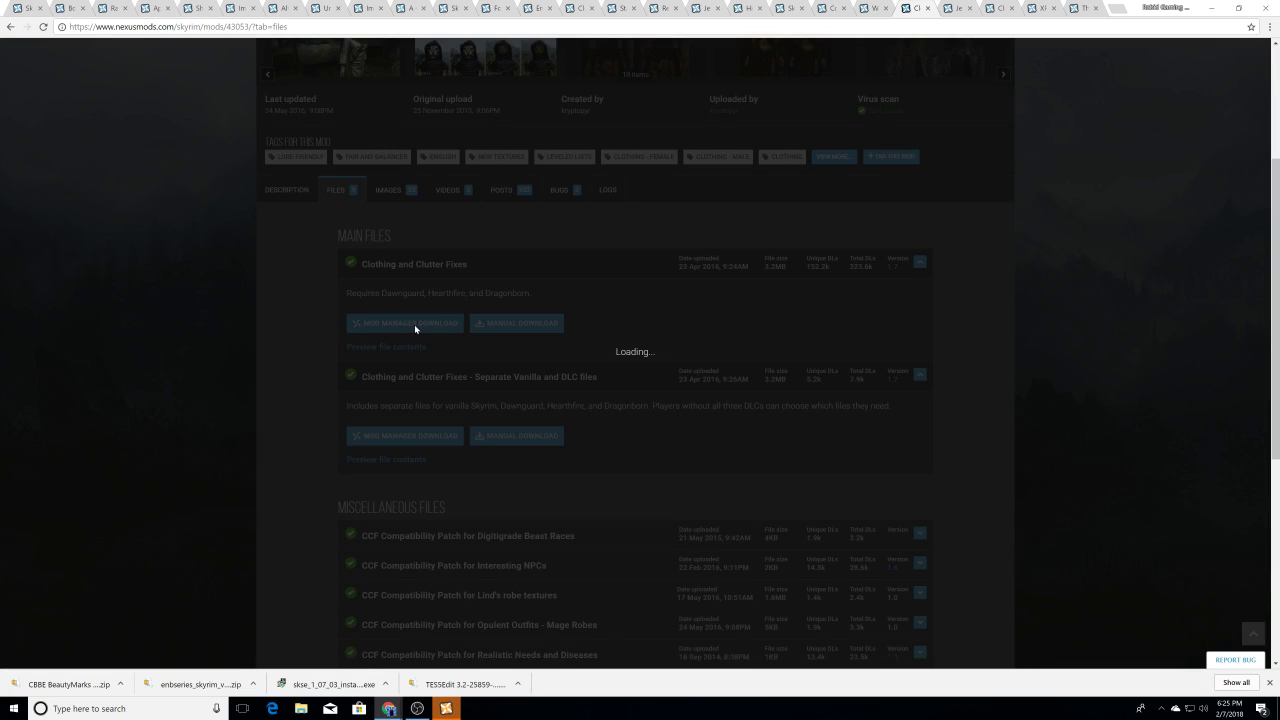
click(644, 95)
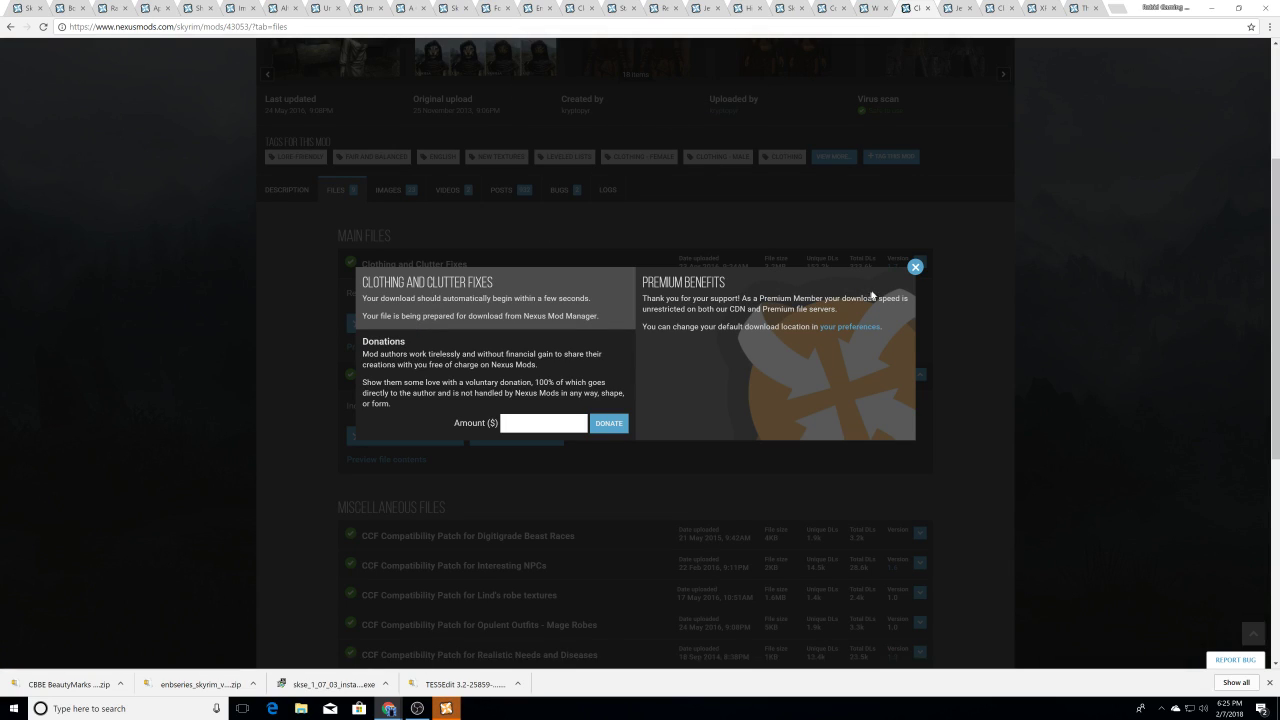
click(910, 268)
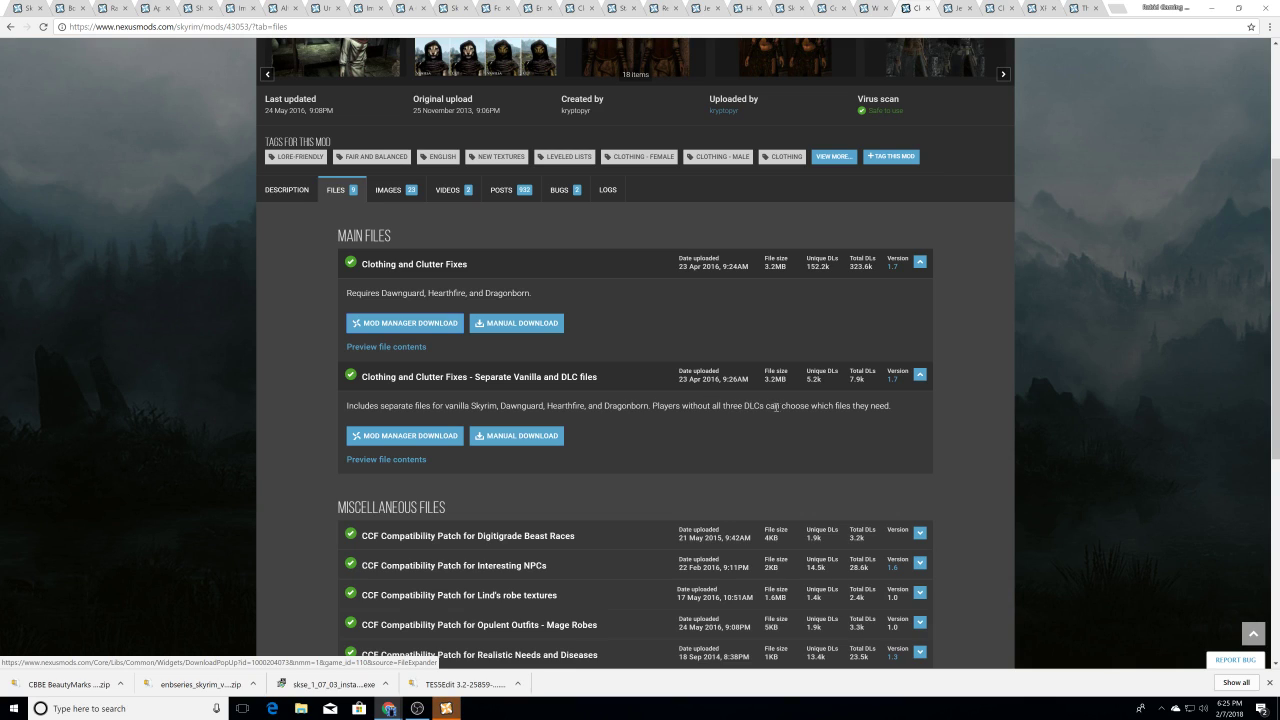
scroll(866, 243, up, 3)
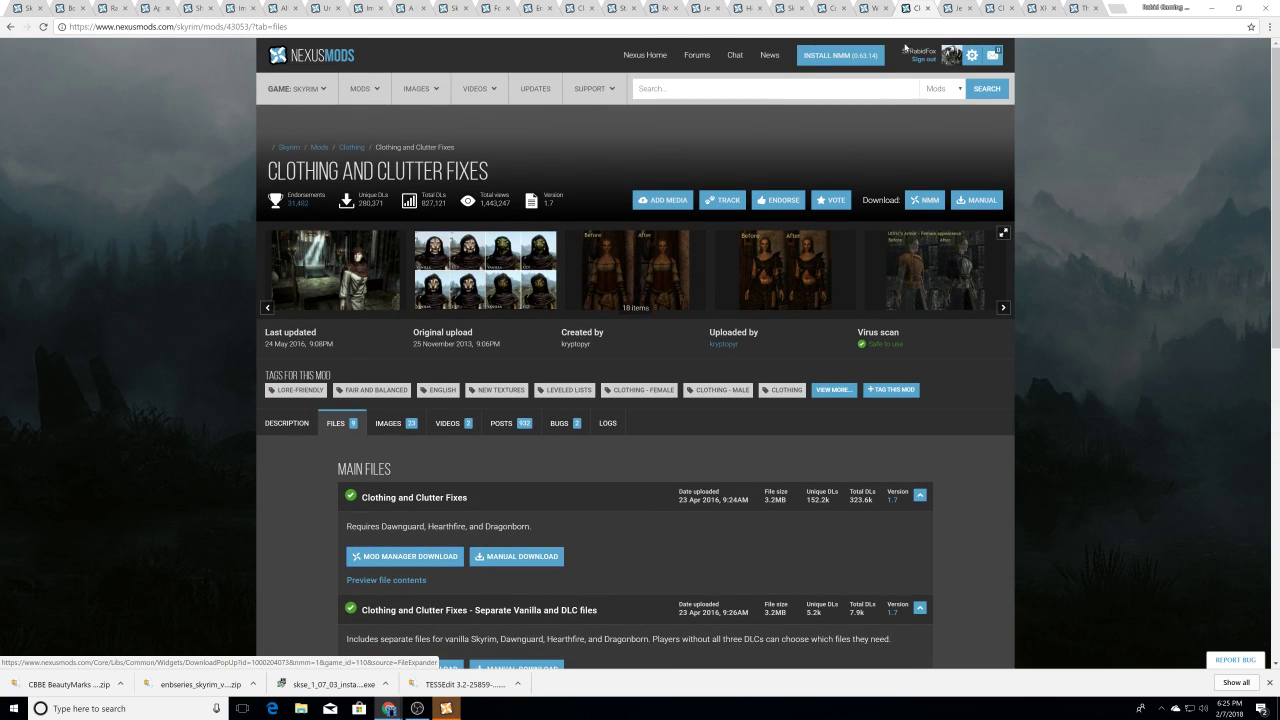
Step: Review JewelCraft's description, its V0_20 and No Renames main files, and its installation instructions and change log
click(948, 8)
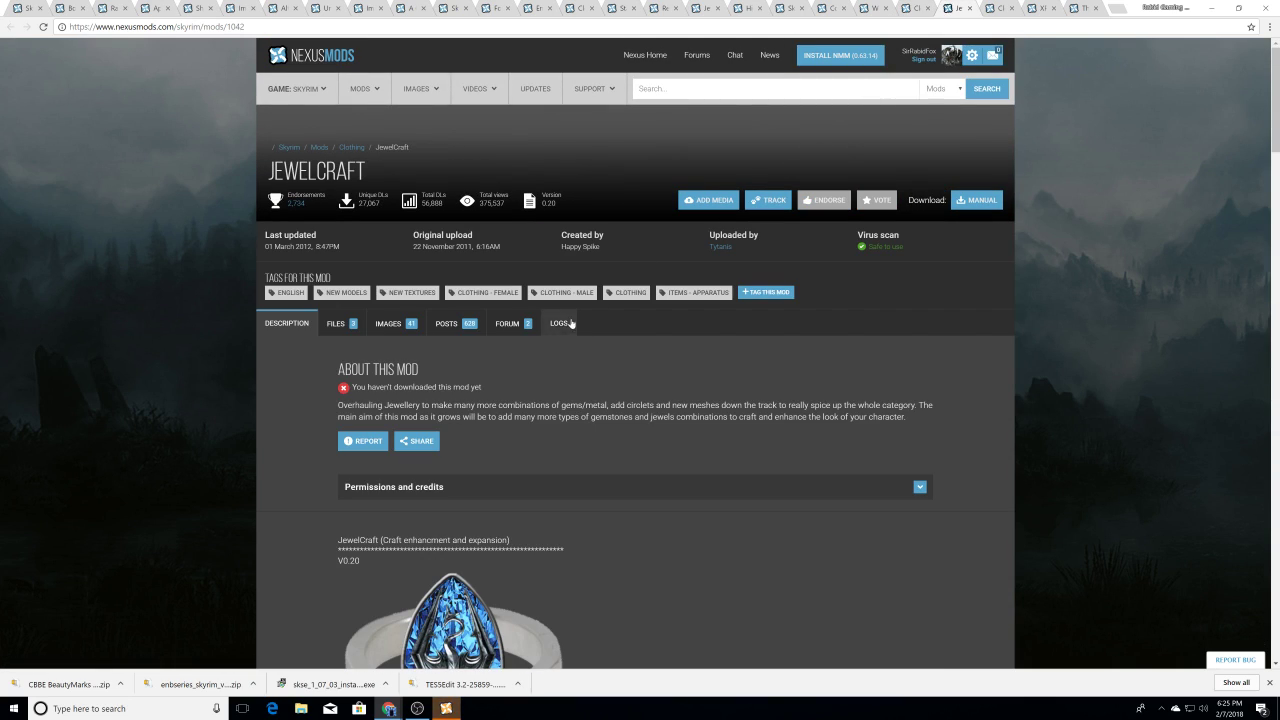
scroll(572, 324, down, 2)
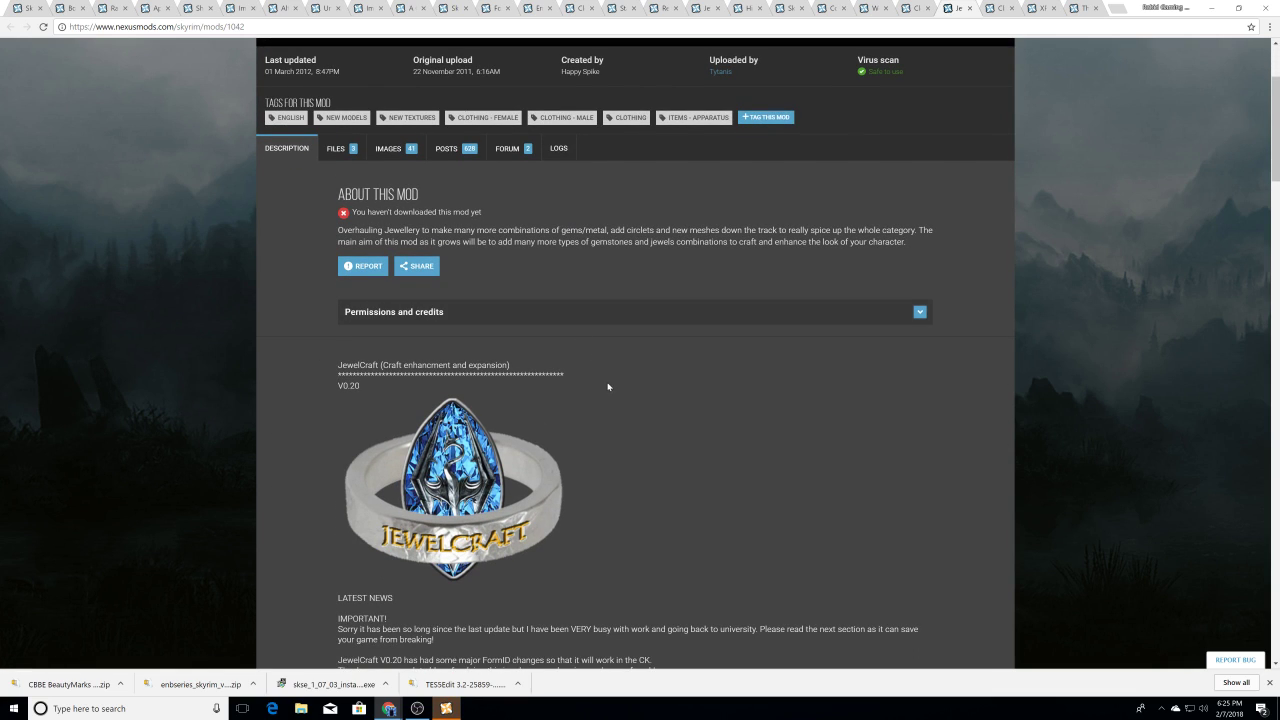
scroll(606, 383, down, 3)
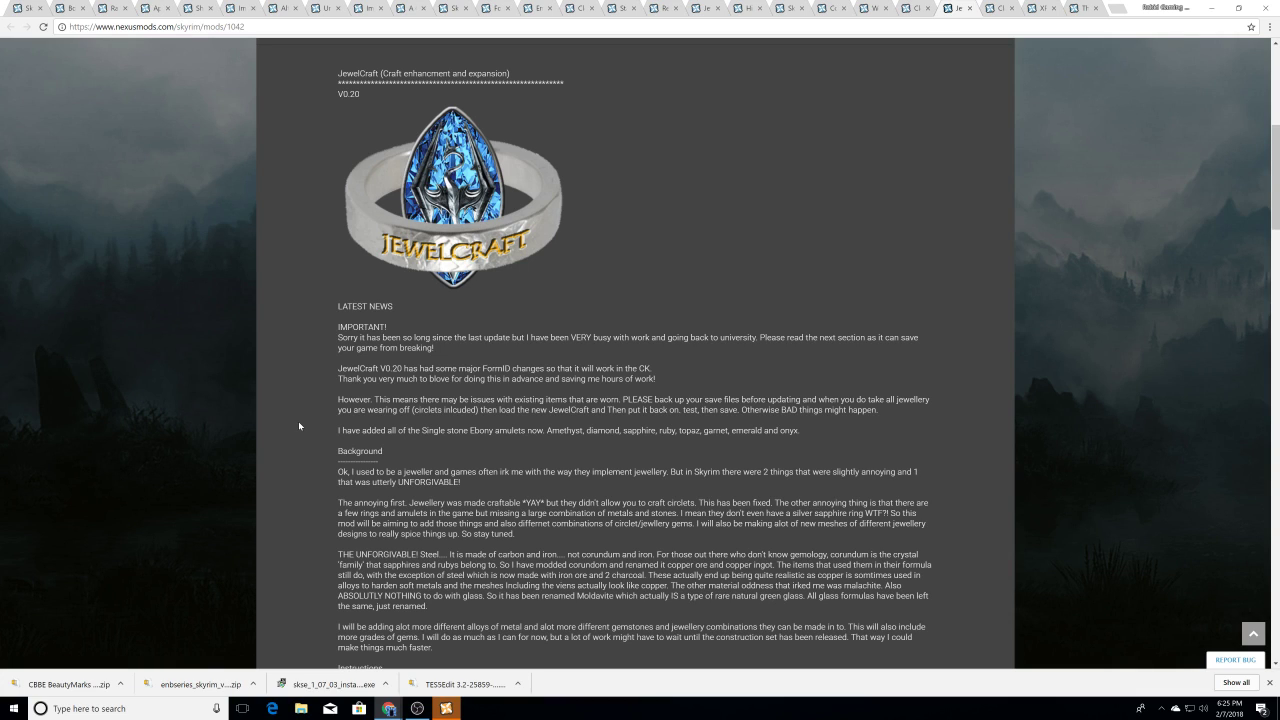
scroll(298, 421, up, 5)
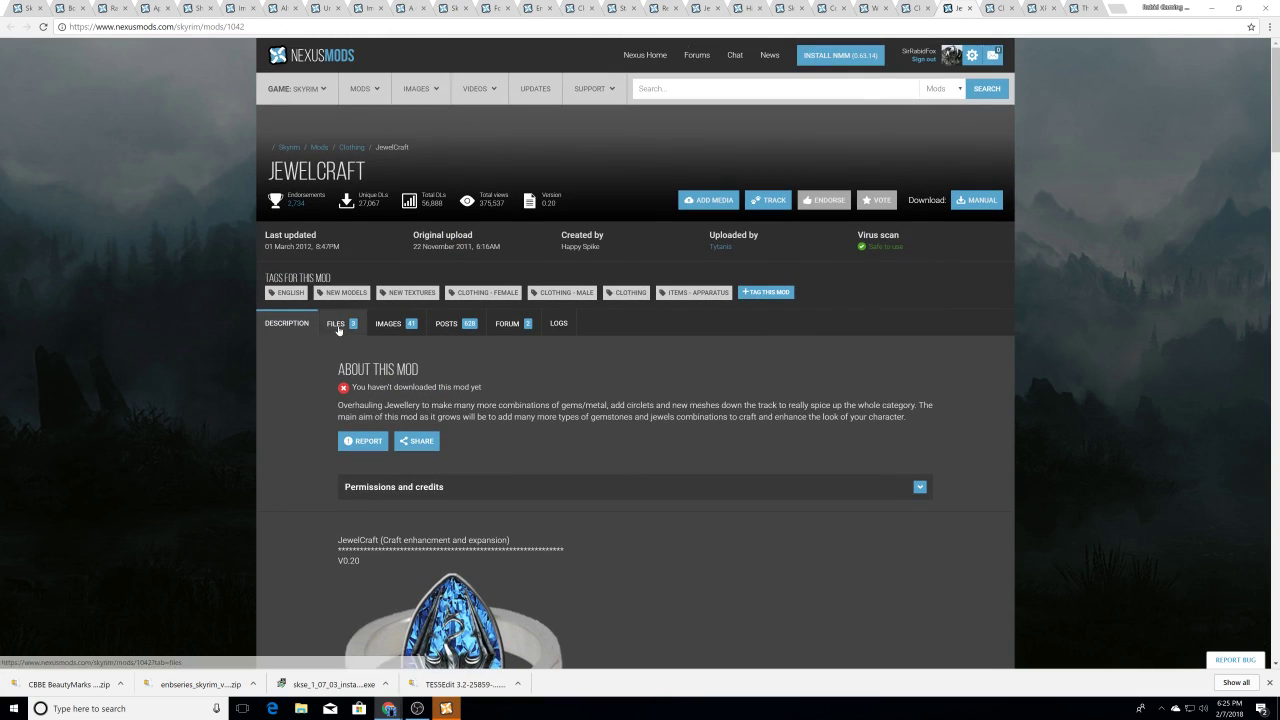
click(336, 324)
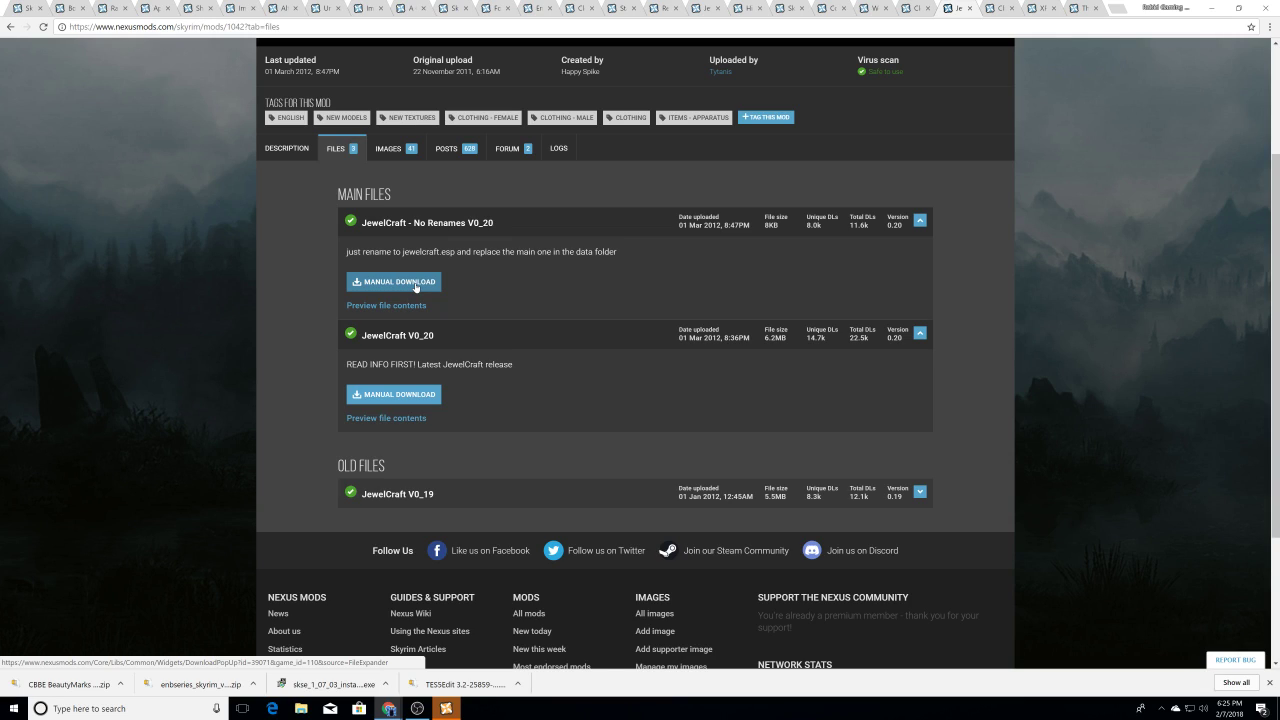
click(286, 149)
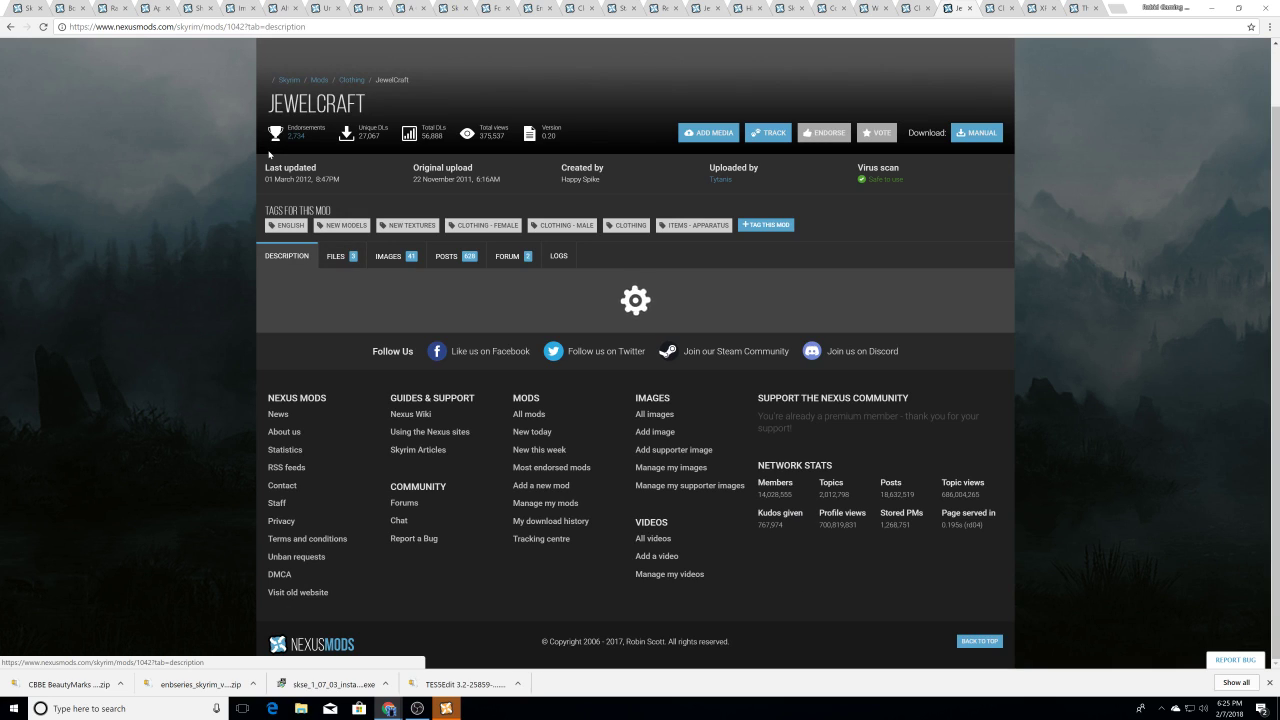
scroll(555, 452, down, 10)
scroll(555, 452, down, 2)
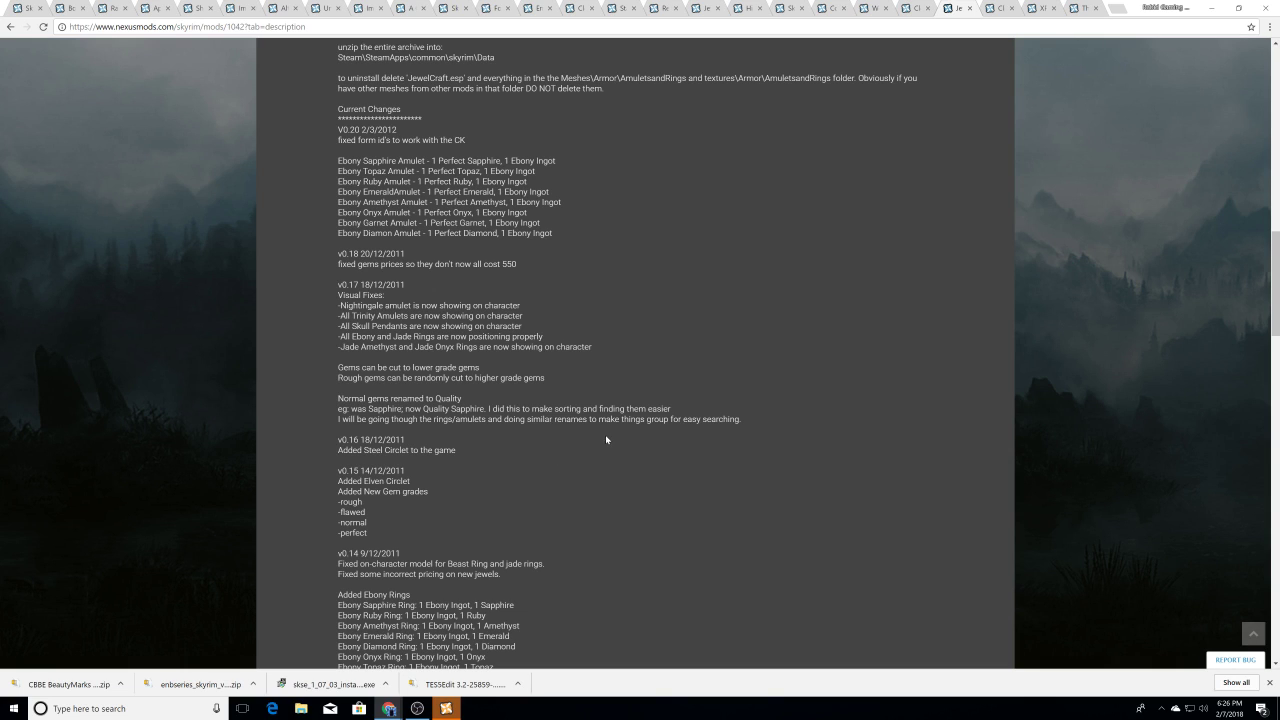
scroll(605, 440, up, 1)
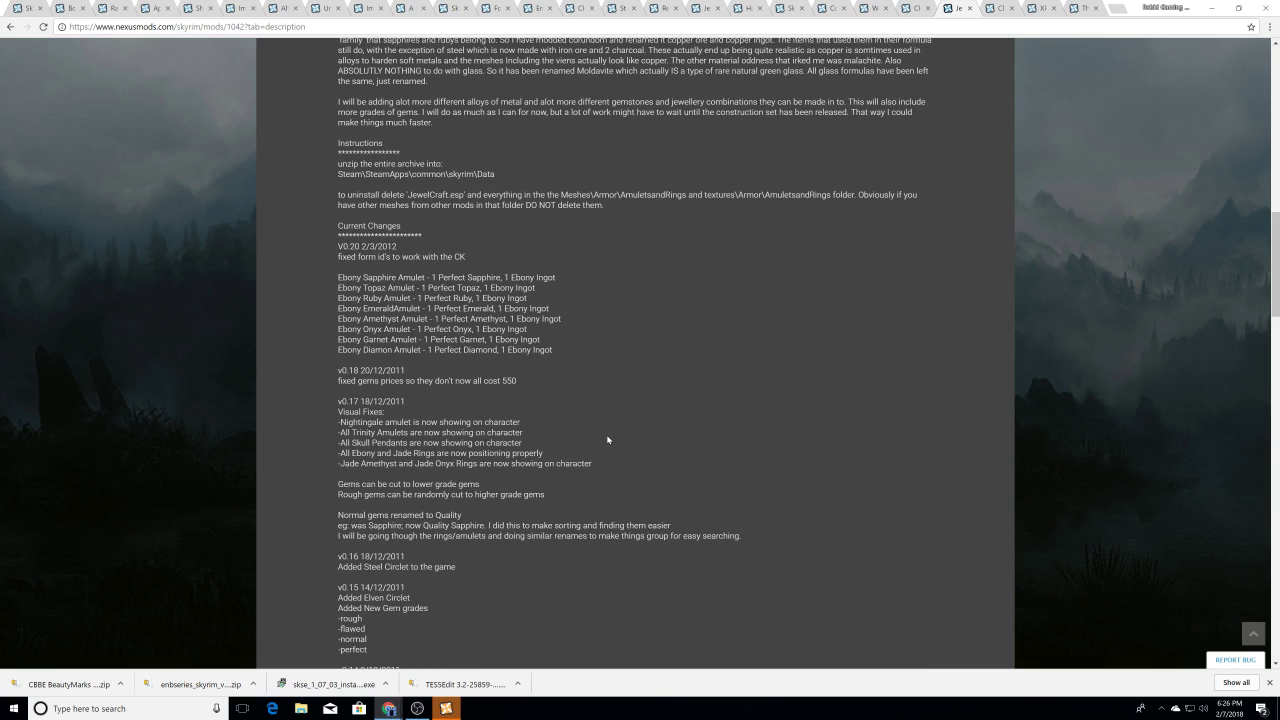
scroll(607, 440, up, 11)
scroll(608, 436, down, 4)
scroll(609, 431, up, 4)
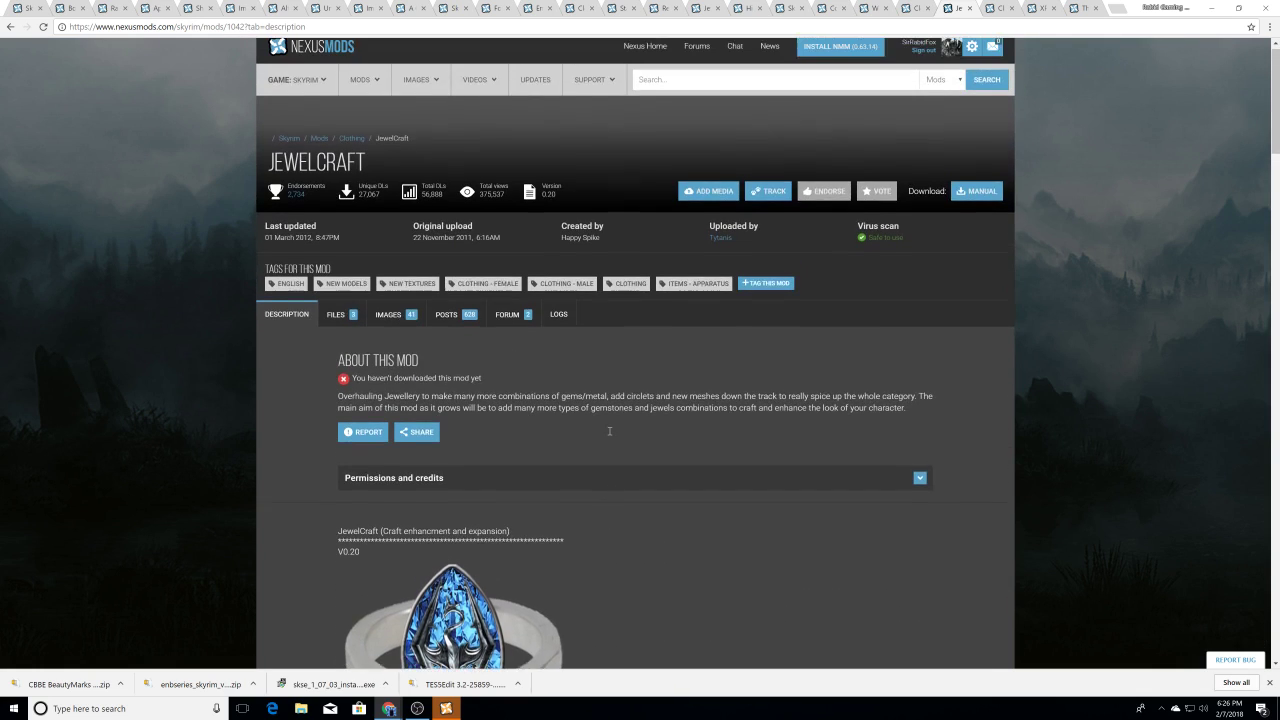
Step: Examine the Real Roads for Skyrim description for its features, compatible texture packs and load order guidance
click(661, 8)
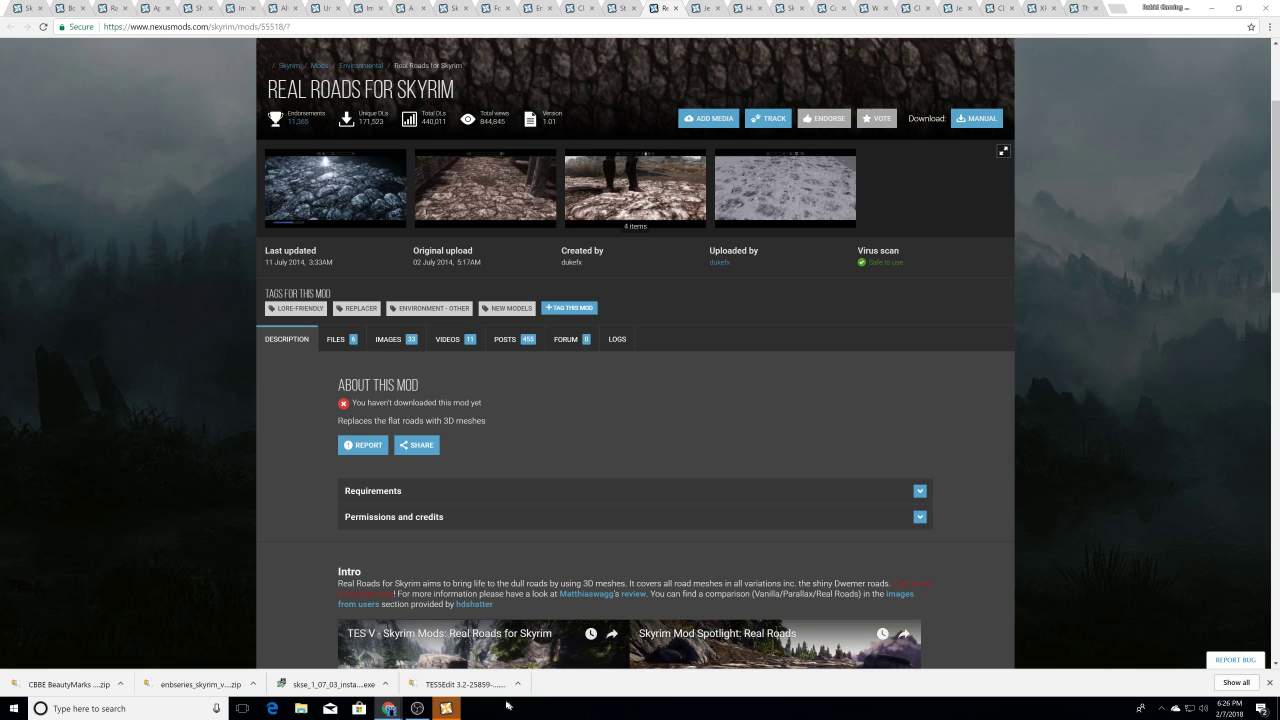
scroll(616, 430, down, 4)
scroll(774, 487, down, 2)
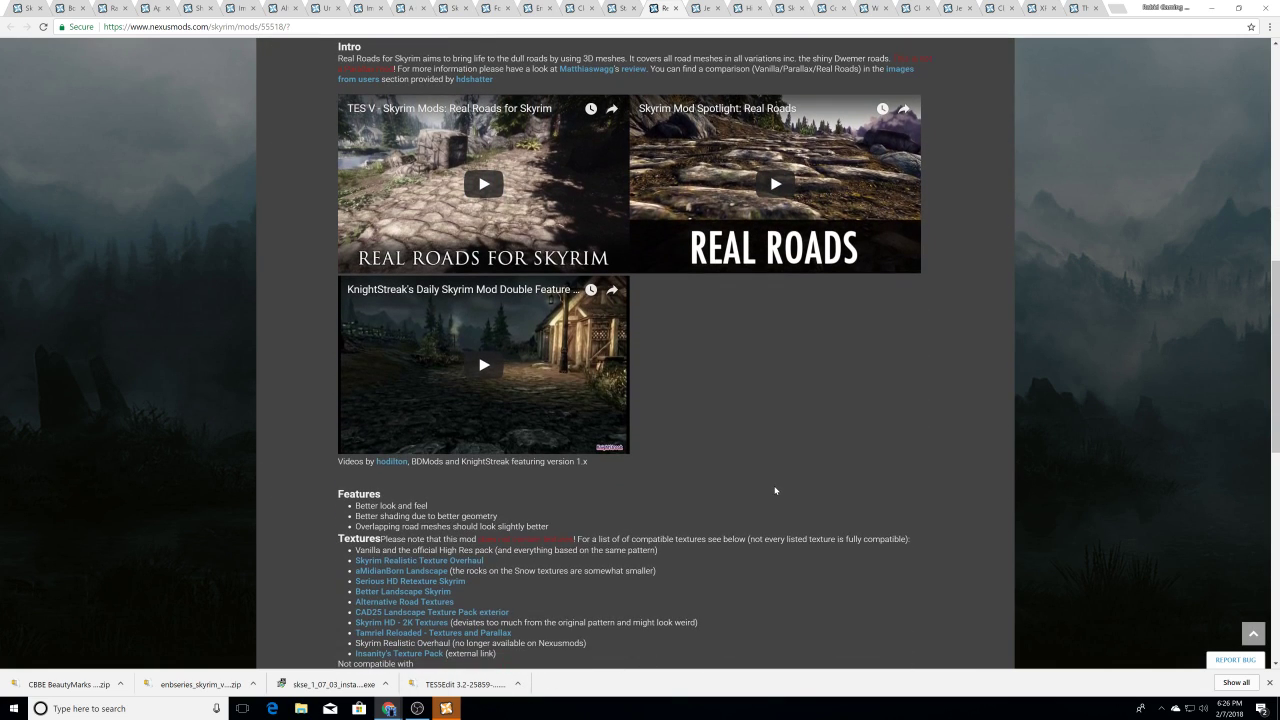
scroll(774, 490, down, 3)
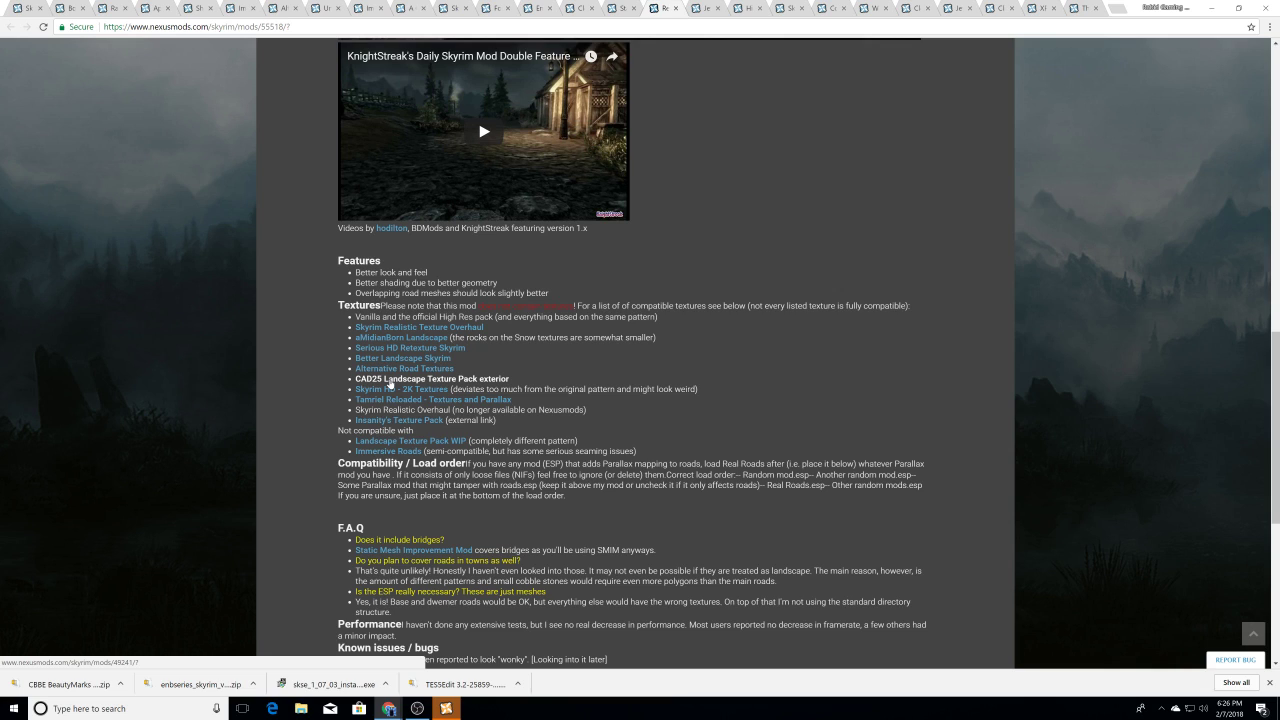
scroll(400, 385, up, 8)
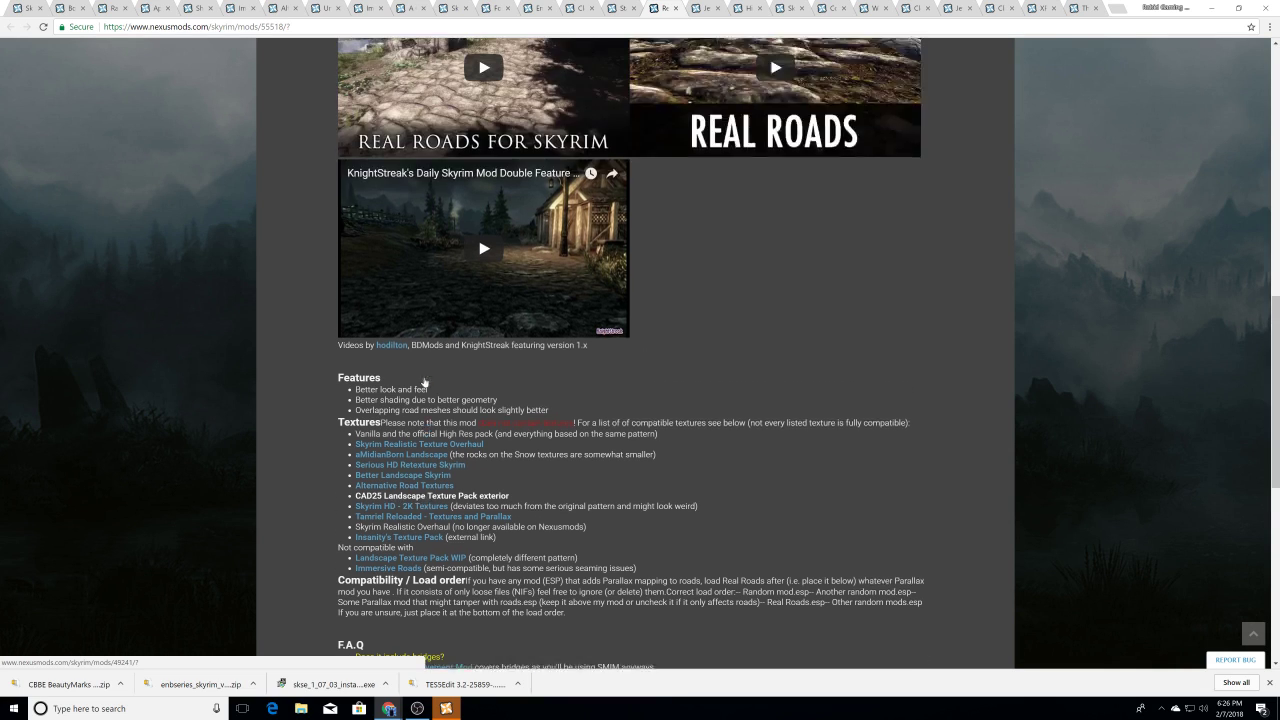
scroll(446, 398, up, 2)
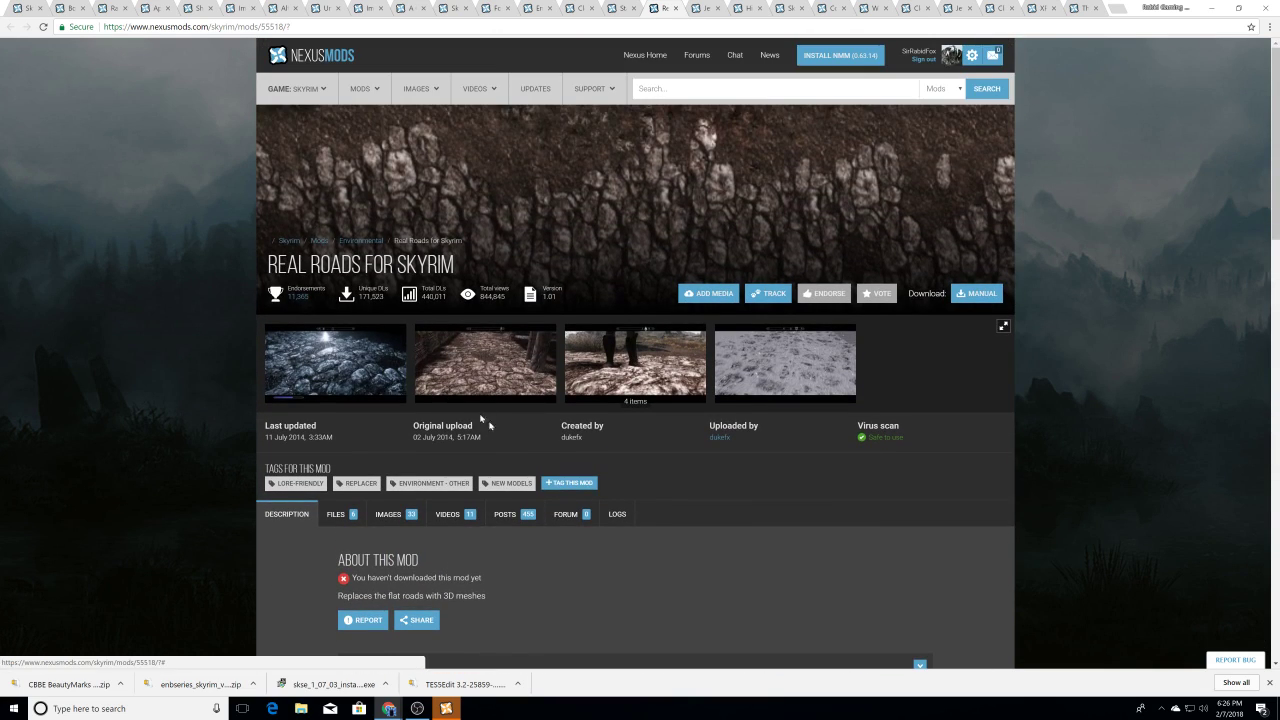
Step: Close the four consecutive mod pages from BodySlide and Outfit Studio through ShowRaceMenu Precache Killer
click(33, 7)
click(63, 7)
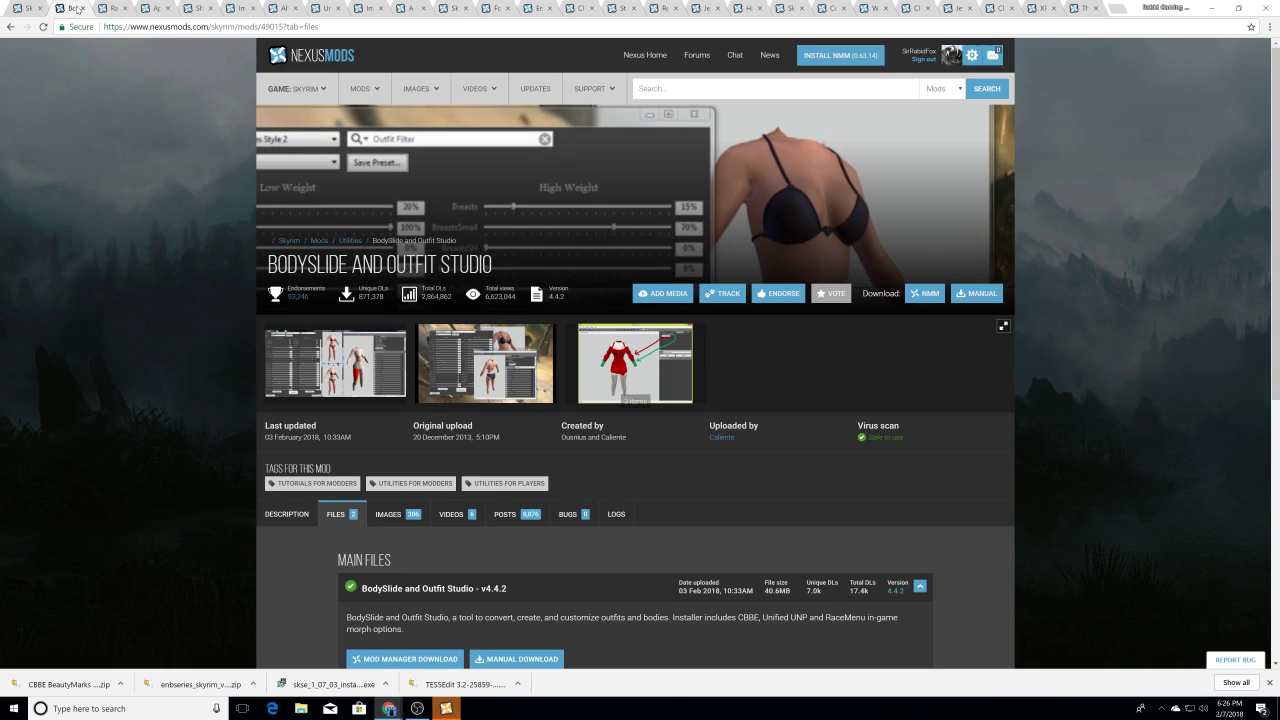
click(83, 8)
click(83, 9)
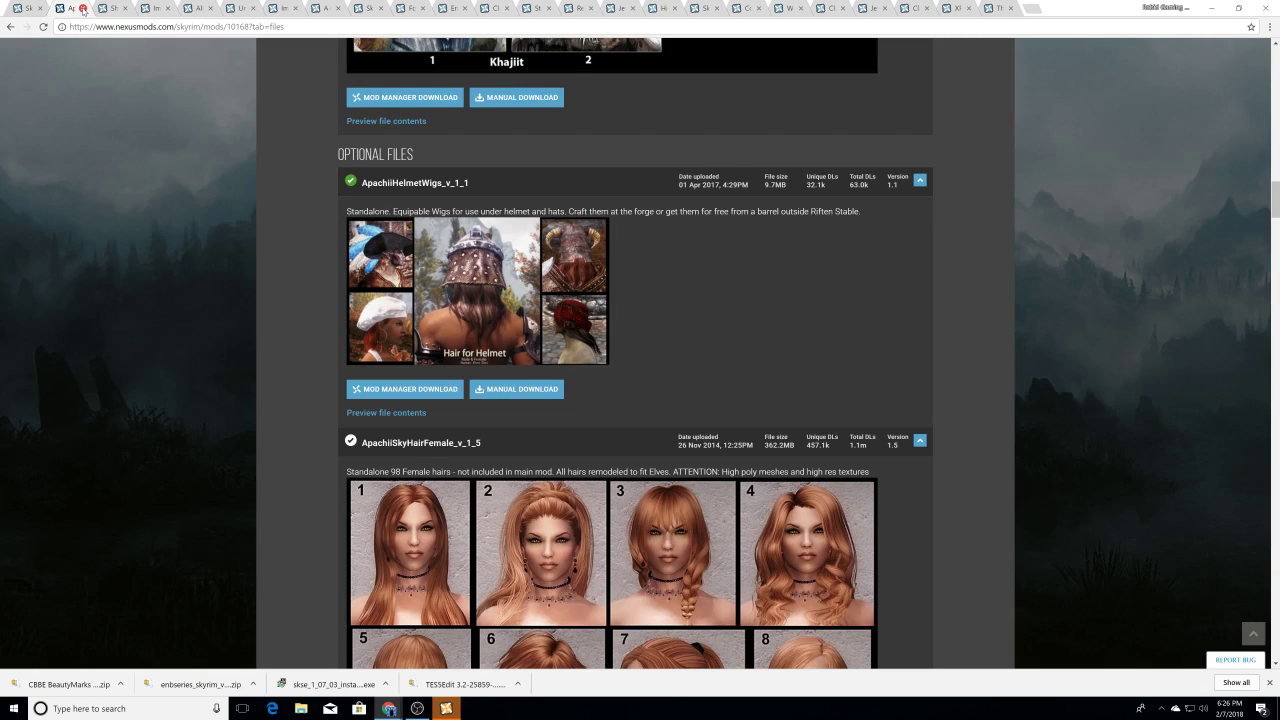
click(83, 9)
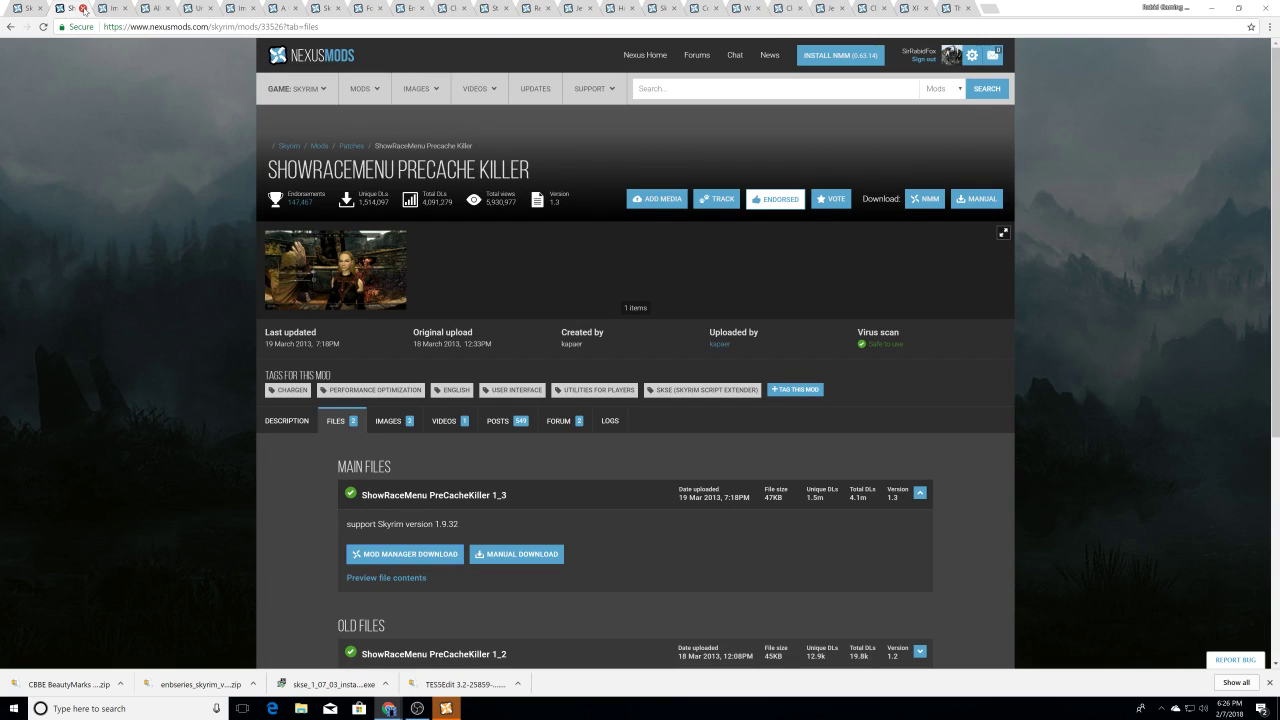
click(83, 9)
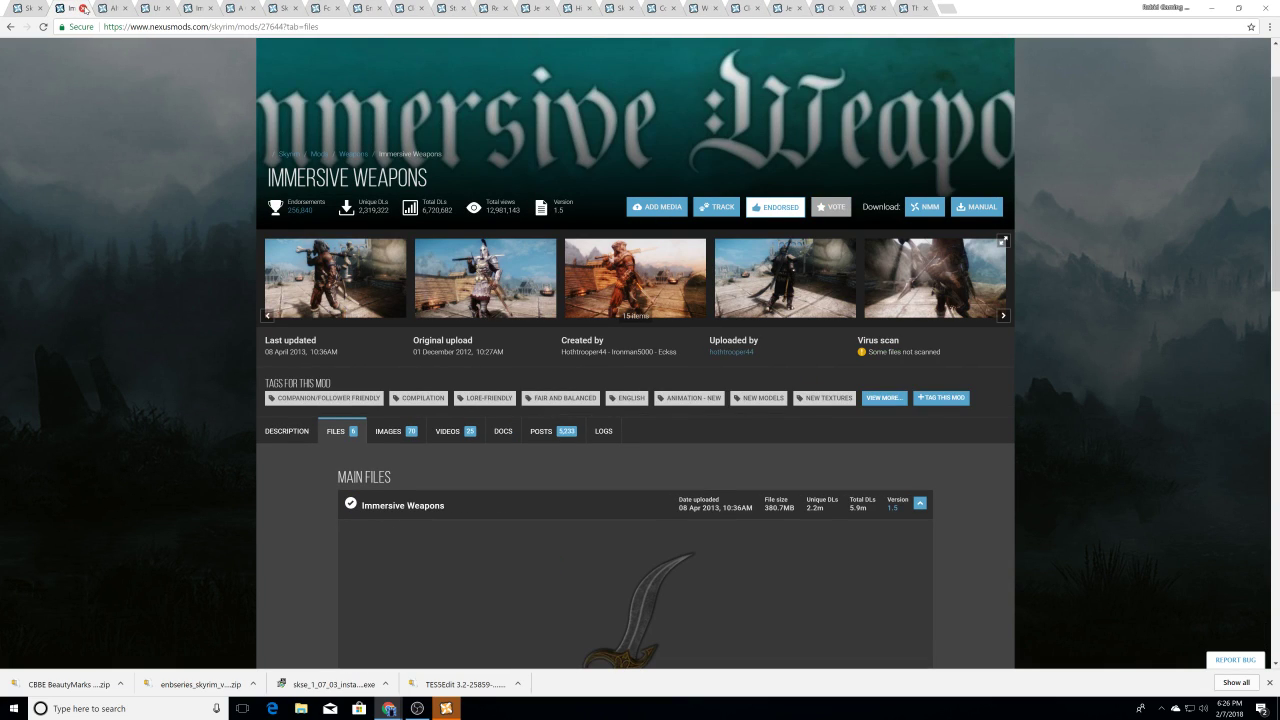
Step: Close the Immersive Weapons, Alternate Start - Live Another Life, Immersive Armors and A Quality World Map mod pages
click(84, 9)
scroll(283, 180, up, 2)
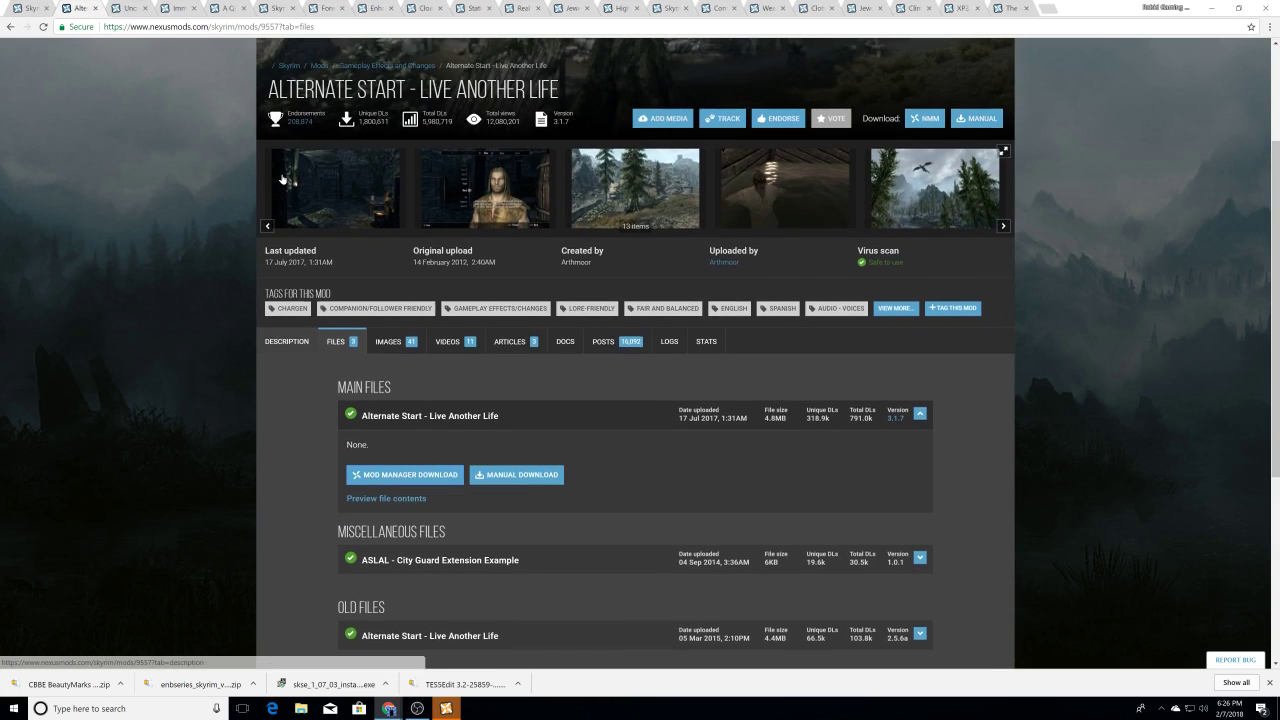
click(103, 9)
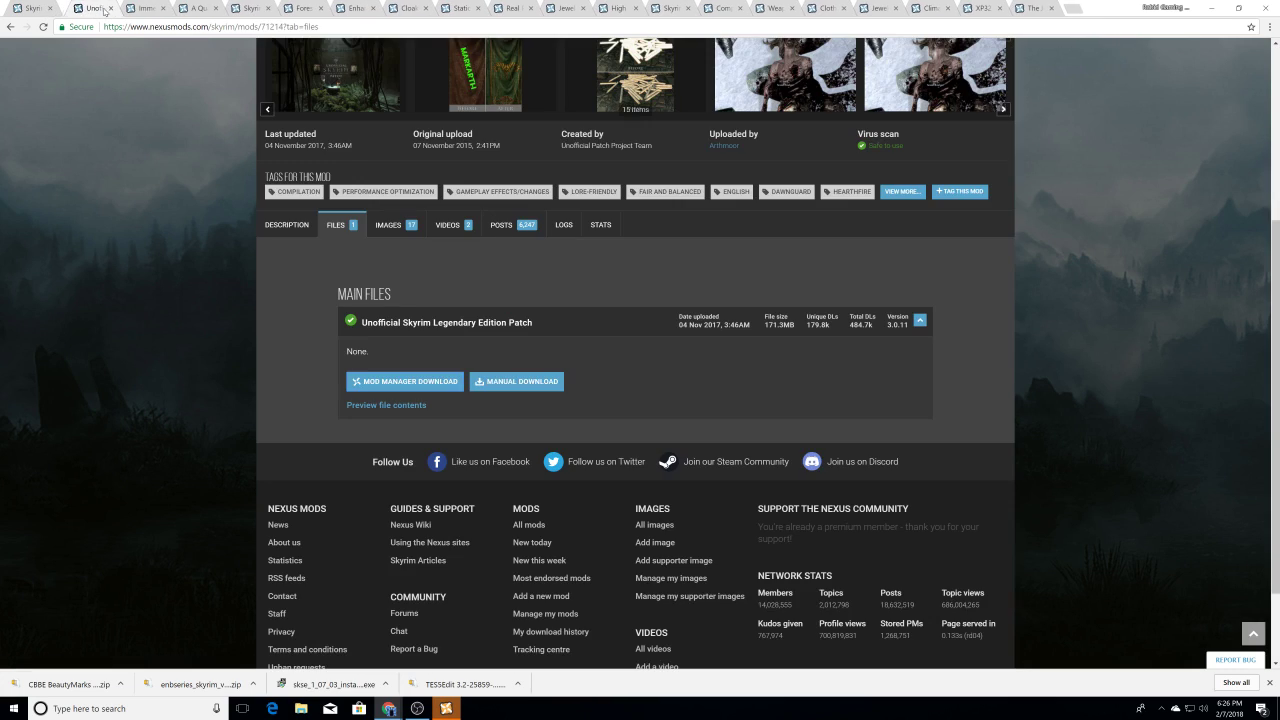
click(140, 9)
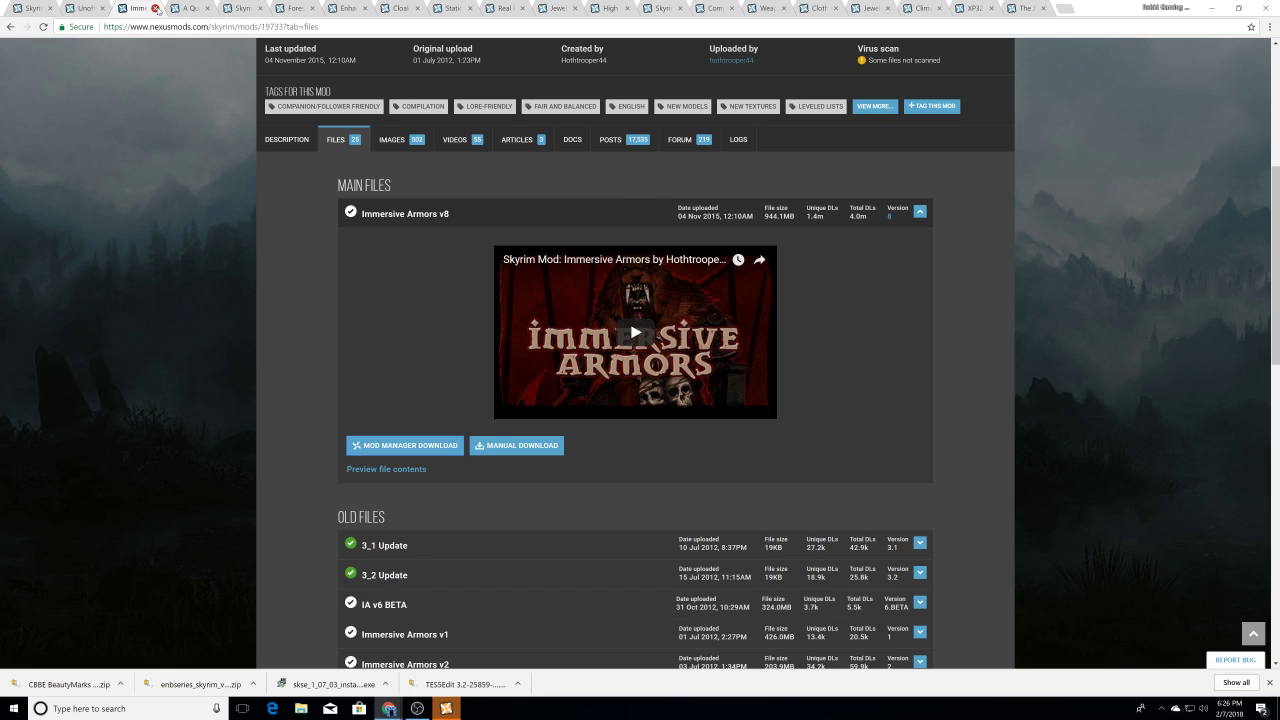
click(155, 8)
click(155, 8)
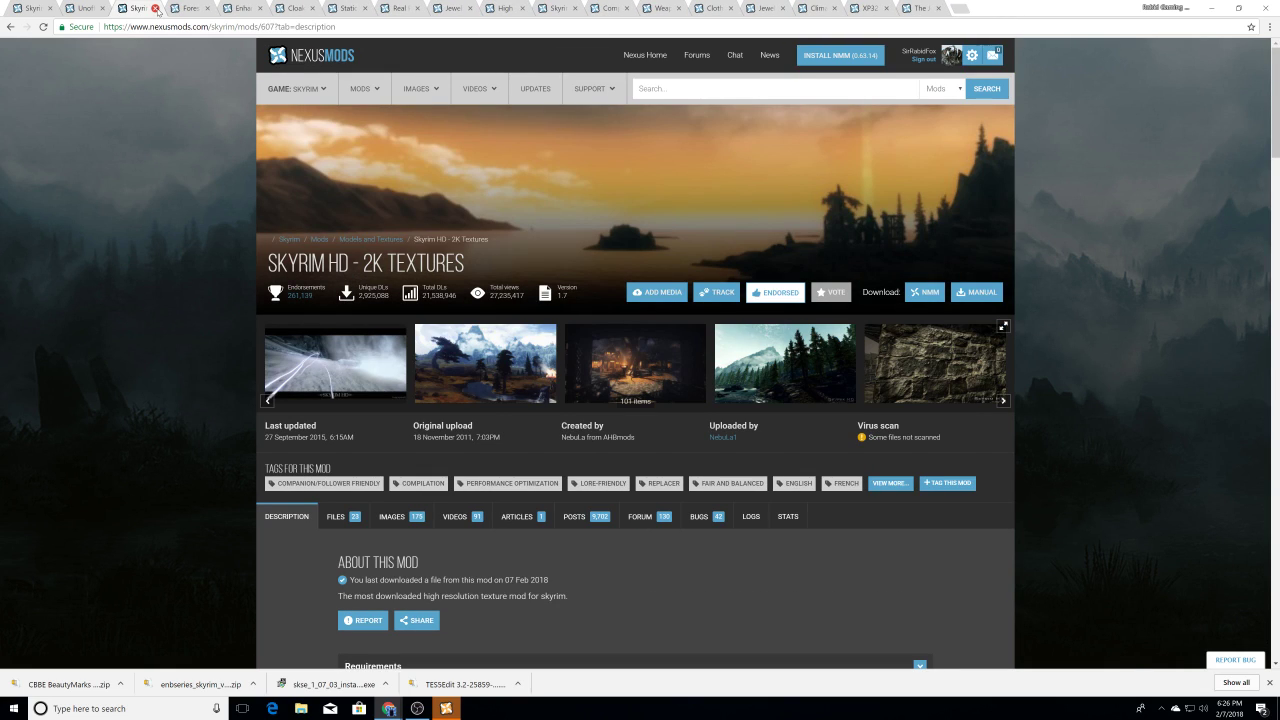
Step: Close the Fores New Idles in Skyrim, Enhanced Blood Textures and Cloaks of Skyrim mod pages
click(186, 9)
click(209, 8)
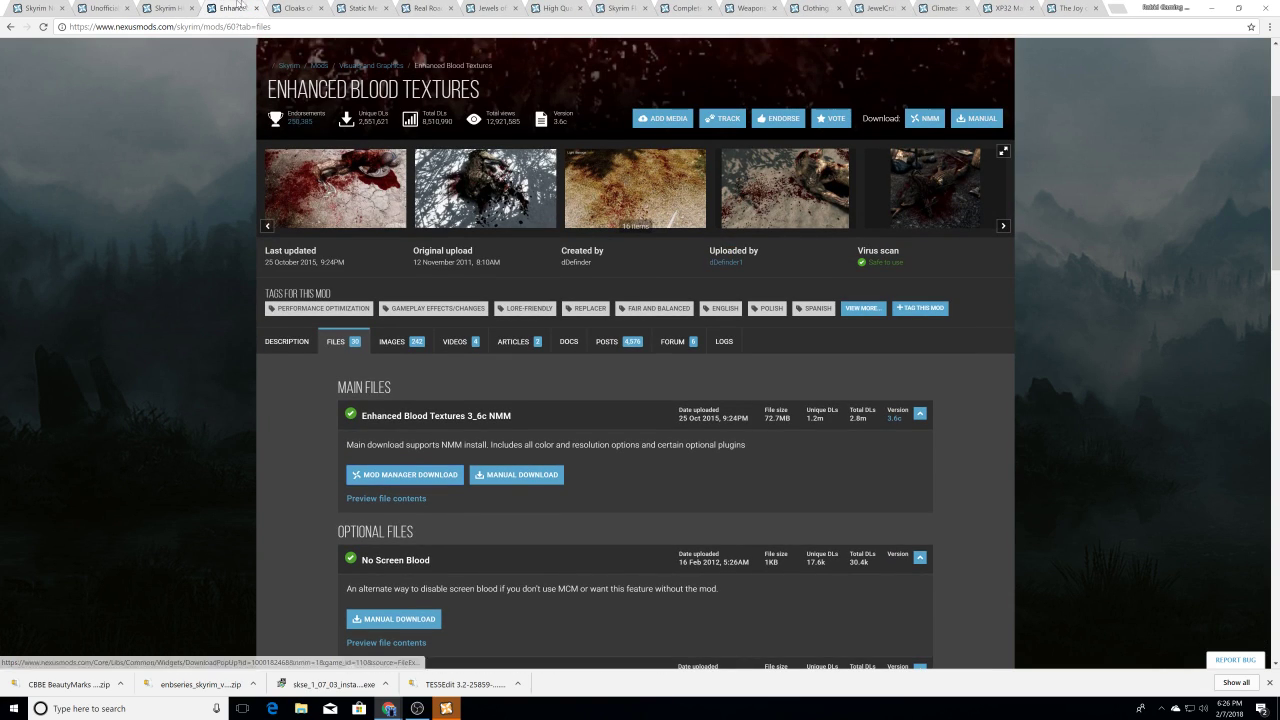
click(256, 8)
click(256, 8)
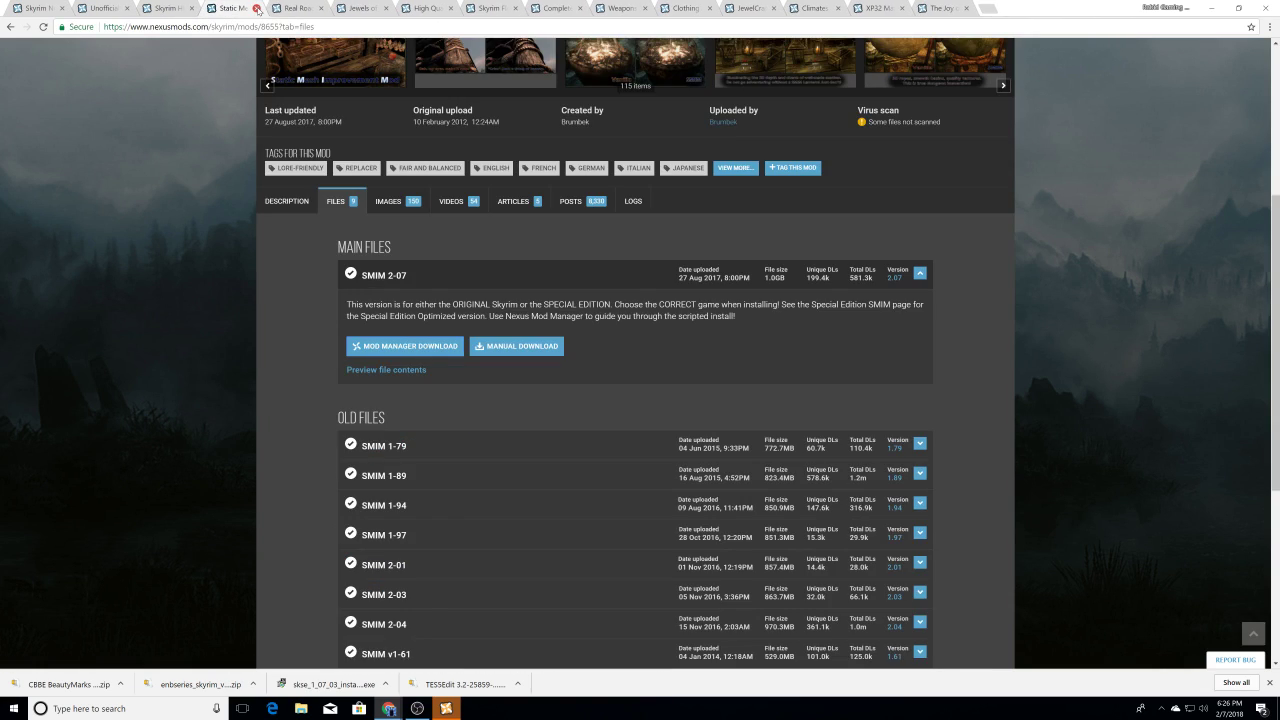
Step: Check the open Real Roads, Jewels, High Quality Food and Ingredients, and Skyrim Flora Overhaul mod pages
click(287, 10)
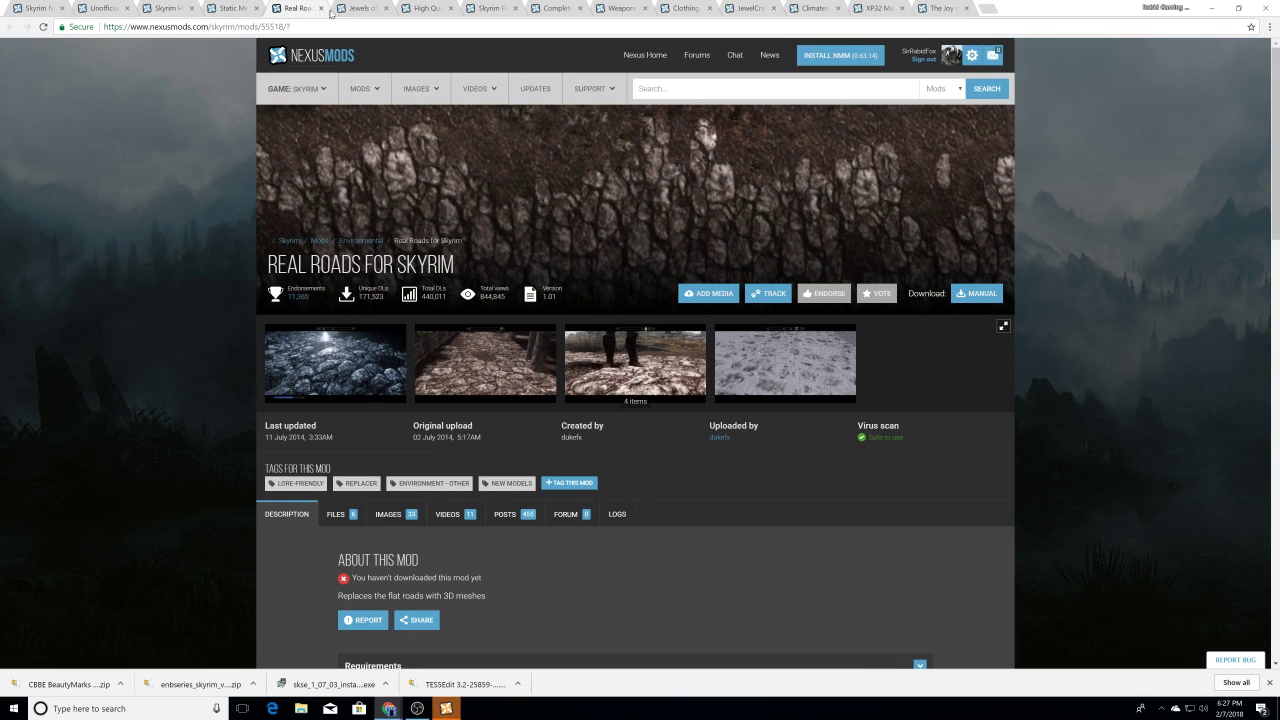
click(345, 10)
click(305, 9)
click(346, 8)
click(420, 8)
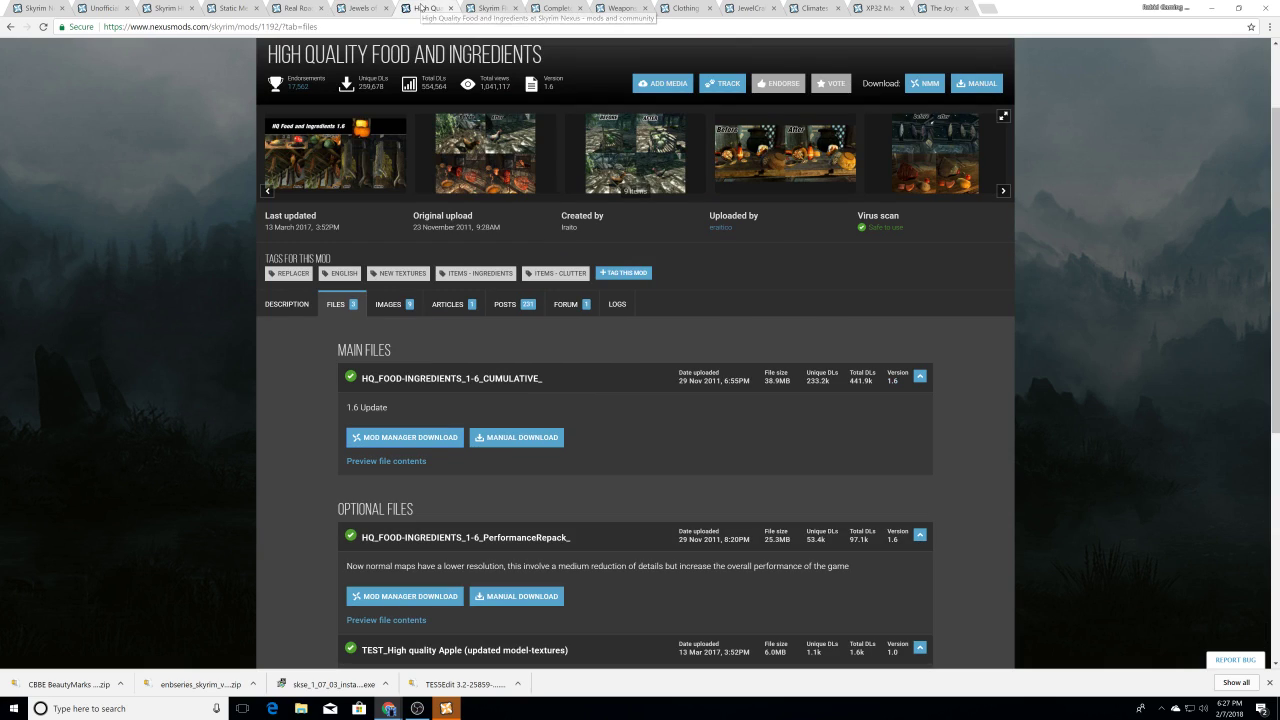
click(472, 12)
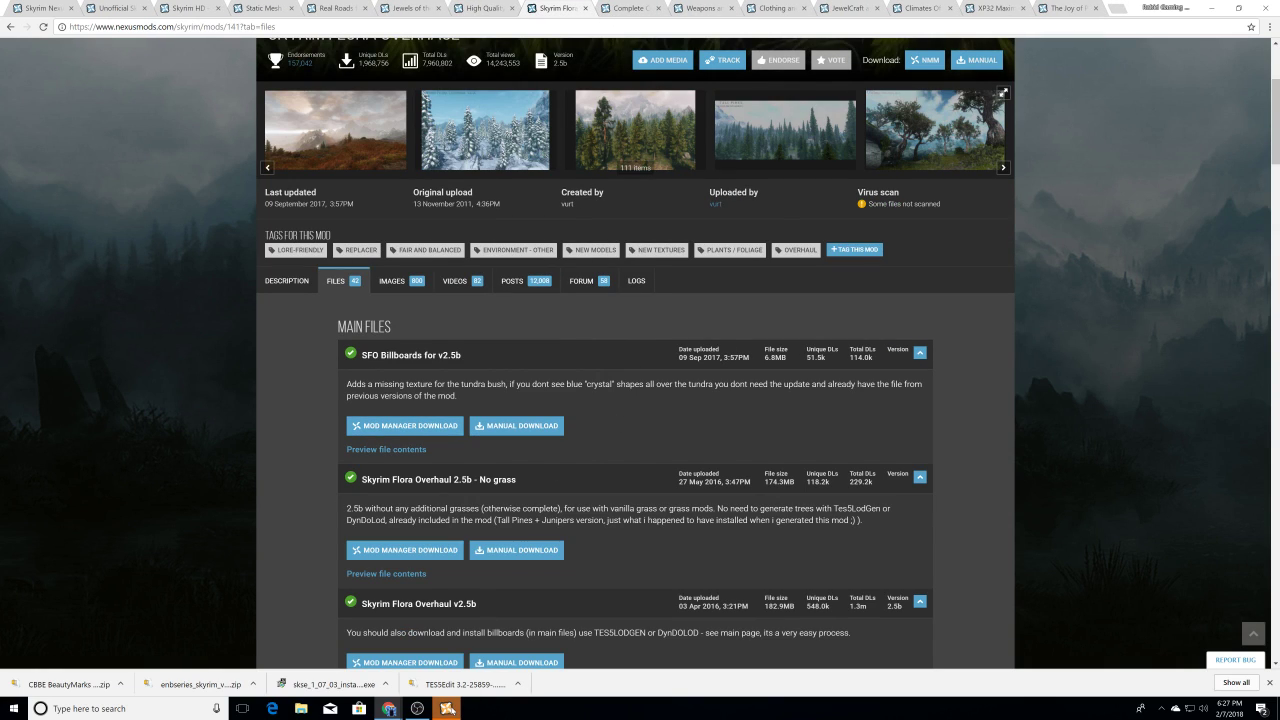
Step: Switch to Nexus Mod Manager, install Immersive Armors v8 from the Armour category, and display the mod activation queue
click(446, 708)
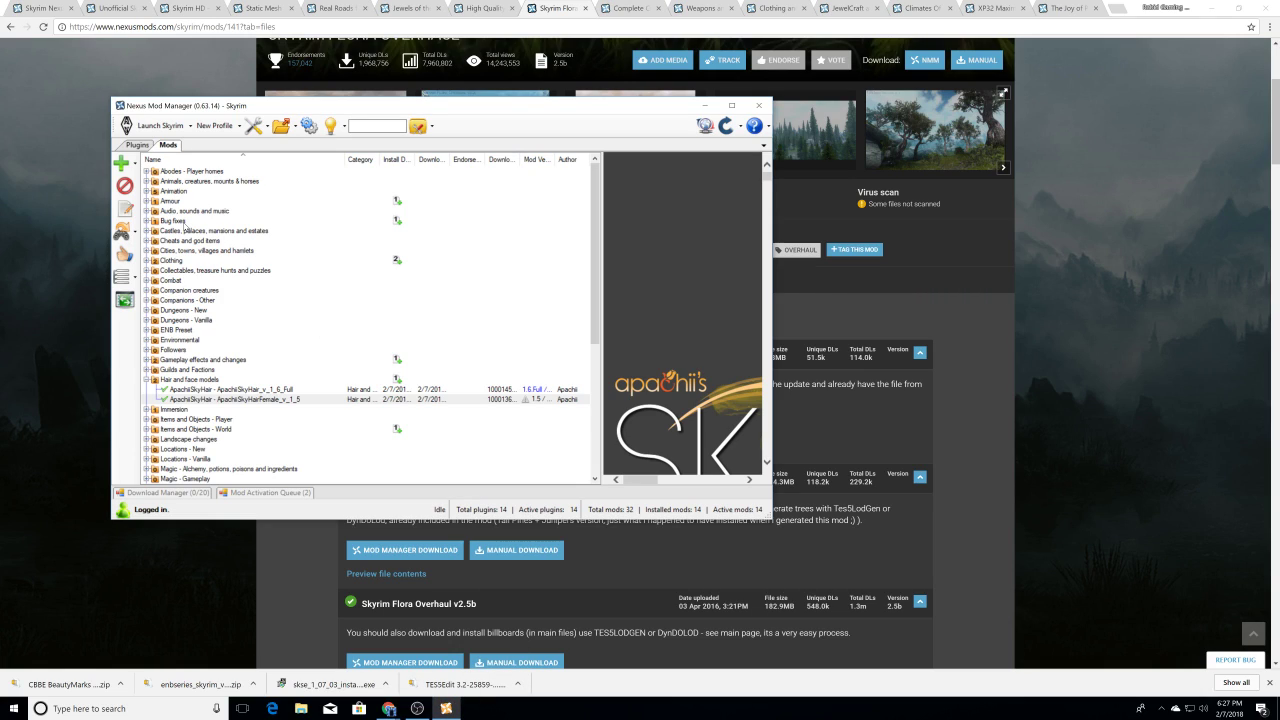
click(147, 191)
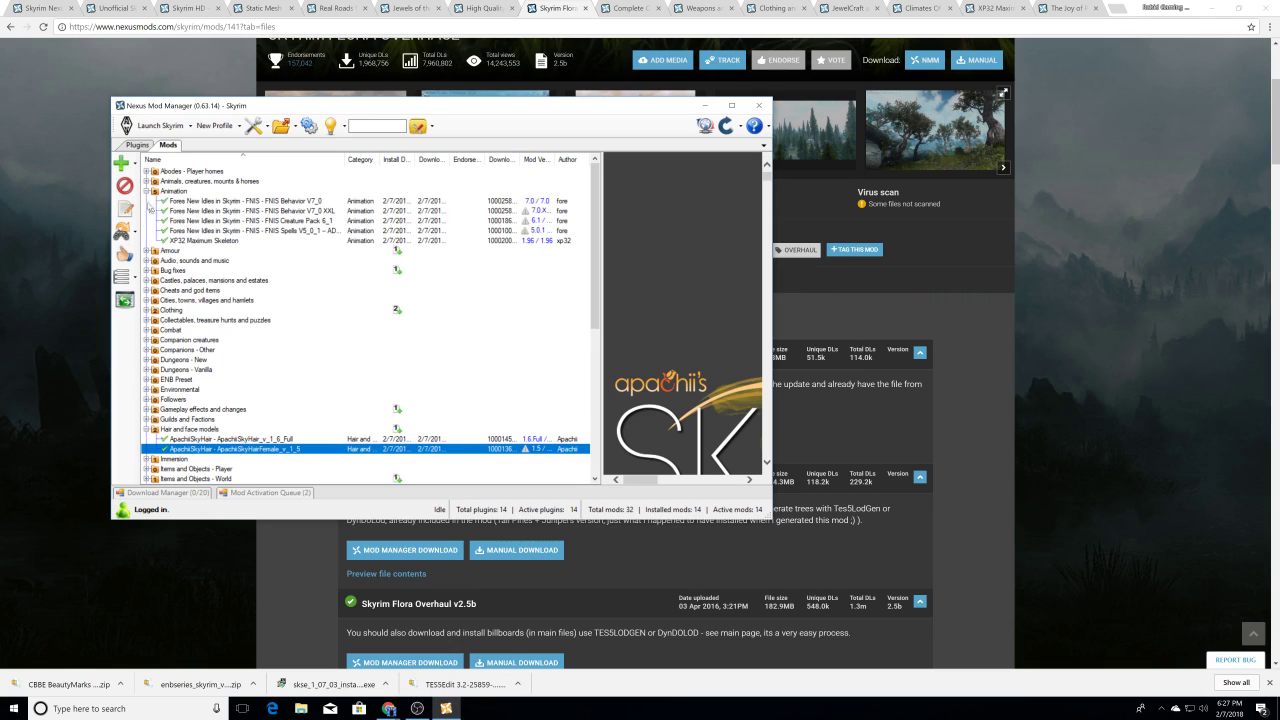
click(147, 191)
click(147, 201)
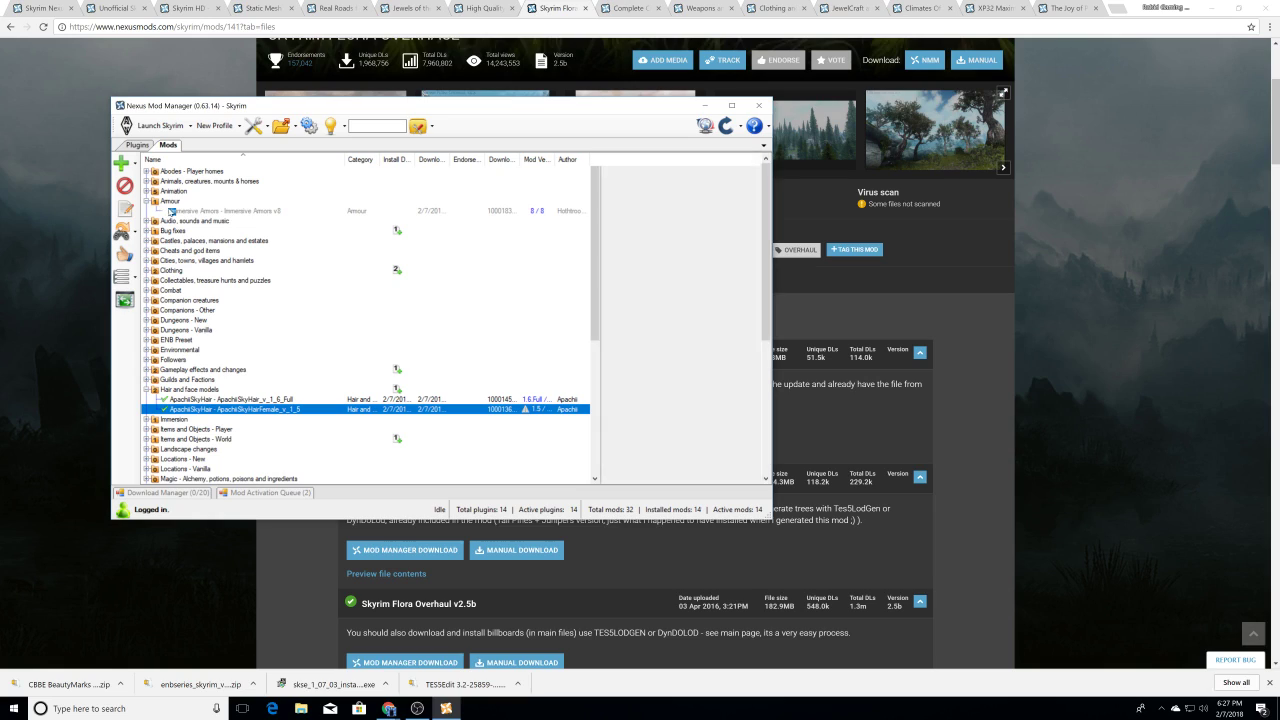
double_click(168, 210)
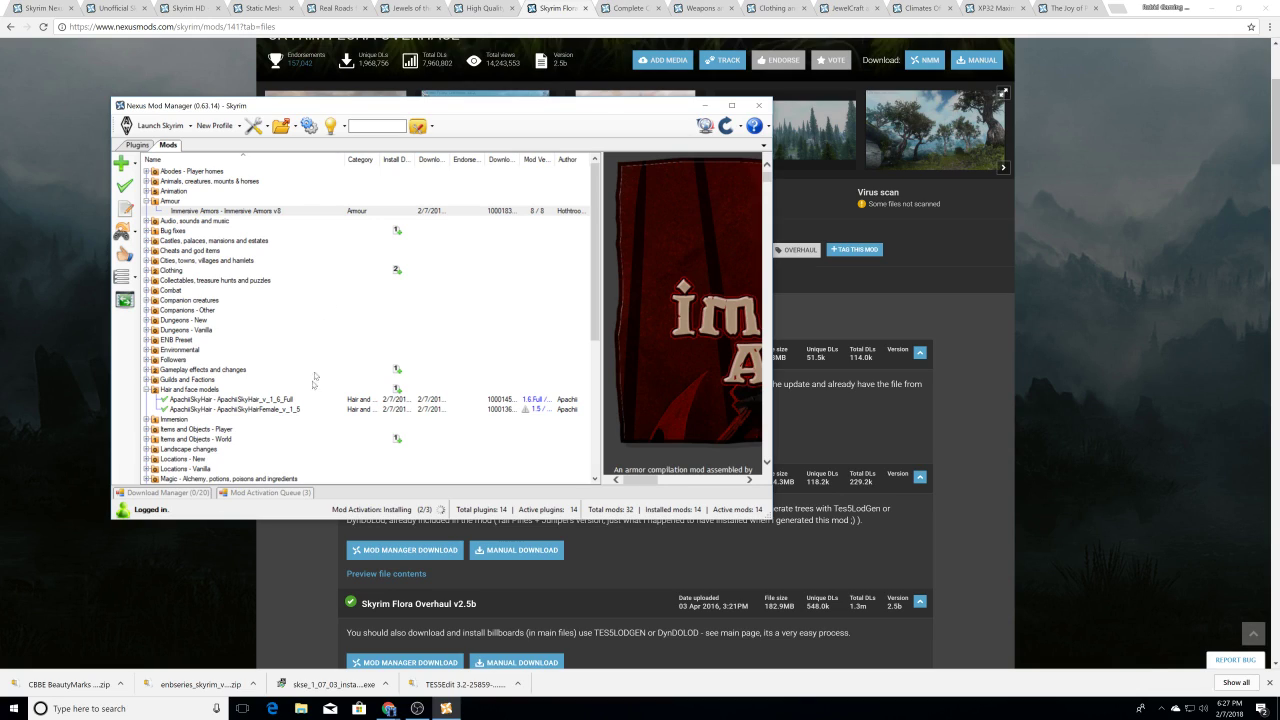
click(296, 493)
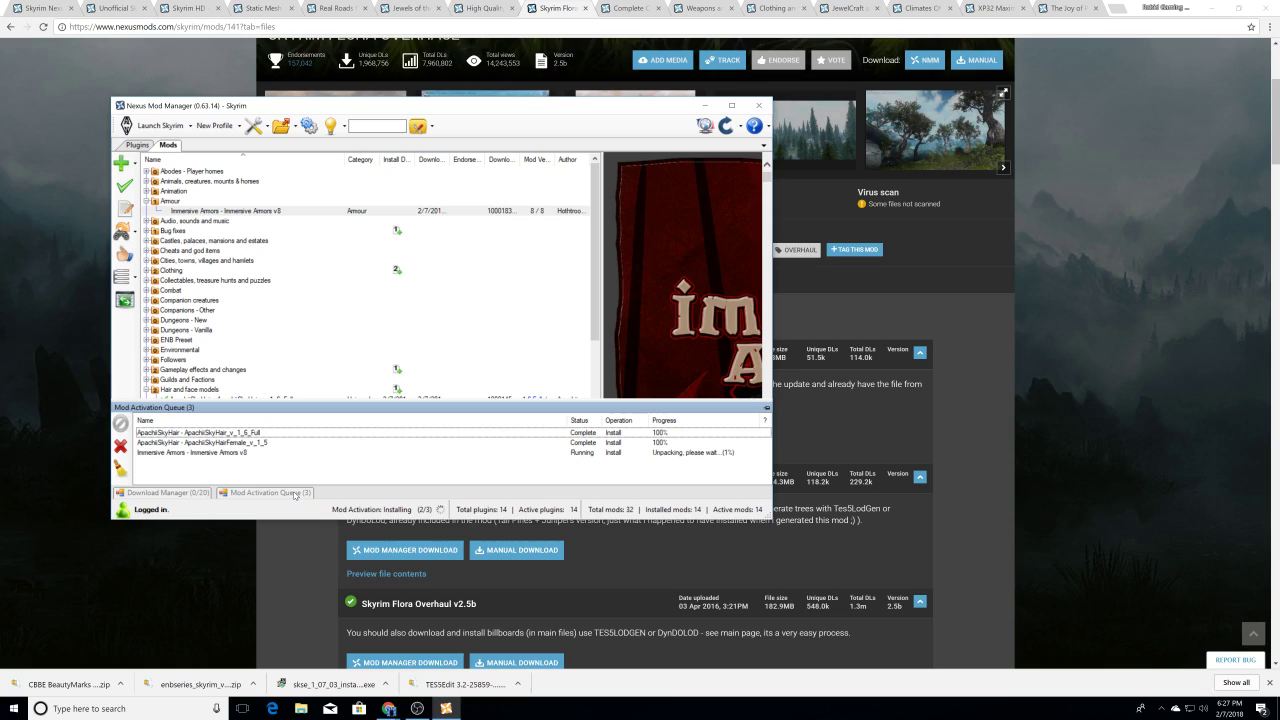